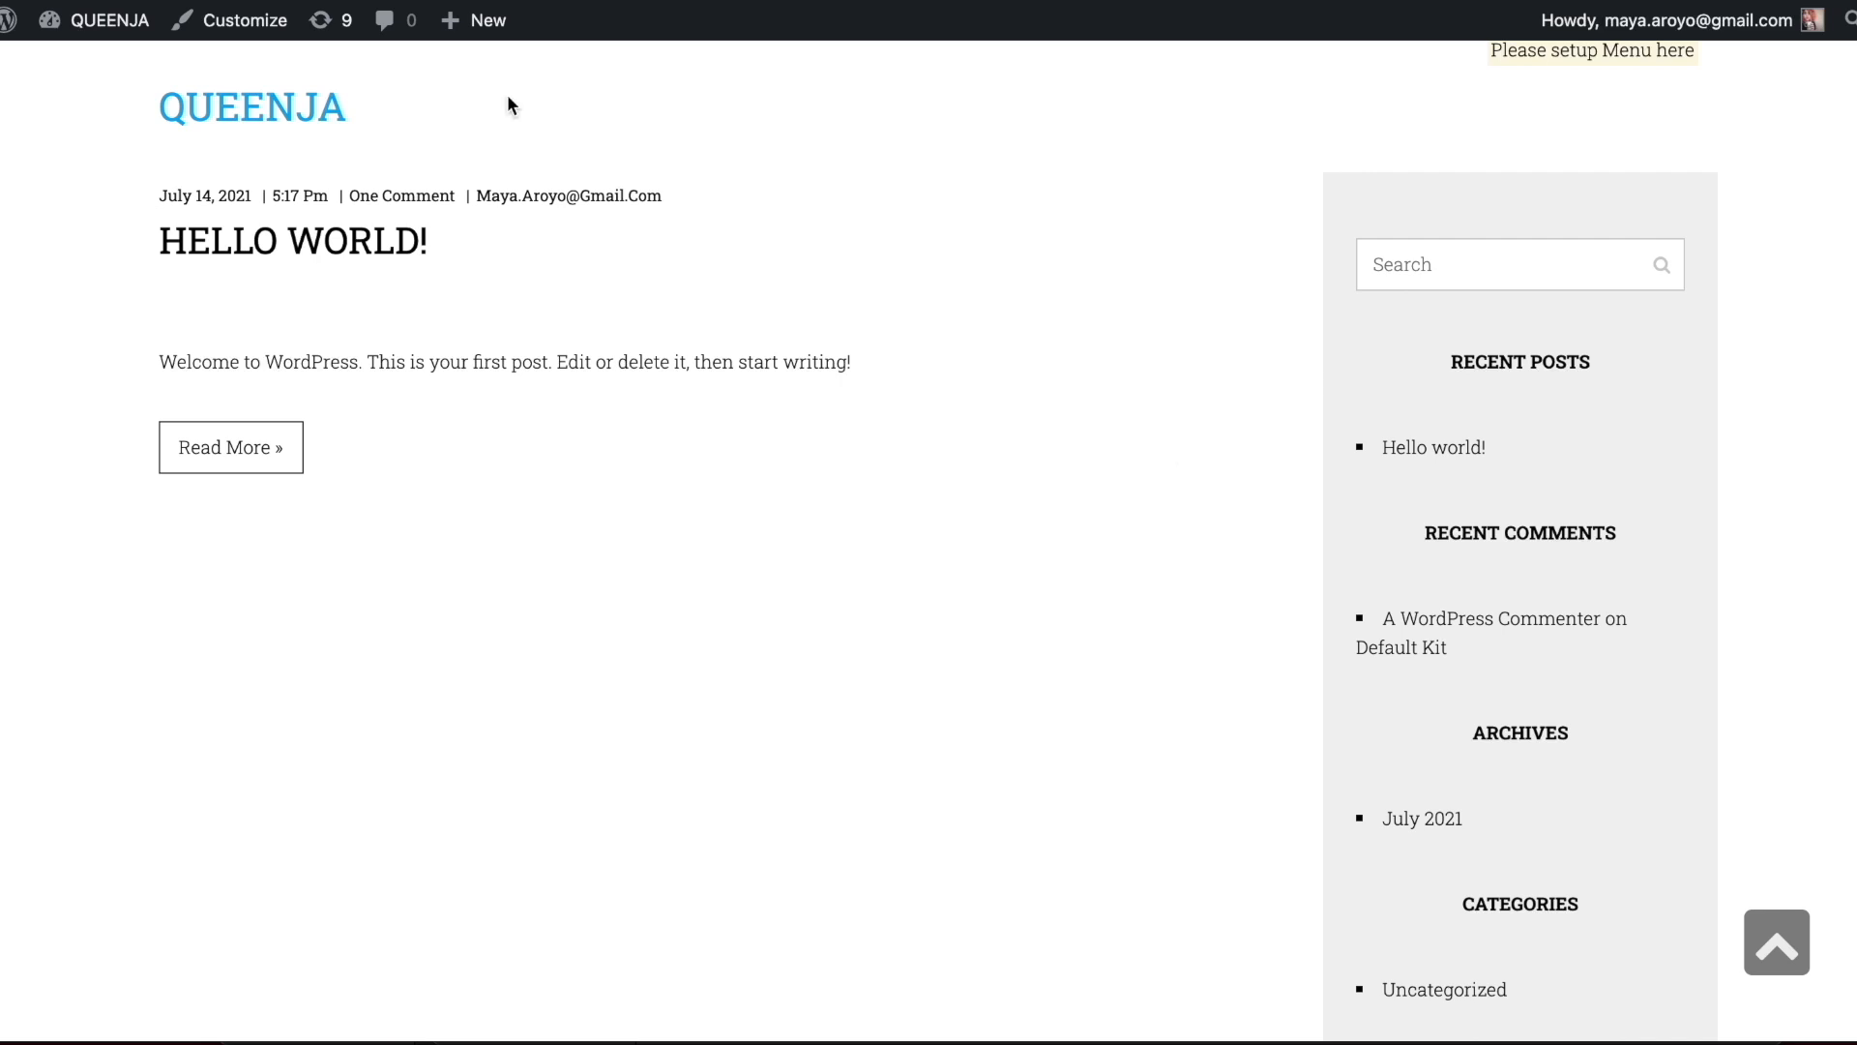
Open the site's admin dashboard and go to the theme management page
mouse_move(103, 37)
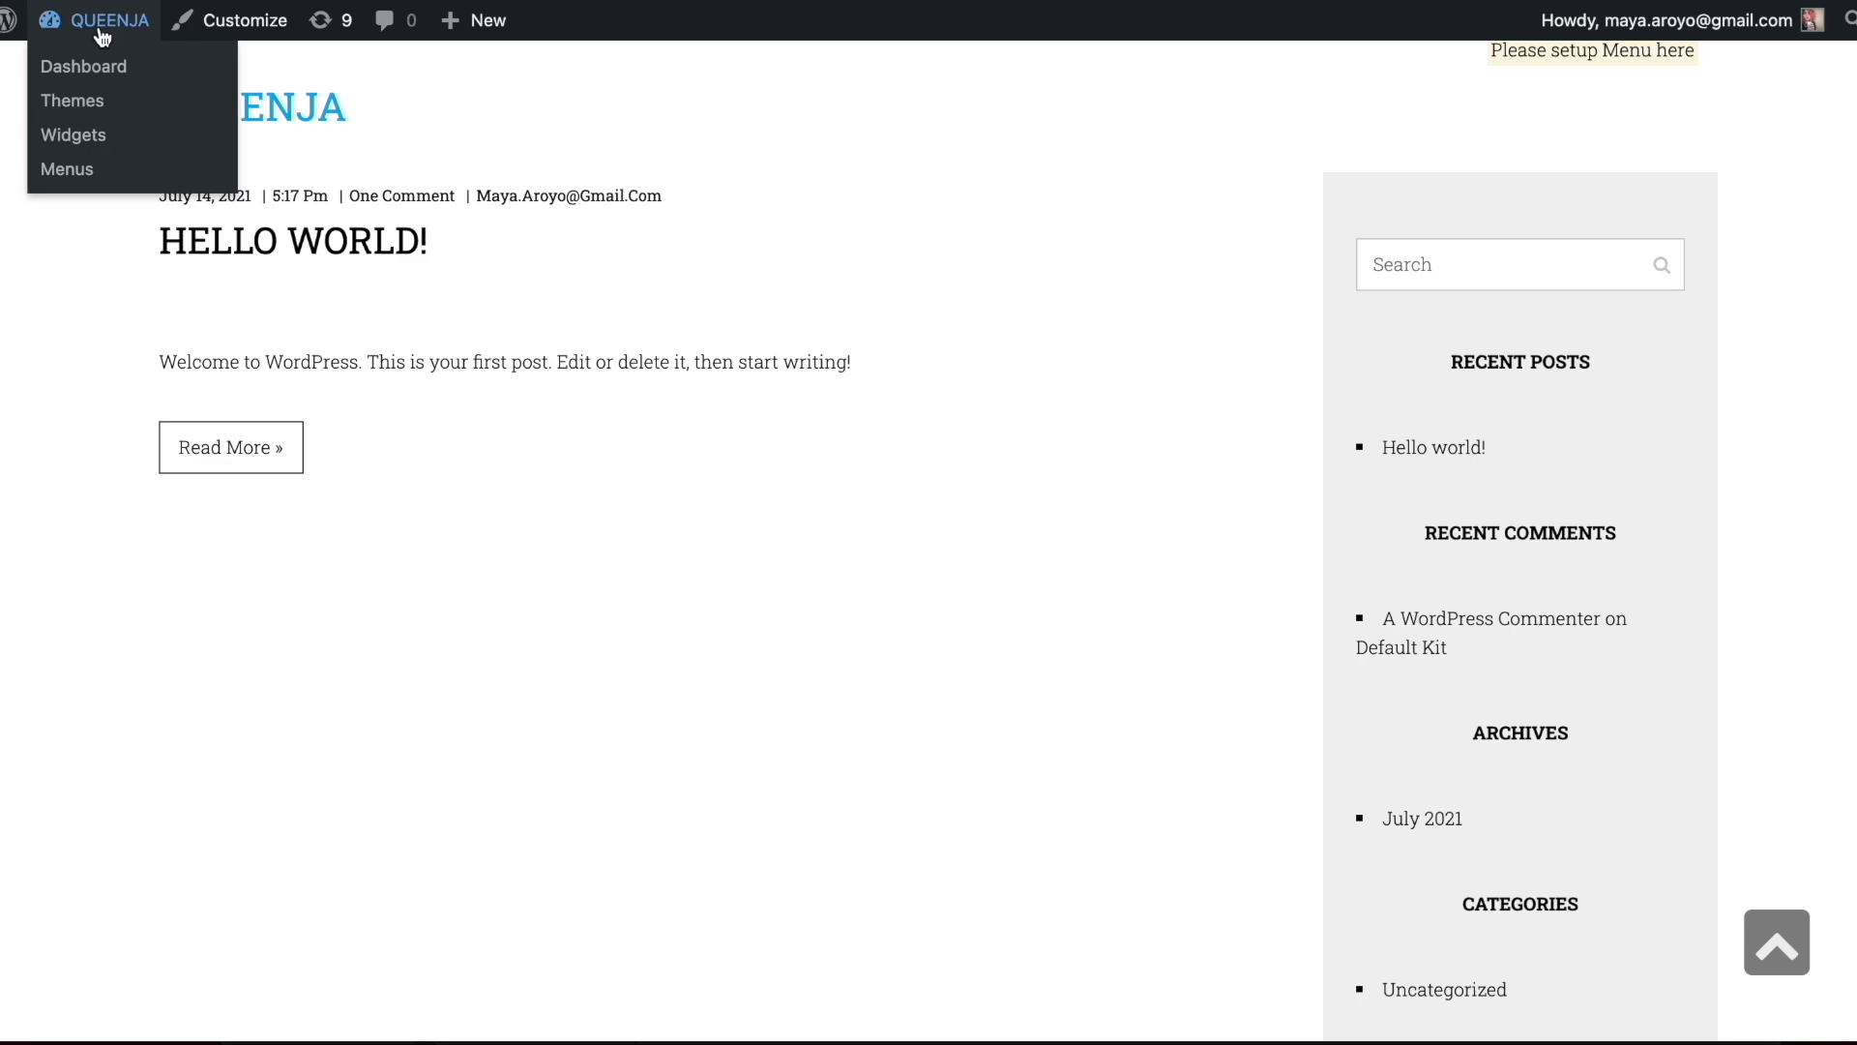
click(102, 21)
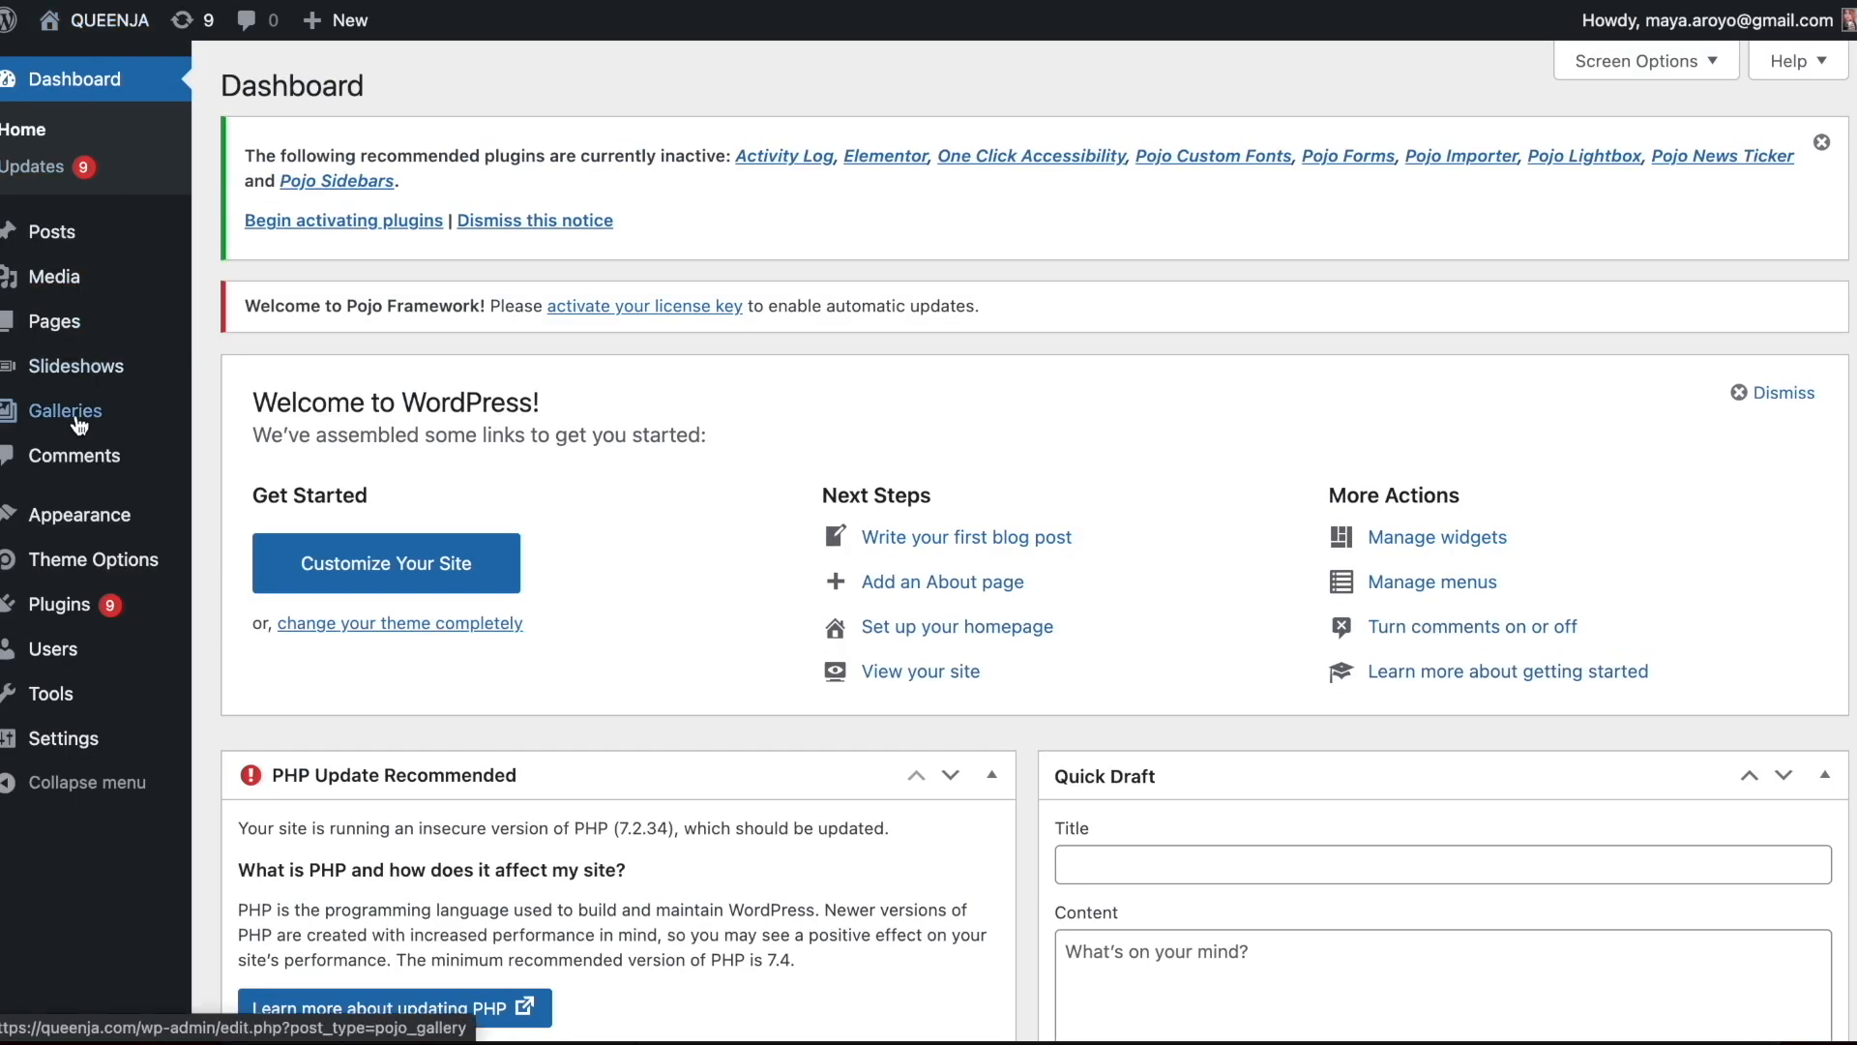
mouse_move(89, 517)
click(217, 530)
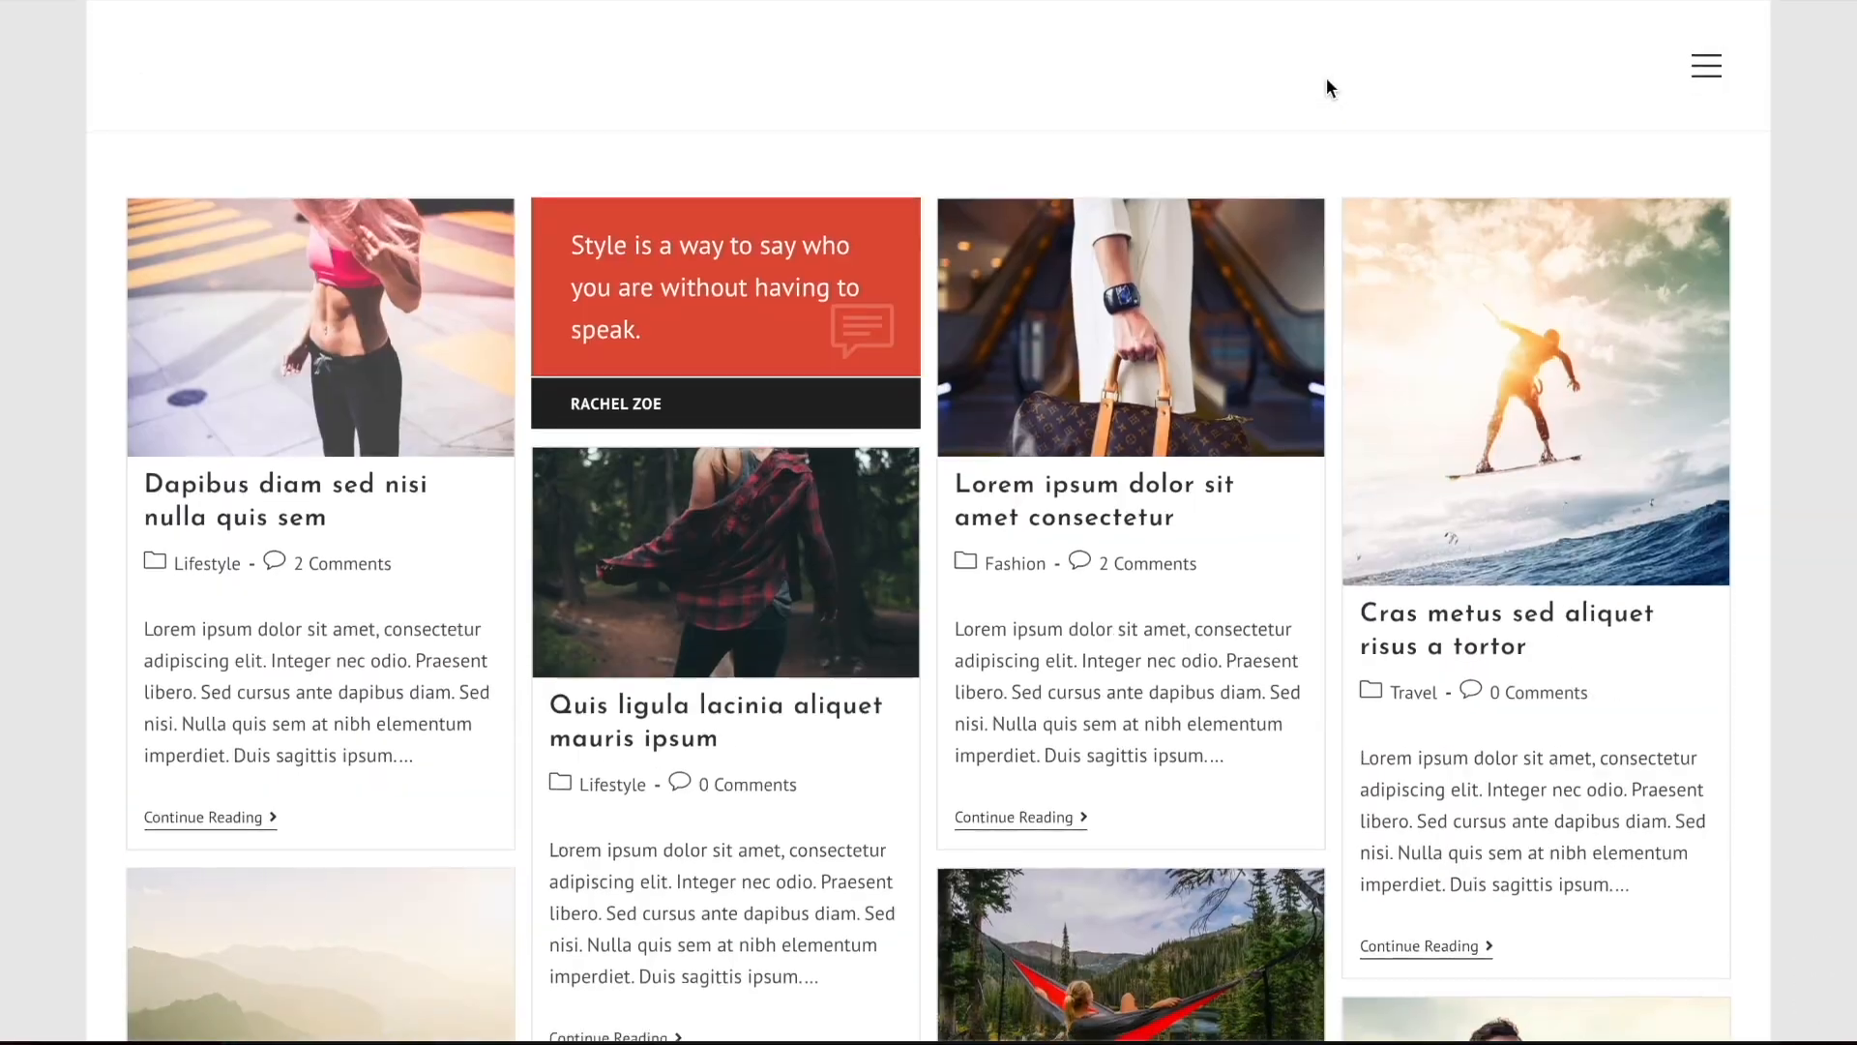
Look over the post layout of the OceanWP Blogger demo site
scroll(1259, 265, down, 15)
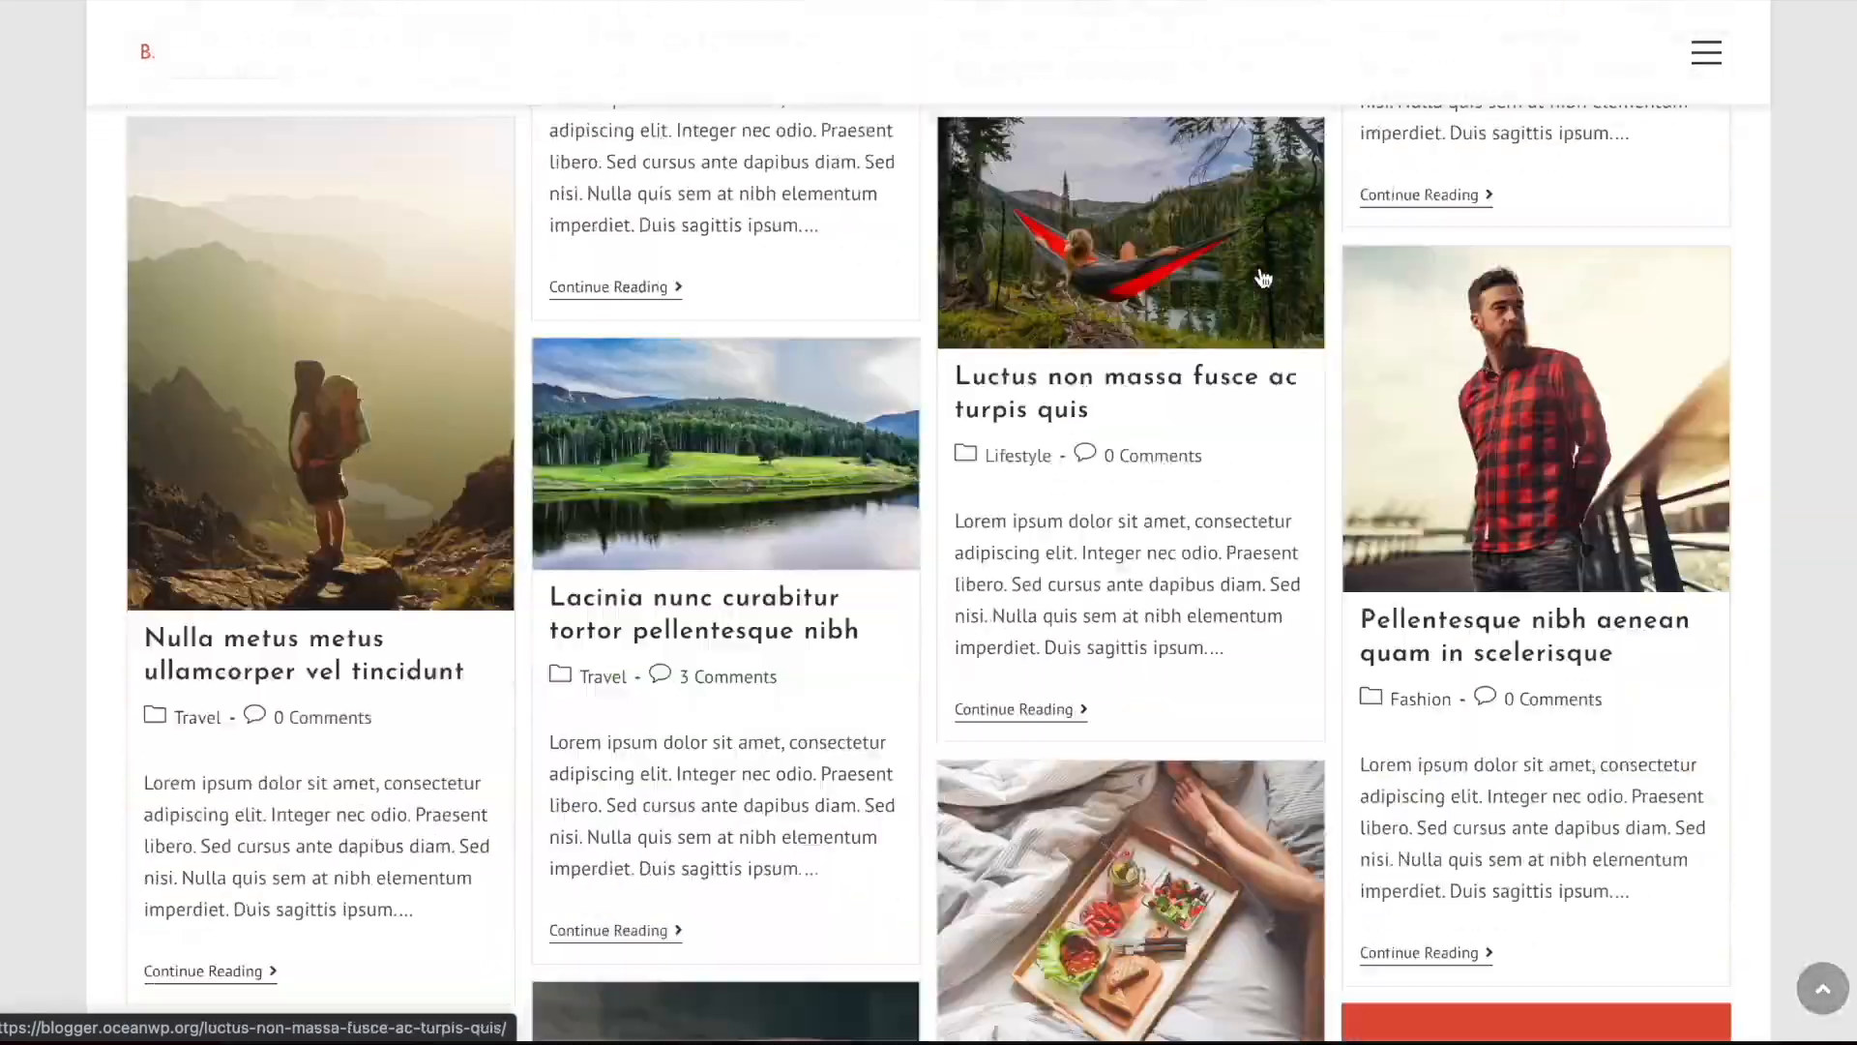
scroll(1259, 265, up, 15)
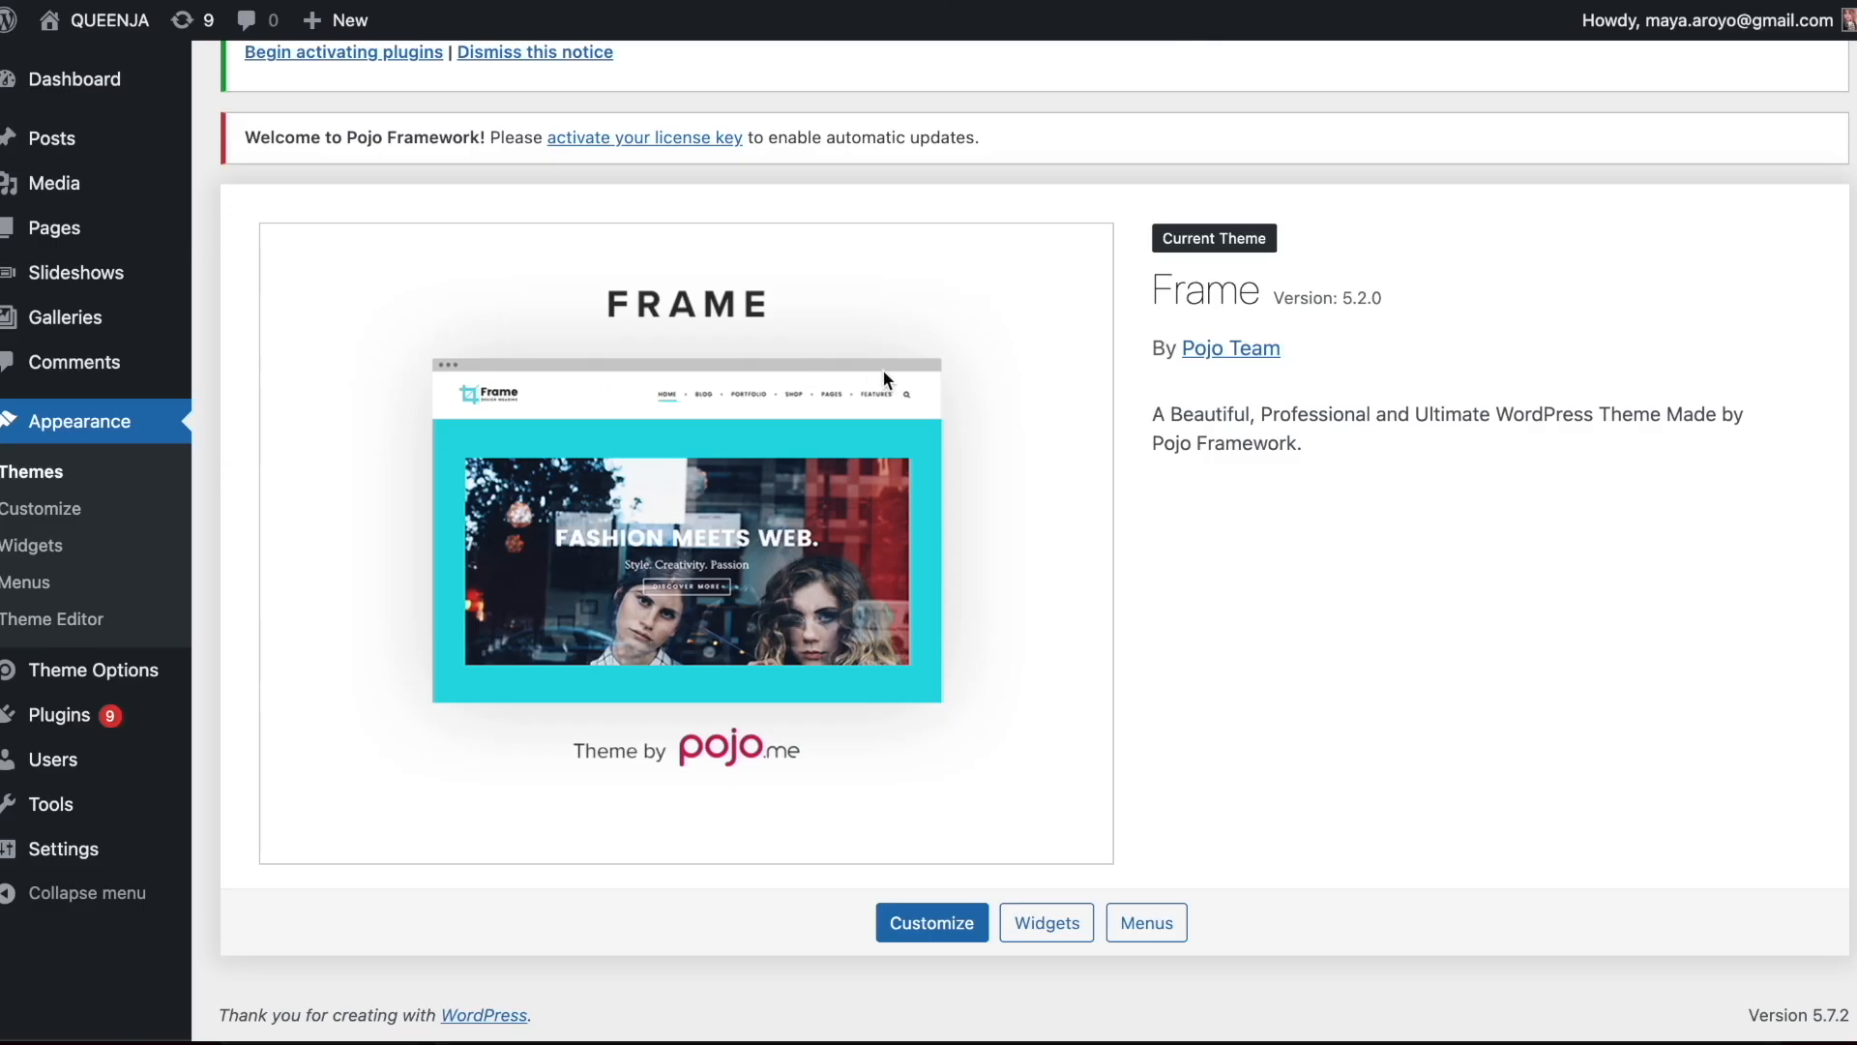
Start adding a new theme and search the theme directory for "oceanwp"
scroll(882, 369, up, 2)
click(474, 95)
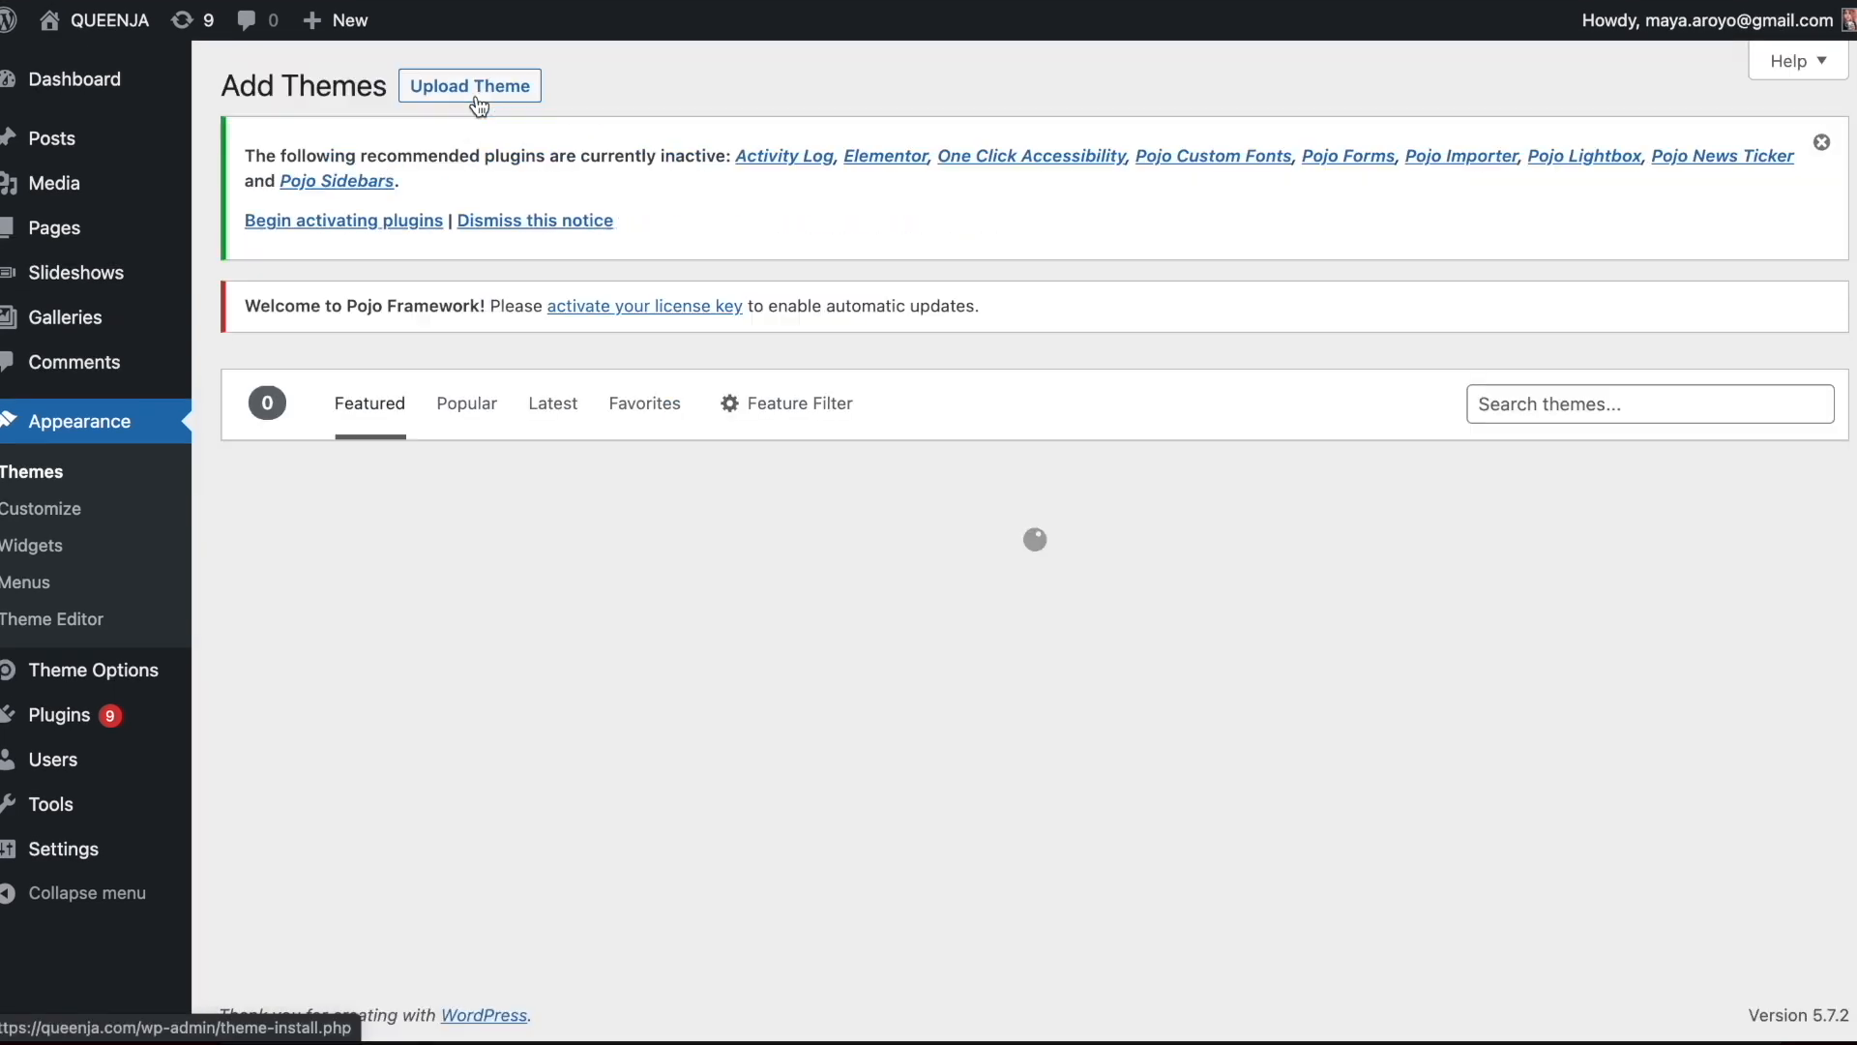
click(1498, 407)
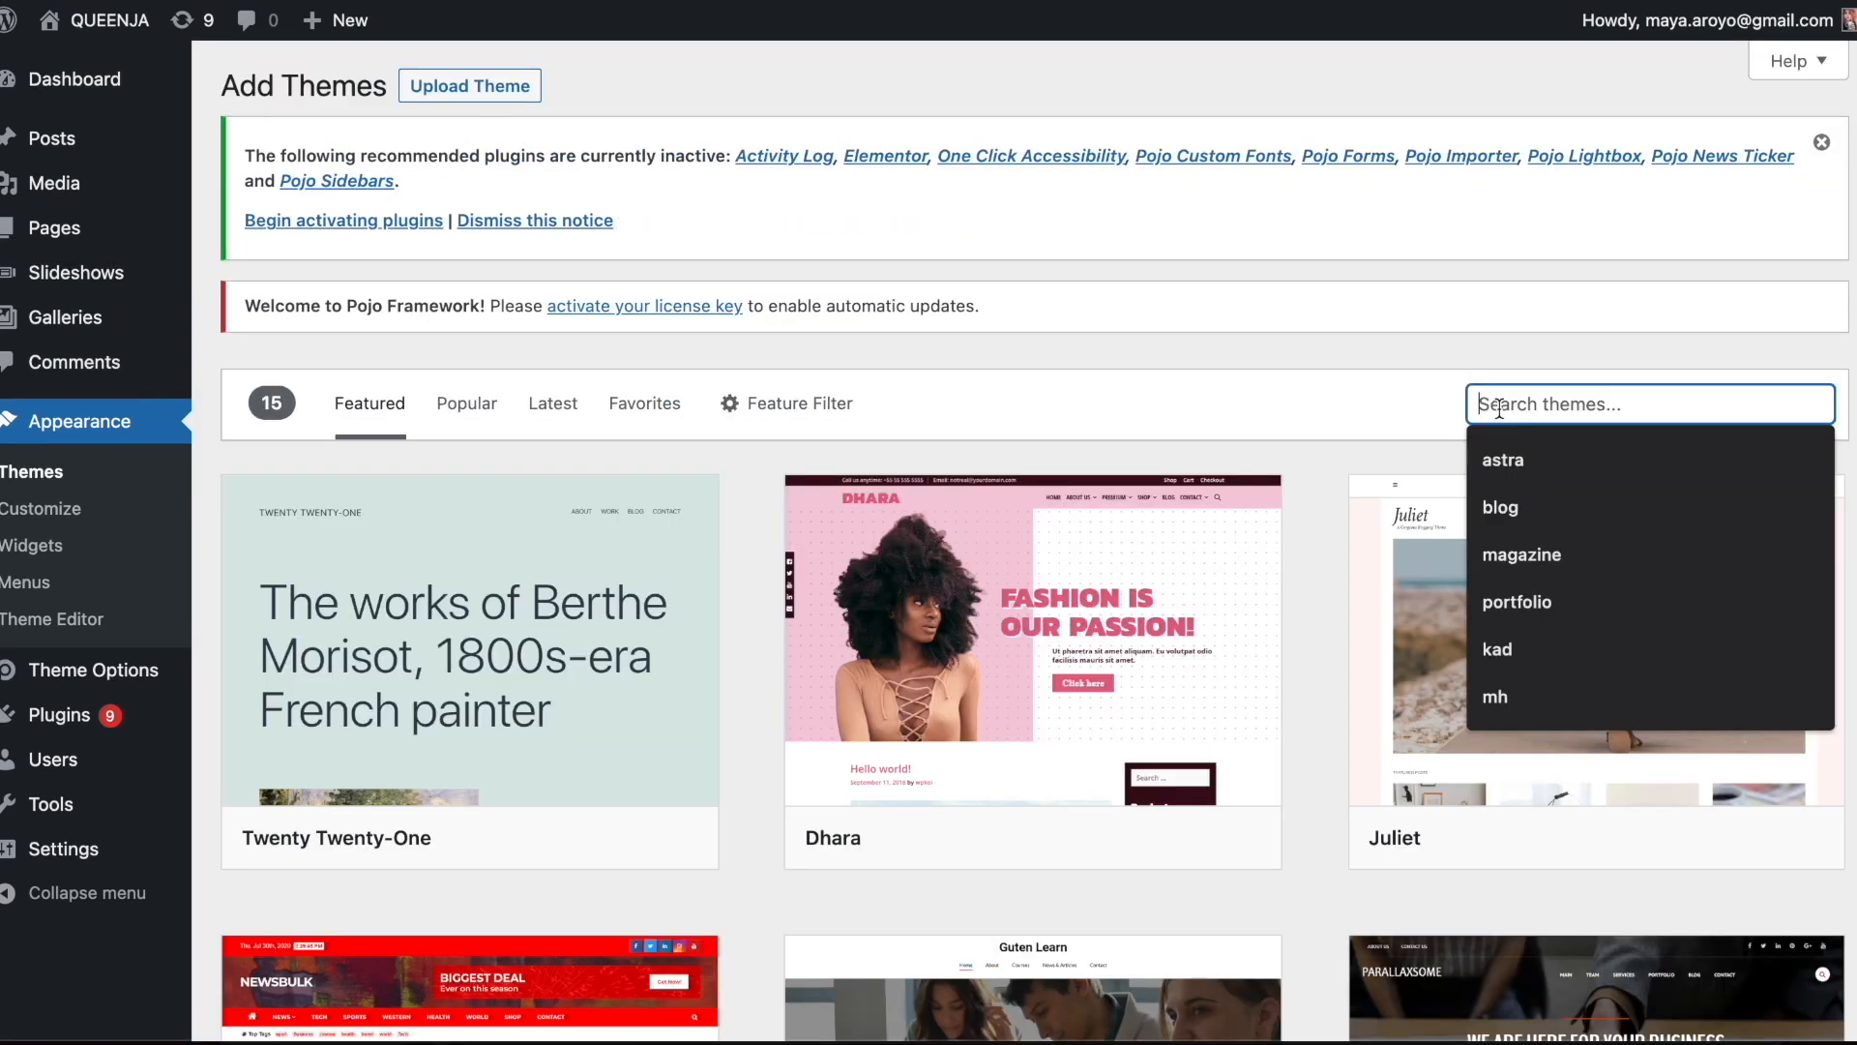
text(oceanwp)
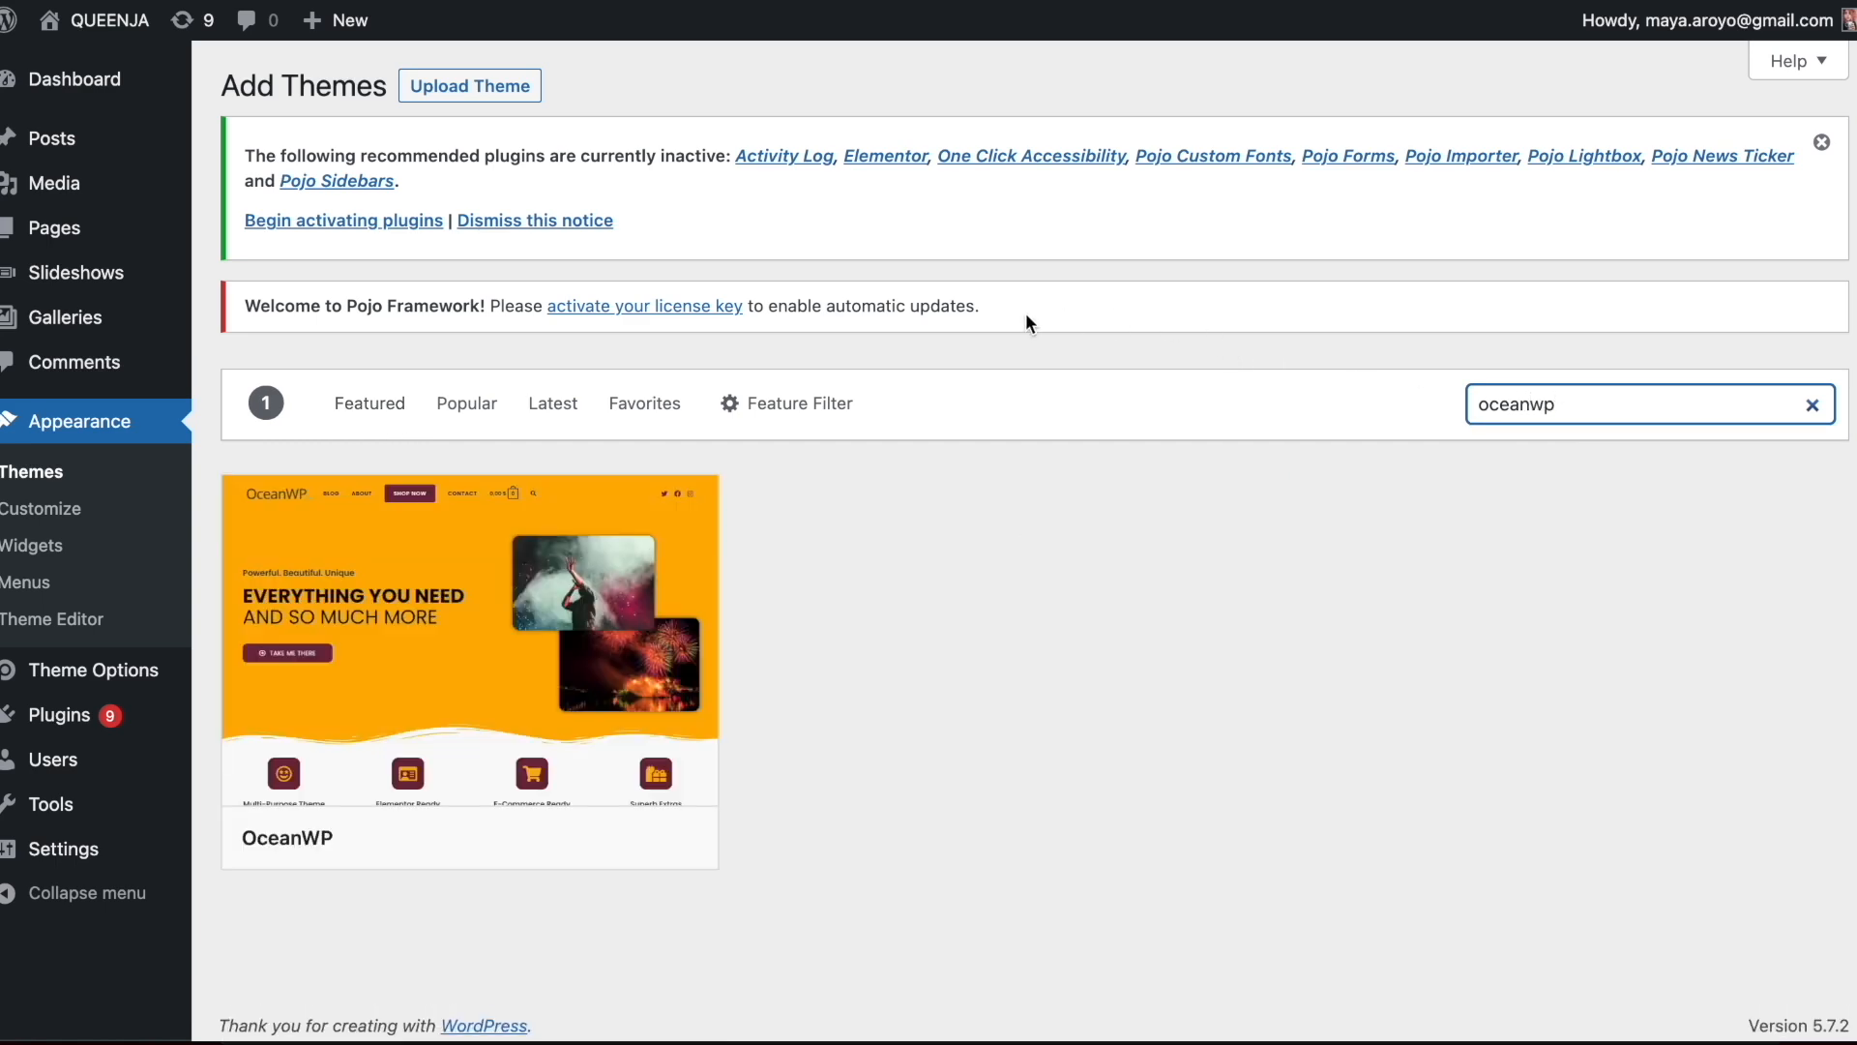
Install and activate the OceanWP theme
mouse_move(435, 688)
click(578, 849)
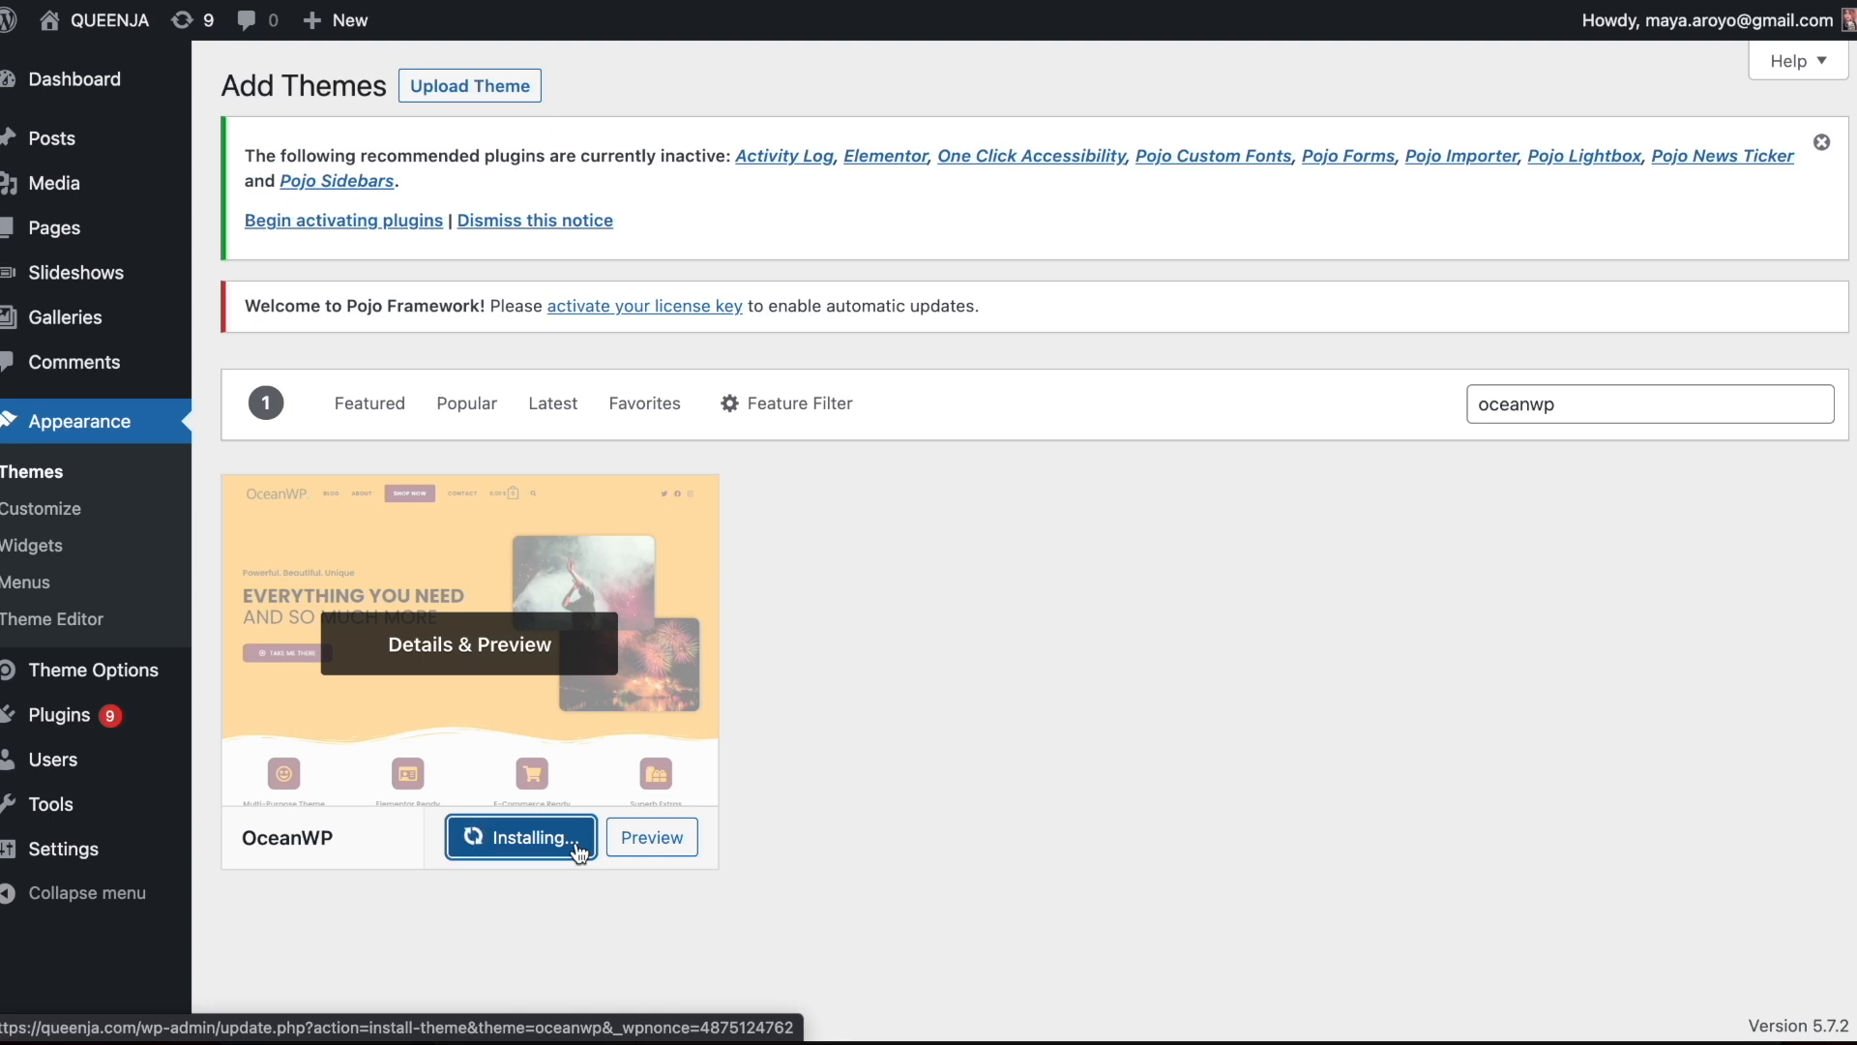
click(505, 853)
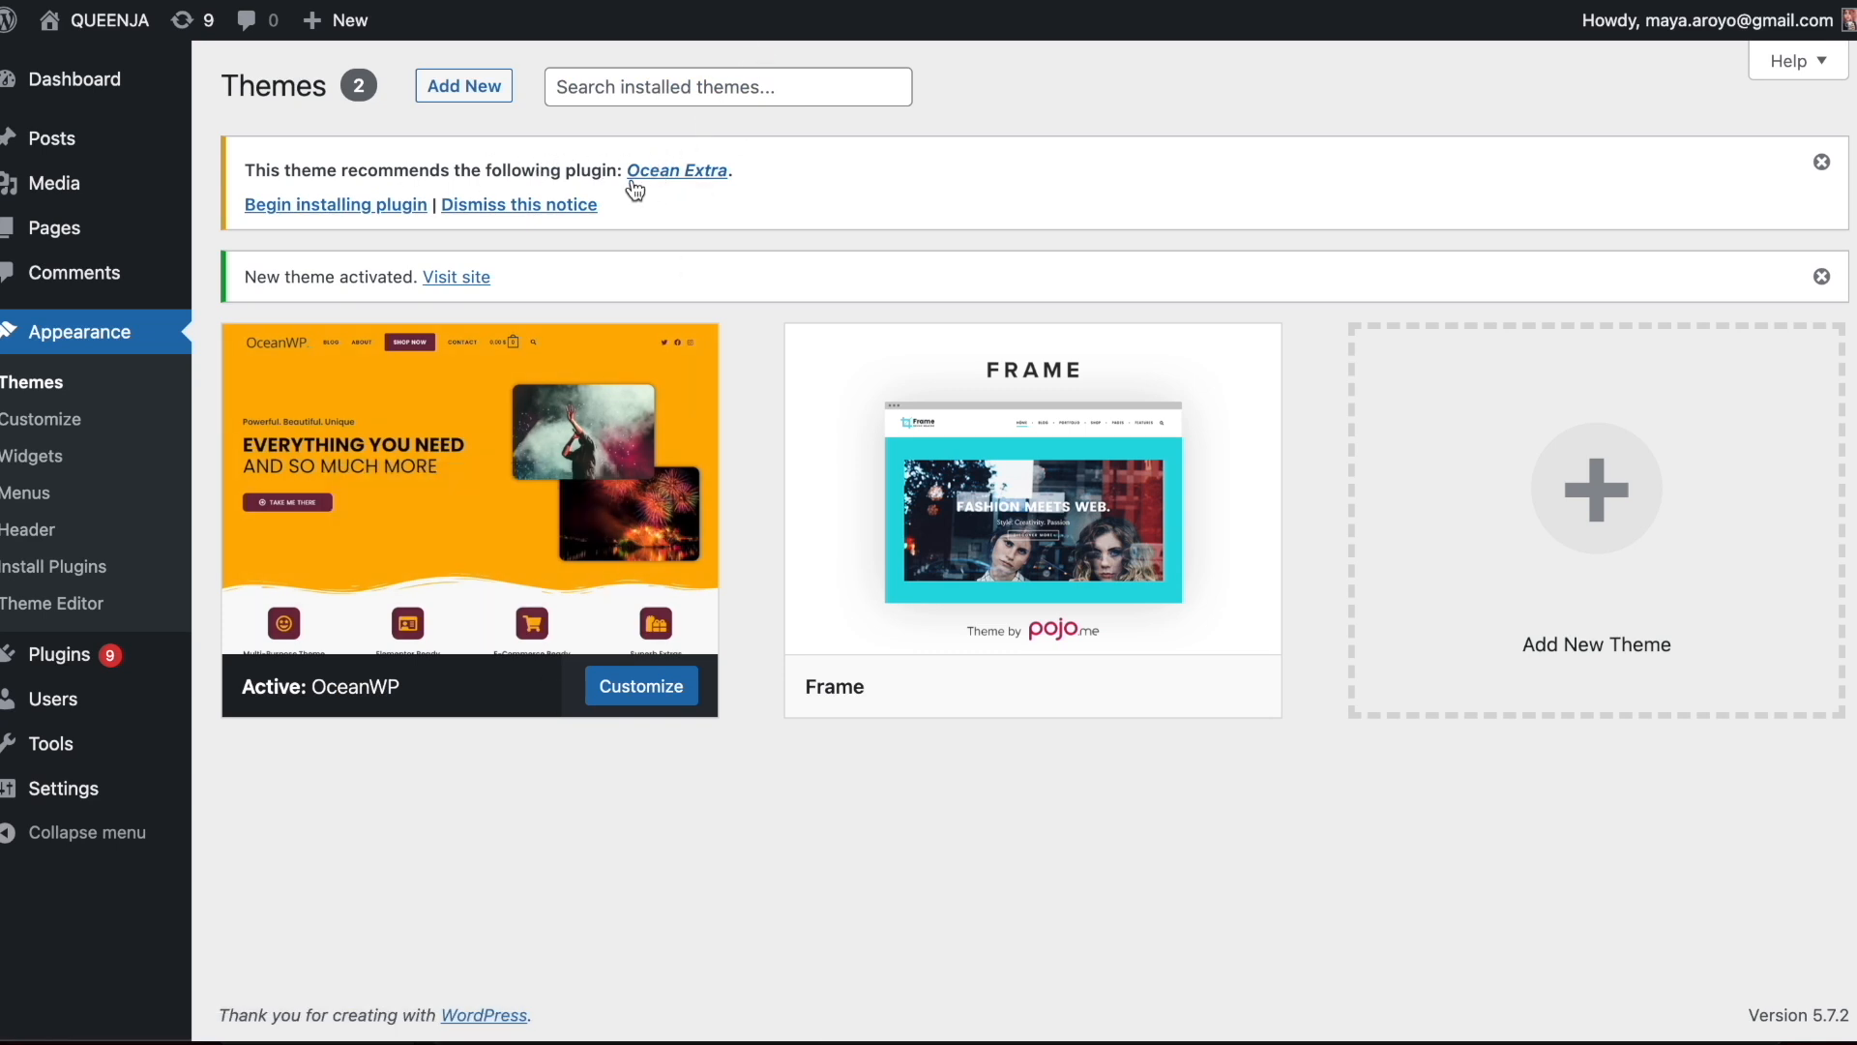
Install the recommended Ocean Extra plugin and return to the dashboard
click(346, 206)
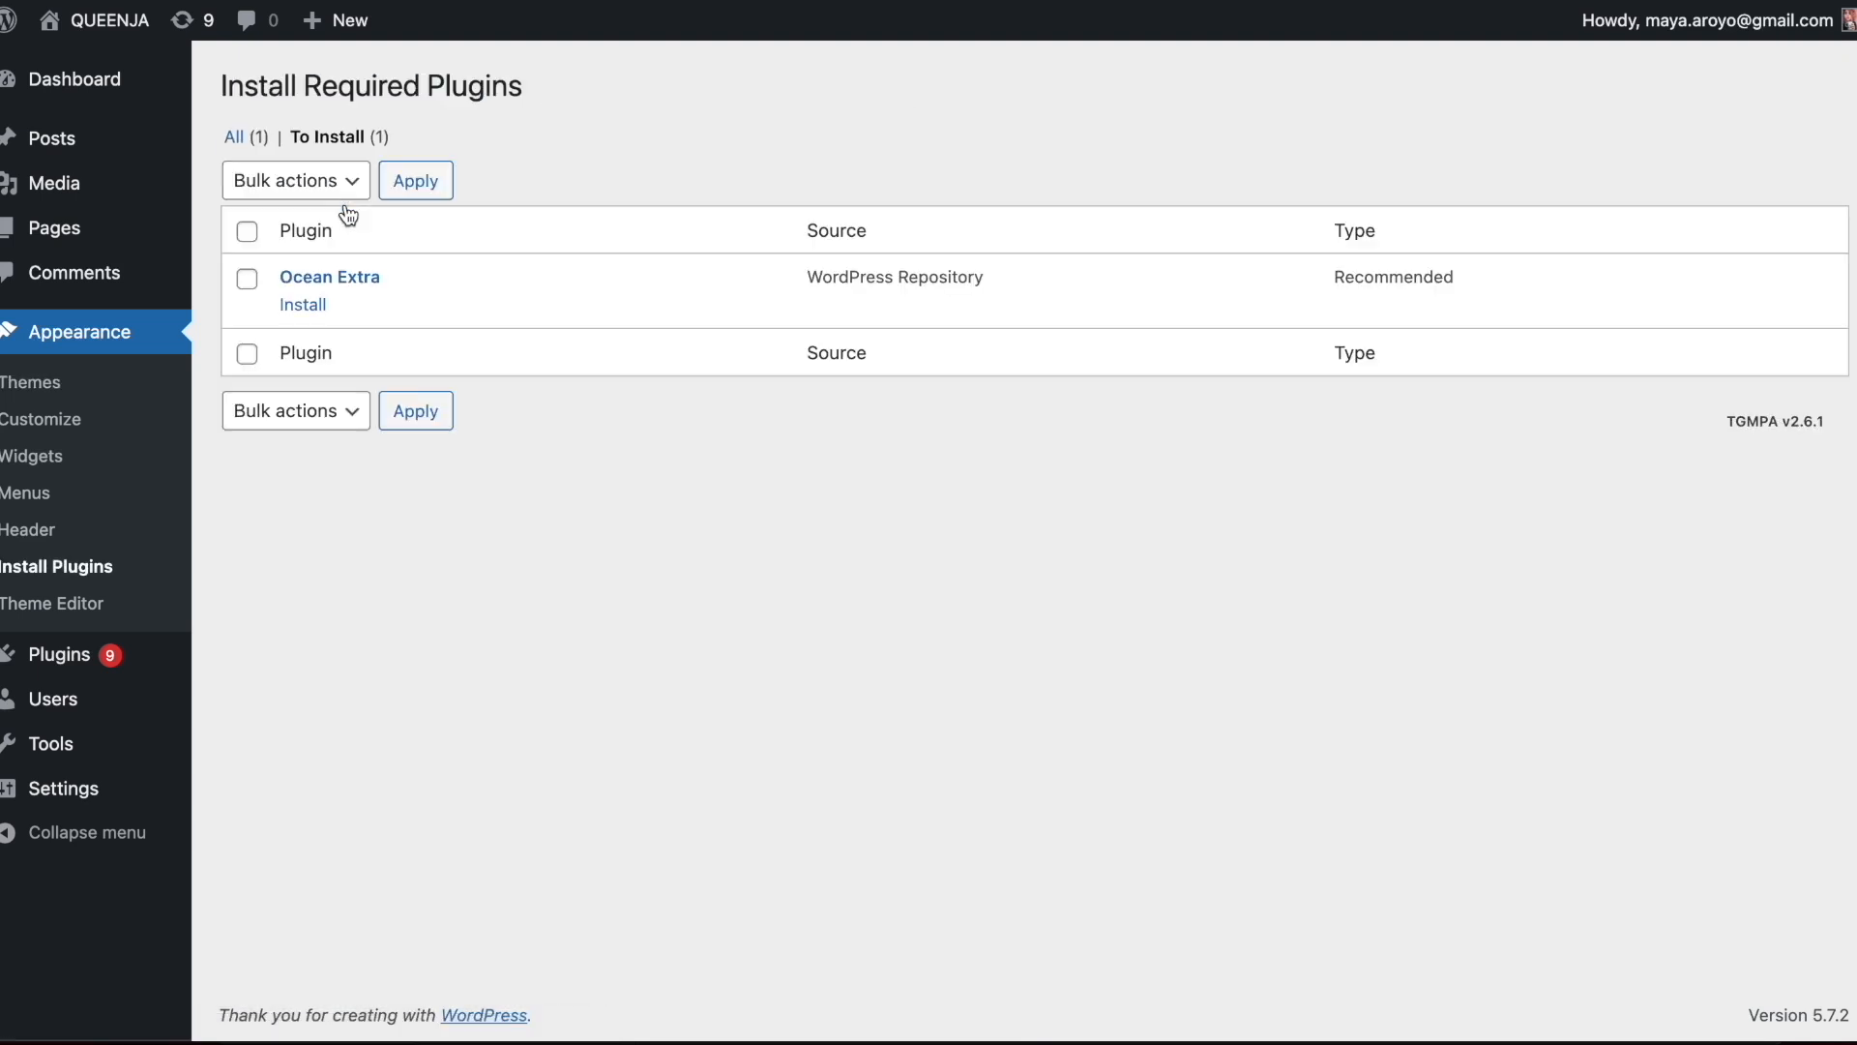
click(302, 305)
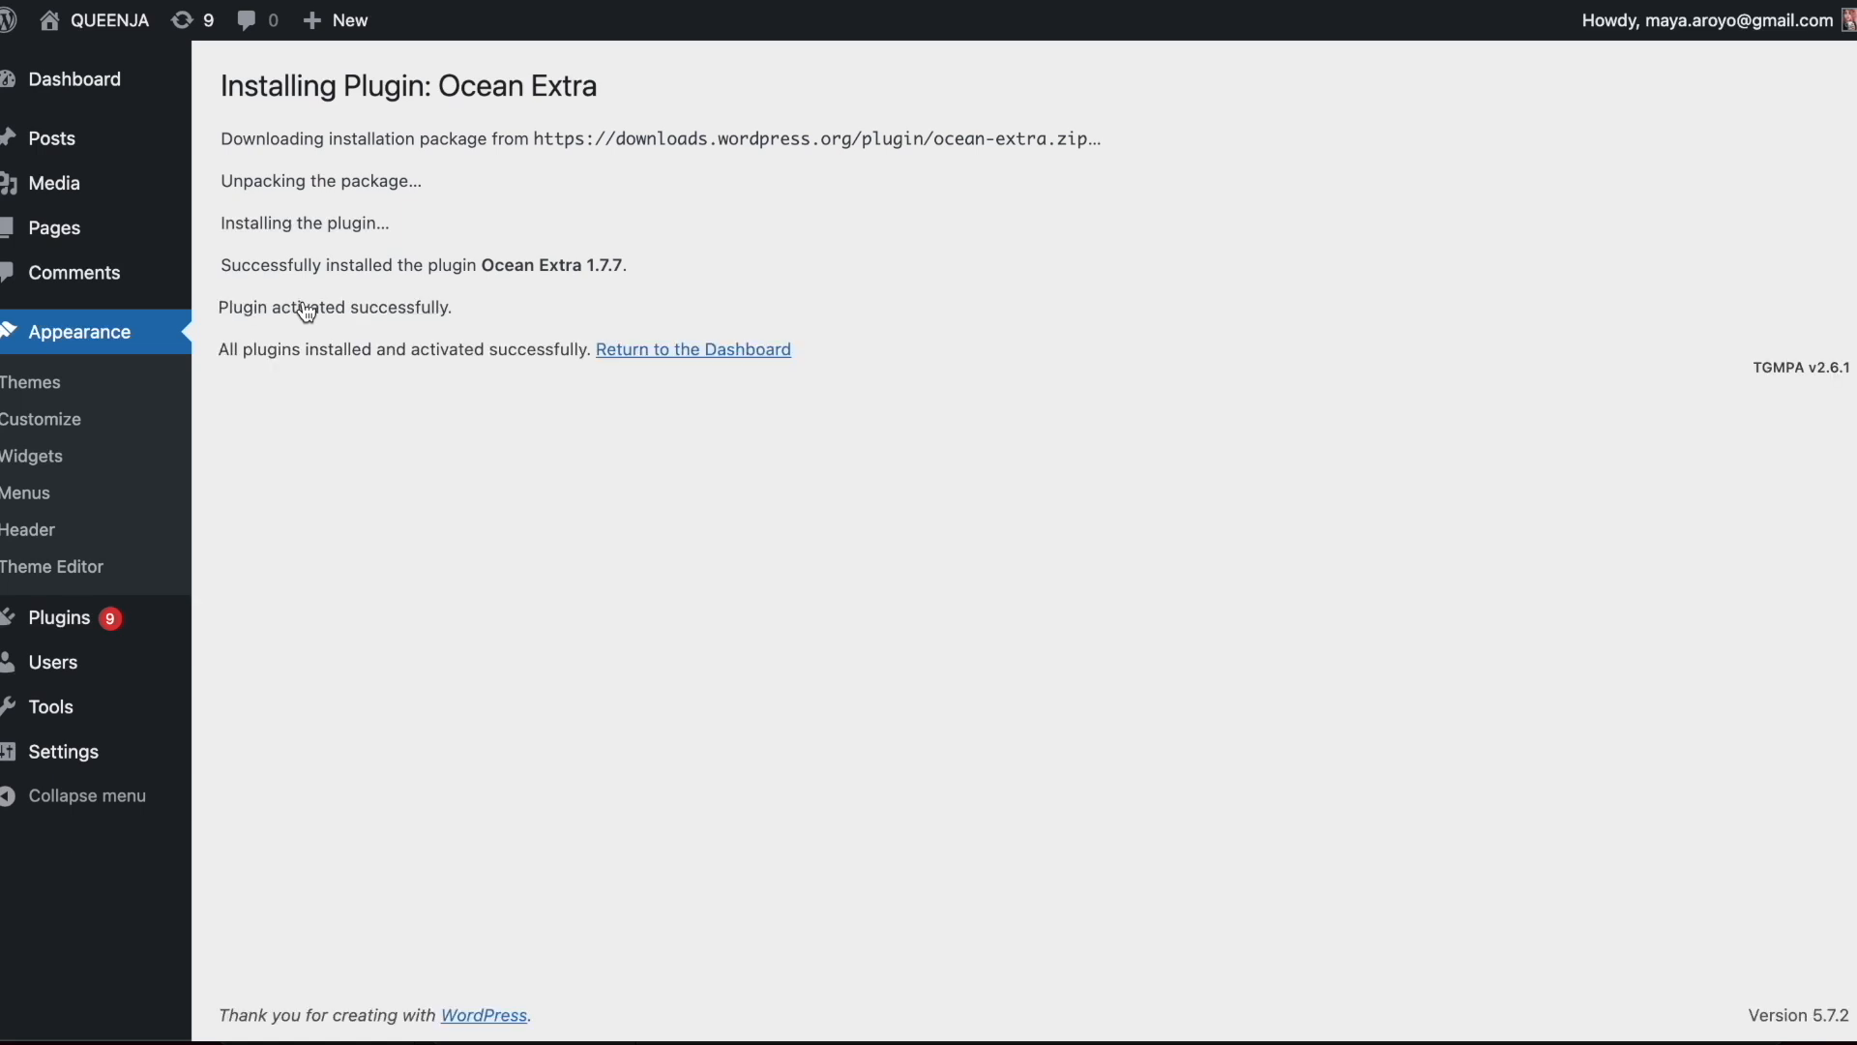
click(661, 358)
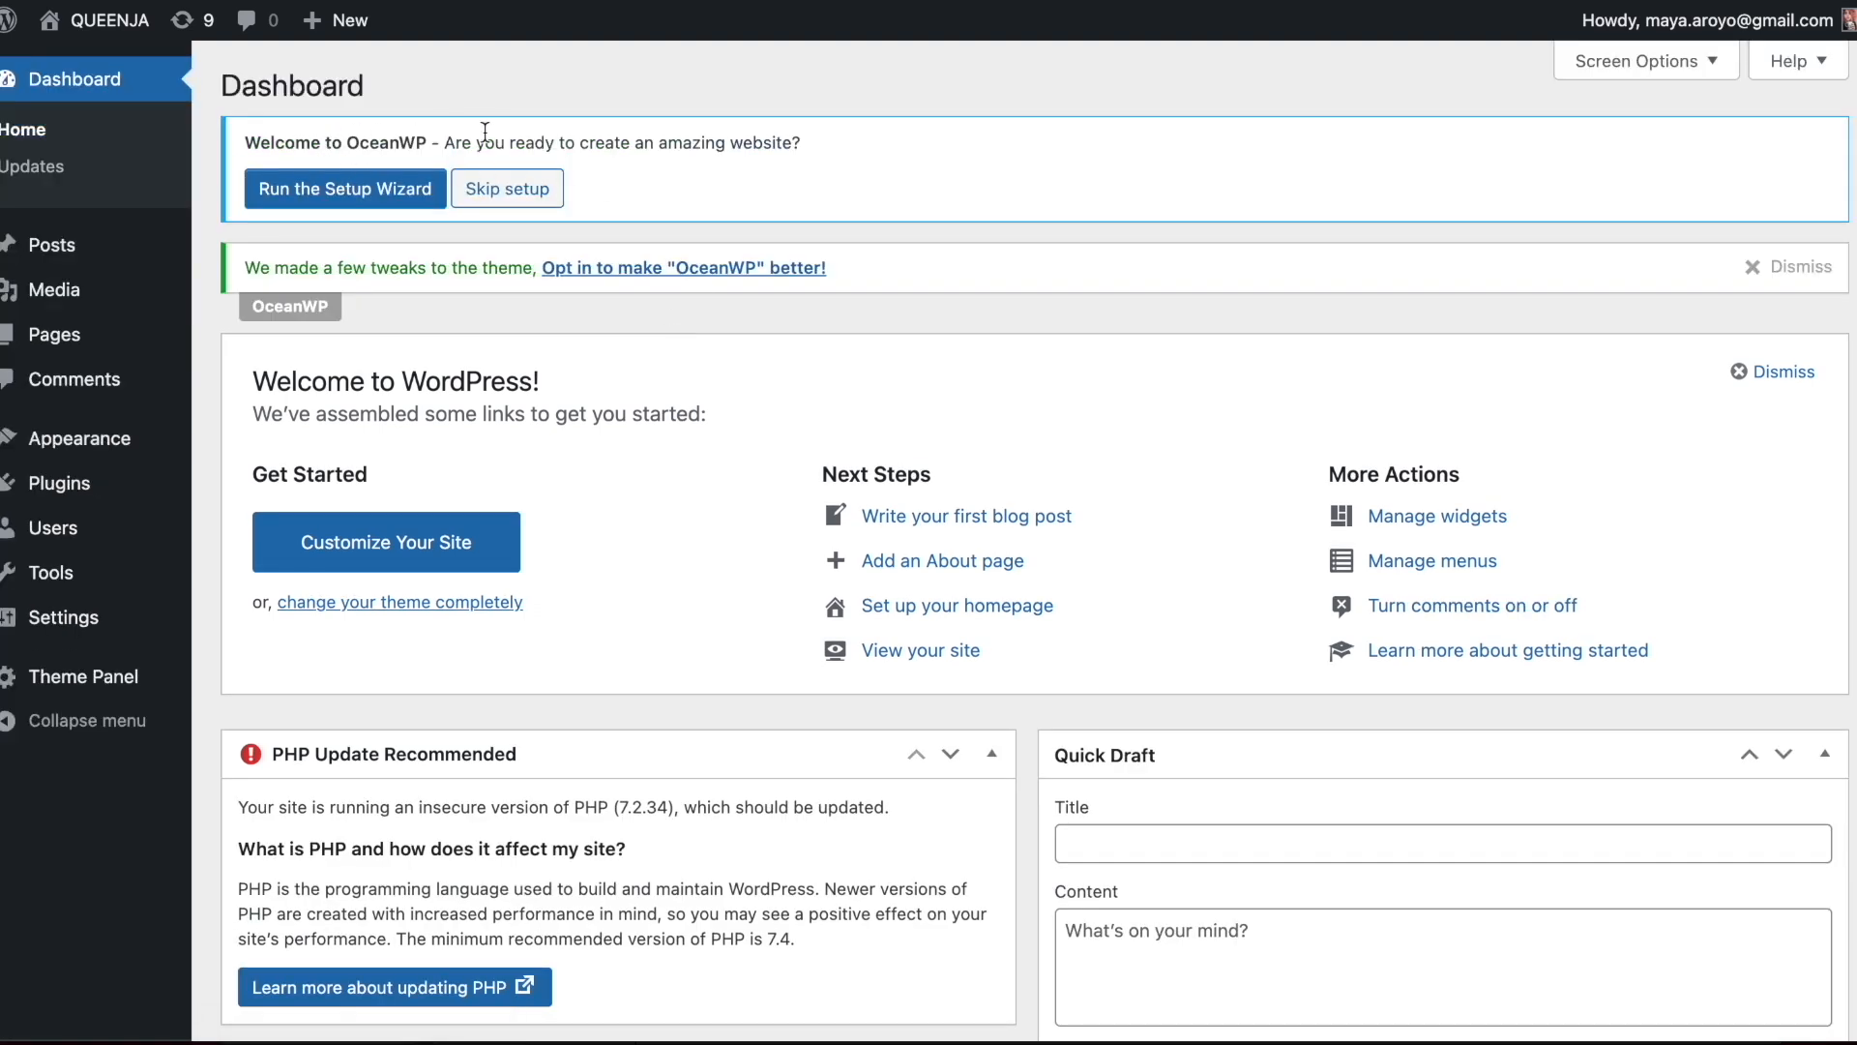
Run the OceanWP setup wizard and proceed to the demo template selection
click(319, 190)
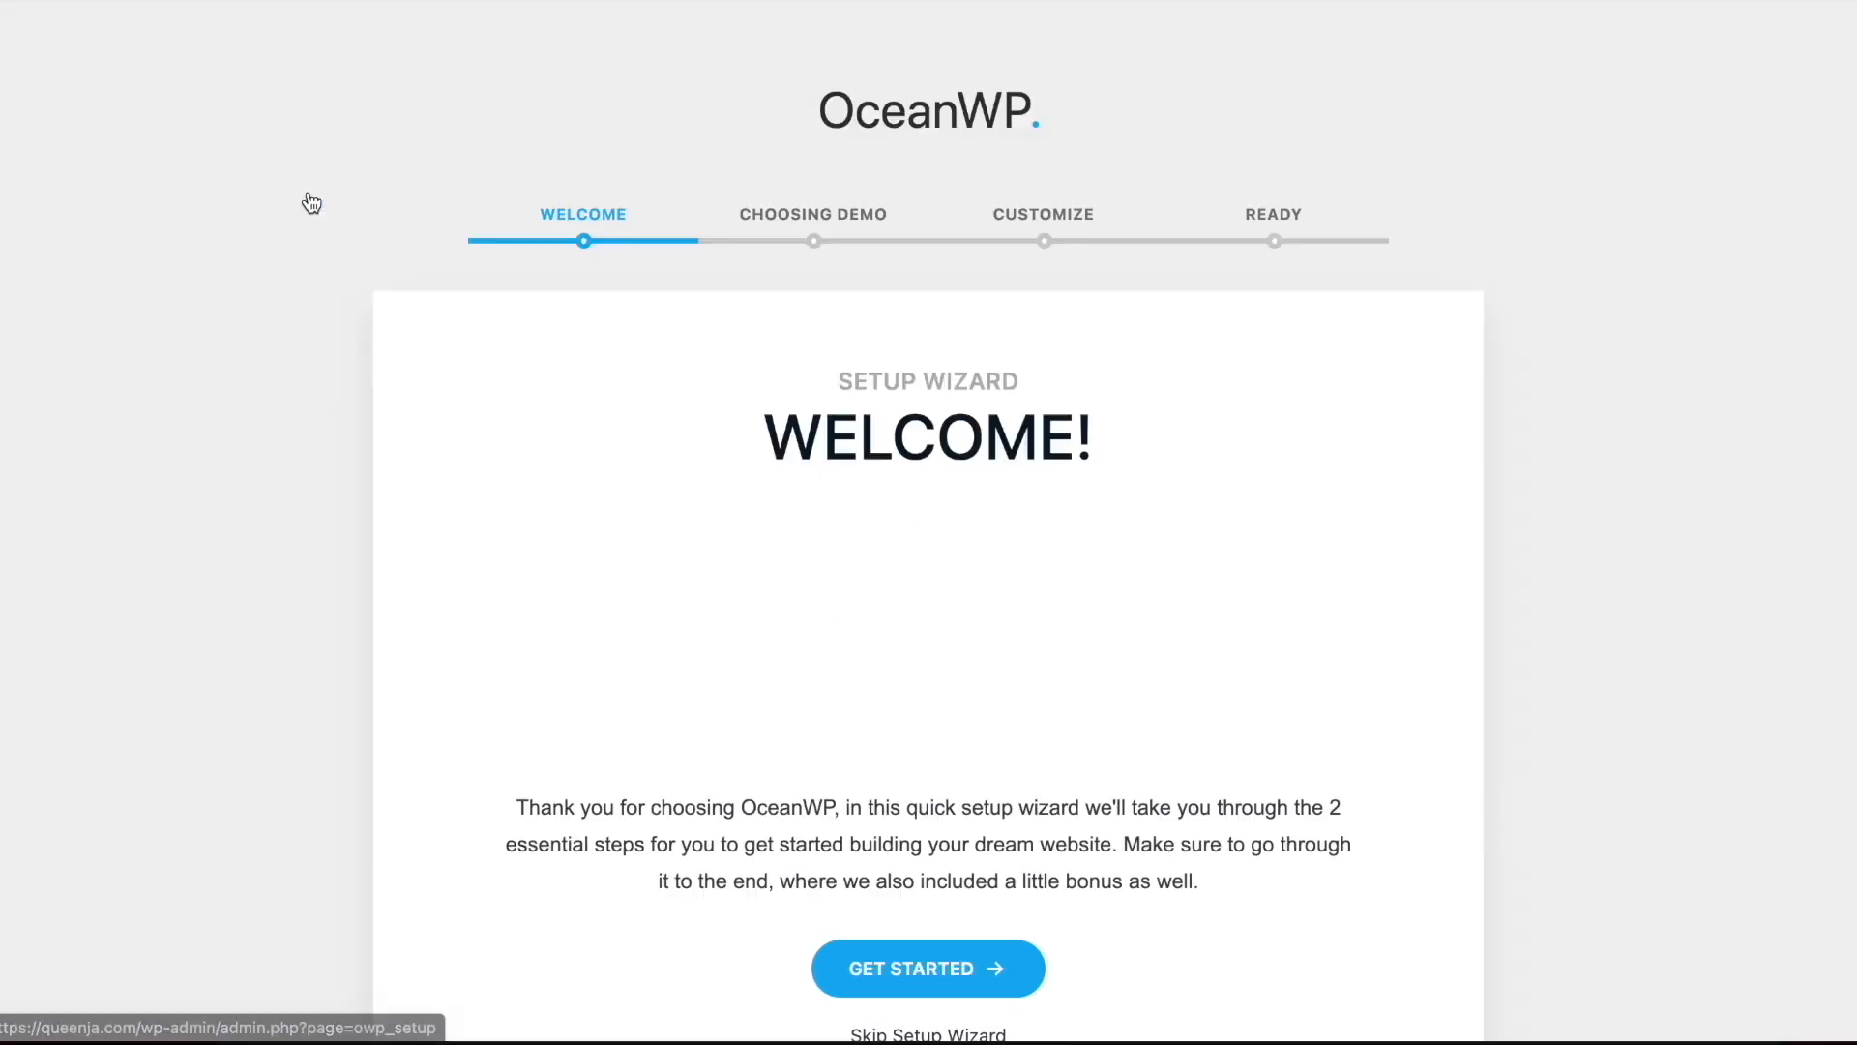
scroll(986, 323, down, 2)
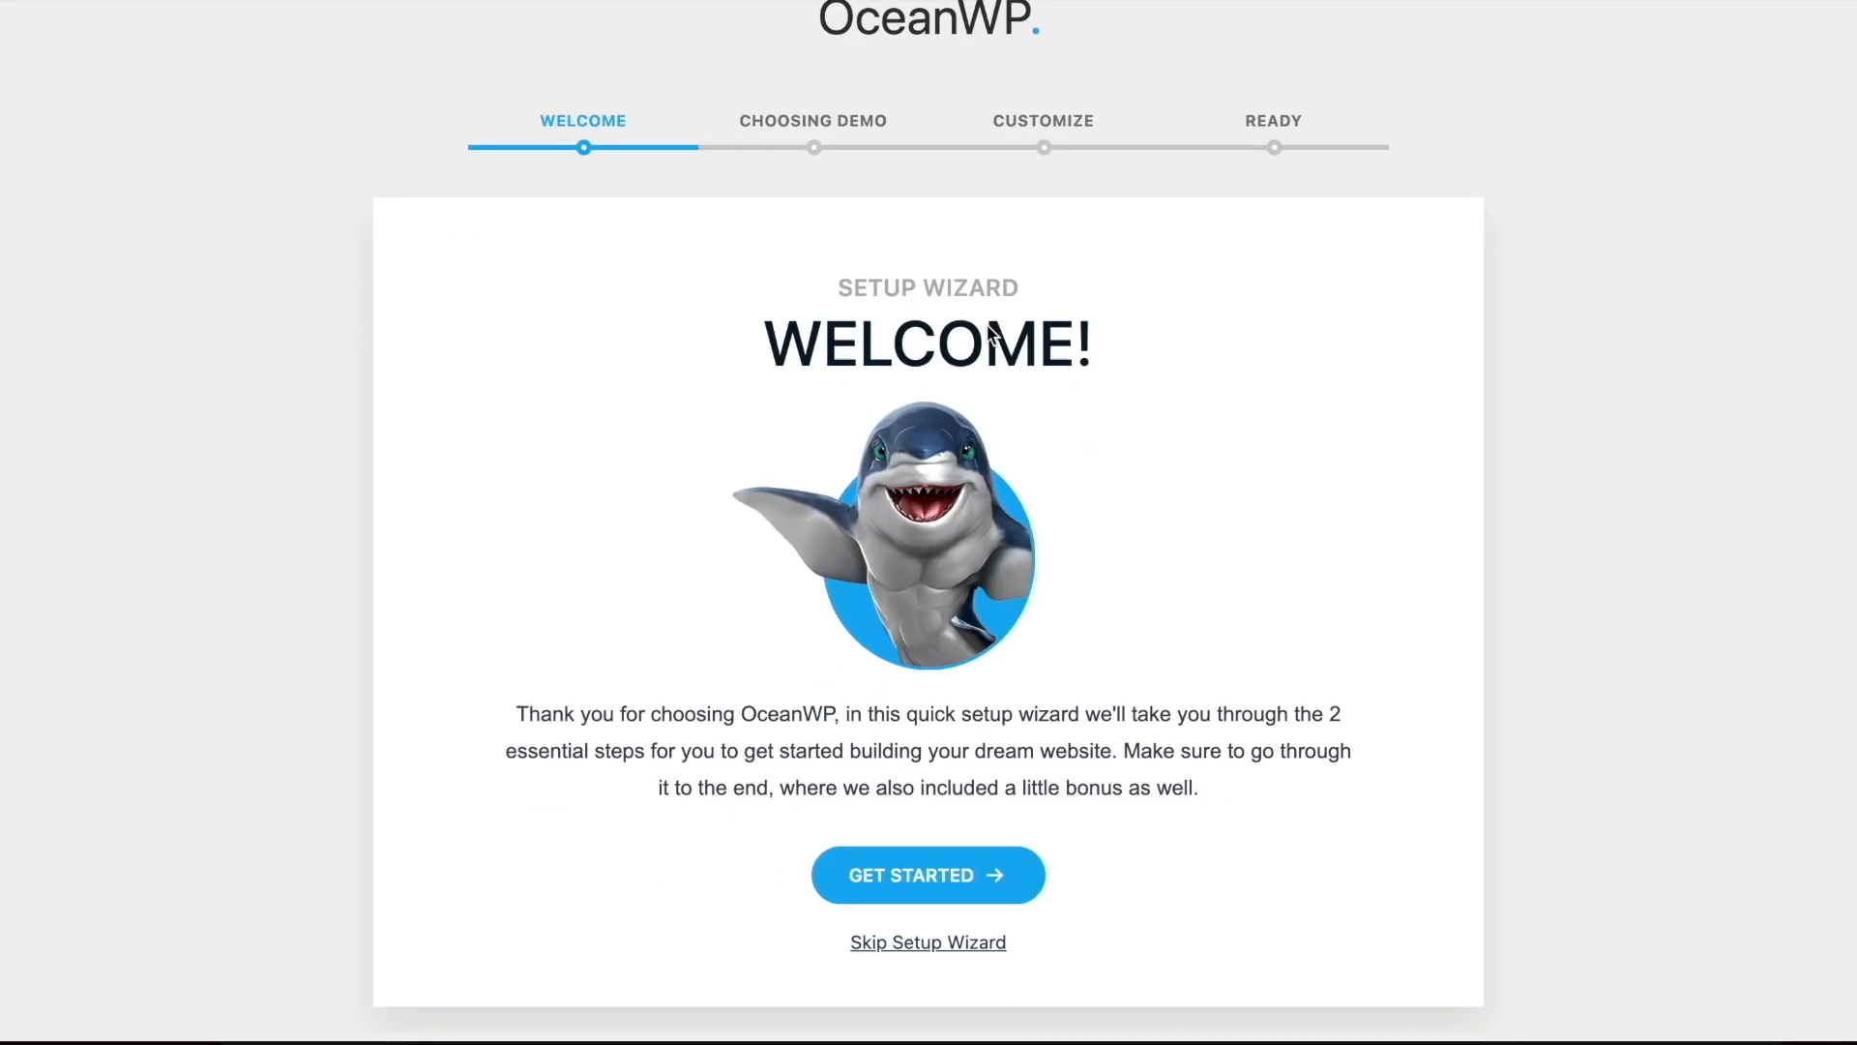
click(907, 884)
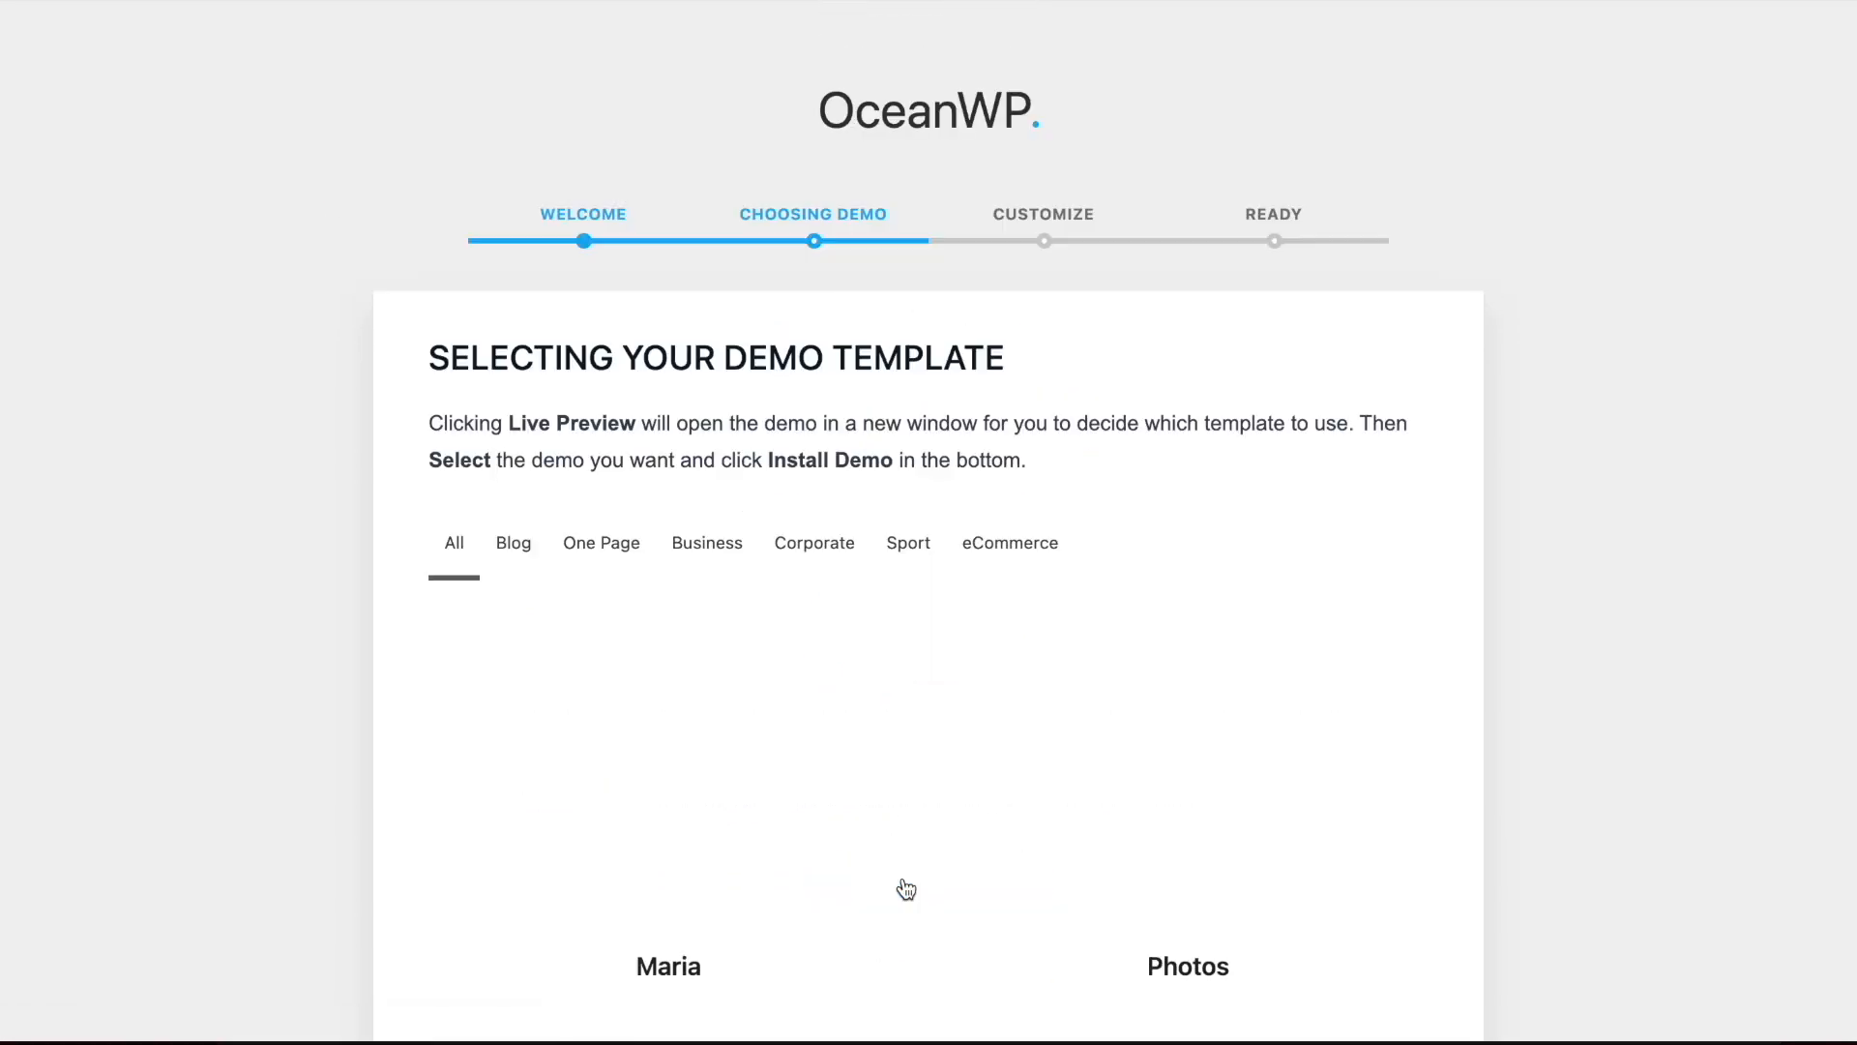
Select the Blogger demo template and proceed to its installation
scroll(1078, 540, down, 5)
scroll(1076, 532, down, 10)
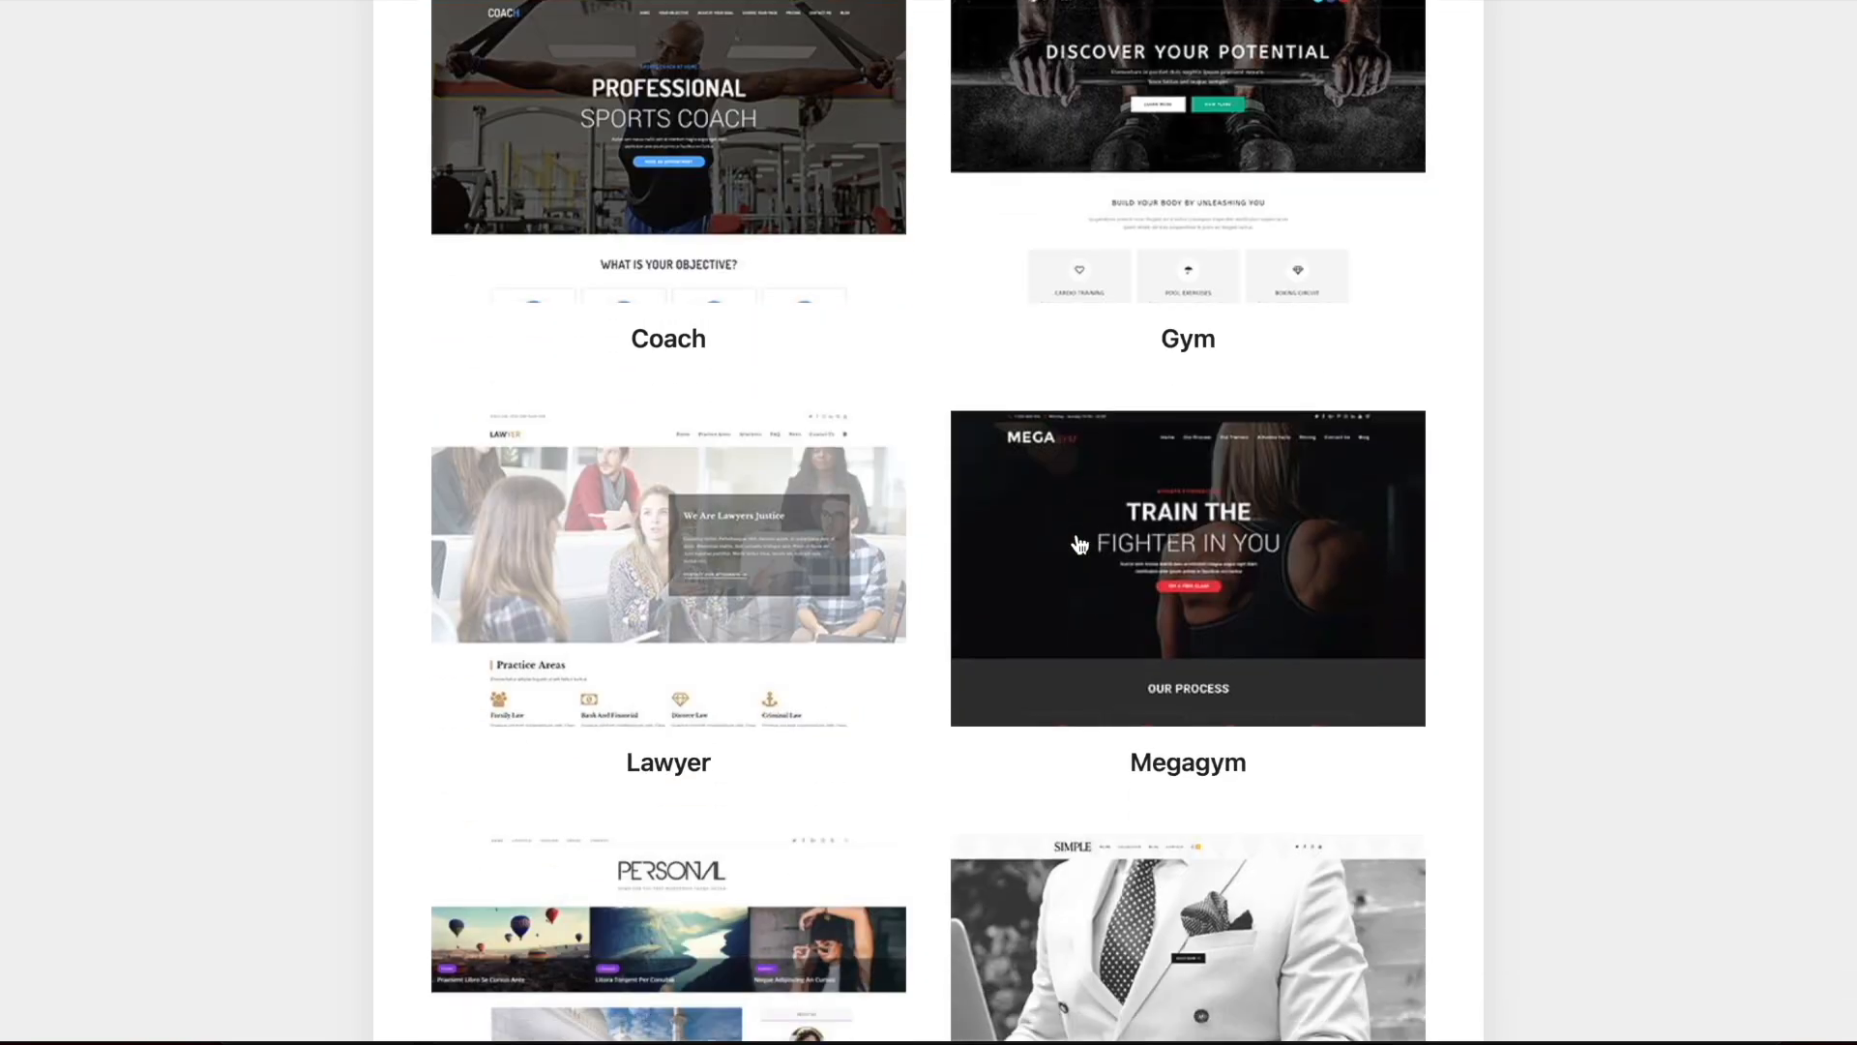
scroll(1078, 539, up, 8)
scroll(1500, 431, down, 3)
mouse_move(1160, 262)
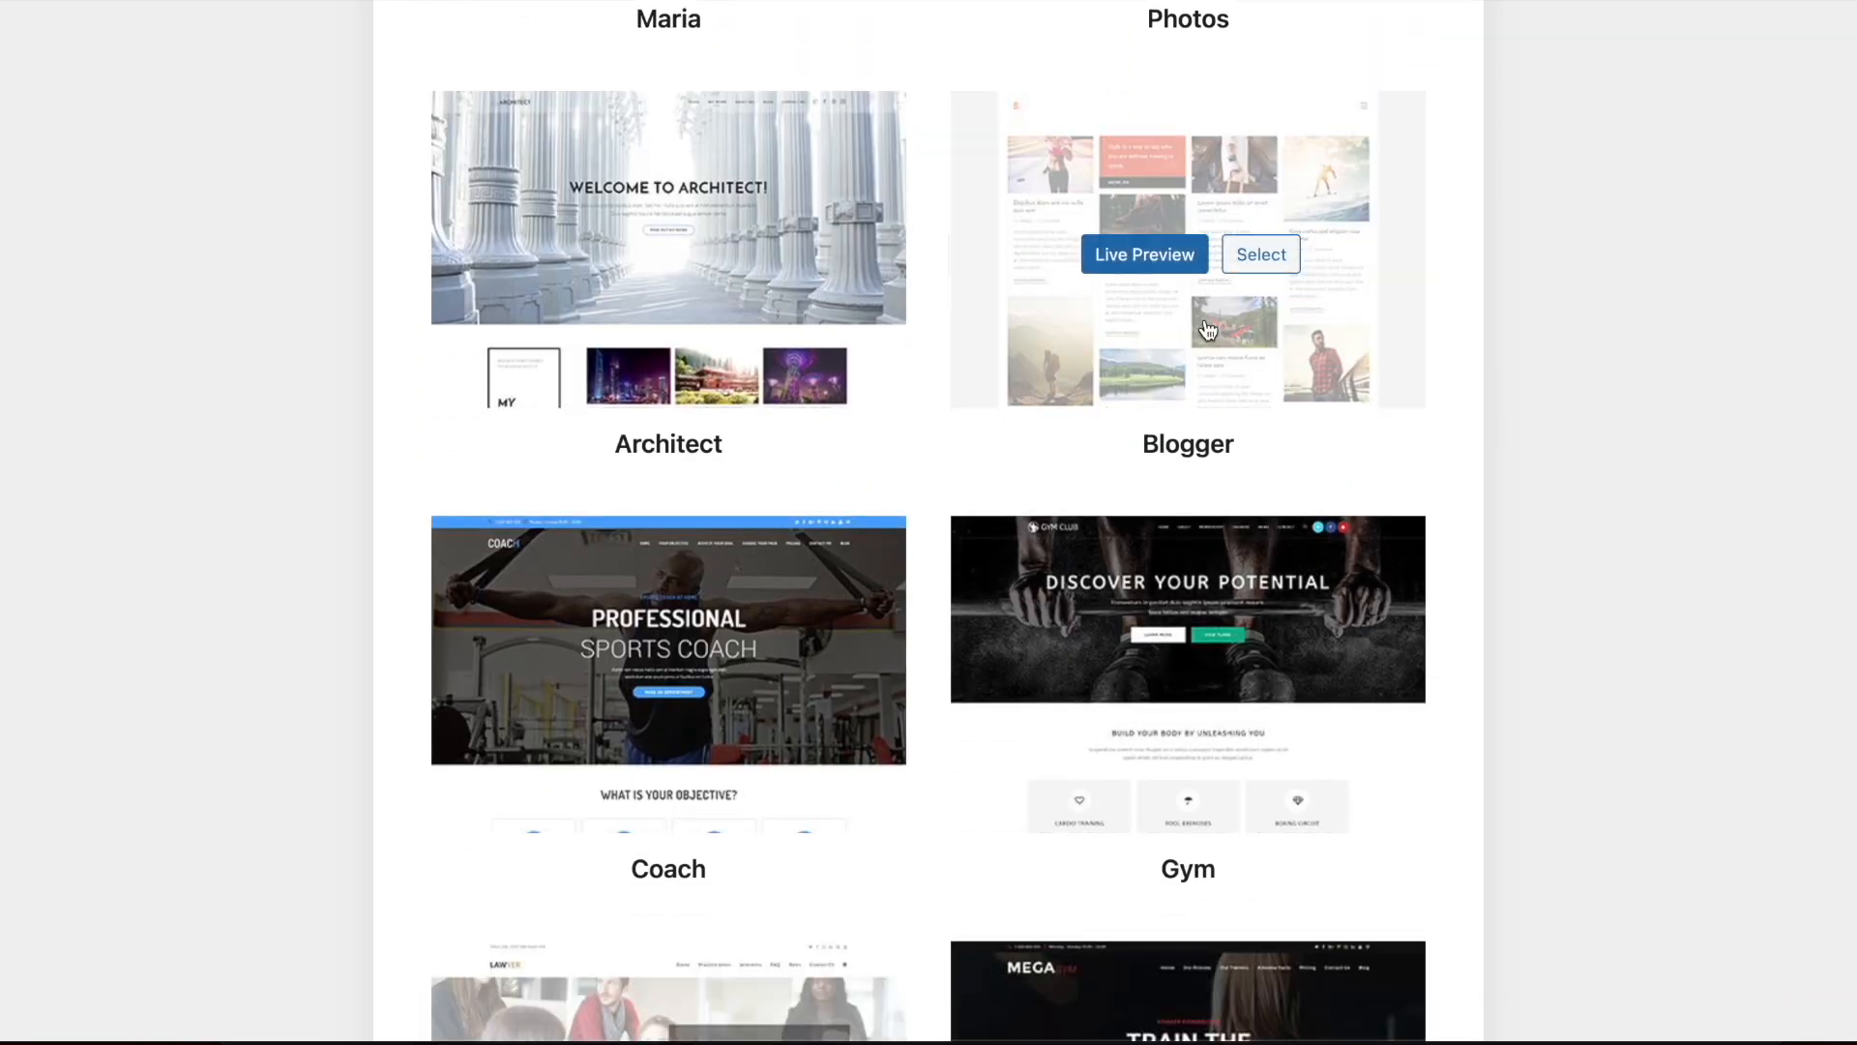
click(1252, 263)
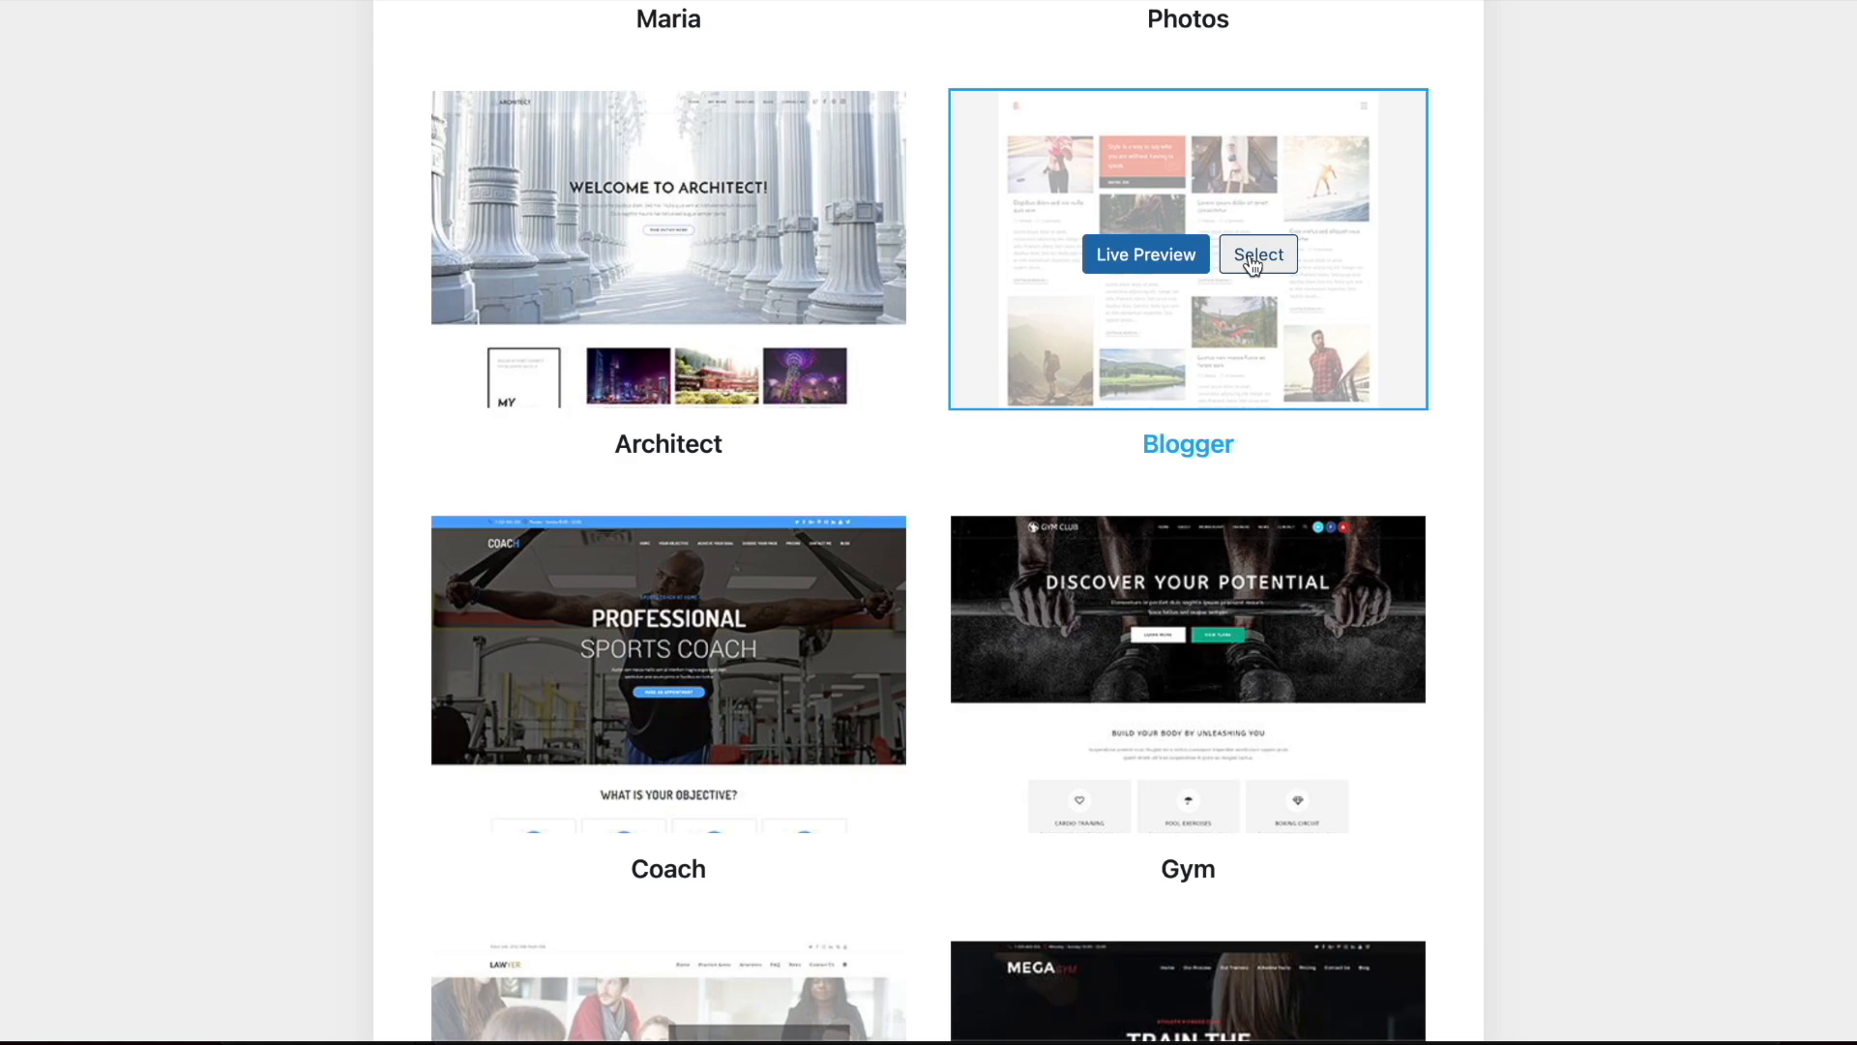
scroll(1123, 551, down, 20)
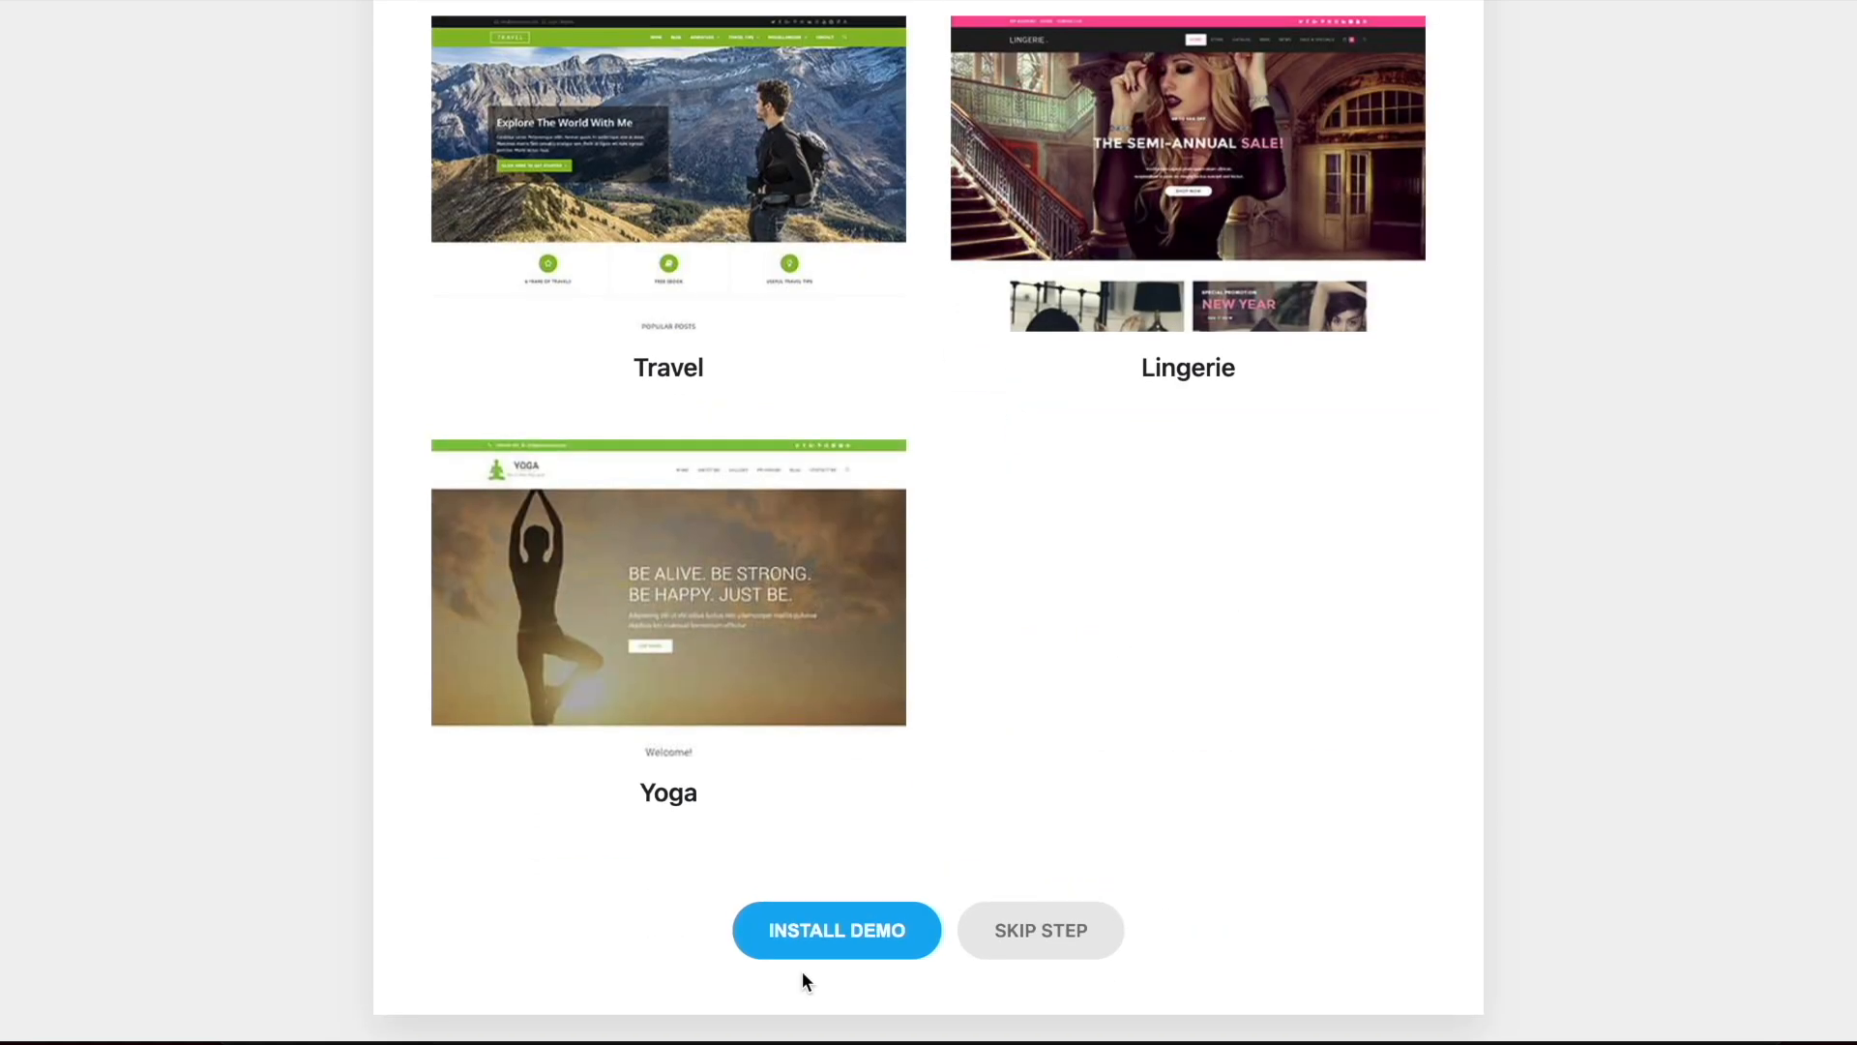
click(832, 943)
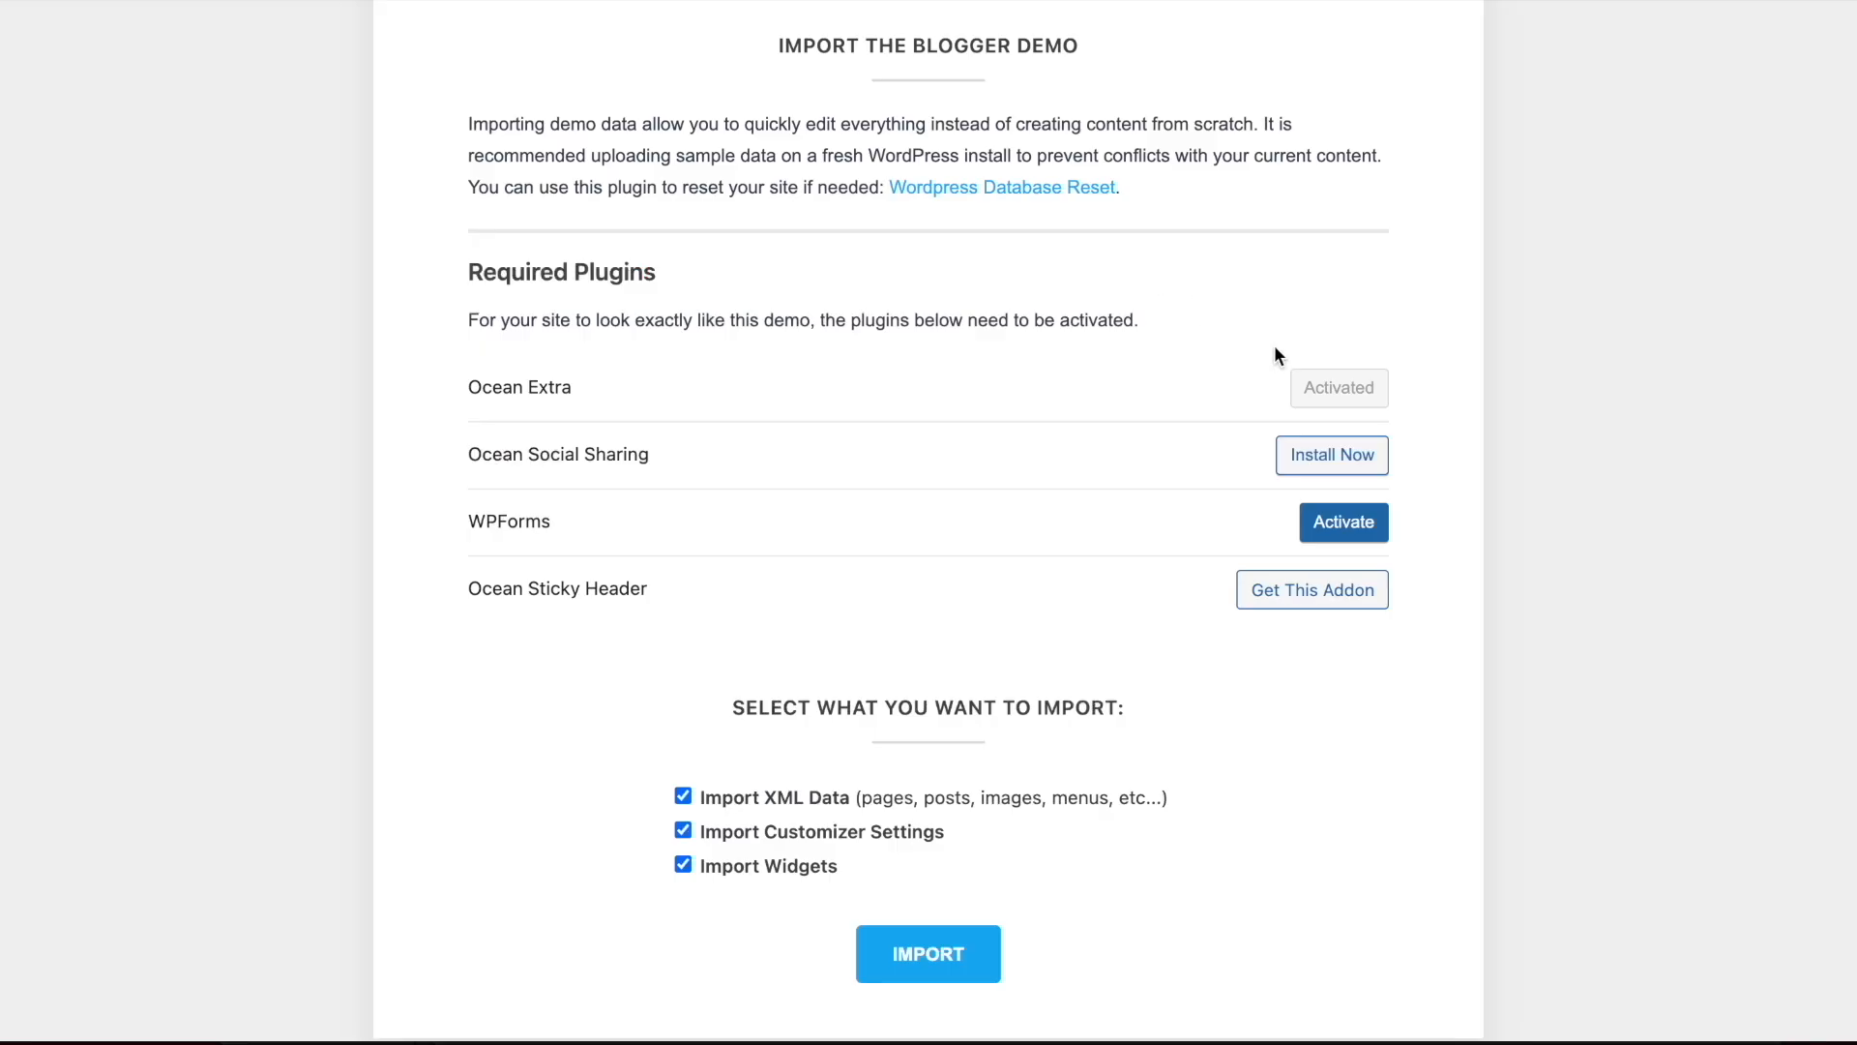
Activate the Ocean Social Sharing and WPForms plugins and import the Blogger demo's XML data, customizer settings and widgets
click(1352, 474)
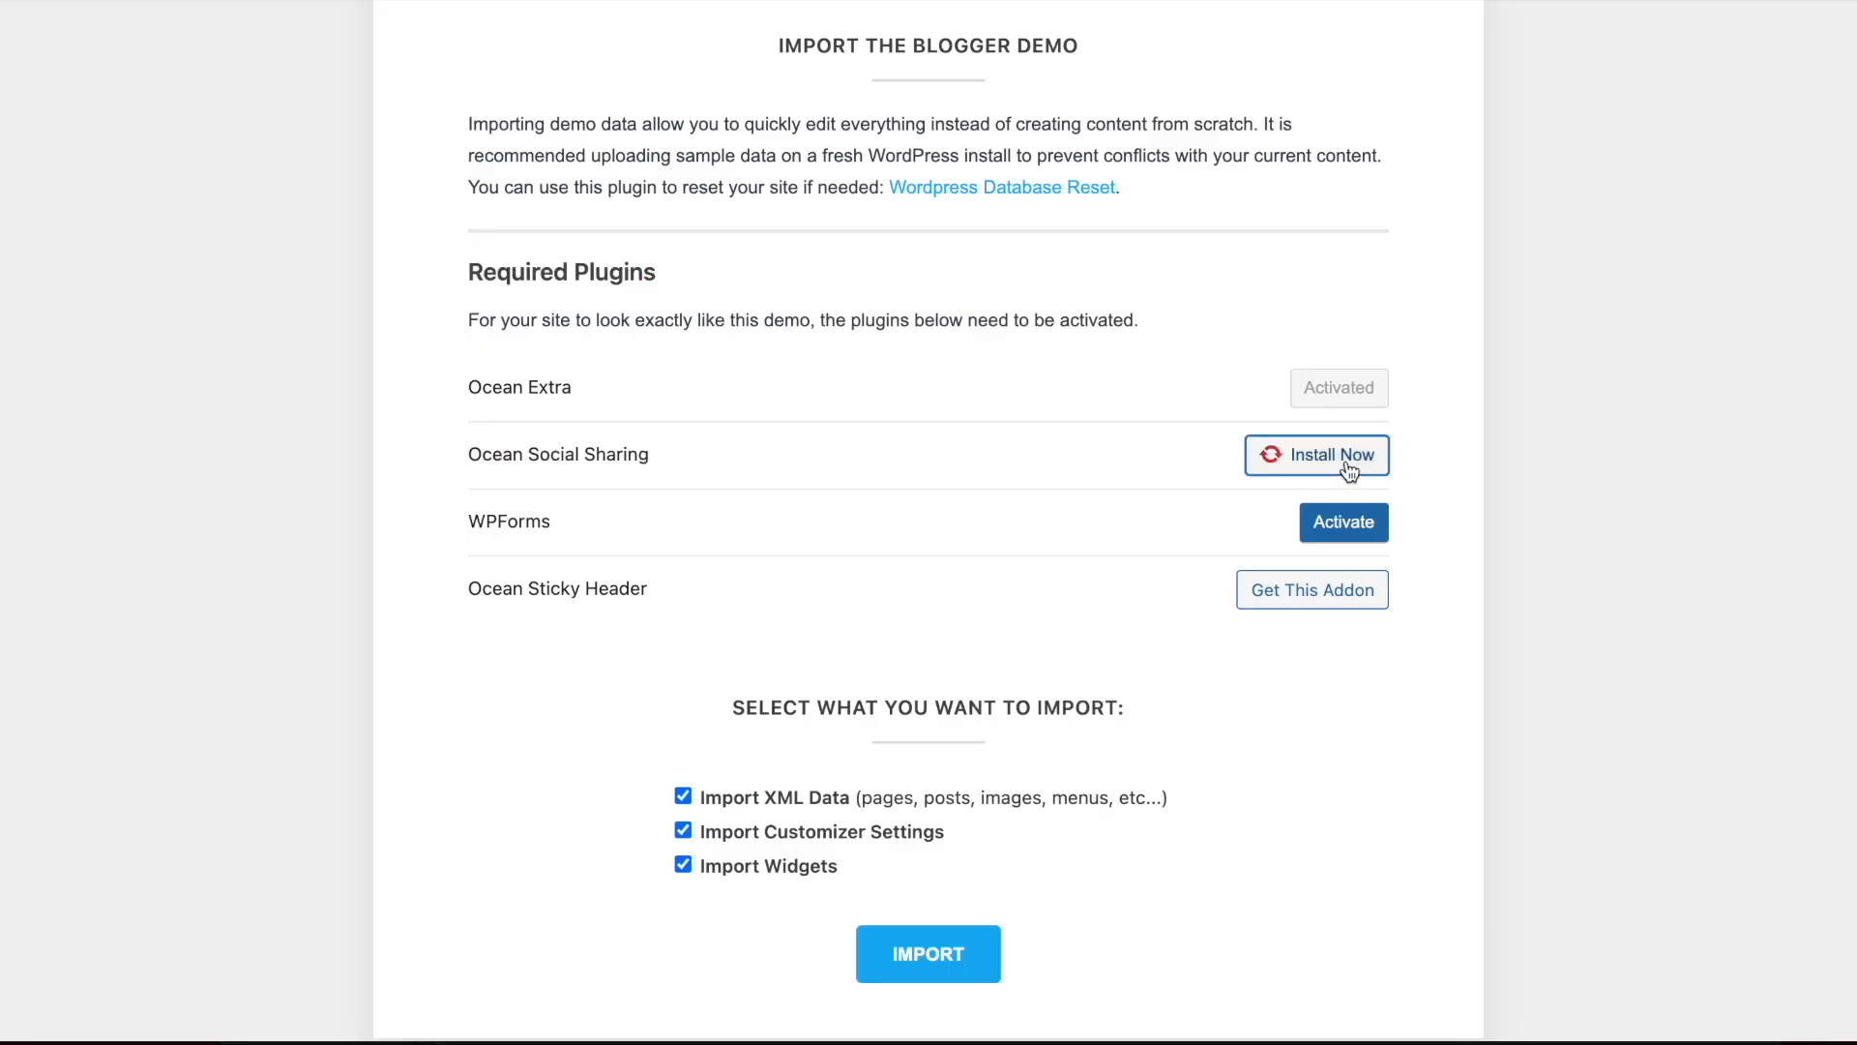
click(1361, 534)
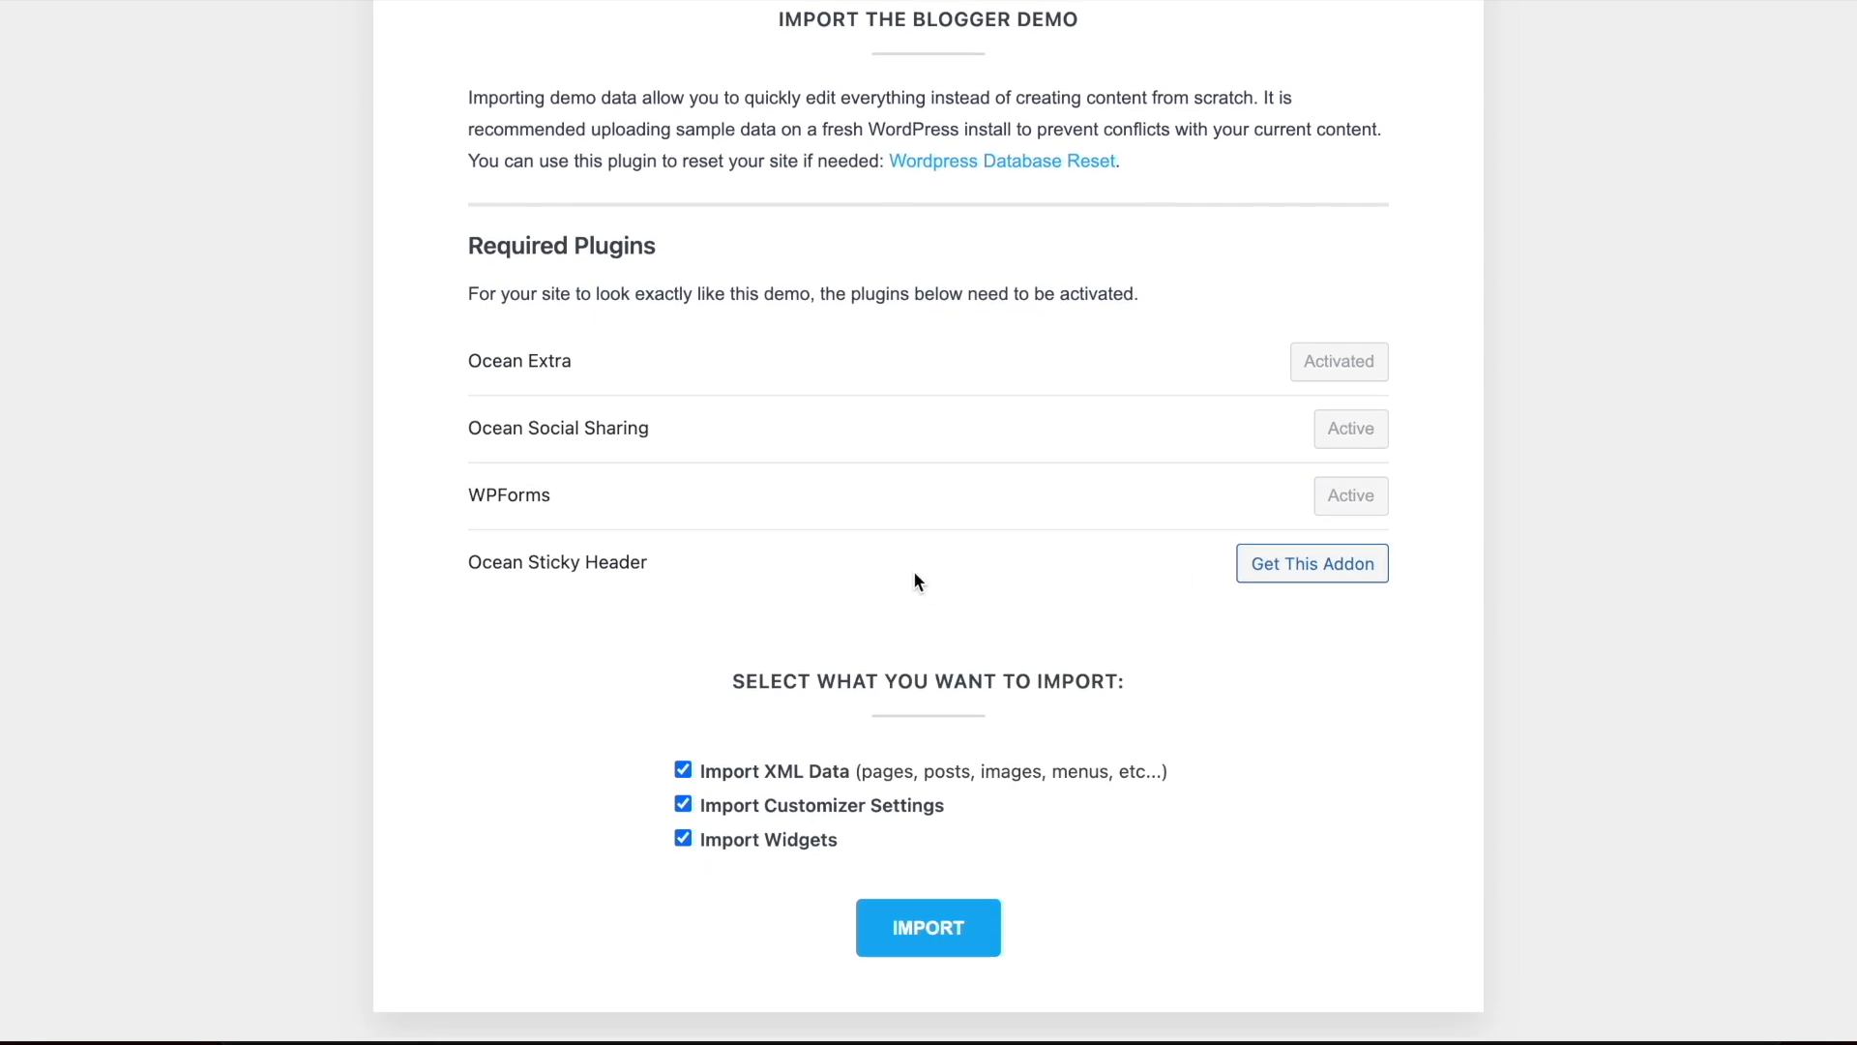
click(940, 940)
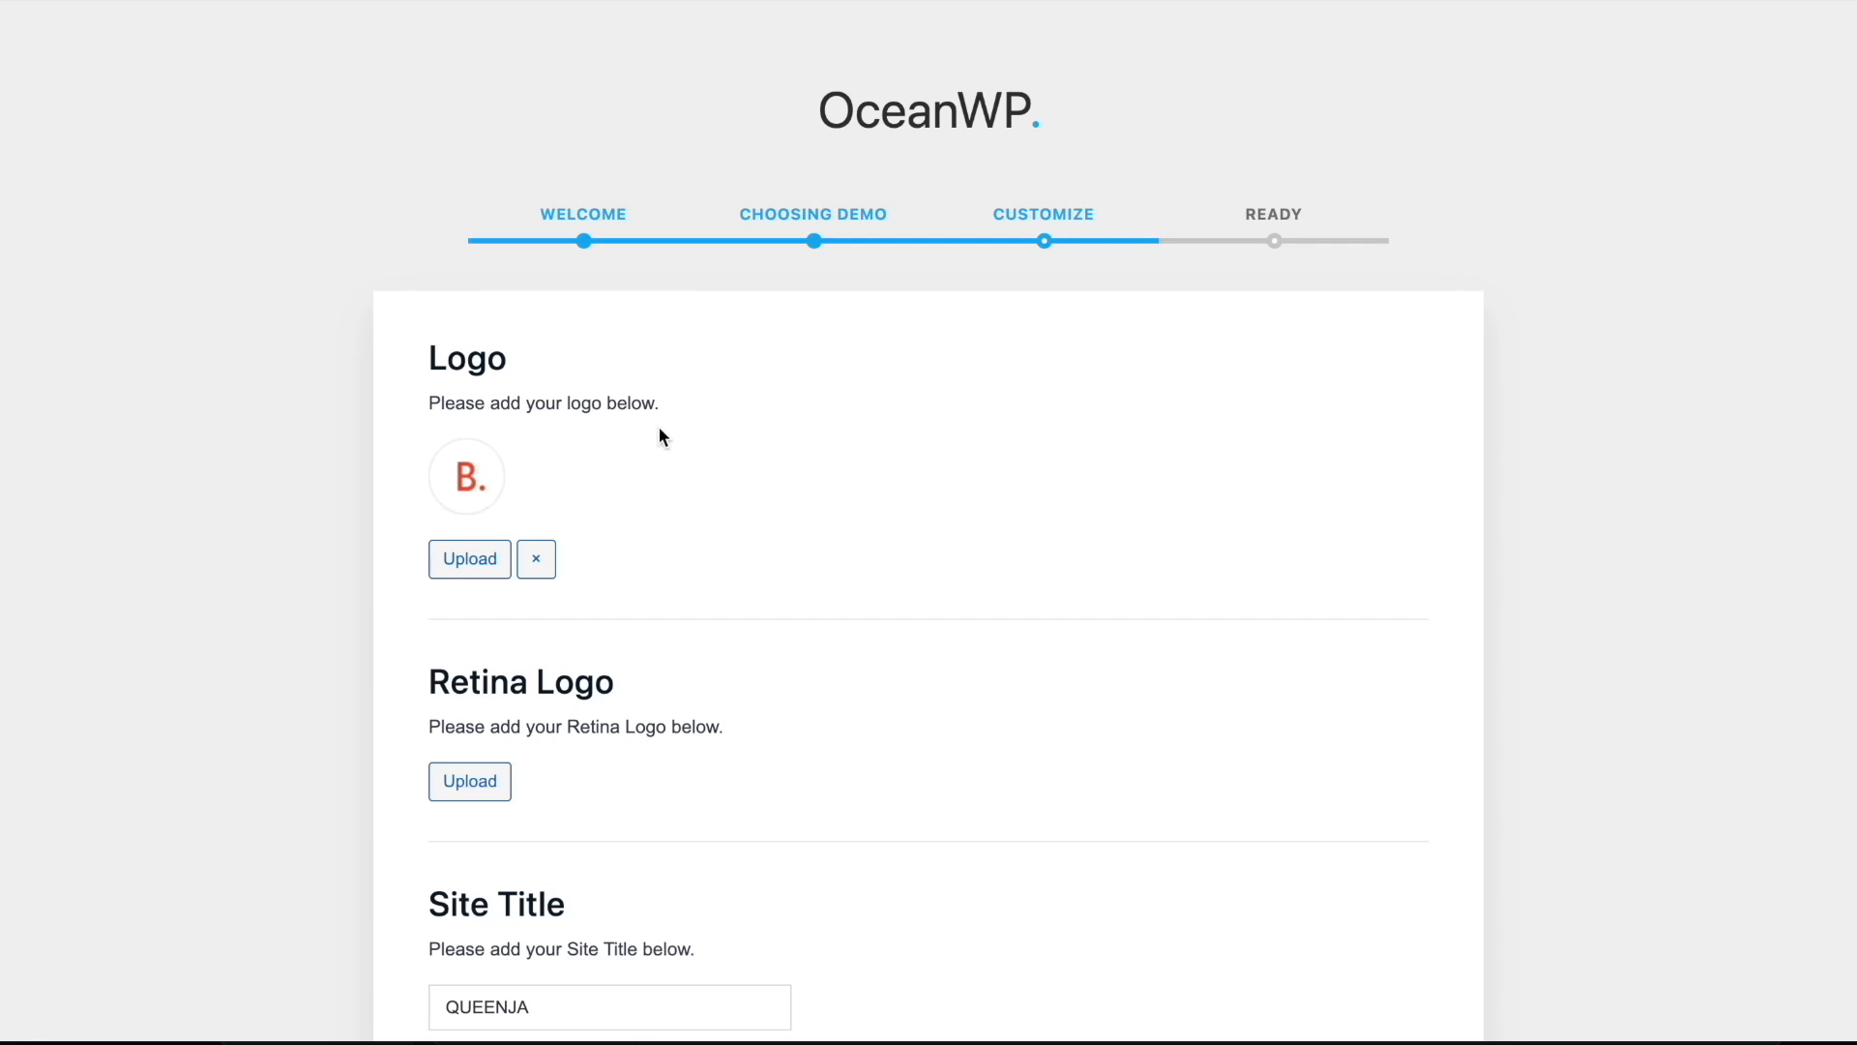
Skip the wizard's logo, site title and color customization and return to the dashboard without entering the giveaway
scroll(659, 429, down, 6)
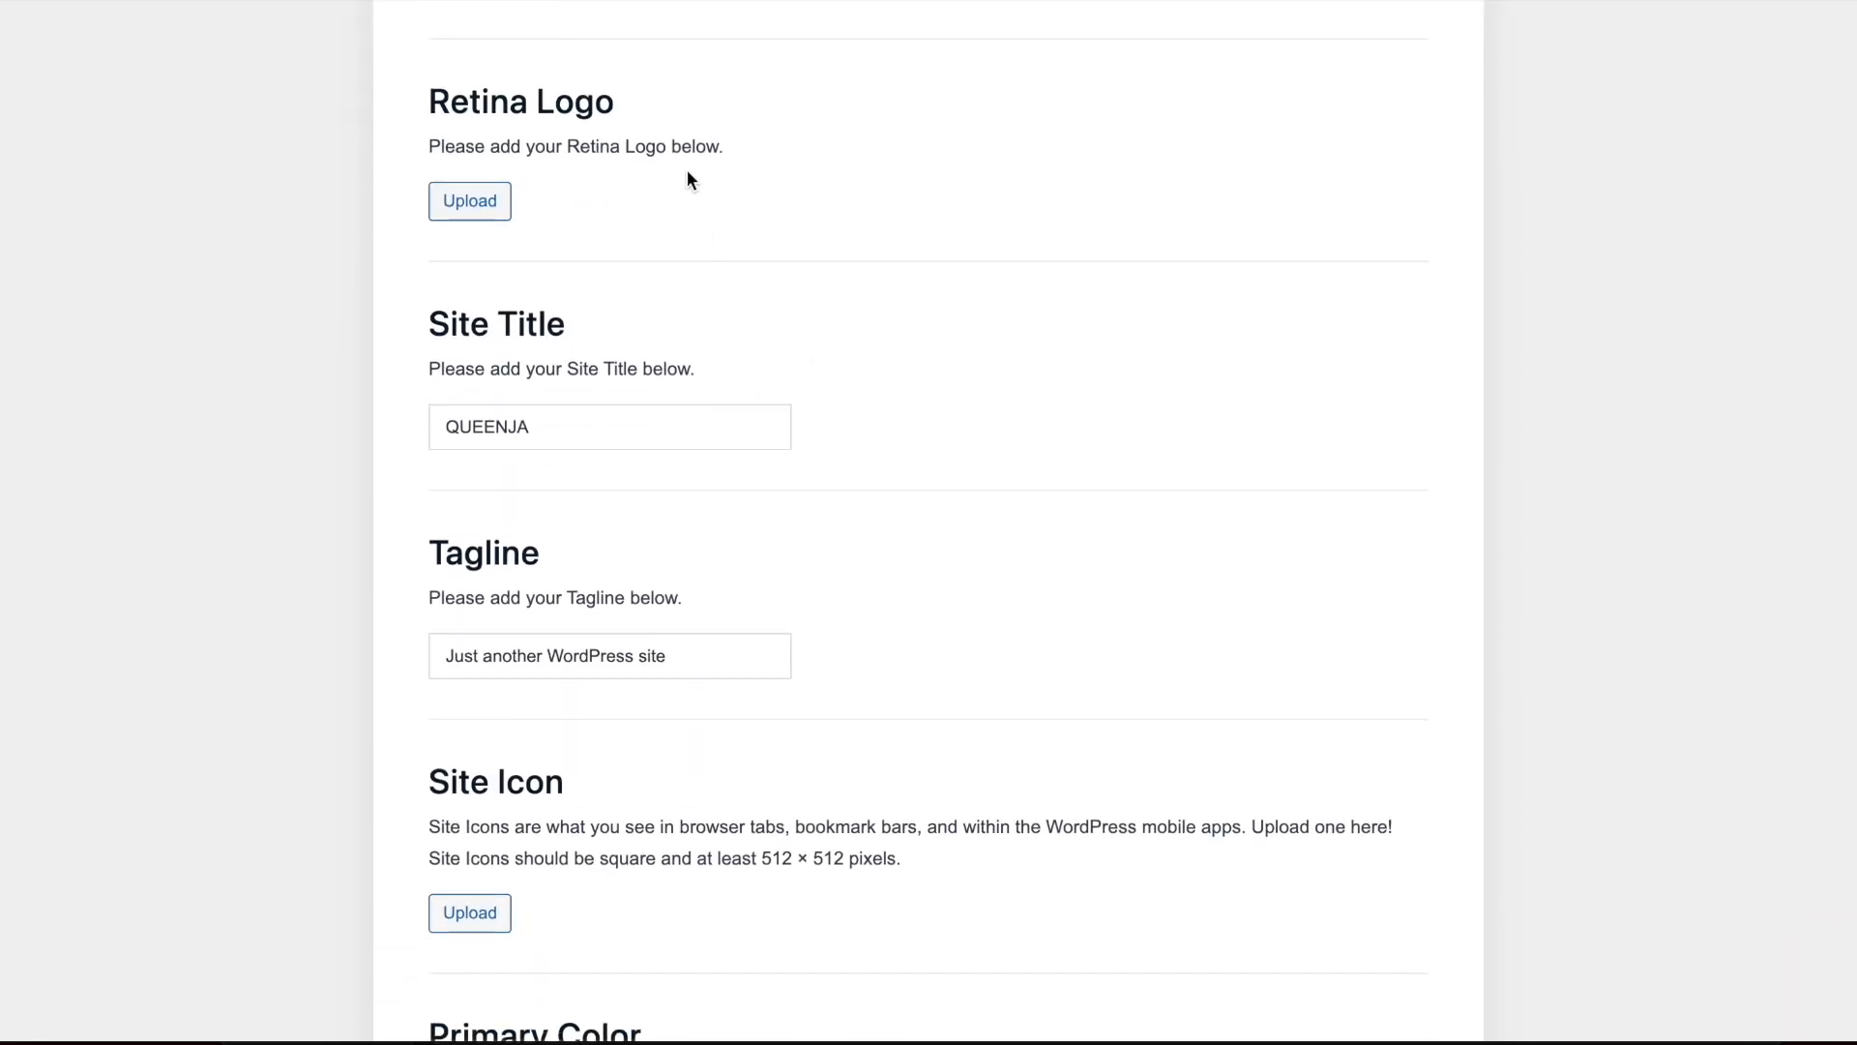
scroll(869, 205, down, 3)
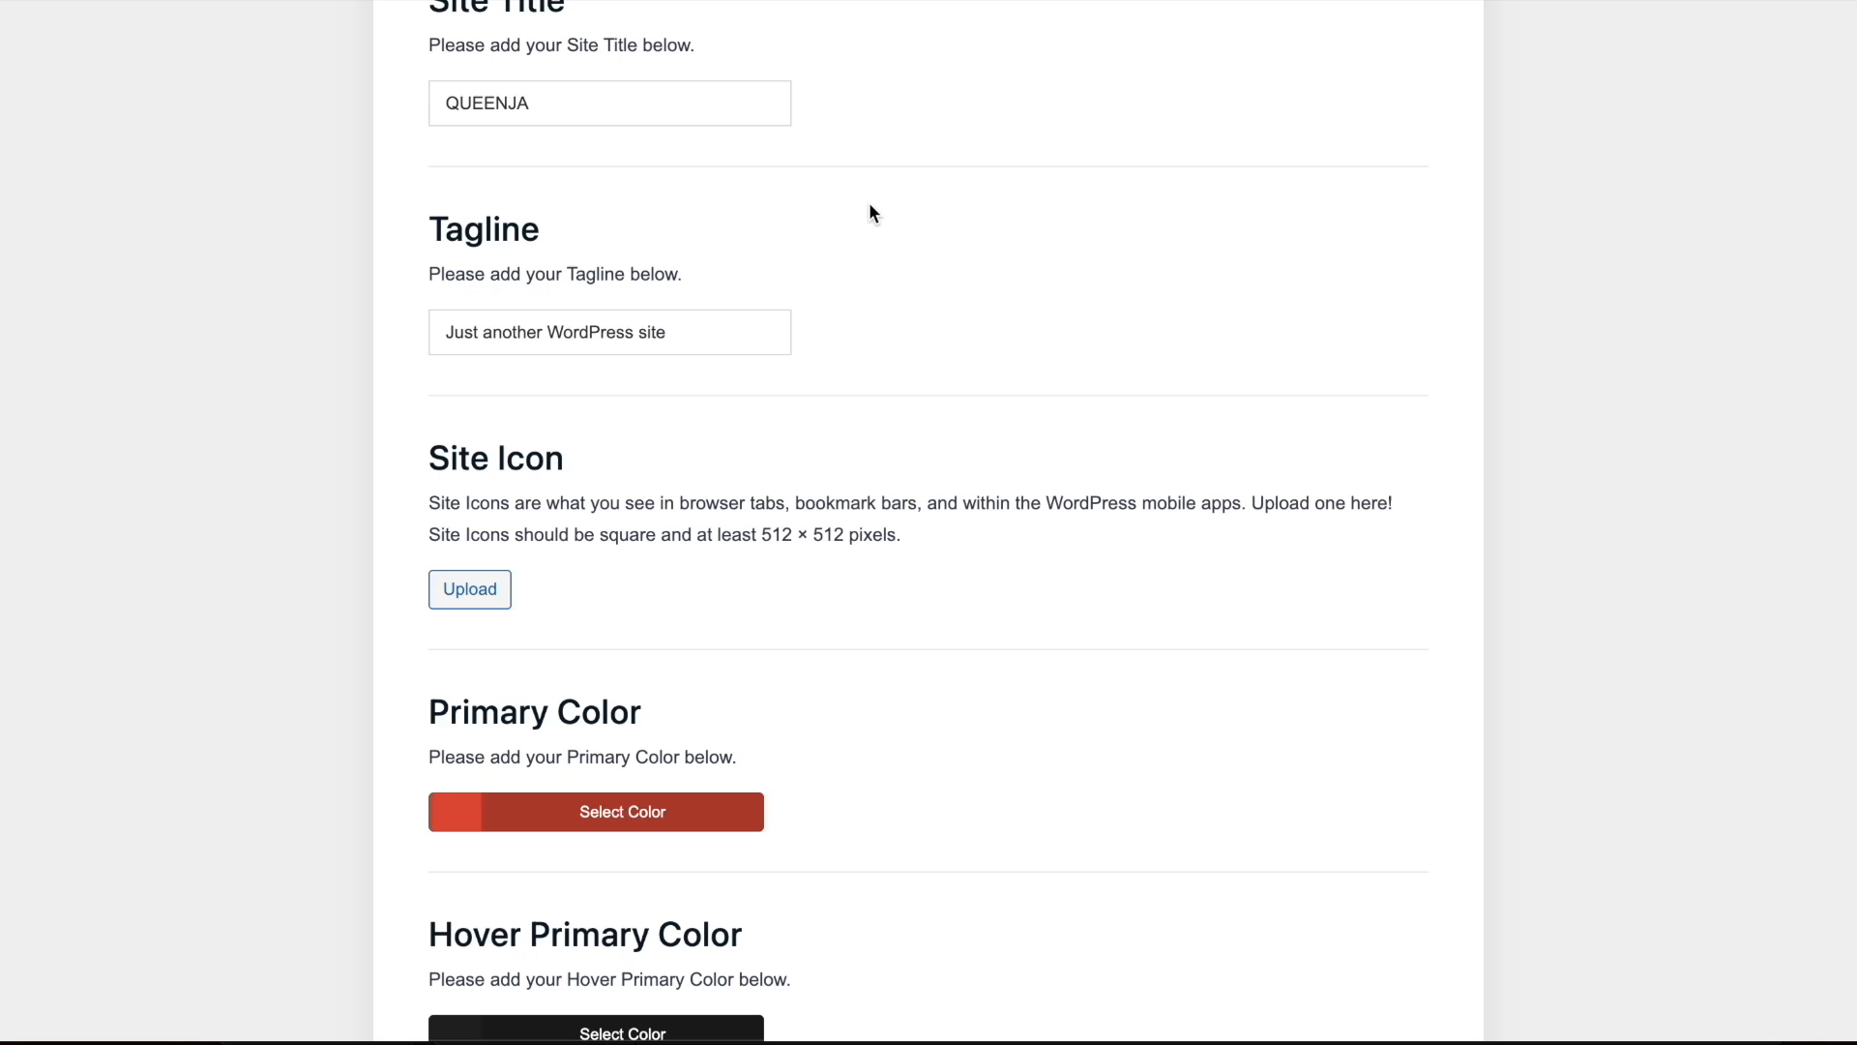
scroll(869, 206, down, 8)
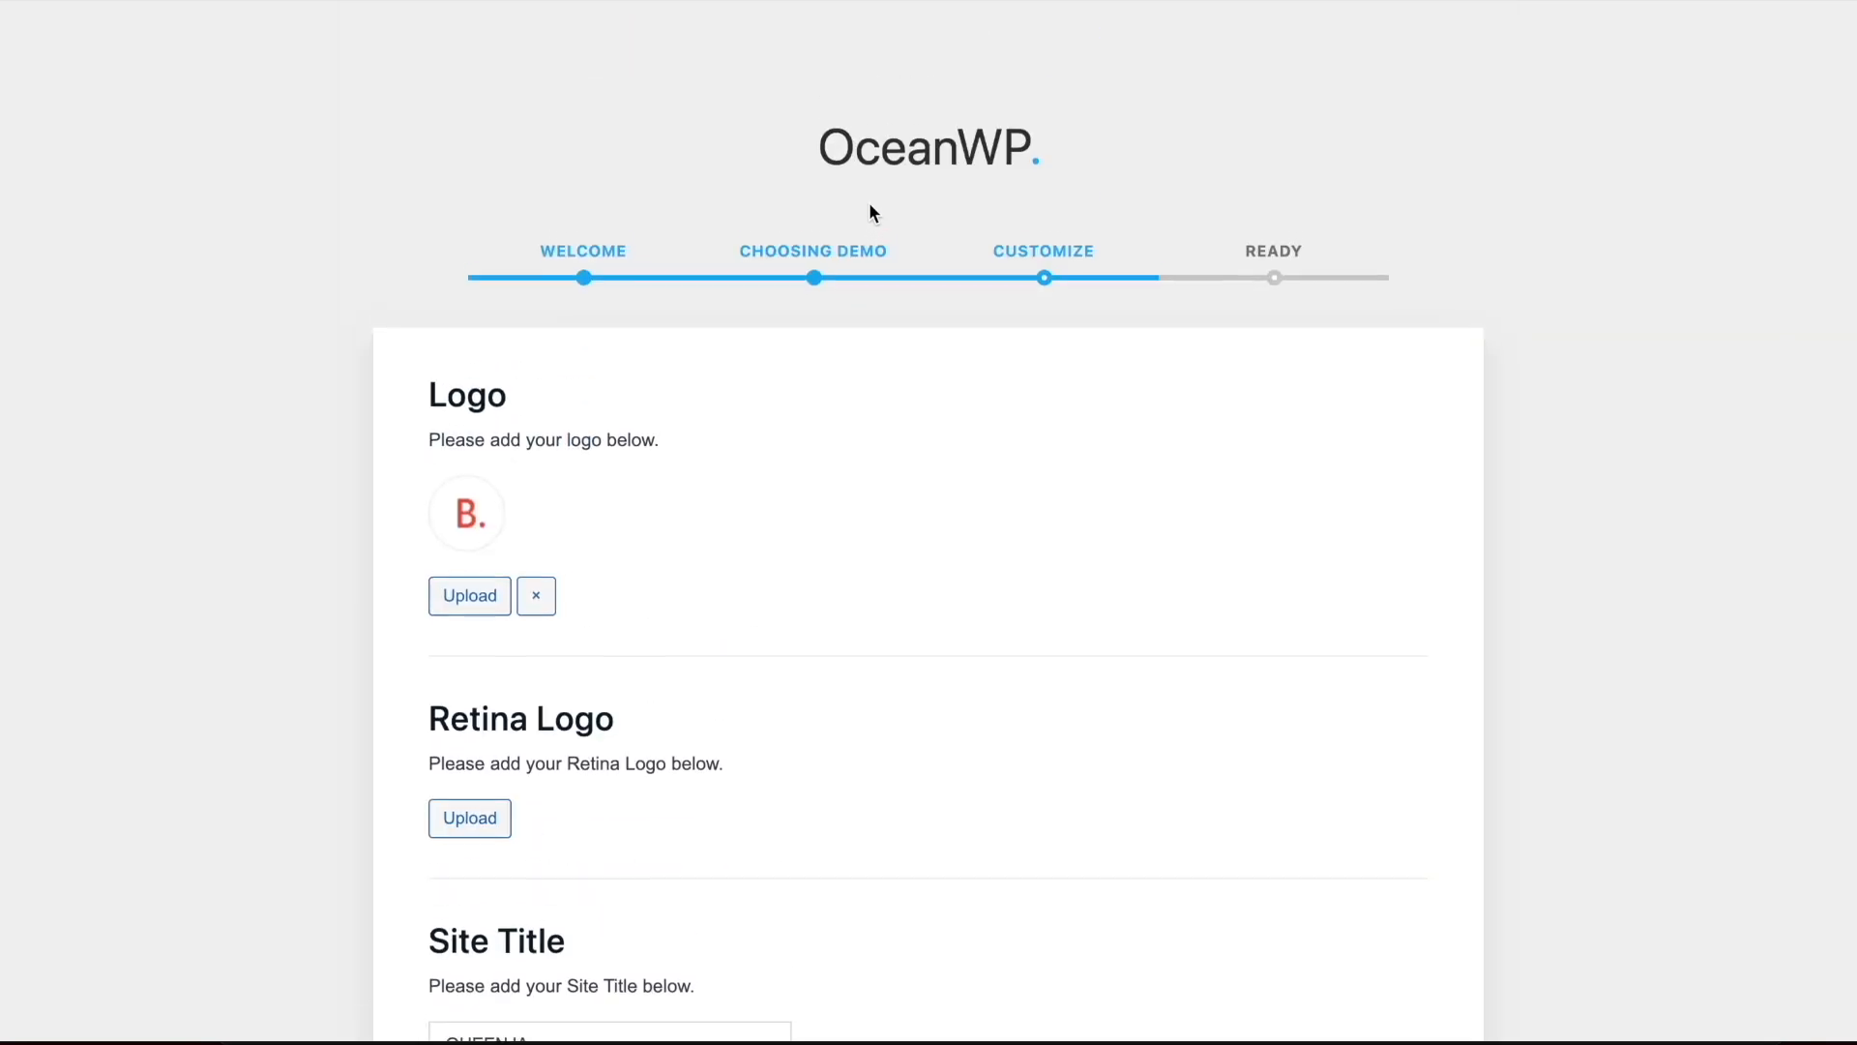
scroll(868, 207, down, 1)
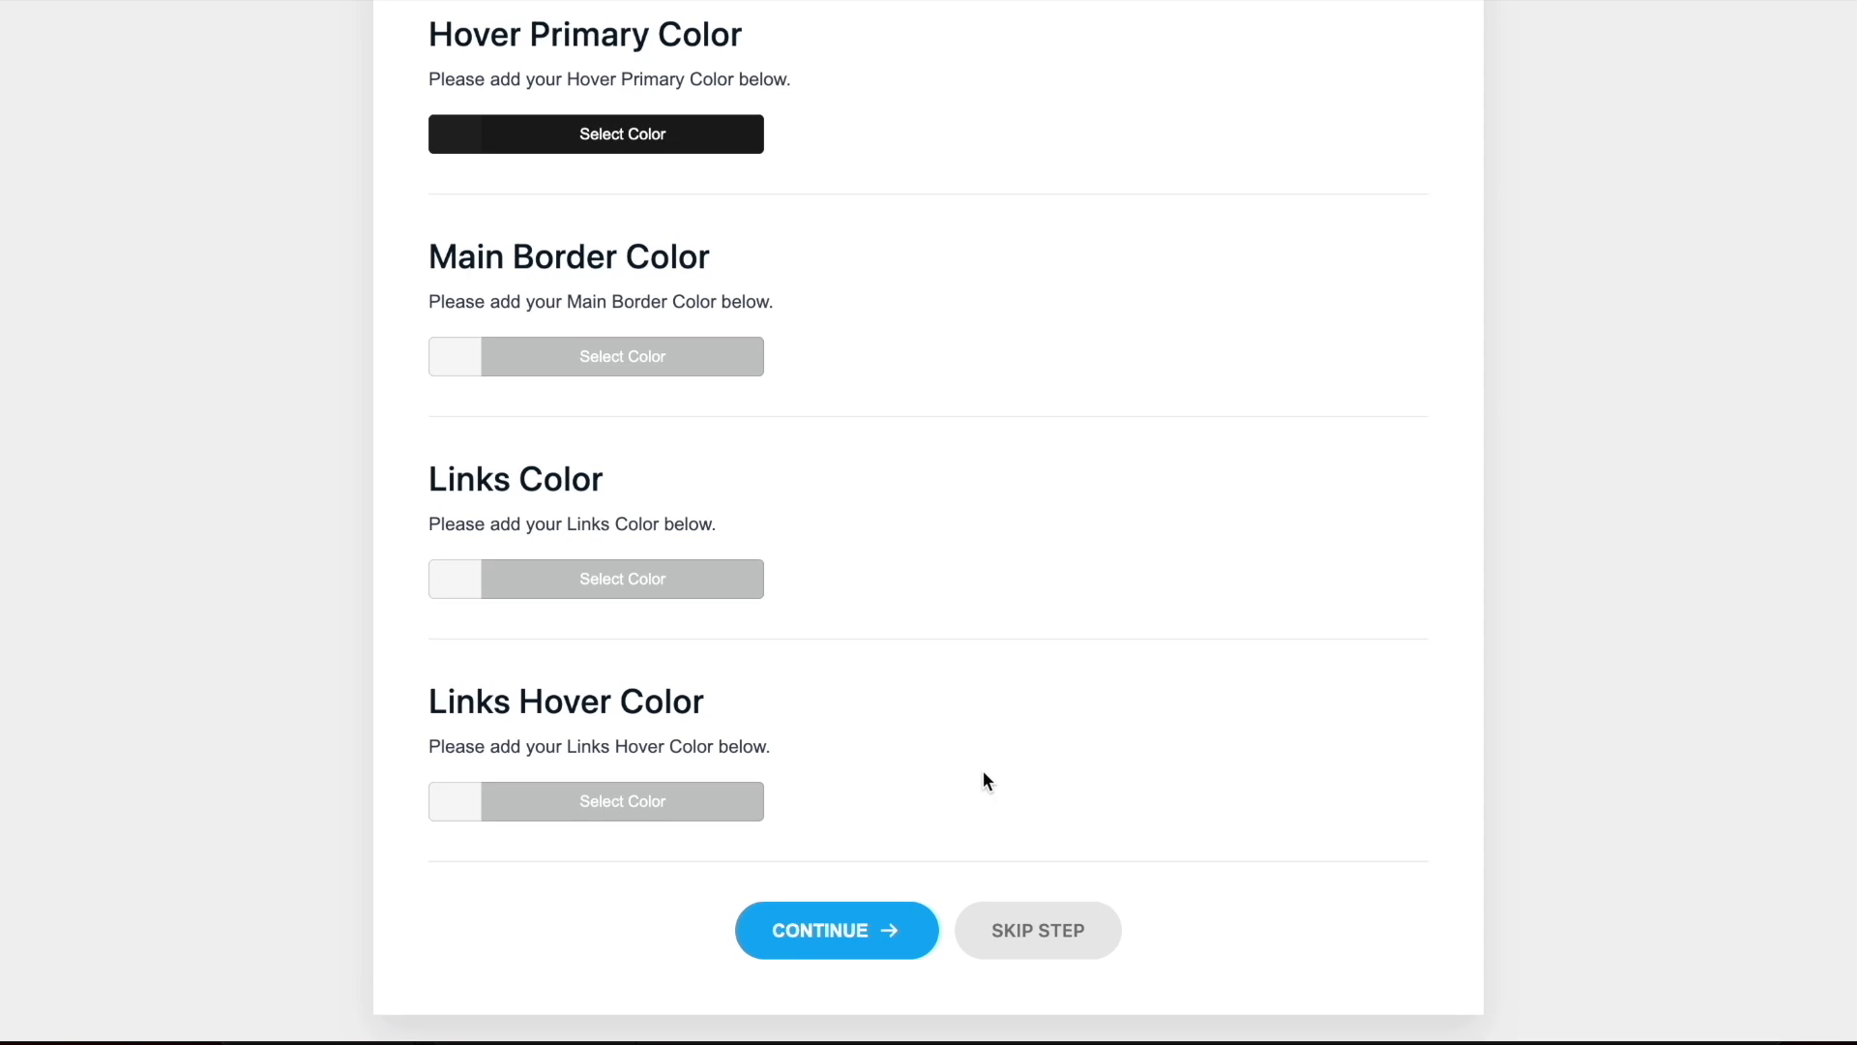
click(1033, 938)
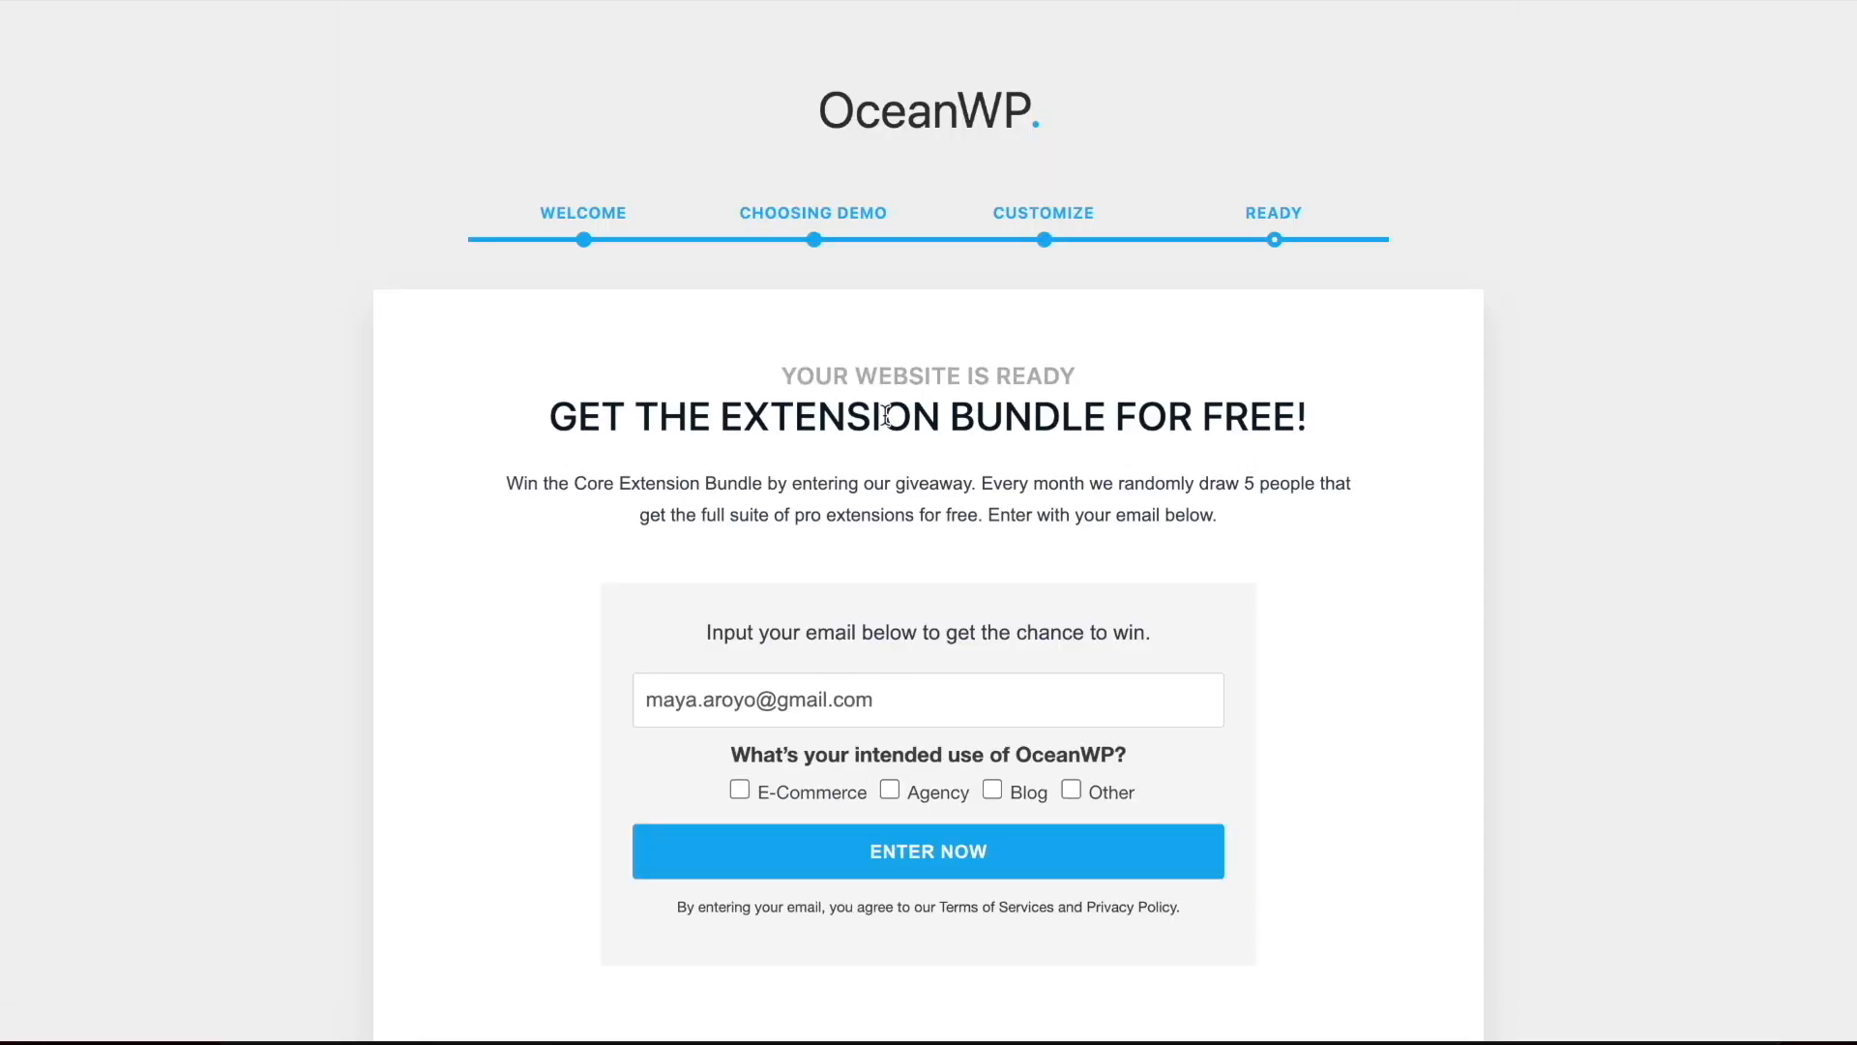
scroll(879, 414, down, 2)
click(950, 941)
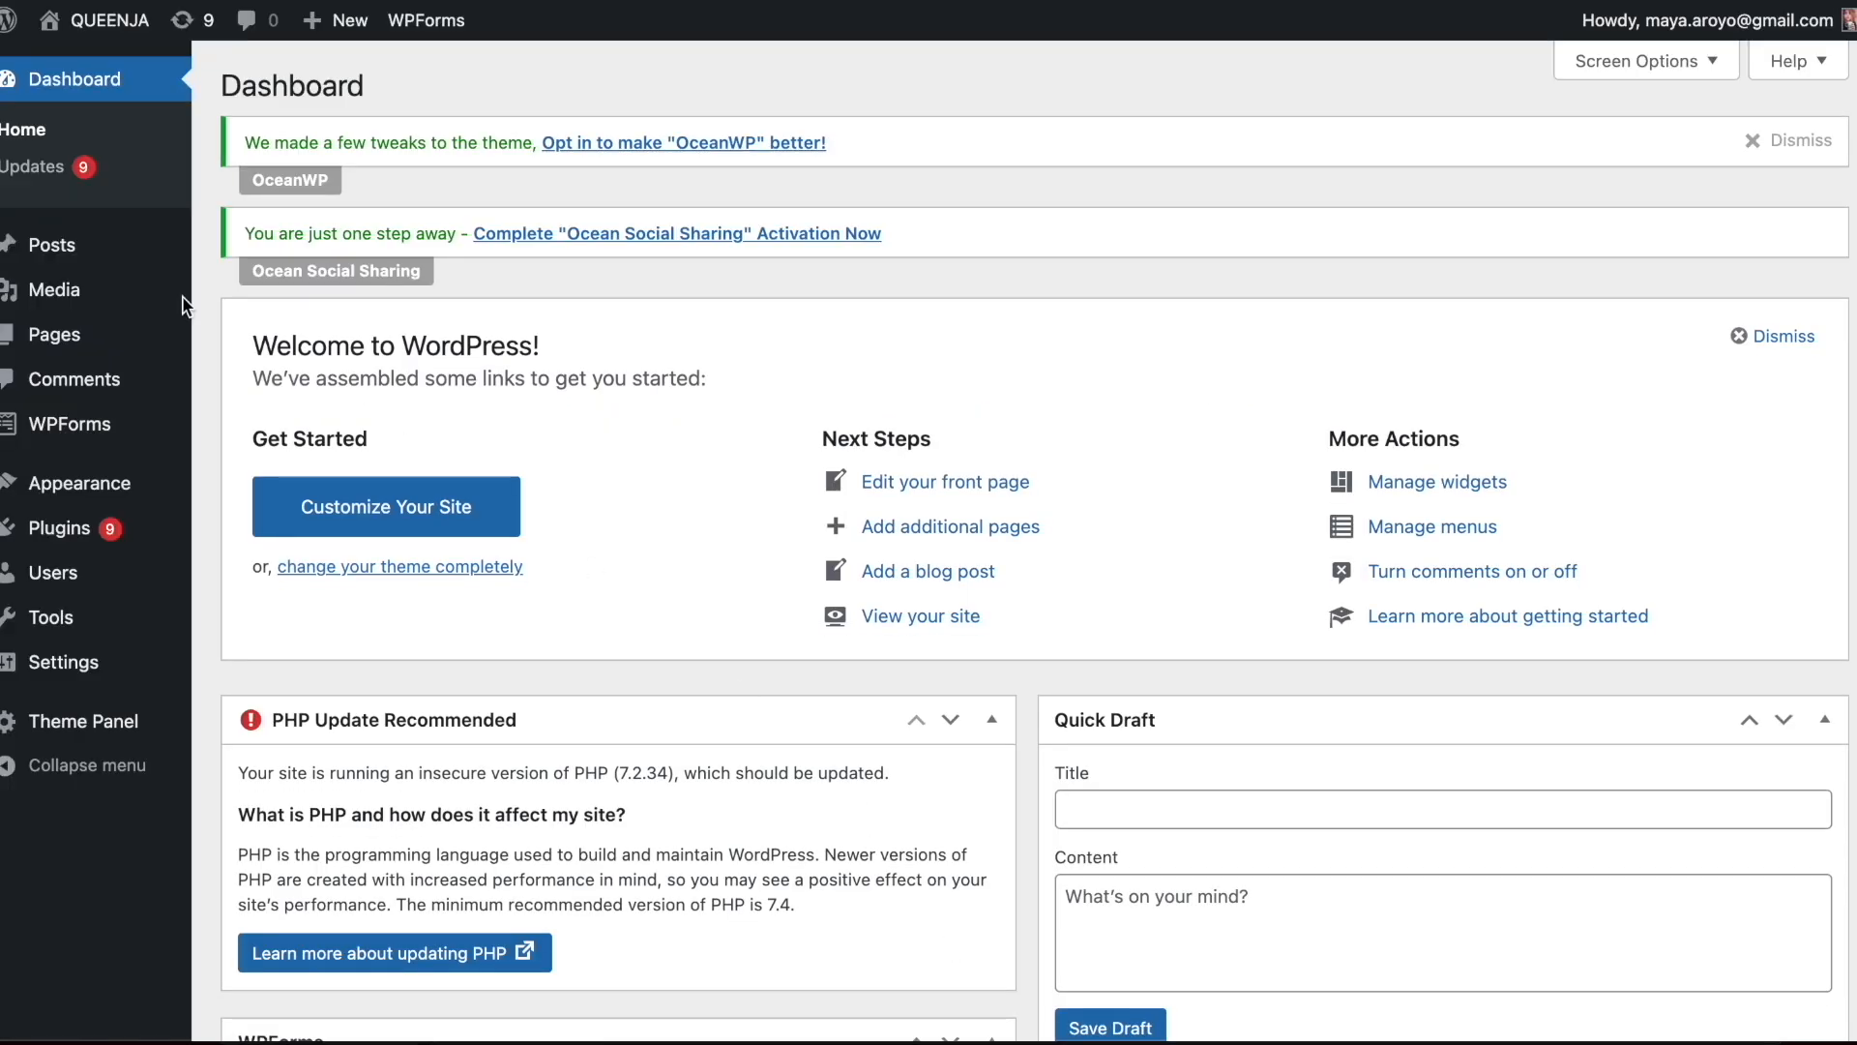
Visit the live site and look over the imported blog posts on its home page
click(105, 27)
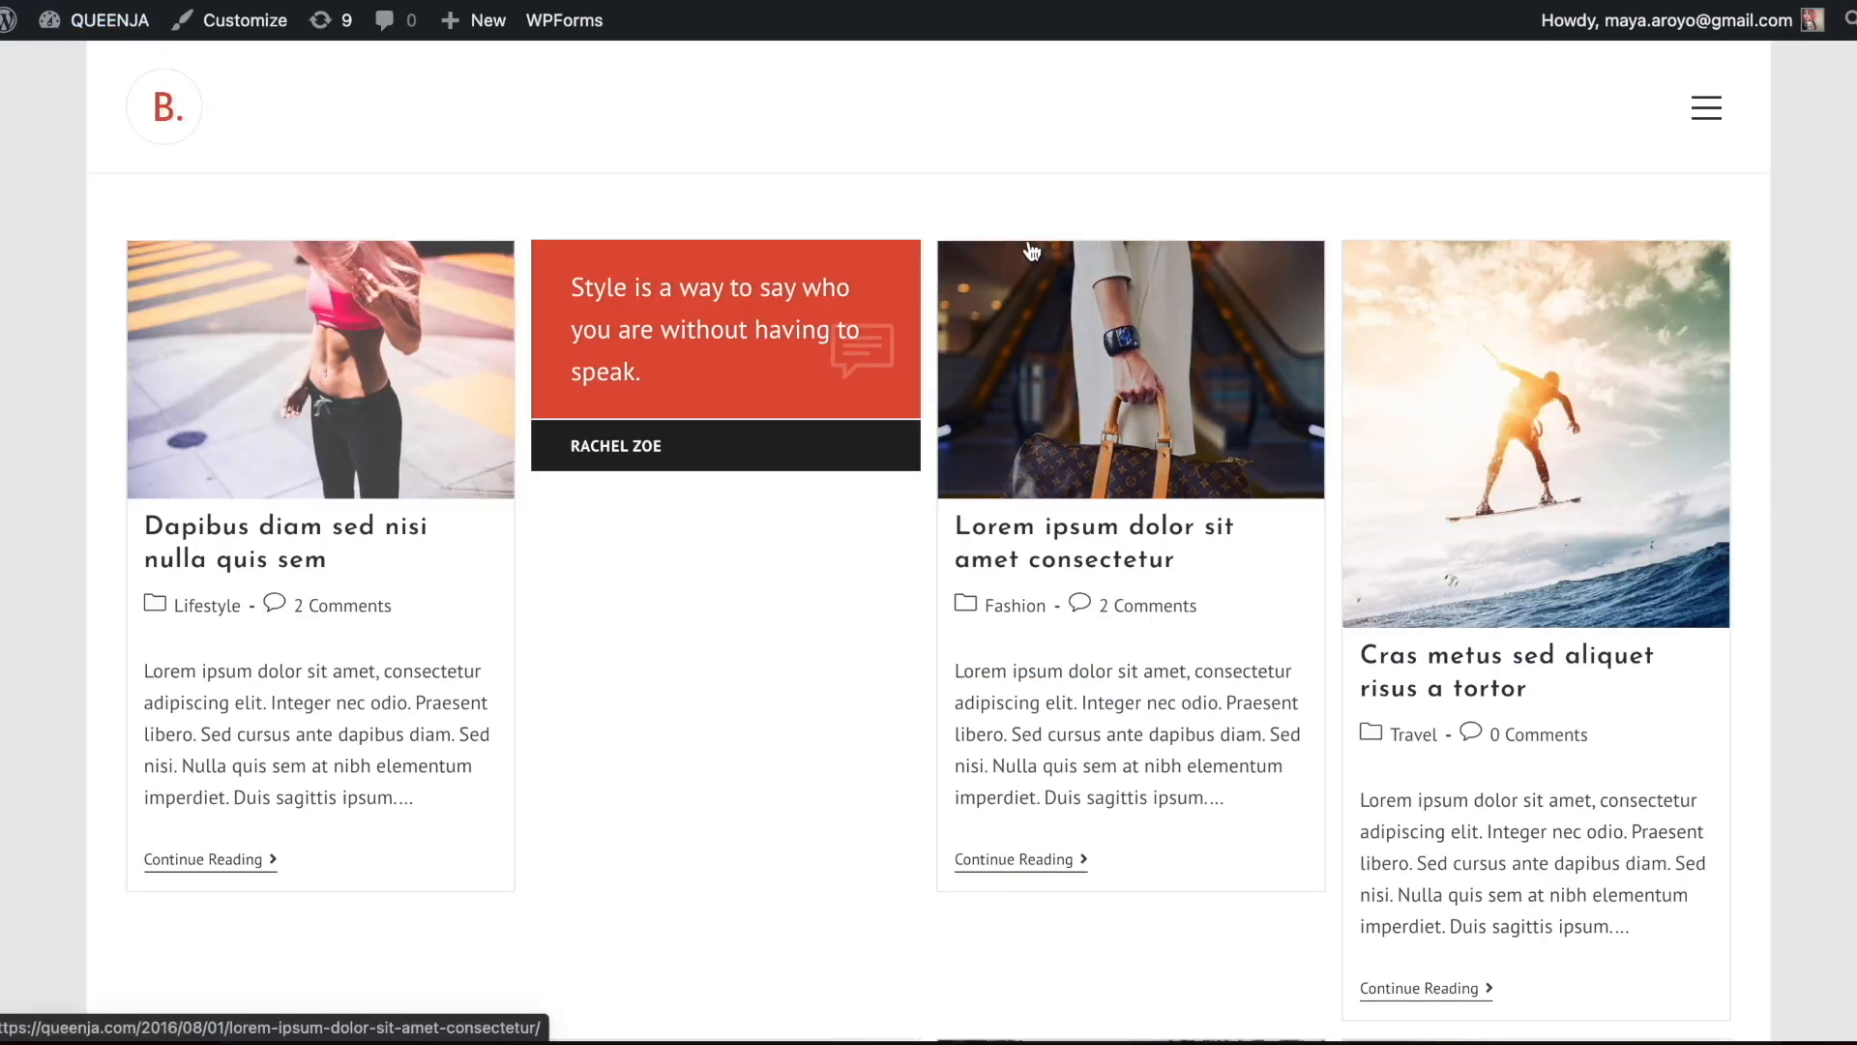
scroll(1032, 250, down, 10)
scroll(1033, 250, down, 7)
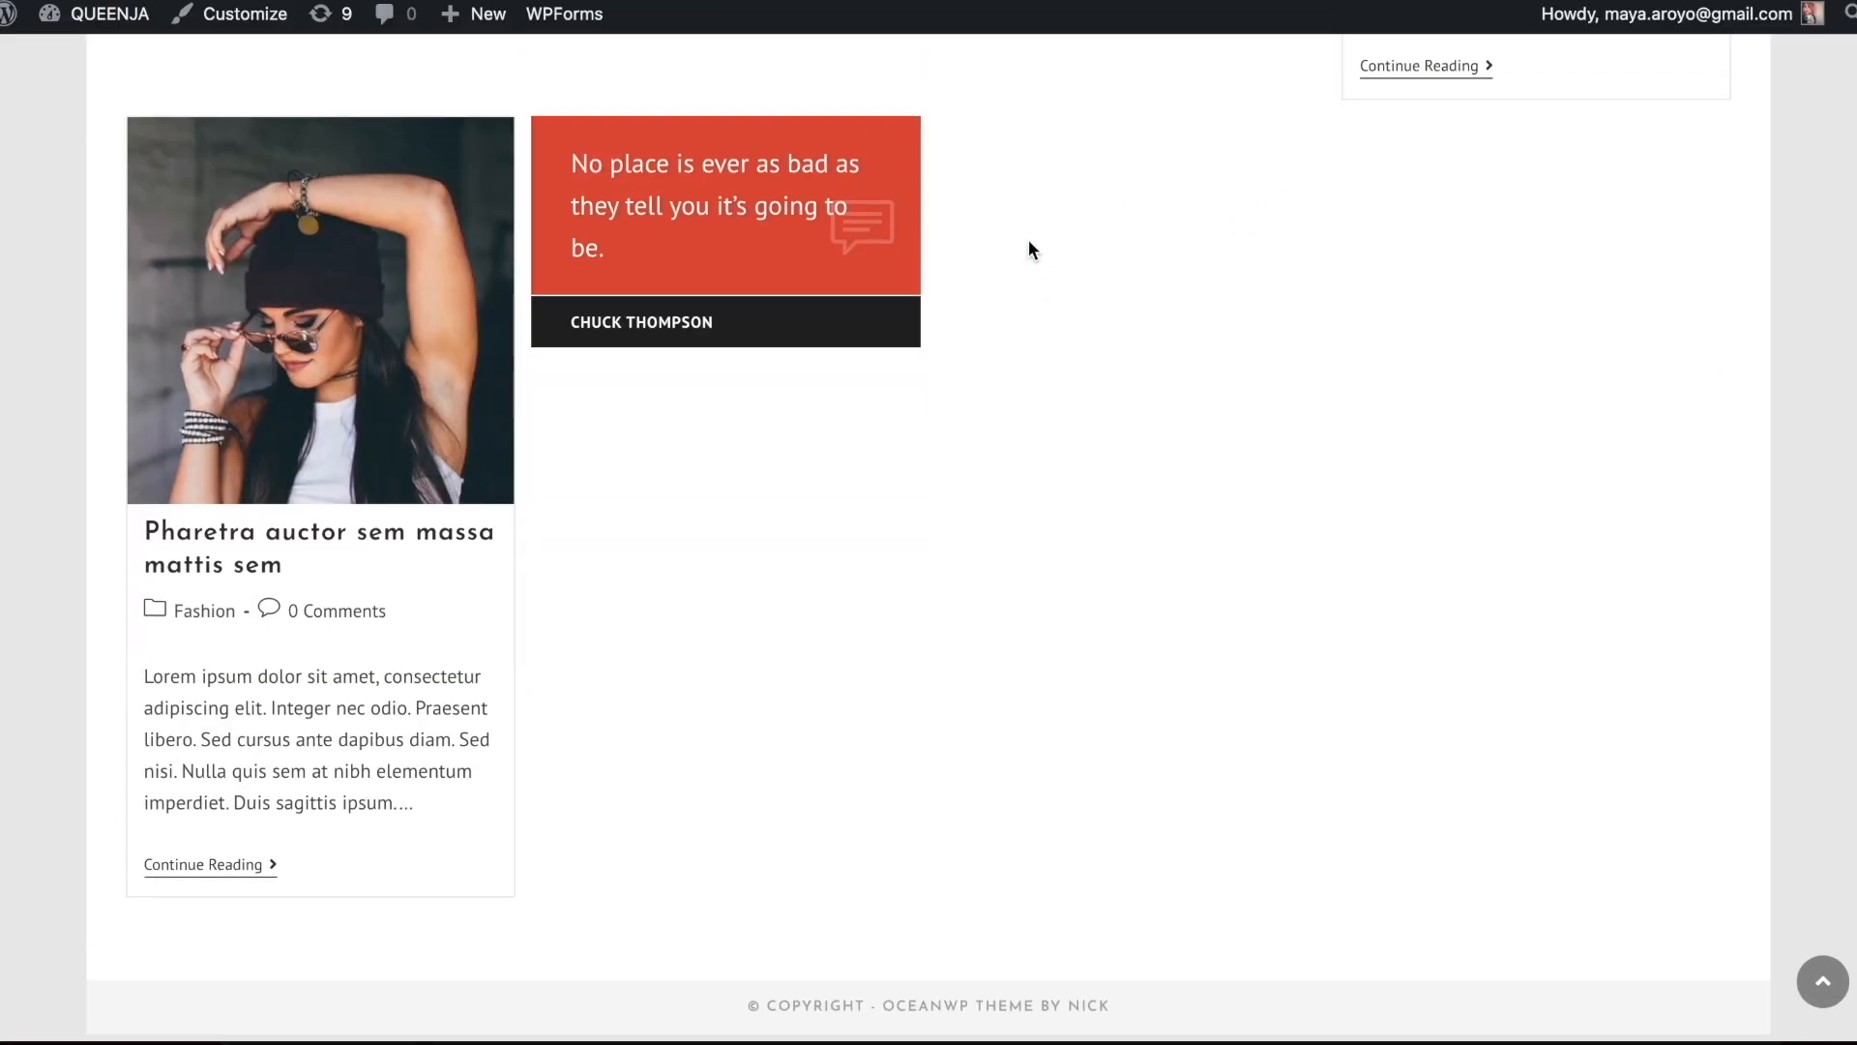
scroll(1032, 250, up, 20)
scroll(1032, 252, down, 8)
scroll(1032, 252, down, 4)
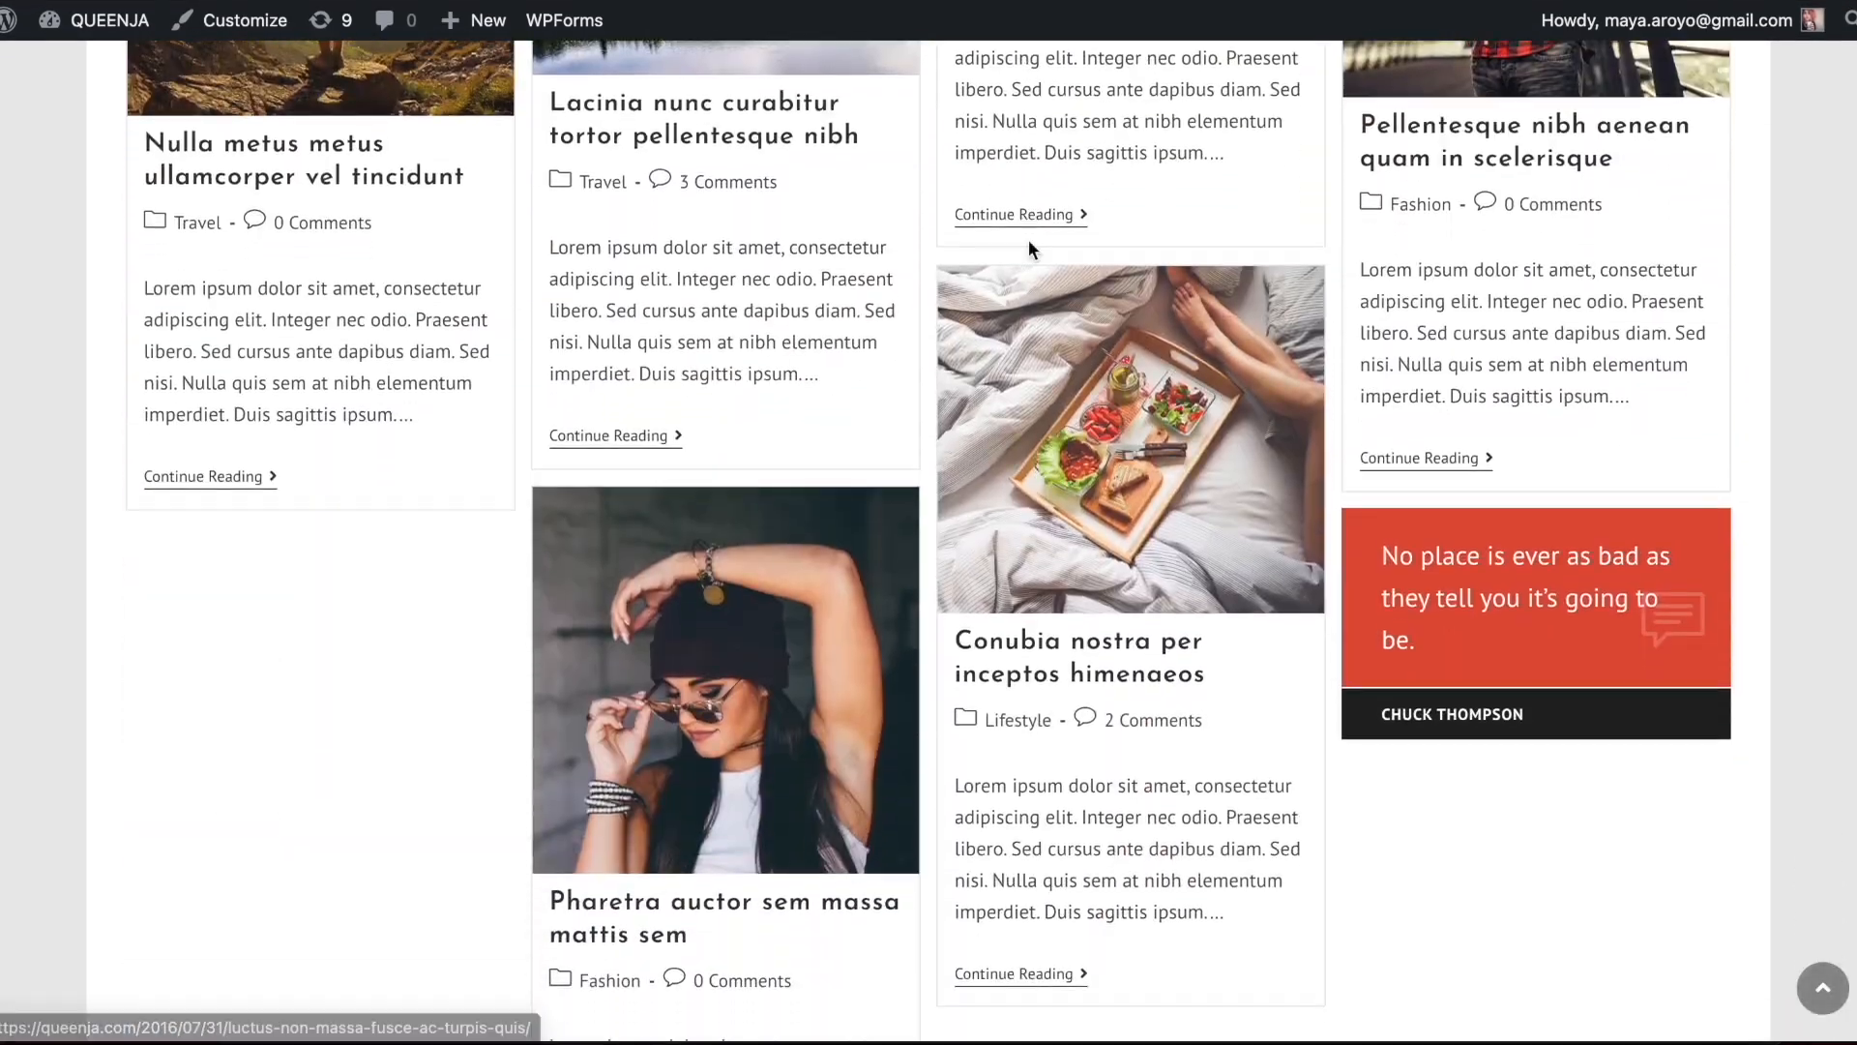
scroll(1029, 239, up, 20)
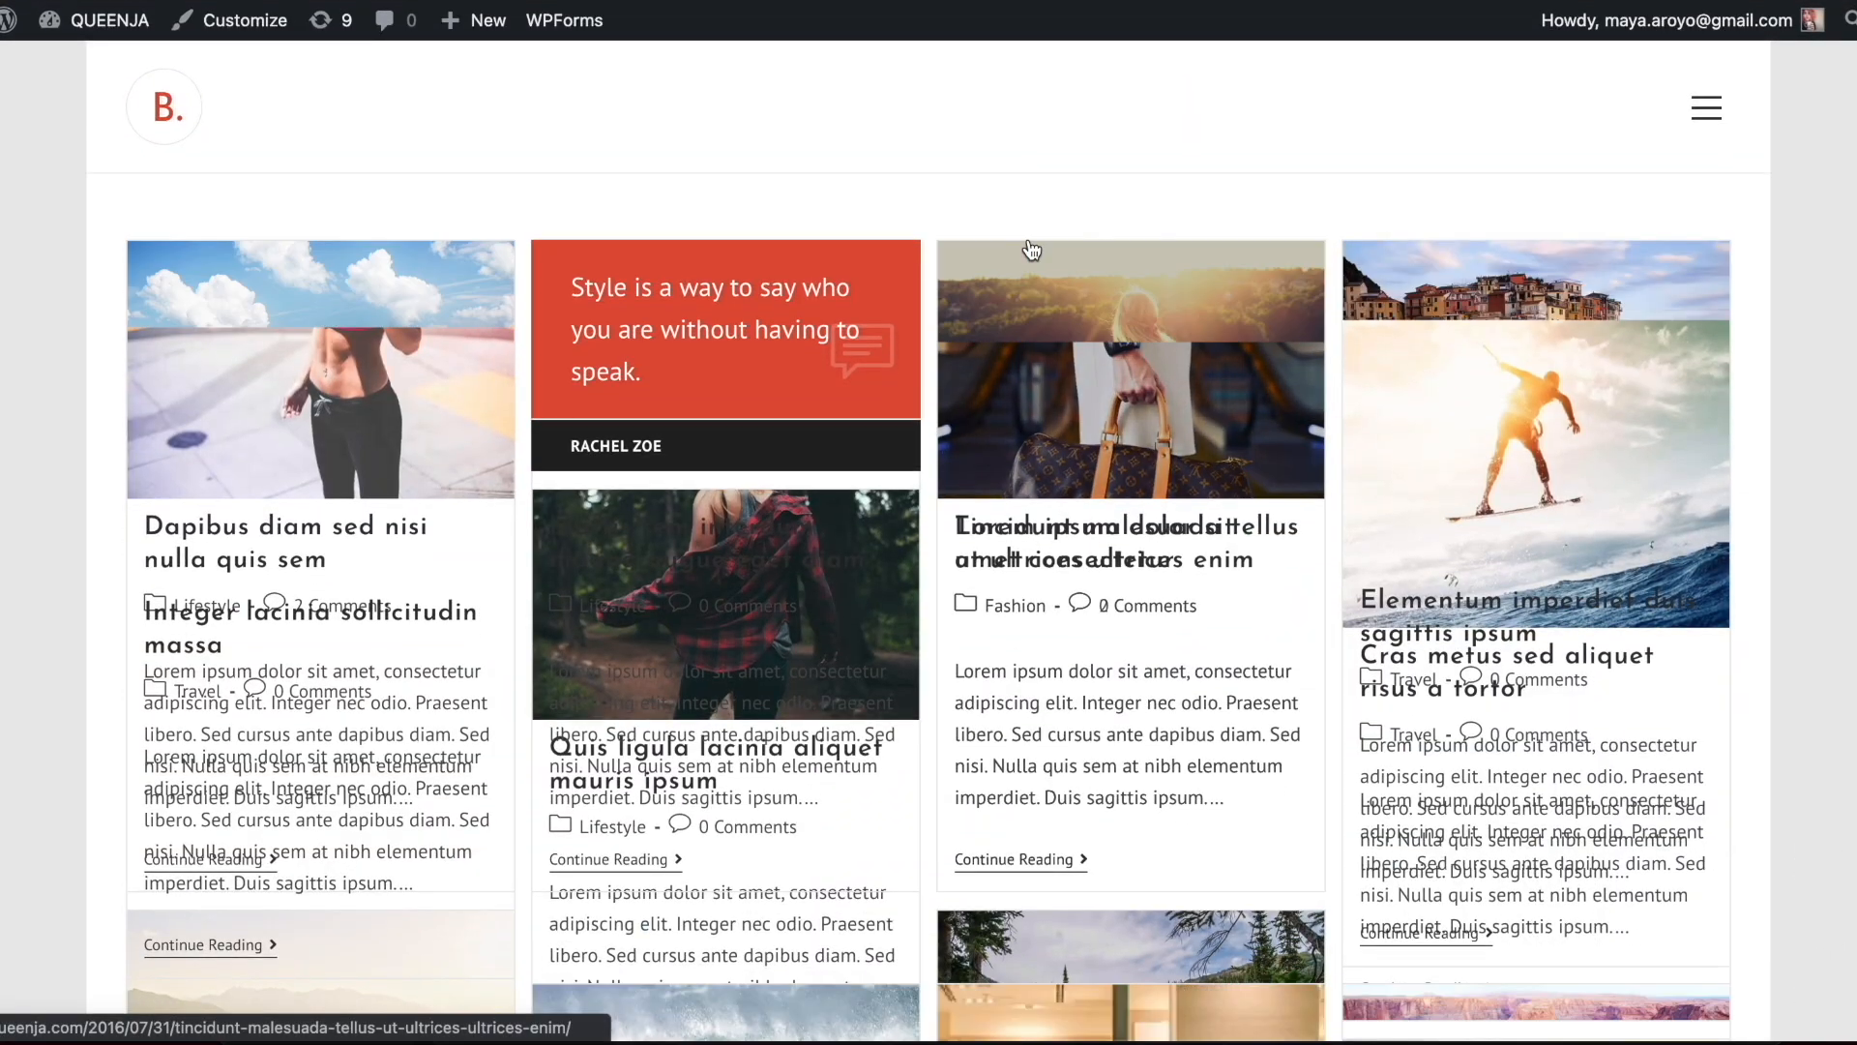
Open the Contact page of the live site
click(1706, 108)
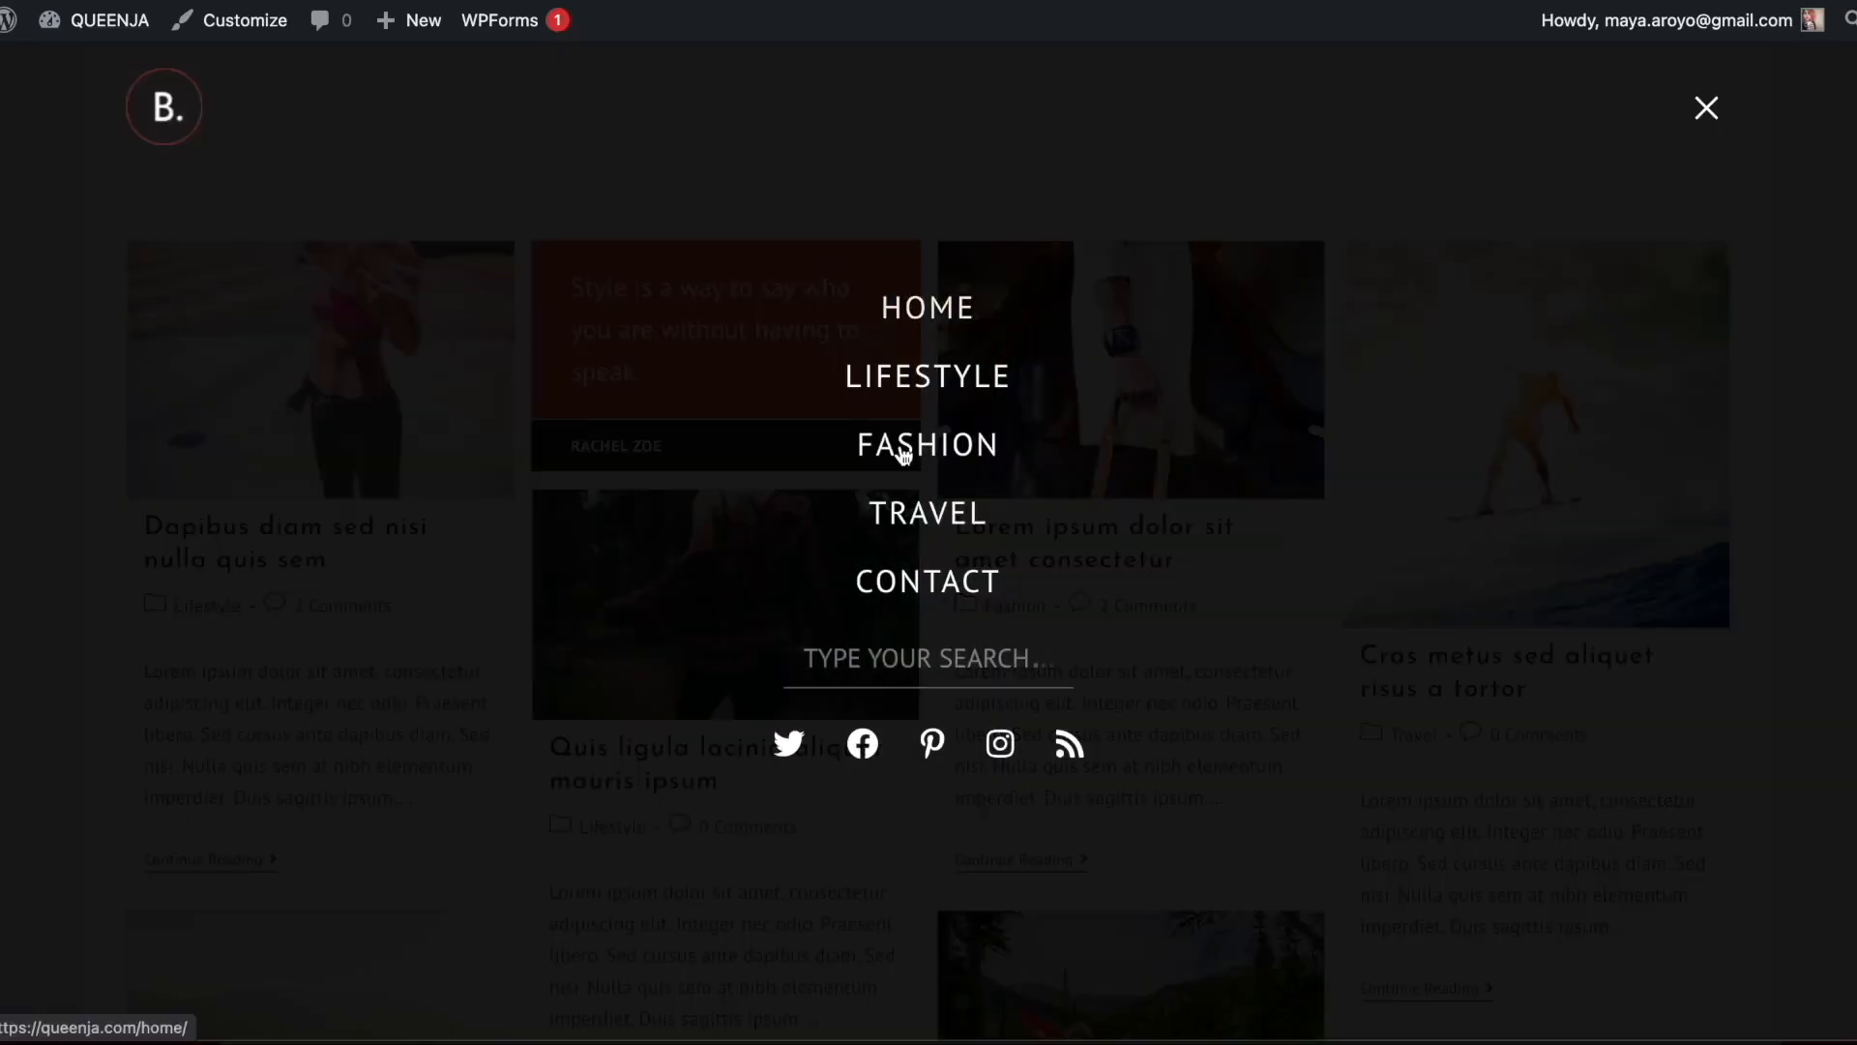
click(944, 586)
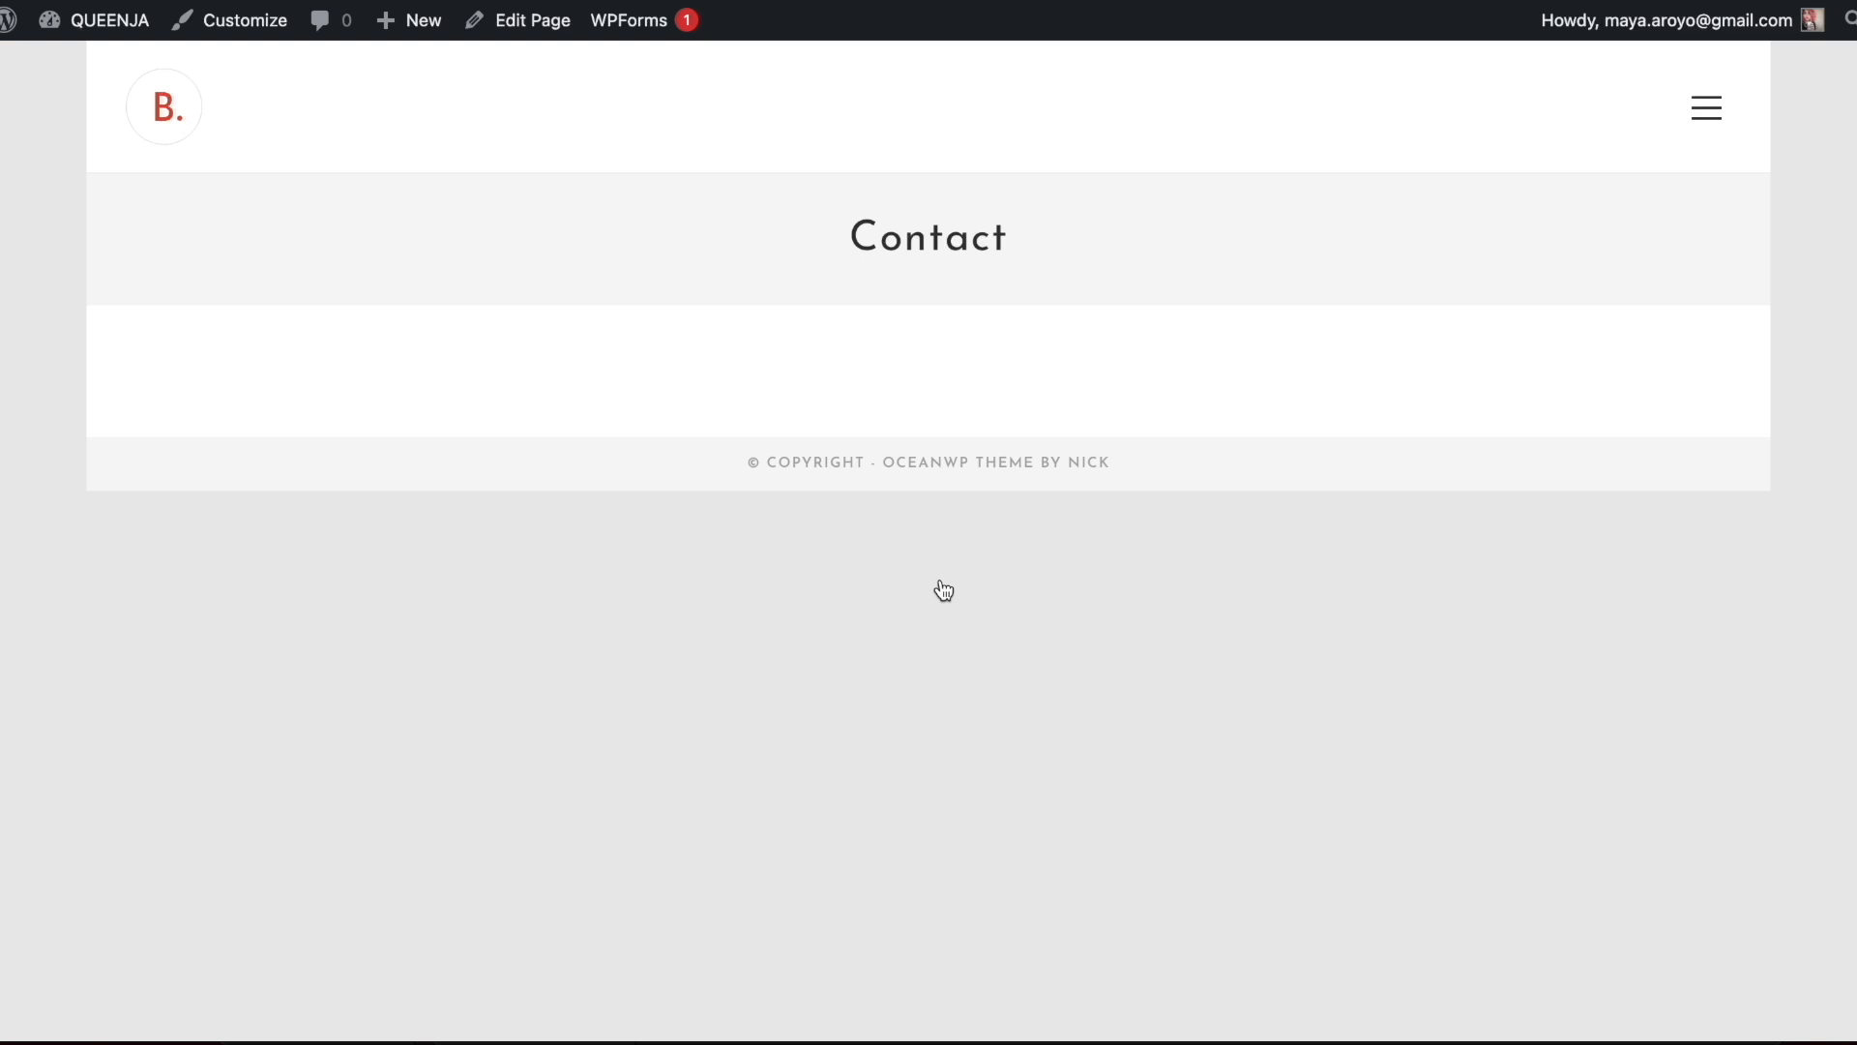
Delete the WPForms shortcode from the Contact page, update the page and open it in Elementor
click(519, 23)
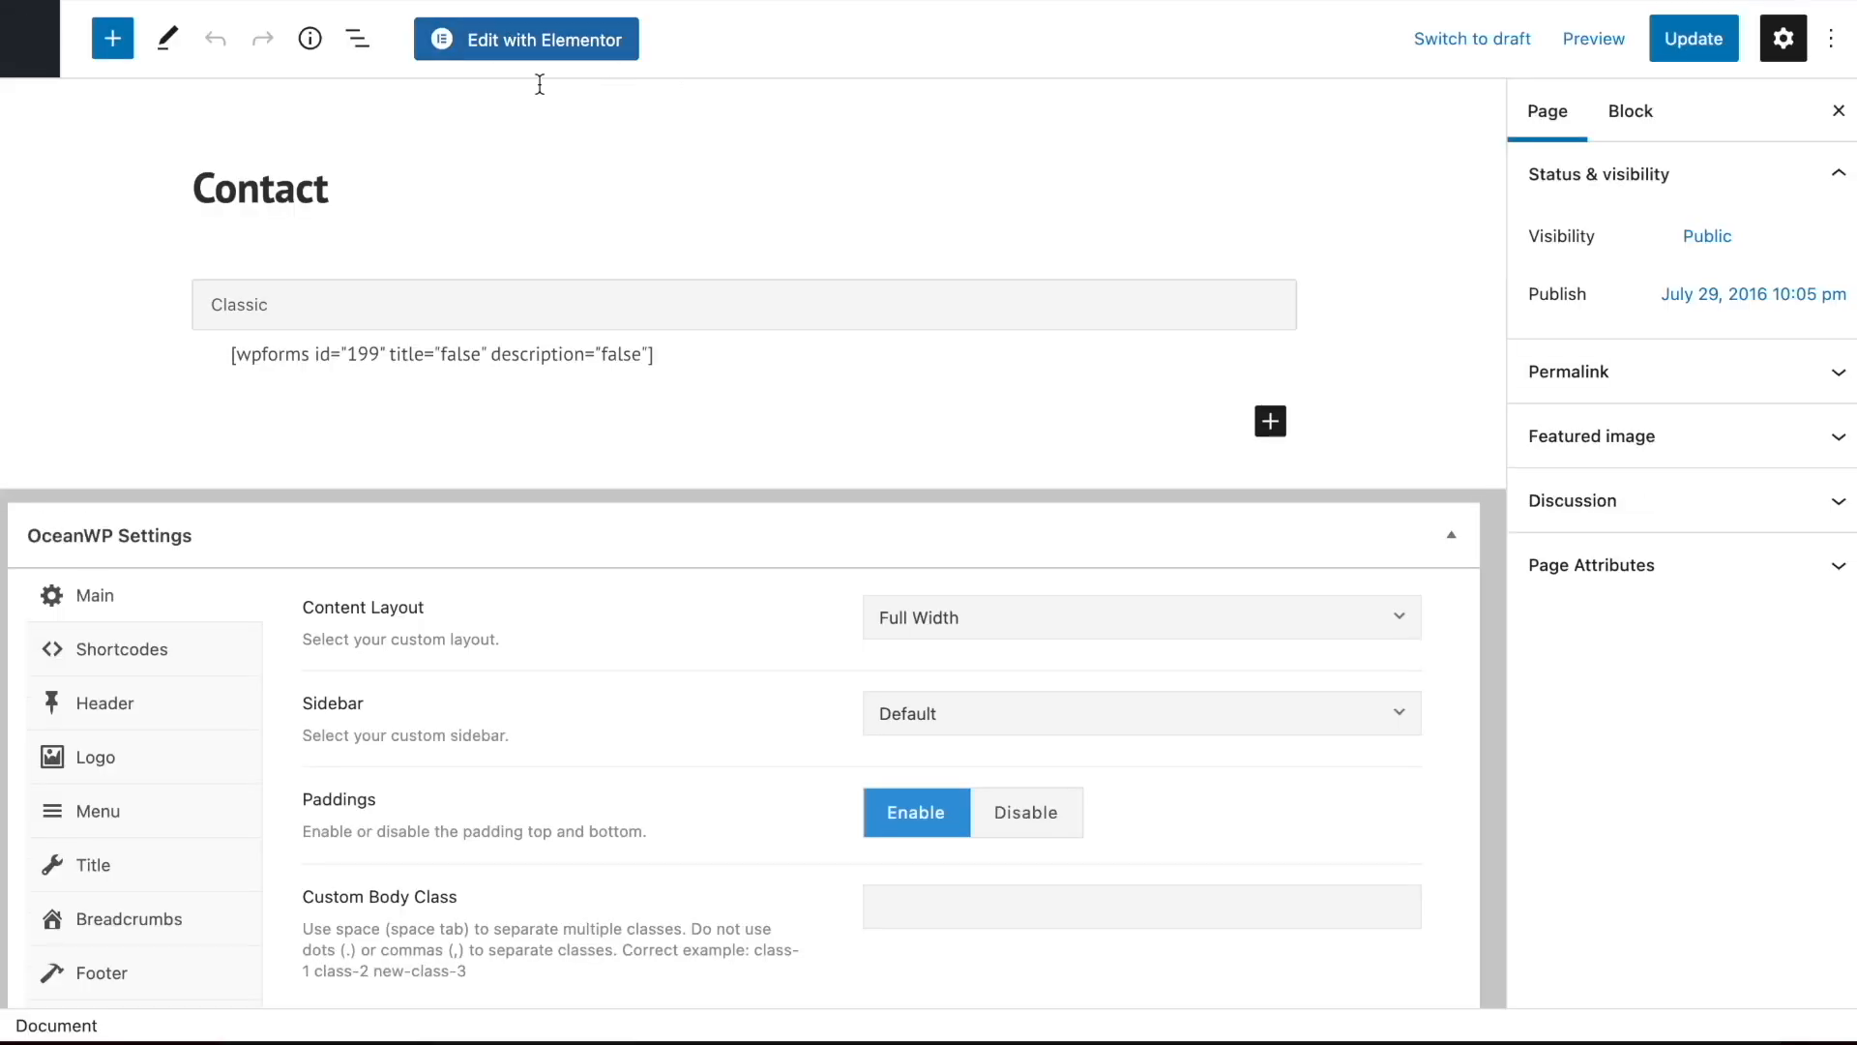
double_click(556, 359)
key(ctrl+a)
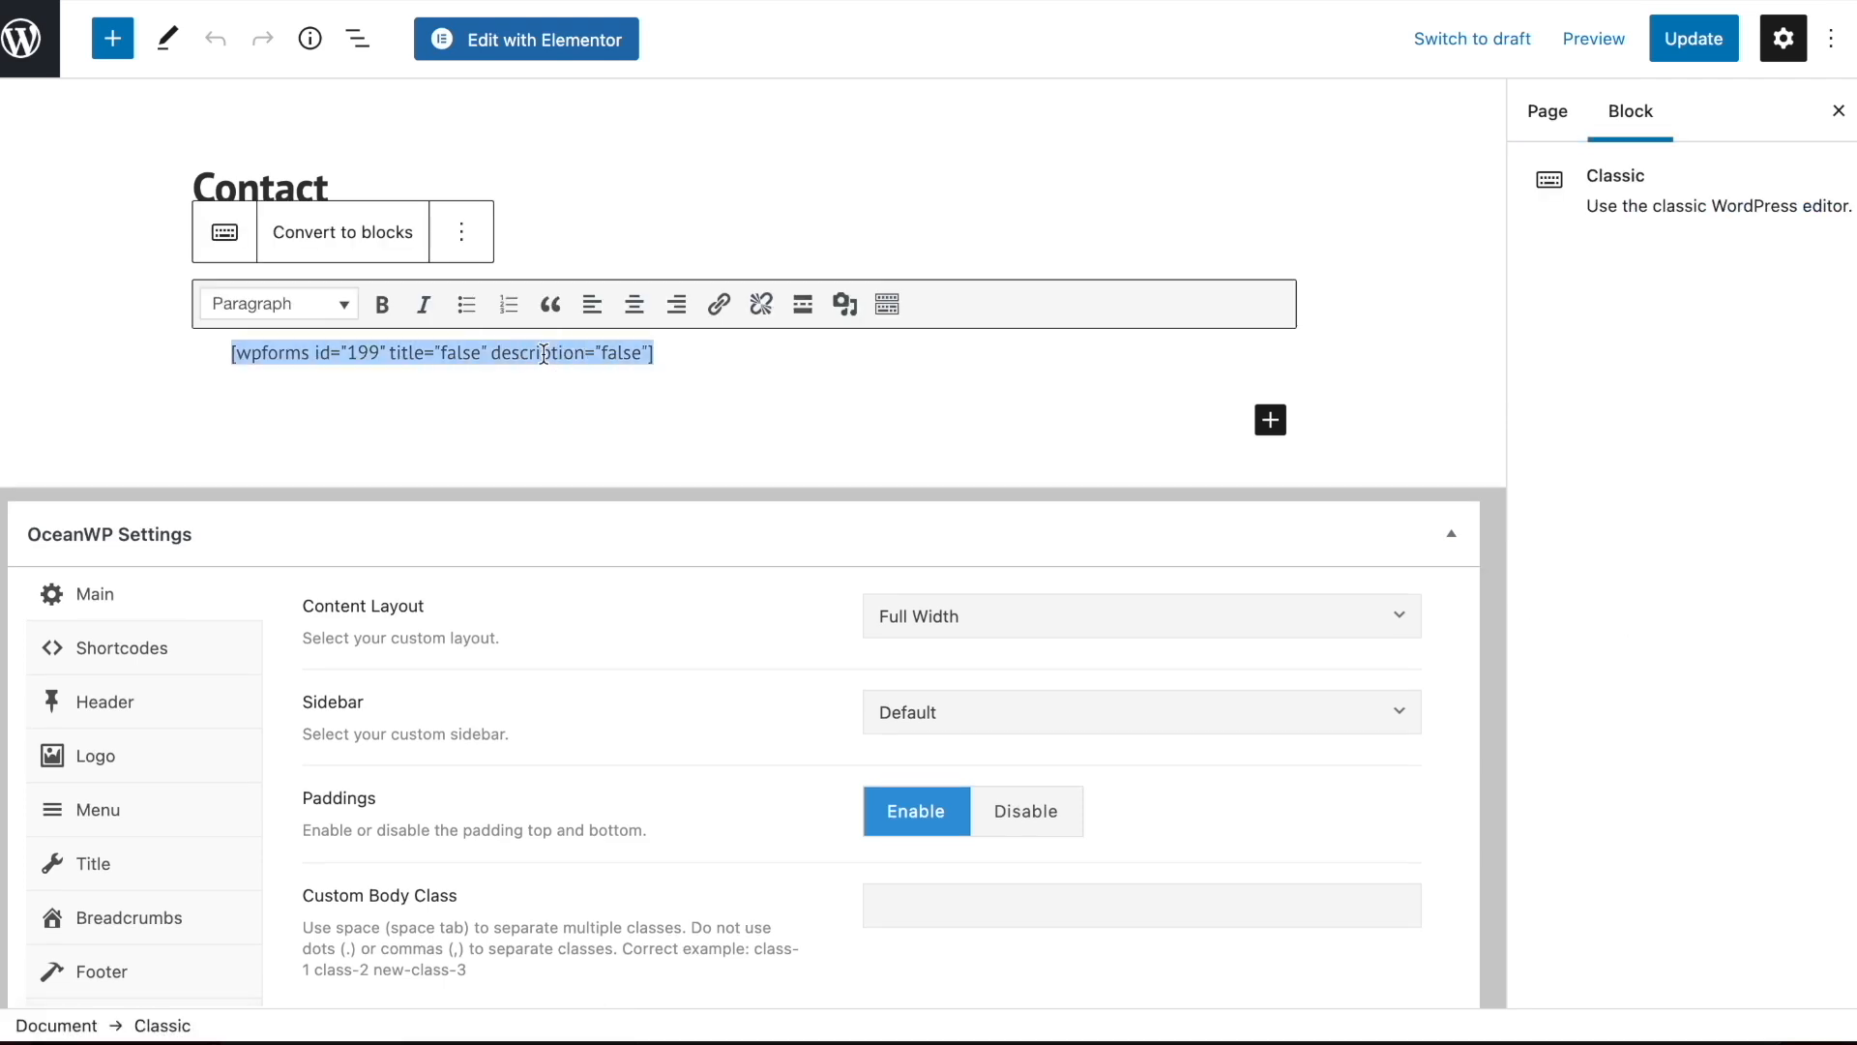
key(BackSpace)
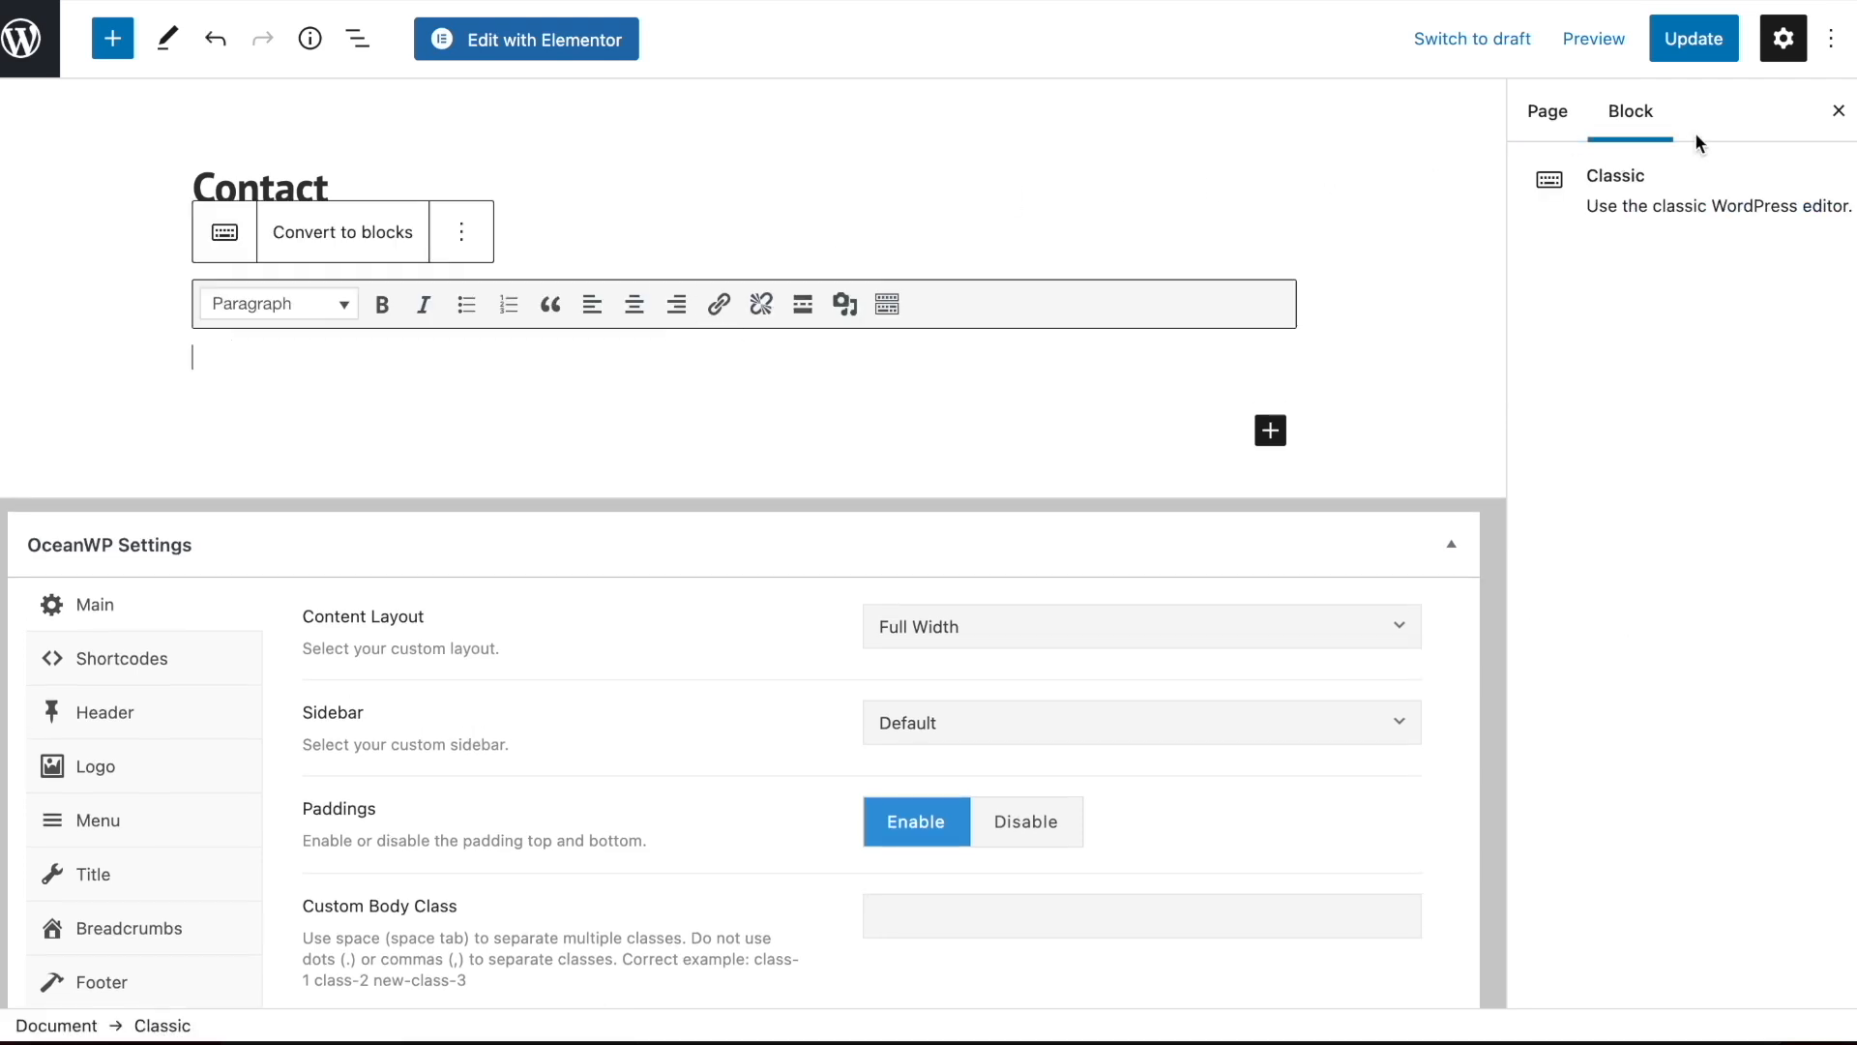
click(1693, 44)
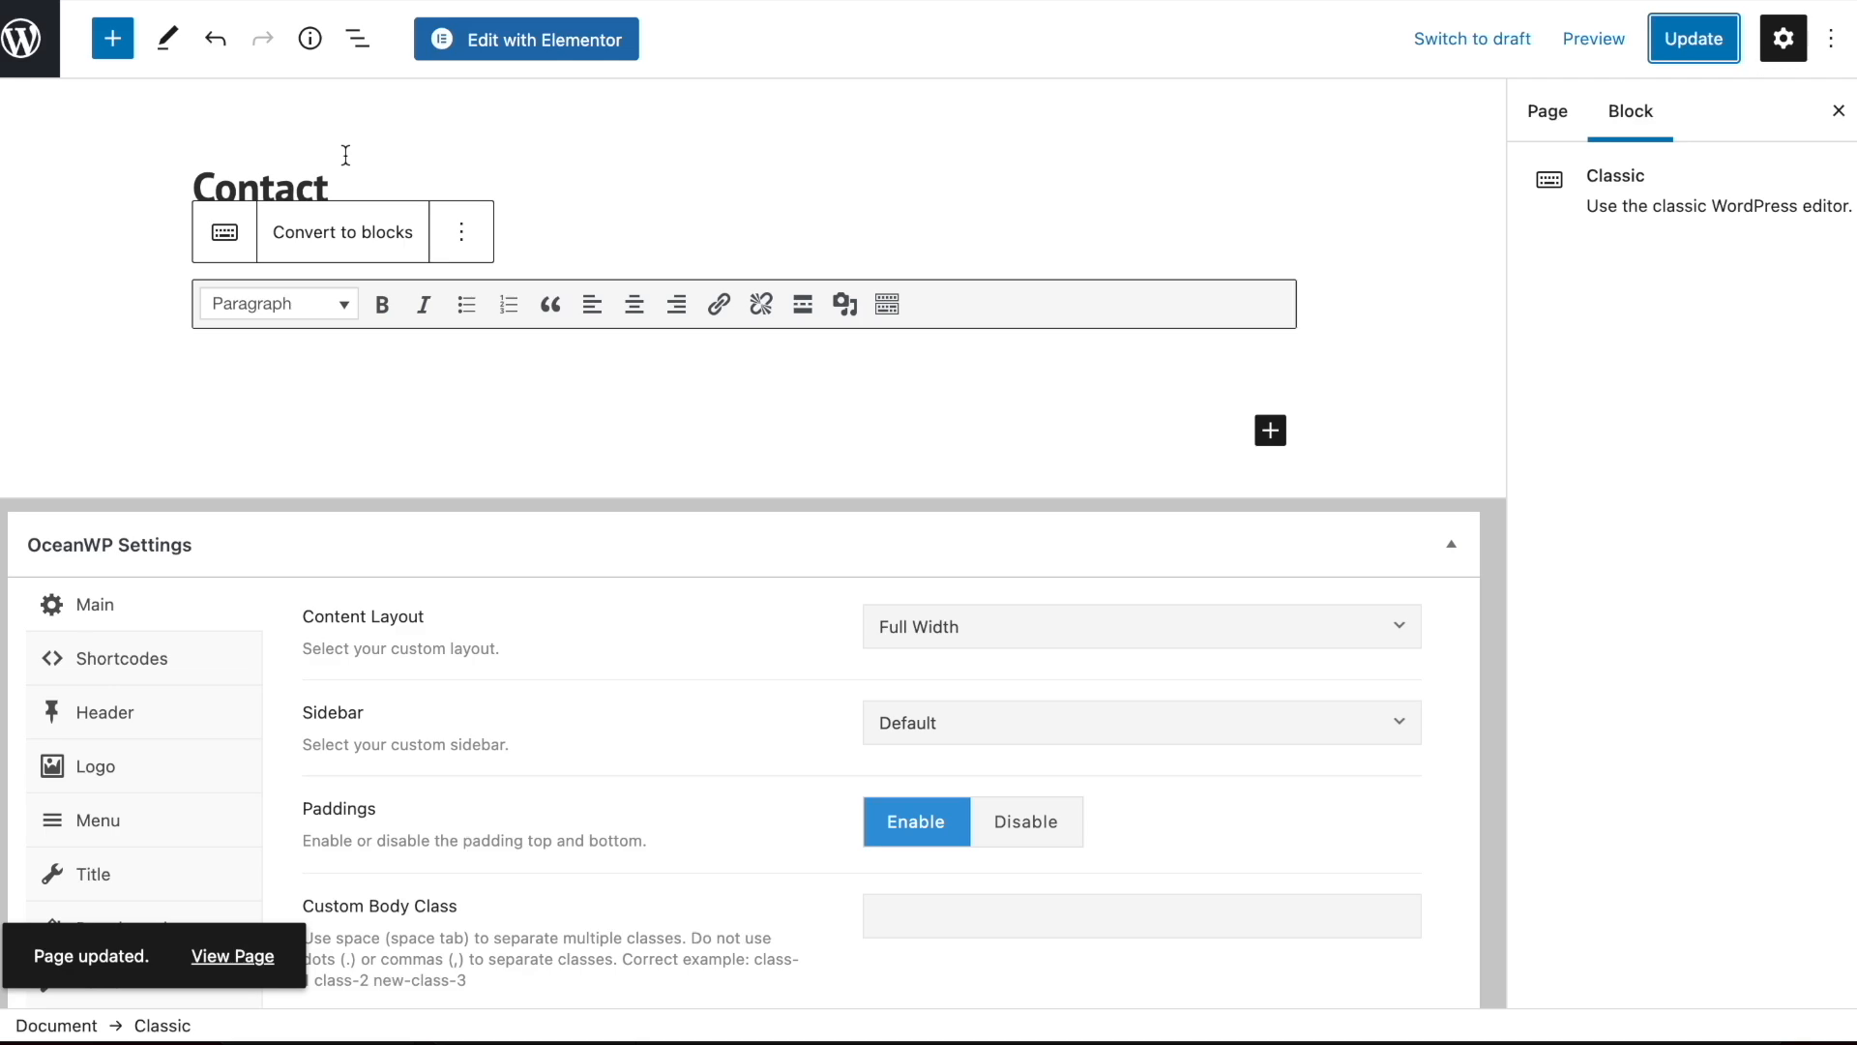
click(530, 47)
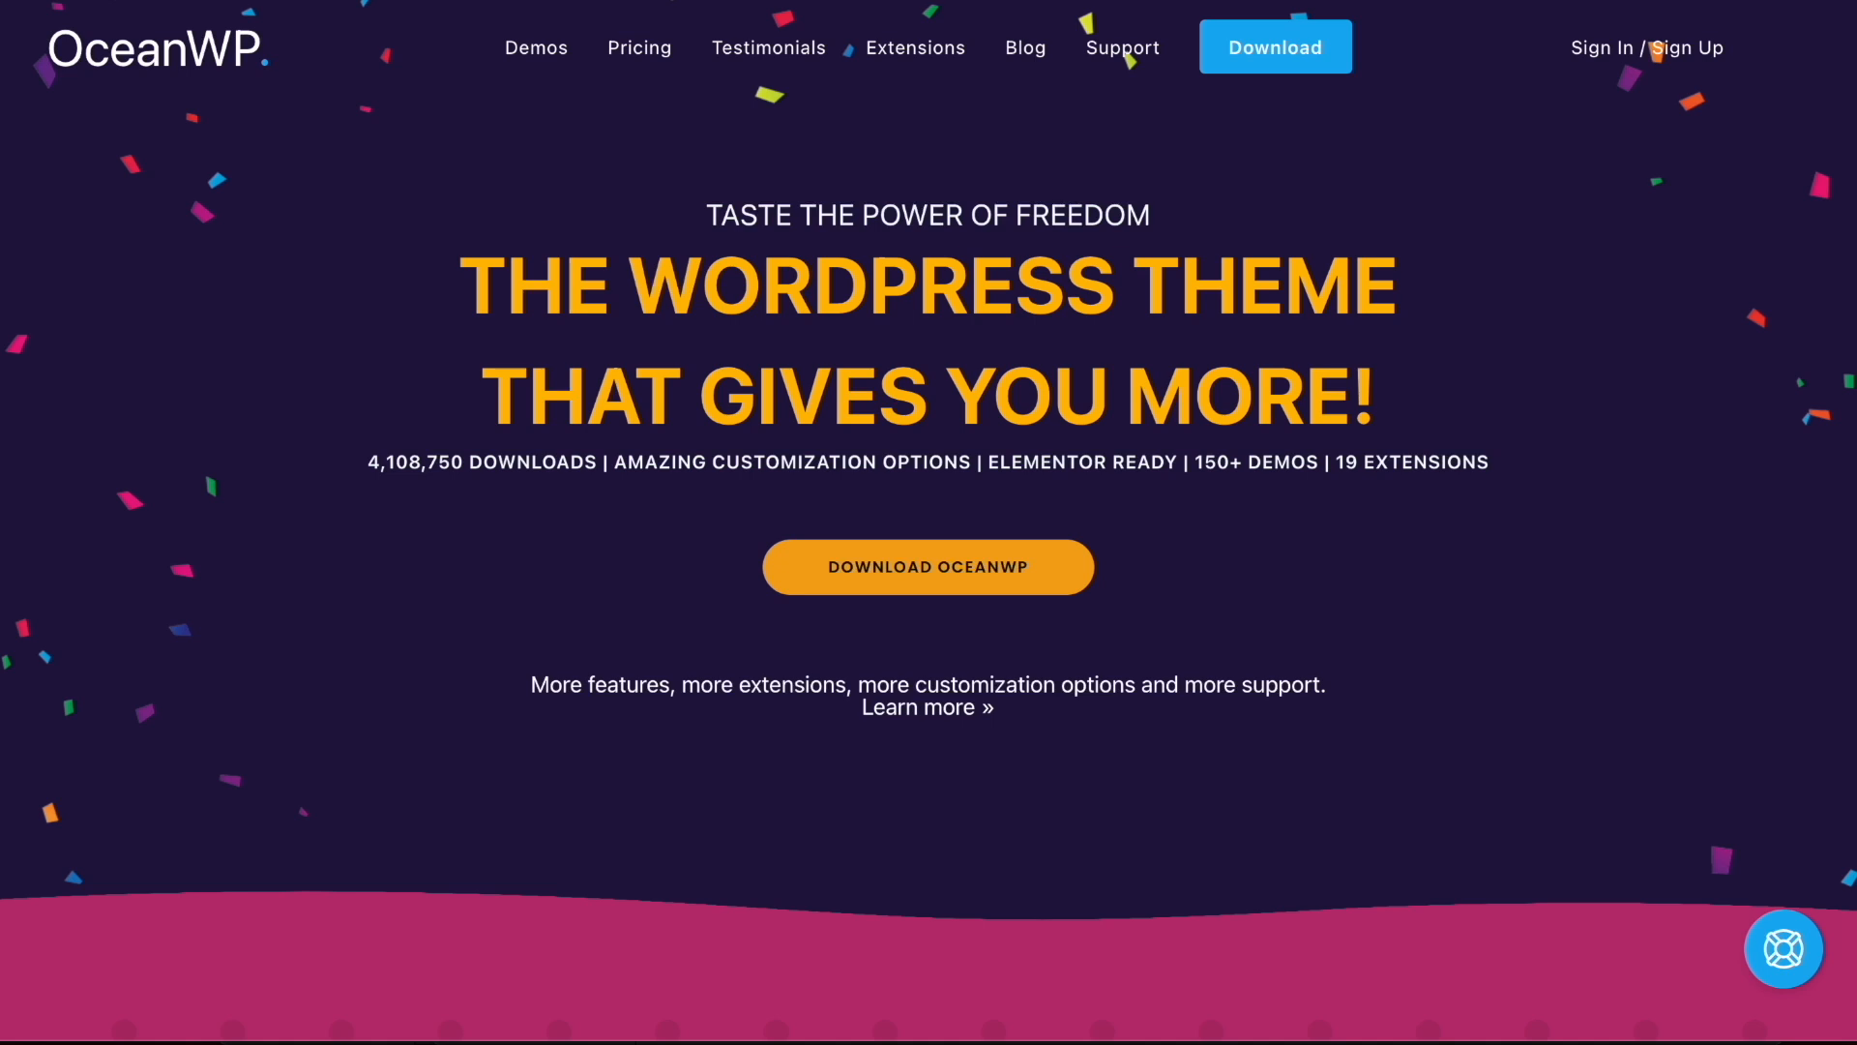
Go to the QUEENJA site's admin dashboard and start a new form in WPForms
text(queenja)
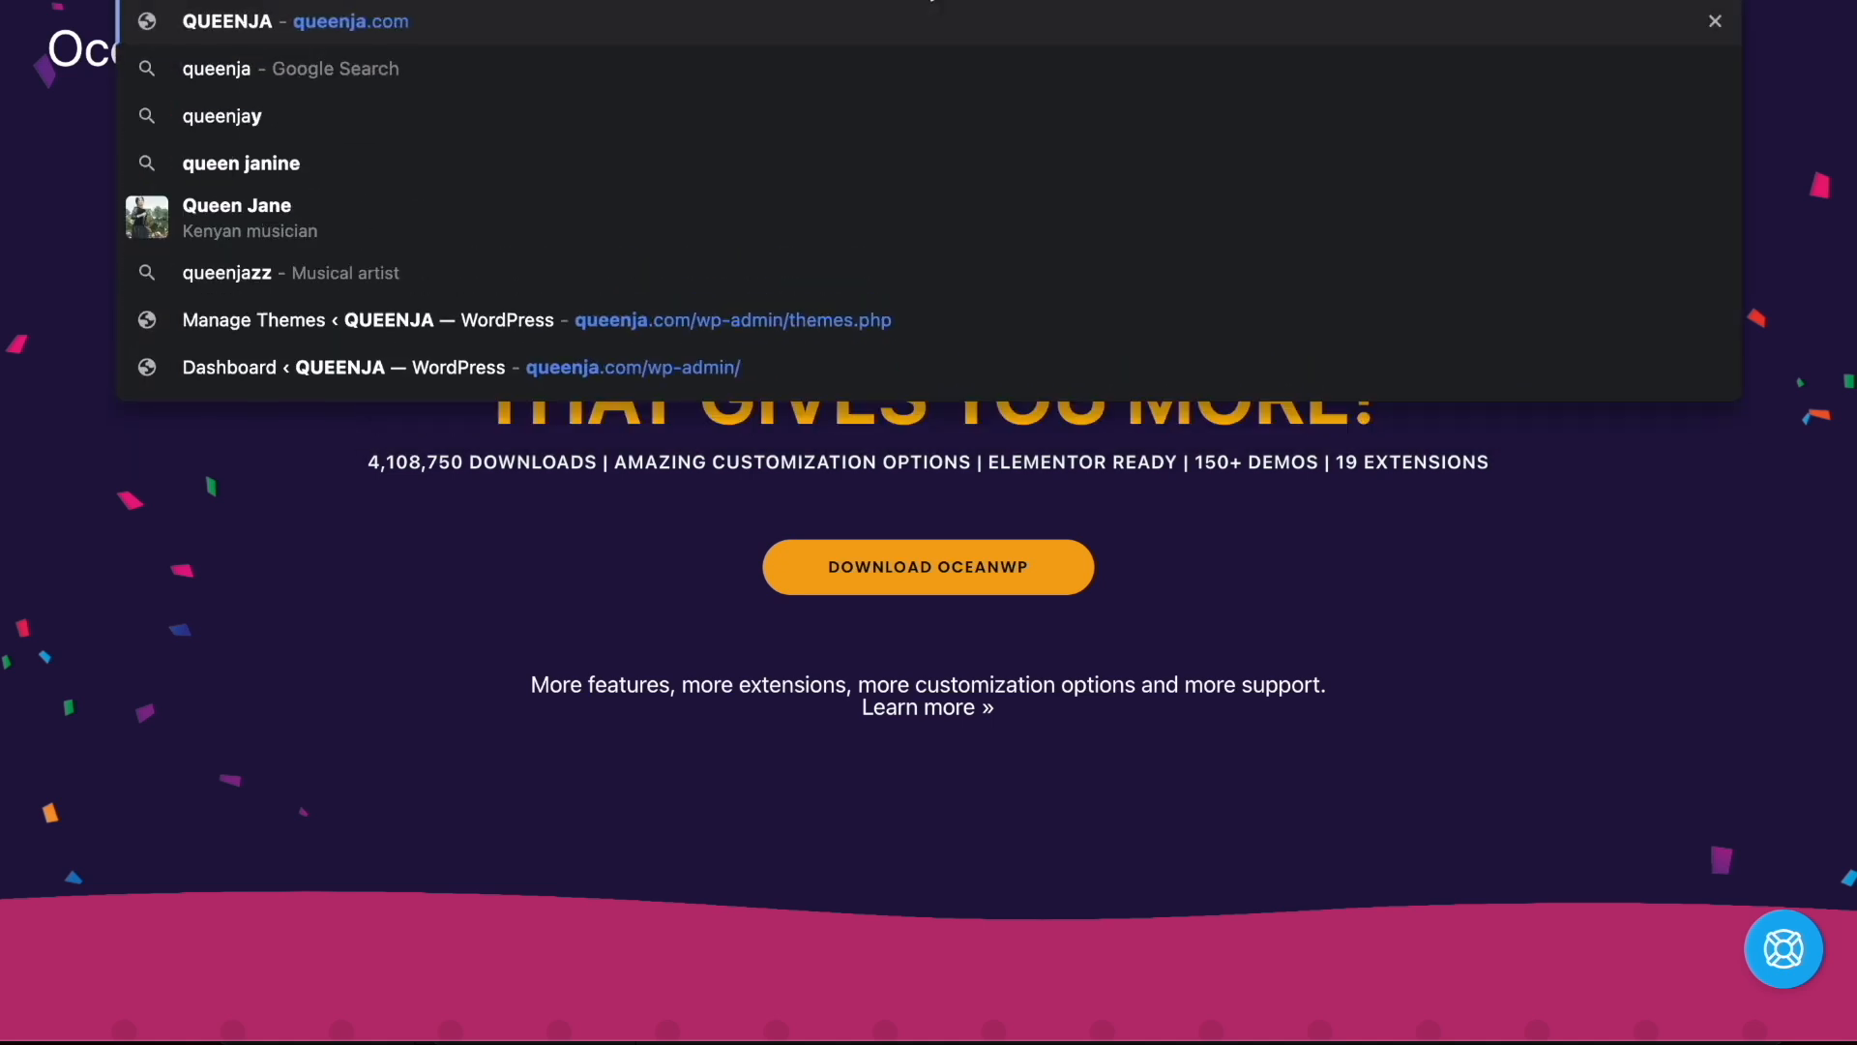
key(Return)
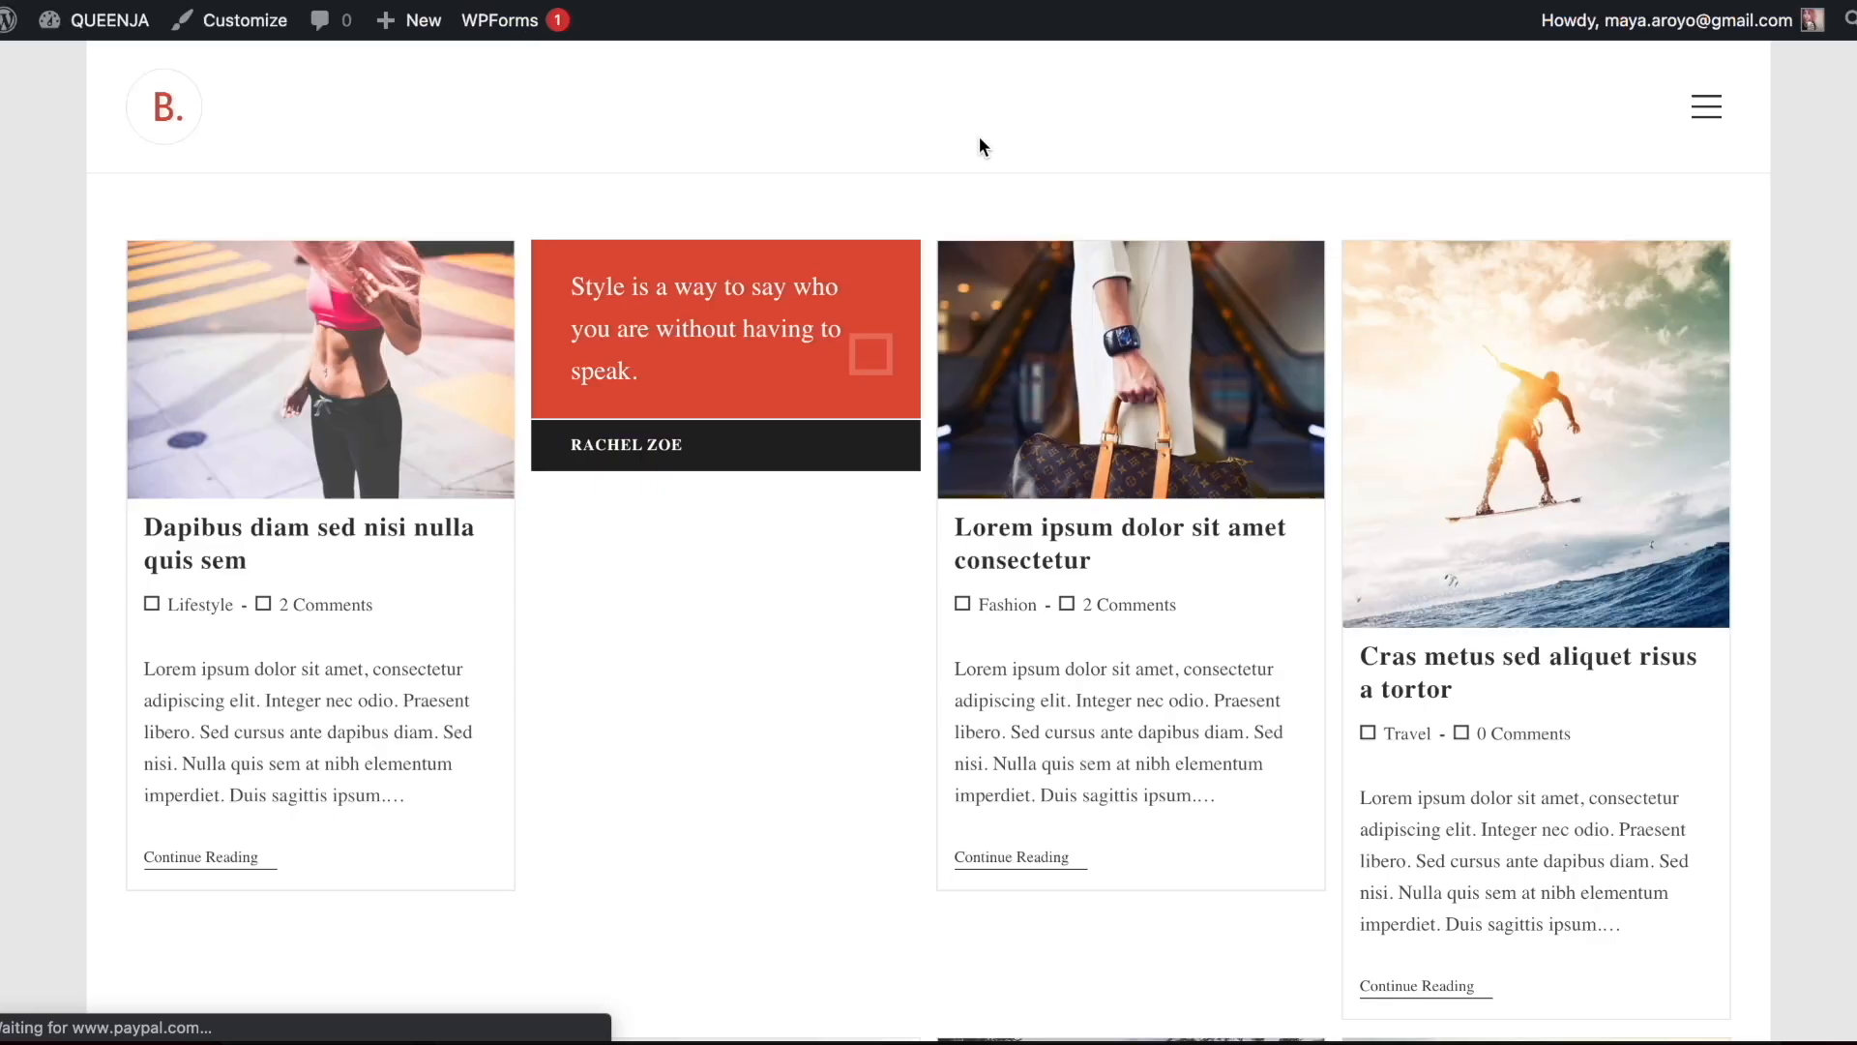
click(82, 34)
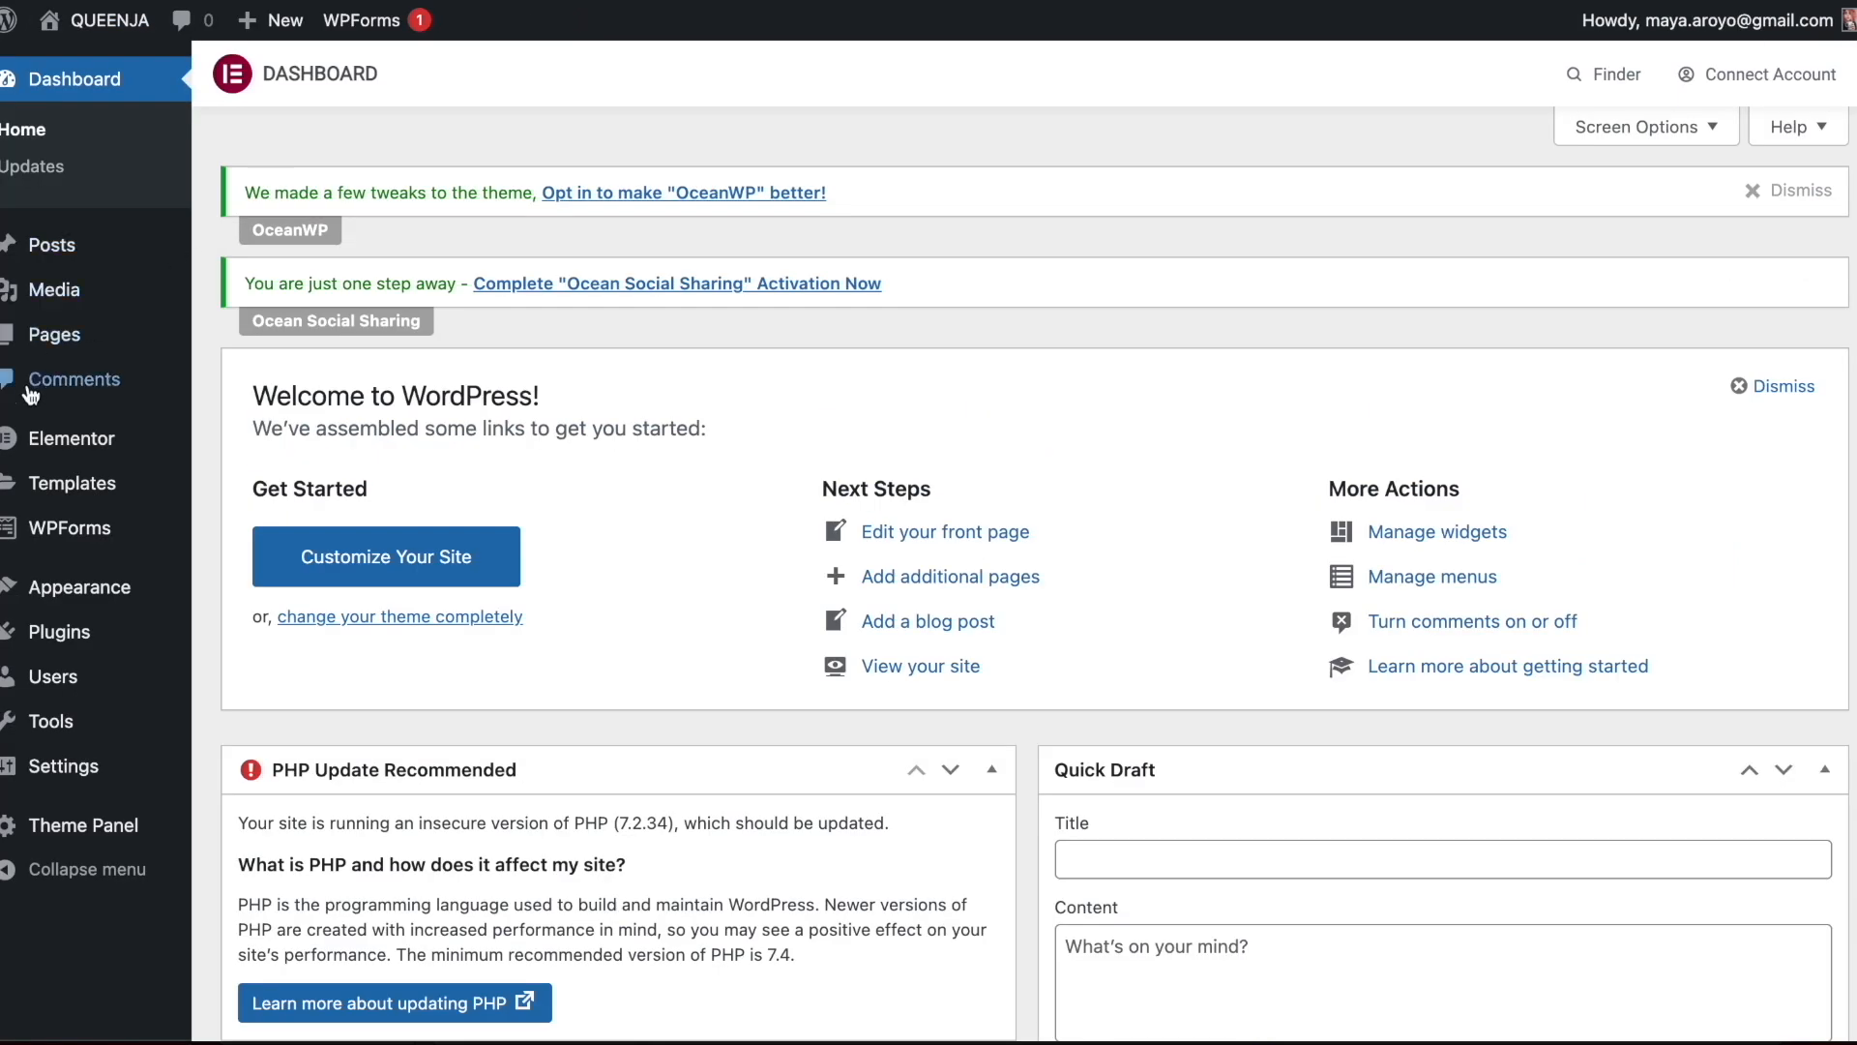
mouse_move(92, 516)
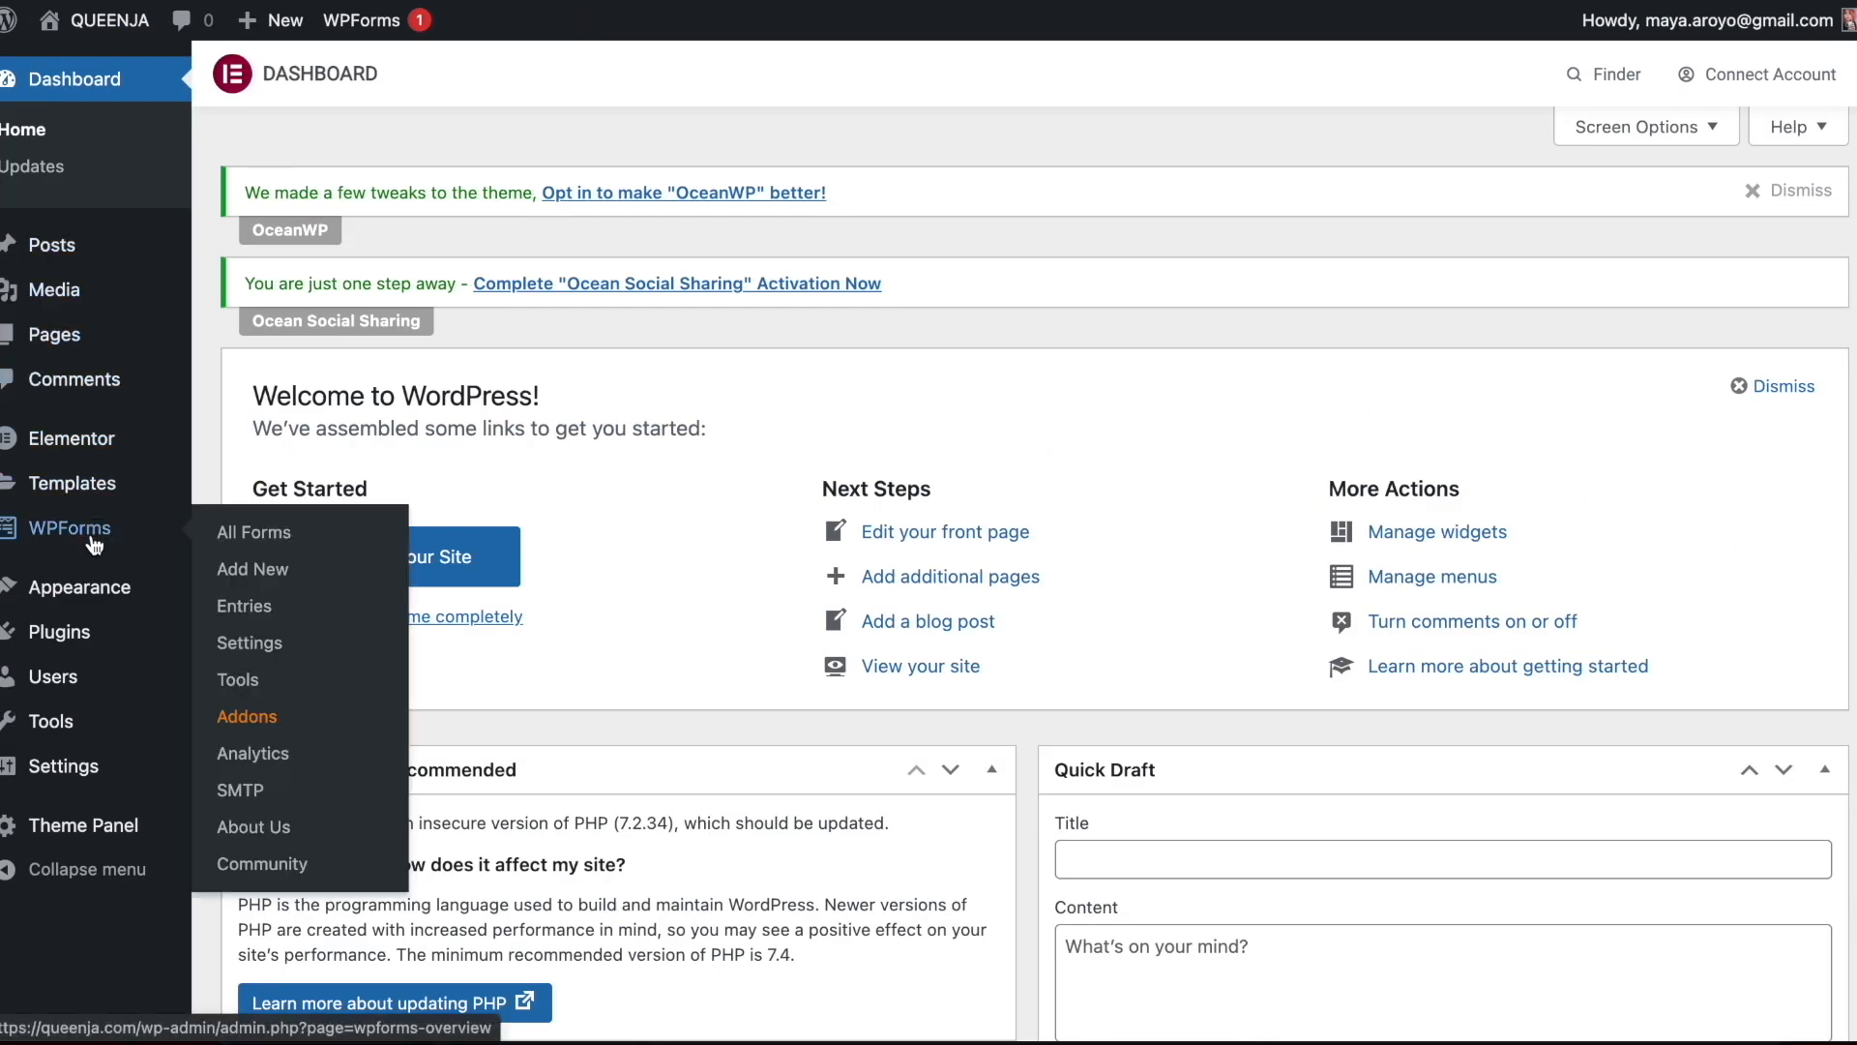
click(253, 571)
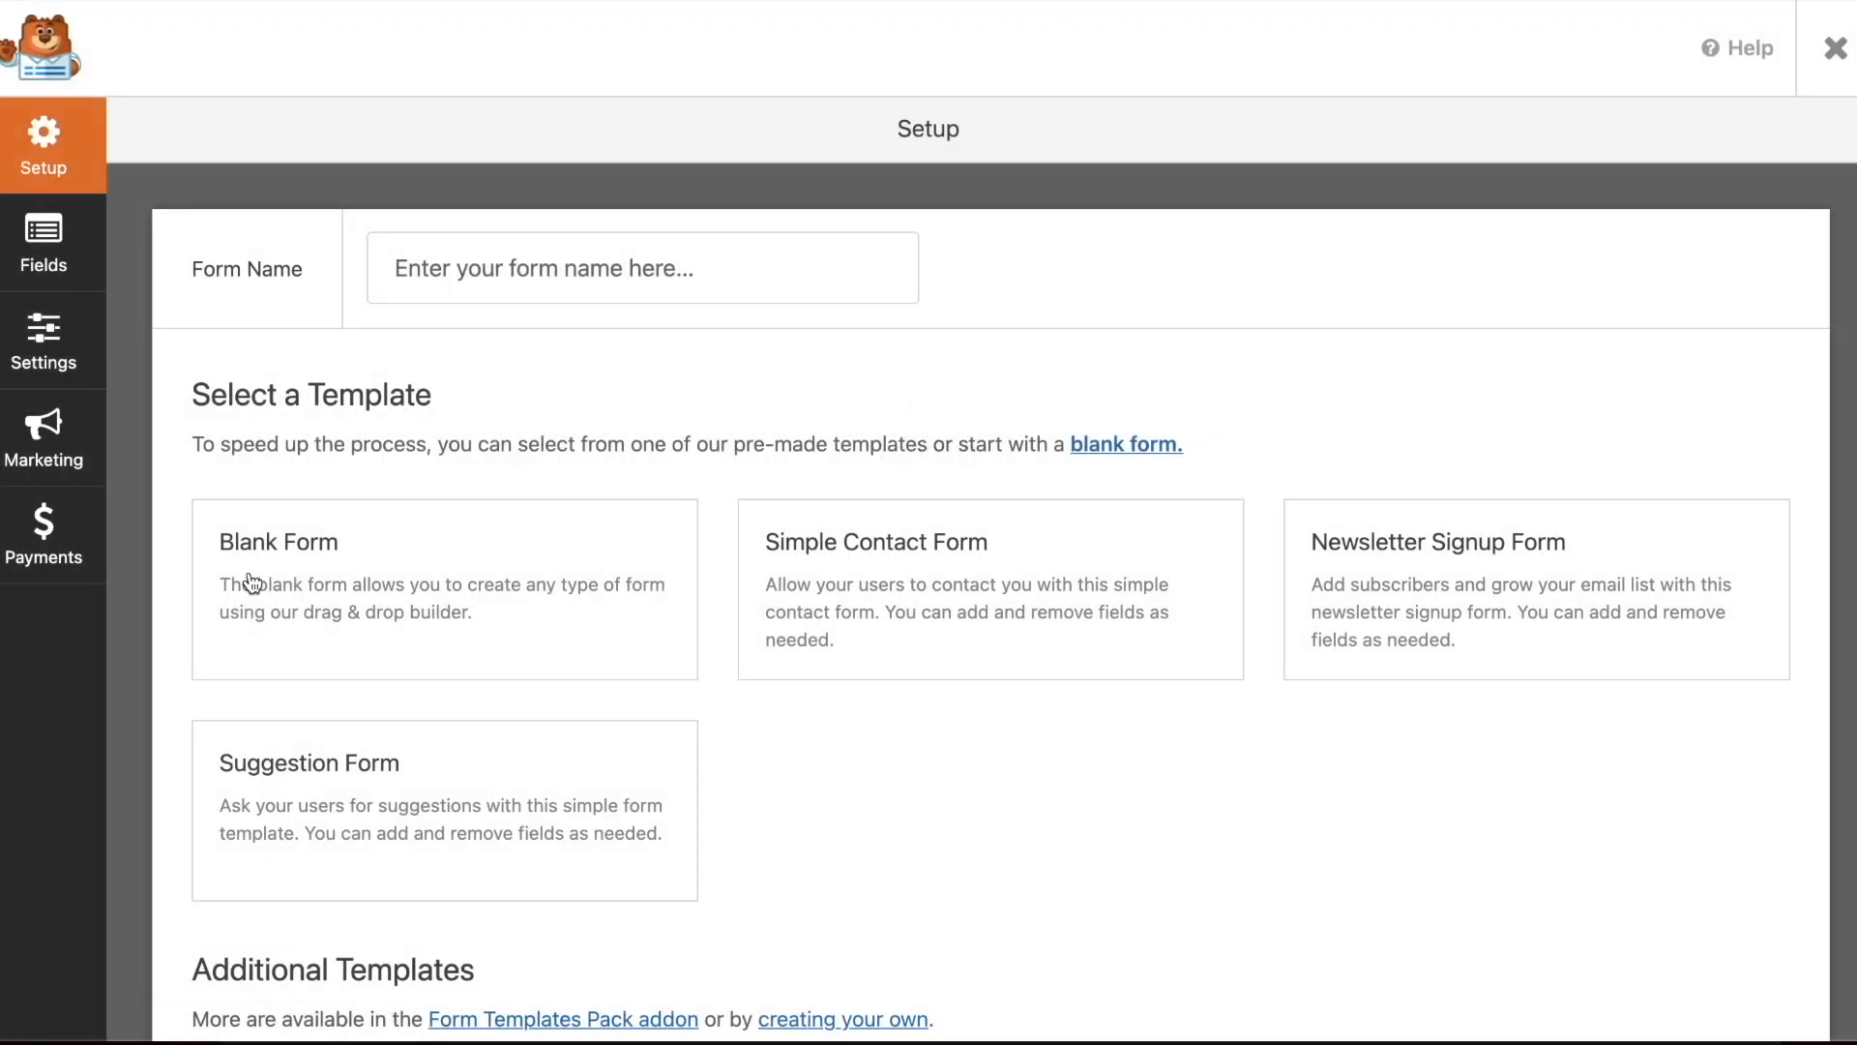
Name the form "contact" and create it from the Simple Contact Form template
click(633, 268)
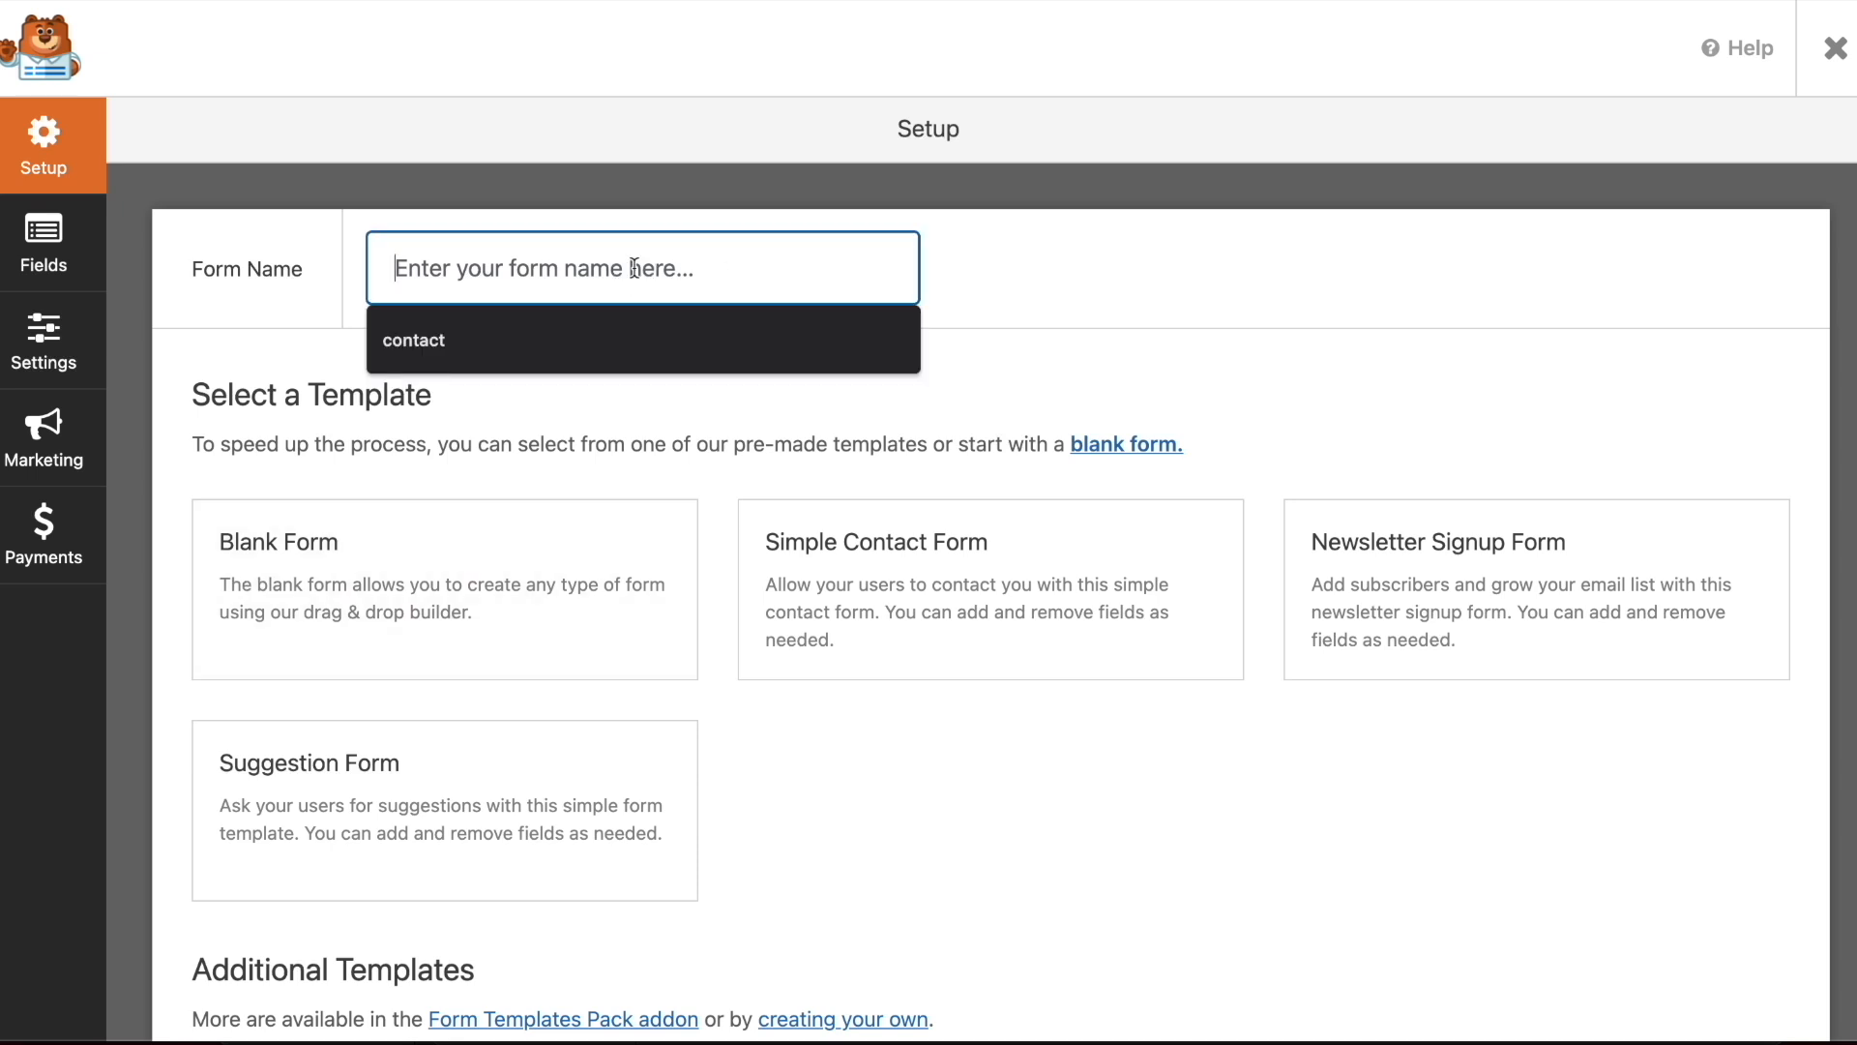
text(contact)
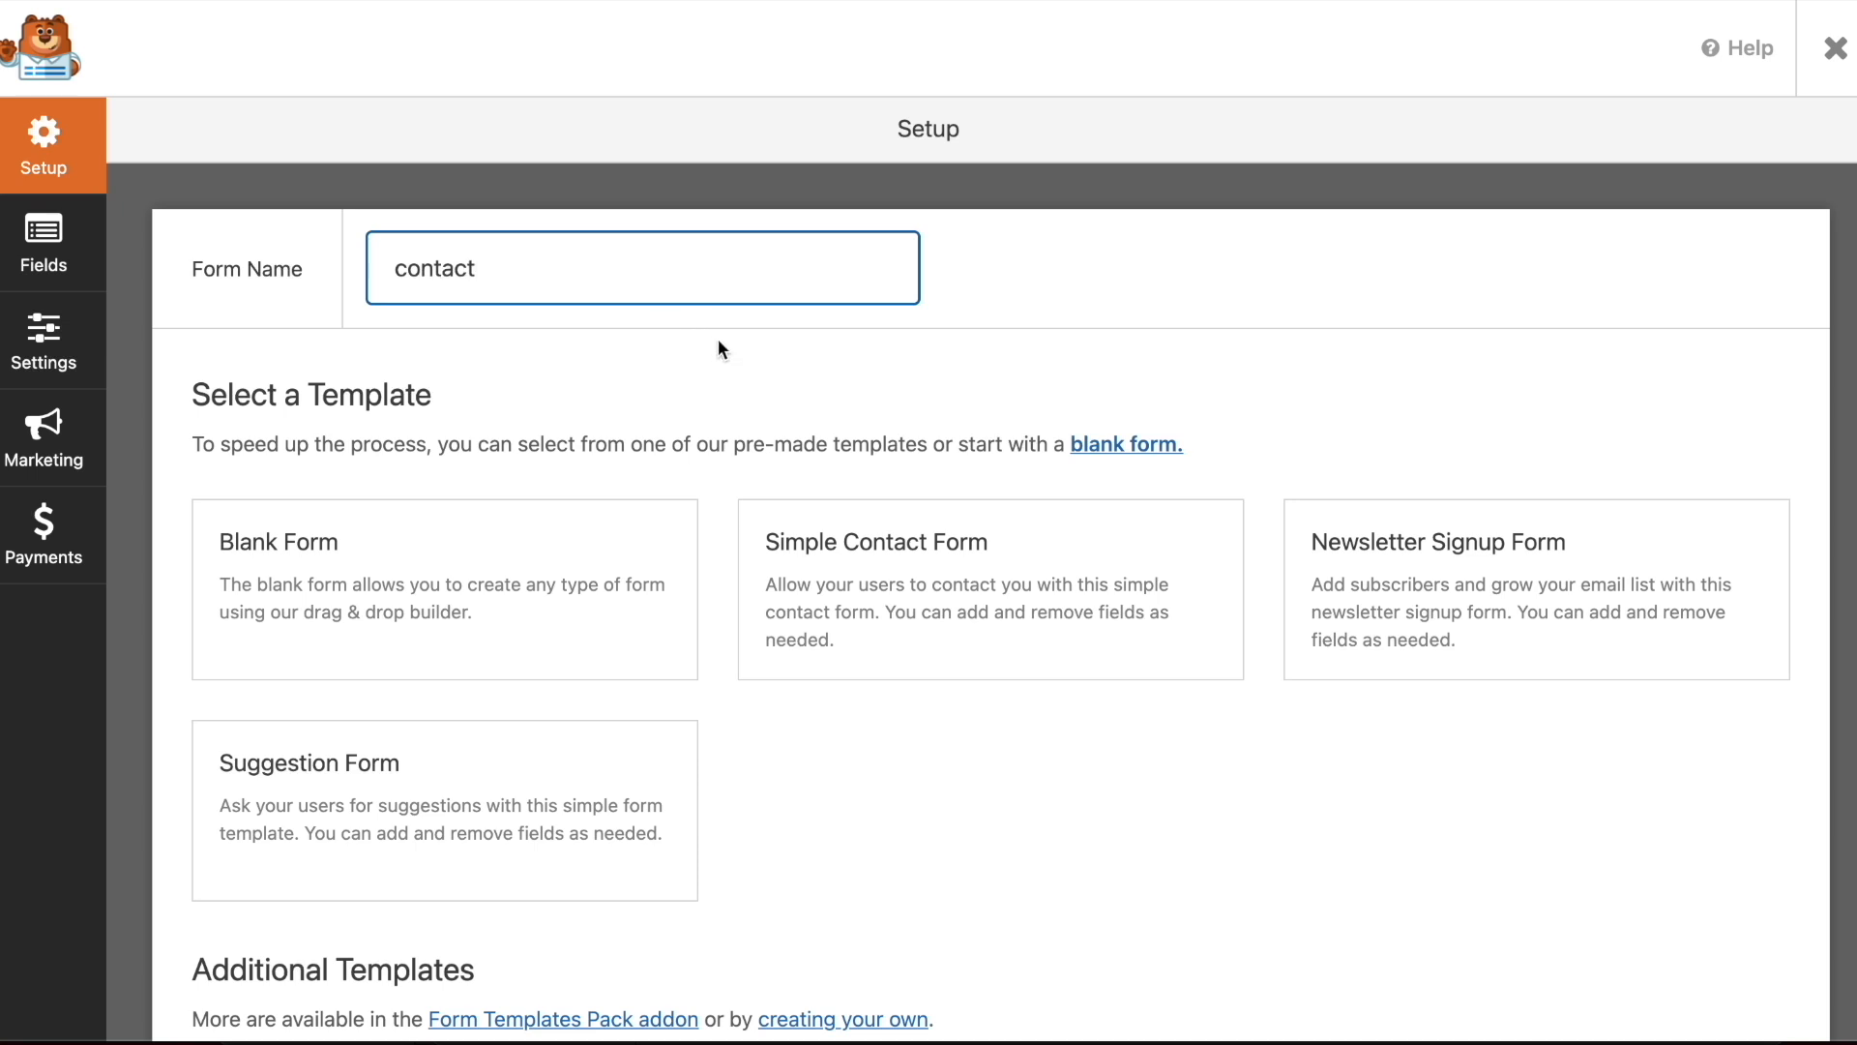
scroll(815, 369, down, 3)
click(965, 461)
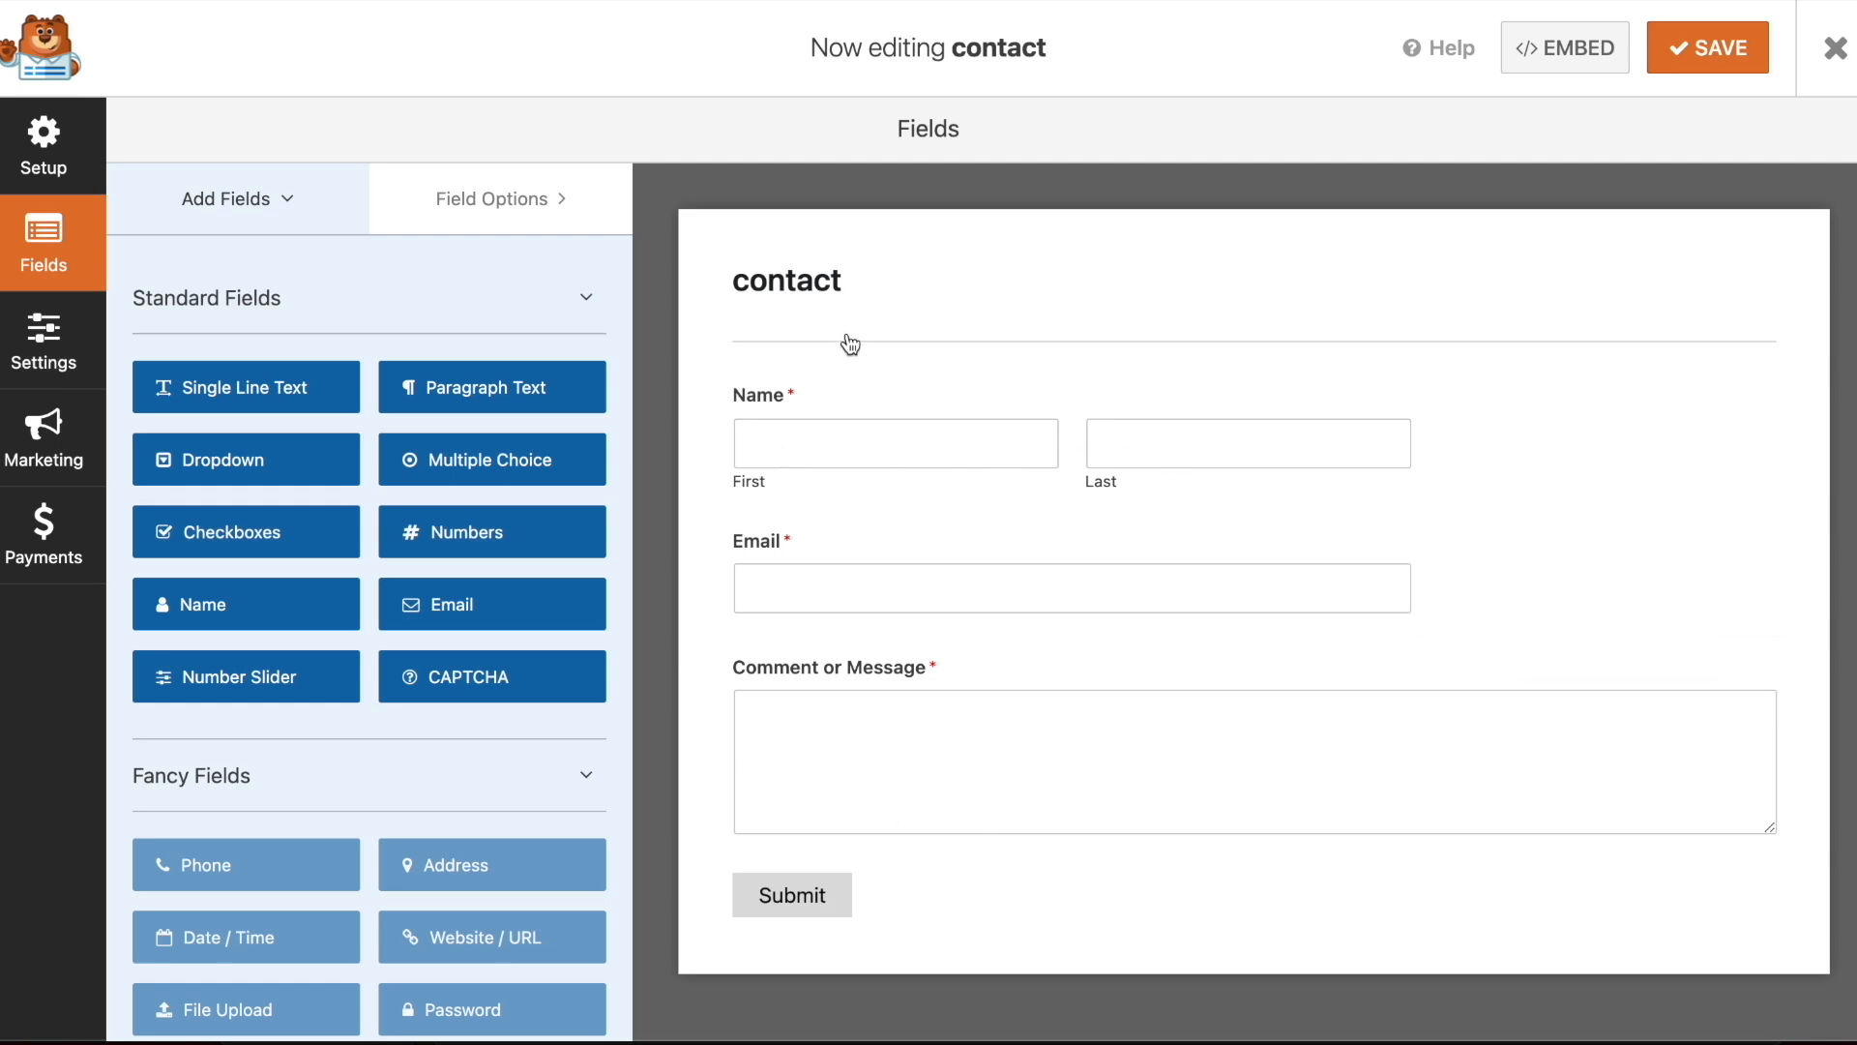
Look over the contact form's general and notification settings, its fields and its template setup
click(46, 360)
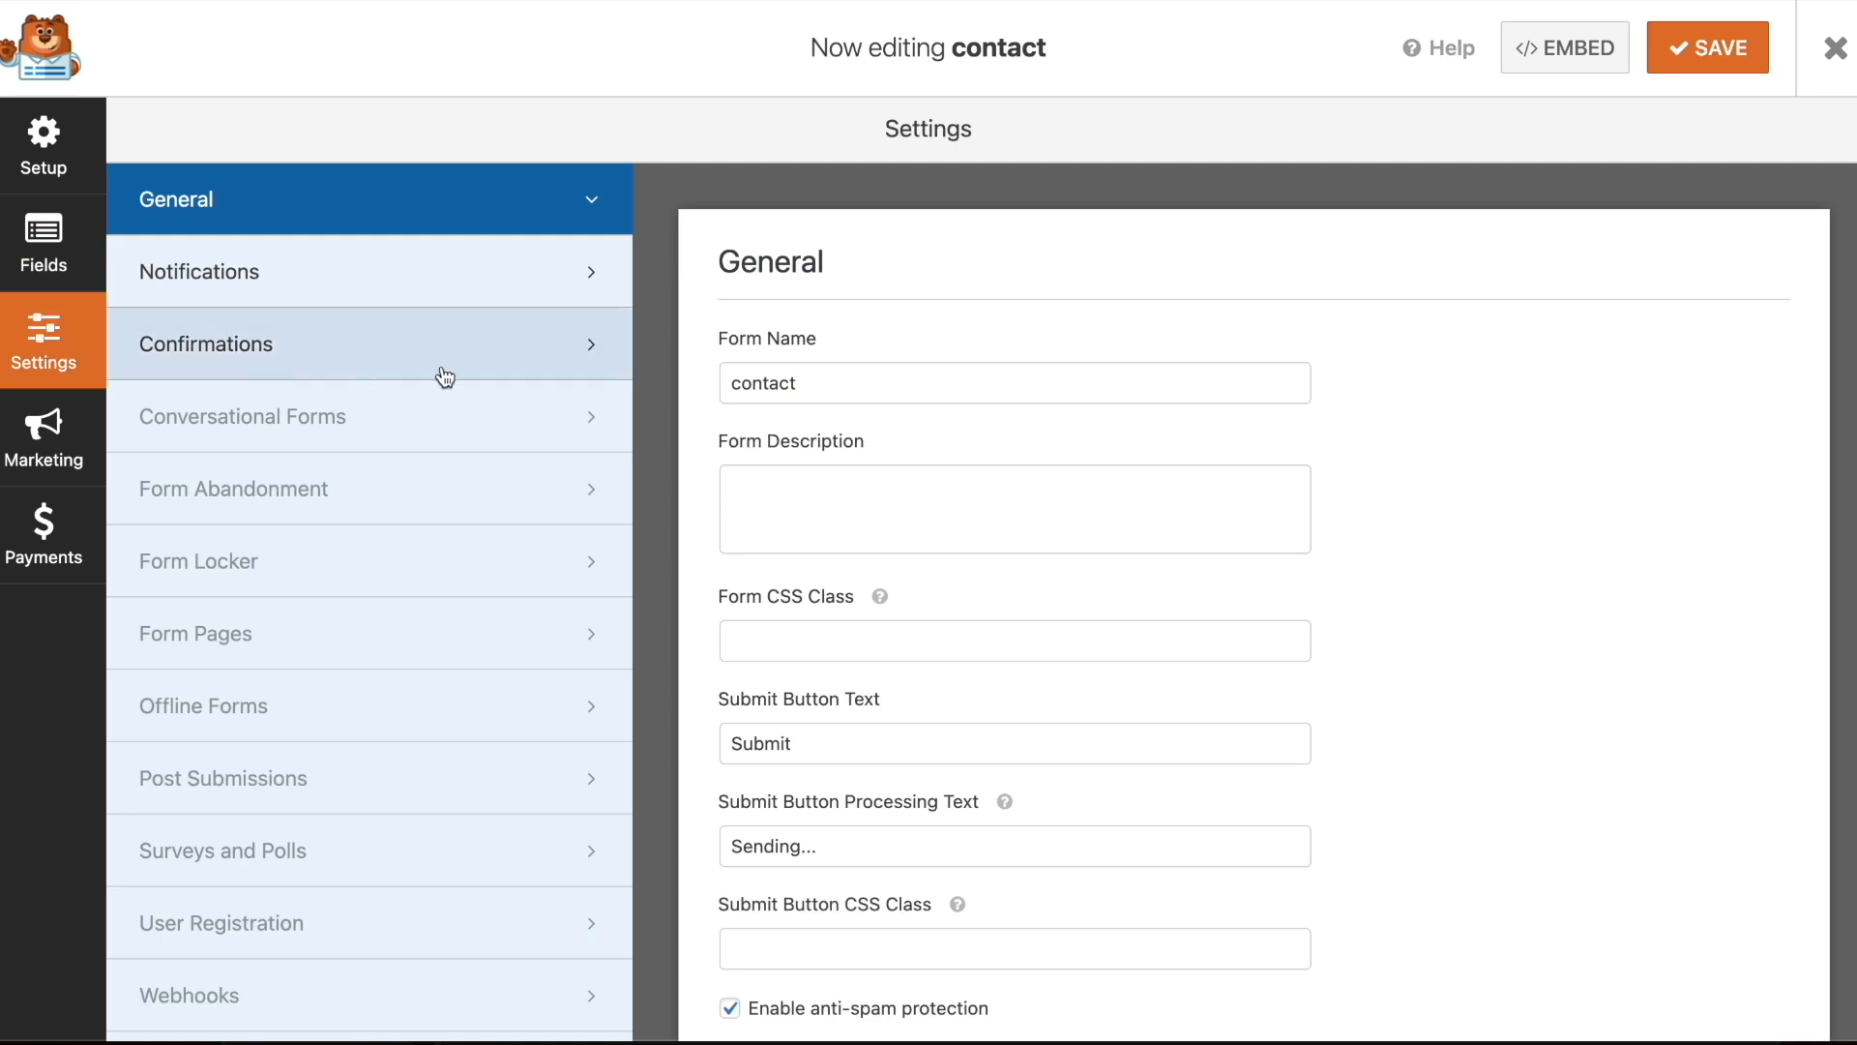
scroll(875, 446, down, 2)
click(266, 283)
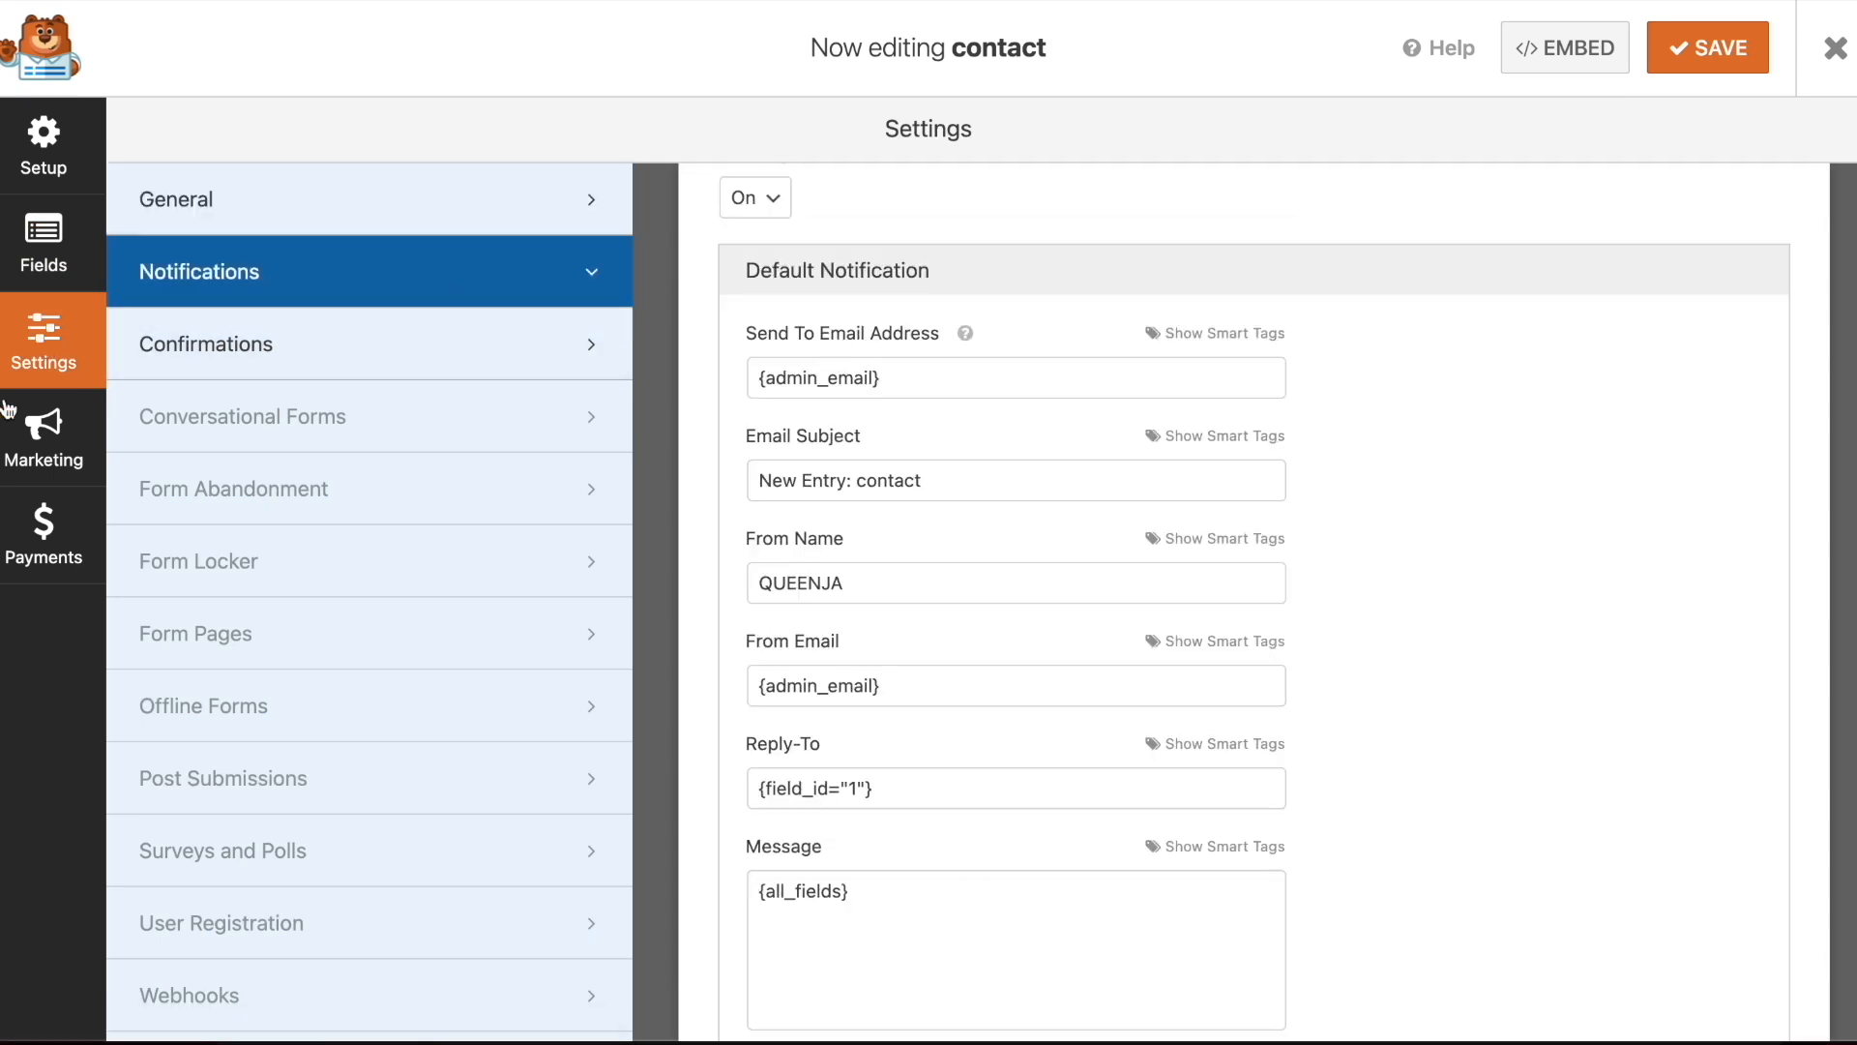
click(44, 146)
click(96, 230)
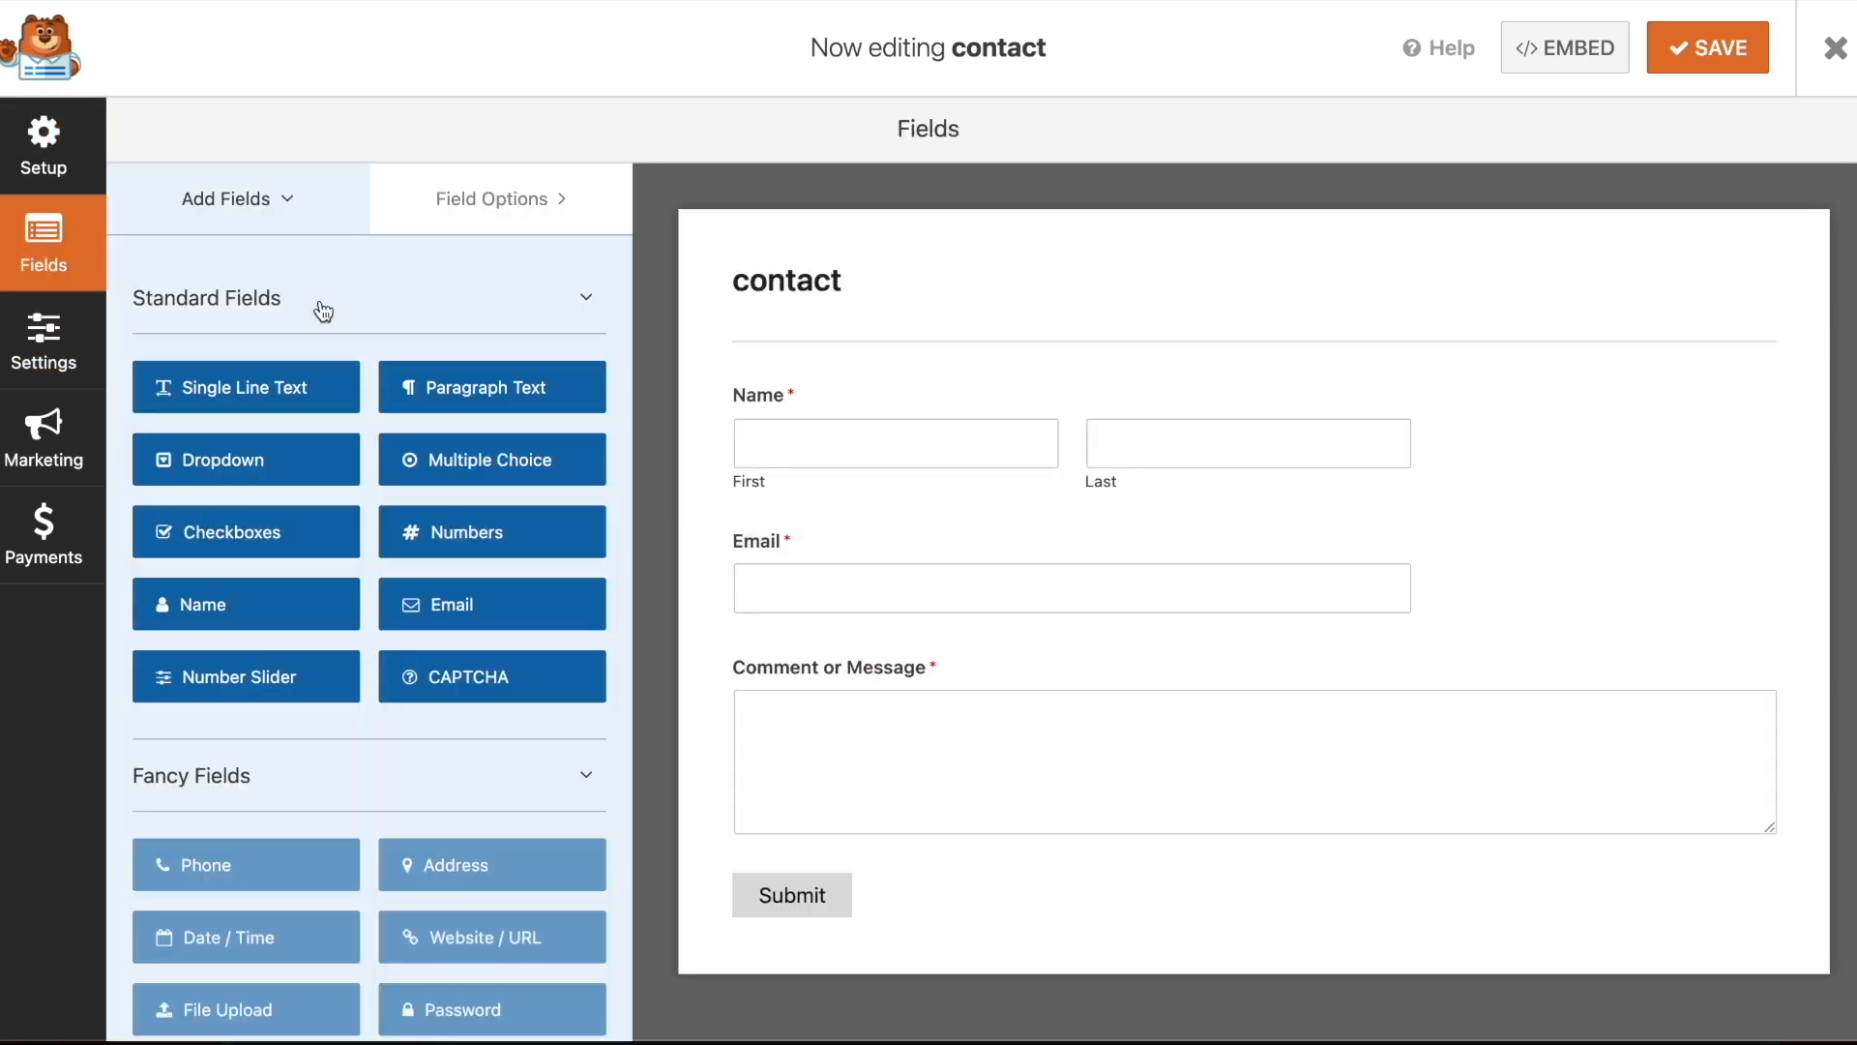
click(43, 338)
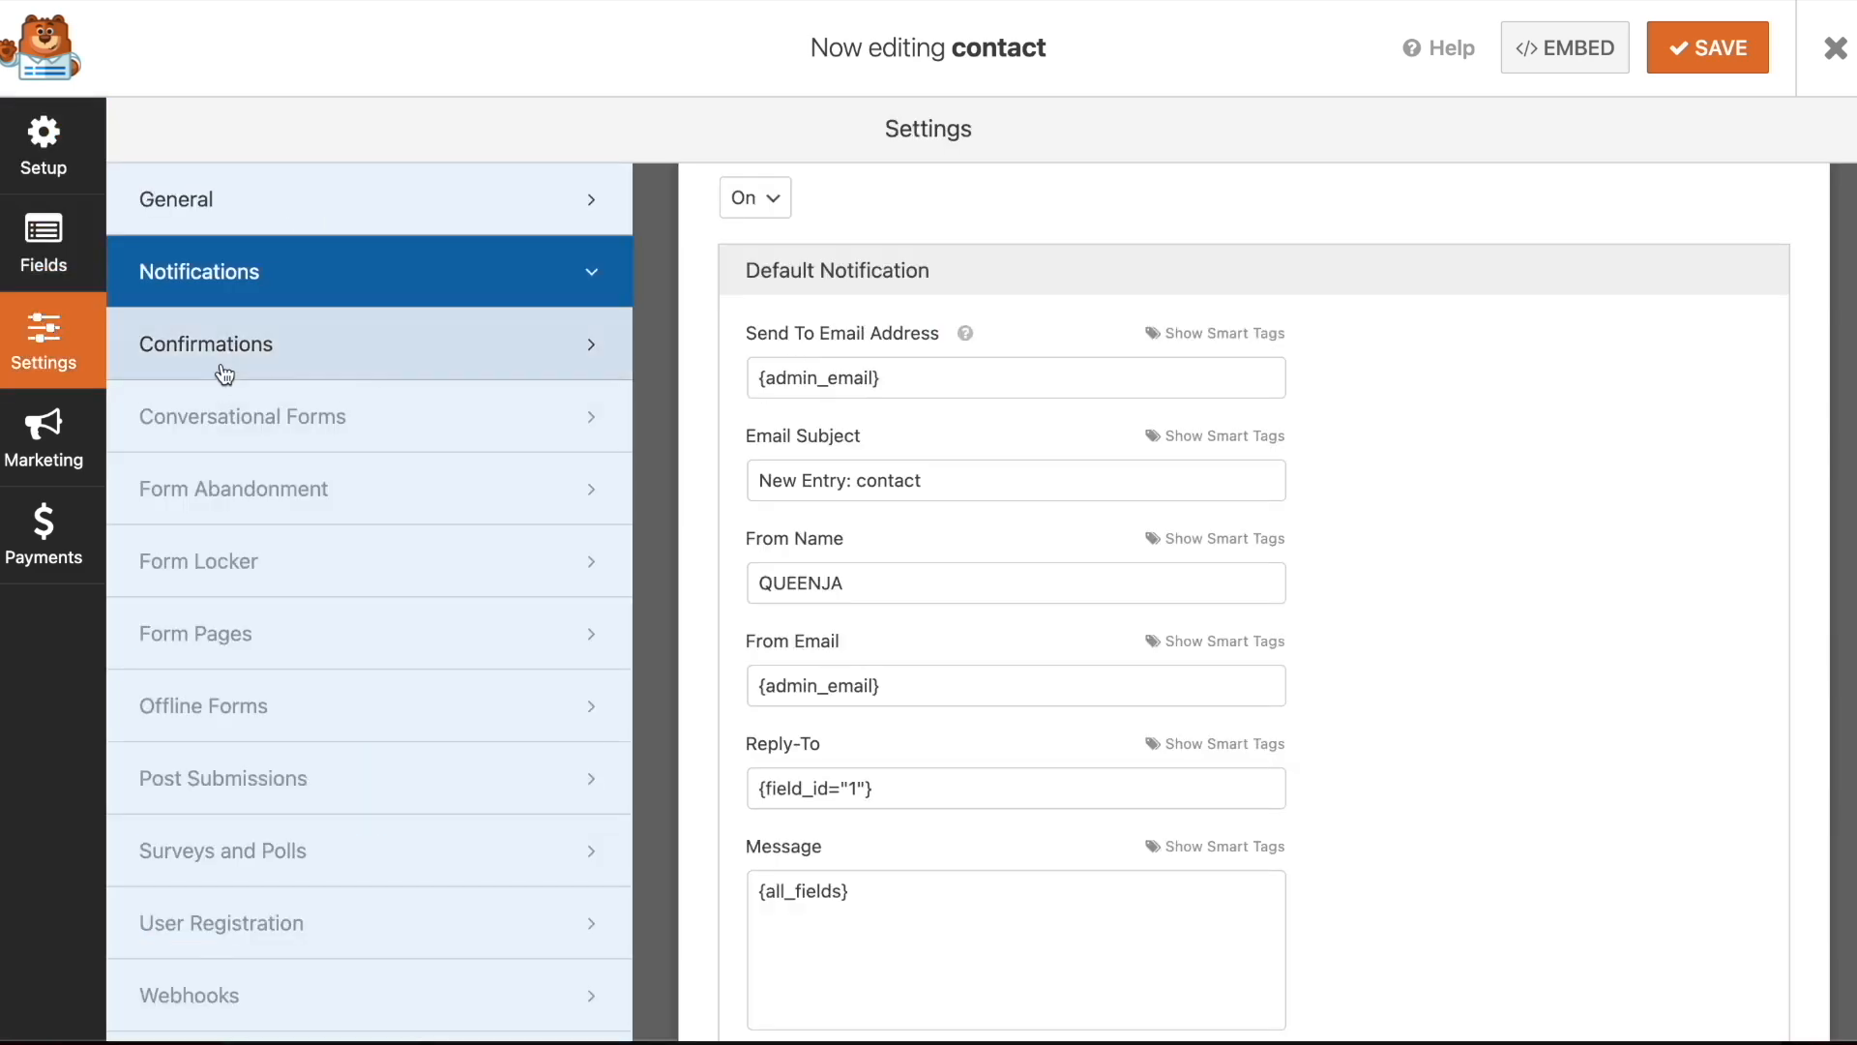
click(253, 194)
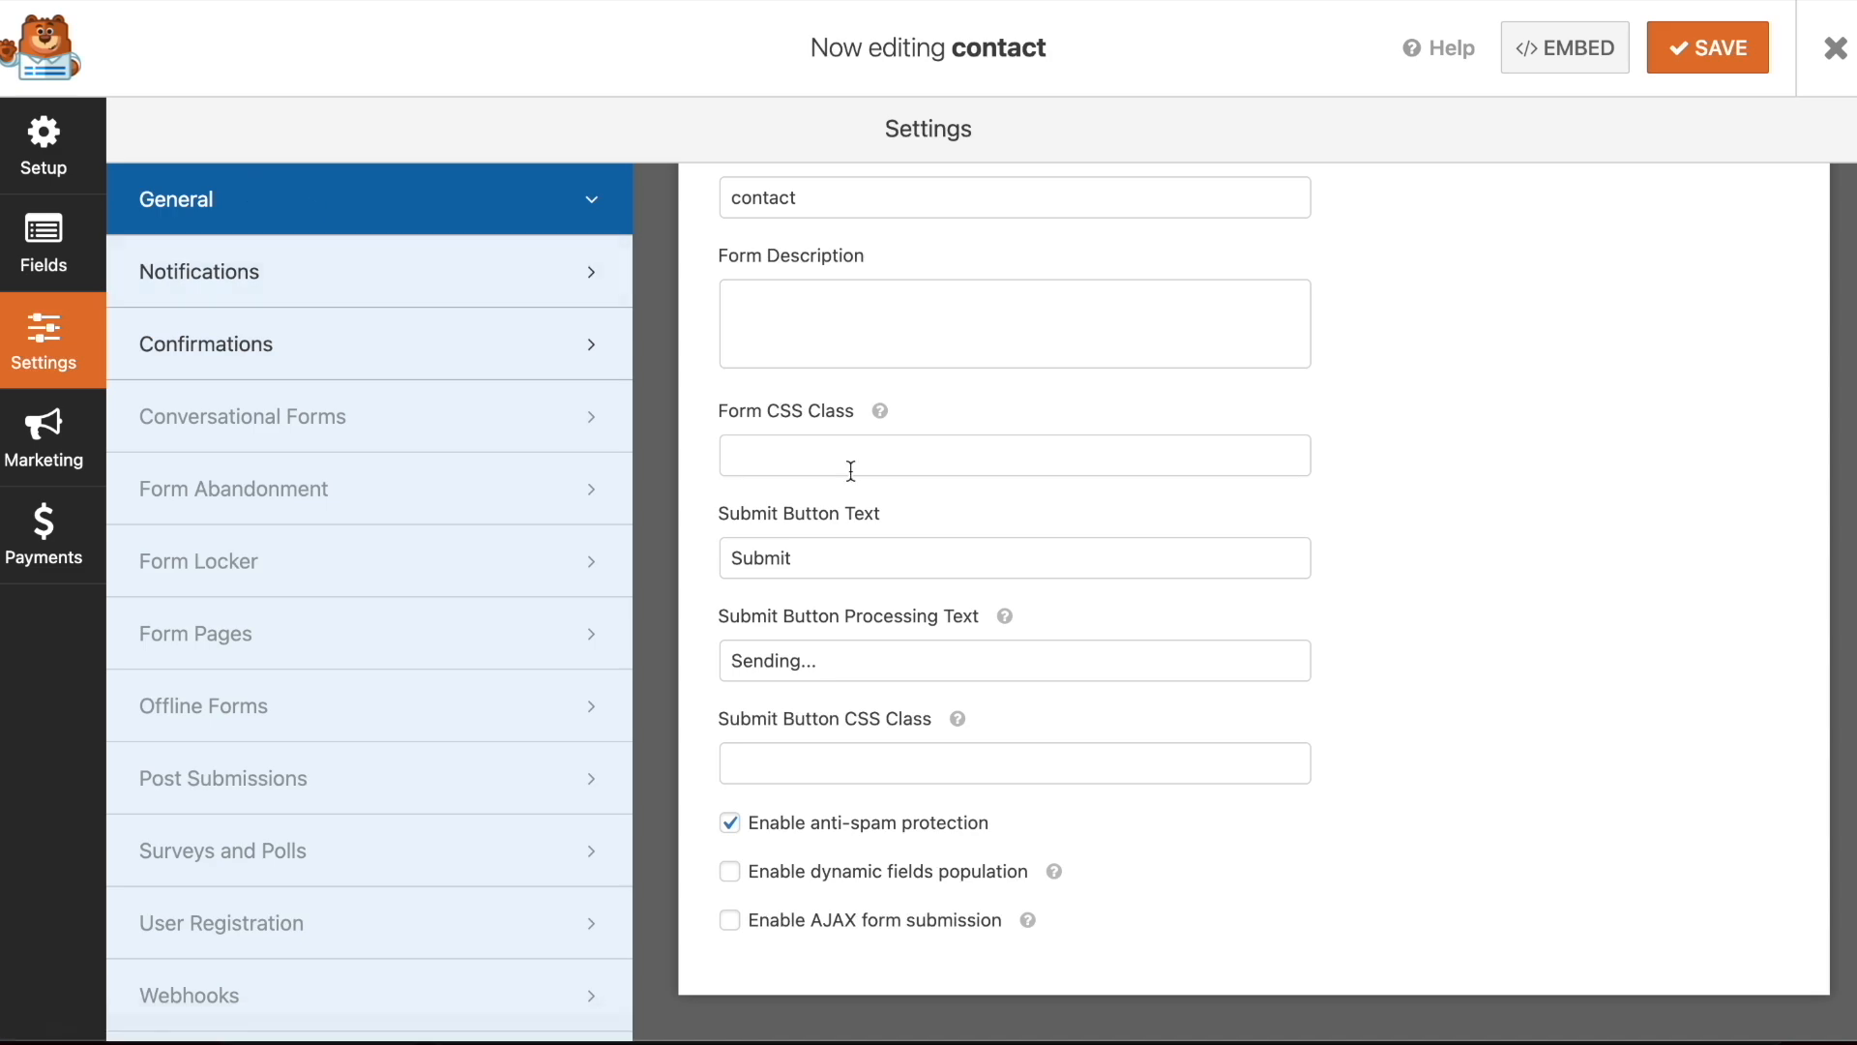
scroll(849, 468, up, 2)
click(29, 159)
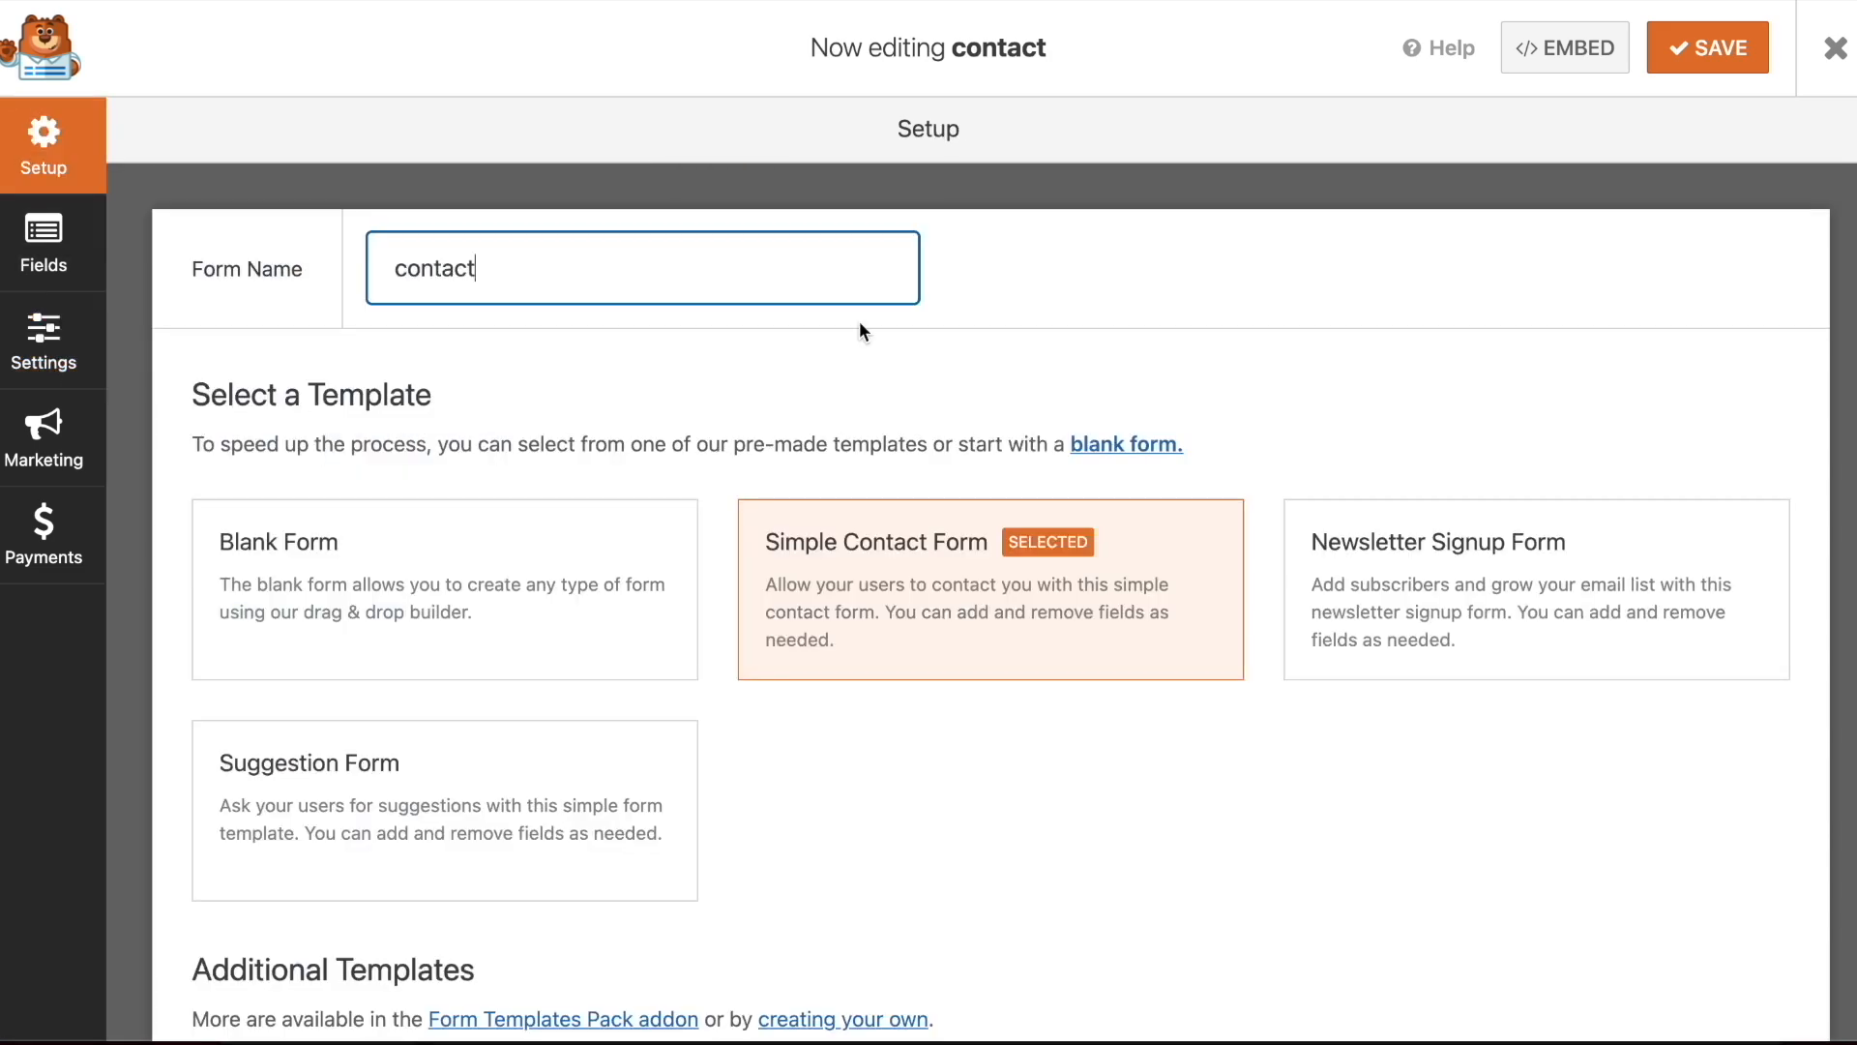
scroll(583, 353, down, 5)
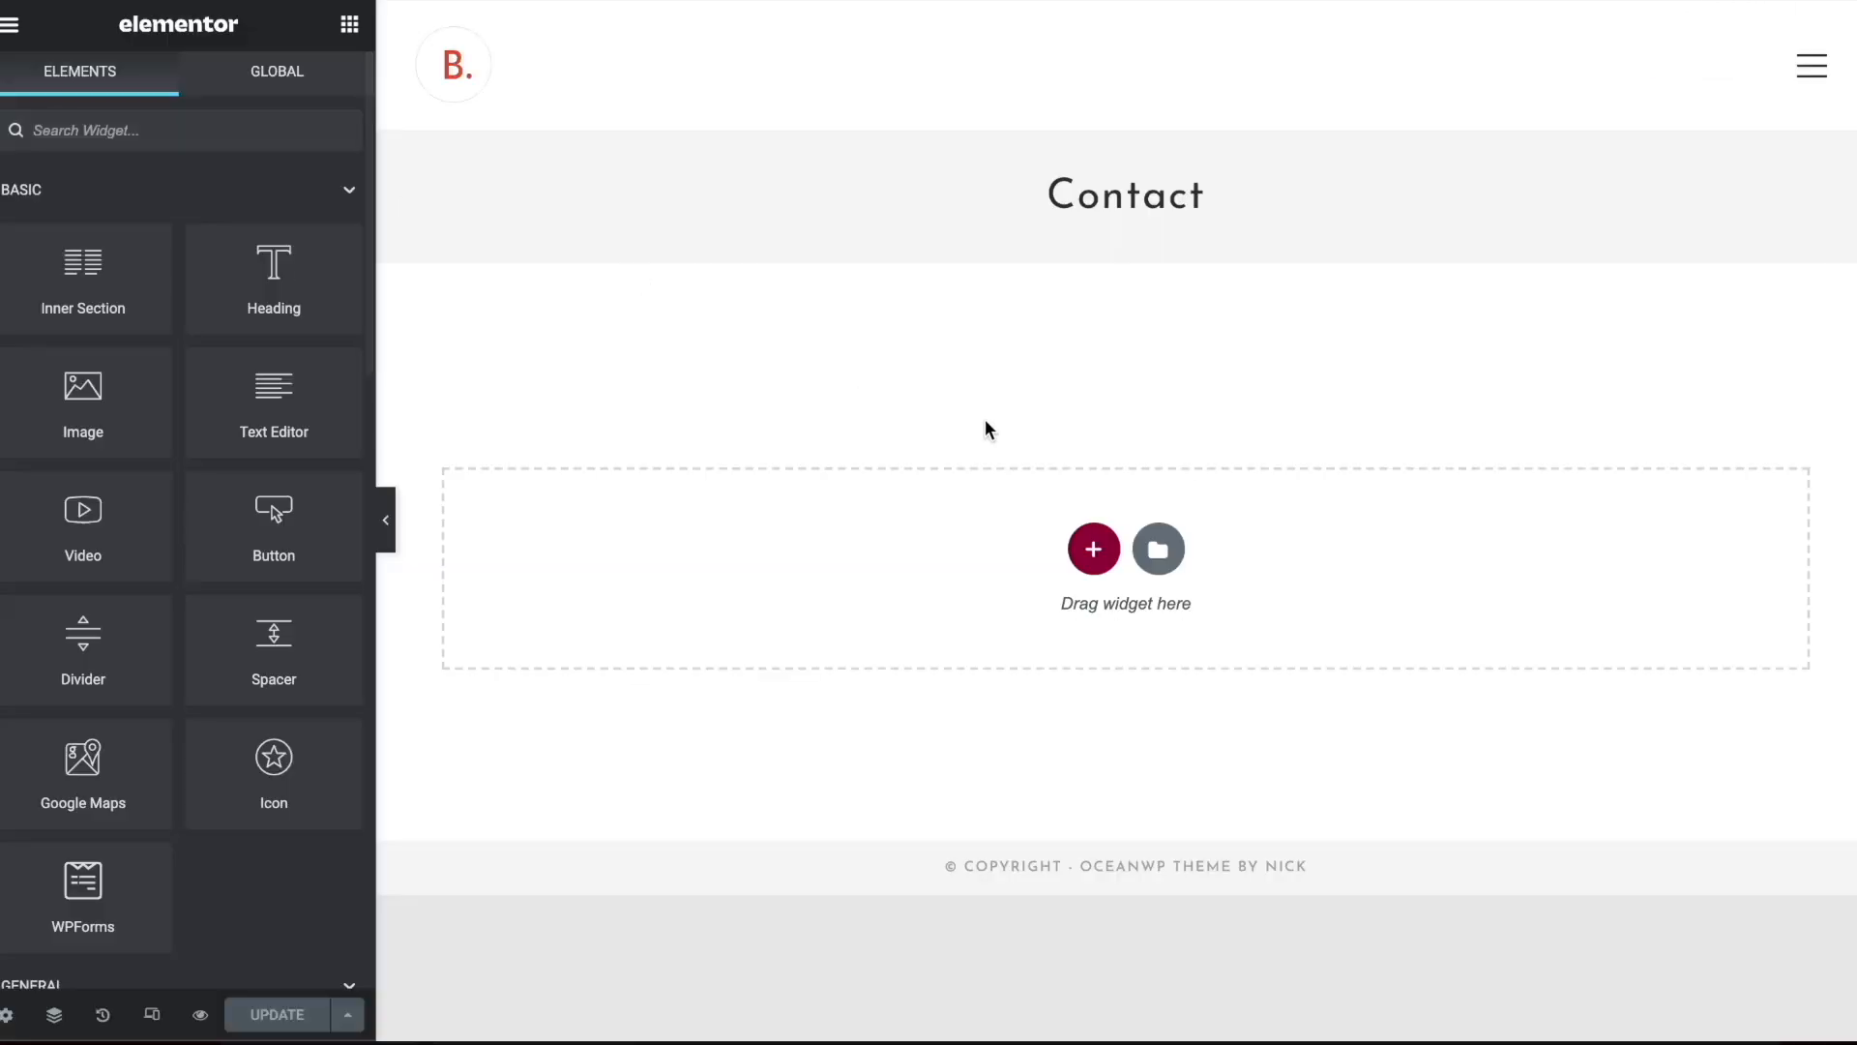
Add a single-column section to the Contact page in Elementor and place a WPForms widget in it
click(1093, 549)
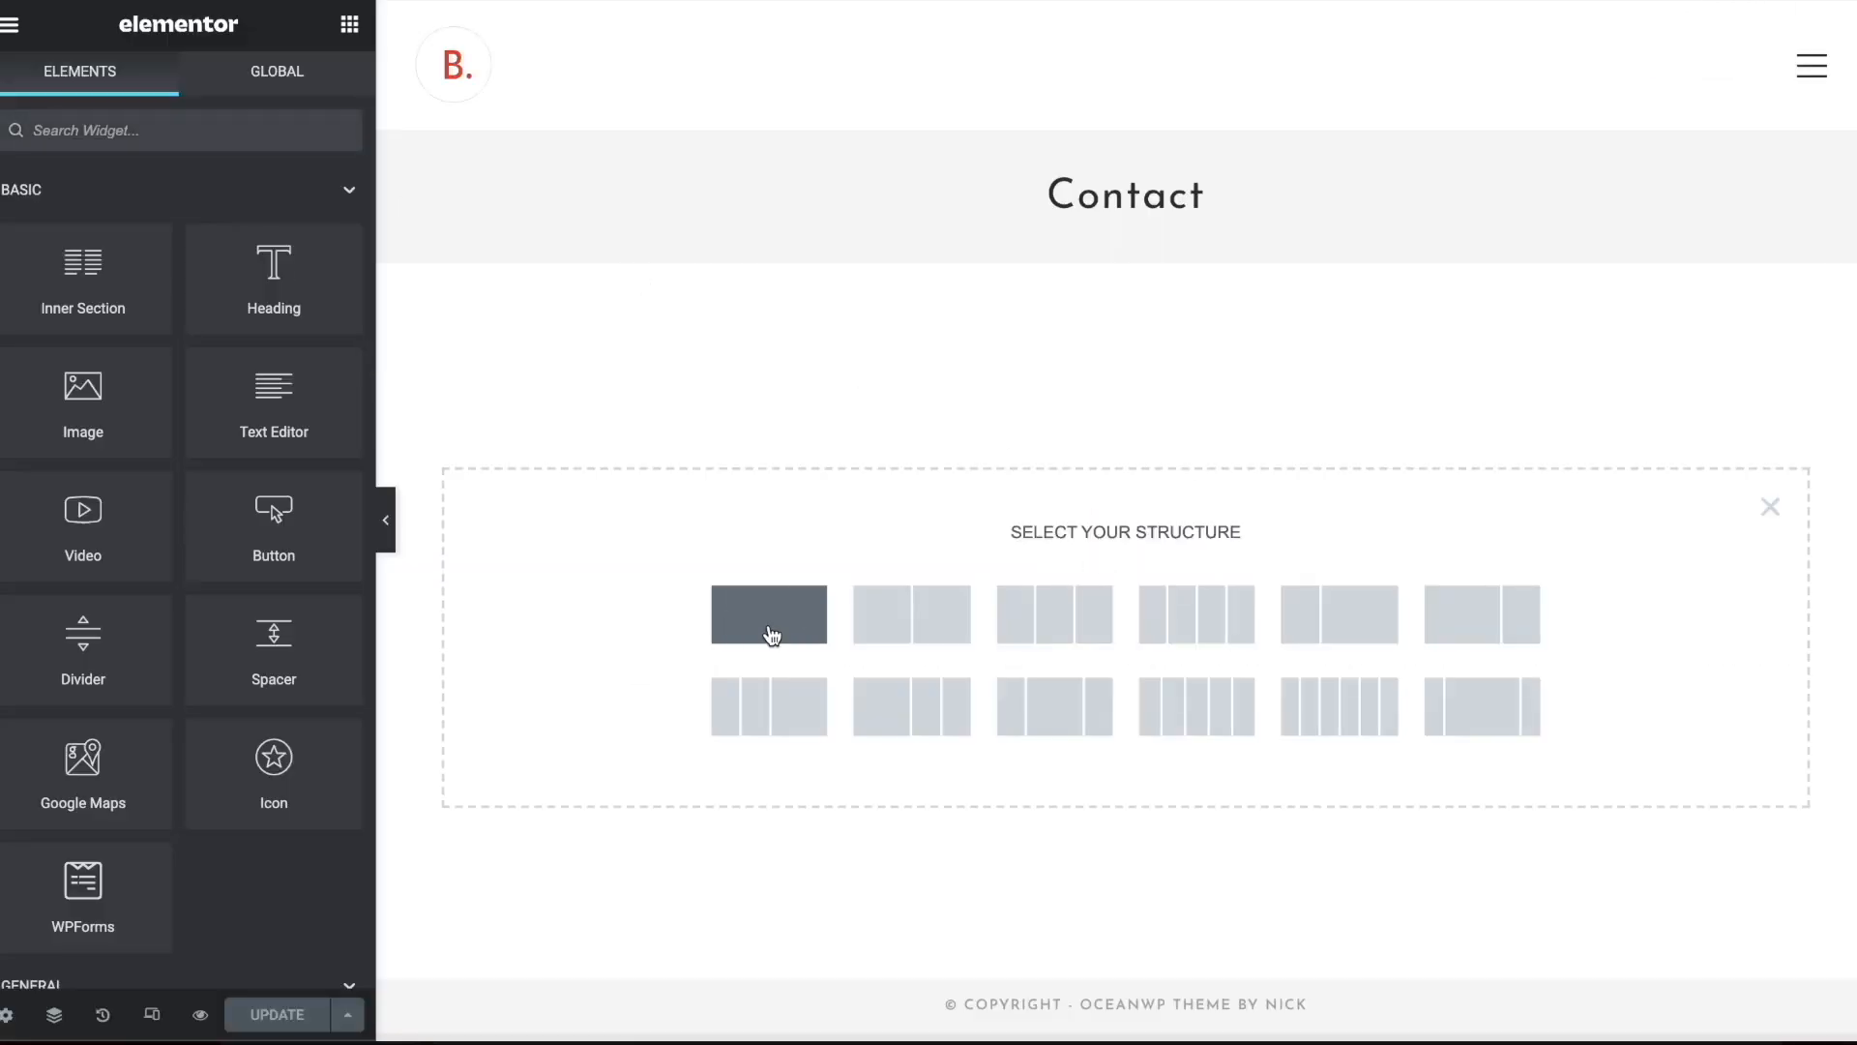
click(771, 634)
click(349, 24)
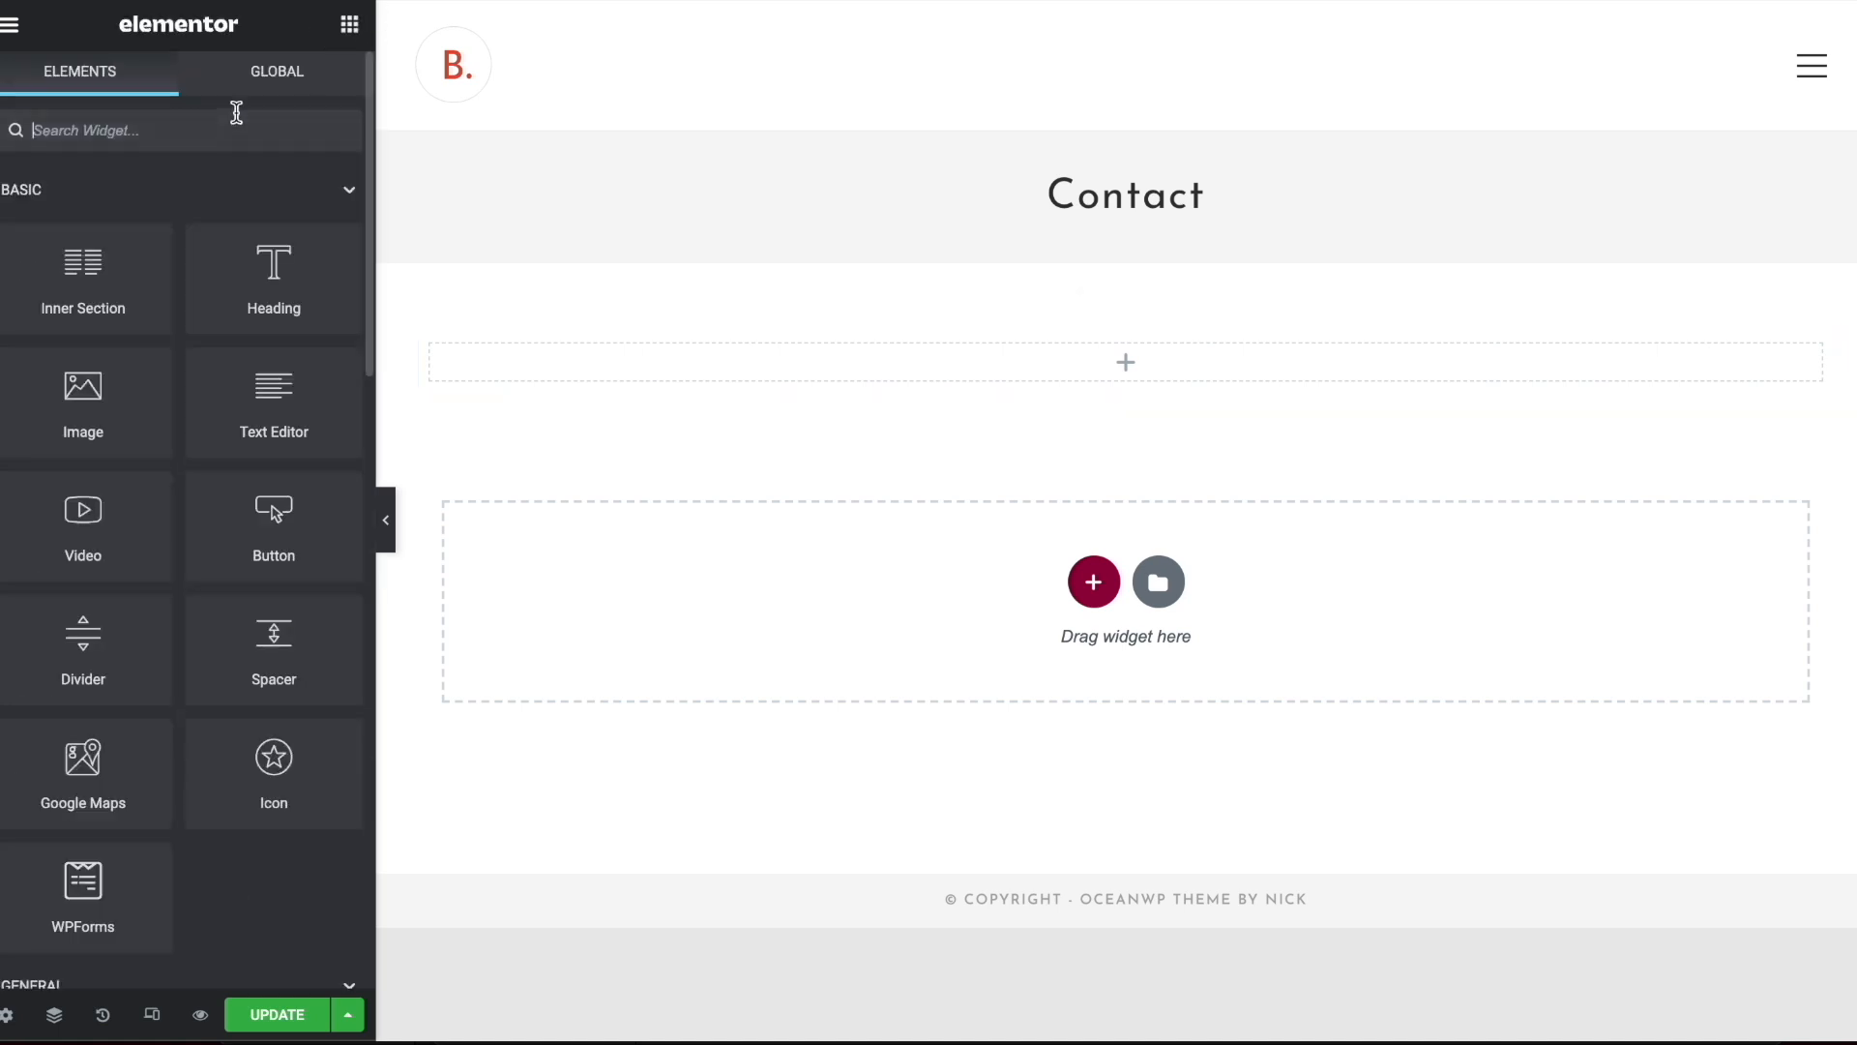
text(form)
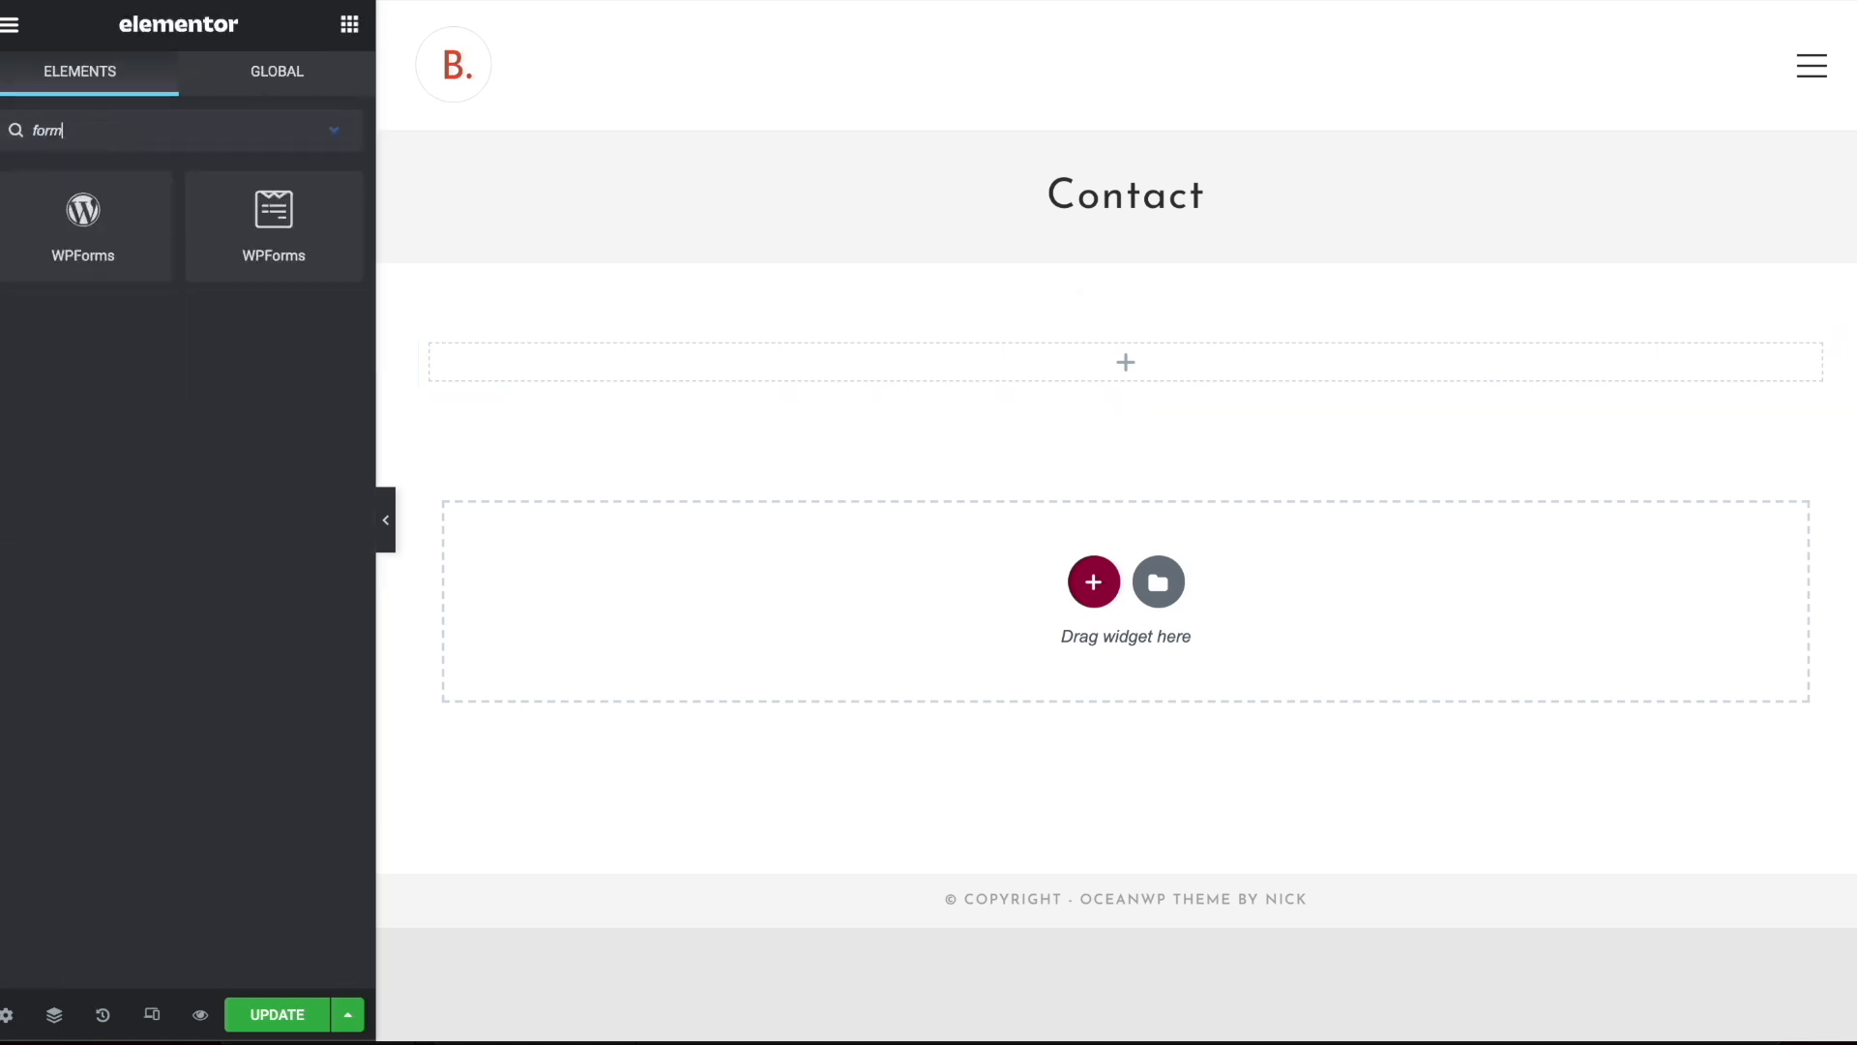
drag(83, 209, 1037, 360)
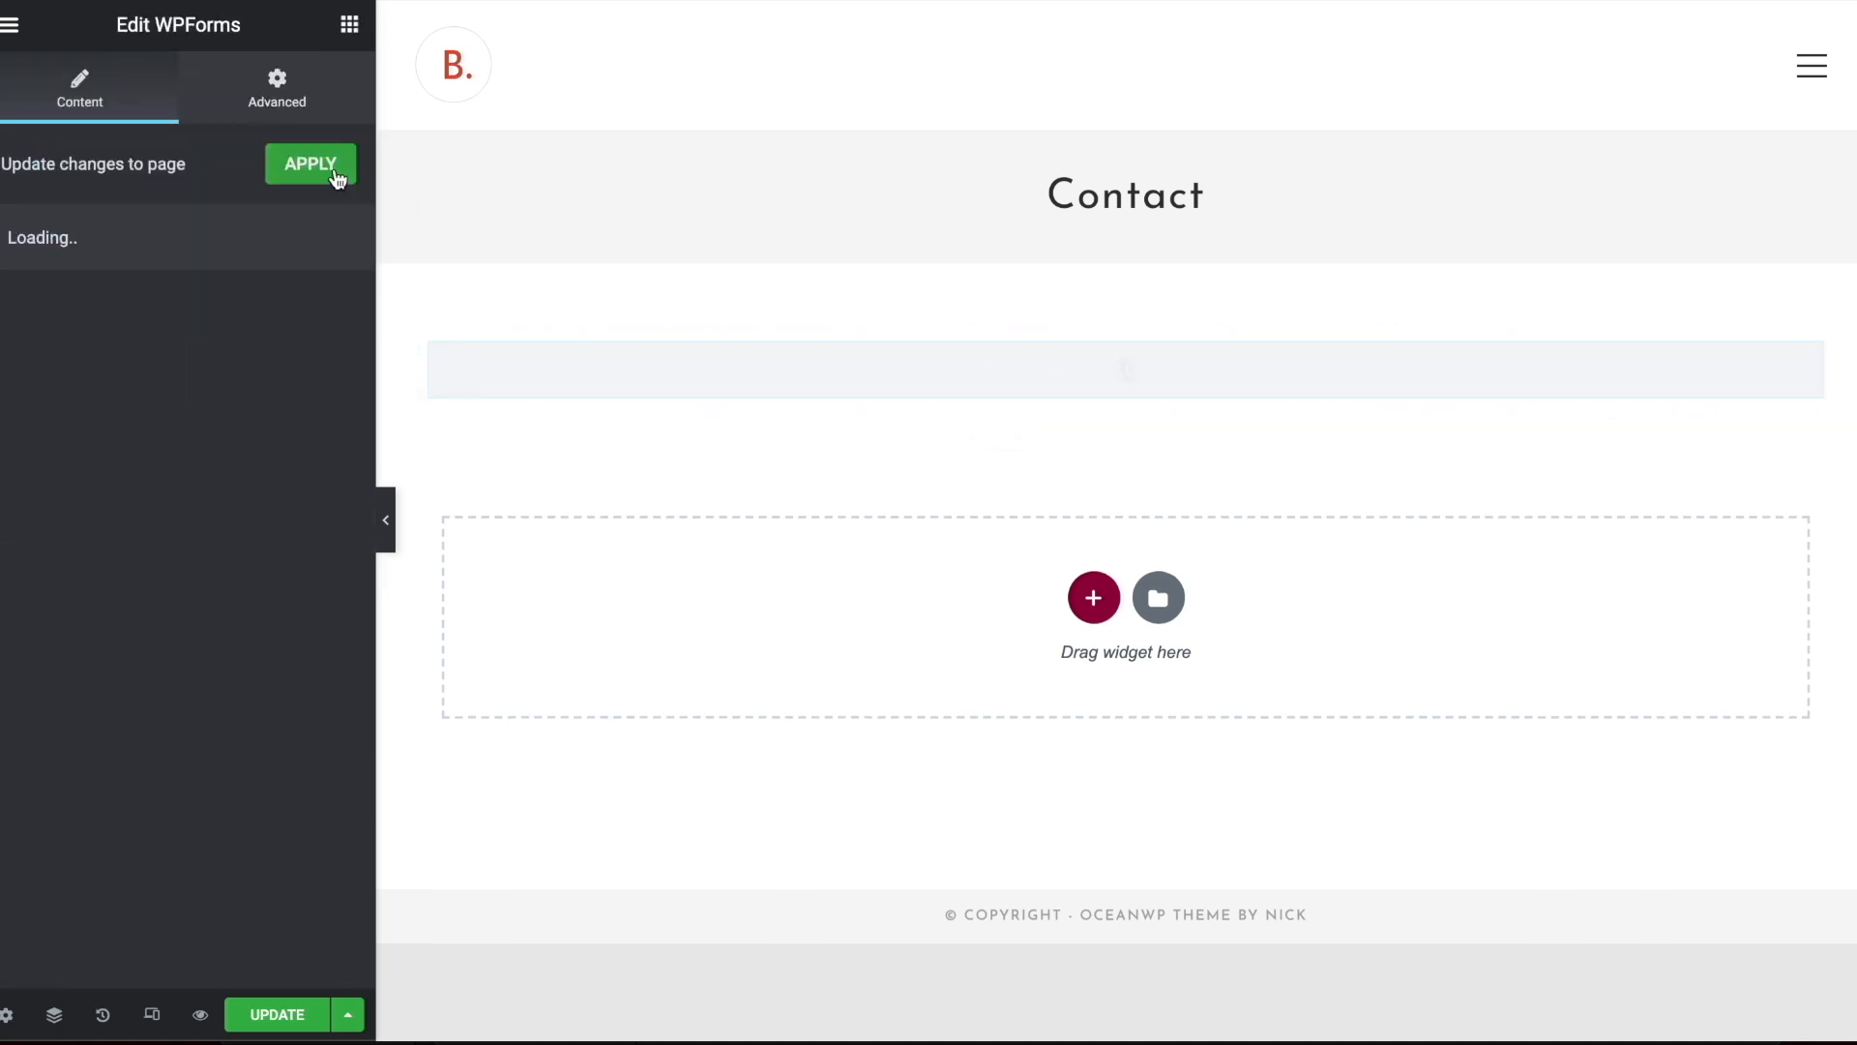
Set the WPForms widget to show the "contact" form and check it on the page
click(74, 366)
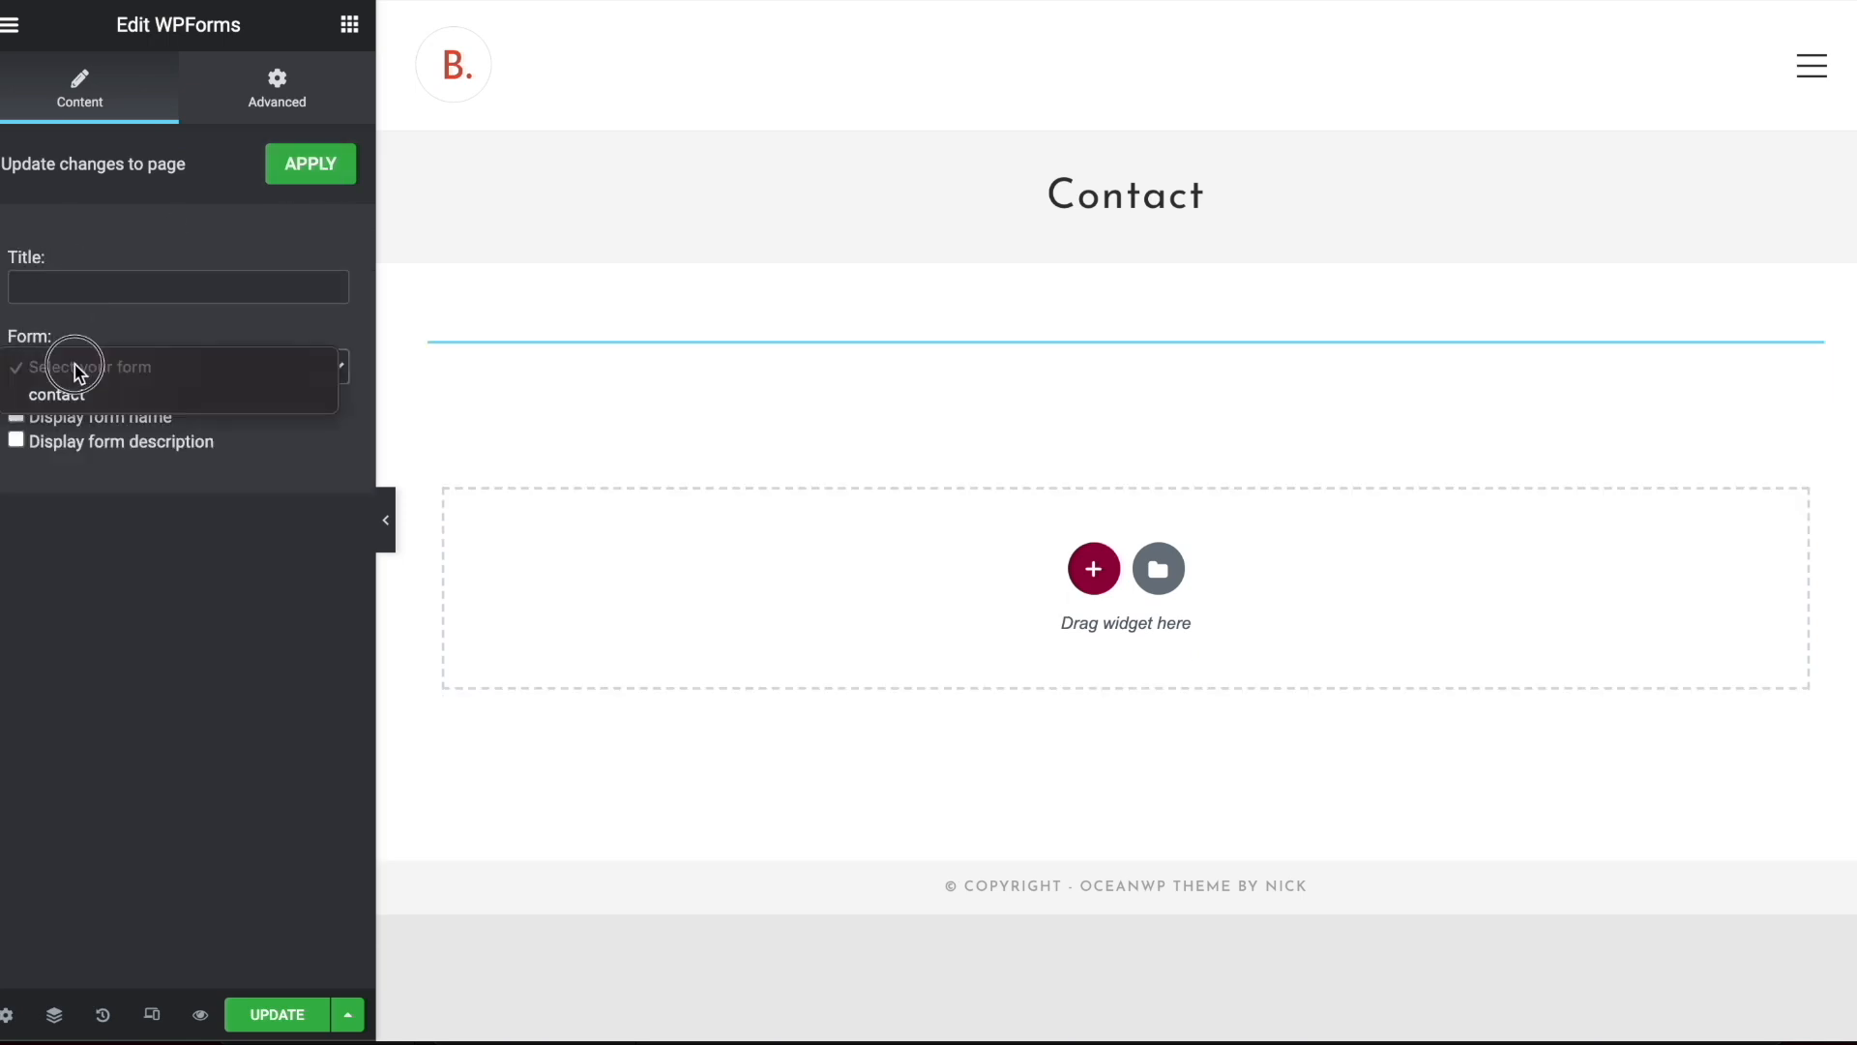
click(77, 396)
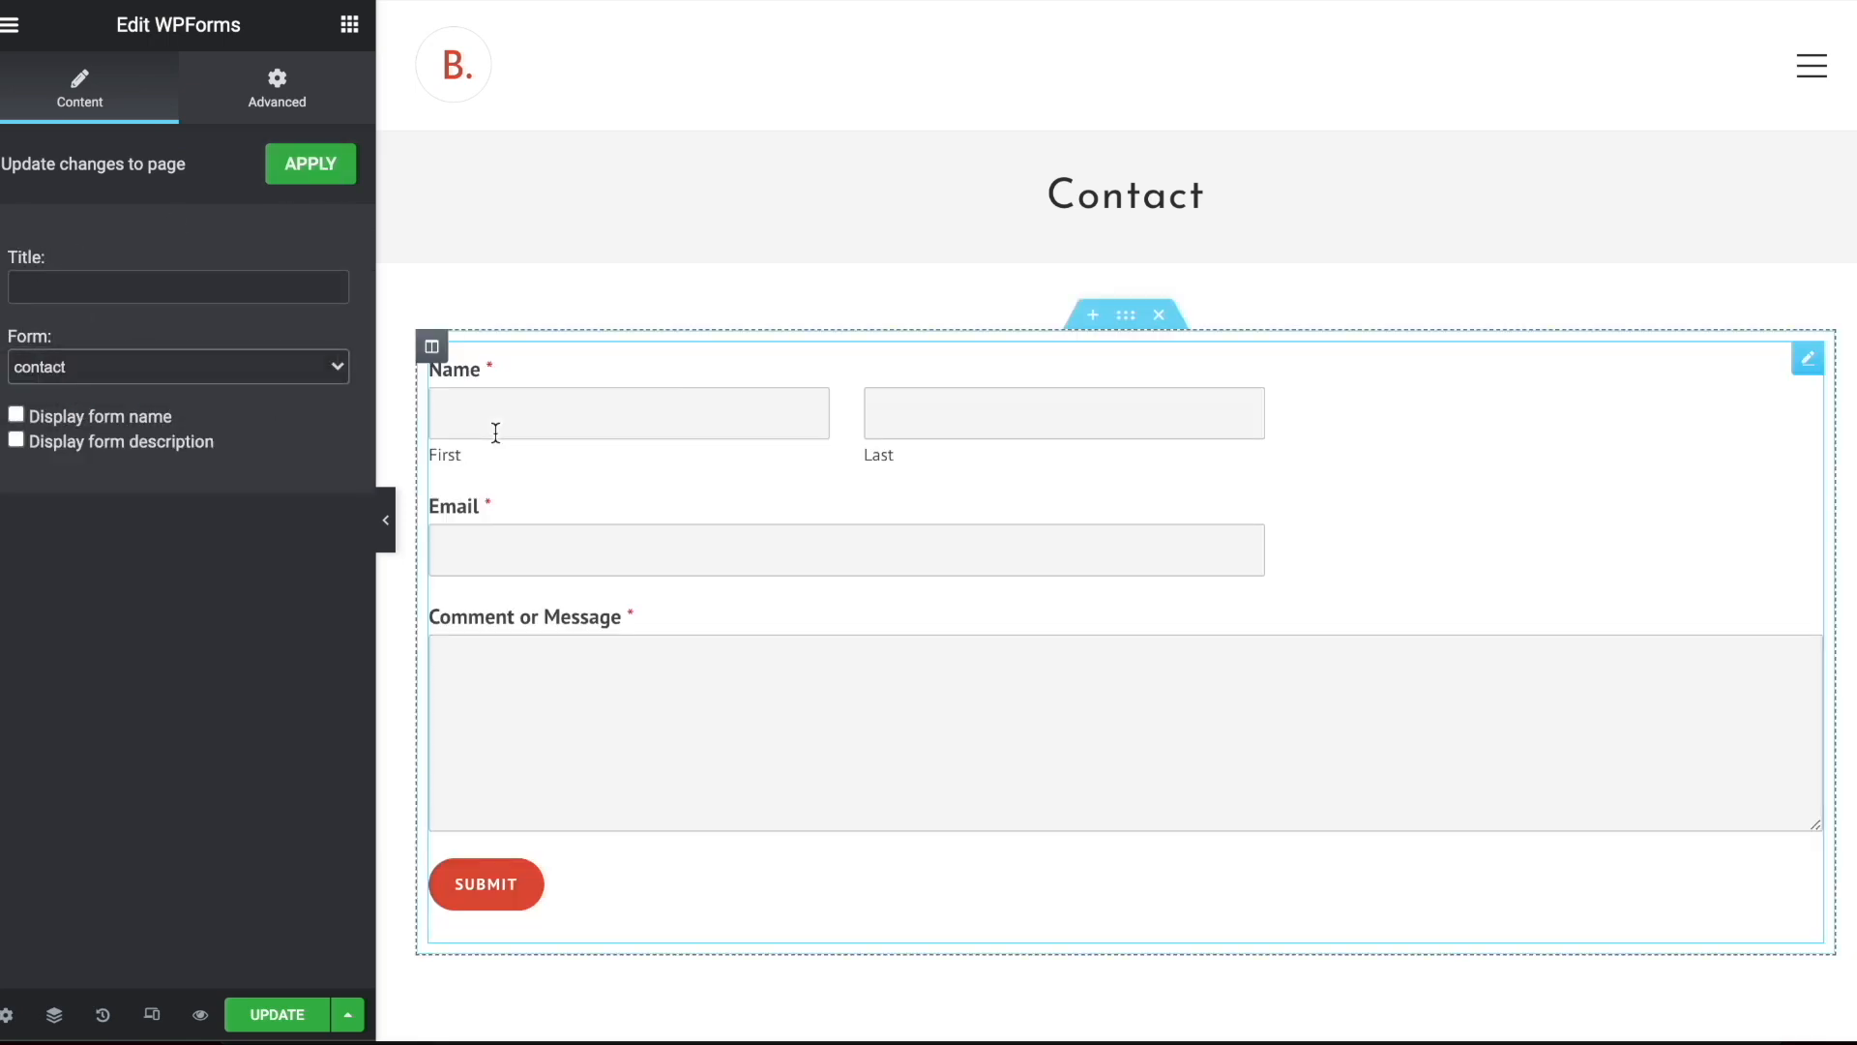
scroll(903, 285, down, 5)
scroll(903, 284, up, 5)
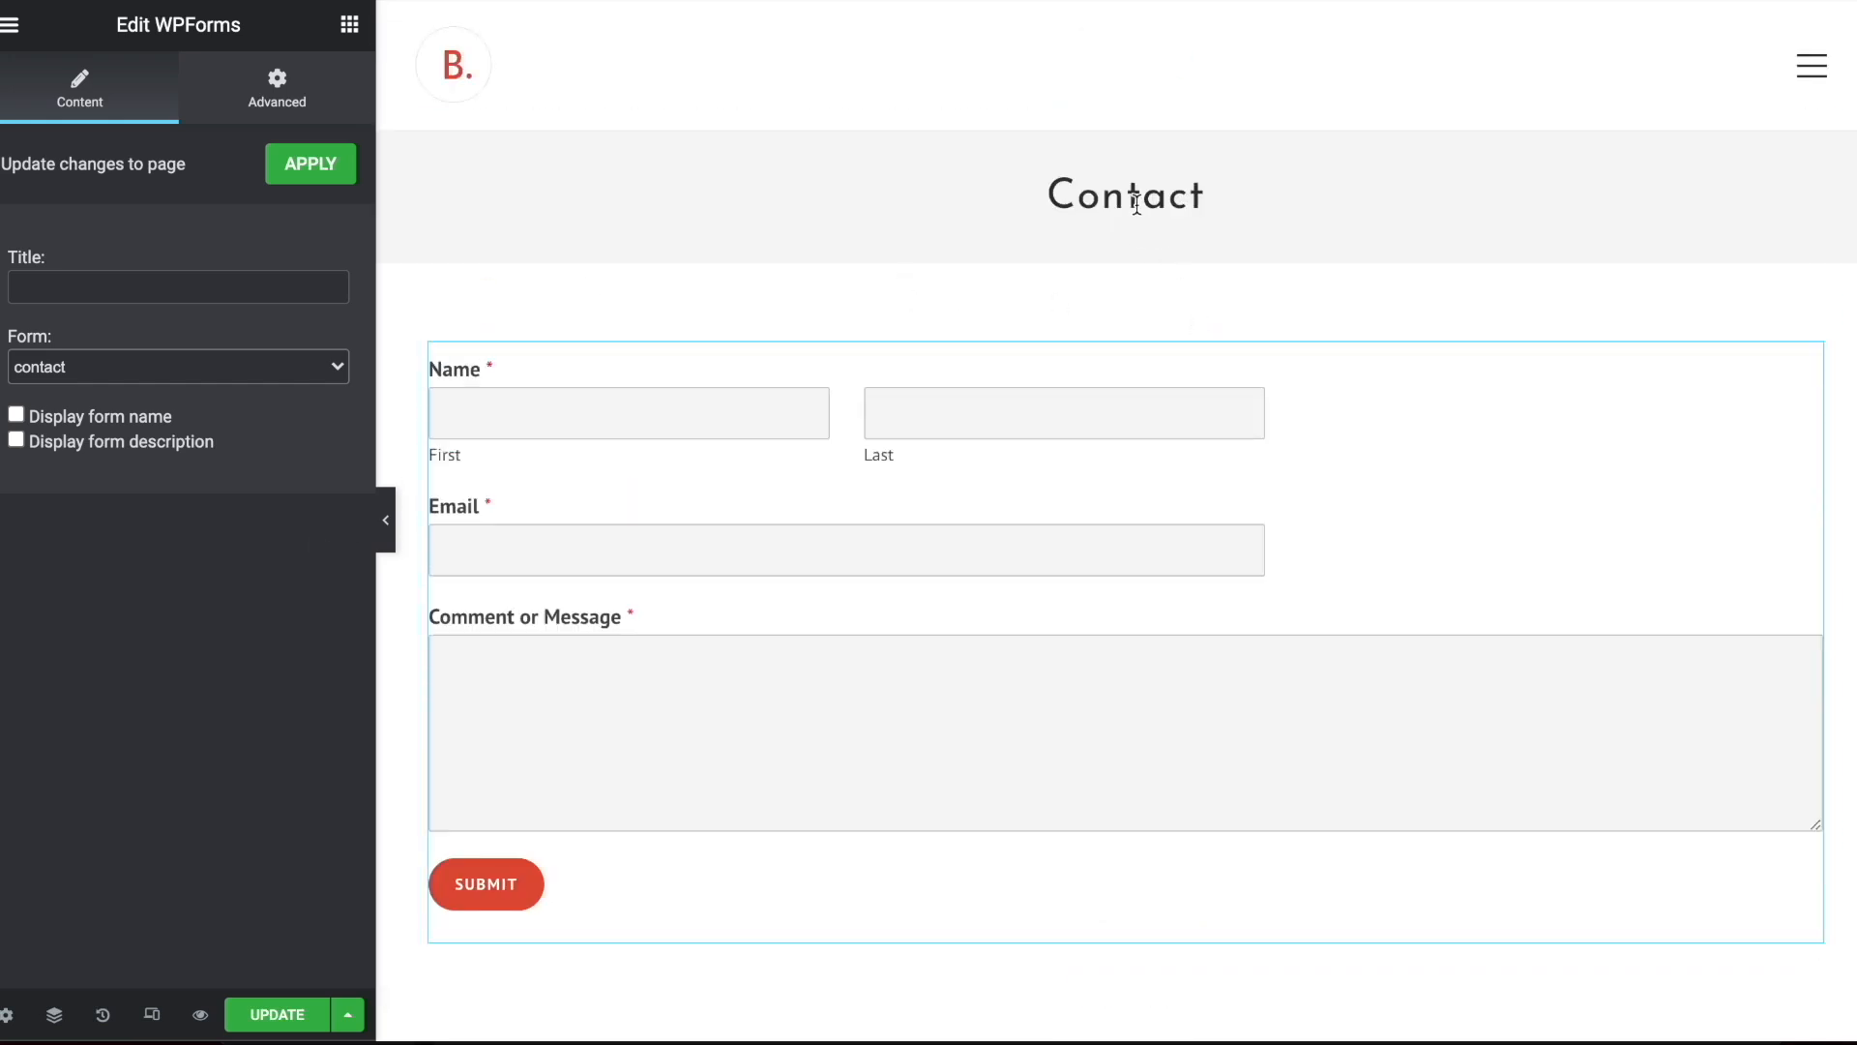
Try to replace the Contact page's title in its page settings, and view the page's advanced settings
click(7, 1014)
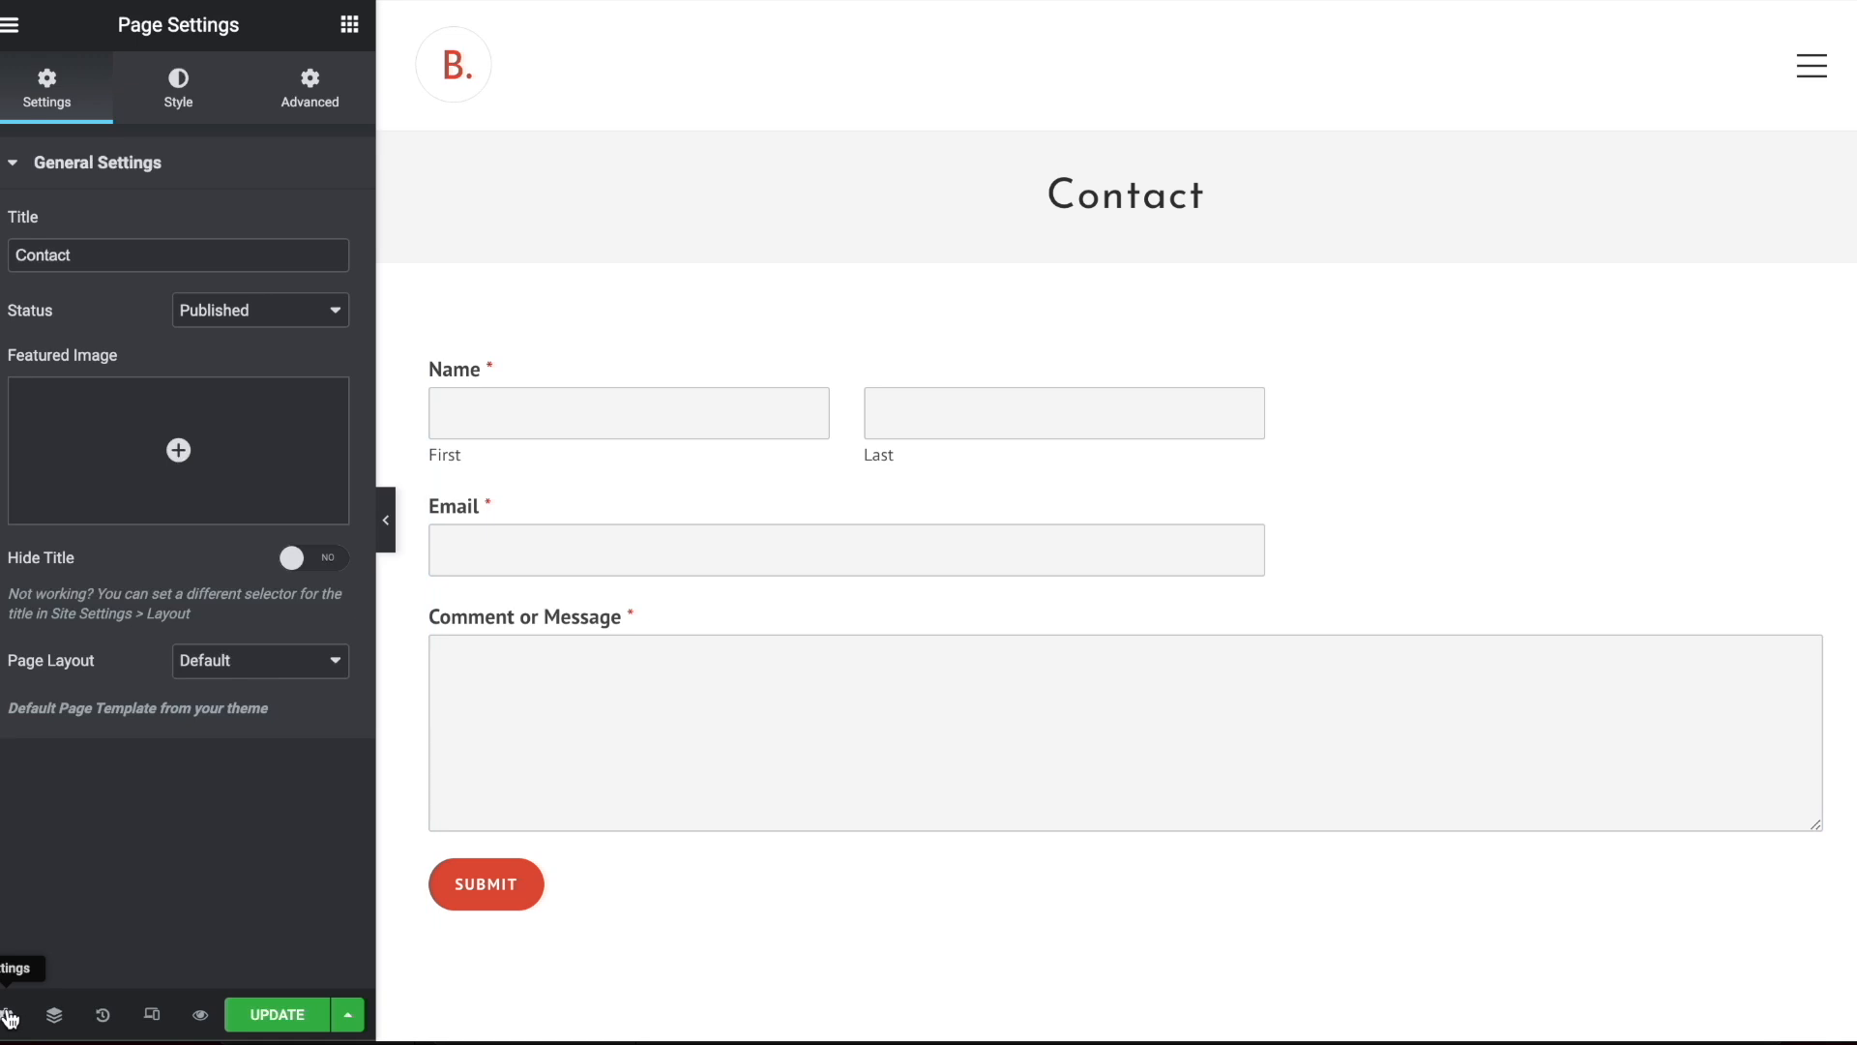
click(98, 255)
key(ctrl+a)
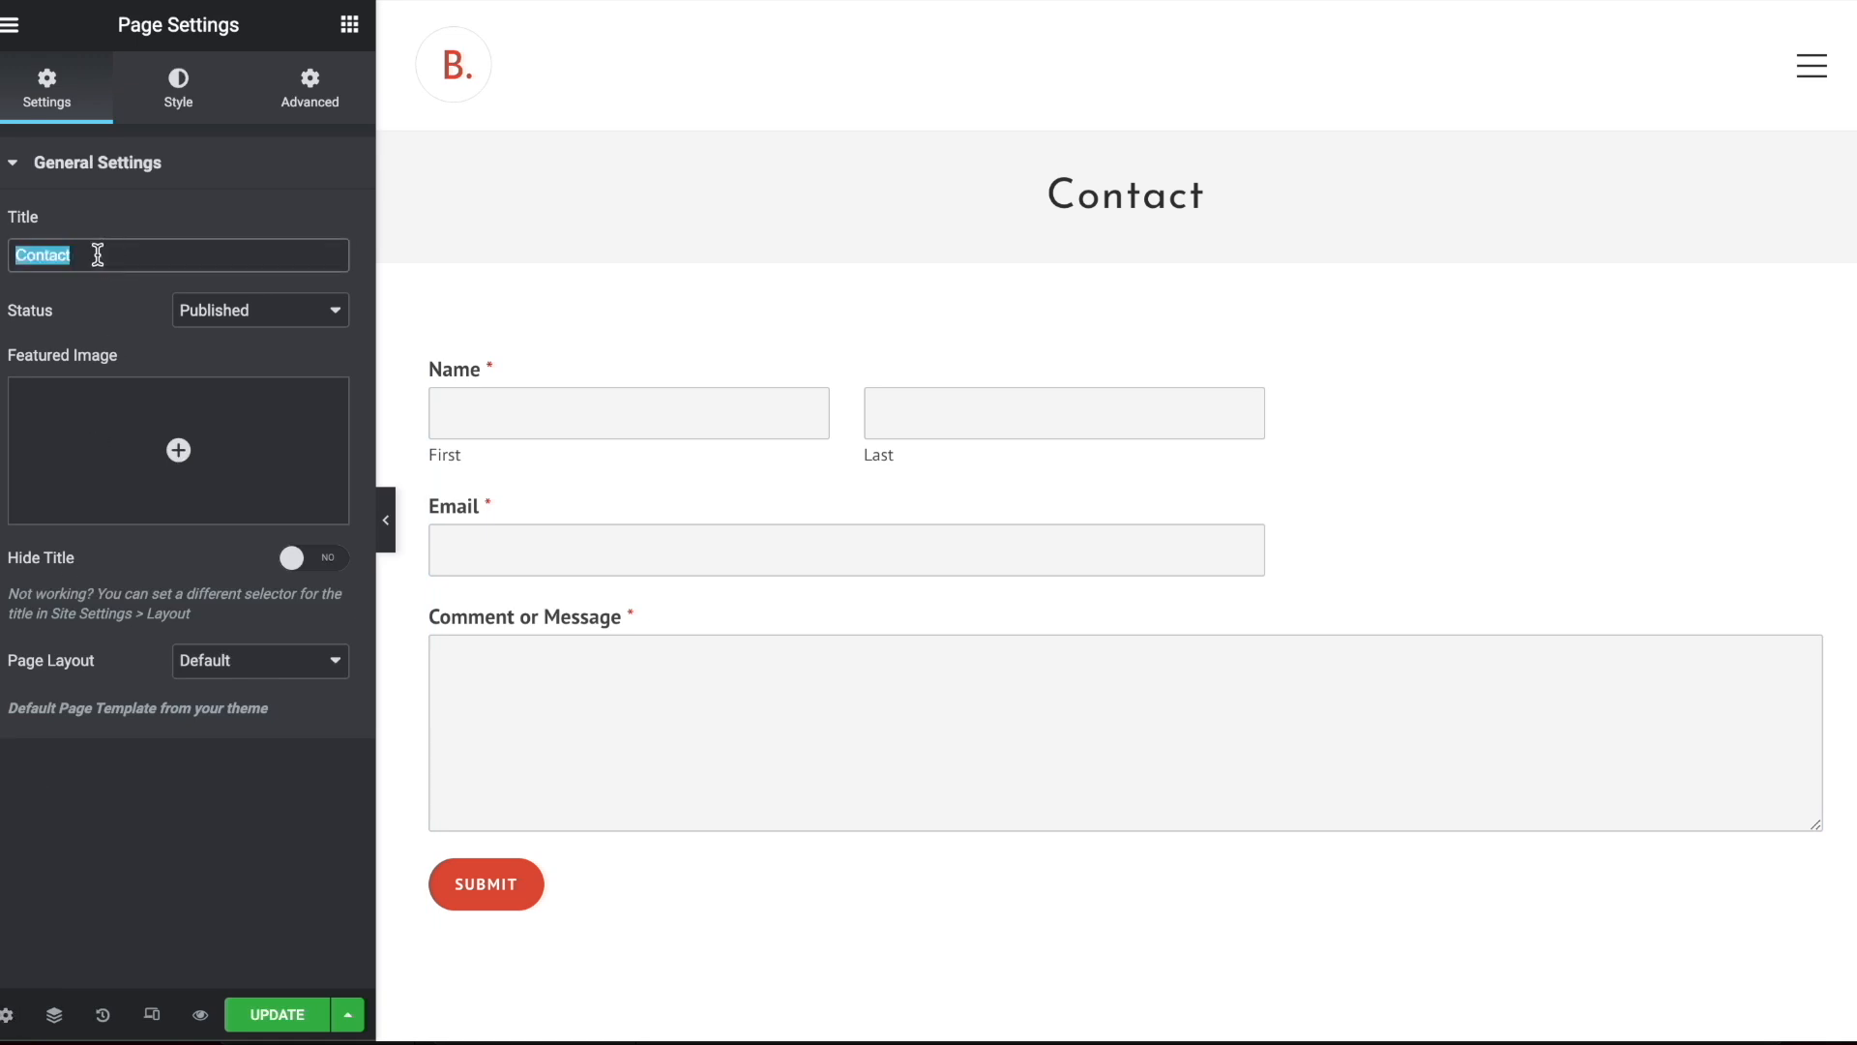
text(About Us)
click(306, 83)
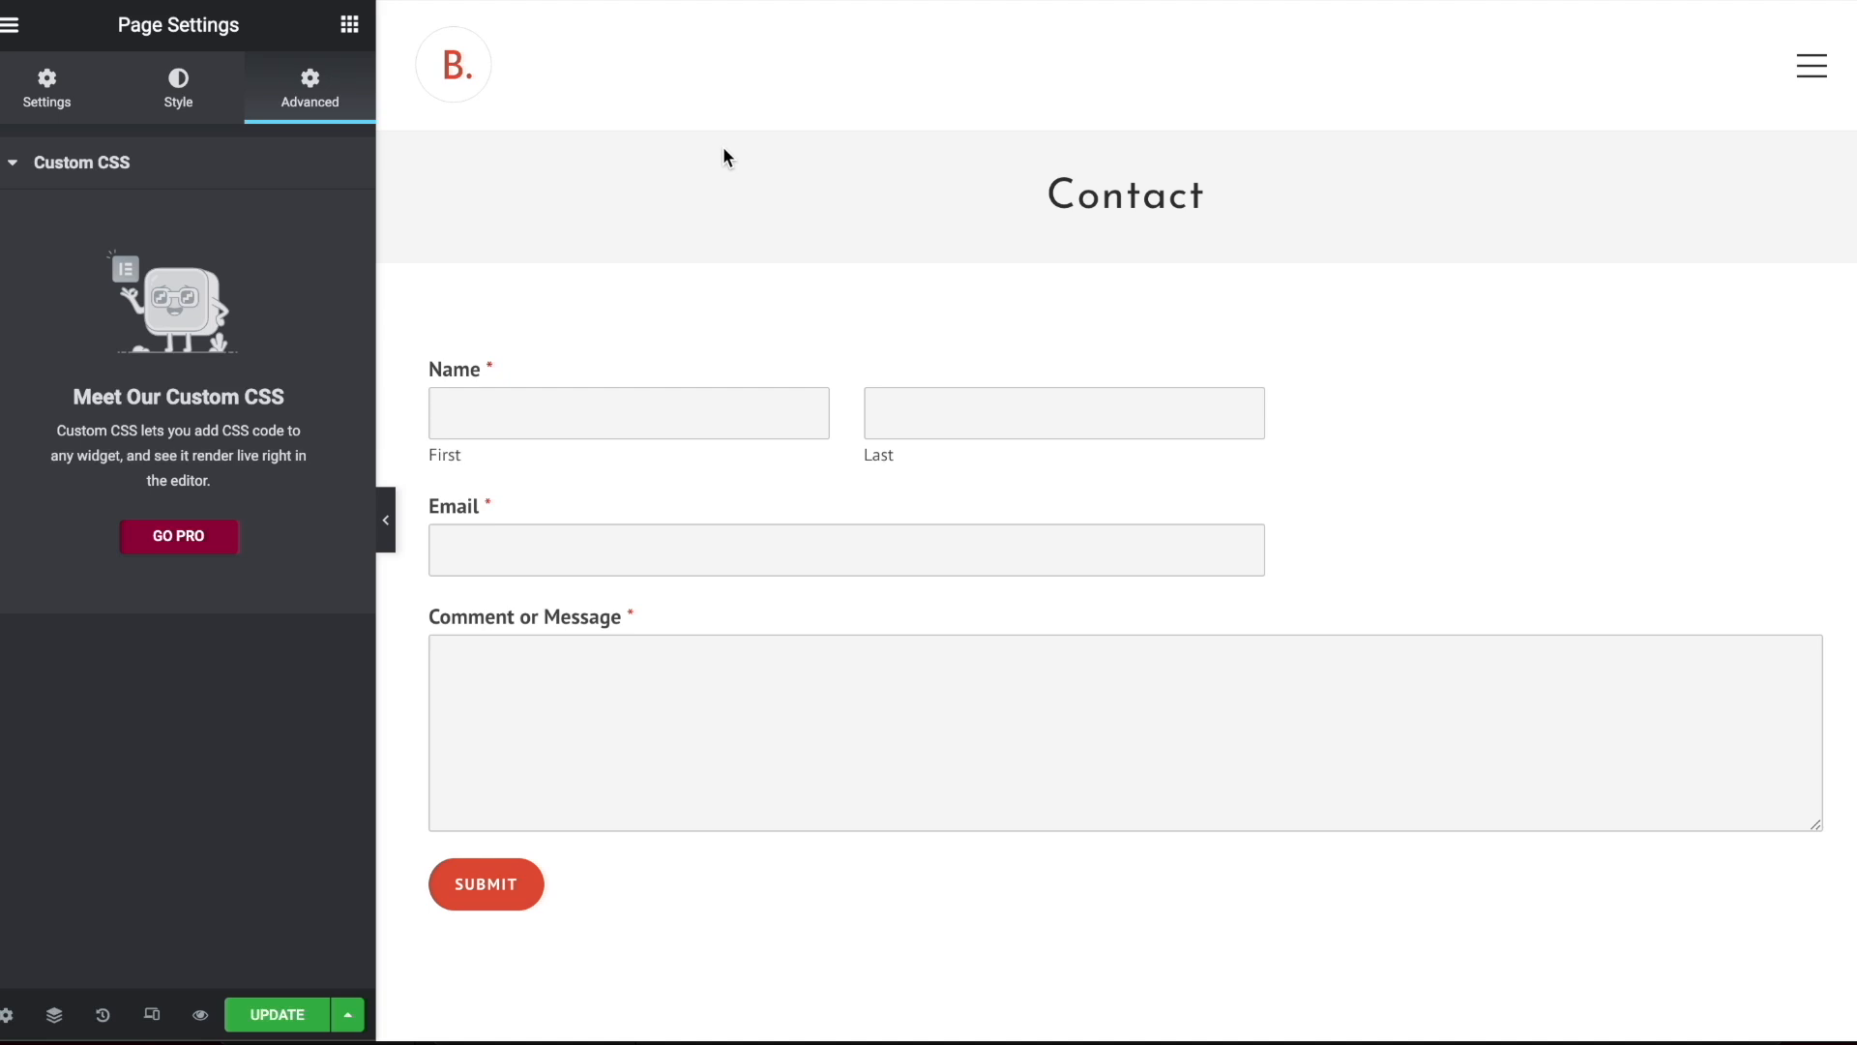
click(356, 27)
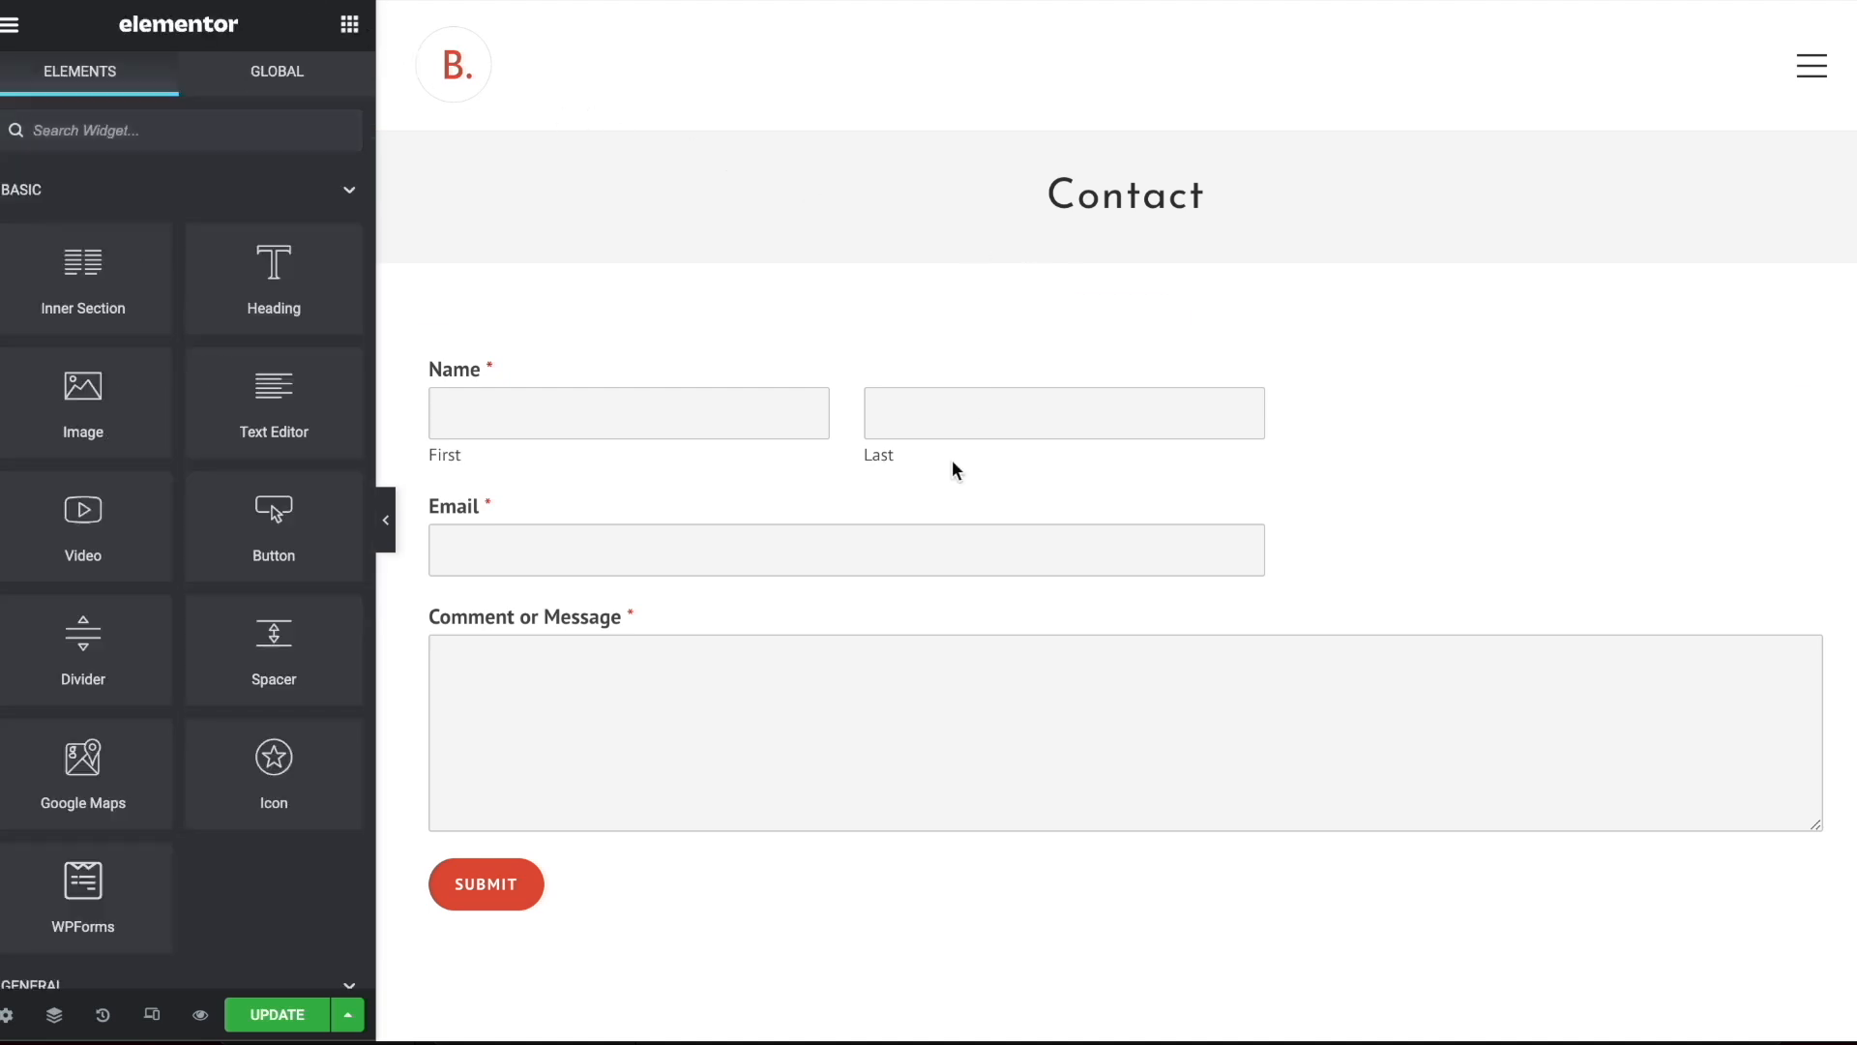
Add another single-column section and move it above the contact form
scroll(1019, 911, down, 3)
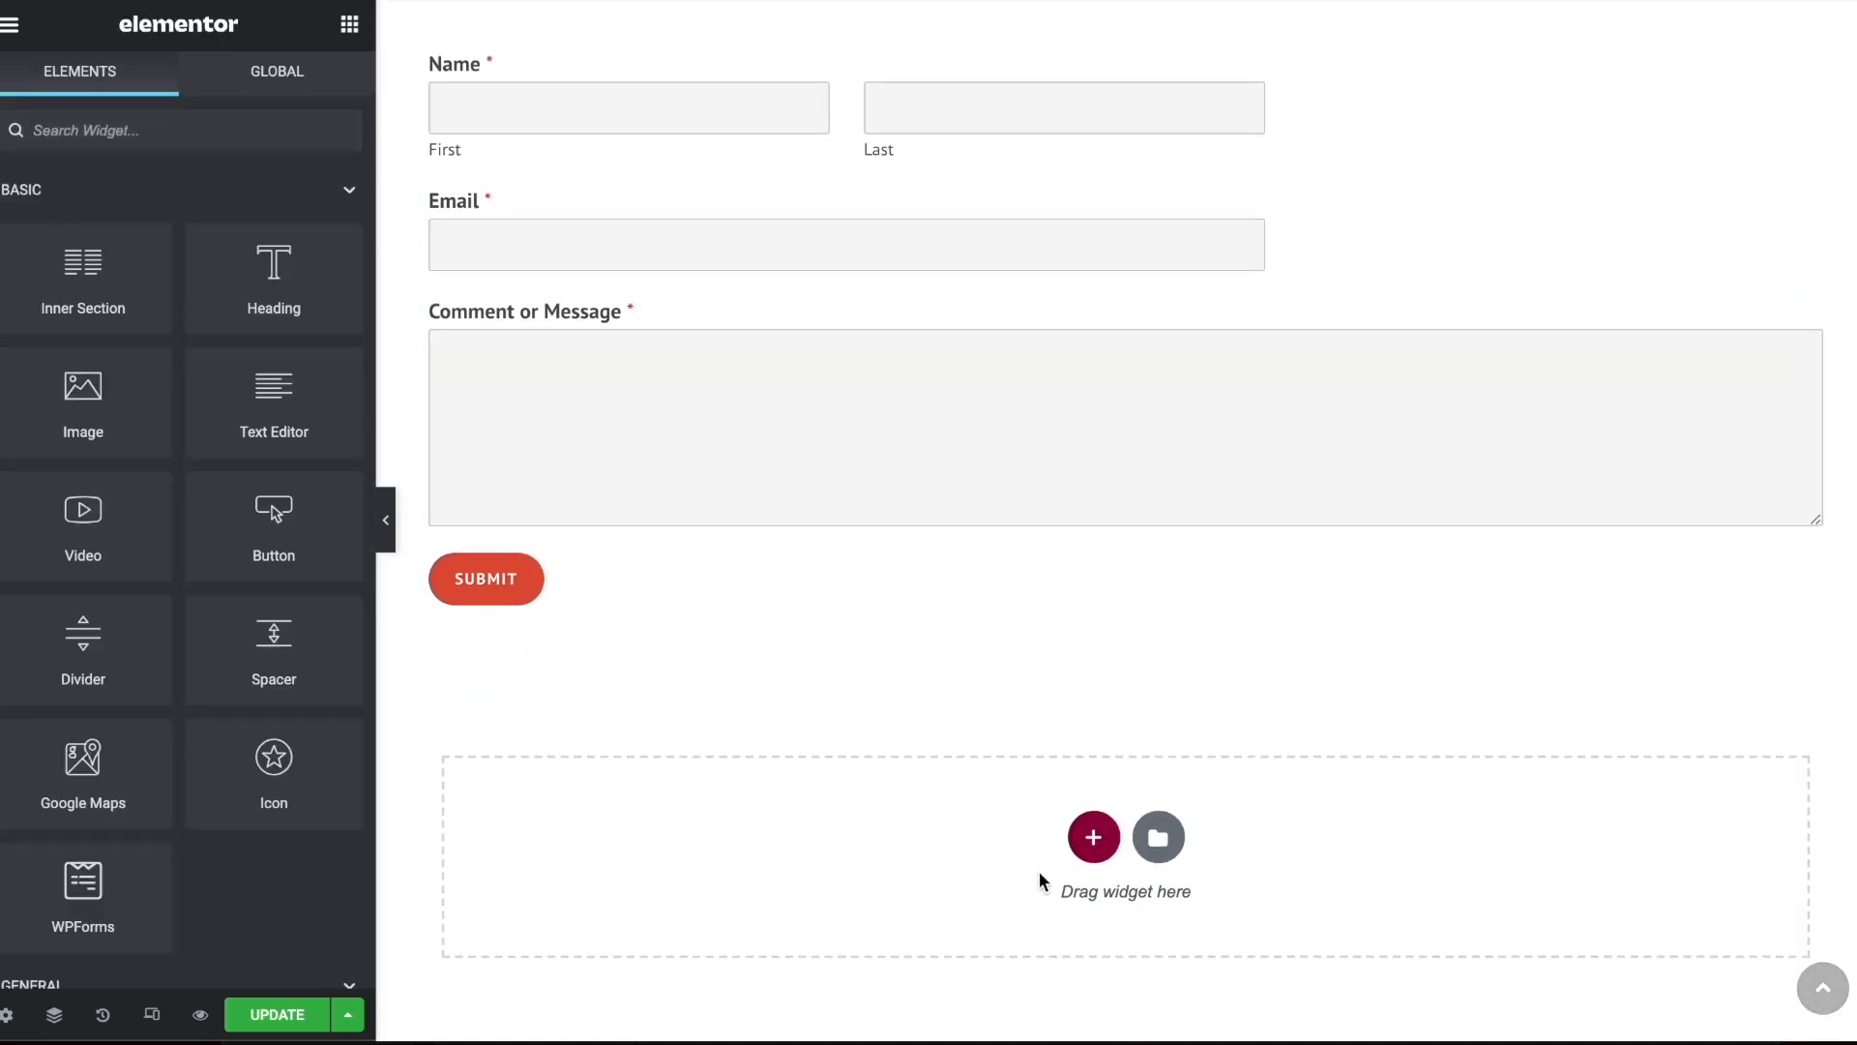
click(1091, 834)
click(763, 928)
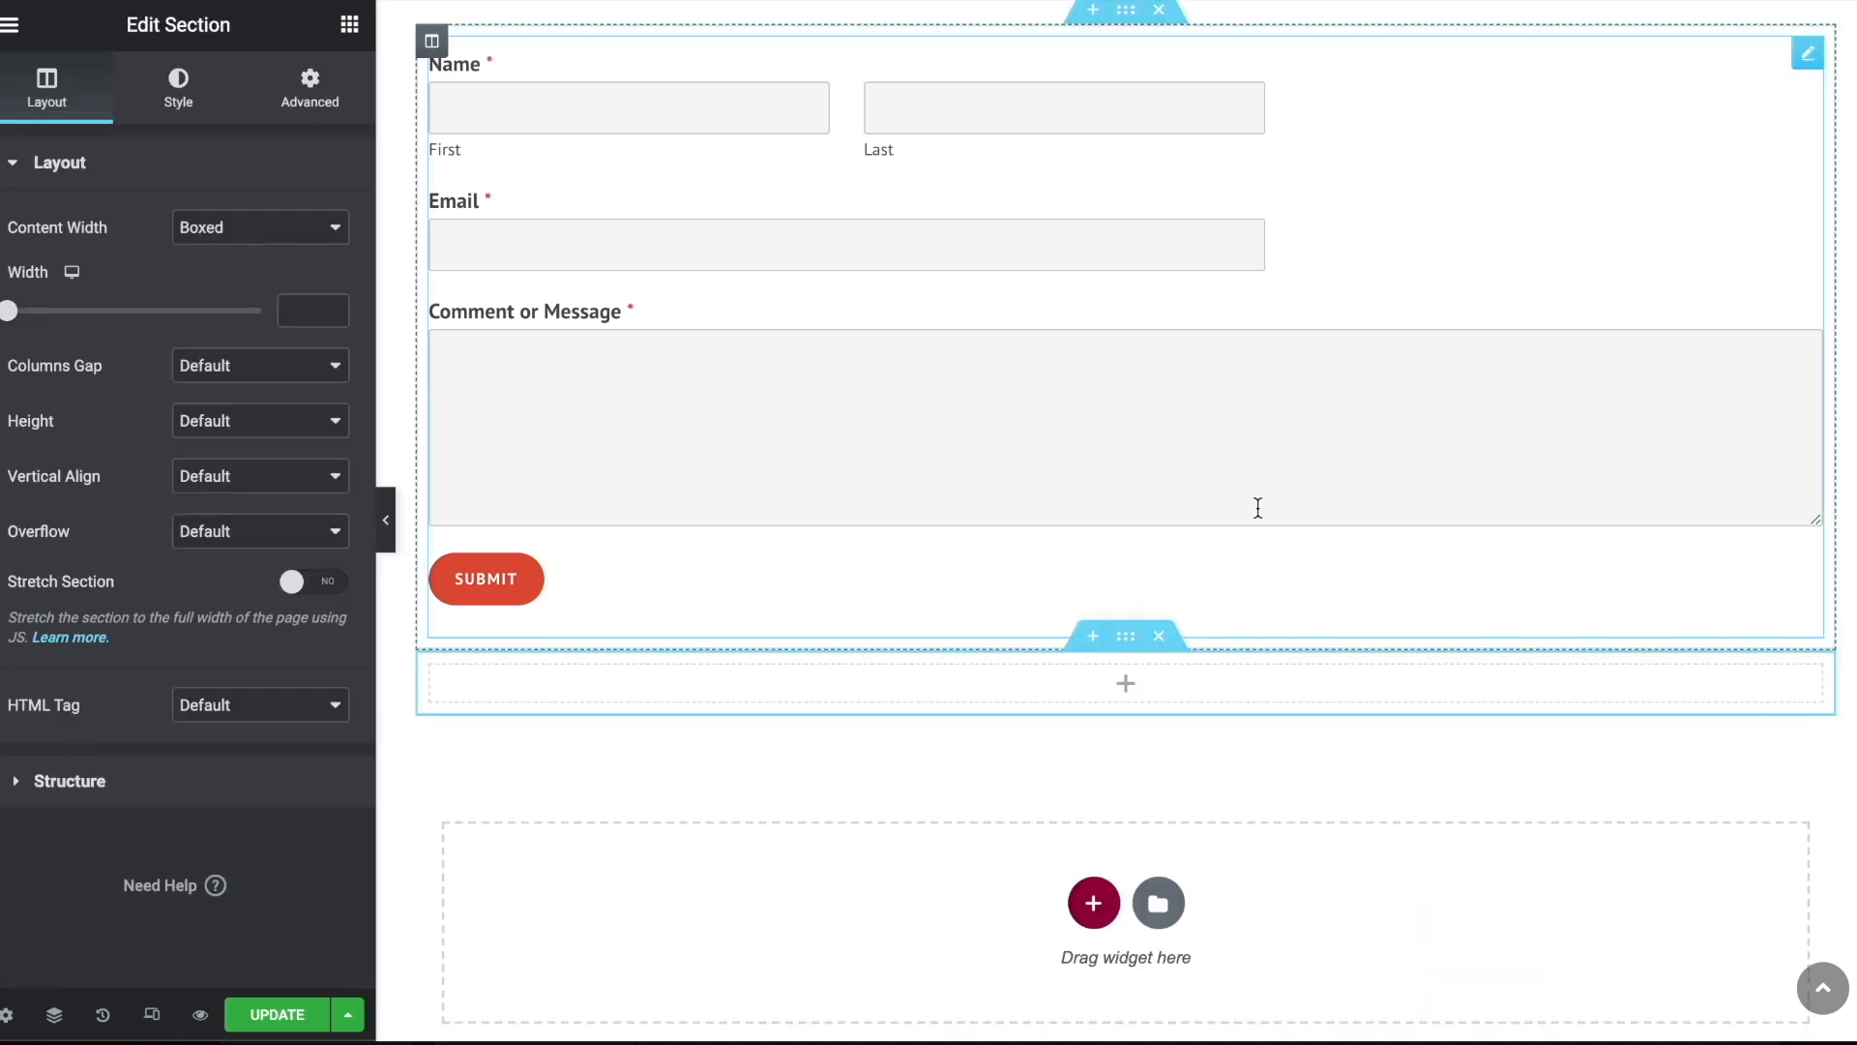
drag(1125, 643, 1144, 229)
drag(1144, 228, 1141, 87)
mouse_move(51, 297)
mouse_down()
mouse_move(107, 309)
mouse_move(87, 299)
mouse_up()
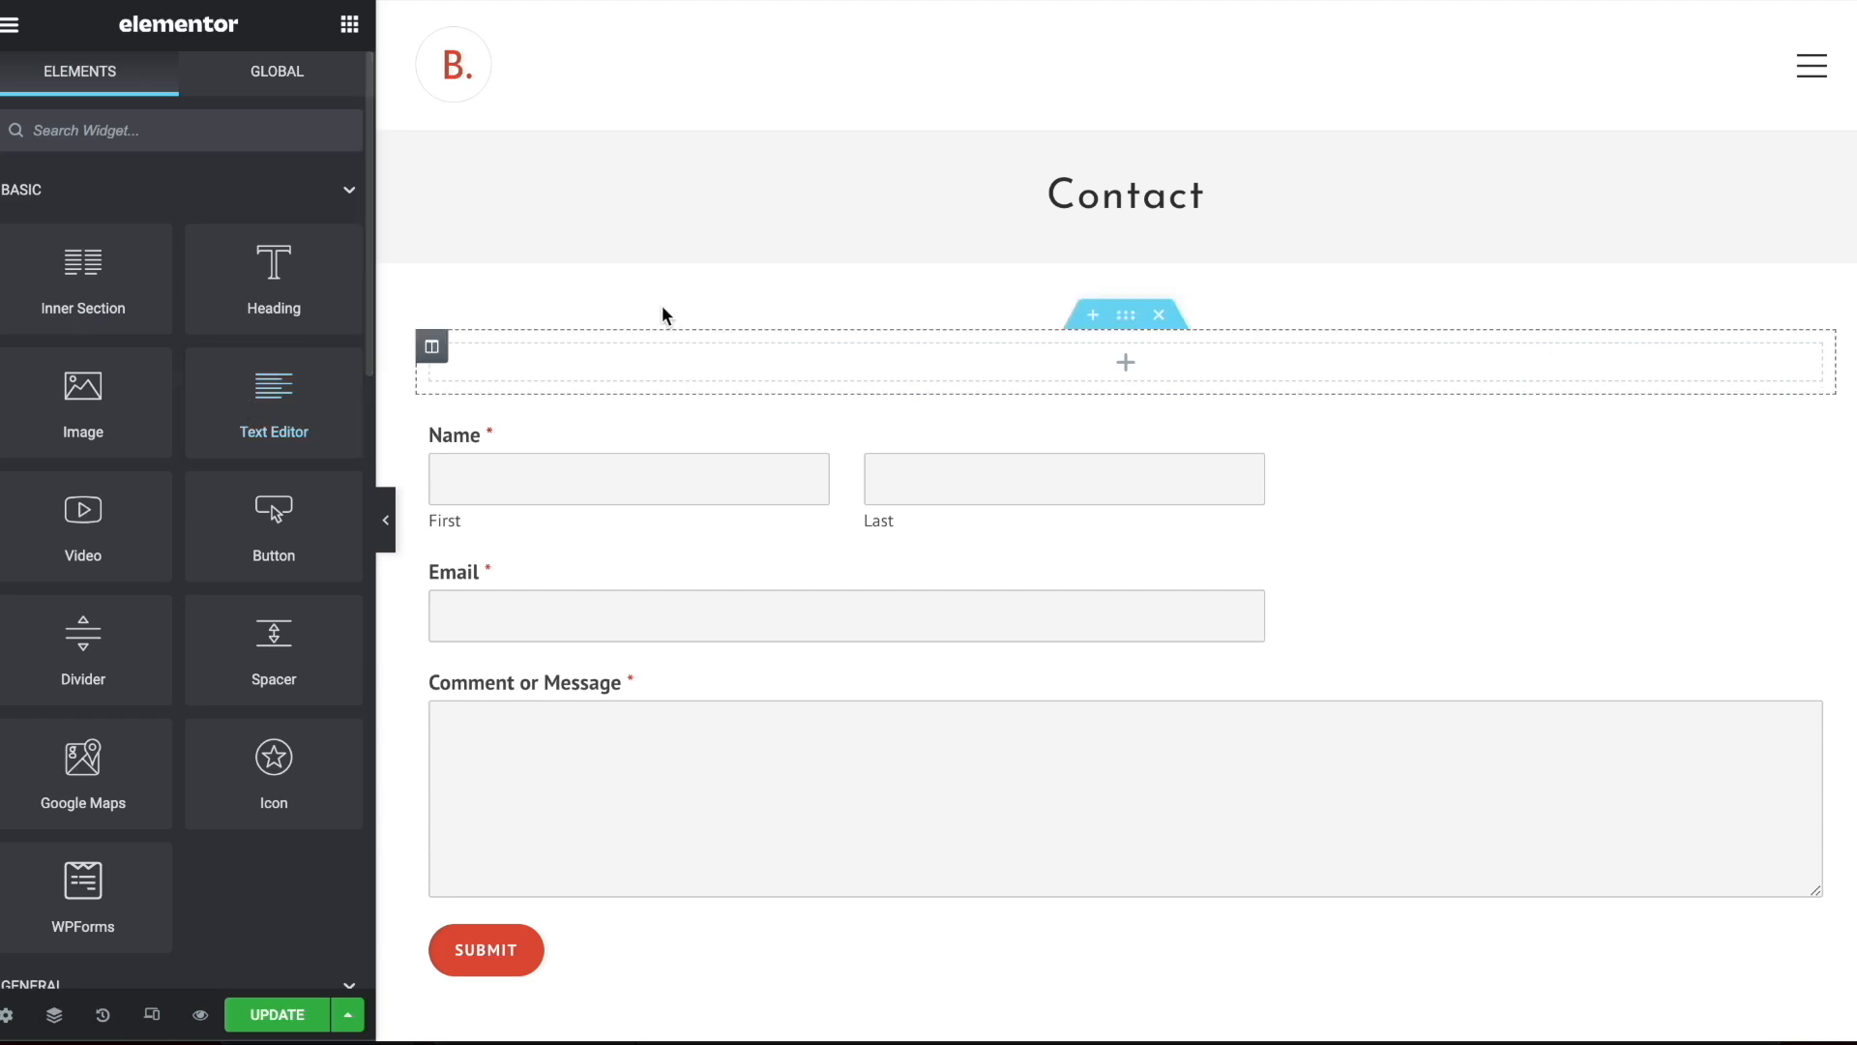
mouse_move(1128, 352)
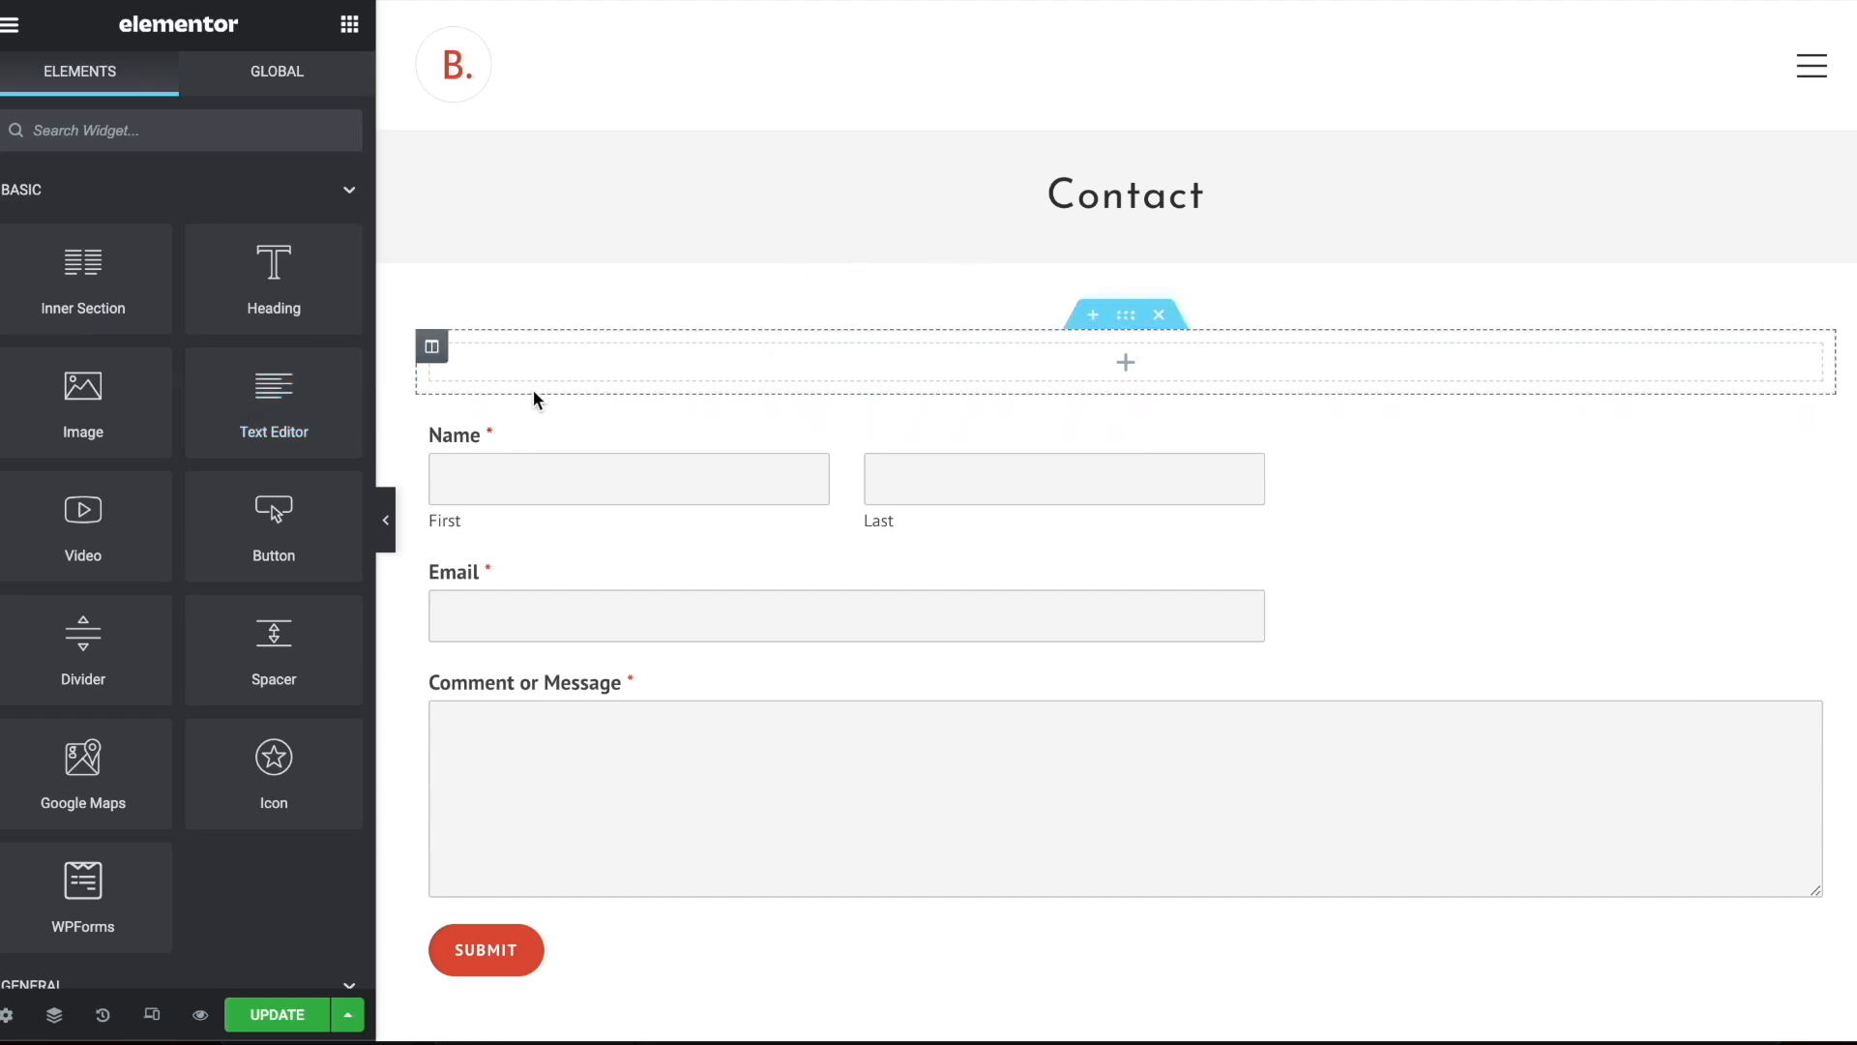
Split the empty section above the contact form into two equal columns
click(433, 350)
right_click(441, 360)
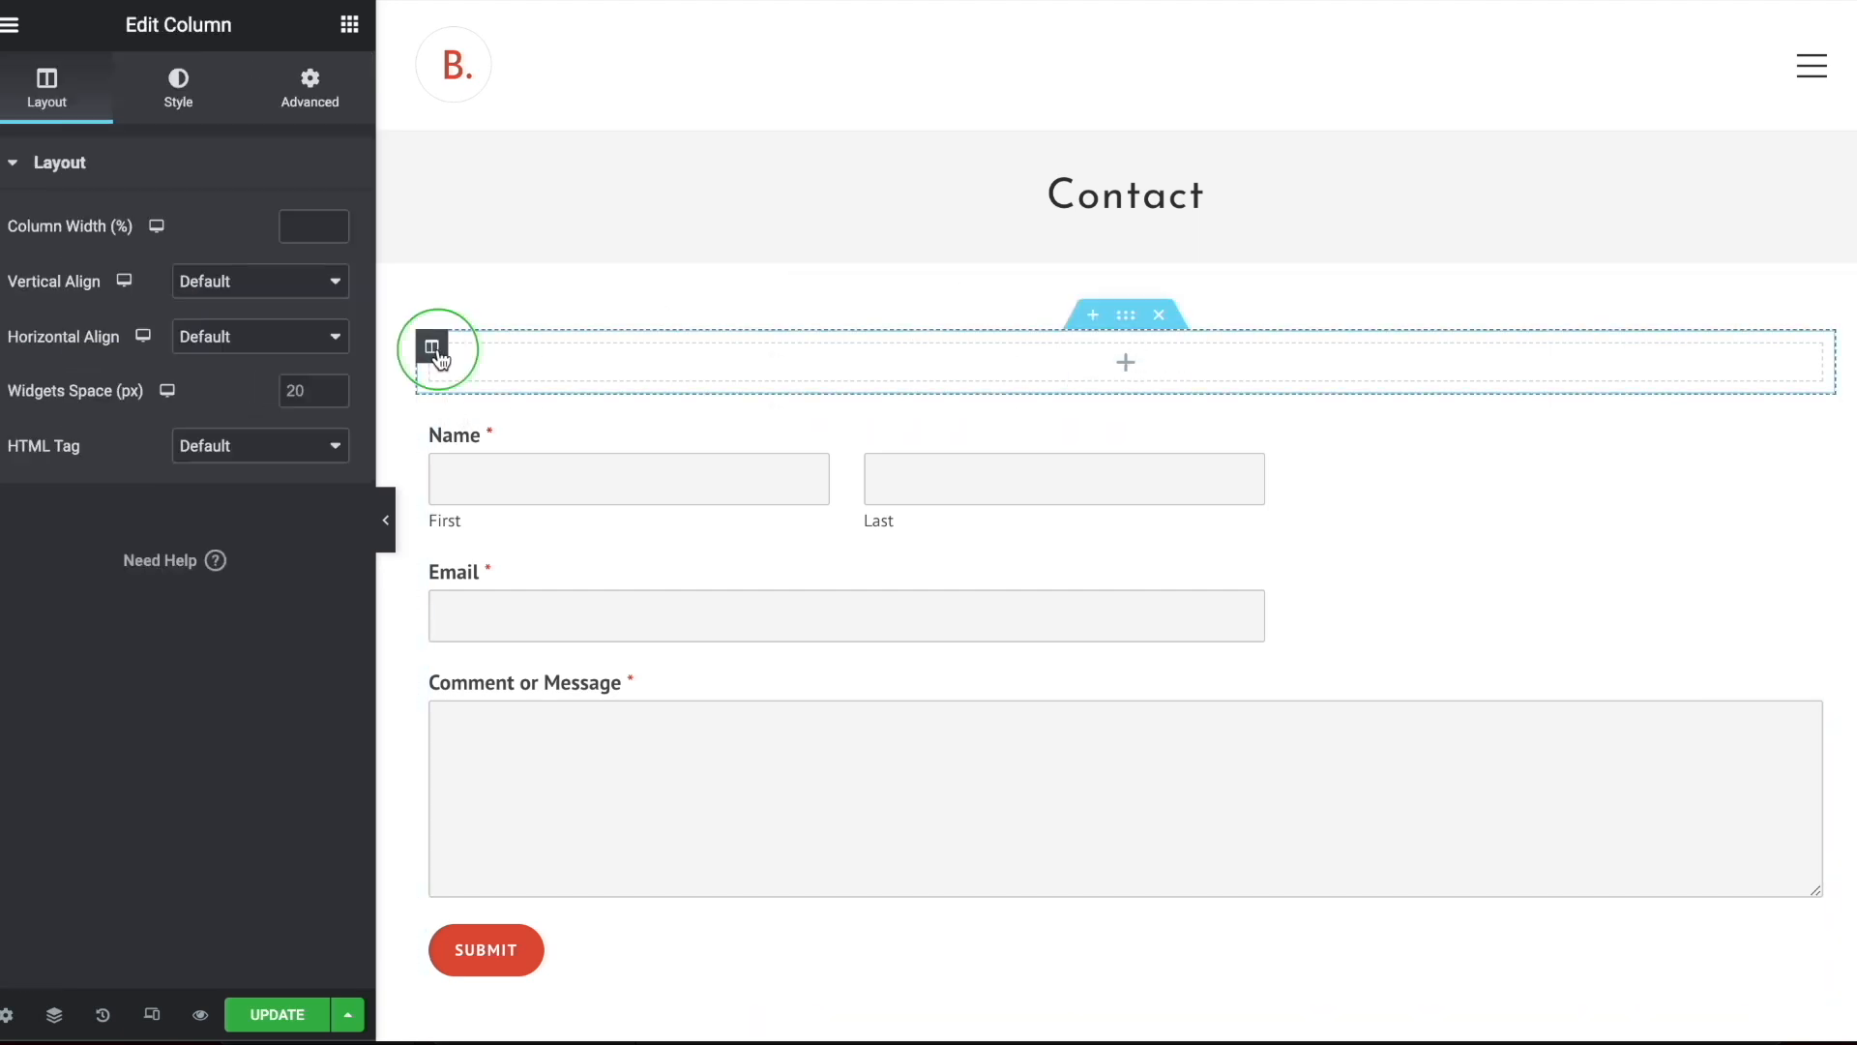
click(480, 406)
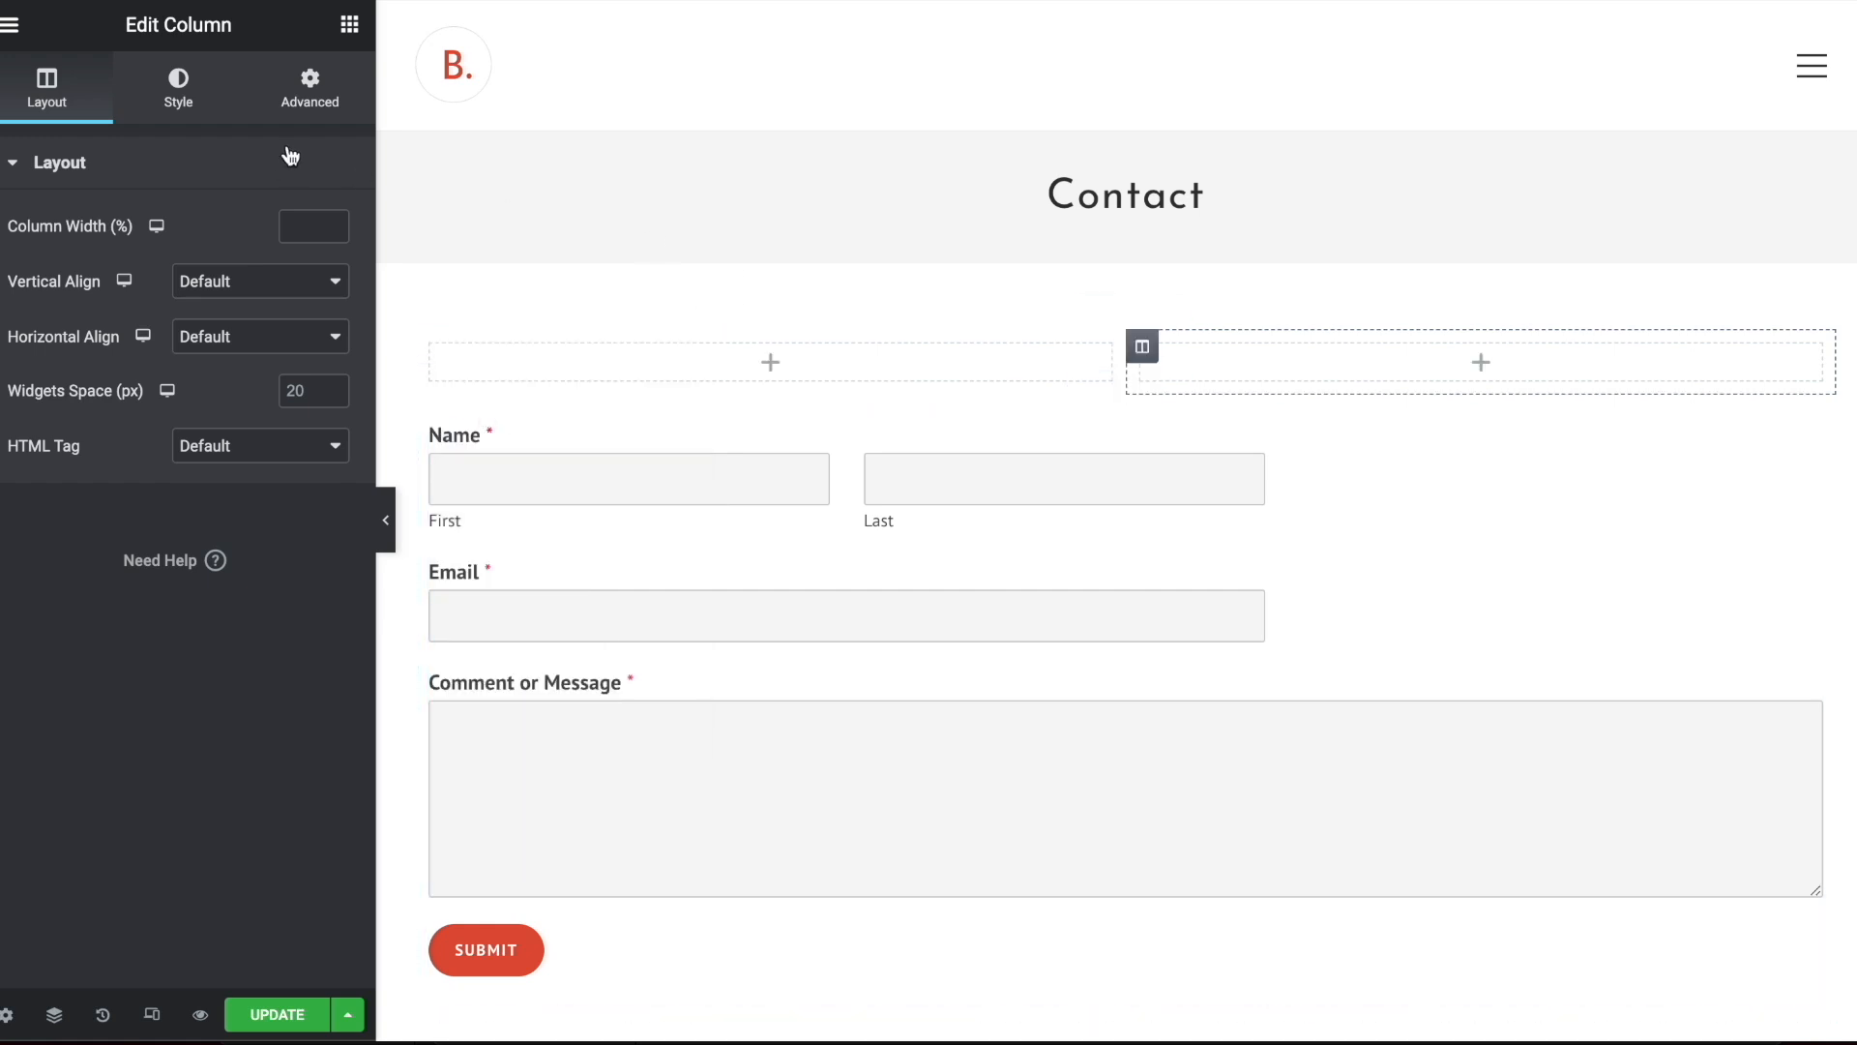
Place a Text Editor widget in the section's first column and an Image widget in its second column
click(349, 25)
drag(263, 401, 871, 365)
click(349, 24)
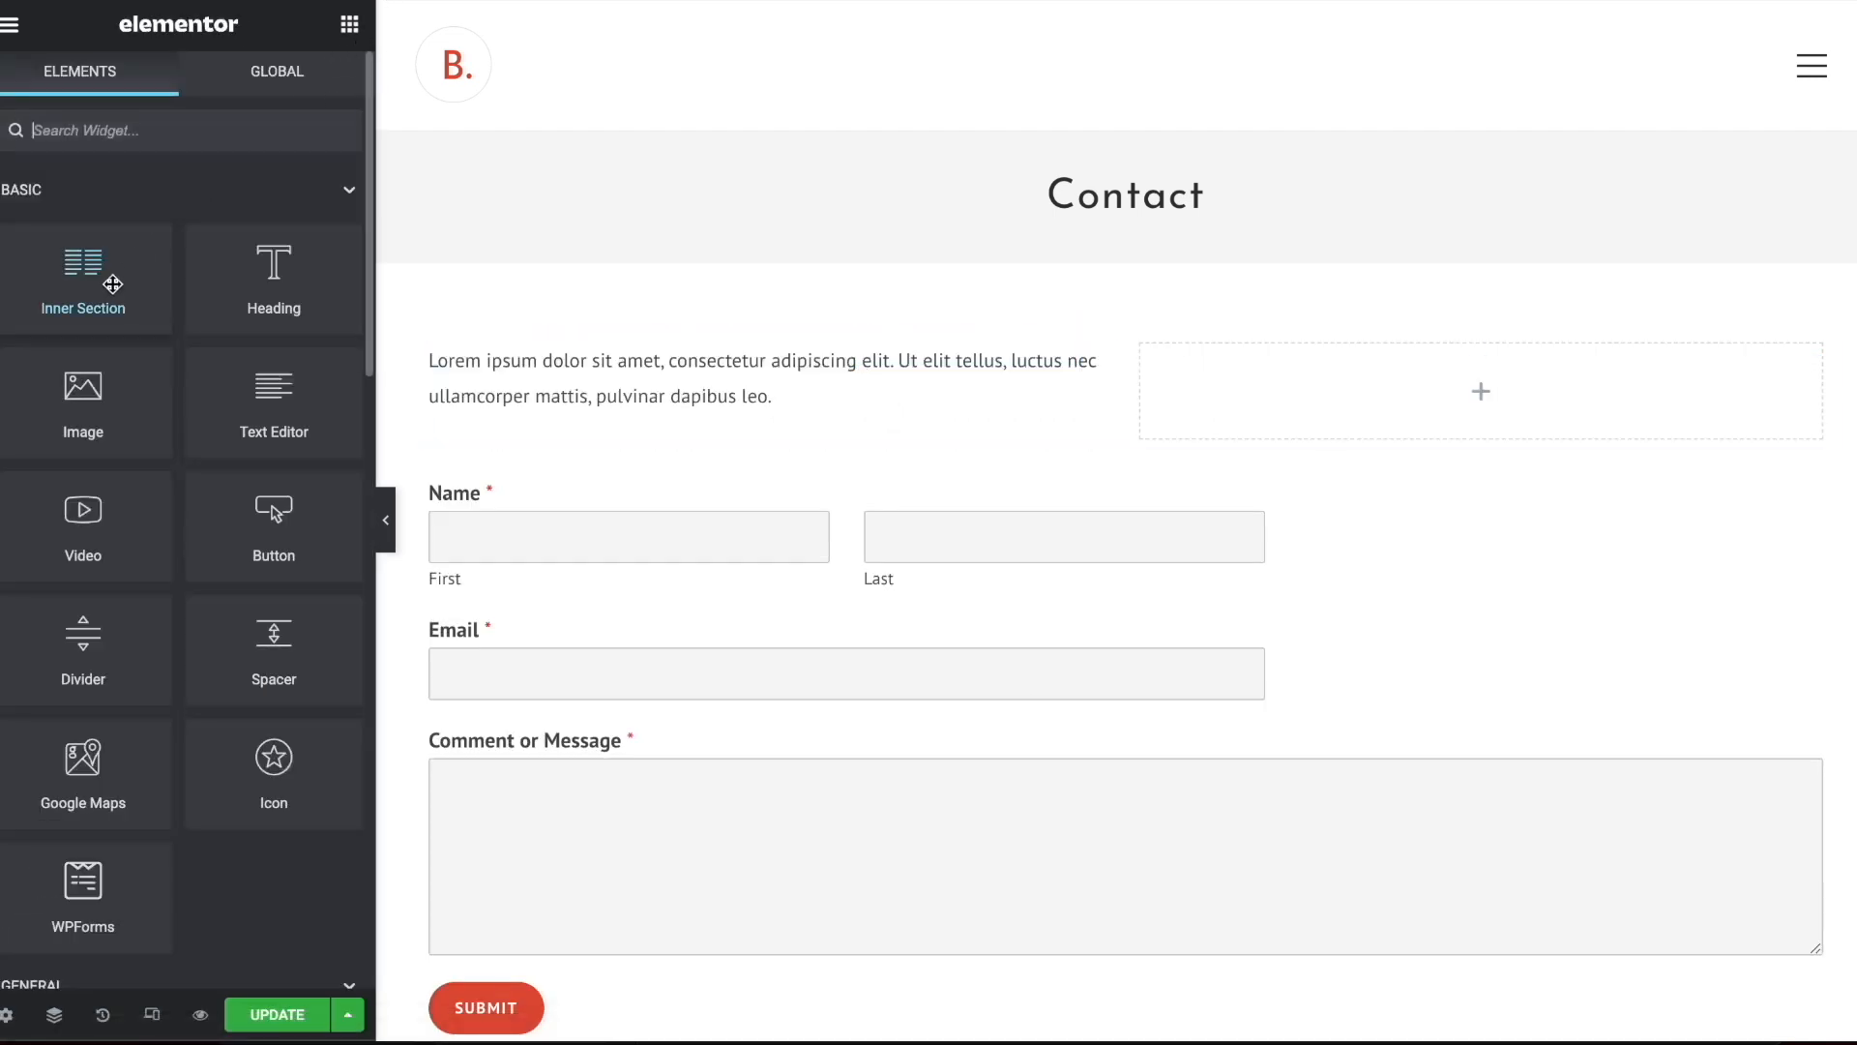
drag(79, 393, 1385, 377)
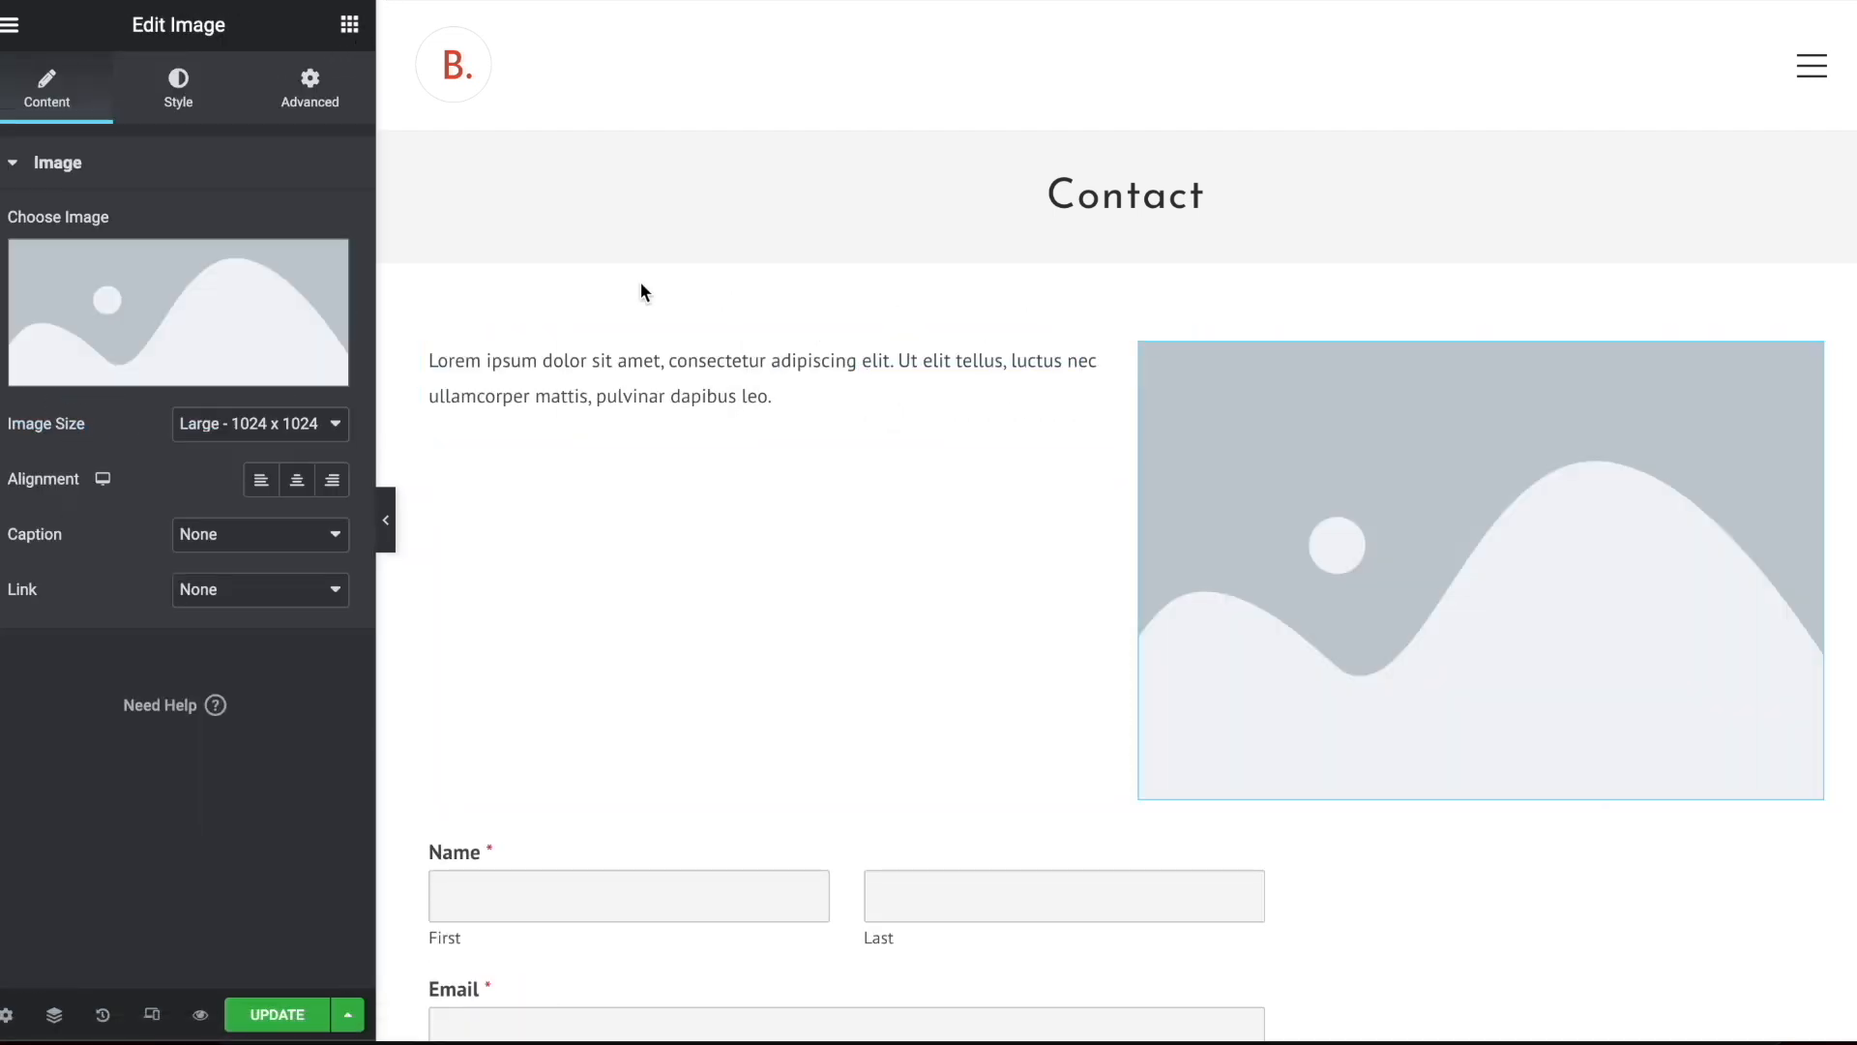
scroll(676, 300, down, 3)
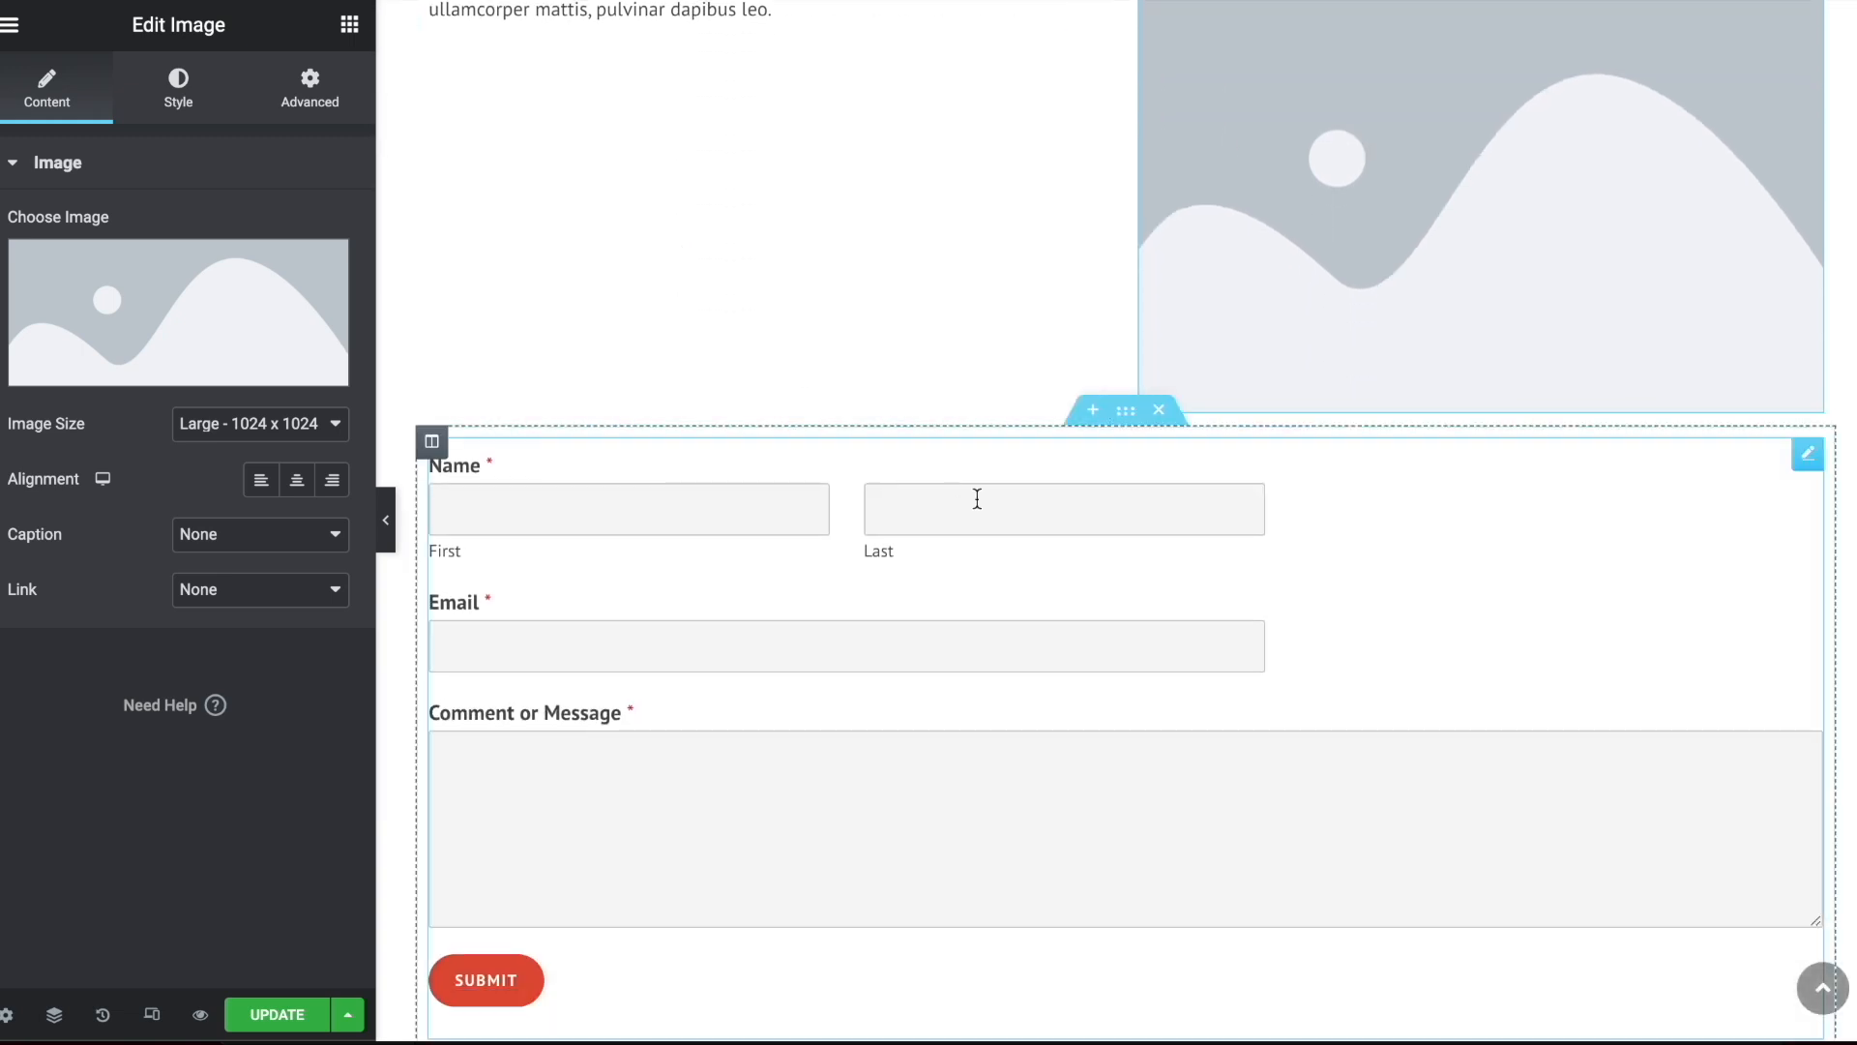
scroll(643, 481, up, 4)
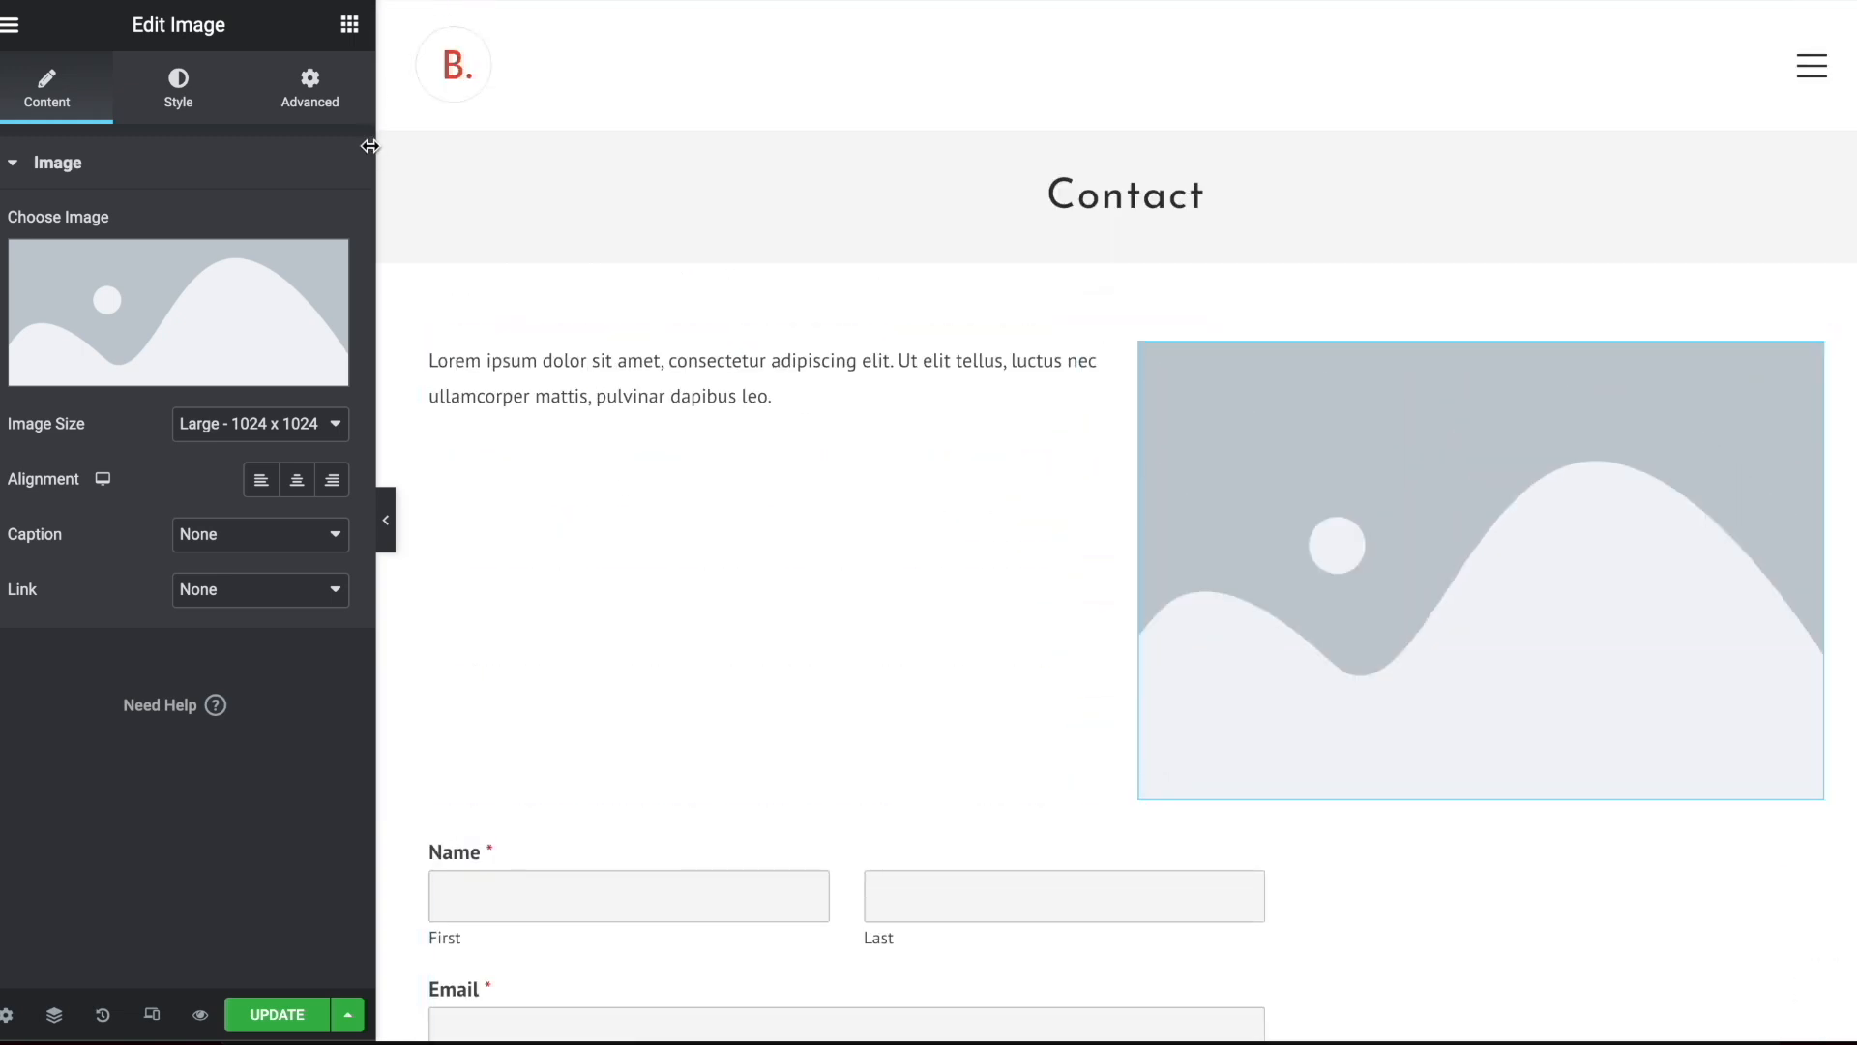
Add a Heading widget above the text paragraph with the title "Welcome to Queenja - the online gifts blog!"
click(349, 24)
drag(232, 290, 532, 365)
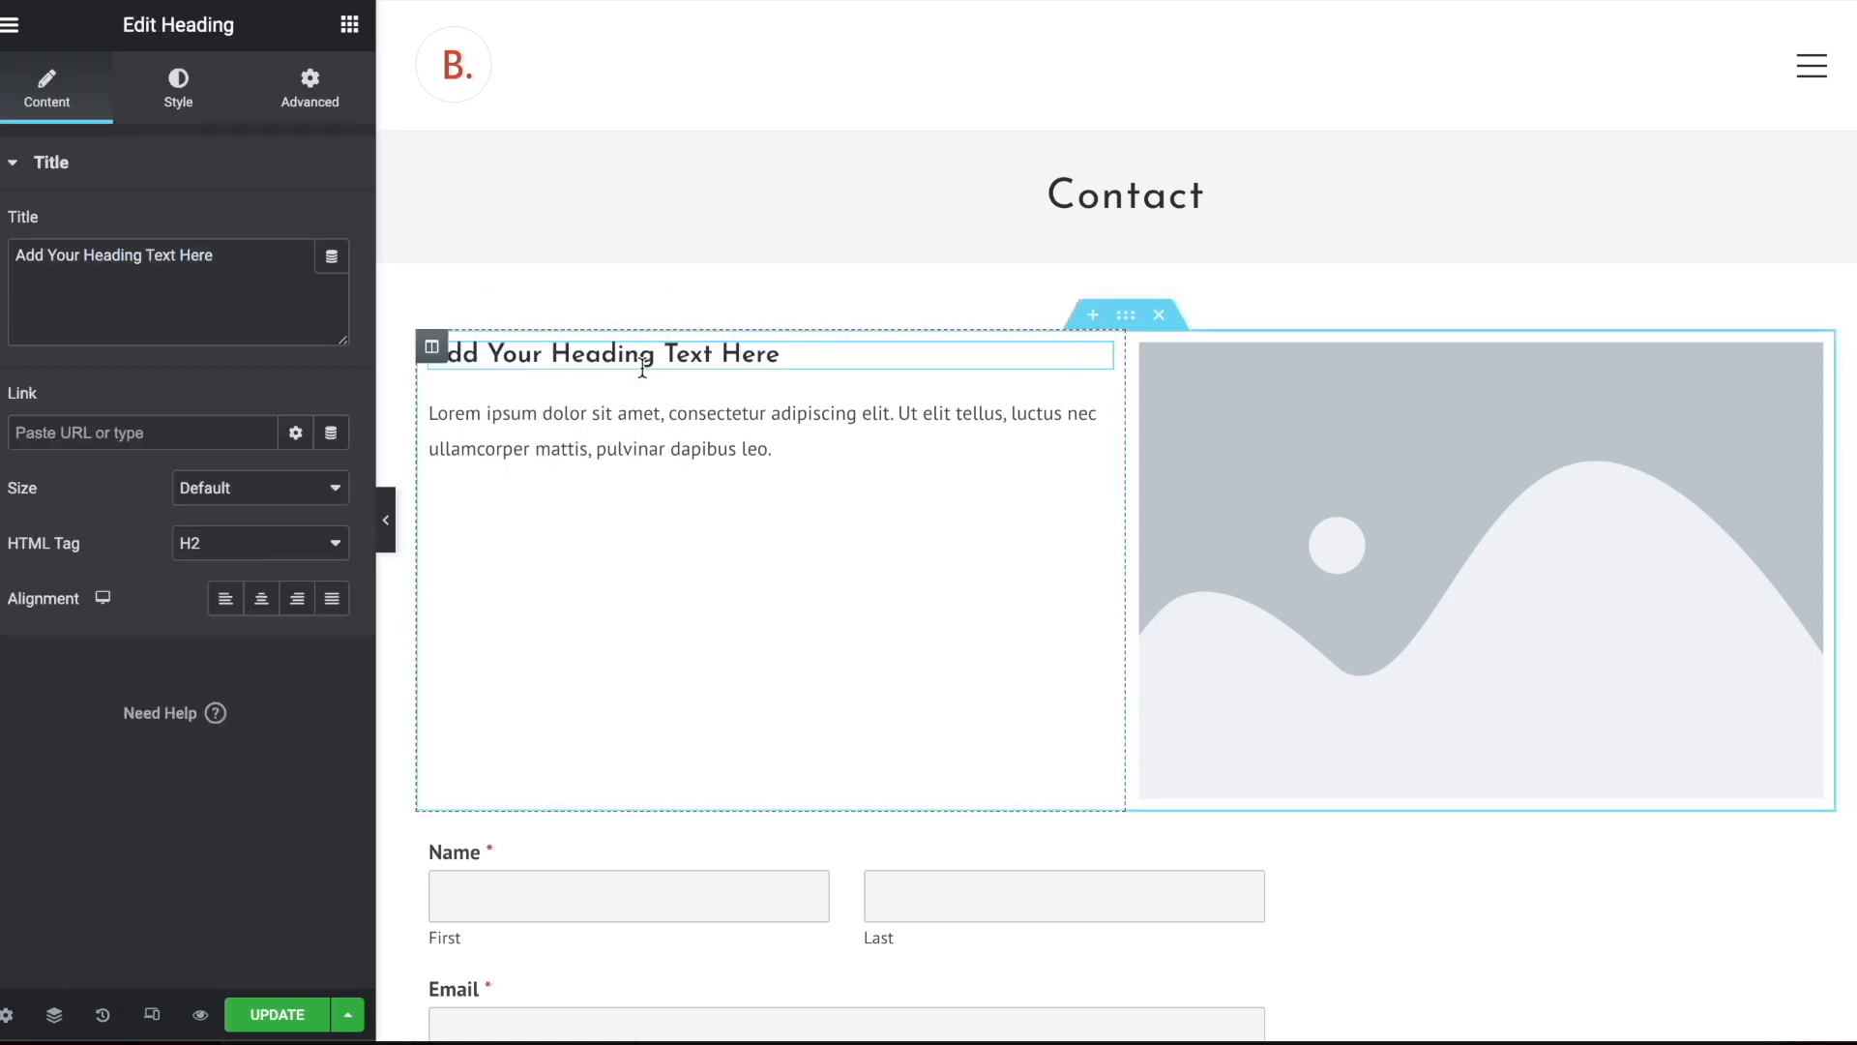
triple_click(167, 248)
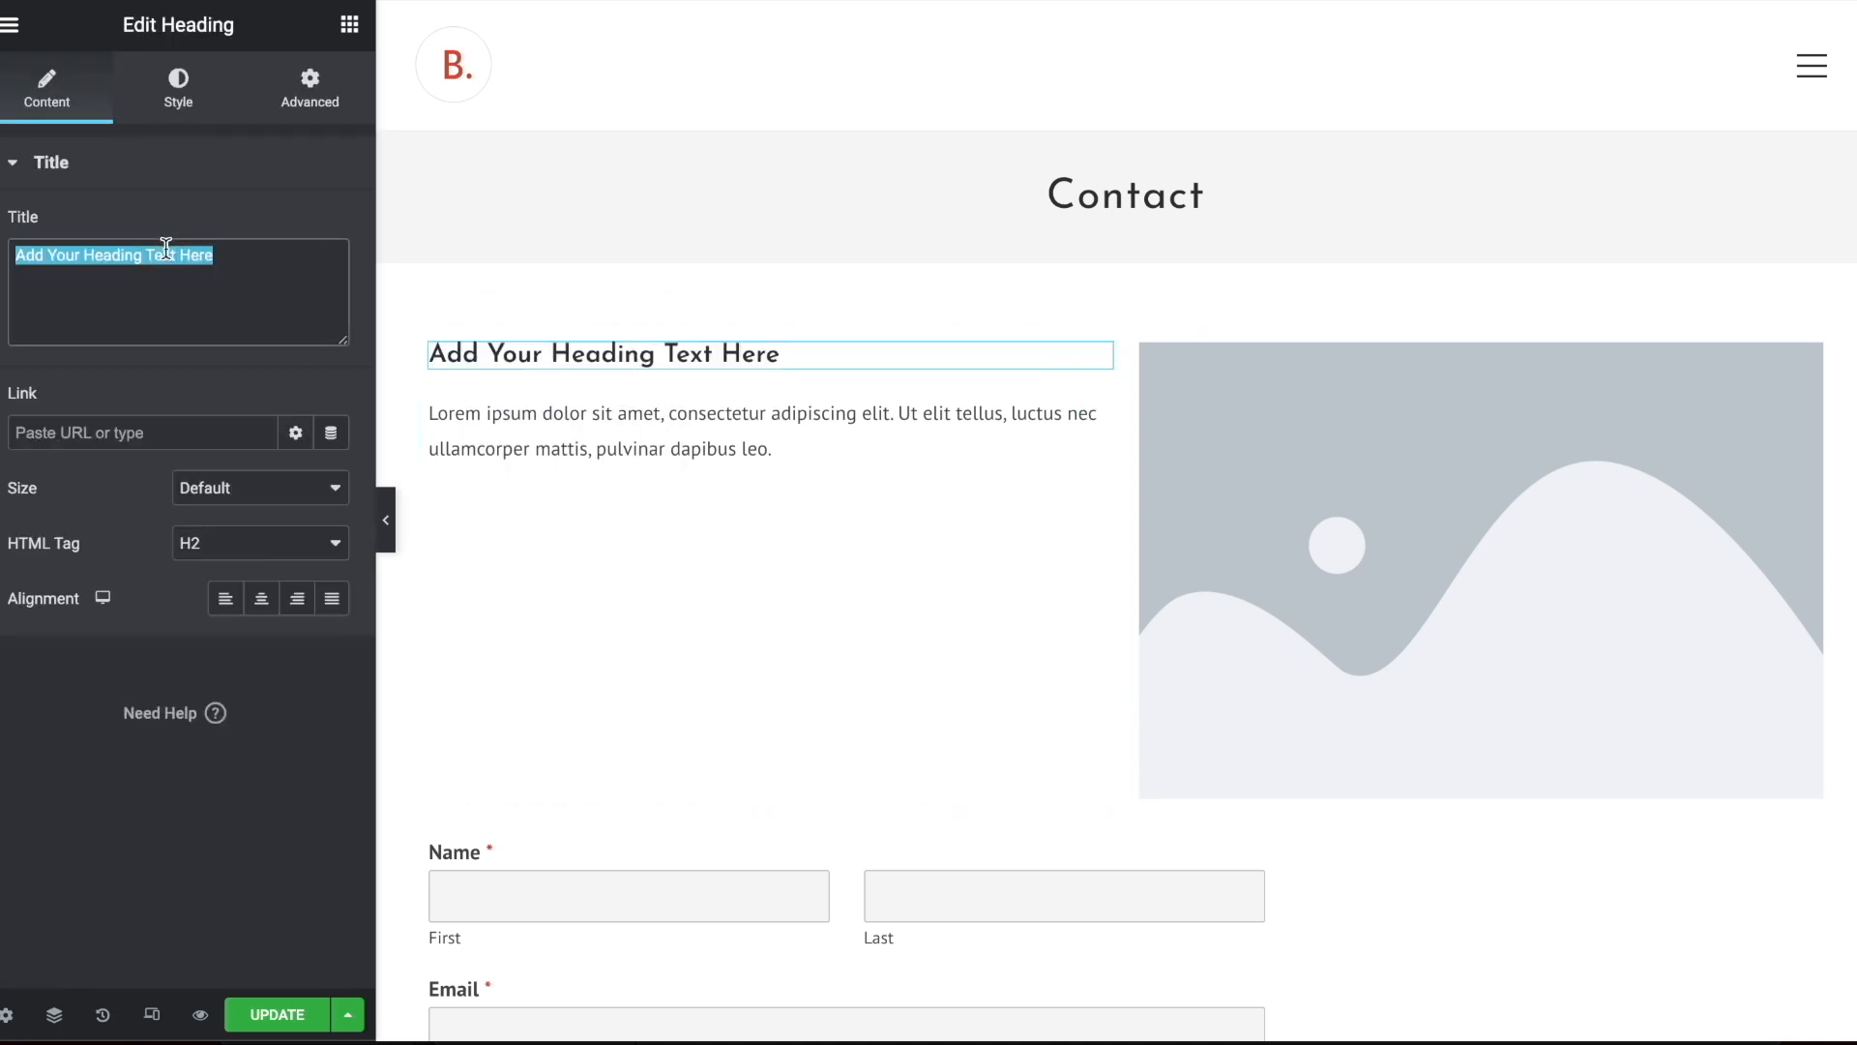
text(Welcome to Queenja - the online gifts blog!)
Extend the placeholder text by repeating the Lorem ipsum passage once in the same paragraph and once as a new second paragraph
click(735, 448)
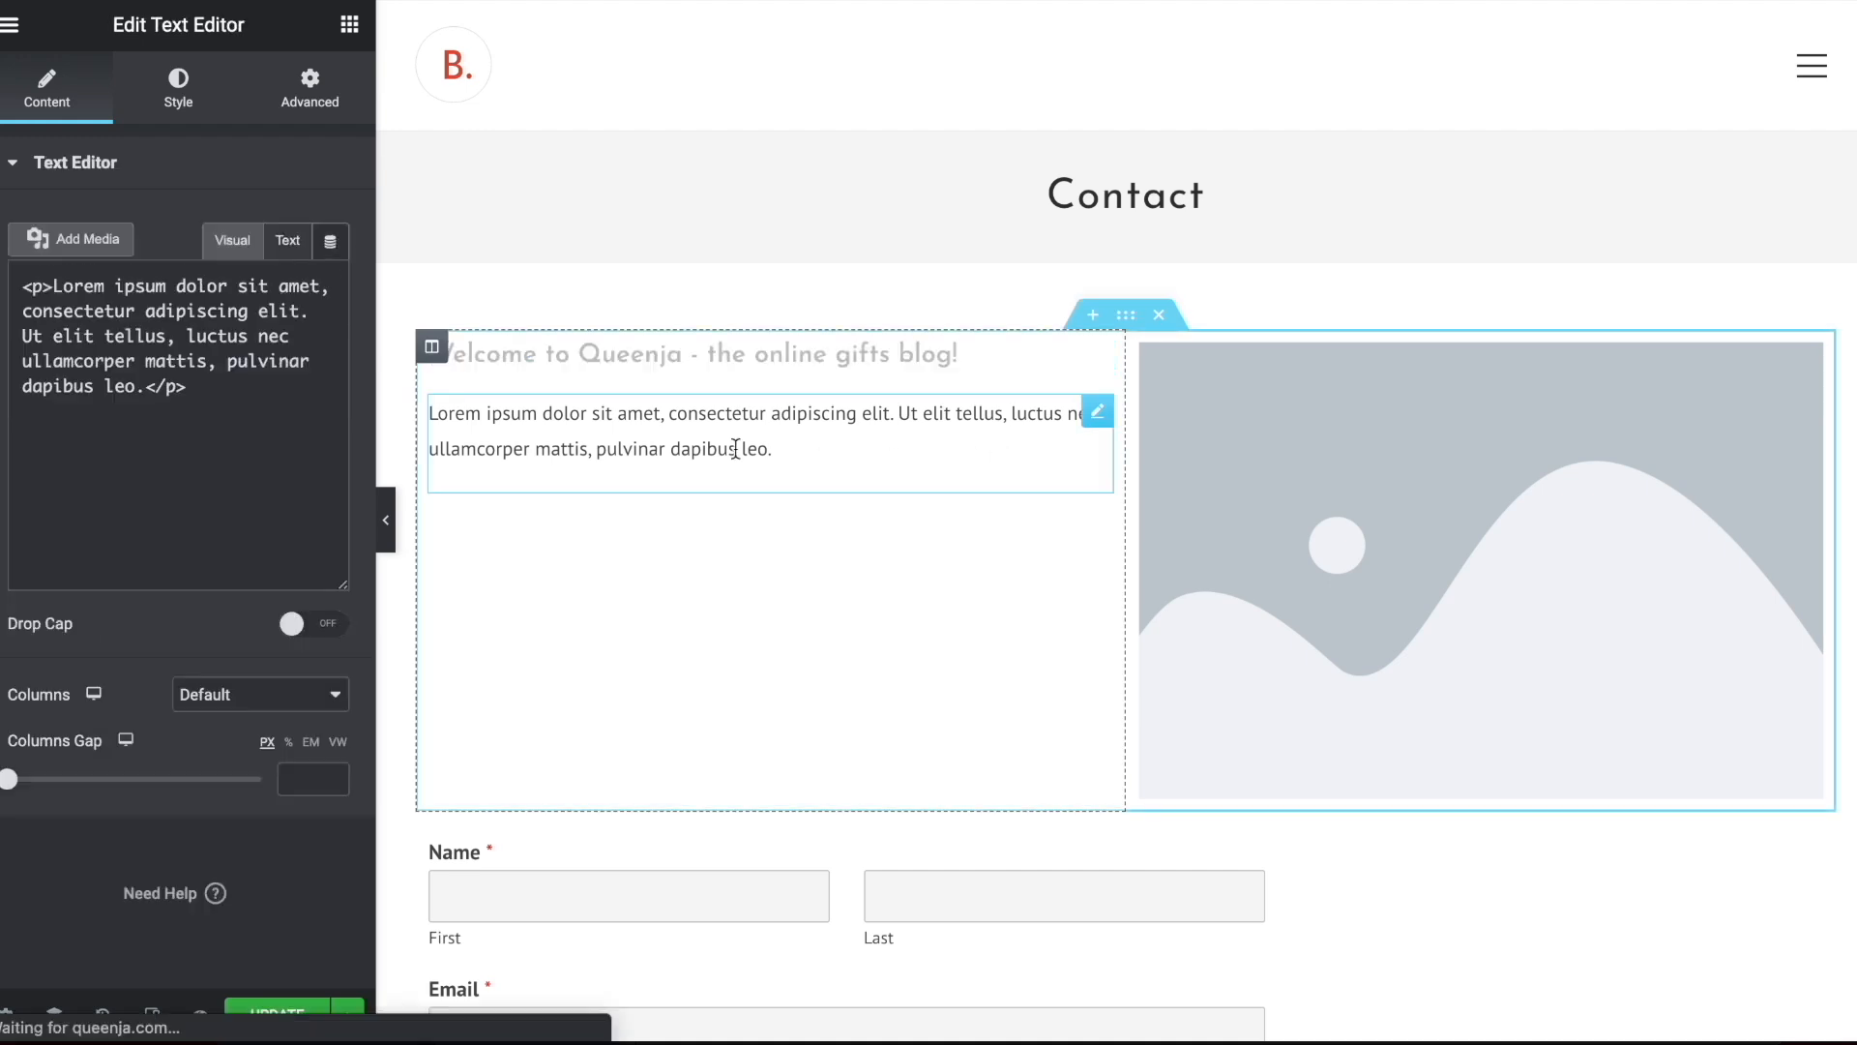
key(ctrl+a)
key(ctrl+c)
key(Right)
key(ctrl+v)
click(26, 525)
key(BackSpace)
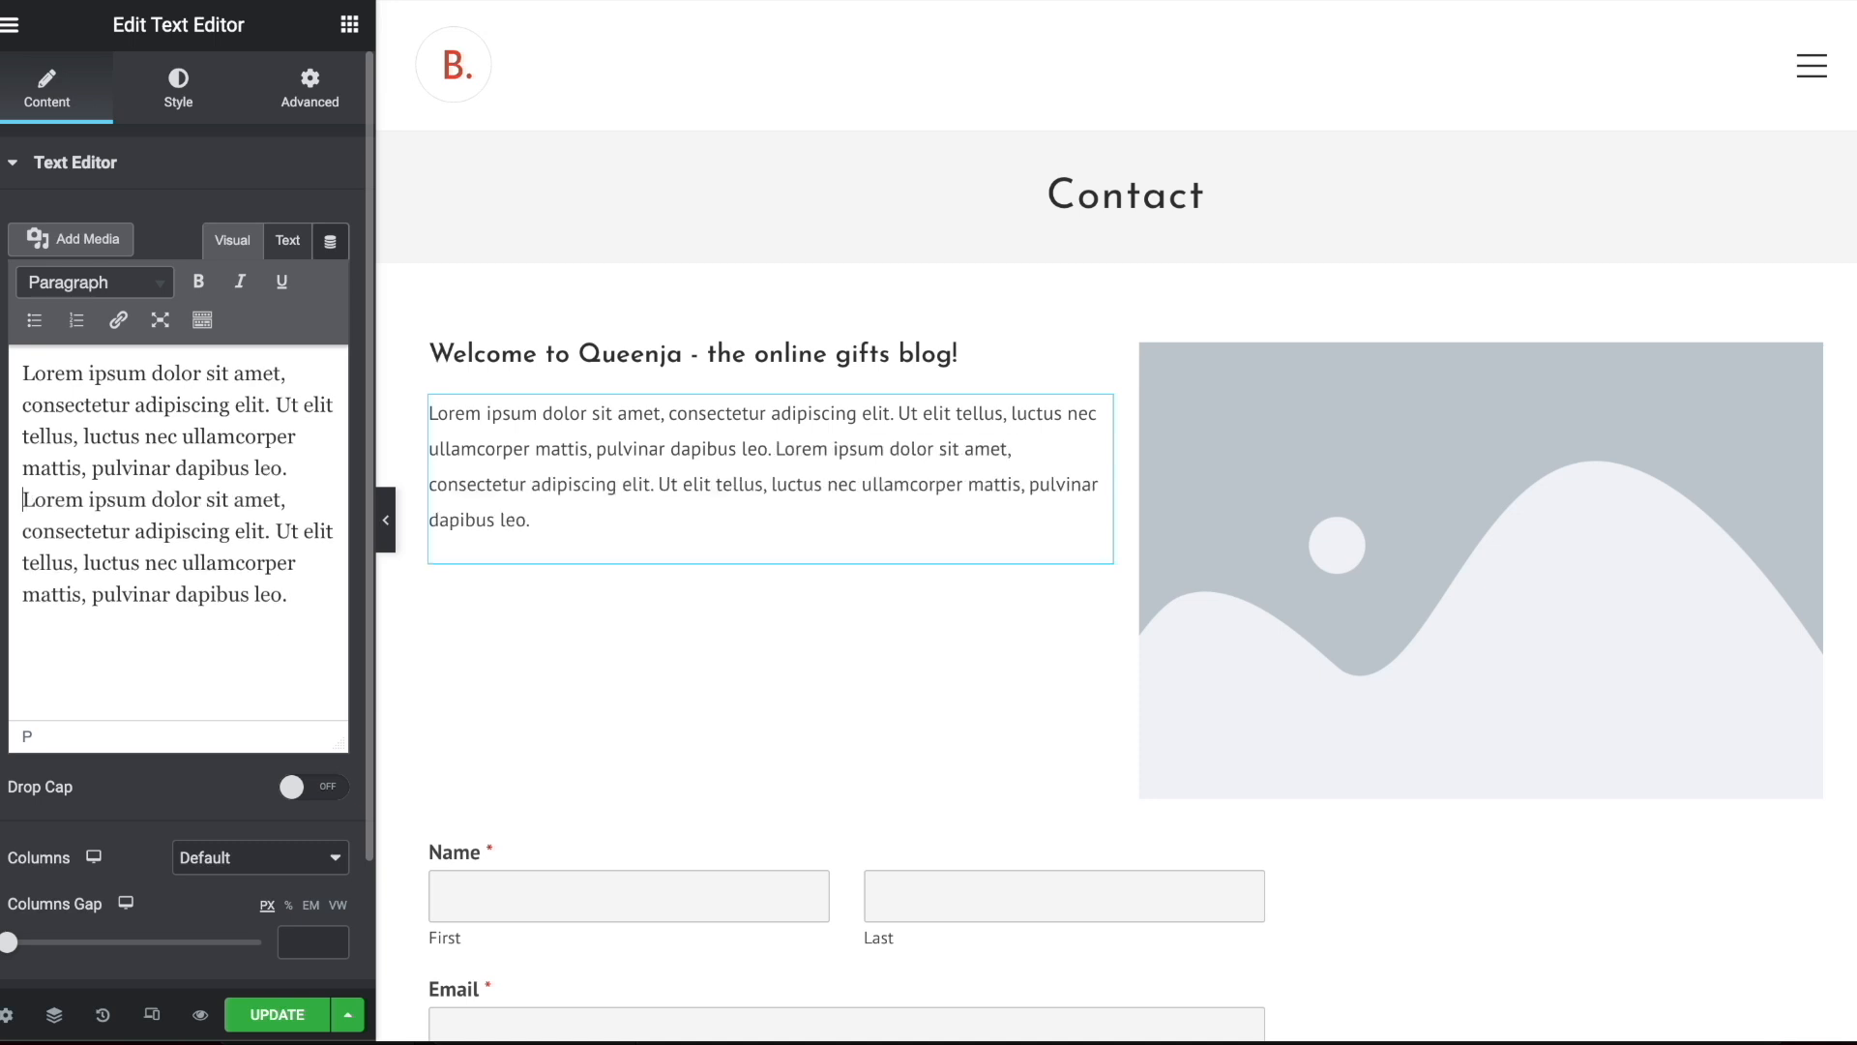
key(Return)
key(ctrl+v)
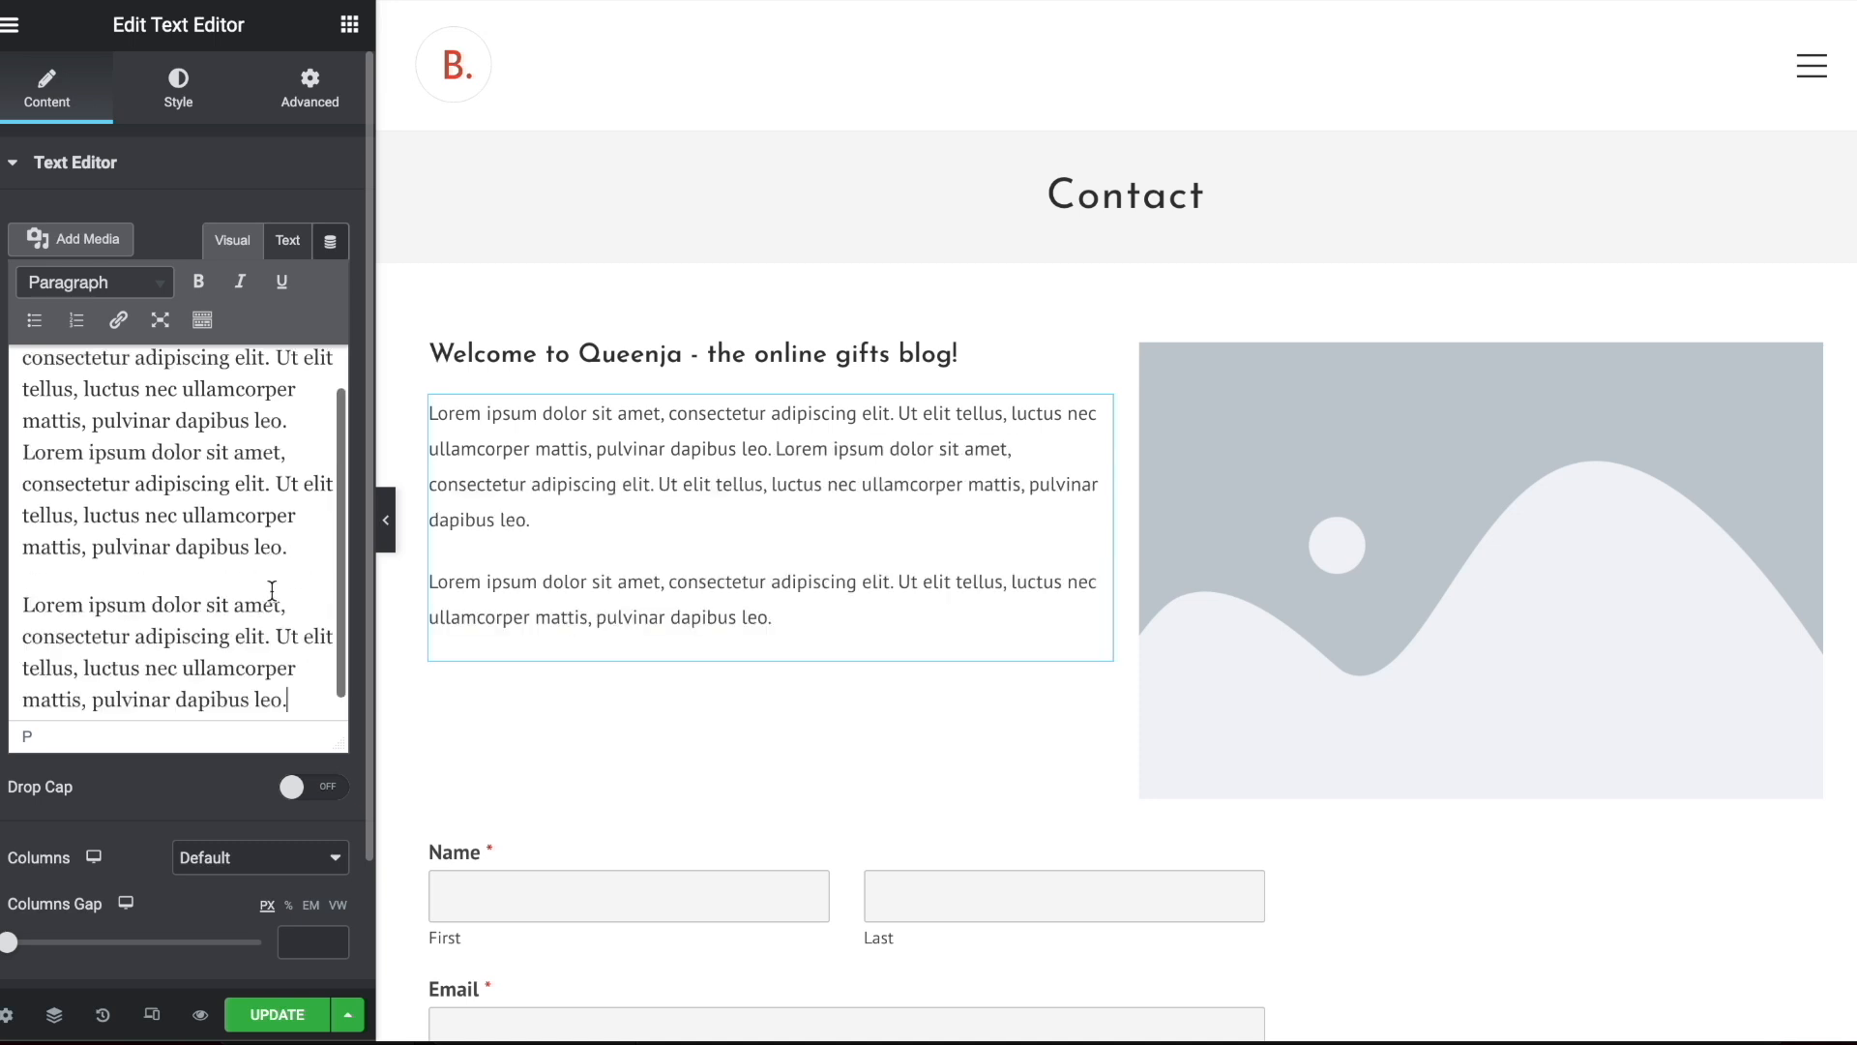
Replace the placeholder image with the breakfast tray photo img_32165498.jpg from the media library, and save the page
scroll(1296, 389, down, 3)
click(1460, 323)
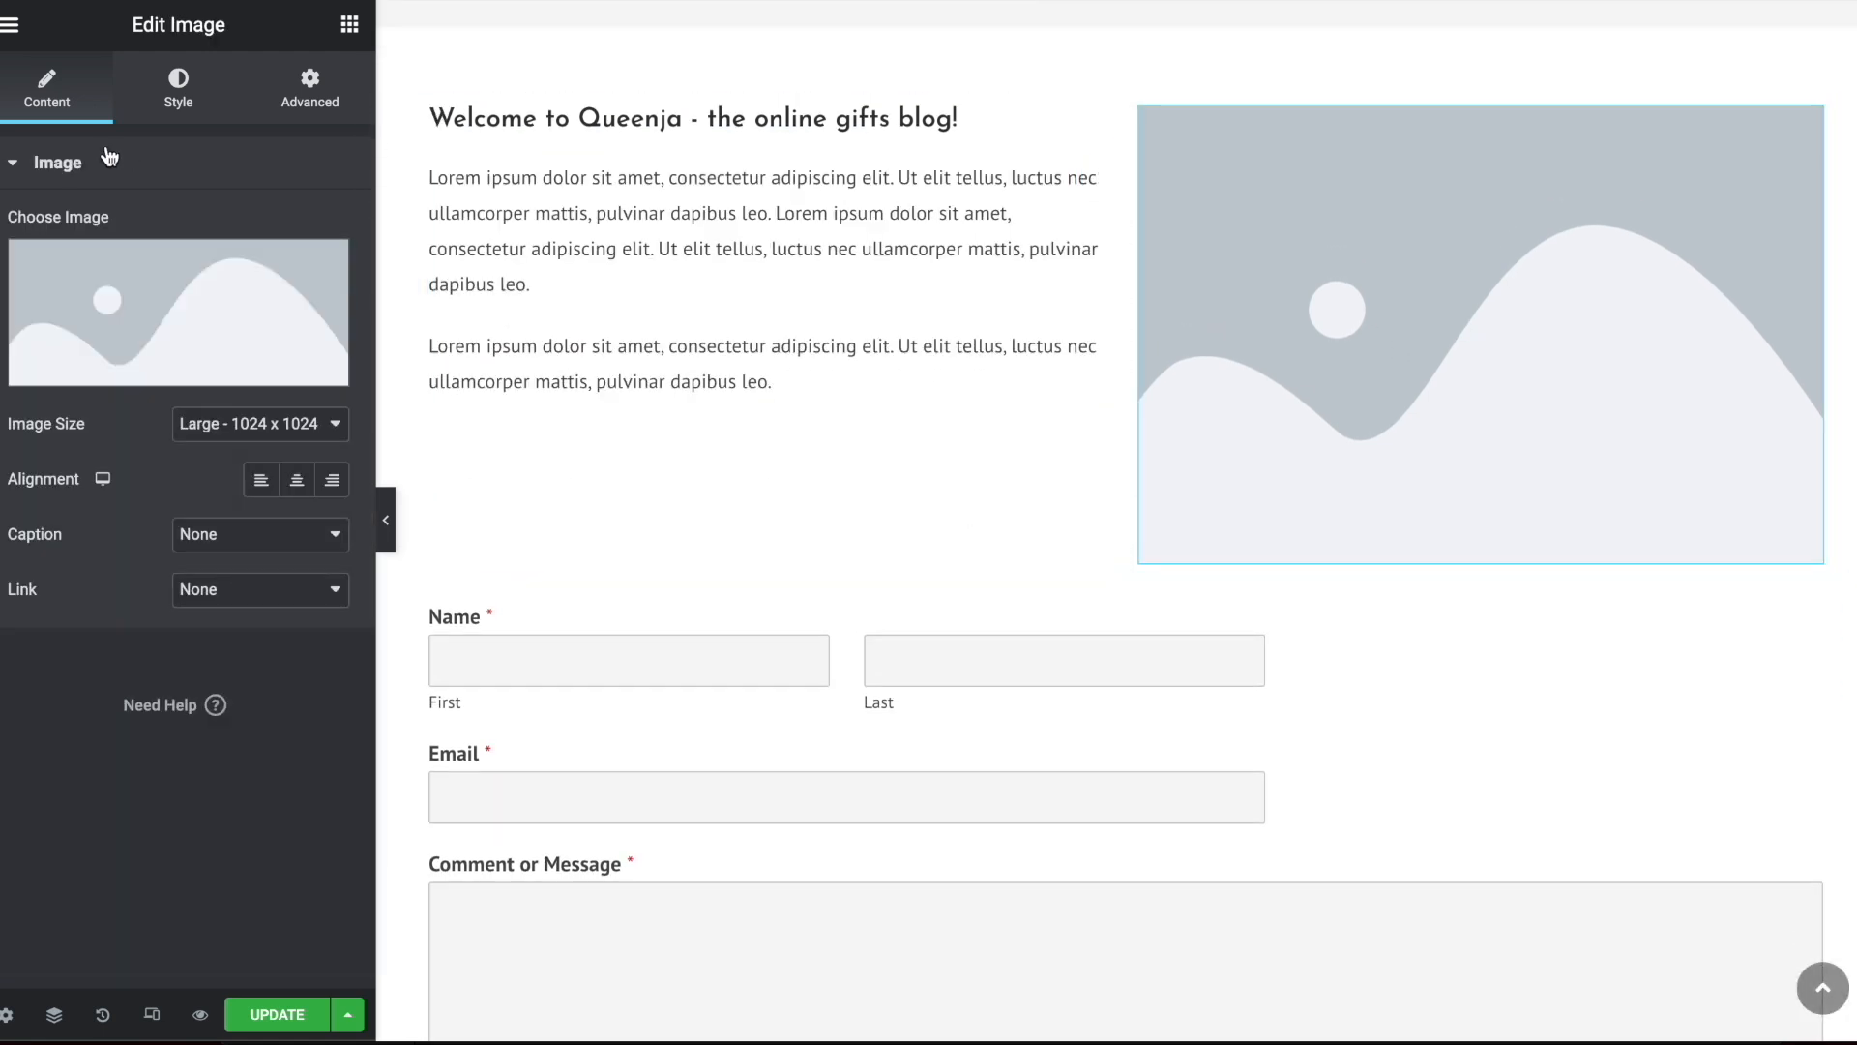
click(163, 295)
click(484, 131)
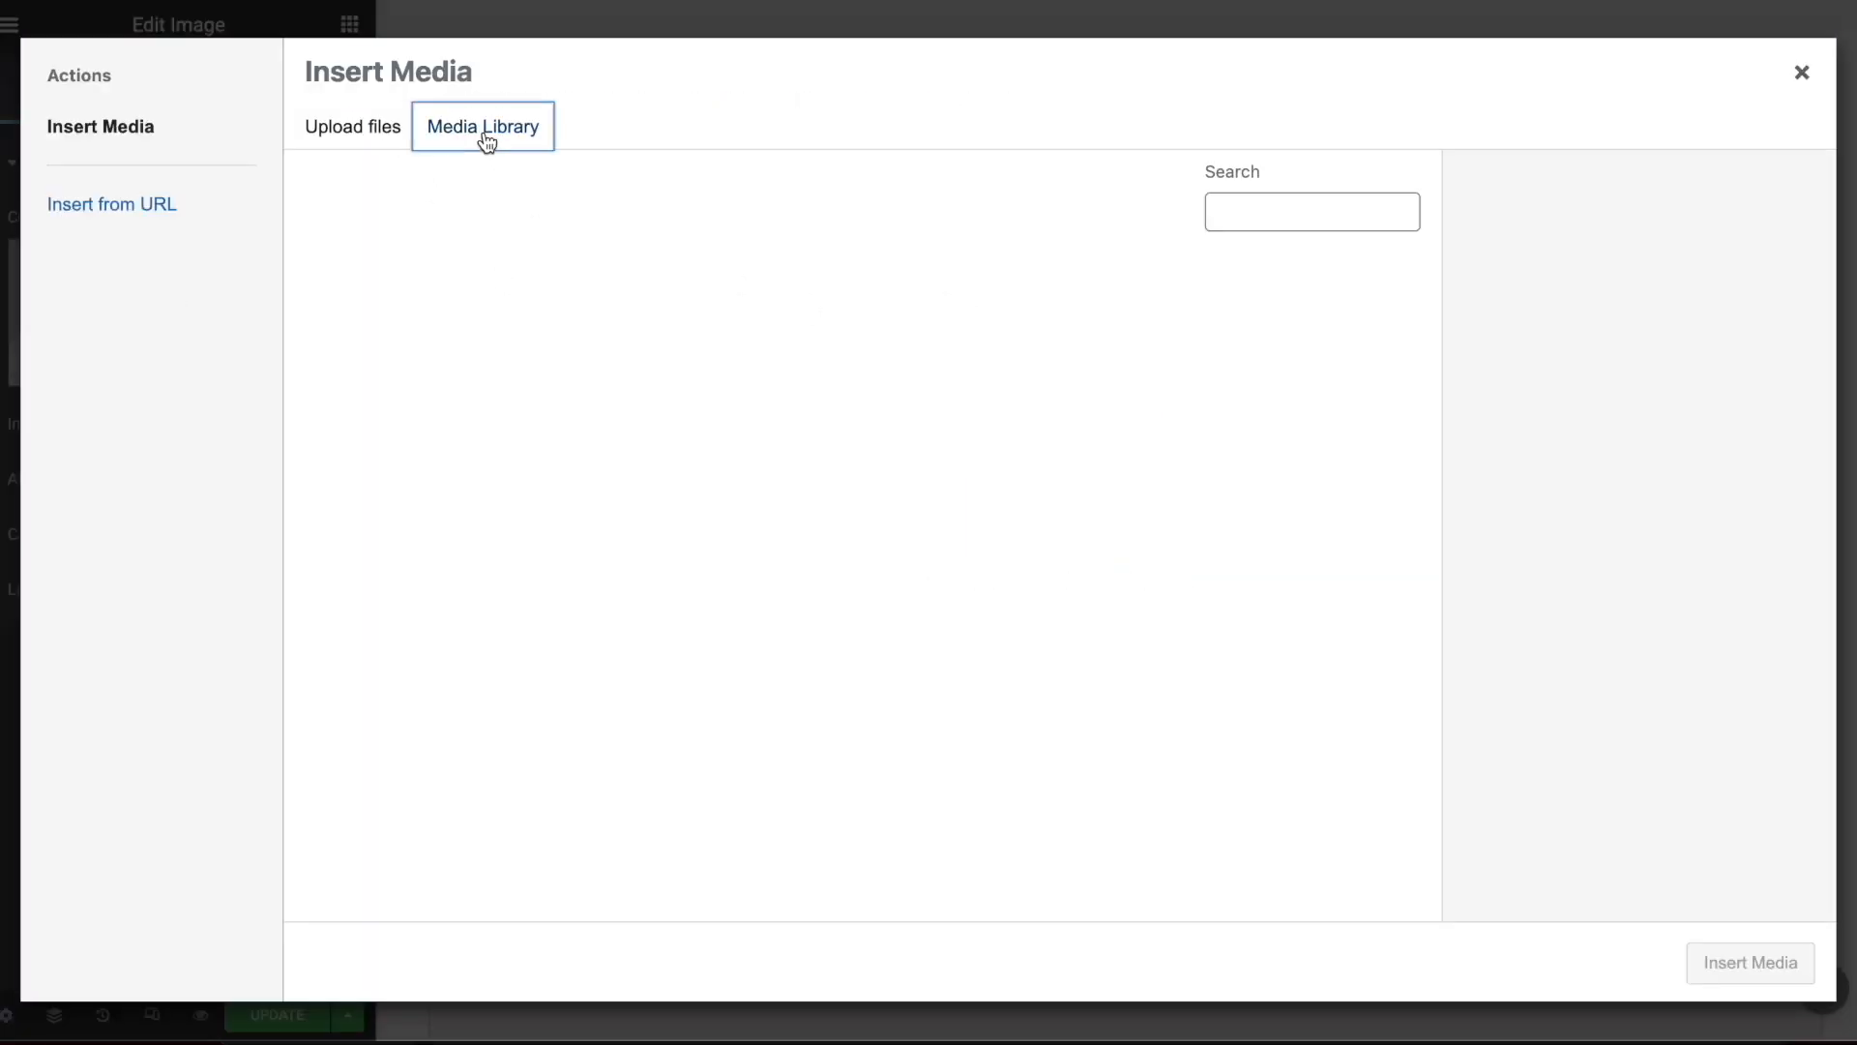
click(658, 366)
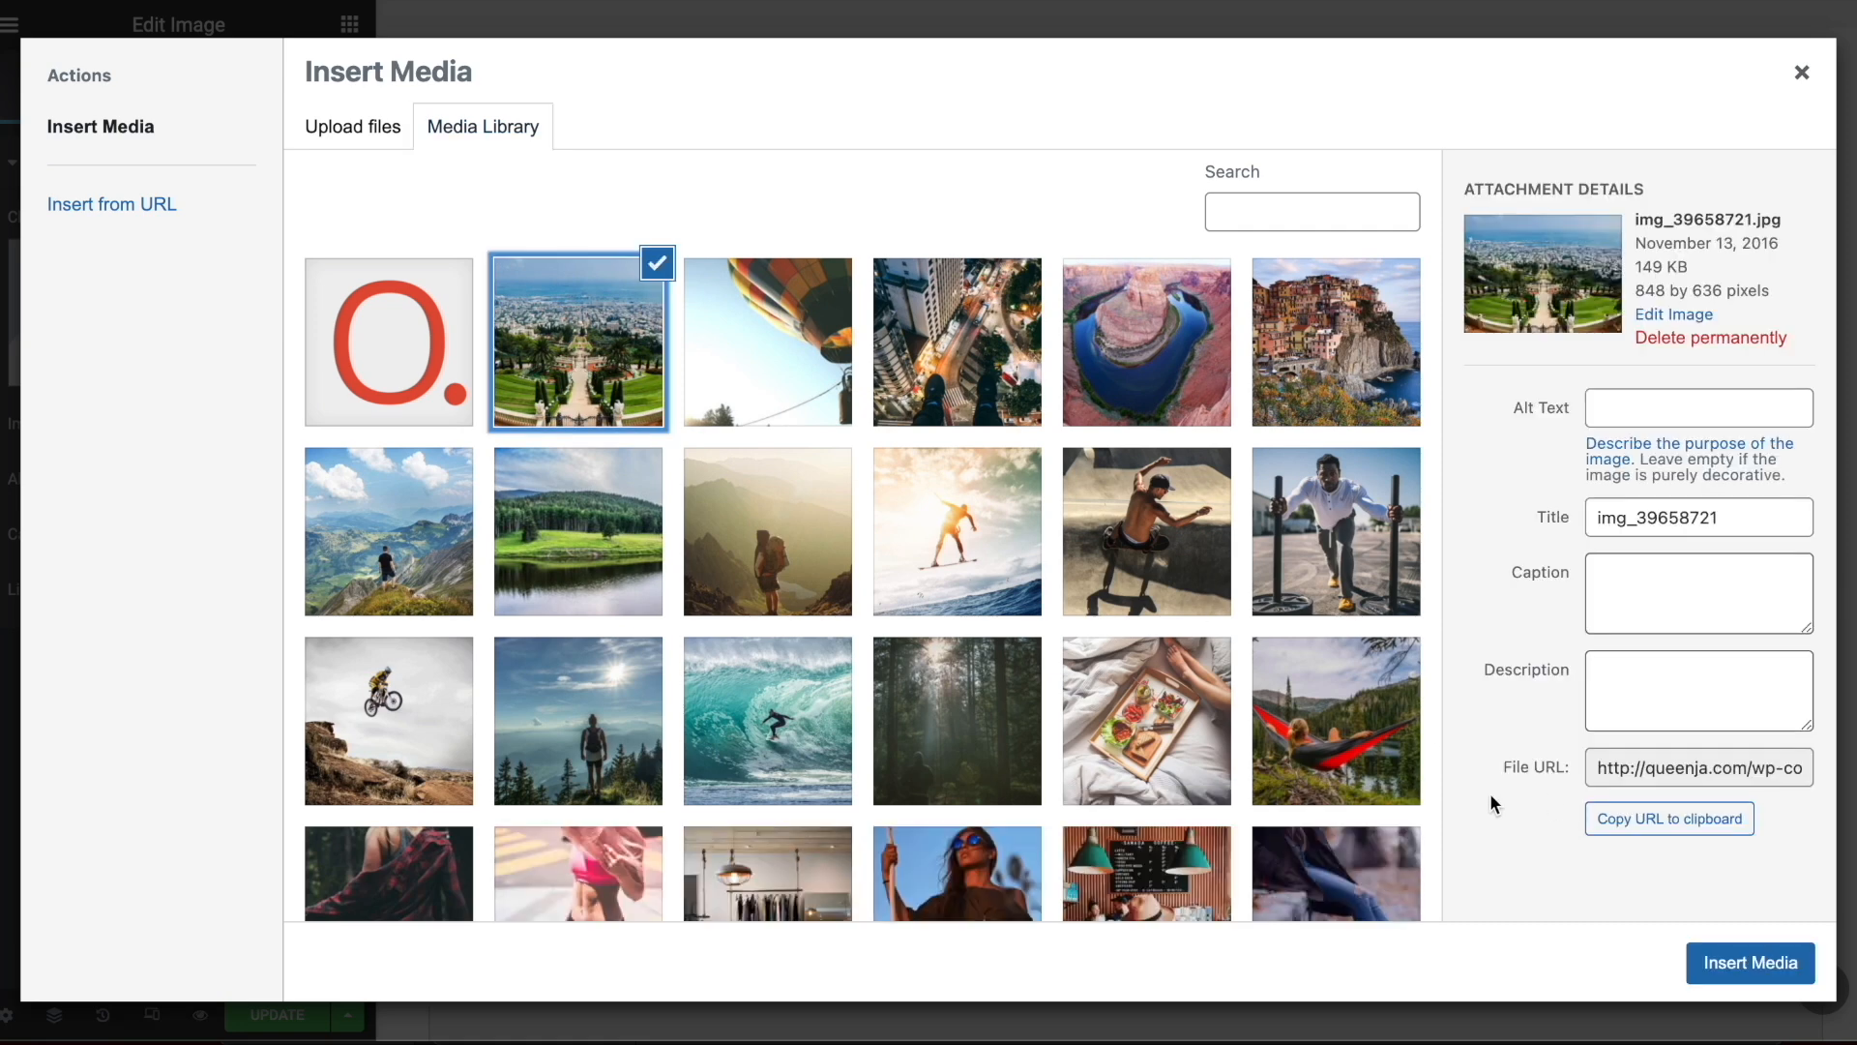
click(1110, 713)
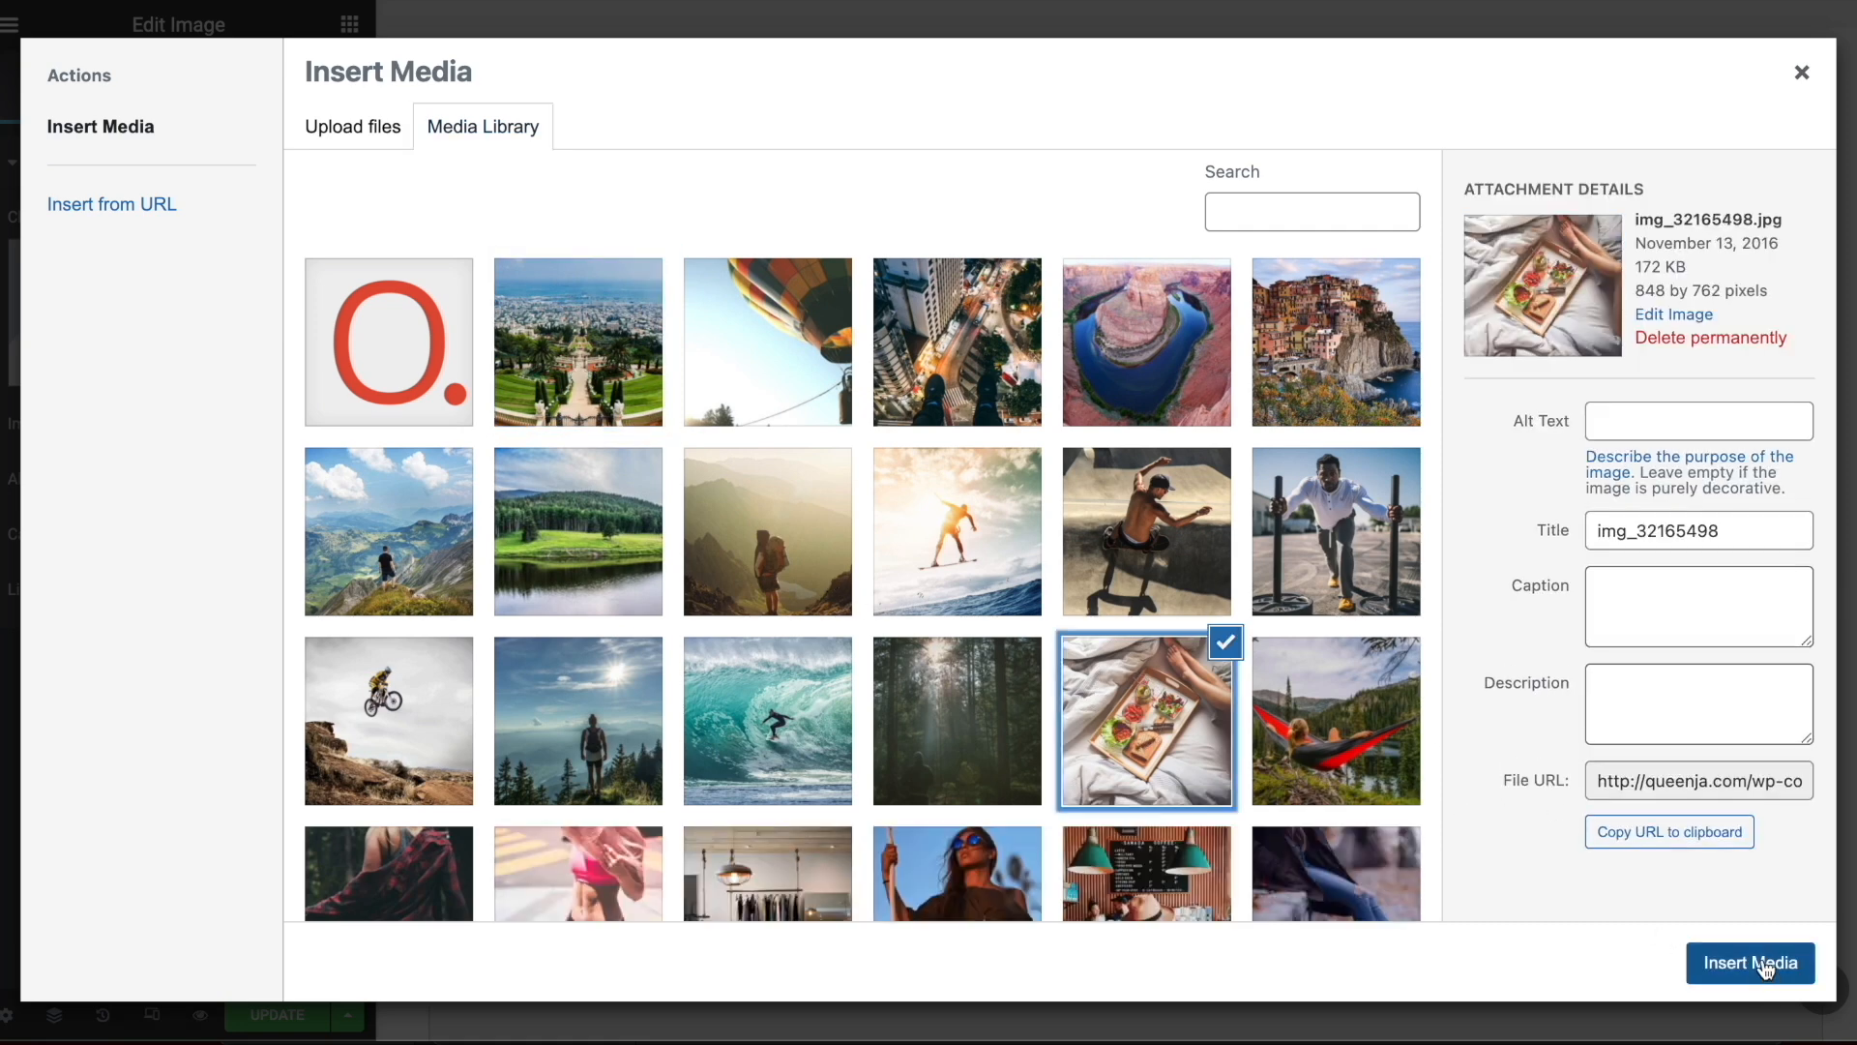
click(1780, 965)
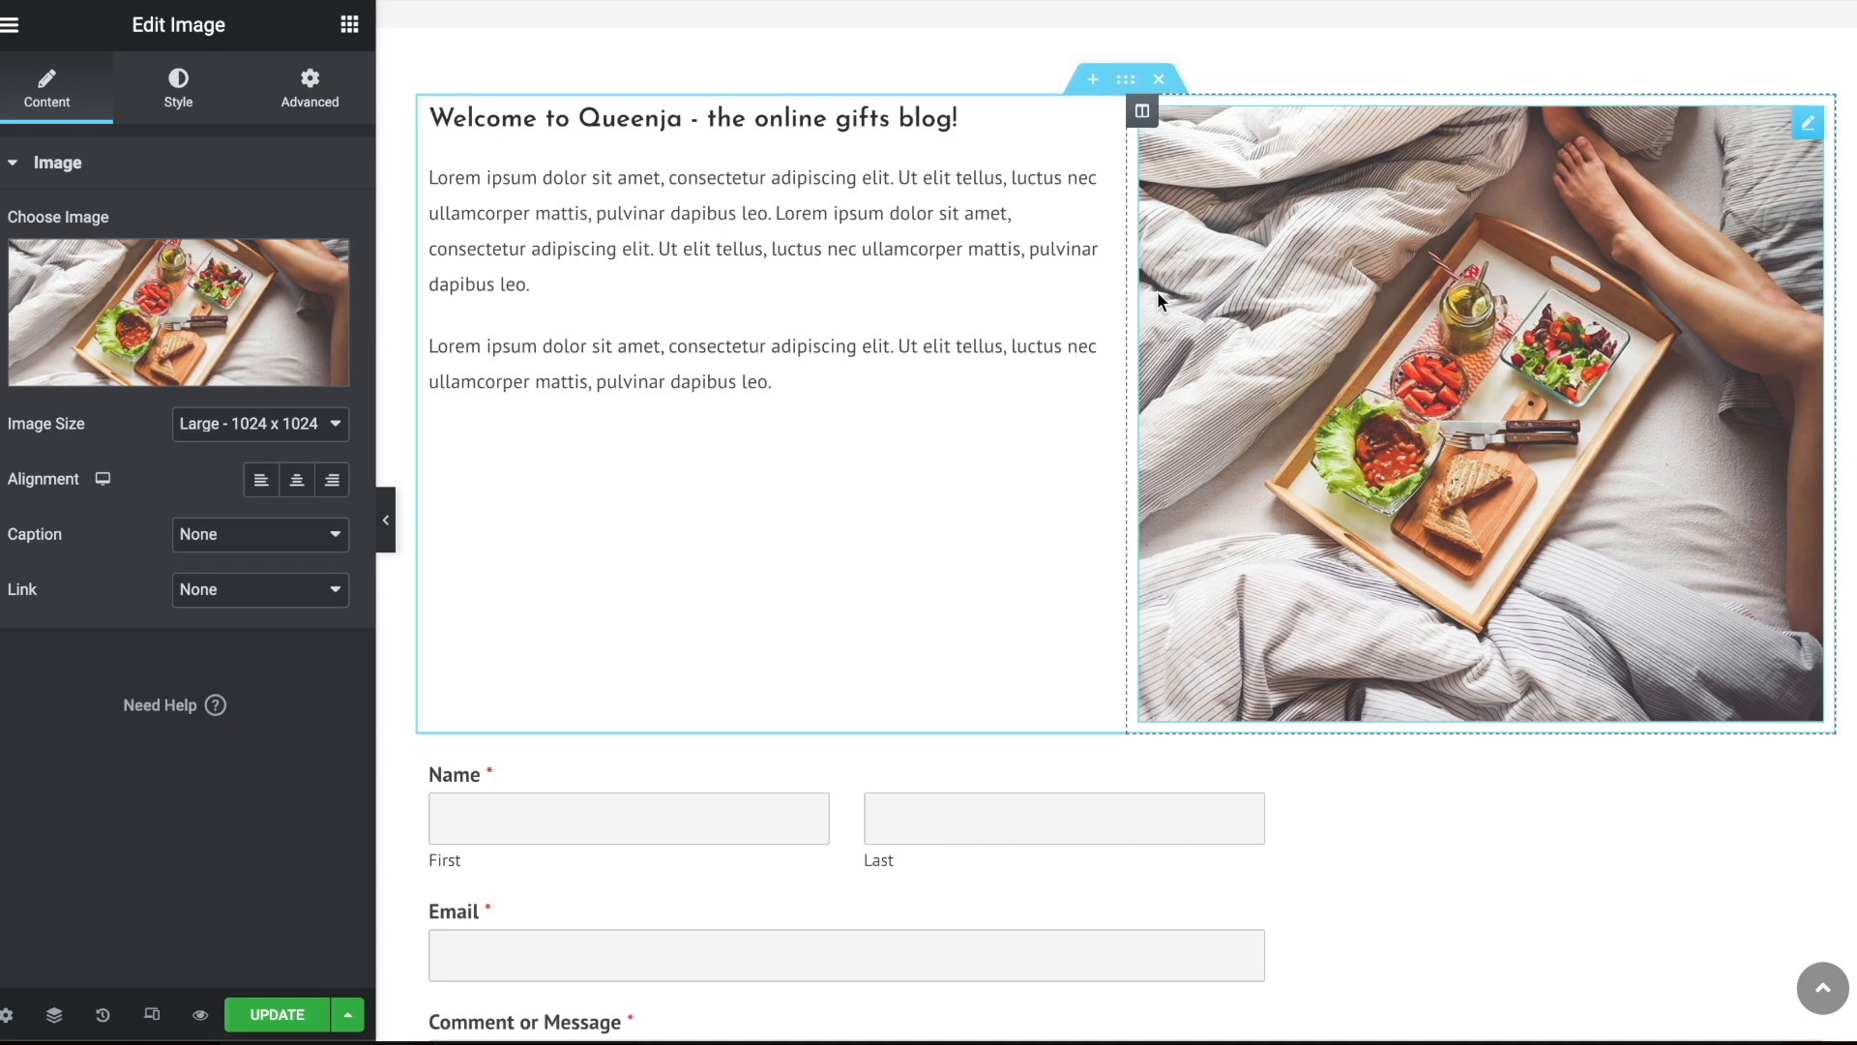
scroll(851, 406, down, 2)
scroll(863, 422, down, 5)
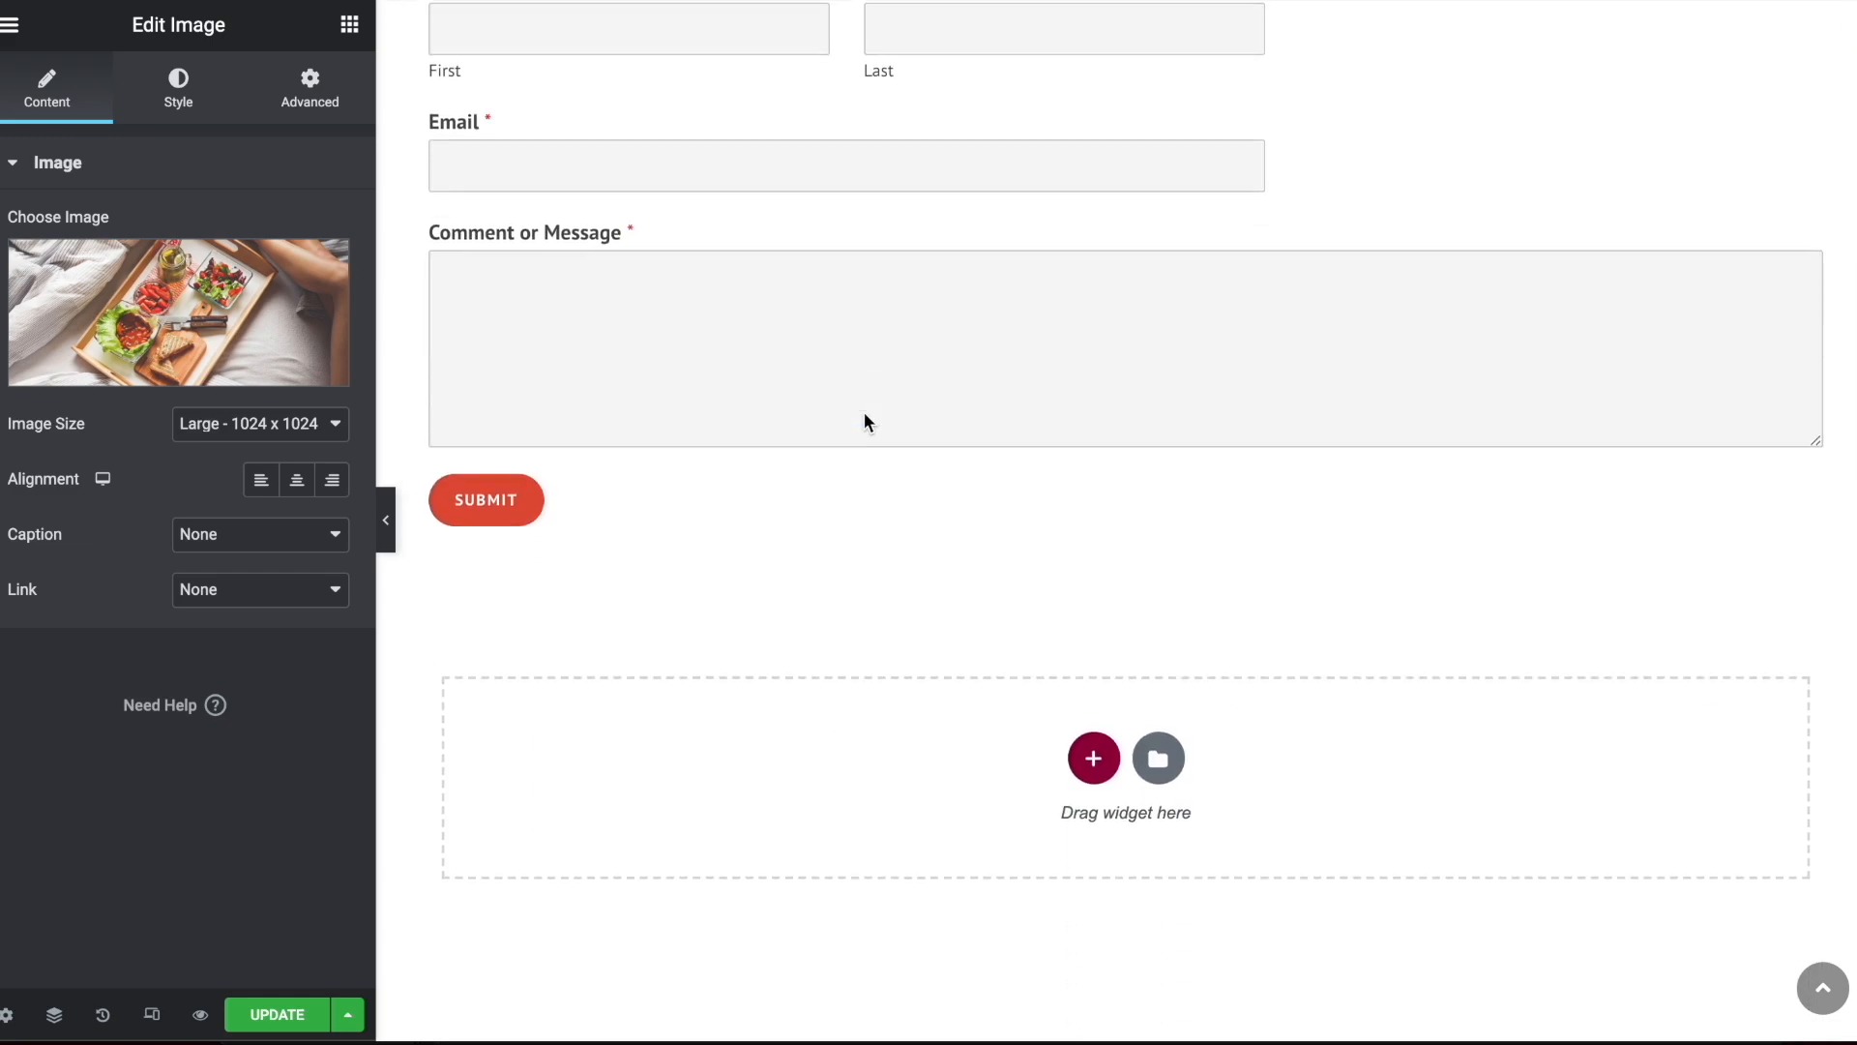
scroll(863, 422, up, 10)
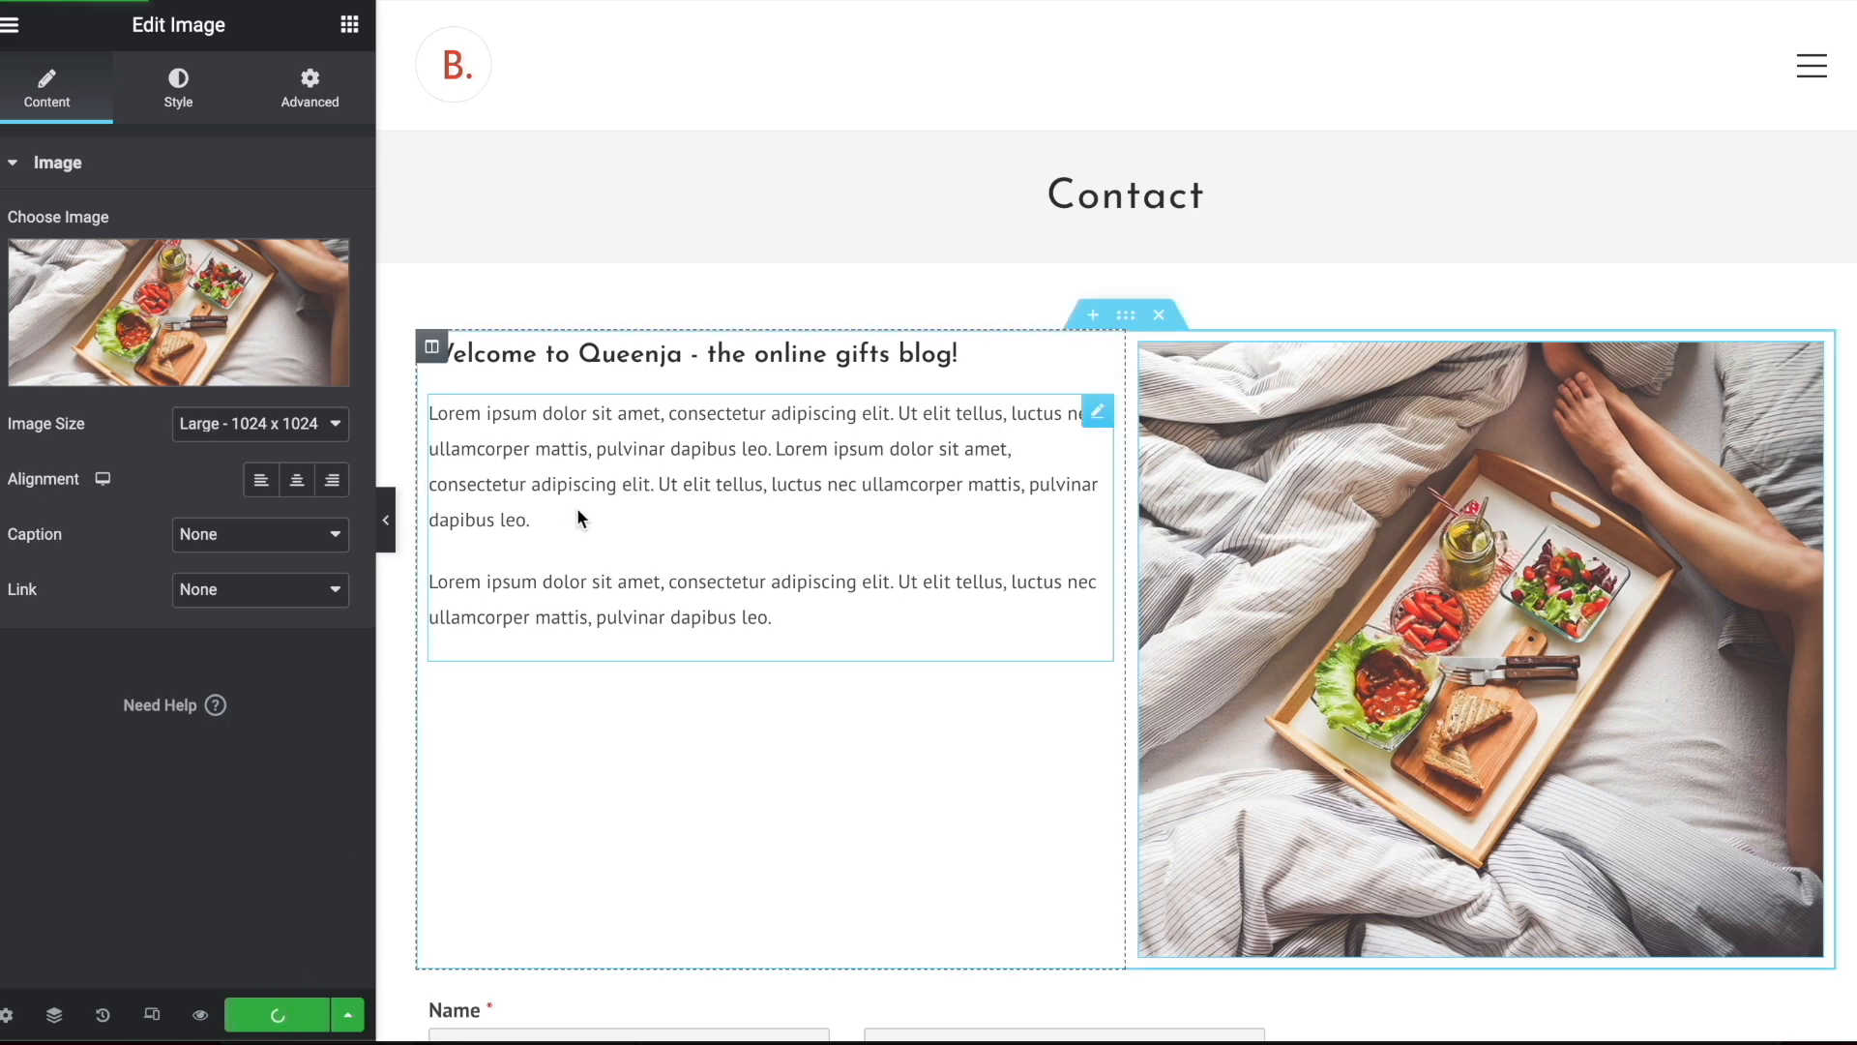
Check the page settings and exit Elementor to the page's WordPress editor
click(6, 1014)
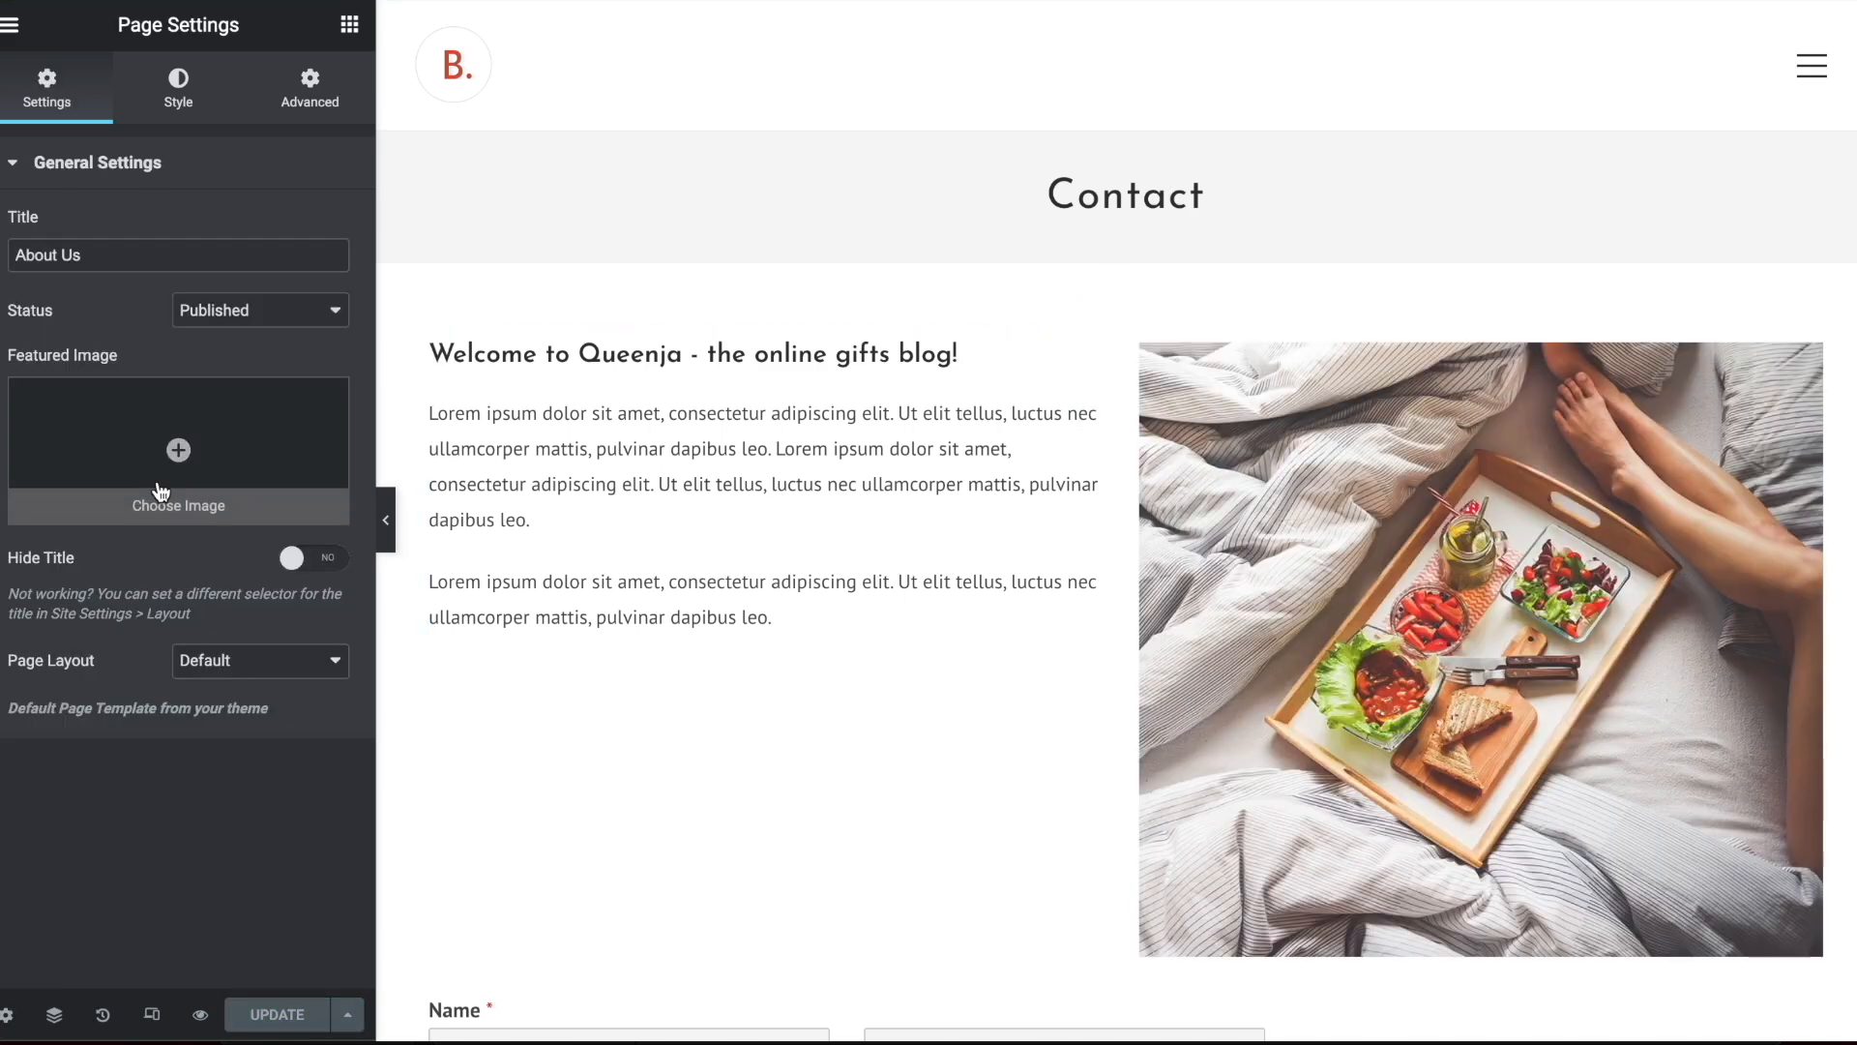
click(10, 24)
click(136, 483)
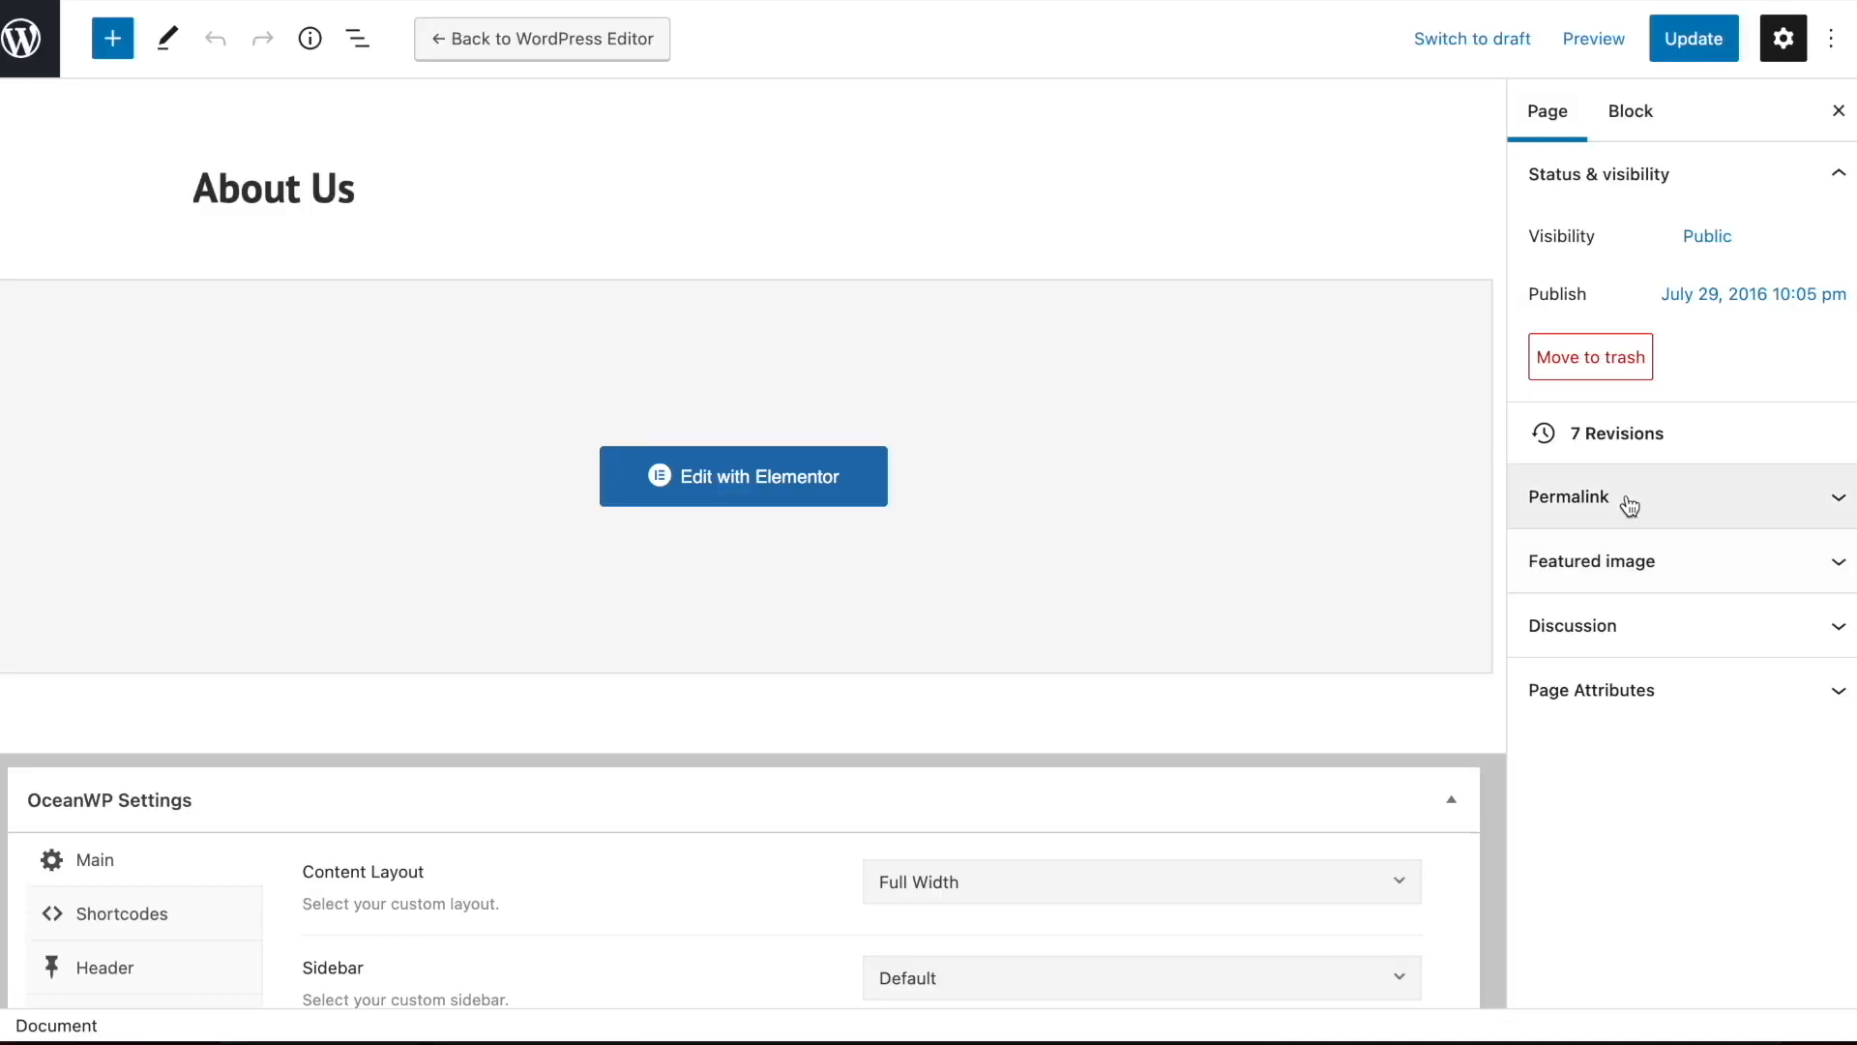
Set the page's URL slug to about-us and update the page
click(1625, 498)
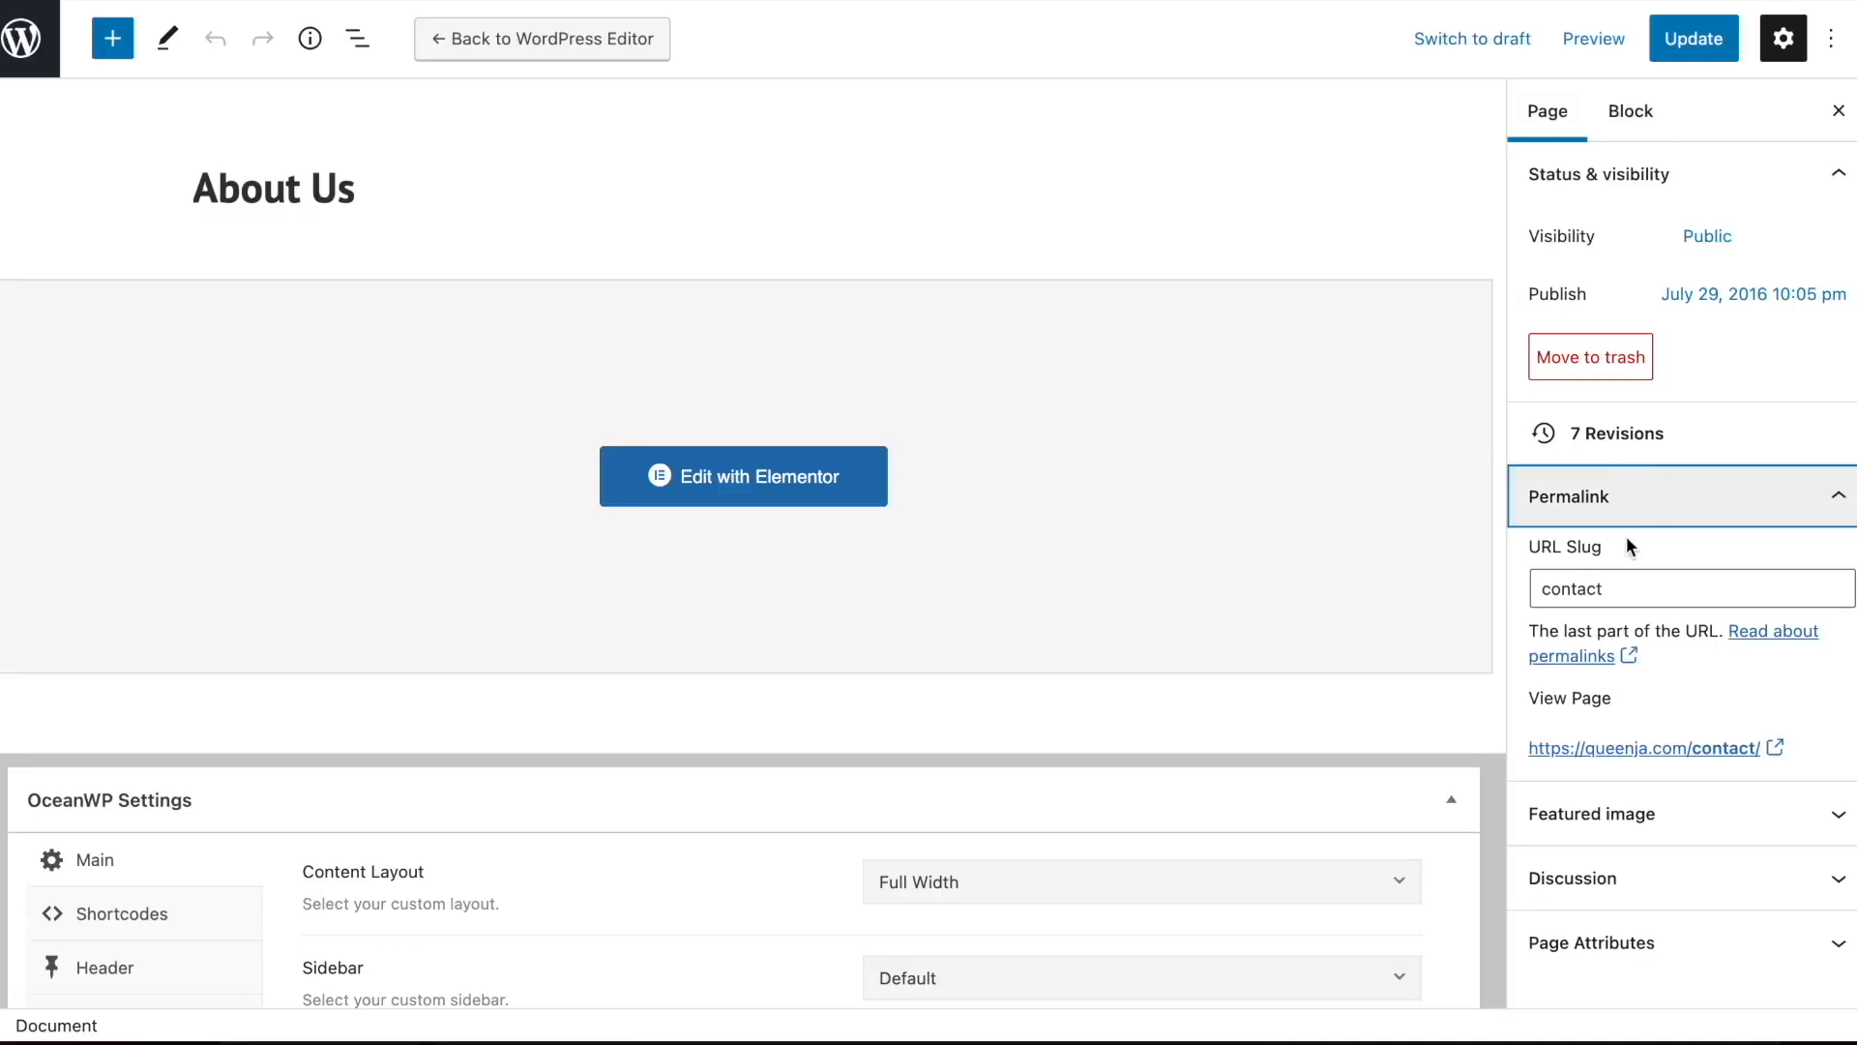
click(1624, 588)
text(about=)
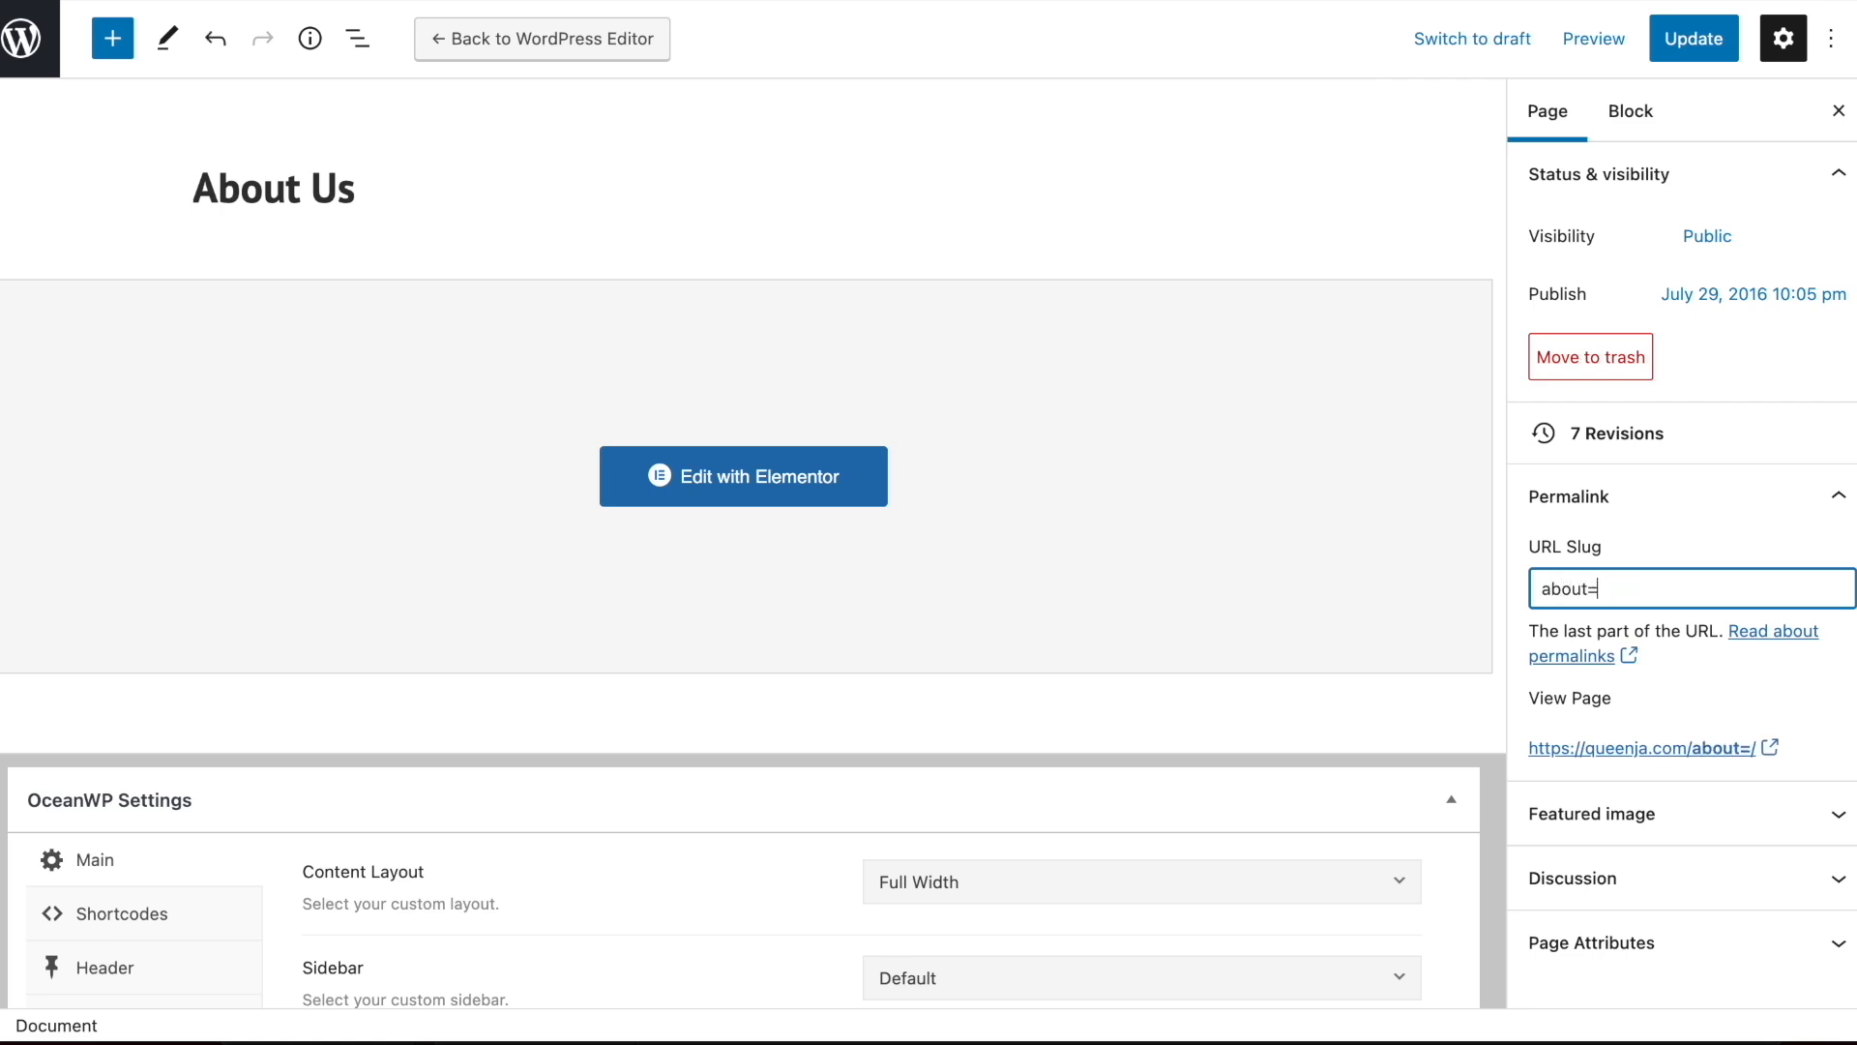
key(BackSpace)
text(-us)
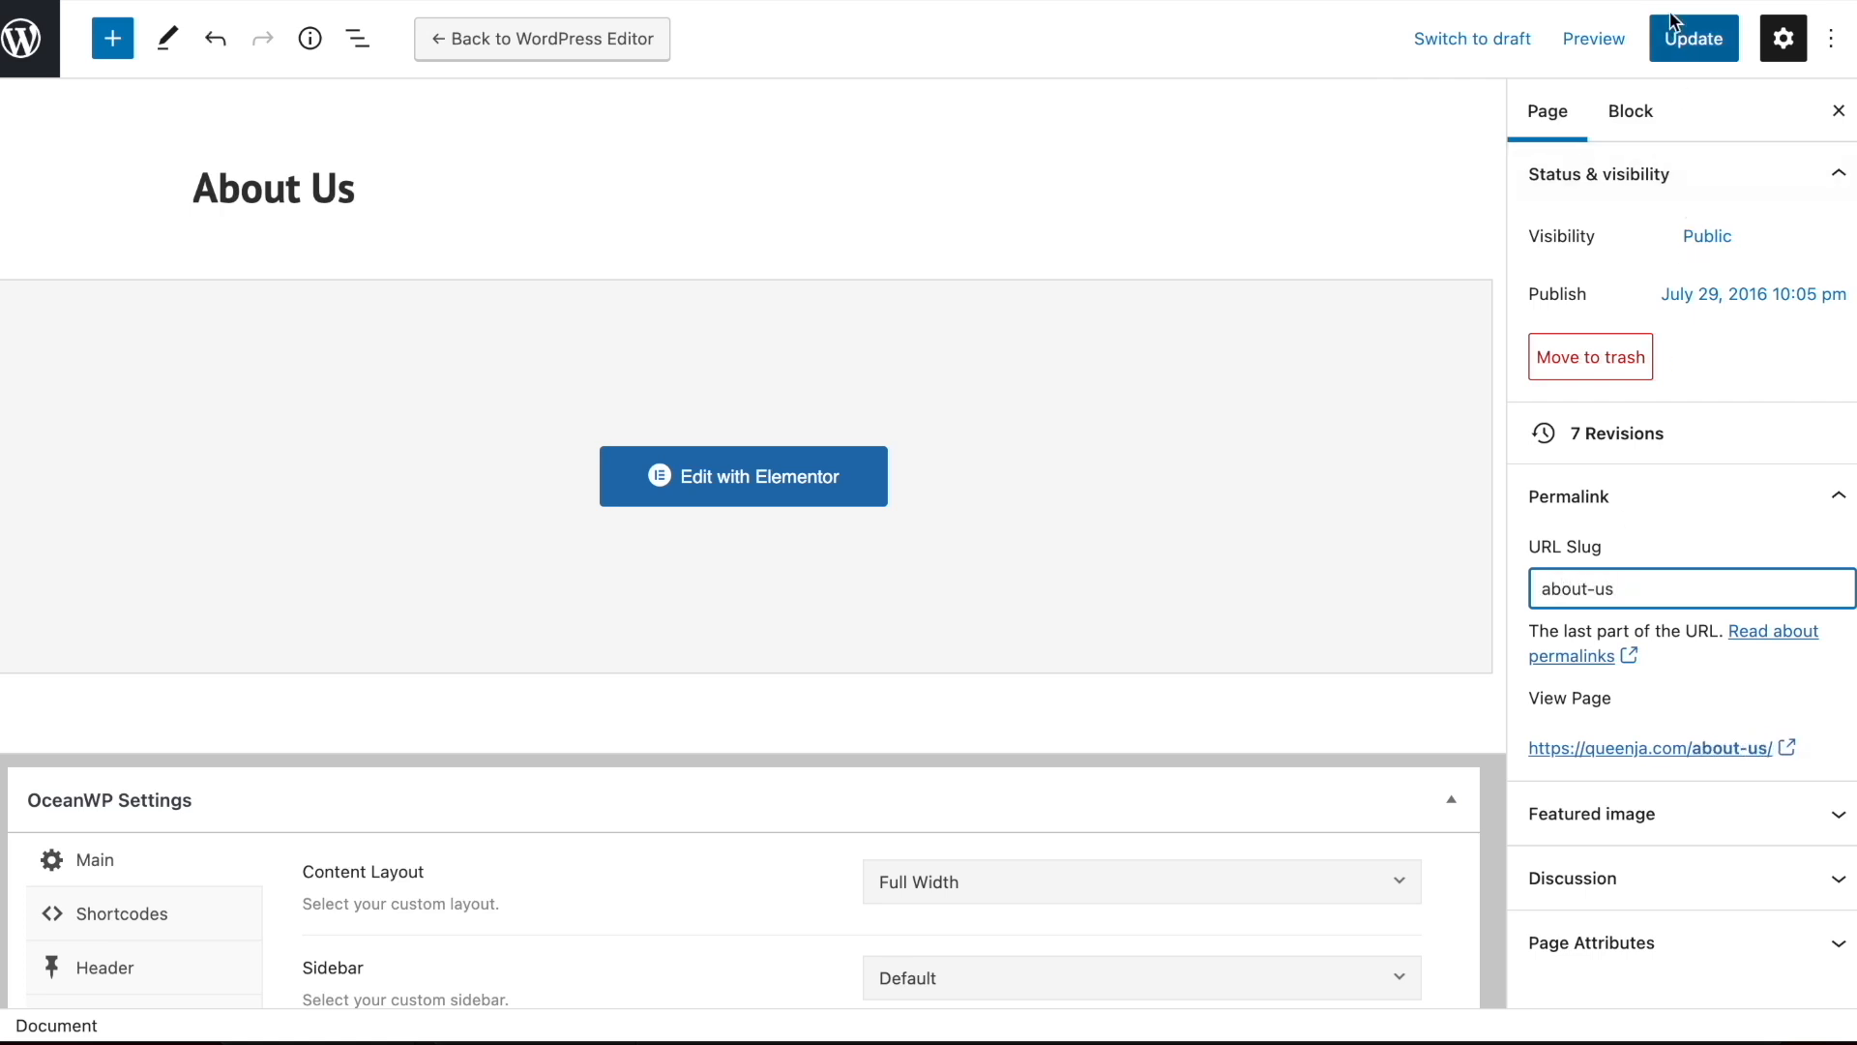
click(1683, 44)
Preview the About Us page in a new tab and check the site's navigation menu
click(1594, 39)
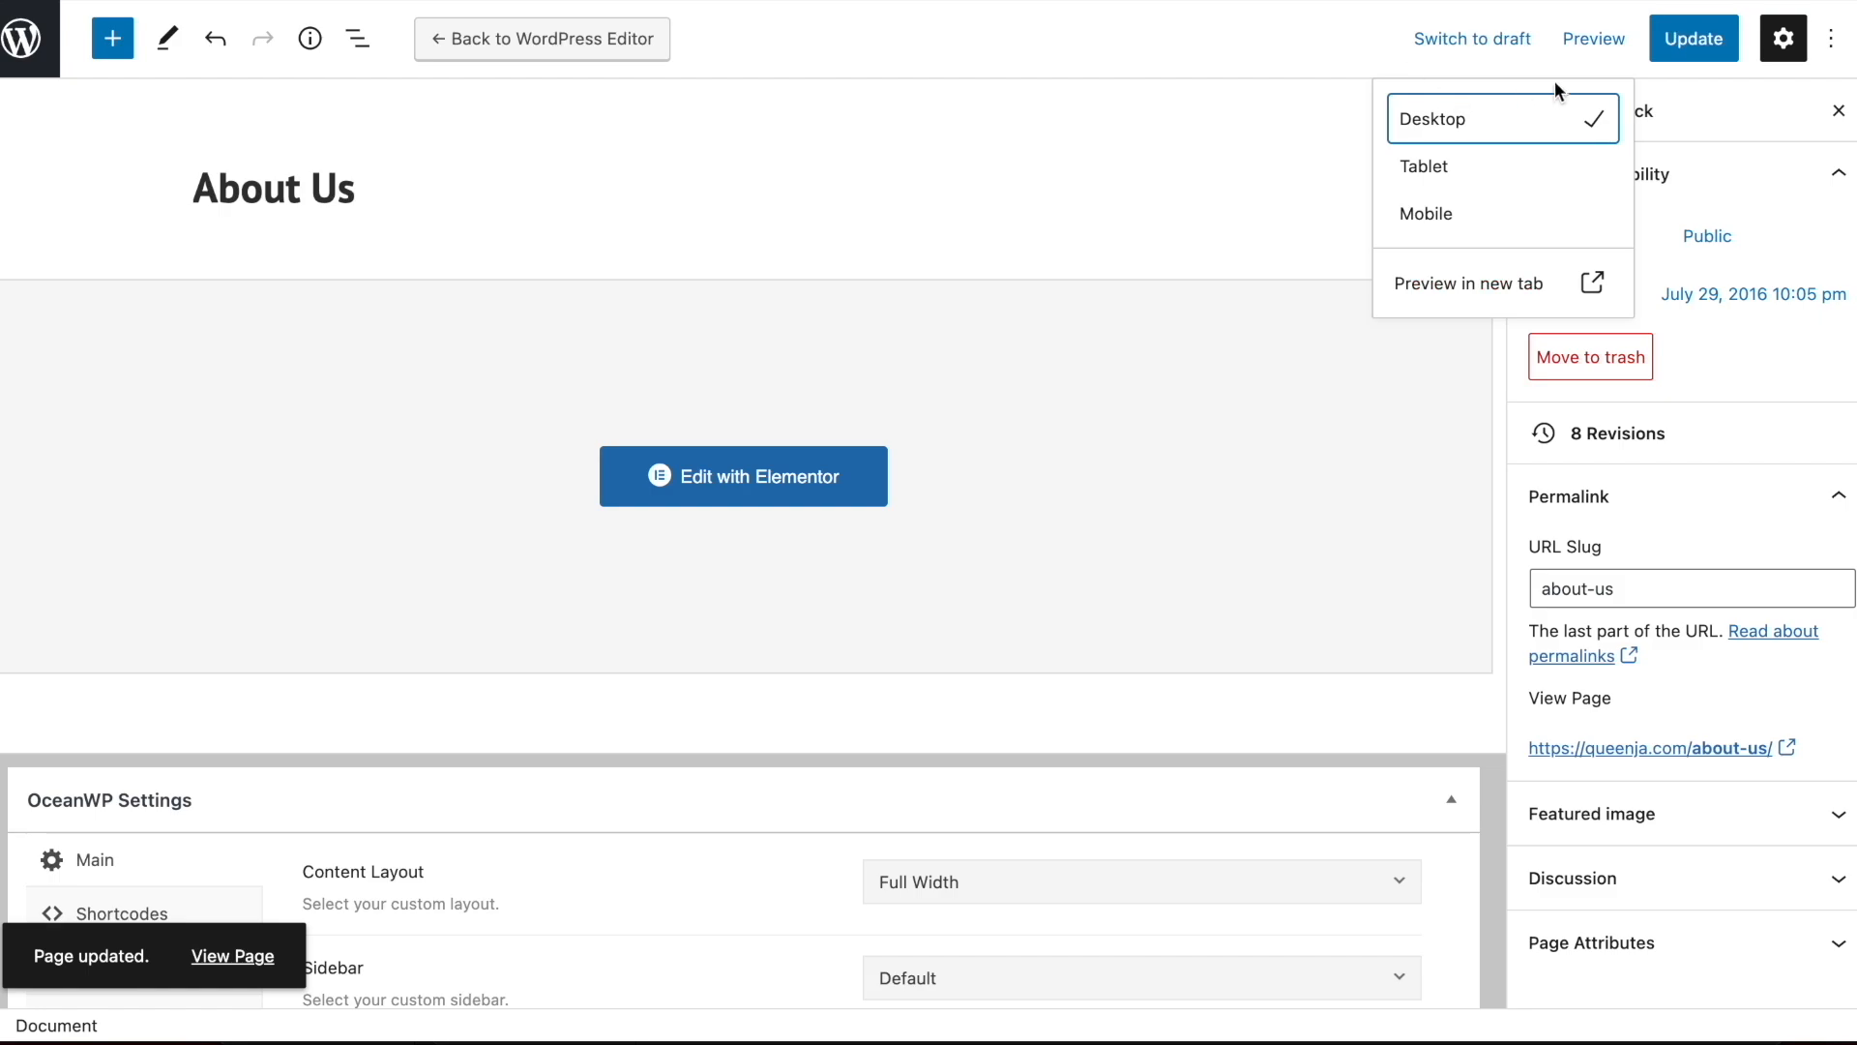
click(1548, 286)
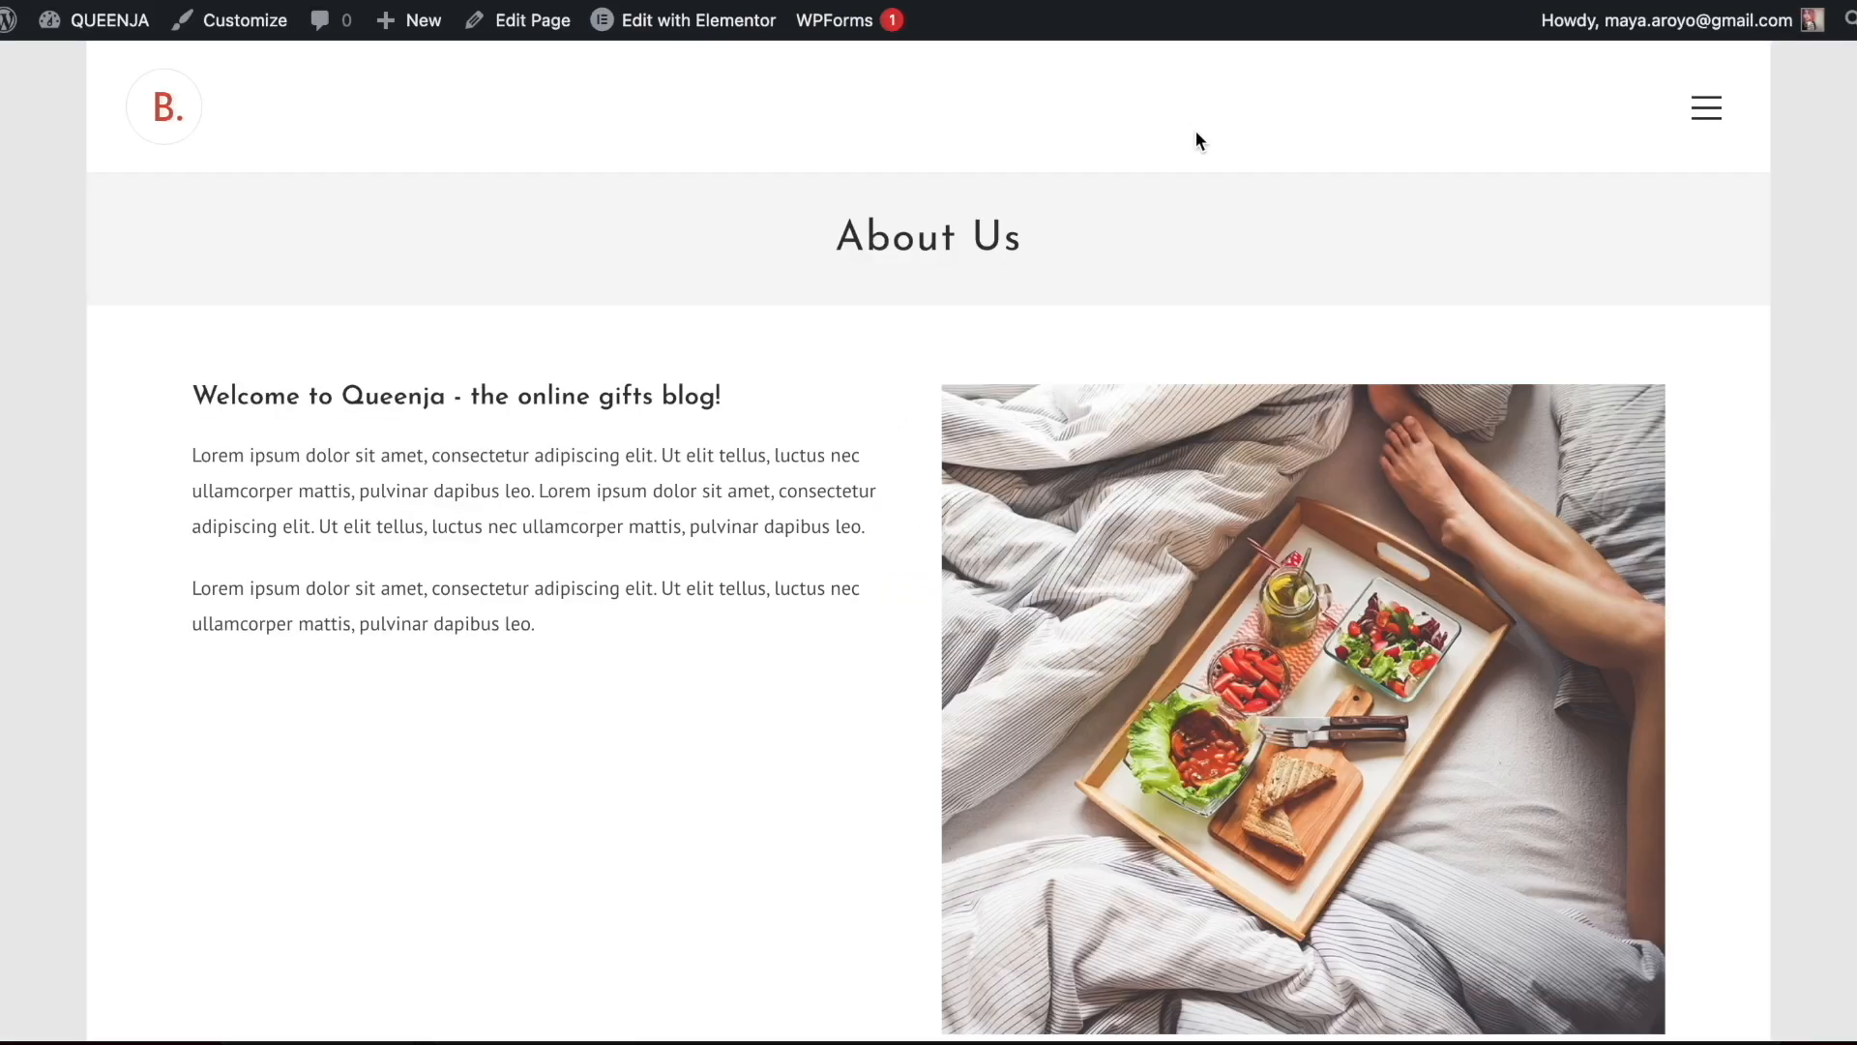
scroll(1194, 130, down, 10)
scroll(920, 639, up, 10)
click(1708, 120)
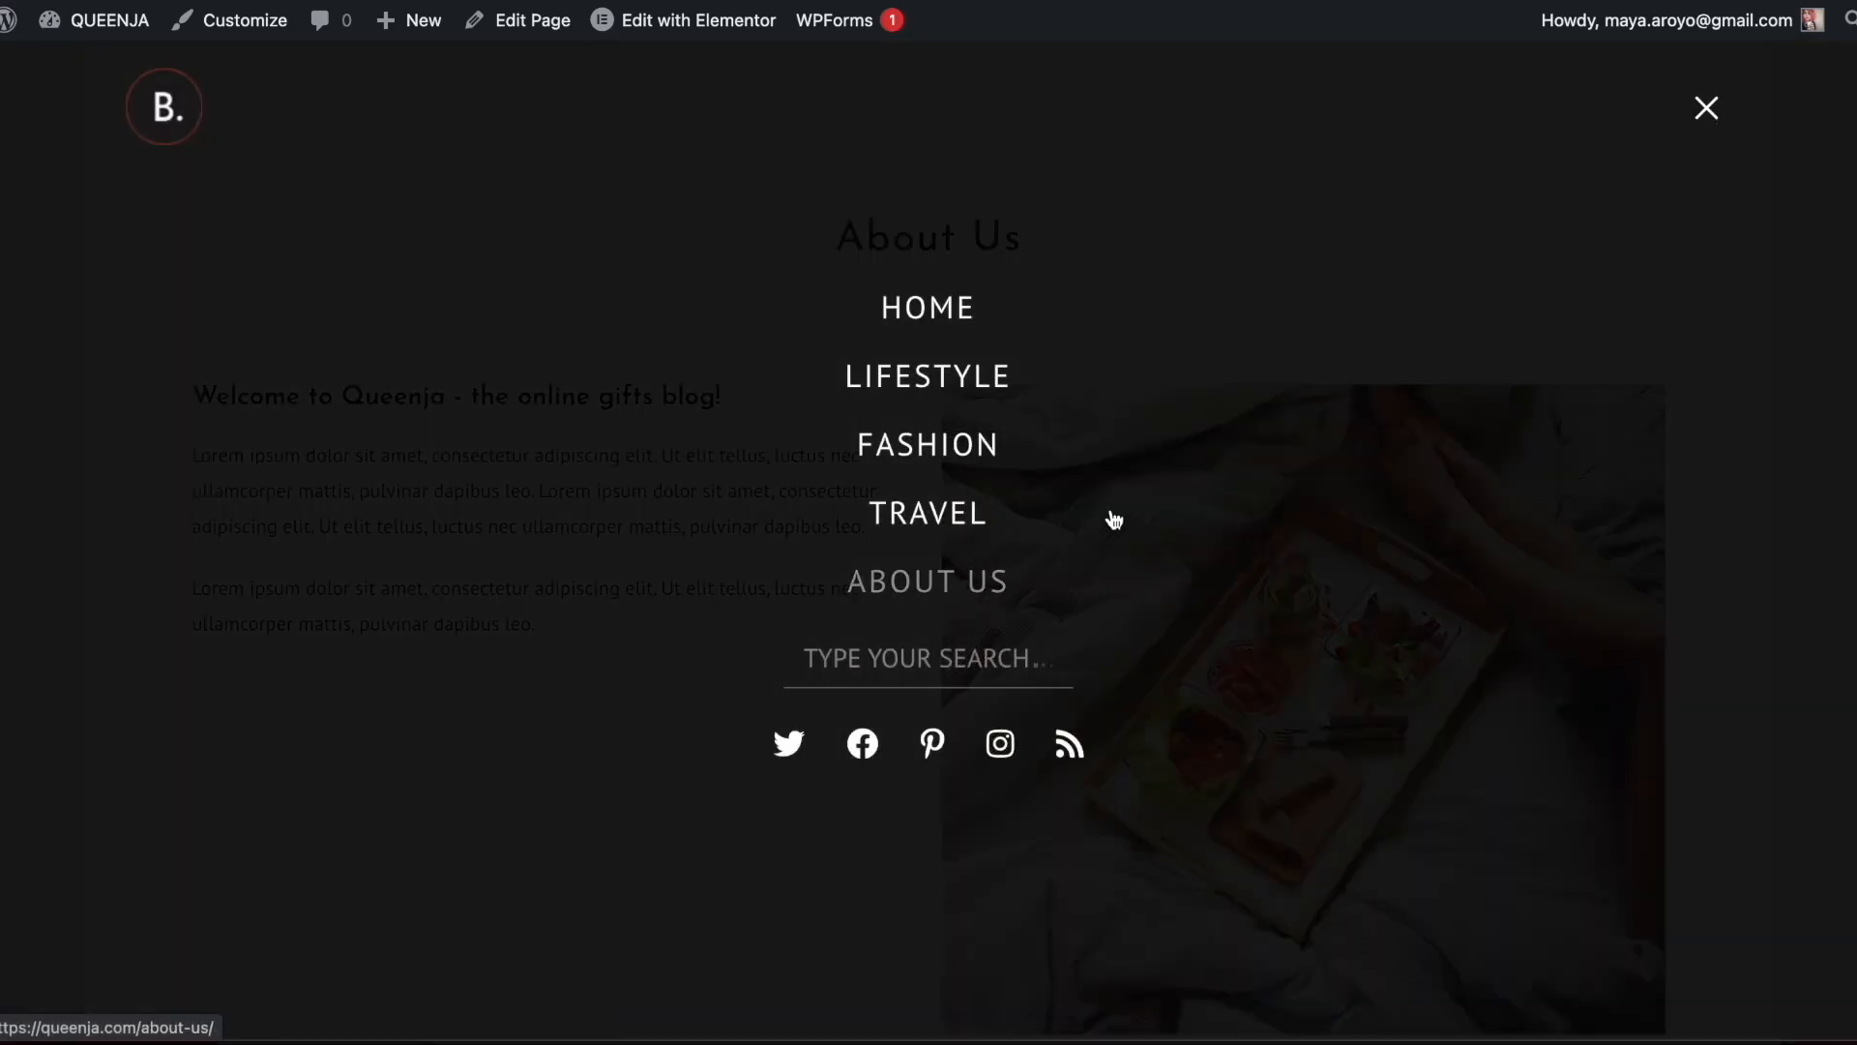
click(1704, 109)
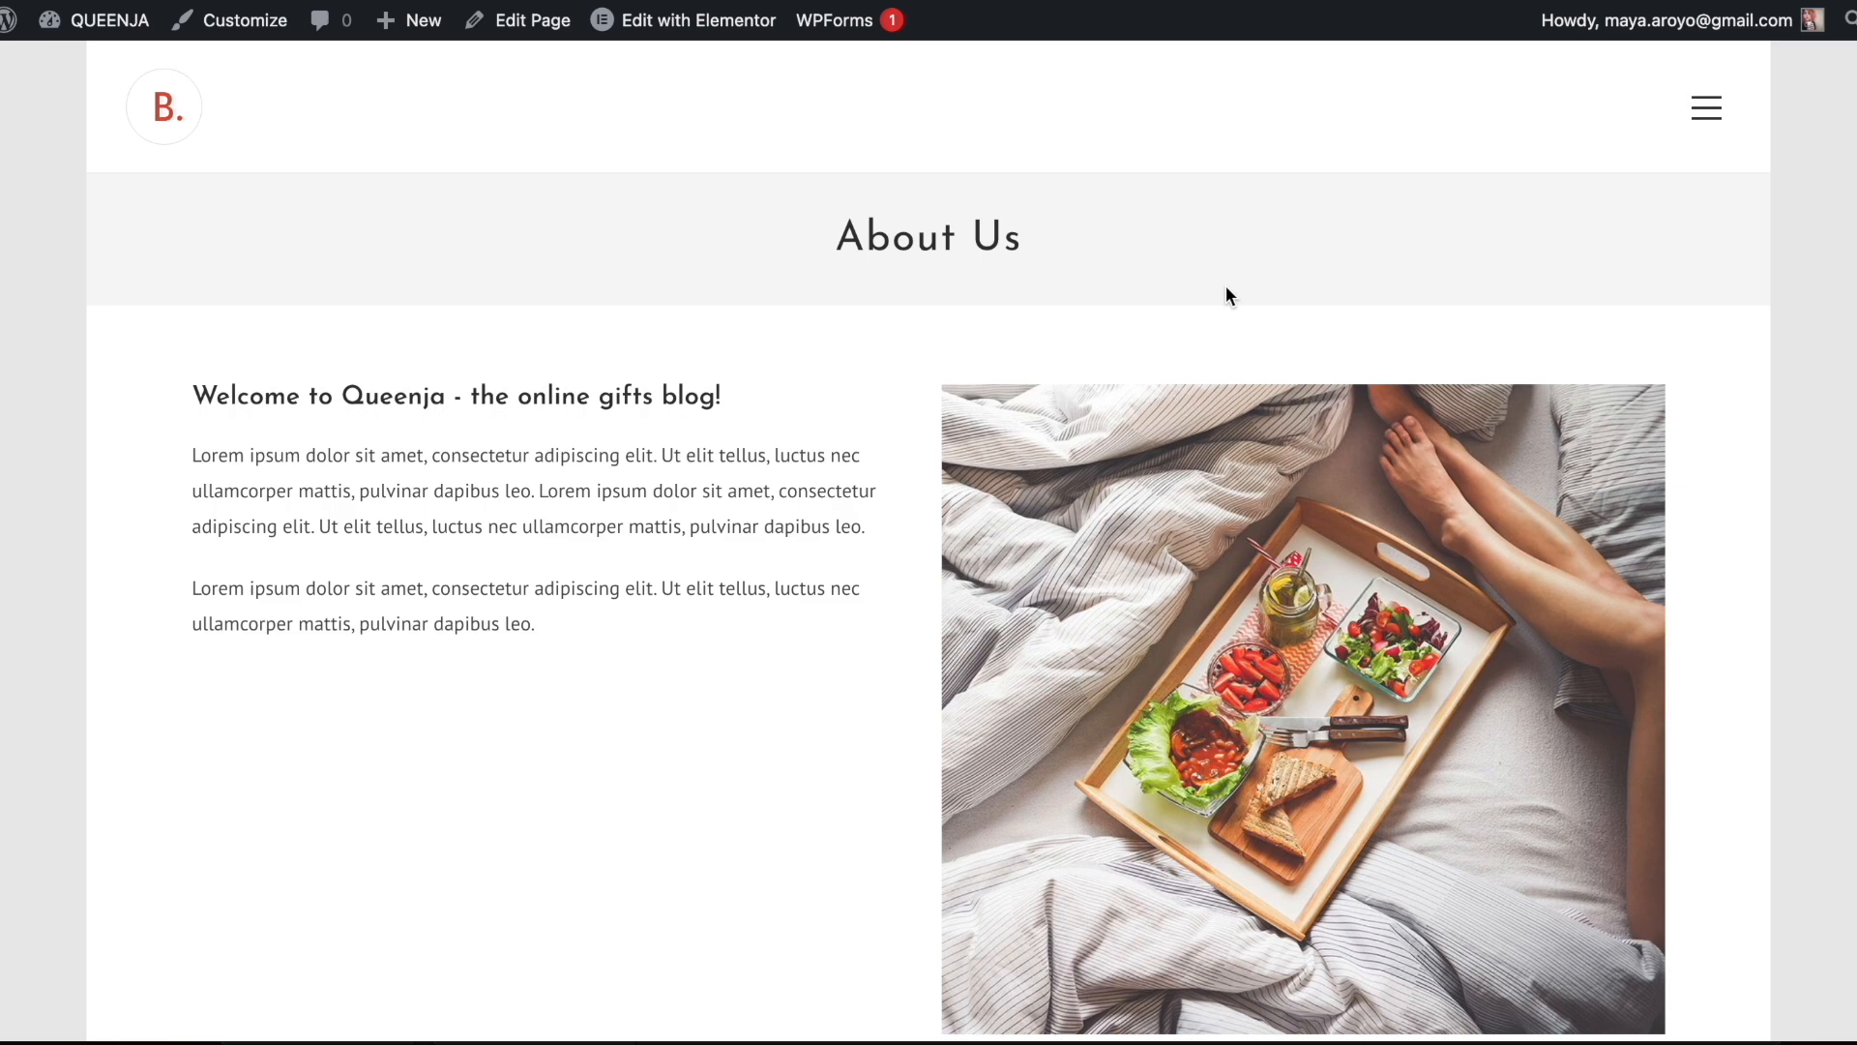
Review the About Us page's text, image and contact form, and close the preview
scroll(659, 316, down, 4)
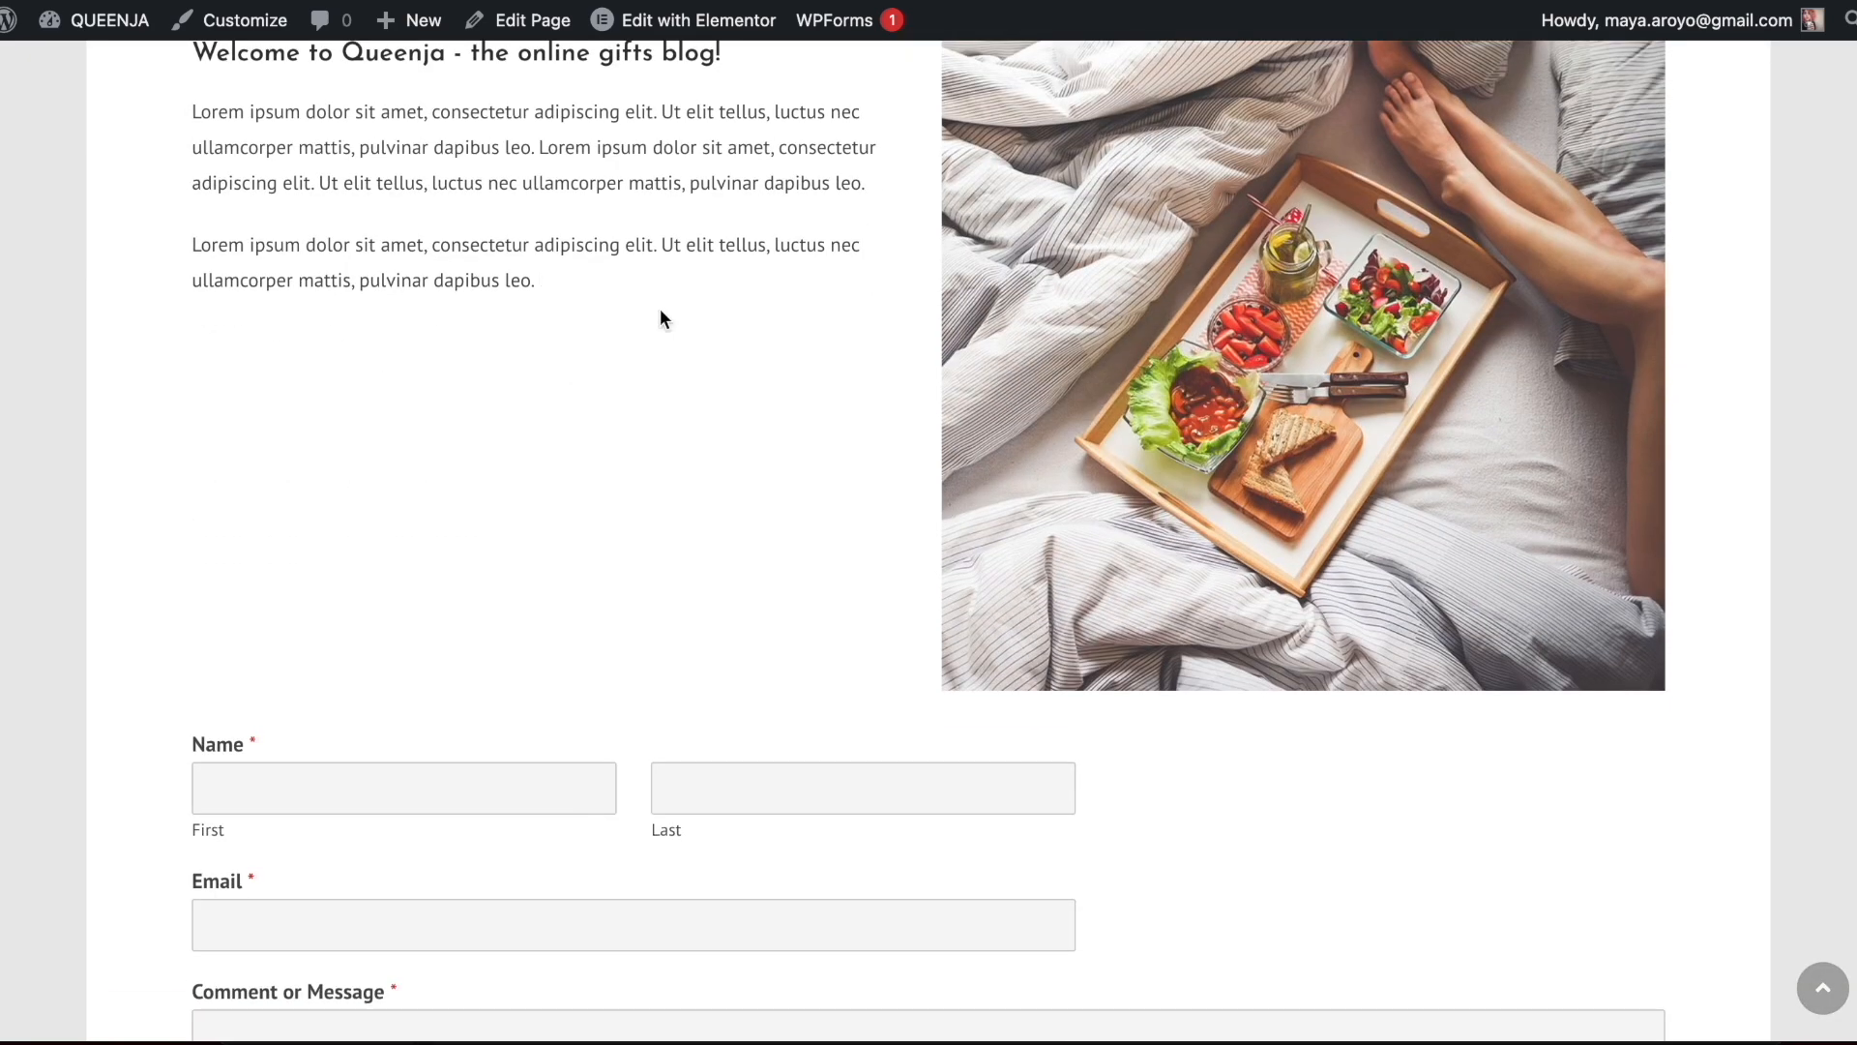
scroll(638, 514, down, 4)
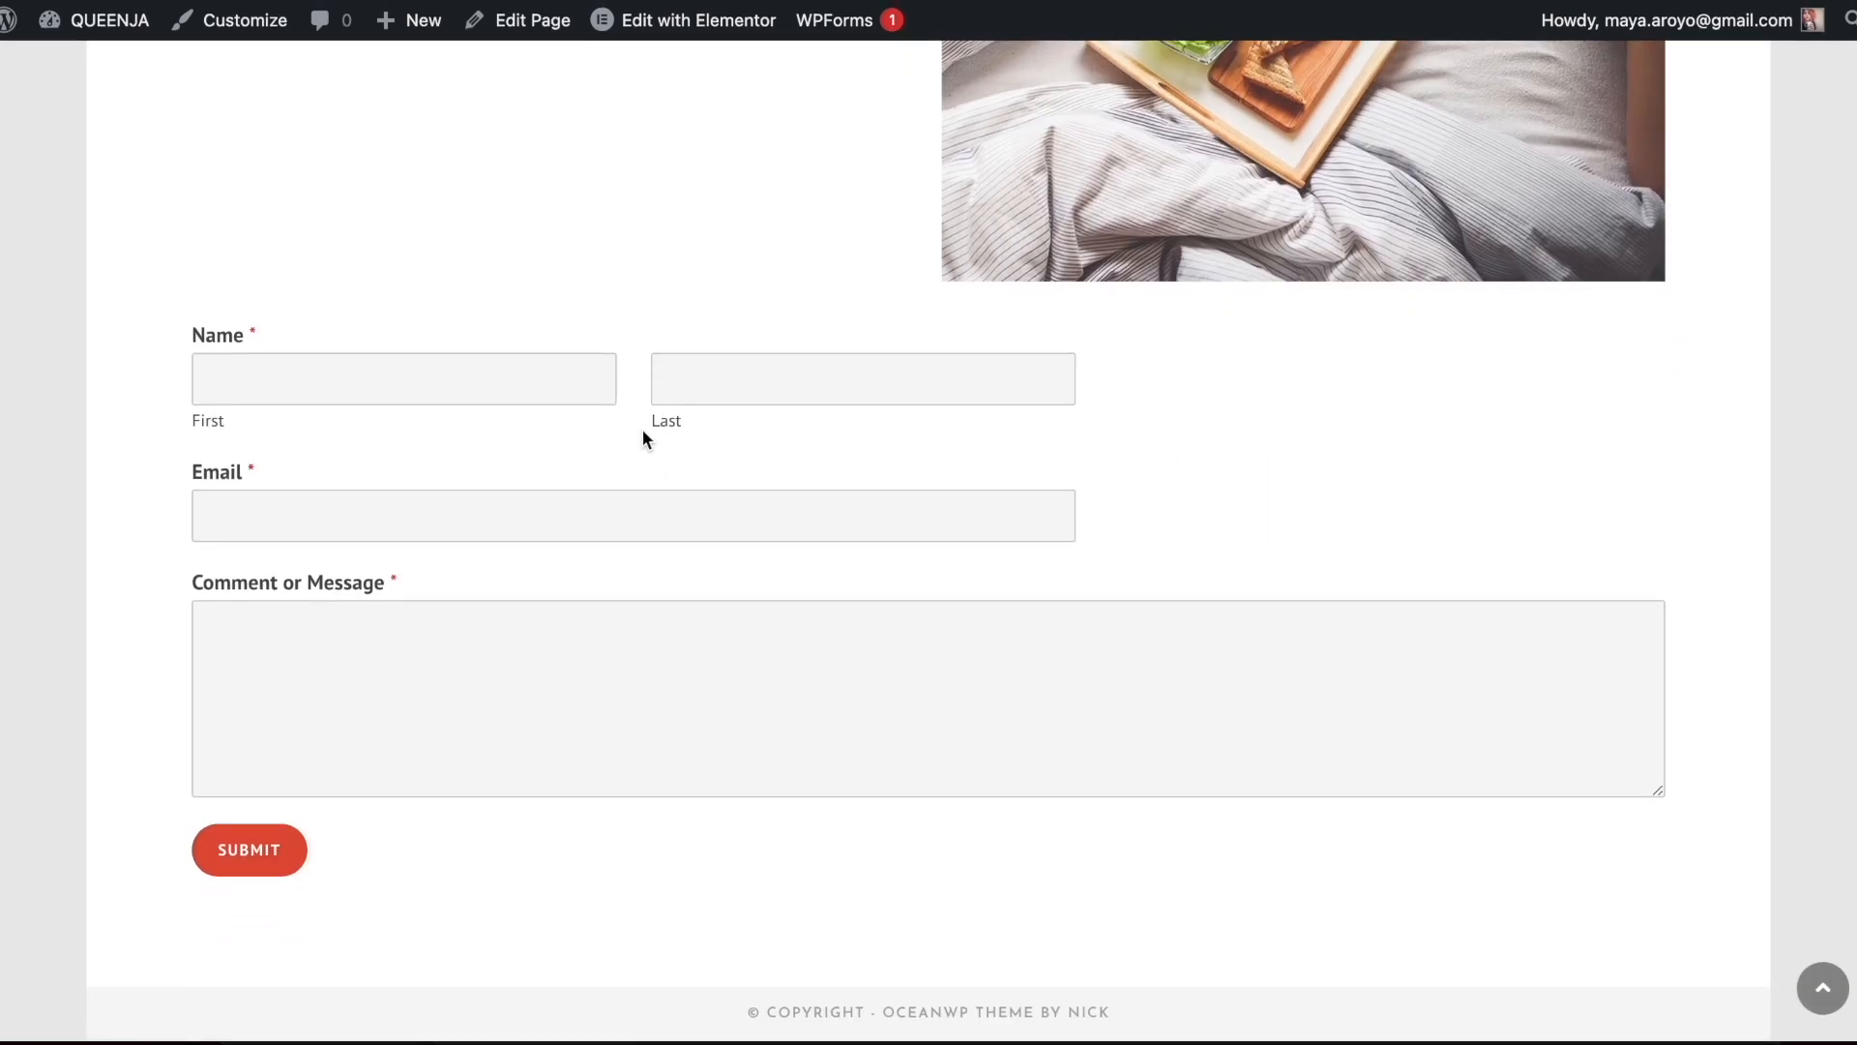
scroll(642, 432, up, 10)
scroll(1066, 339, down, 10)
scroll(1066, 338, up, 10)
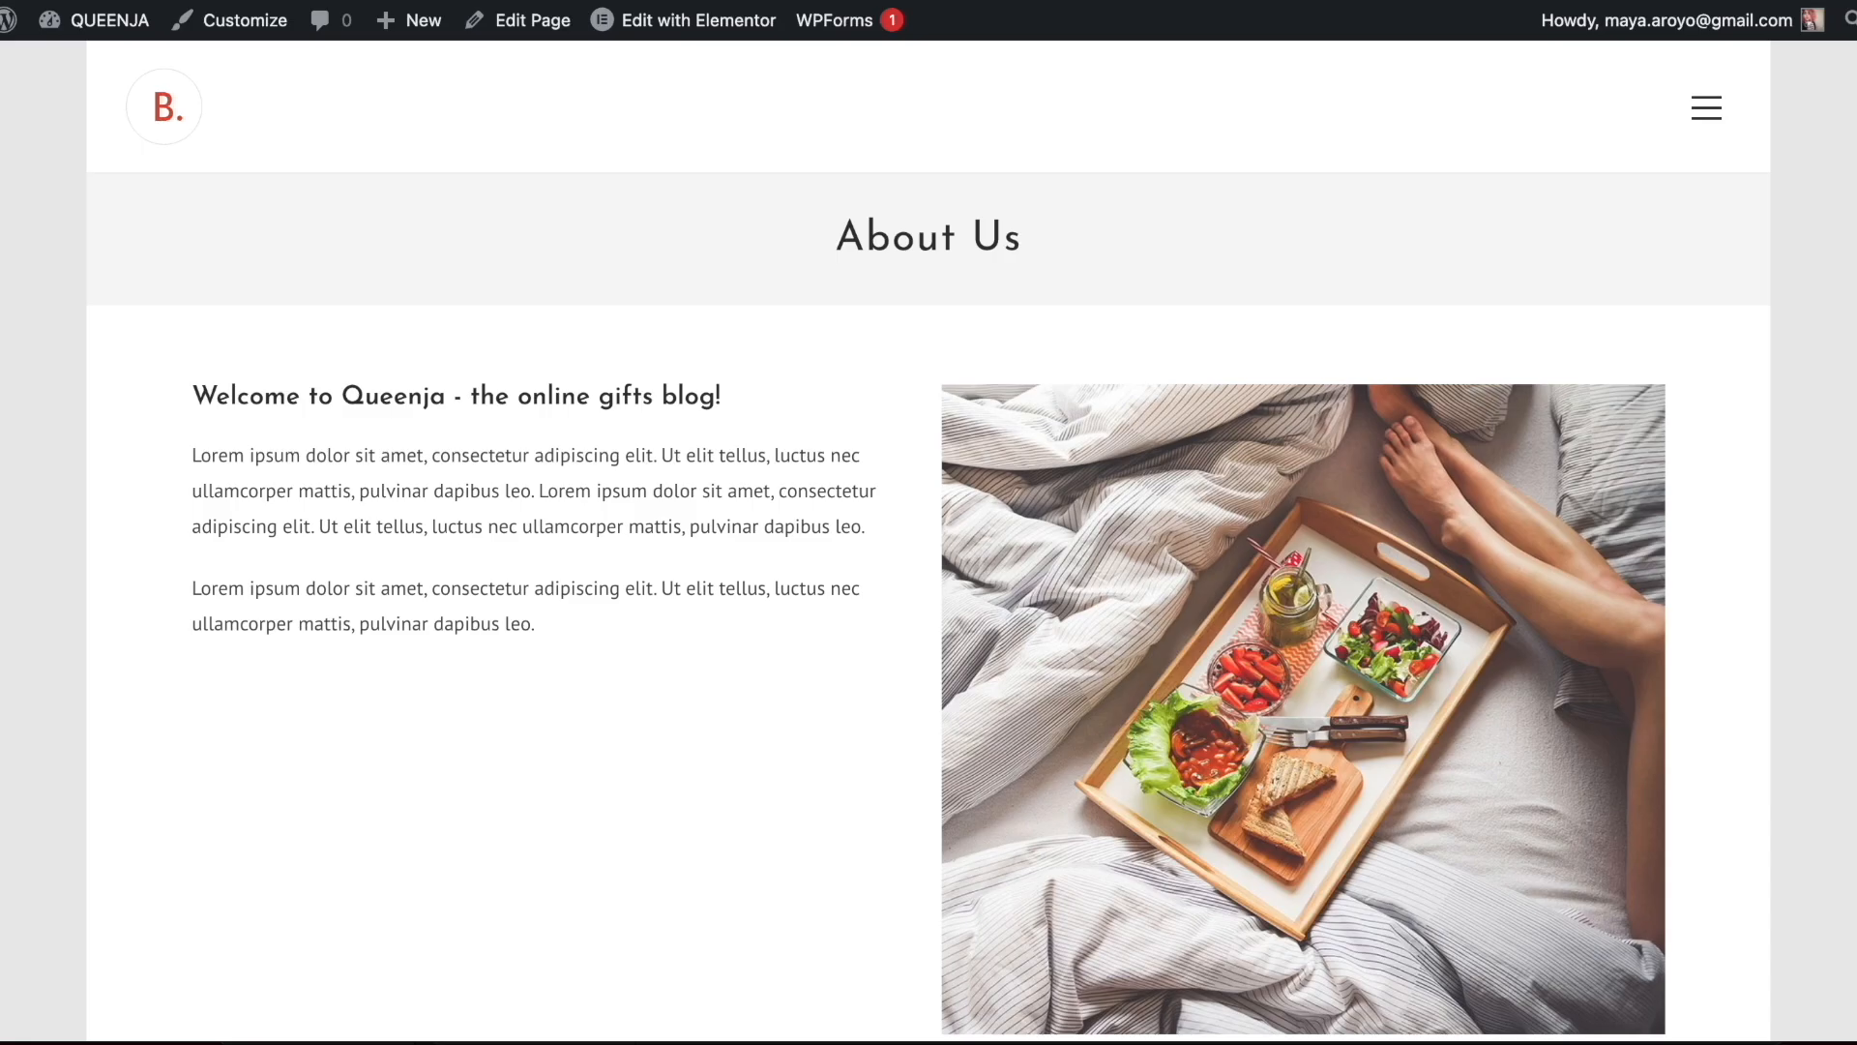
key(super+w)
Leave the page editor and look through both pages of the blog's posts list
click(20, 40)
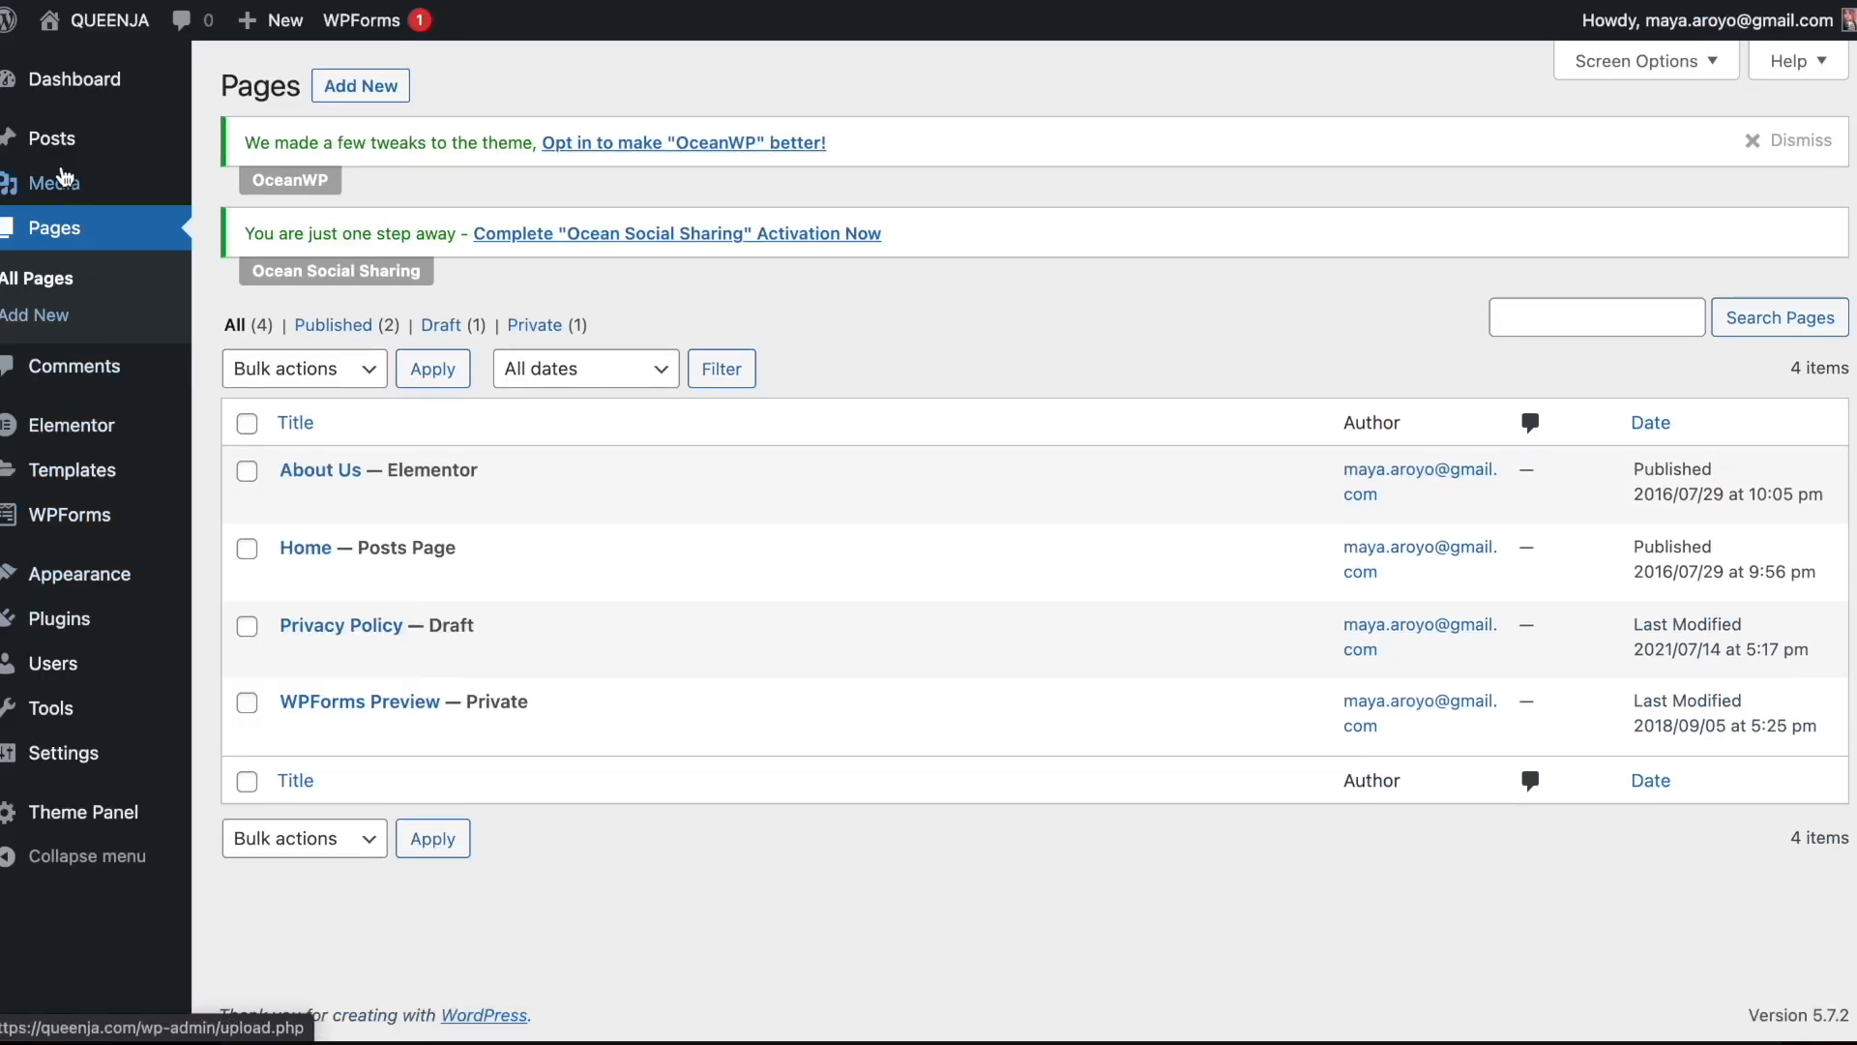
click(50, 137)
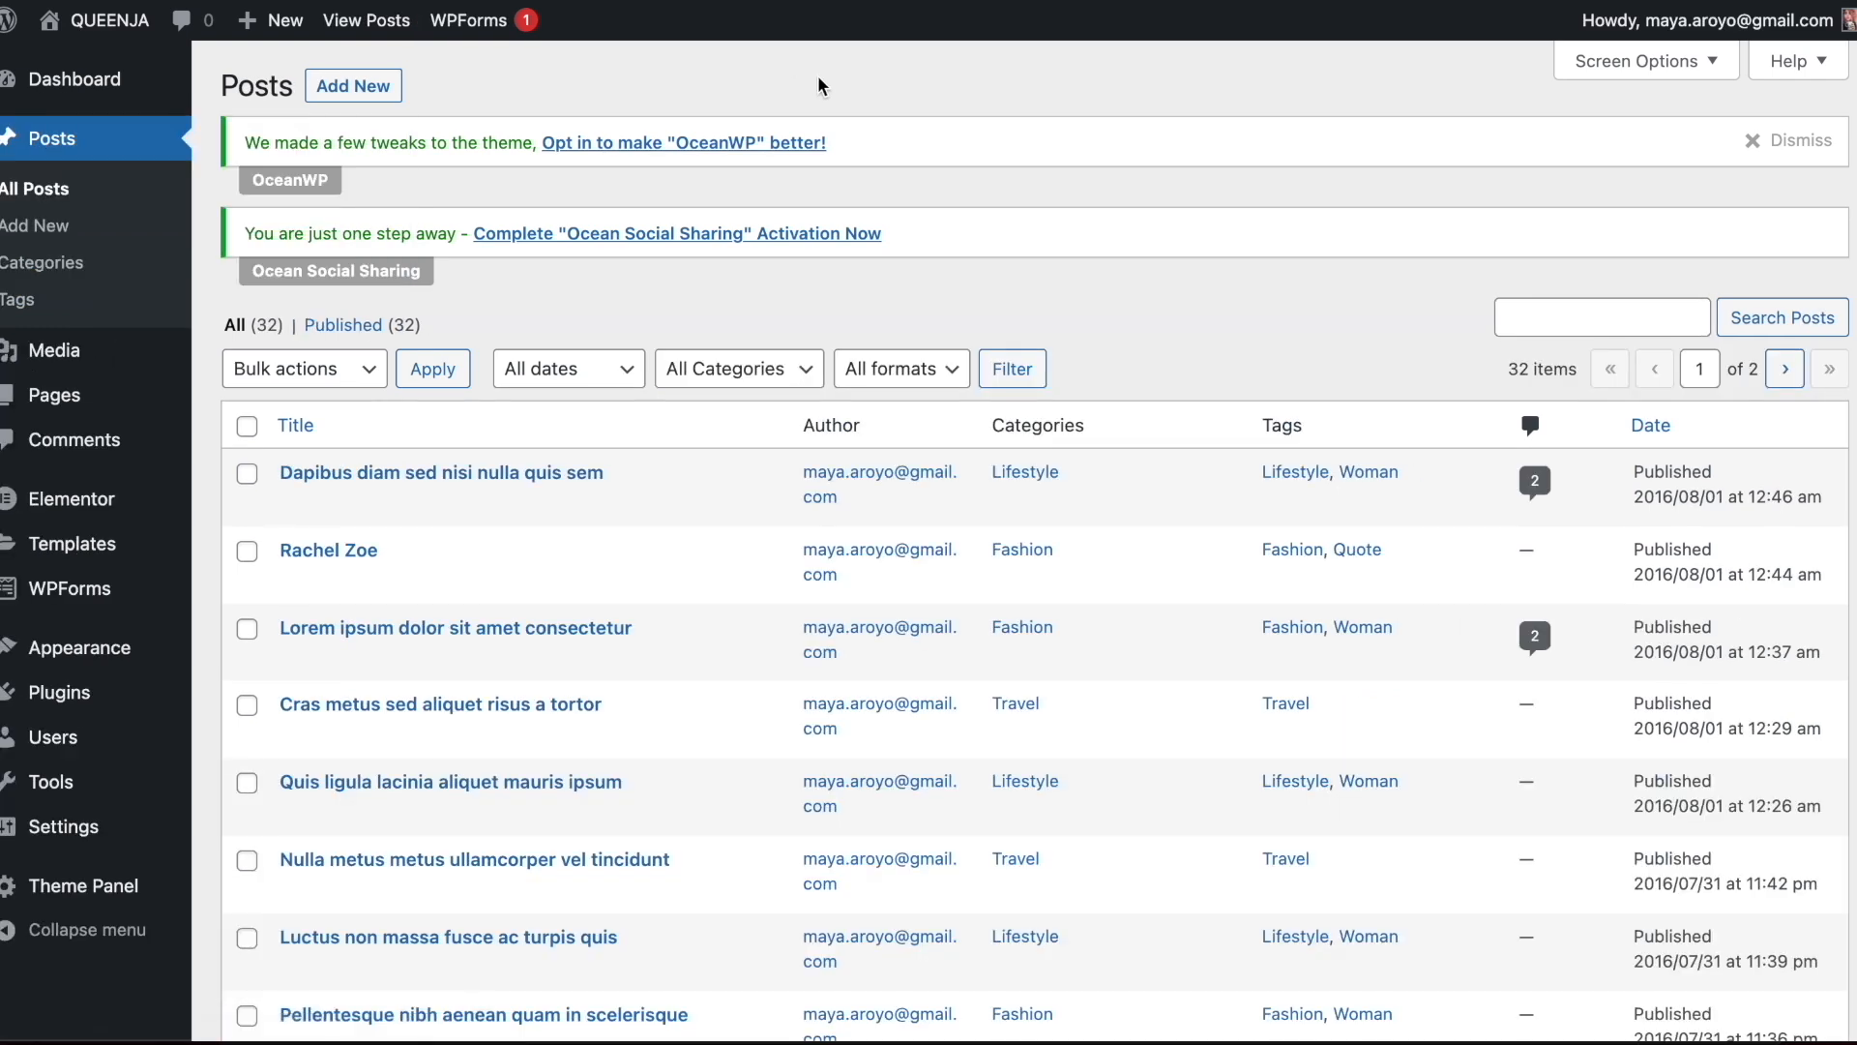
scroll(816, 73, down, 10)
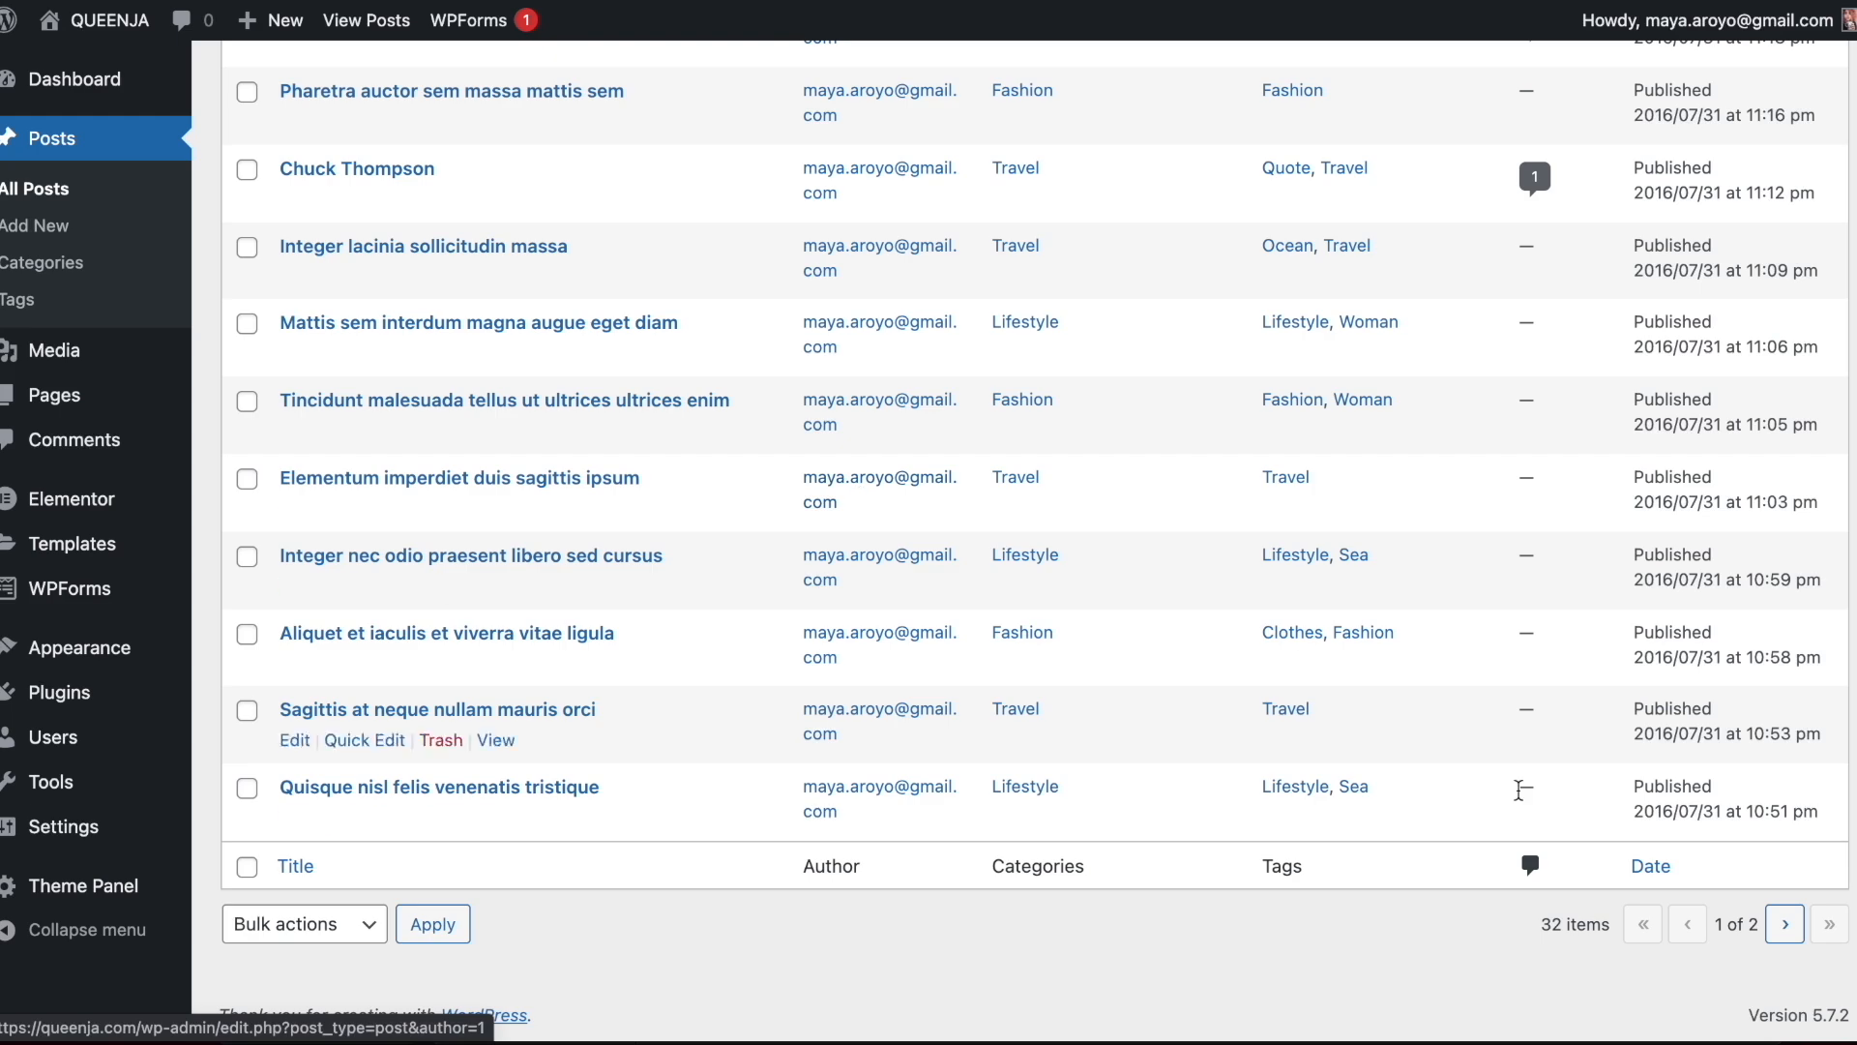
click(1785, 924)
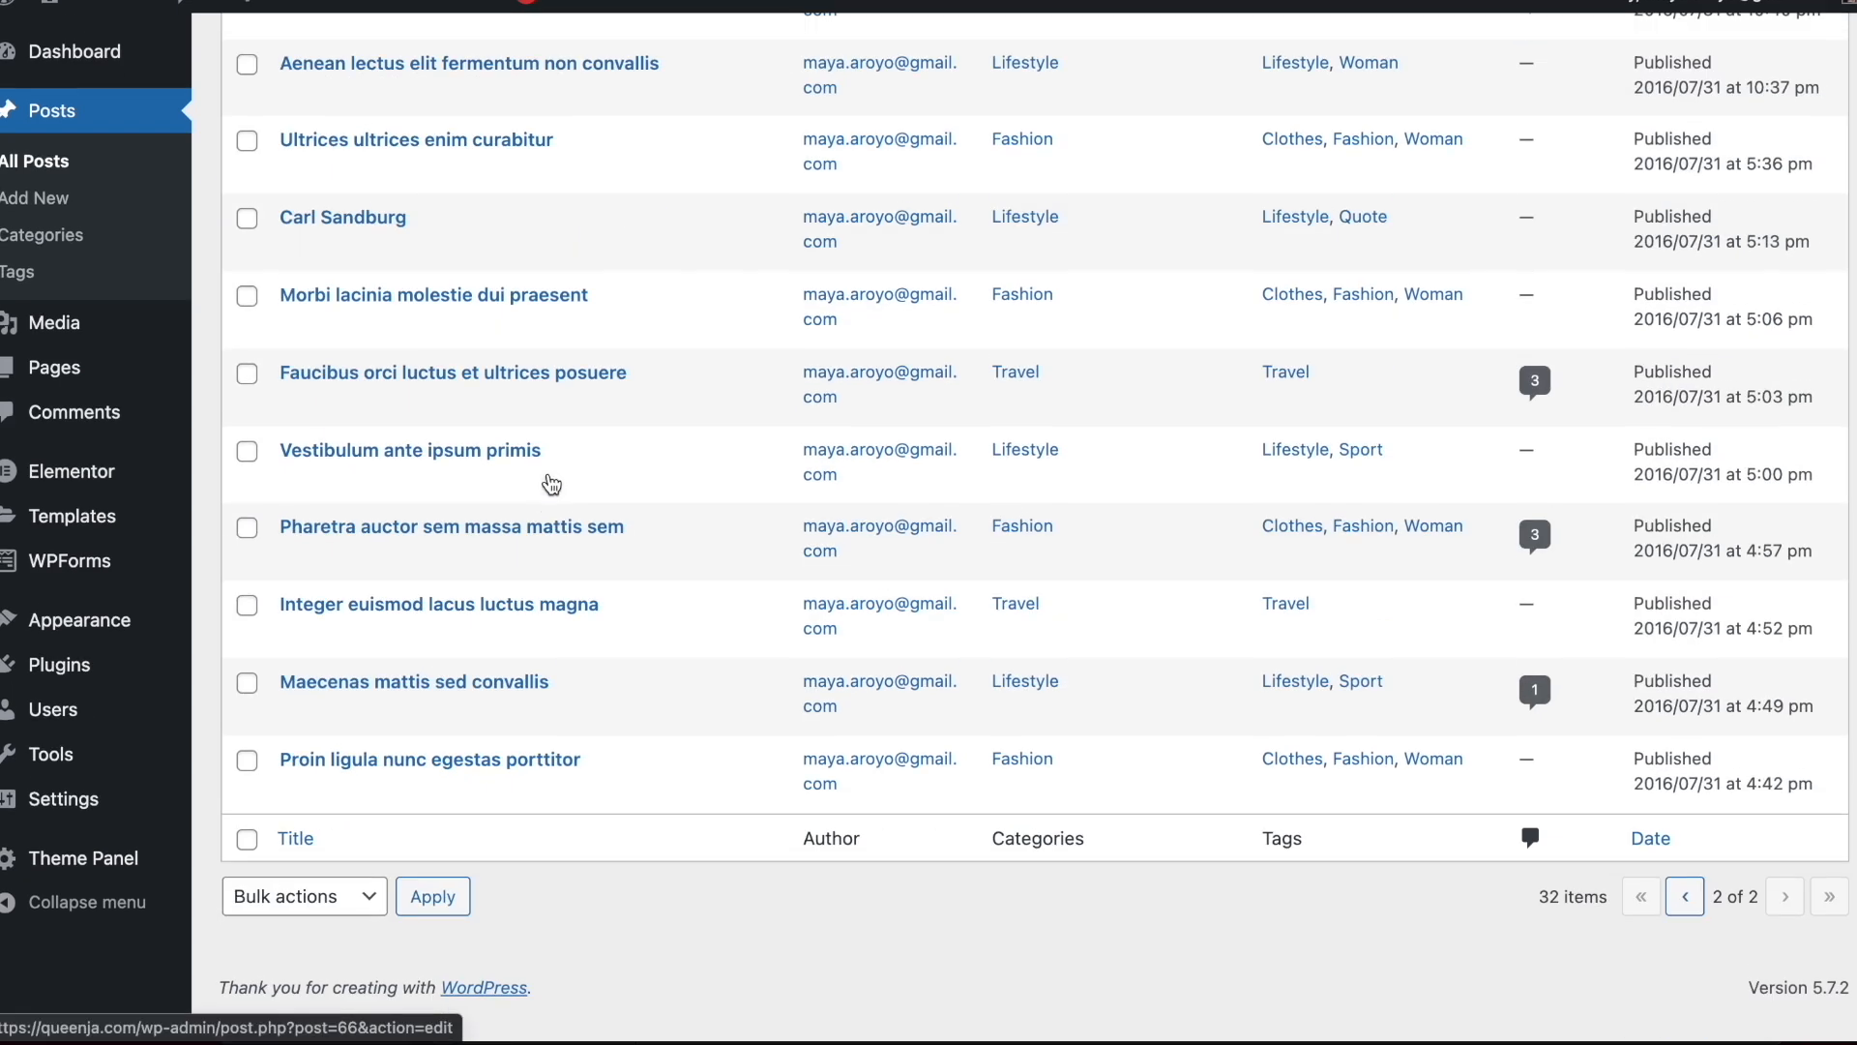
click(1685, 888)
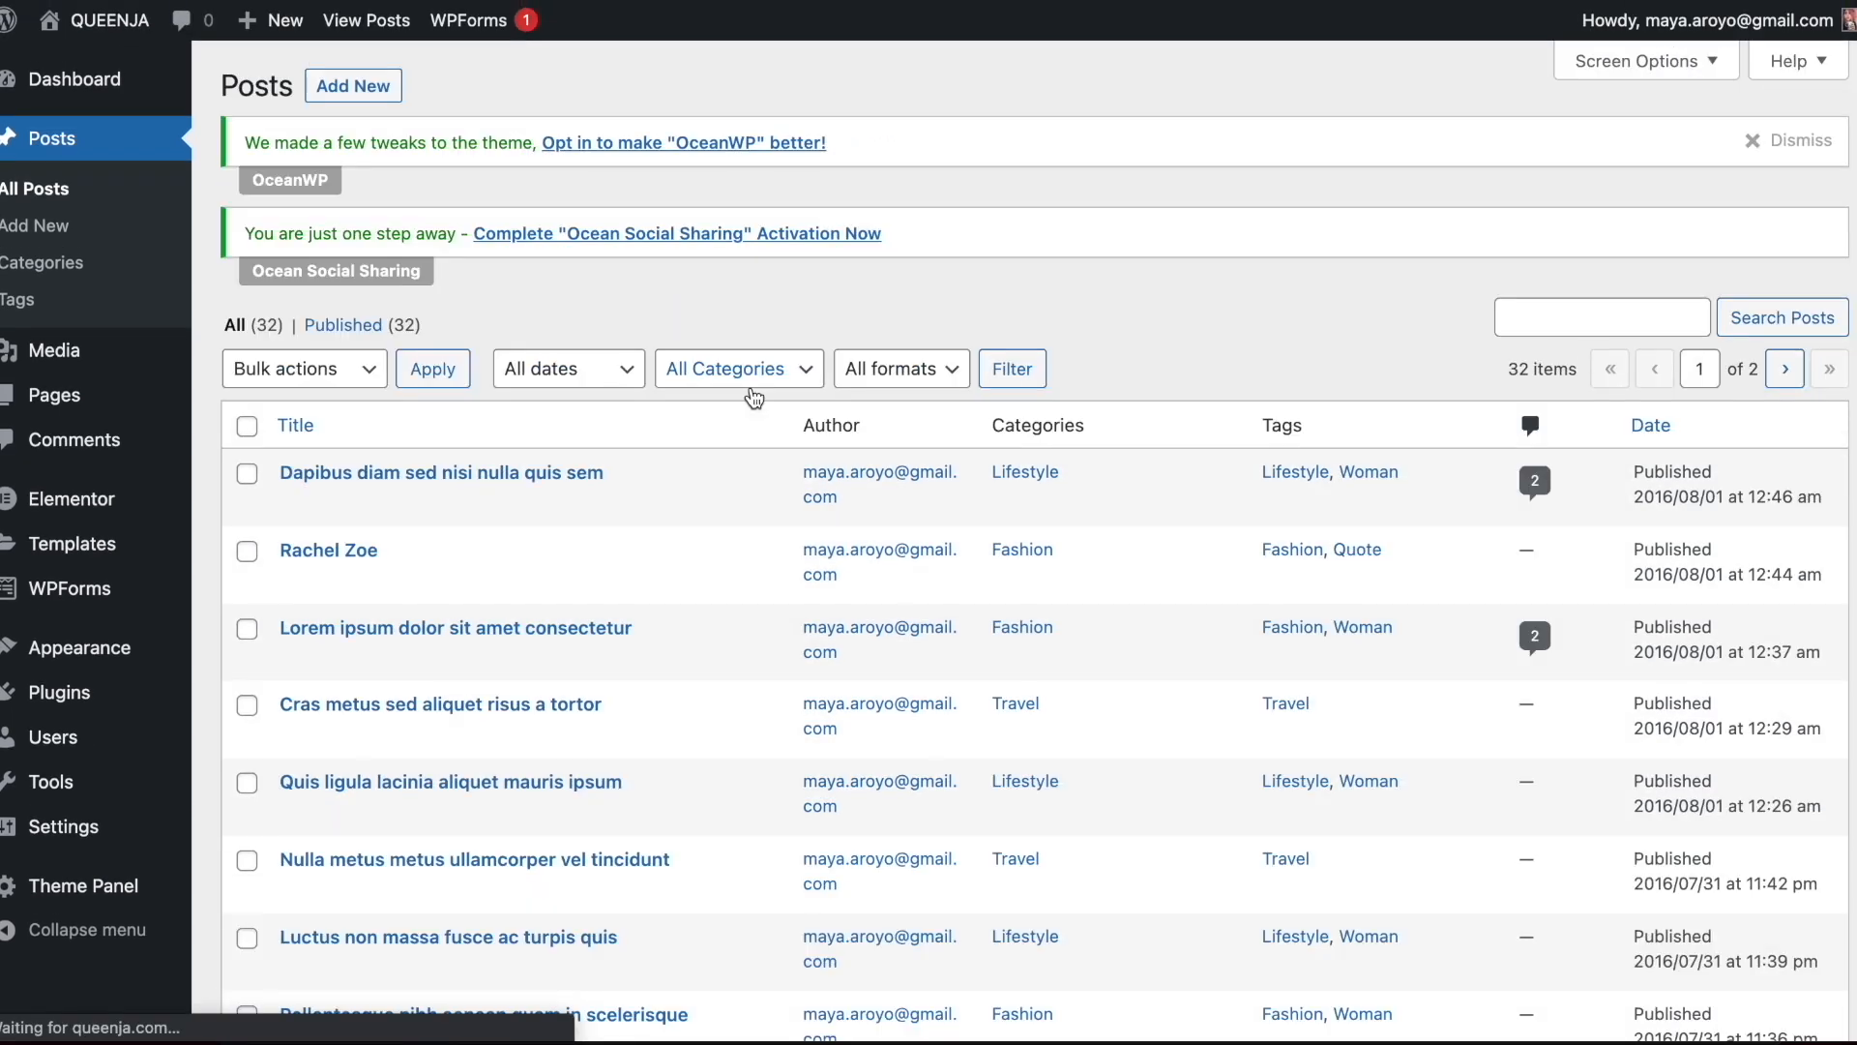
click(246, 425)
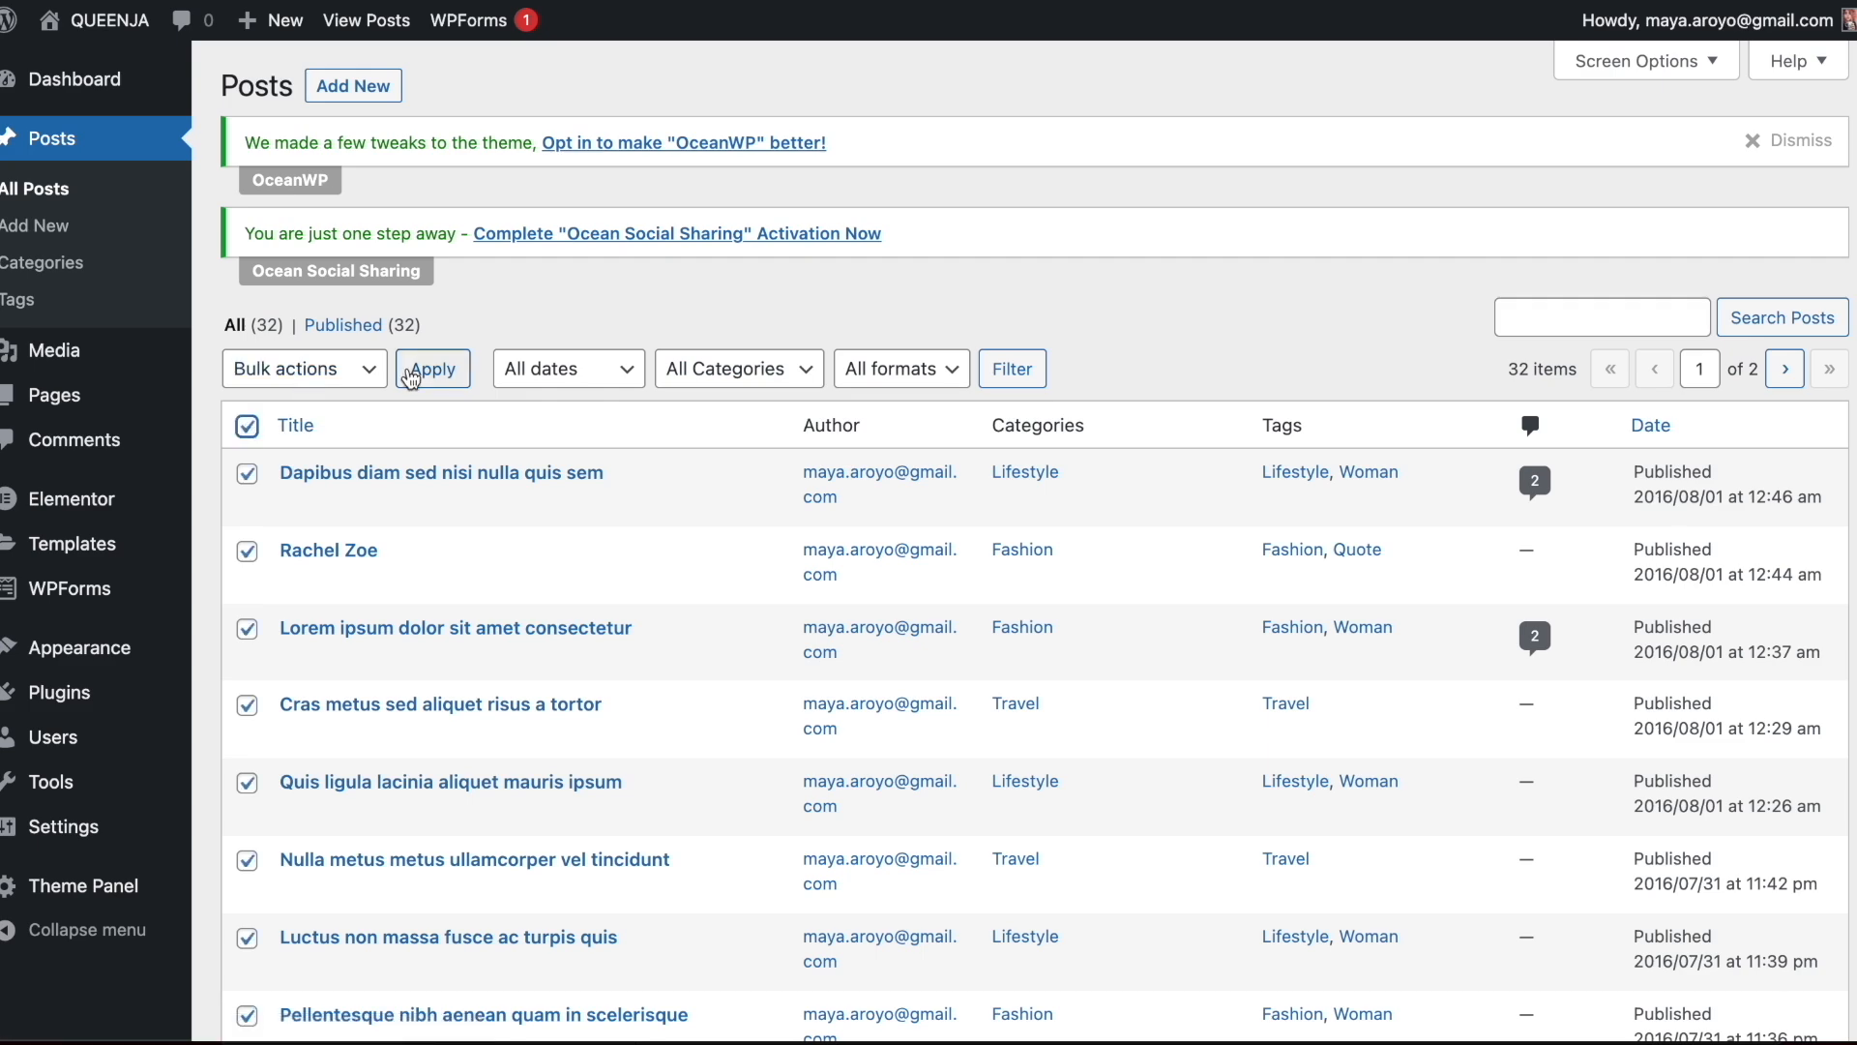
click(649, 304)
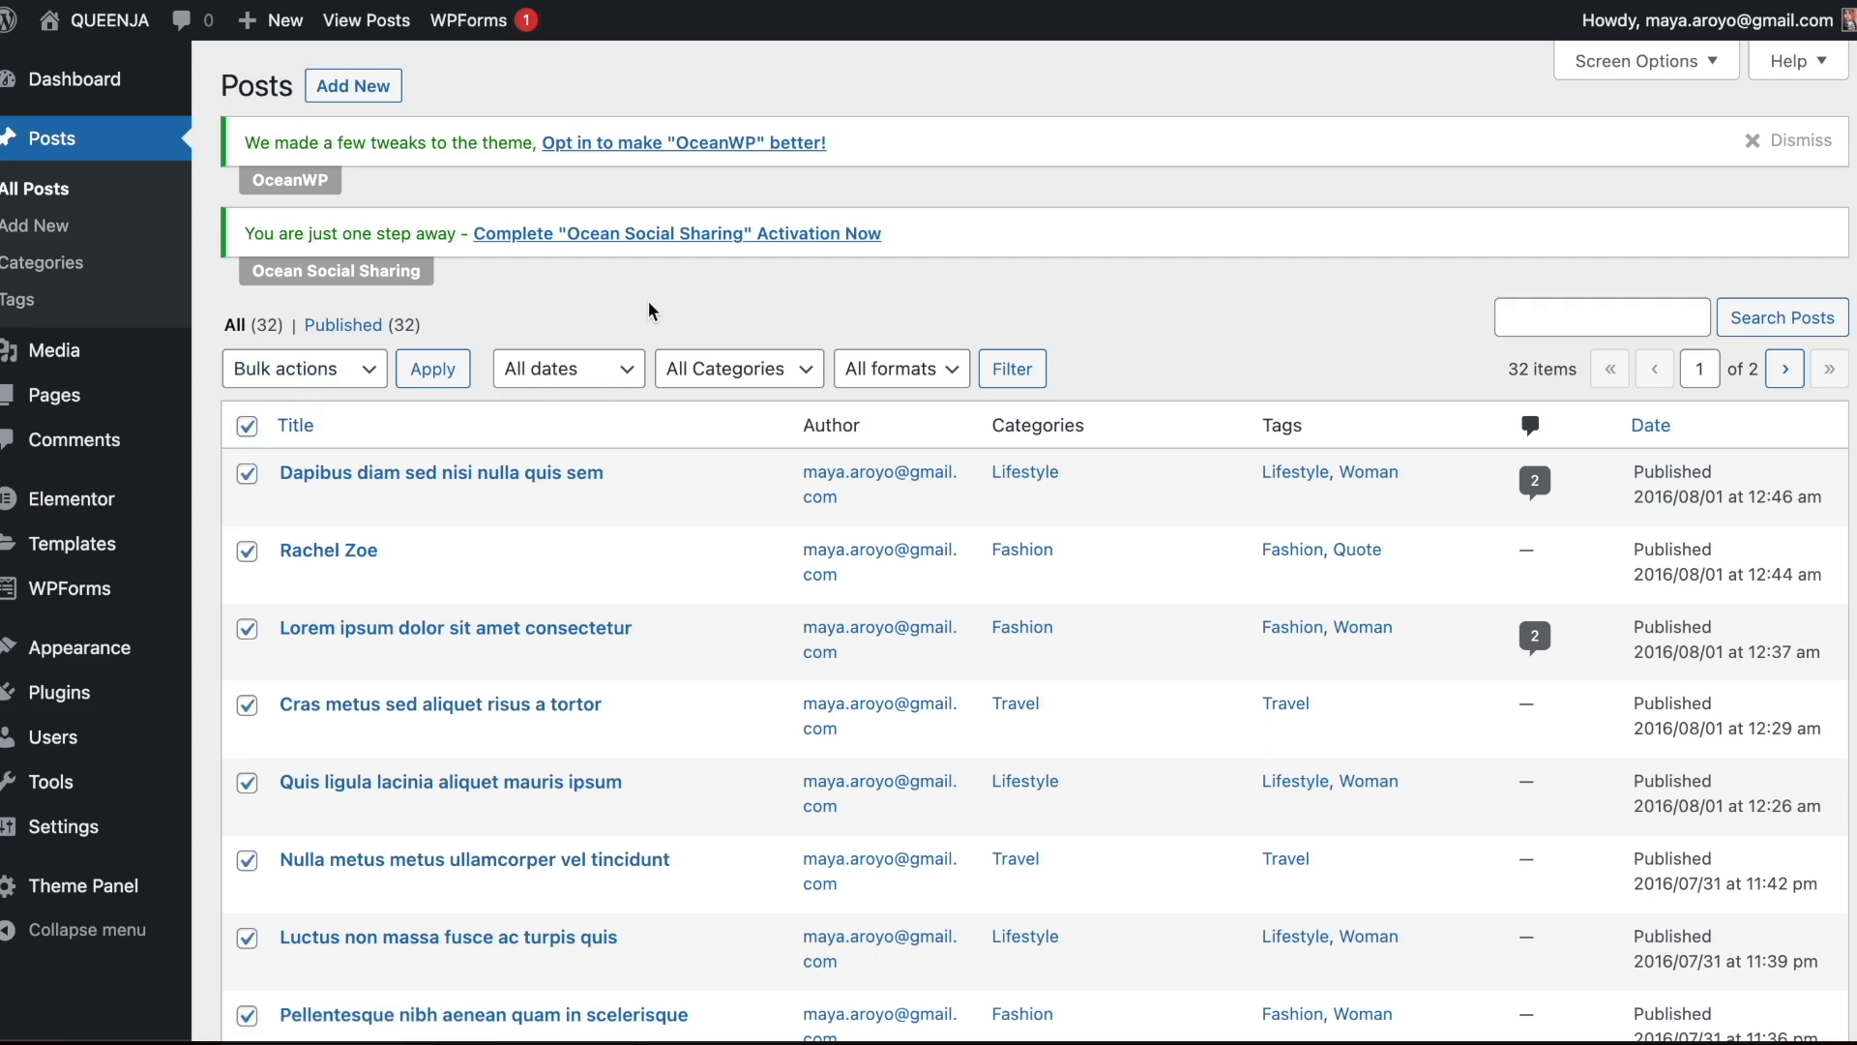
click(247, 426)
Delete the Fashion, Lifestyle and Travel post categories
click(69, 263)
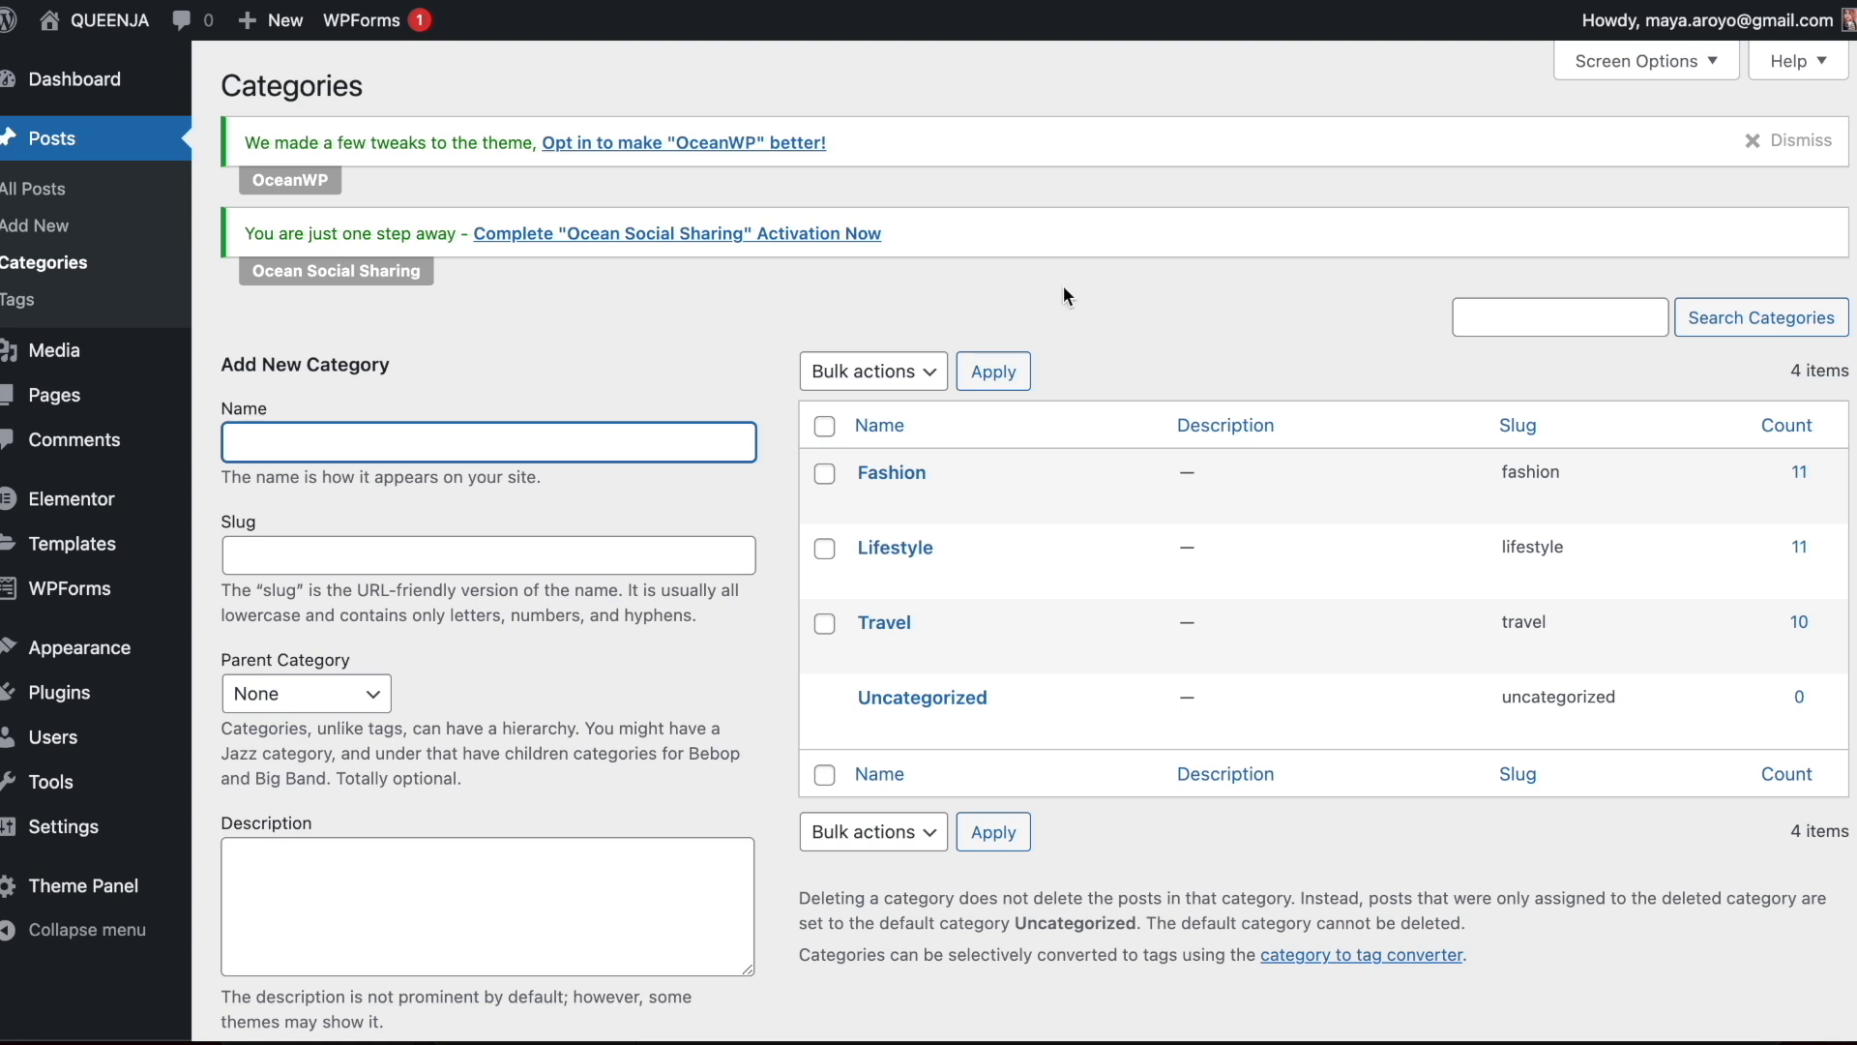
click(824, 425)
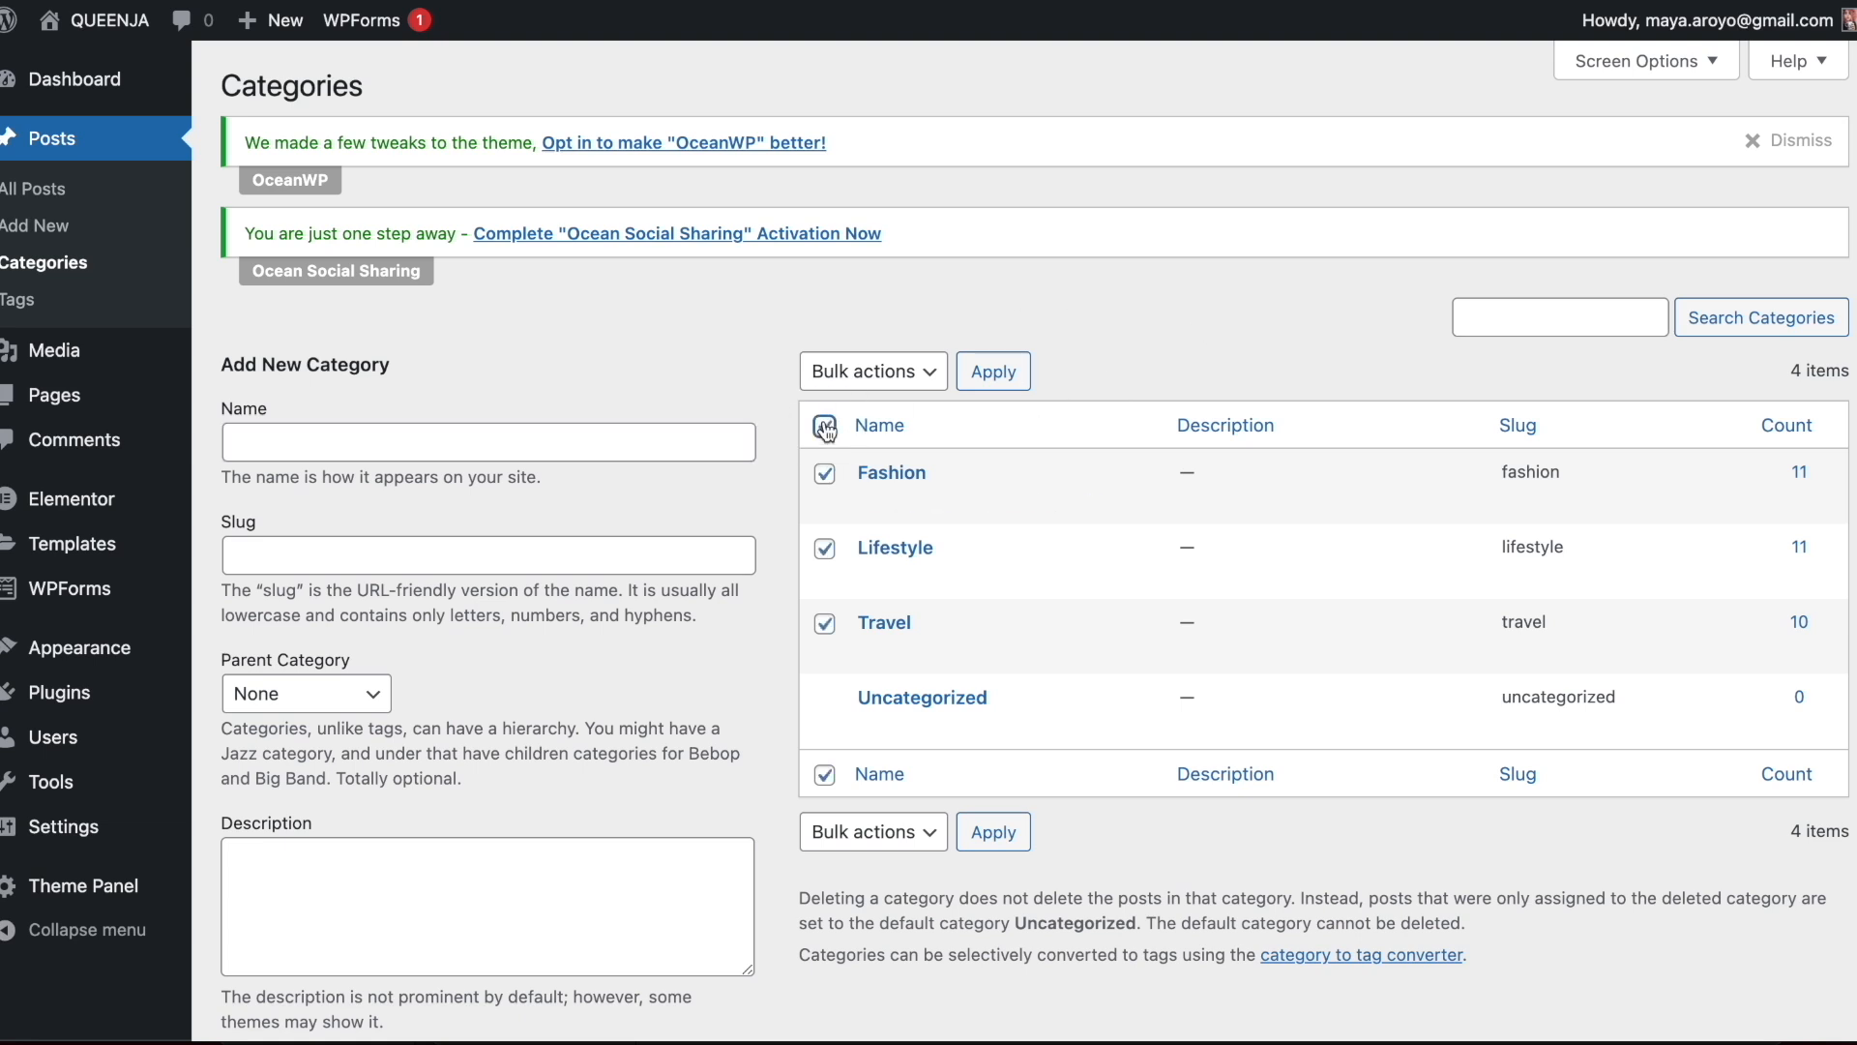
click(838, 377)
click(848, 401)
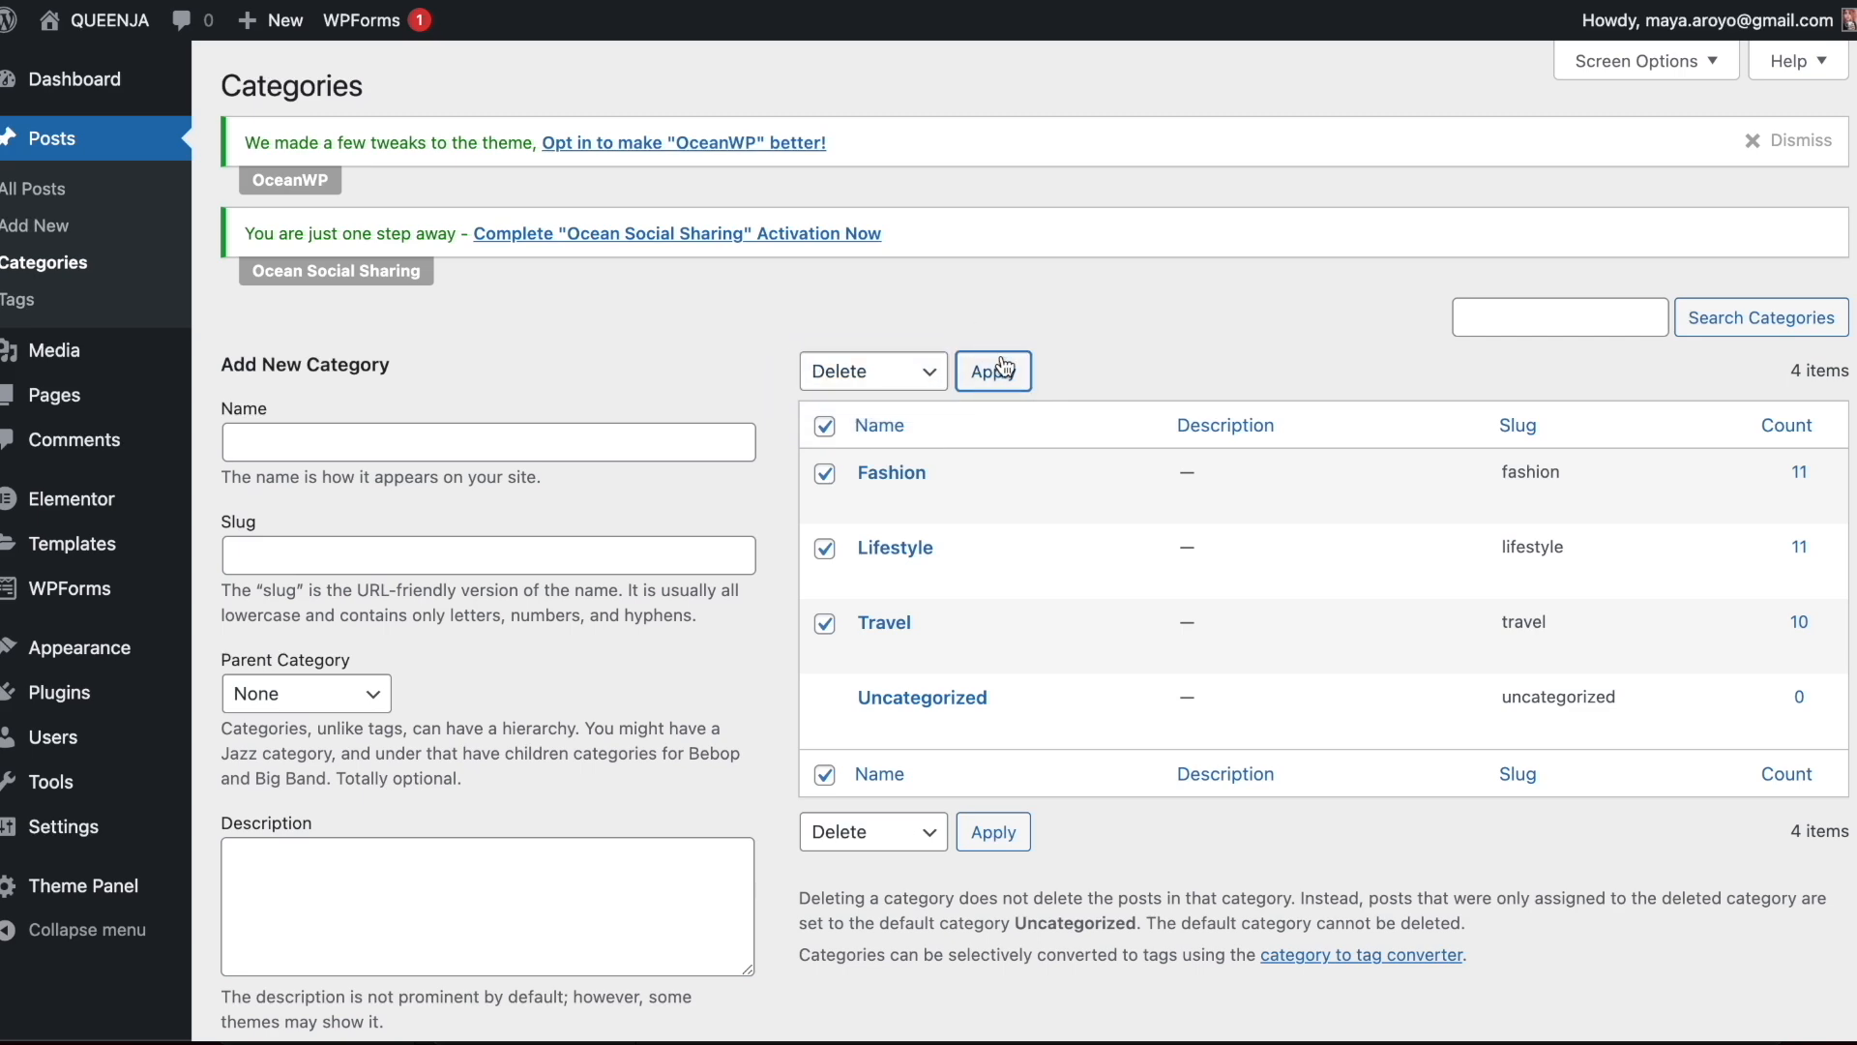
click(993, 372)
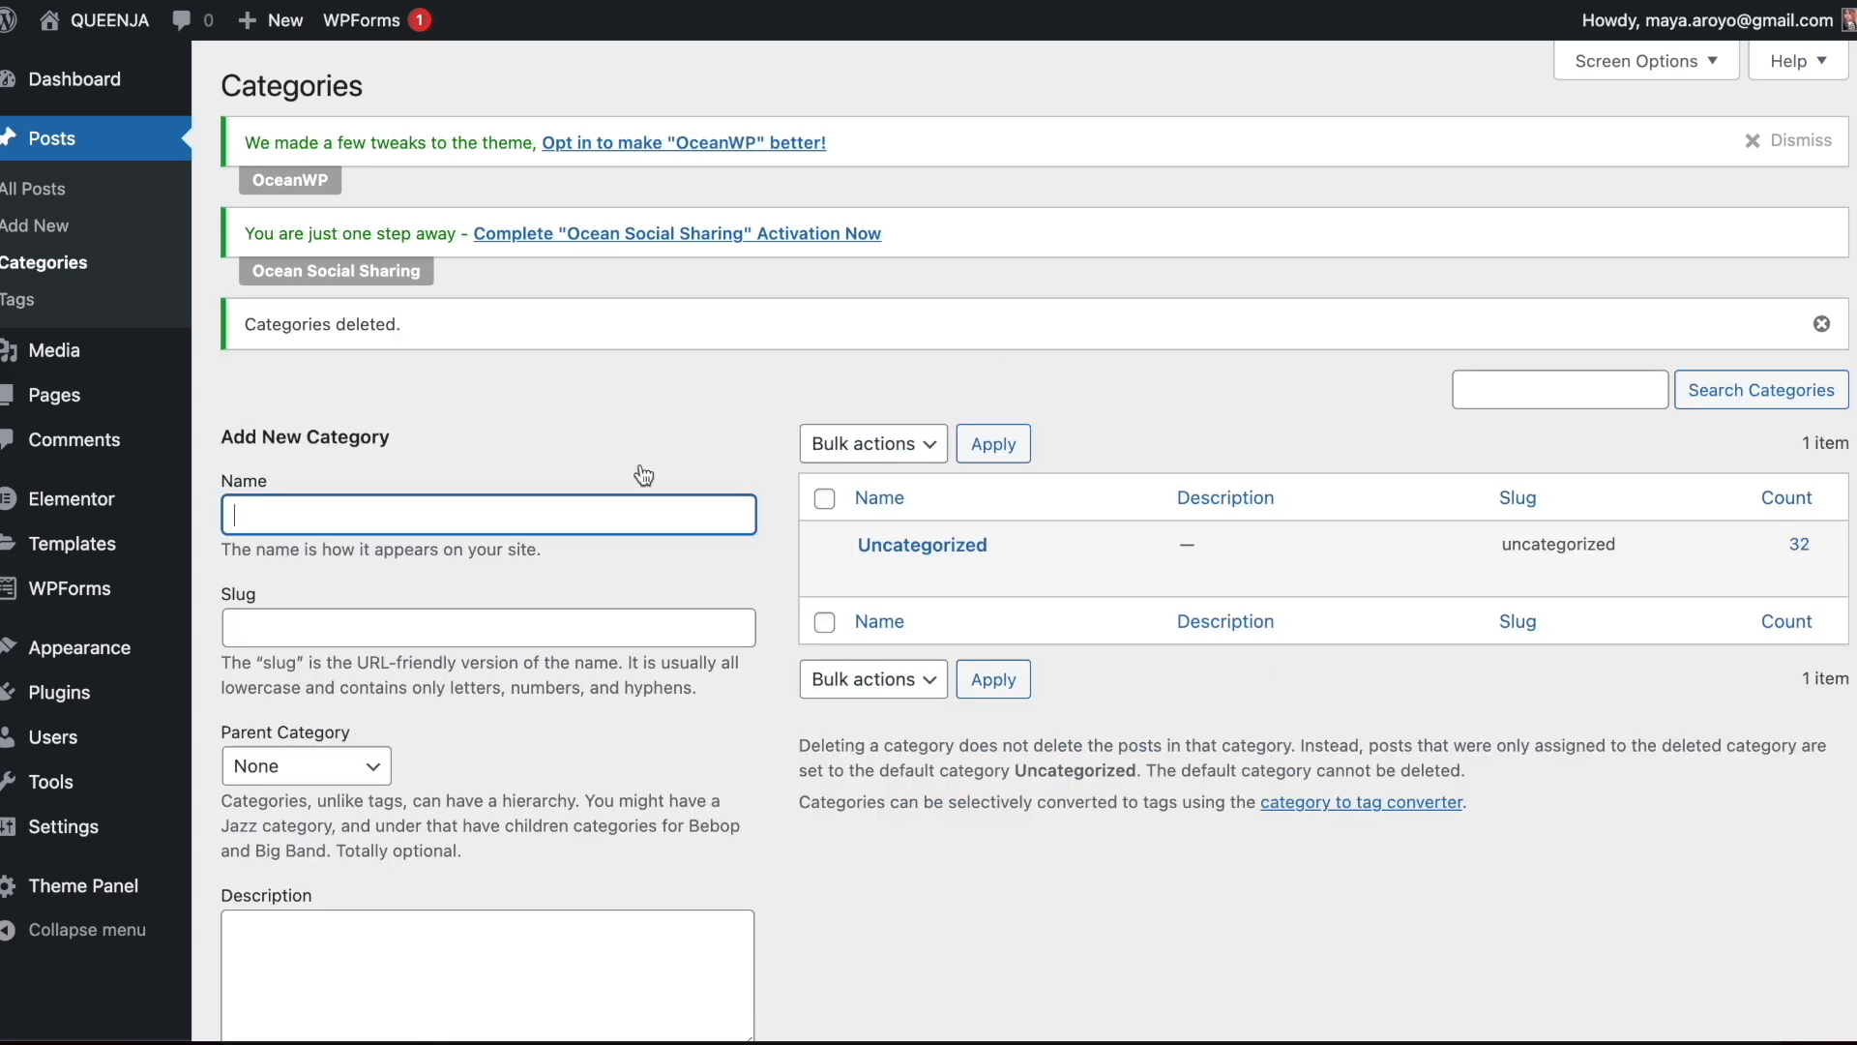
Add a Gifts for Men category with a description offering unique gift ideas for husbands, fathers and bosses
text(Gifts for Men)
scroll(552, 479, down, 3)
click(331, 738)
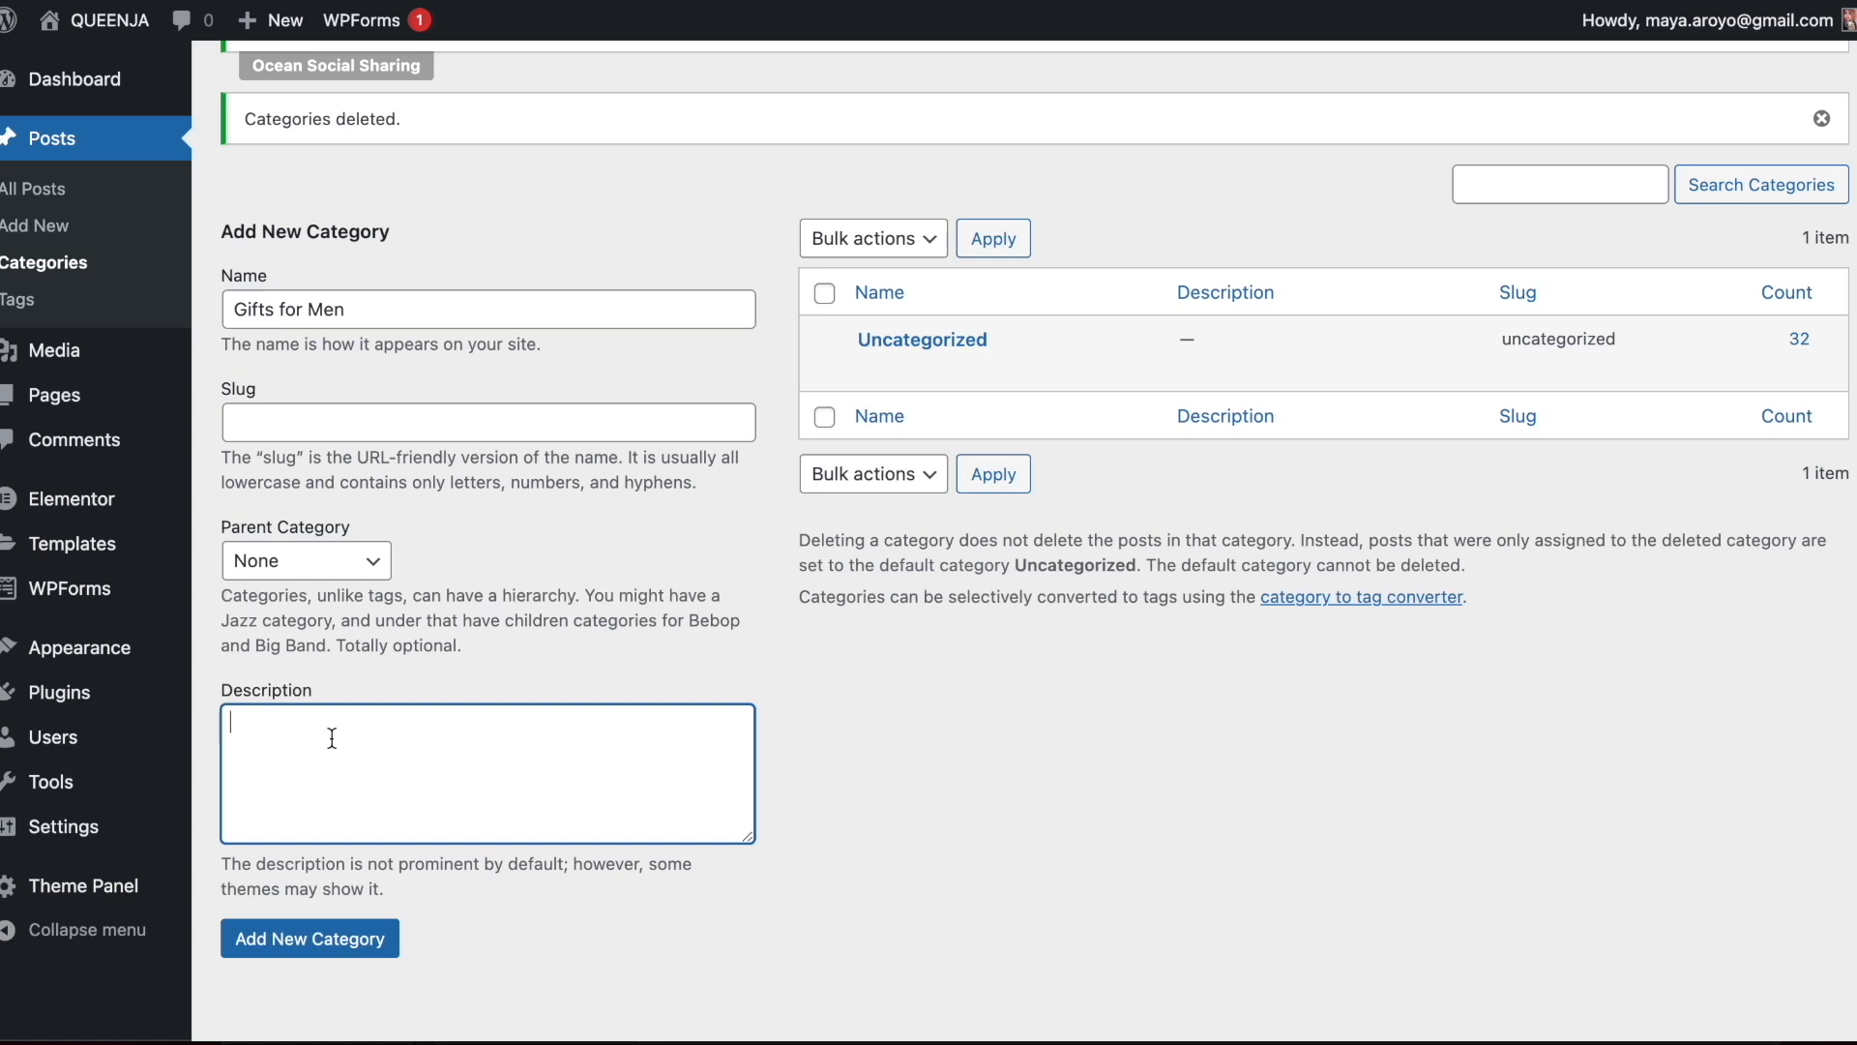
text(Looking for unique gifts for men? A gift for a husband? A father? Your boss? Here you'll find awesome gift ideas for men- in all ages!)
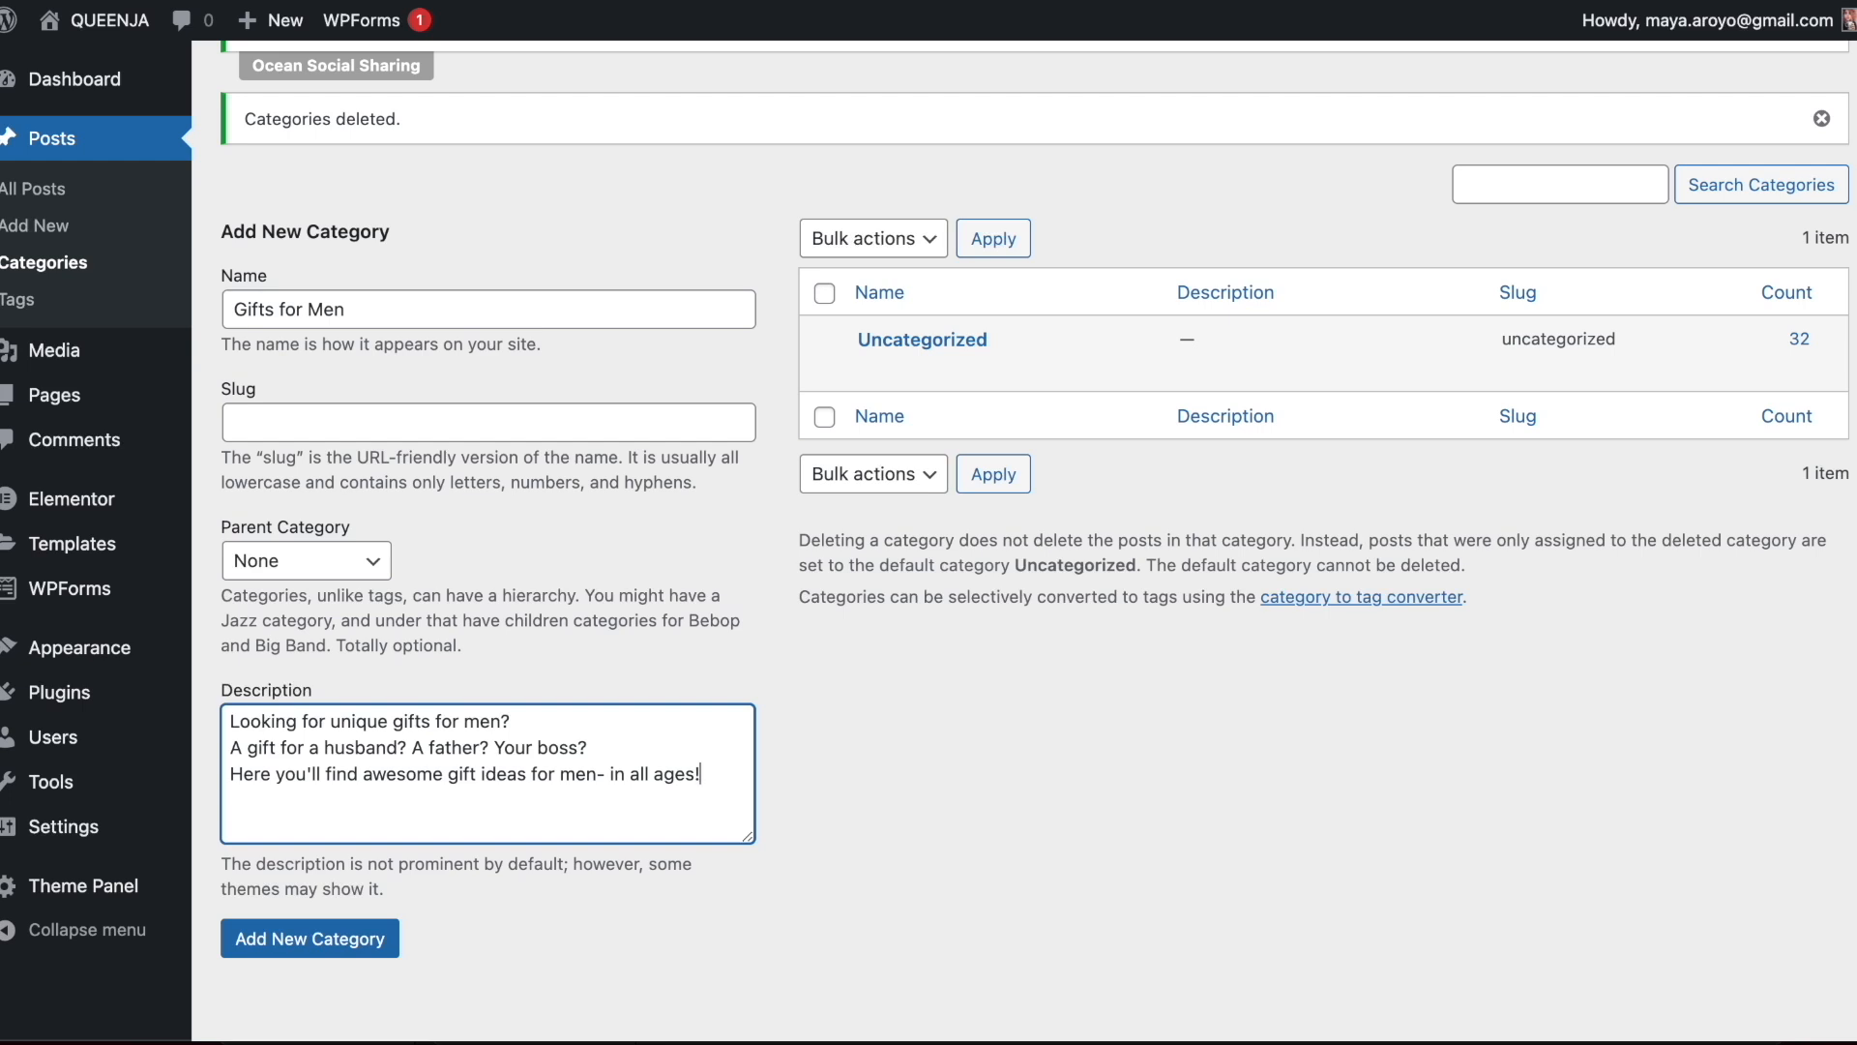
click(248, 954)
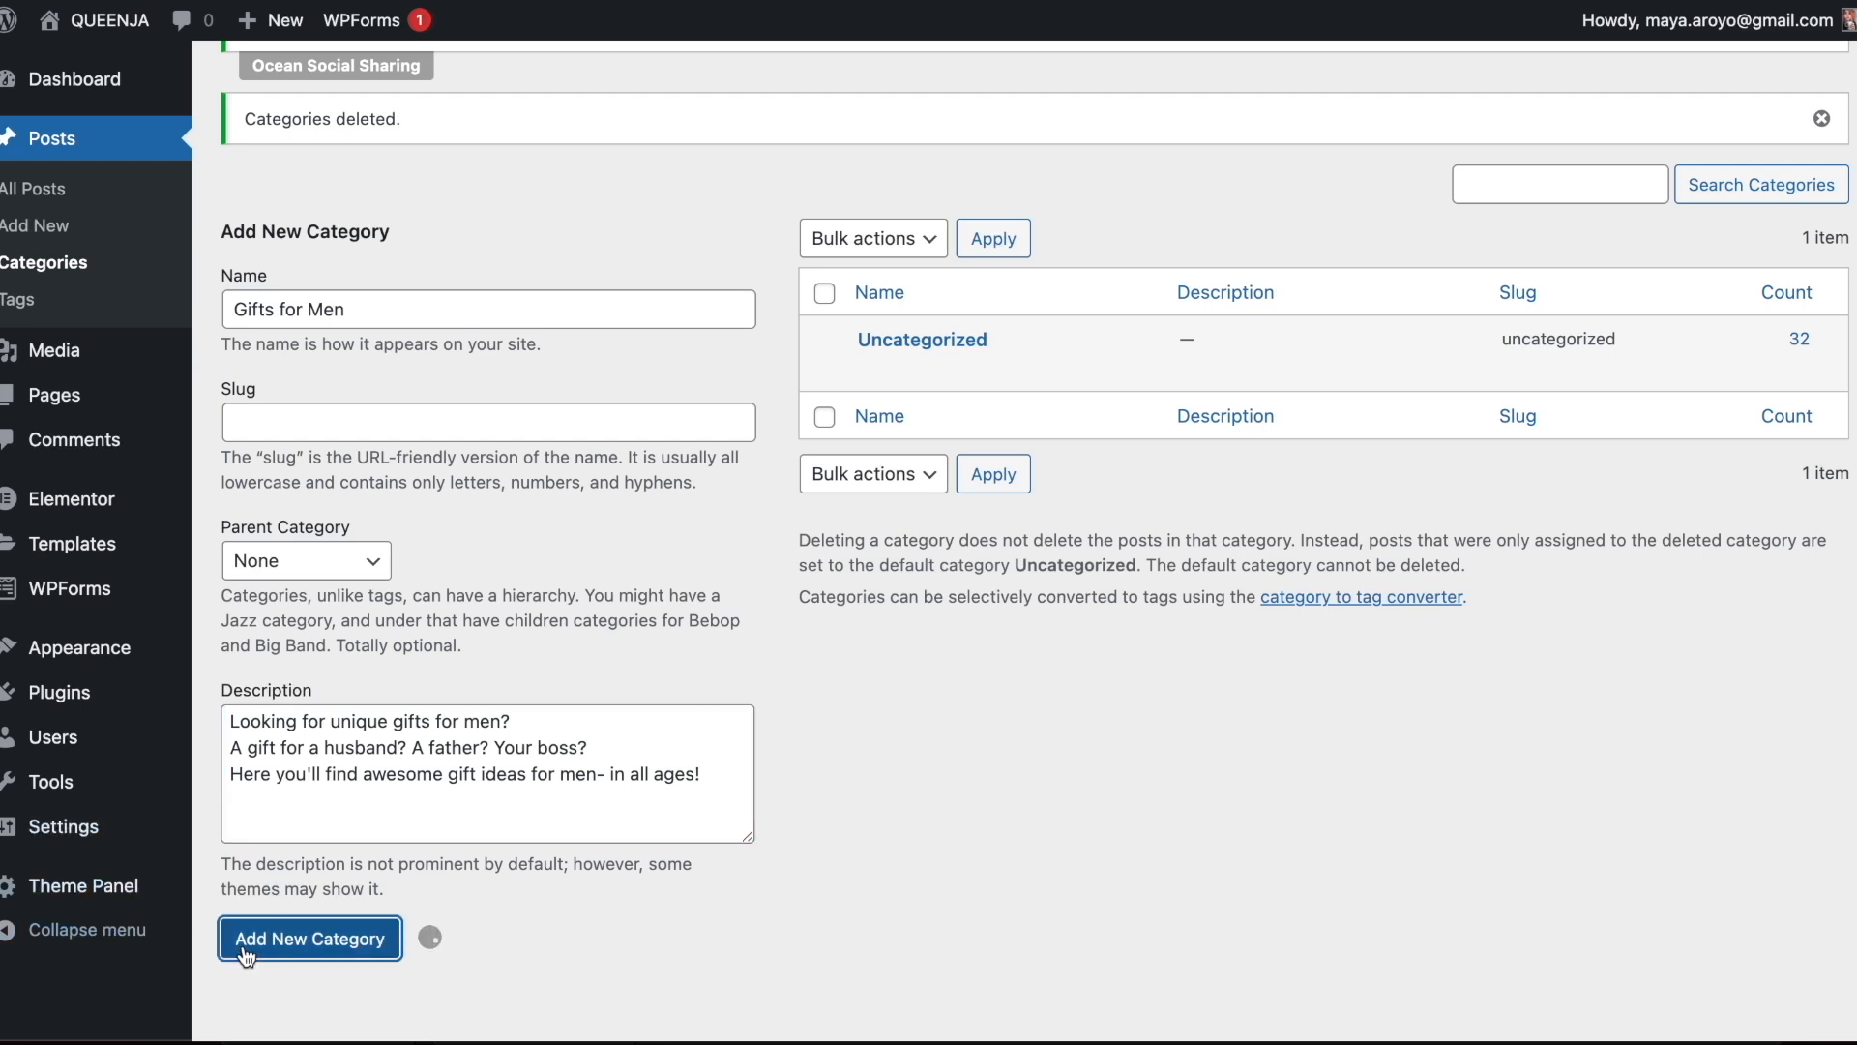
Add the categories Gifts for Women, Anniversary Gifts, Thank You Gifts, Christmas Gifts, Small Gifts, Gift Cards, Mug Gifts, Gifts for Animal Lovers and Gifts for Kids
click(433, 325)
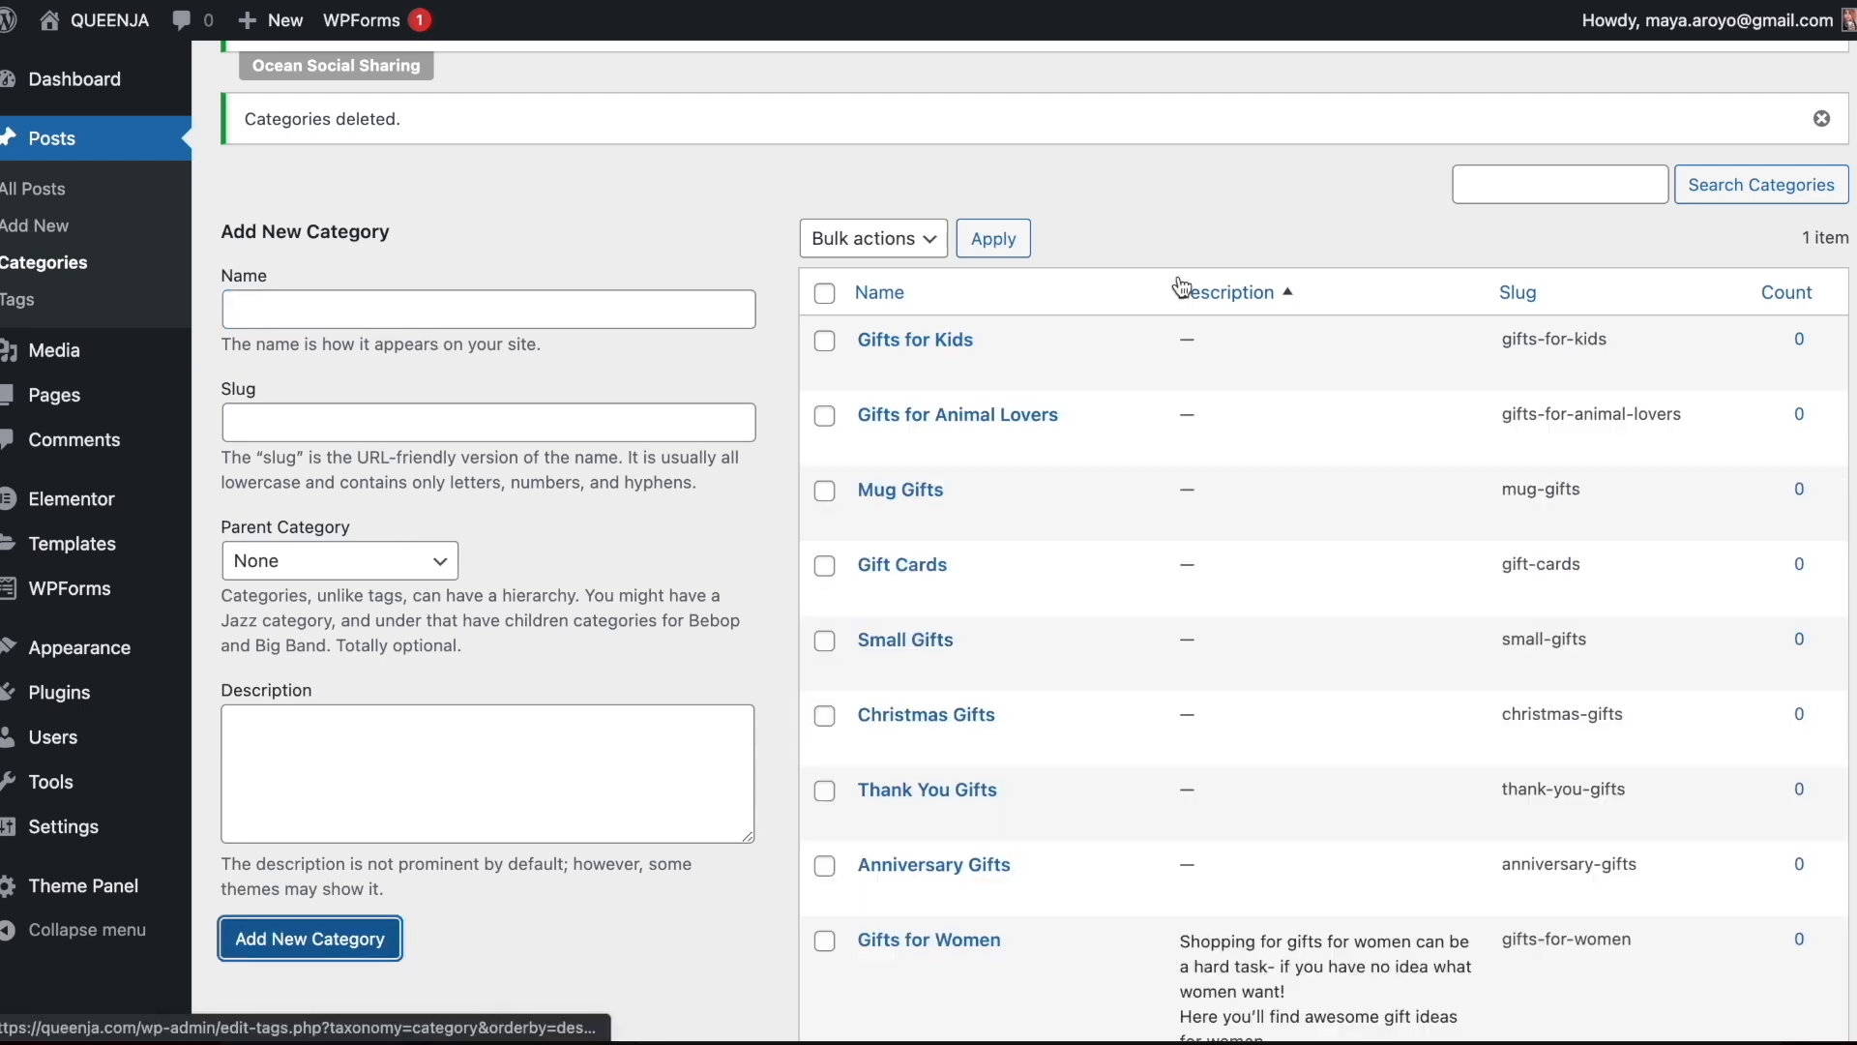
scroll(1182, 280, down, 3)
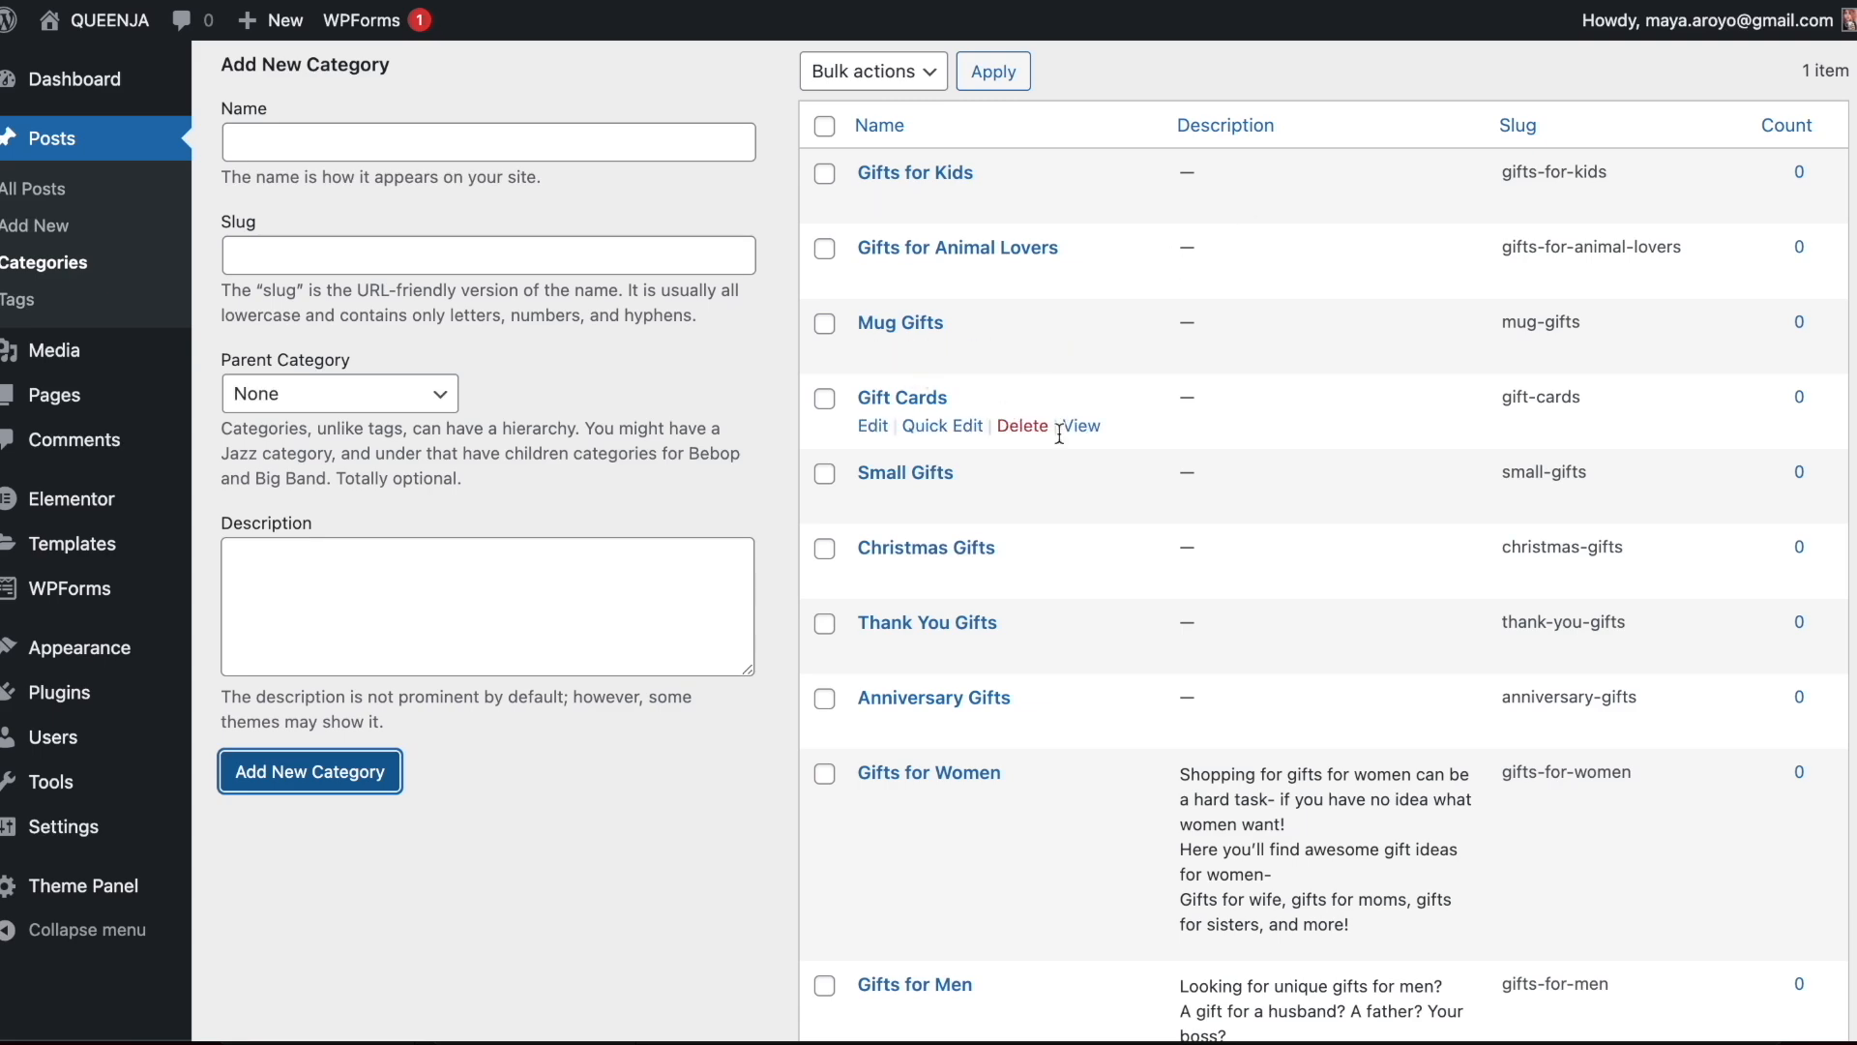
scroll(1059, 433, up, 5)
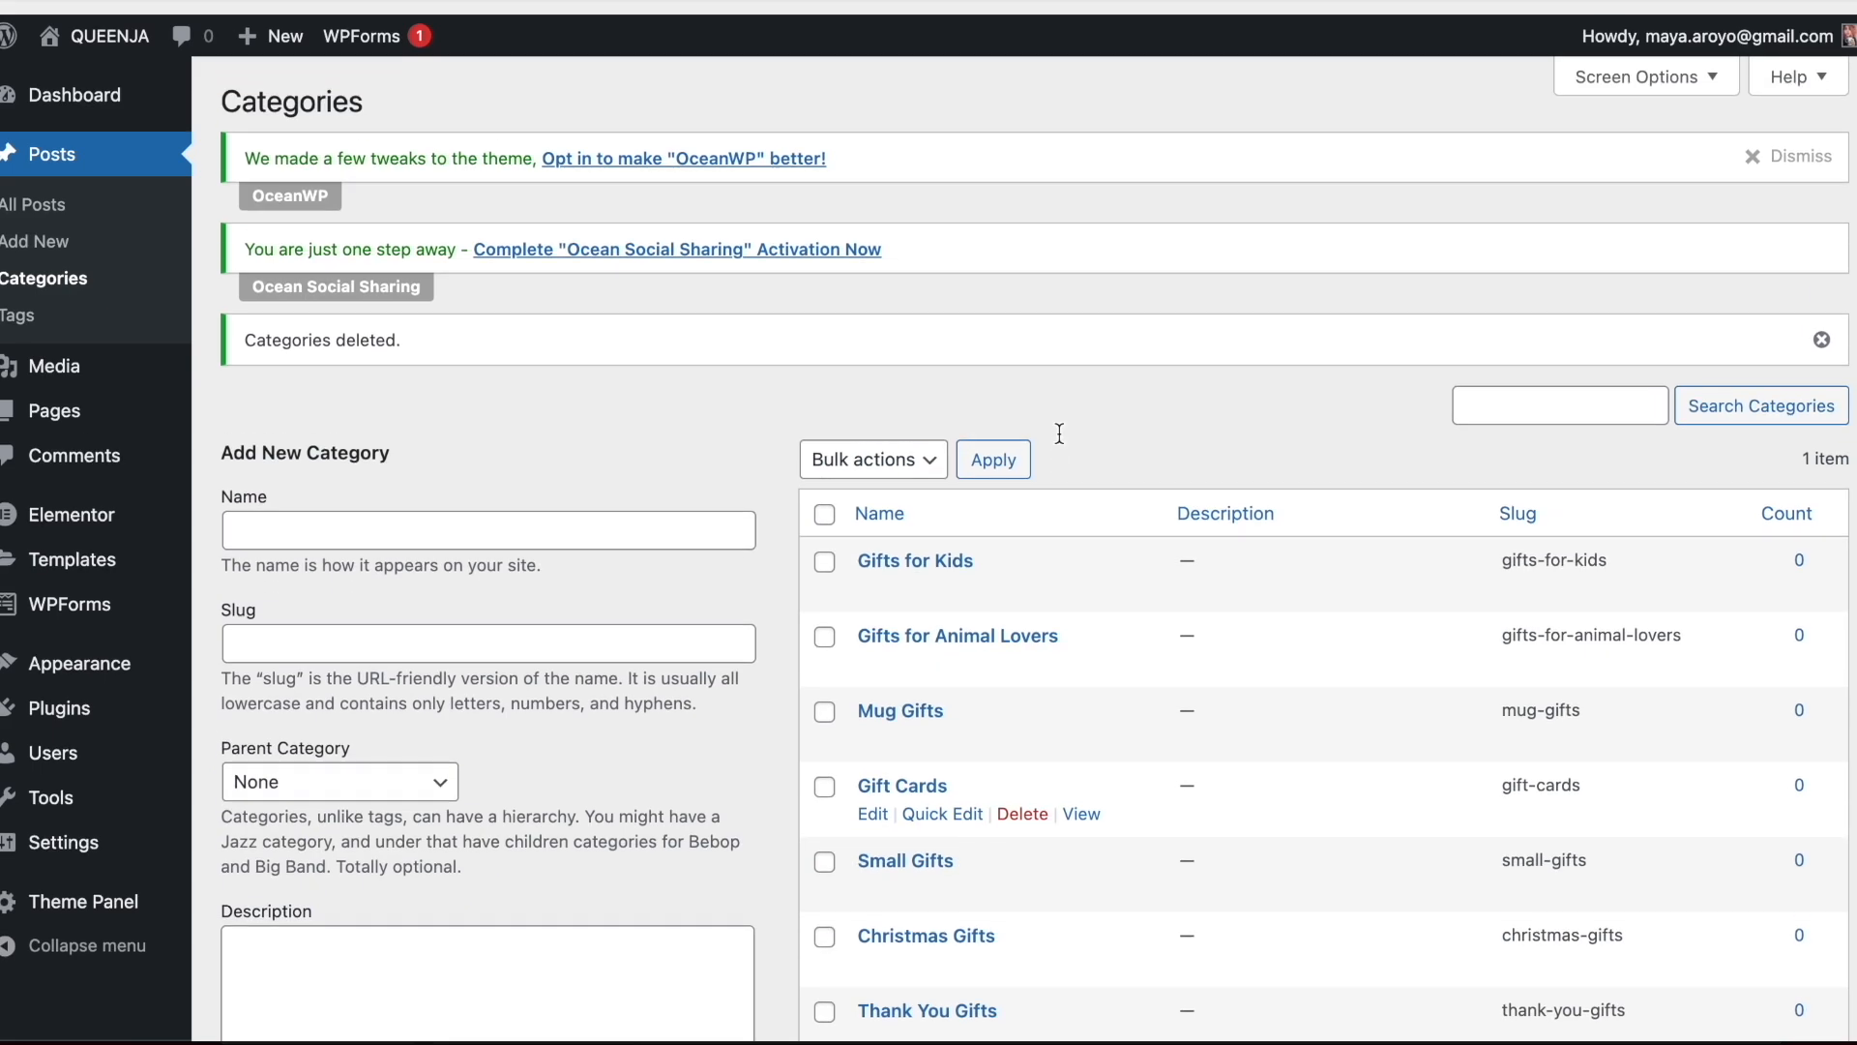
click(68, 262)
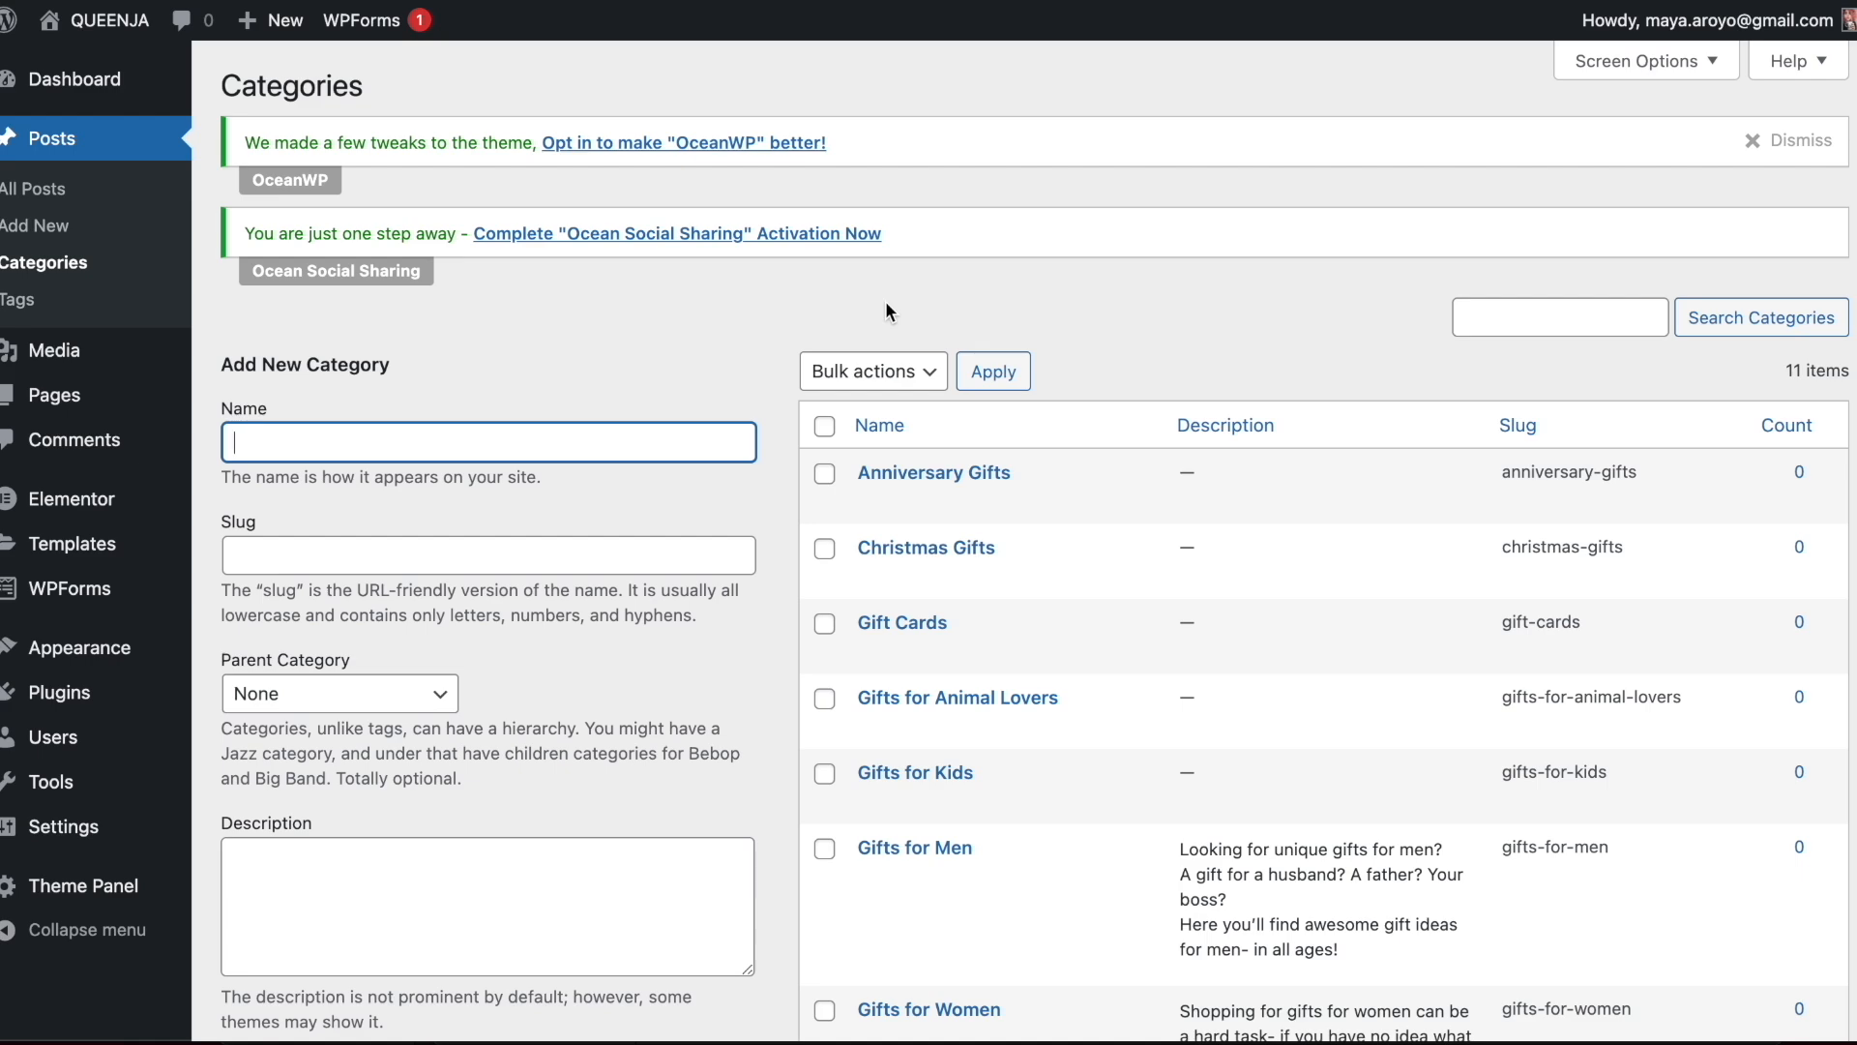
In the posts list, assign Anniversary Gifts to "Dapibus diam sed nisi nulla quis sem" and Christmas Gifts to the "Rachel Zoe" post
click(97, 188)
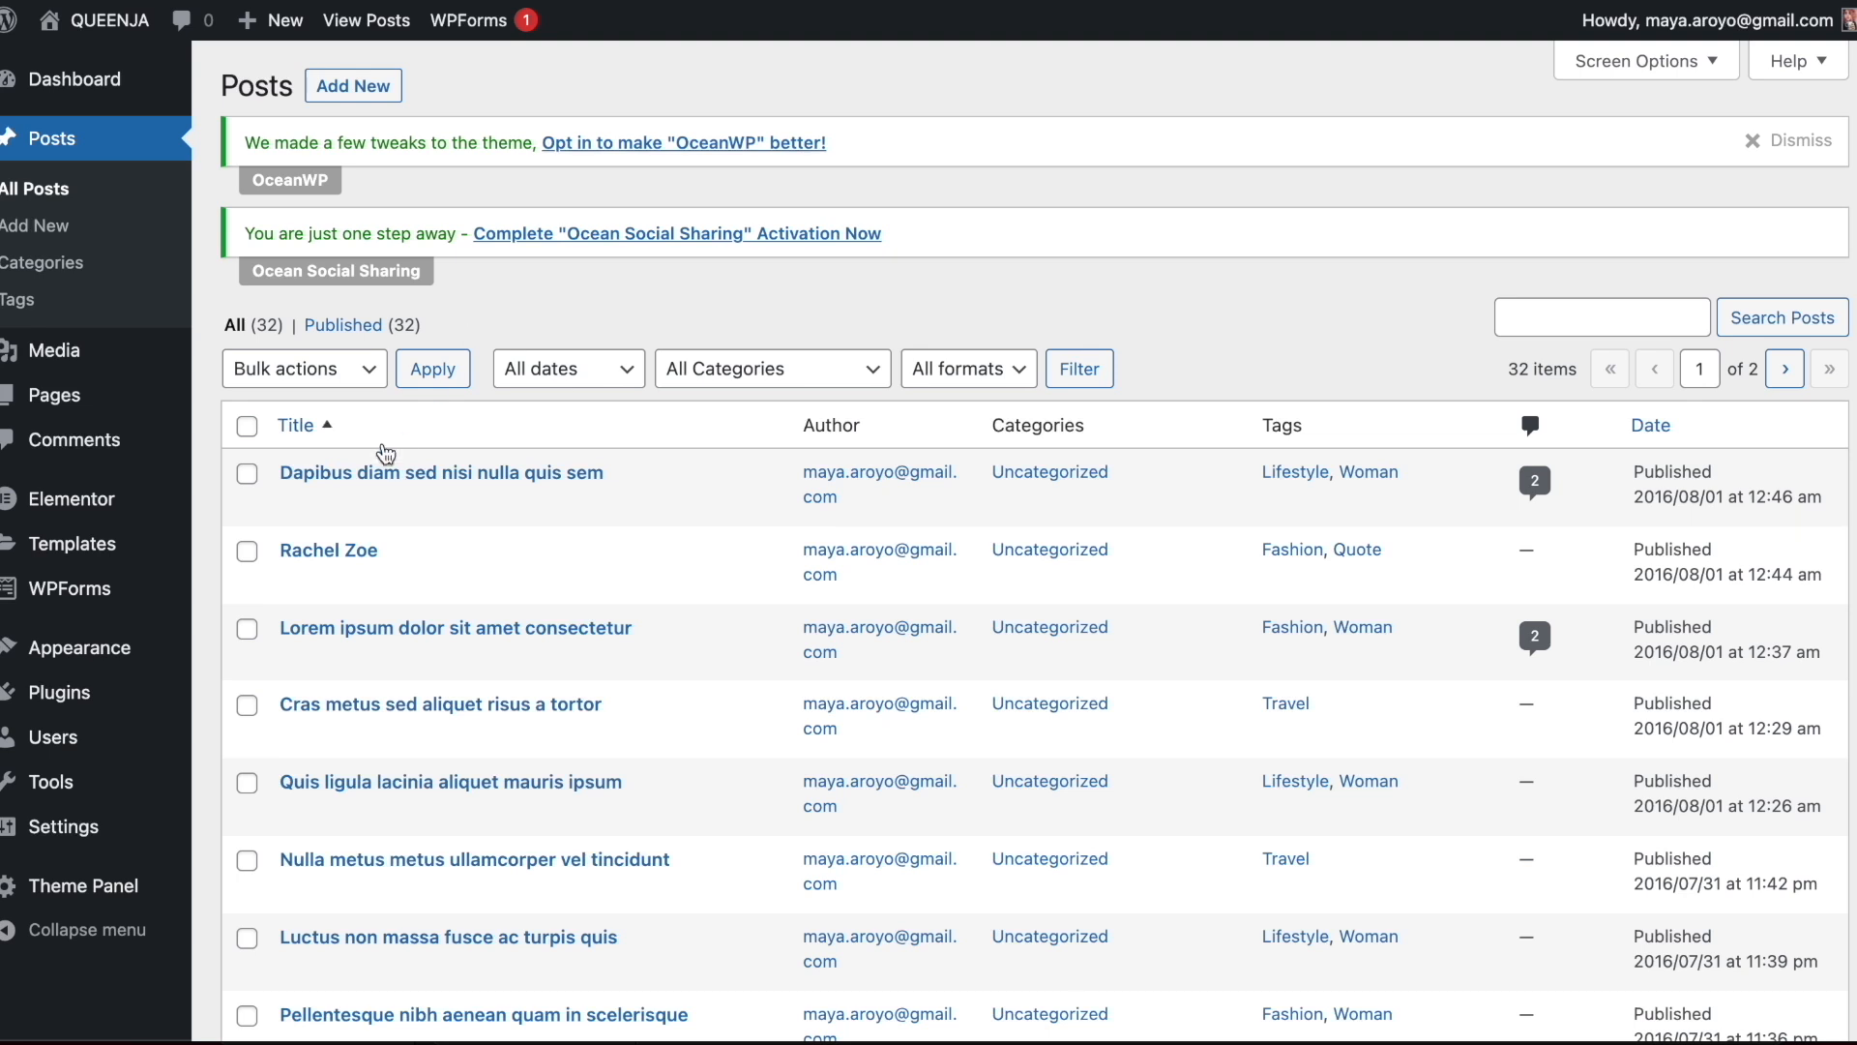
click(340, 499)
click(901, 517)
click(1811, 743)
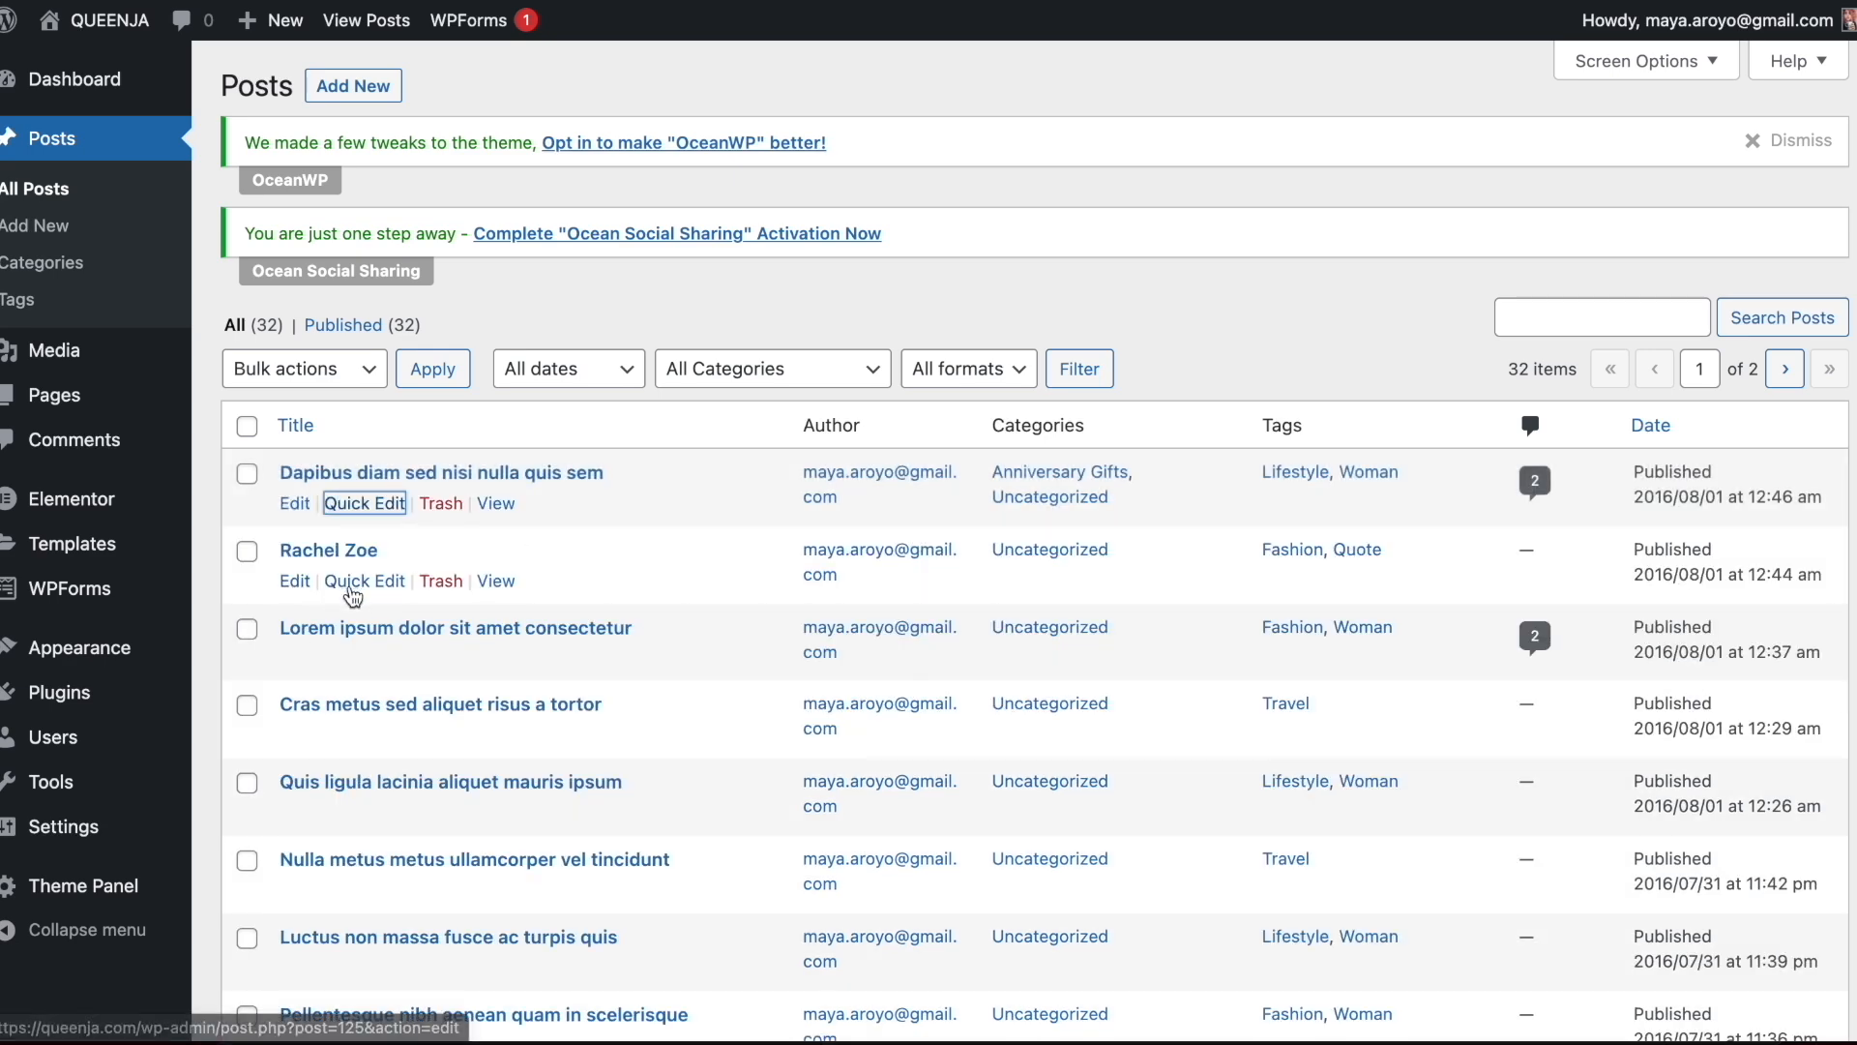
click(358, 582)
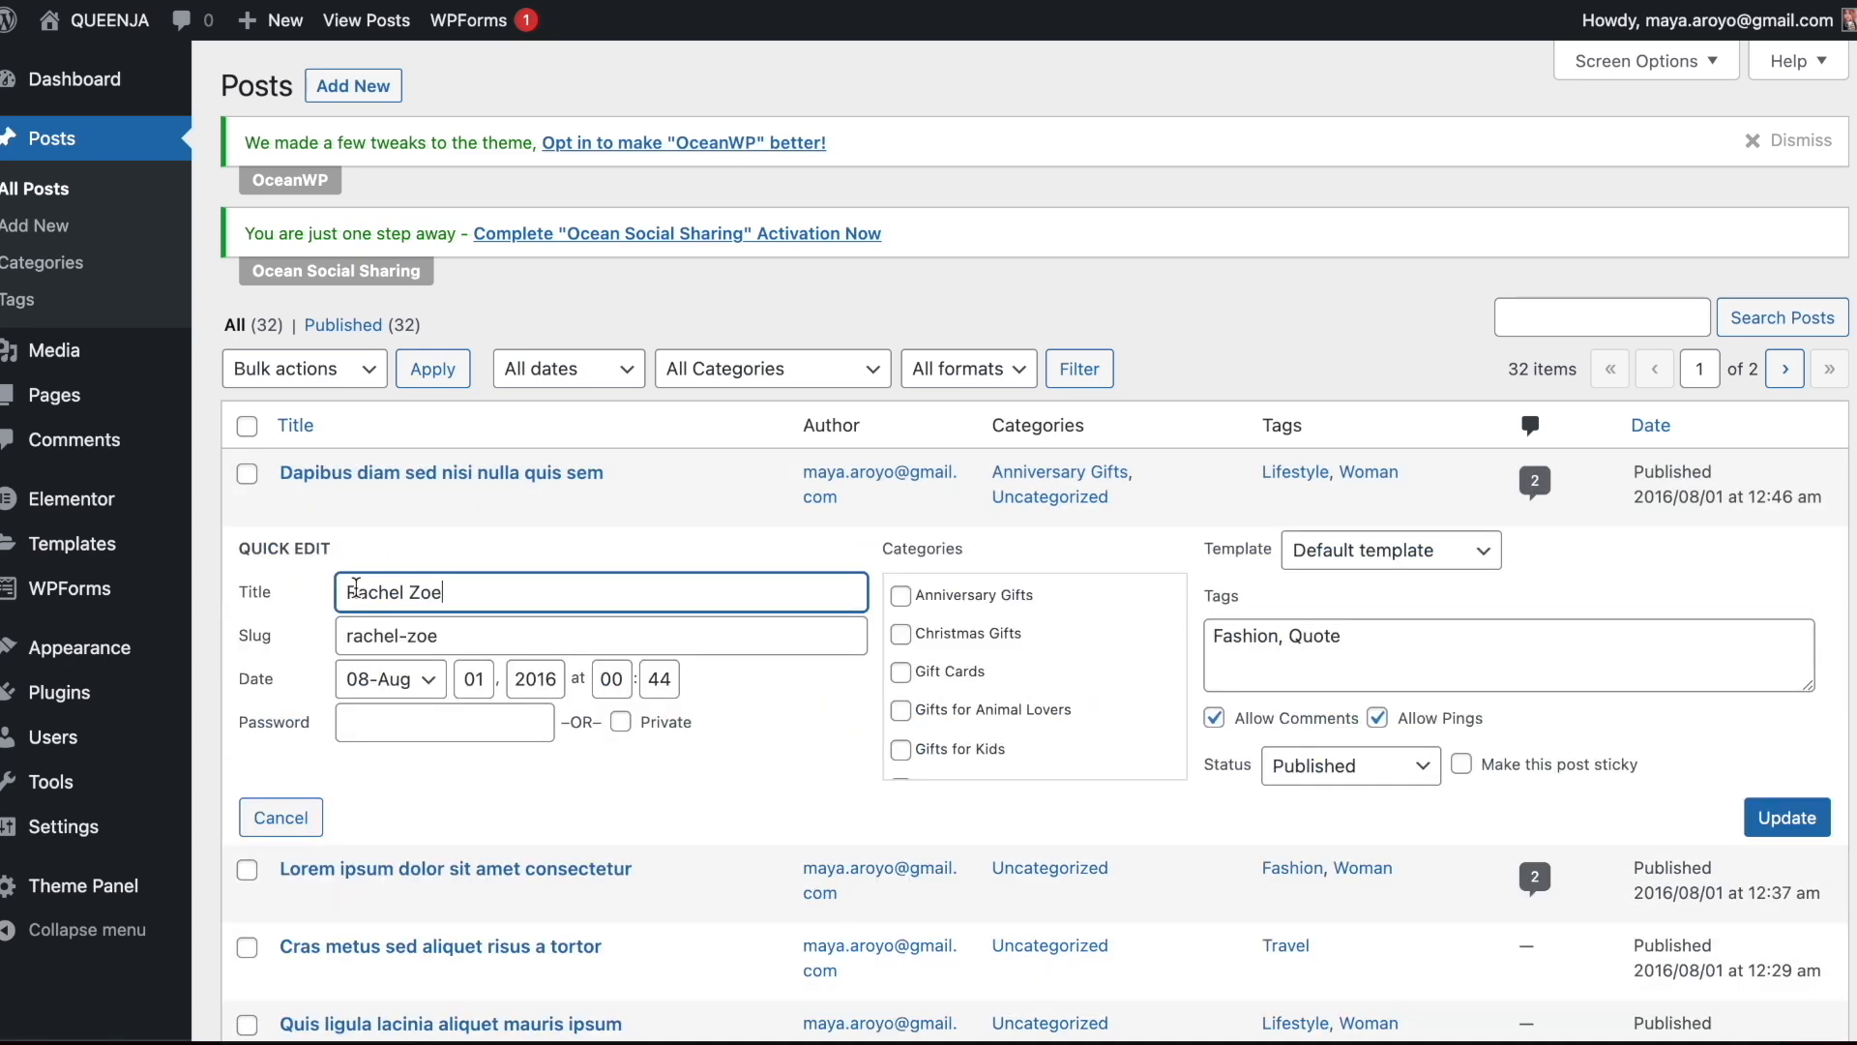
click(901, 634)
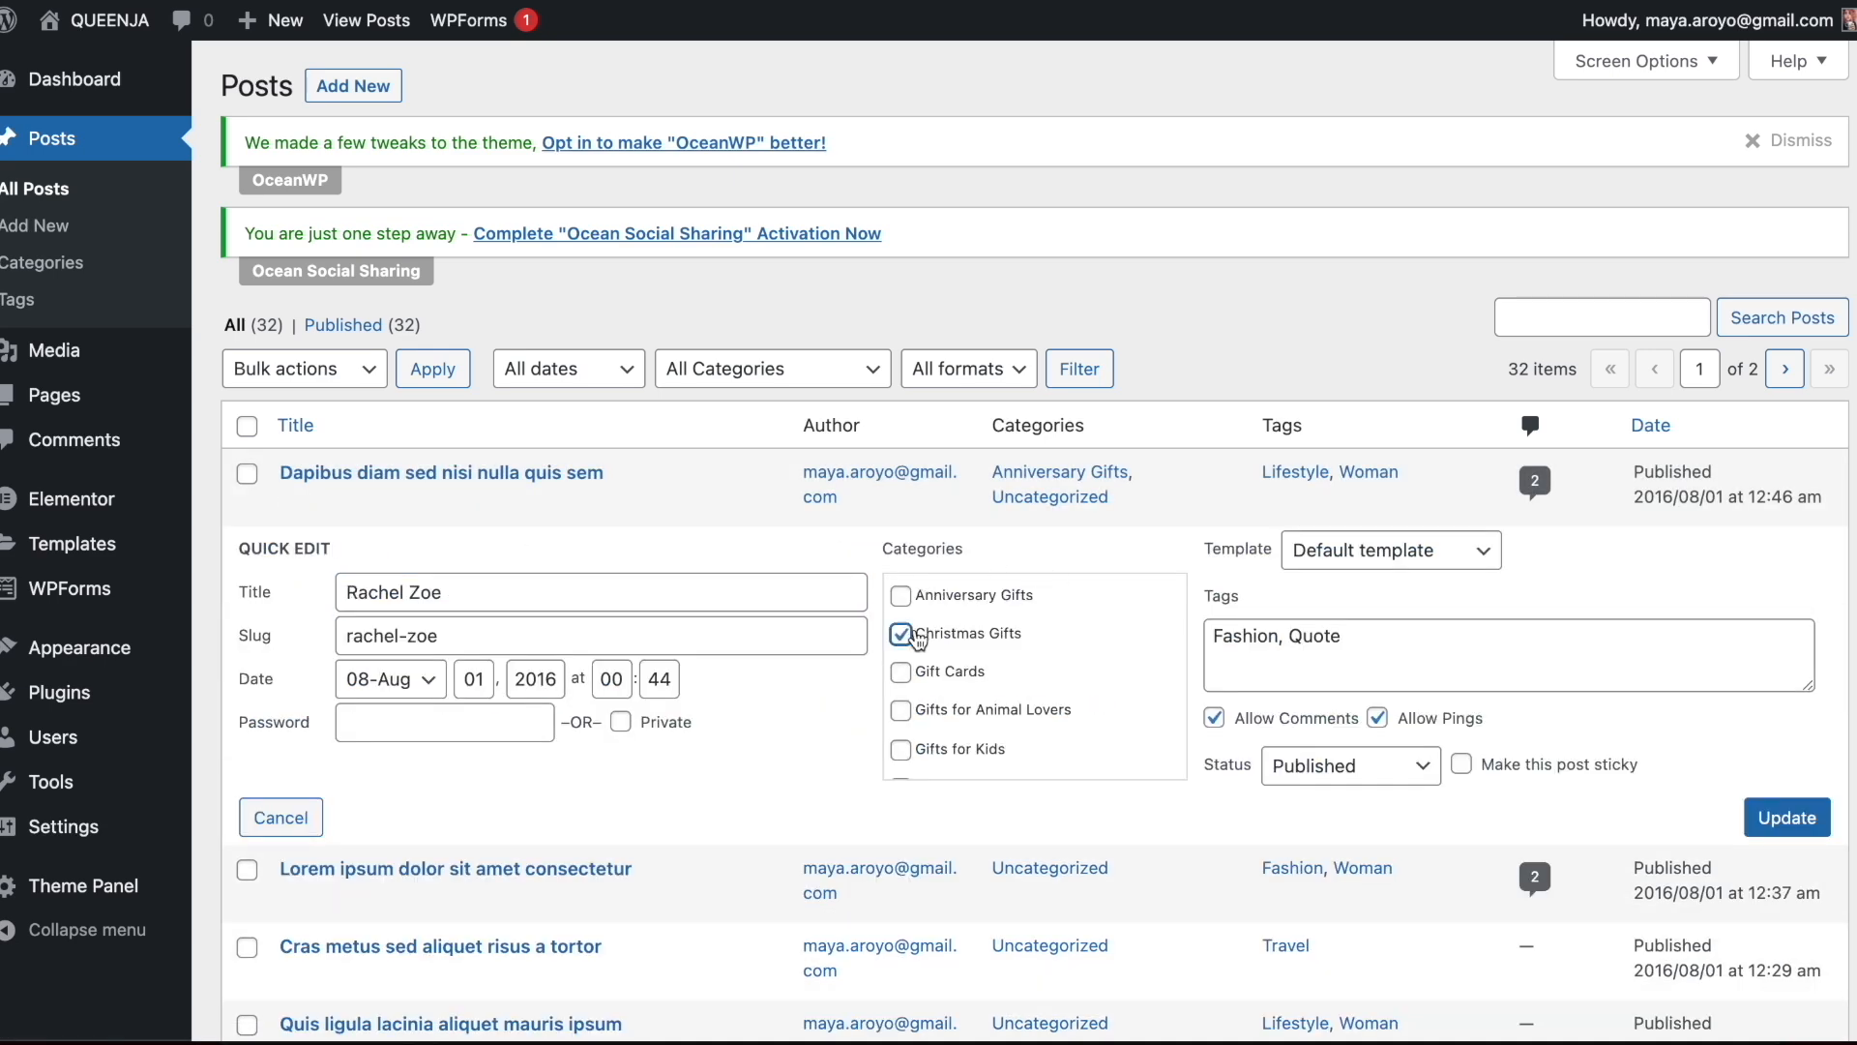
click(1785, 818)
Assign Gift Cards to "Lorem ipsum dolor sit amet consectetur" and Gifts for Kids to "Cras metus sed aliquet risus a tortor"
click(363, 656)
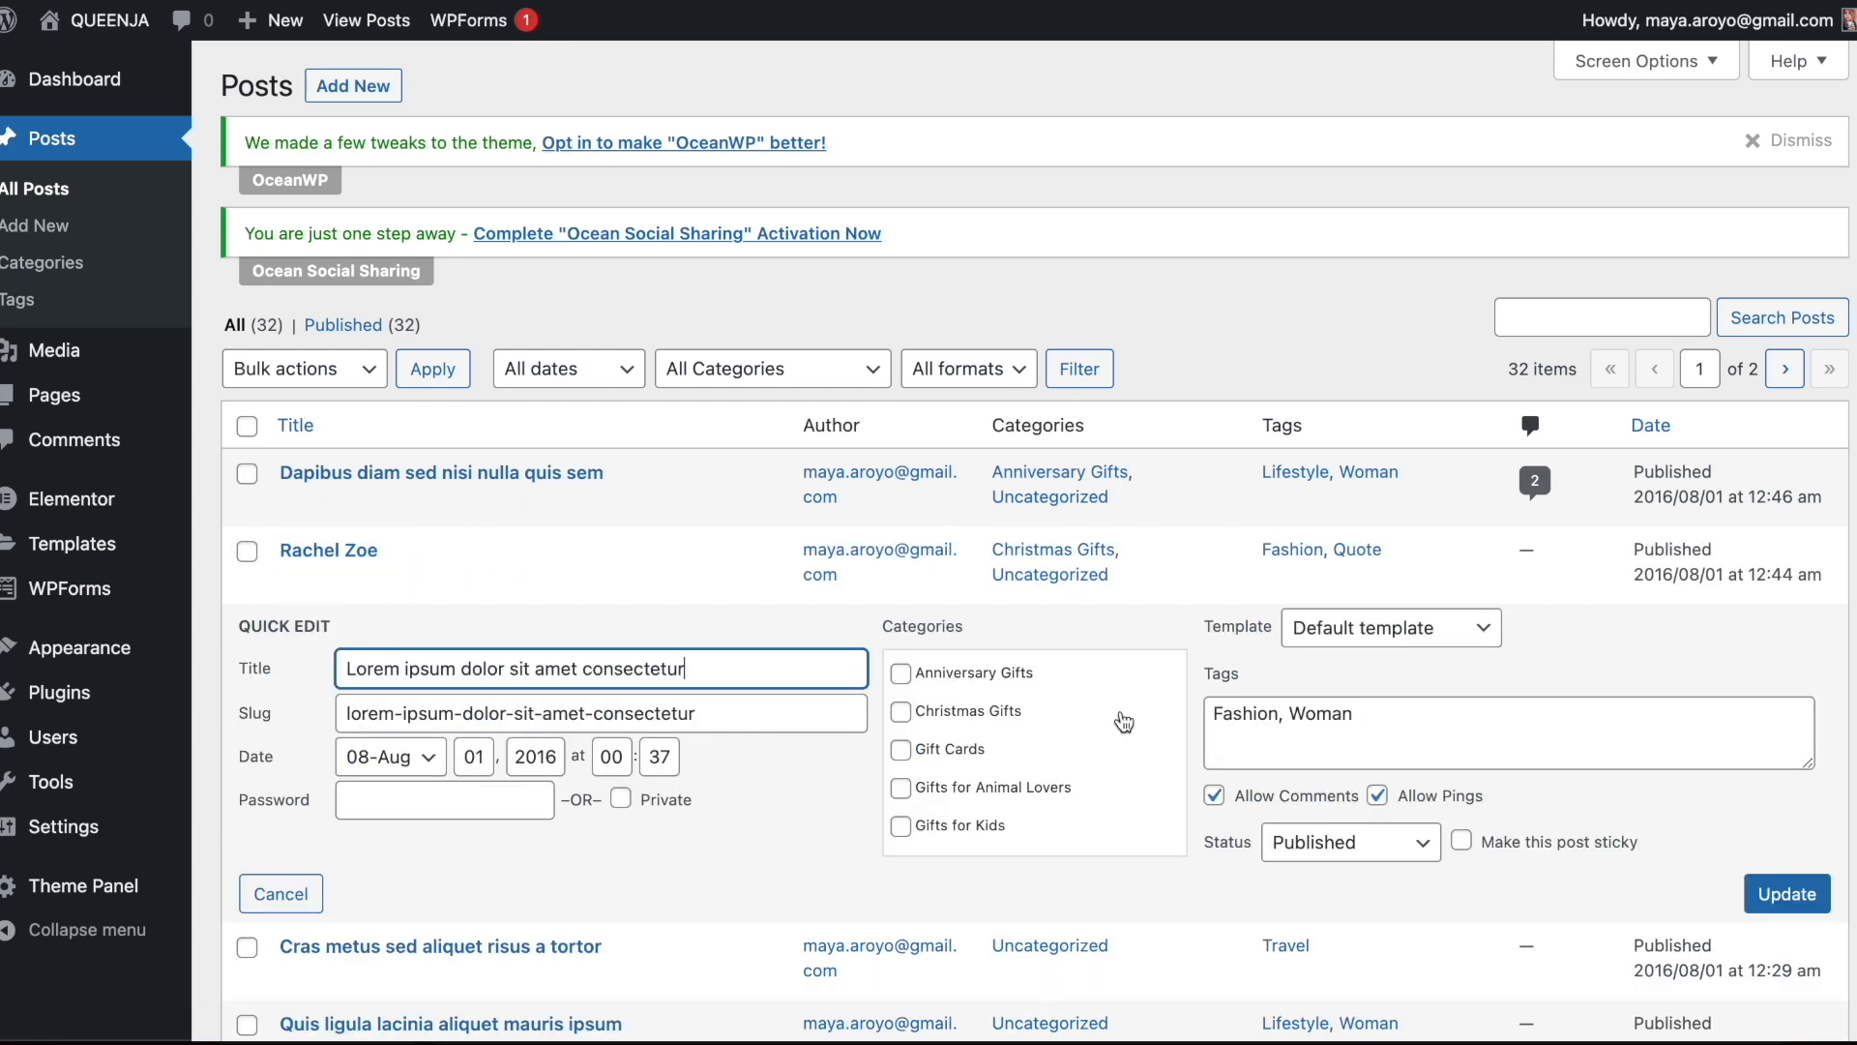
click(955, 760)
click(1785, 894)
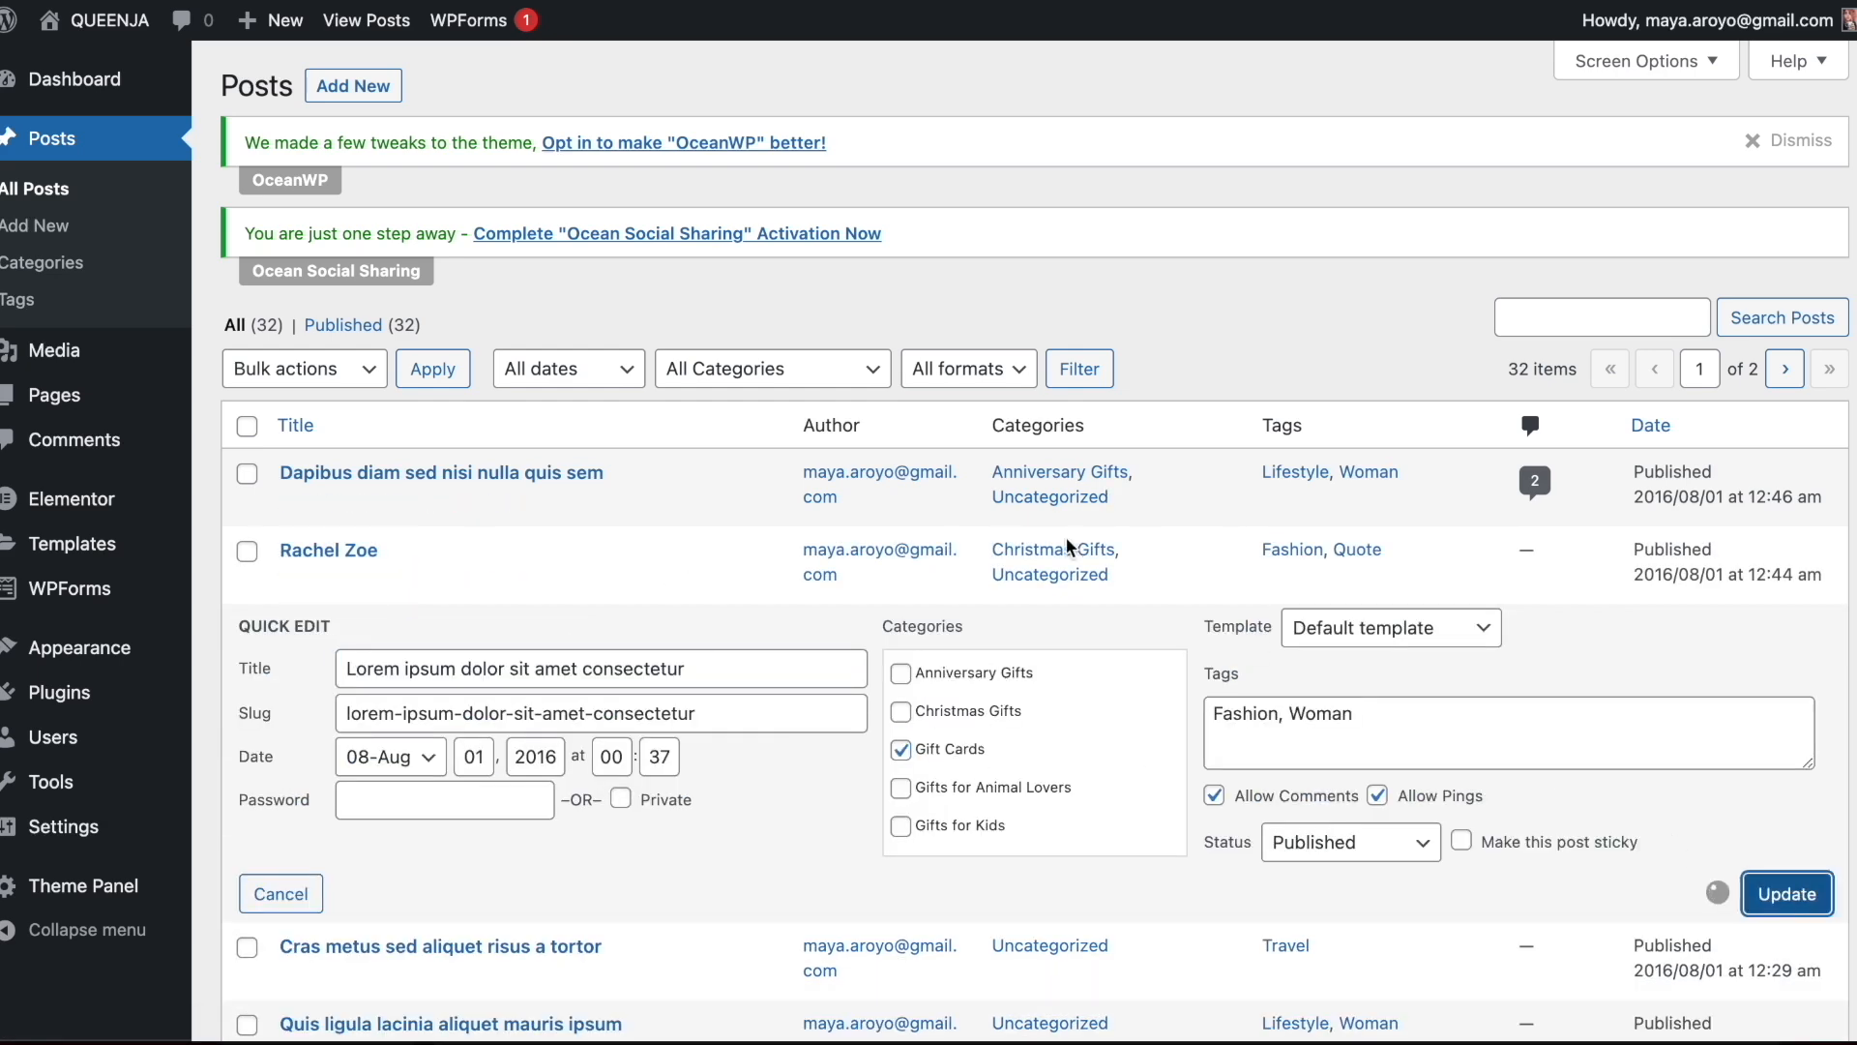
scroll(773, 465, down, 2)
click(382, 547)
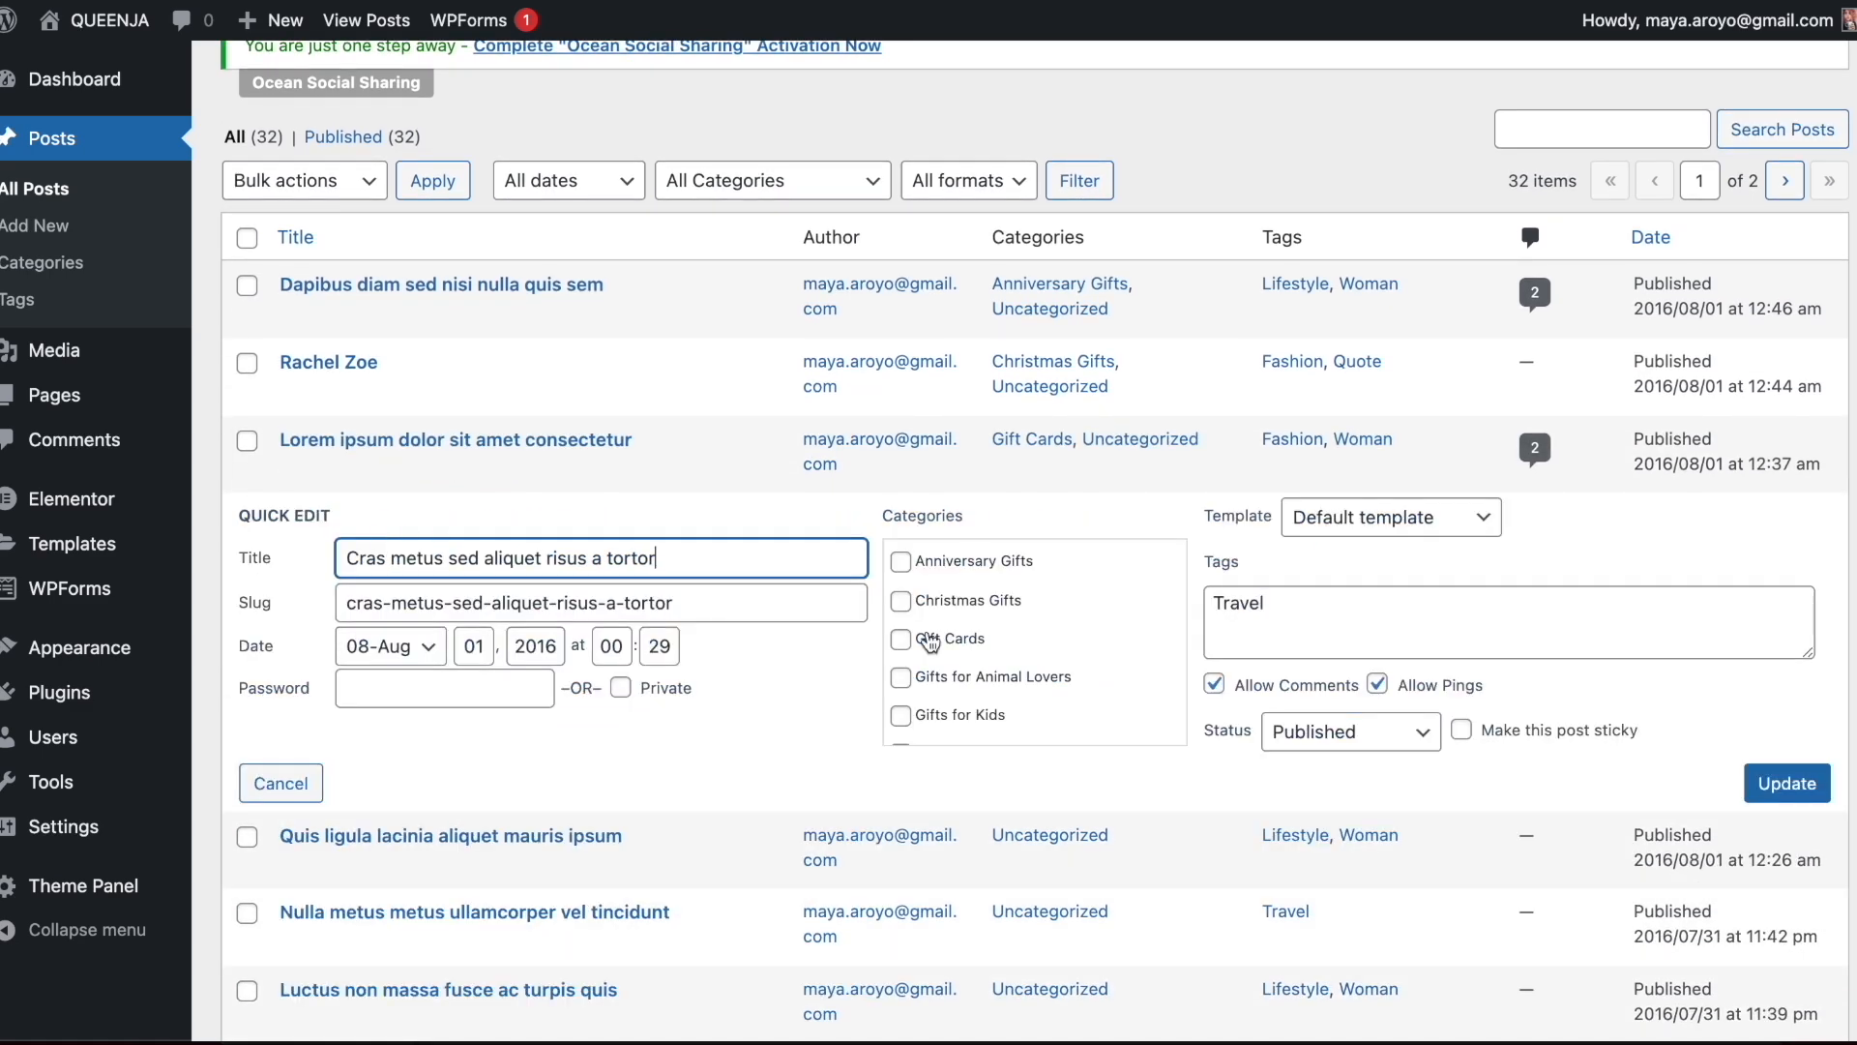
click(900, 715)
click(1786, 785)
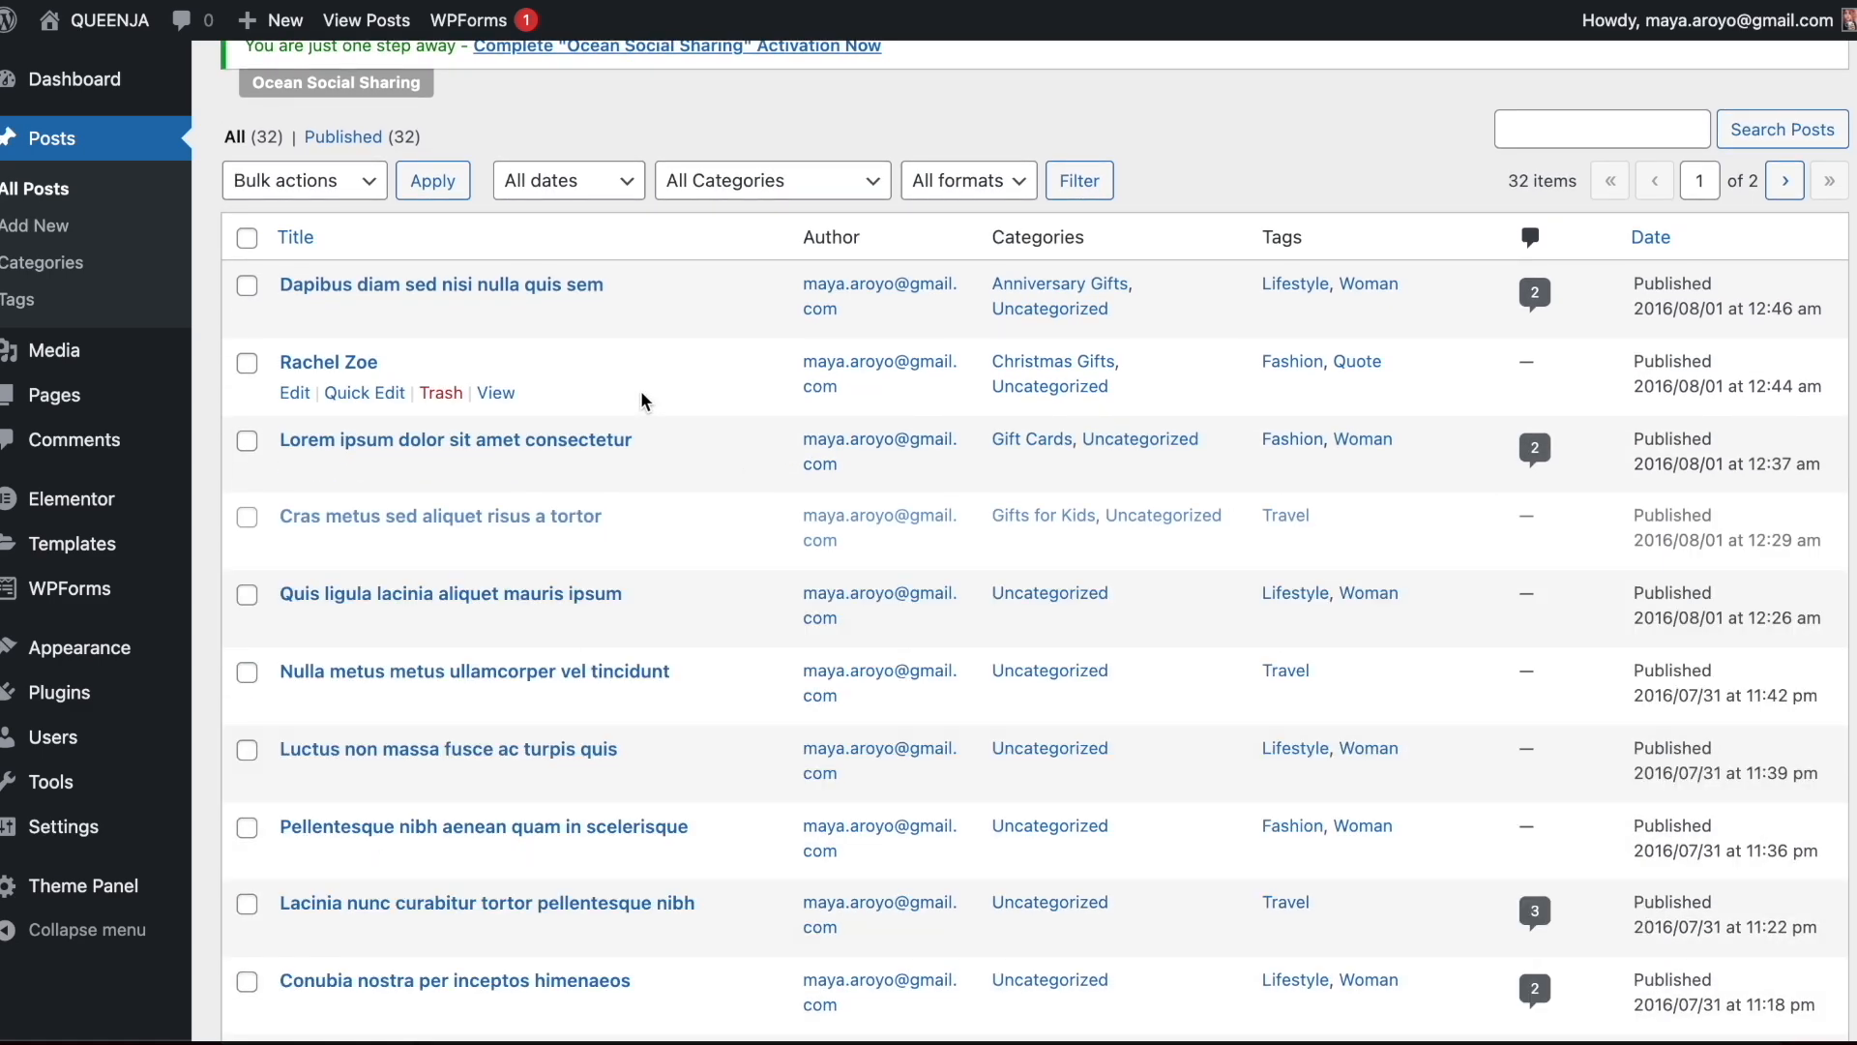
Assign the Gifts for Men category to "Quis ligula lacinia aliquet mauris ipsum" and "Nulla metus metus ullamcorper vel tincidunt"
scroll(643, 400, down, 2)
click(372, 443)
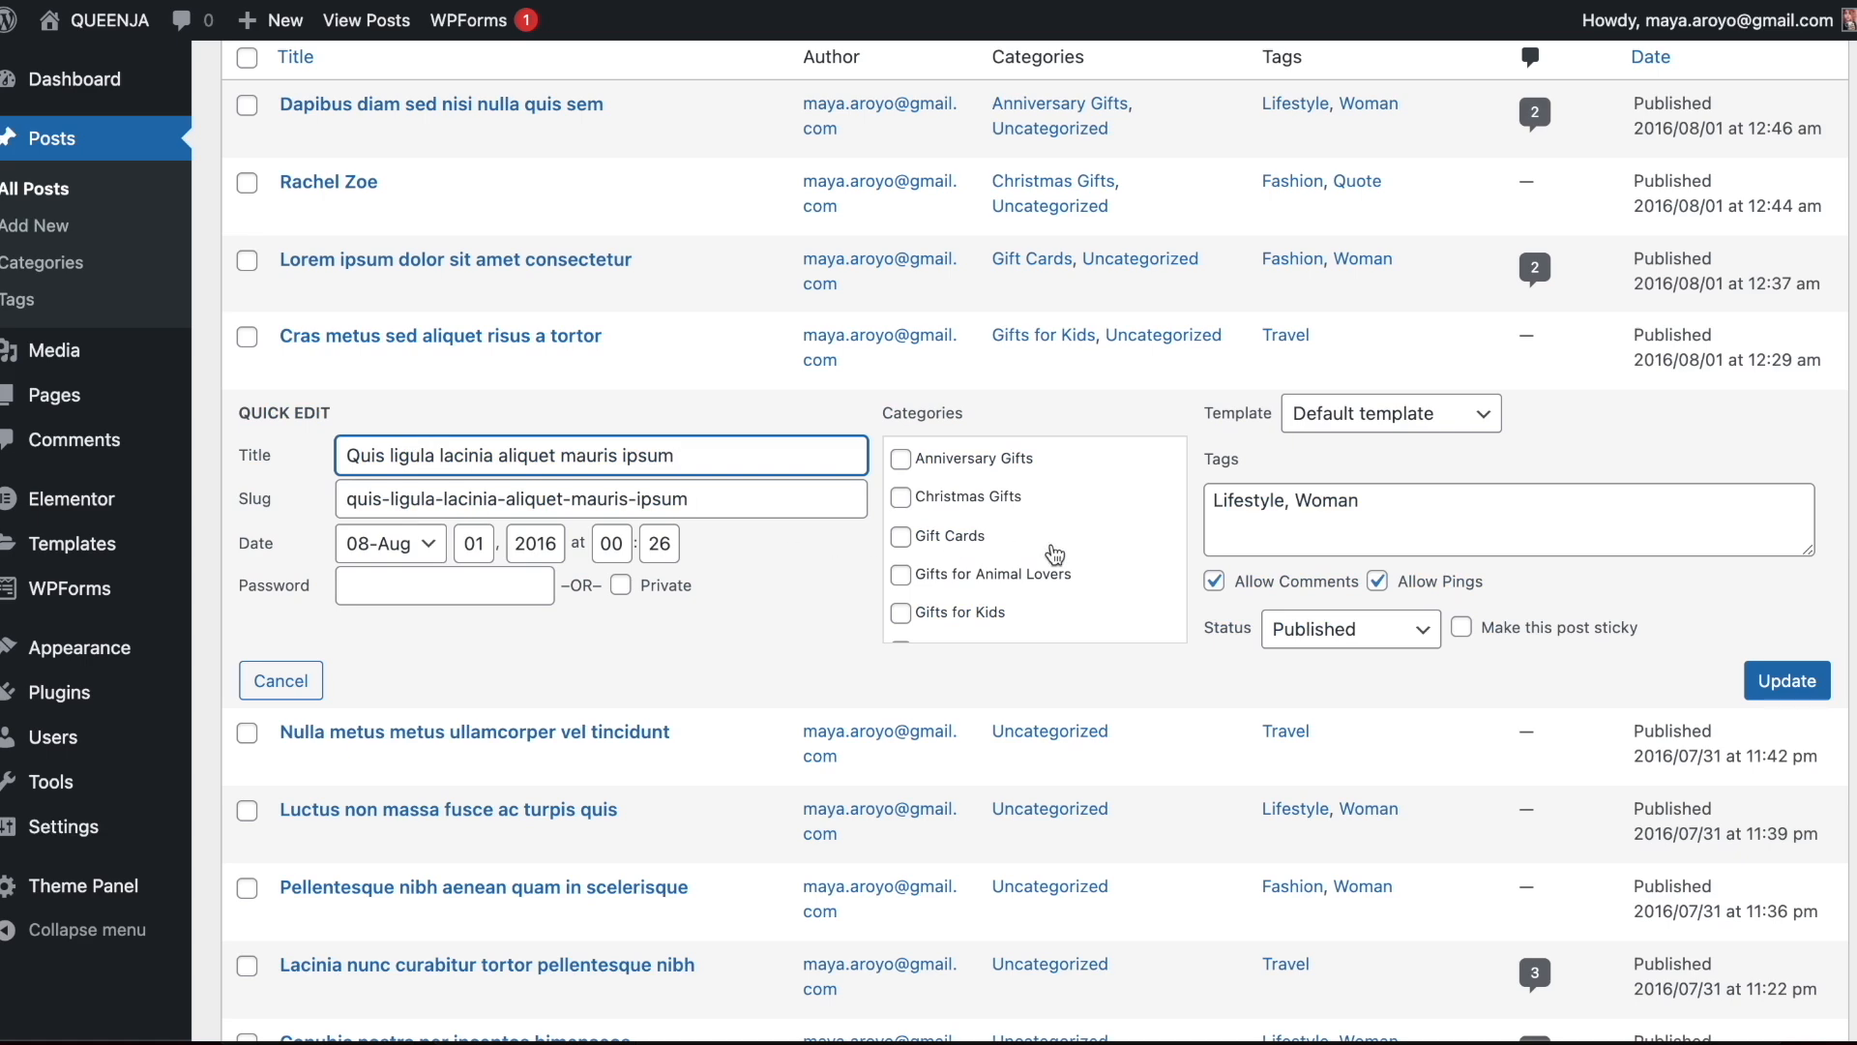
scroll(1054, 554, down, 1)
click(967, 573)
click(1748, 682)
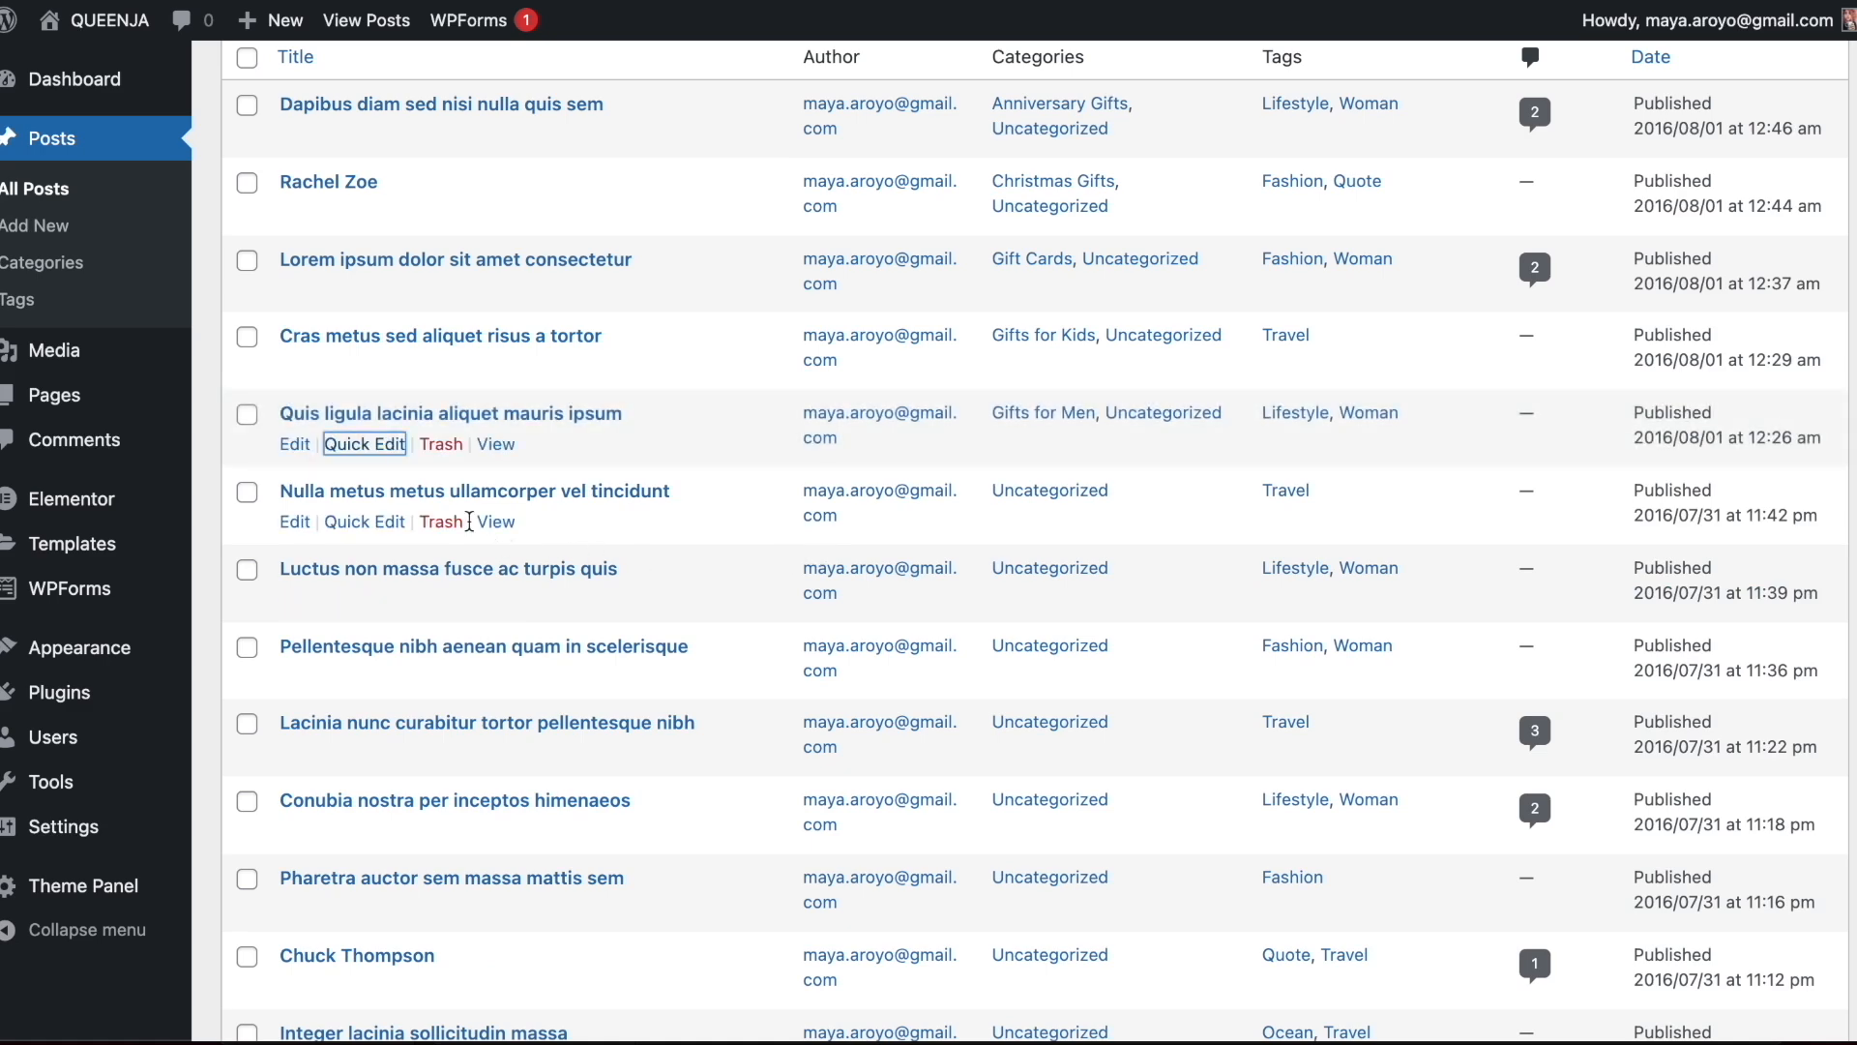
click(385, 523)
scroll(1002, 626, down, 1)
click(958, 639)
click(1785, 759)
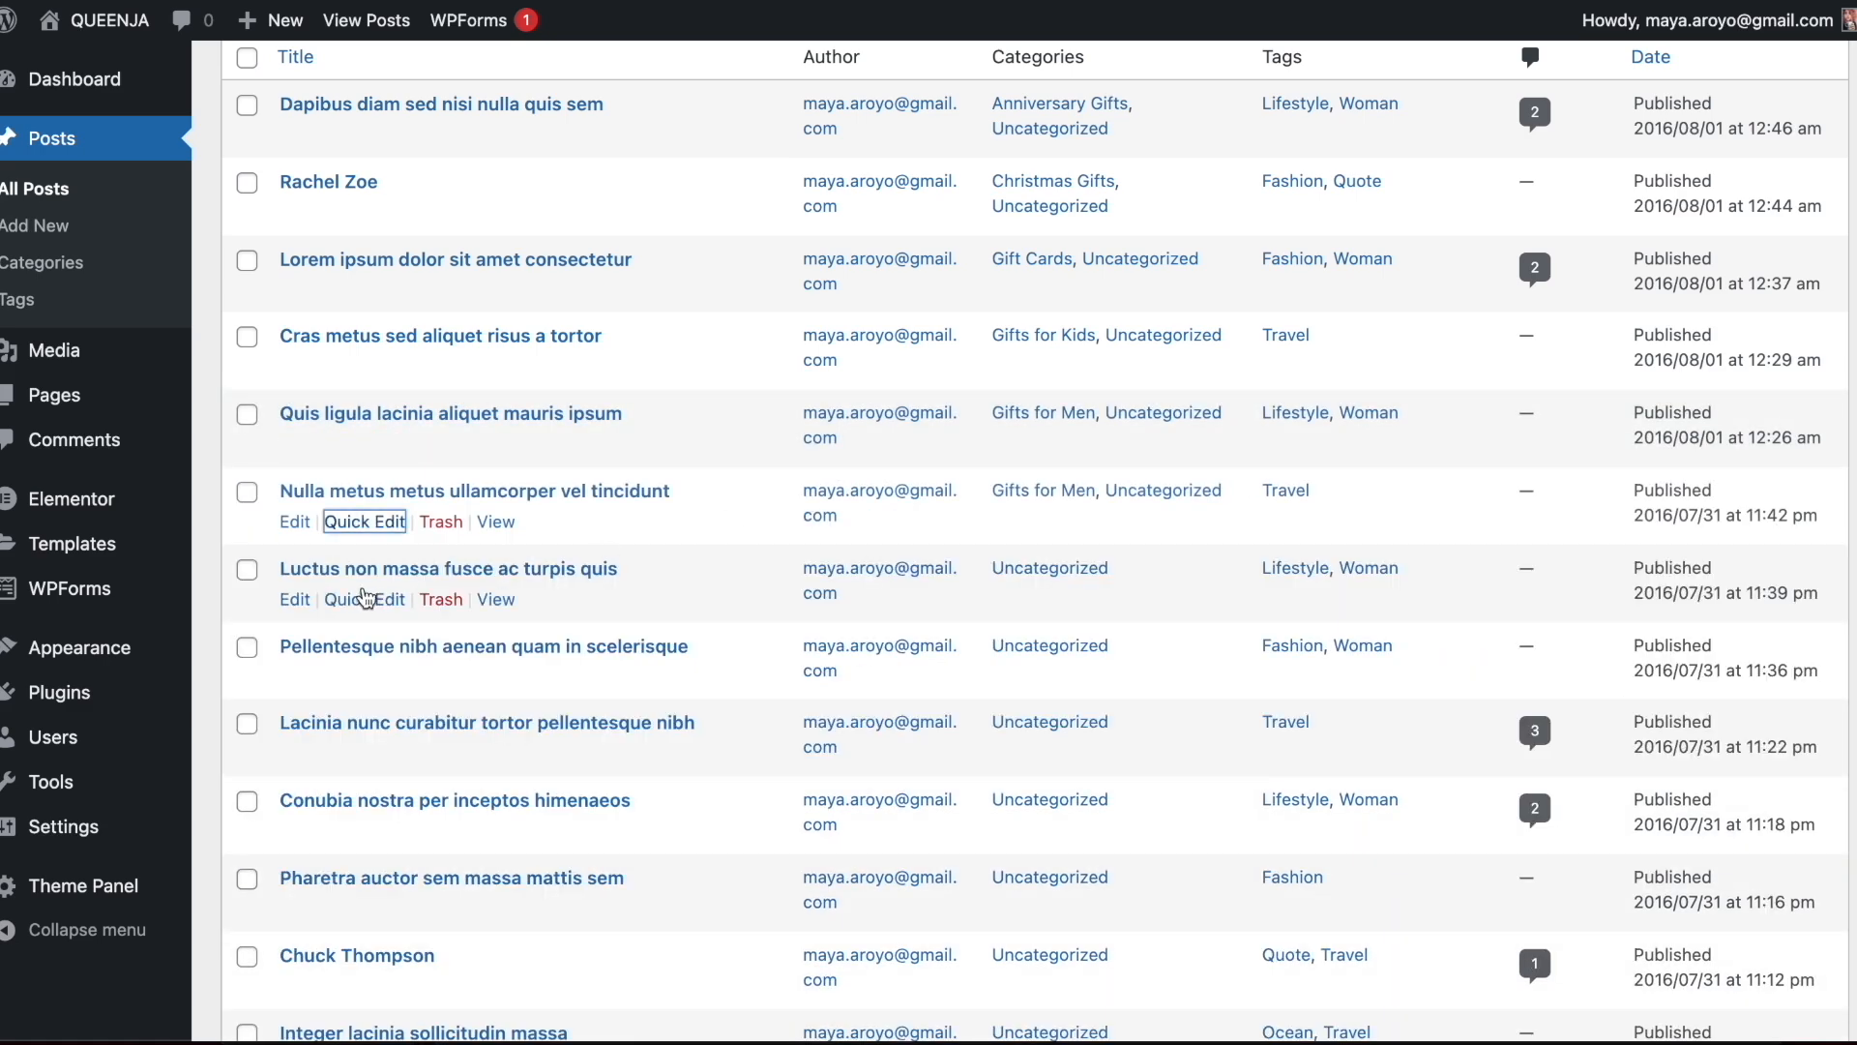
Assign the Gifts for Women category to the post "Luctus non massa fusce ac turpis quis"
click(363, 597)
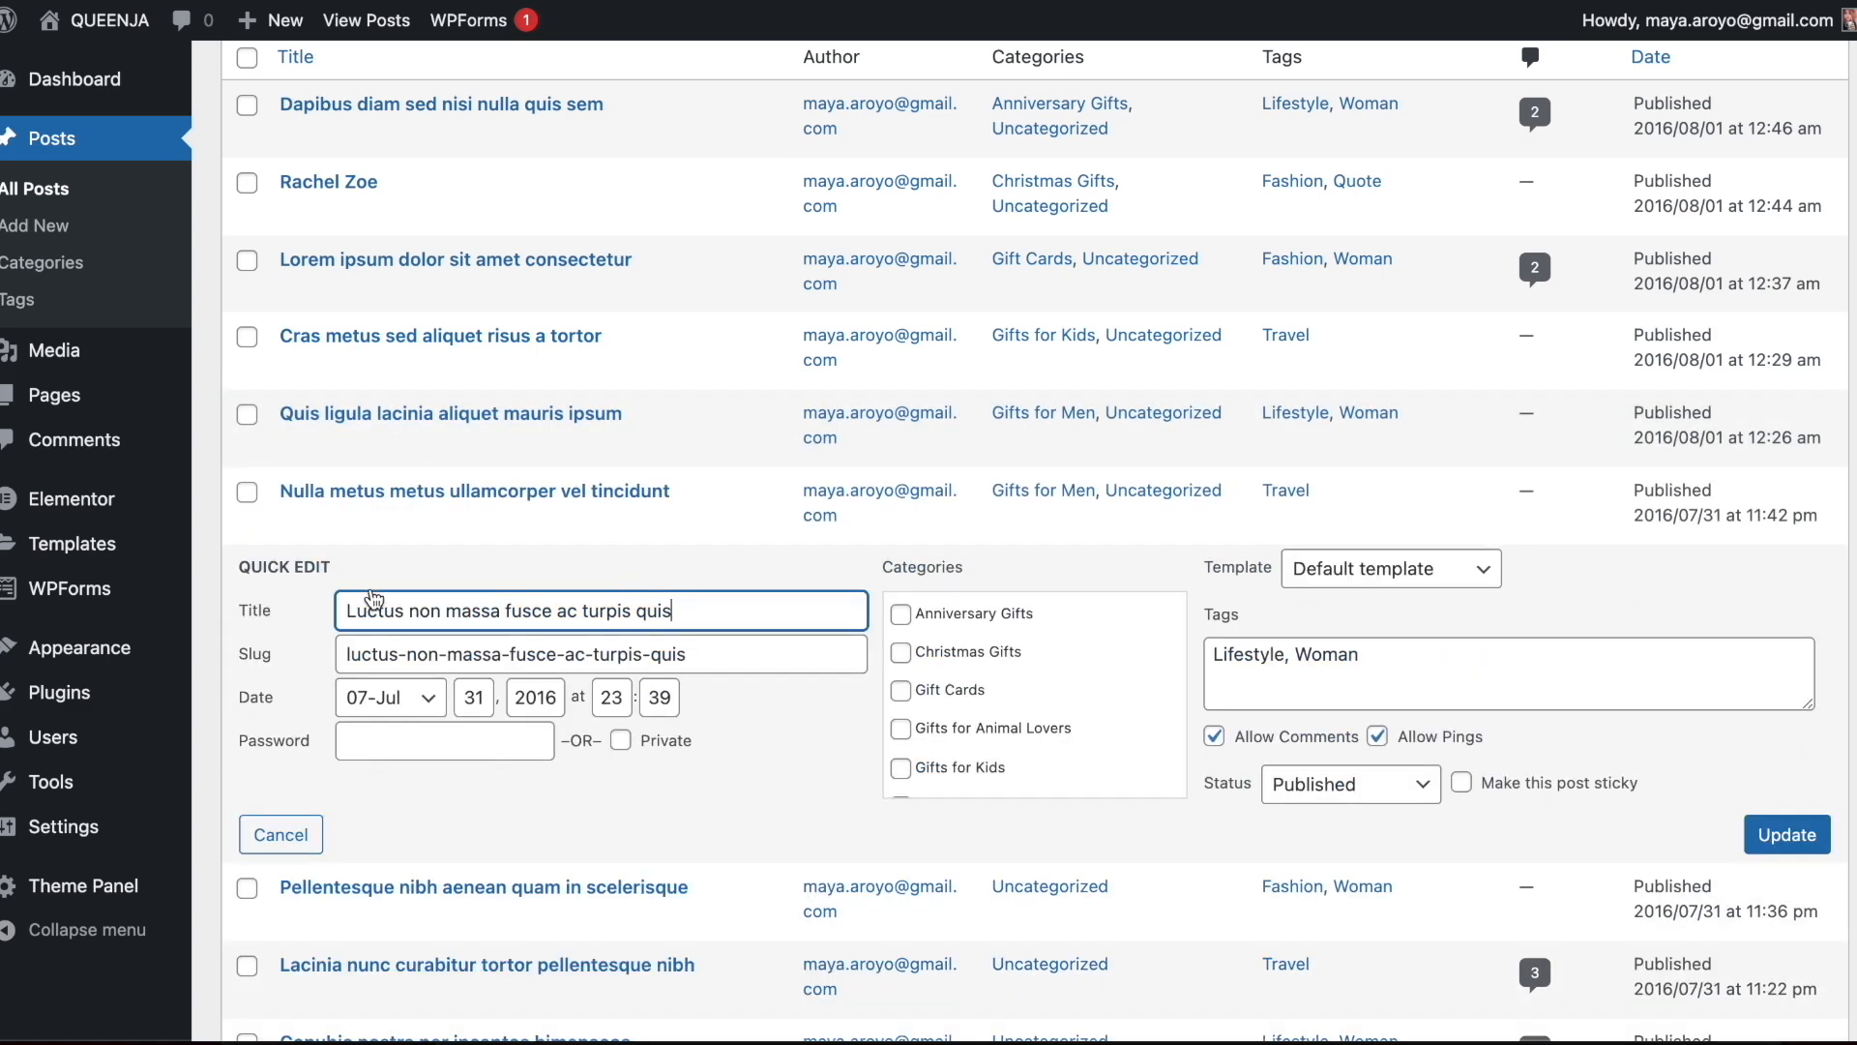
scroll(943, 713, down, 1)
click(941, 713)
click(1785, 834)
Assign the Mug Gifts category to "Pellentesque nibh aenean quam in scelerisque" and "Lacinia nunc curabitur tortor pellentesque nibh"
scroll(590, 517, down, 1)
scroll(590, 518, down, 2)
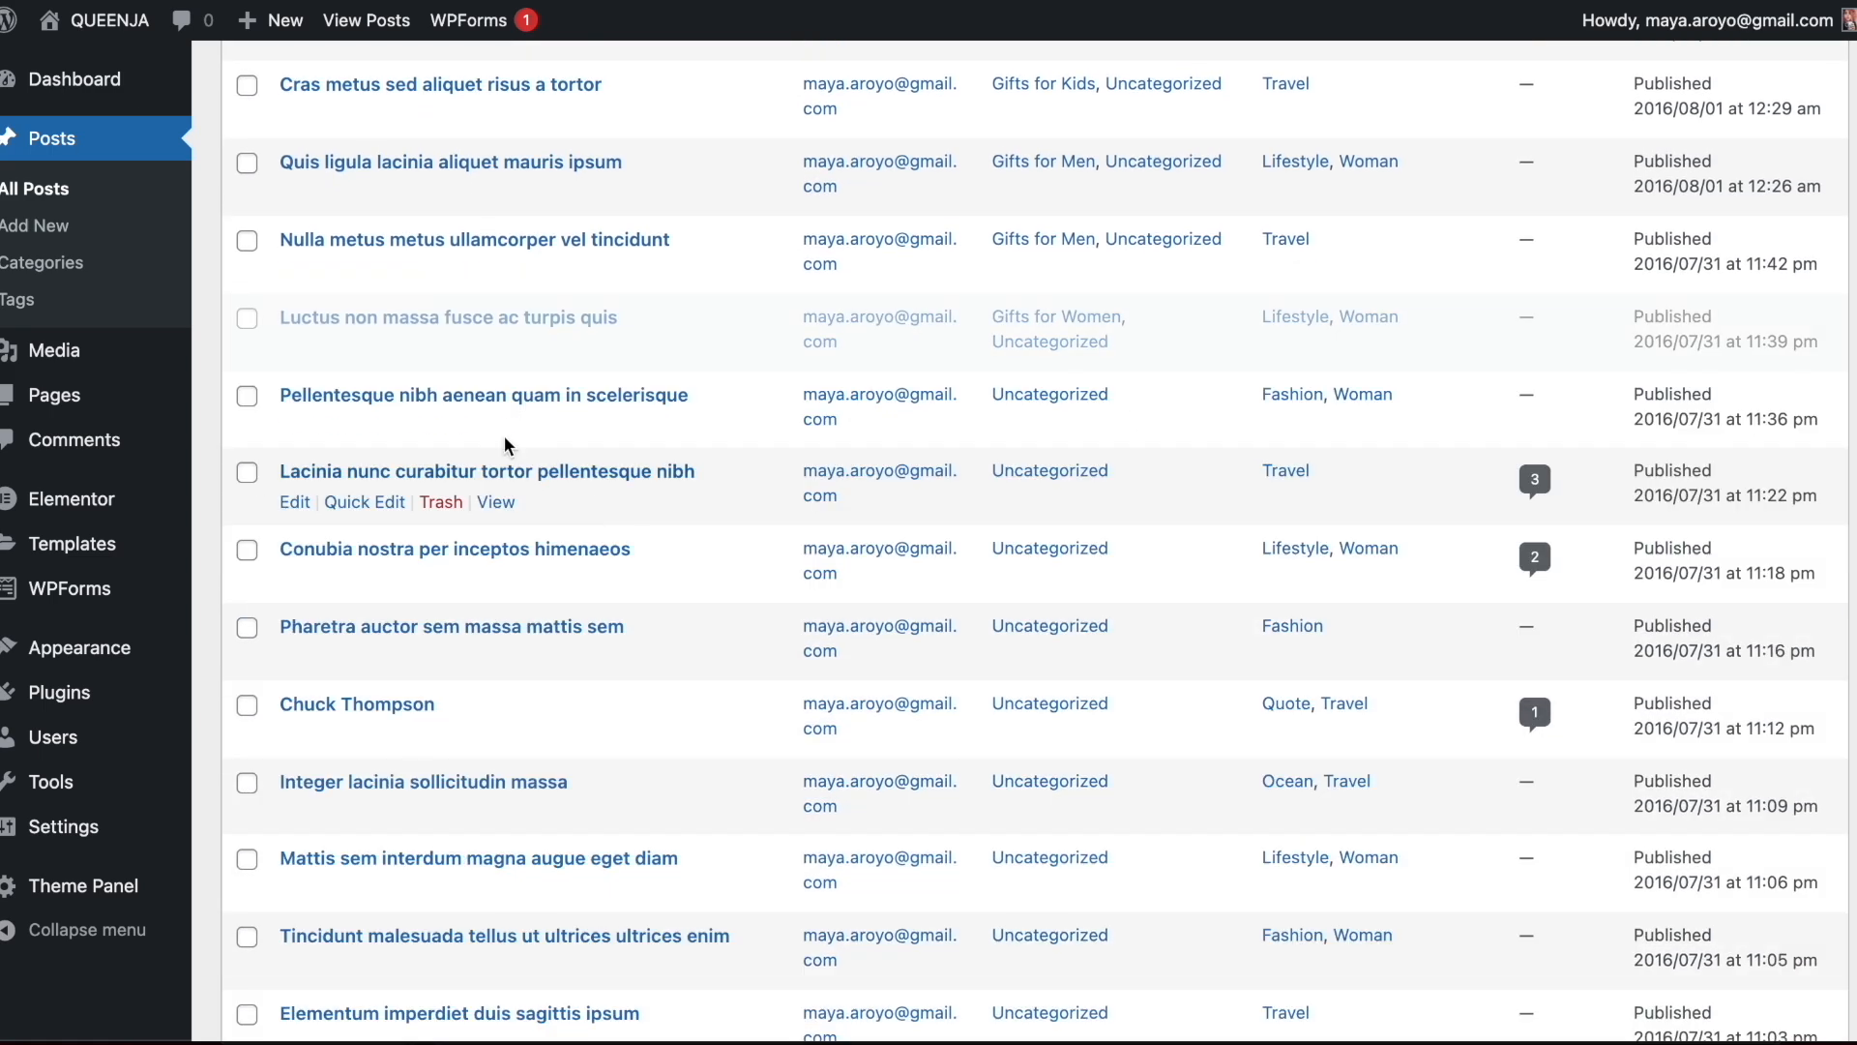
click(365, 431)
scroll(1013, 547, down, 1)
scroll(1013, 546, down, 1)
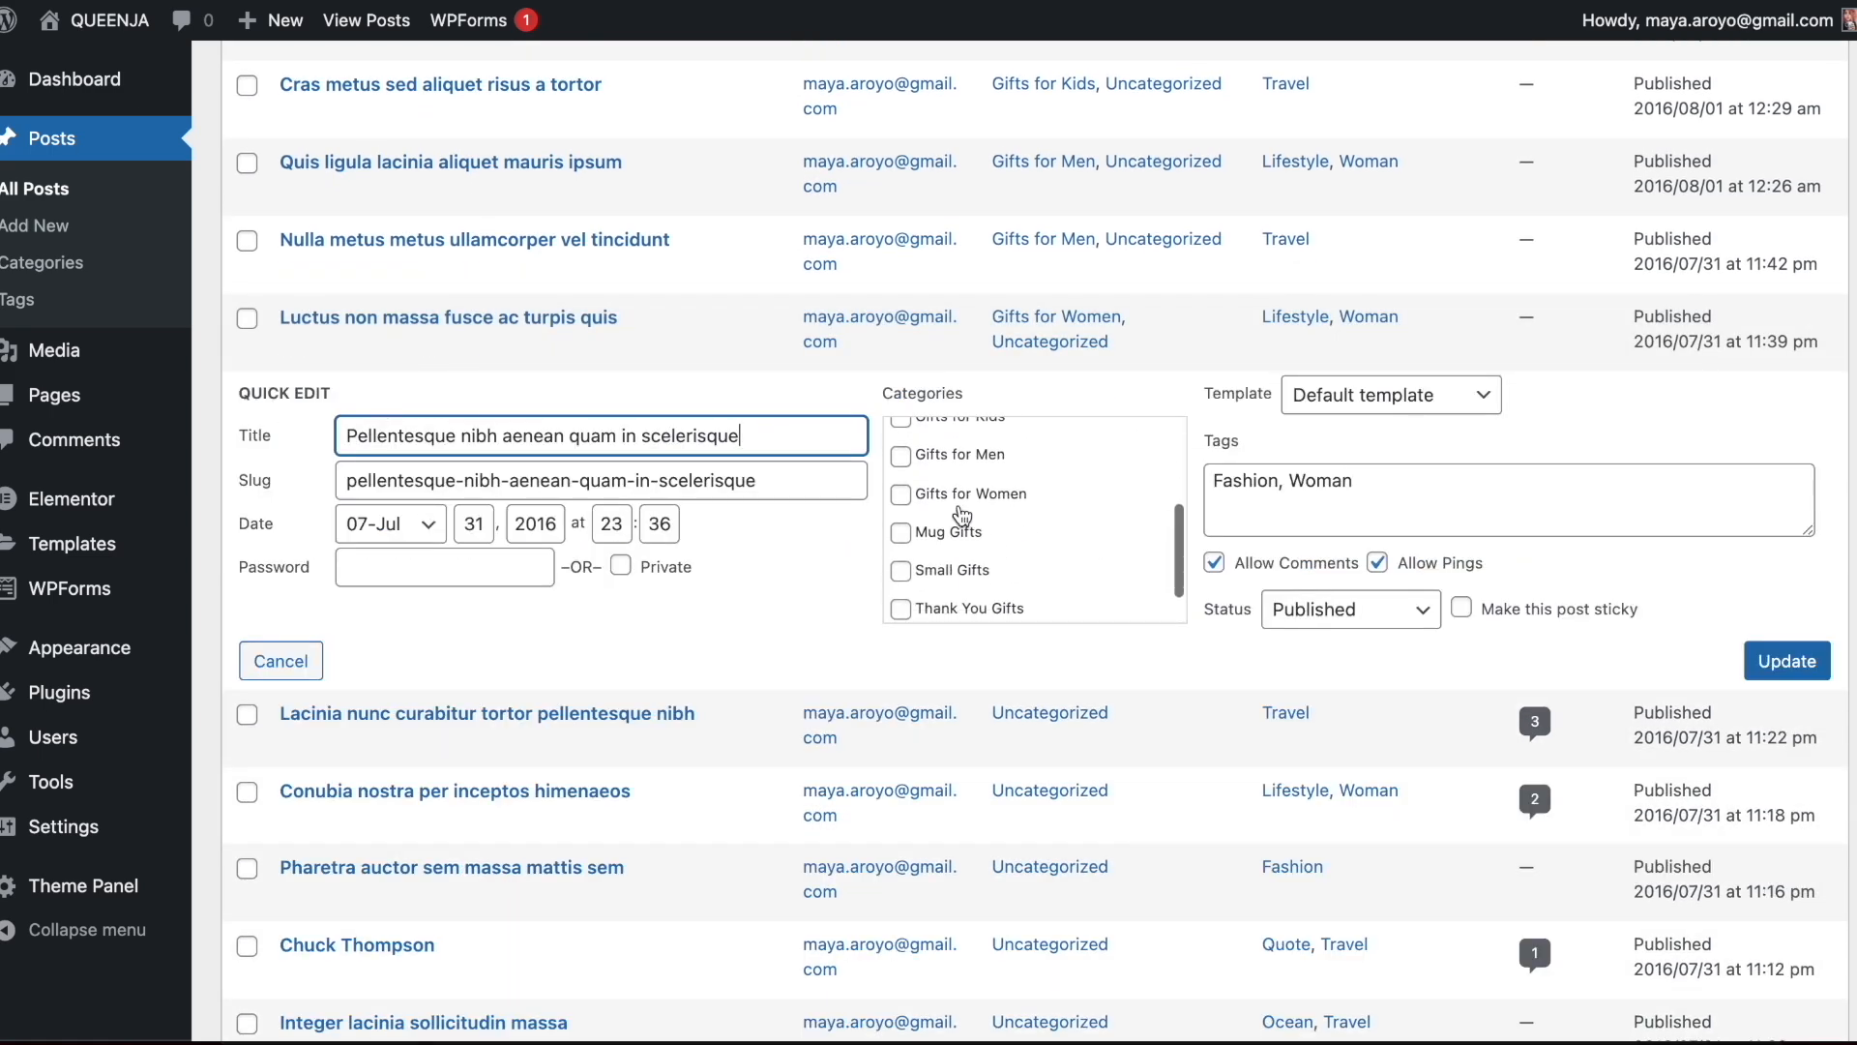
click(953, 531)
click(1801, 667)
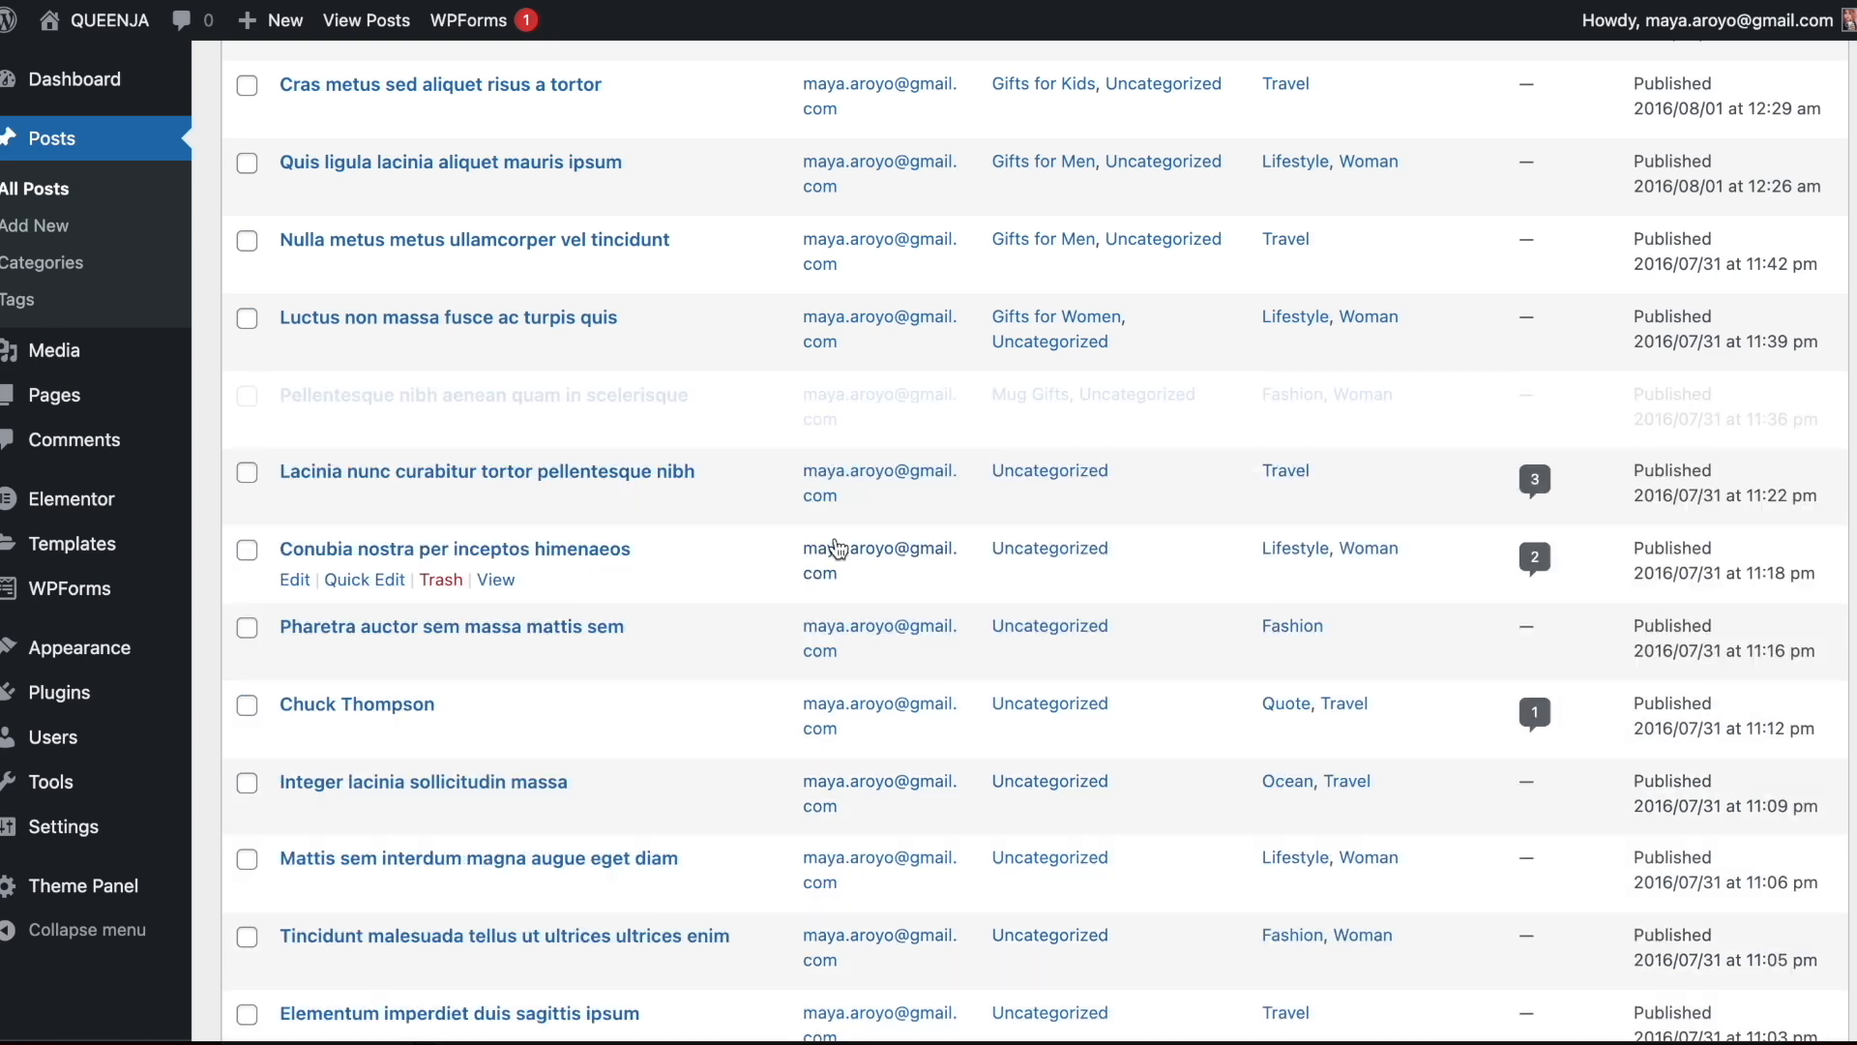
click(411, 503)
scroll(1093, 629, down, 3)
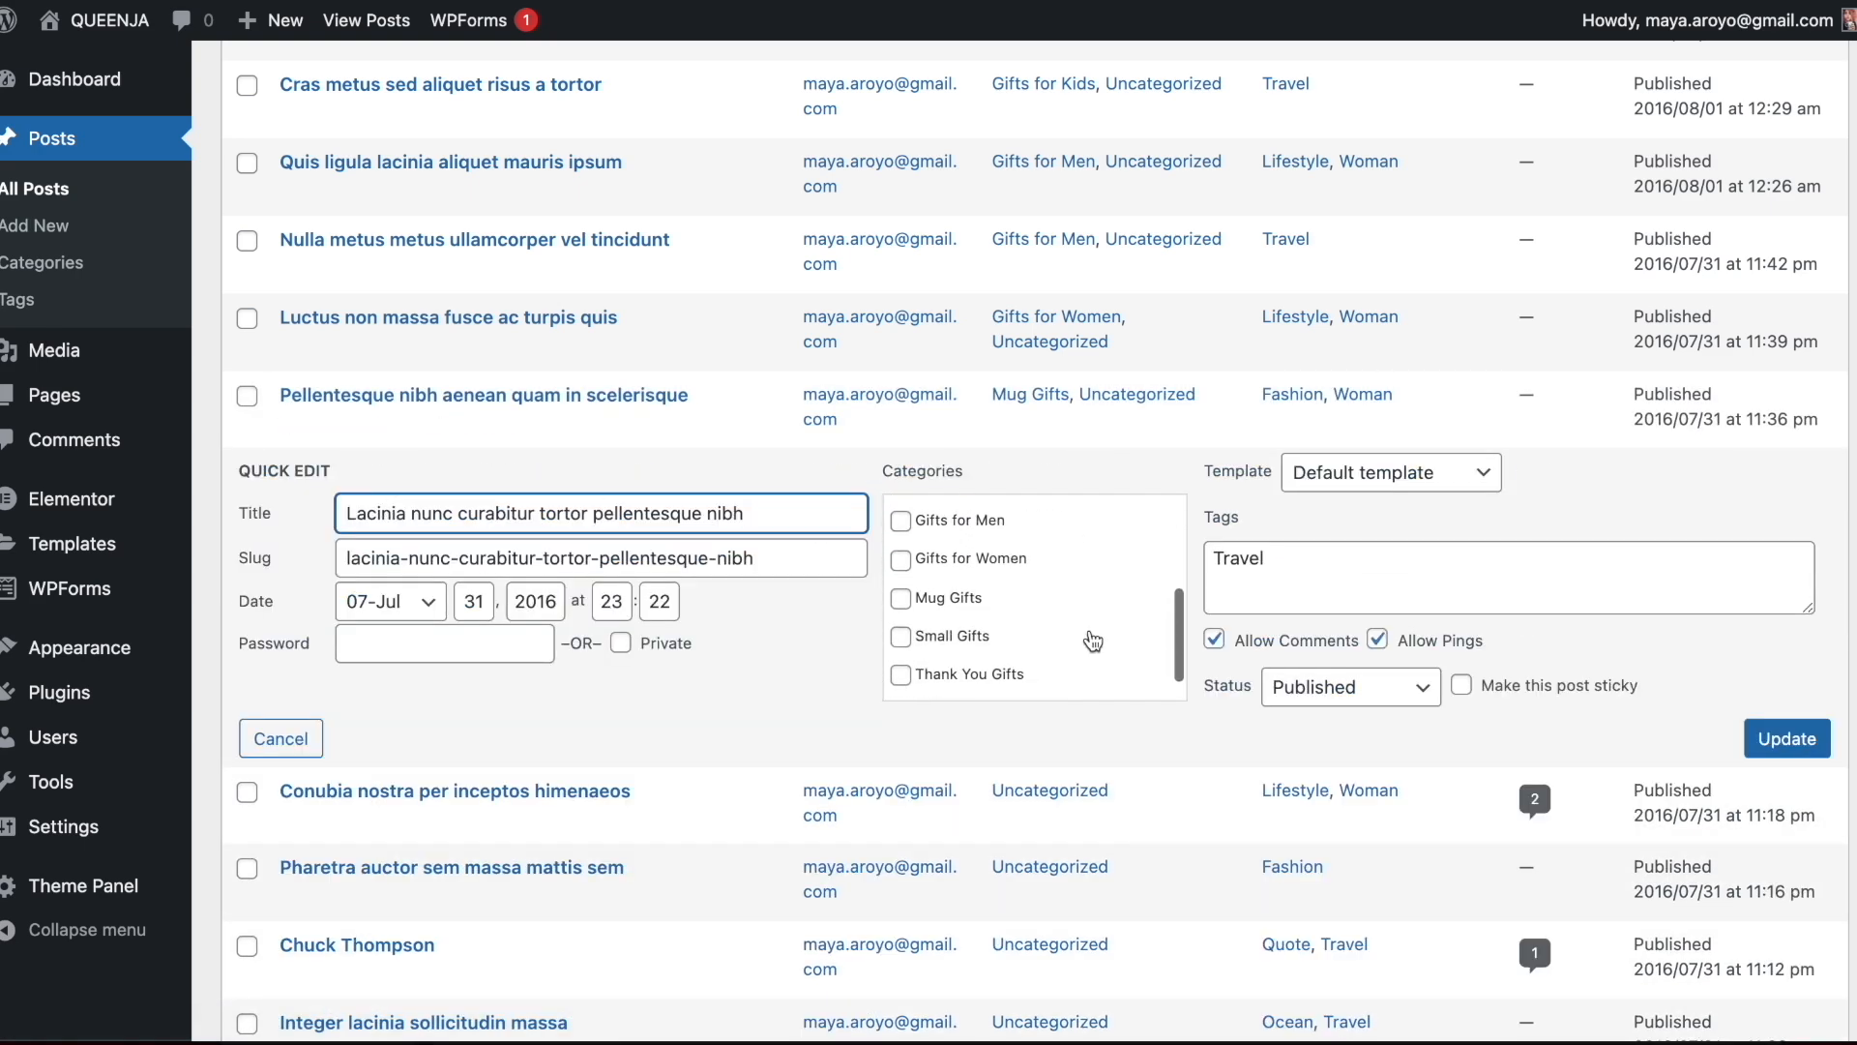
click(943, 580)
click(1788, 745)
Assign Small Gifts to "Conubia nostra per inceptos himenaeos" and Thank You Gifts to "Pharetra auctor sem massa mattis sem"
click(365, 579)
click(972, 682)
click(1788, 812)
scroll(860, 376, down, 2)
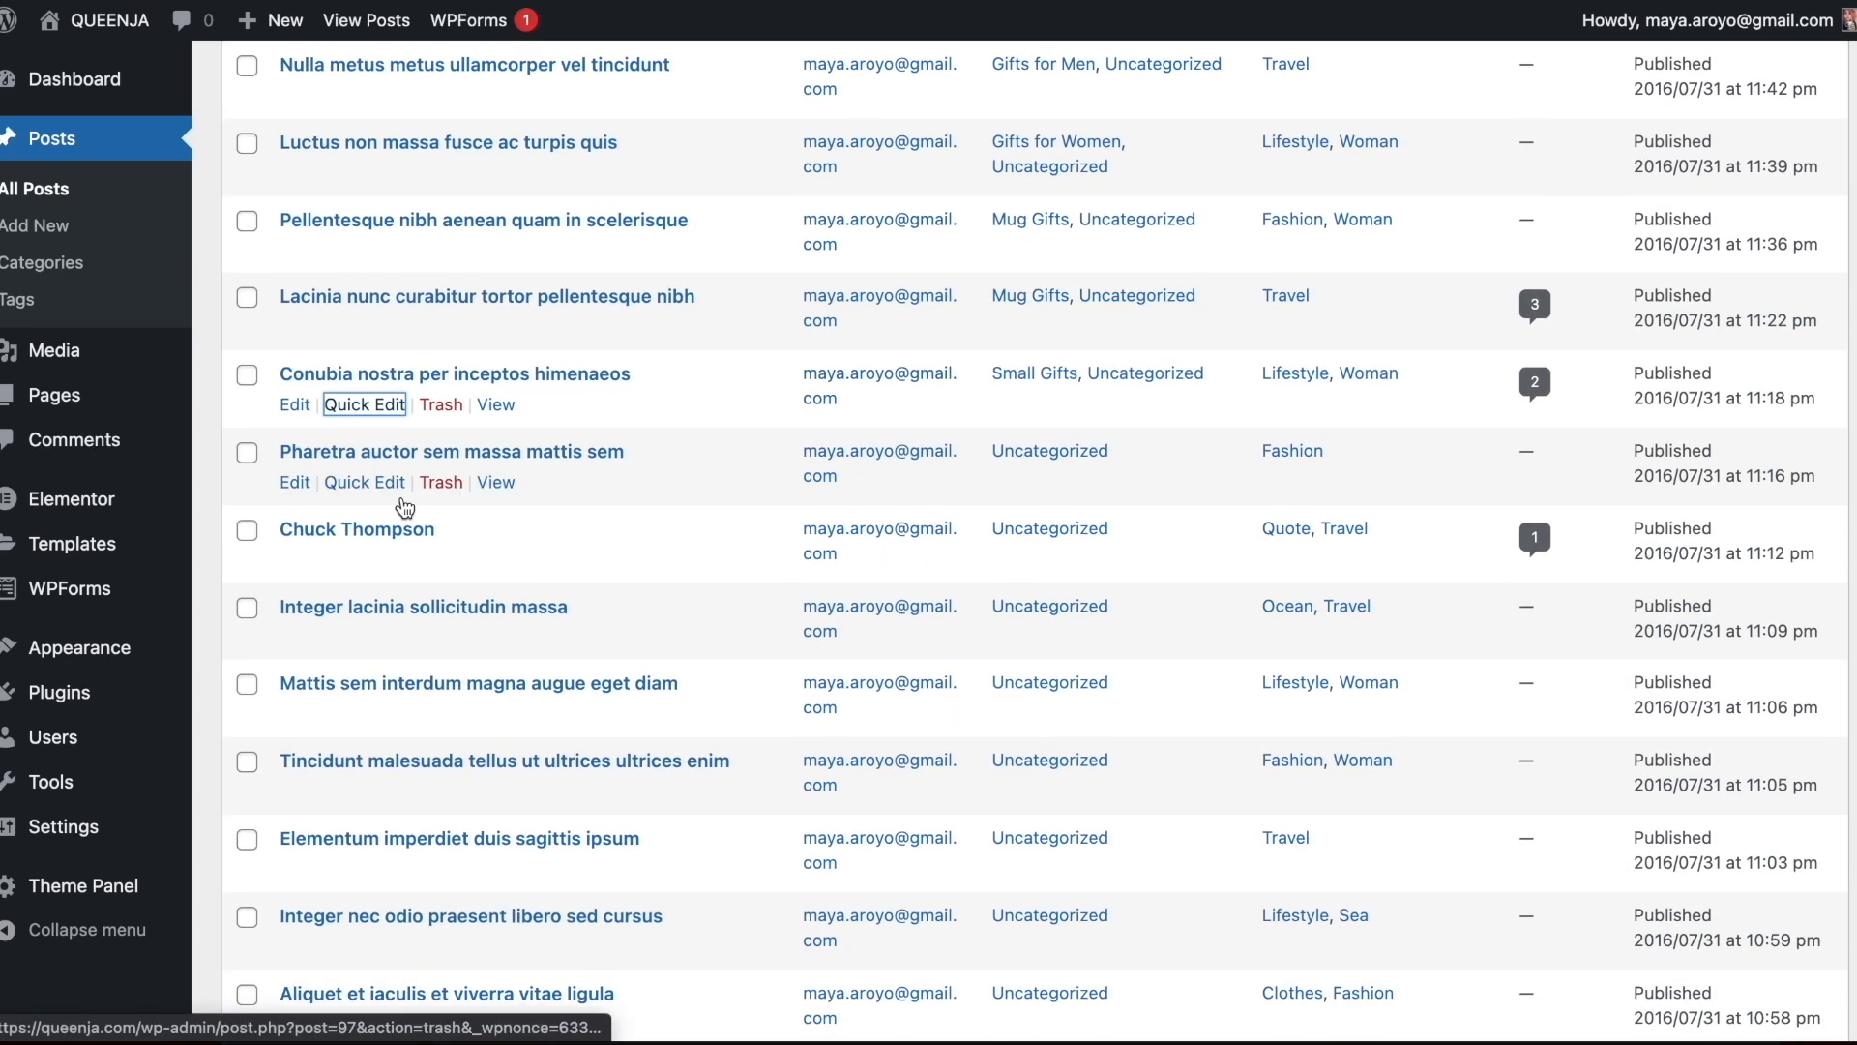
click(402, 519)
scroll(997, 614, down, 3)
click(998, 619)
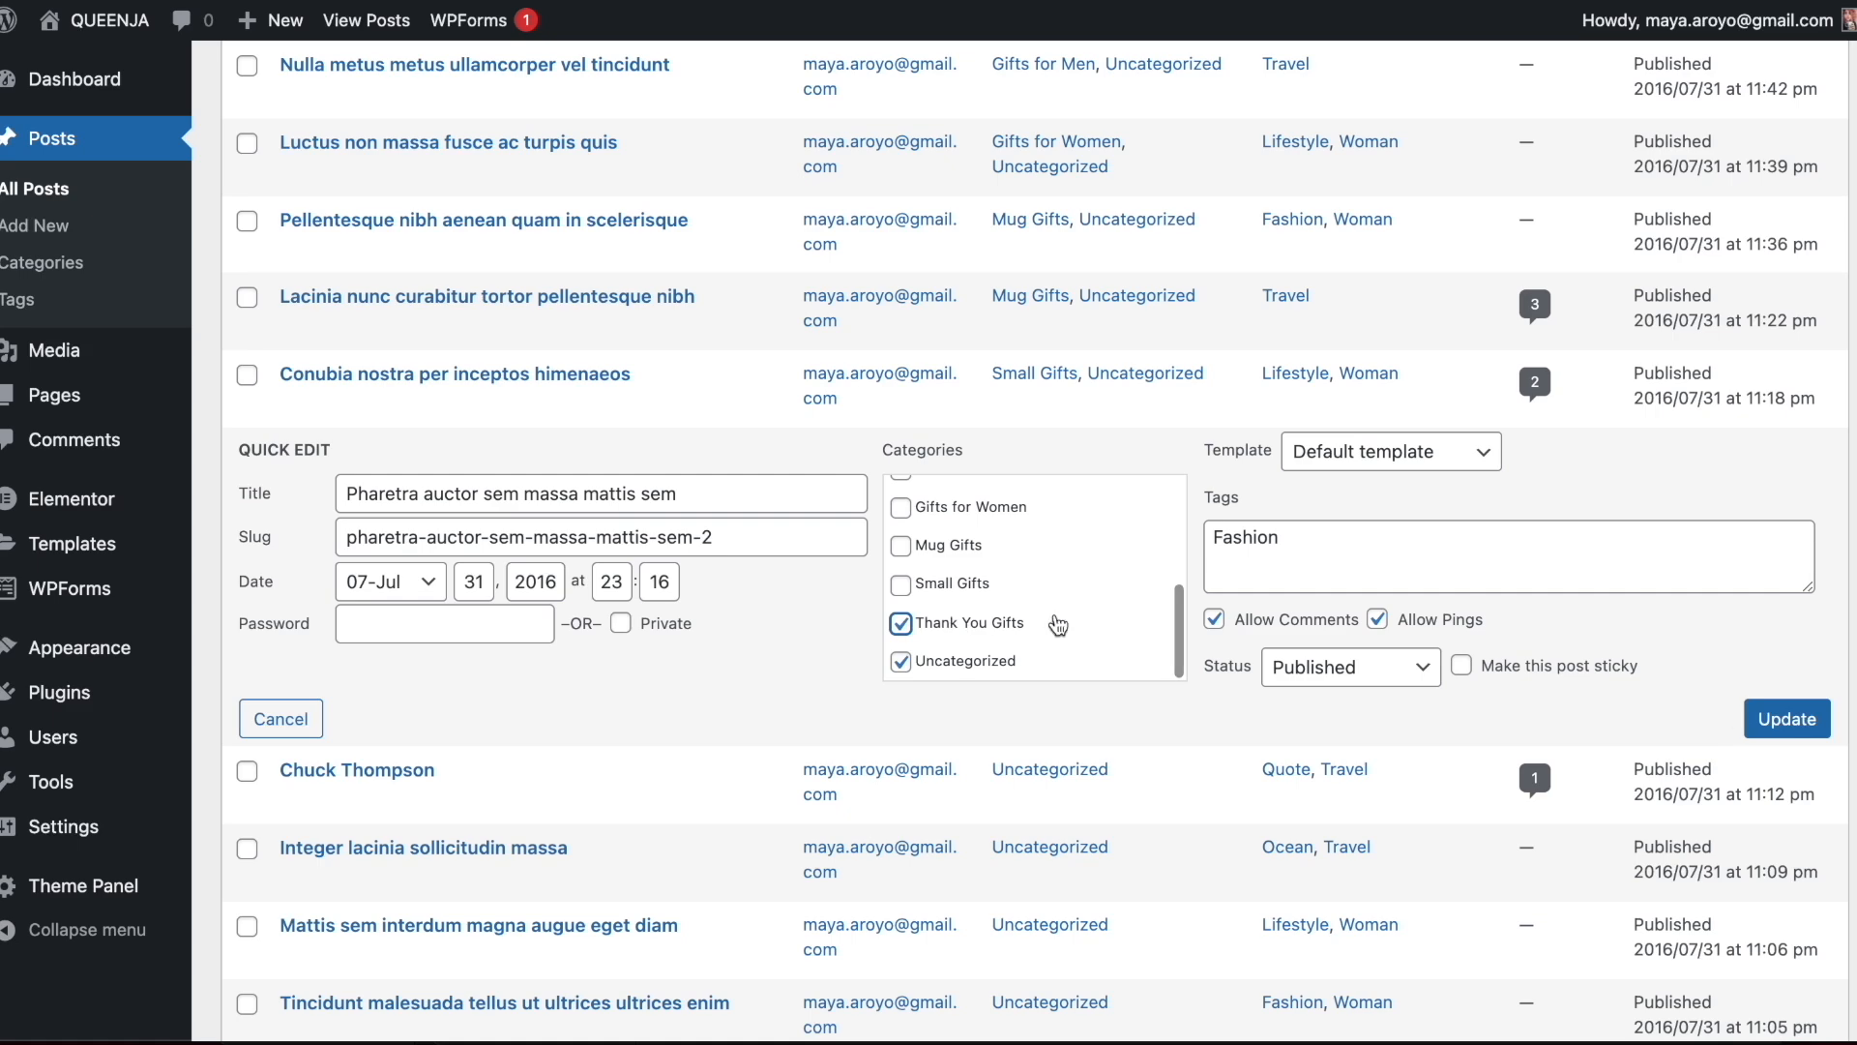
click(1785, 719)
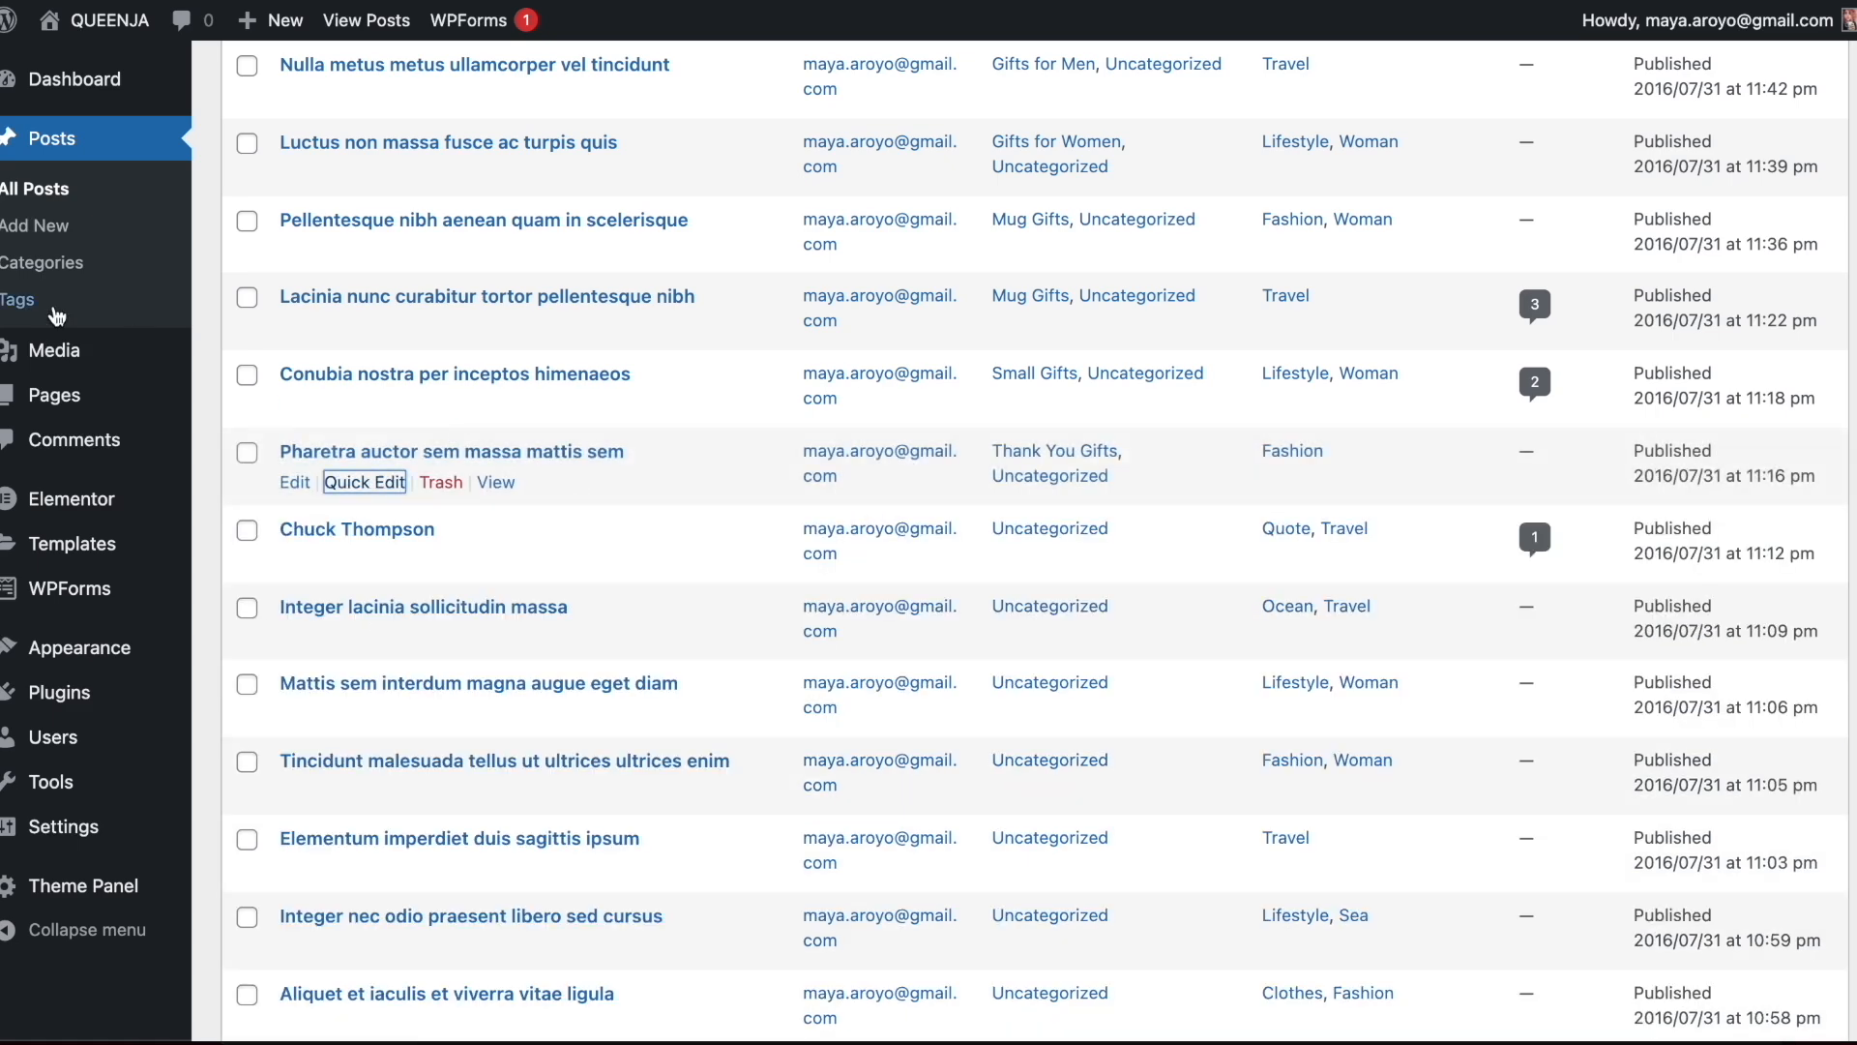
Rename the Uncategorized category as Best Friend Gifts with the slug best-friend-gifts
click(43, 262)
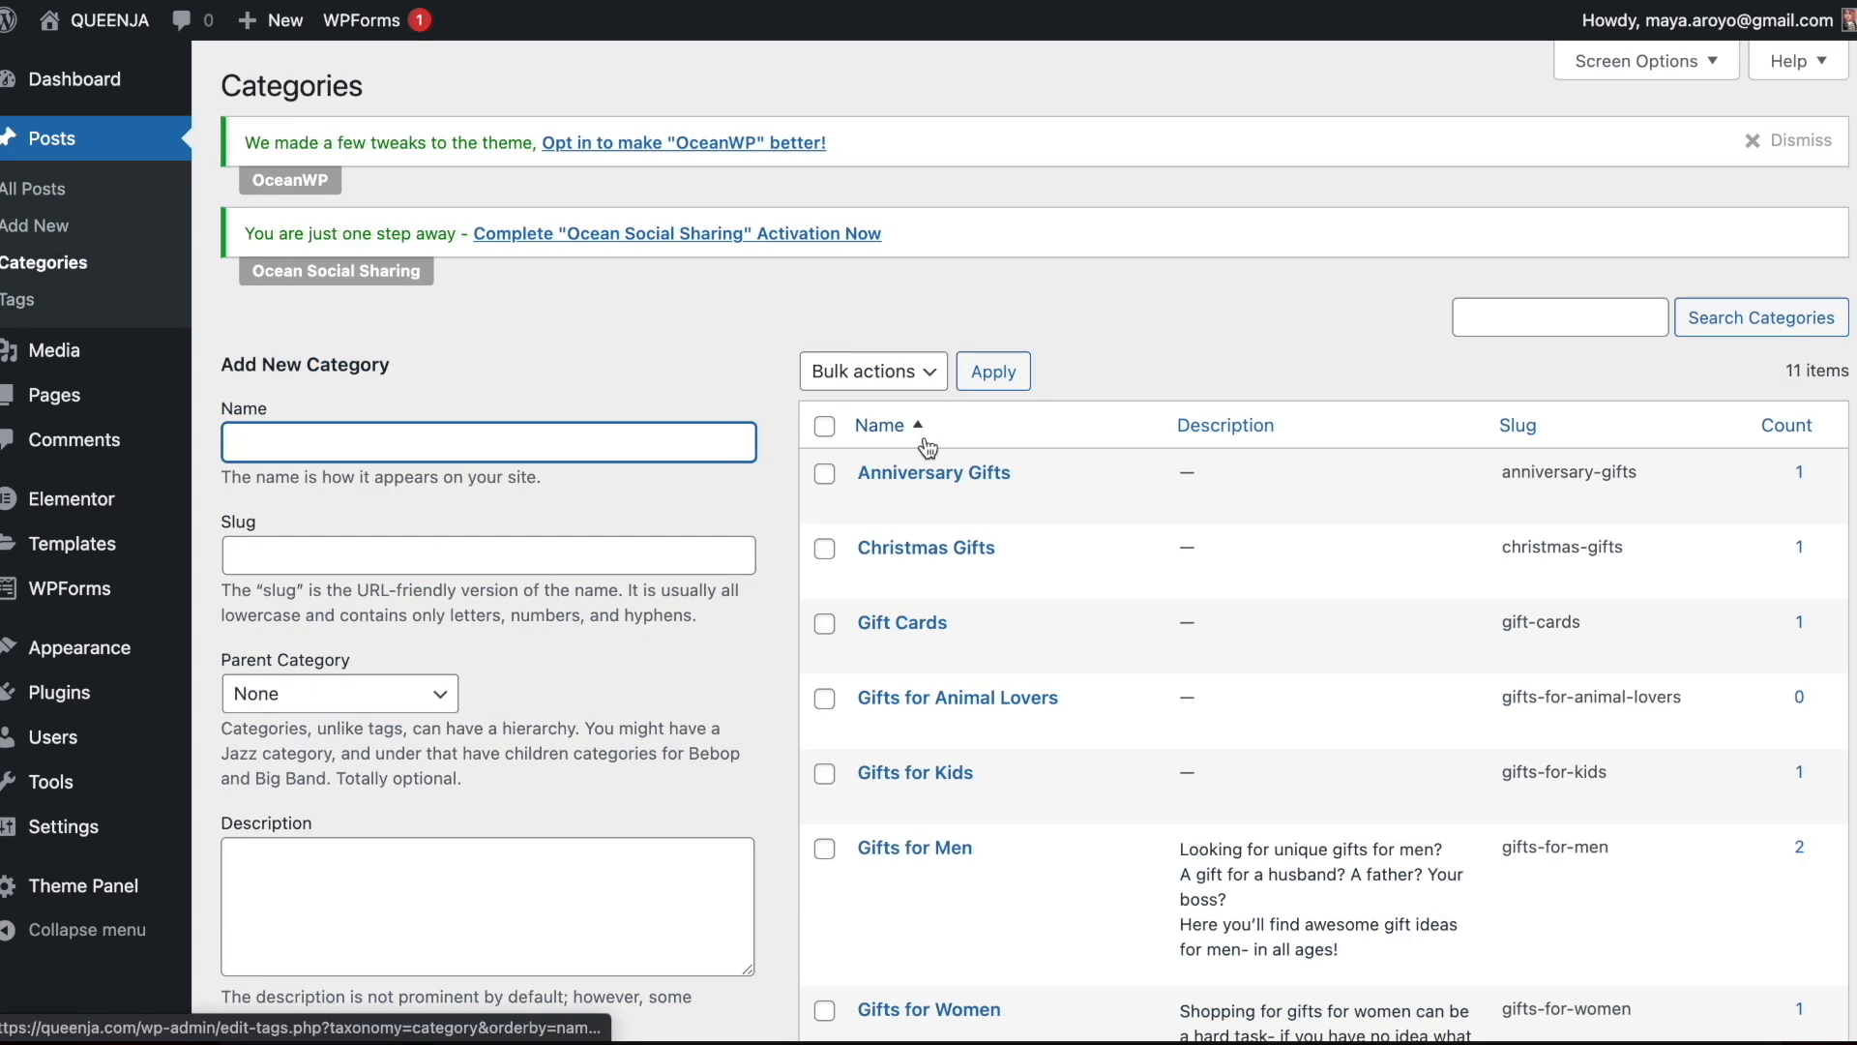
scroll(926, 447, down, 8)
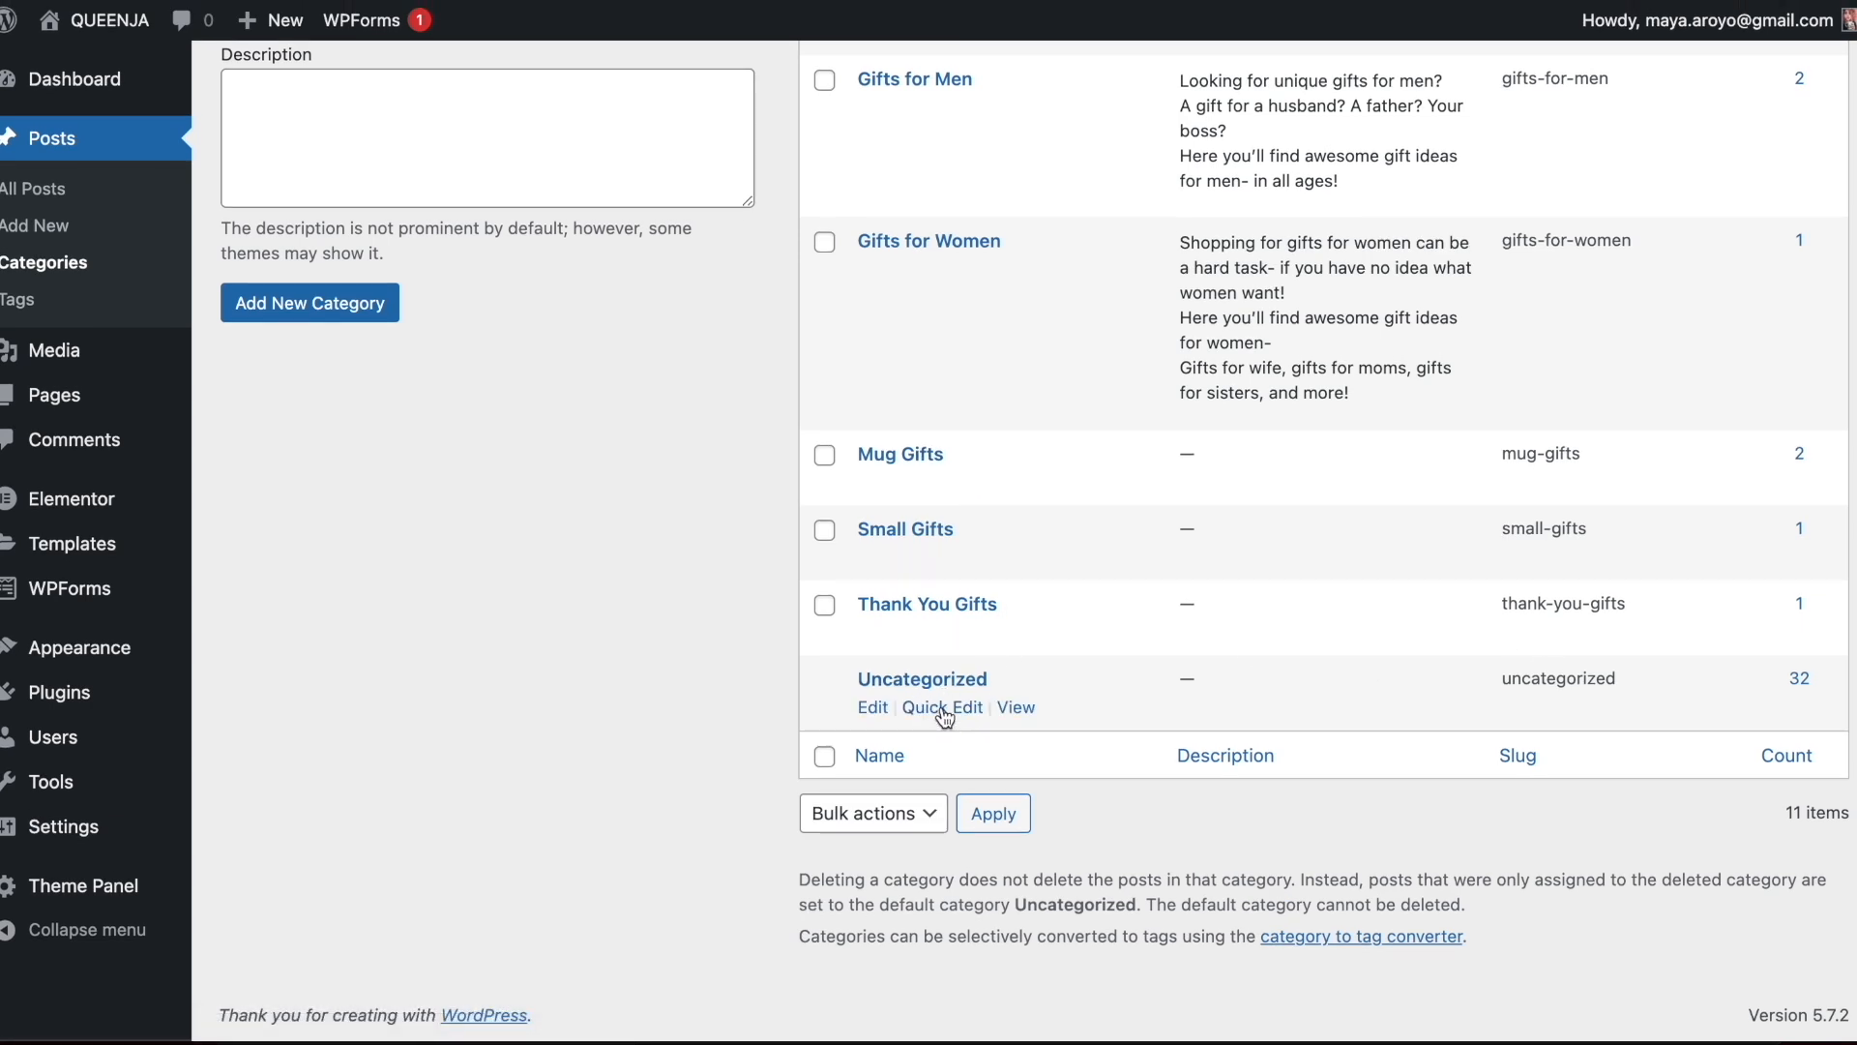
click(945, 716)
double_click(1012, 723)
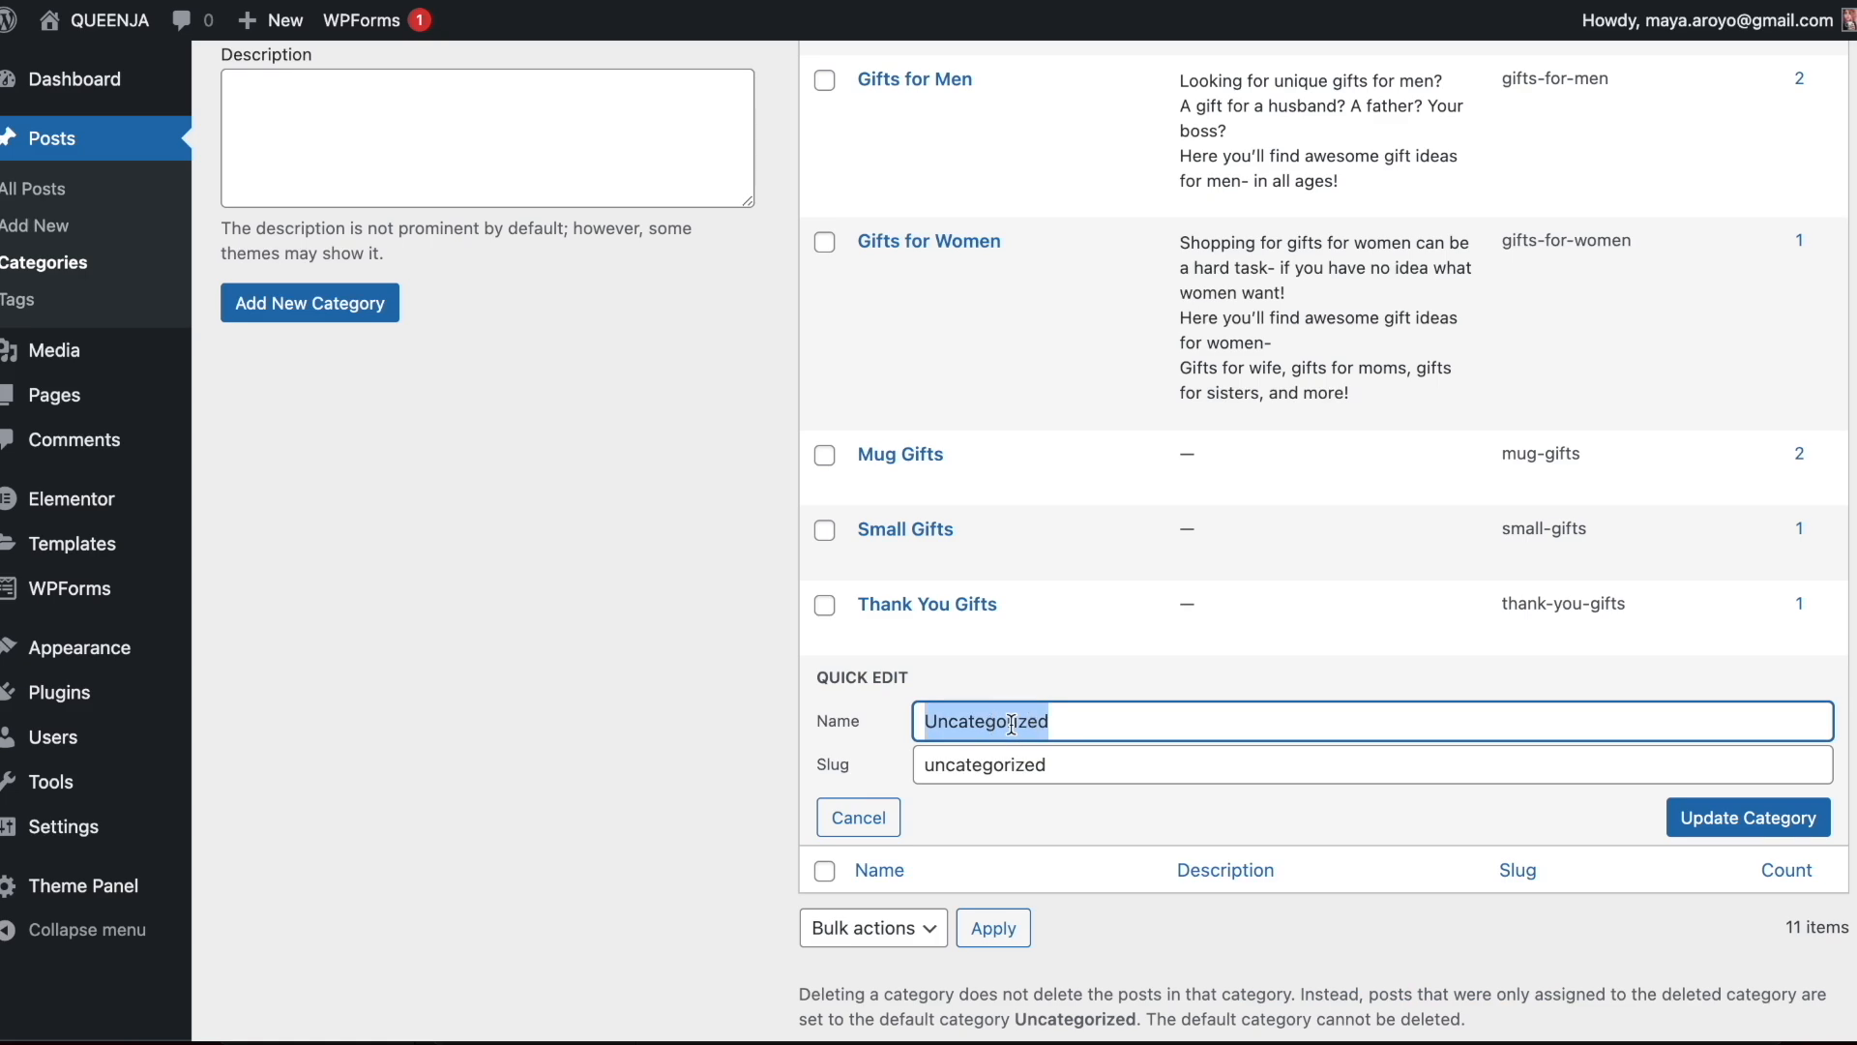
click(1751, 817)
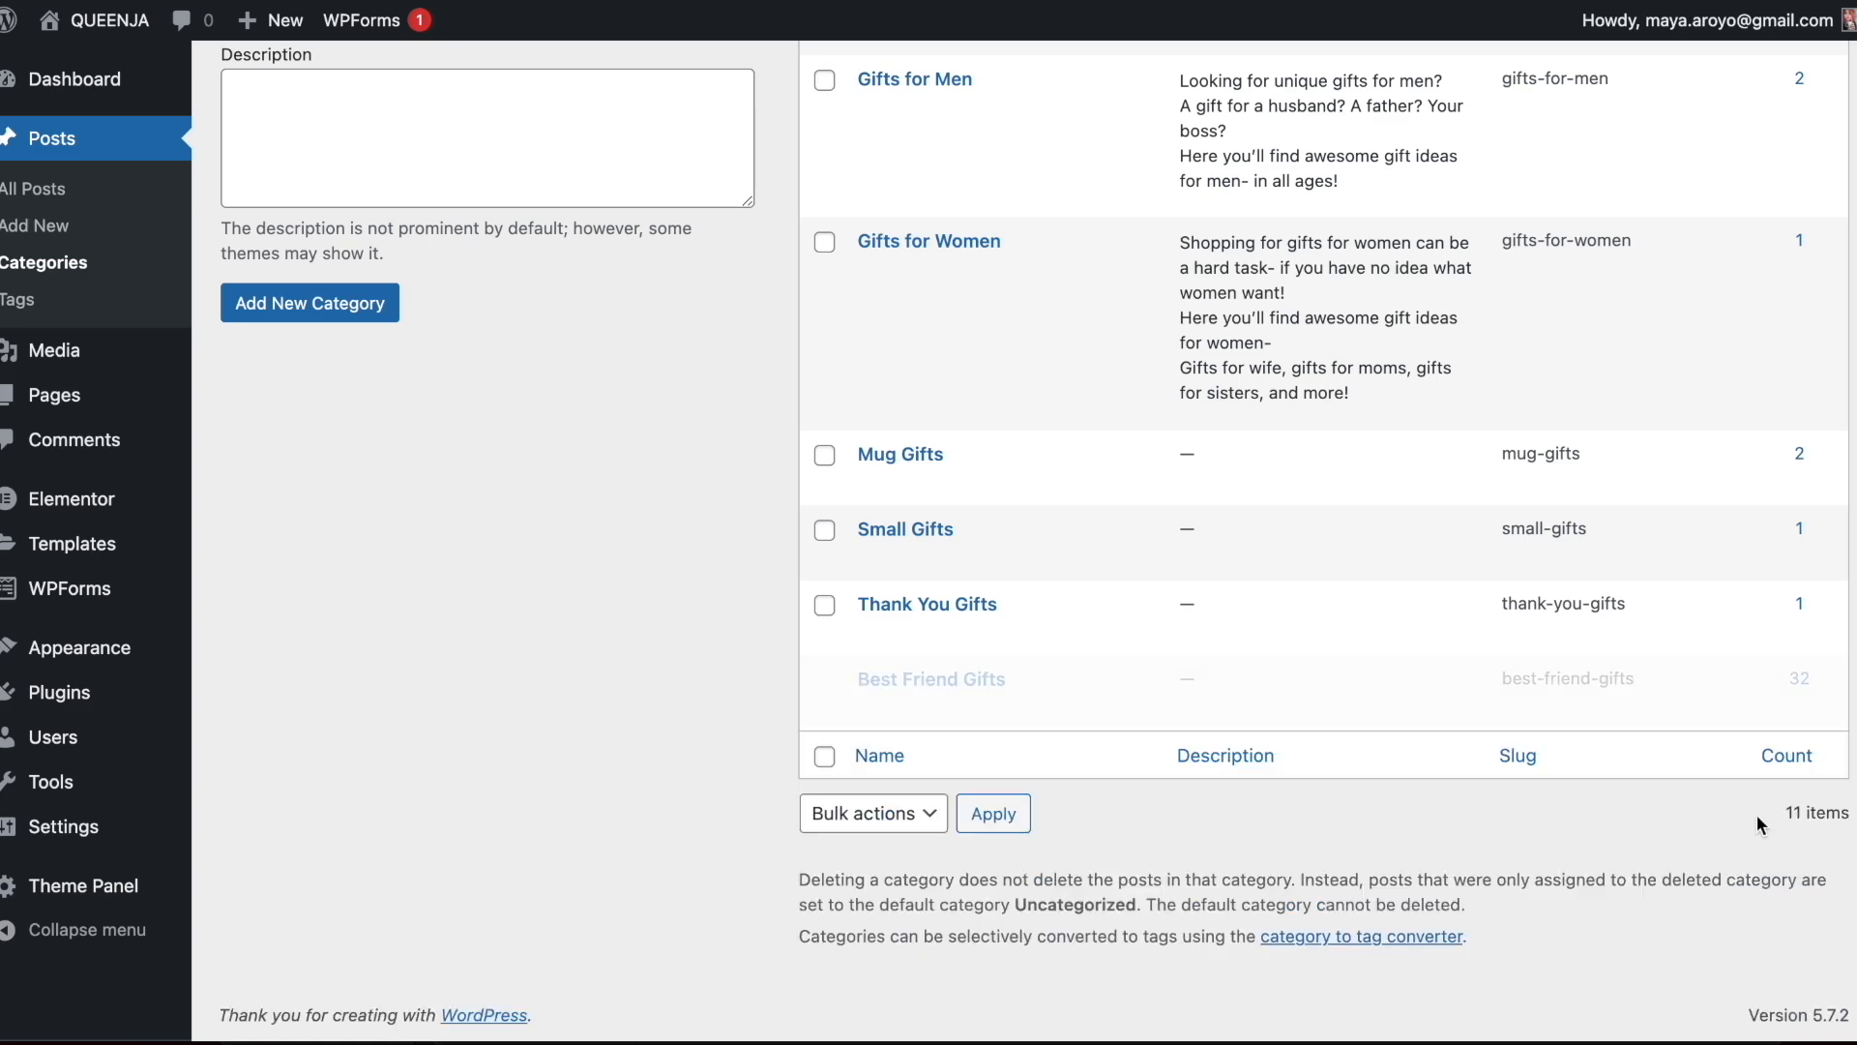
Open the site's theme customization and set the Site Identity tagline to "Awesome gift ideas"
scroll(524, 288, up, 1)
scroll(524, 288, up, 10)
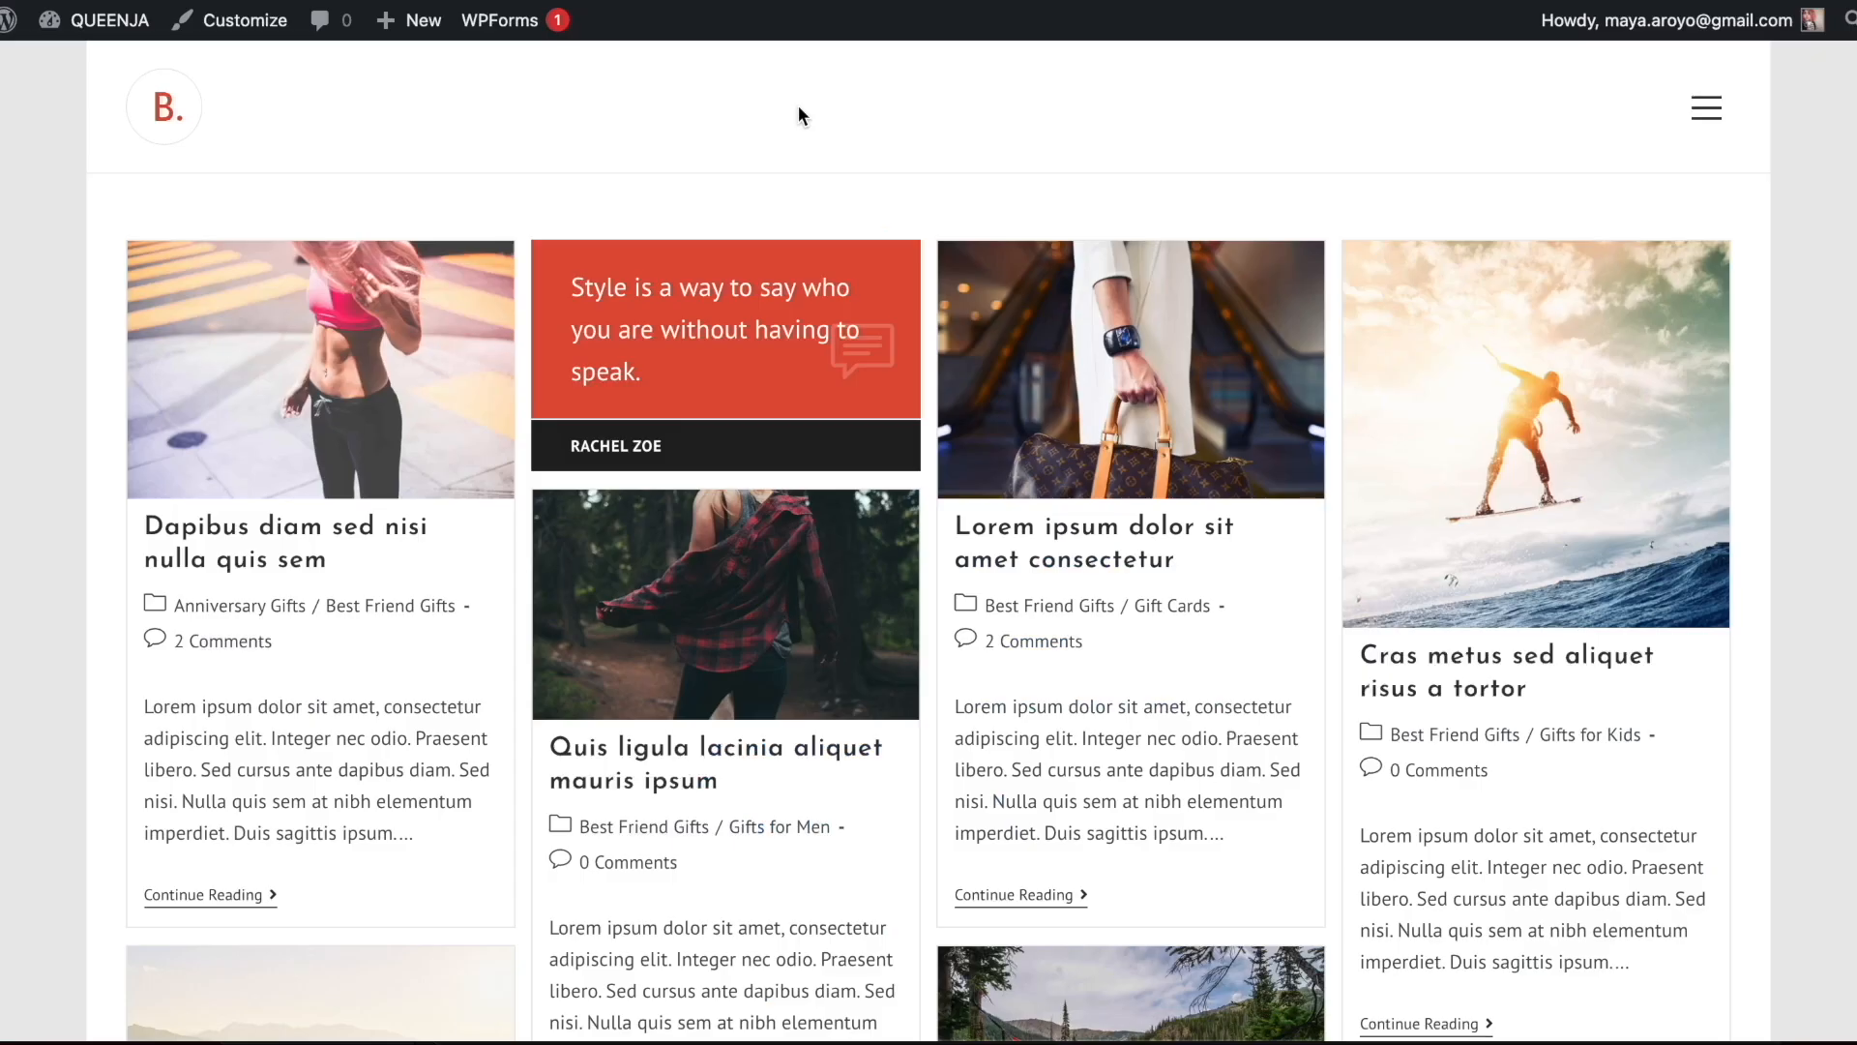
click(248, 29)
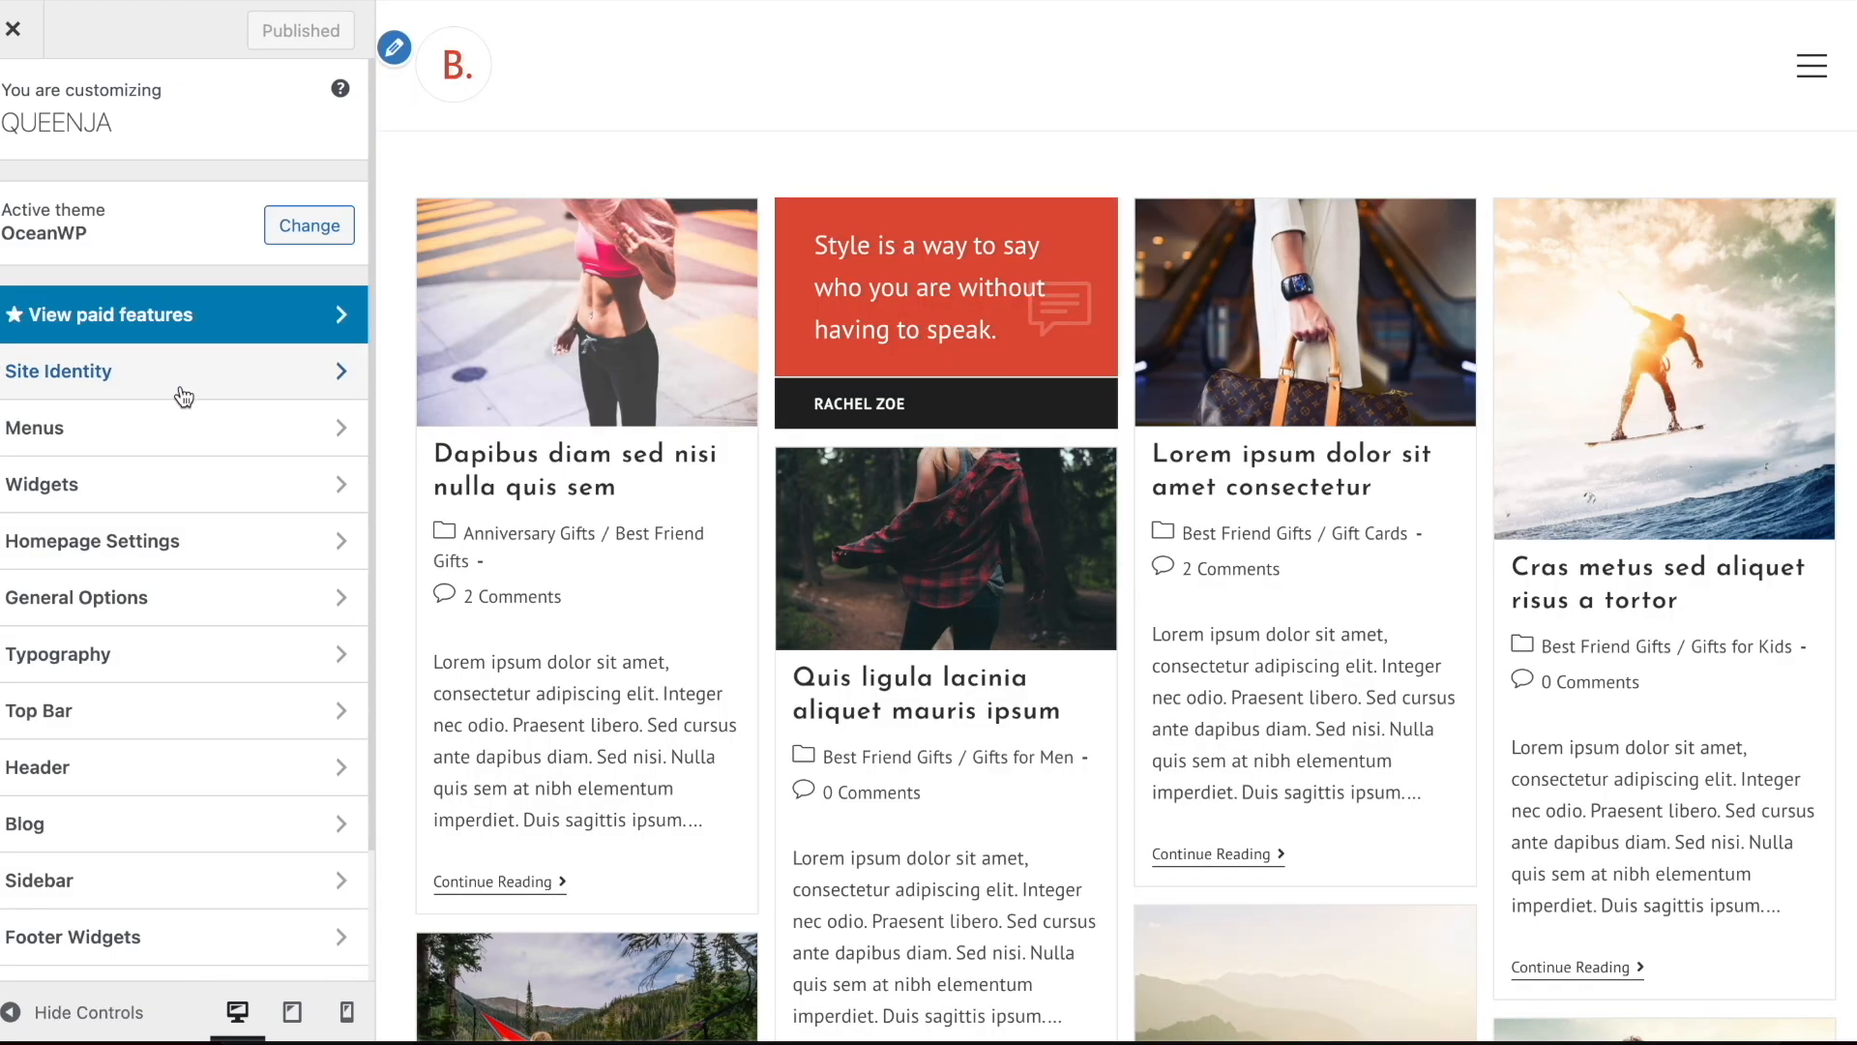
click(173, 387)
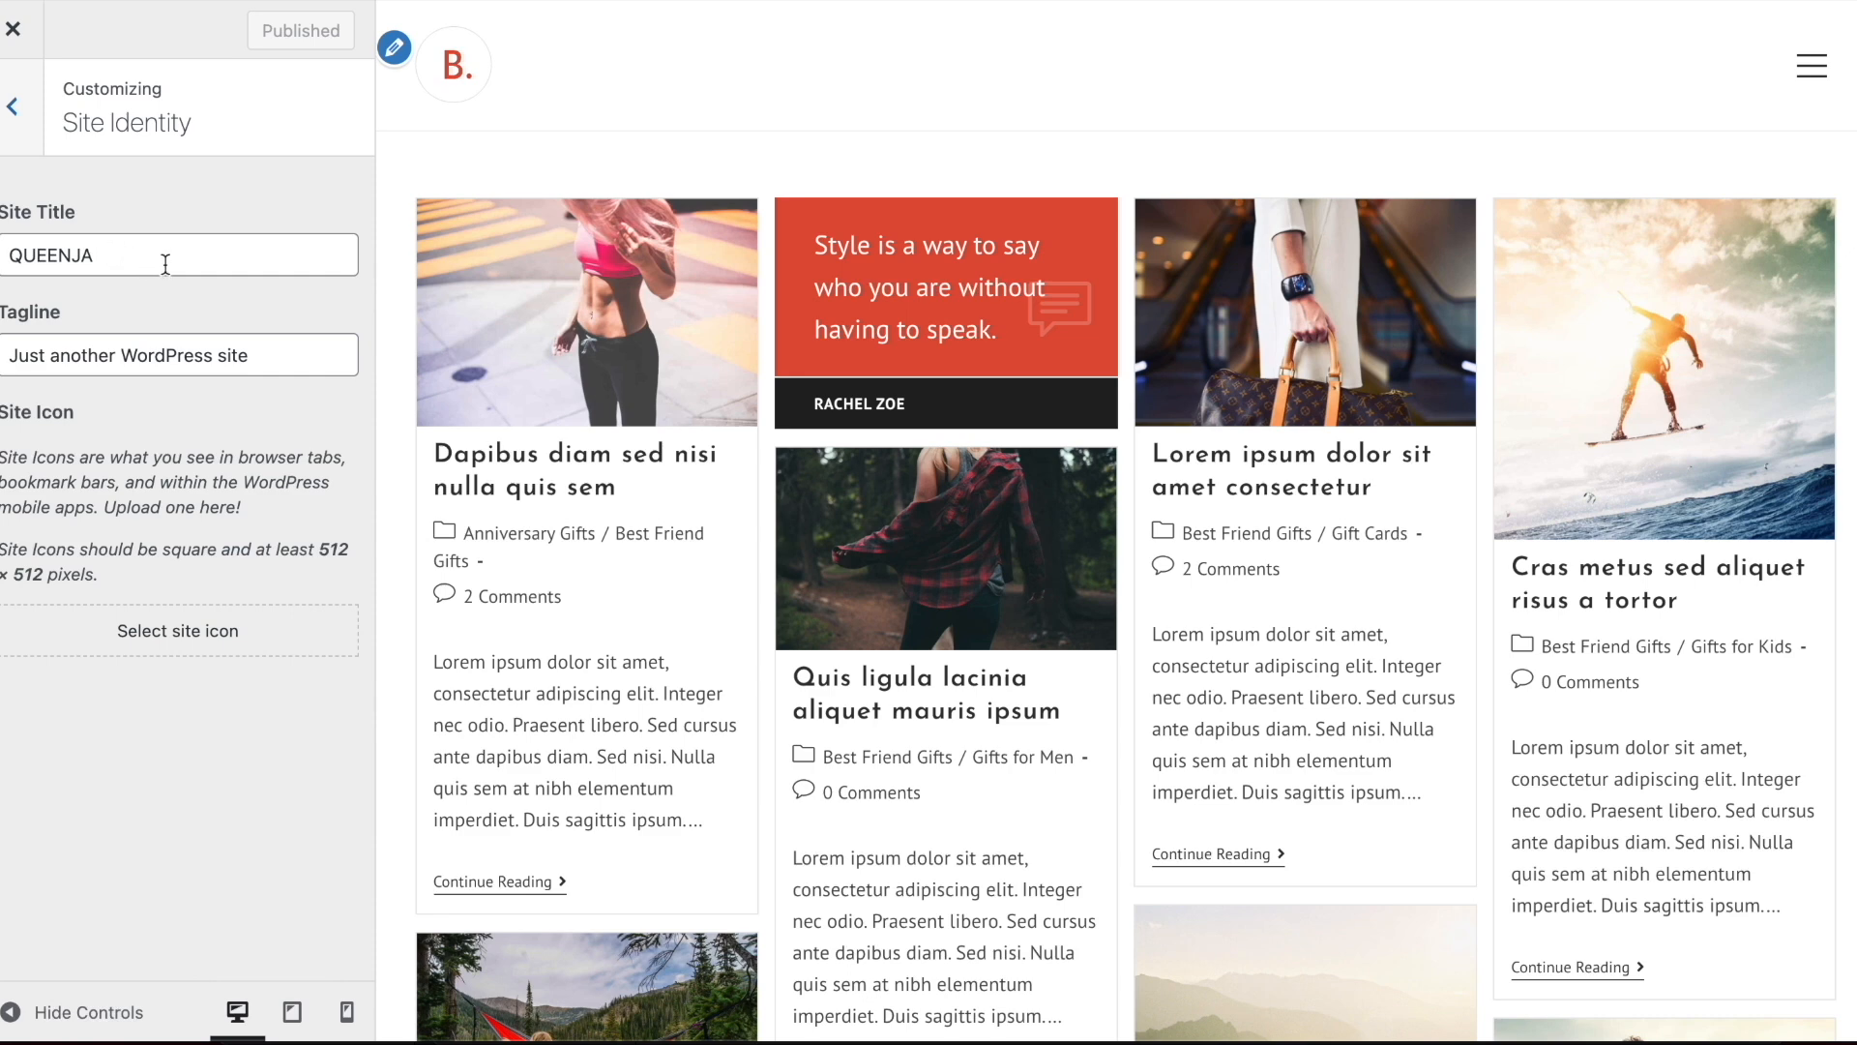
triple_click(143, 349)
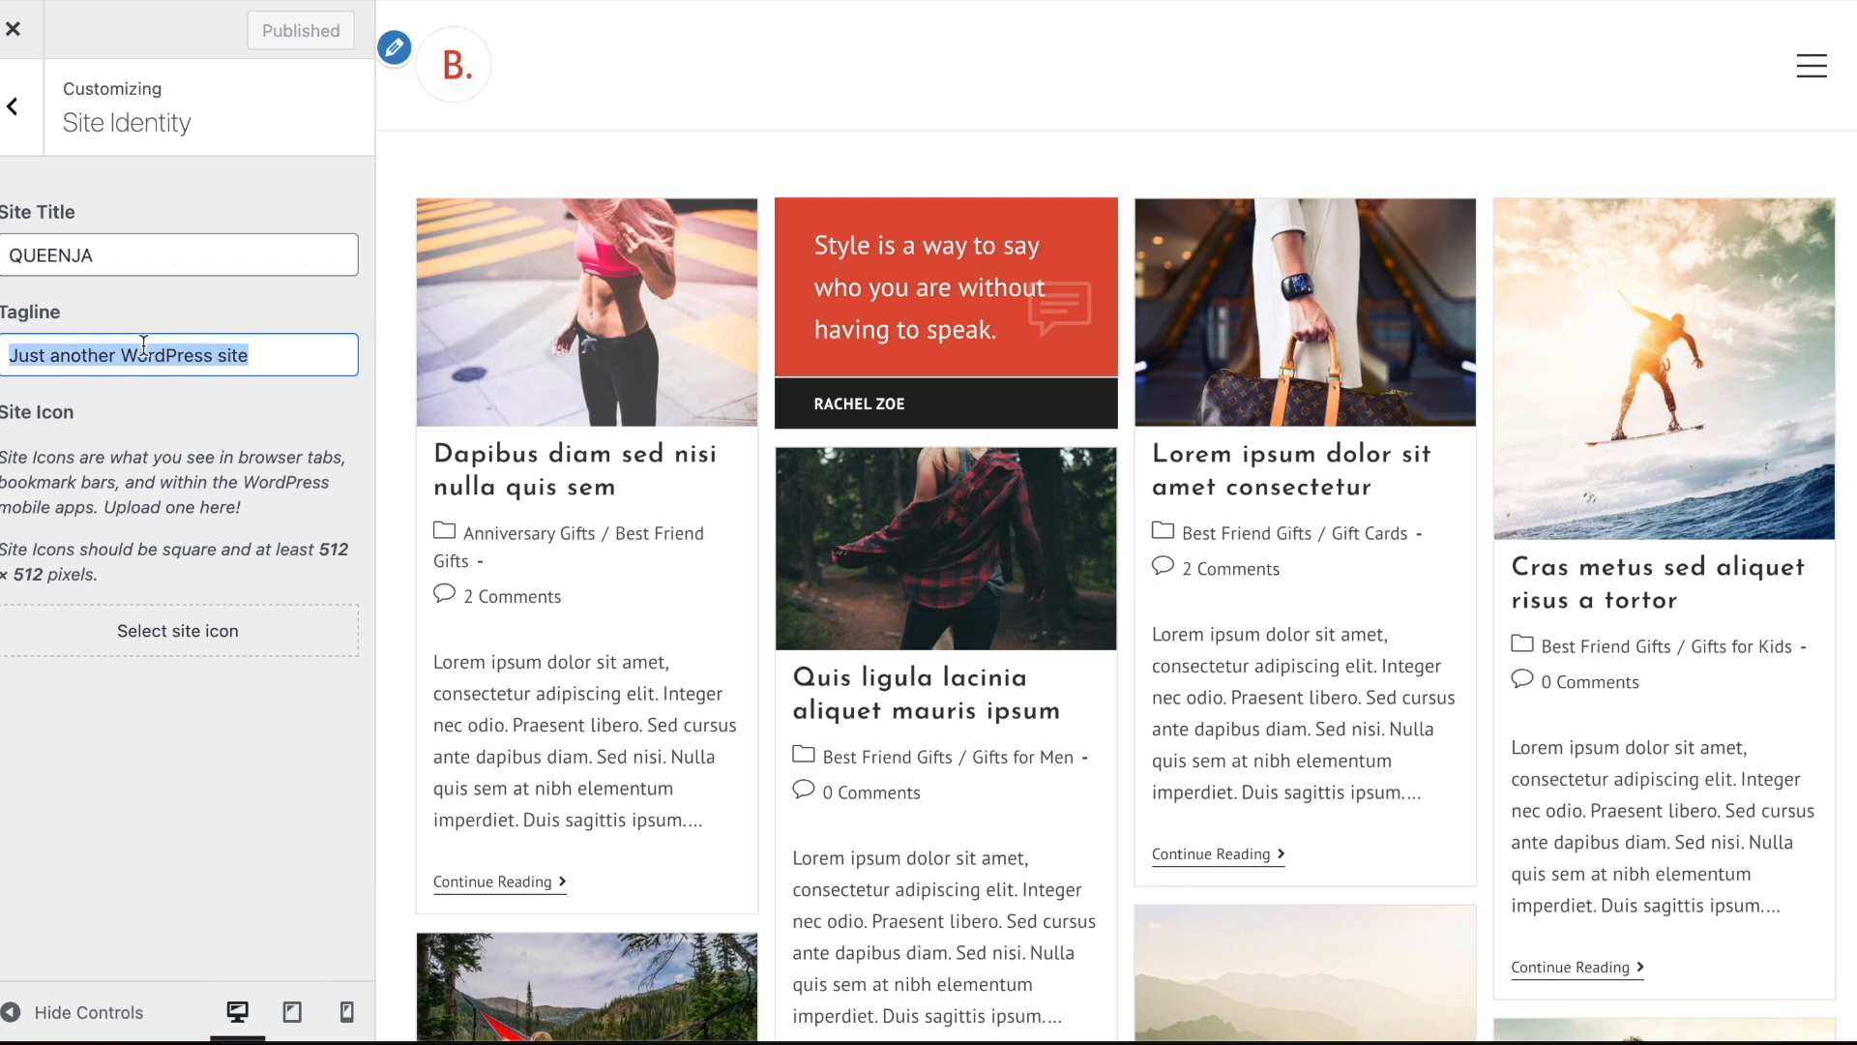
text(Awesome gift ideas)
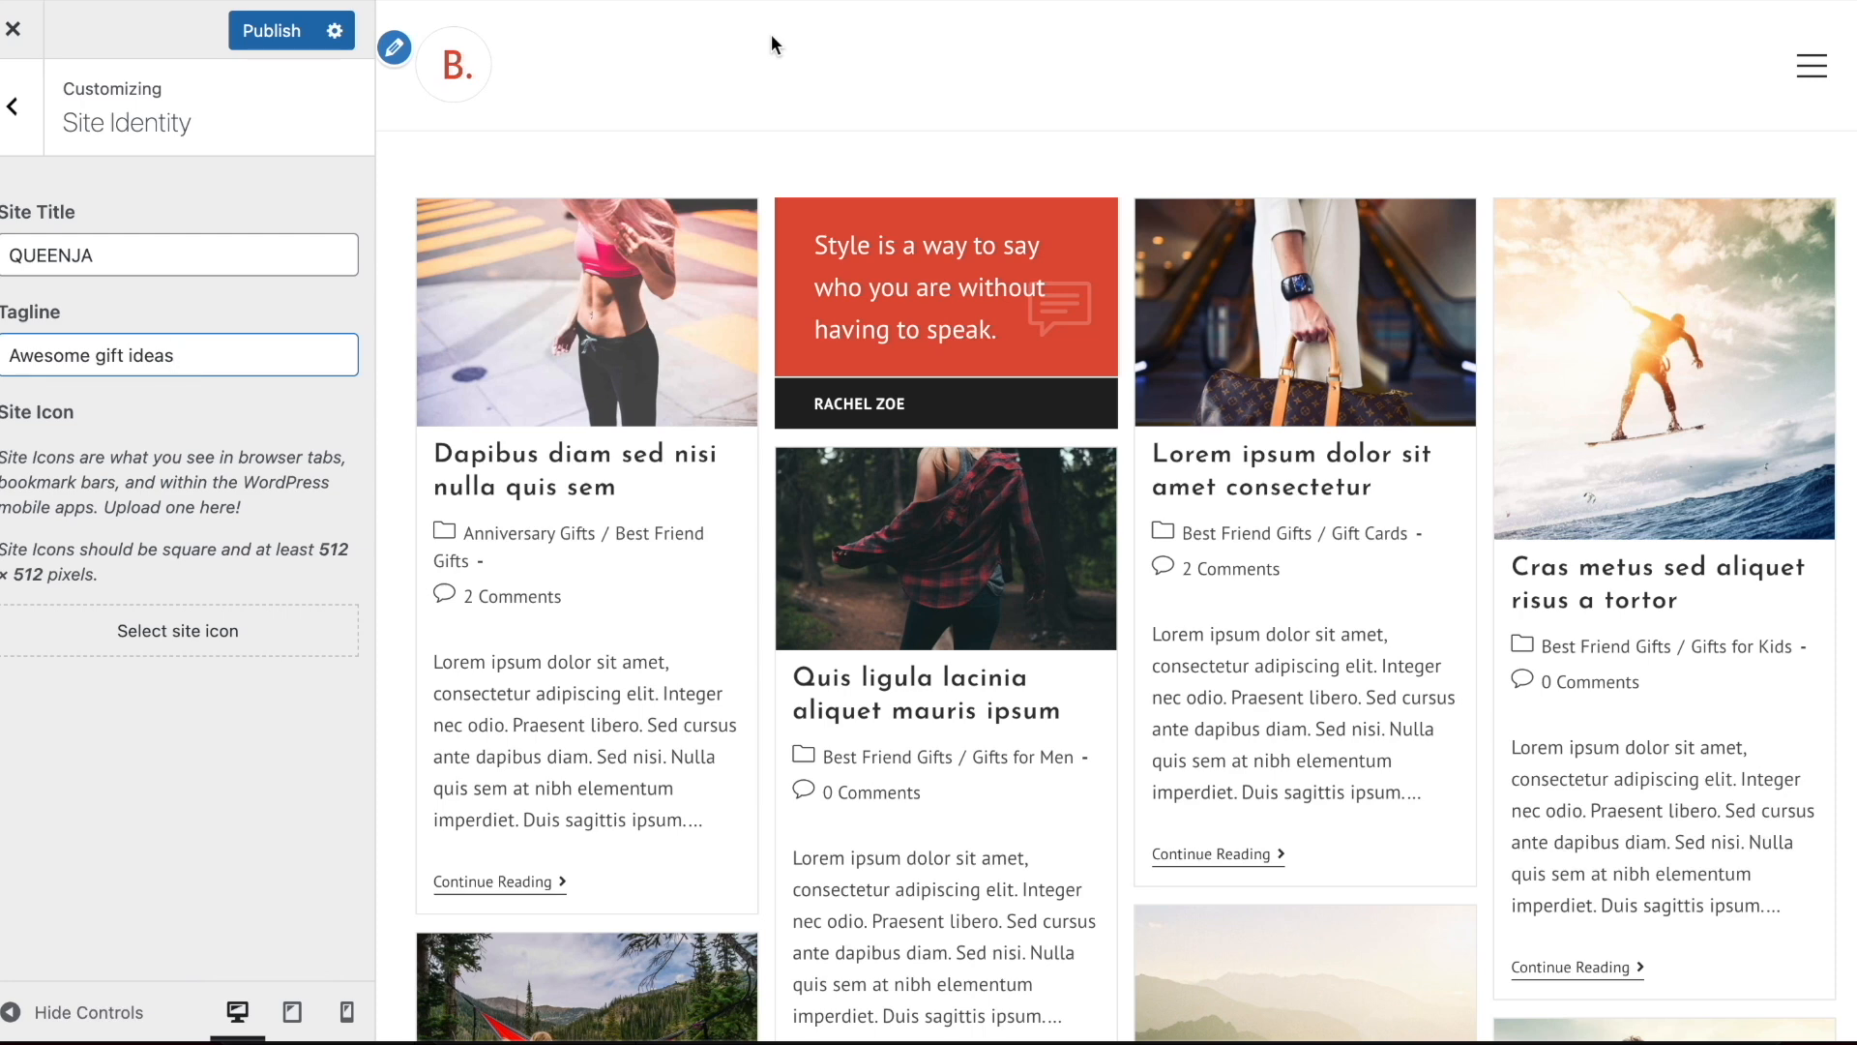
Set the site icon to the red letter Q image, cropped-favicon.png, from the media library
click(174, 630)
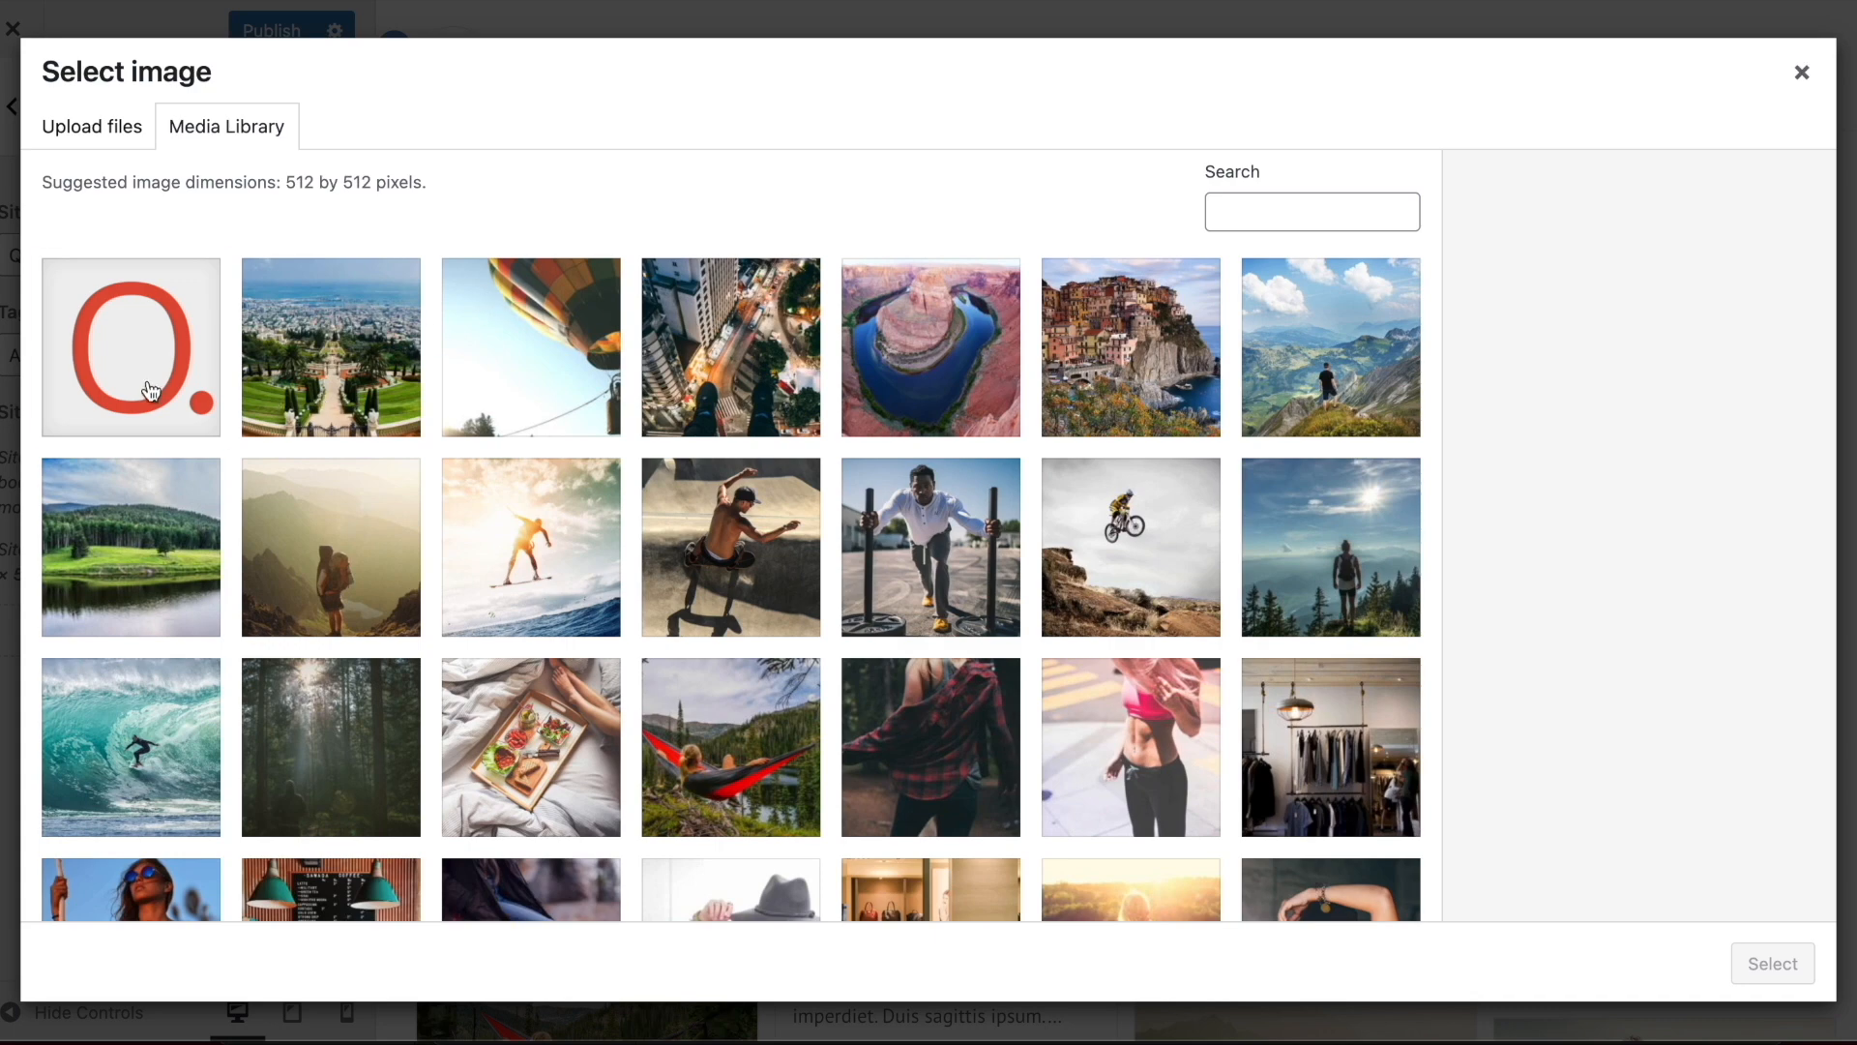
click(150, 392)
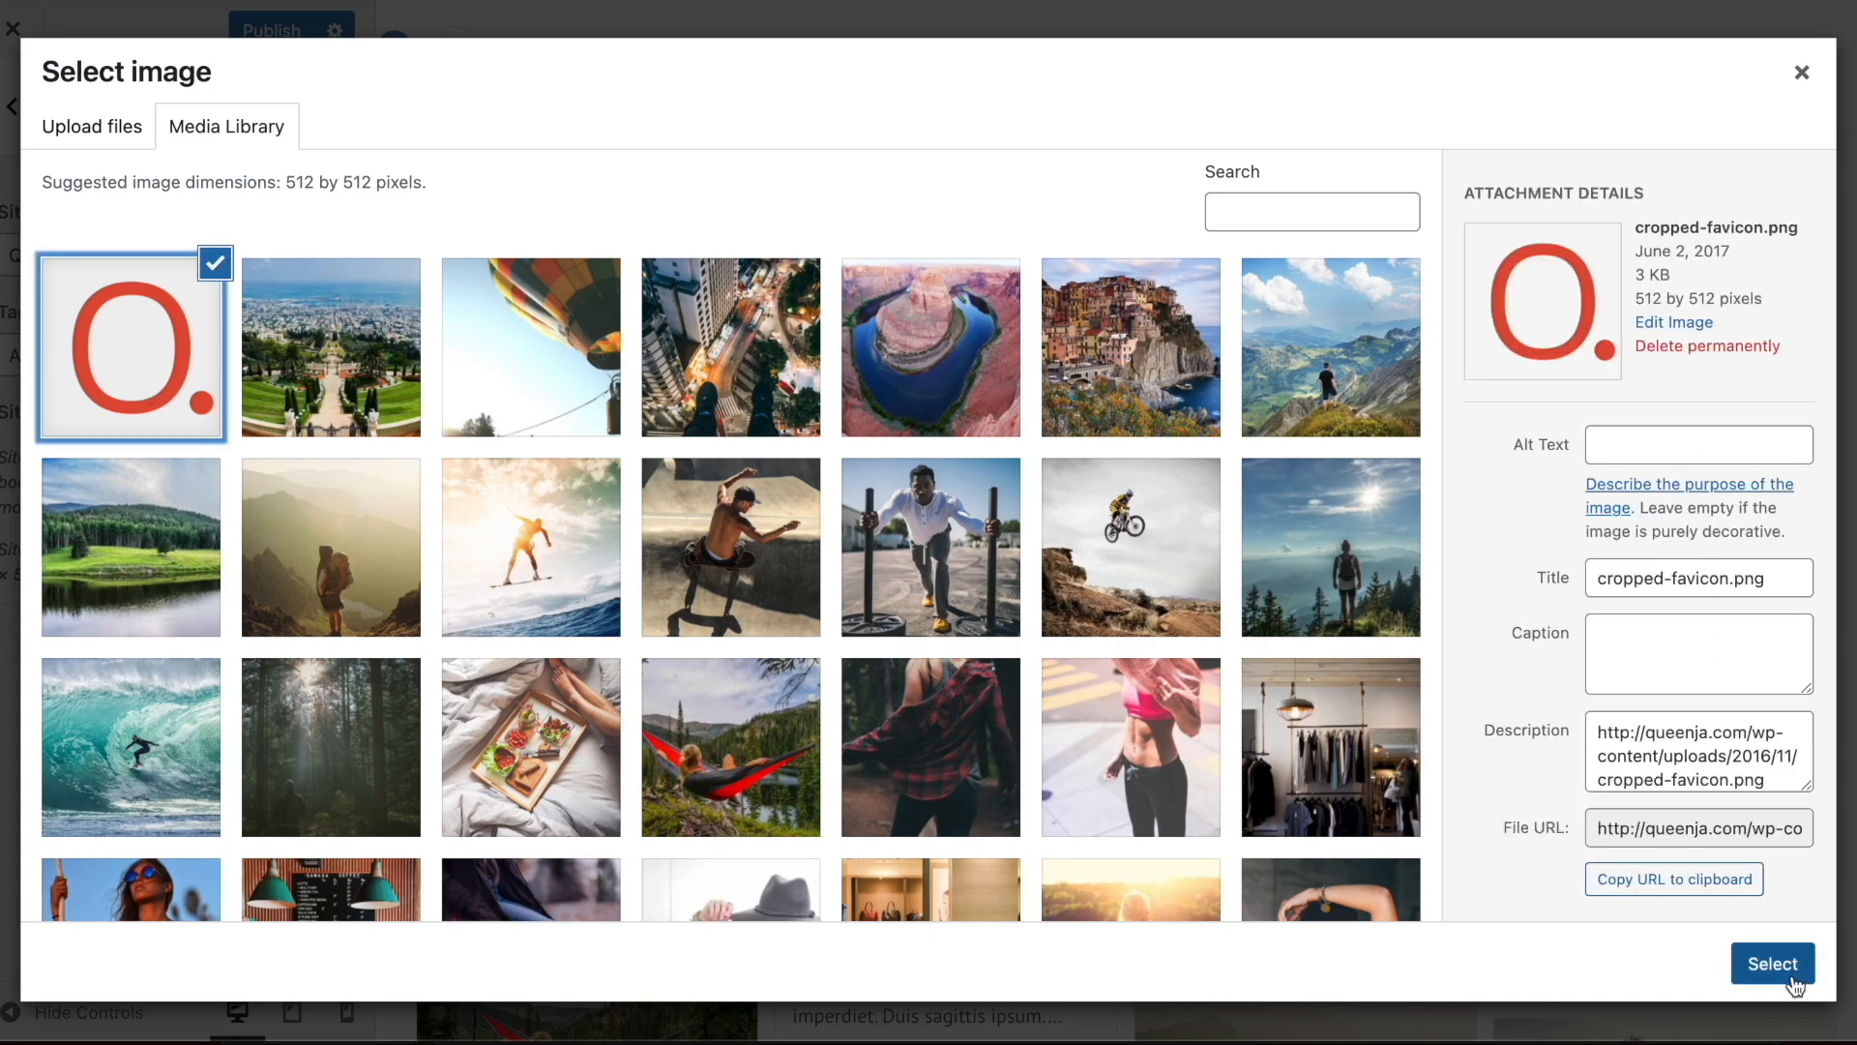
click(1784, 967)
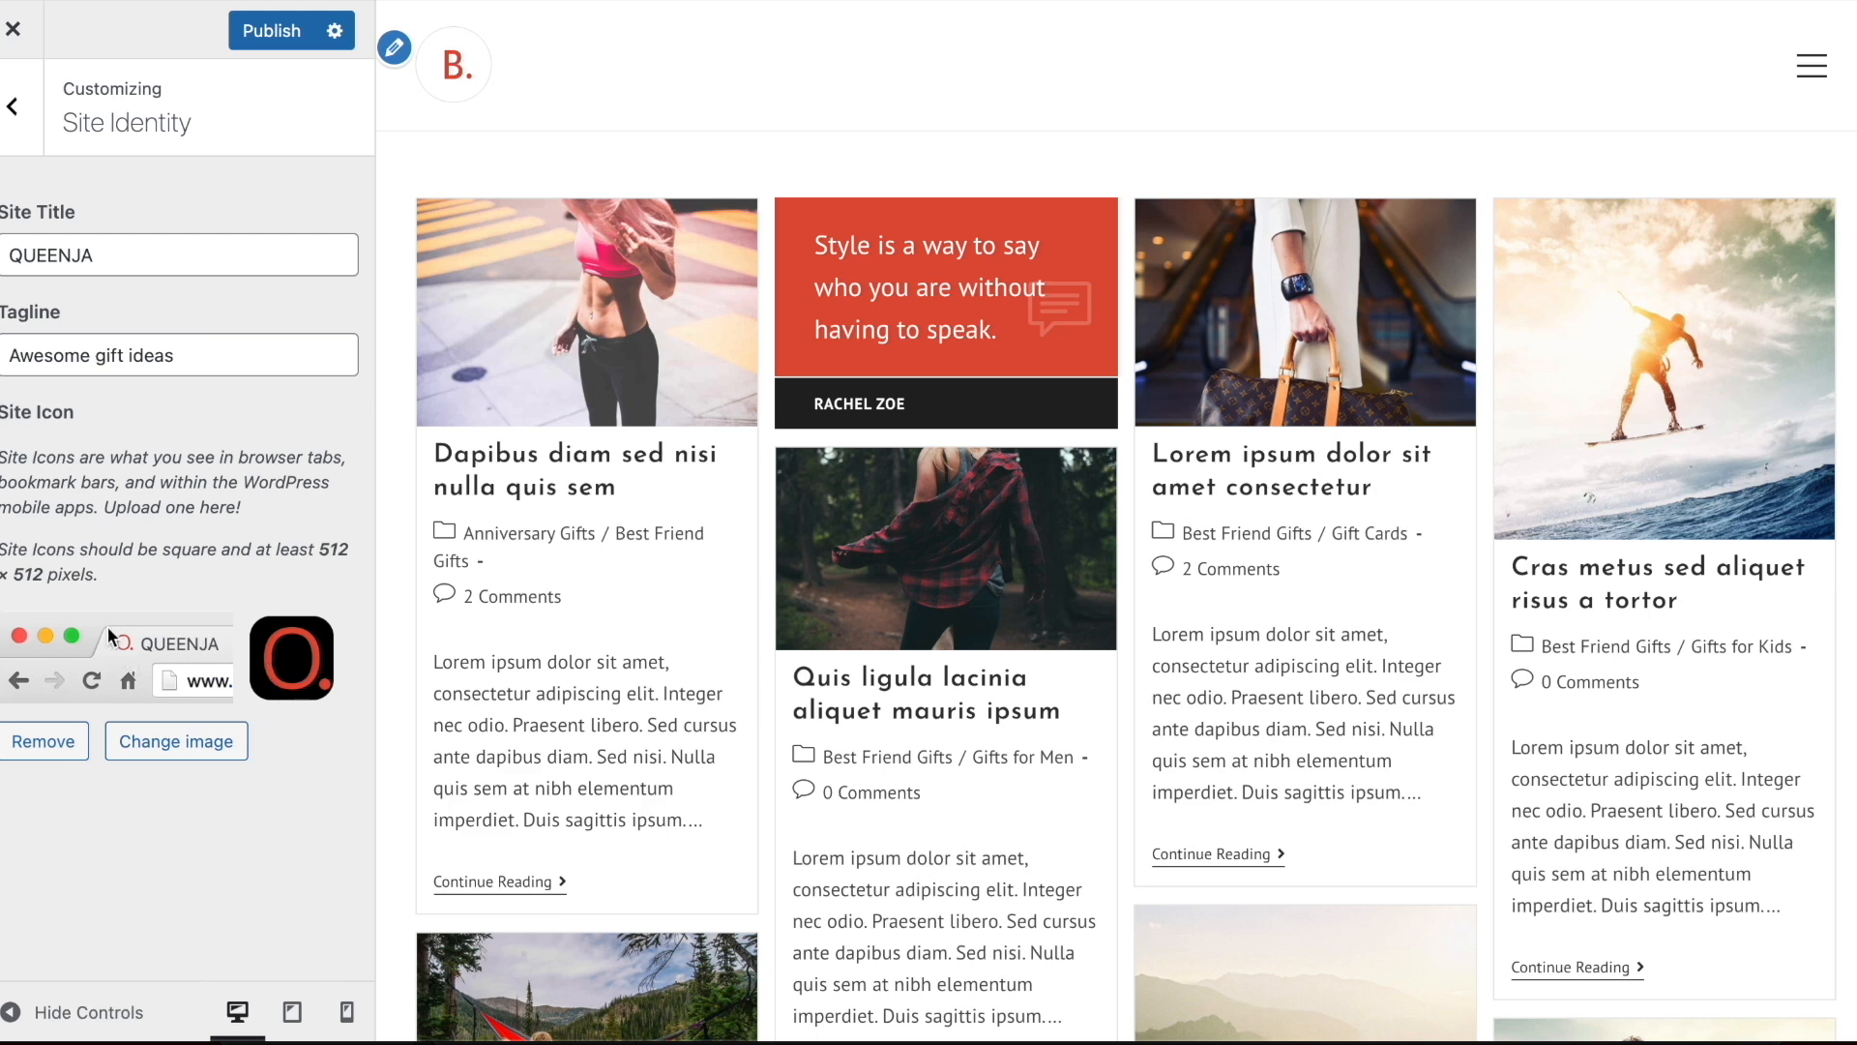
key(Escape)
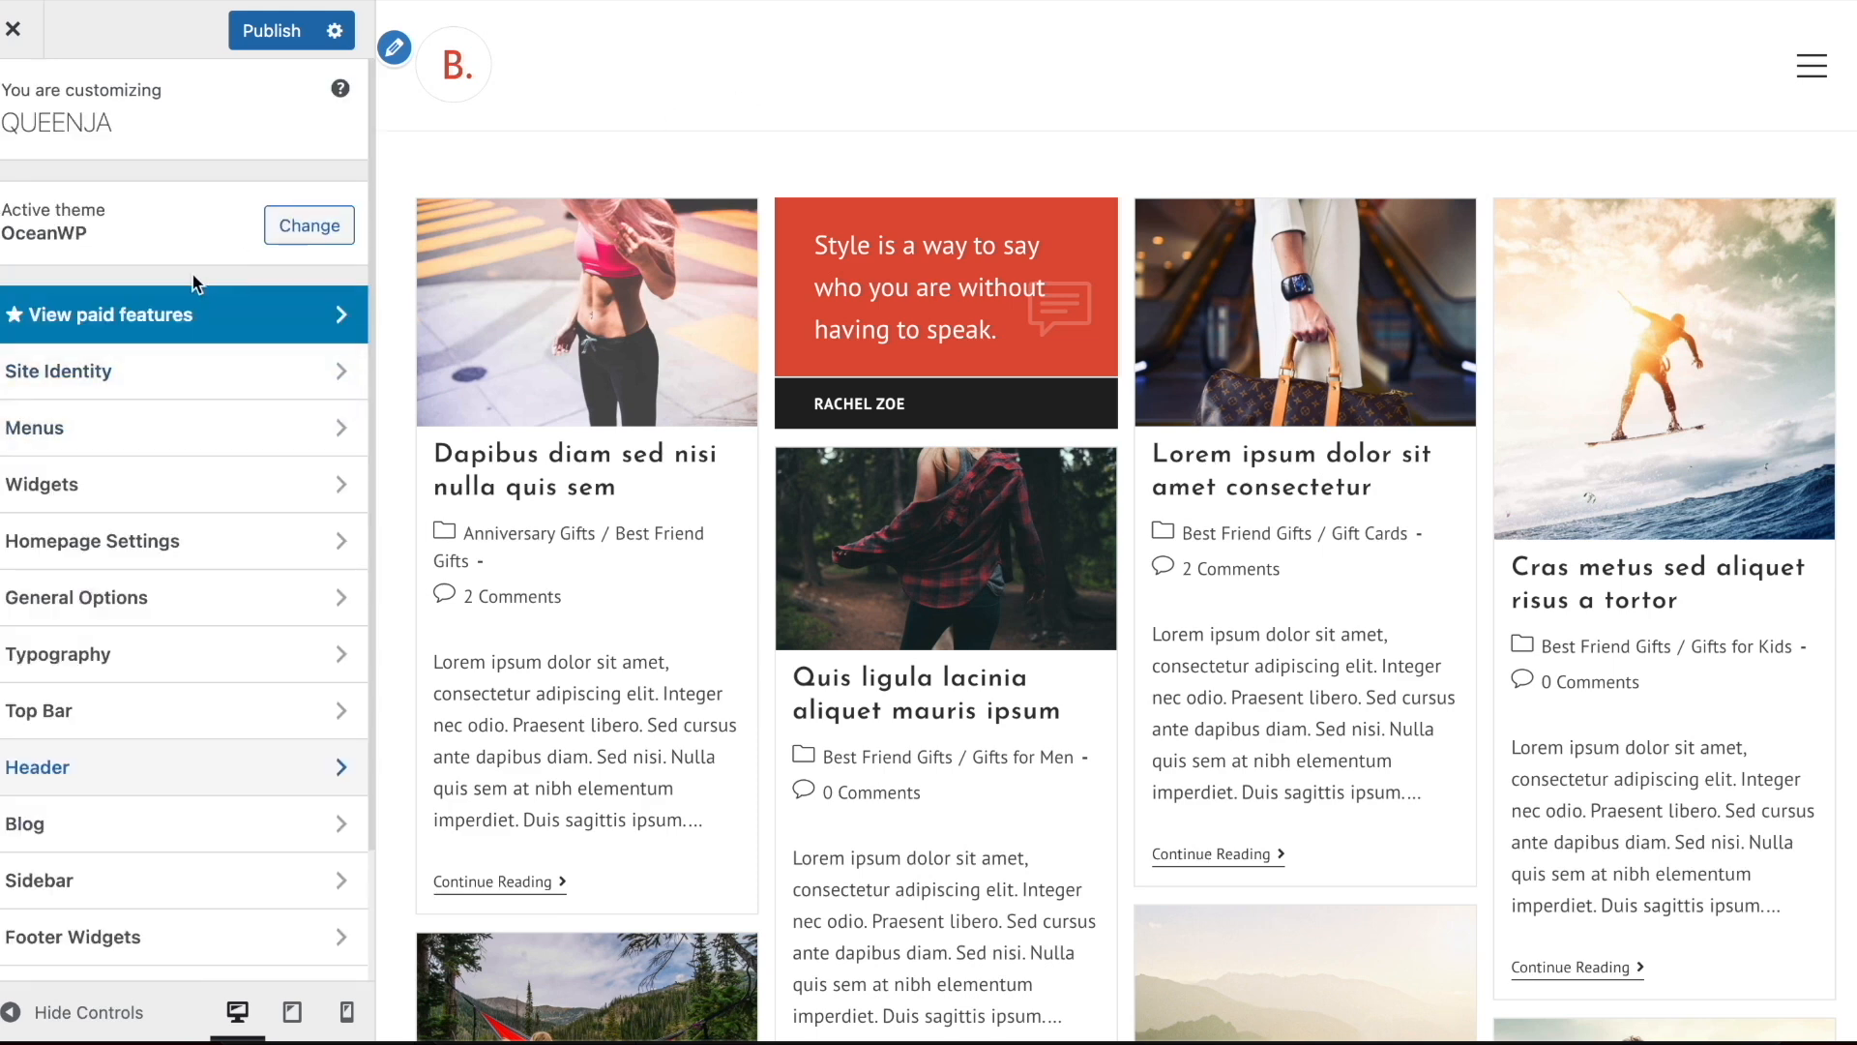
Open the header logo's image selection and examine the details of the existing retina-logo.png
click(153, 371)
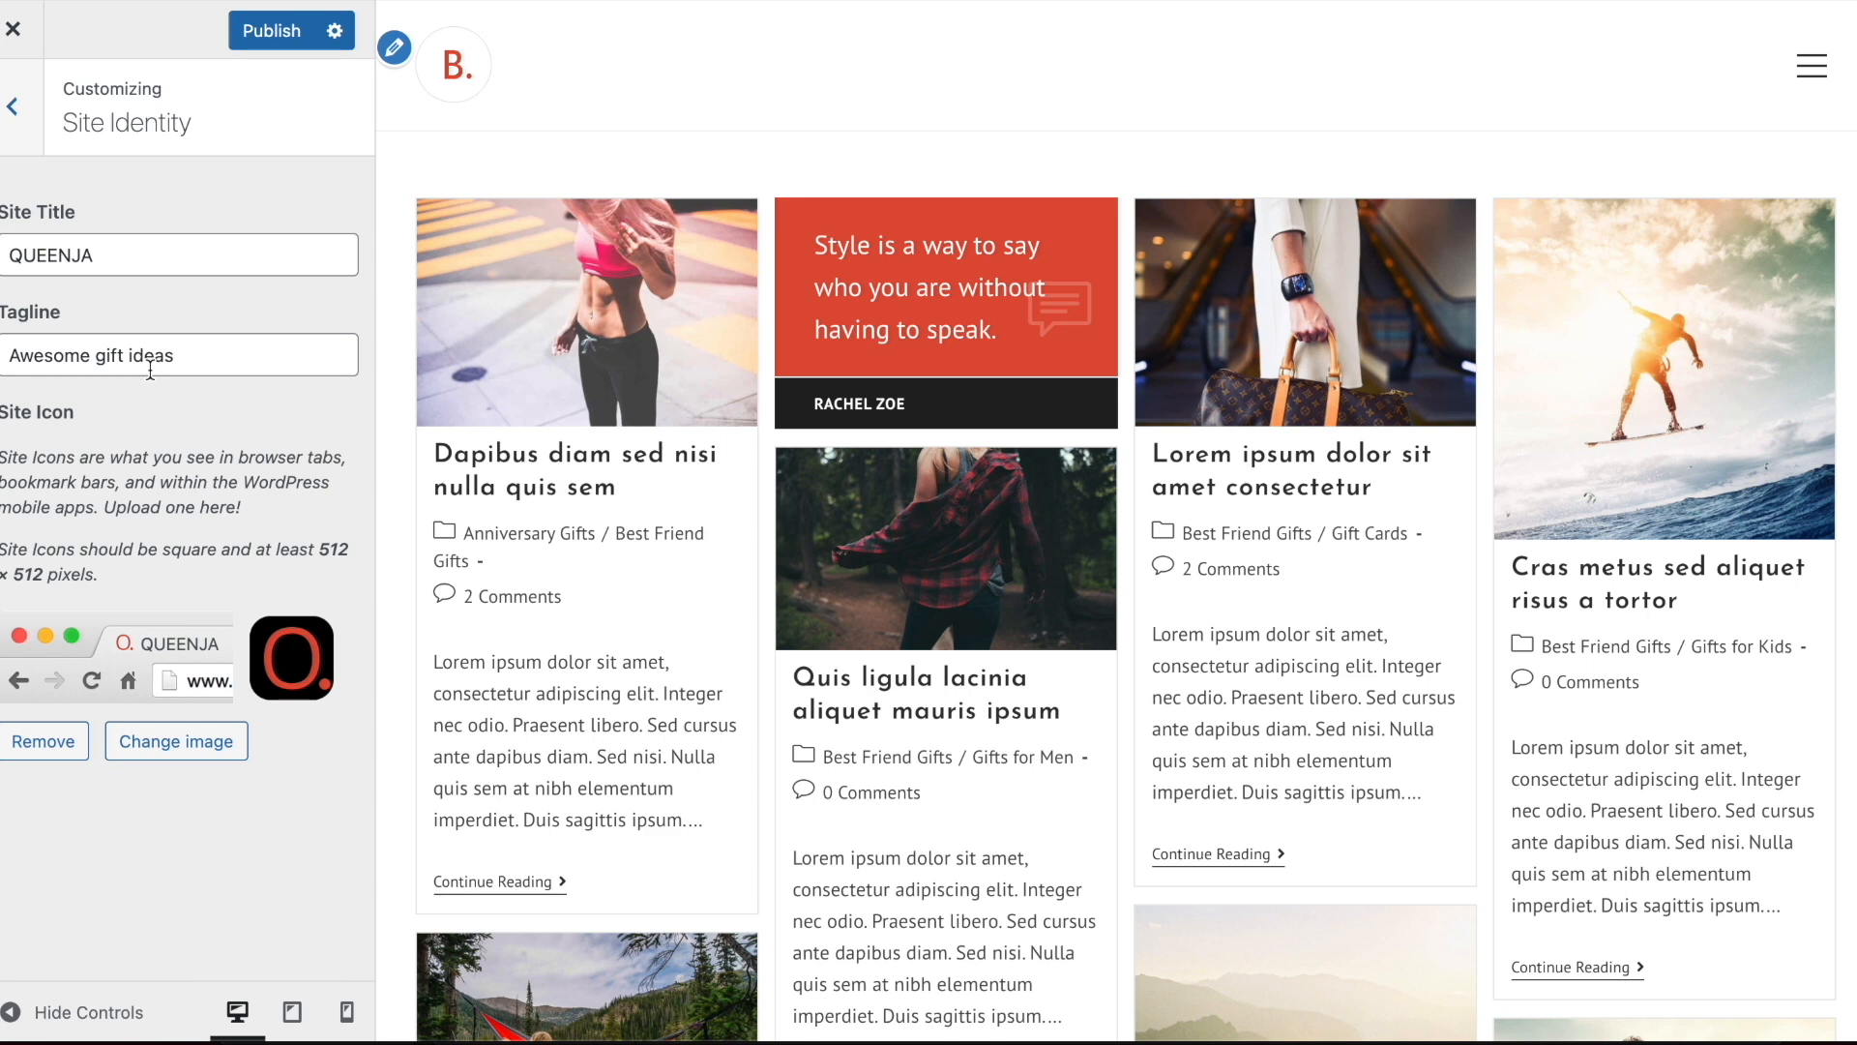
click(396, 48)
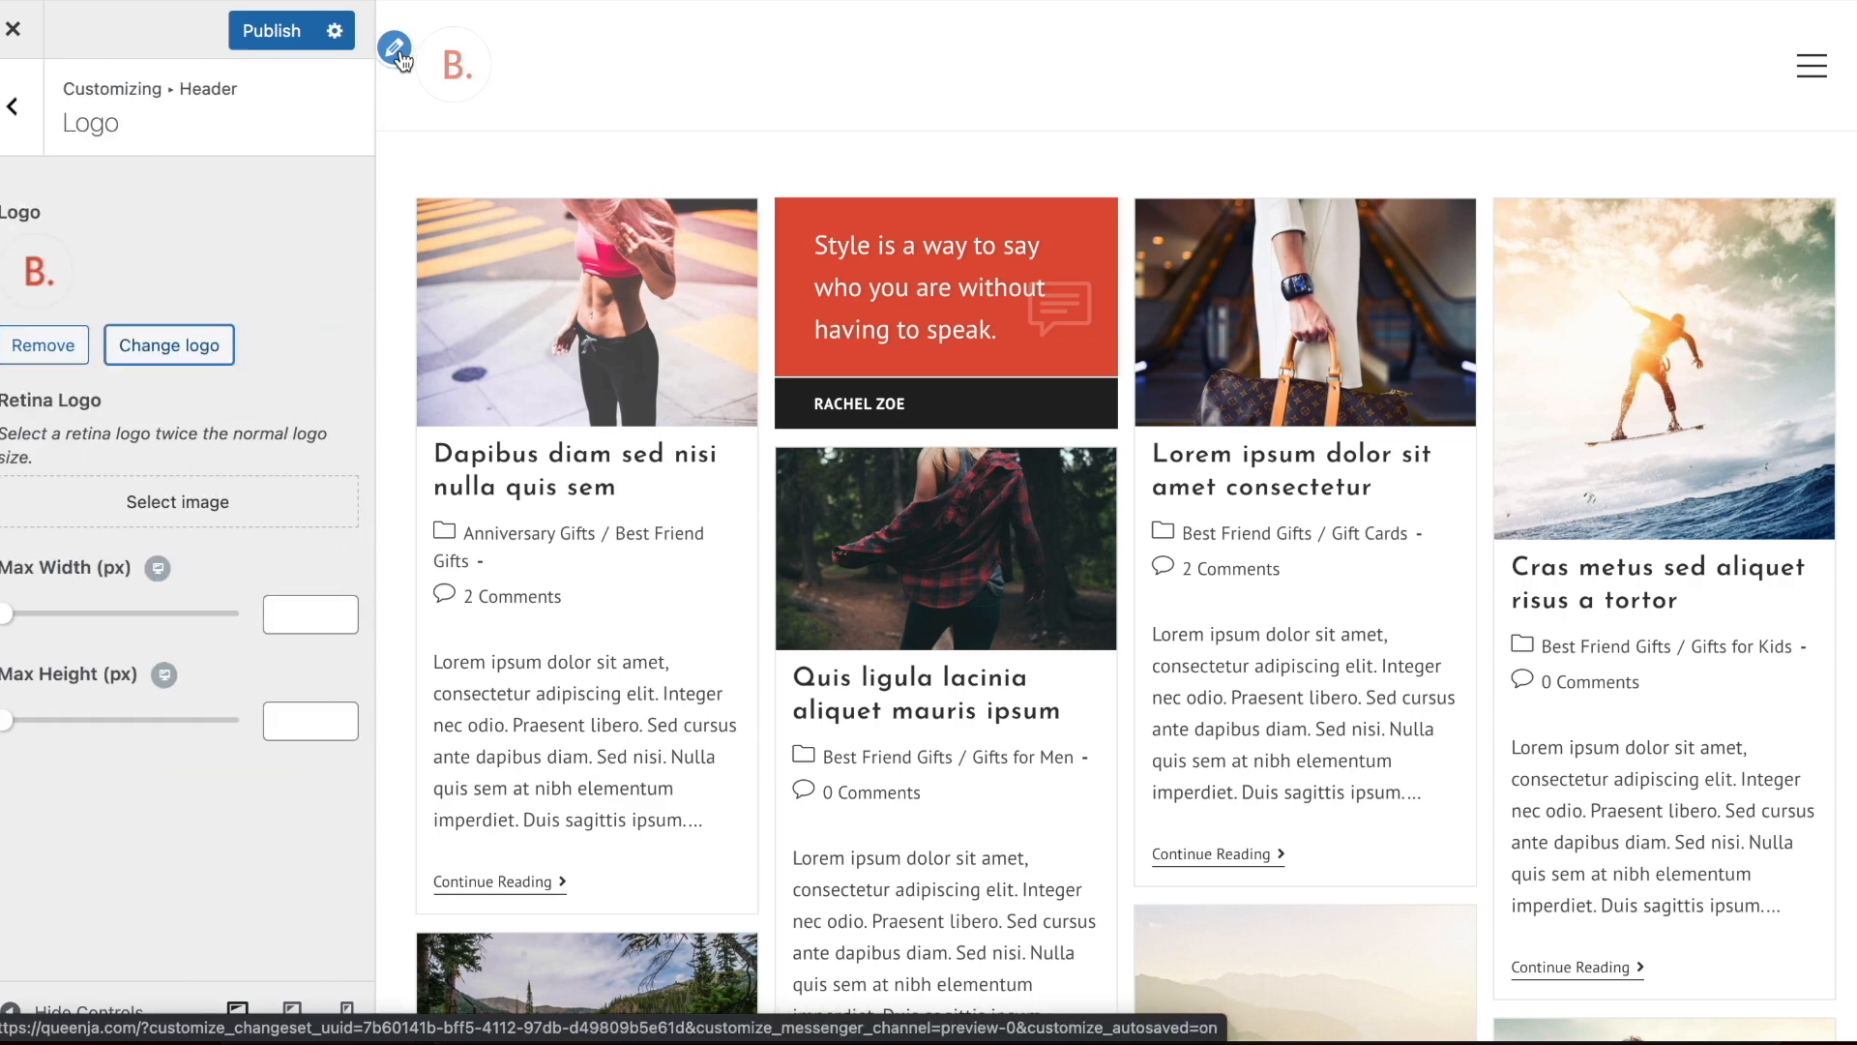
click(399, 50)
scroll(630, 410, down, 4)
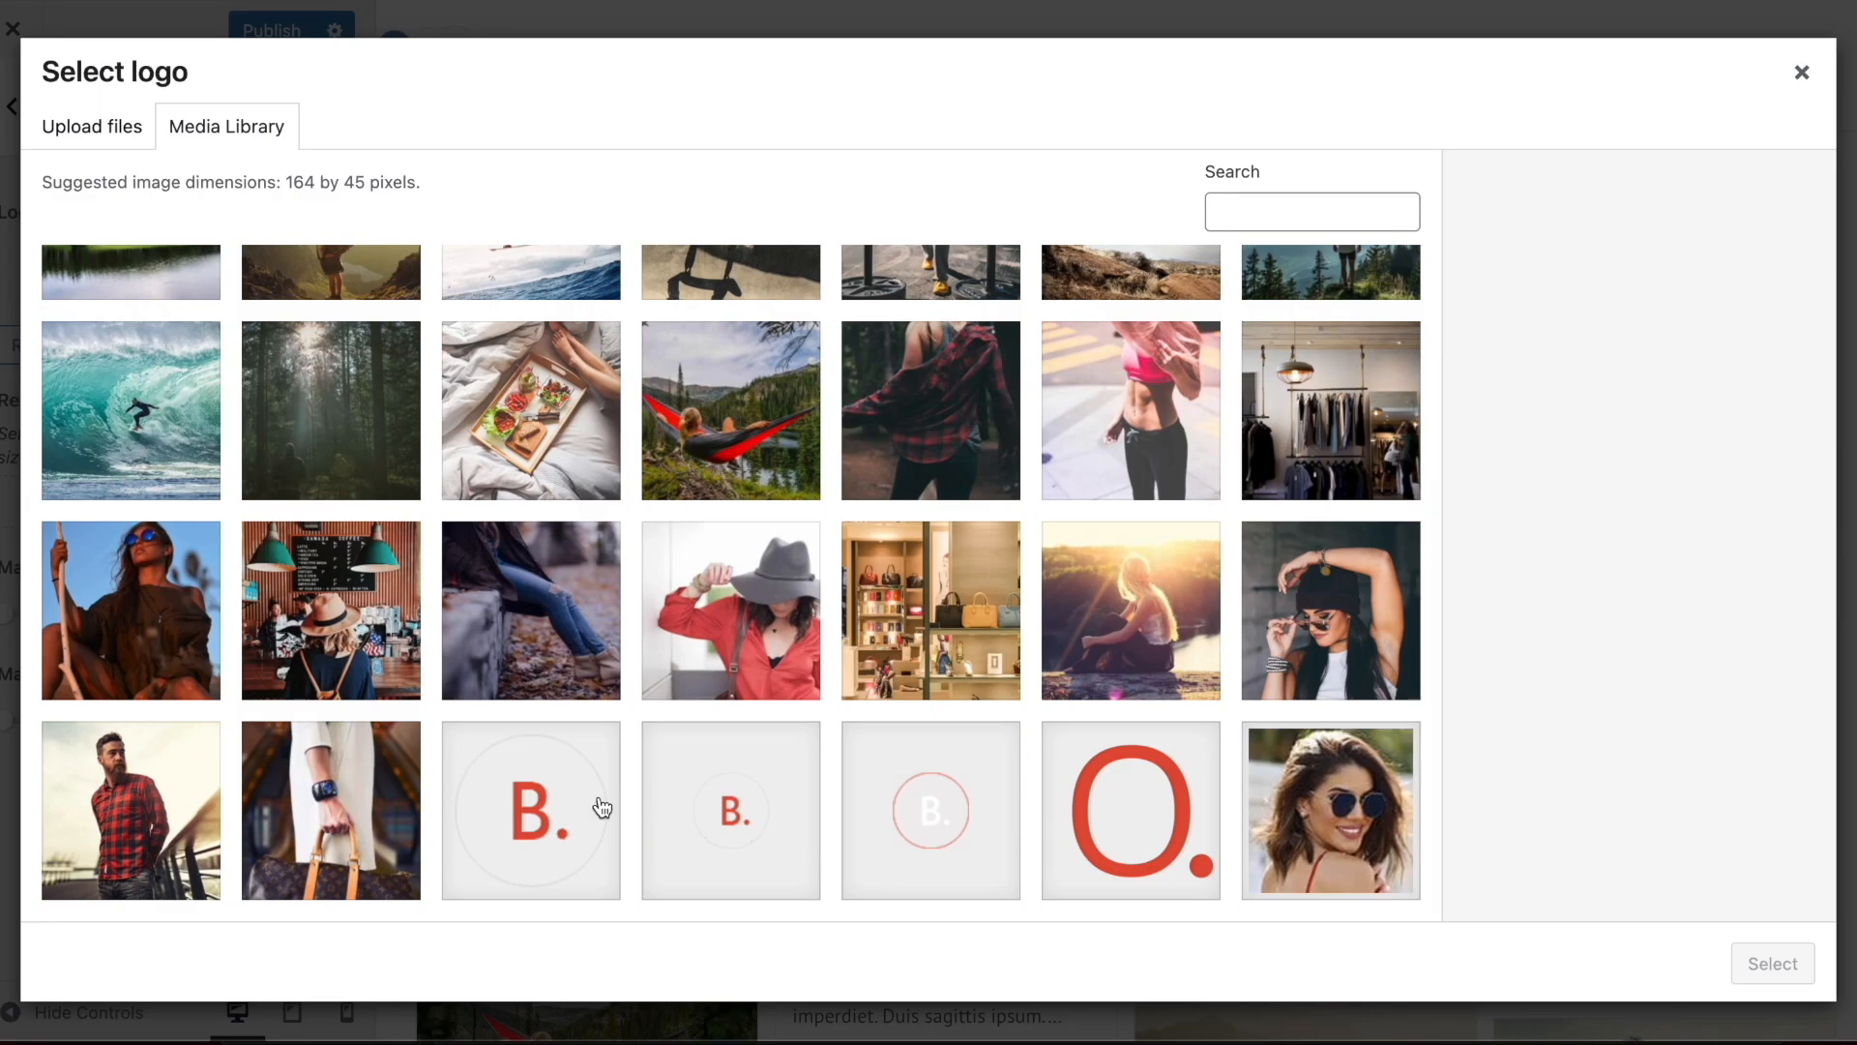
click(549, 793)
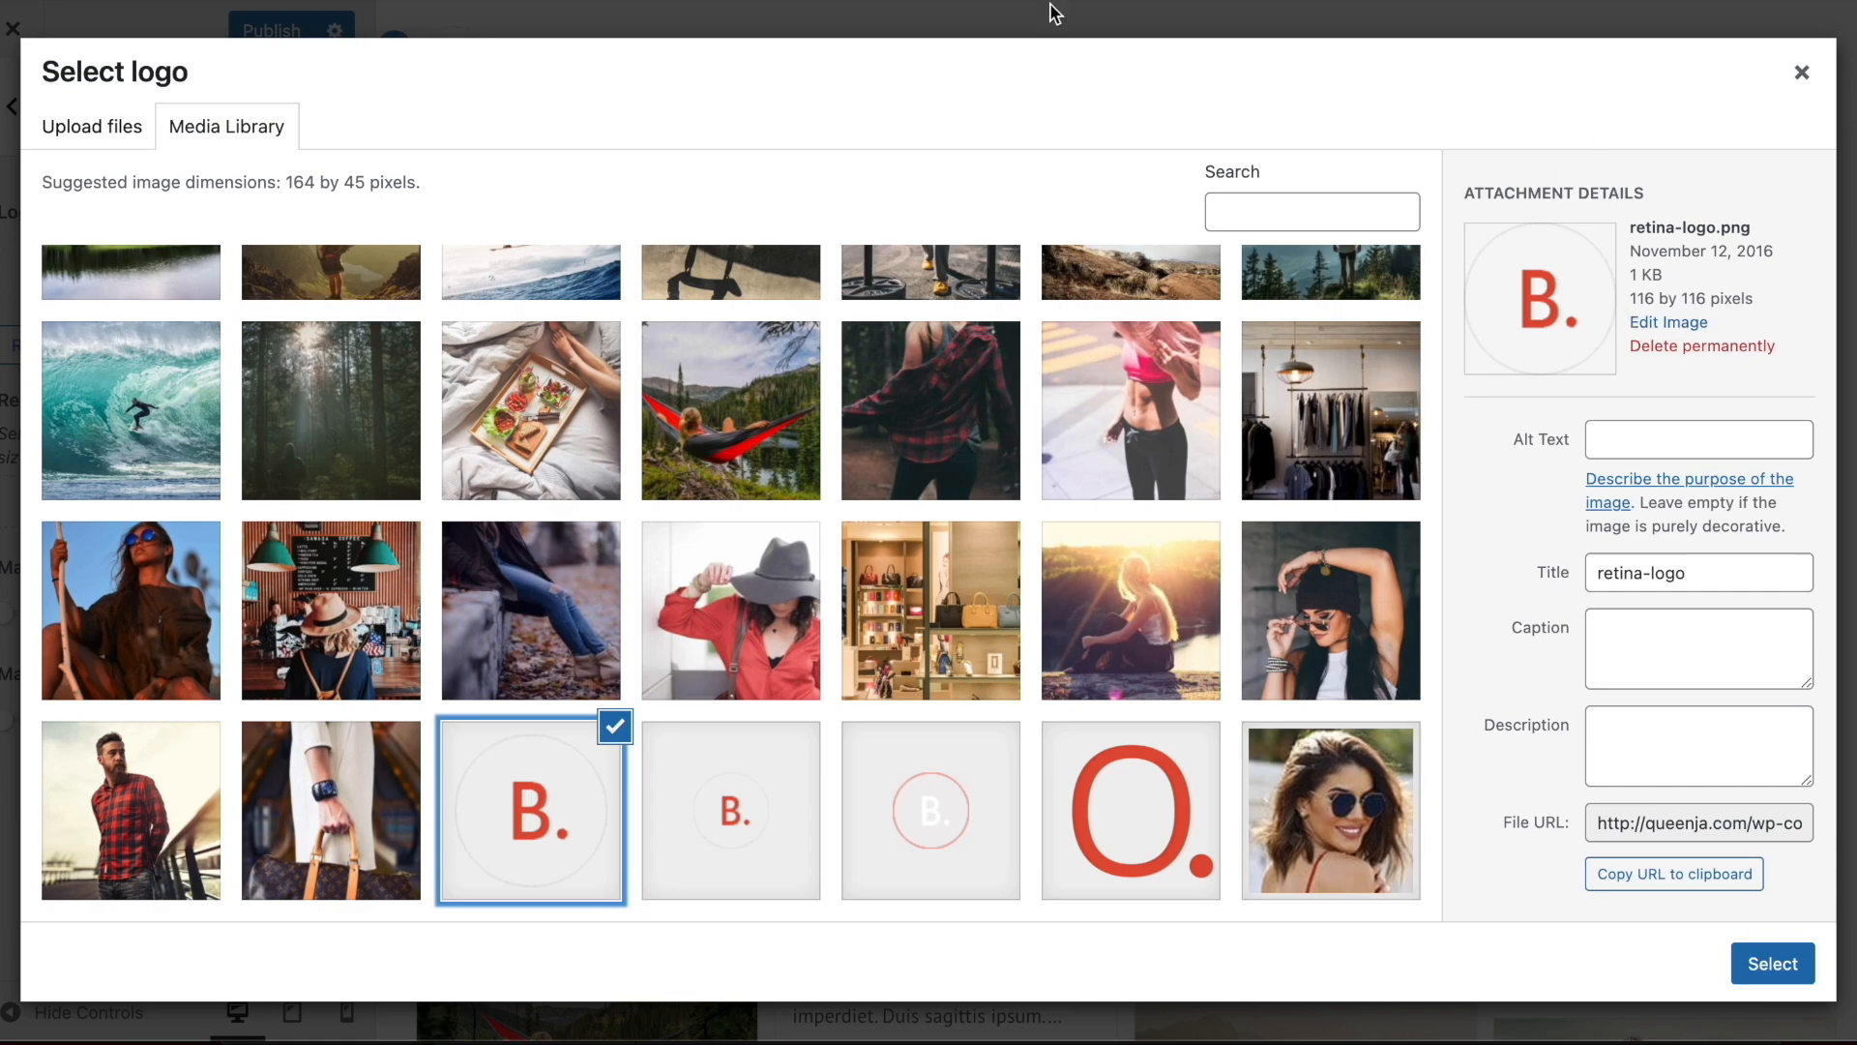
Switch to Canva and create a blank custom-size design of 1000 x 1000 px
click(872, 16)
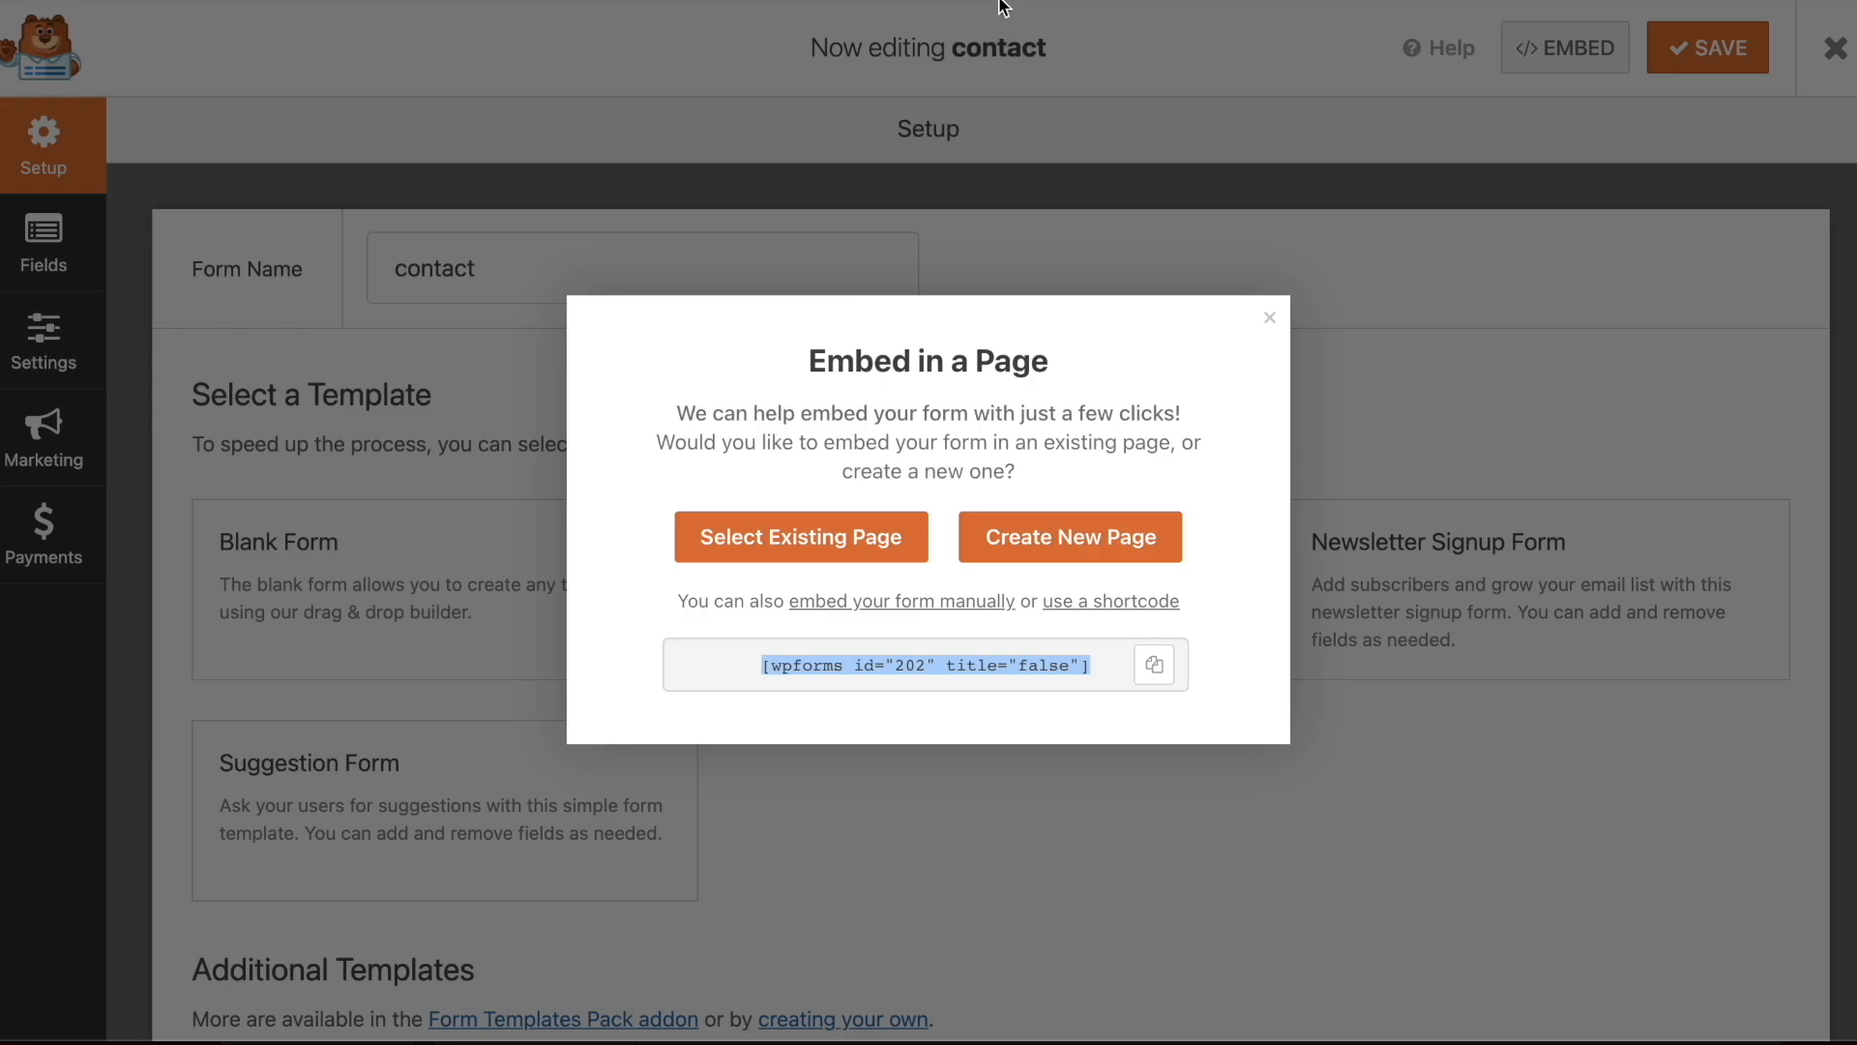
text(canva)
key(Return)
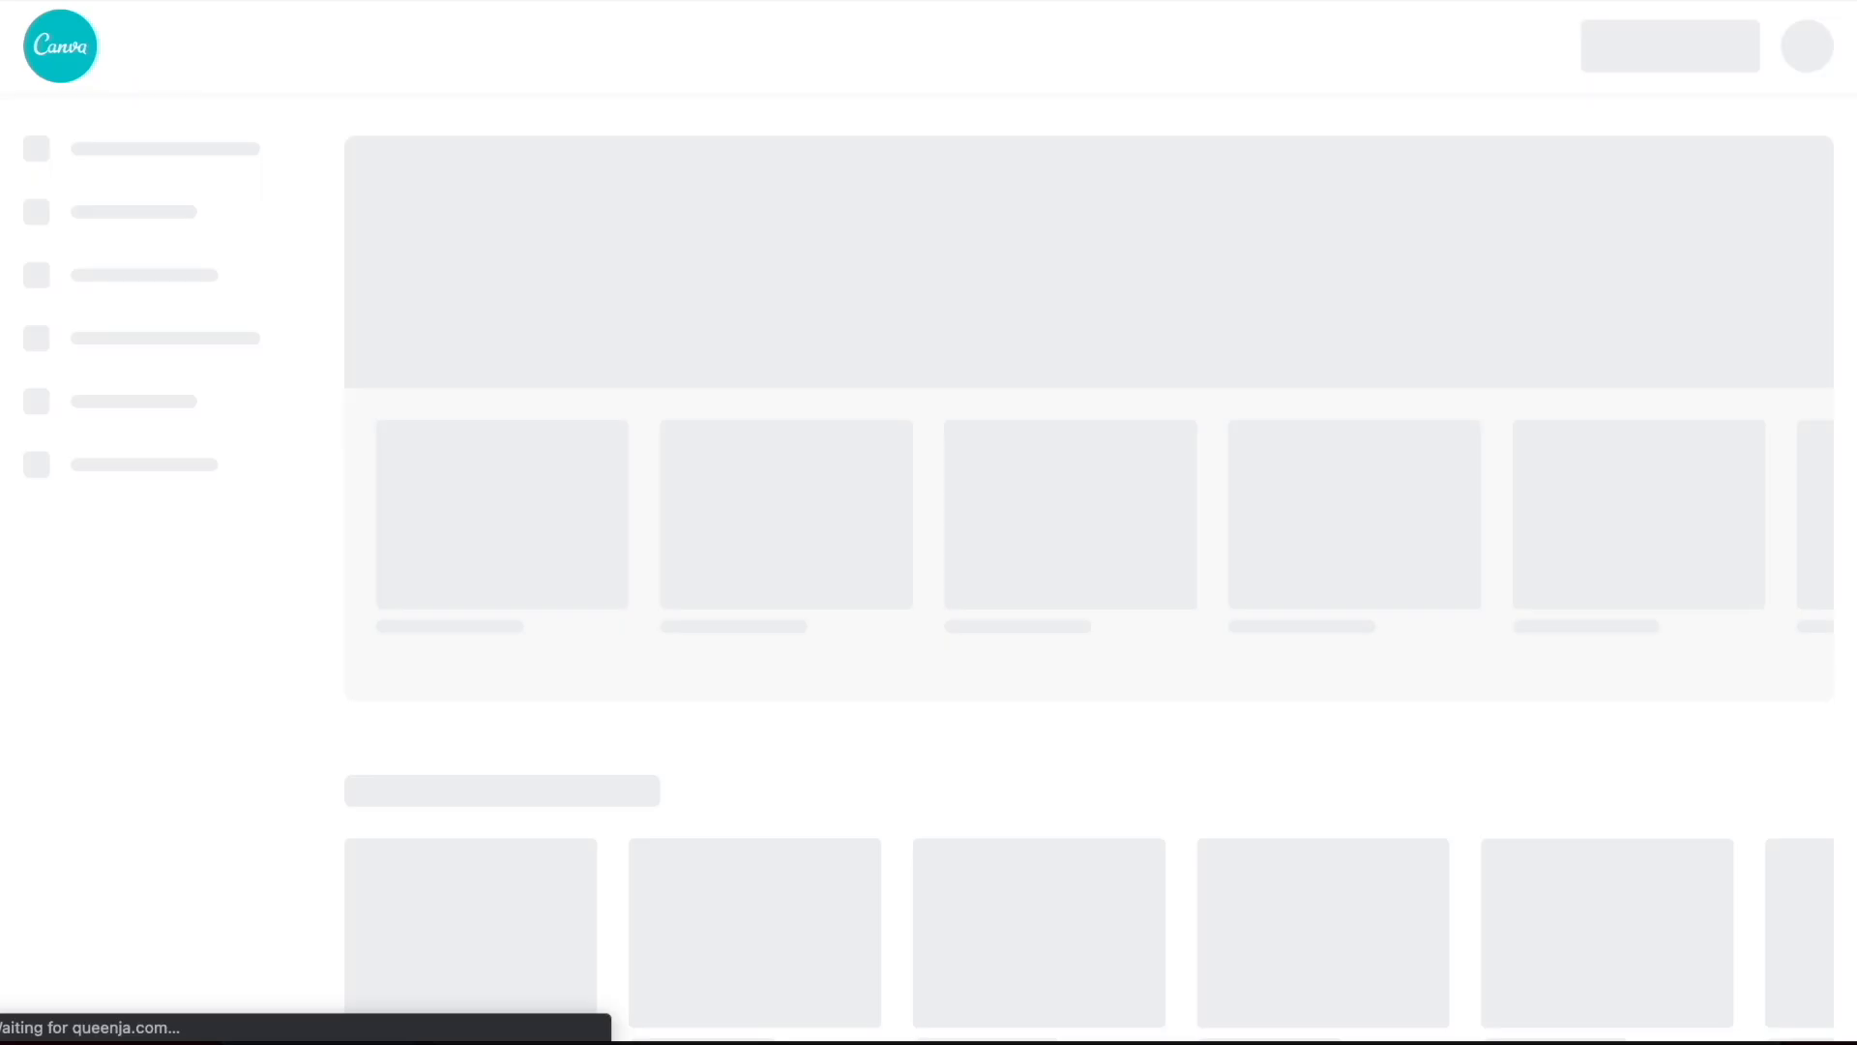
click(1610, 46)
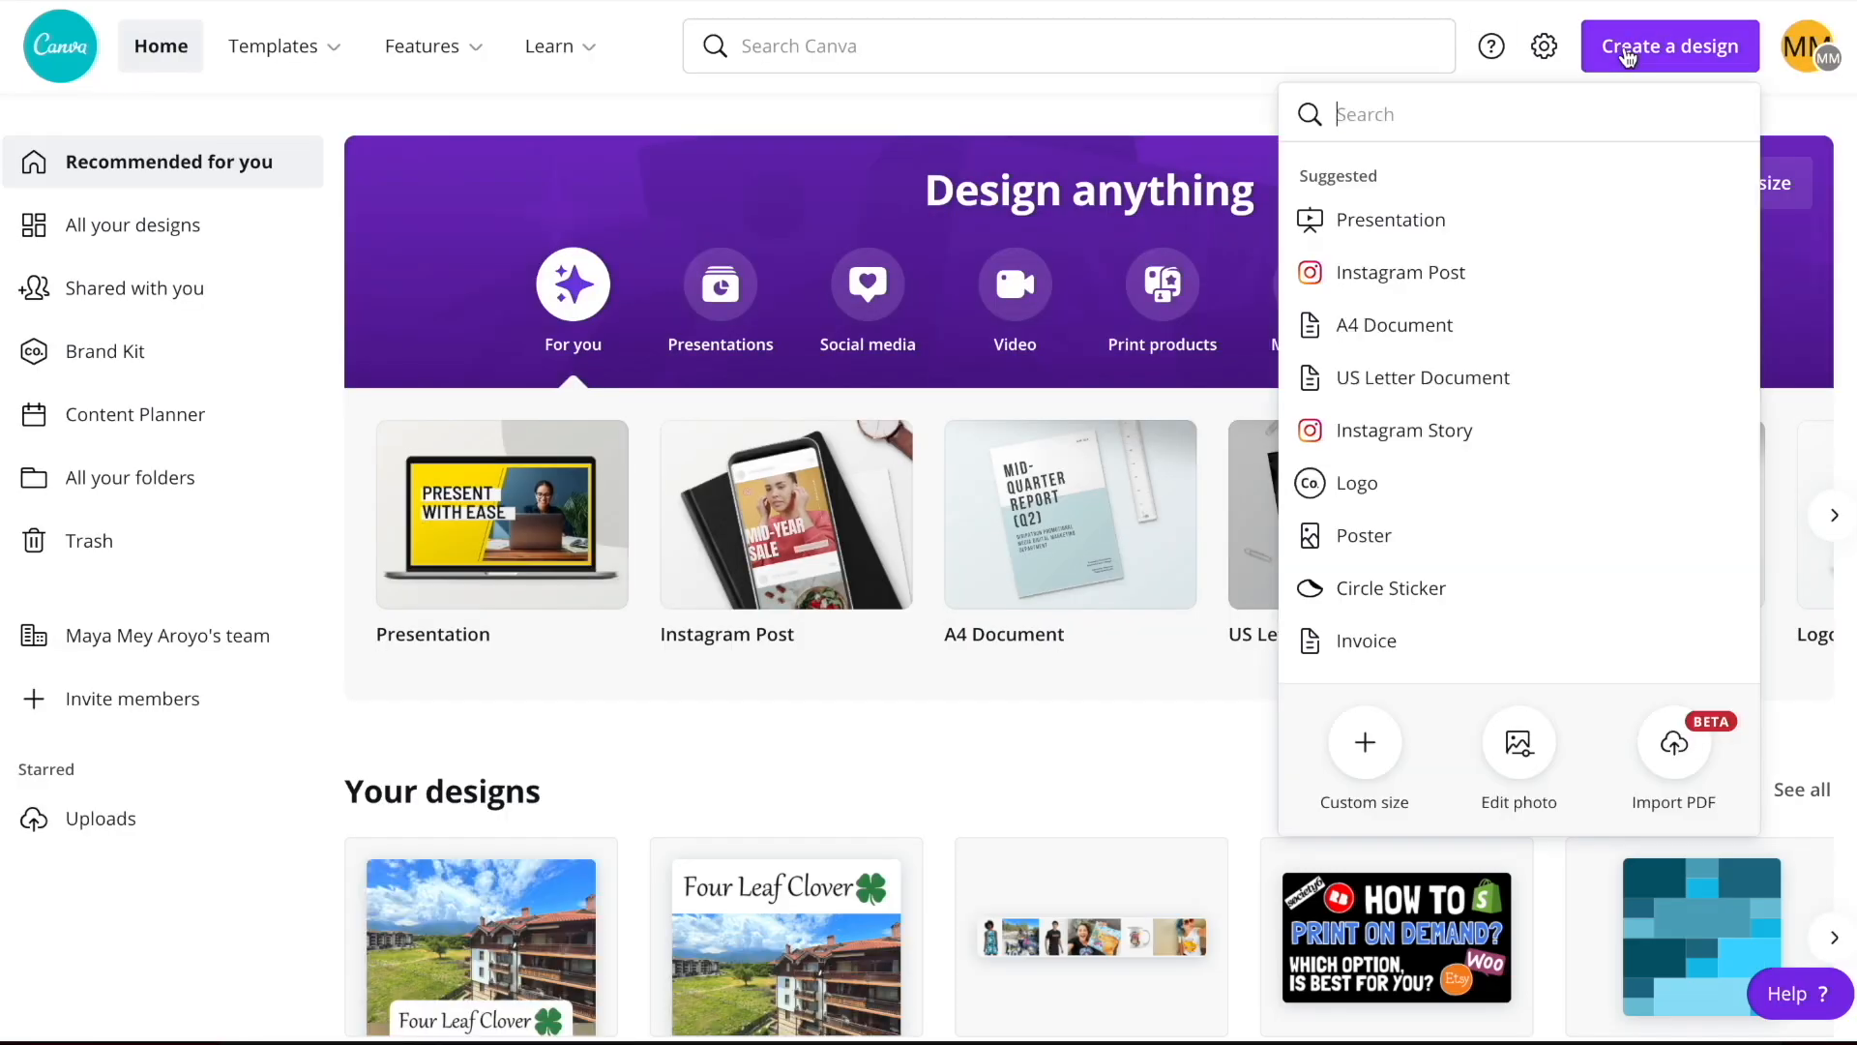
click(1367, 720)
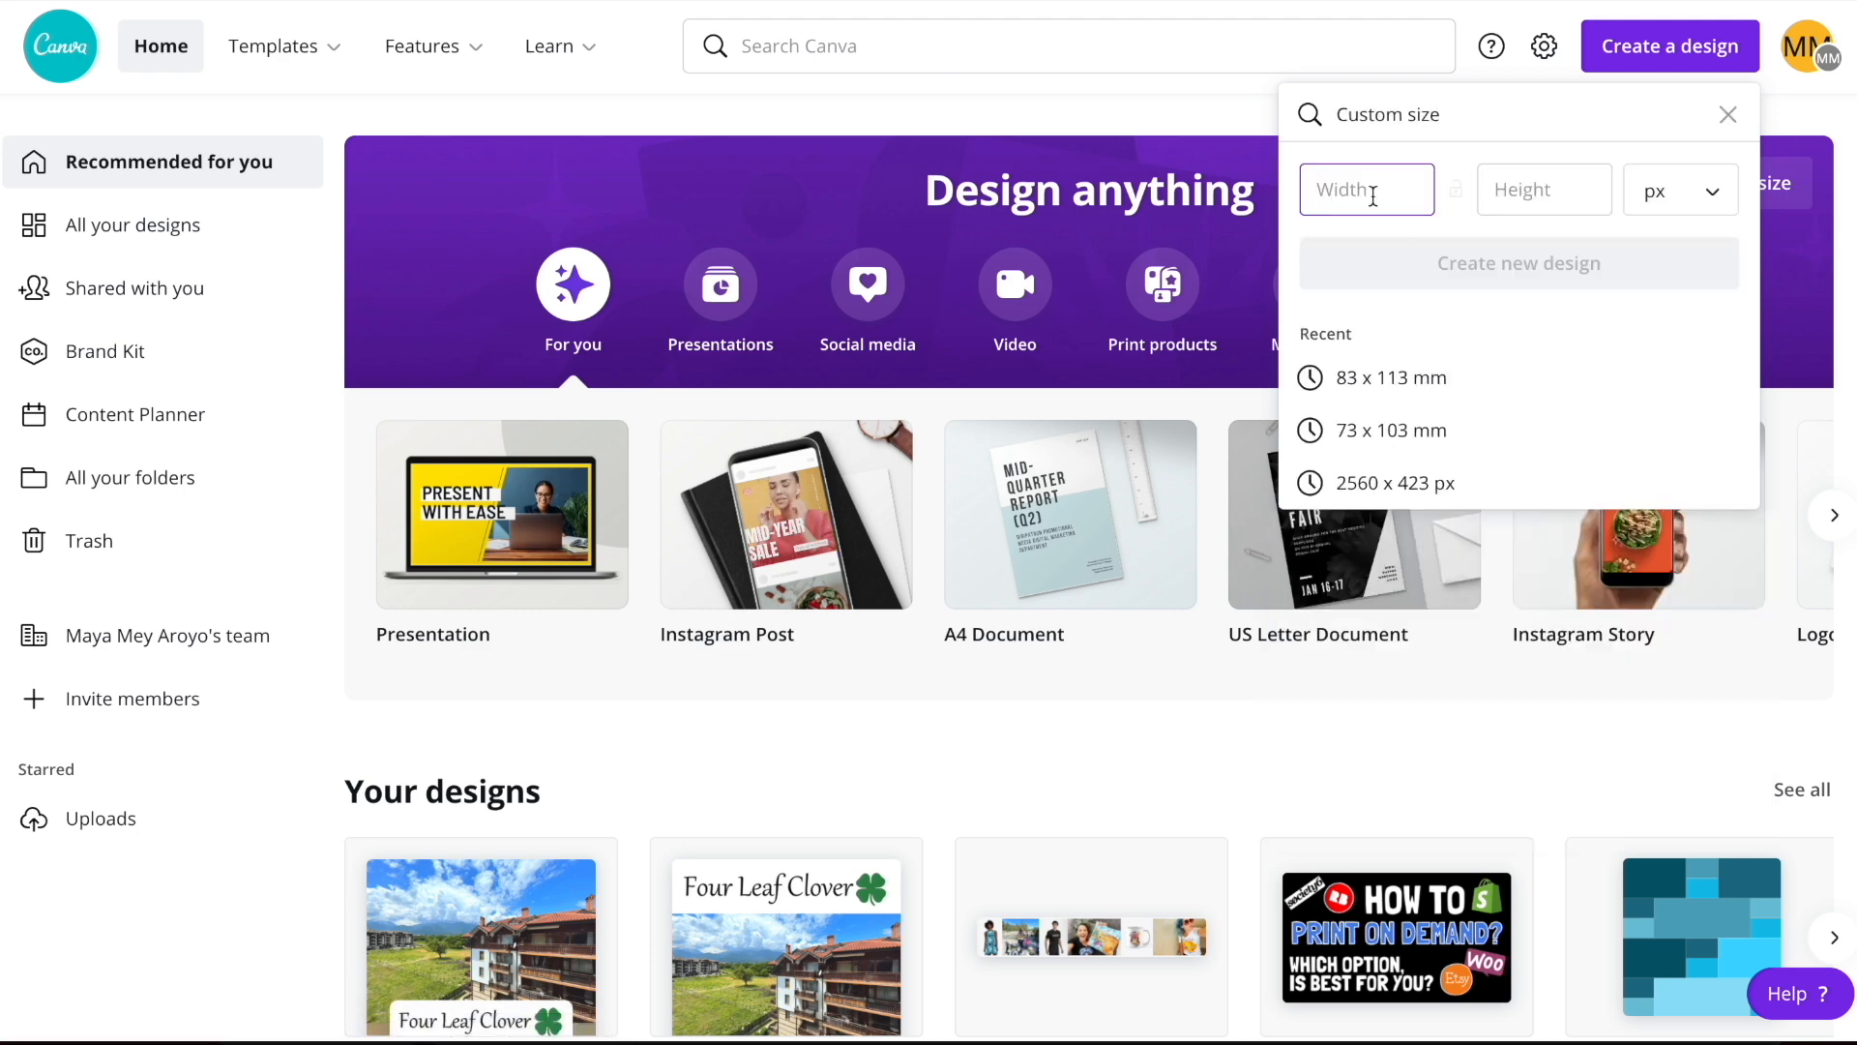
text(1000)
key(Tab)
text(1000)
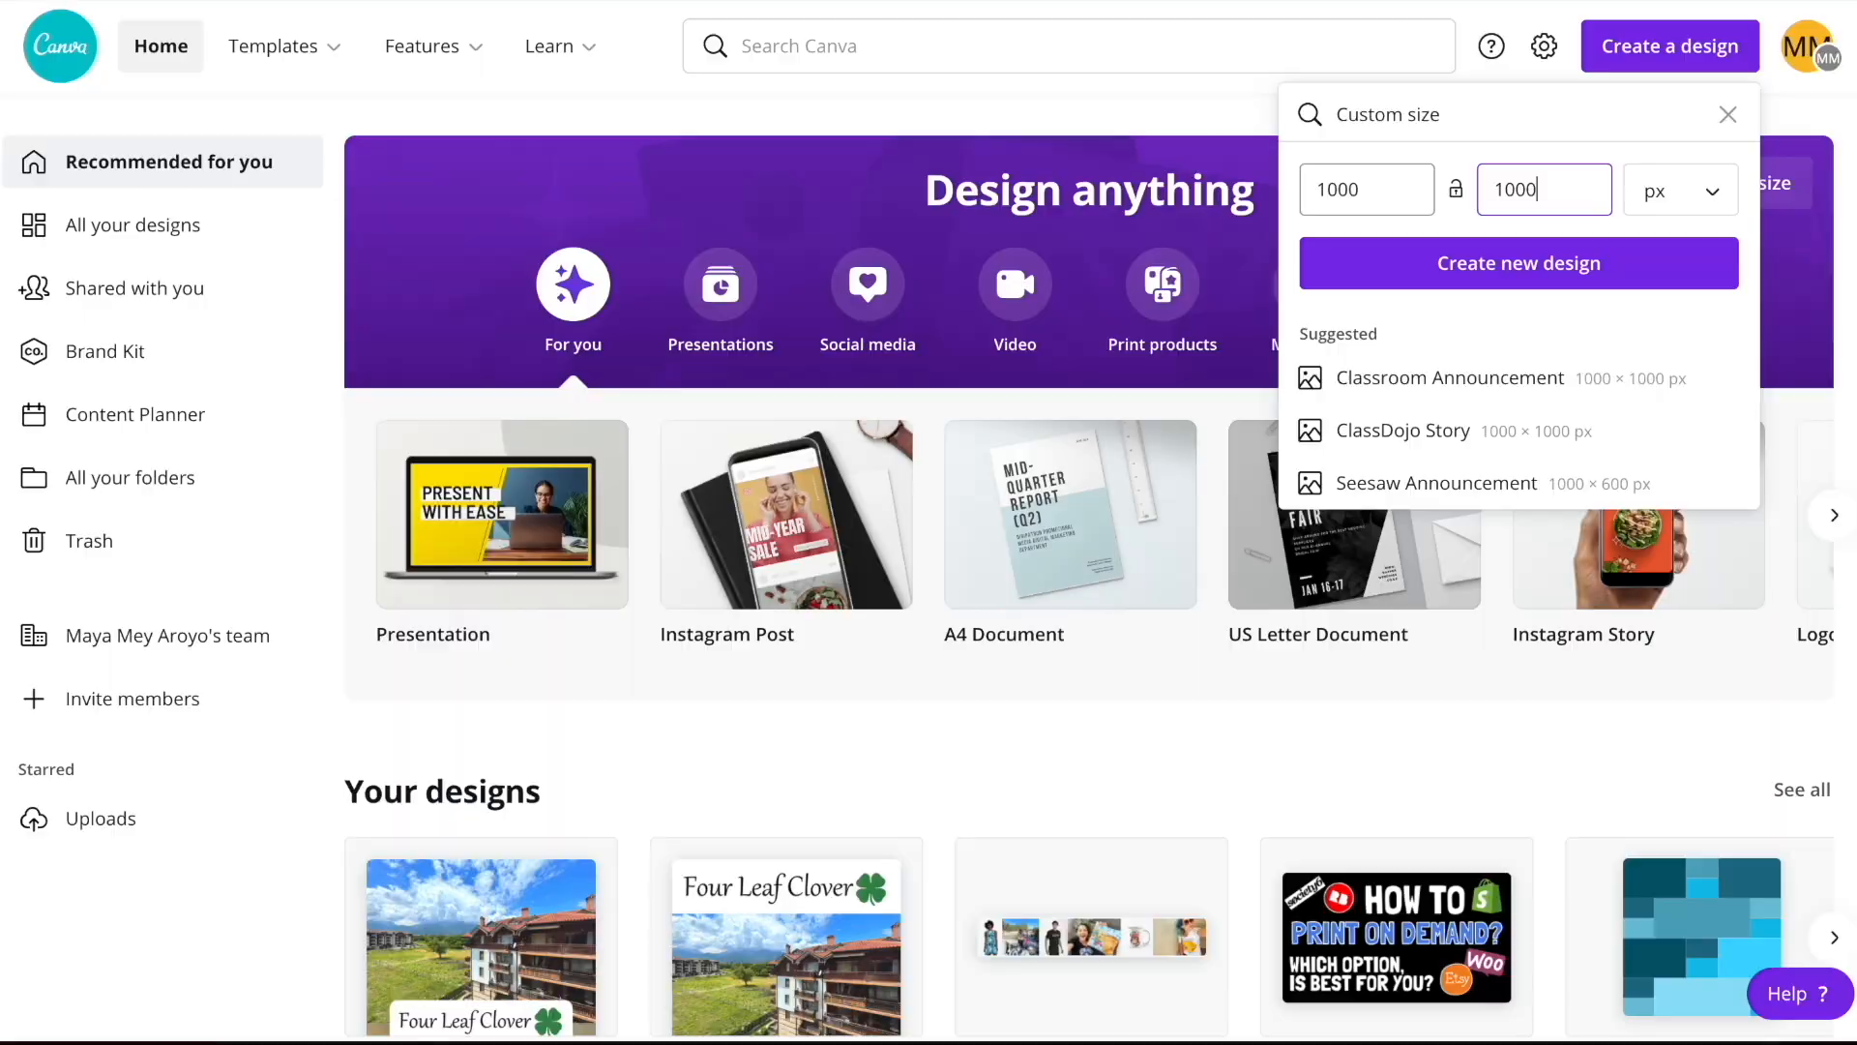
key(Return)
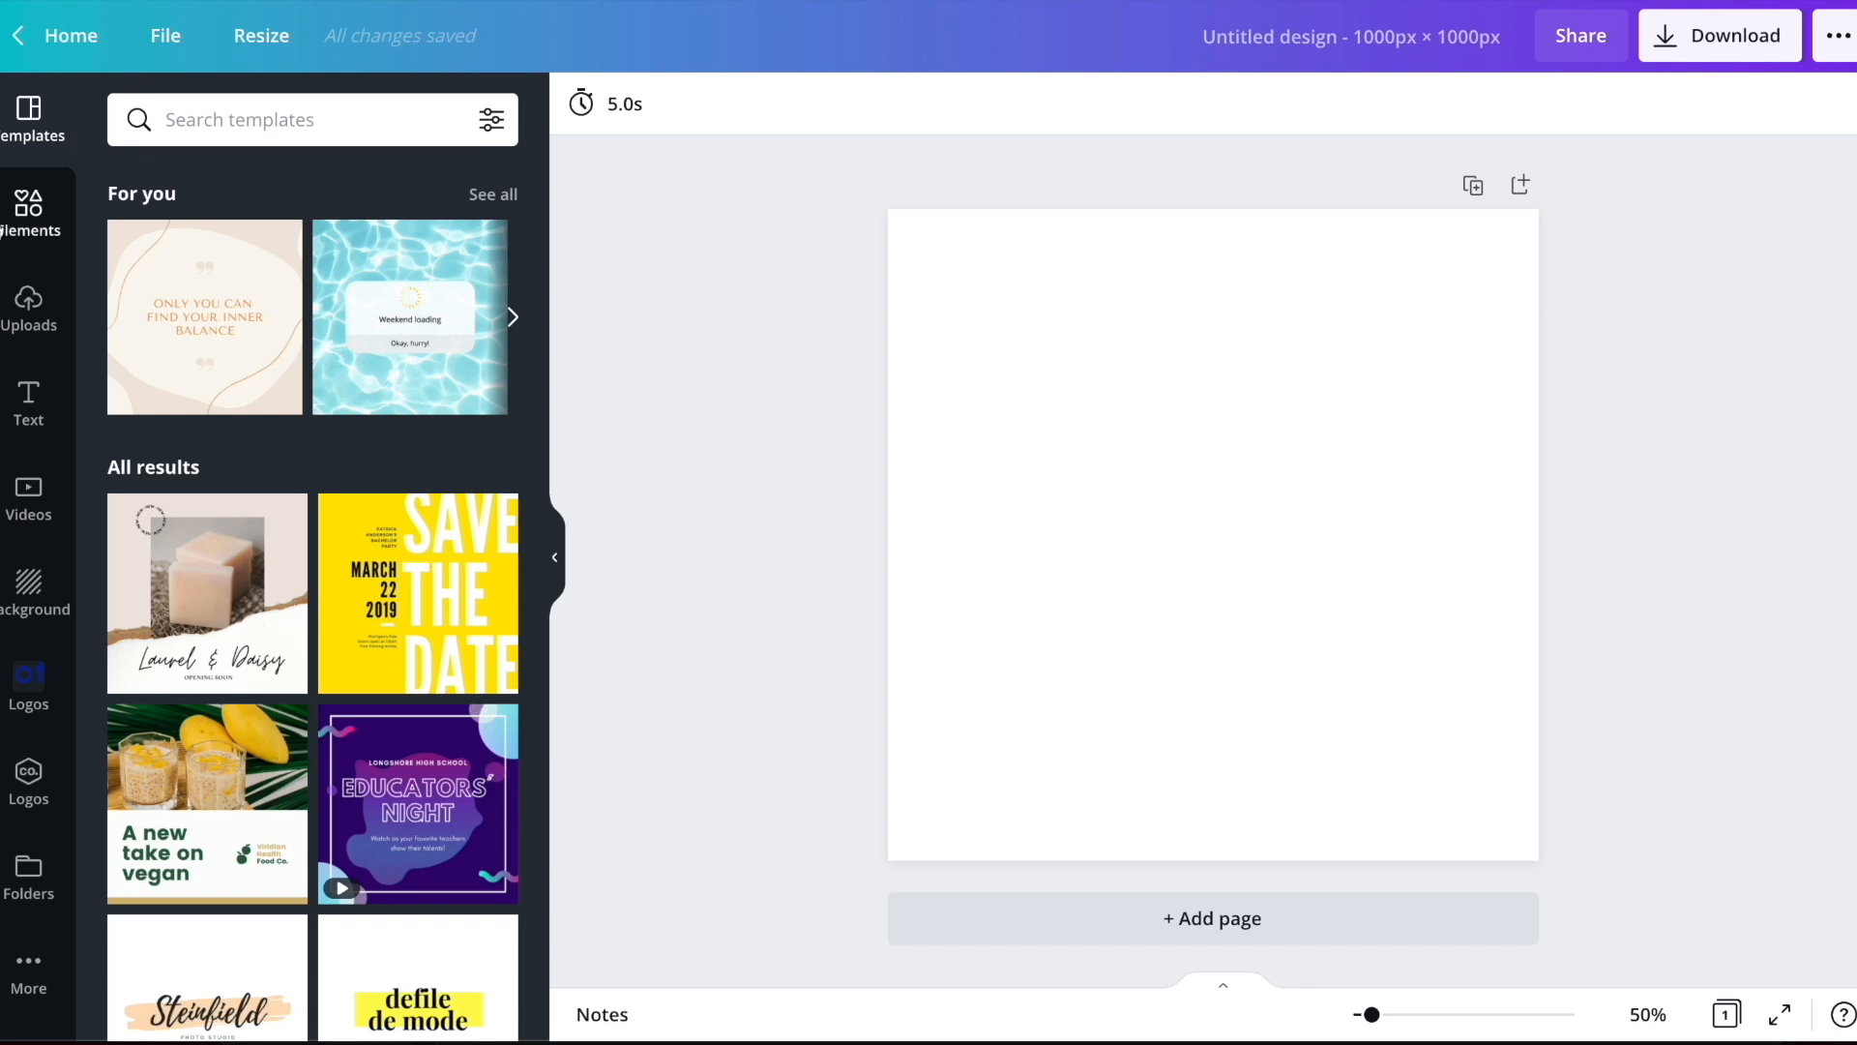
Search Canva's elements for "gift" and filter the results to free items
click(29, 214)
click(224, 121)
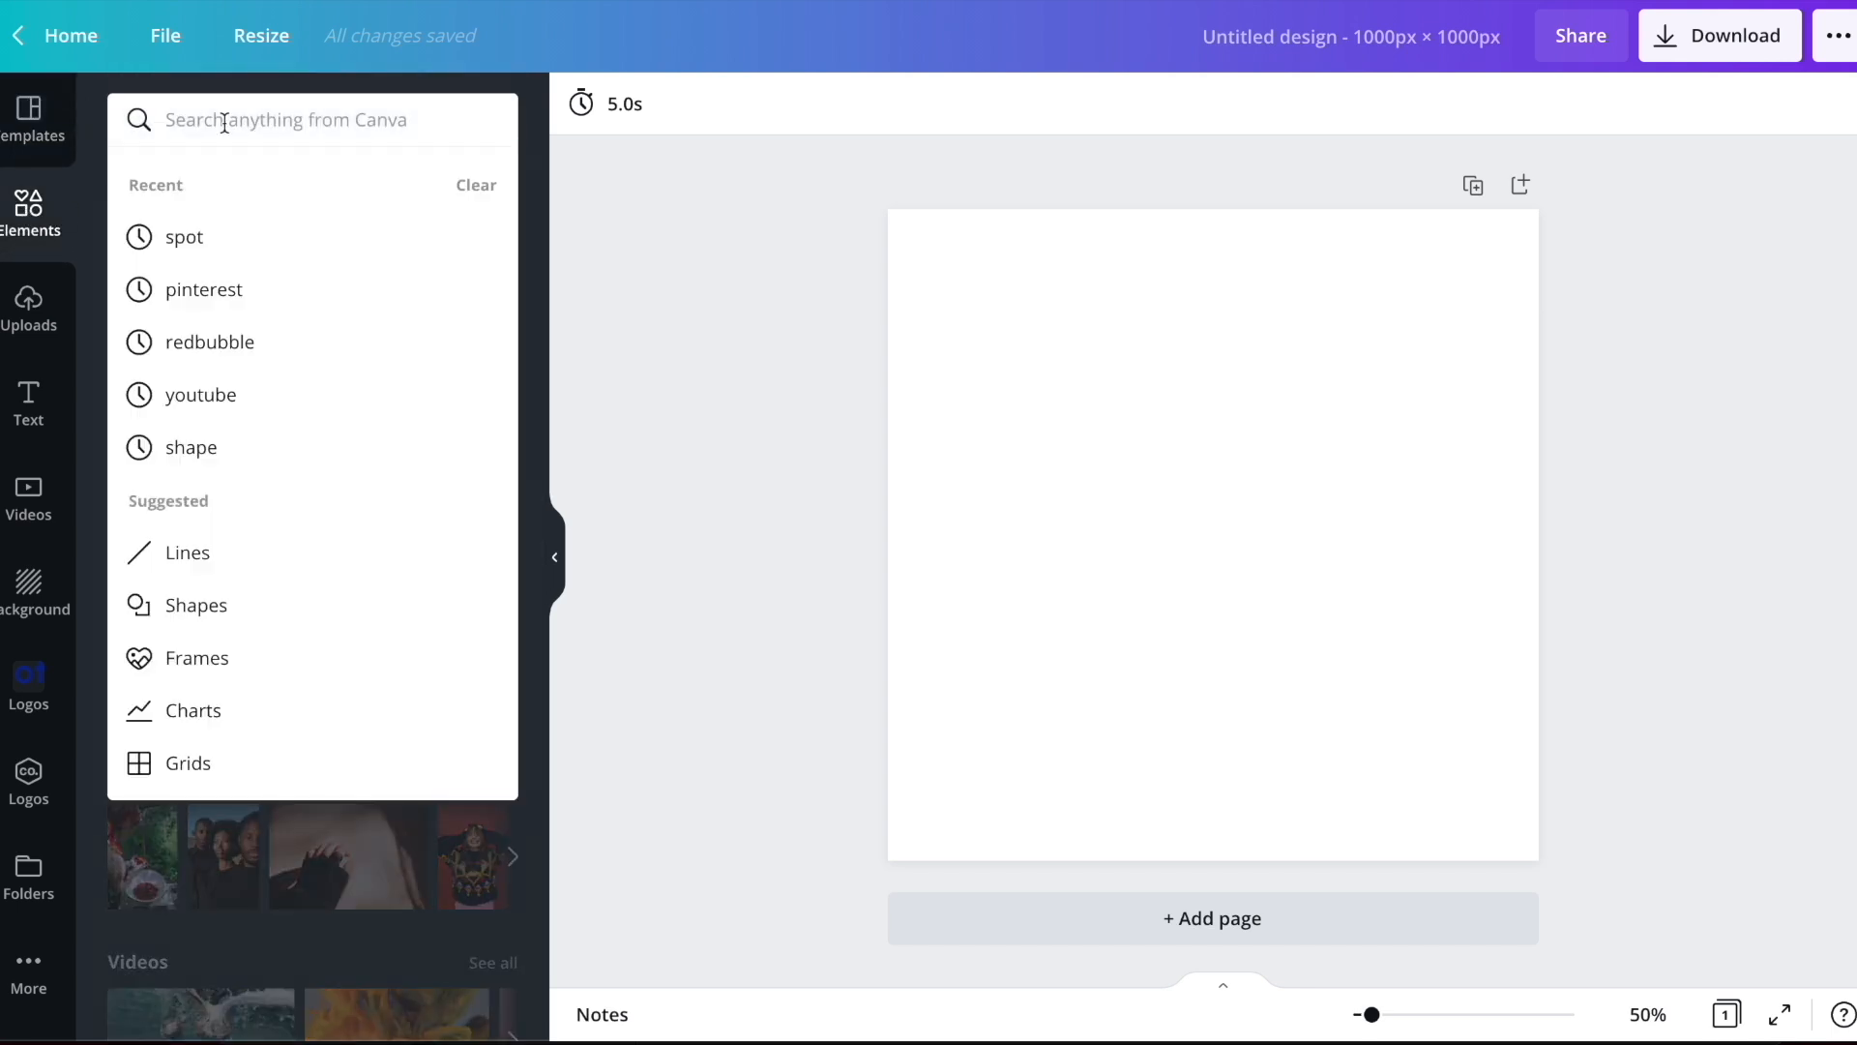
text(gift)
key(Return)
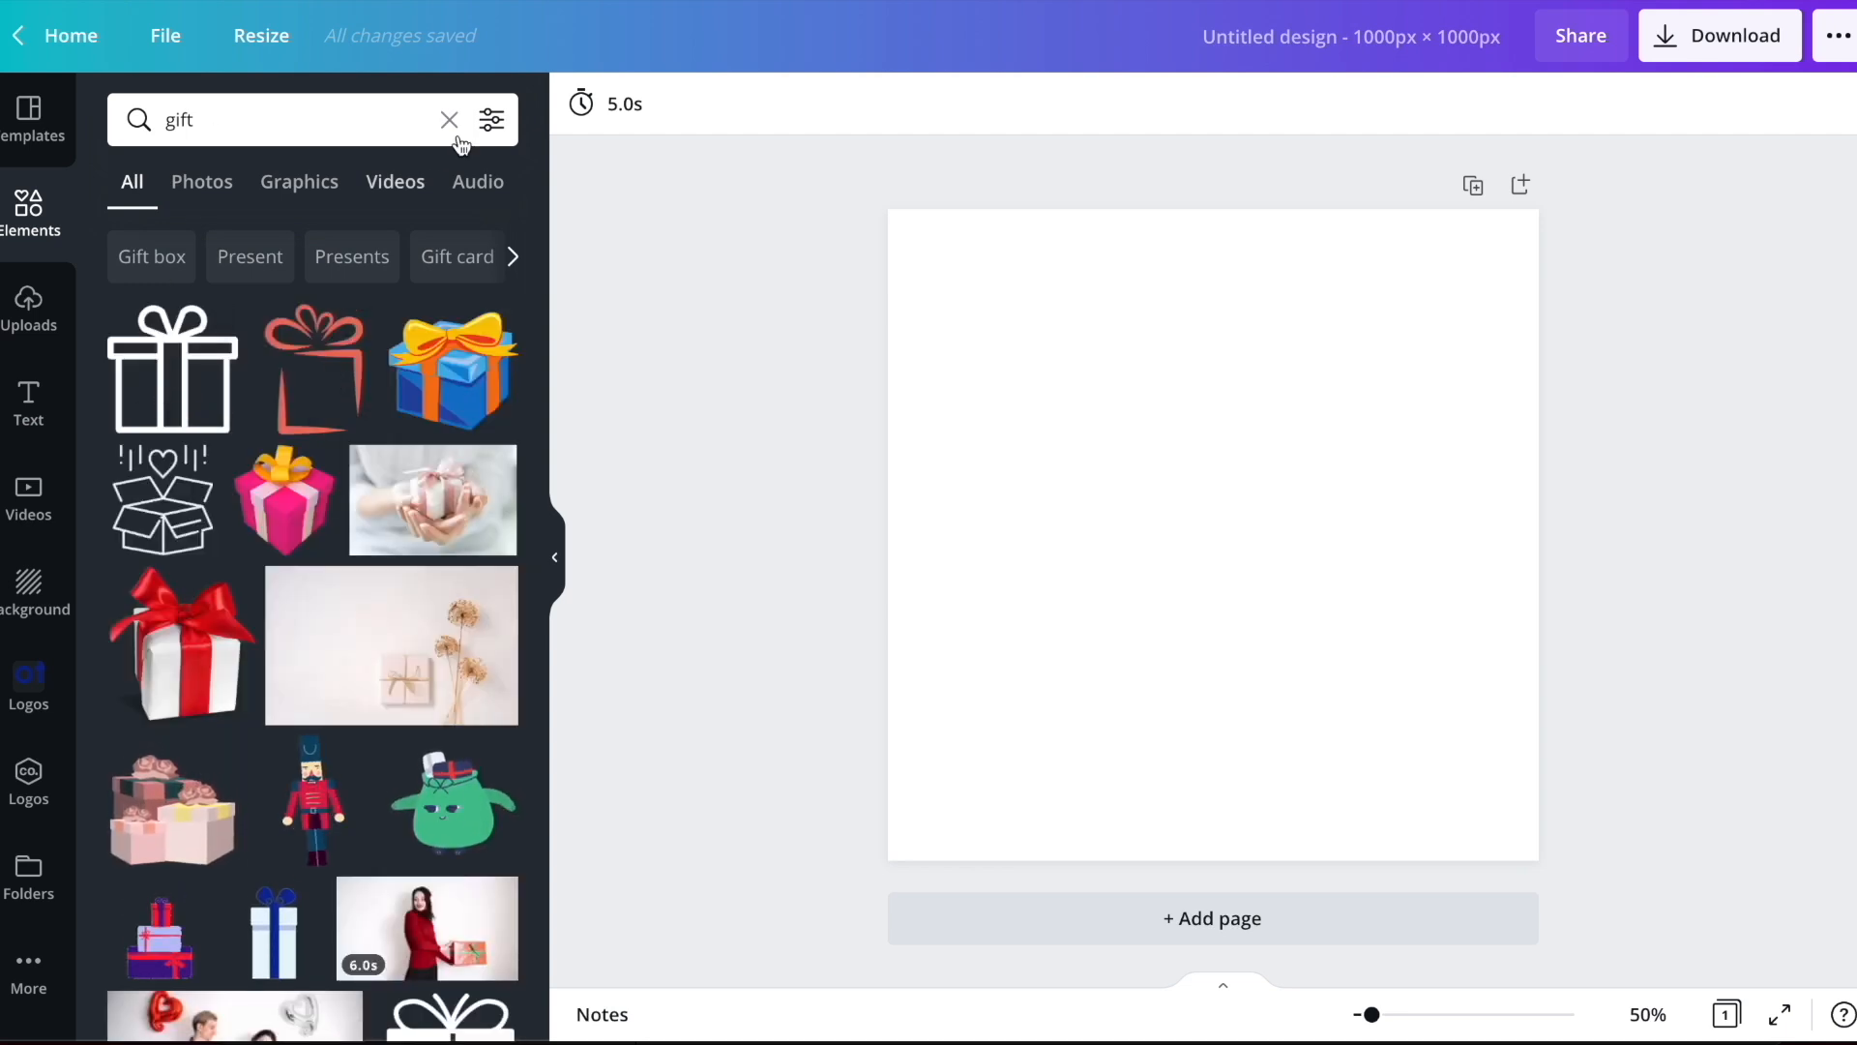
click(494, 123)
click(154, 579)
click(155, 689)
click(252, 795)
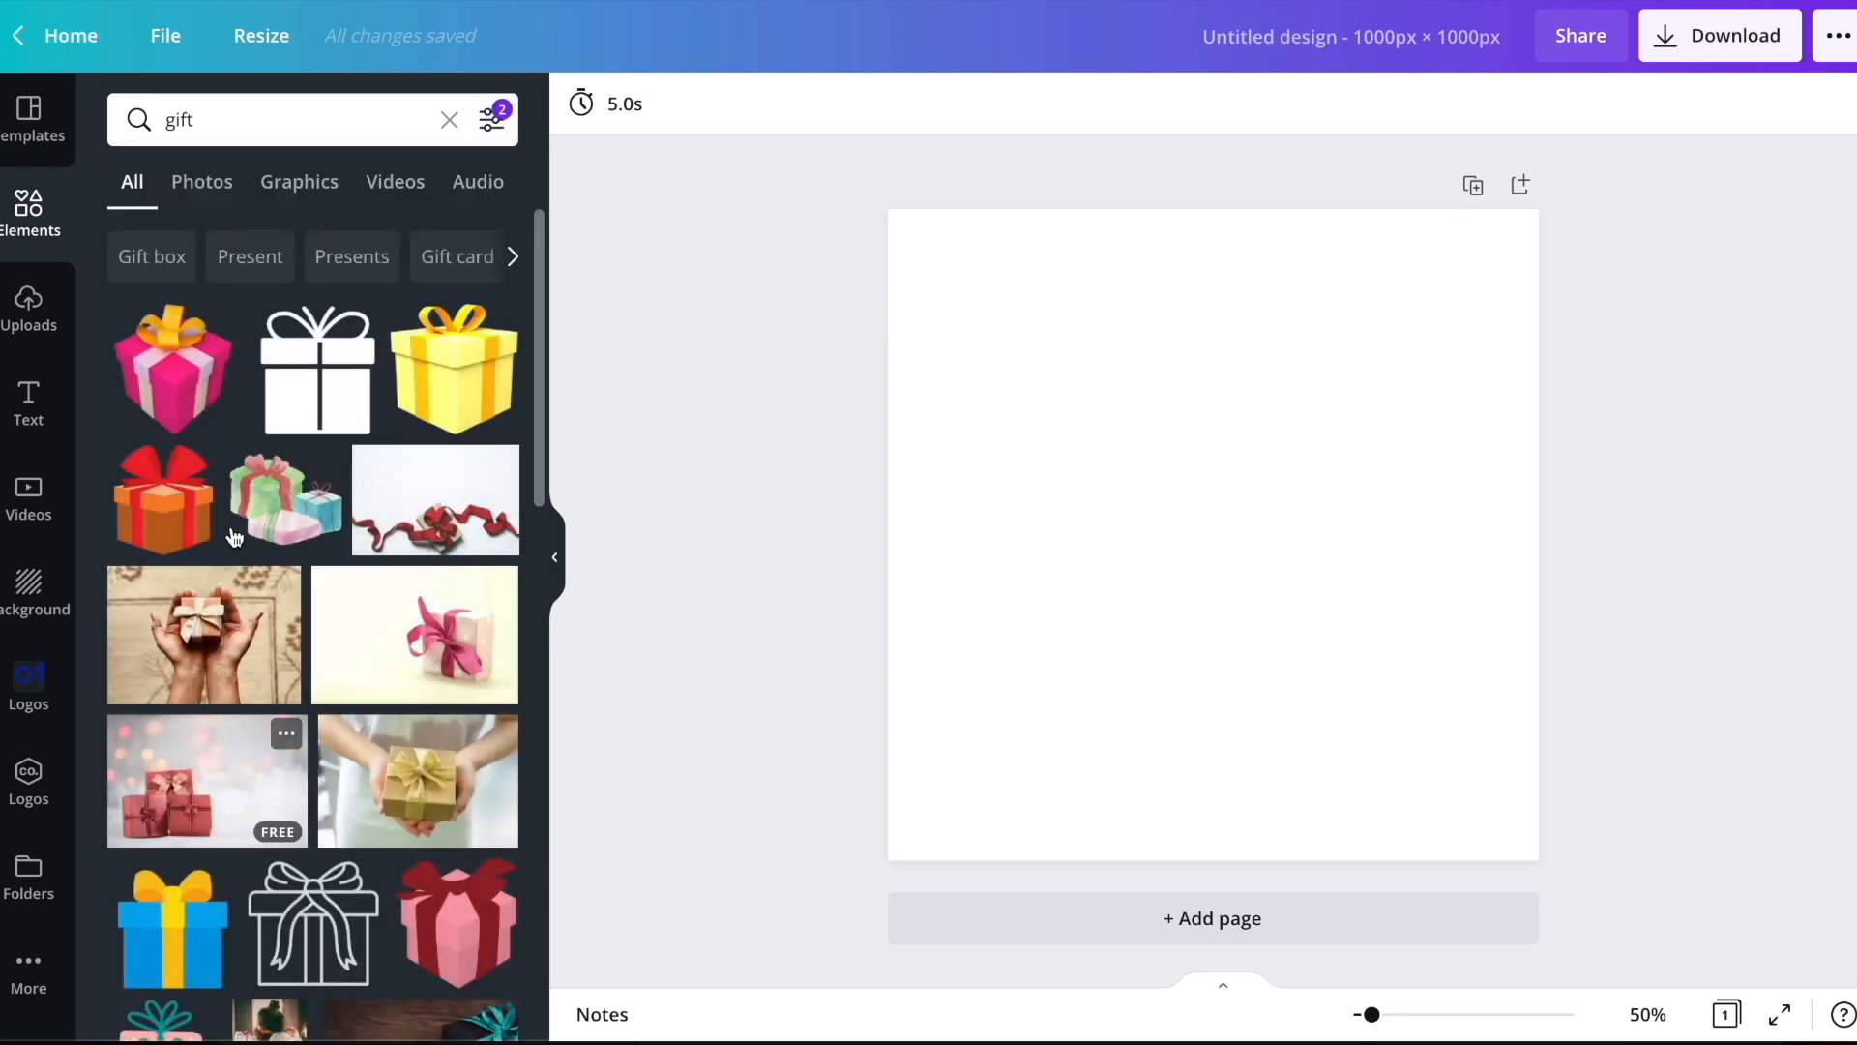
Add the pink gift box graphic with the teal ribbon and enlarge it in the center of the canvas
click(324, 193)
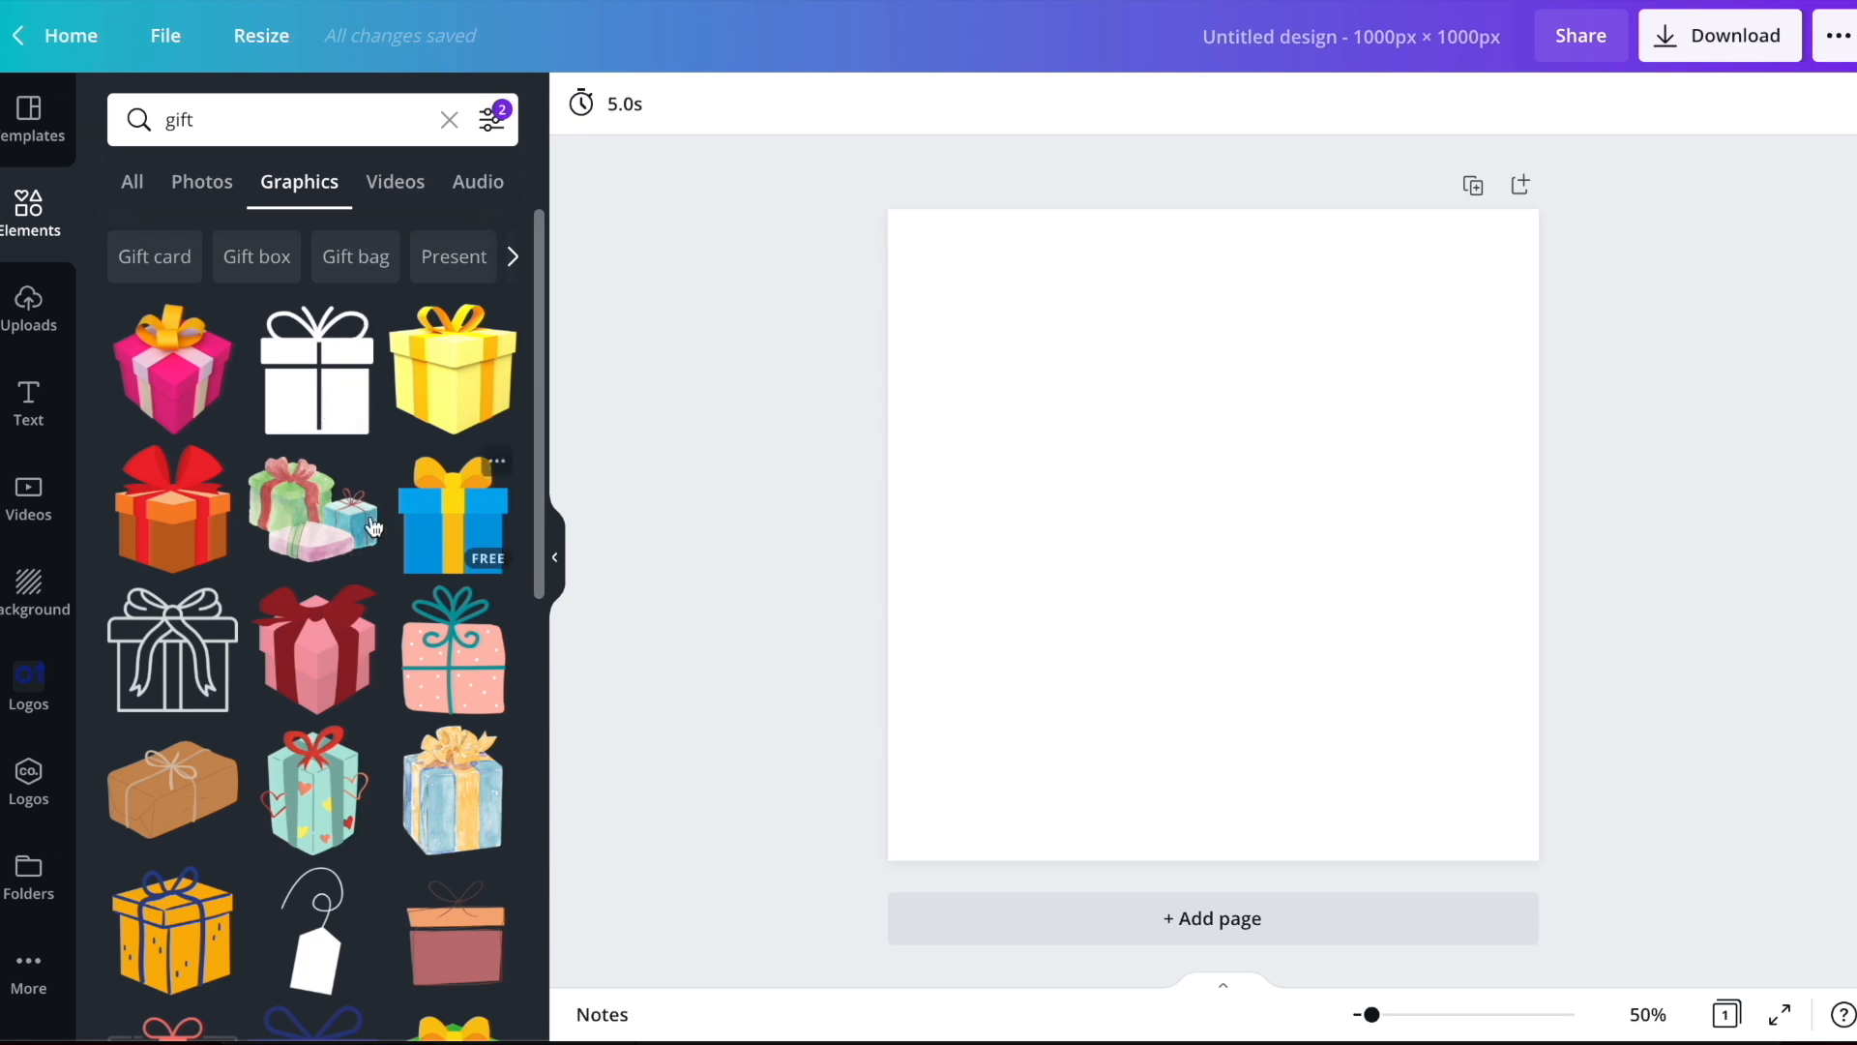
click(463, 665)
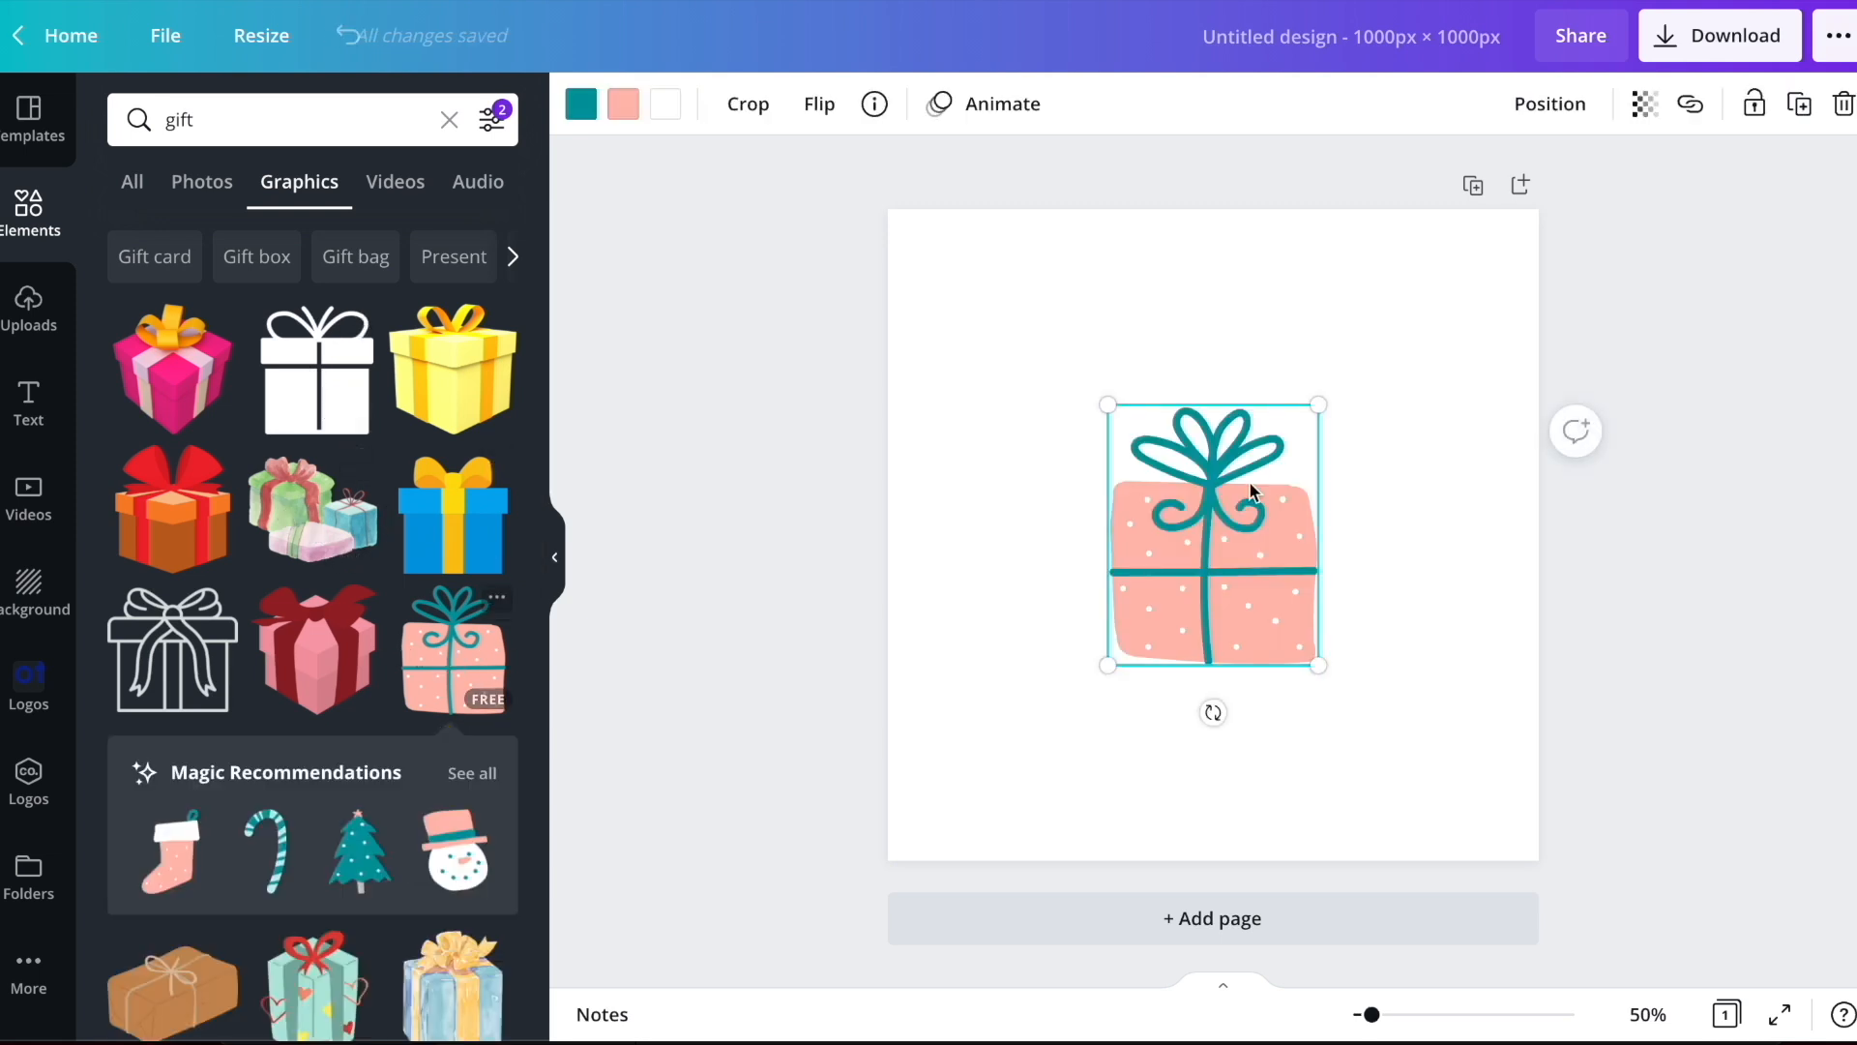
drag(1444, 343, 1563, 294)
drag(1326, 503, 1258, 599)
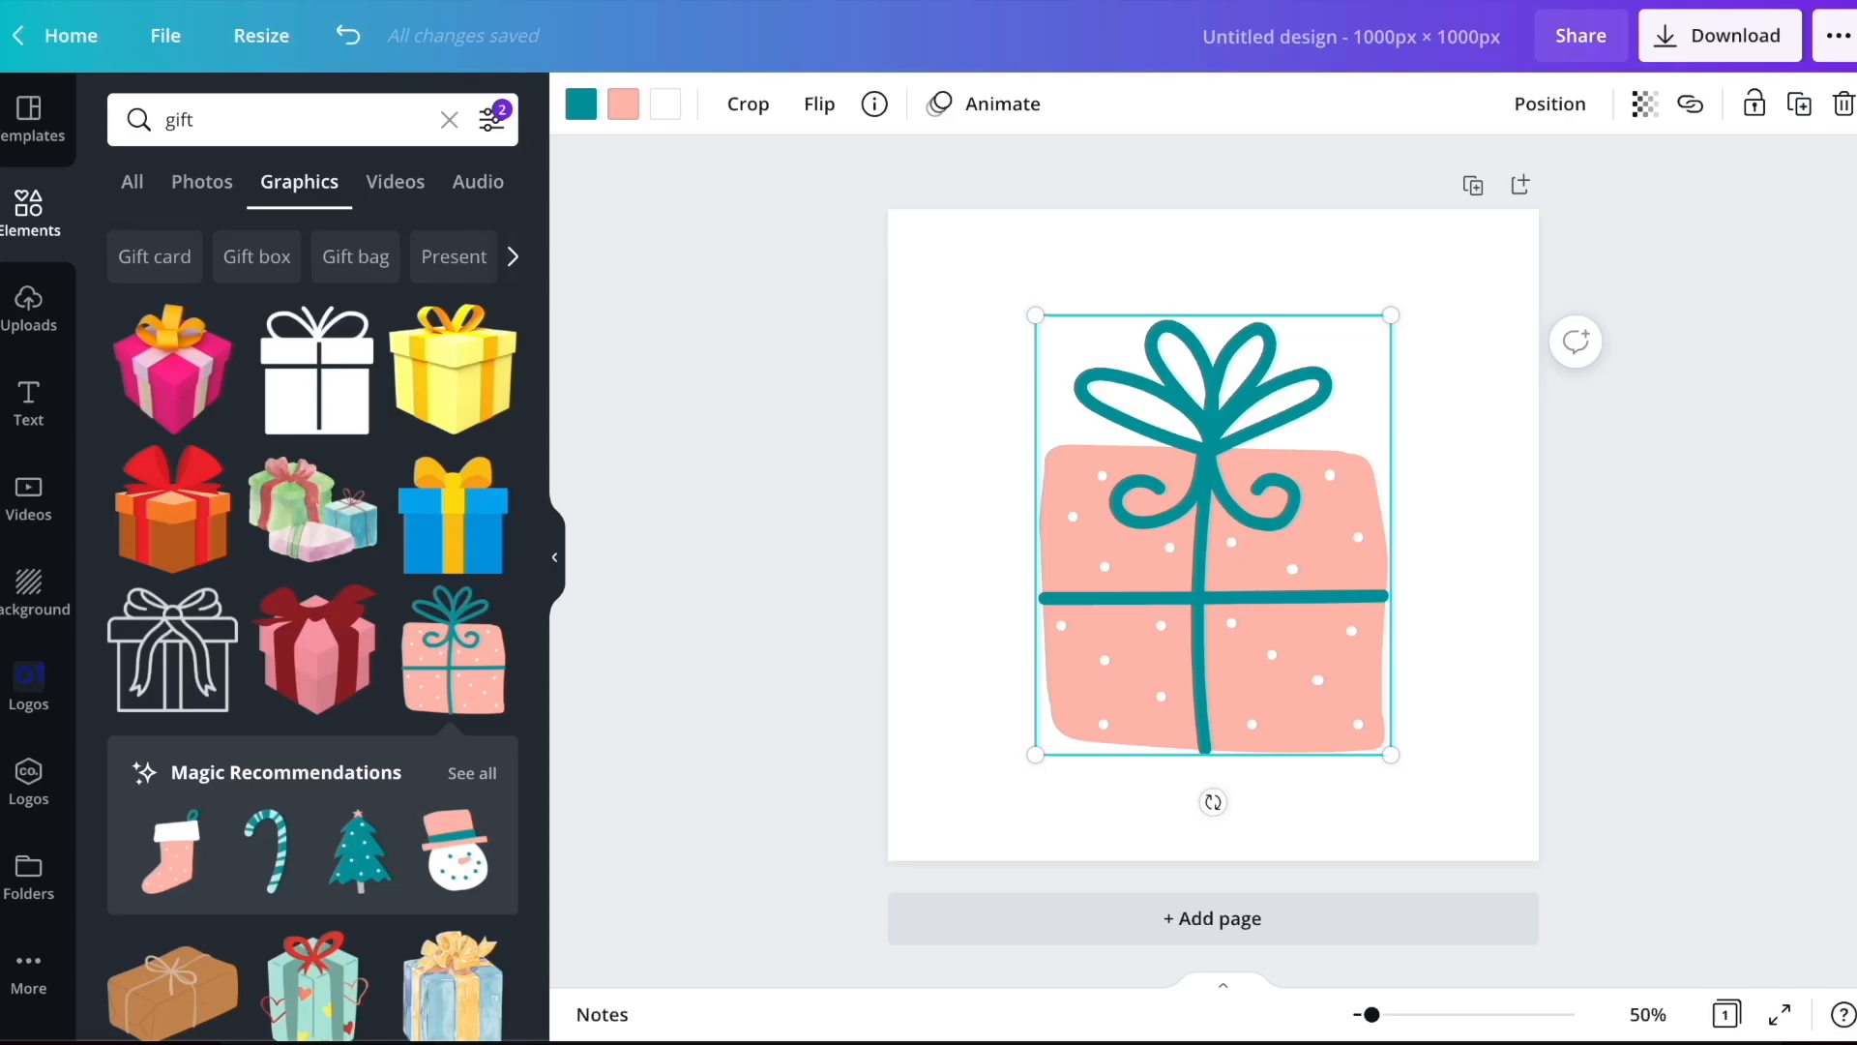
Search the elements for "circle" and browse to the thin circle outlines
click(206, 119)
double_click(206, 119)
text(circle)
key(Return)
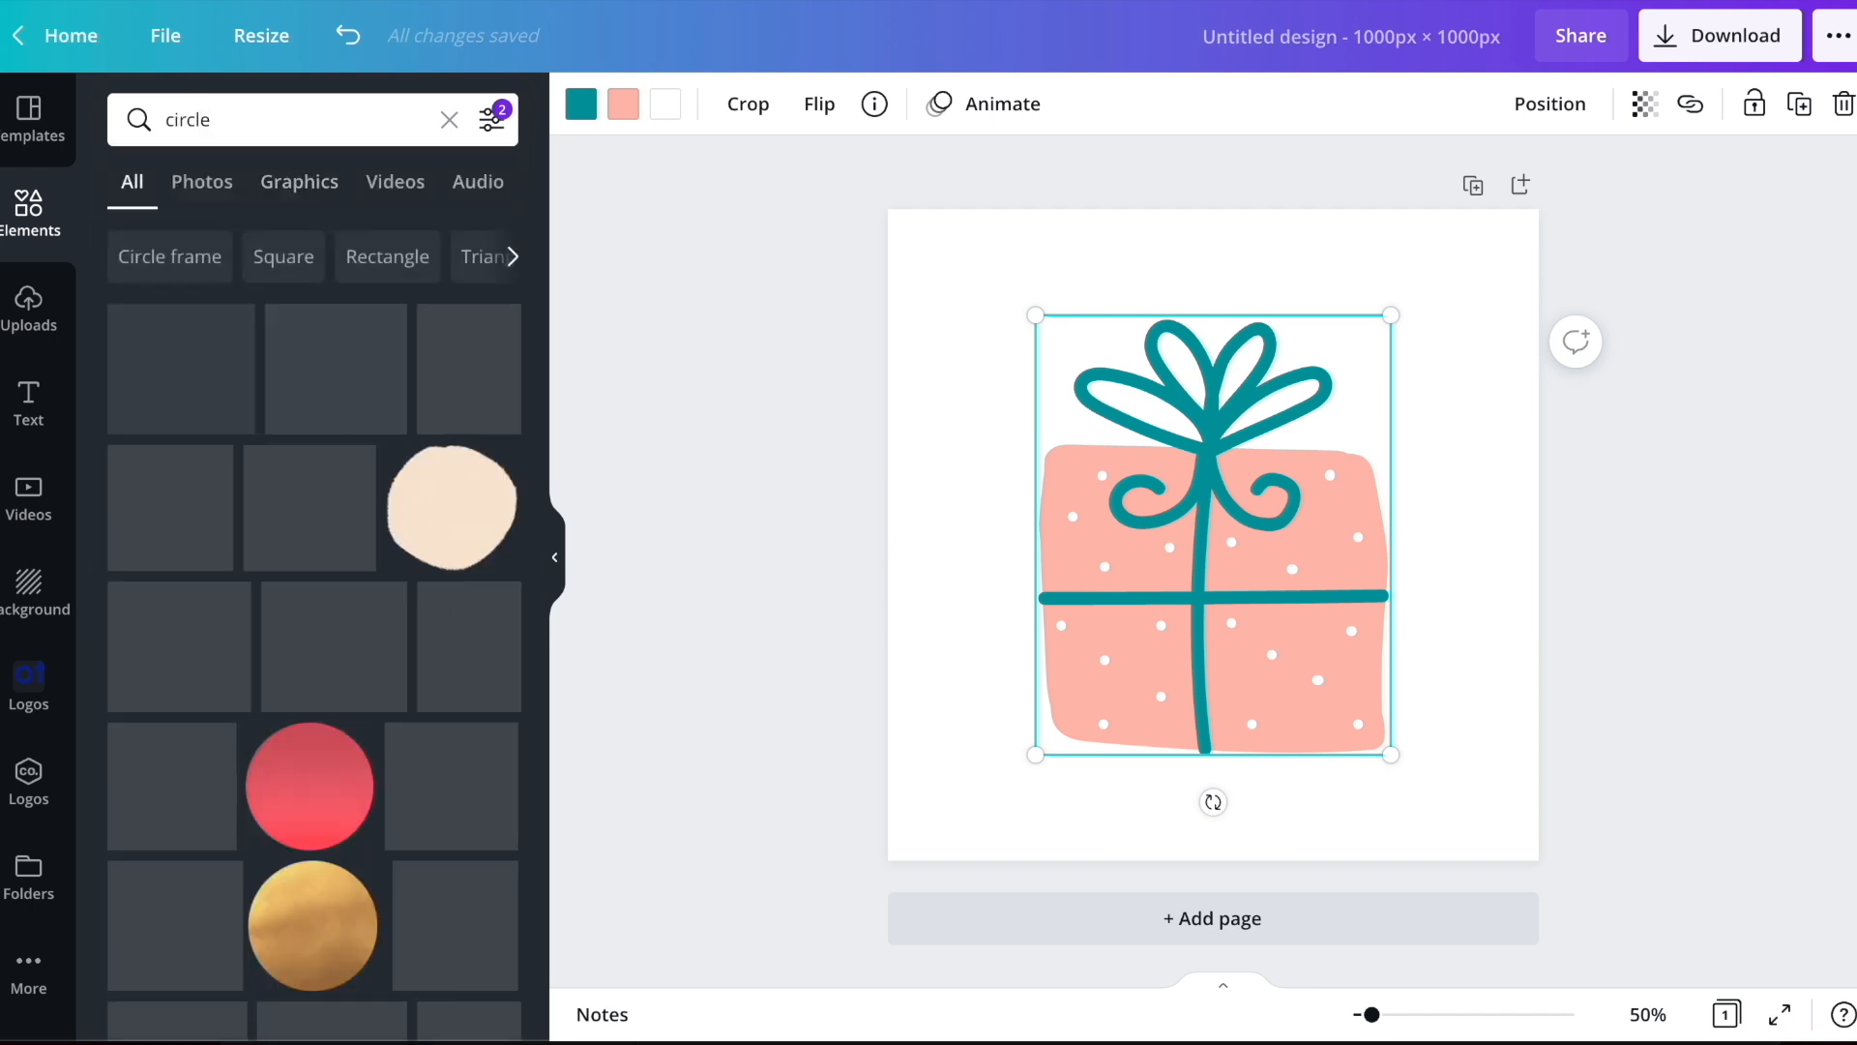
scroll(366, 391, down, 3)
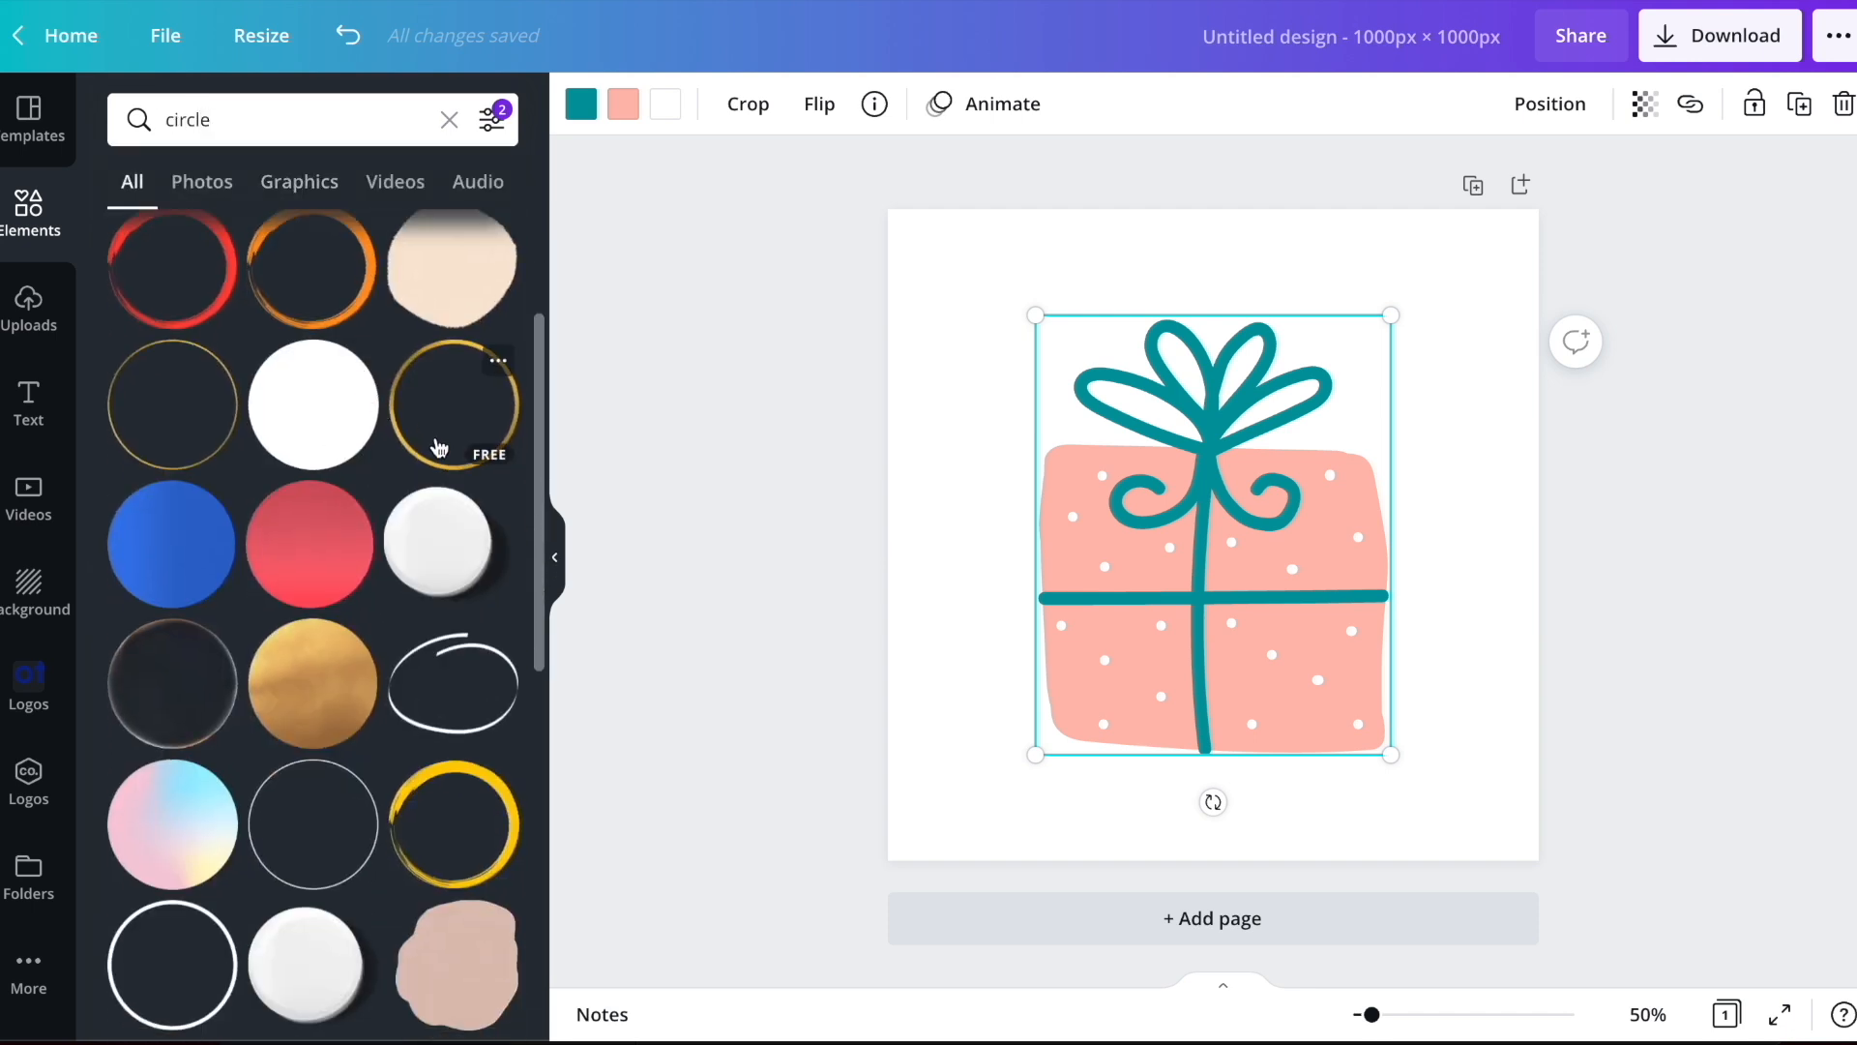
Try a thin gold circle outline, enlarged and centered around the gift box
click(217, 405)
drag(953, 275, 870, 220)
drag(980, 309, 995, 323)
click(1666, 402)
click(1266, 503)
click(1505, 103)
click(1433, 191)
drag(192, 684, 155, 668)
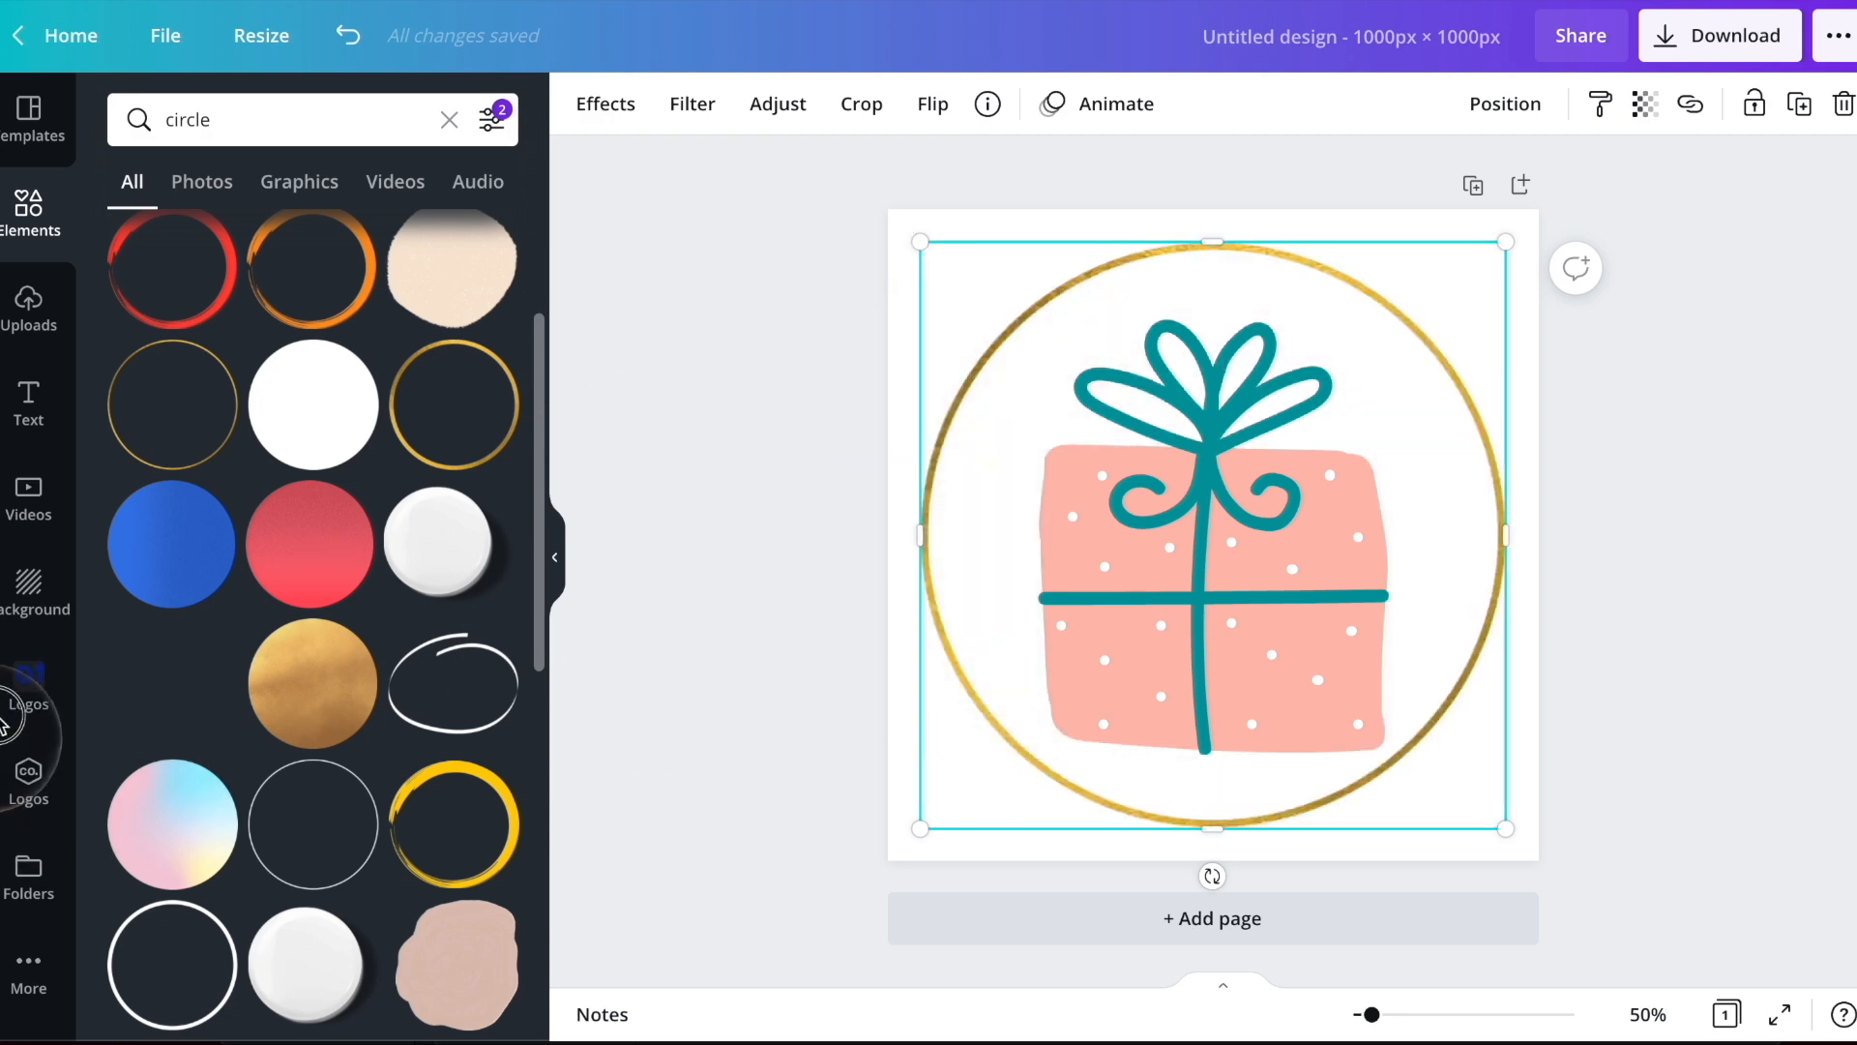
Add a thin white circle outline from the results, then delete both it and the gold circle
scroll(329, 609, down, 2)
scroll(327, 609, down, 2)
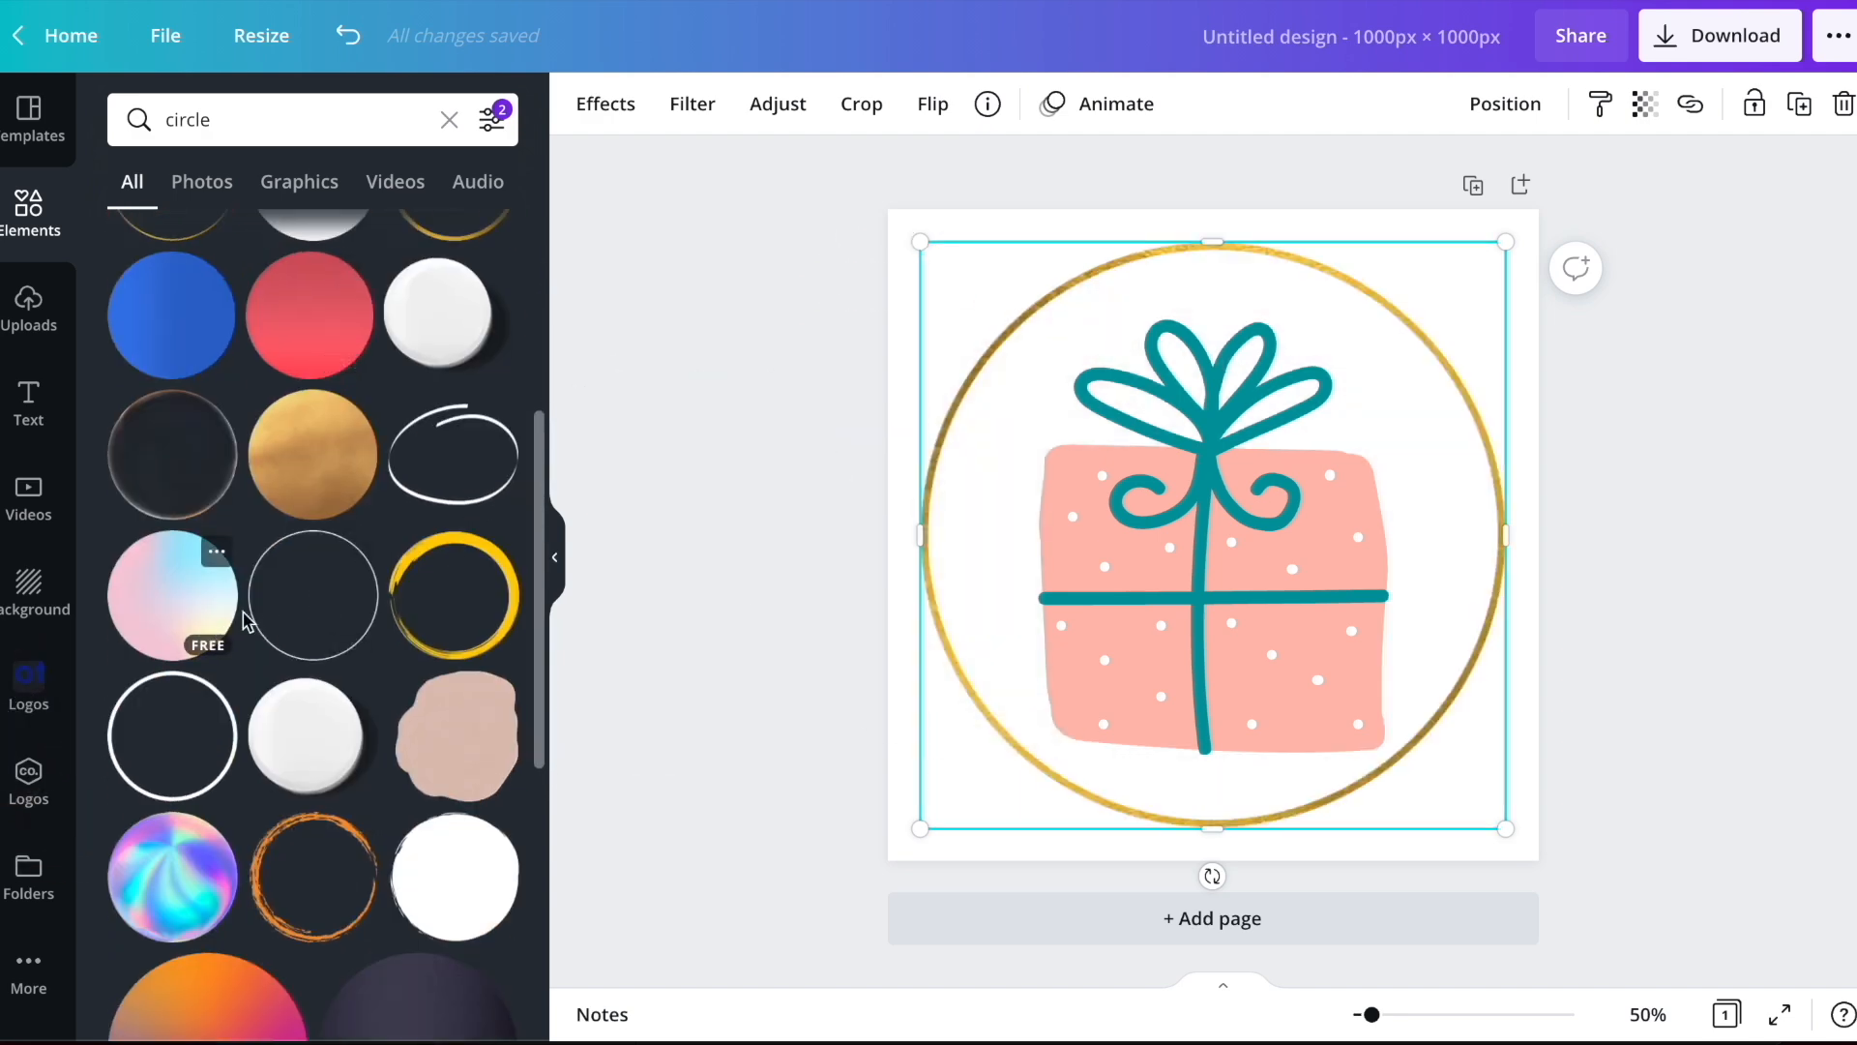
click(280, 619)
key(Delete)
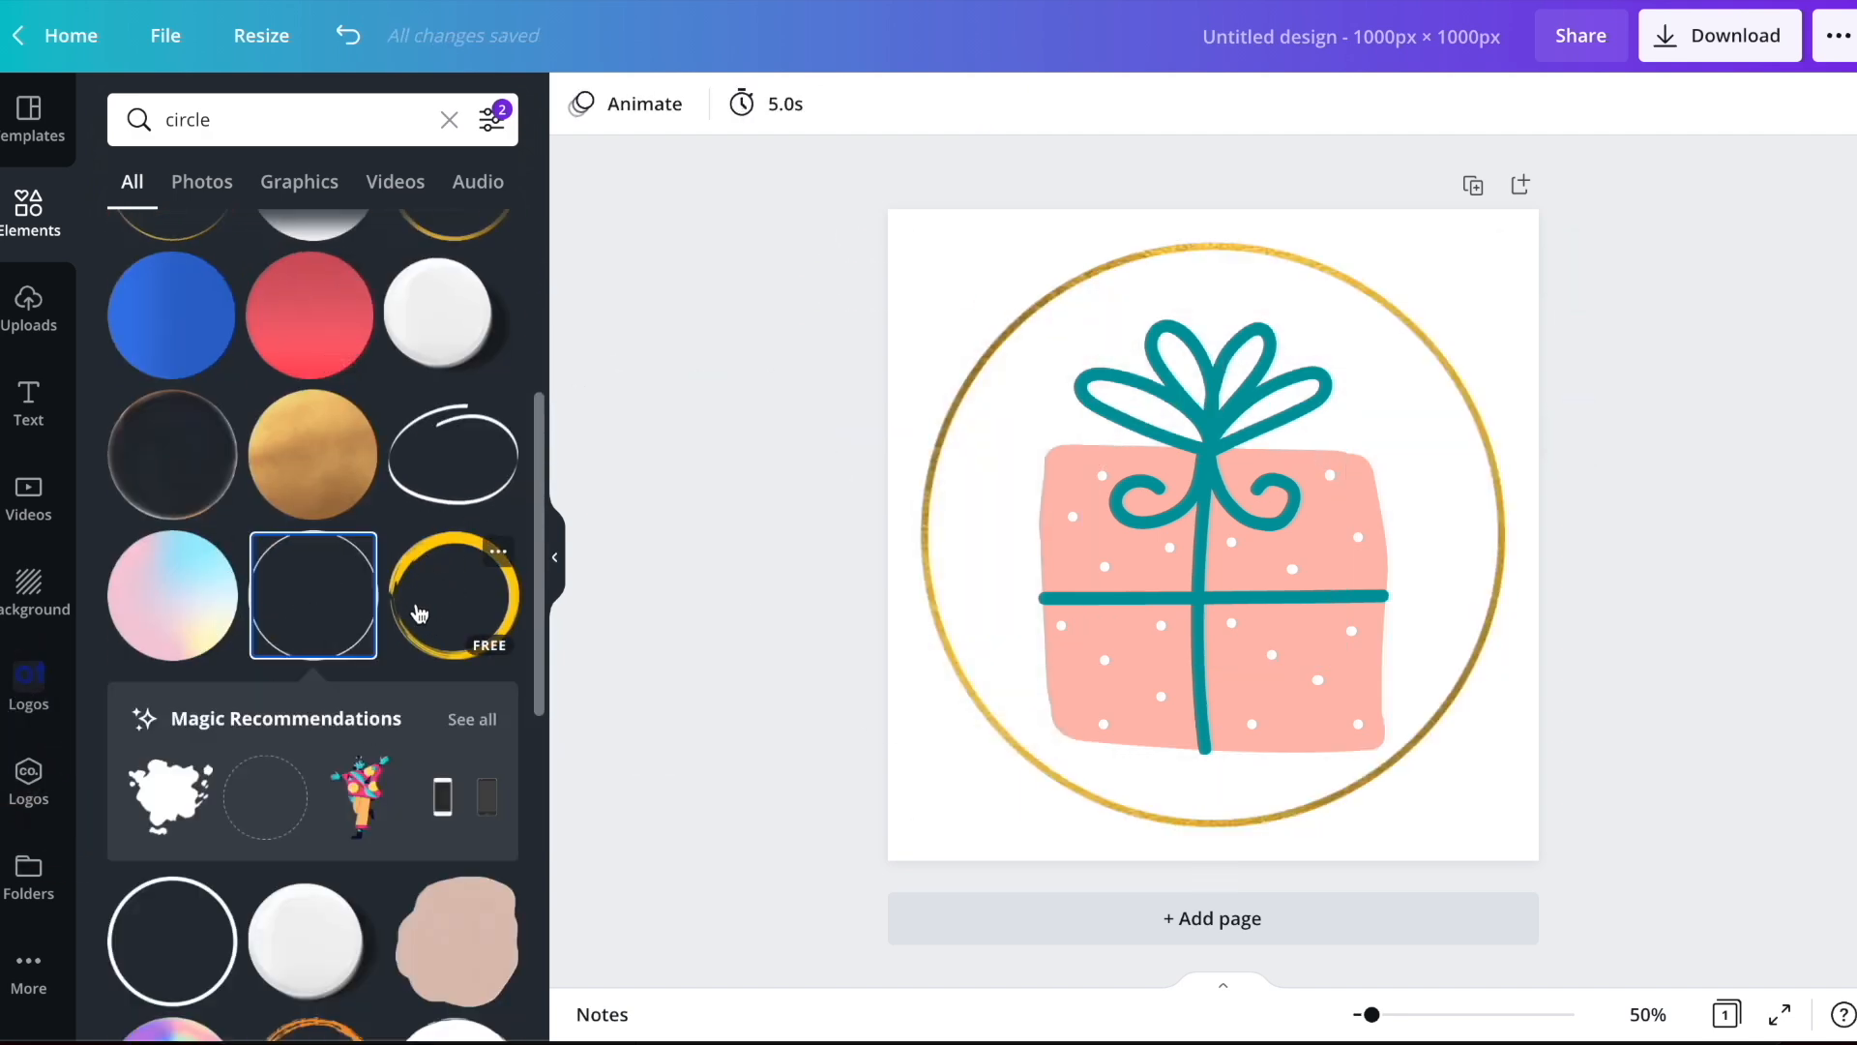
click(1230, 251)
key(Delete)
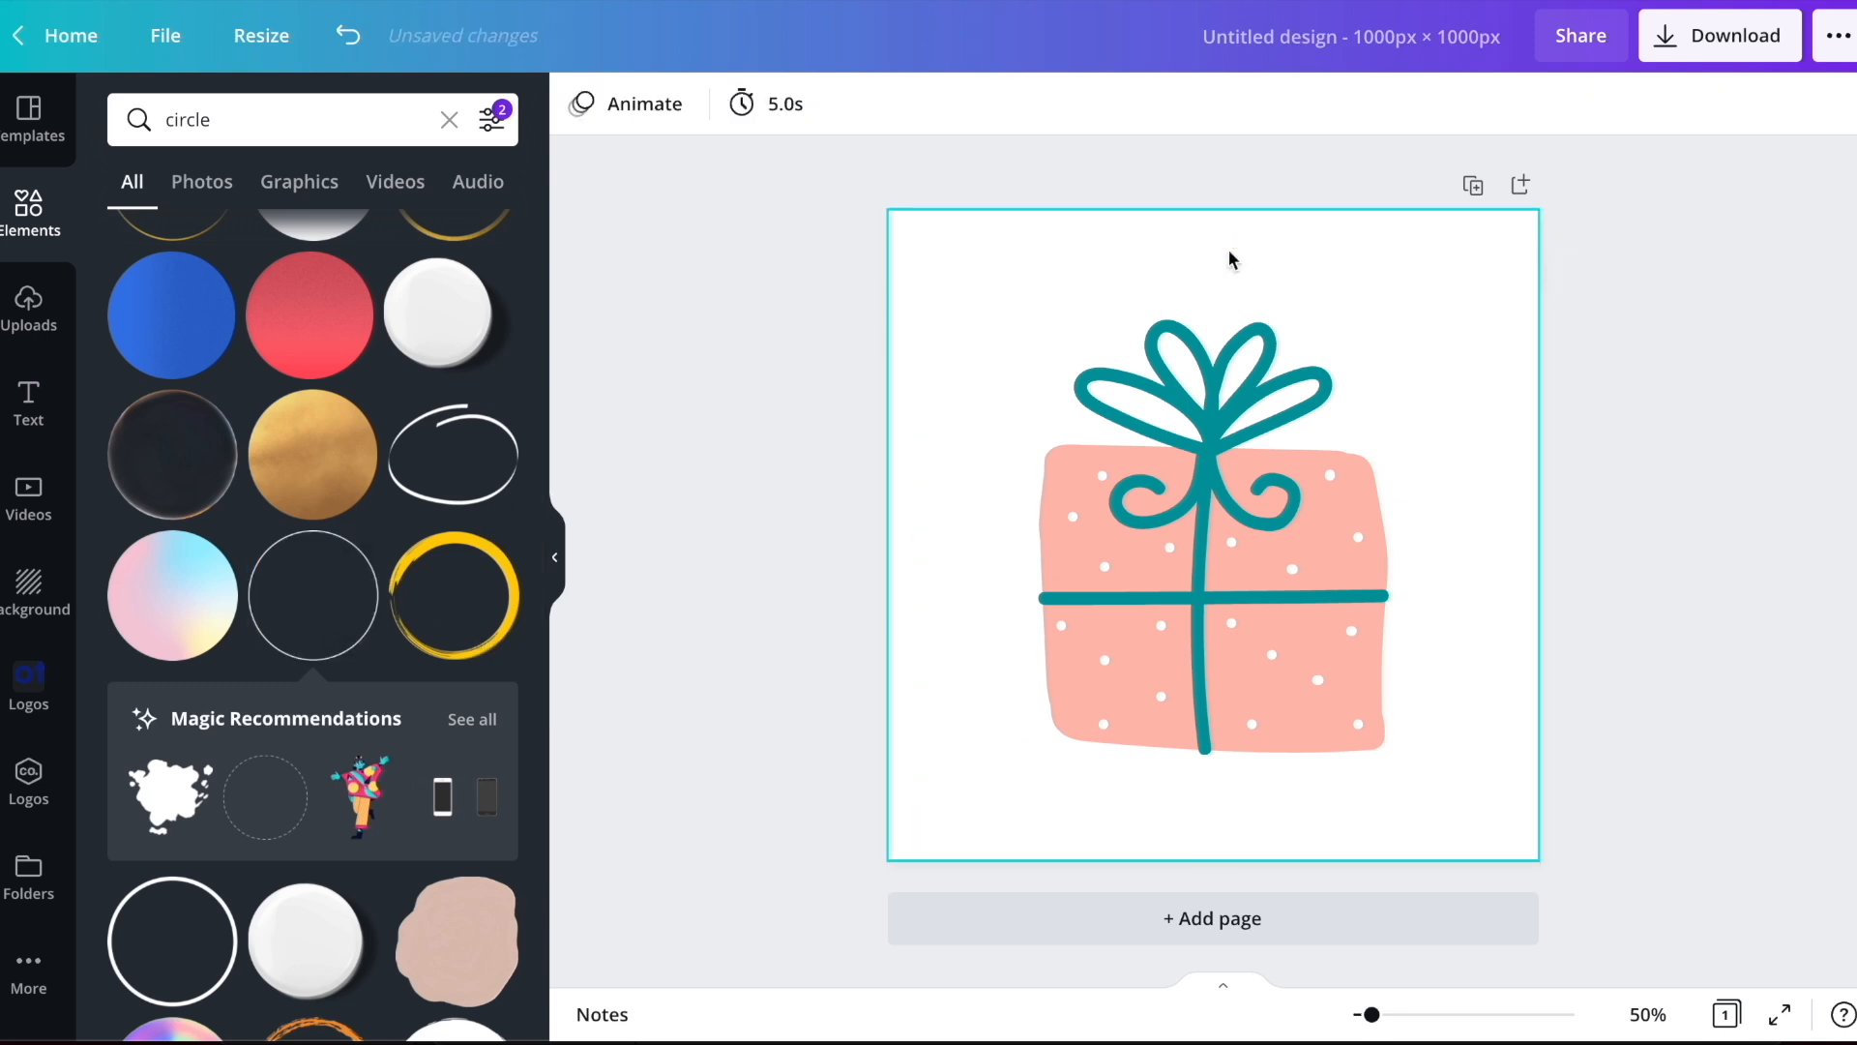
Add the thin white circle outline, enlarge and center it around the gift box, and recolor it teal and finally black
click(372, 618)
drag(1083, 405, 910, 230)
click(581, 103)
click(224, 263)
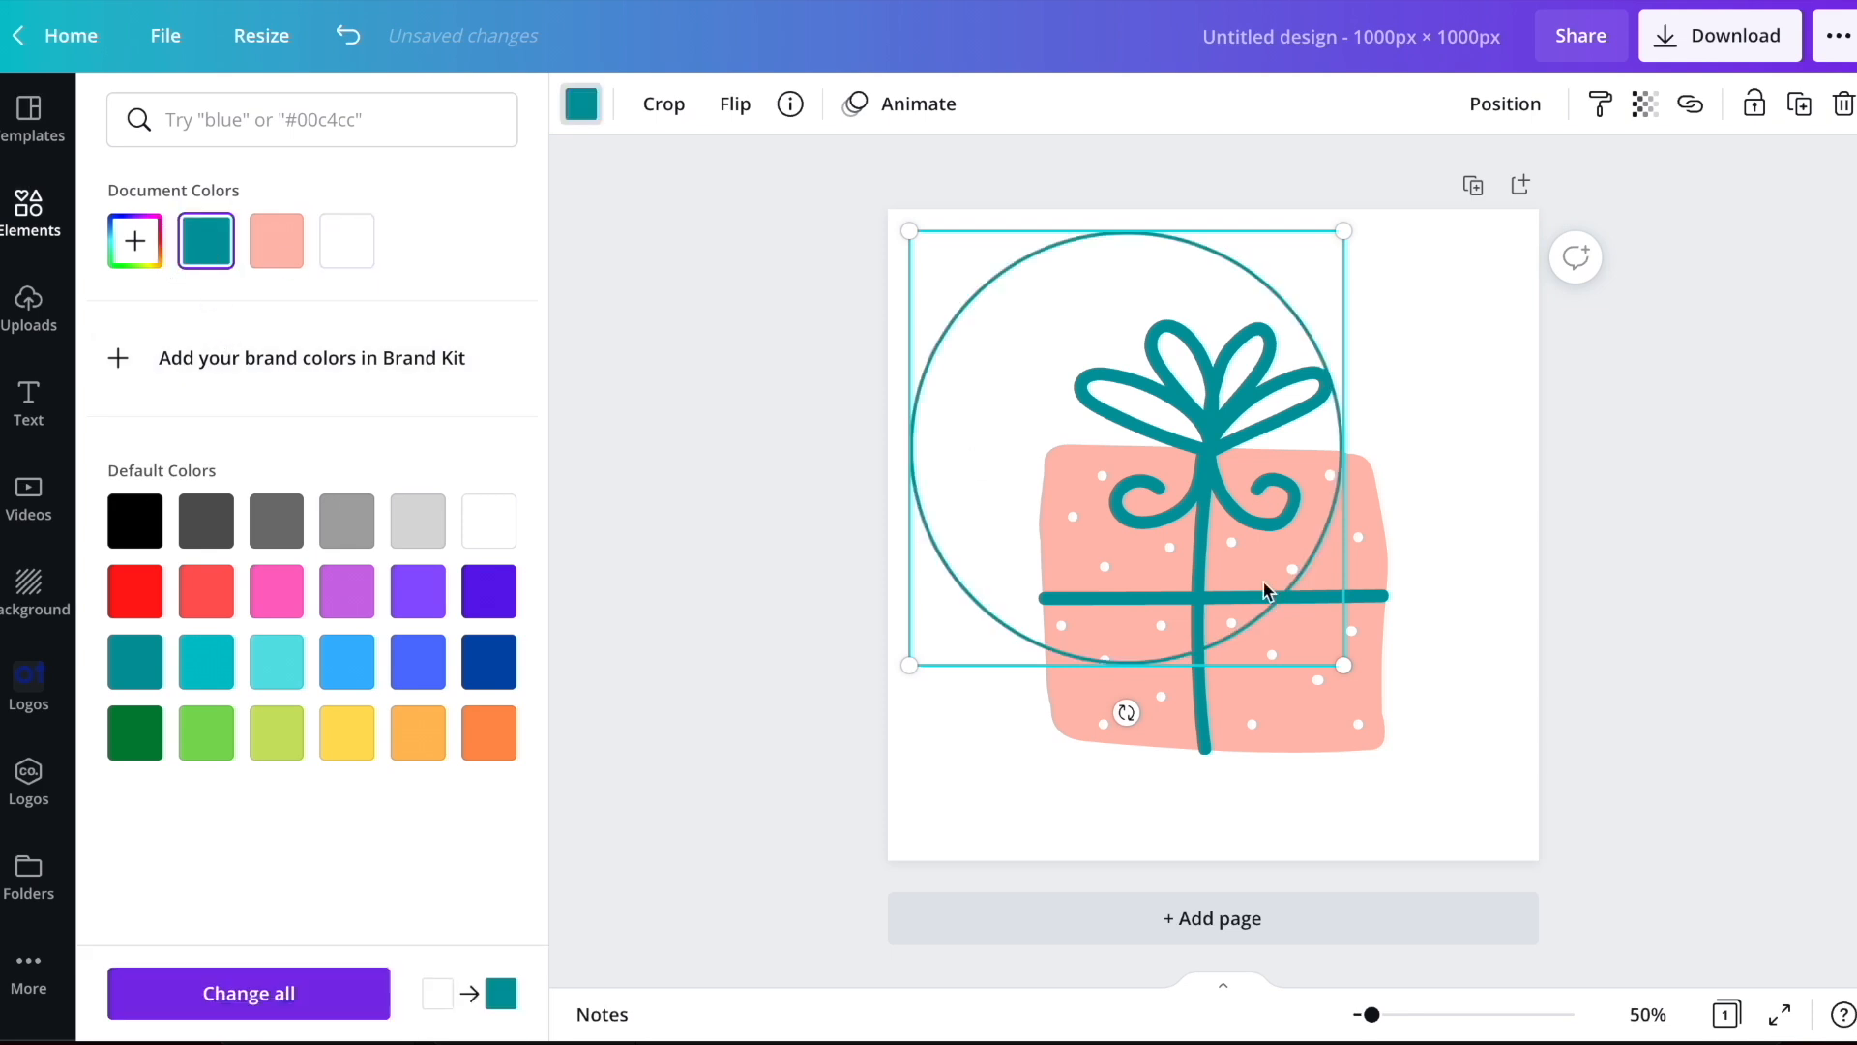
drag(1343, 667, 1544, 840)
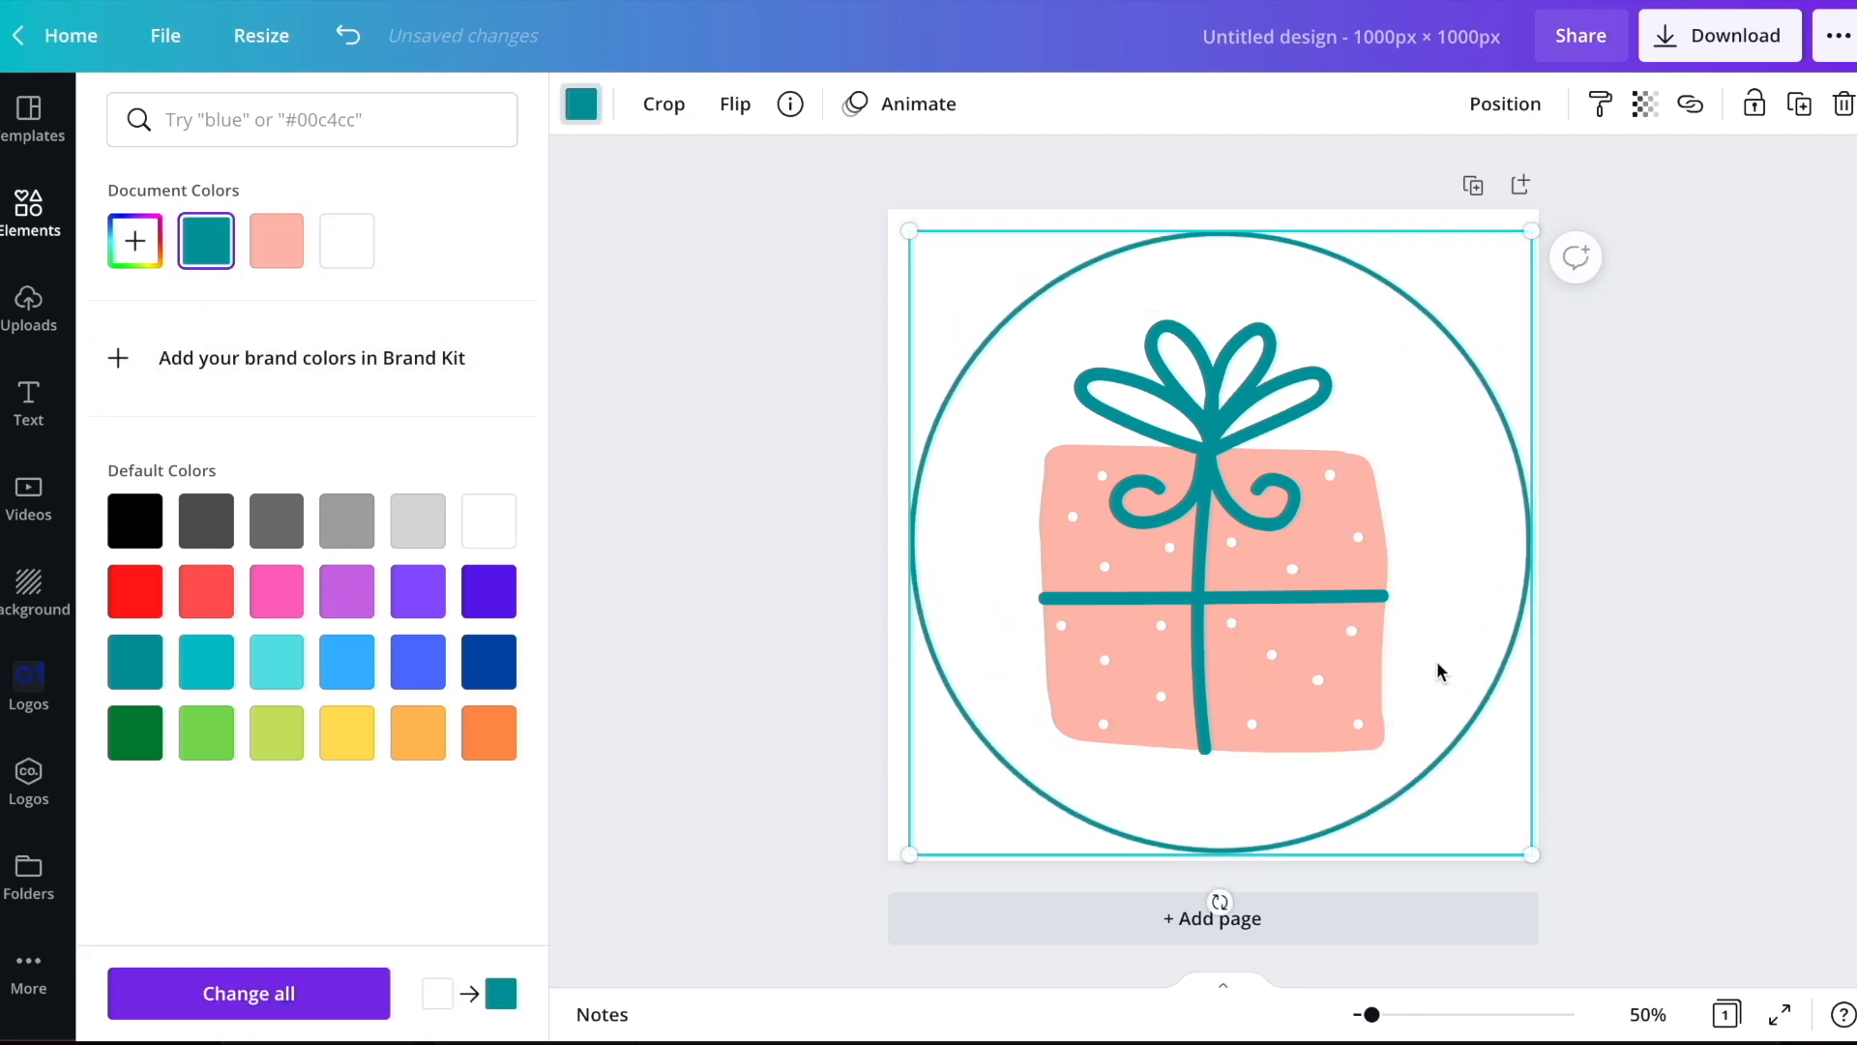
drag(1435, 643, 1429, 652)
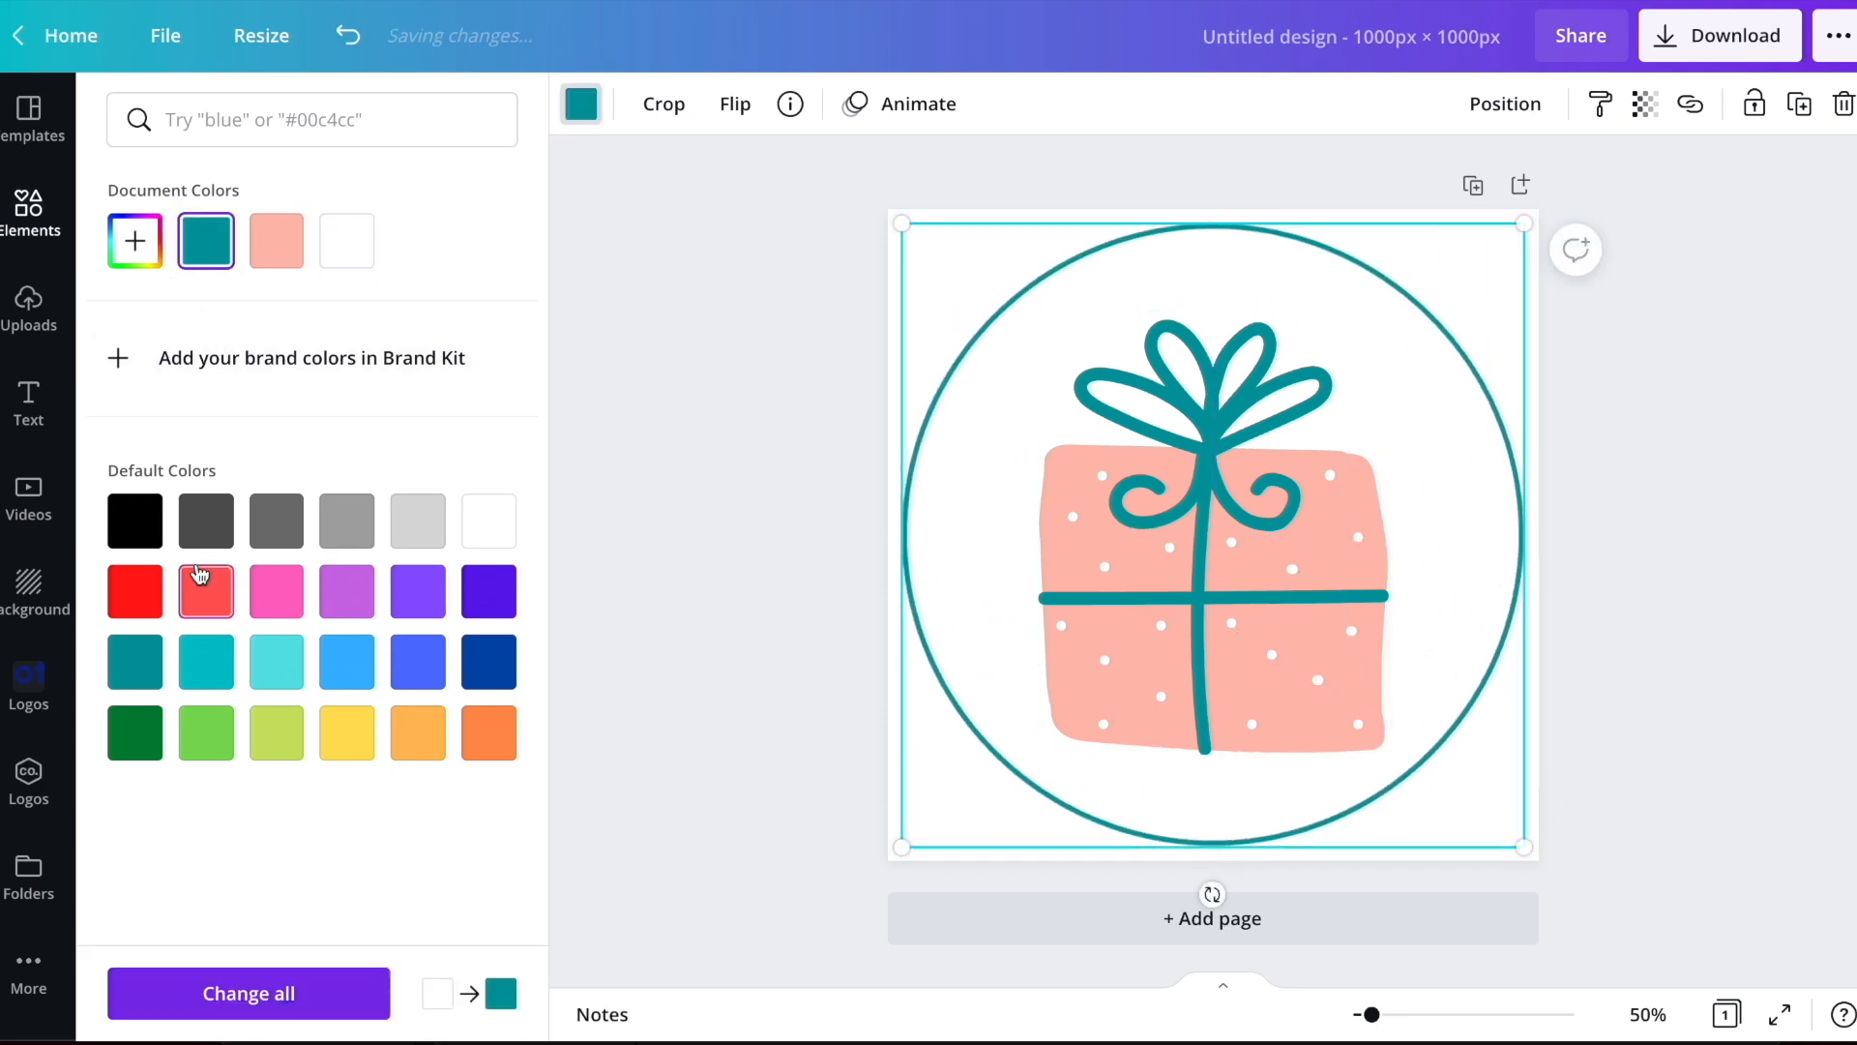
click(132, 524)
click(1629, 461)
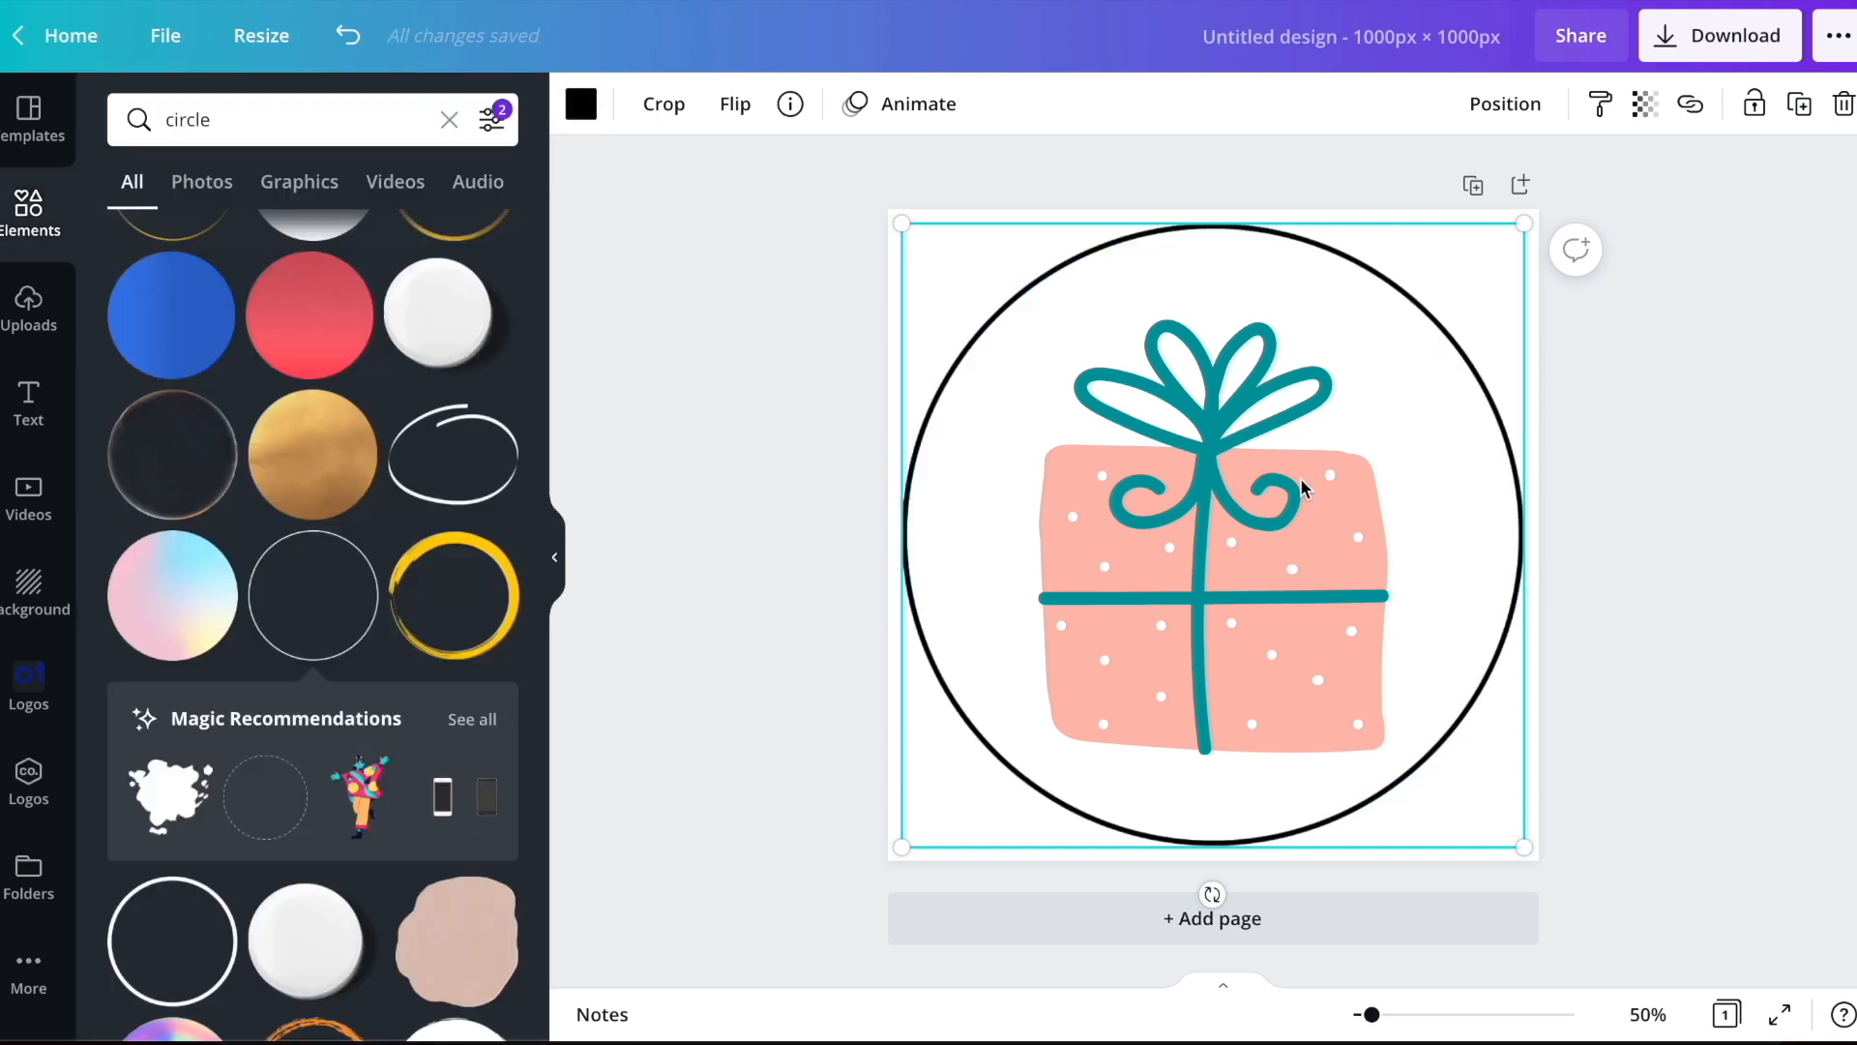
Send the circle outline behind the gift box, and recolor the gift's ribbon black
click(1506, 104)
click(1431, 183)
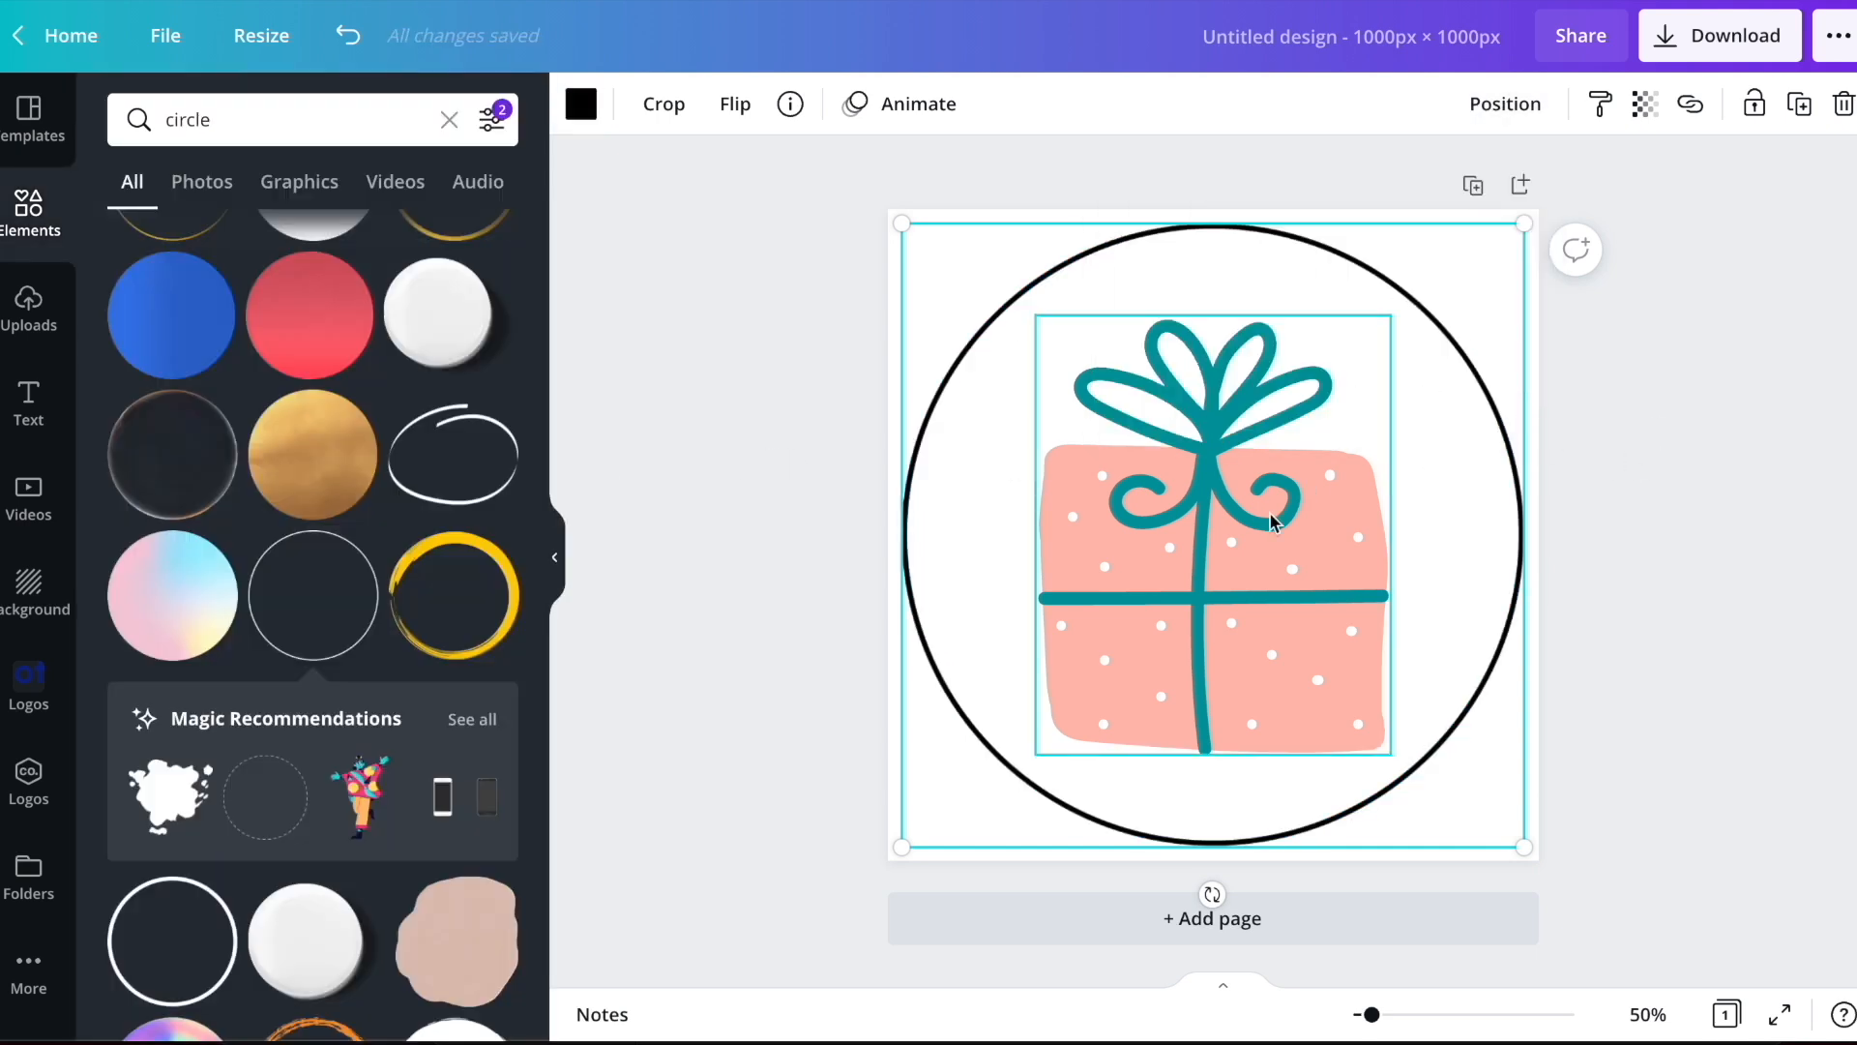
click(1271, 522)
click(584, 118)
click(230, 237)
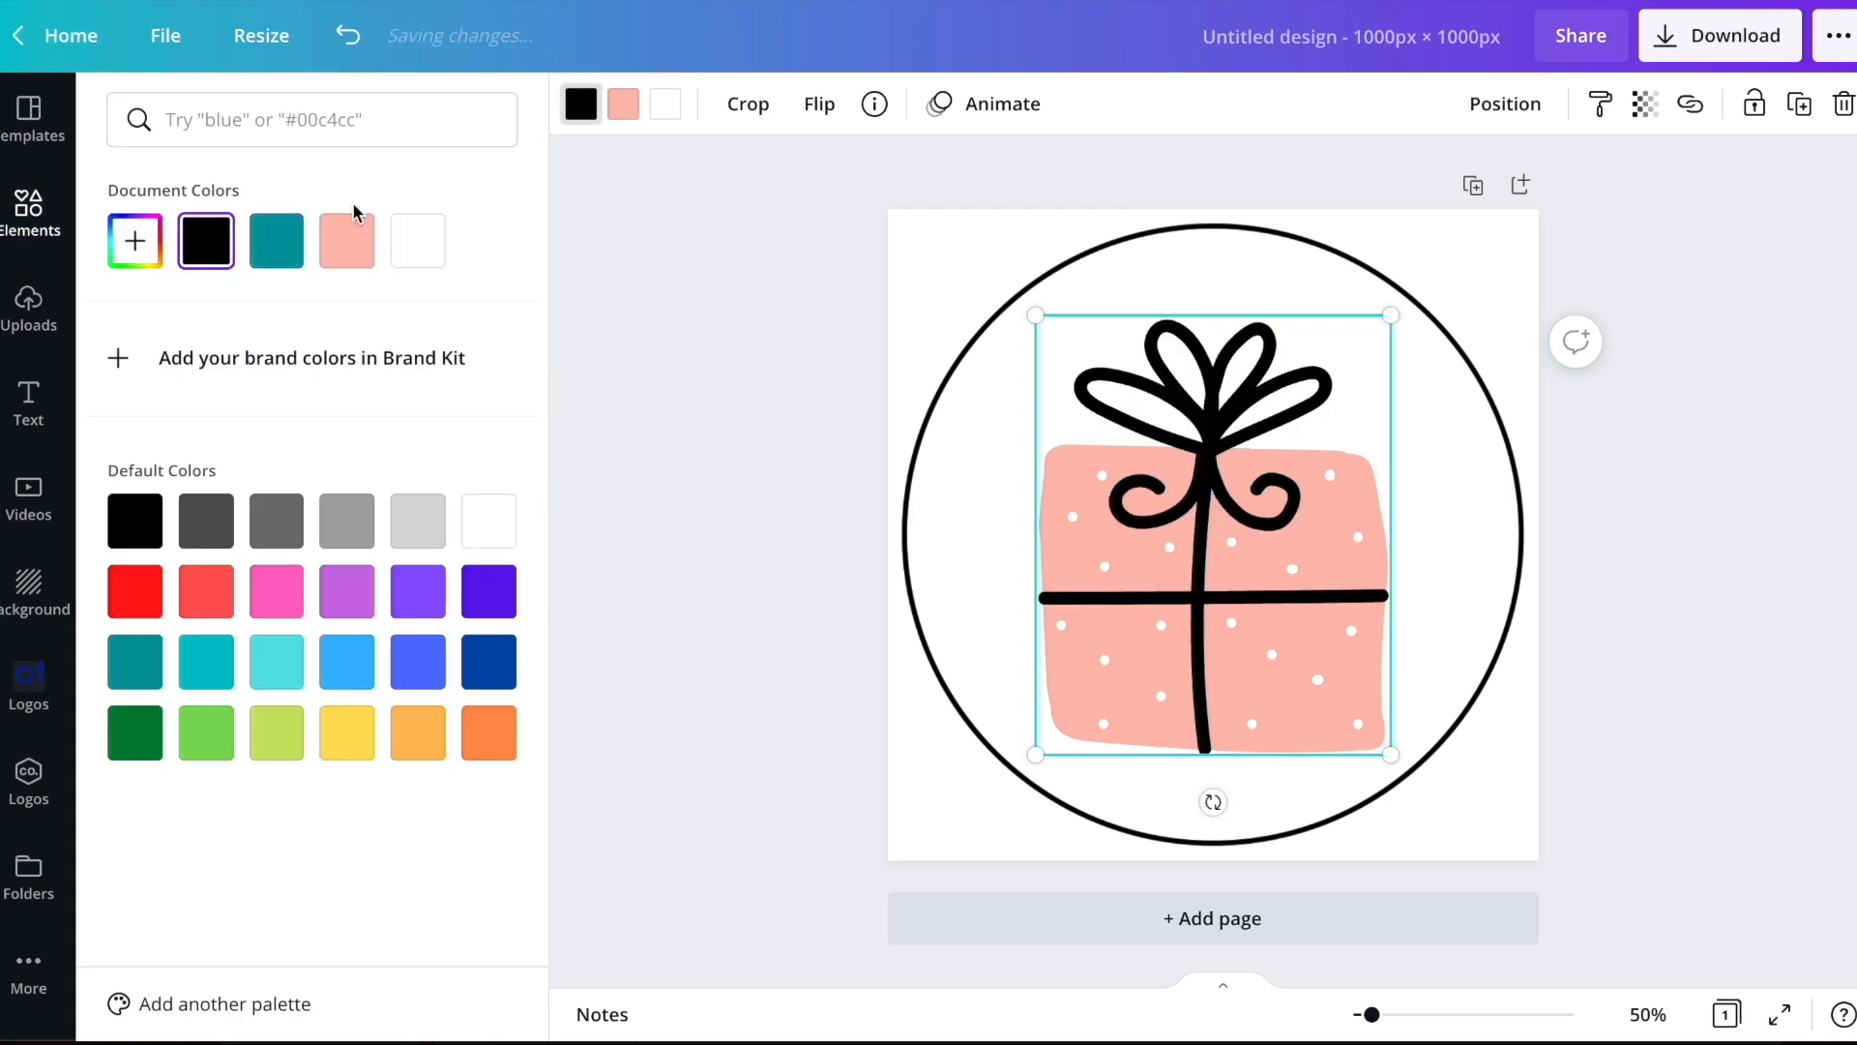
Try coral red on the gift box body, then change it to a custom light orange
click(631, 111)
click(233, 598)
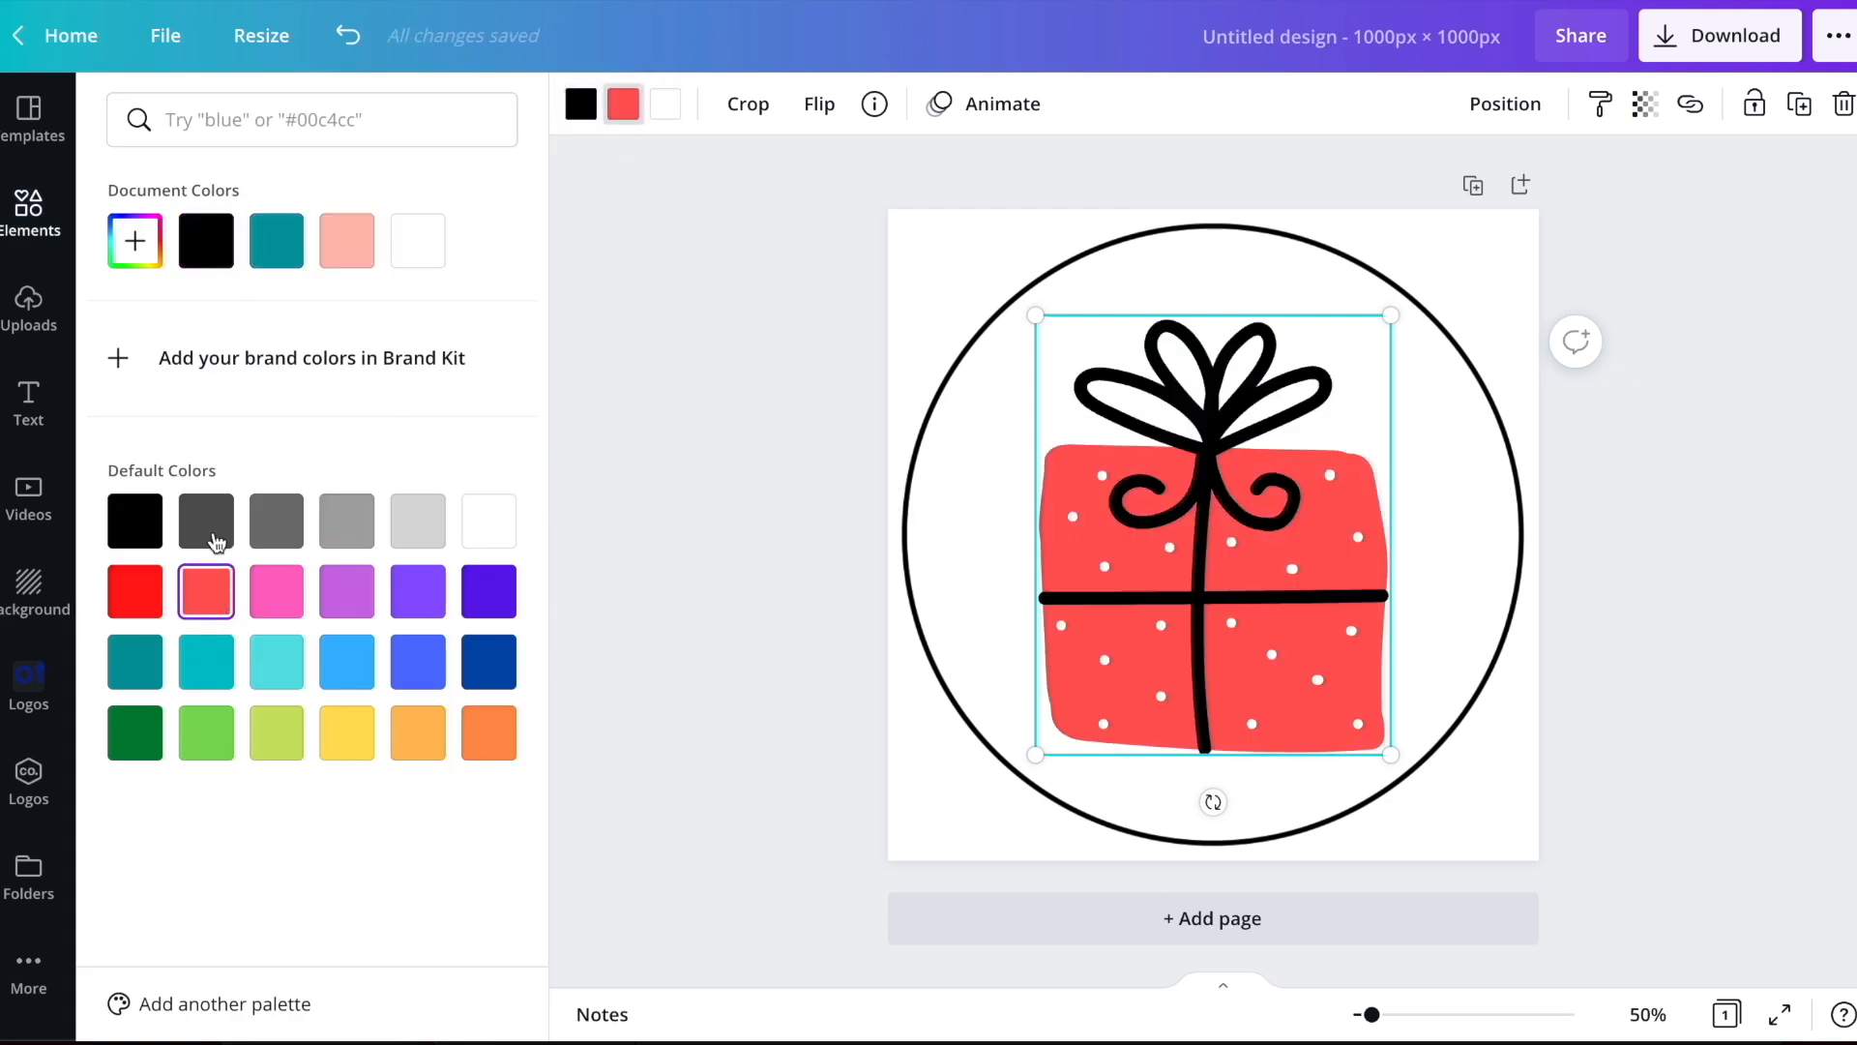
click(150, 221)
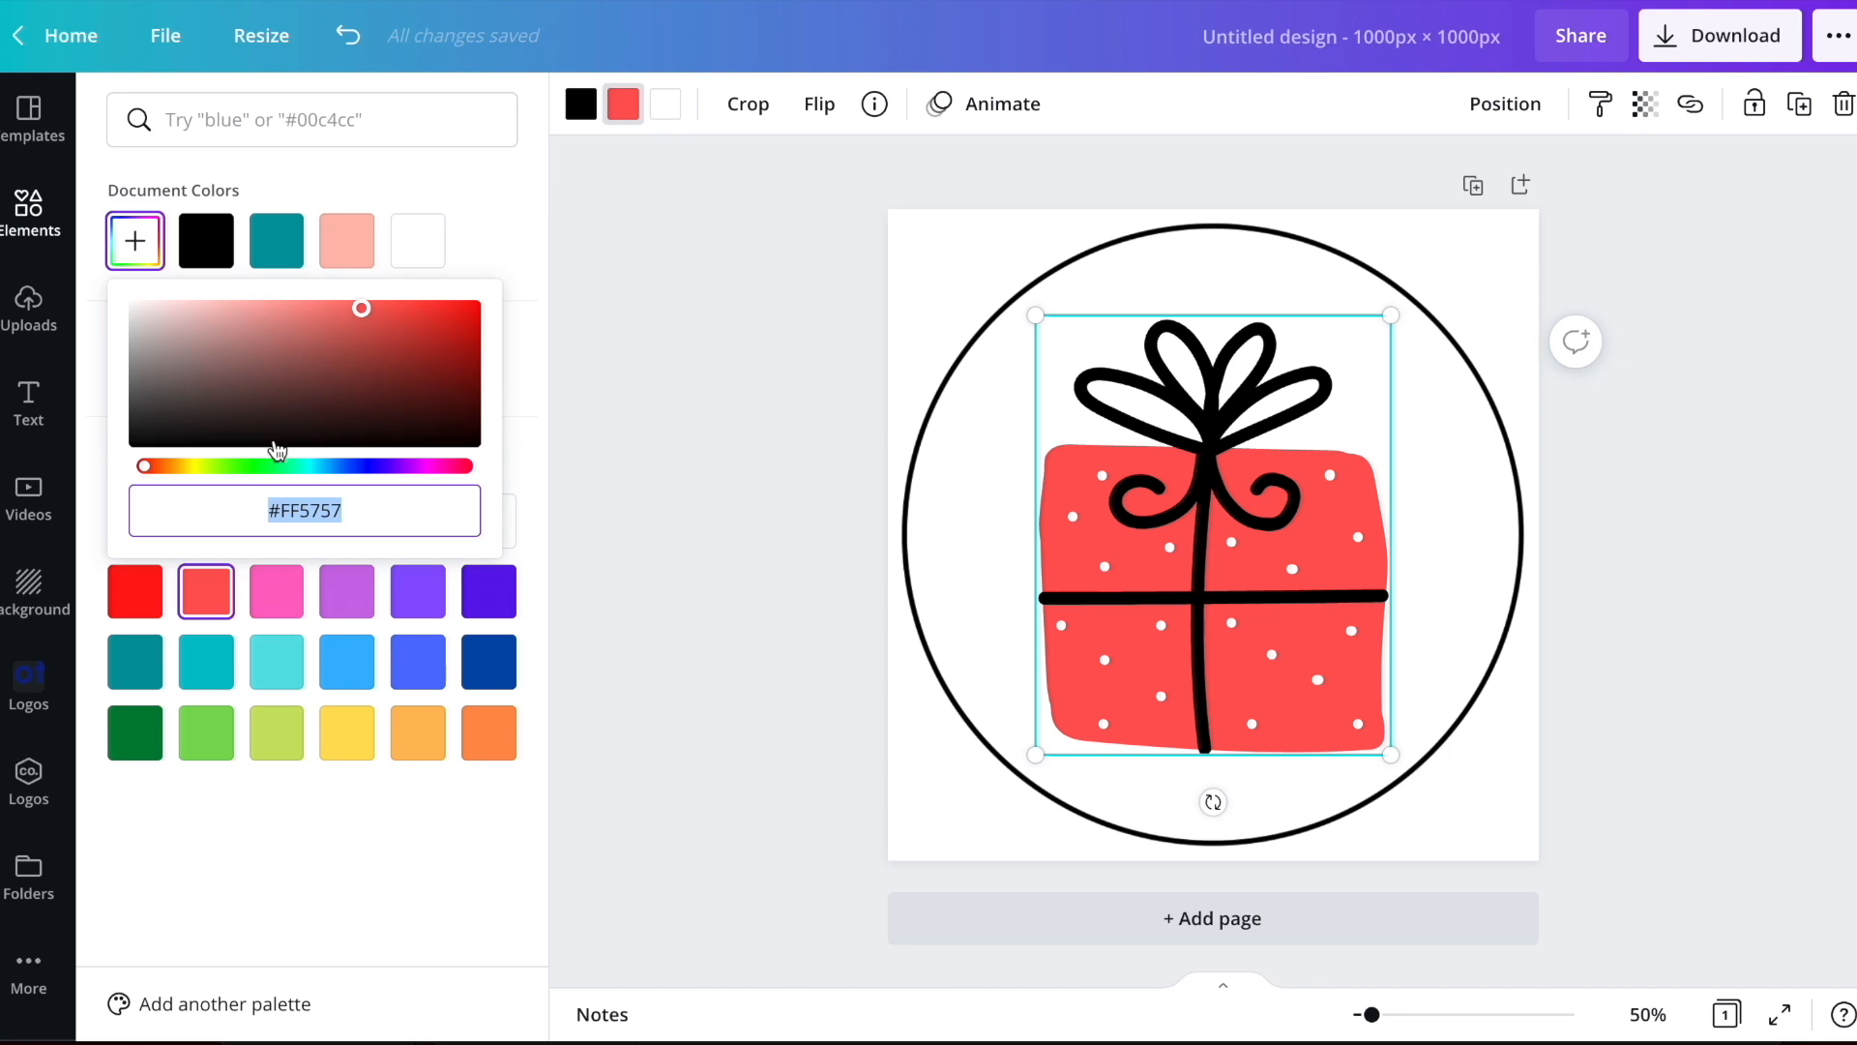
click(173, 465)
Recolor the gift's ribbon with a custom medium blue and deselect the graphic
click(578, 96)
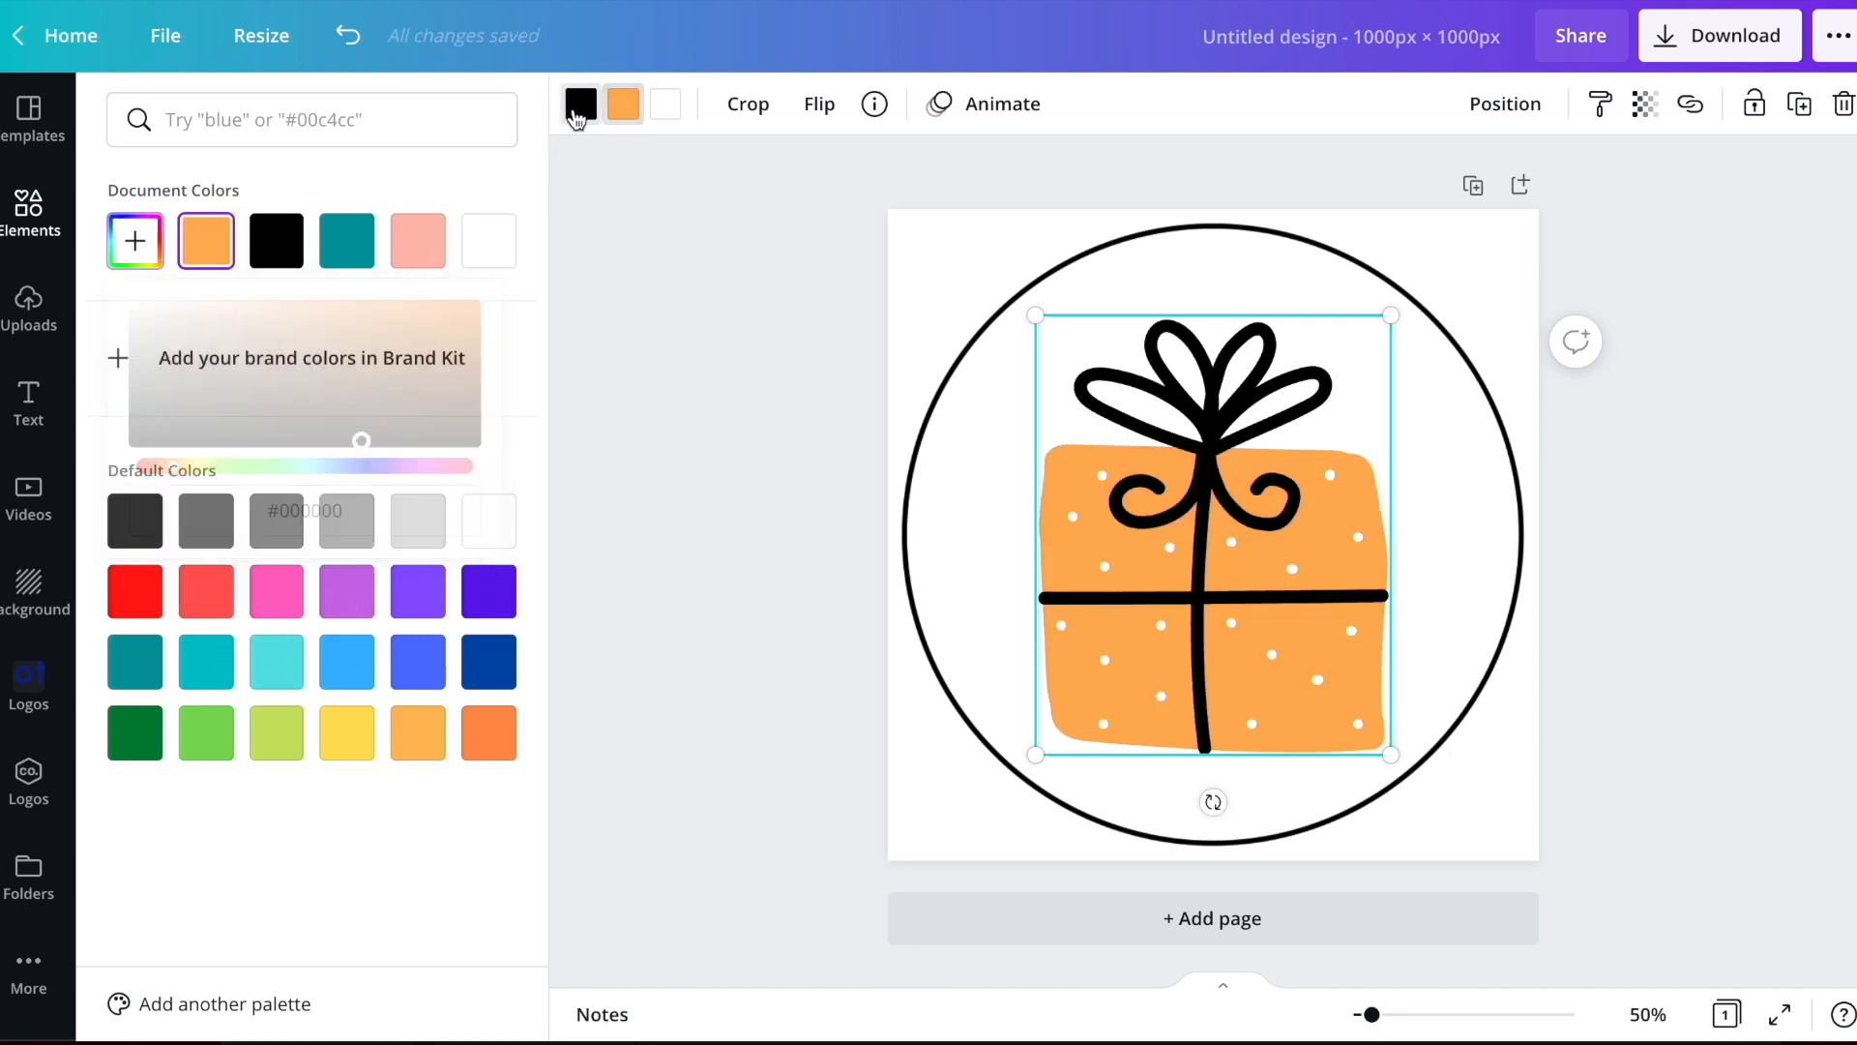
click(141, 244)
drag(187, 385, 109, 385)
drag(237, 466, 346, 466)
click(332, 388)
click(363, 327)
click(300, 323)
click(736, 254)
click(761, 362)
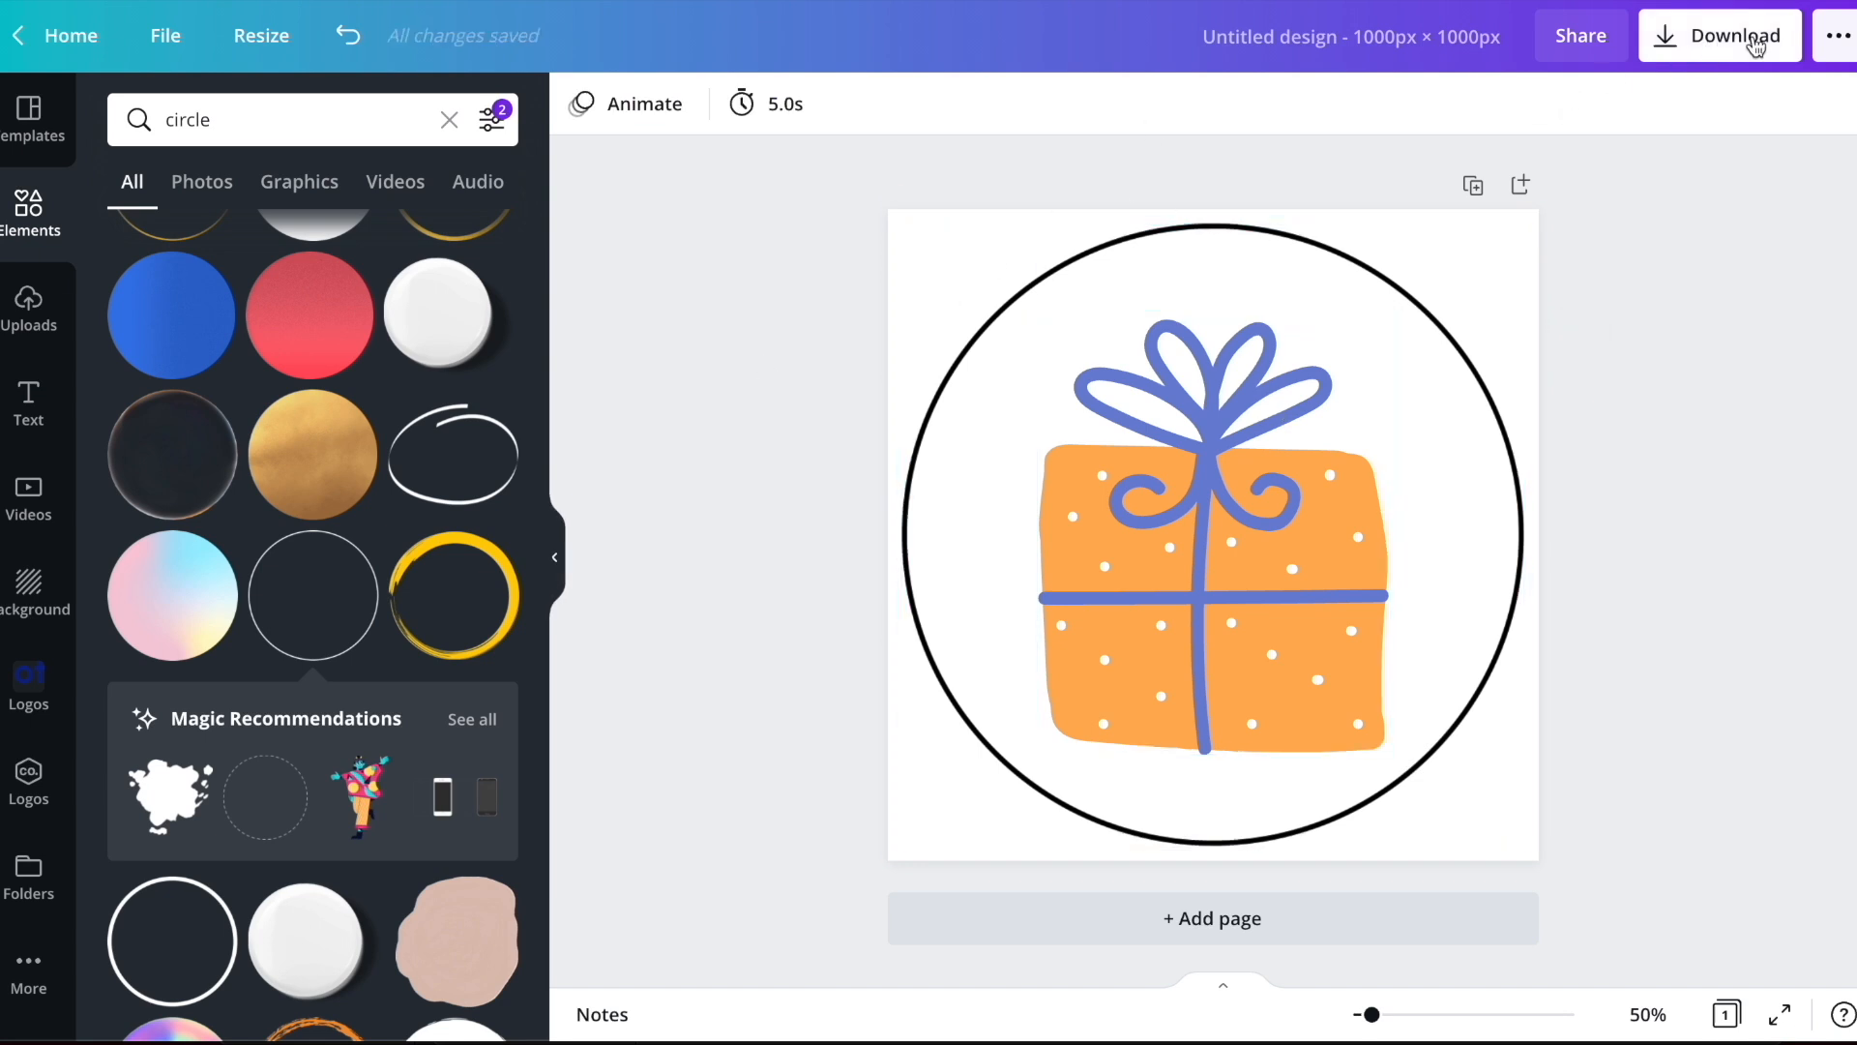
Download the logo design as a PNG with a transparent background
click(1707, 39)
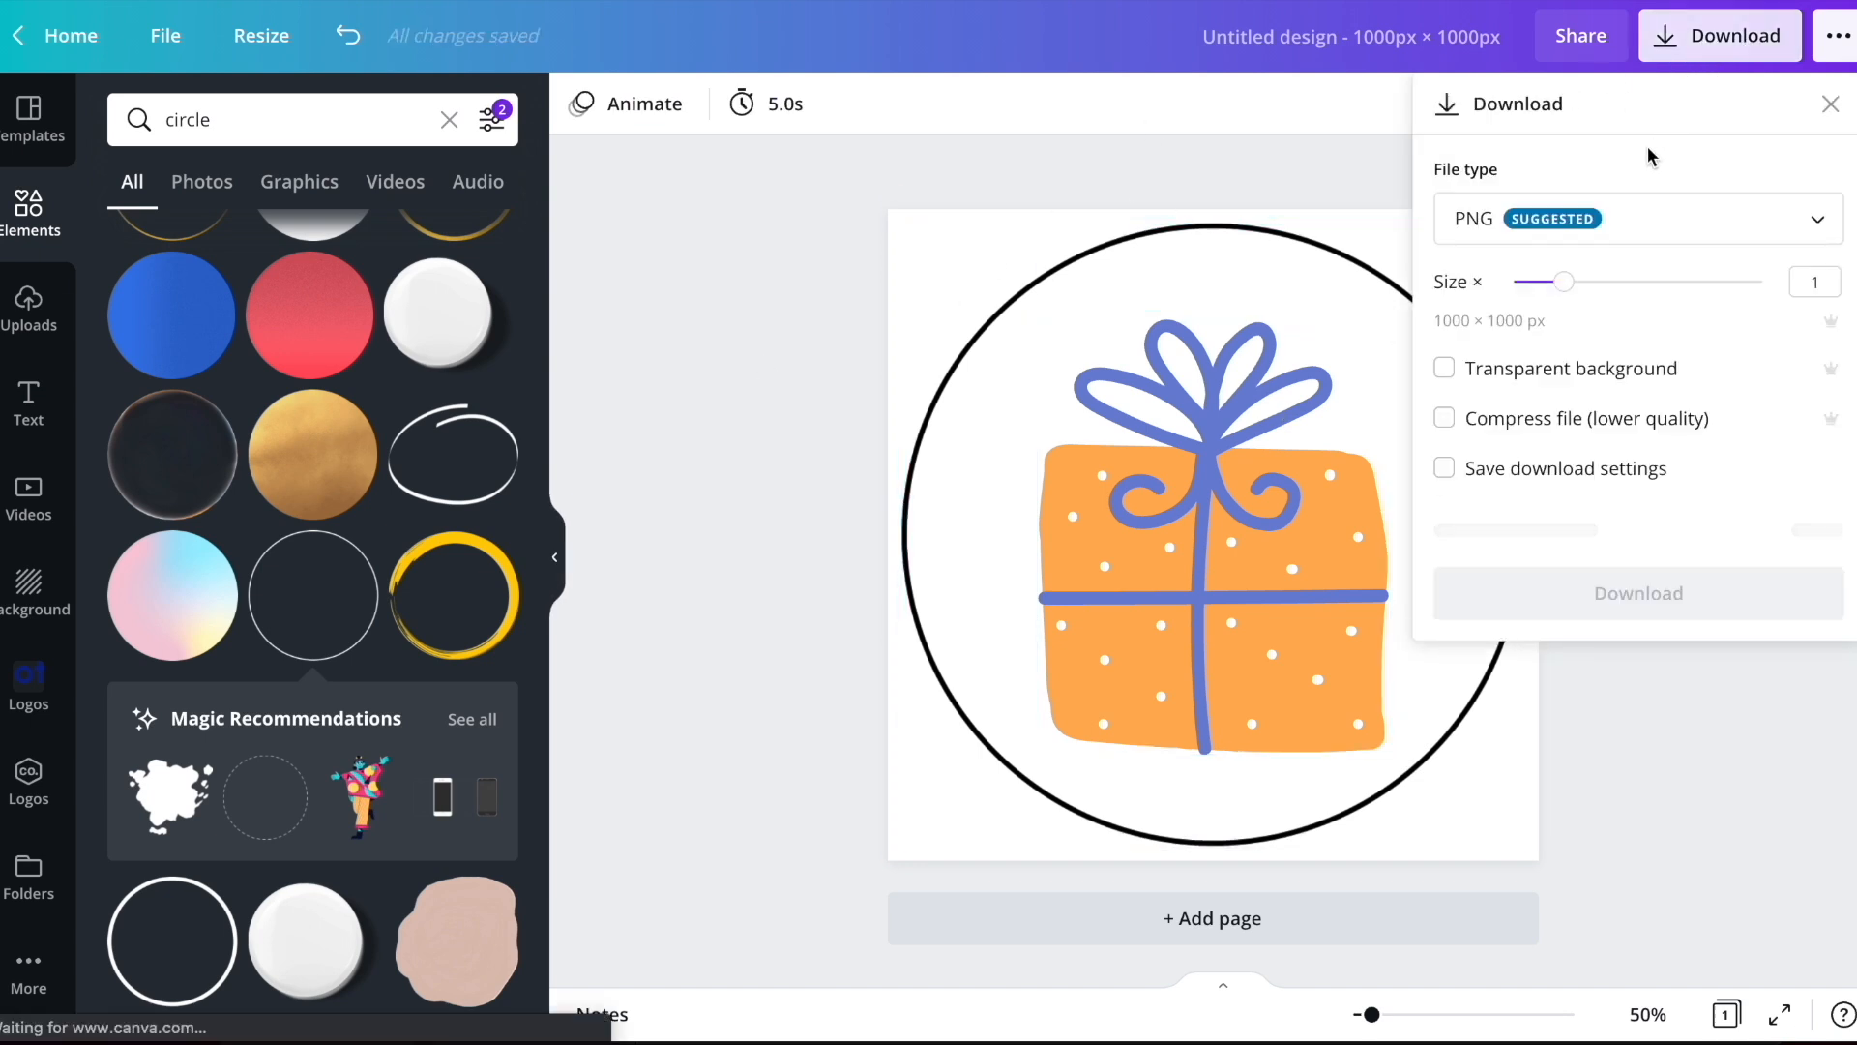
click(1517, 382)
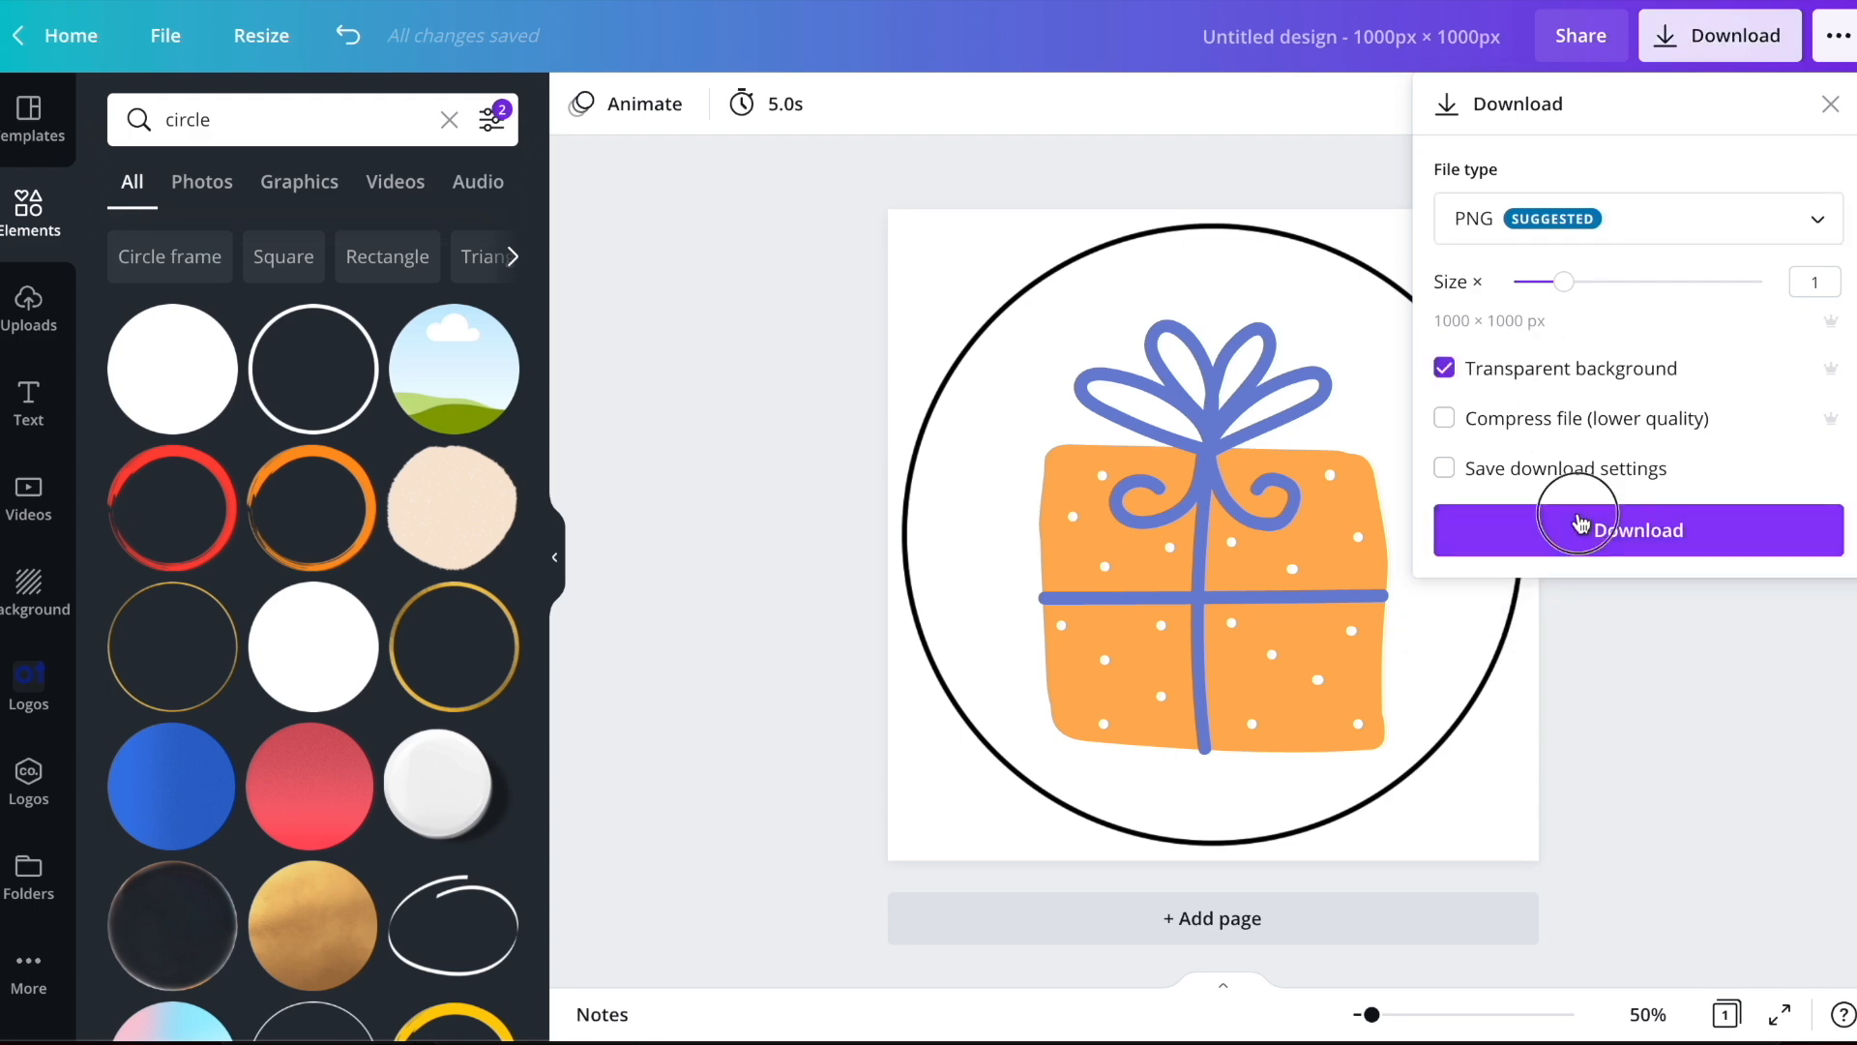
click(1579, 527)
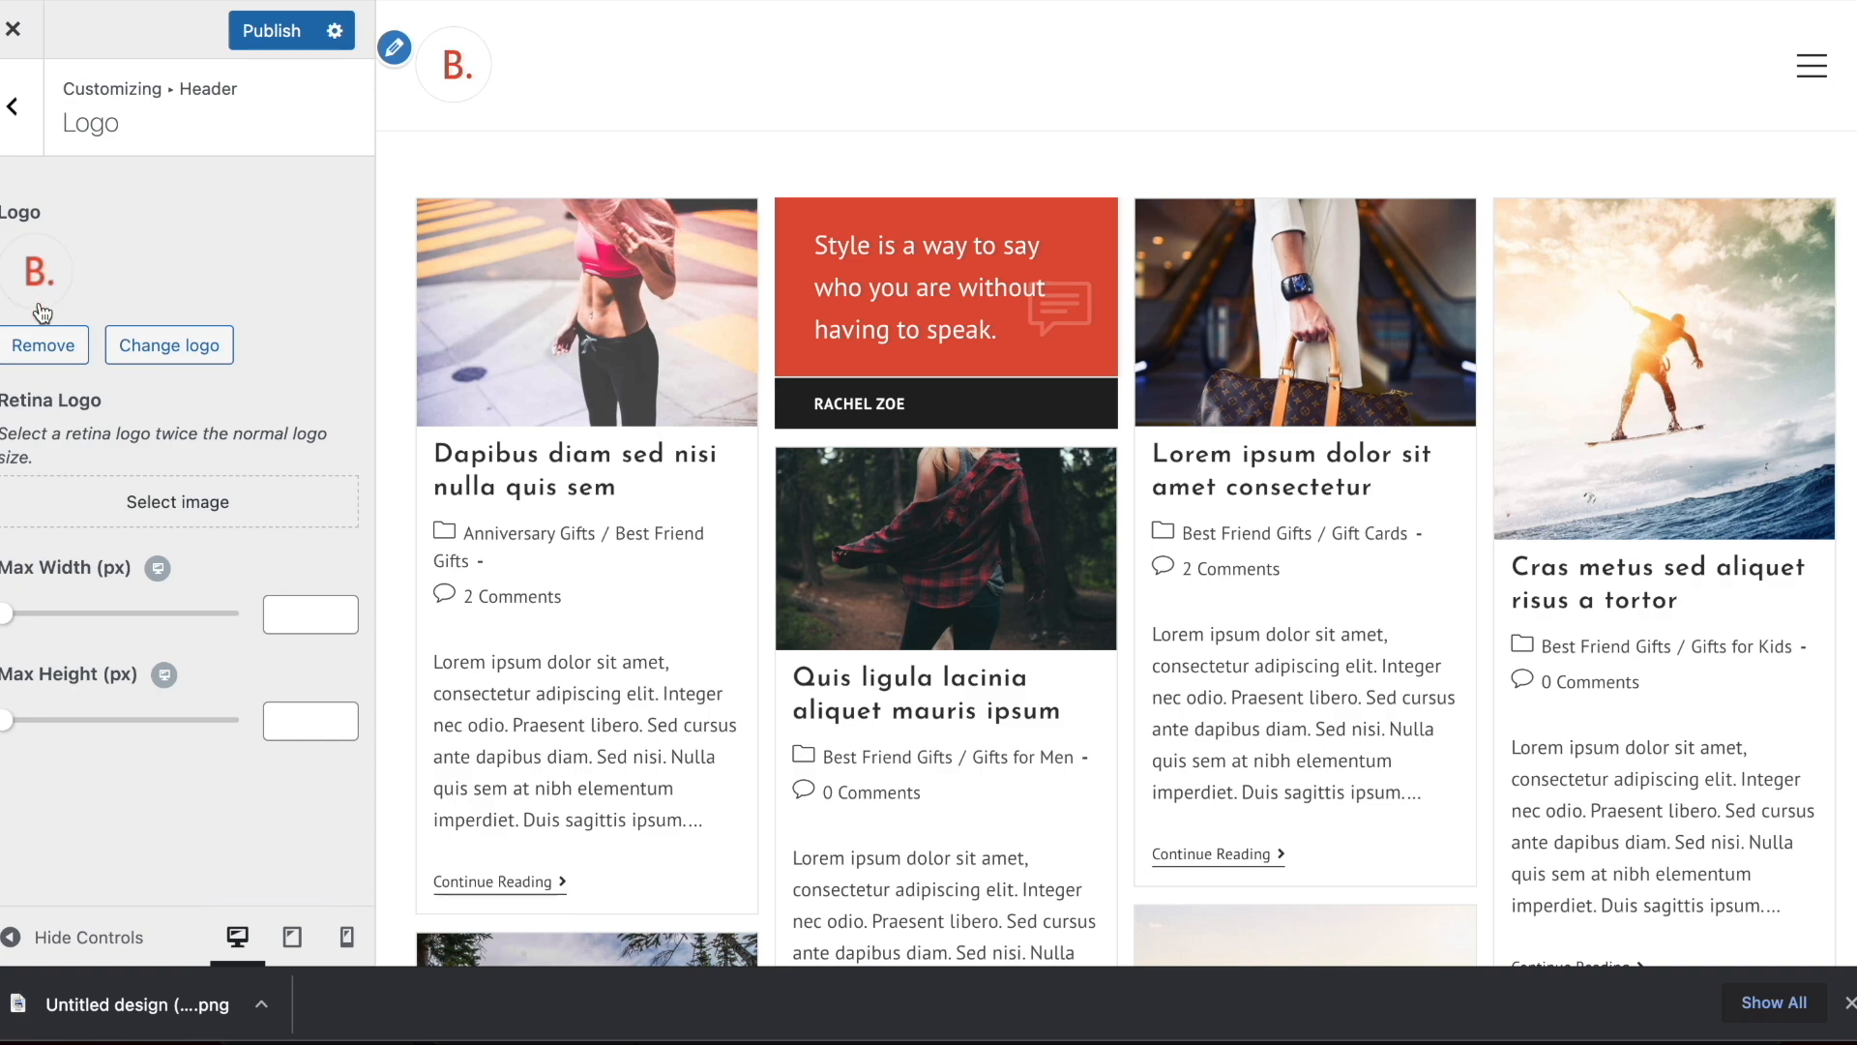
In the WordPress customizer, replace the header logo with the downloaded "Untitled design" PNG, skipping cropping
click(164, 345)
drag(32, 1006, 1722, 697)
click(1850, 1004)
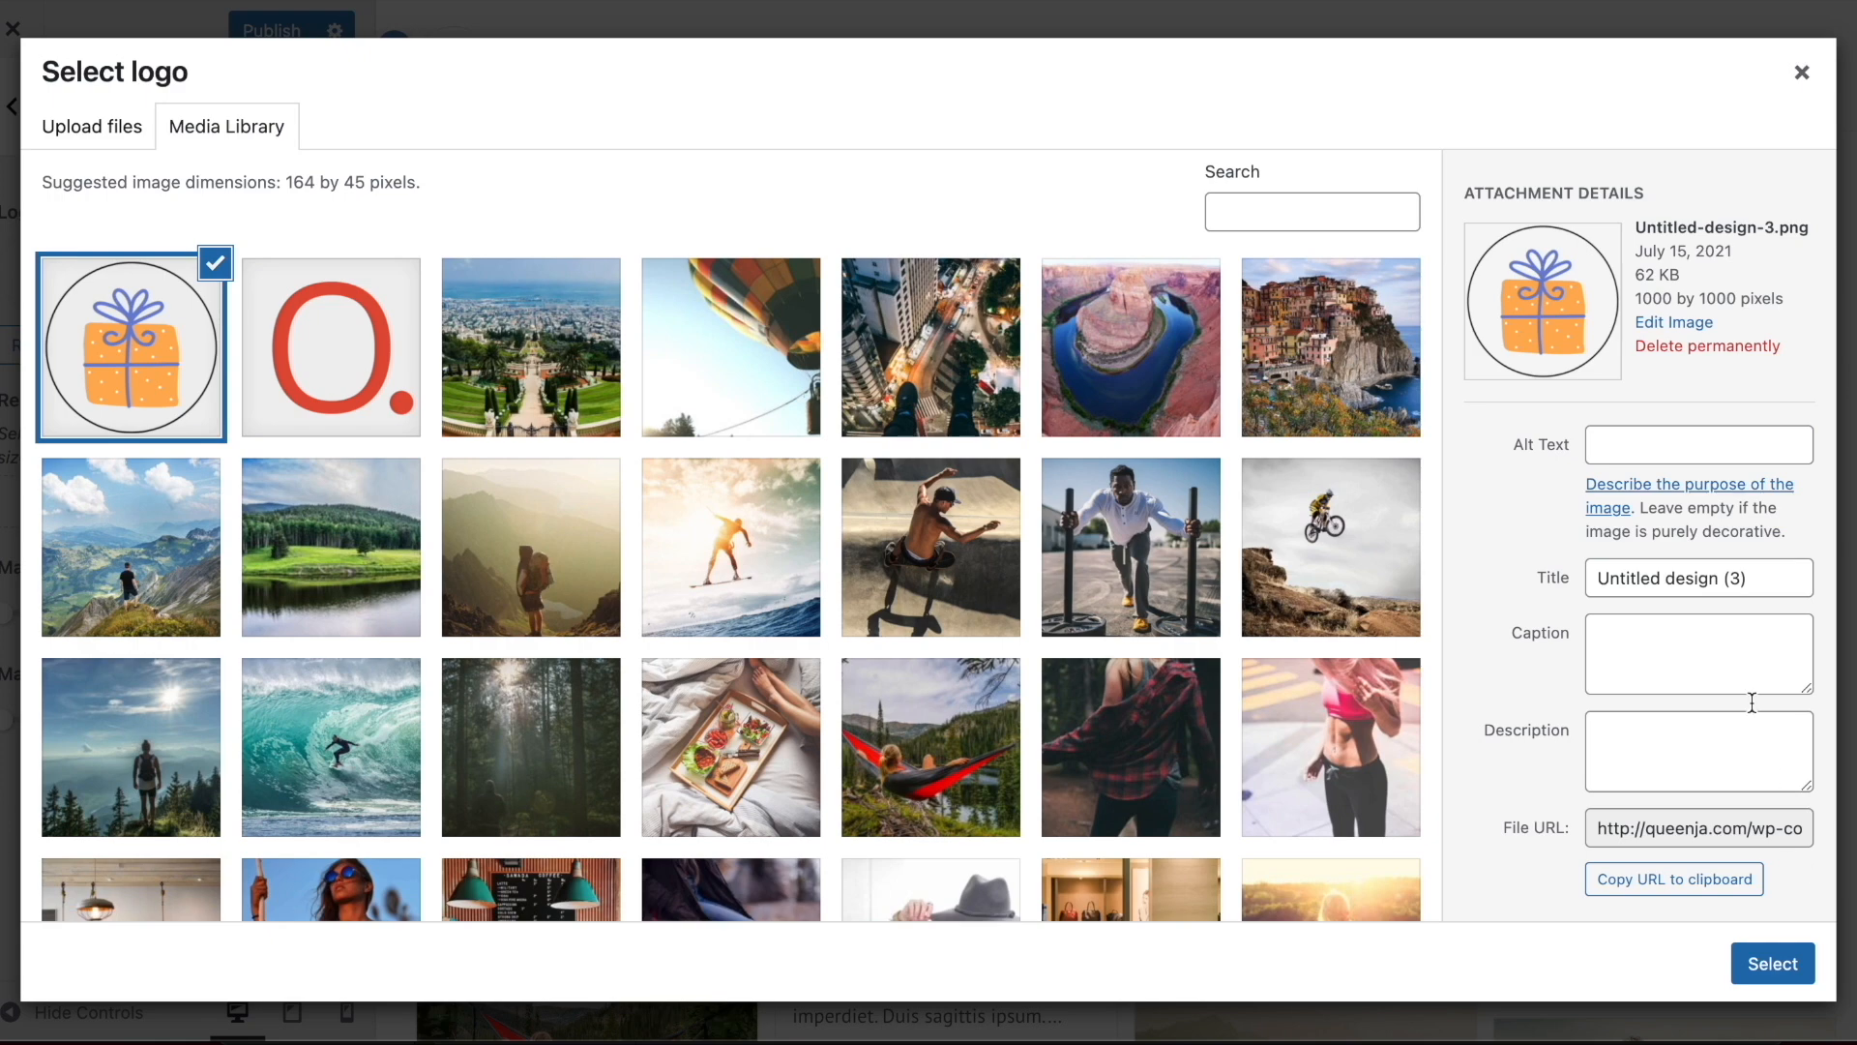
click(1770, 968)
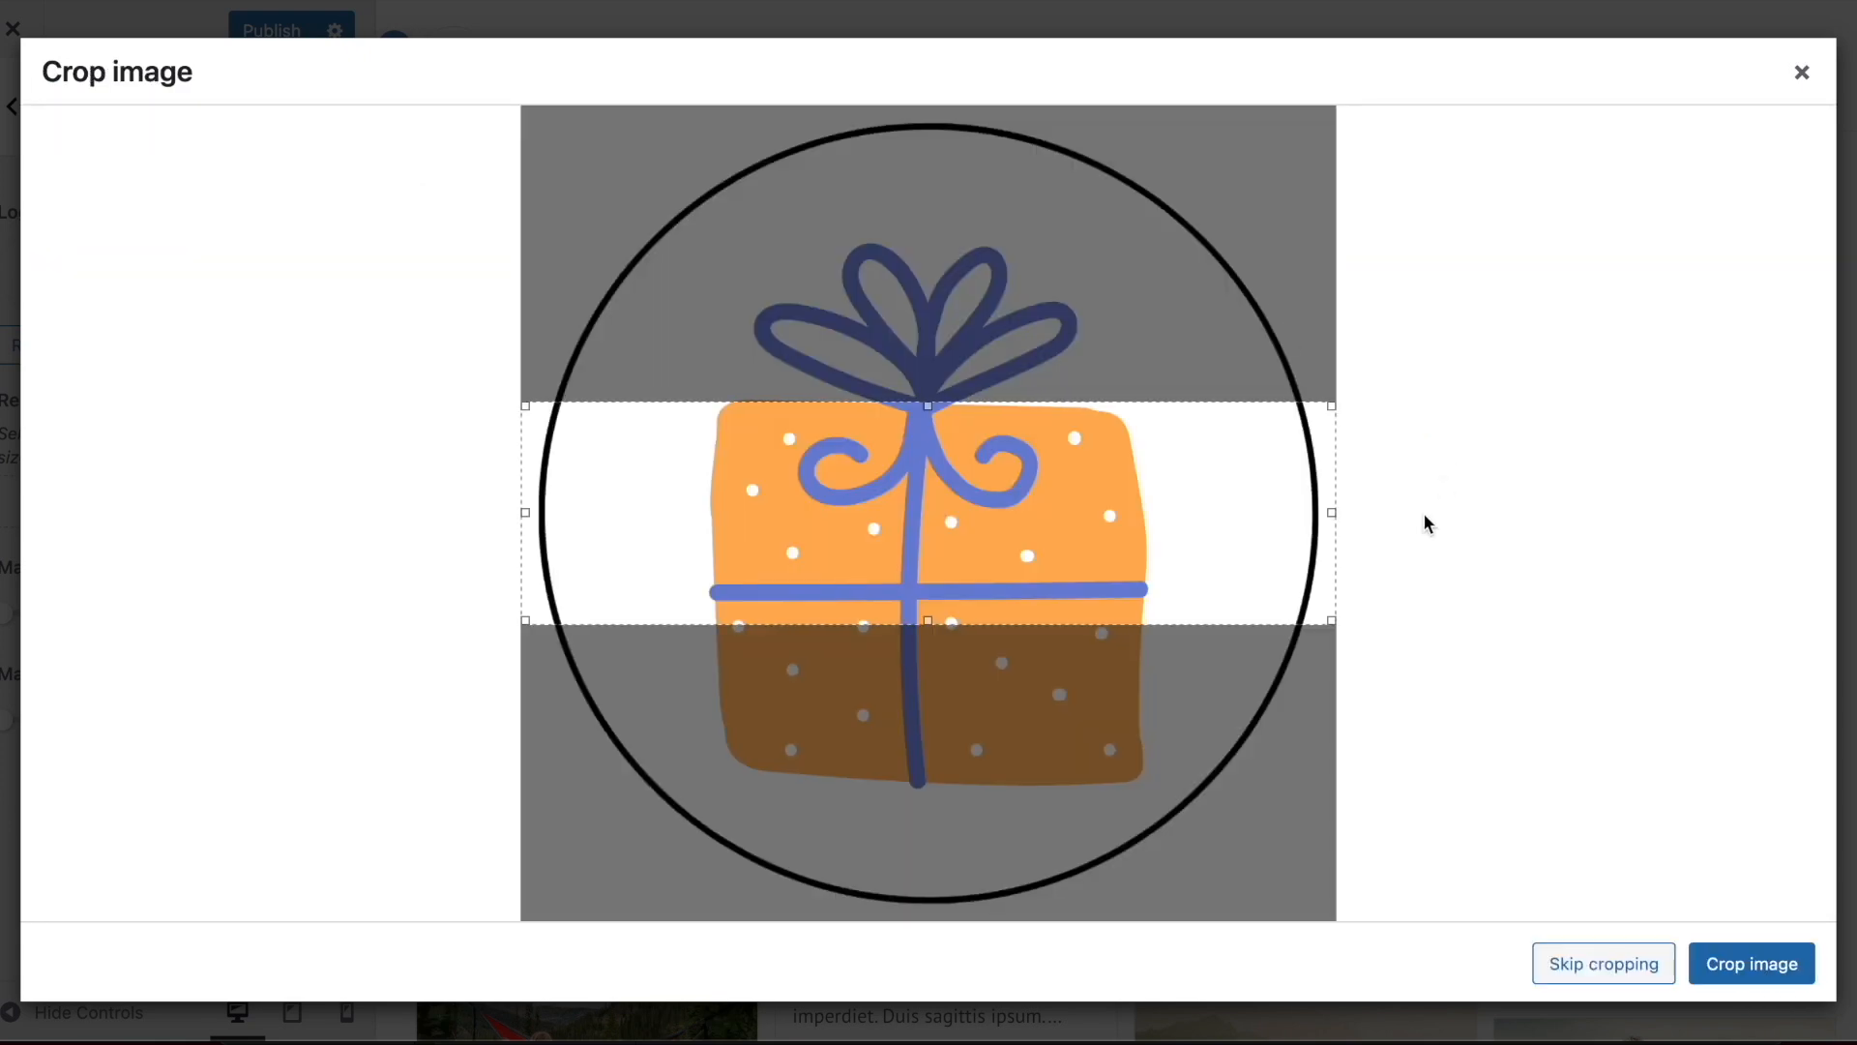
click(1587, 965)
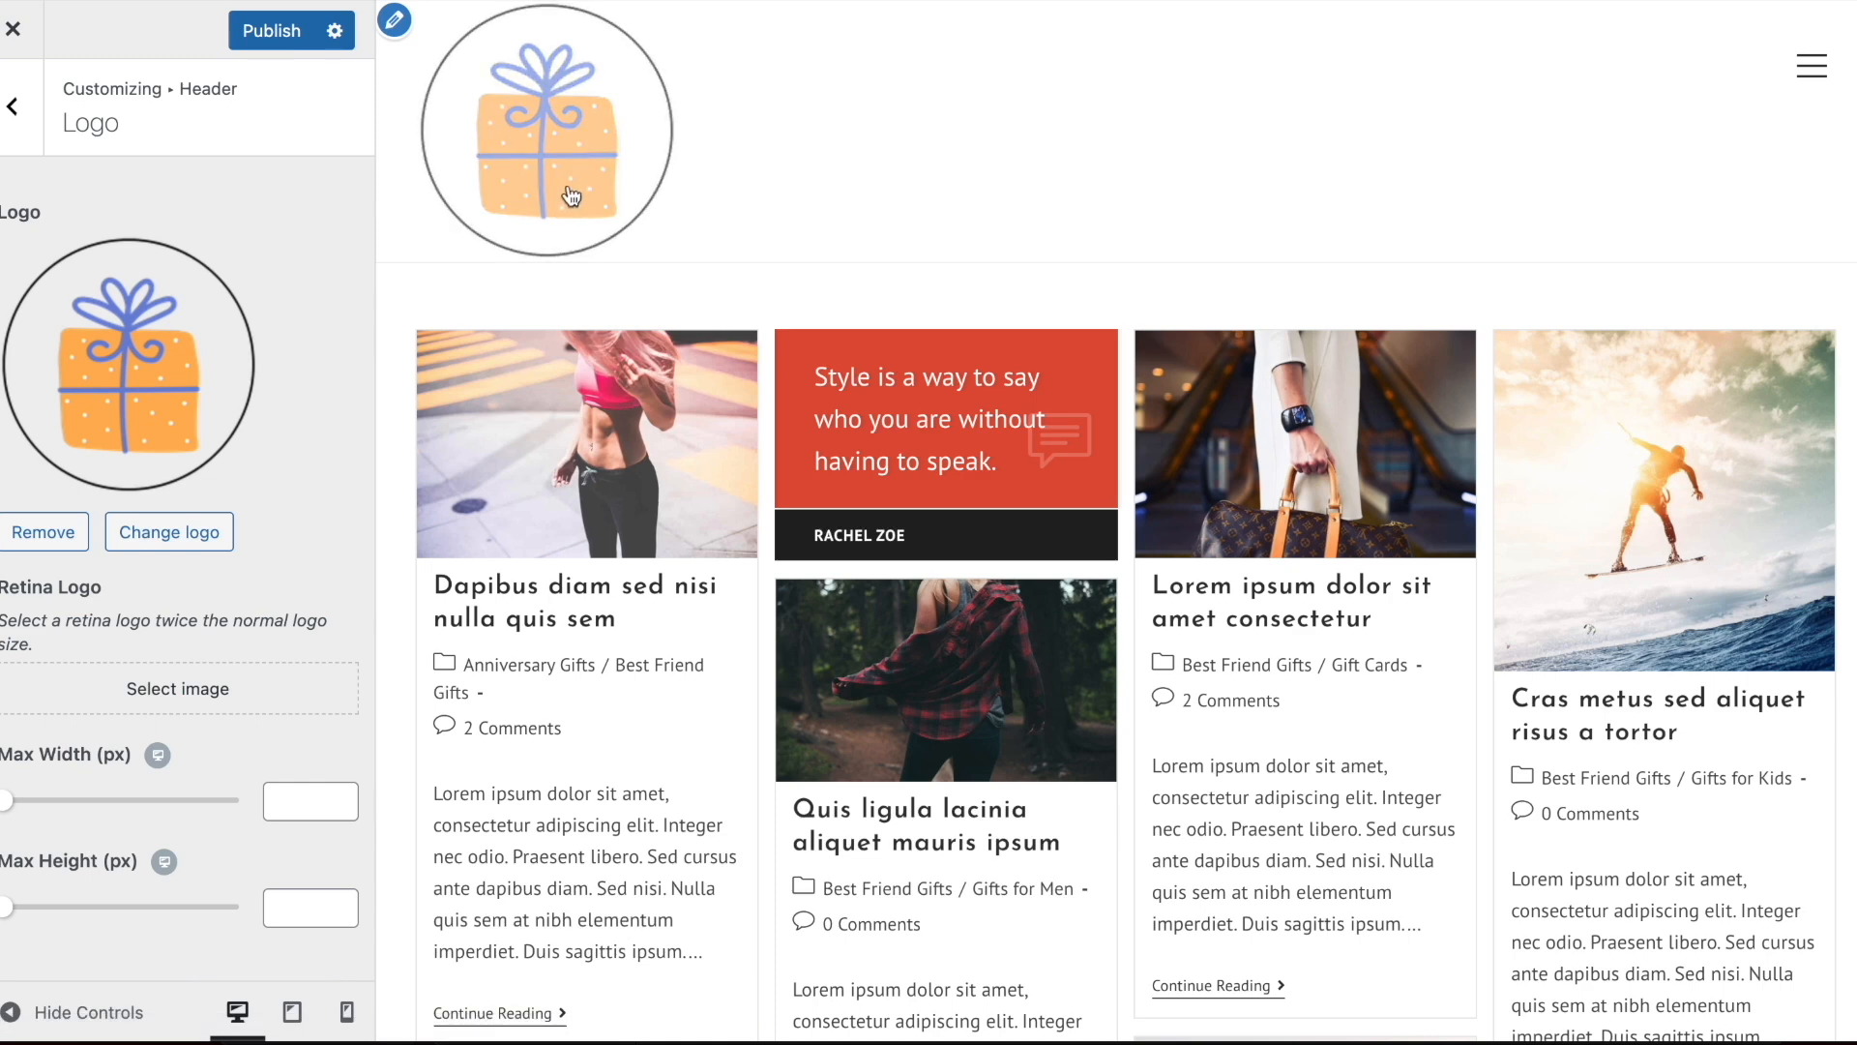
Set the logo's max width to 70 px and preview the header with the customizer controls hidden
mouse_move(16, 815)
mouse_down()
mouse_move(67, 810)
mouse_move(39, 813)
mouse_up()
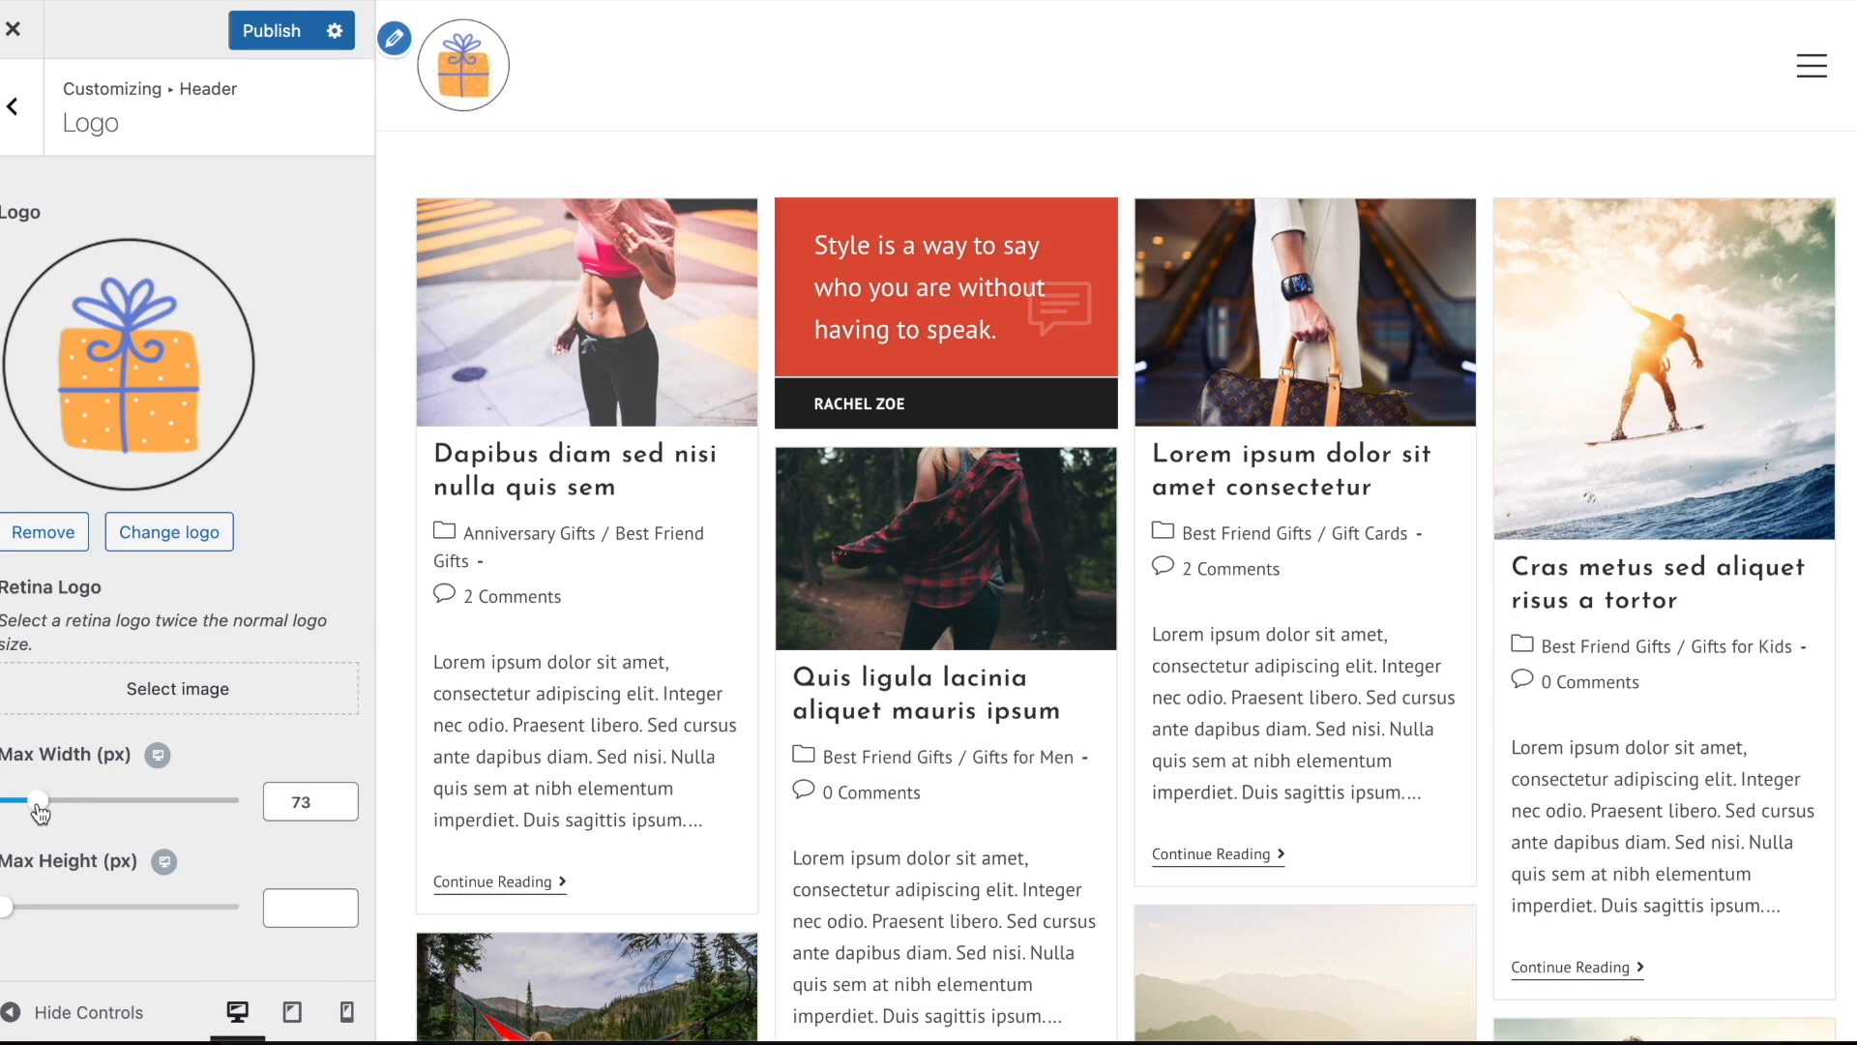
text(70)
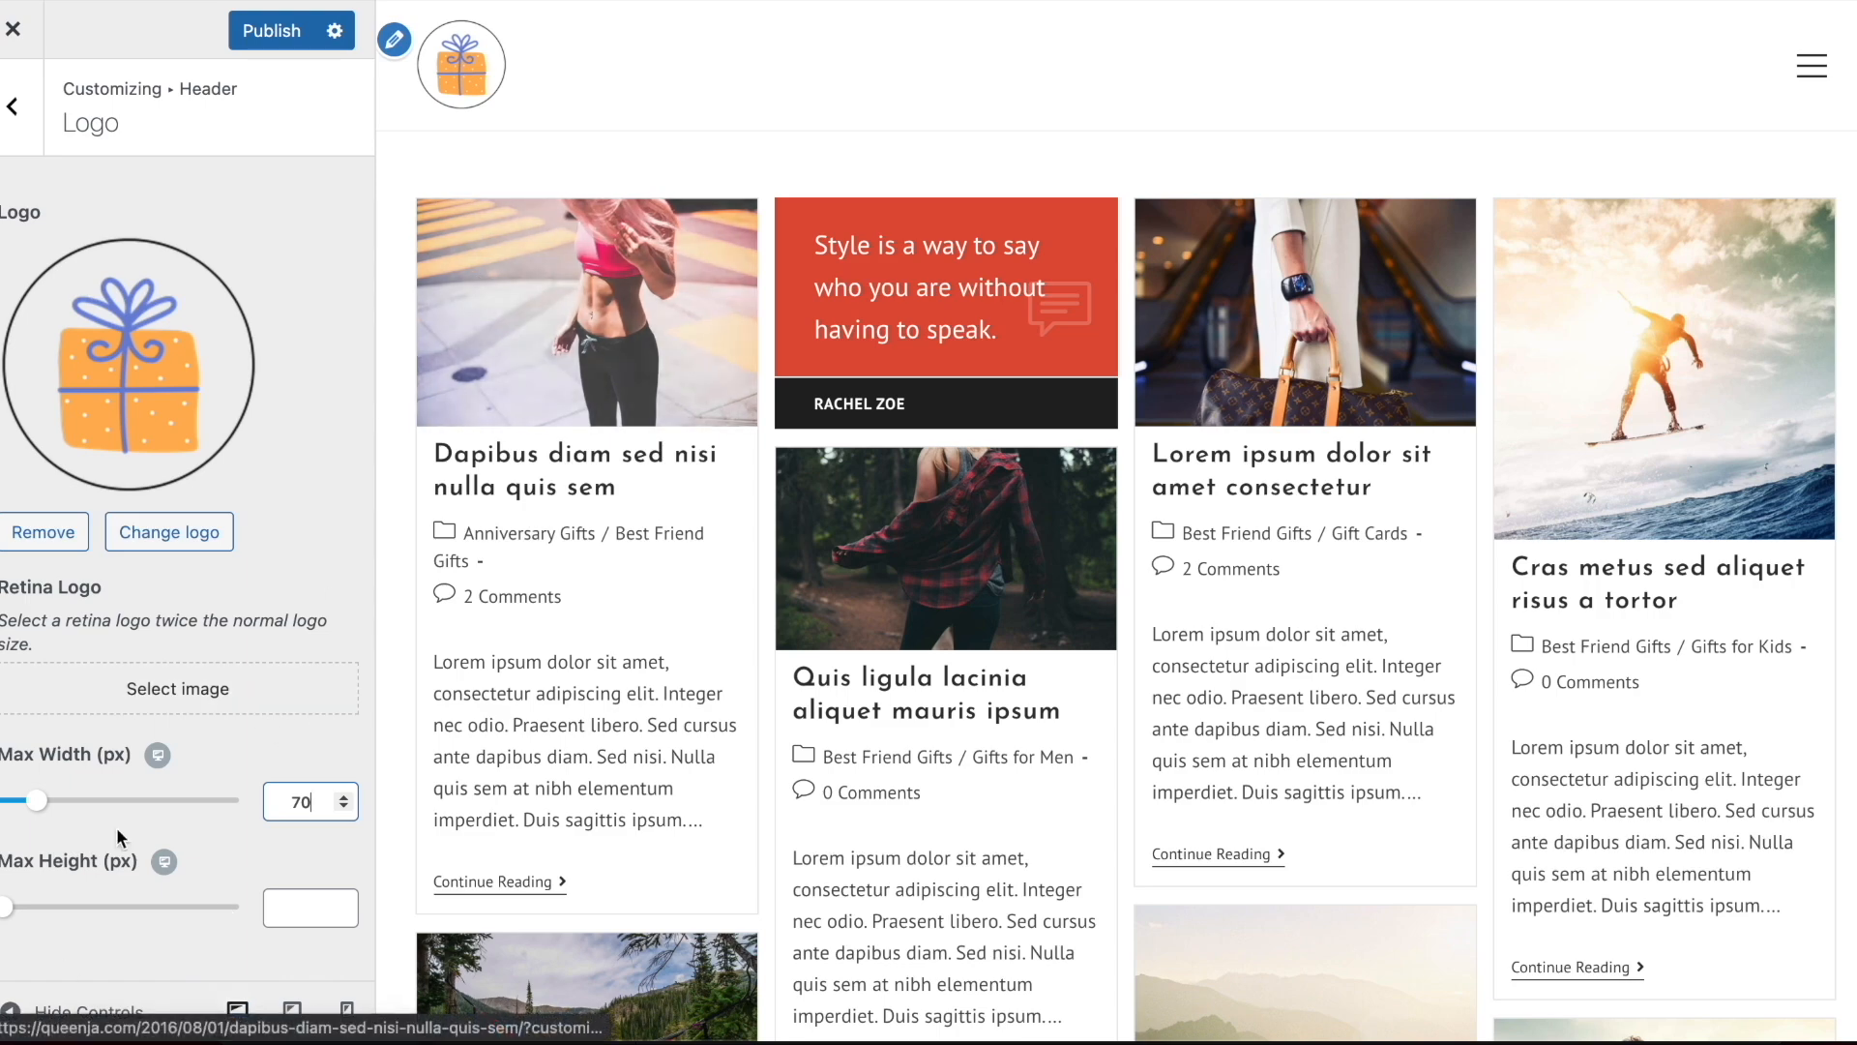
click(72, 1012)
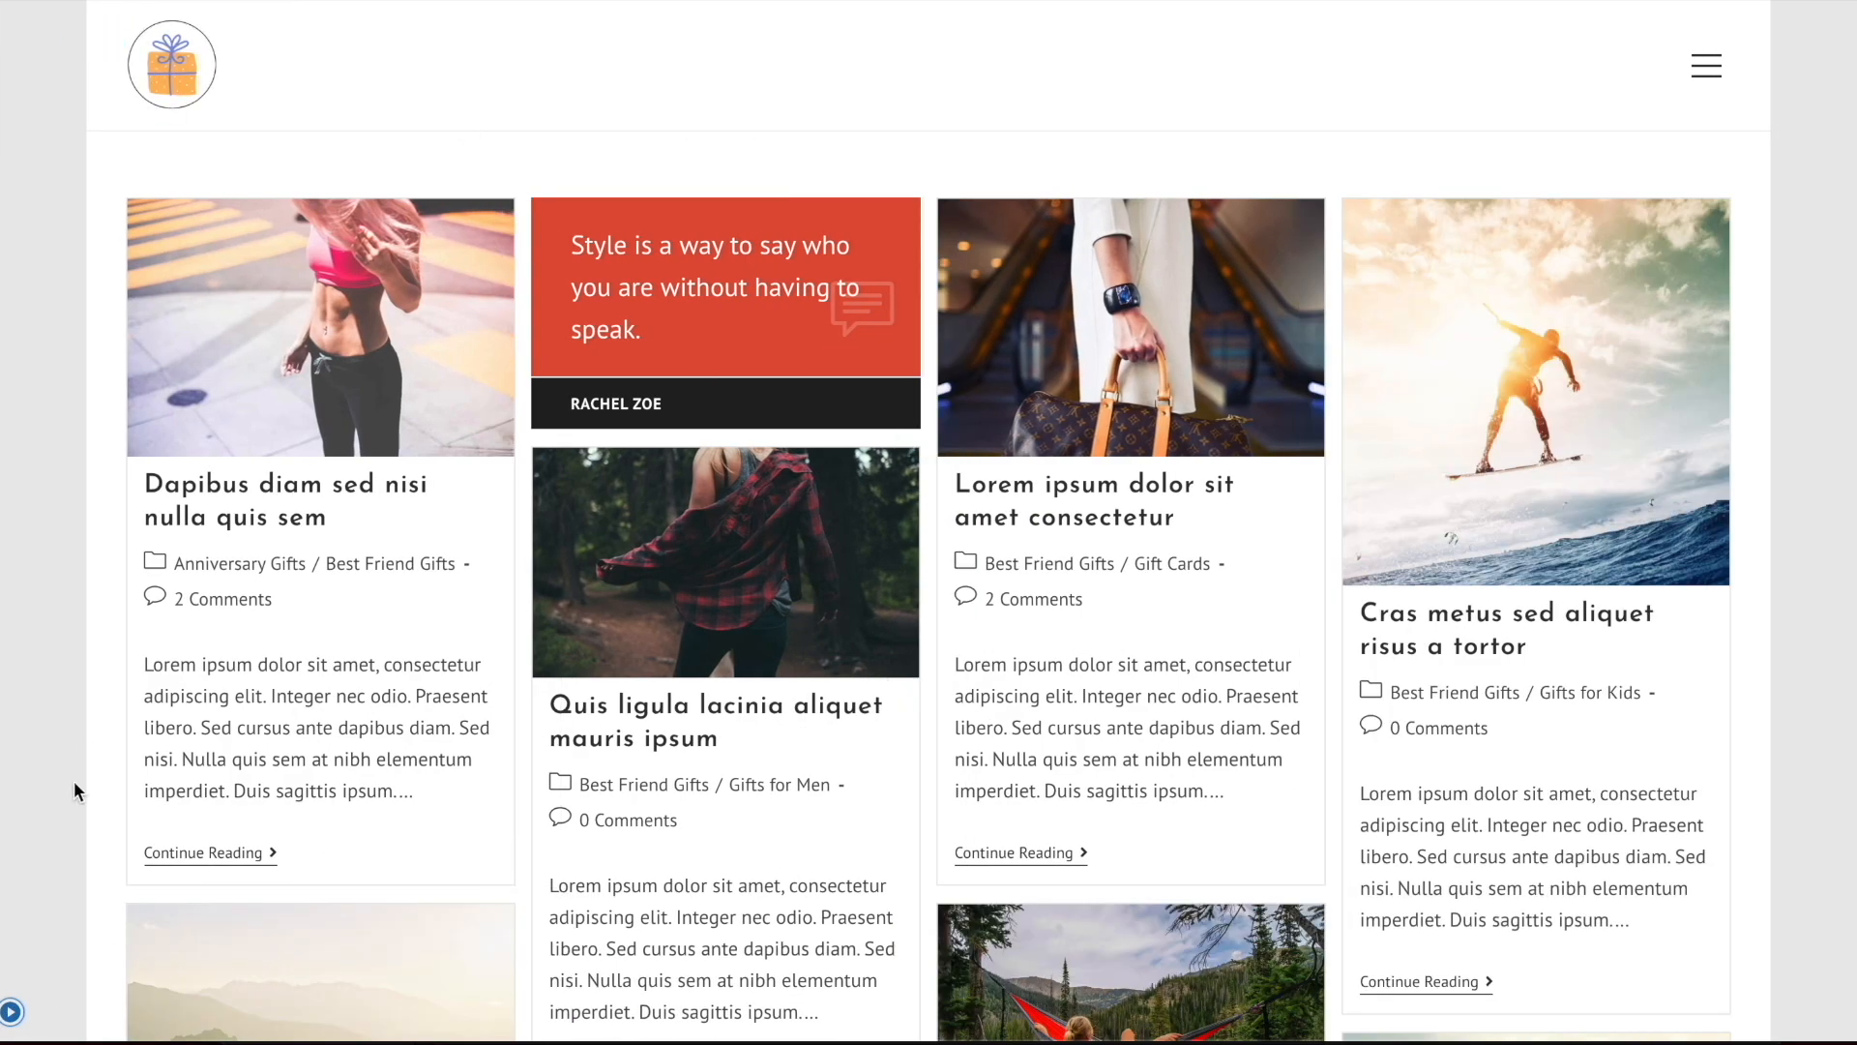
click(11, 1013)
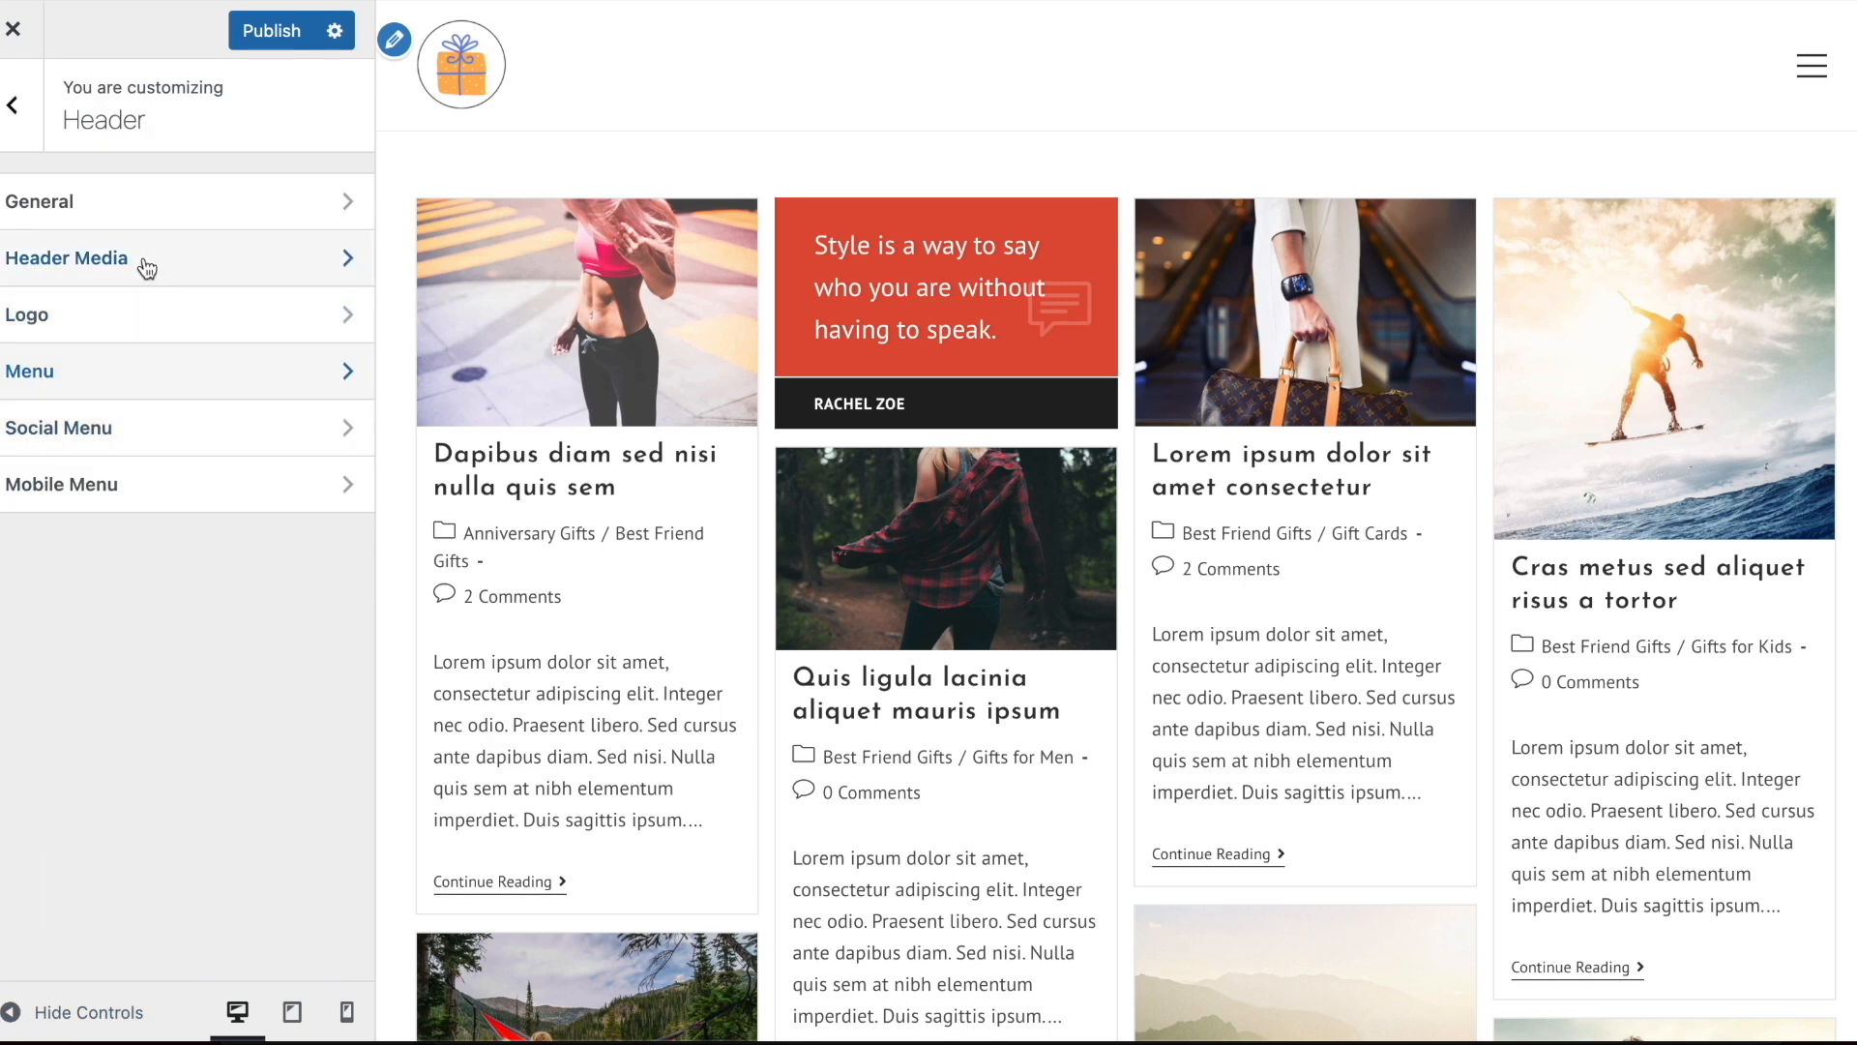
Leave the header settings and open the site's Main Menu for editing
click(12, 109)
scroll(184, 670, down, 2)
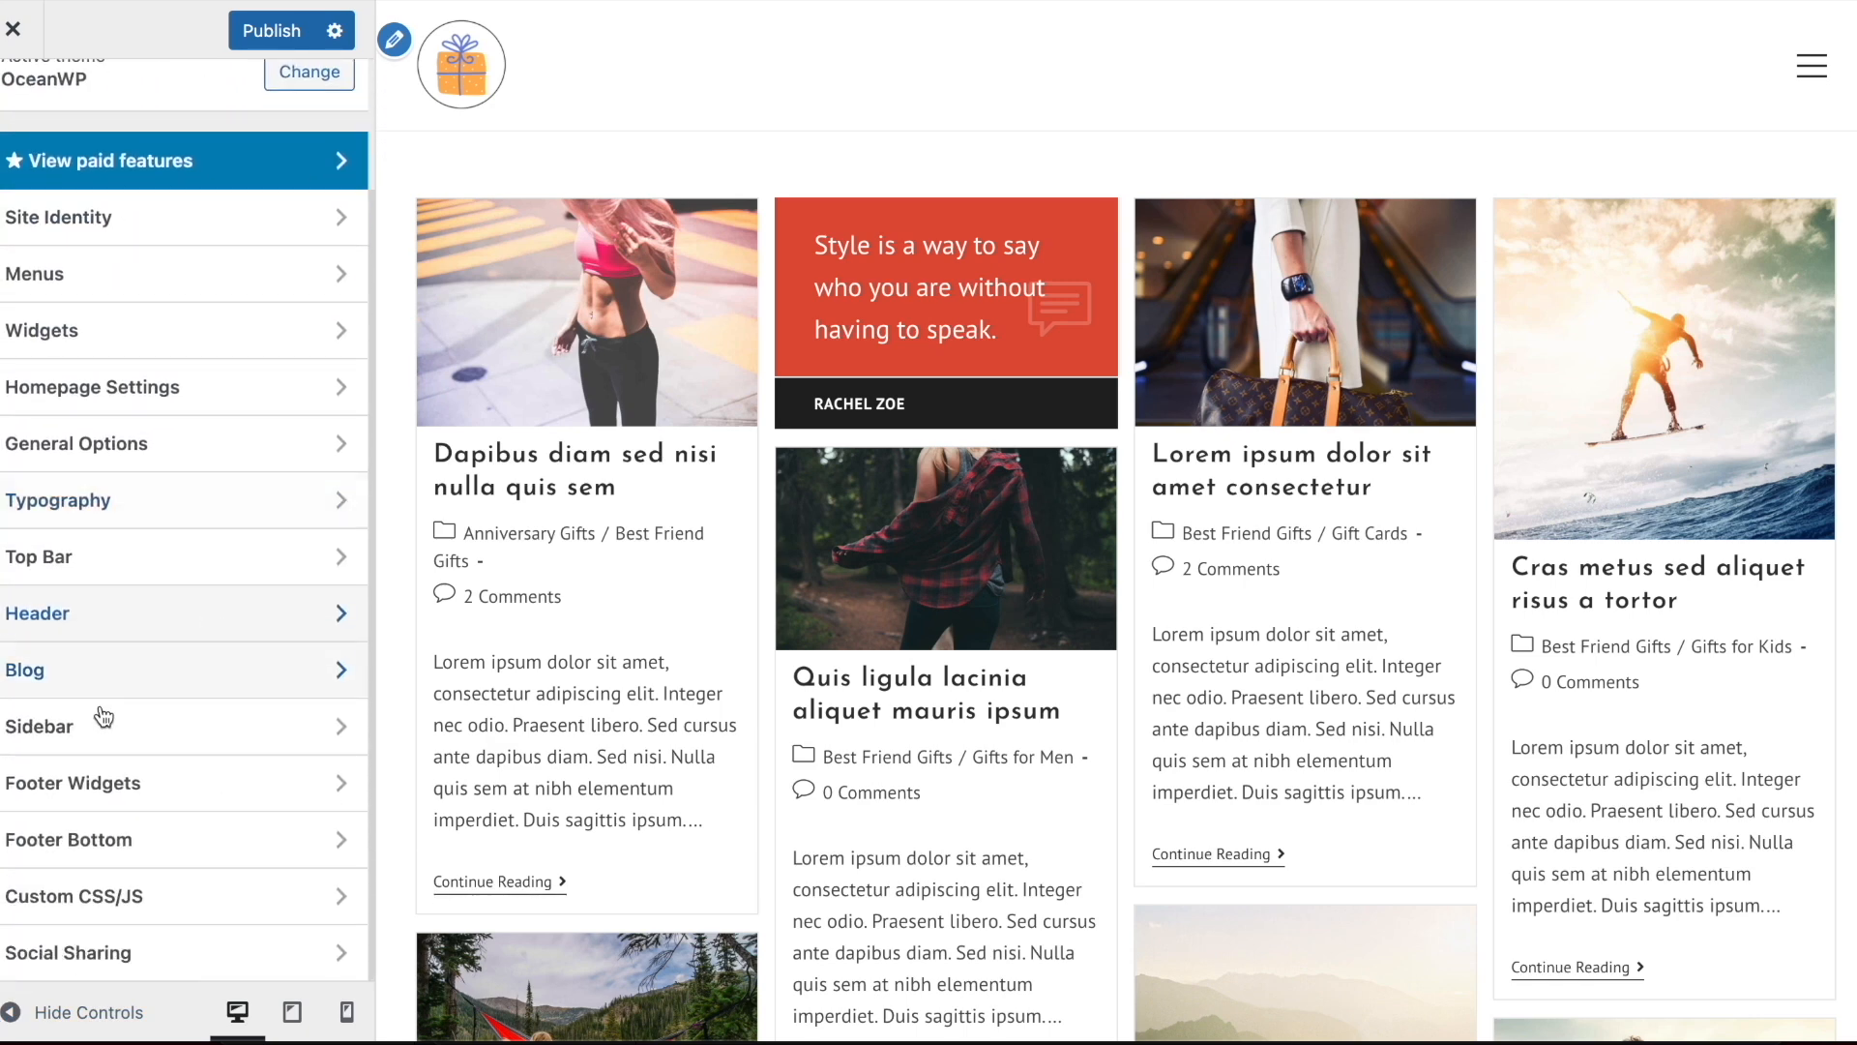
scroll(112, 572, up, 3)
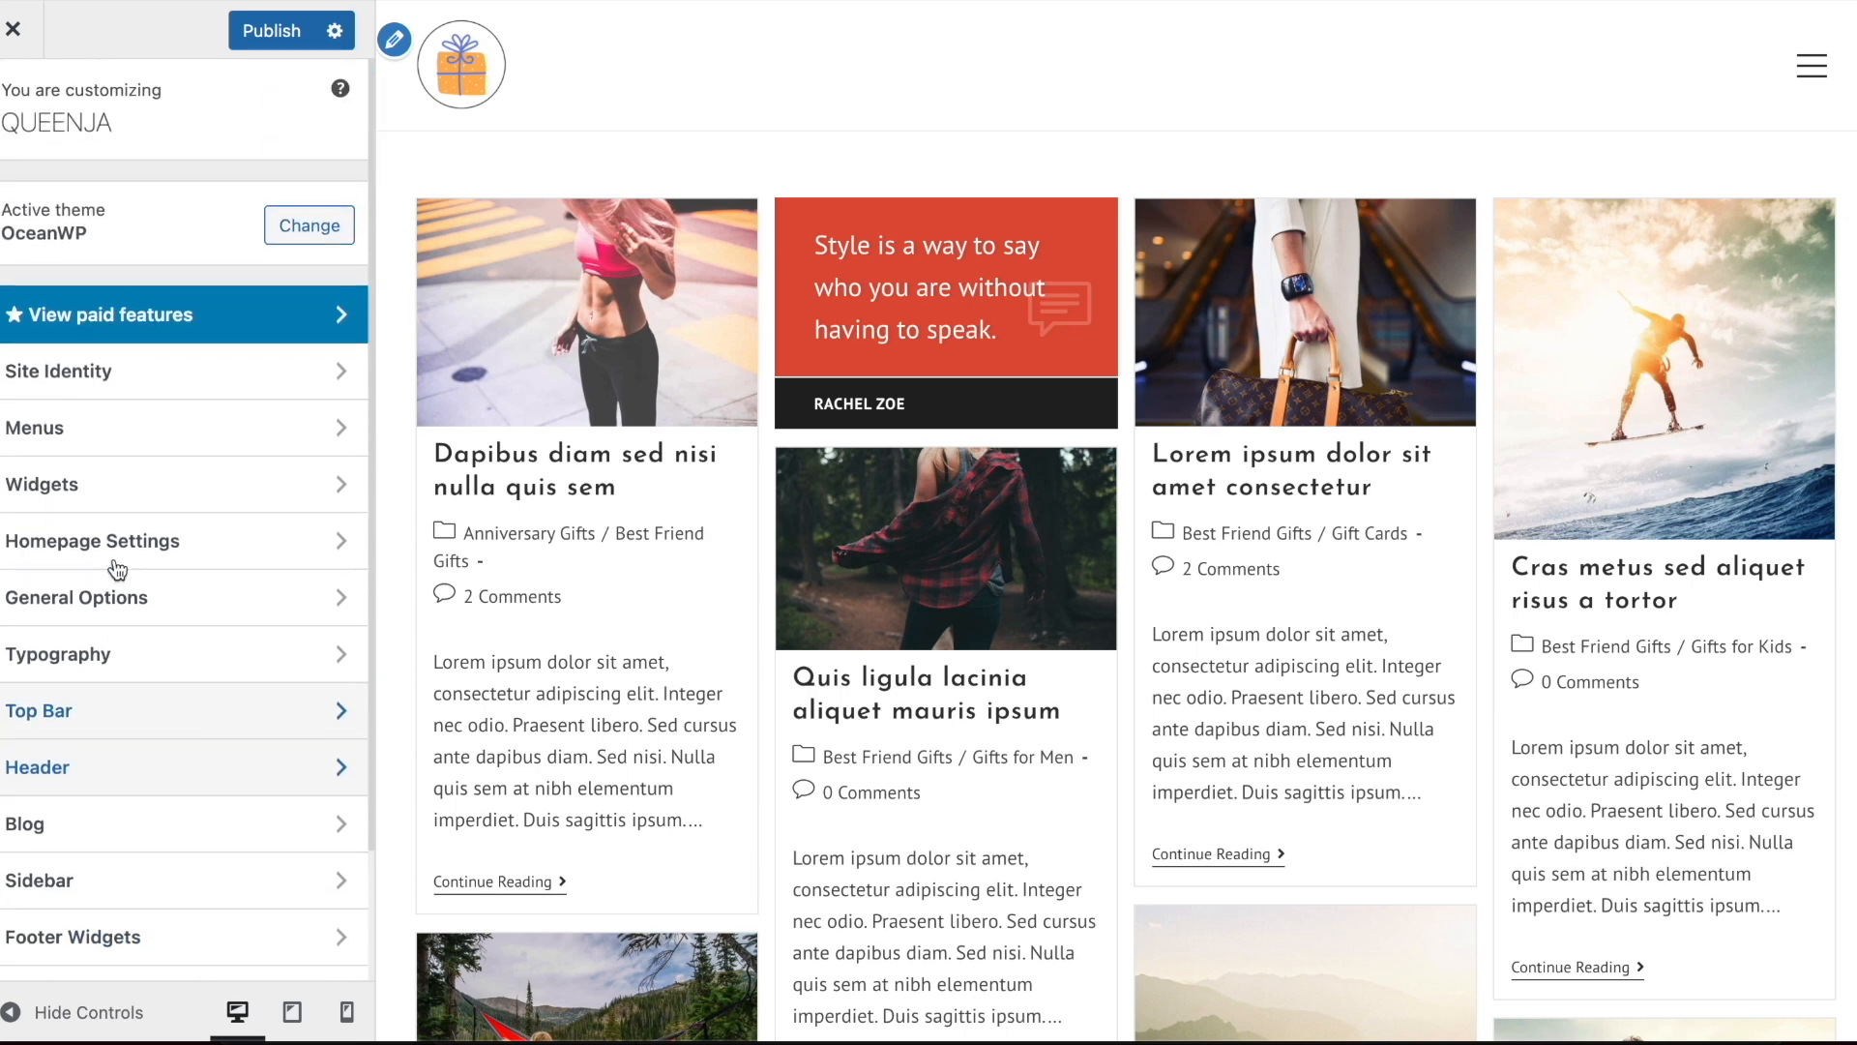
click(108, 433)
click(111, 254)
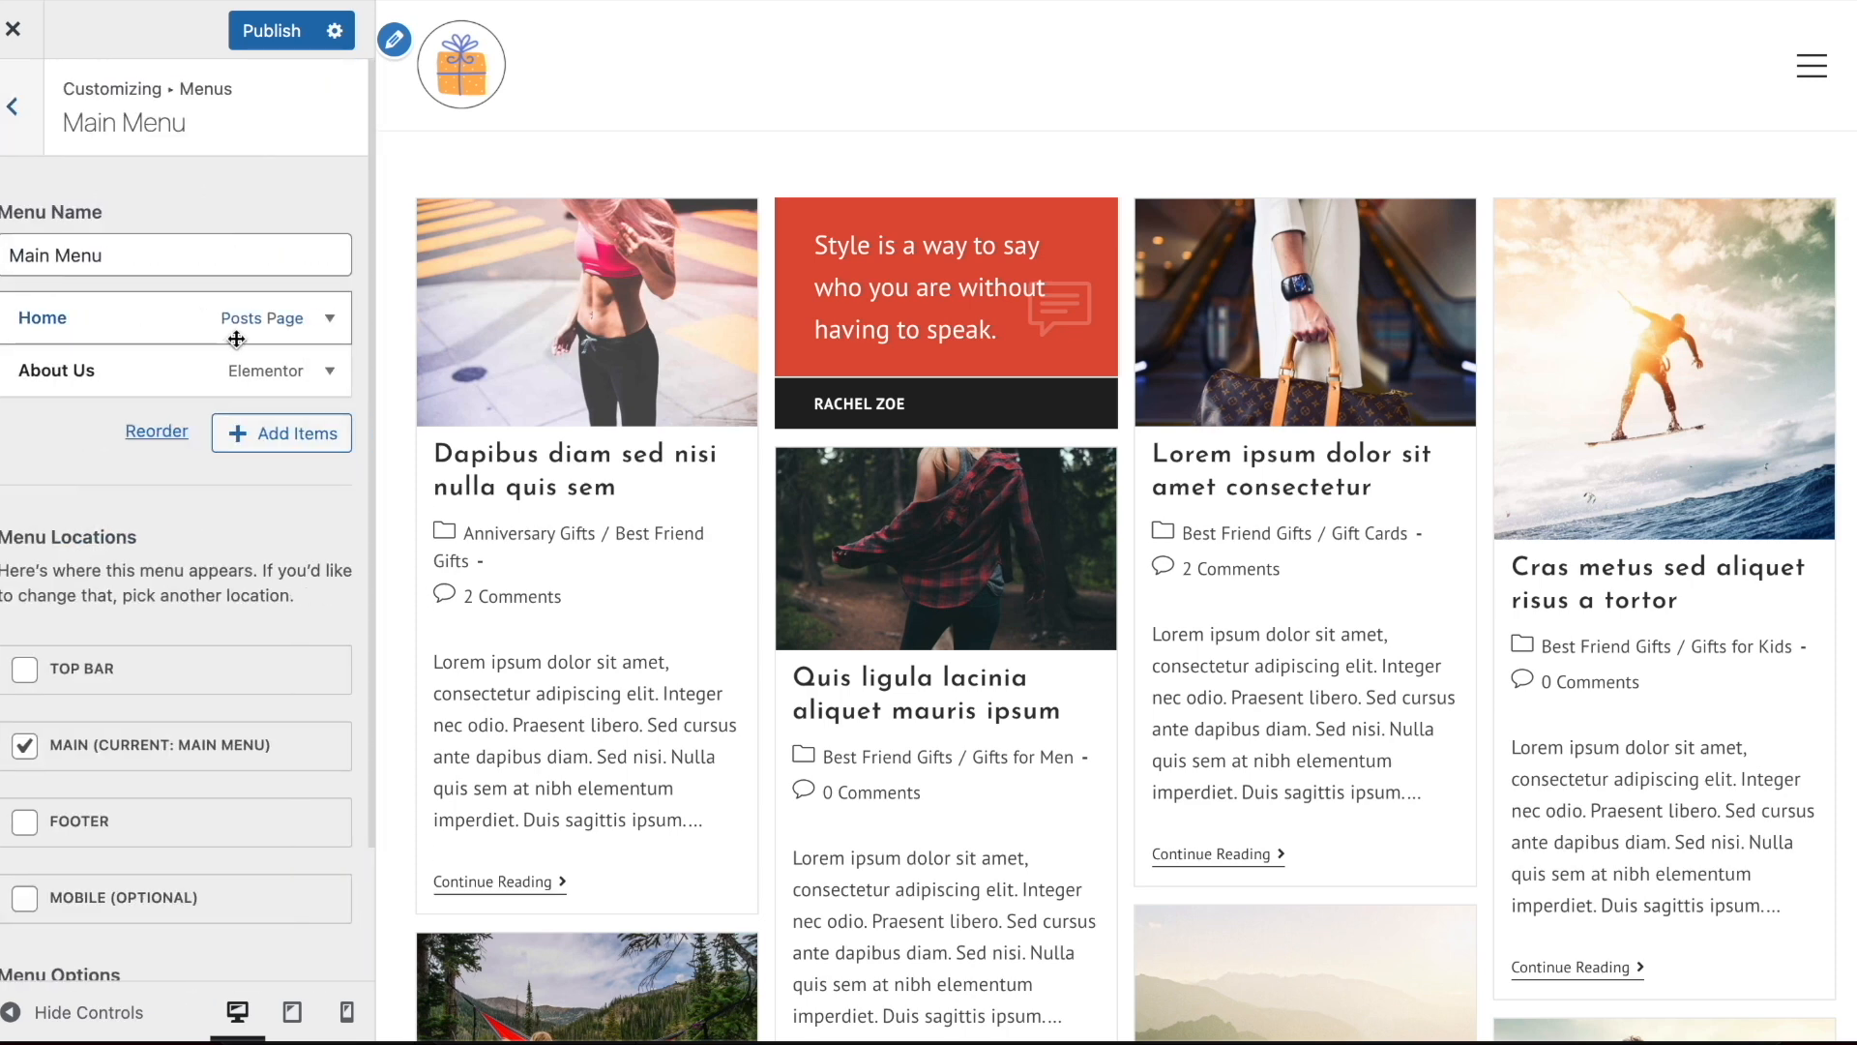
Add the Gifts for Women, Anniversary Gifts and Thank You Gifts categories to the Main Menu
click(282, 437)
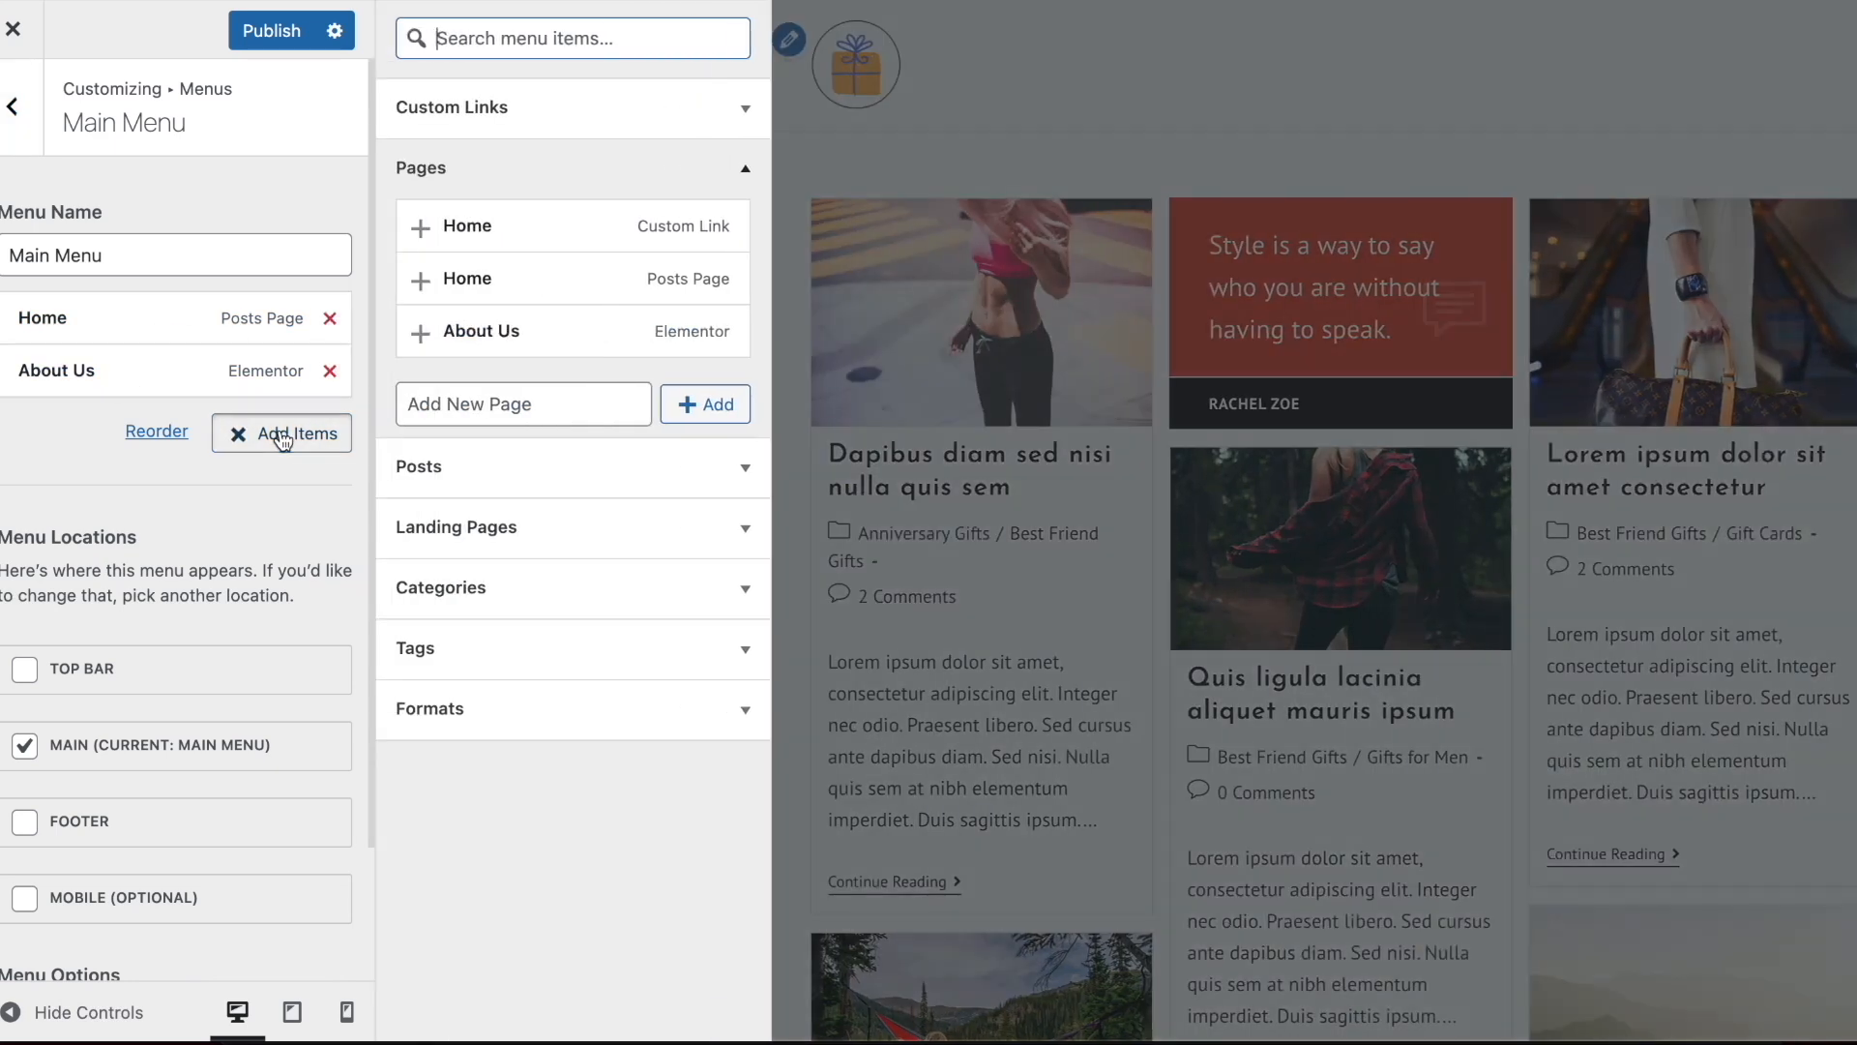
click(508, 570)
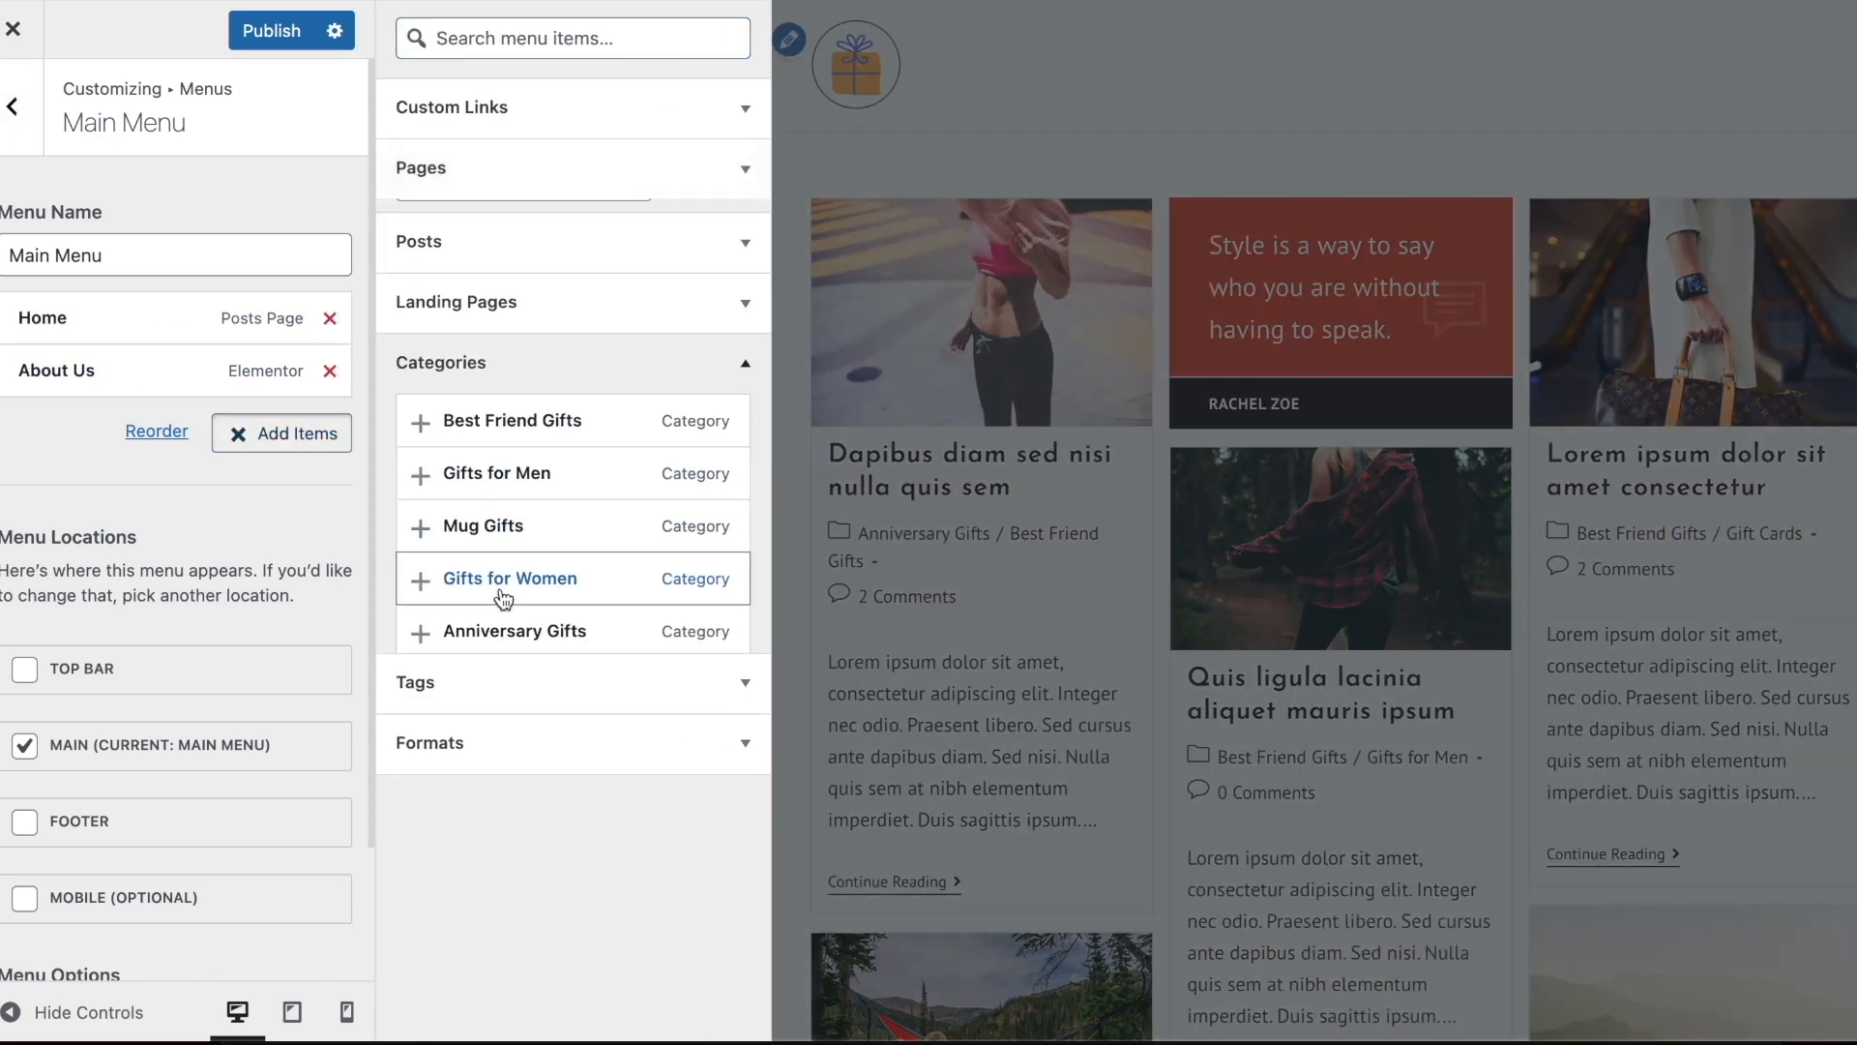
scroll(538, 514, down, 1)
click(522, 474)
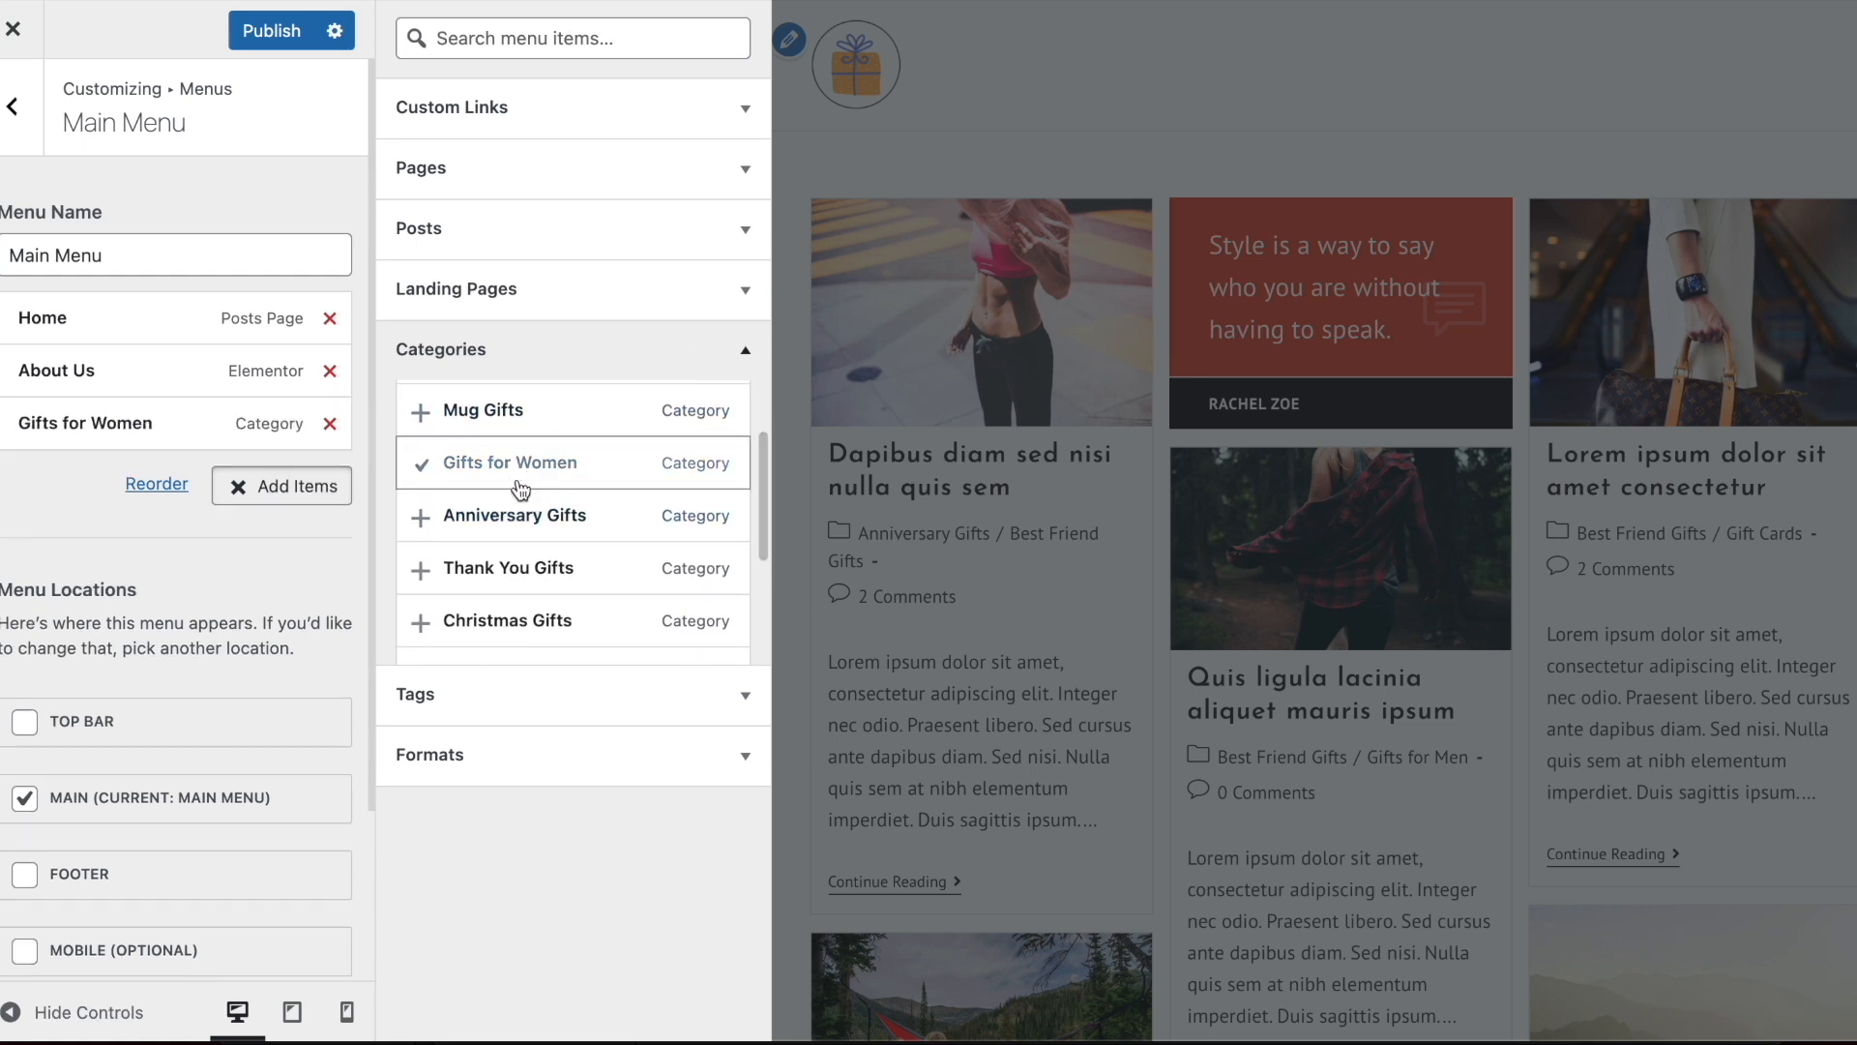
click(522, 516)
click(527, 571)
Add the Christmas Gifts, Gift Cards, Gifts for Kids, Gifts for Men and Mug Gifts categories to the Main Menu
scroll(526, 582, down, 1)
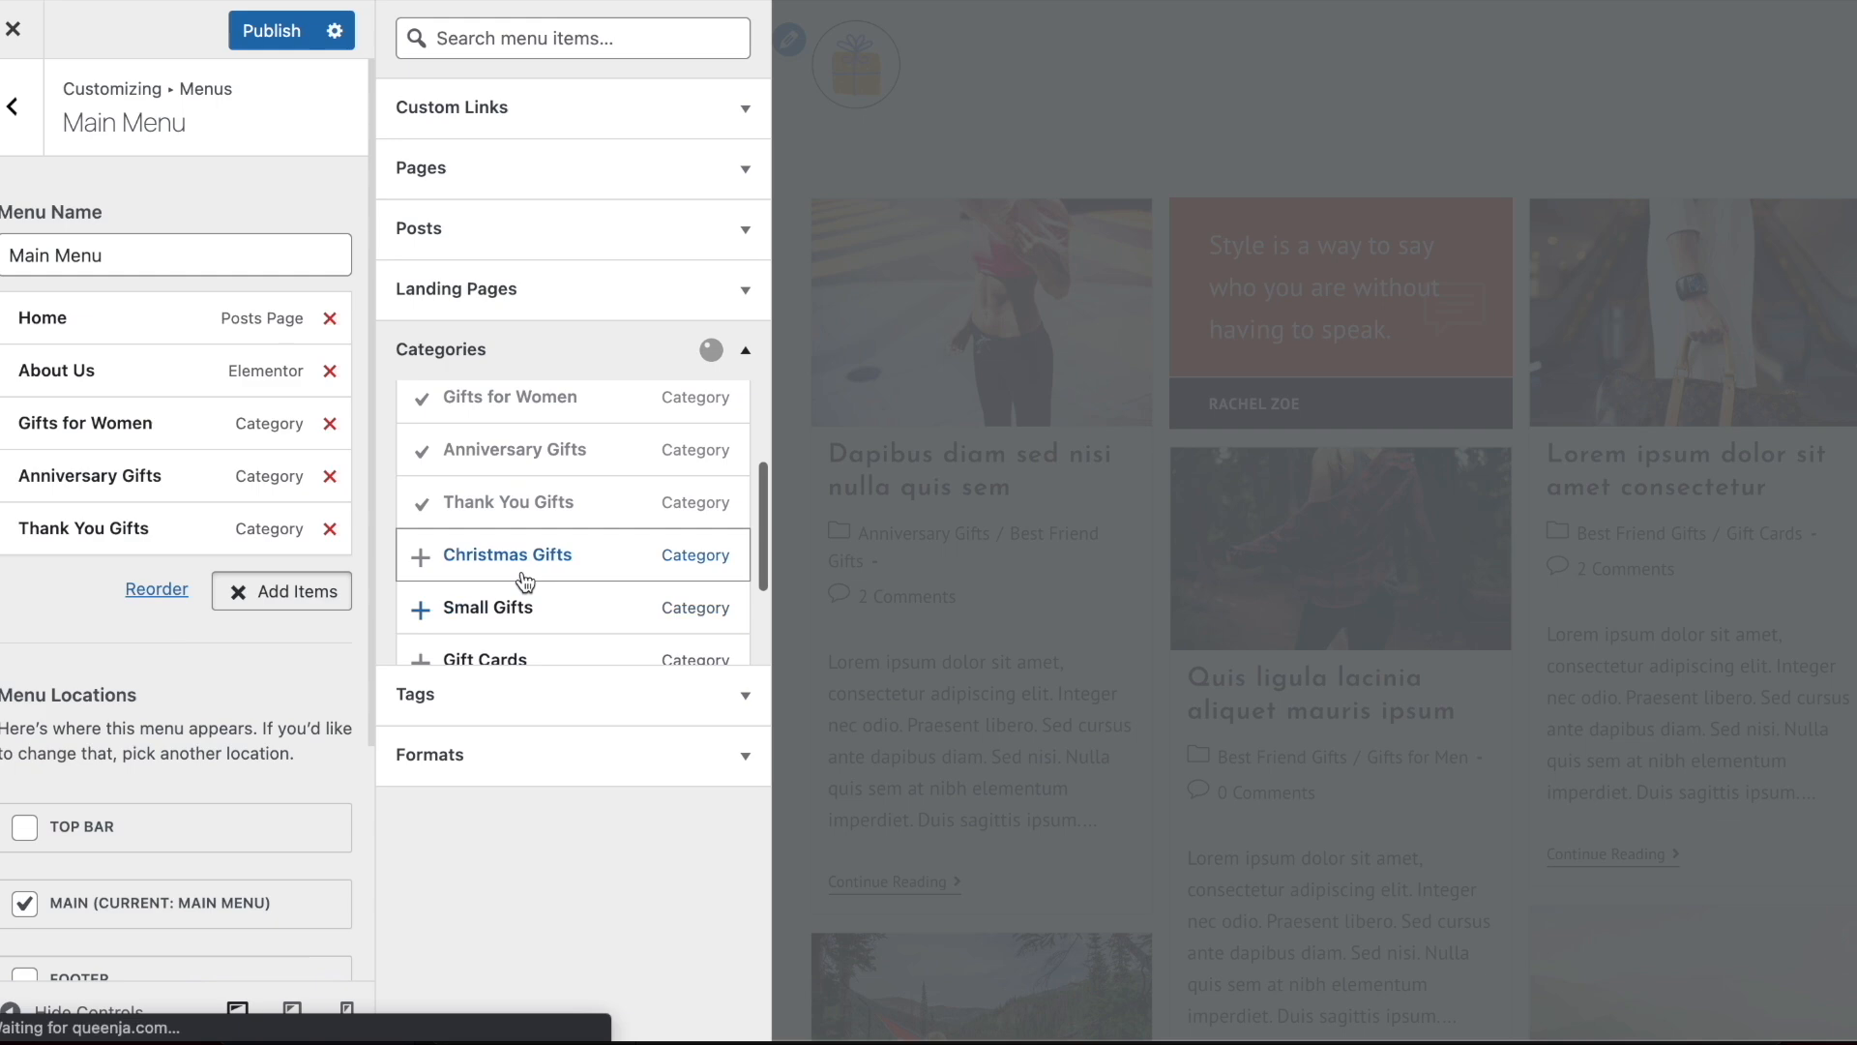
click(526, 575)
scroll(519, 613, down, 1)
scroll(523, 639, down, 1)
click(518, 539)
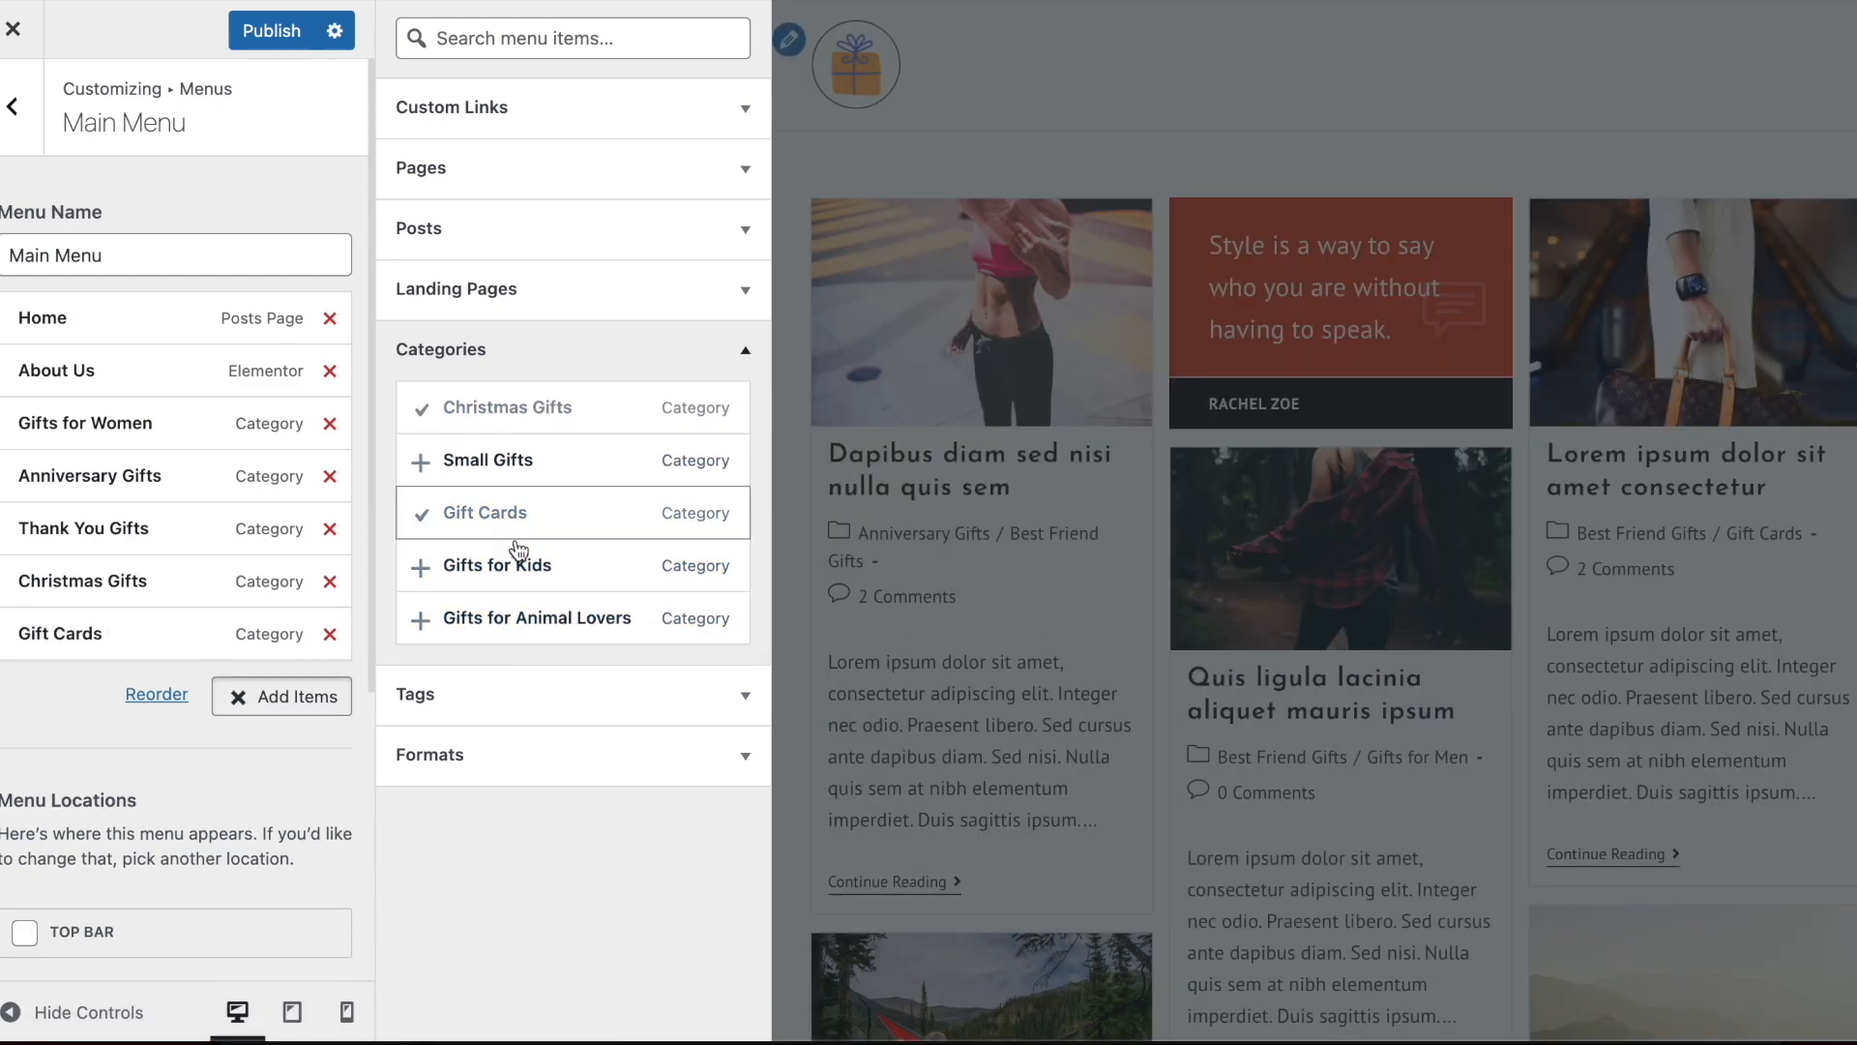
click(523, 565)
scroll(535, 576, up, 3)
click(535, 472)
click(526, 512)
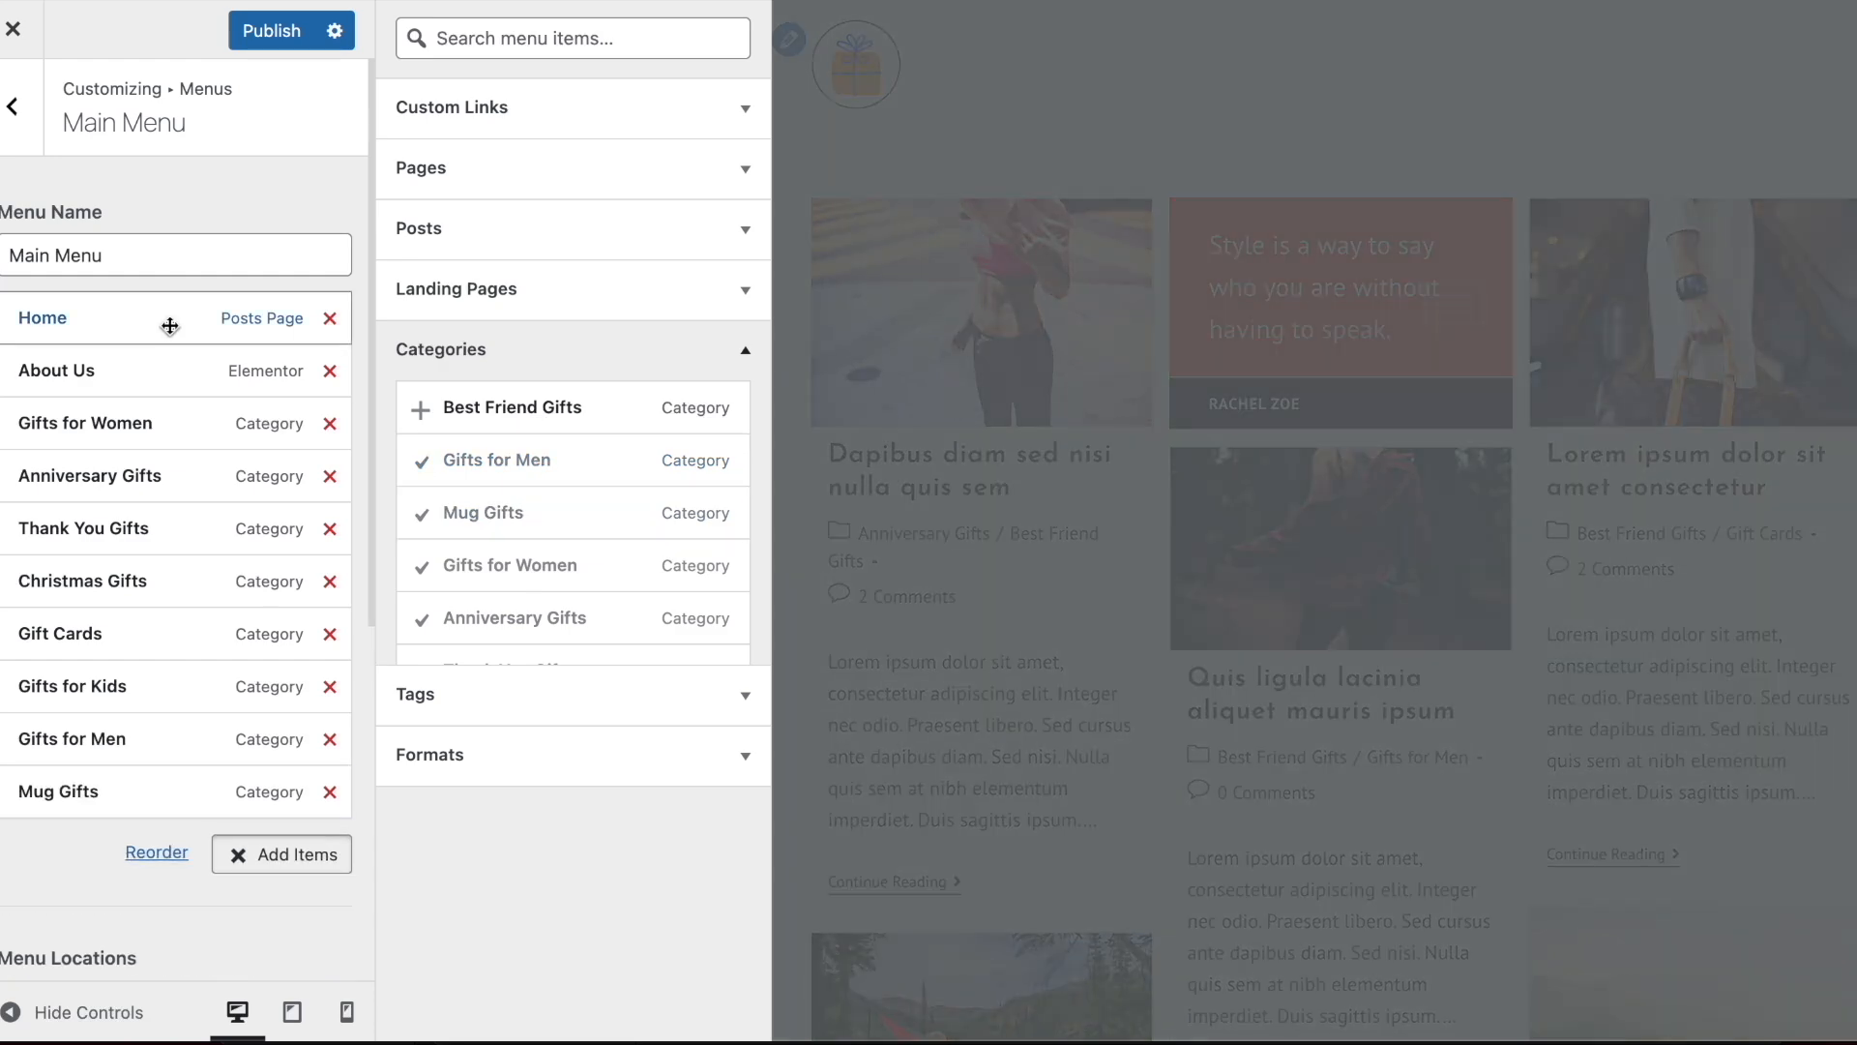
Move About Us to the end of the Main Menu and check the expanded menu in the site preview
click(246, 175)
drag(91, 520, 82, 803)
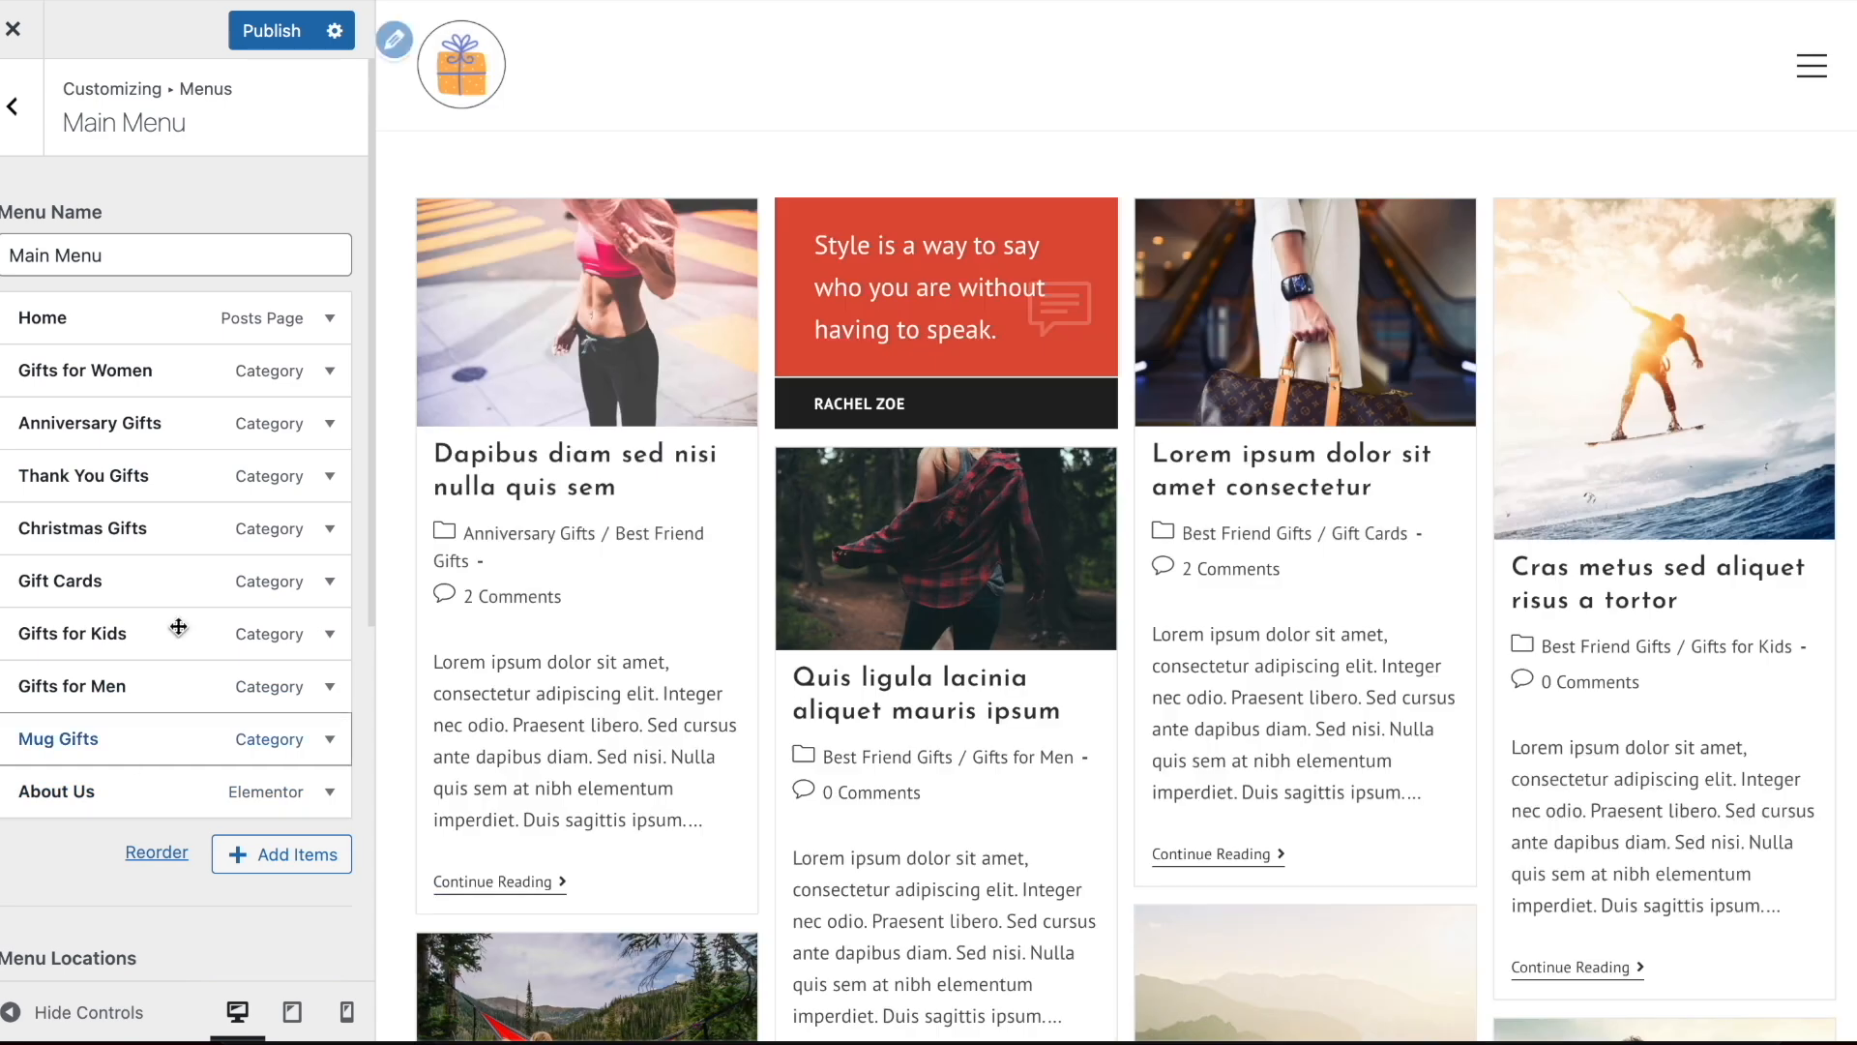
click(1813, 70)
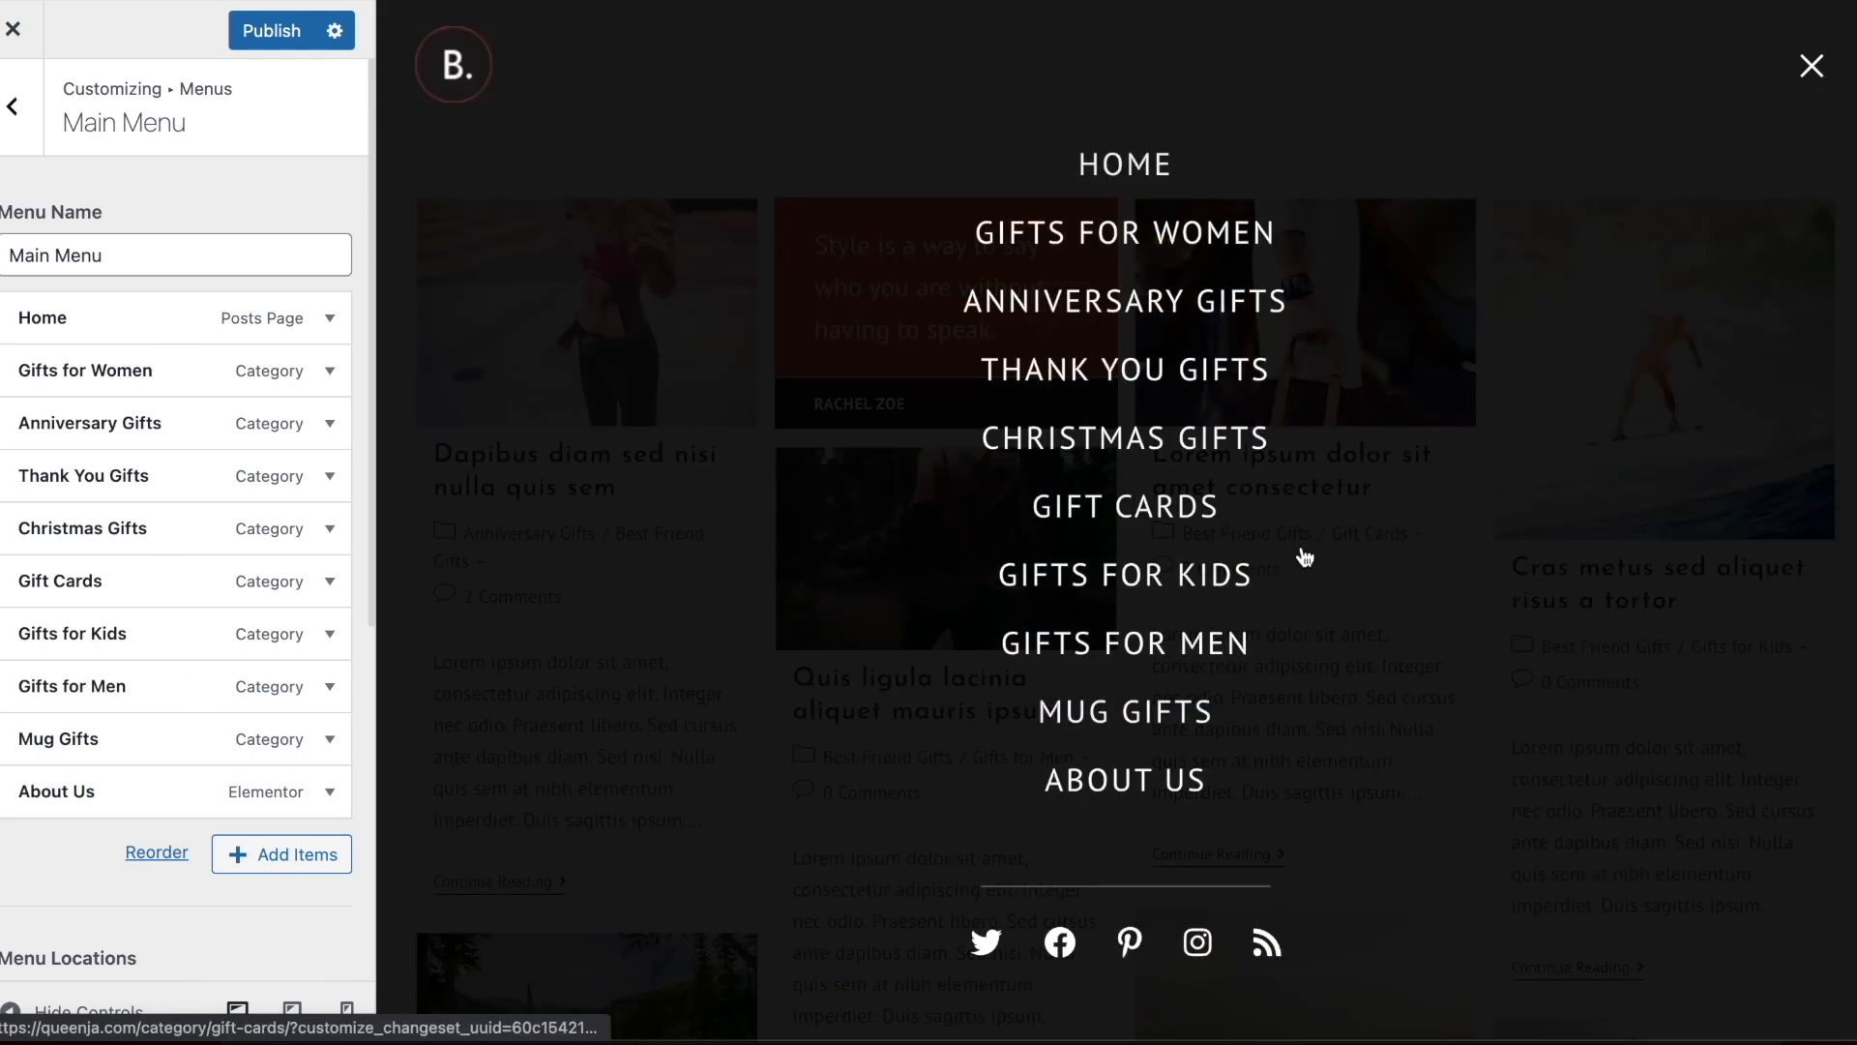
click(1803, 77)
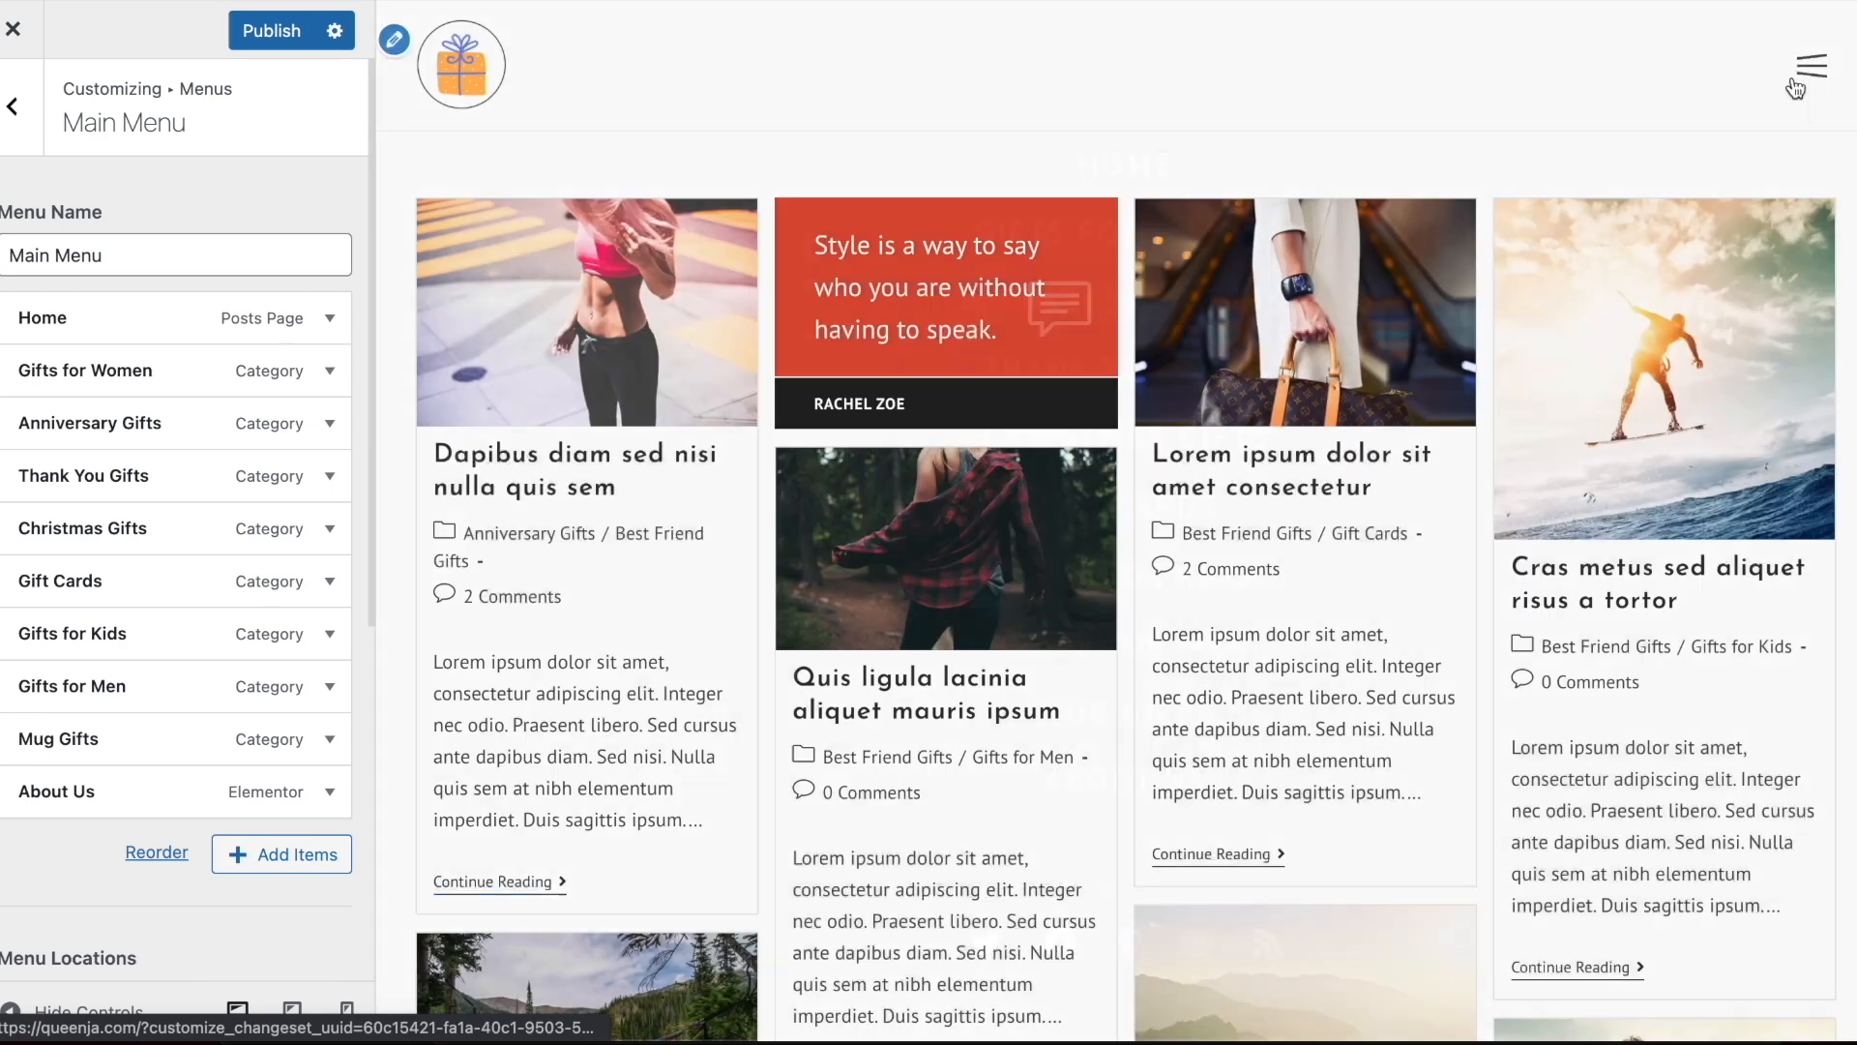
Open the header's Social Menu settings and check the expanded menu in the site preview
click(22, 150)
click(12, 104)
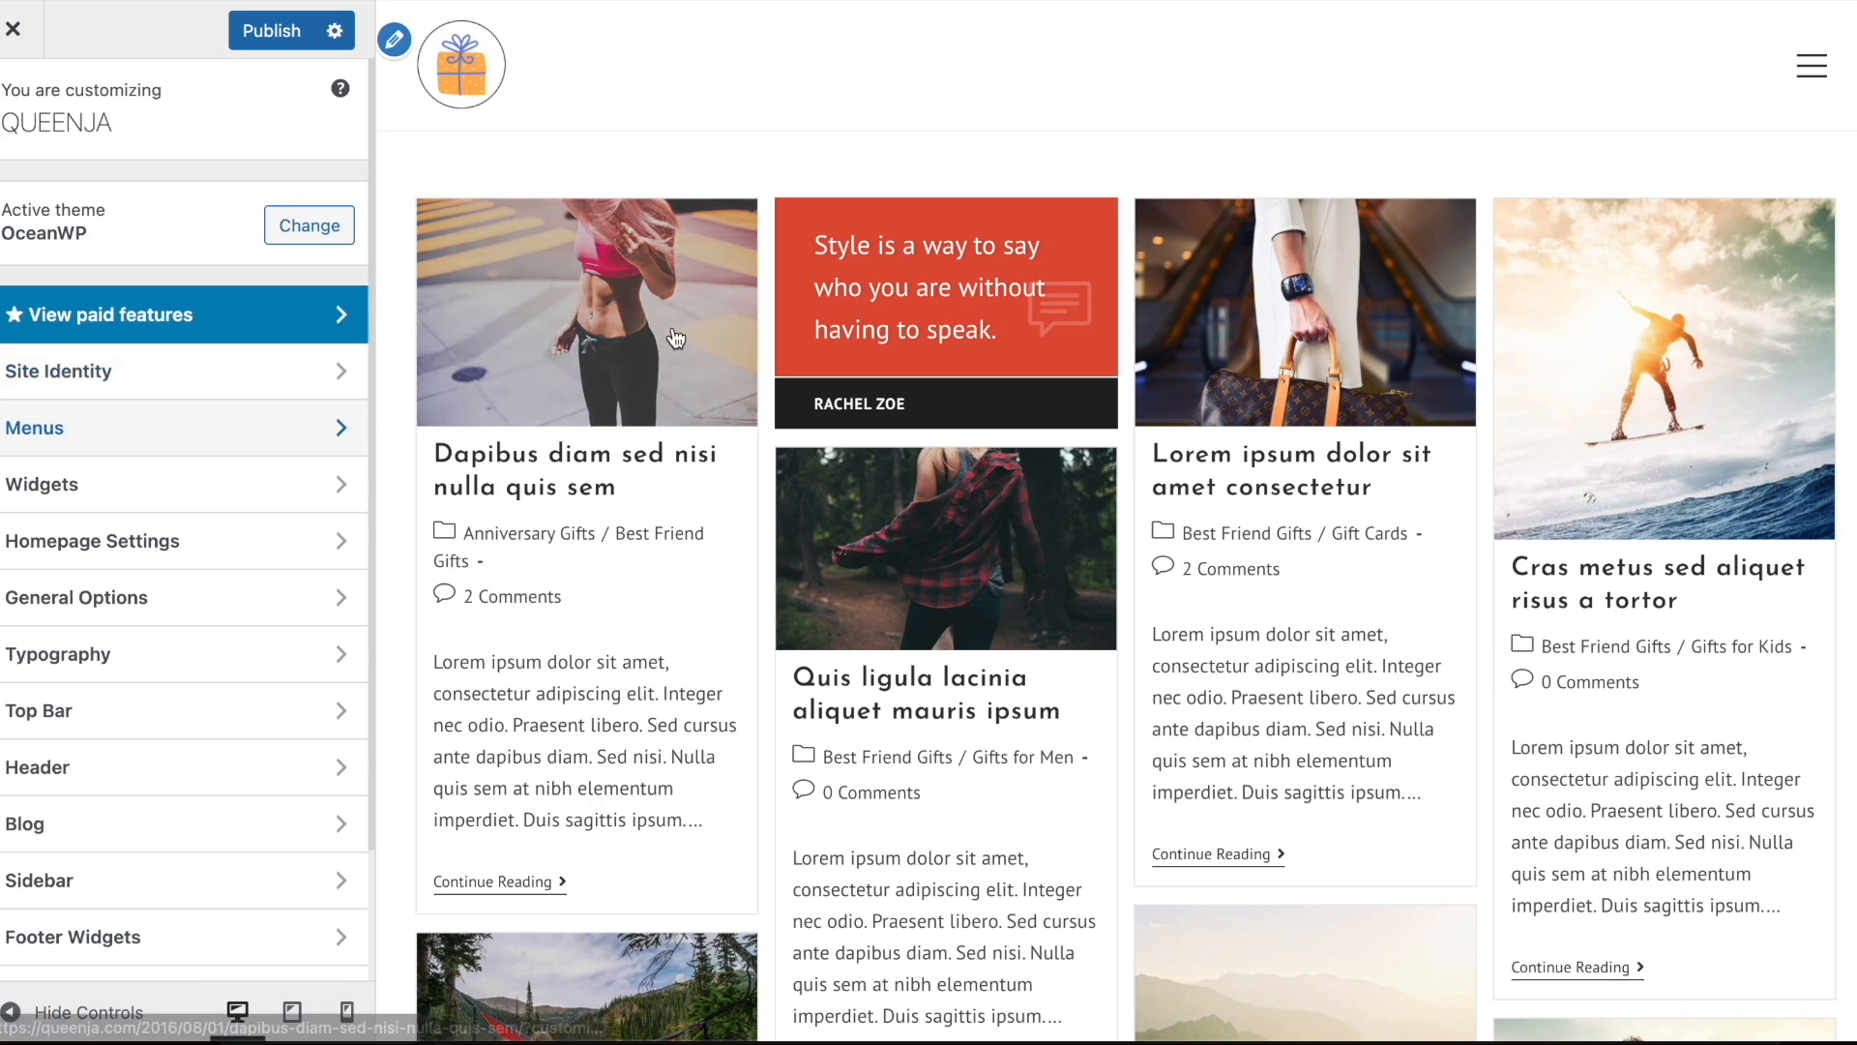
click(58, 767)
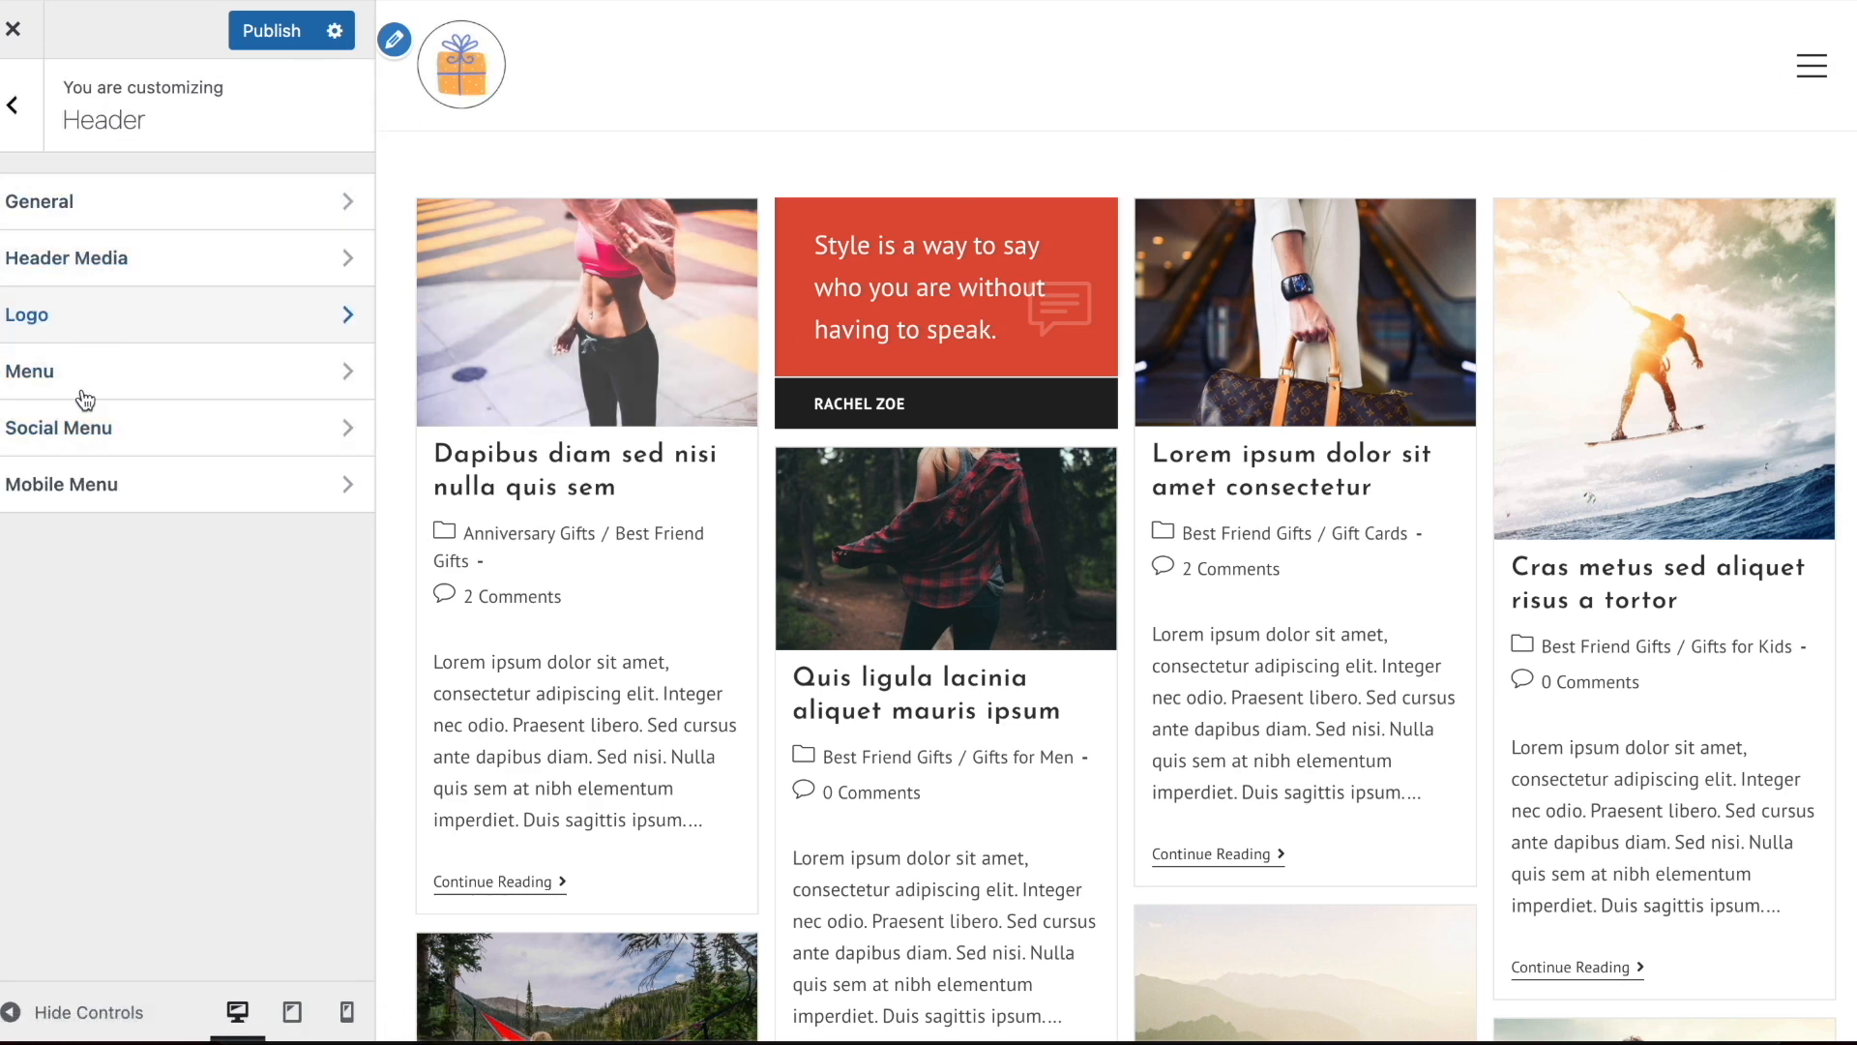
click(85, 427)
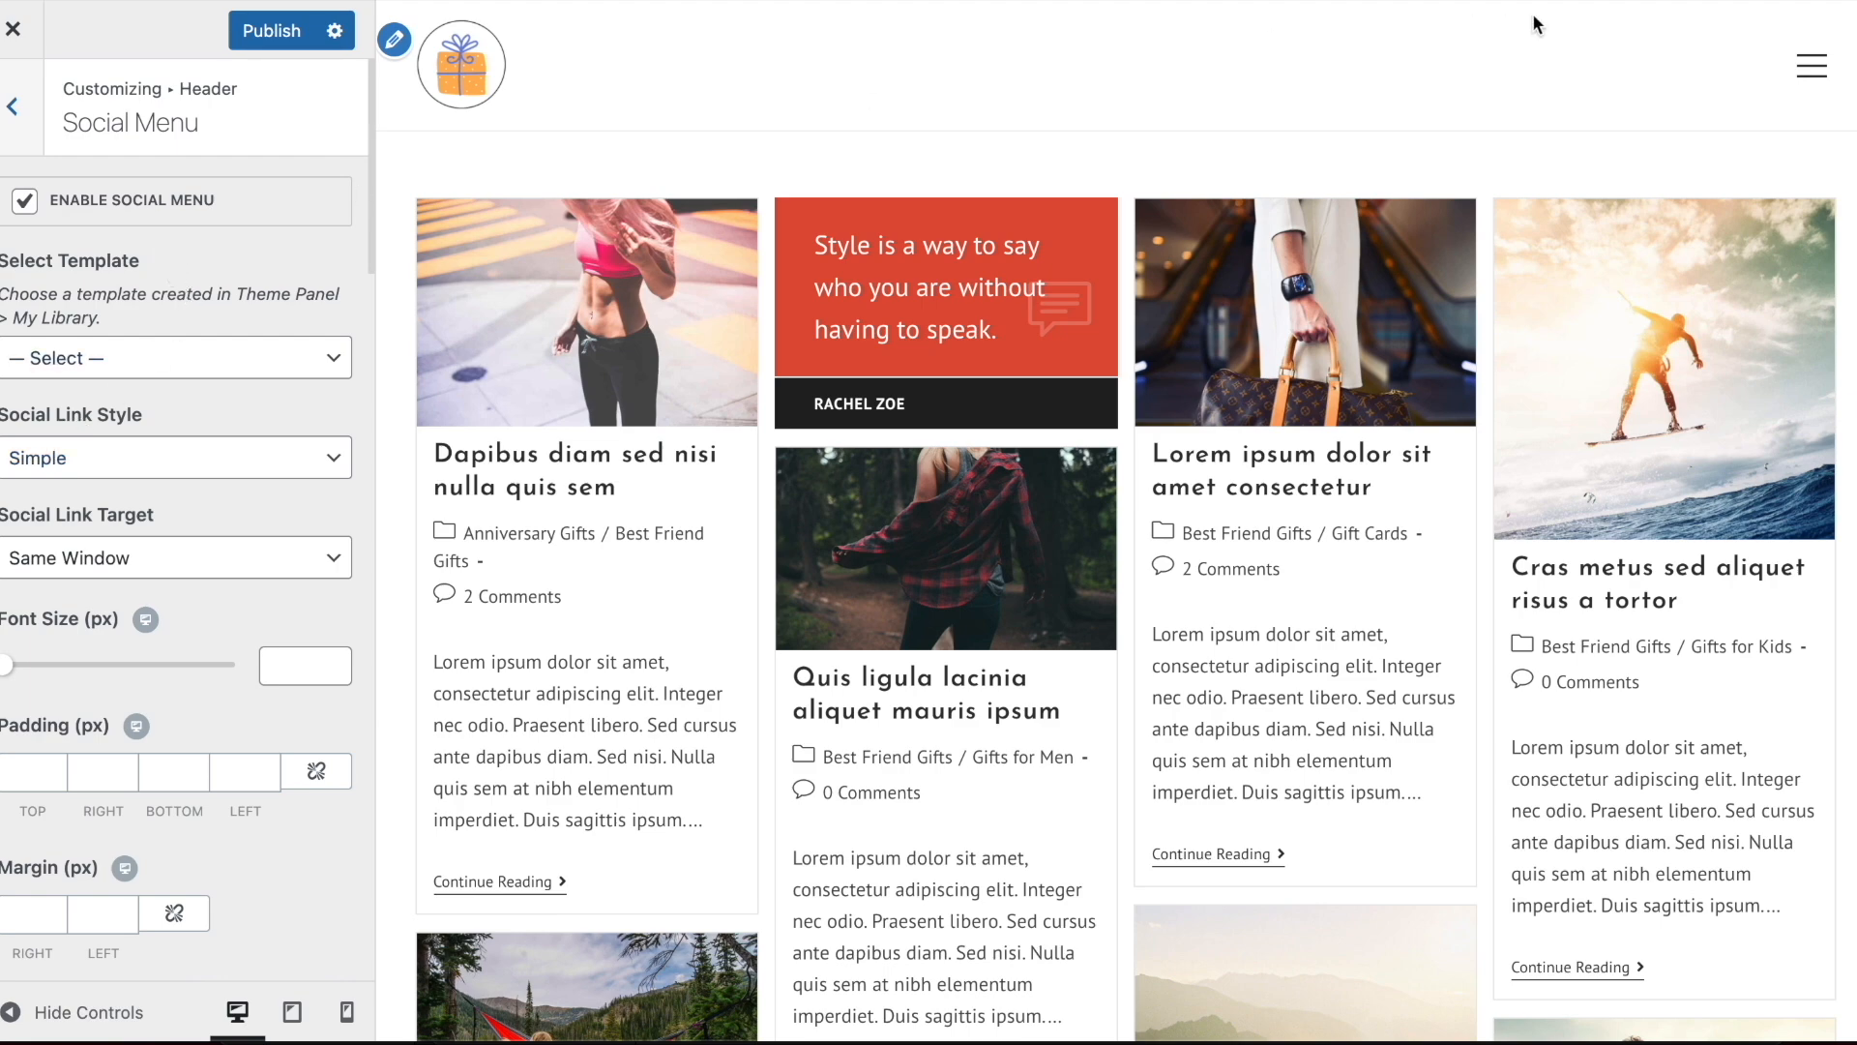
click(1812, 66)
click(1812, 66)
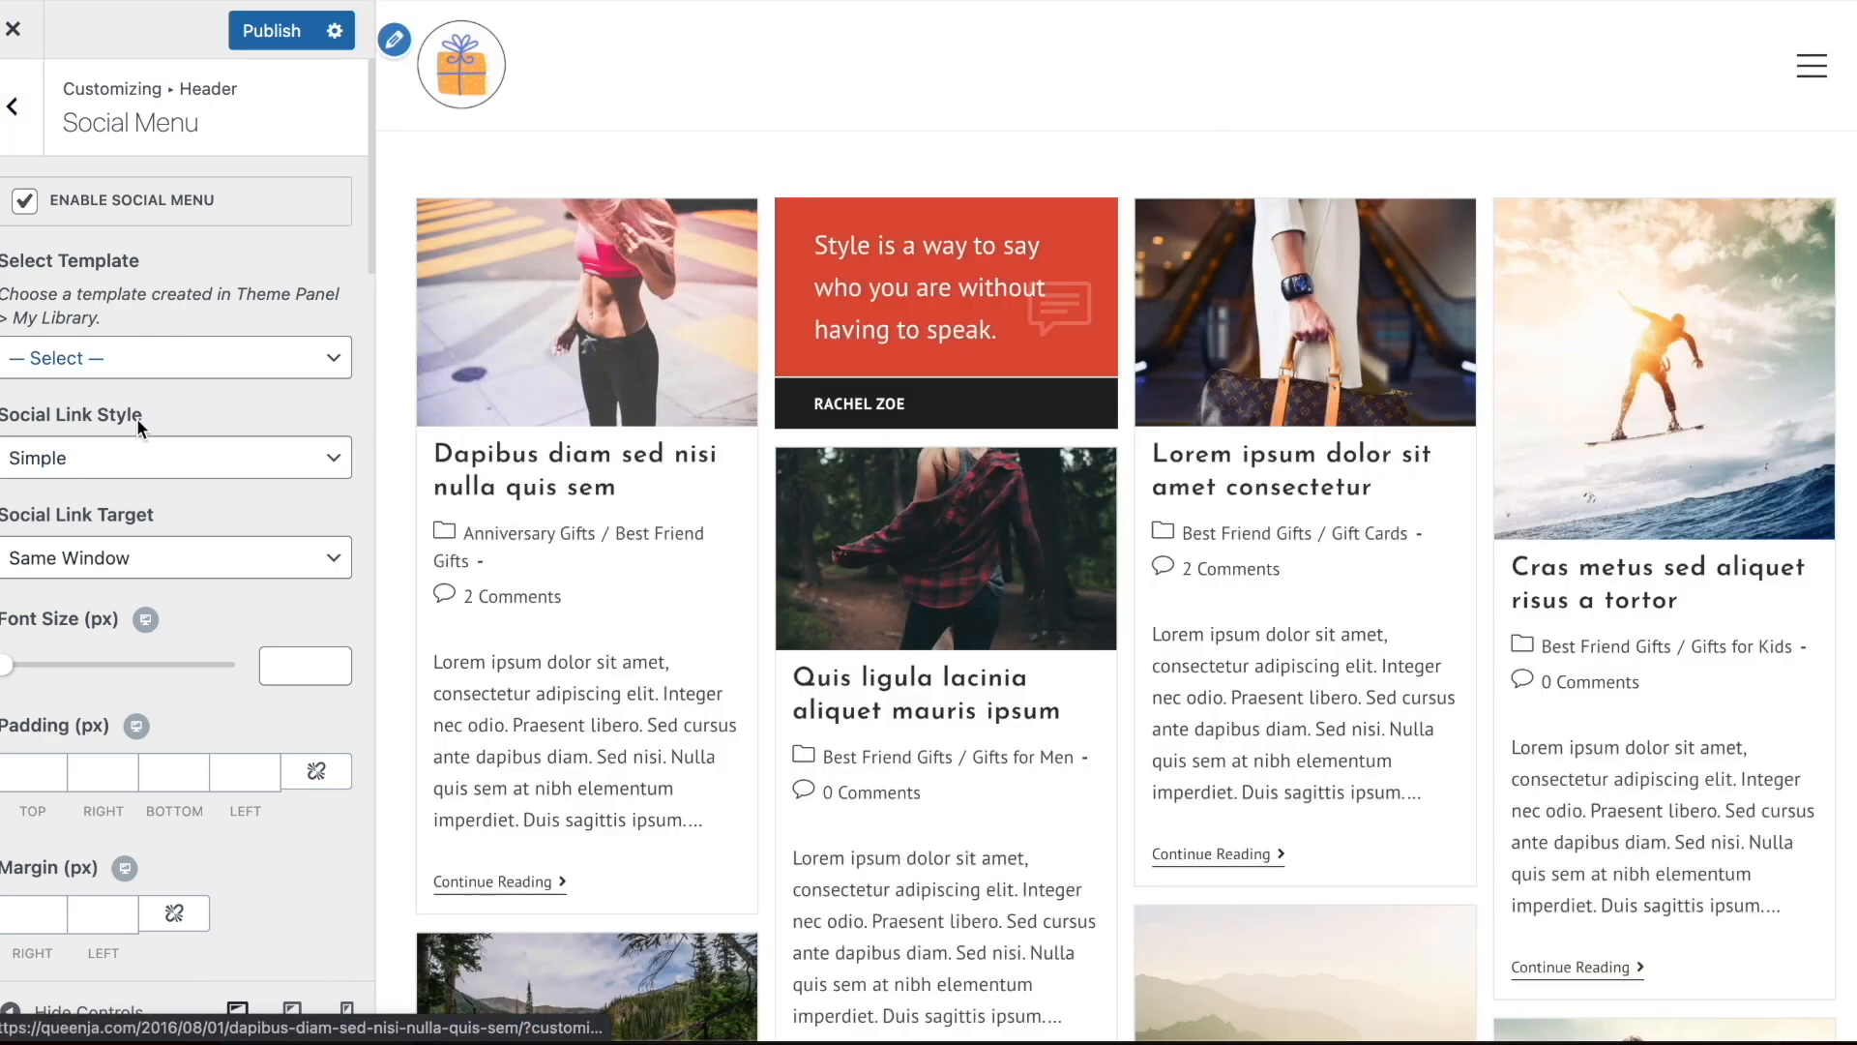
Clear the Pinterest link in the Social Menu settings and check the social icons in the preview's expanded menu
scroll(295, 553, down, 5)
scroll(291, 547, down, 10)
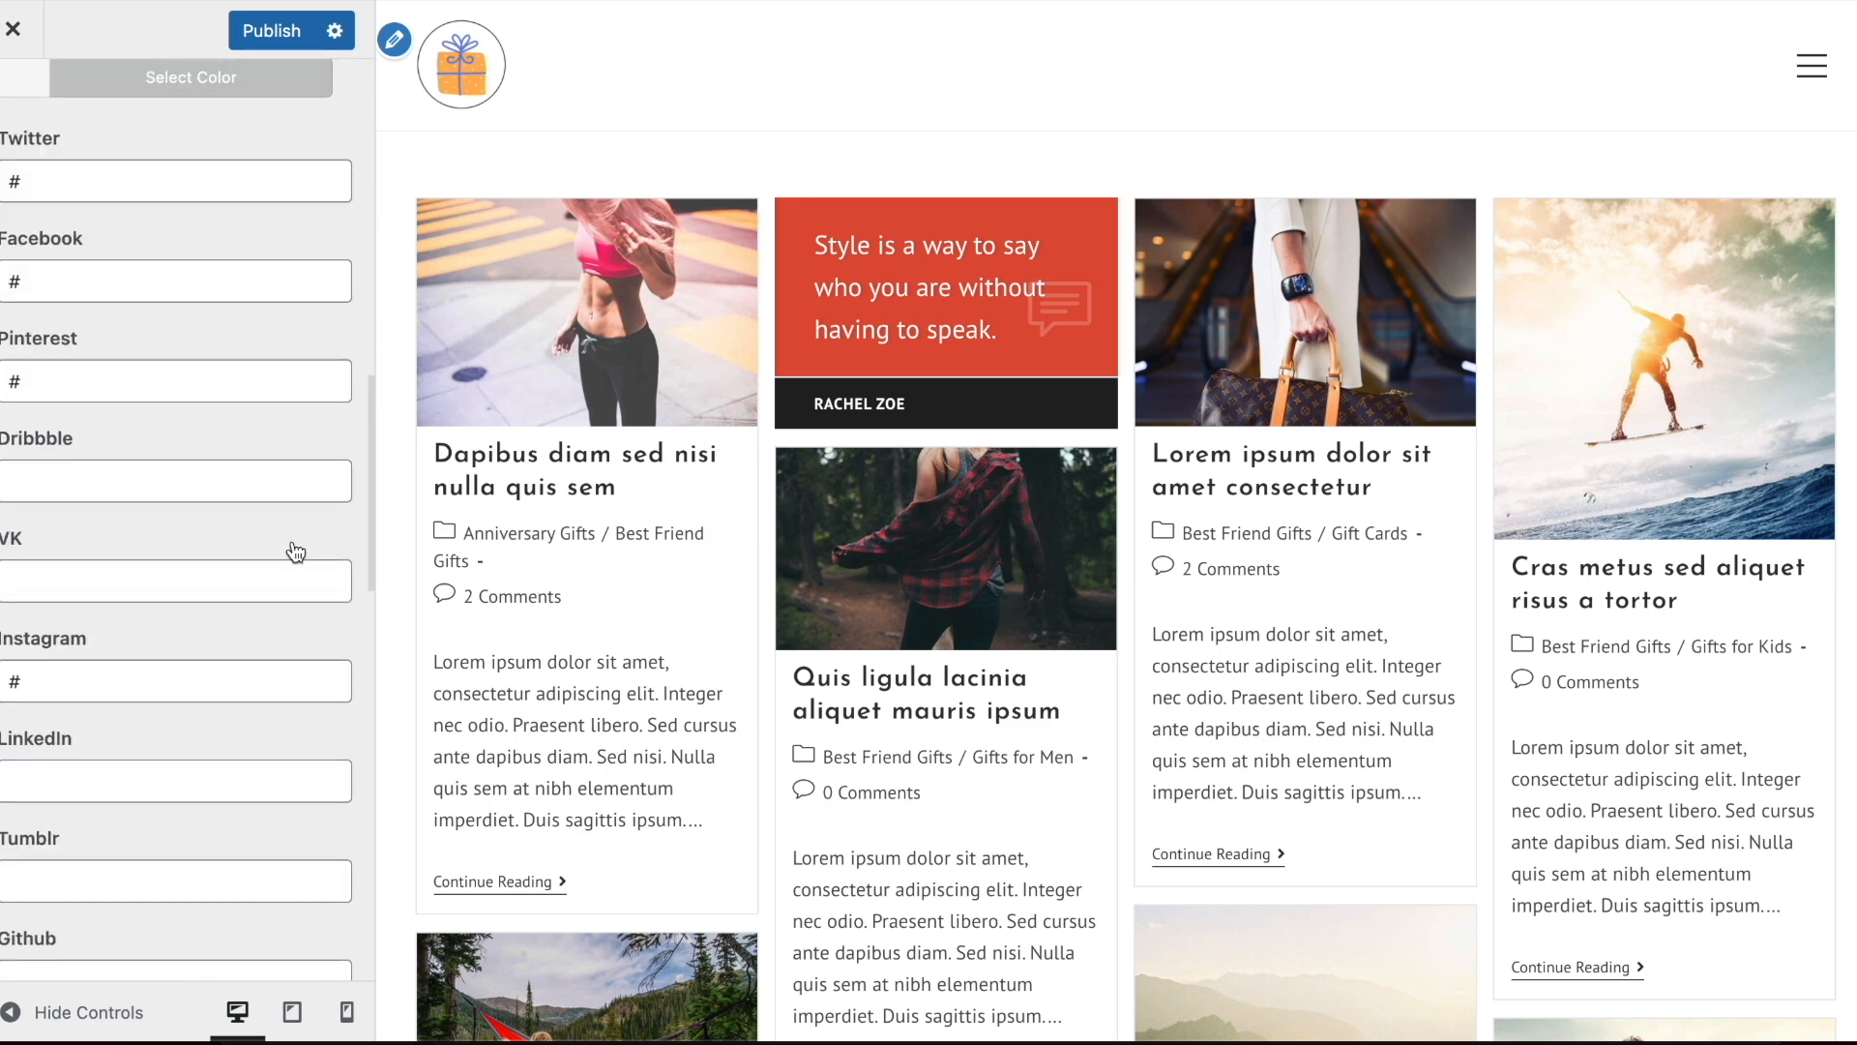
scroll(182, 568, up, 7)
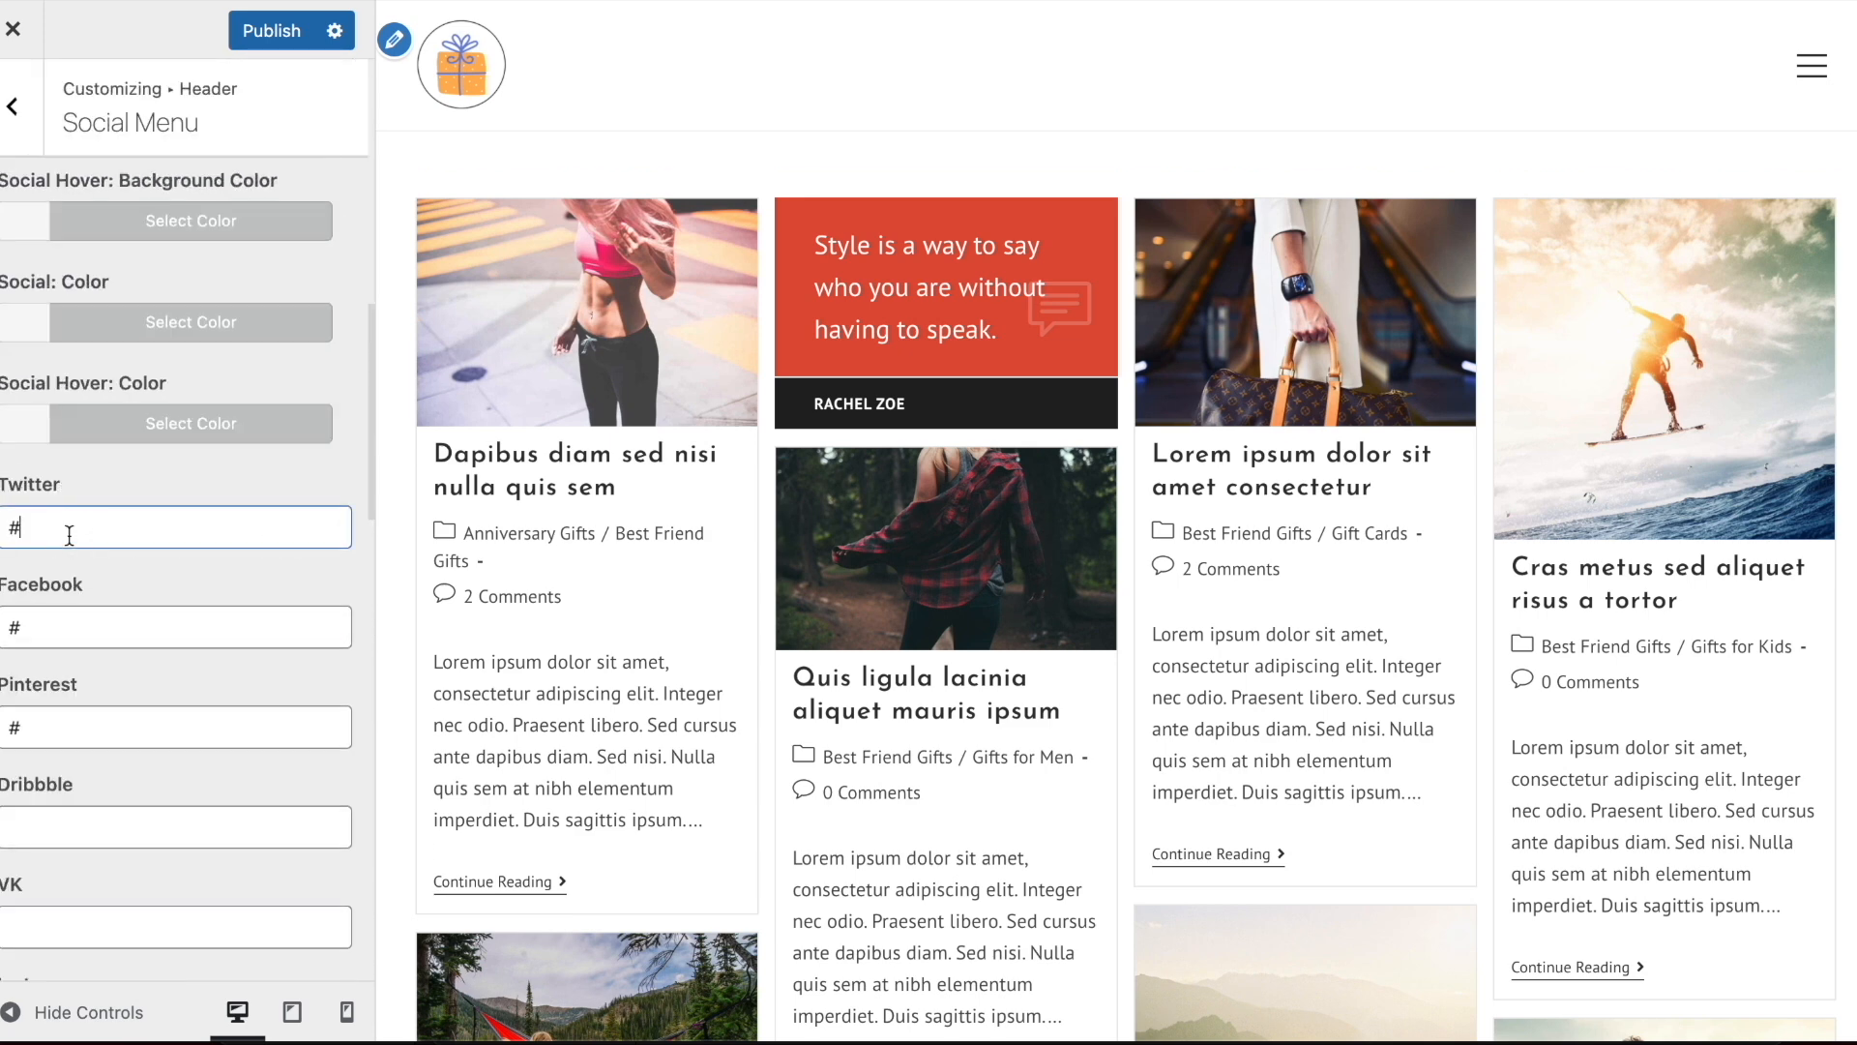
click(50, 629)
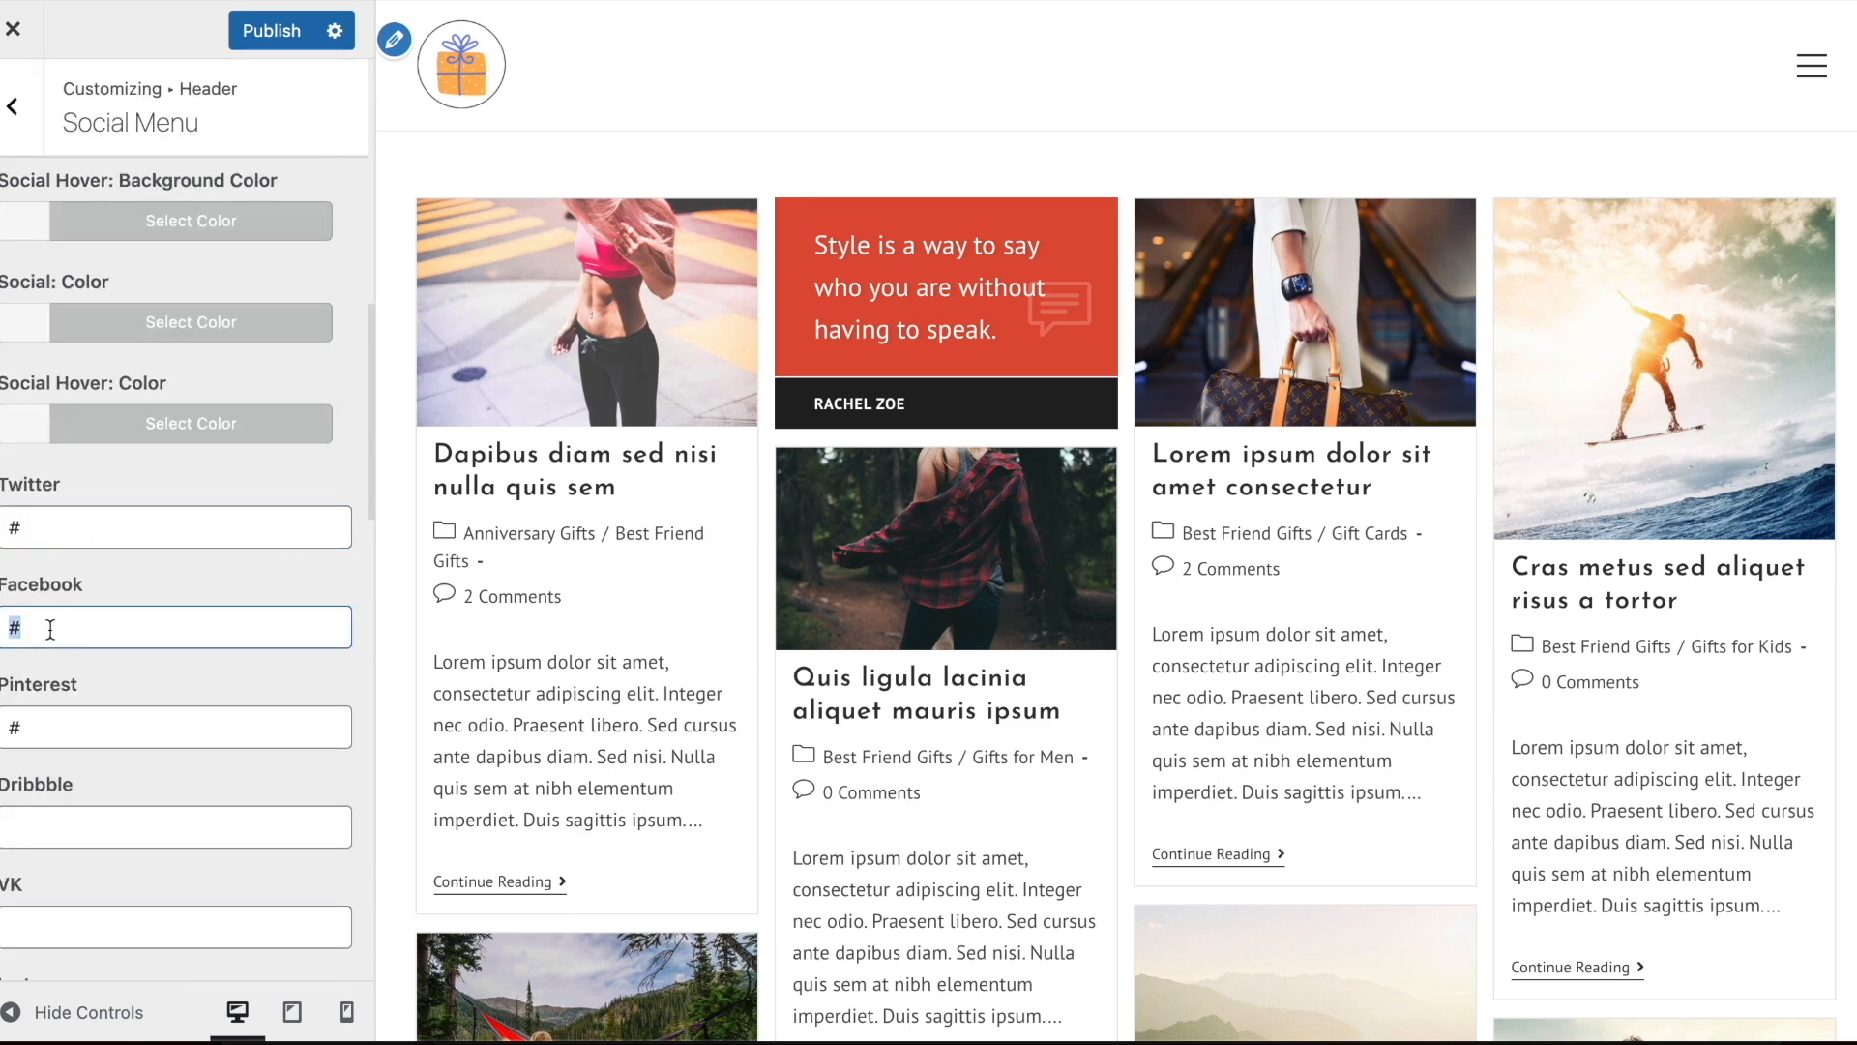
scroll(50, 630, down, 5)
scroll(139, 366, up, 2)
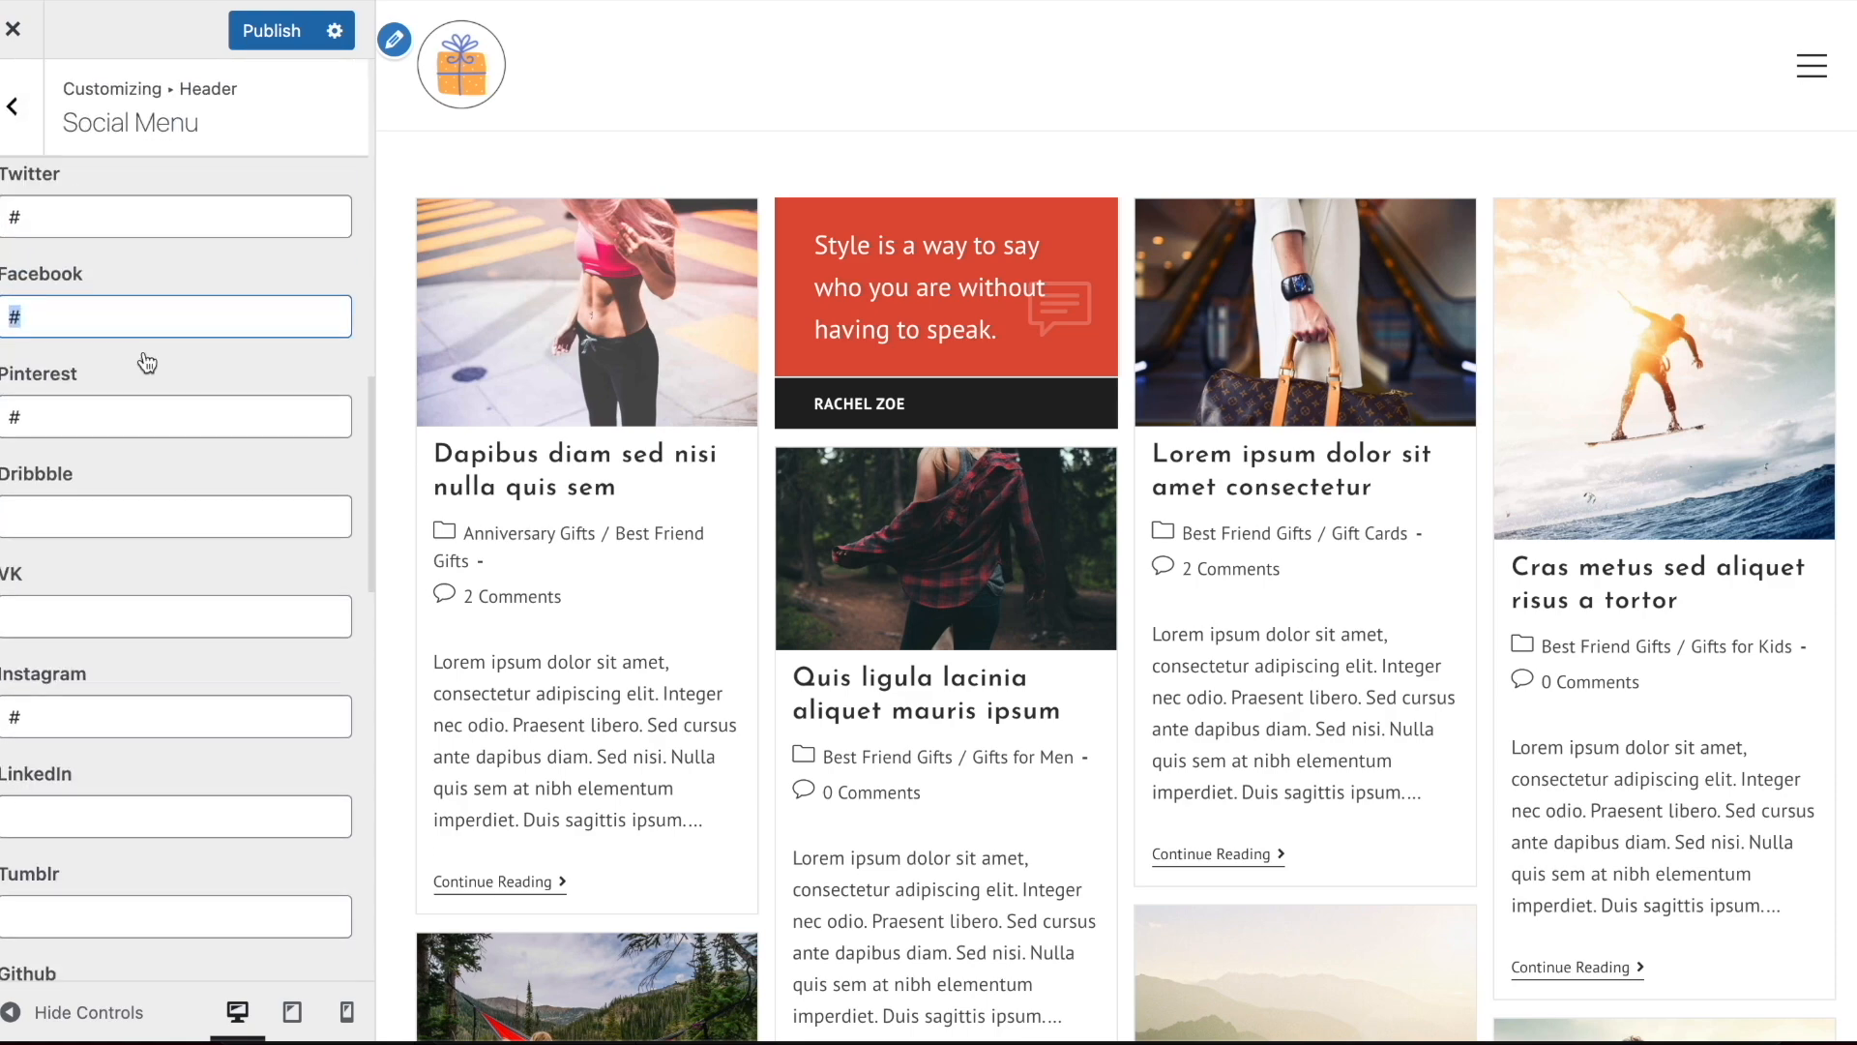
click(52, 409)
key(BackSpace)
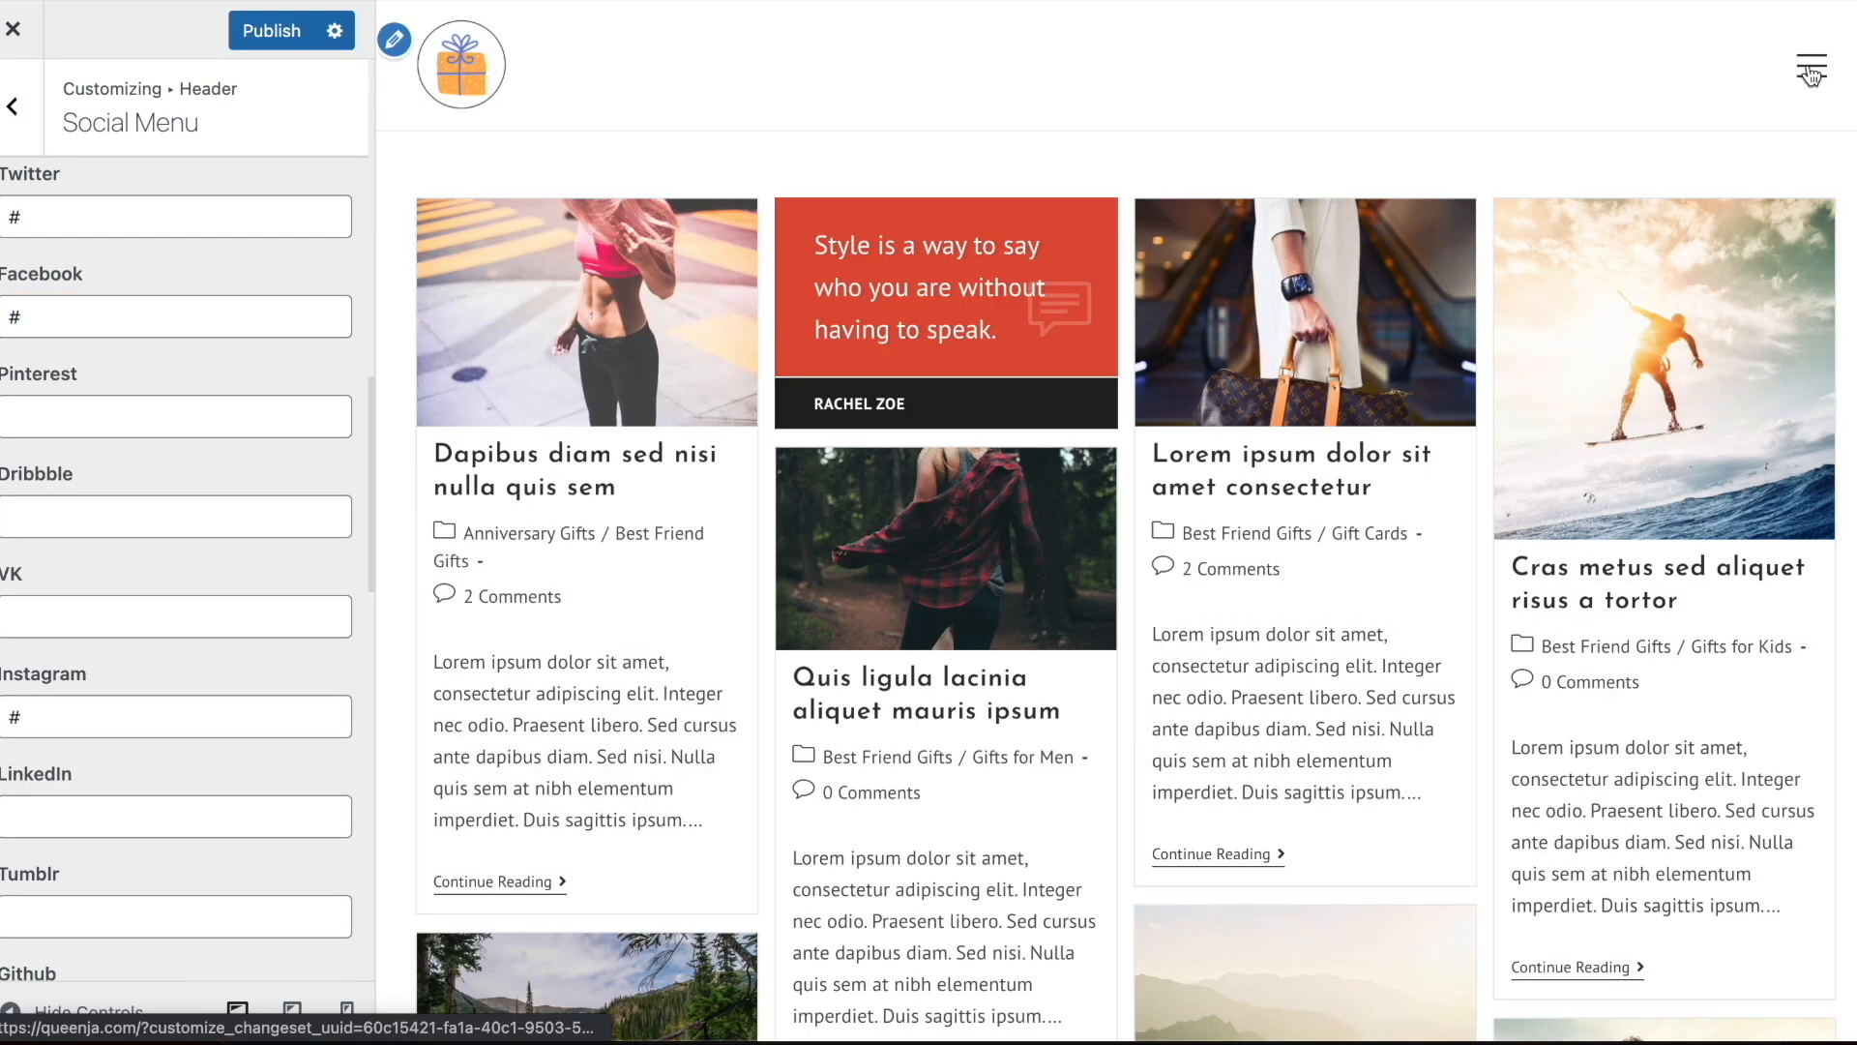
click(1812, 70)
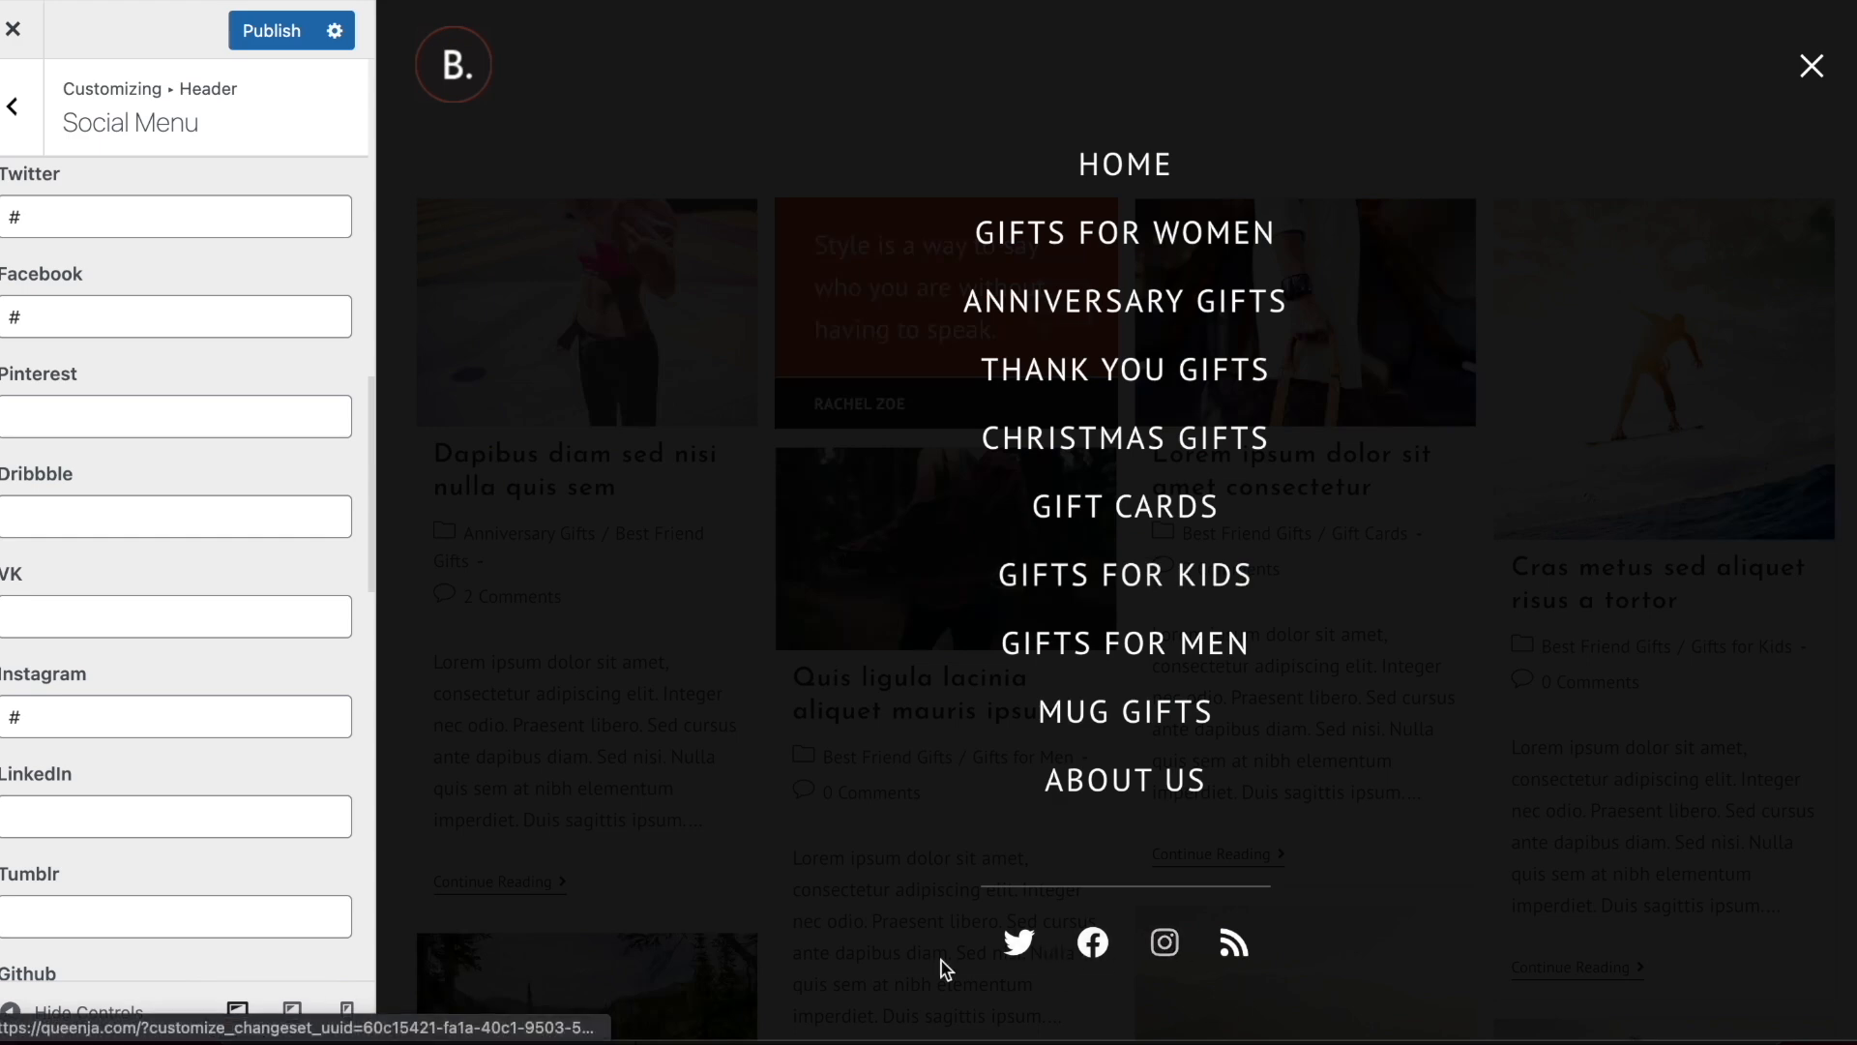
click(1811, 66)
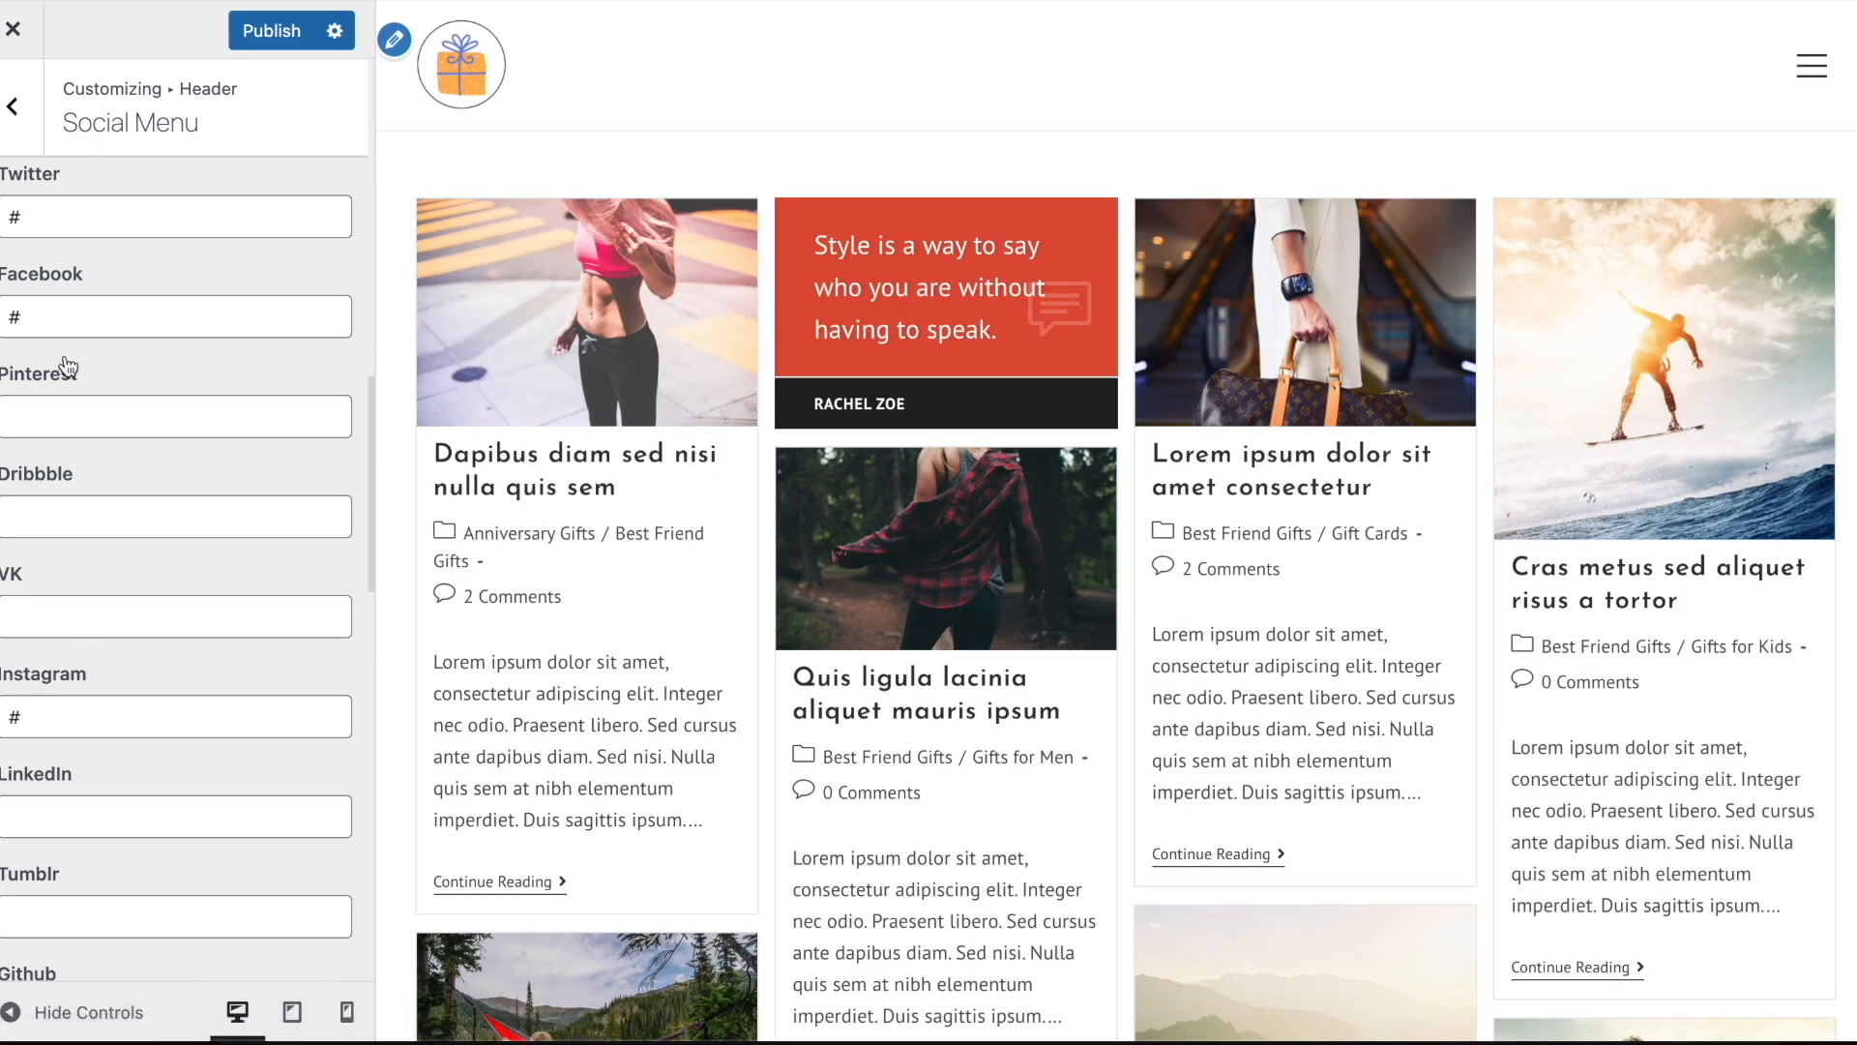
Leave the header settings, open the post "Dapibus diam sed nisi nulla quis sem" in the preview and examine its sidebar widgets
scroll(64, 352, up, 12)
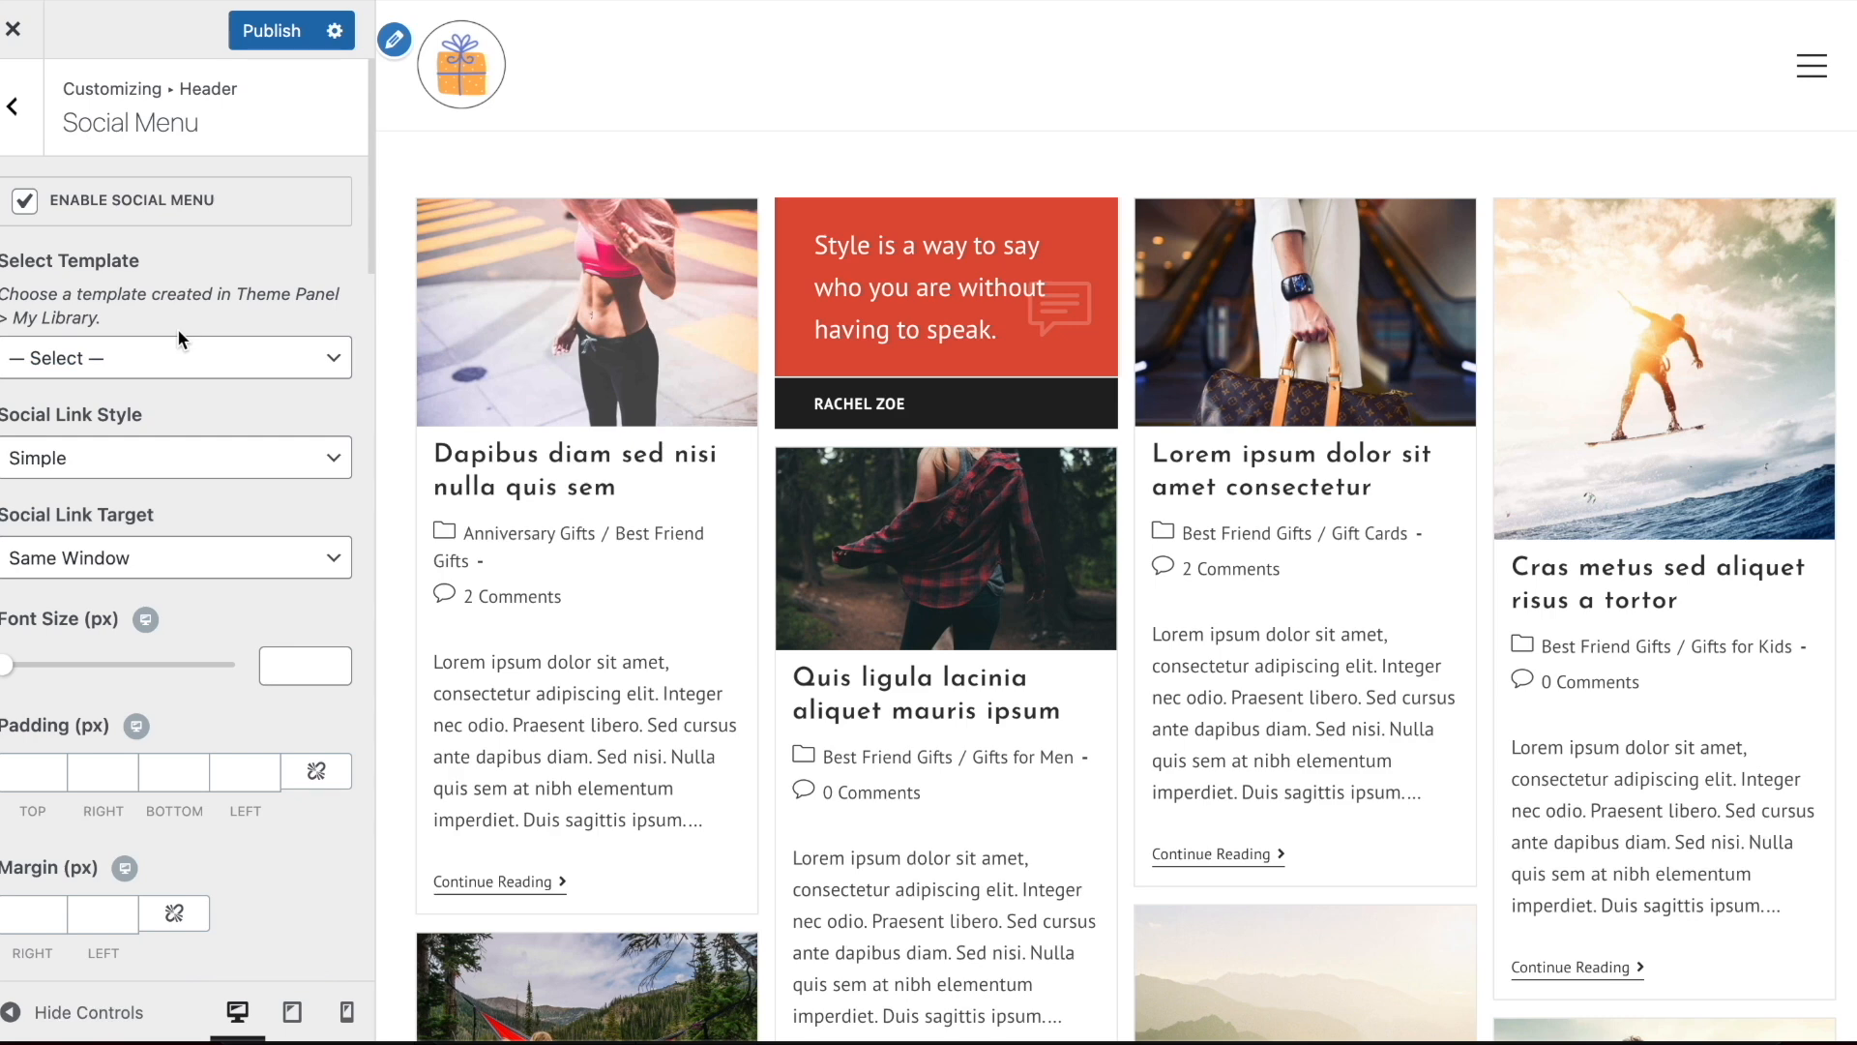
click(19, 108)
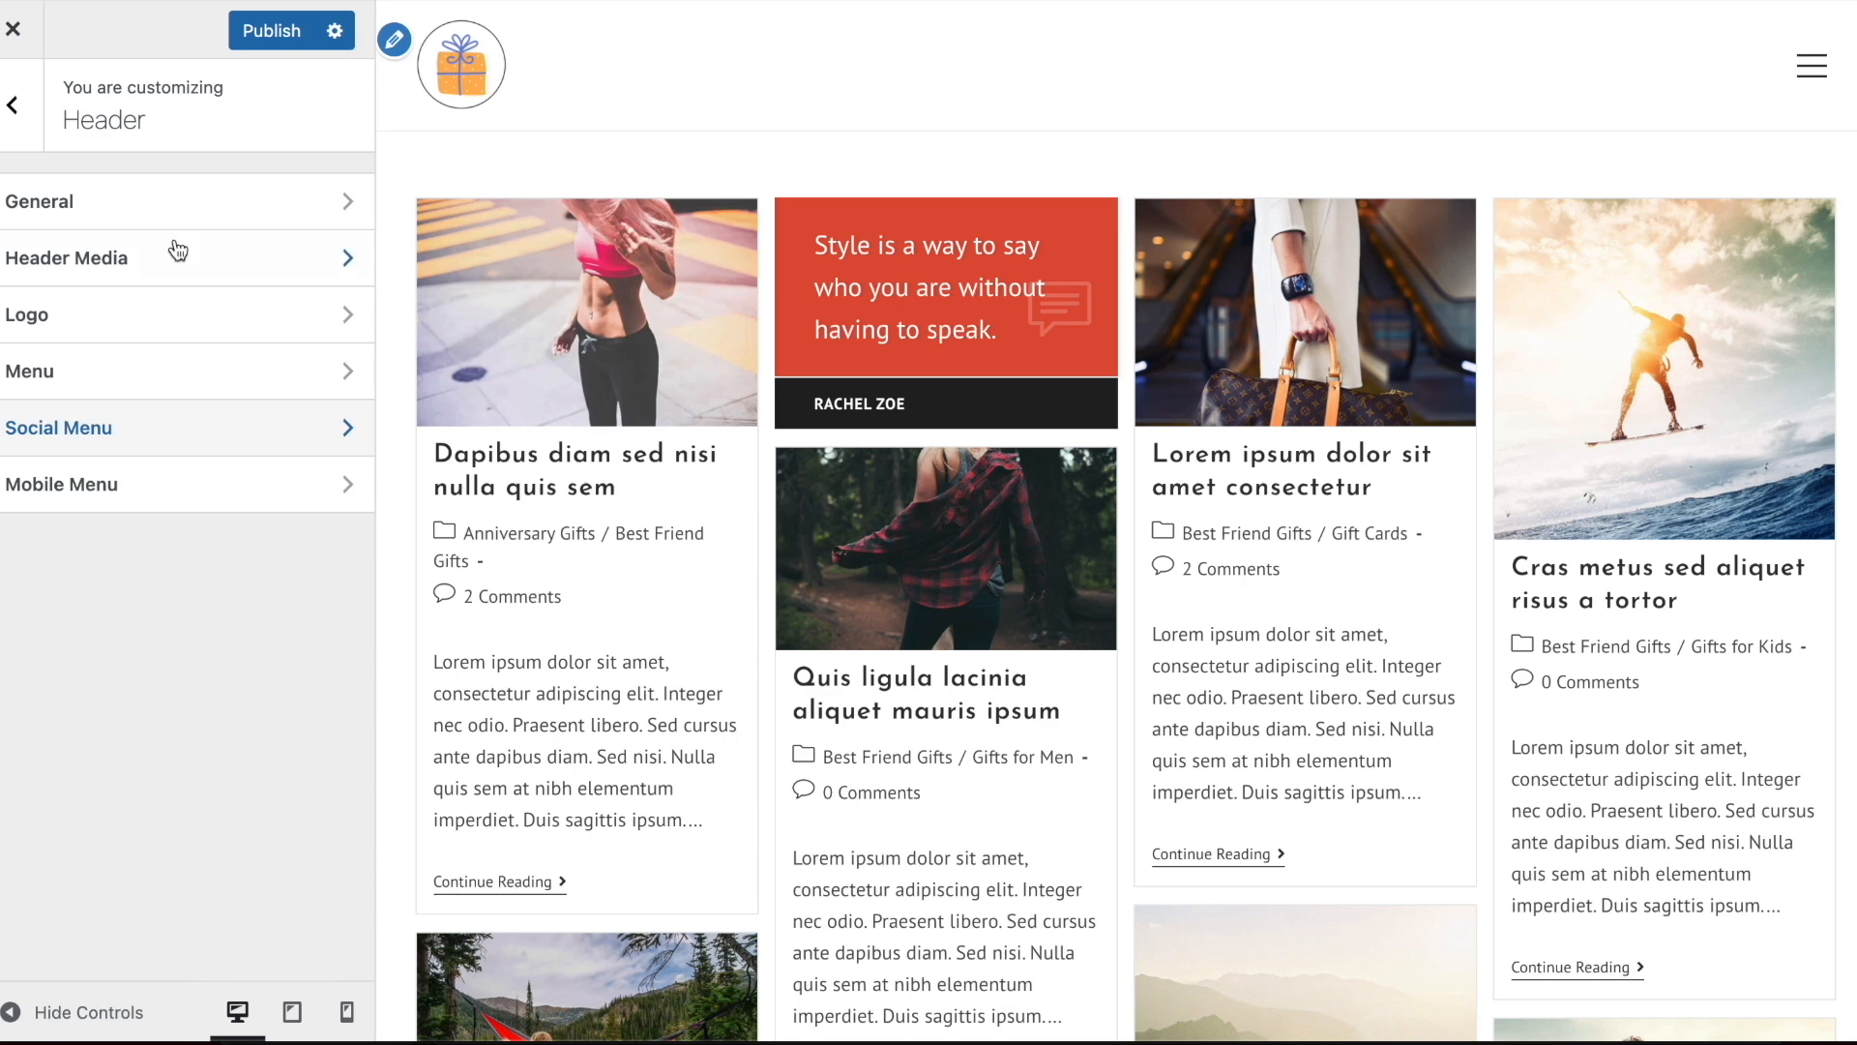
click(11, 104)
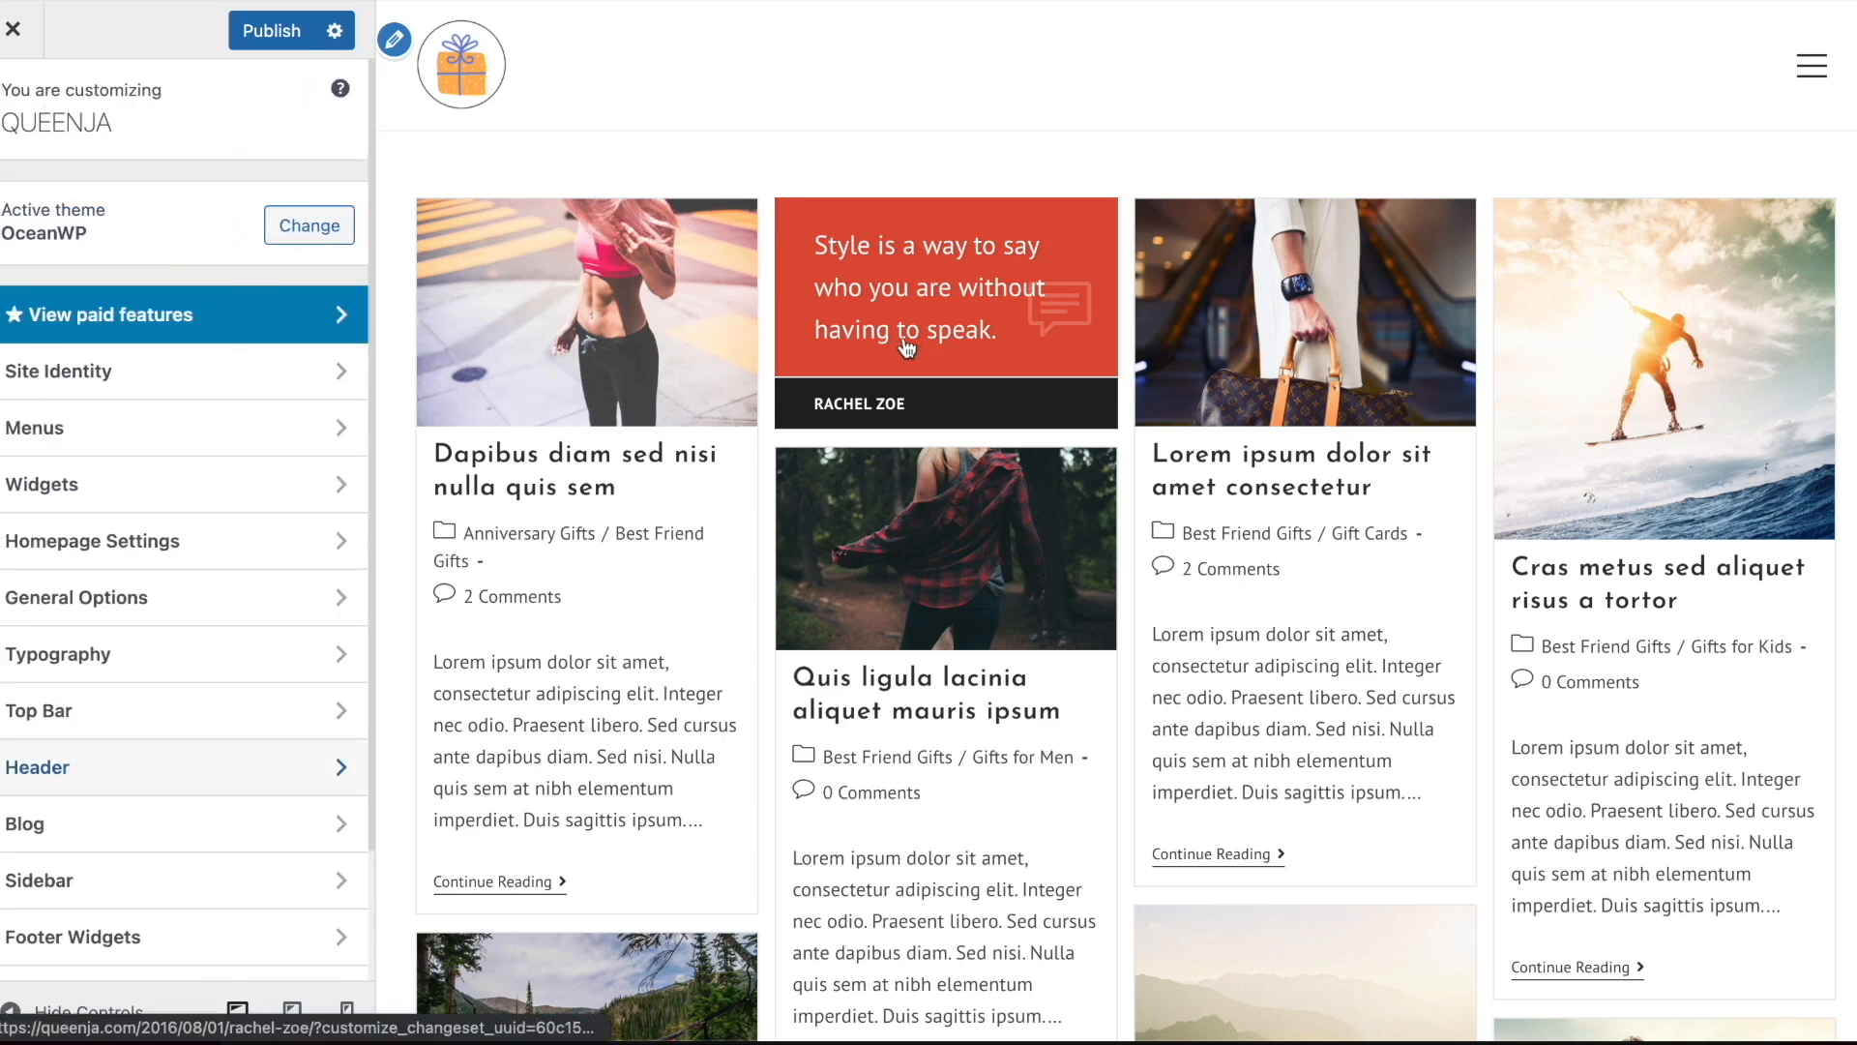
click(590, 315)
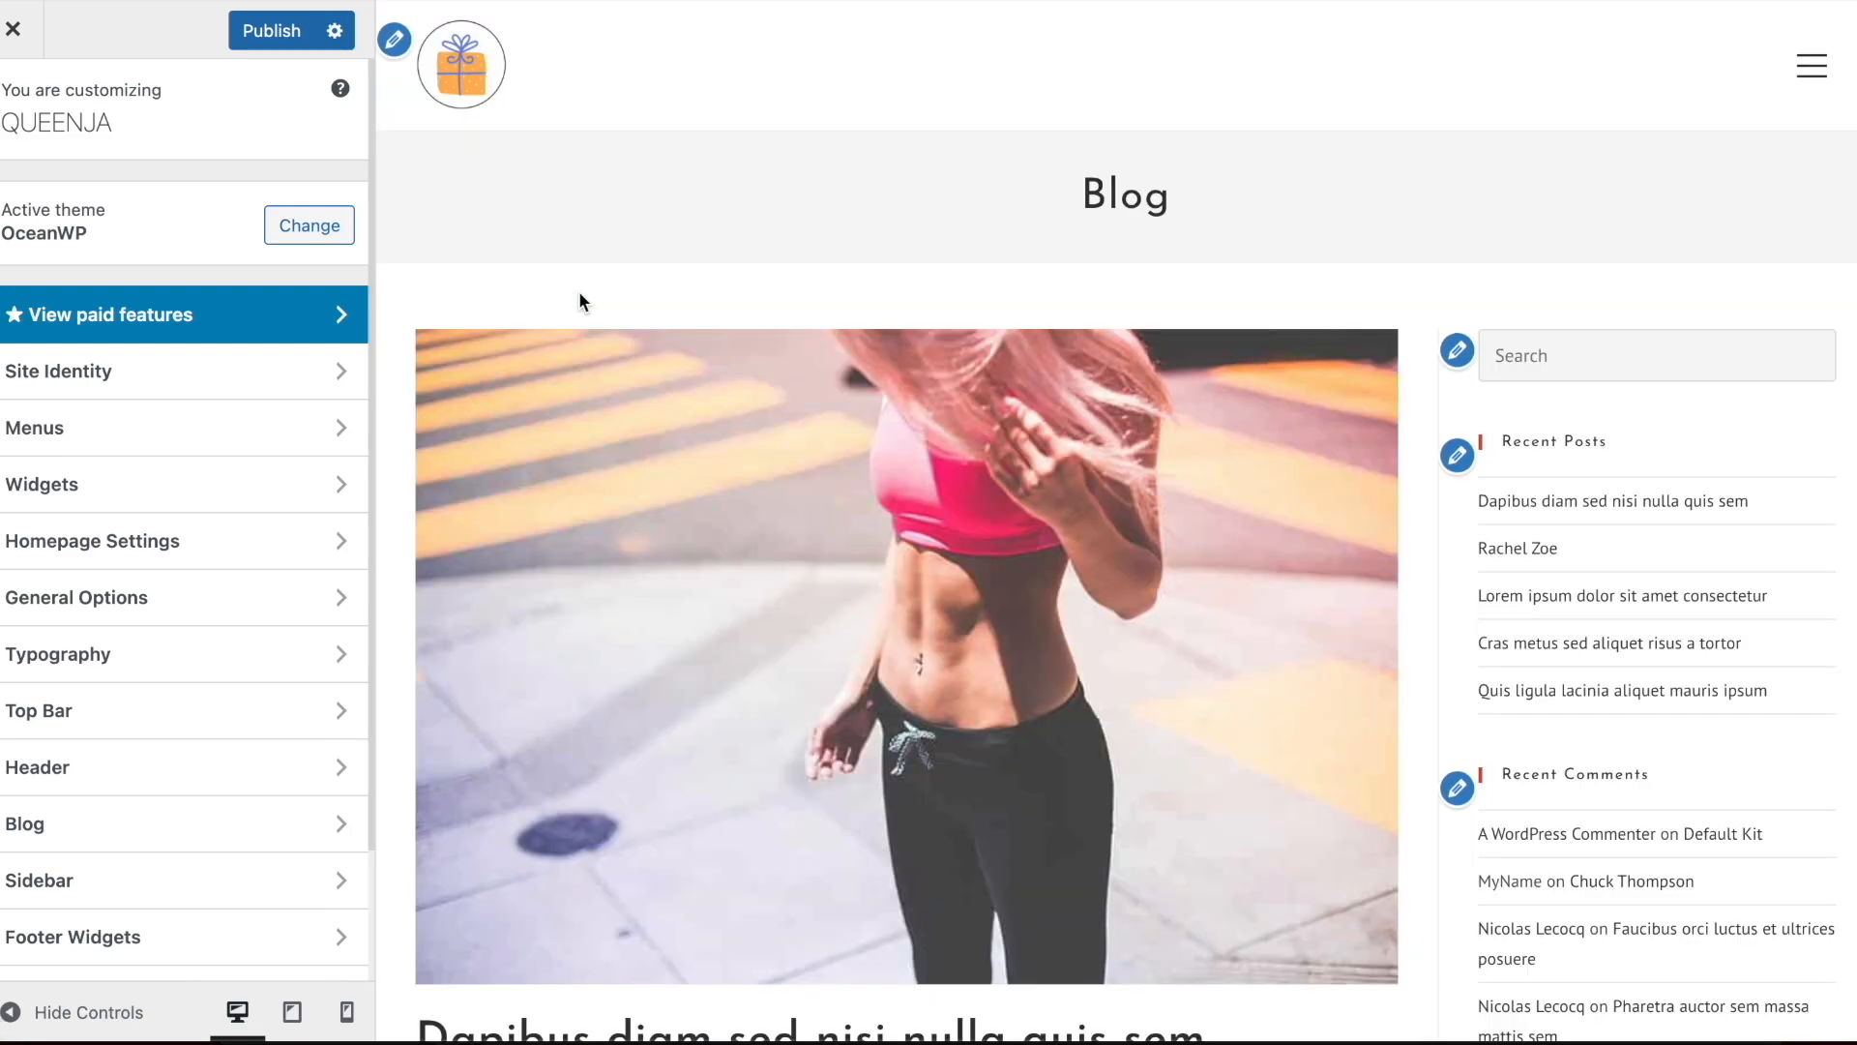
scroll(1490, 221, down, 6)
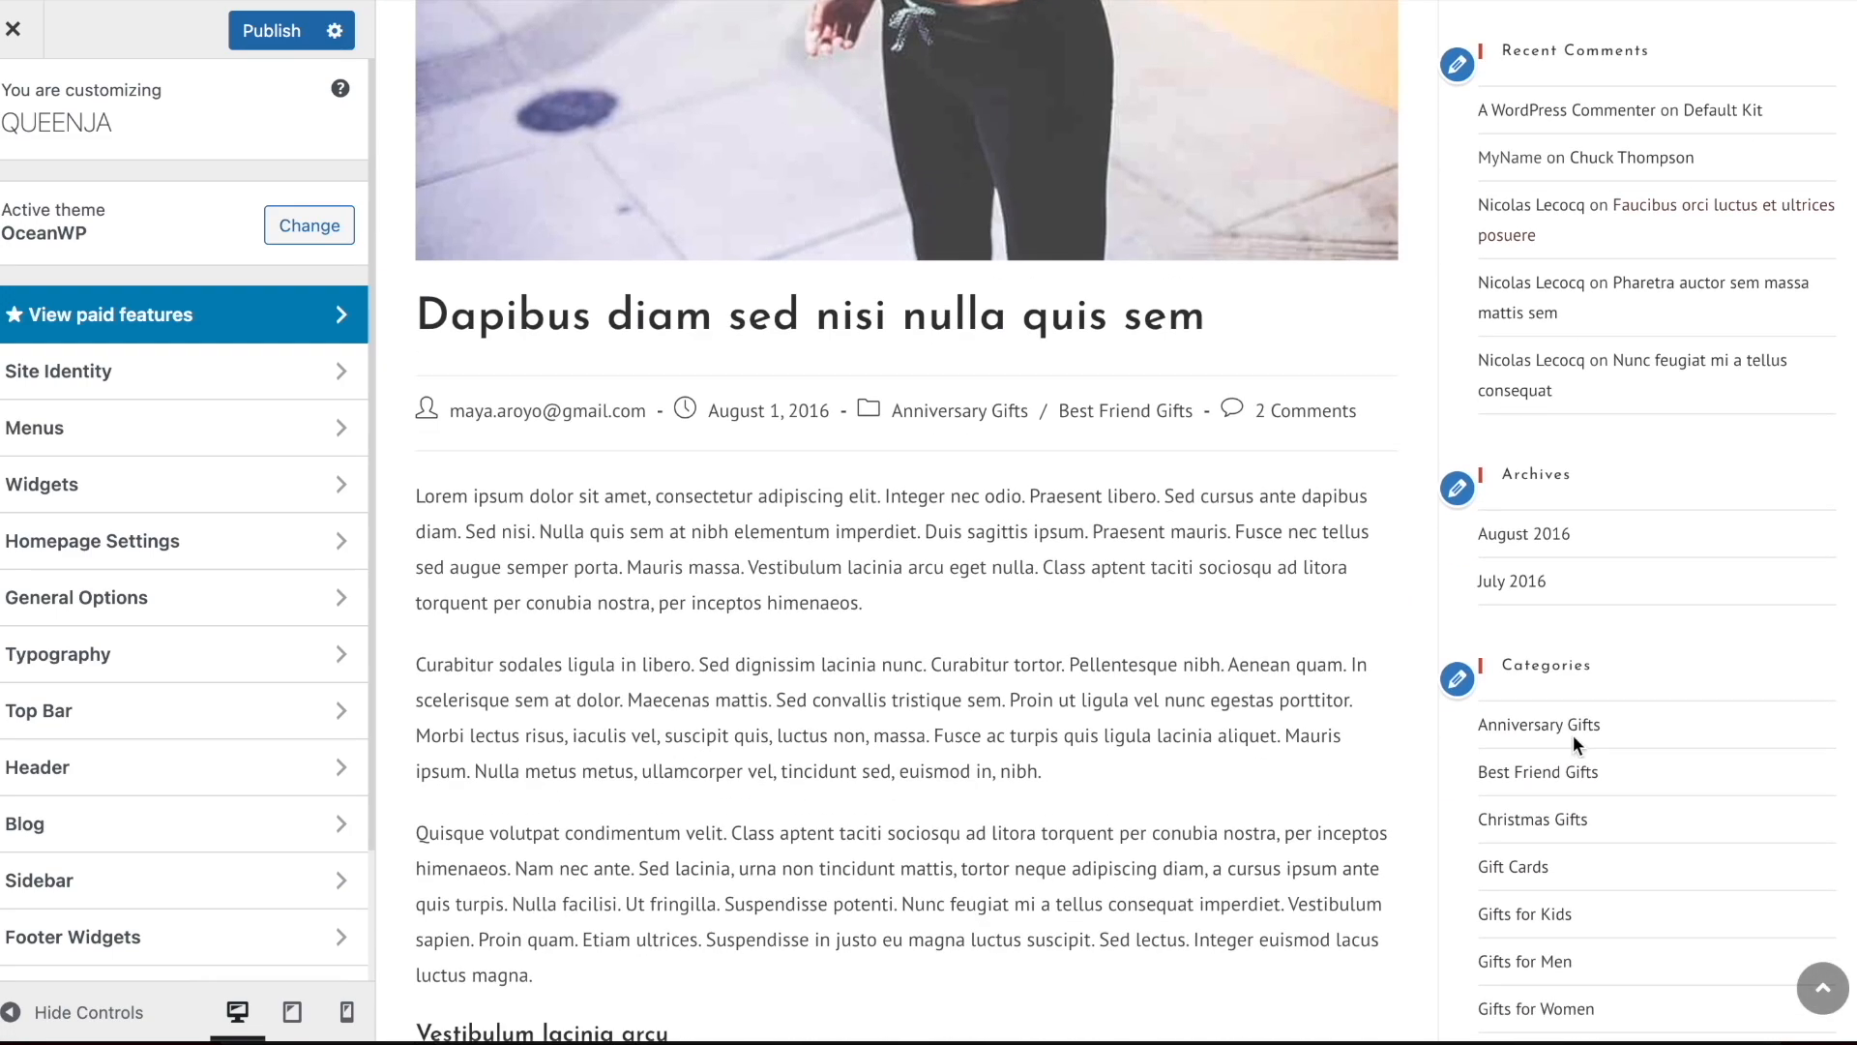
scroll(1573, 745, up, 6)
scroll(1572, 278, down, 15)
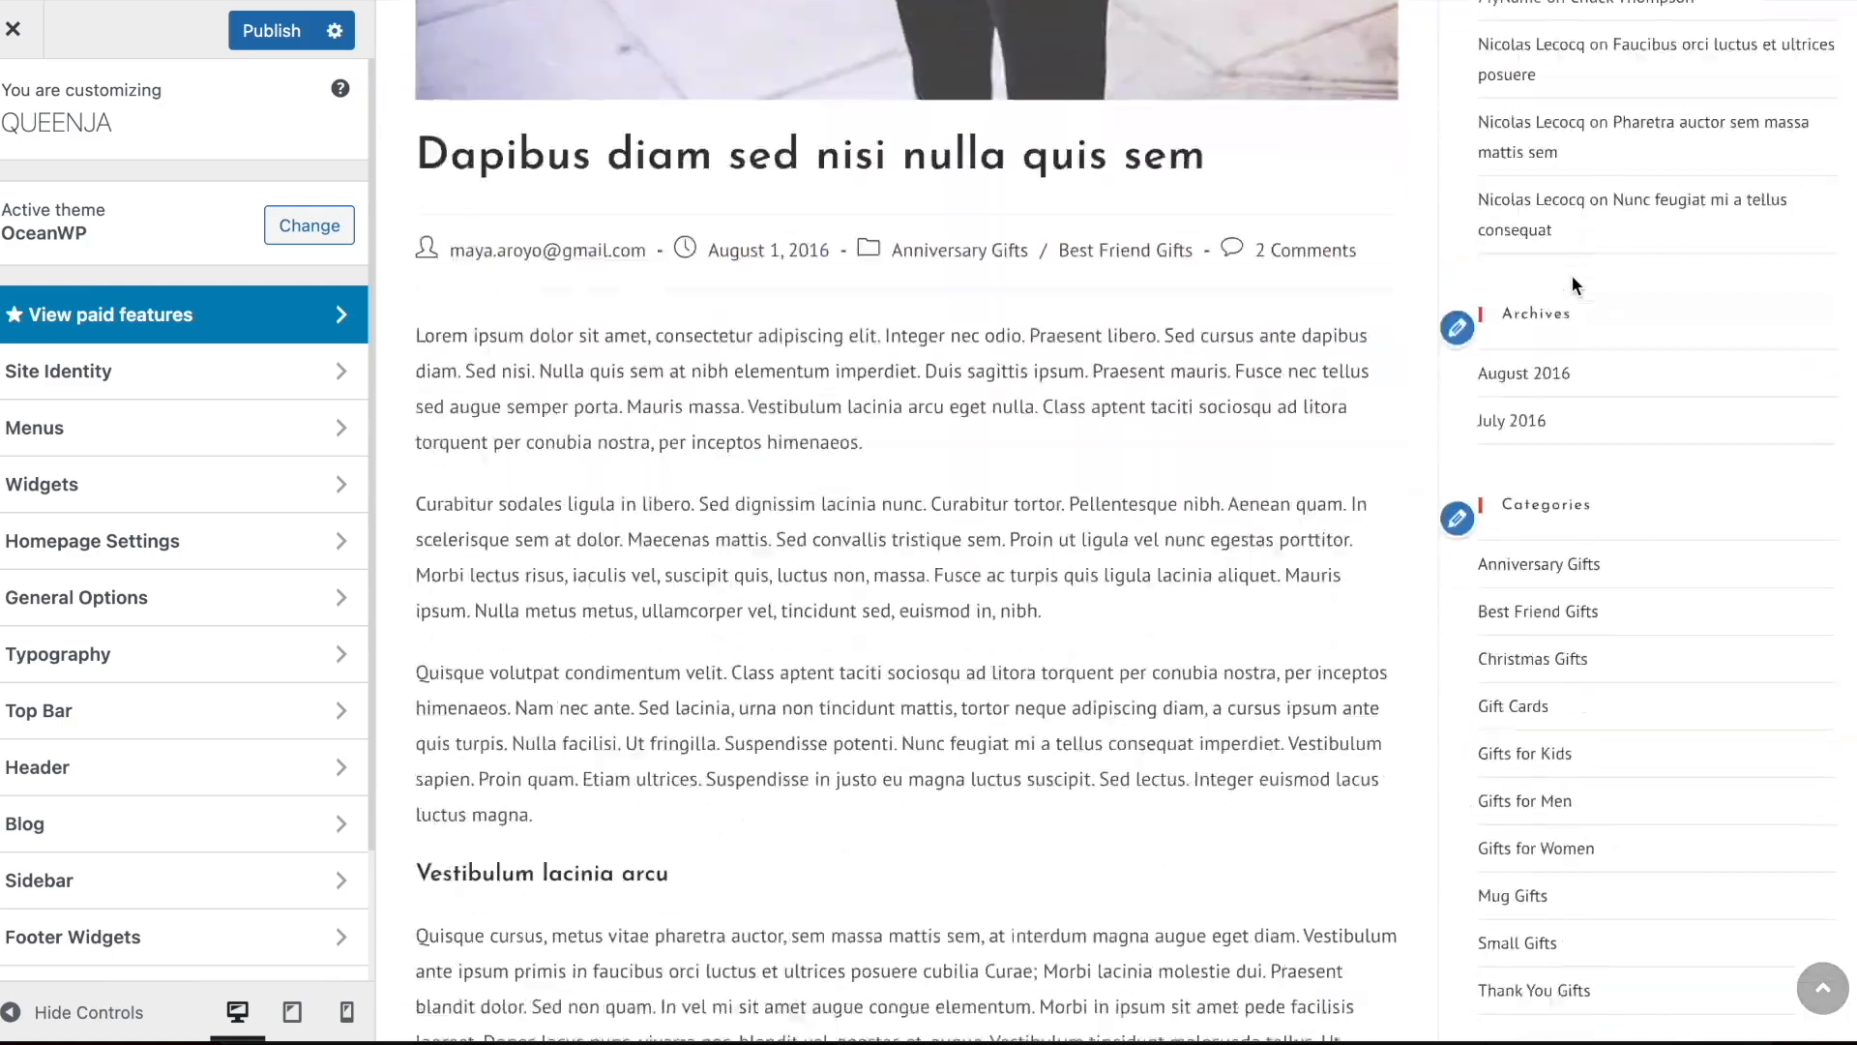
scroll(1572, 278, up, 10)
scroll(1572, 278, down, 12)
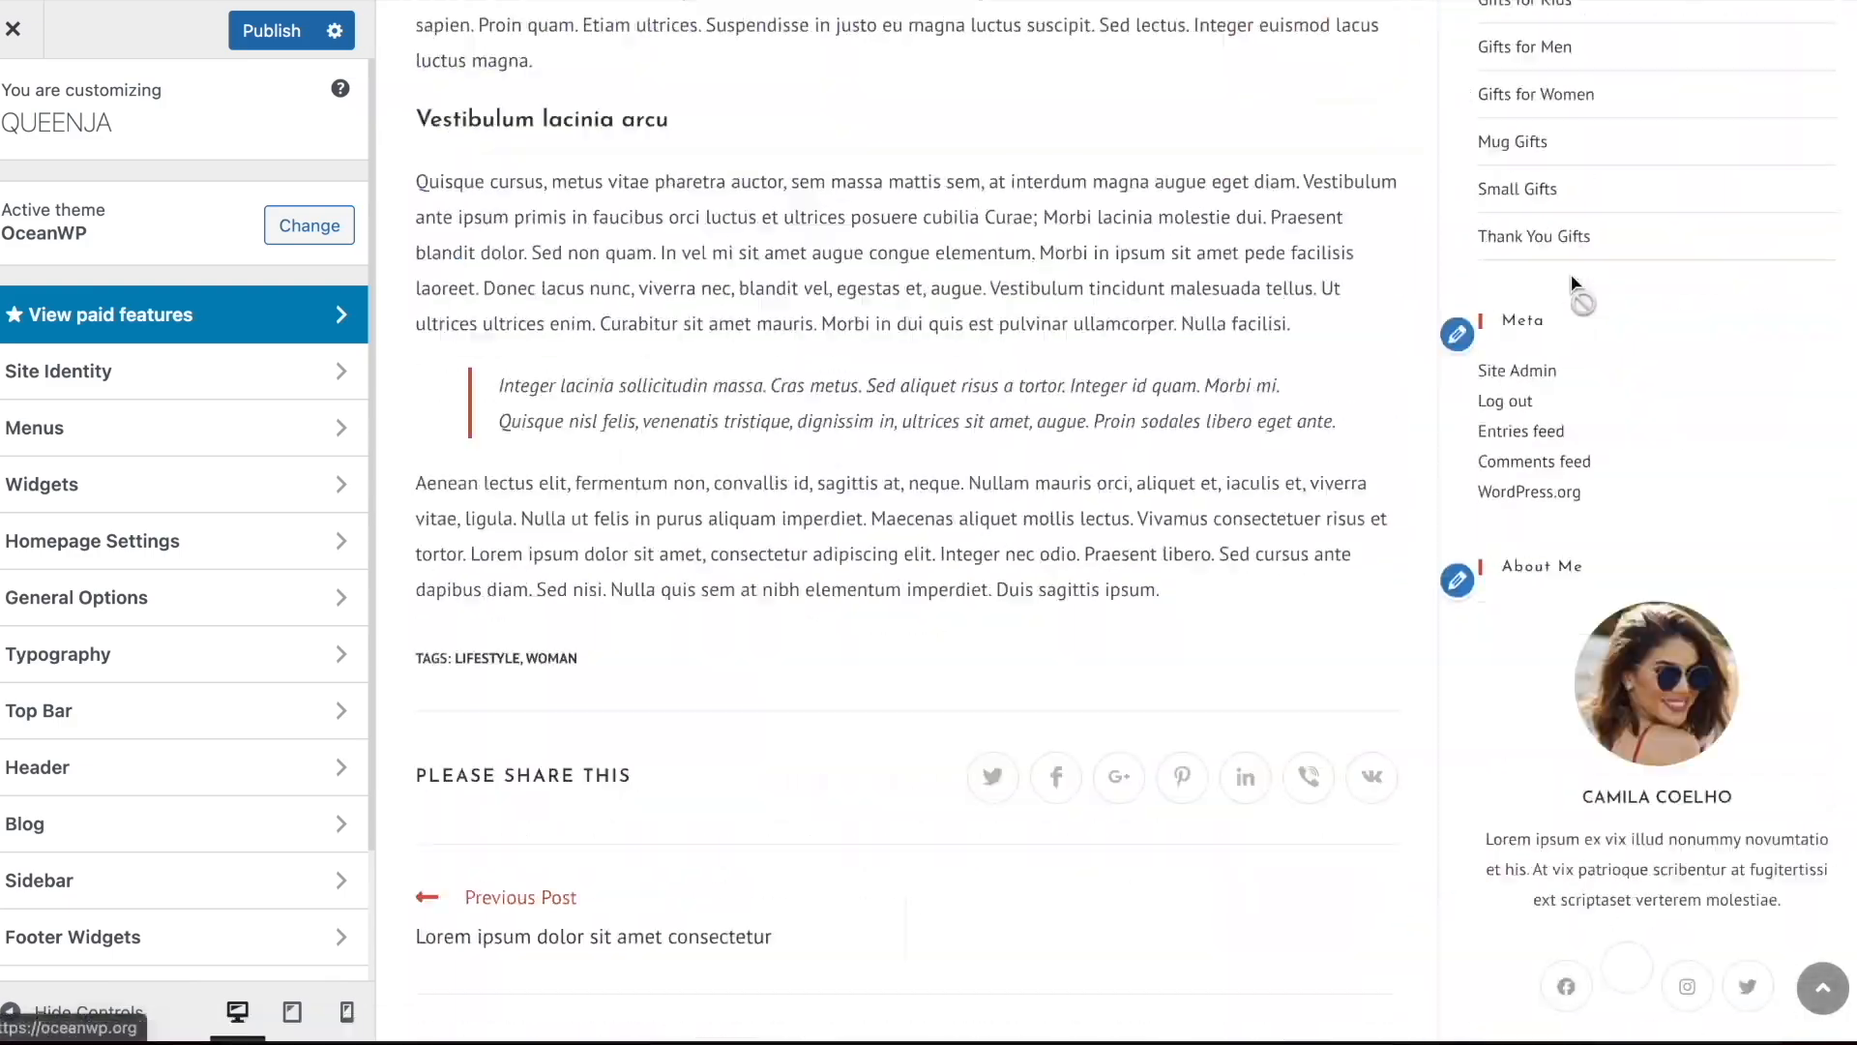
scroll(1571, 278, up, 18)
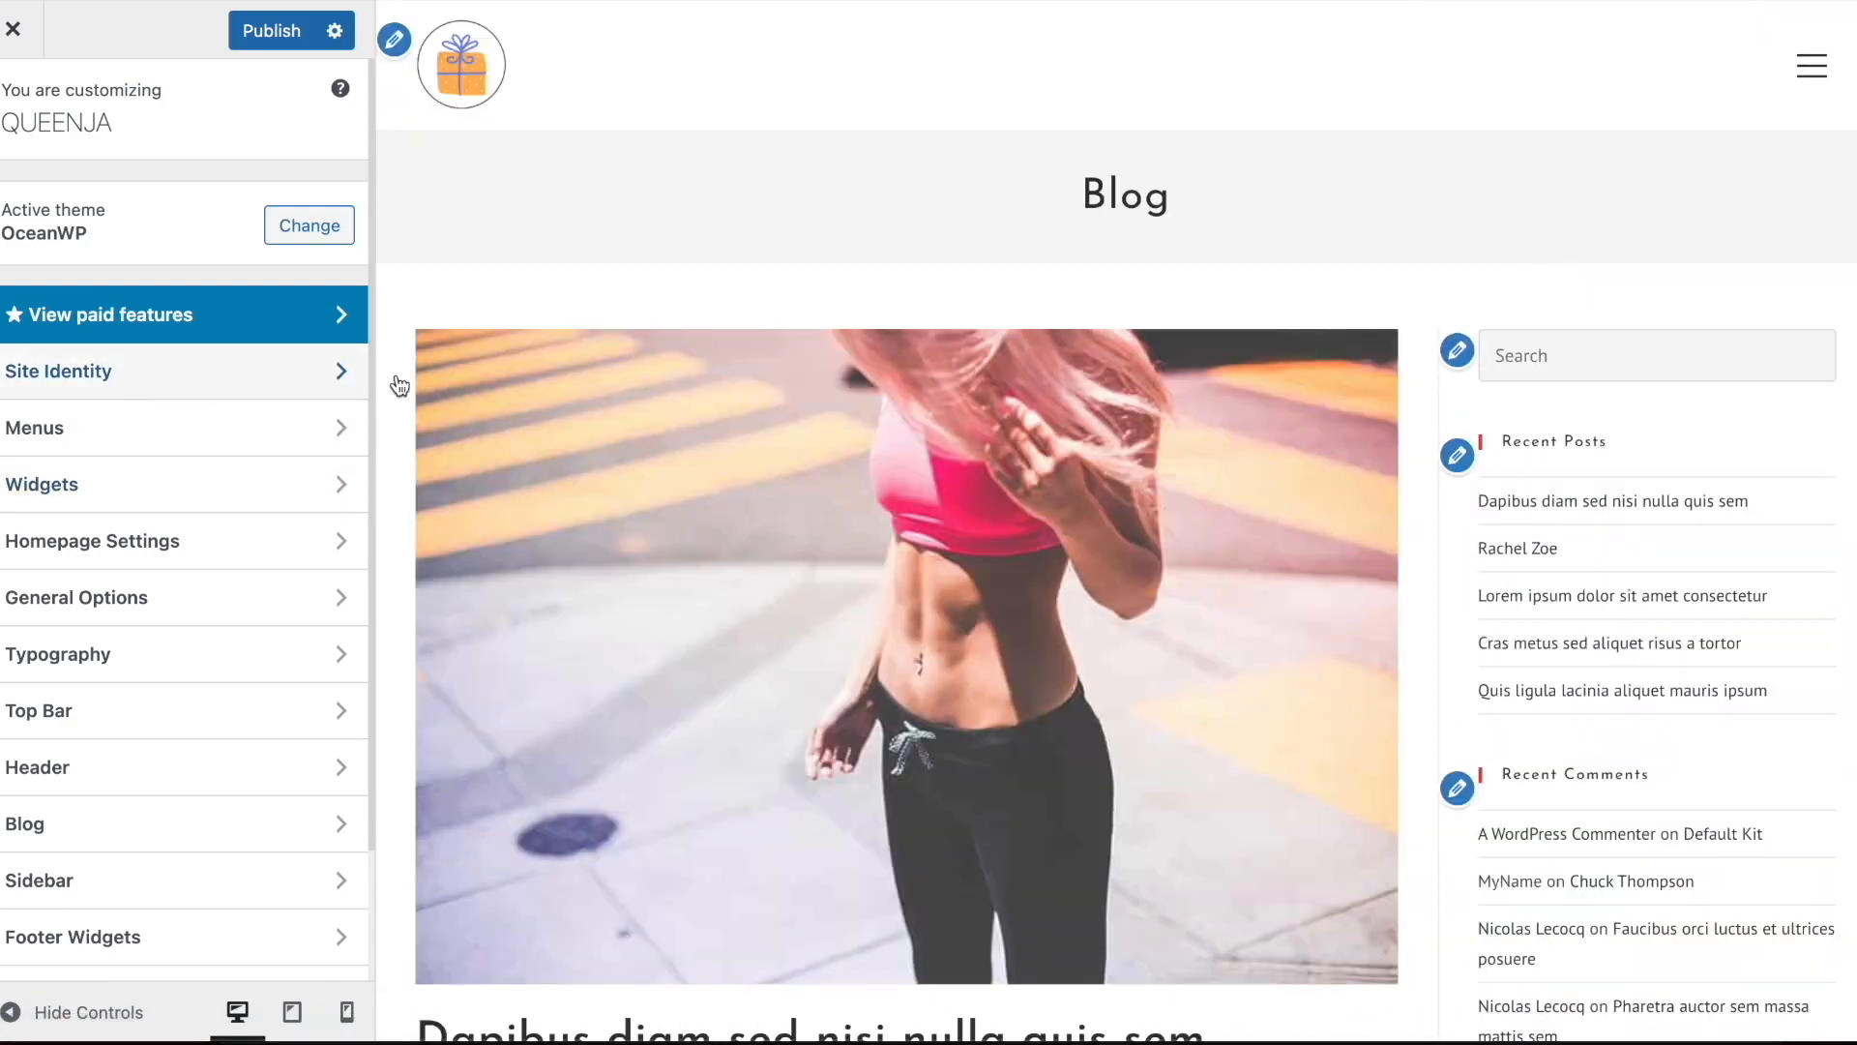
Open the Default Sidebar widgets for editing and remove the Recent Posts widget
click(1457, 349)
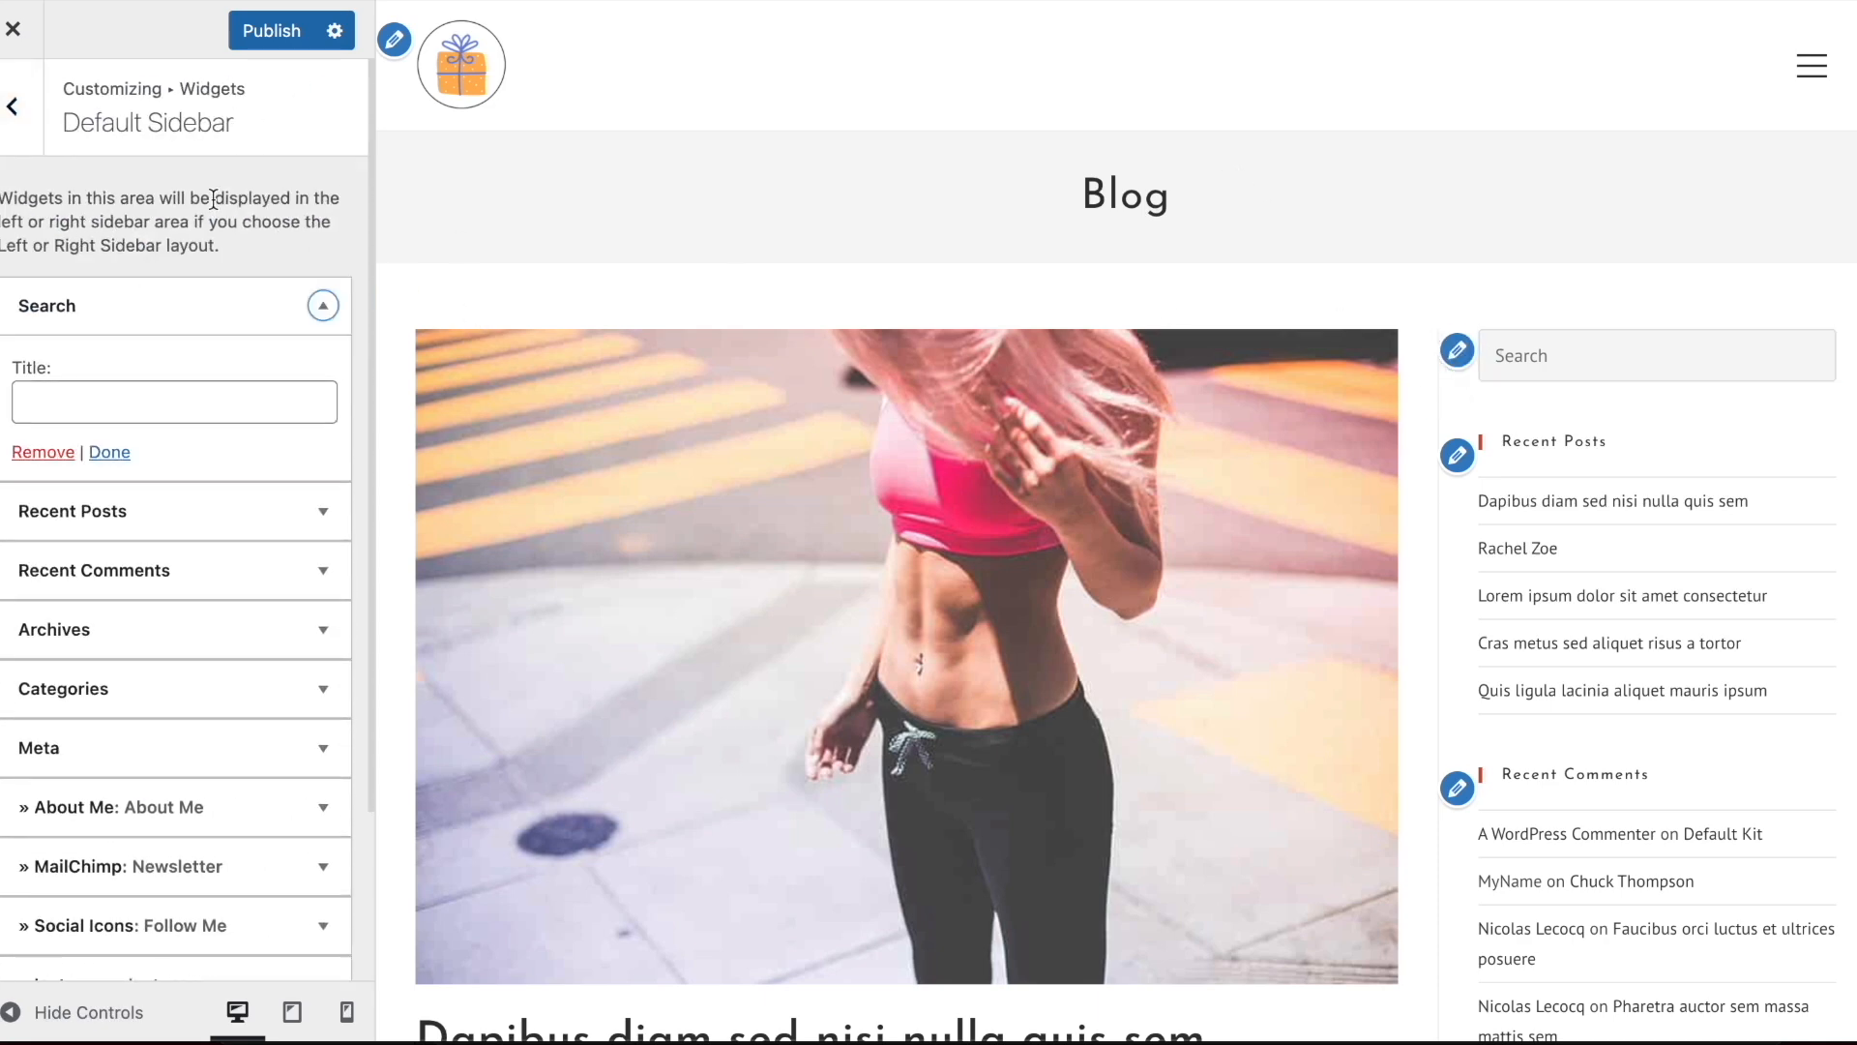
scroll(212, 198, down, 2)
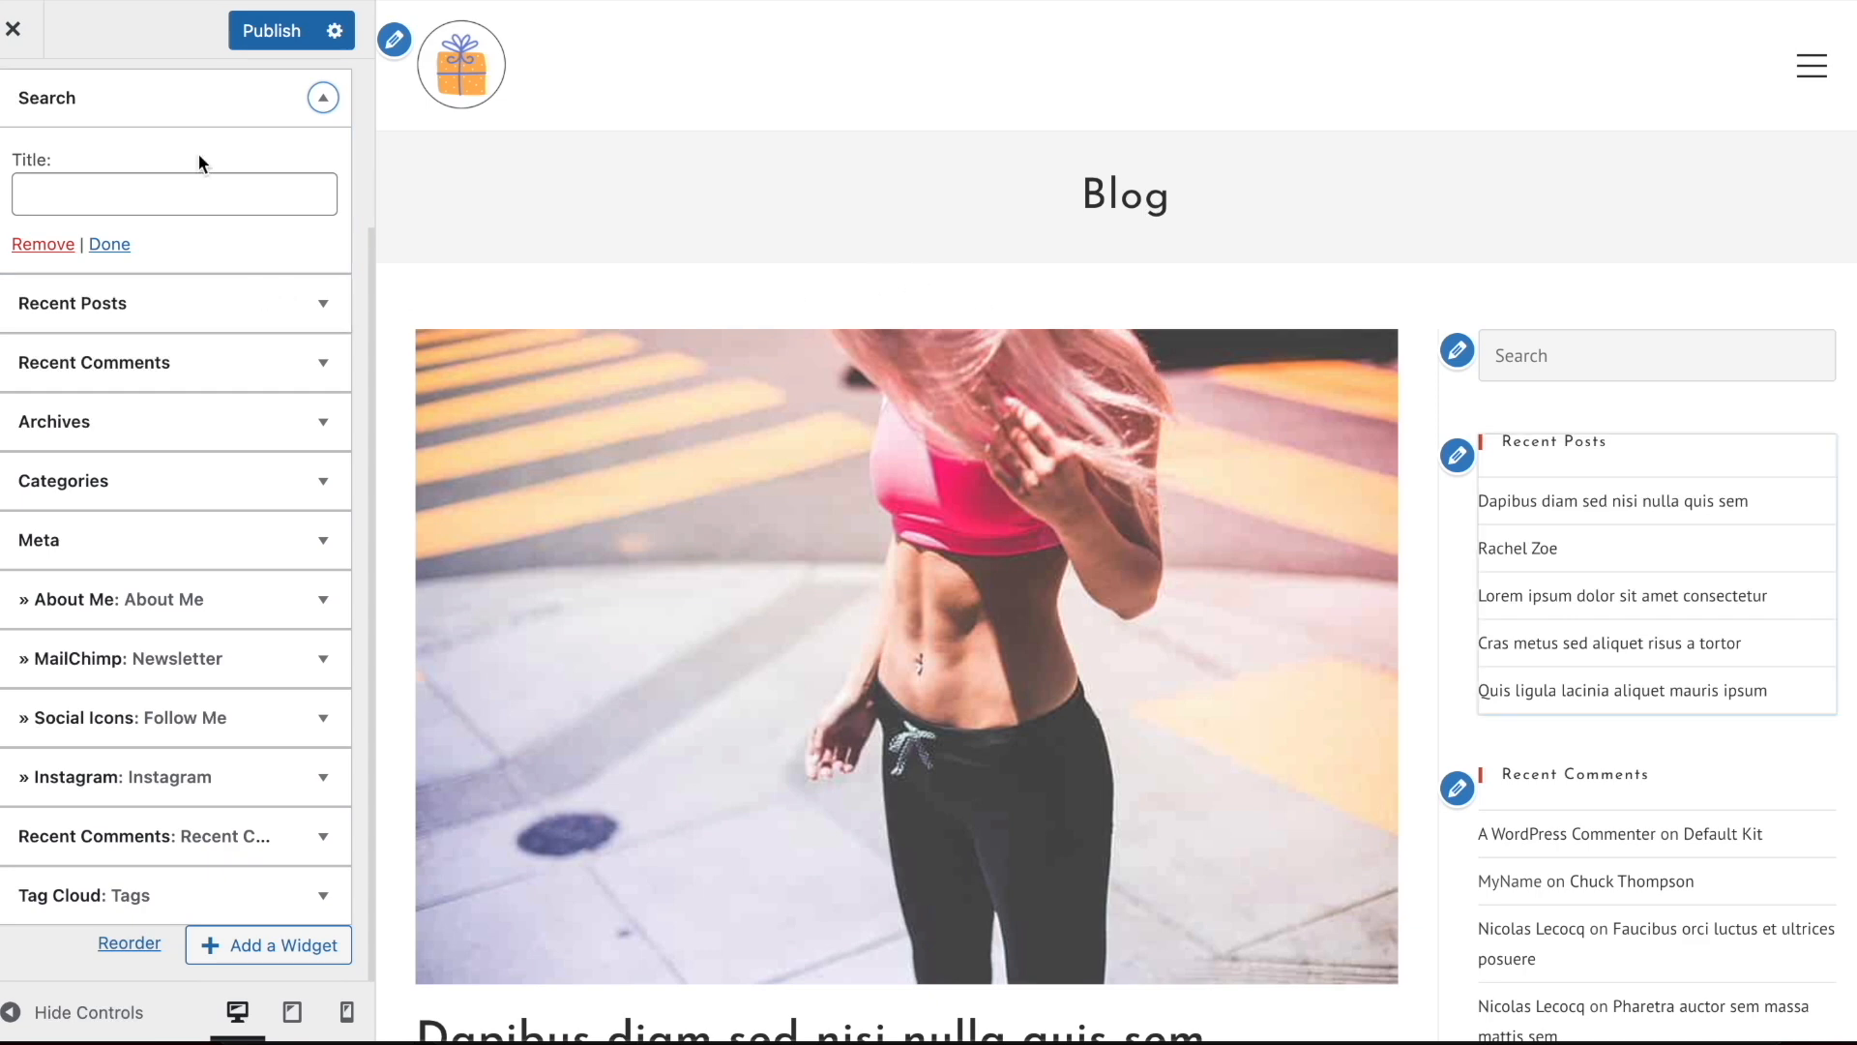
click(166, 100)
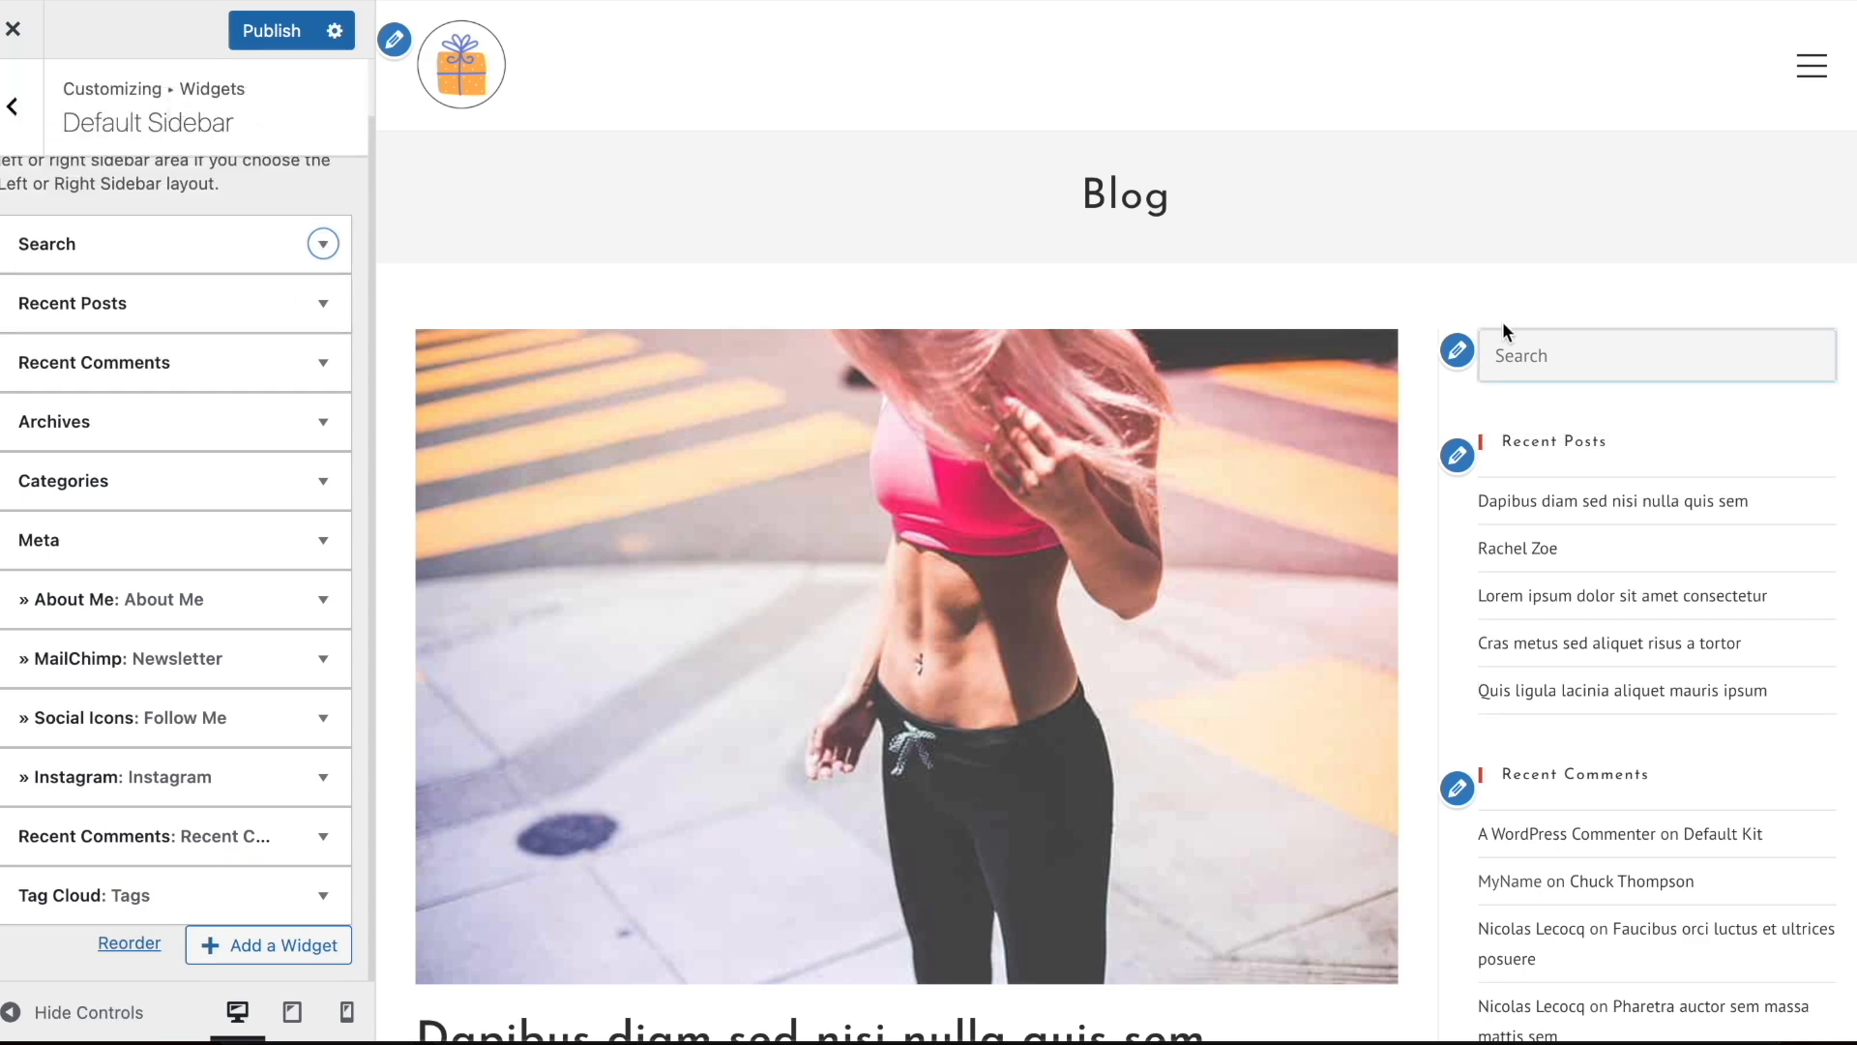
click(237, 314)
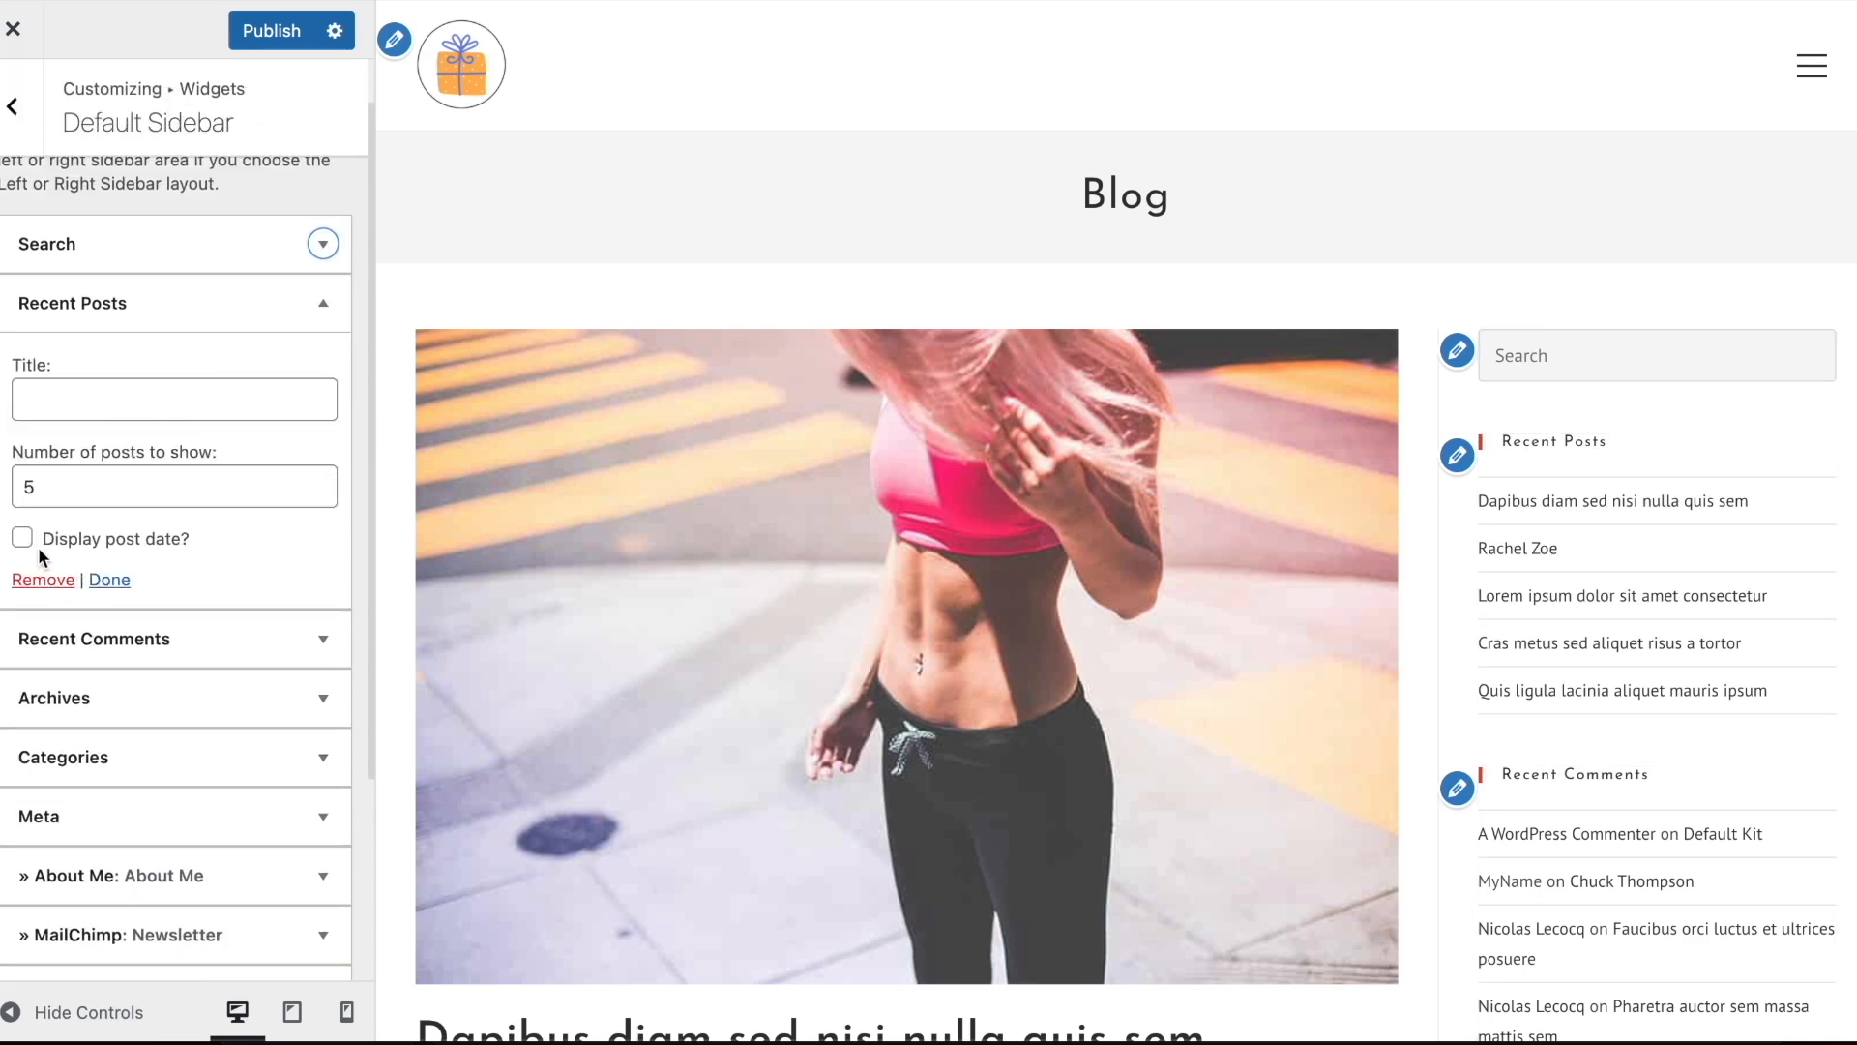
click(35, 592)
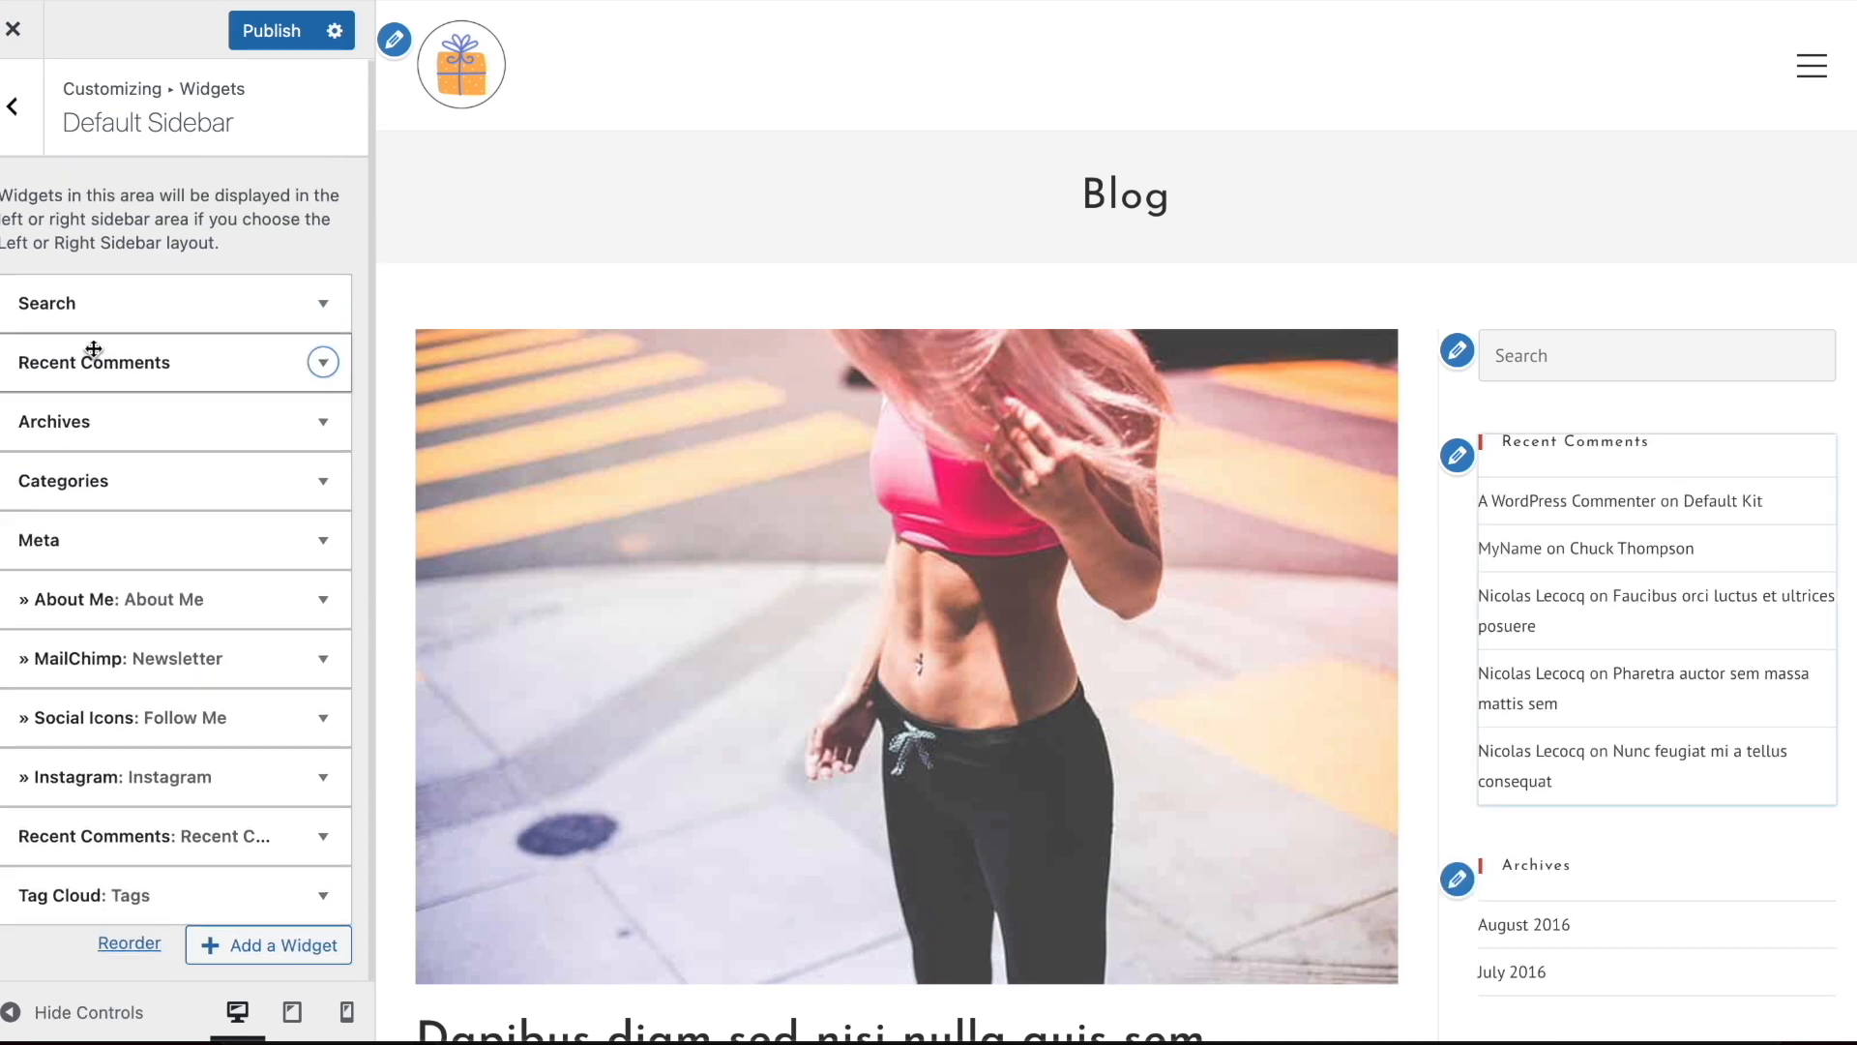
Remove the first Recent Comments widget and the Archives widget from the Default Sidebar
click(39, 368)
click(47, 601)
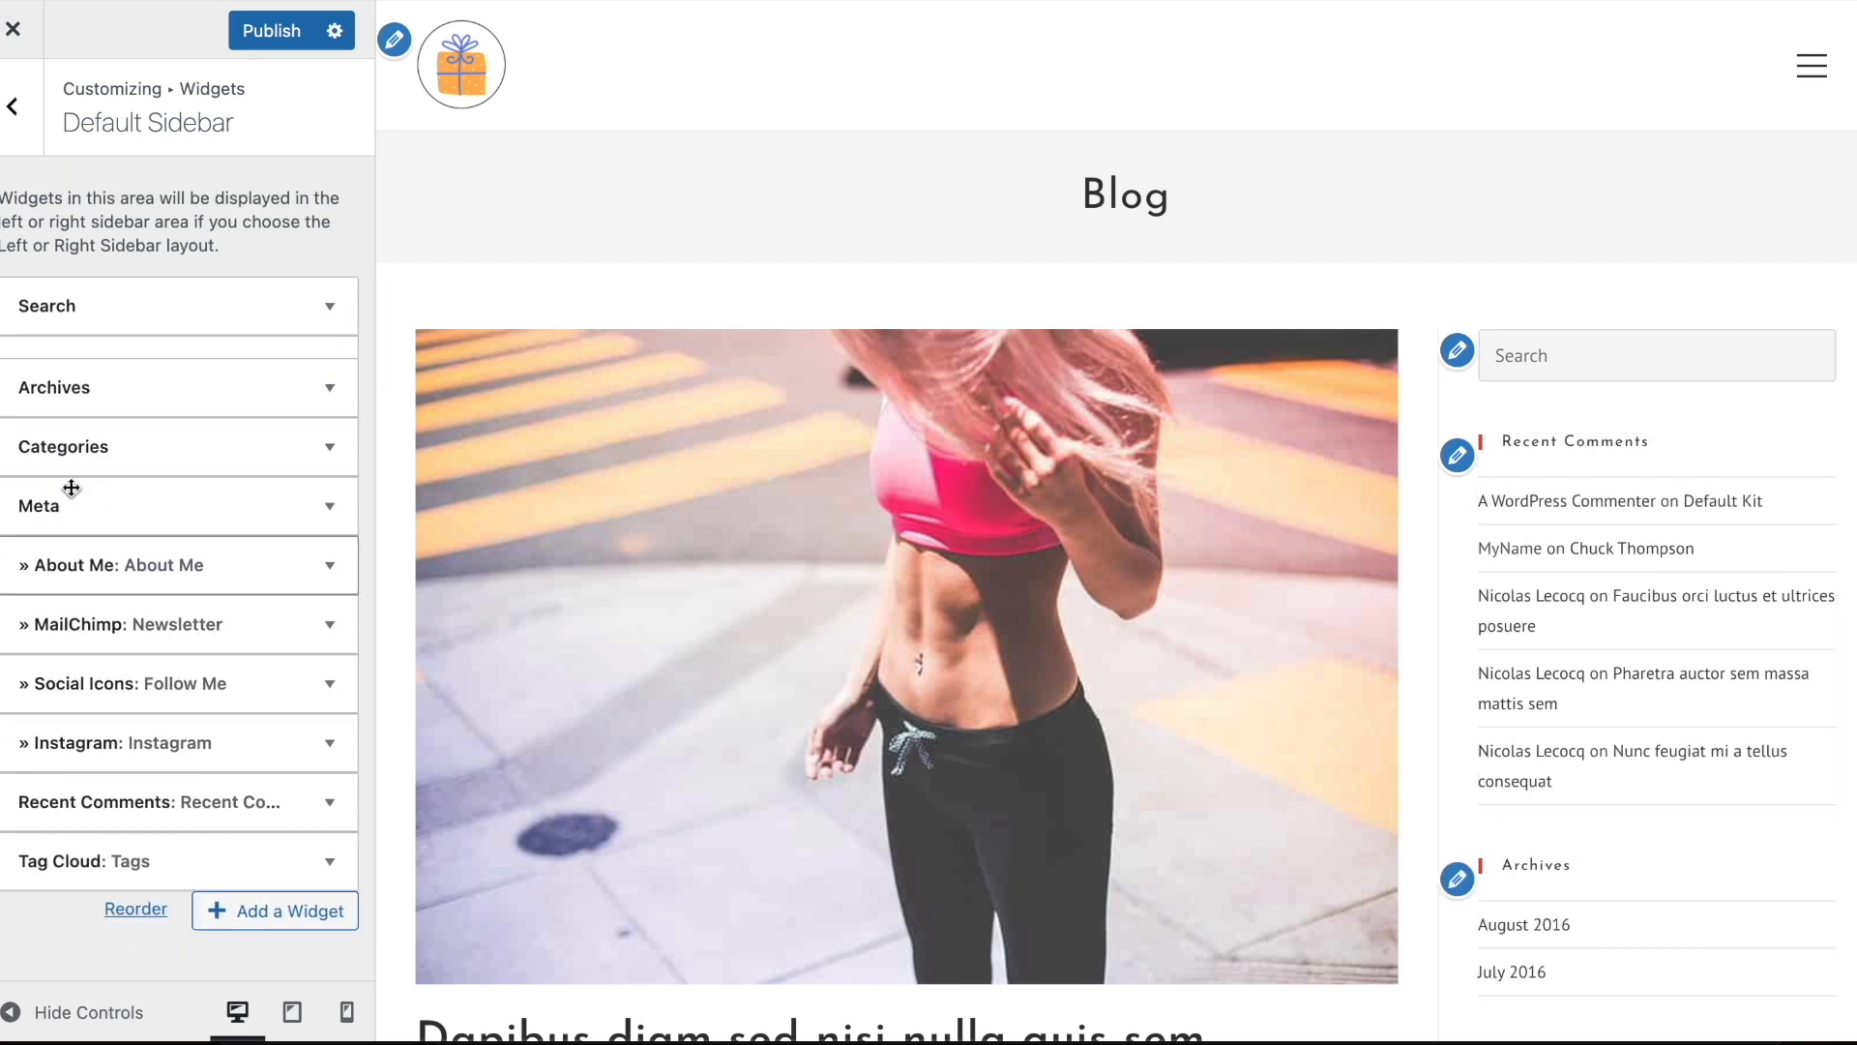
click(79, 365)
click(42, 581)
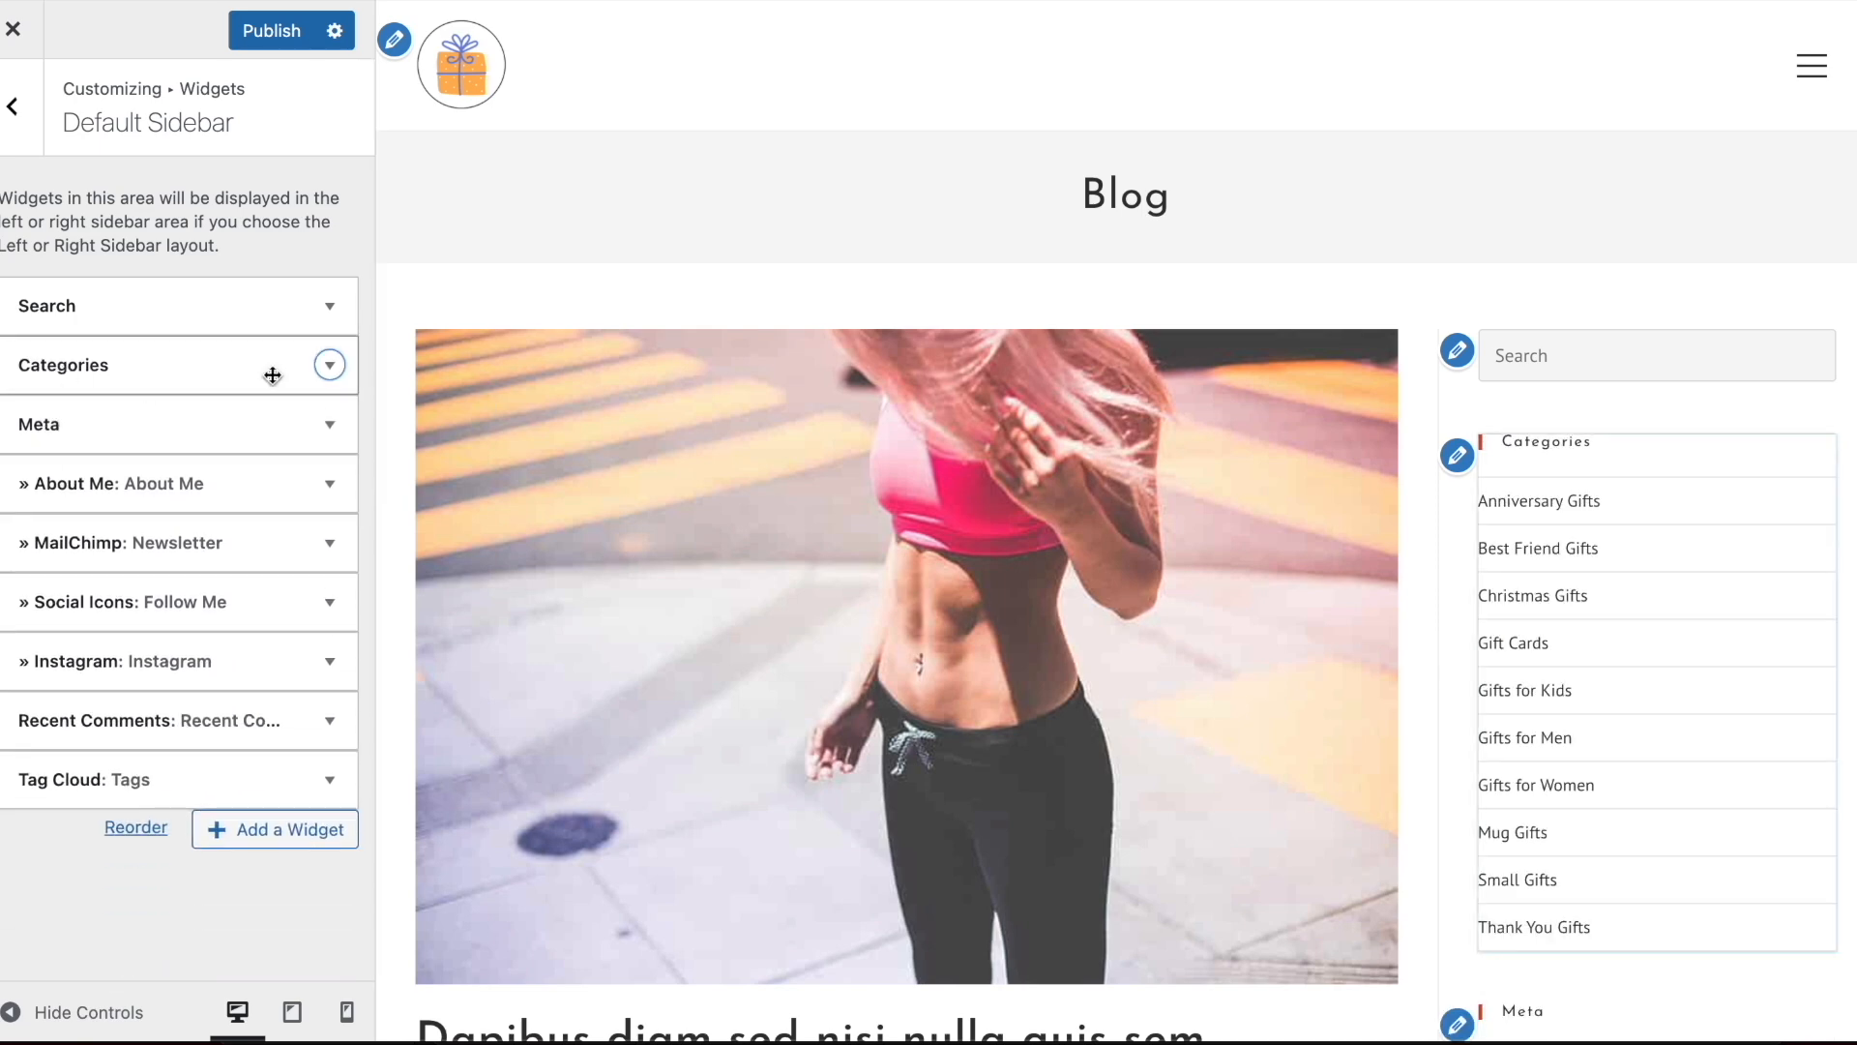
Remove the Meta and MailChimp Newsletter widgets from the Default Sidebar
click(169, 424)
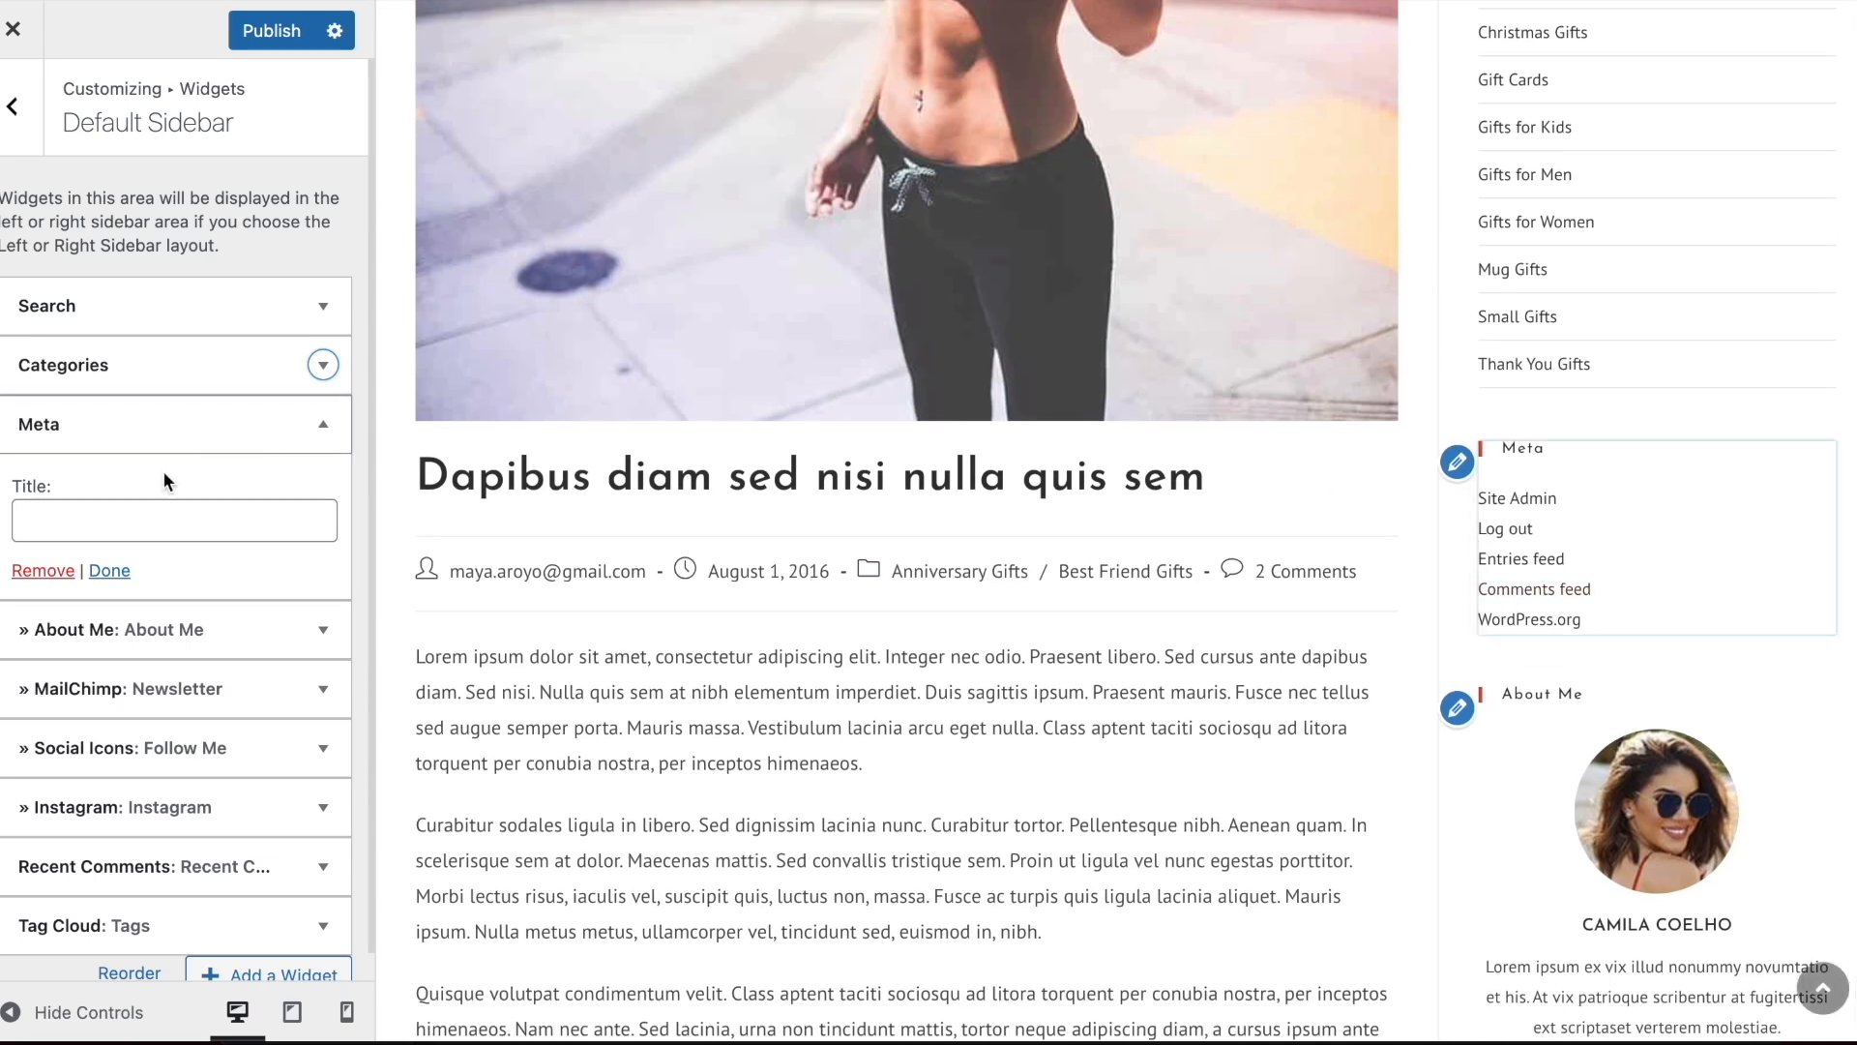
click(41, 571)
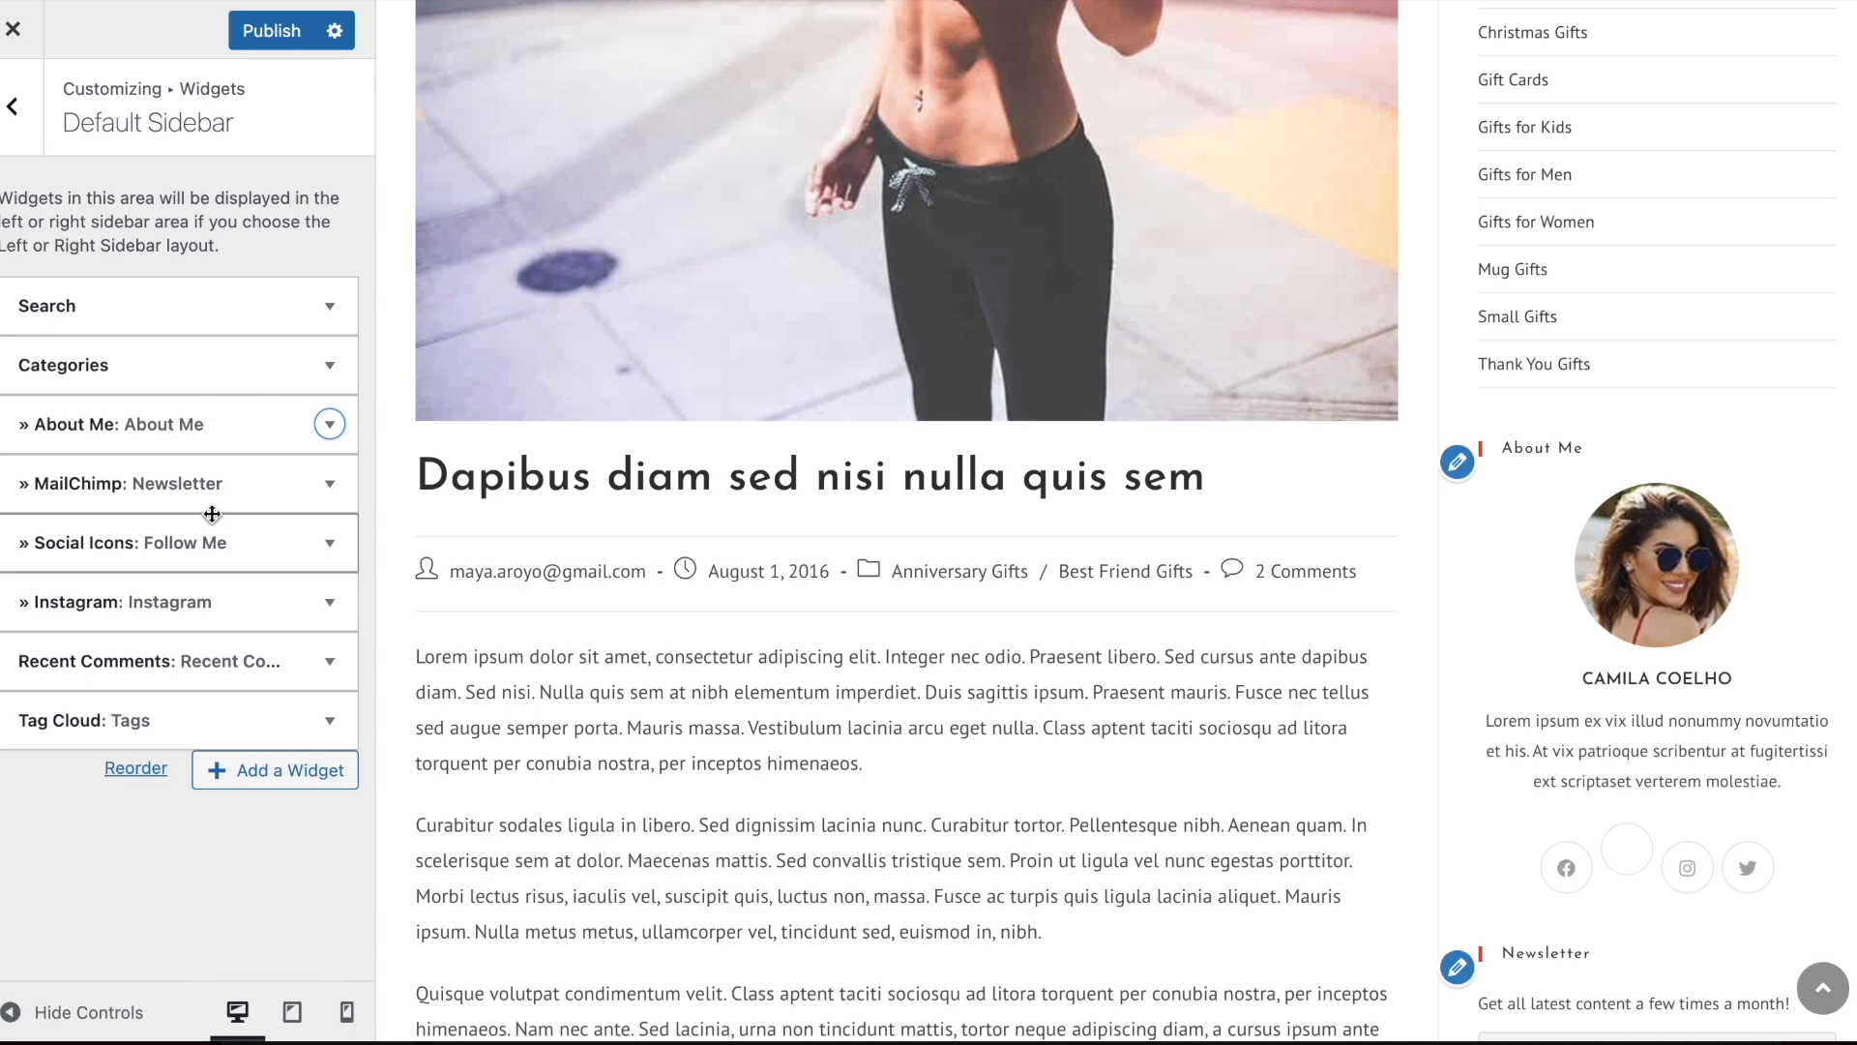
click(134, 486)
scroll(133, 486, down, 5)
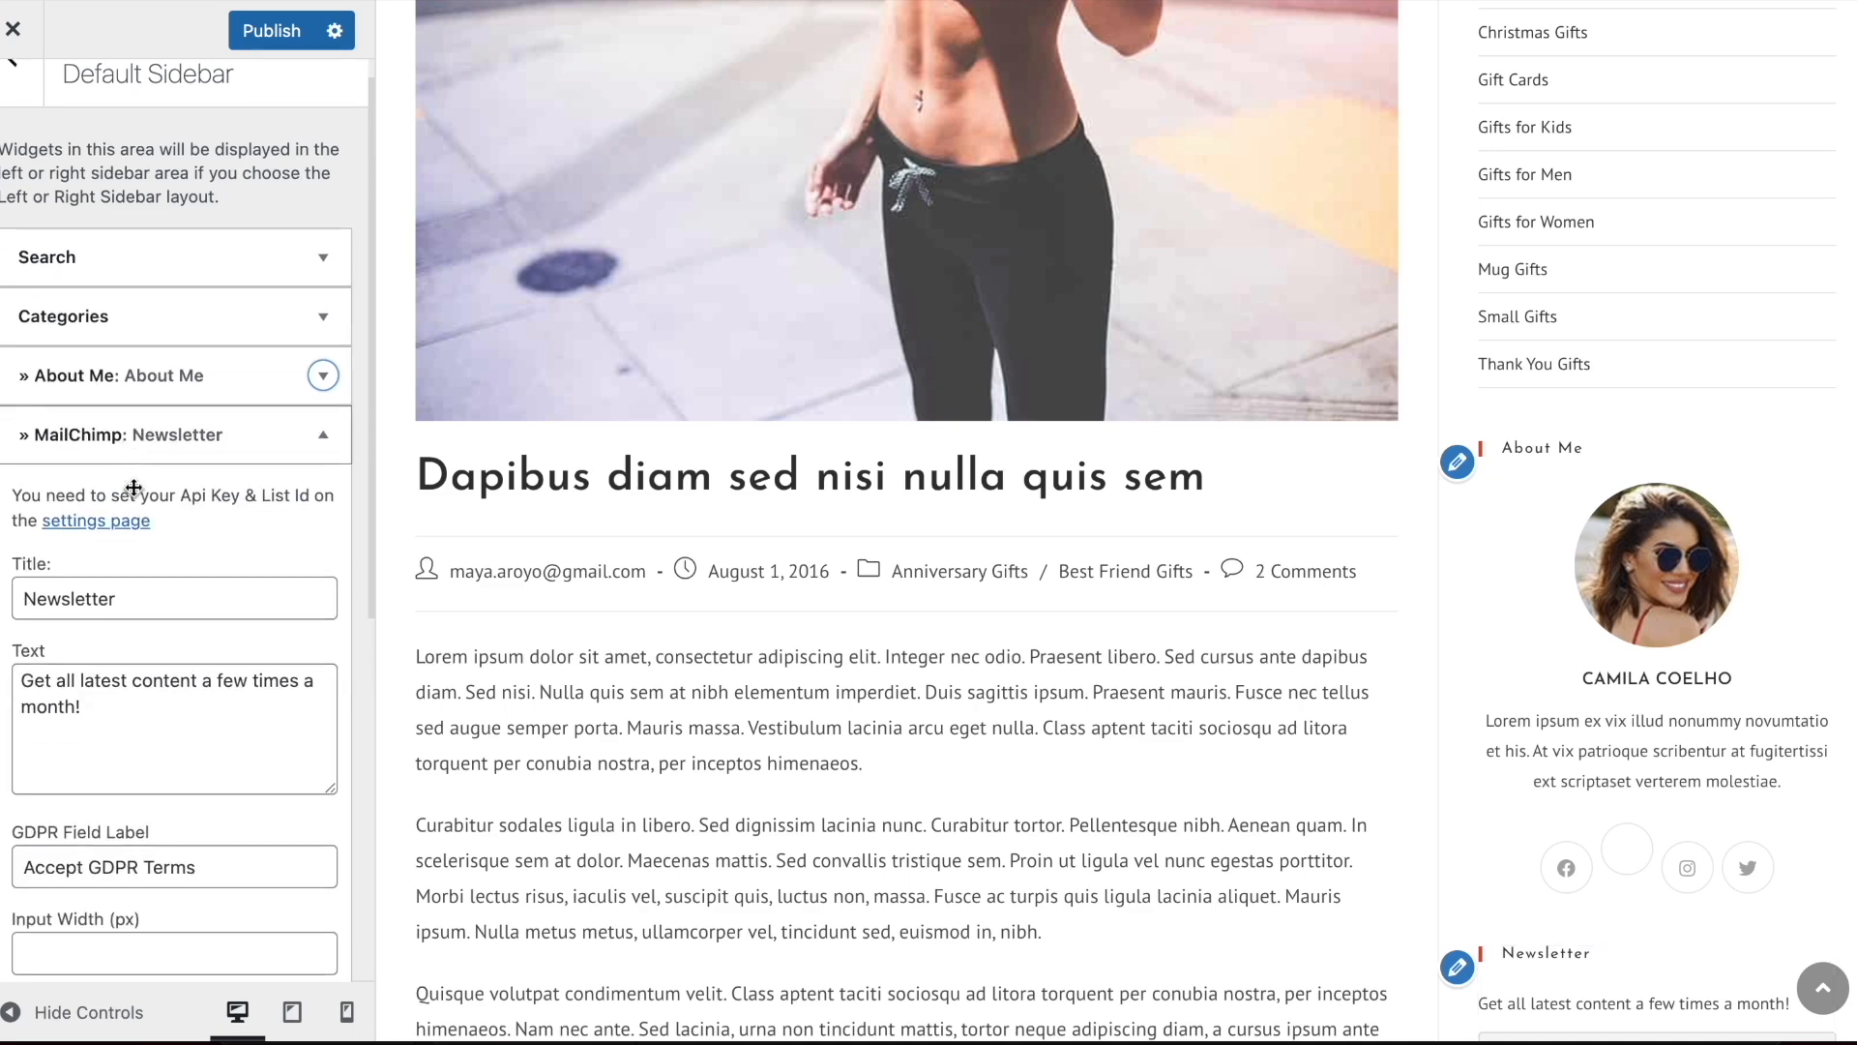
click(37, 815)
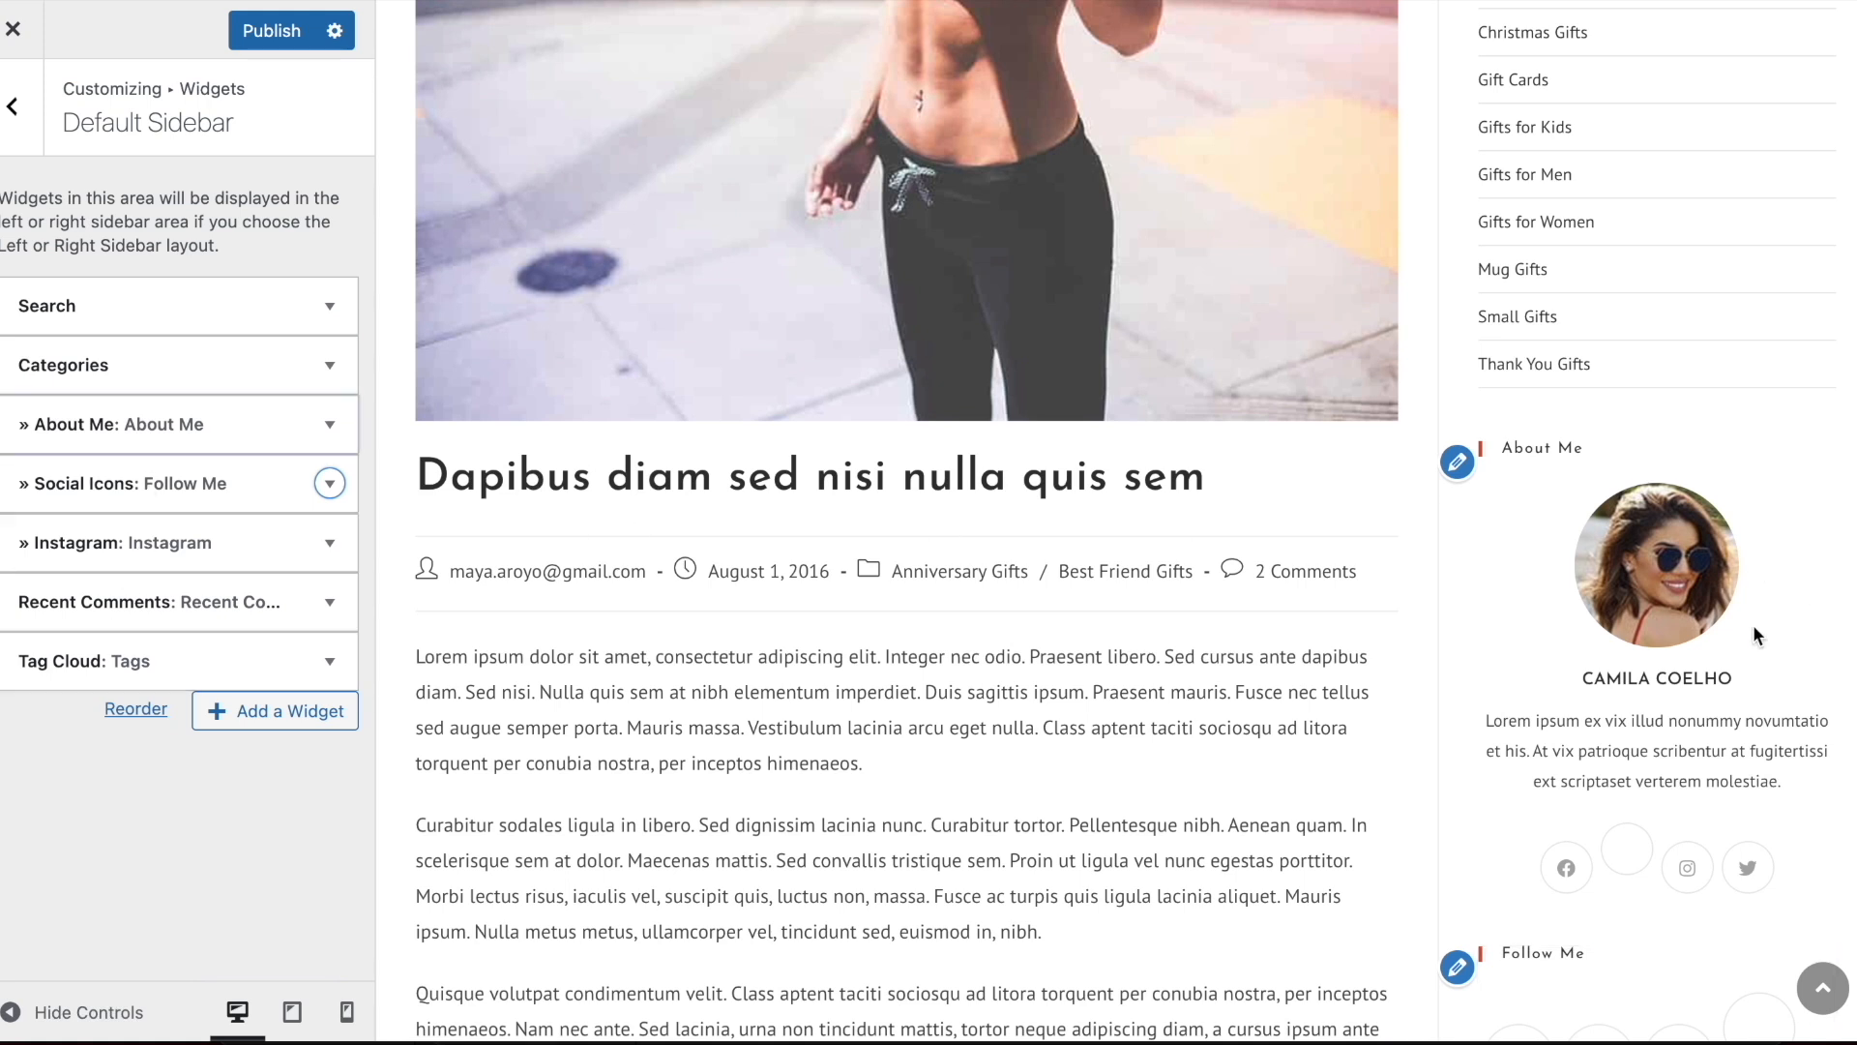
Remove the Instagram widget and the remaining Recent Comments widget from the Default Sidebar
click(143, 547)
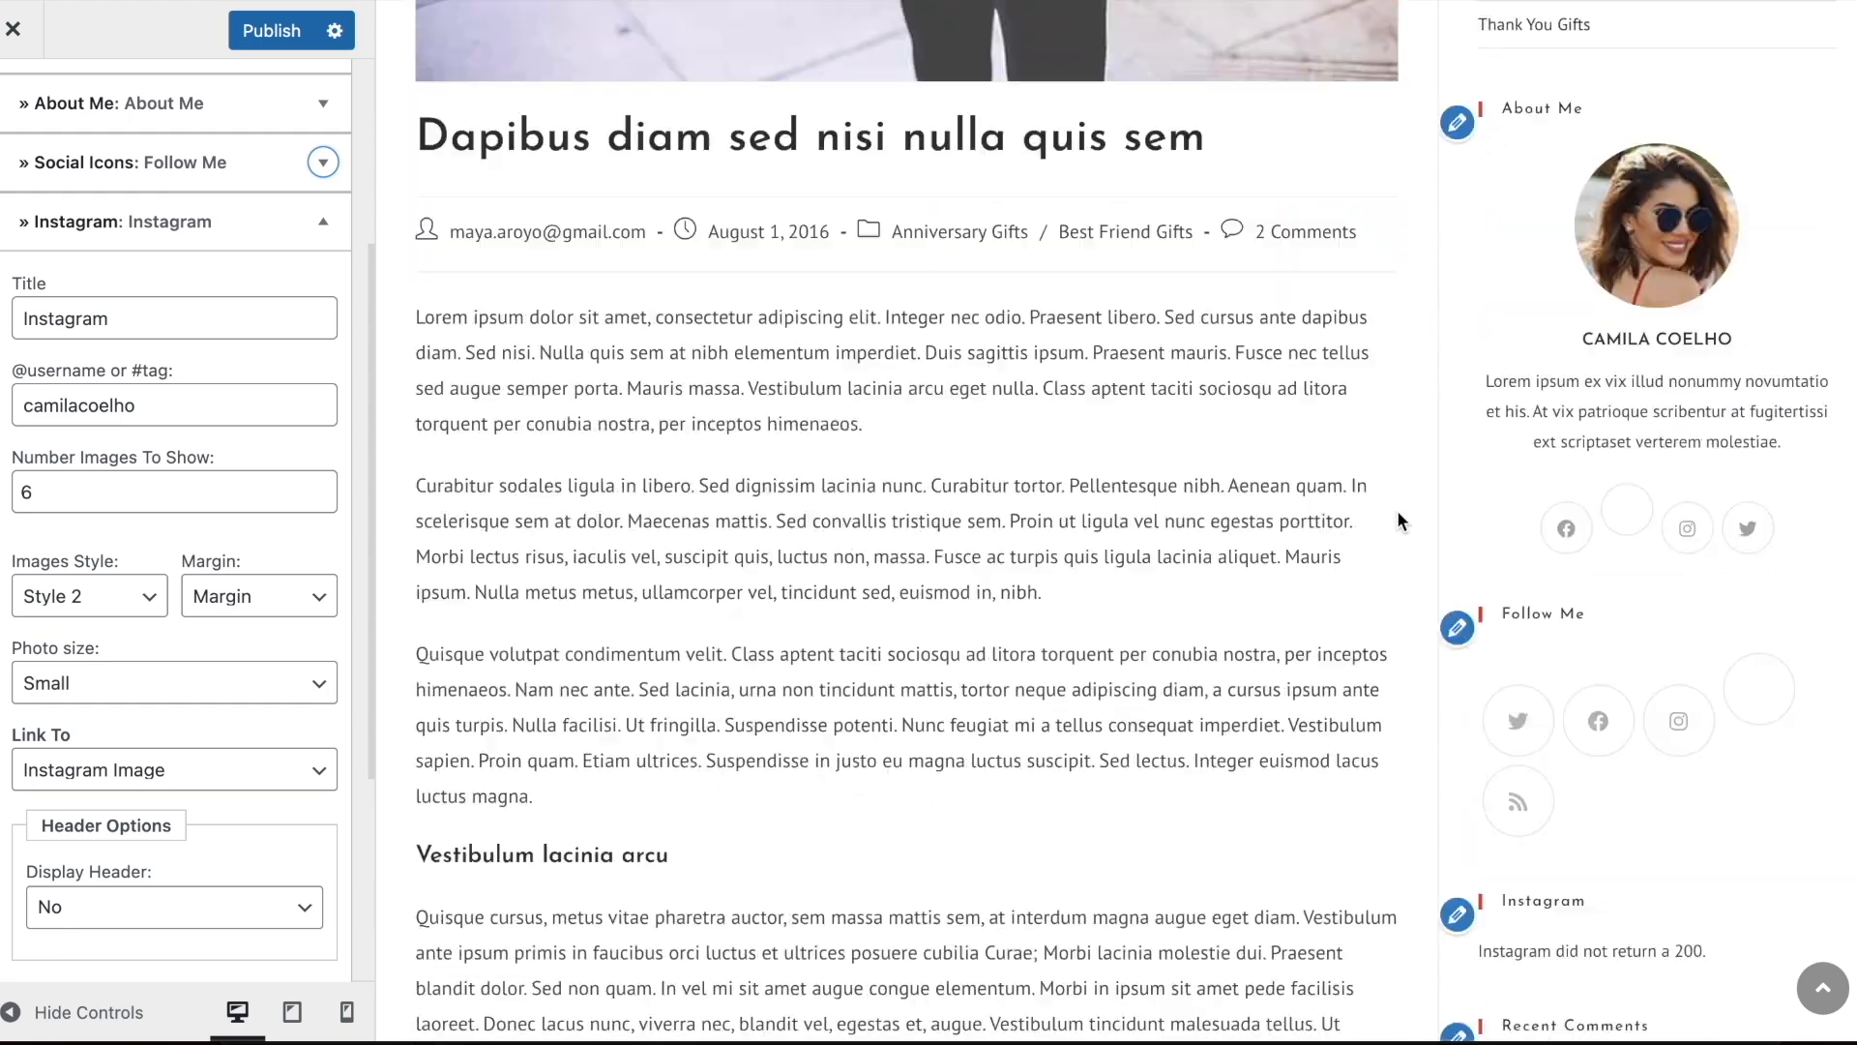
scroll(101, 781, down, 3)
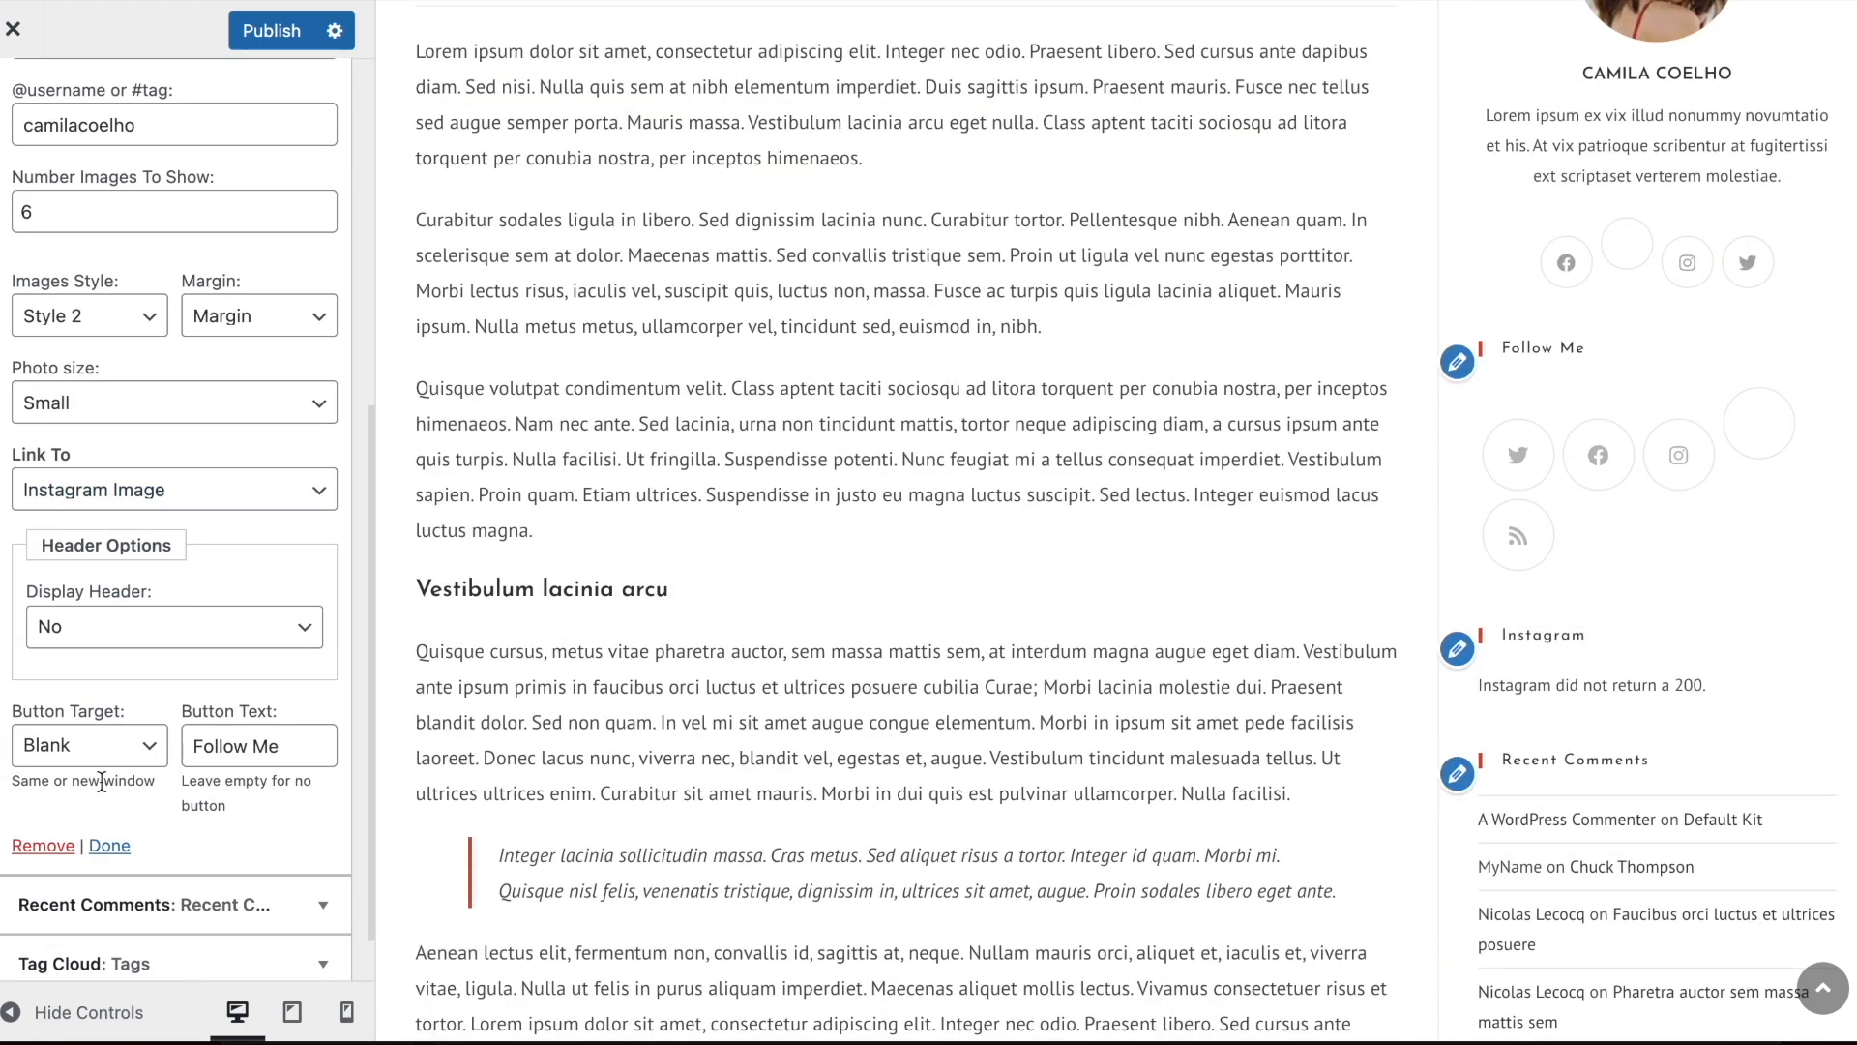
click(55, 851)
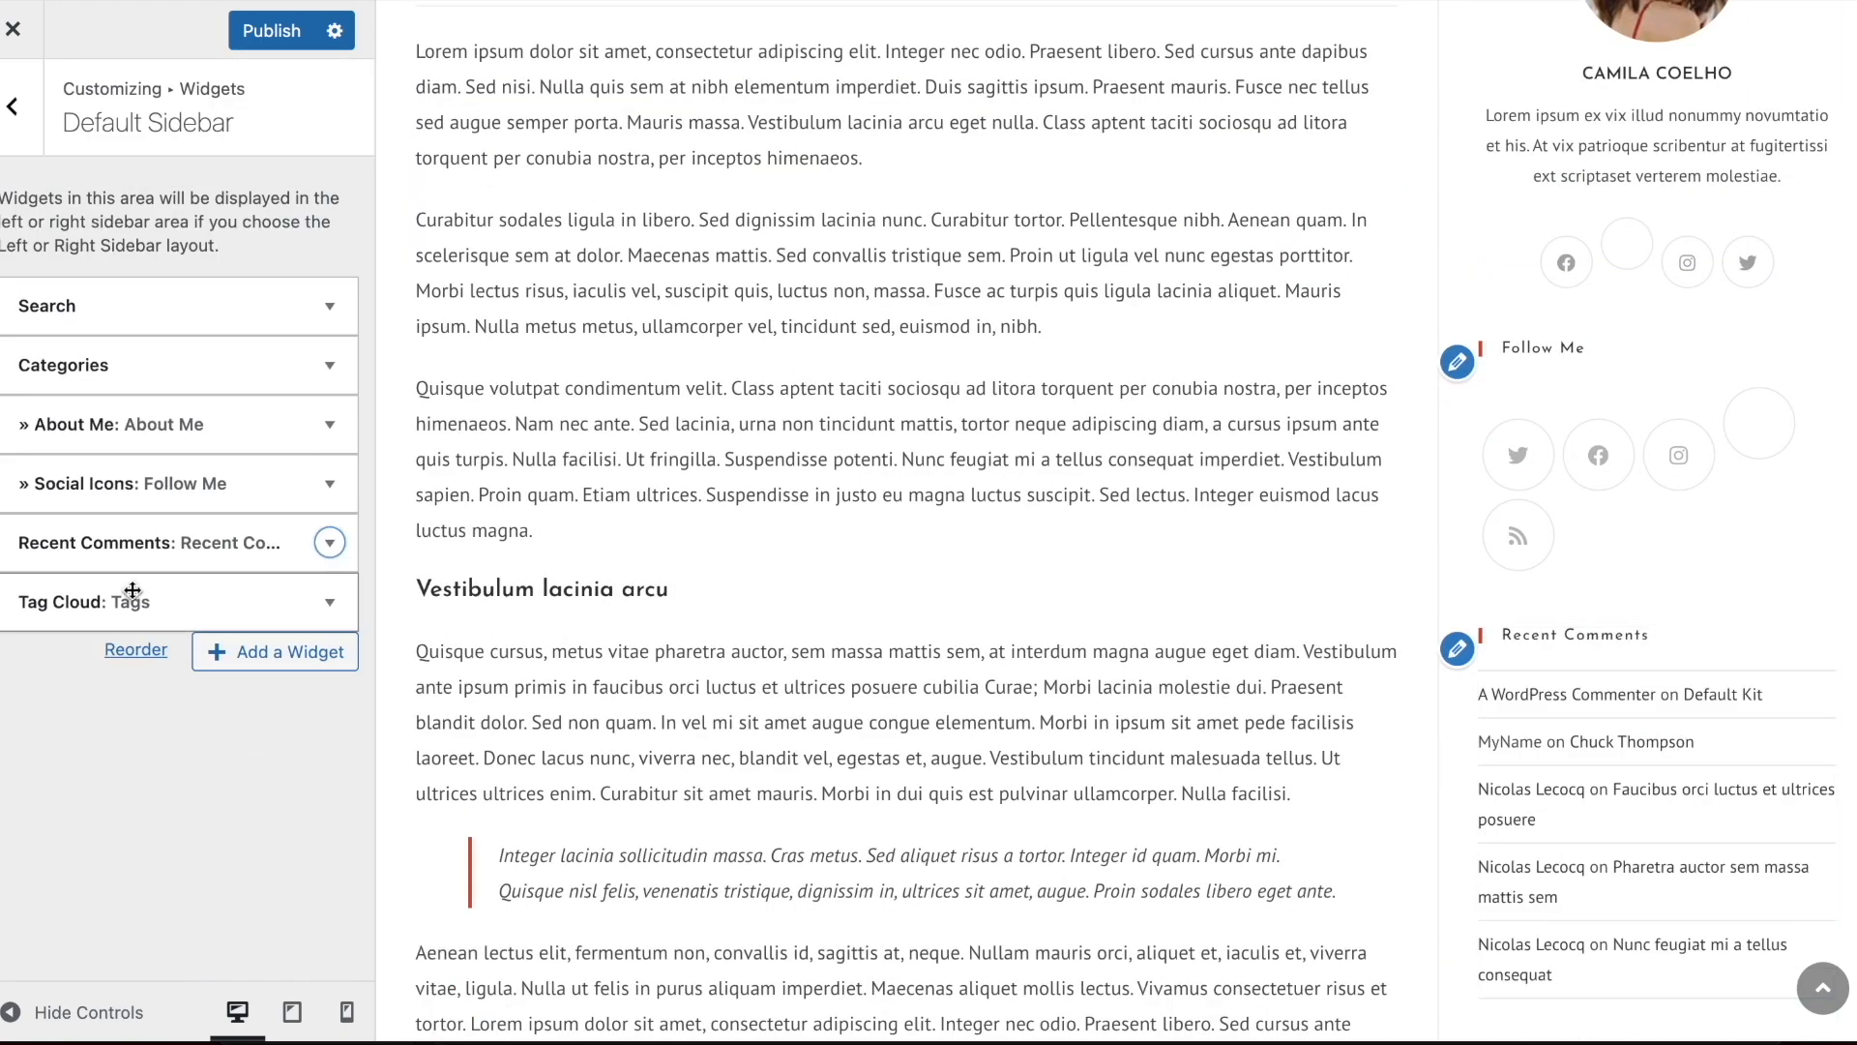
click(142, 540)
click(38, 767)
Review the settings of the Tag Cloud and Social Icons widgets in the Default Sidebar
click(122, 543)
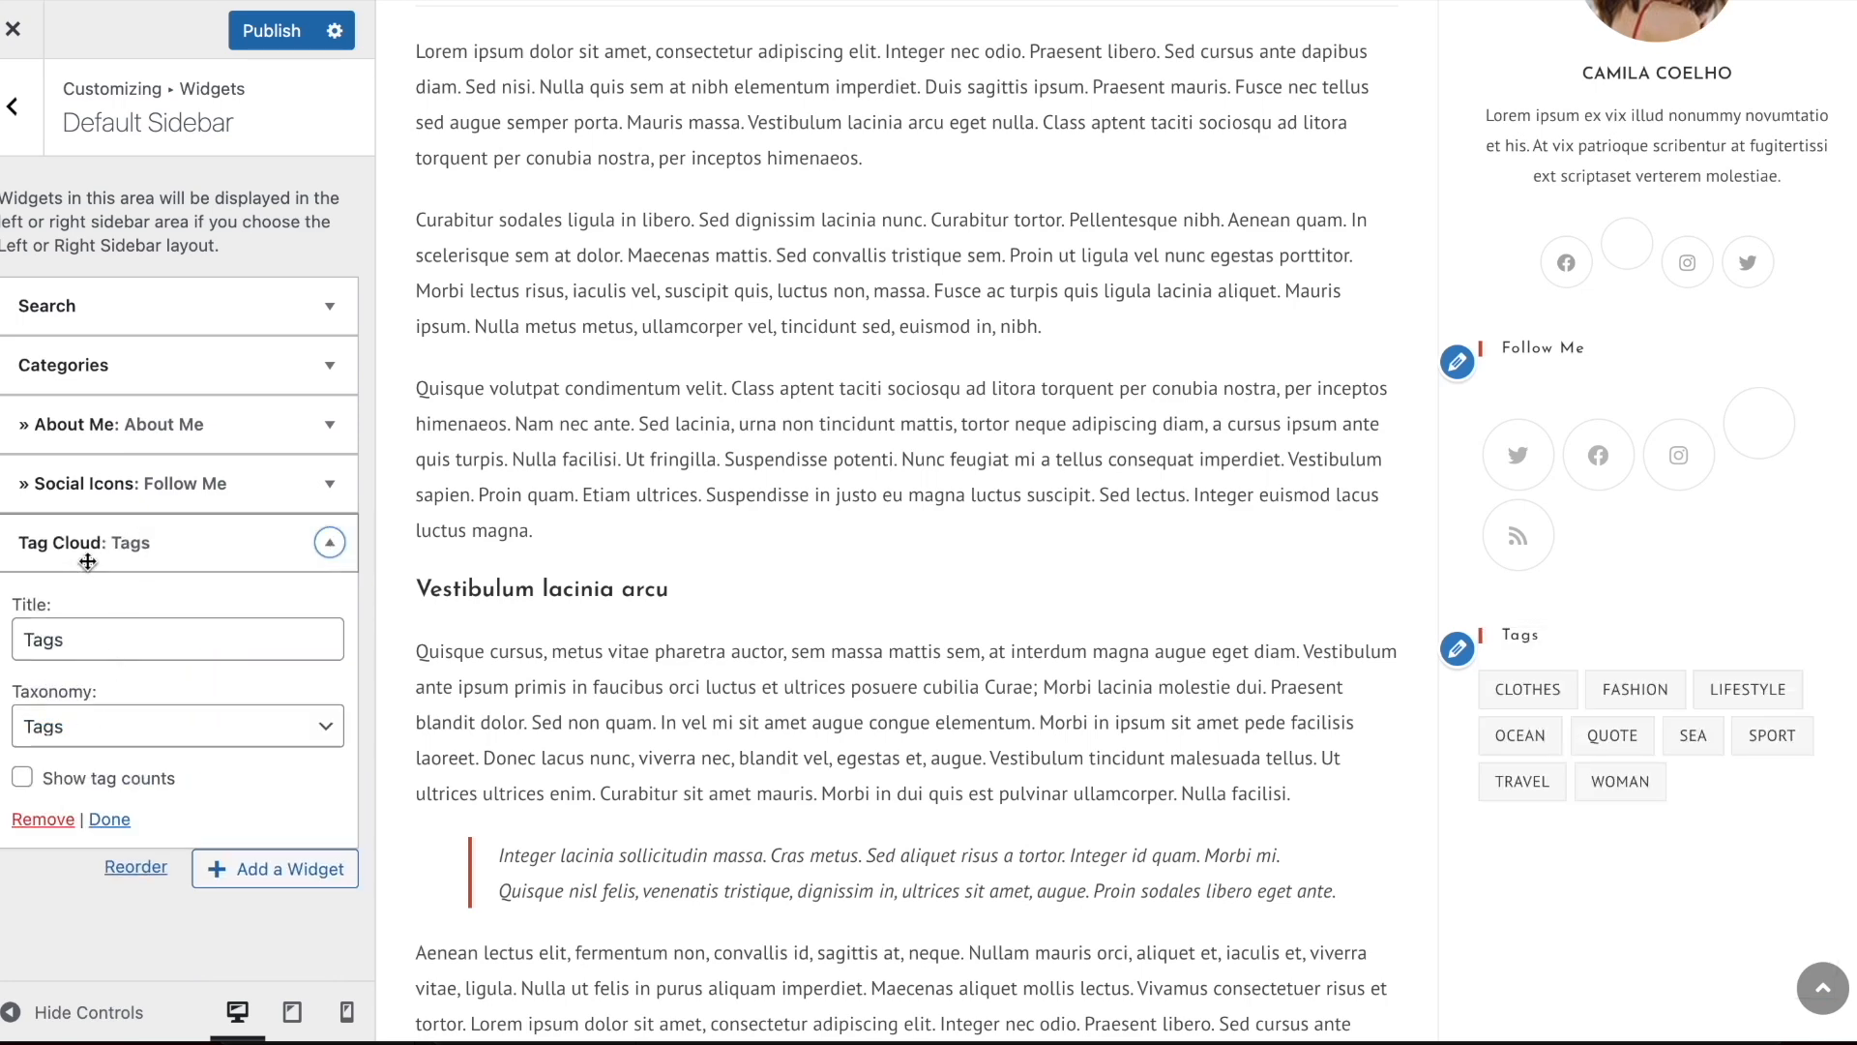
click(87, 547)
click(135, 487)
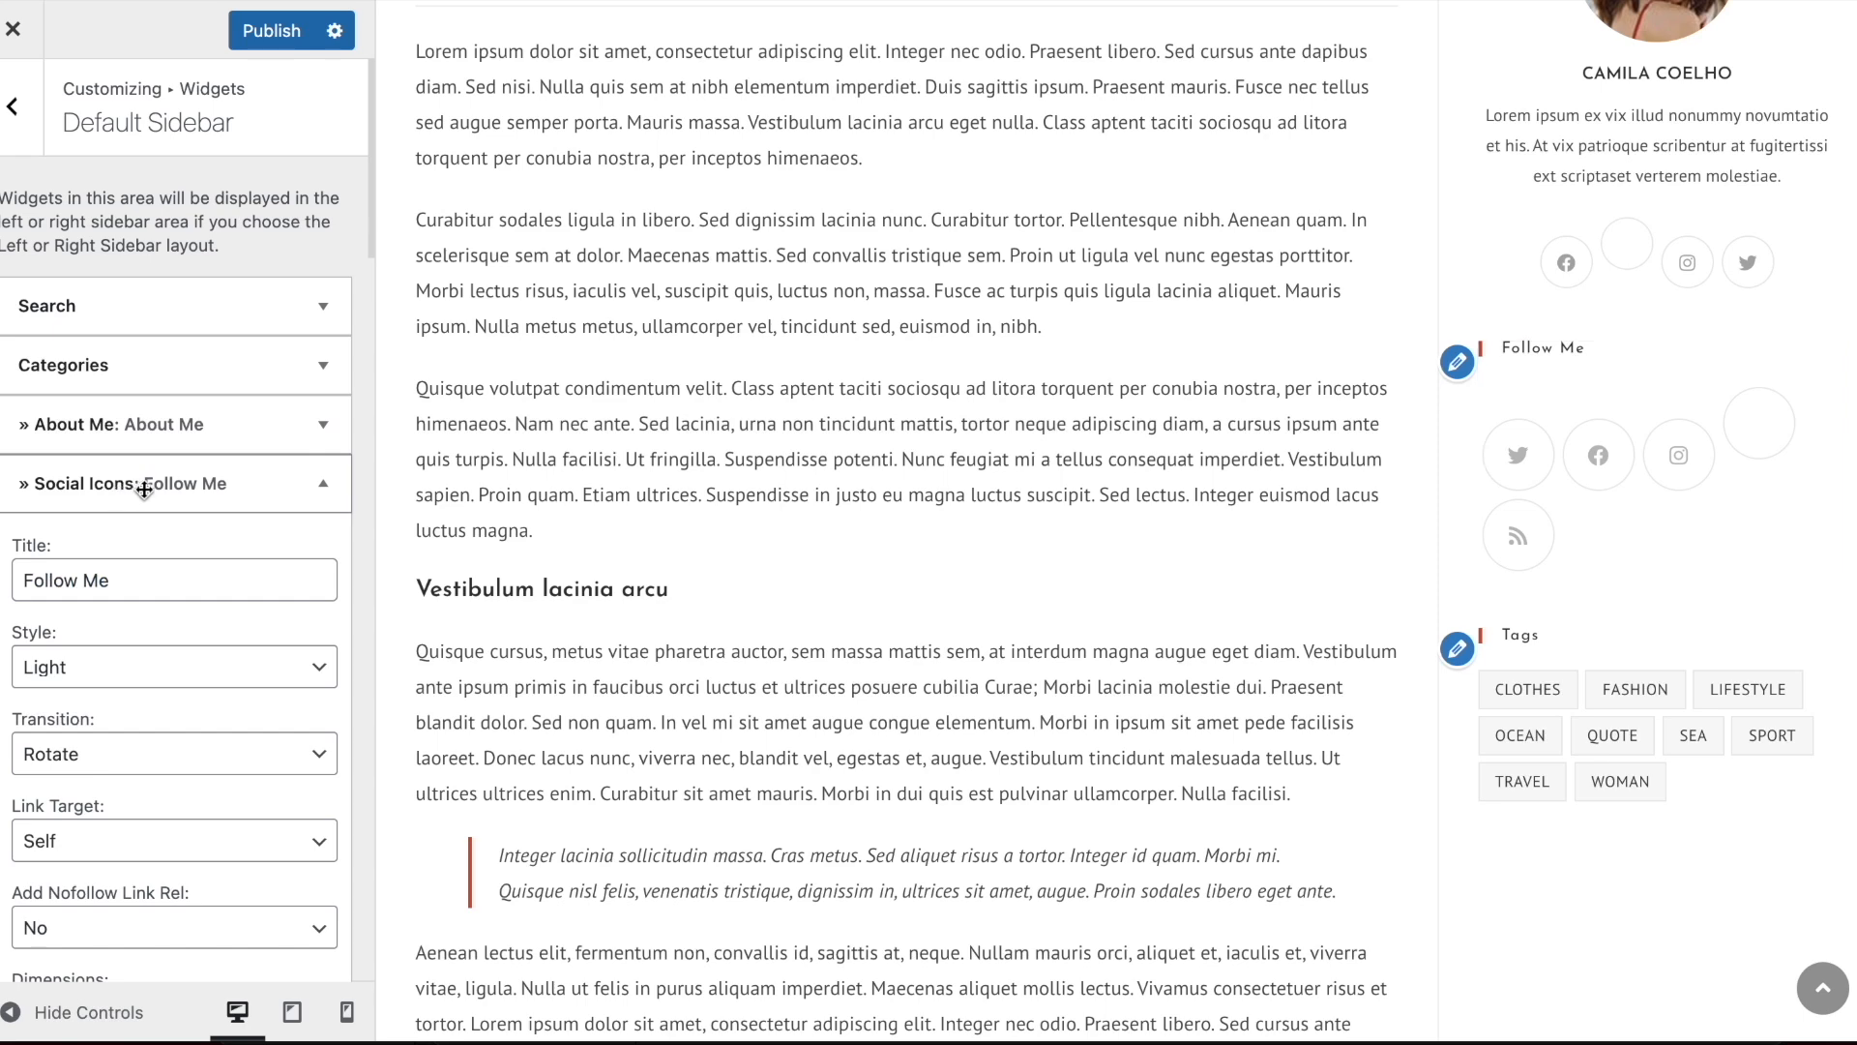
click(146, 486)
Change the About Me widget's title to About Us and replace its image with one from the Media Library
click(120, 426)
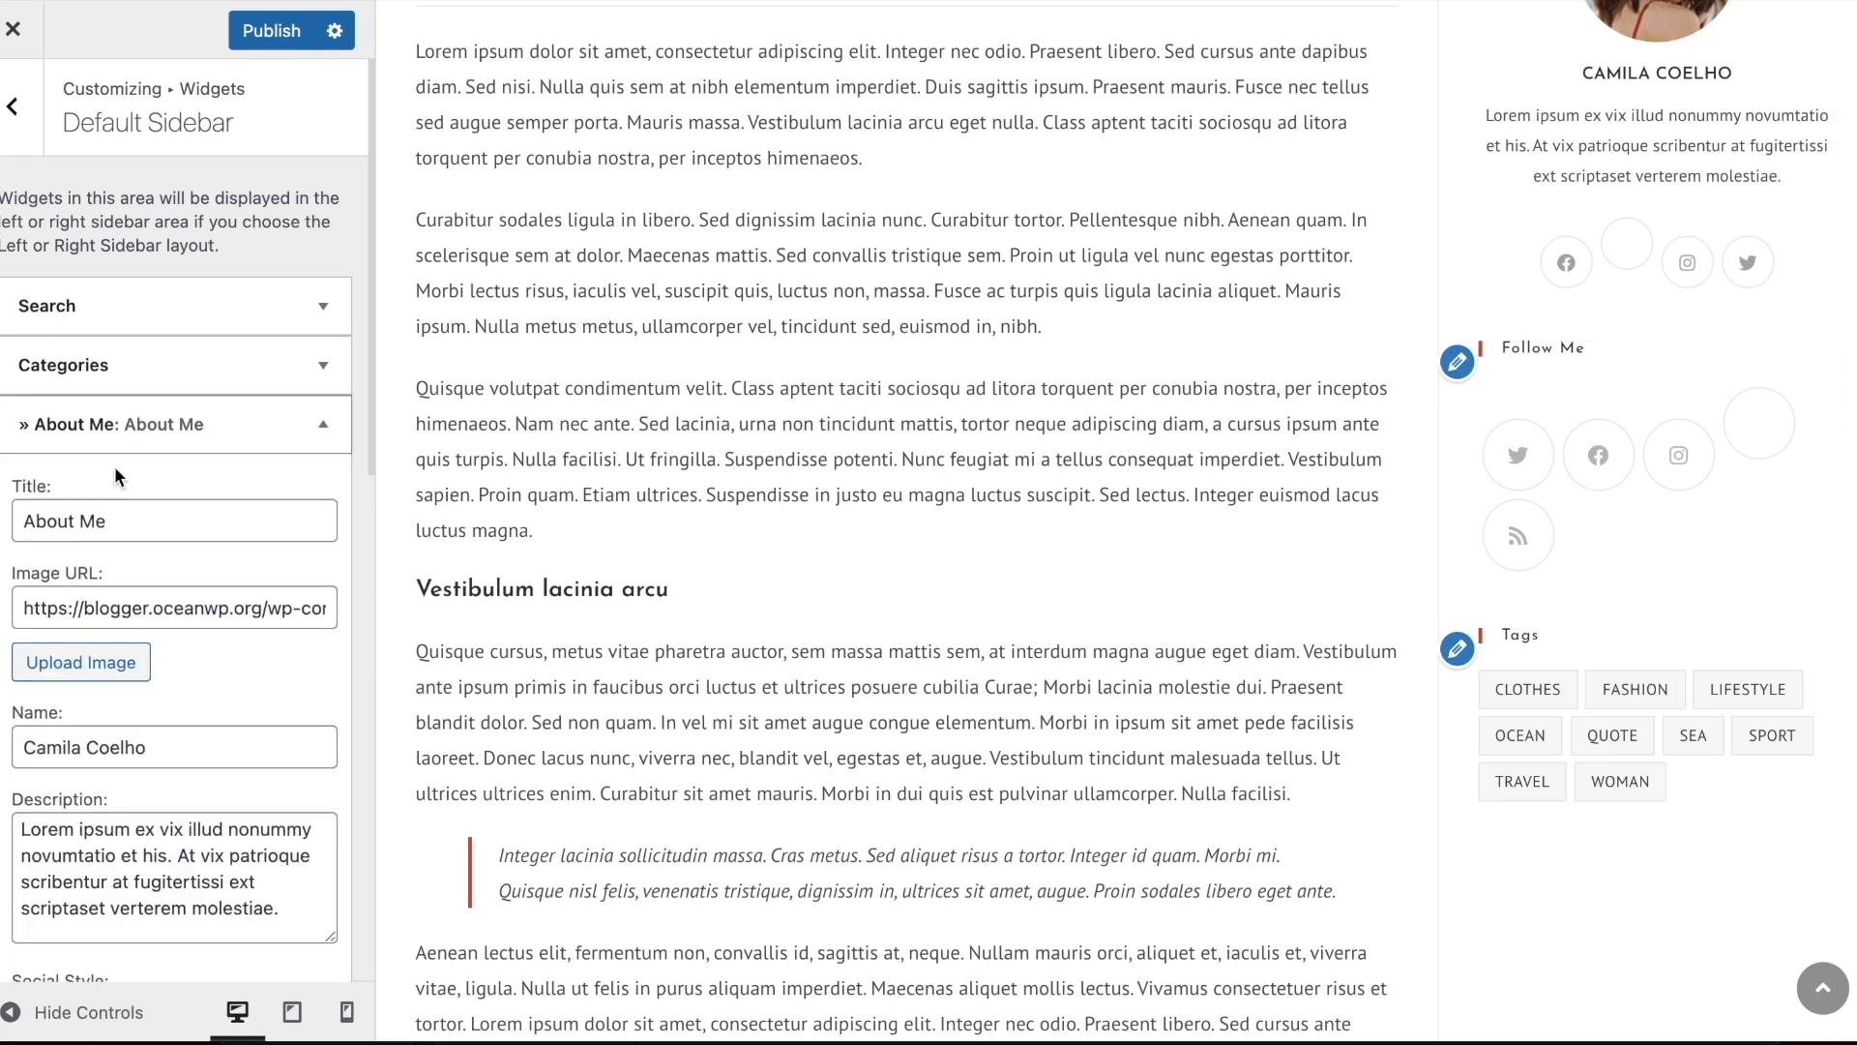
double_click(88, 514)
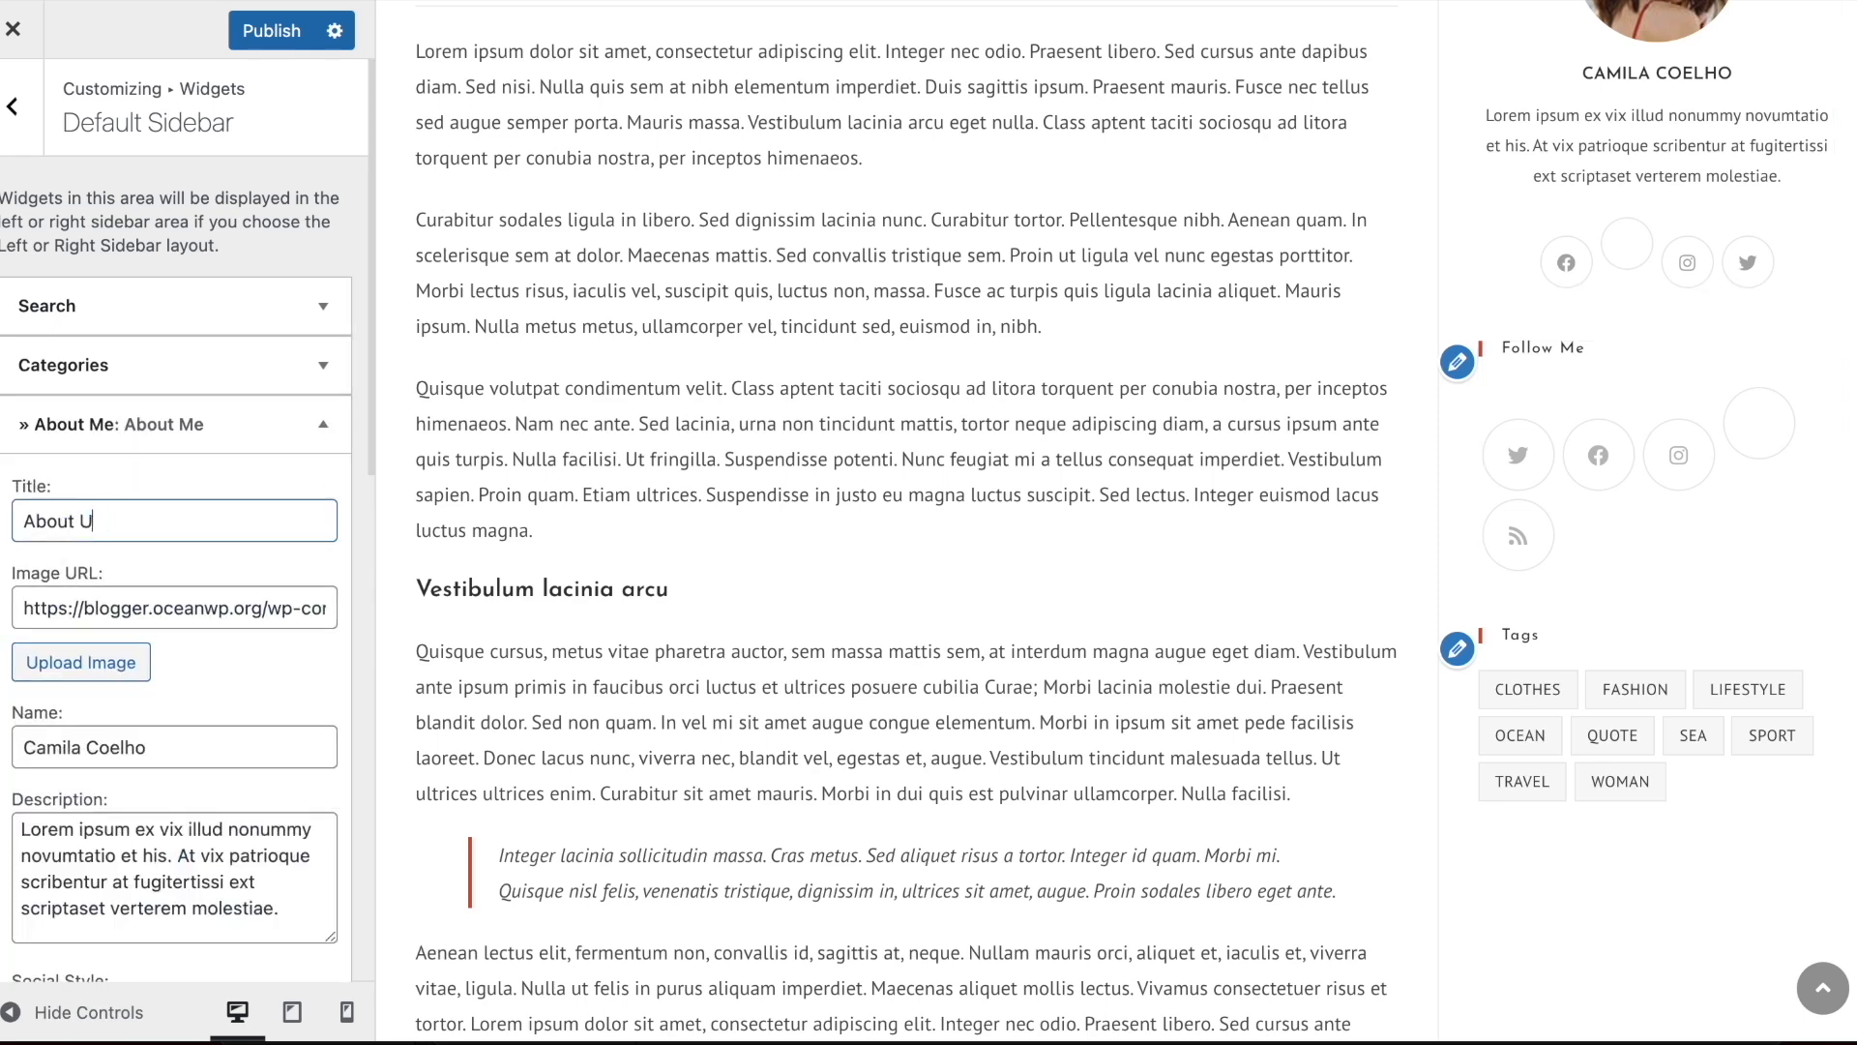
text(Us)
click(96, 664)
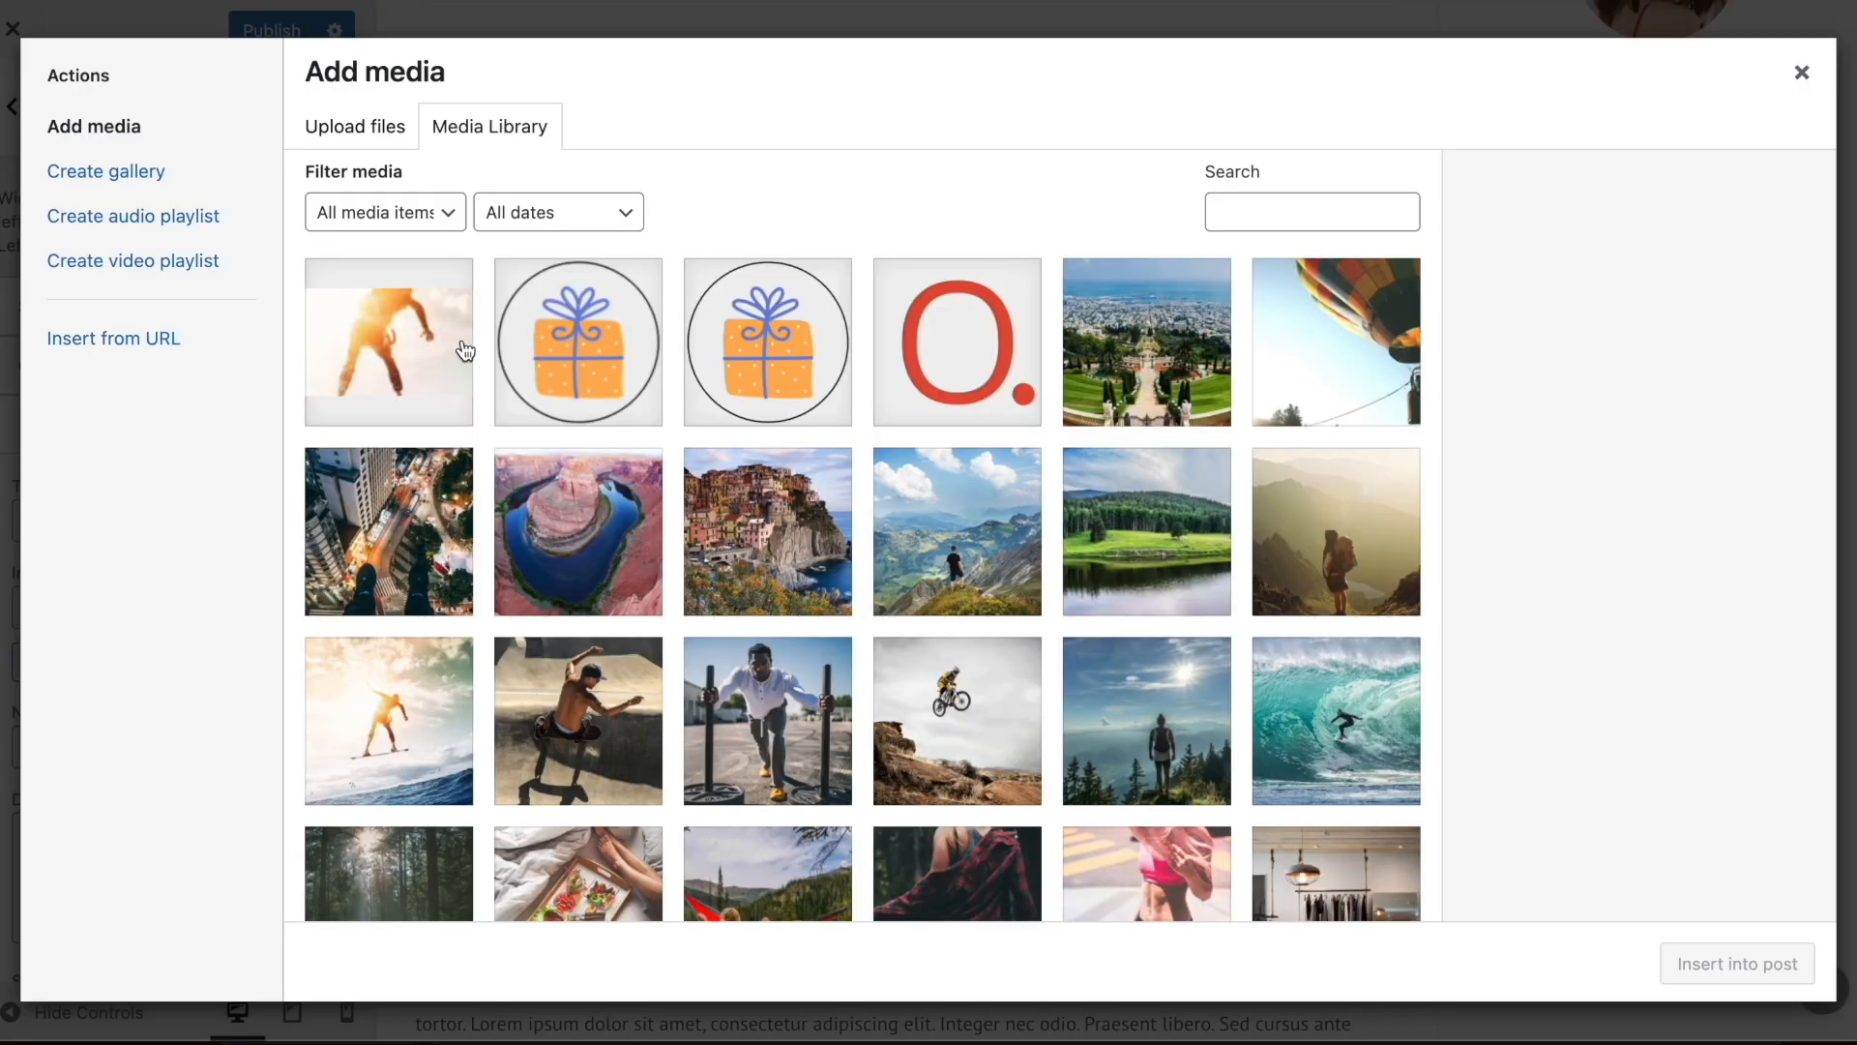
click(597, 350)
click(1764, 953)
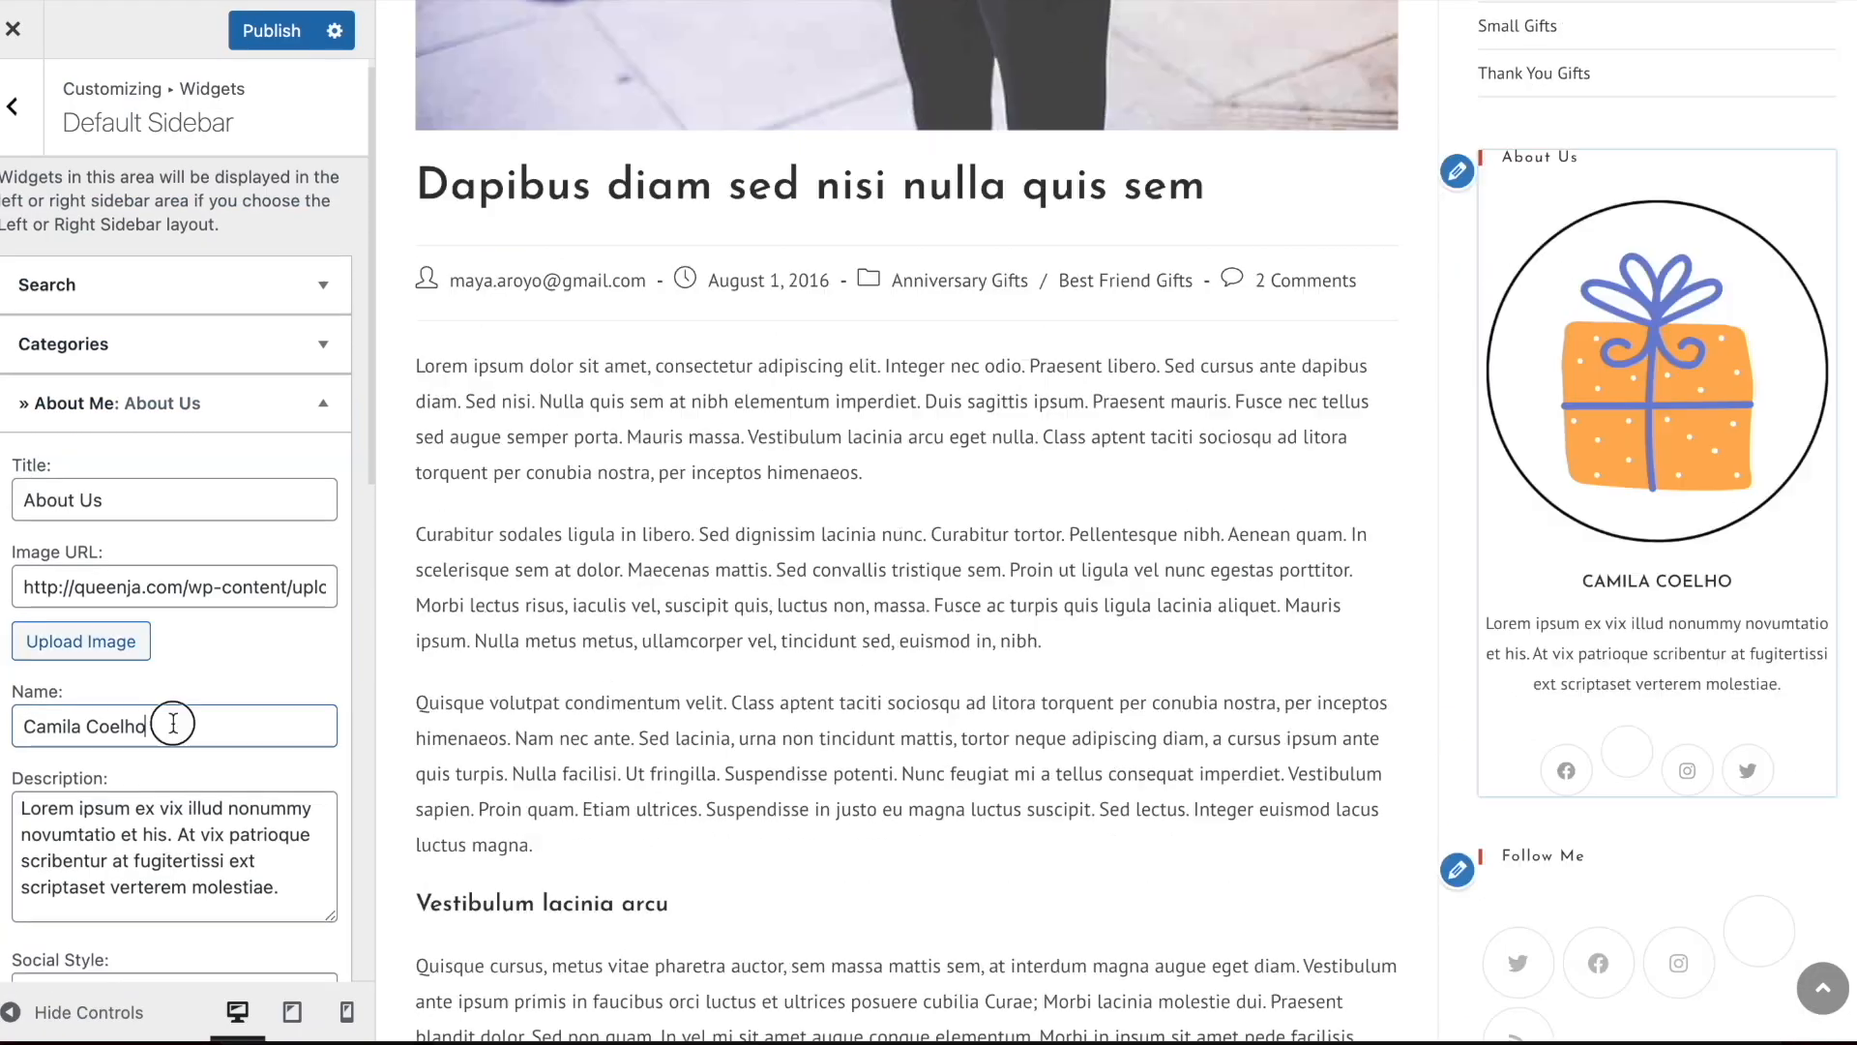
Set the About Me widget's name to "Queenja - Gift Ideas" and clear its unlabelled social link between Facebook and Instagram
triple_click(173, 724)
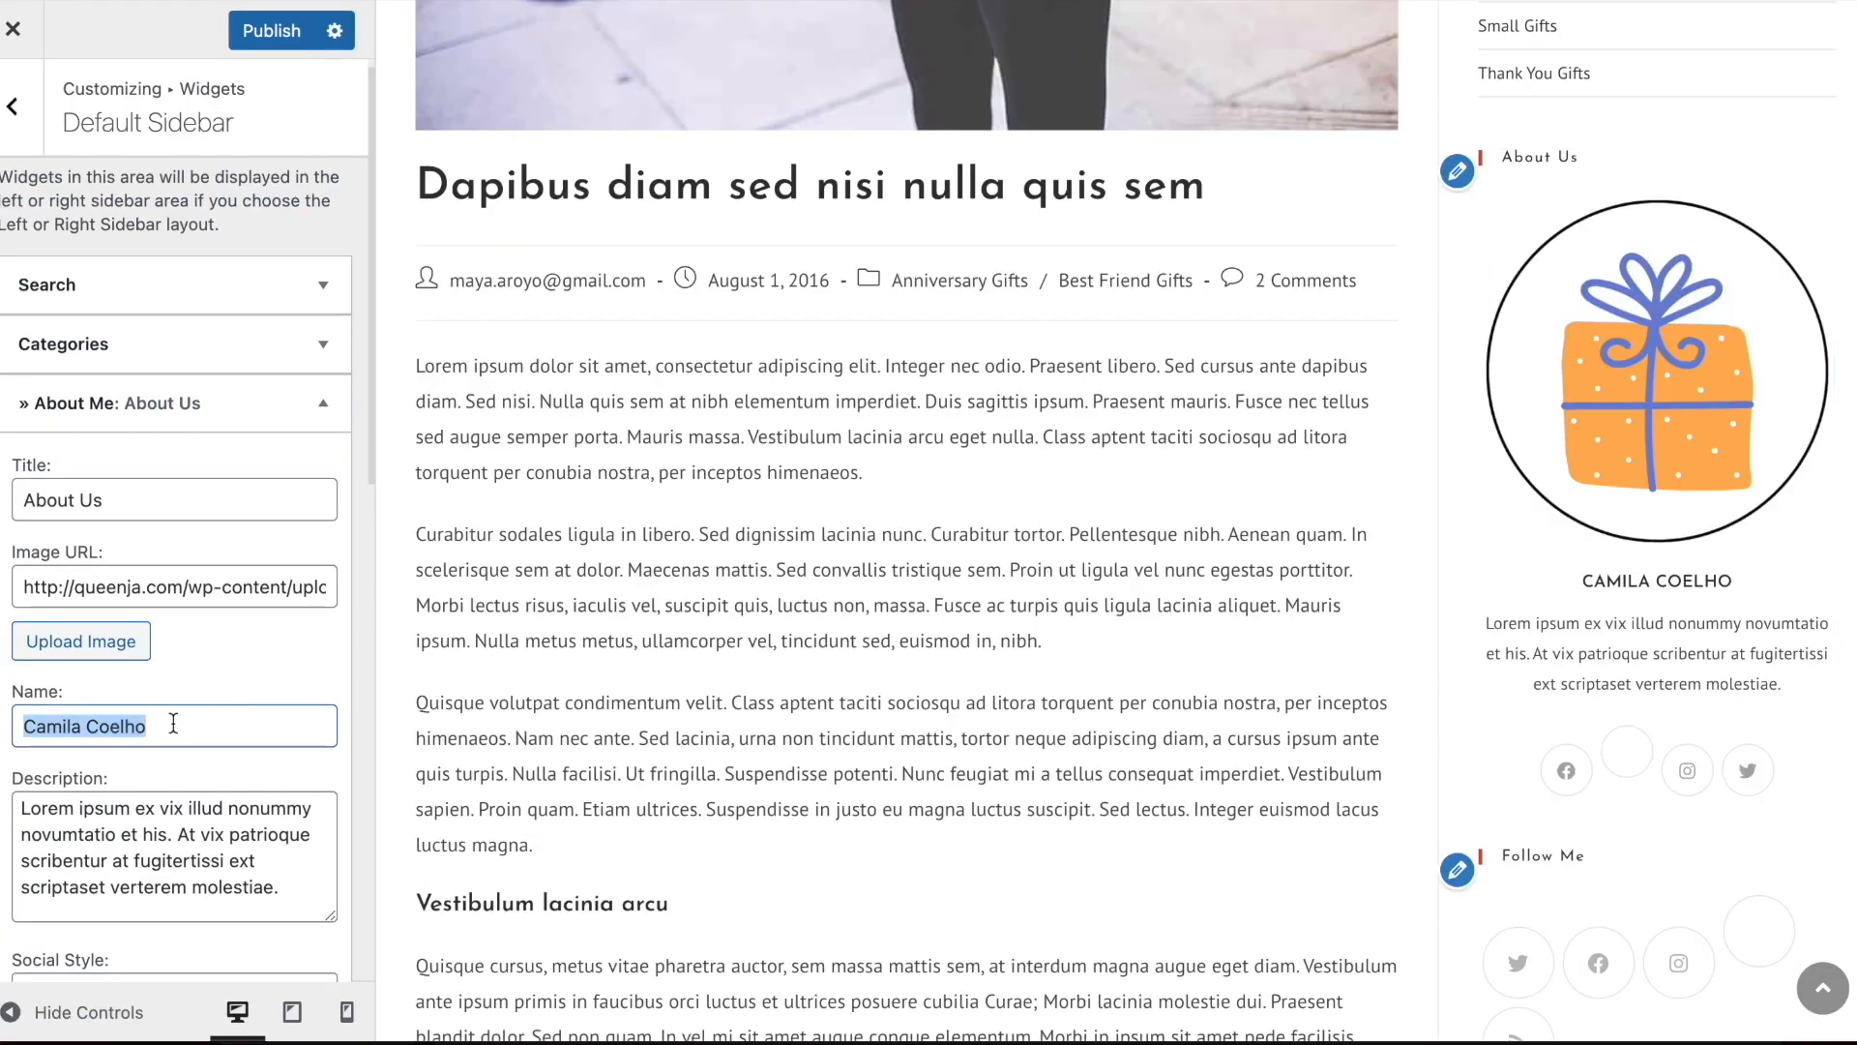
text(Queenja - Gift Ideas)
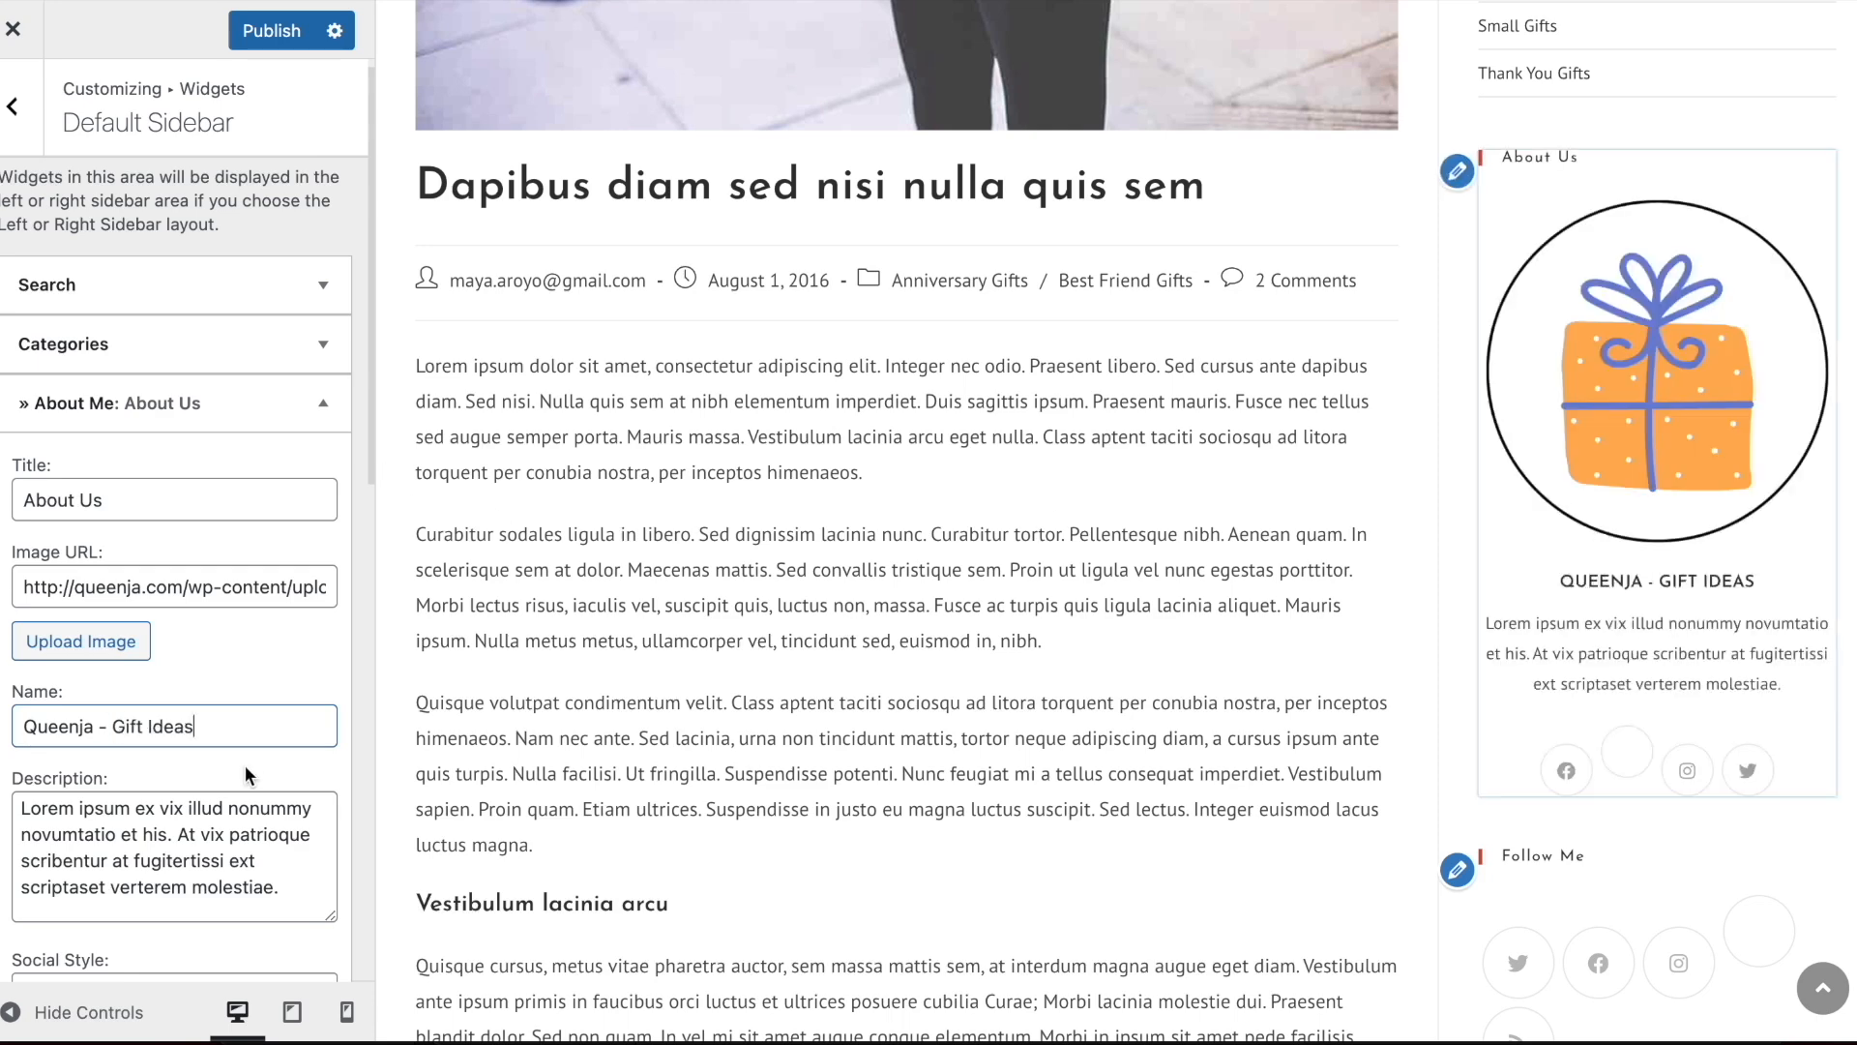
scroll(203, 764, down, 4)
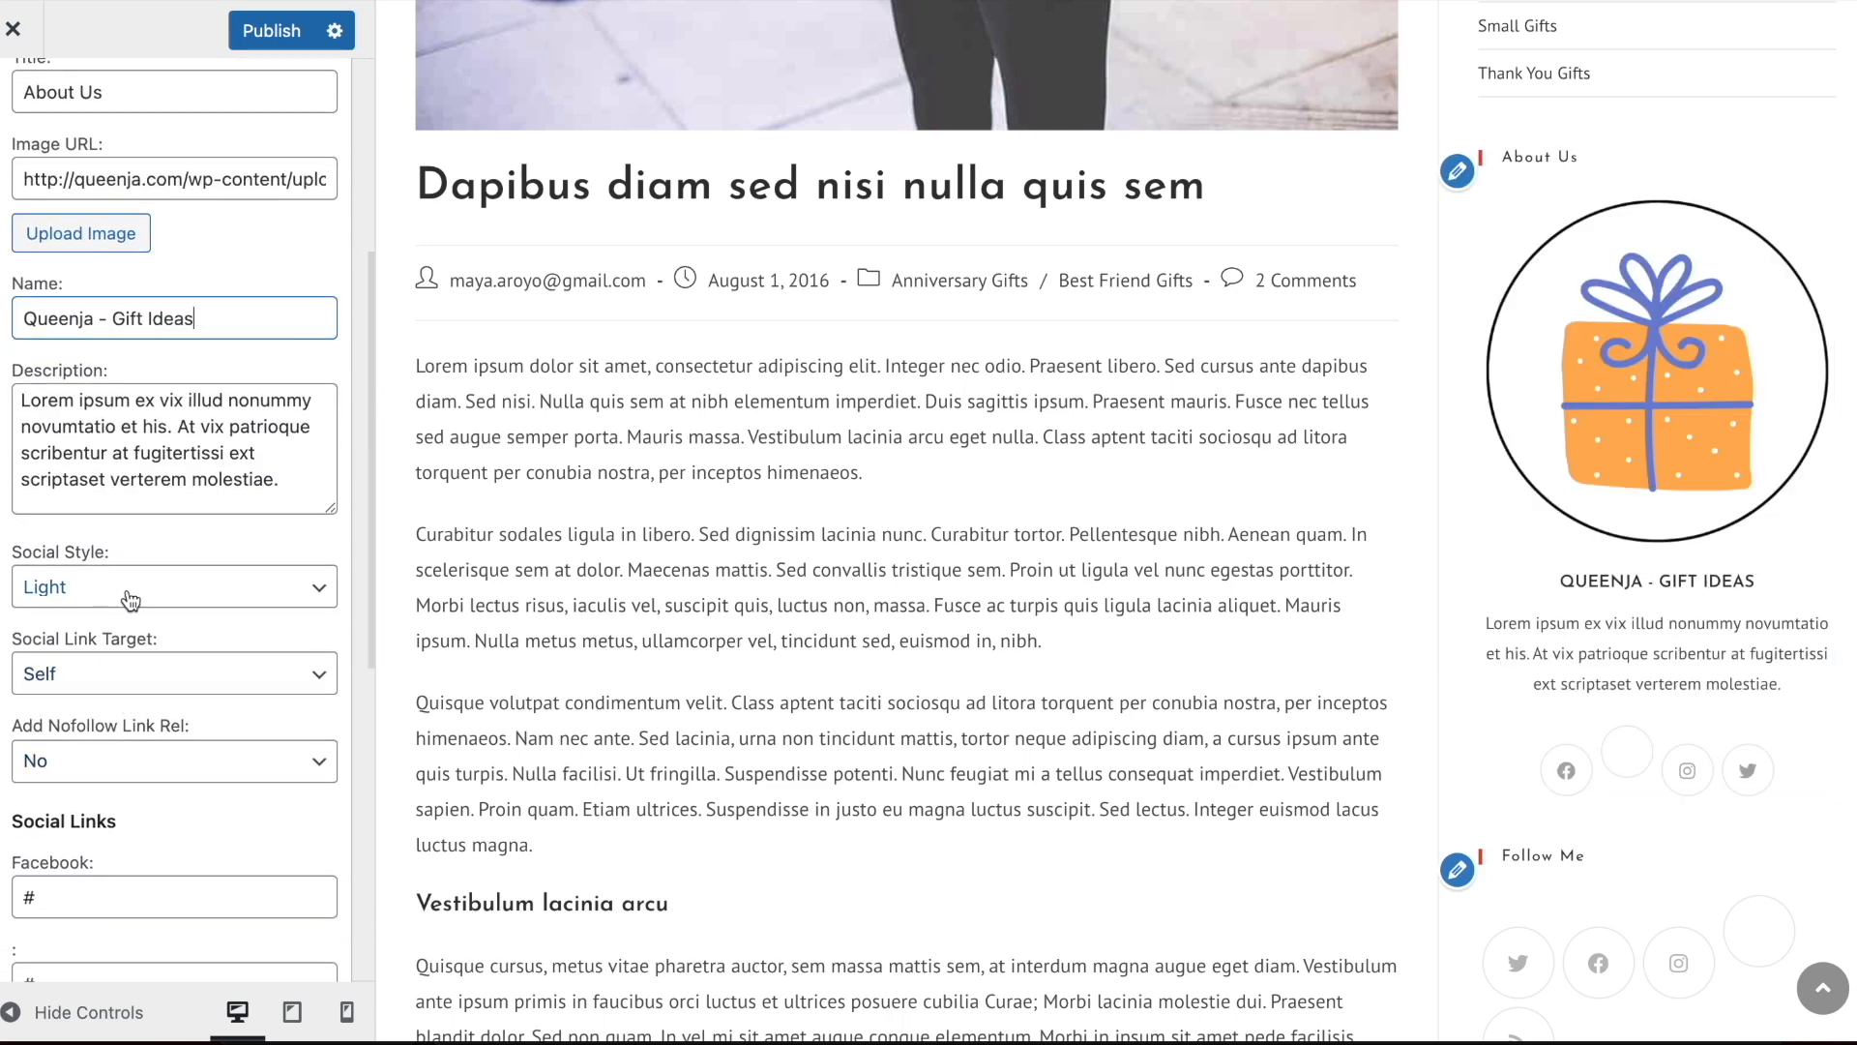
scroll(179, 612, down, 2)
double_click(71, 779)
key(BackSpace)
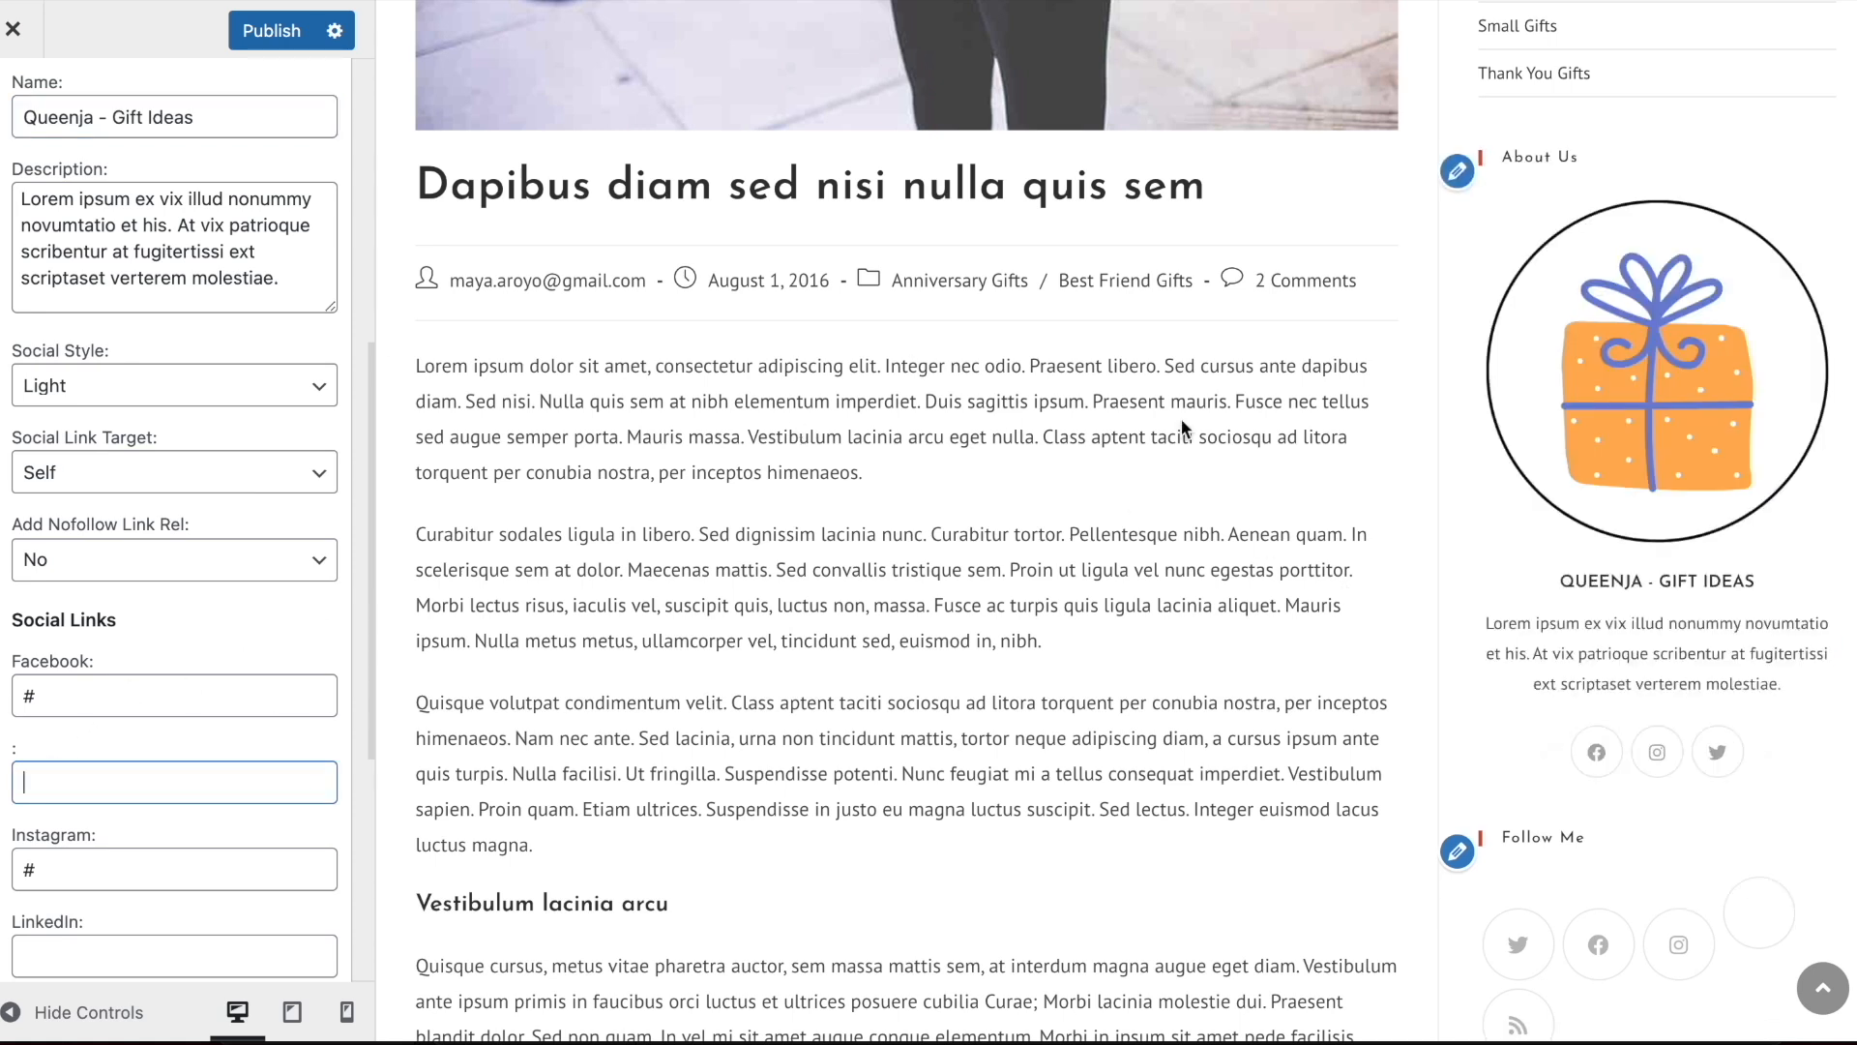
scroll(97, 397, up, 4)
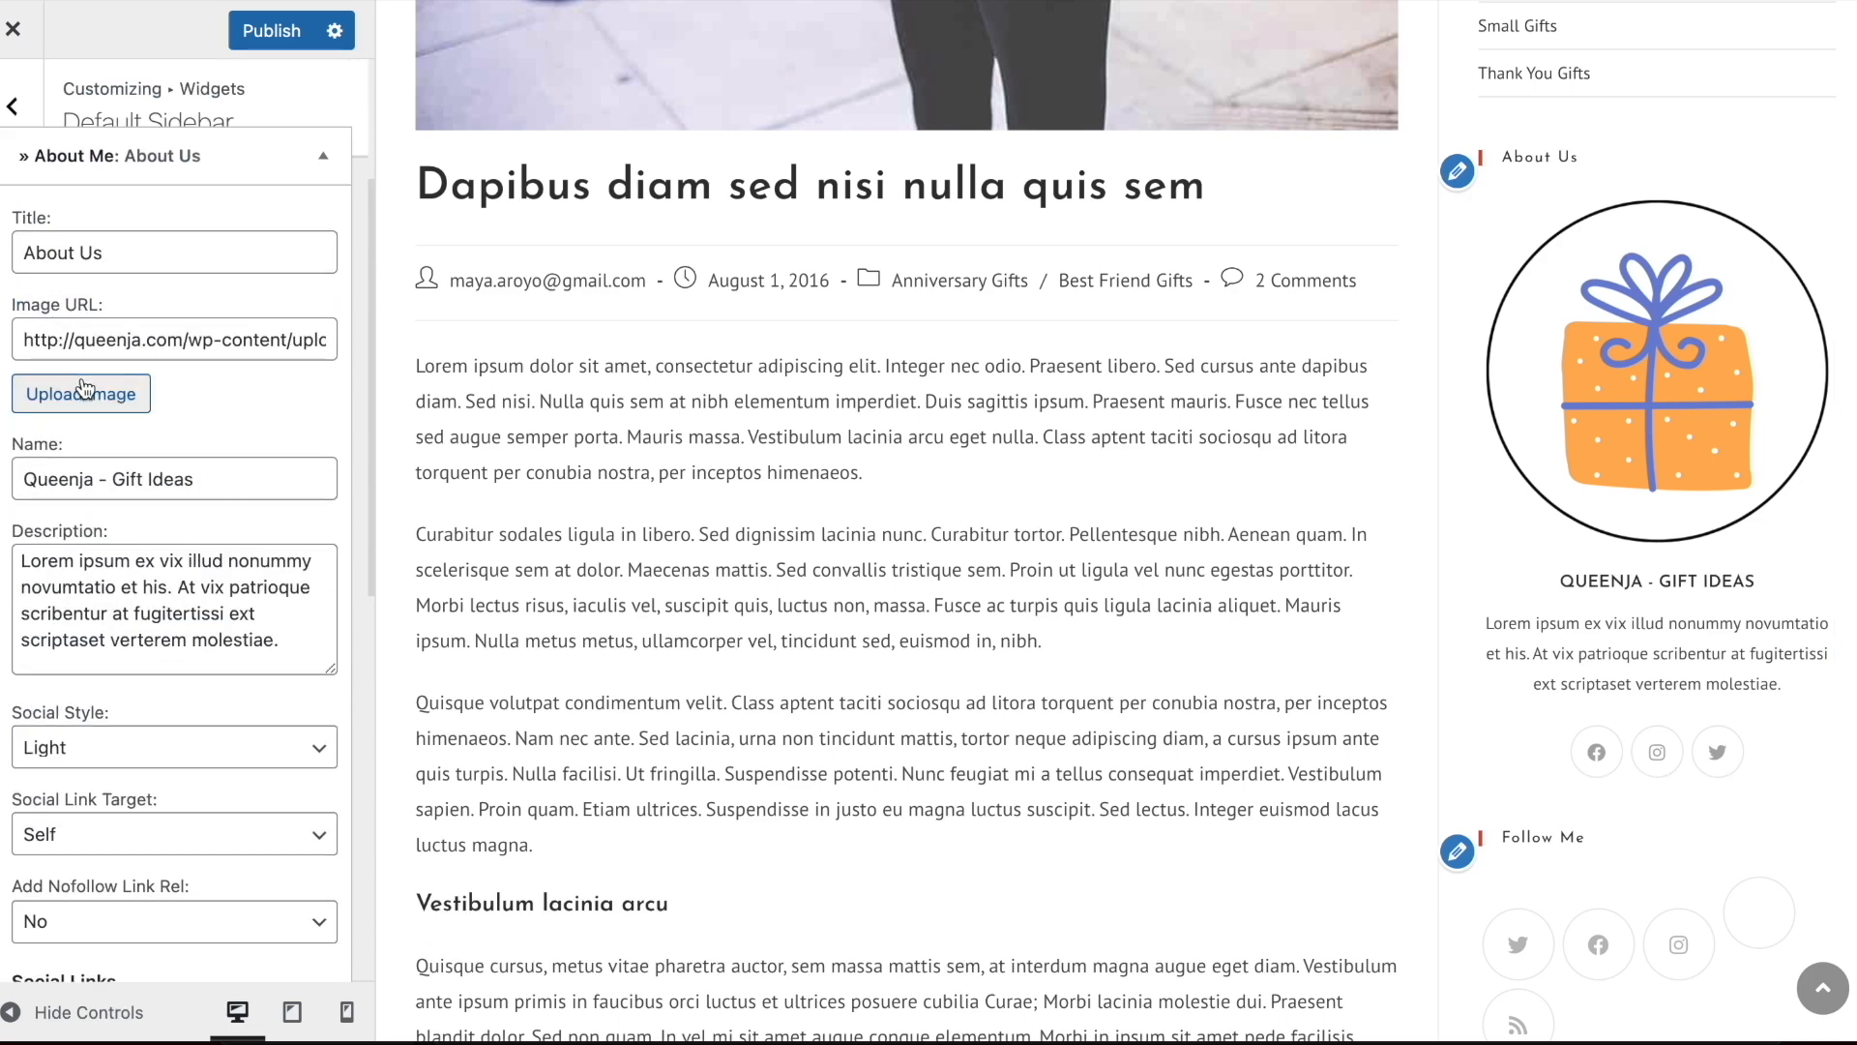
click(100, 156)
Remove the Social Icons widget titled Follow Me from the Default Sidebar
click(106, 484)
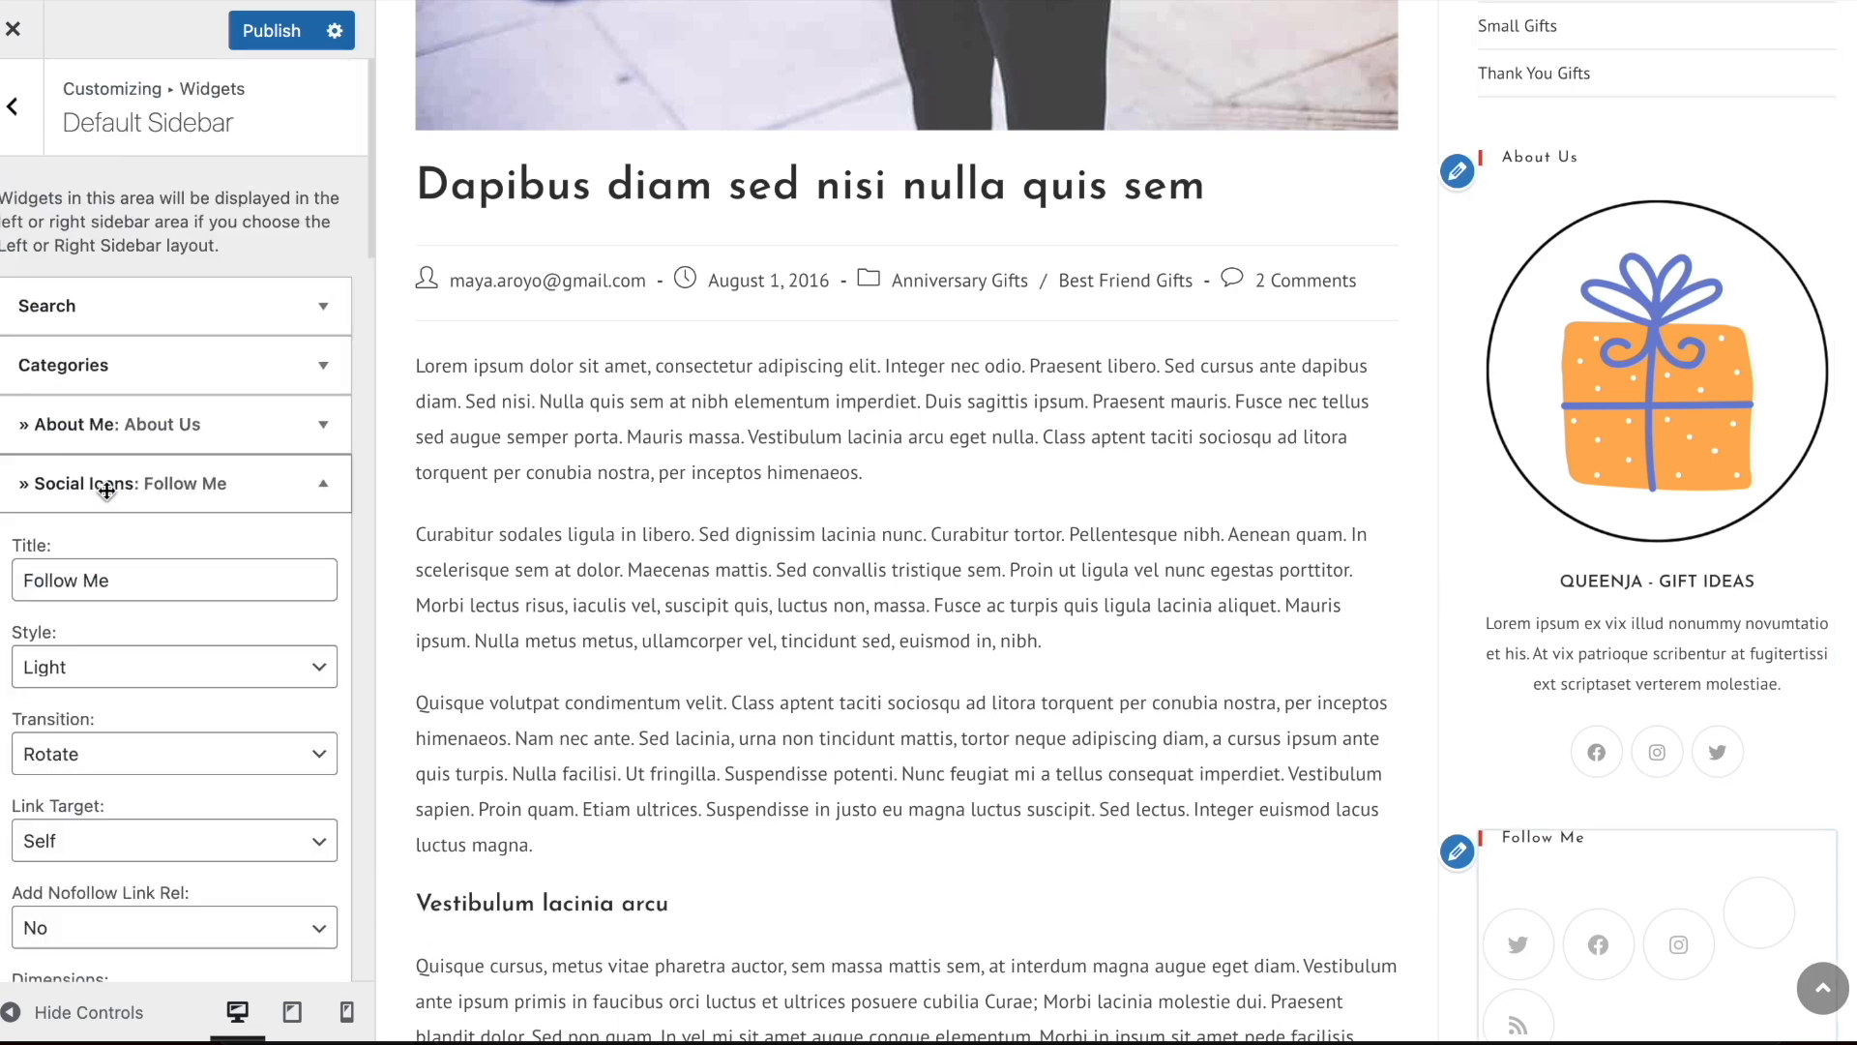
scroll(148, 641, down, 5)
scroll(103, 780, down, 5)
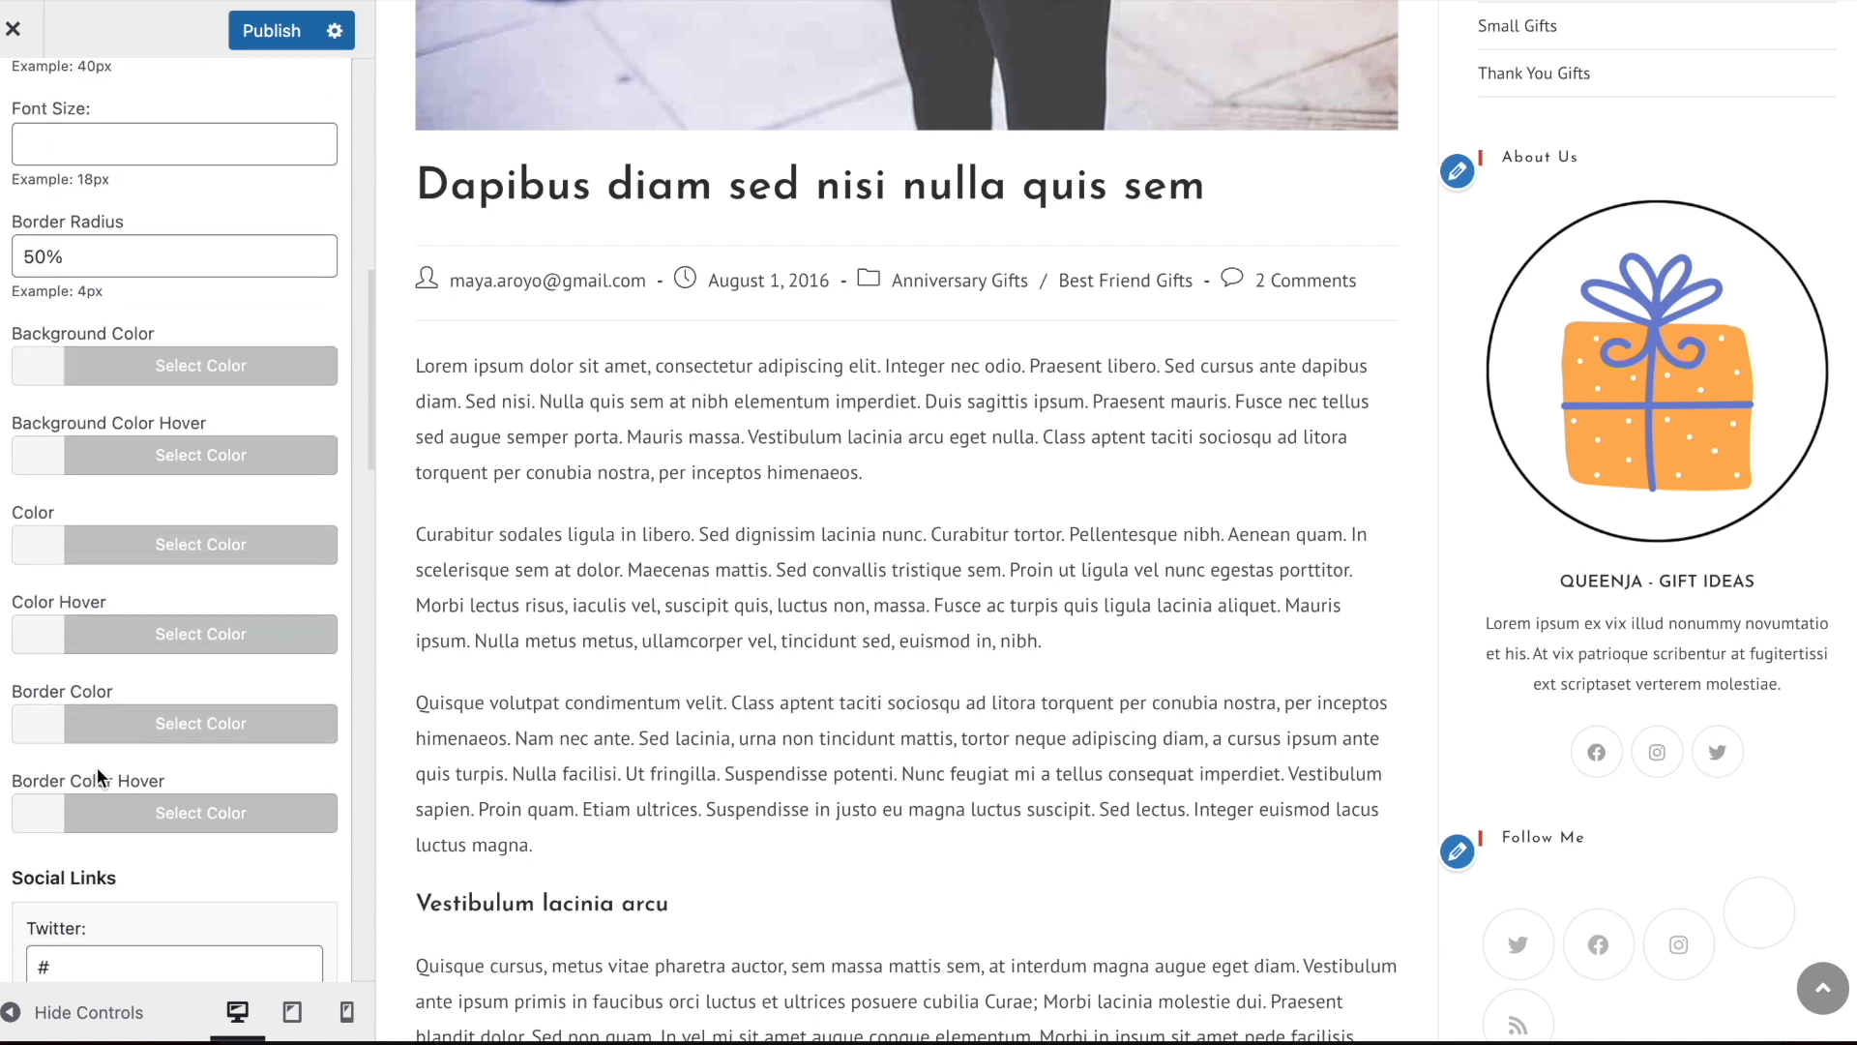
scroll(58, 823, down, 15)
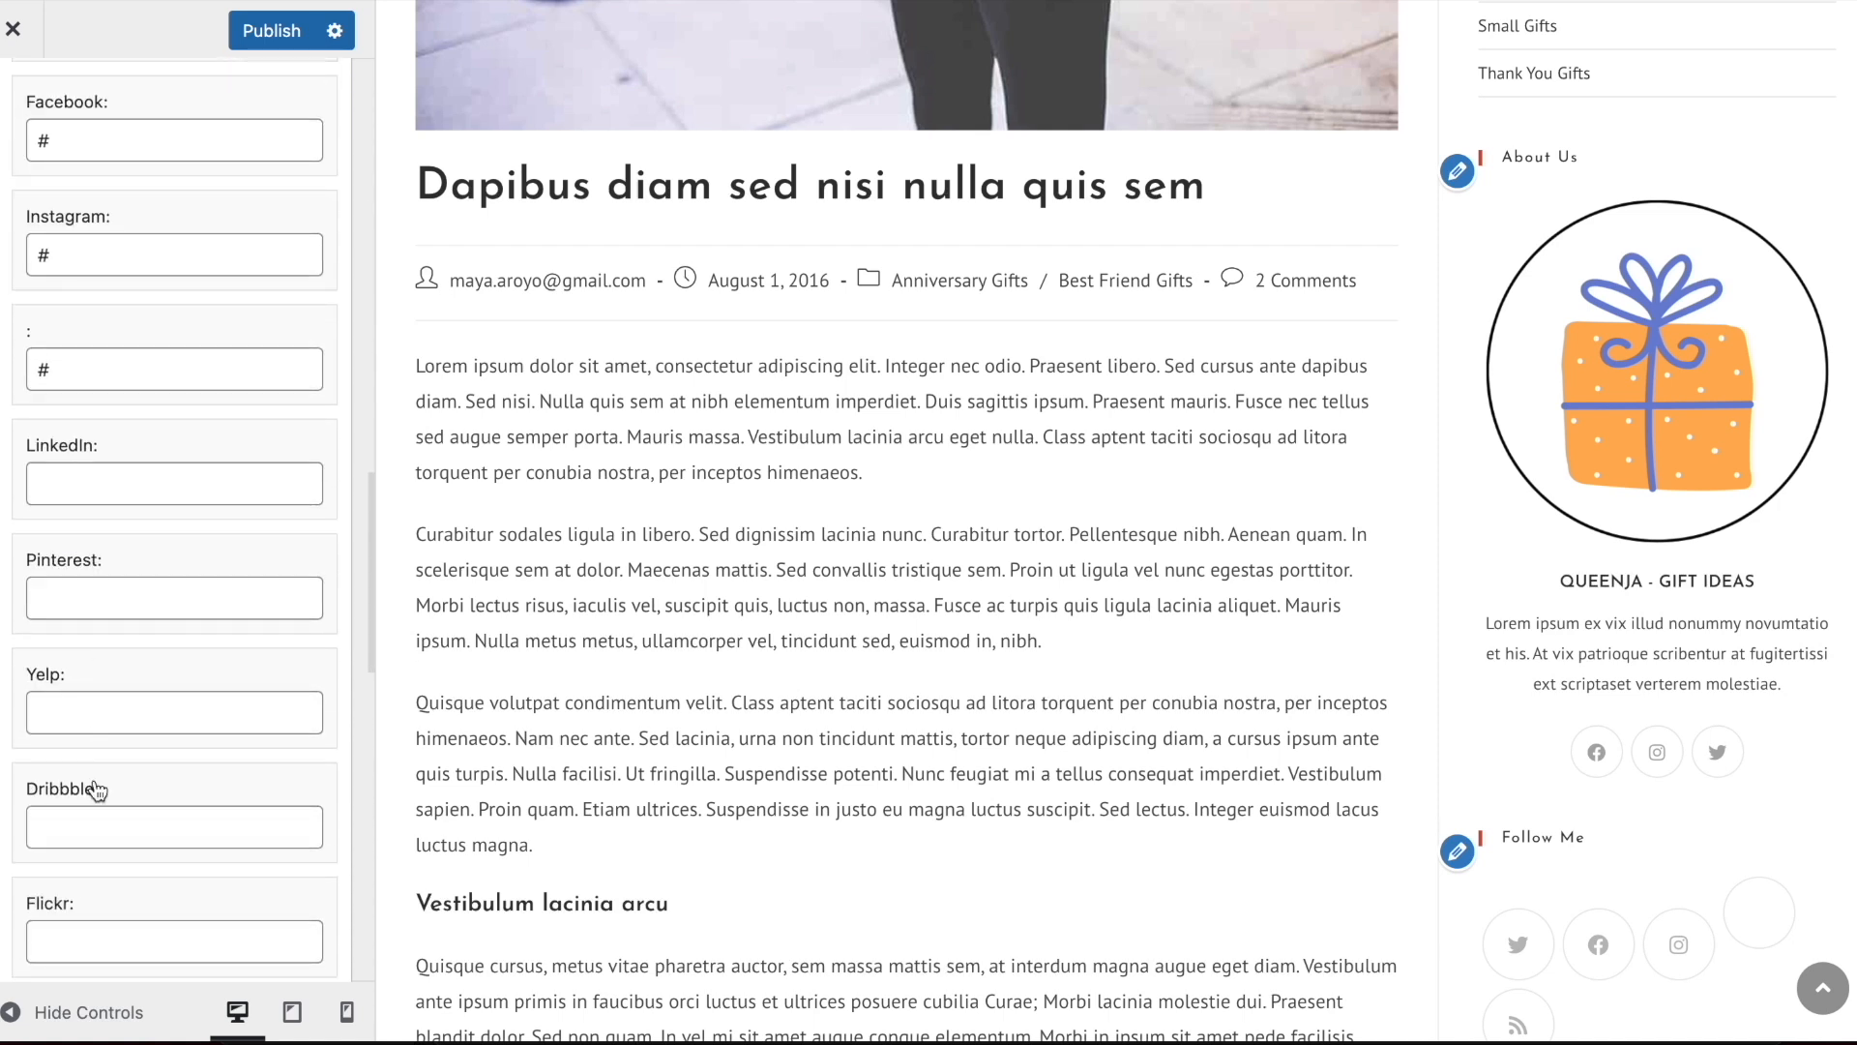
scroll(94, 780, down, 10)
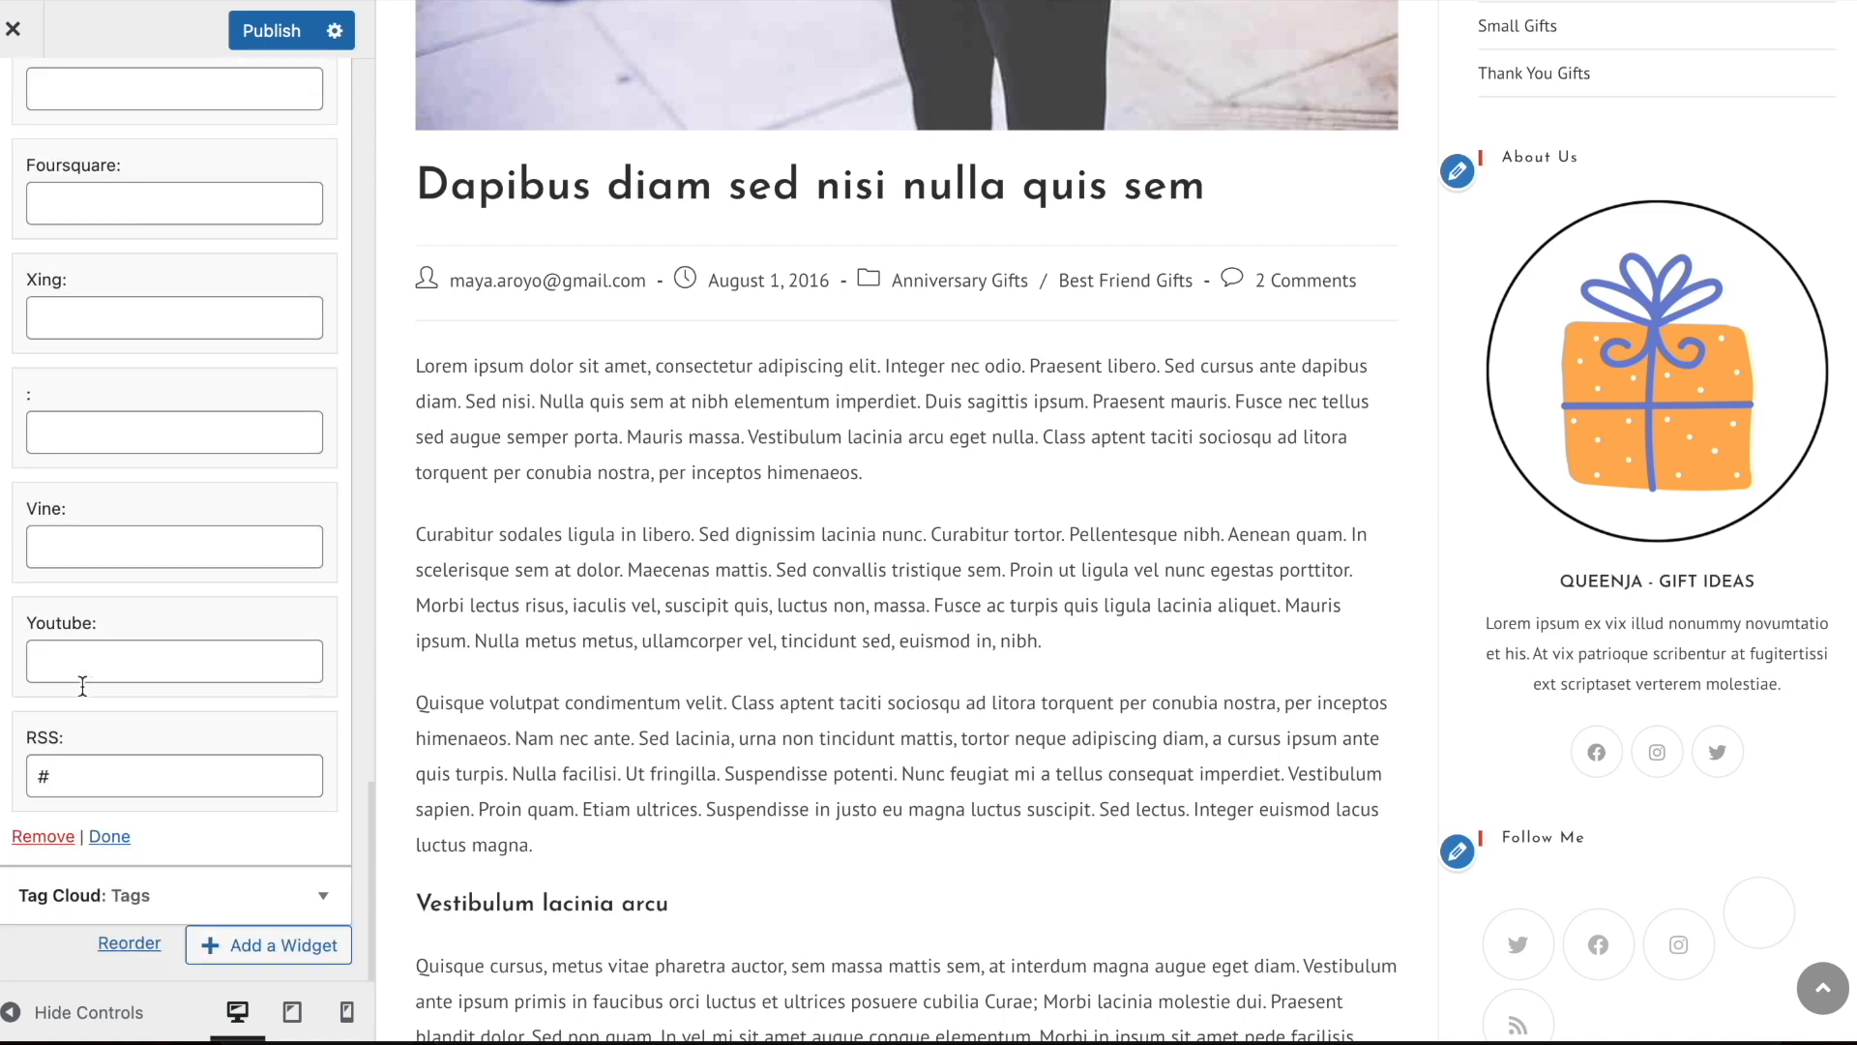
click(40, 838)
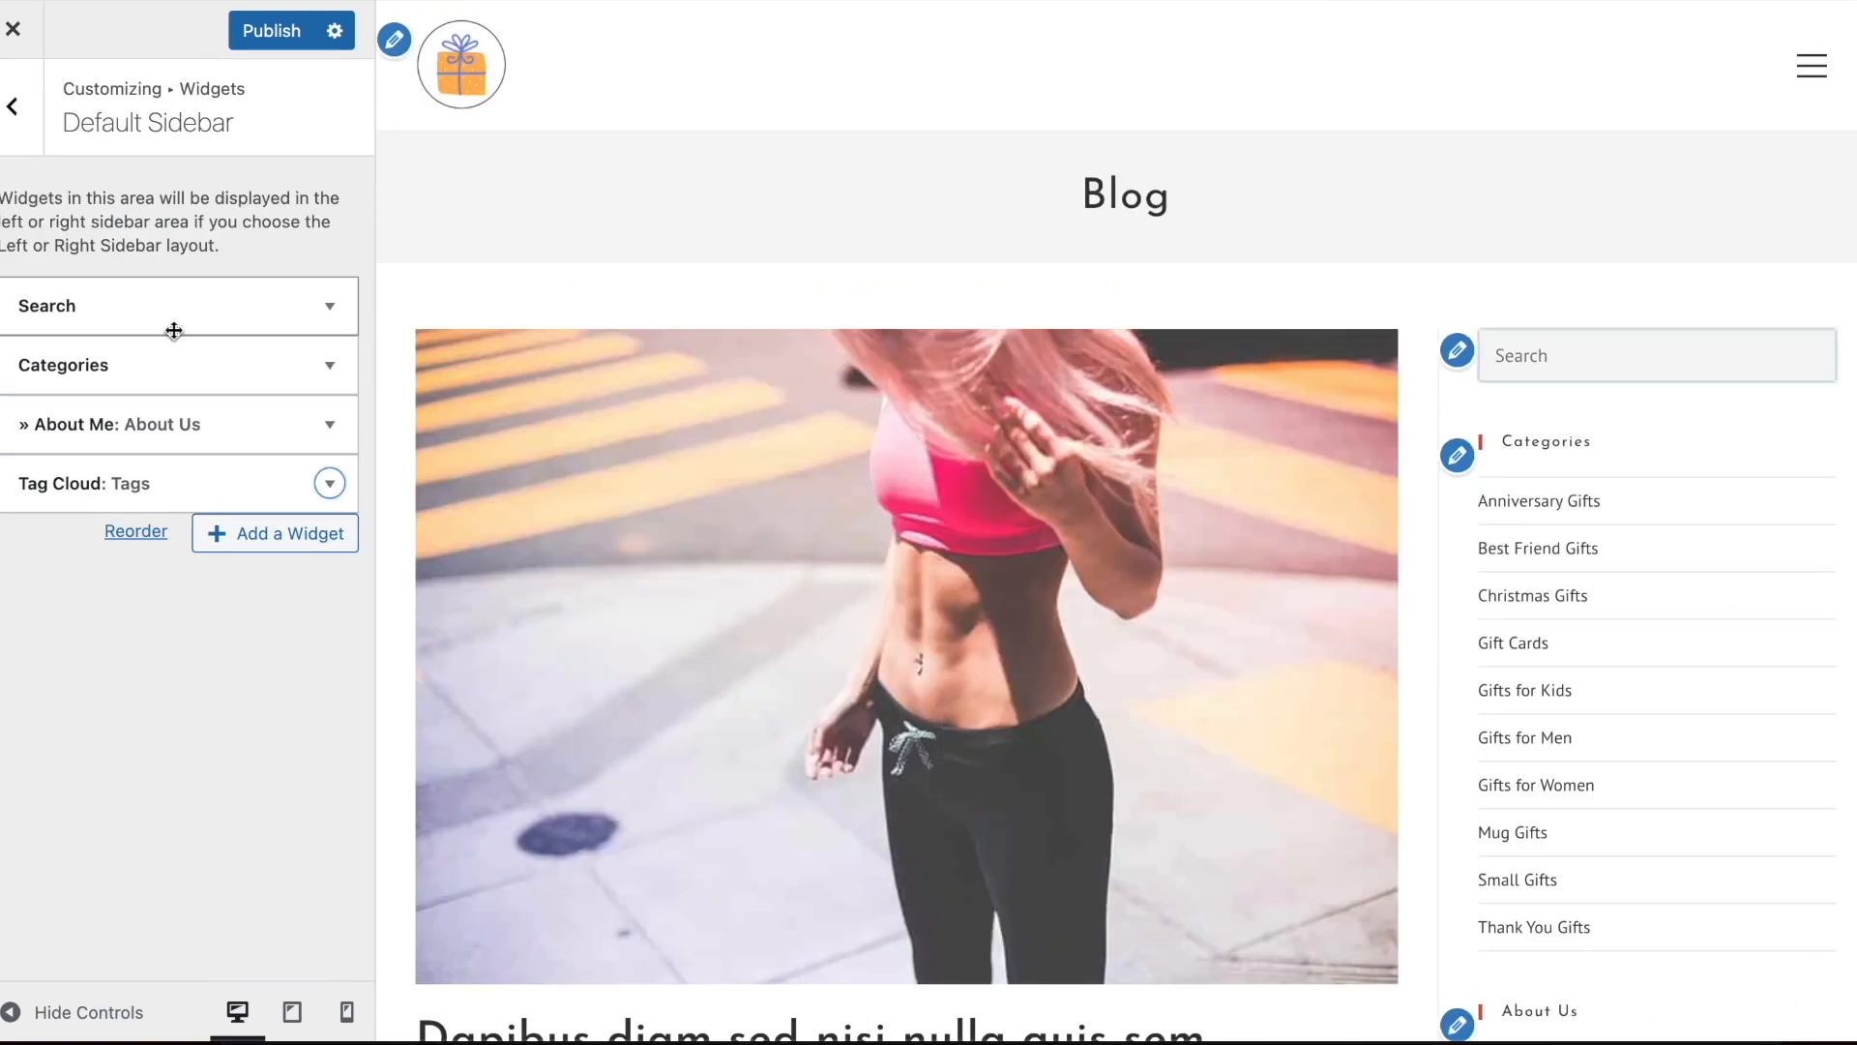
Move the About Me widget above Categories in the Default Sidebar and check the new order in the preview
drag(158, 363, 158, 428)
scroll(1513, 298, down, 5)
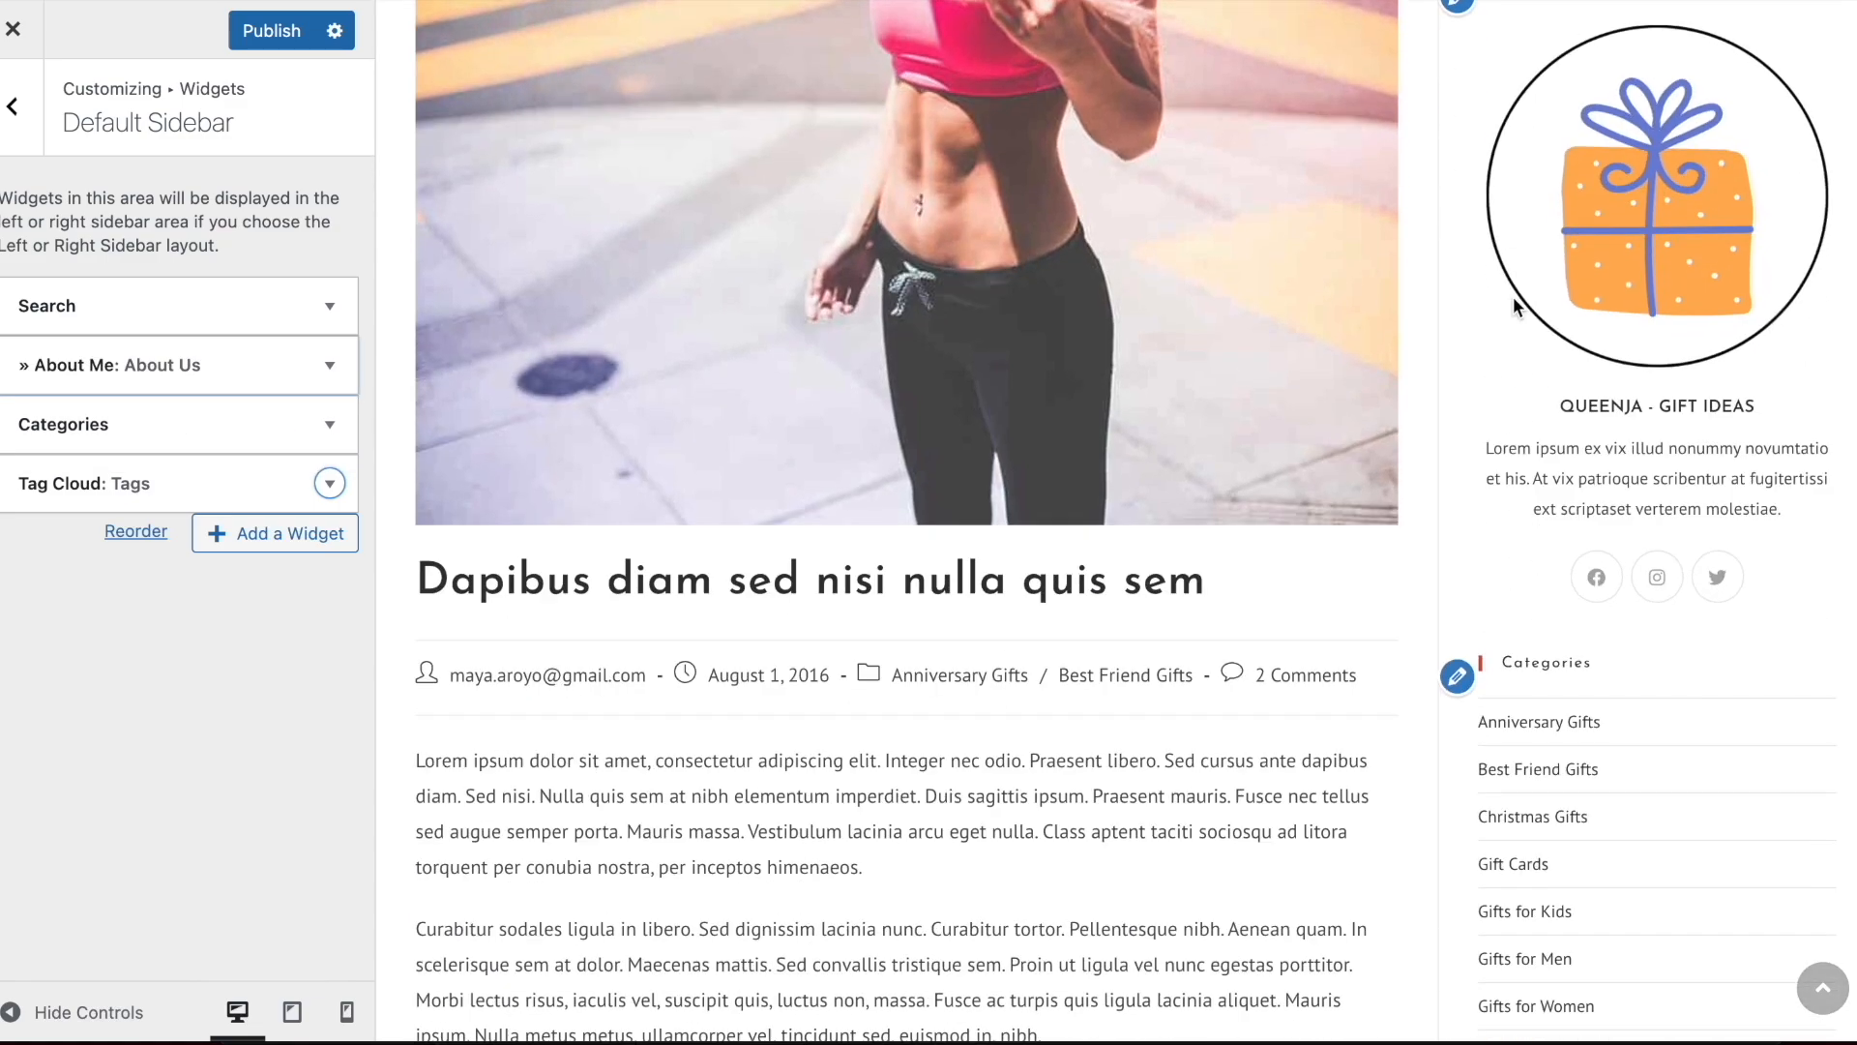
scroll(1513, 298, up, 4)
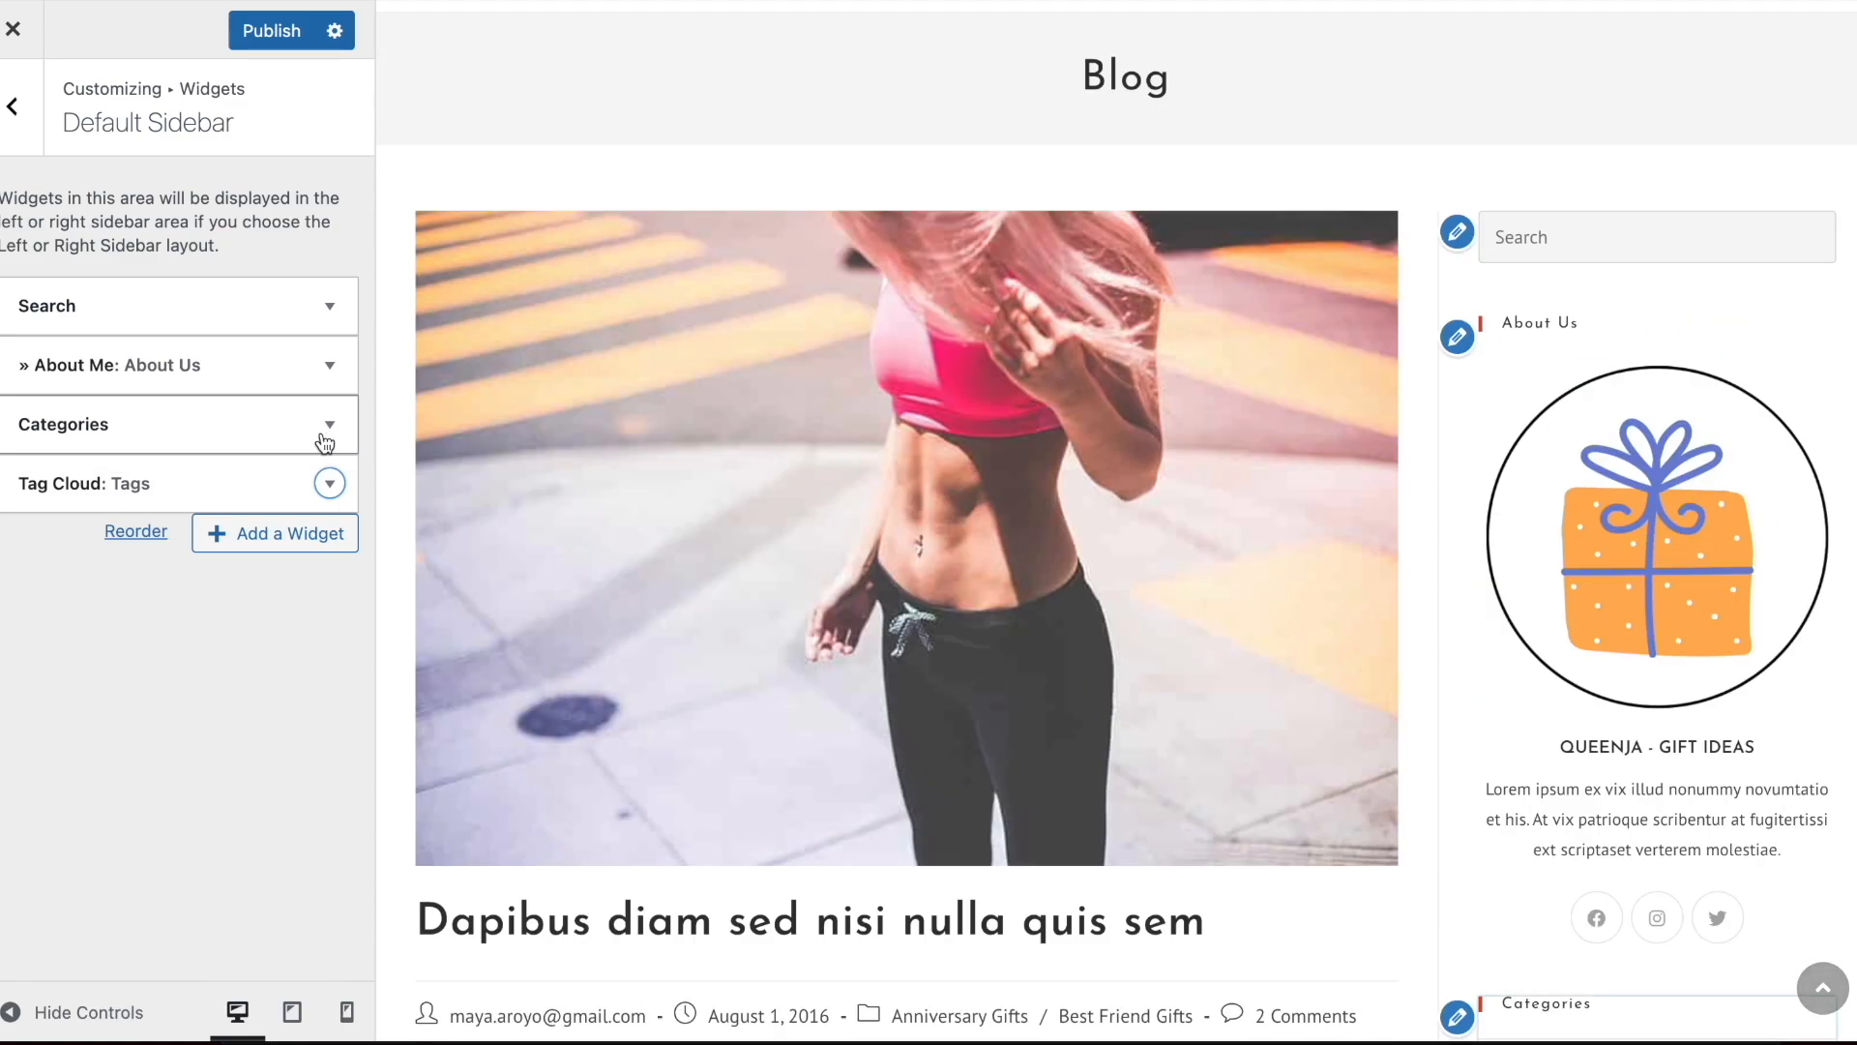
Clear the title of the About Me widget and collapse its settings
click(179, 364)
double_click(147, 455)
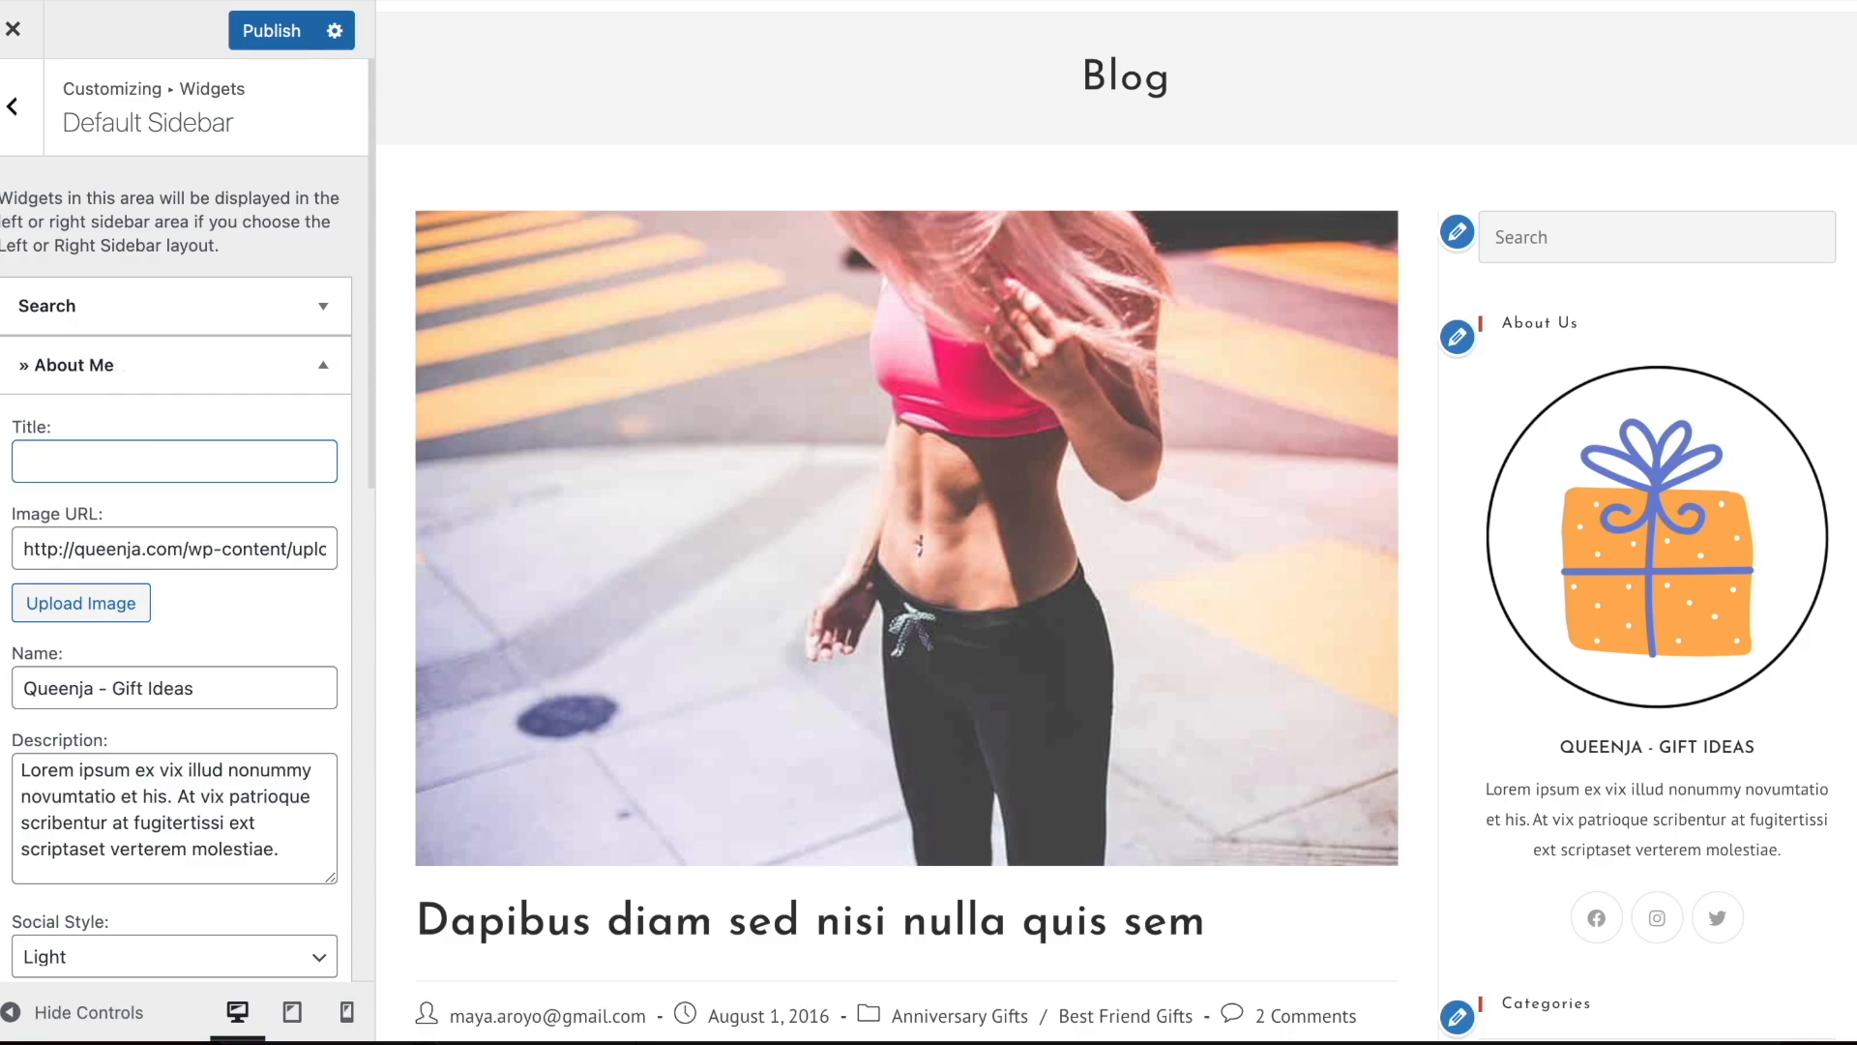
scroll(1633, 526, down, 10)
scroll(1652, 699, up, 12)
scroll(1652, 696, down, 10)
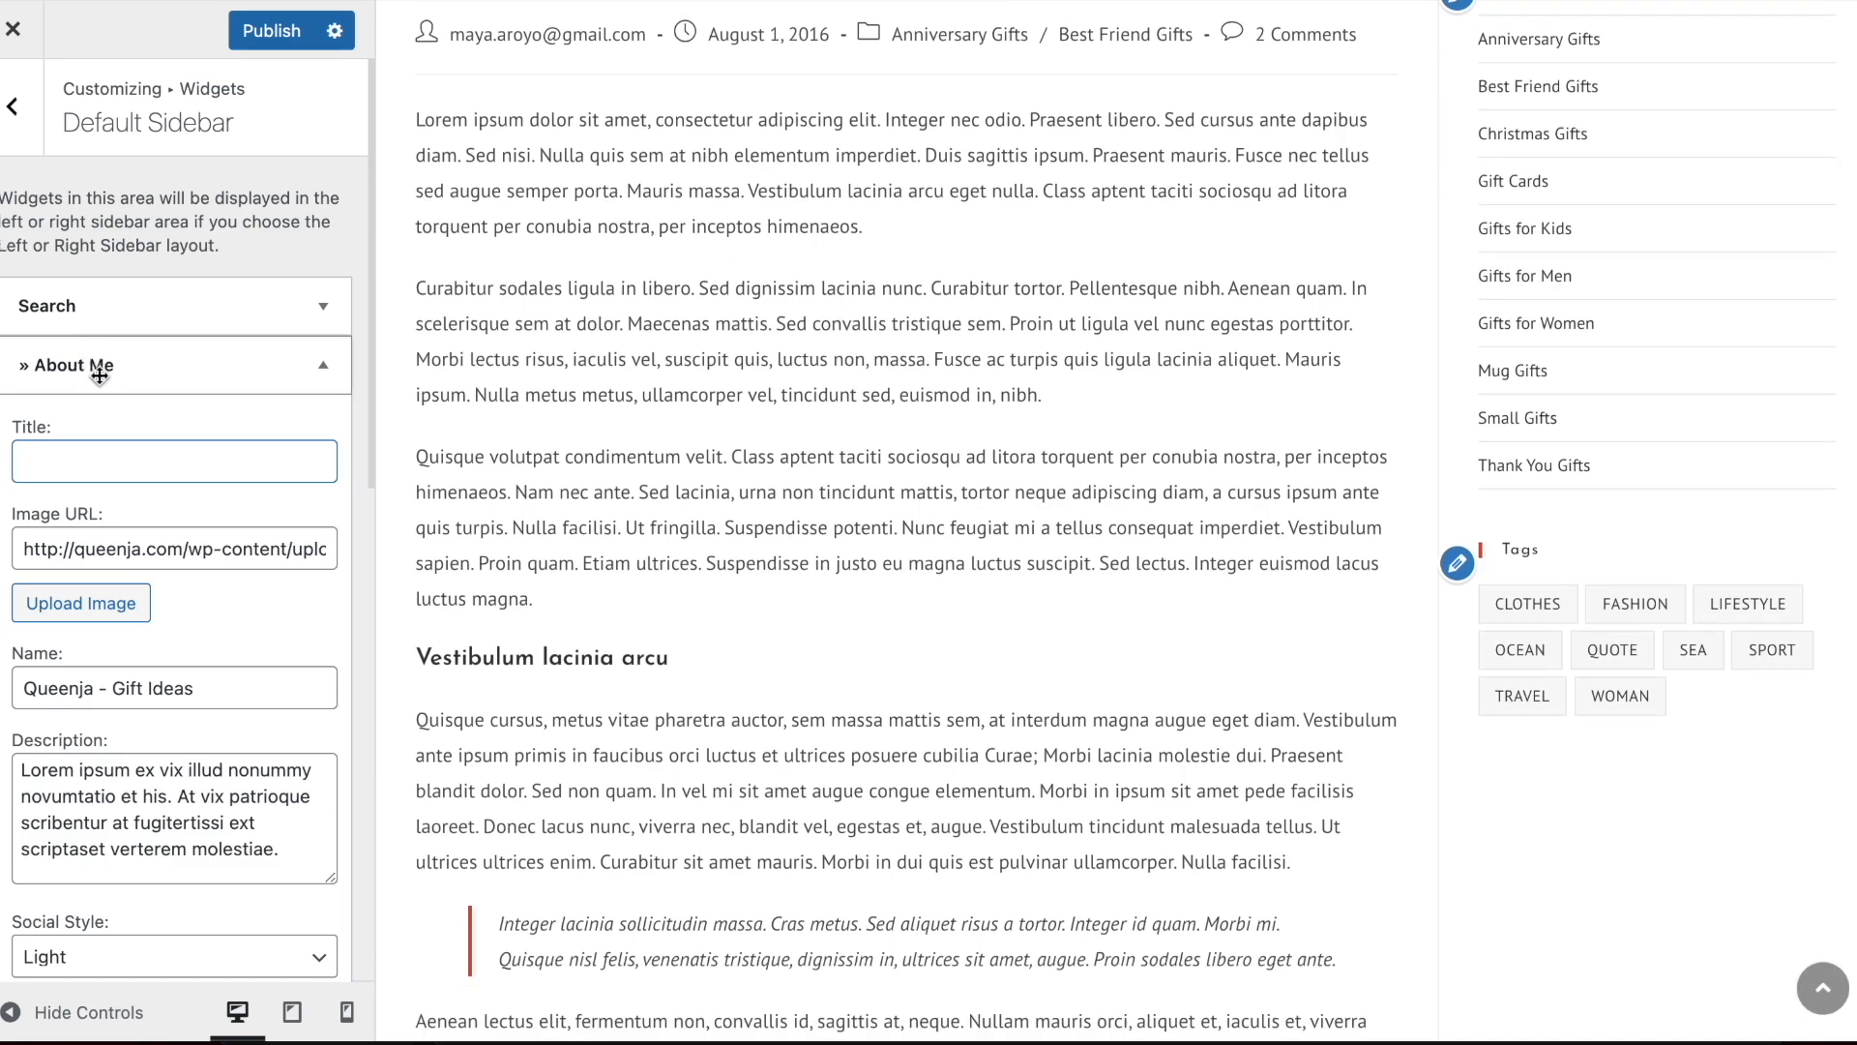
click(100, 375)
Examine the single post preview from the sidebar down to the share buttons and related posts
scroll(1714, 601, down, 7)
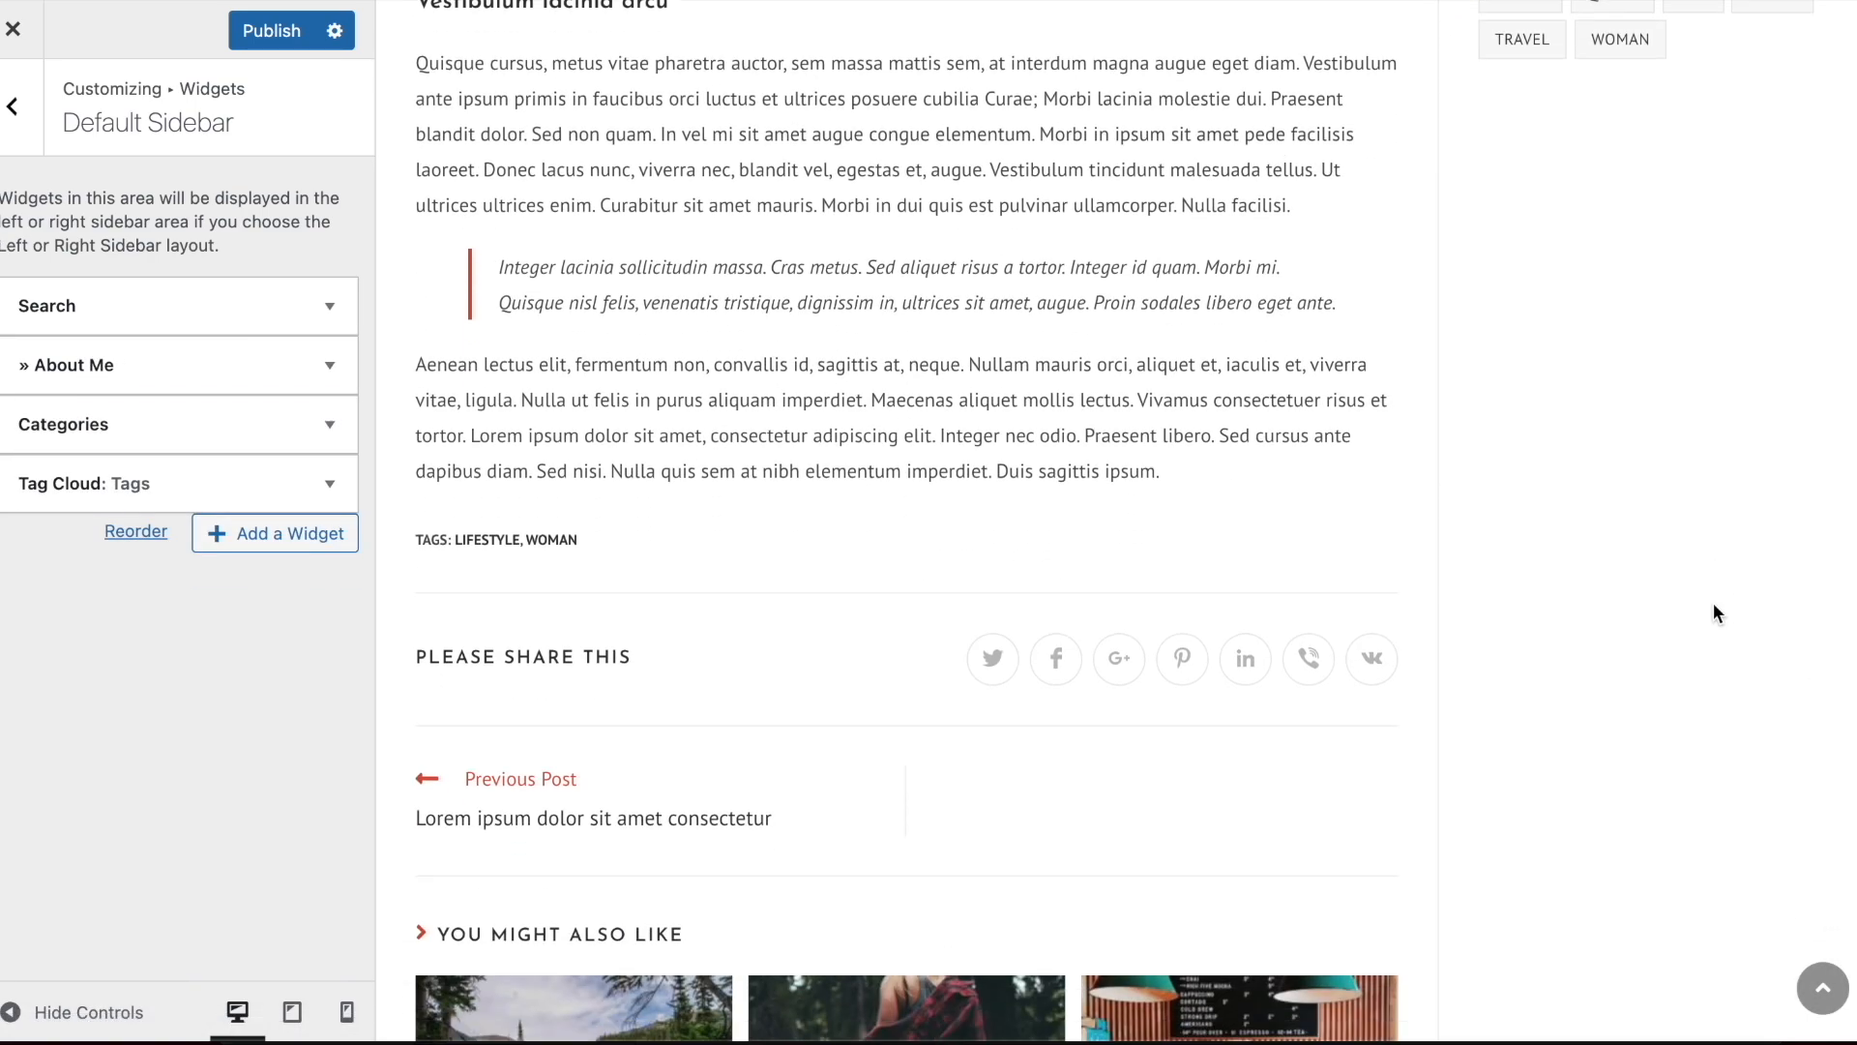
scroll(1714, 601, up, 15)
scroll(1193, 356, down, 10)
scroll(1192, 356, down, 8)
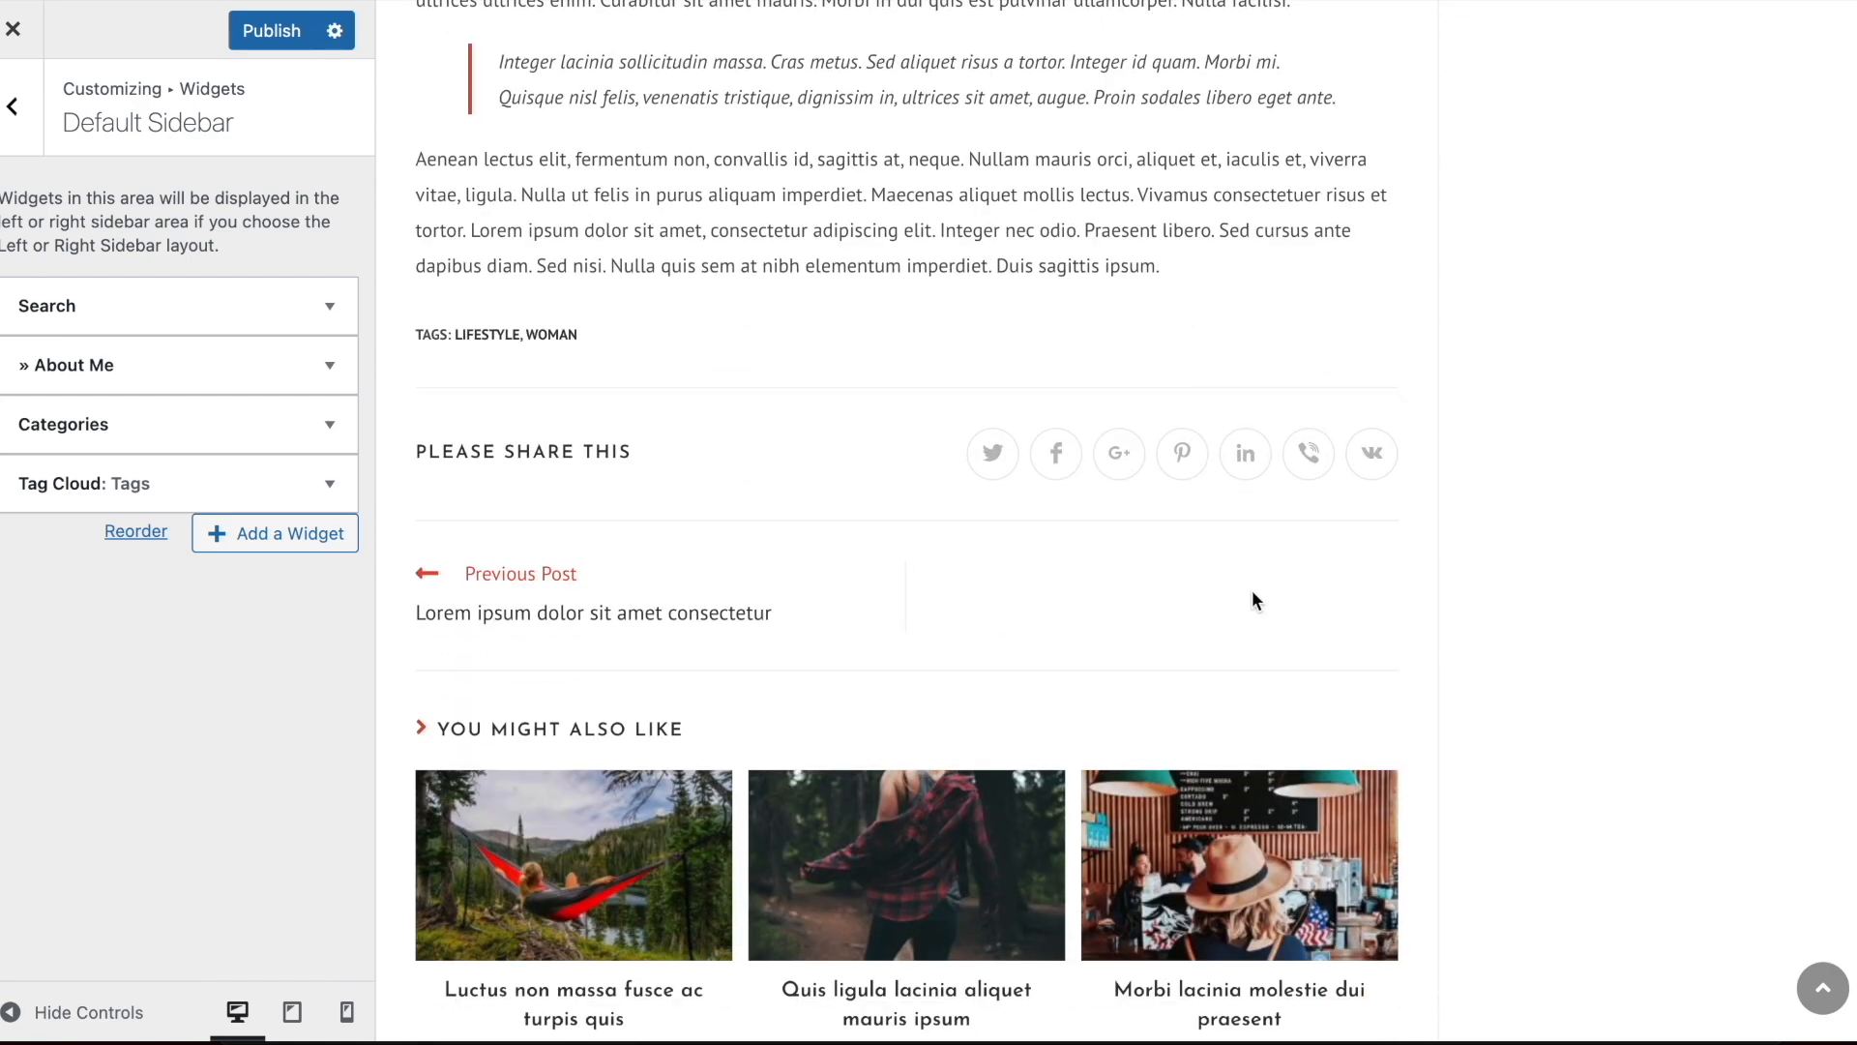
scroll(1253, 591, down, 10)
scroll(1251, 590, up, 20)
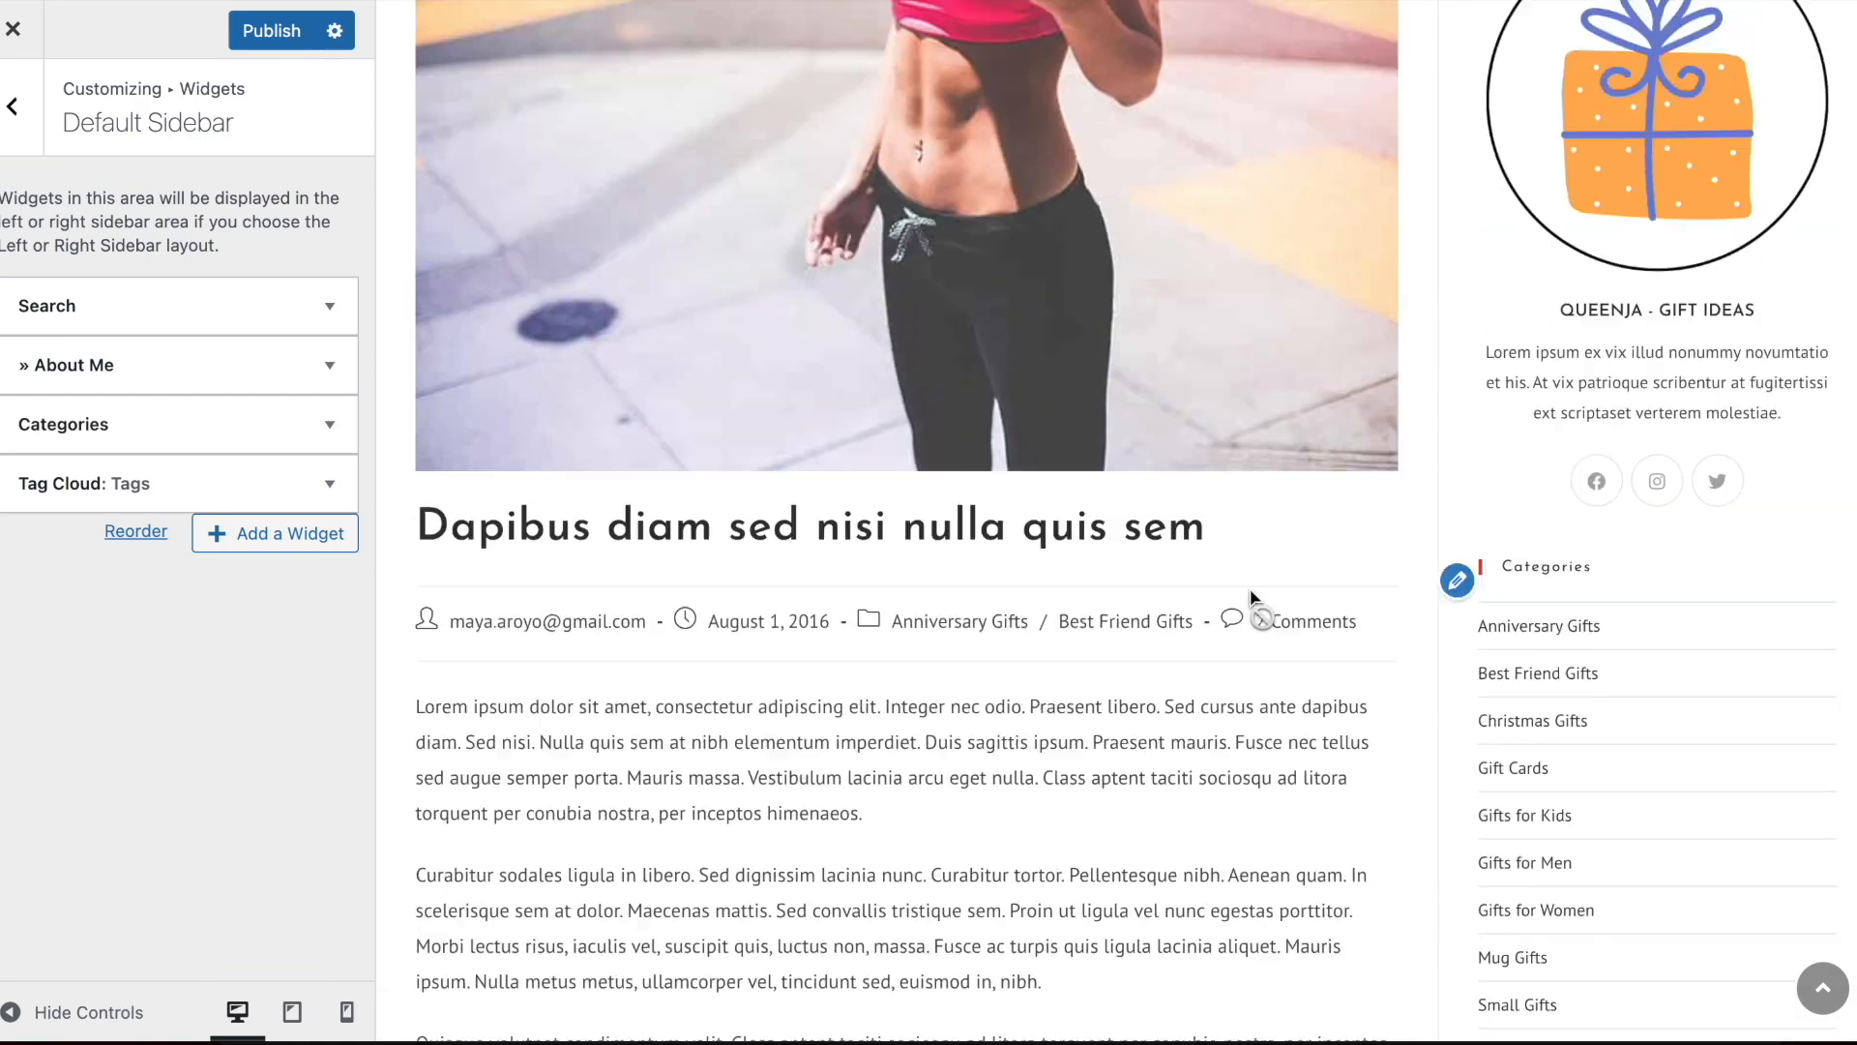
scroll(1251, 592, up, 5)
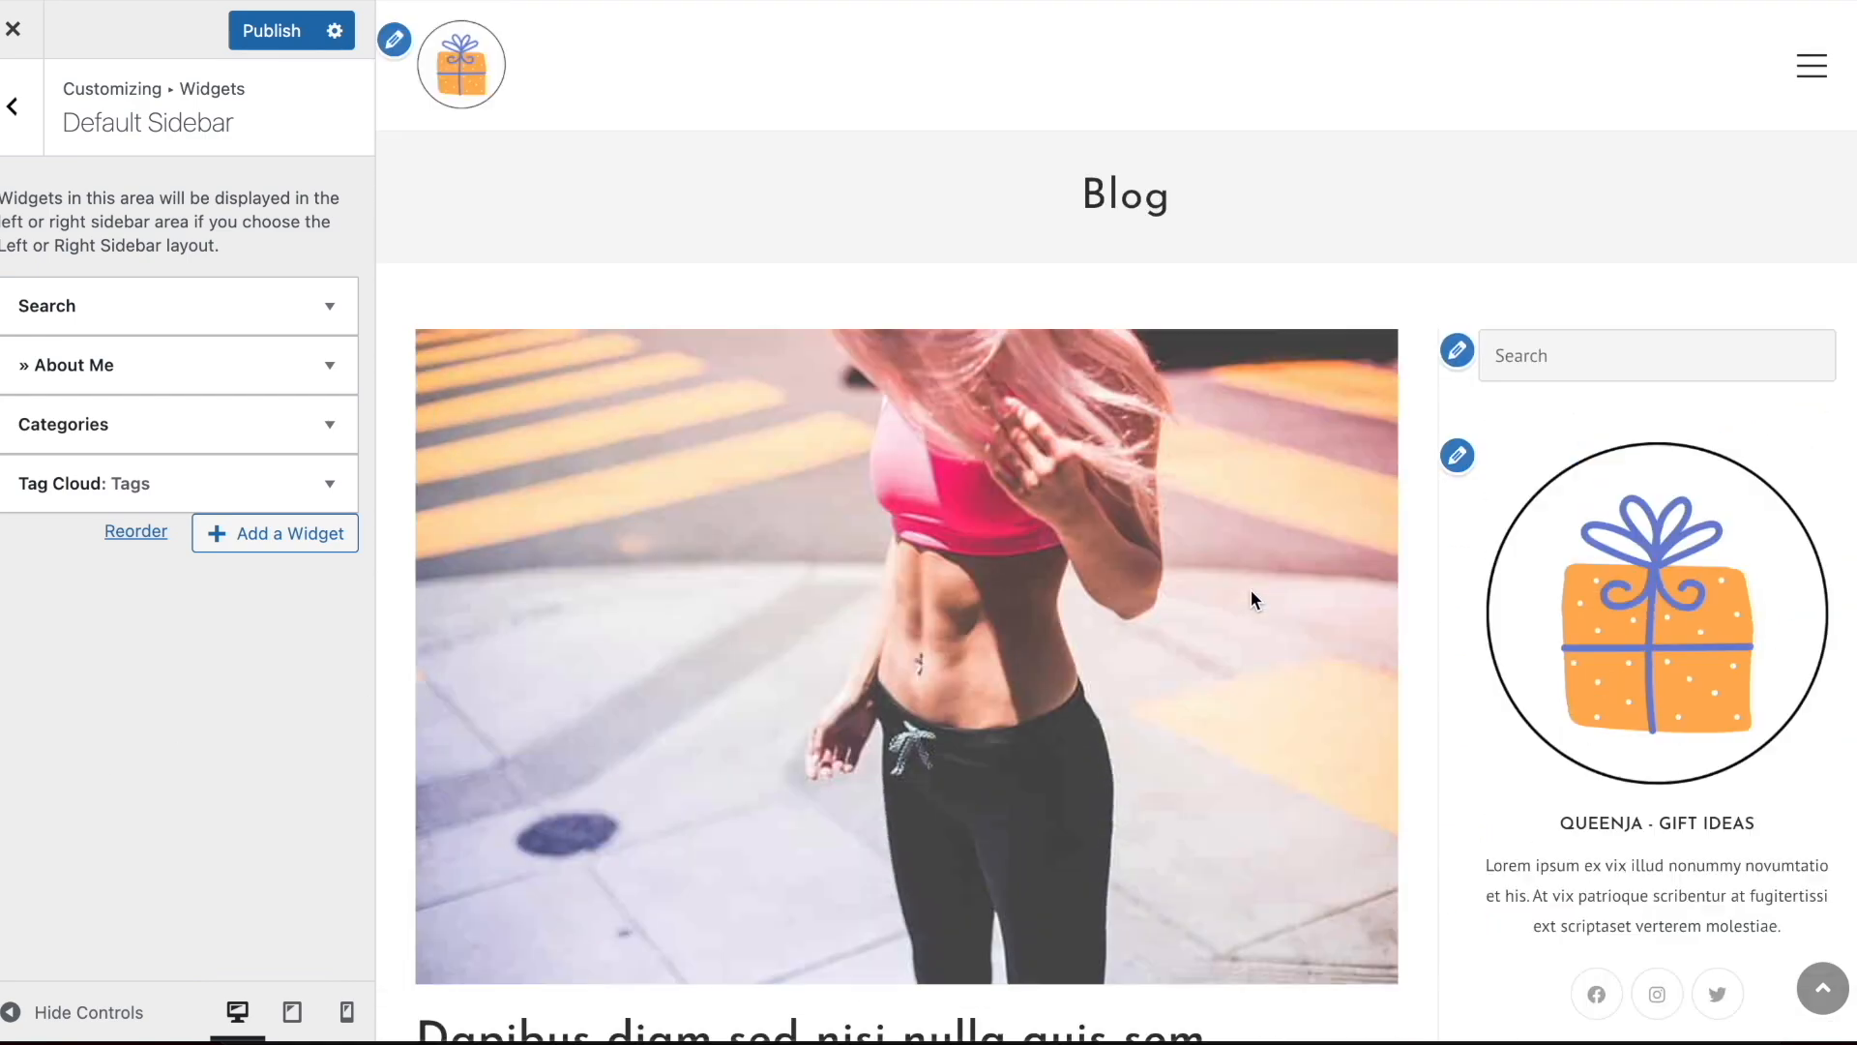
Set the Archives & Entries Layout in the Blog Entries settings to Right Sidebar, with the blog home page in the preview
click(13, 106)
click(9, 97)
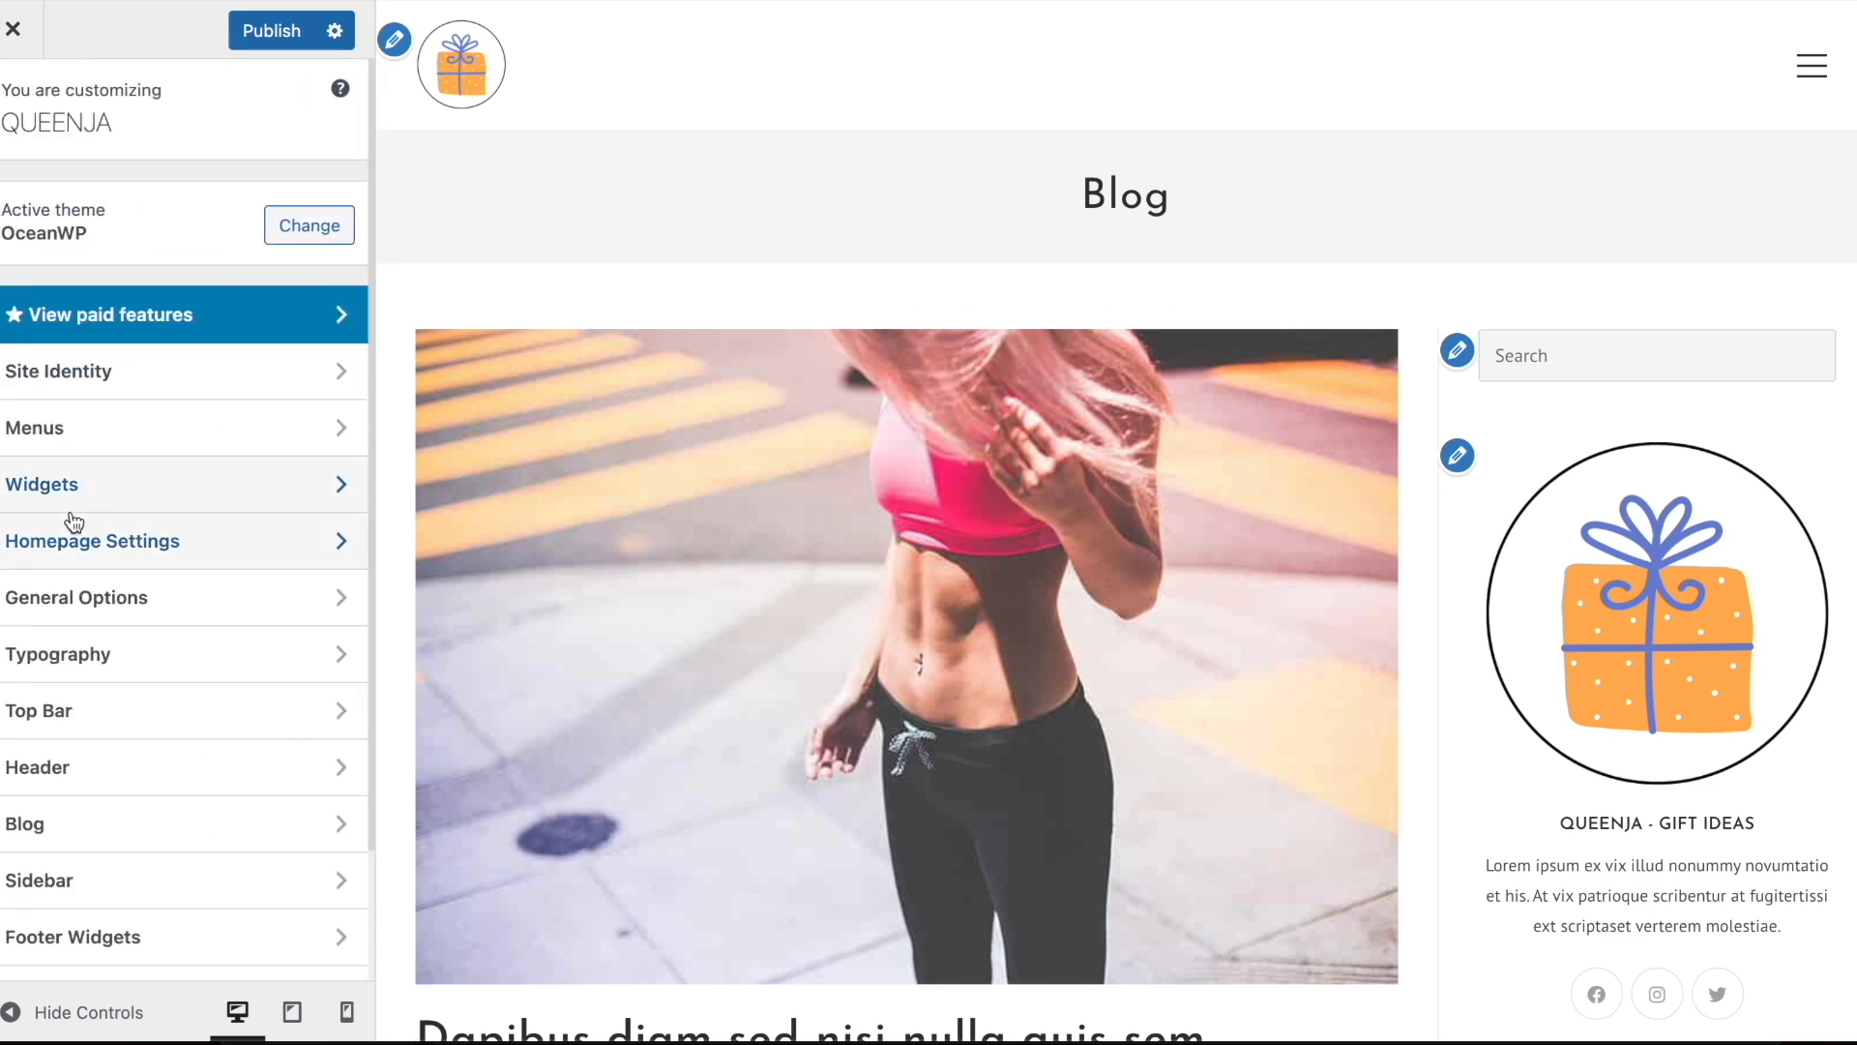
scroll(71, 519, down, 2)
click(88, 680)
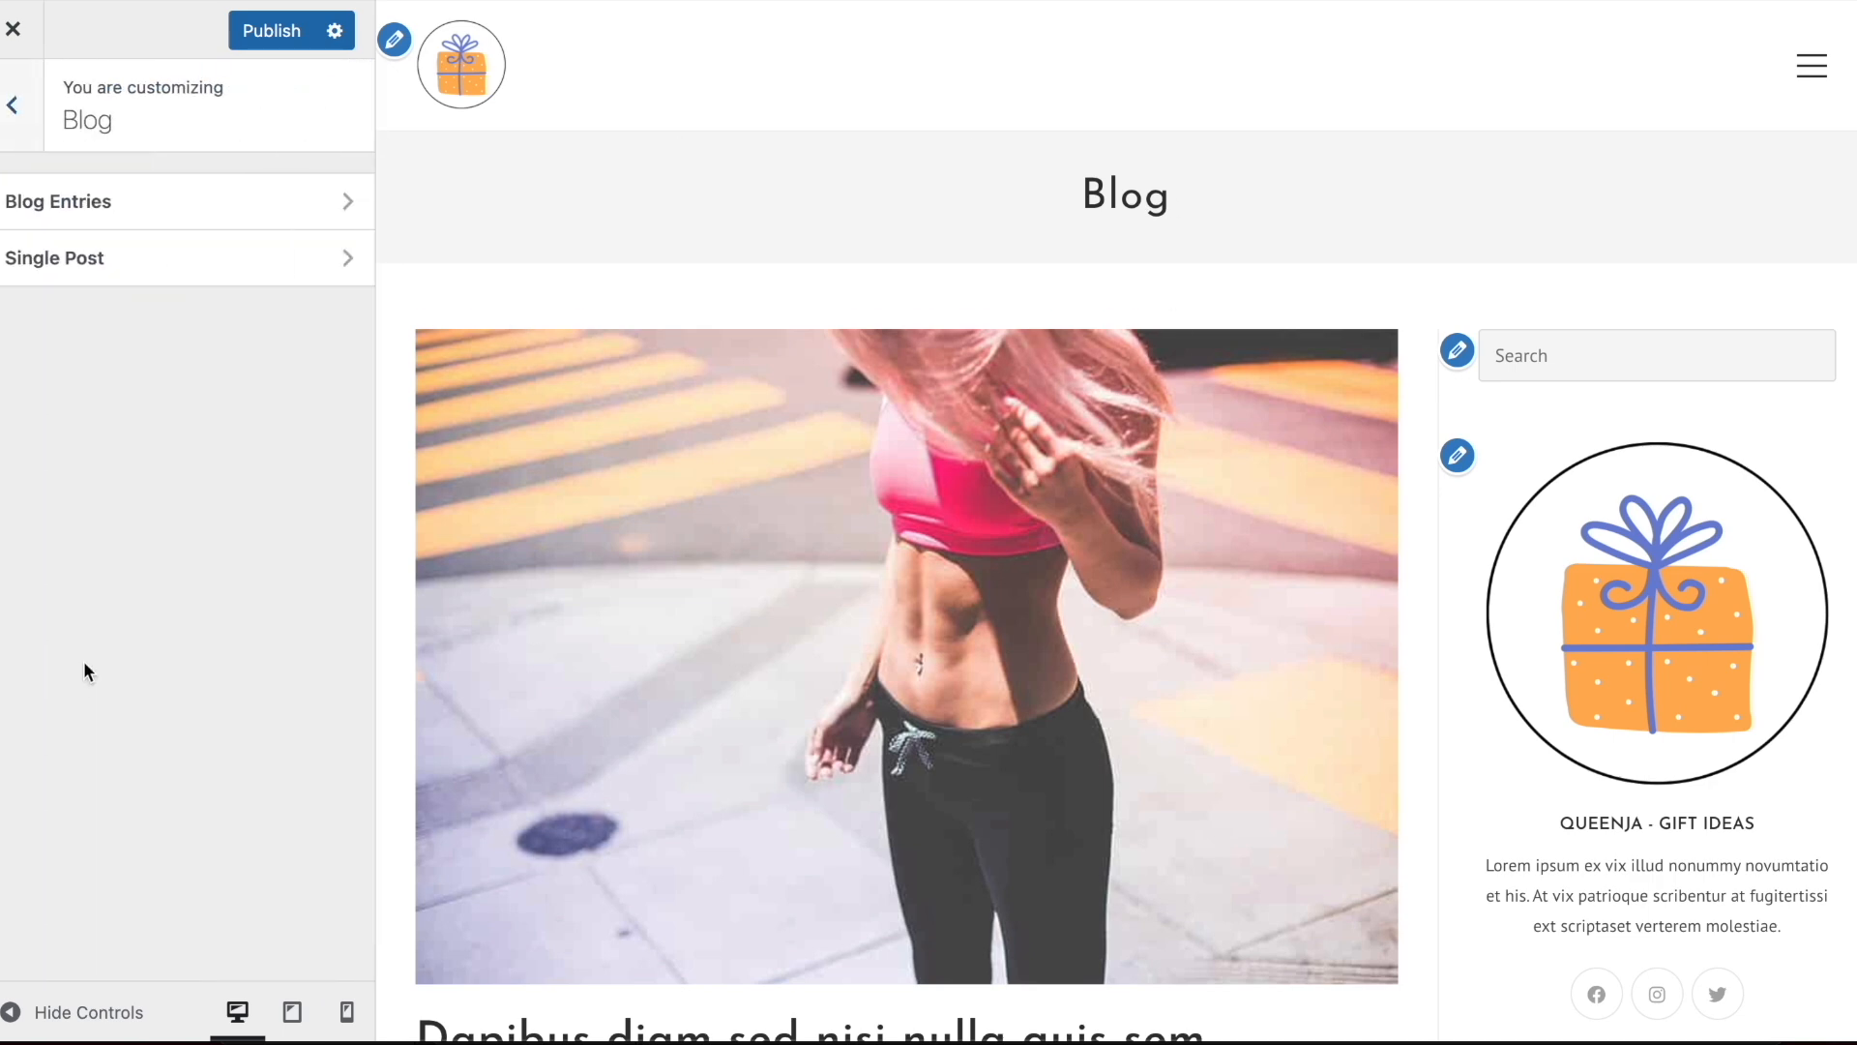
click(160, 227)
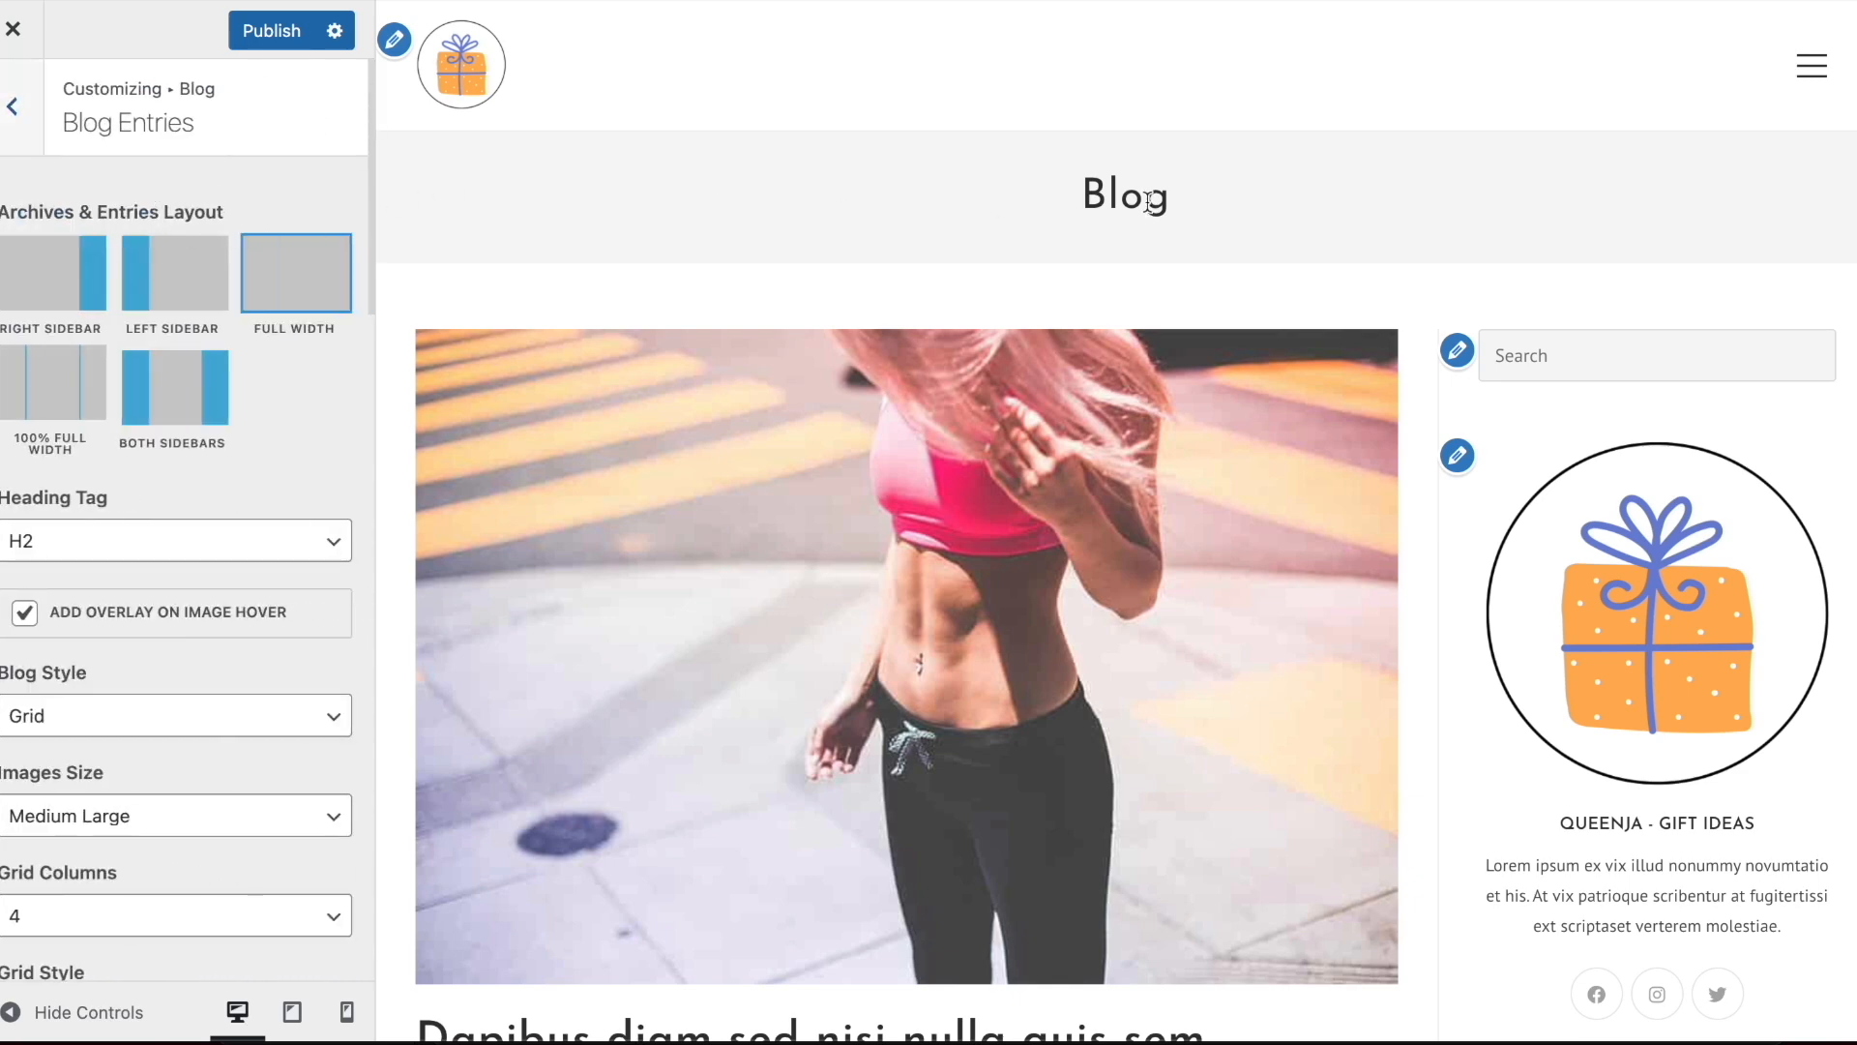
click(460, 82)
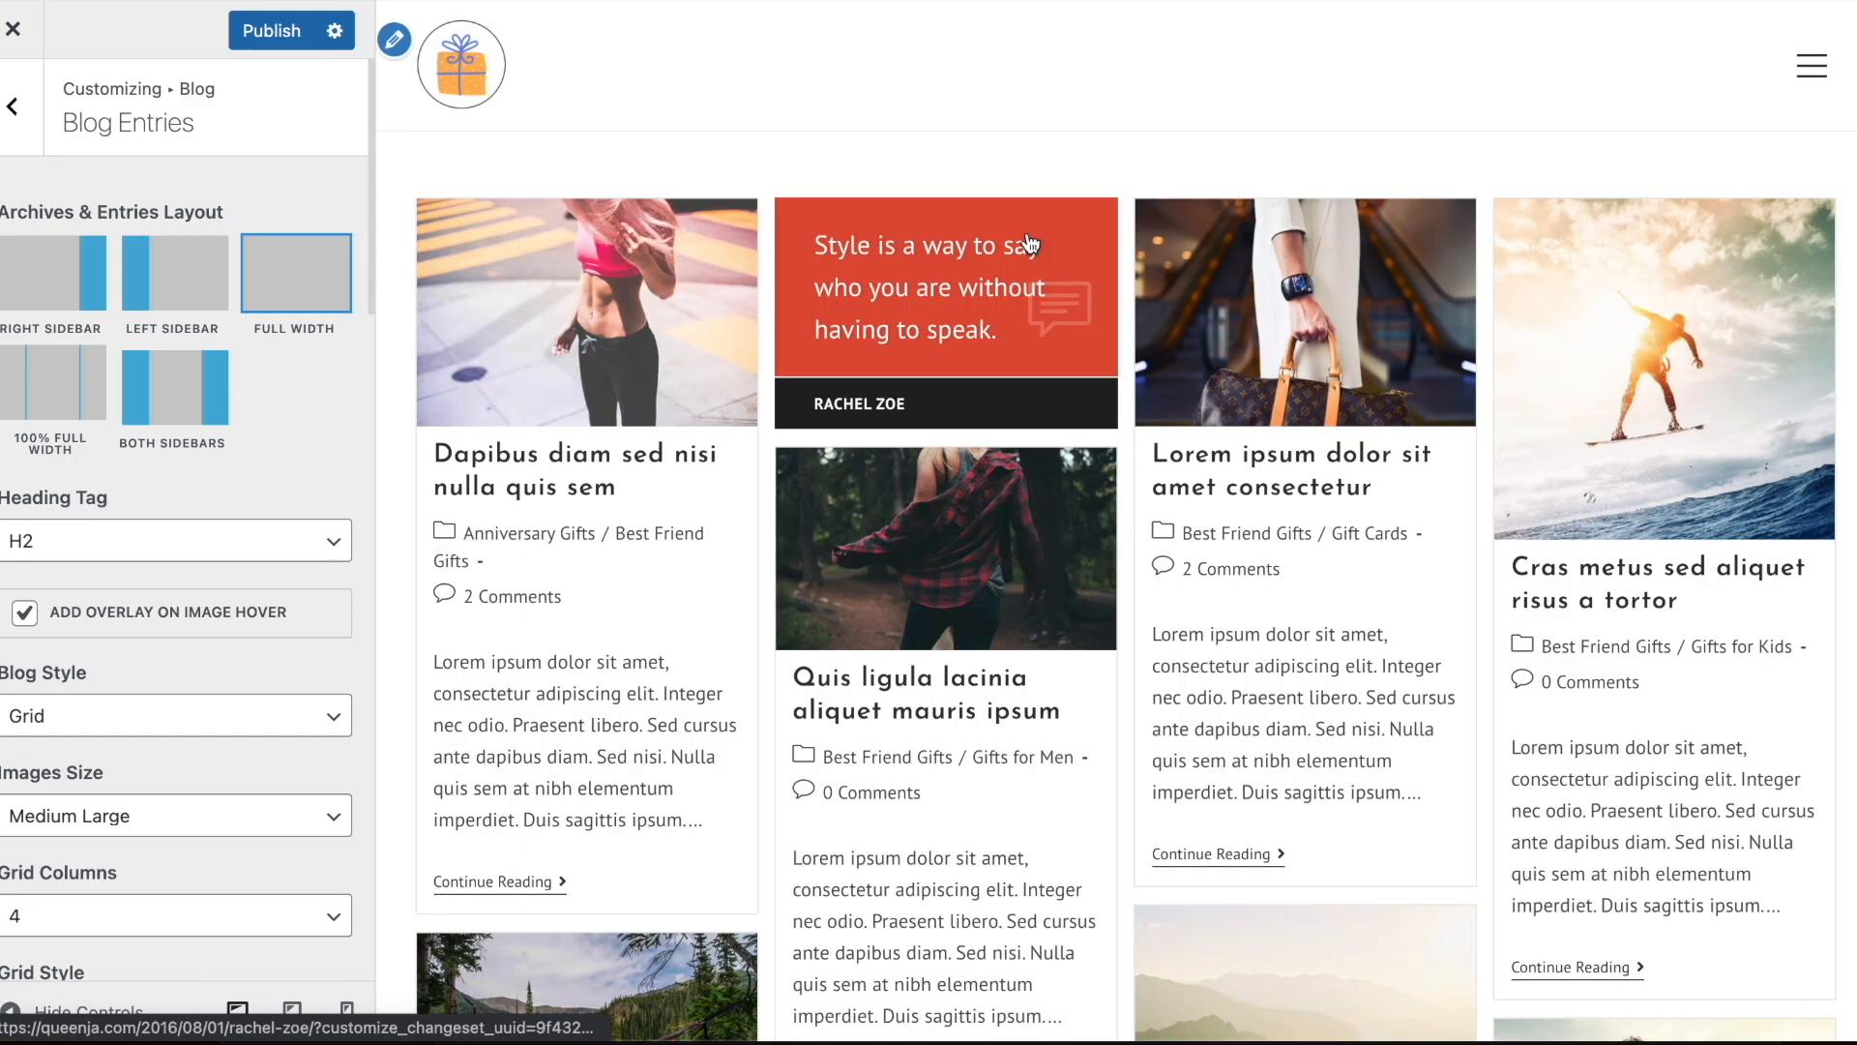
click(79, 265)
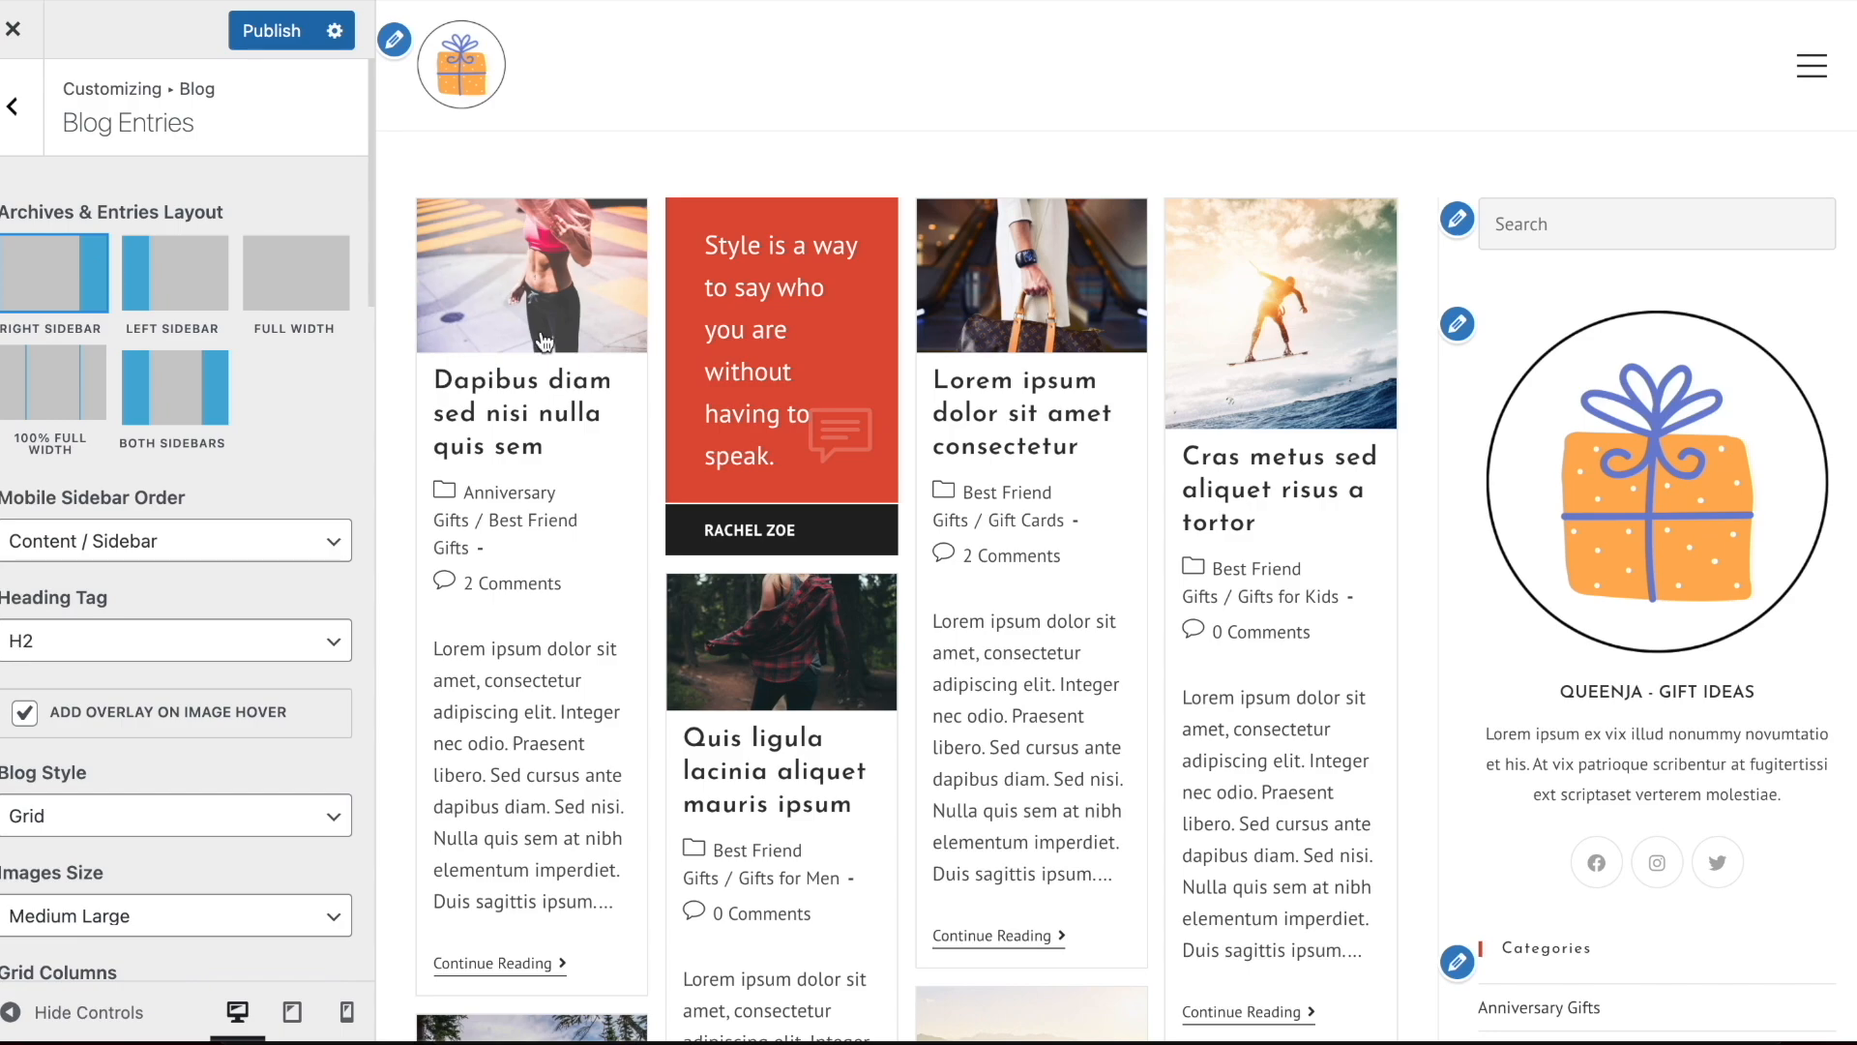
scroll(1035, 326, down, 10)
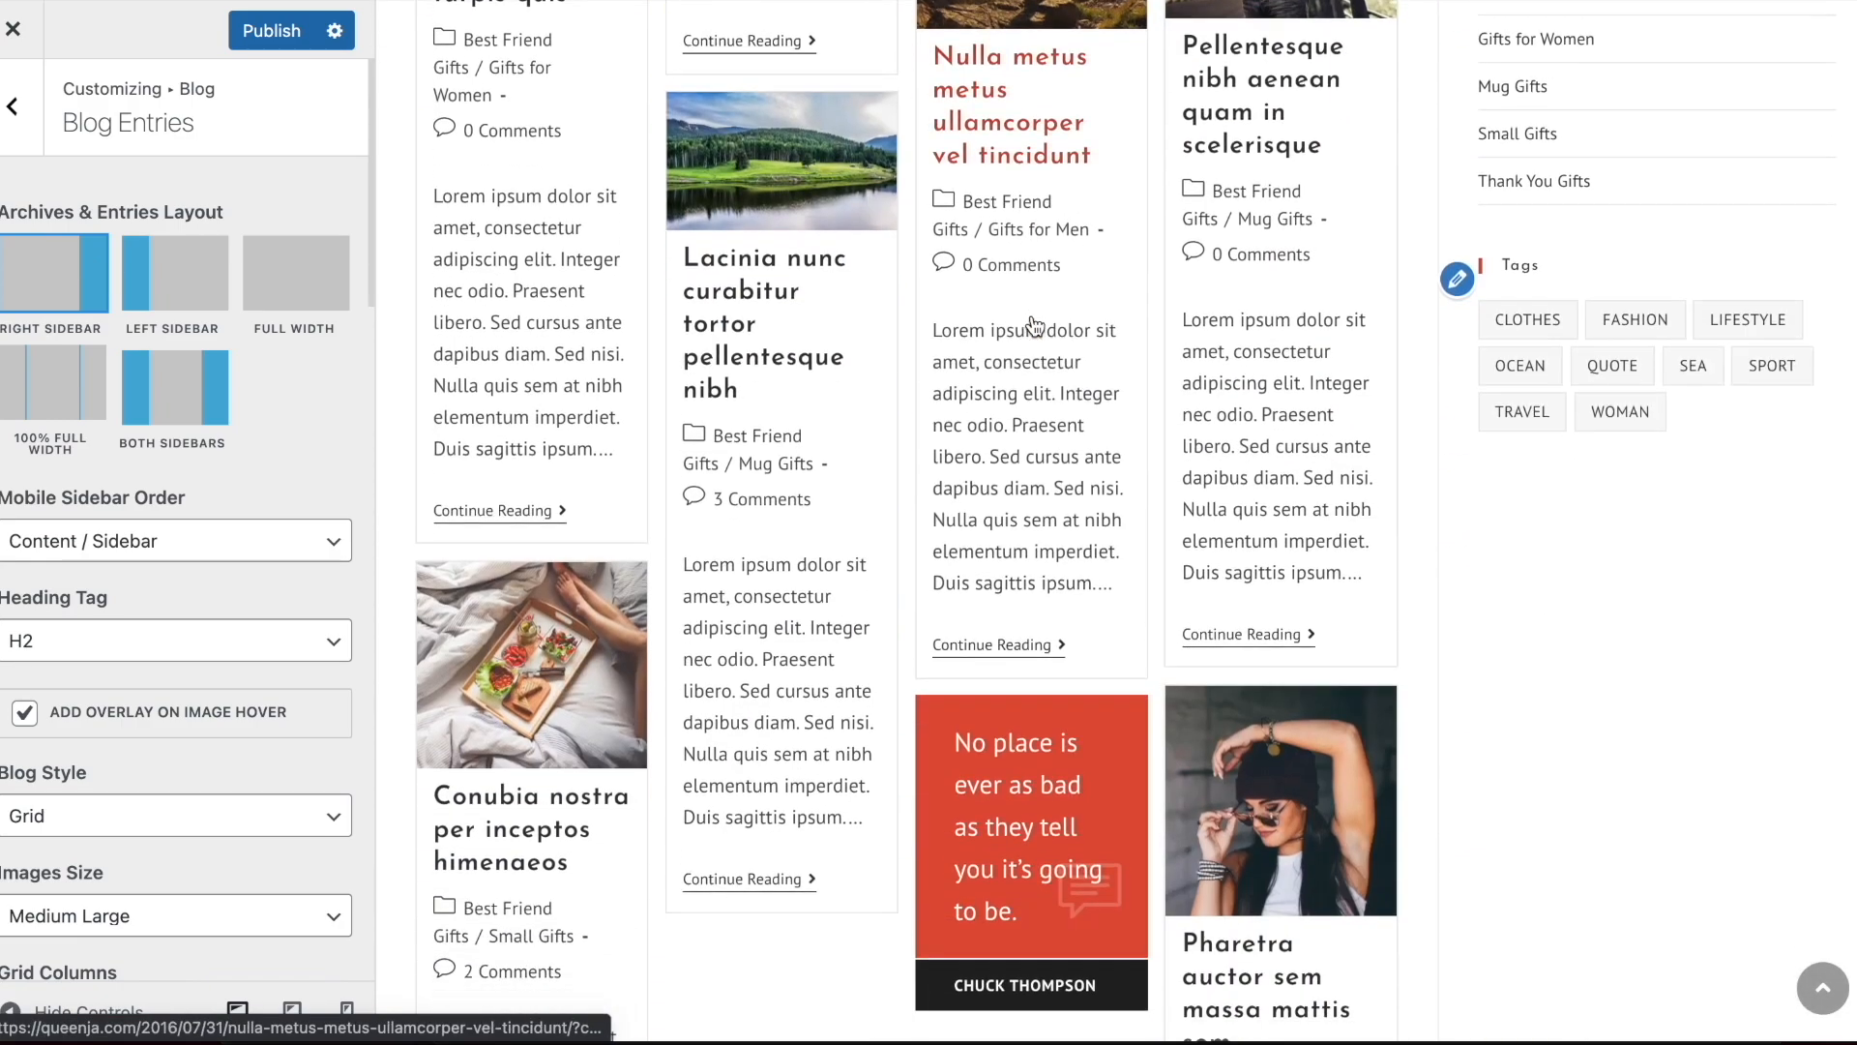
scroll(1035, 326, up, 10)
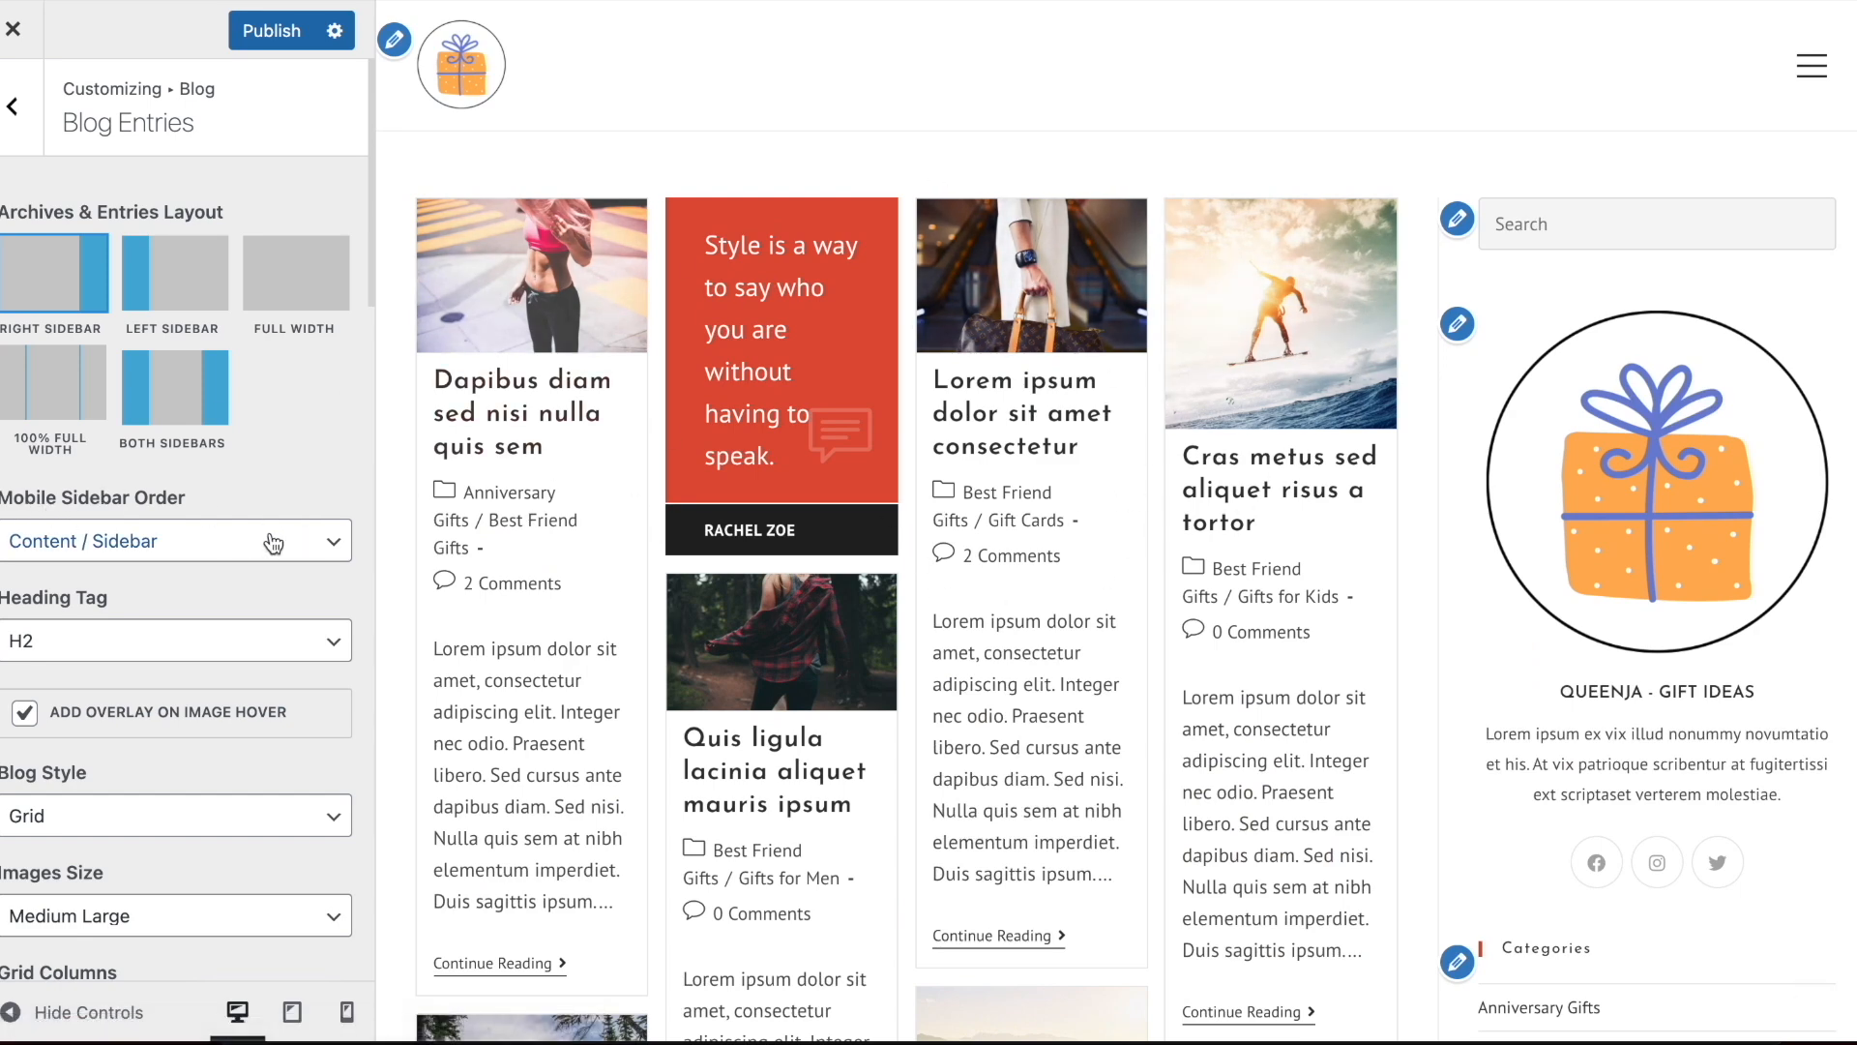
Try 2 grid columns for the blog entries and view the page without the customizer controls
scroll(273, 542, down, 5)
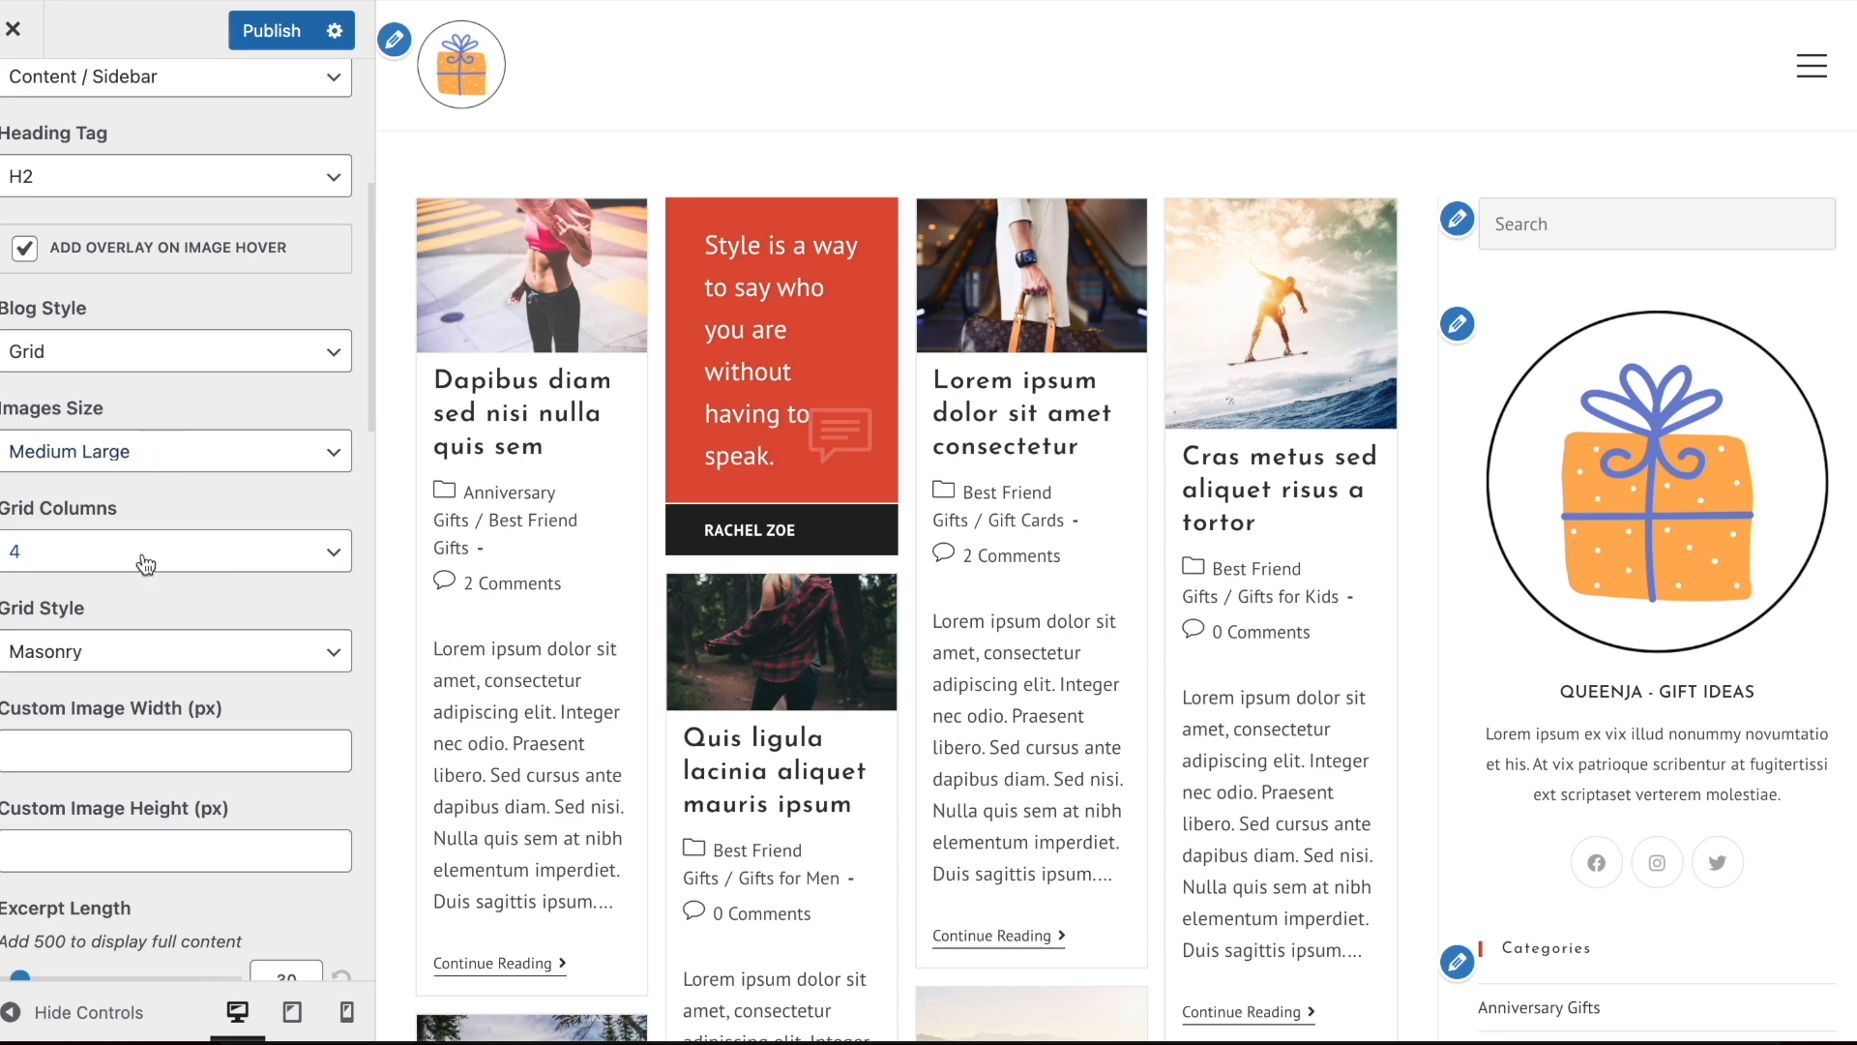
click(145, 564)
click(136, 491)
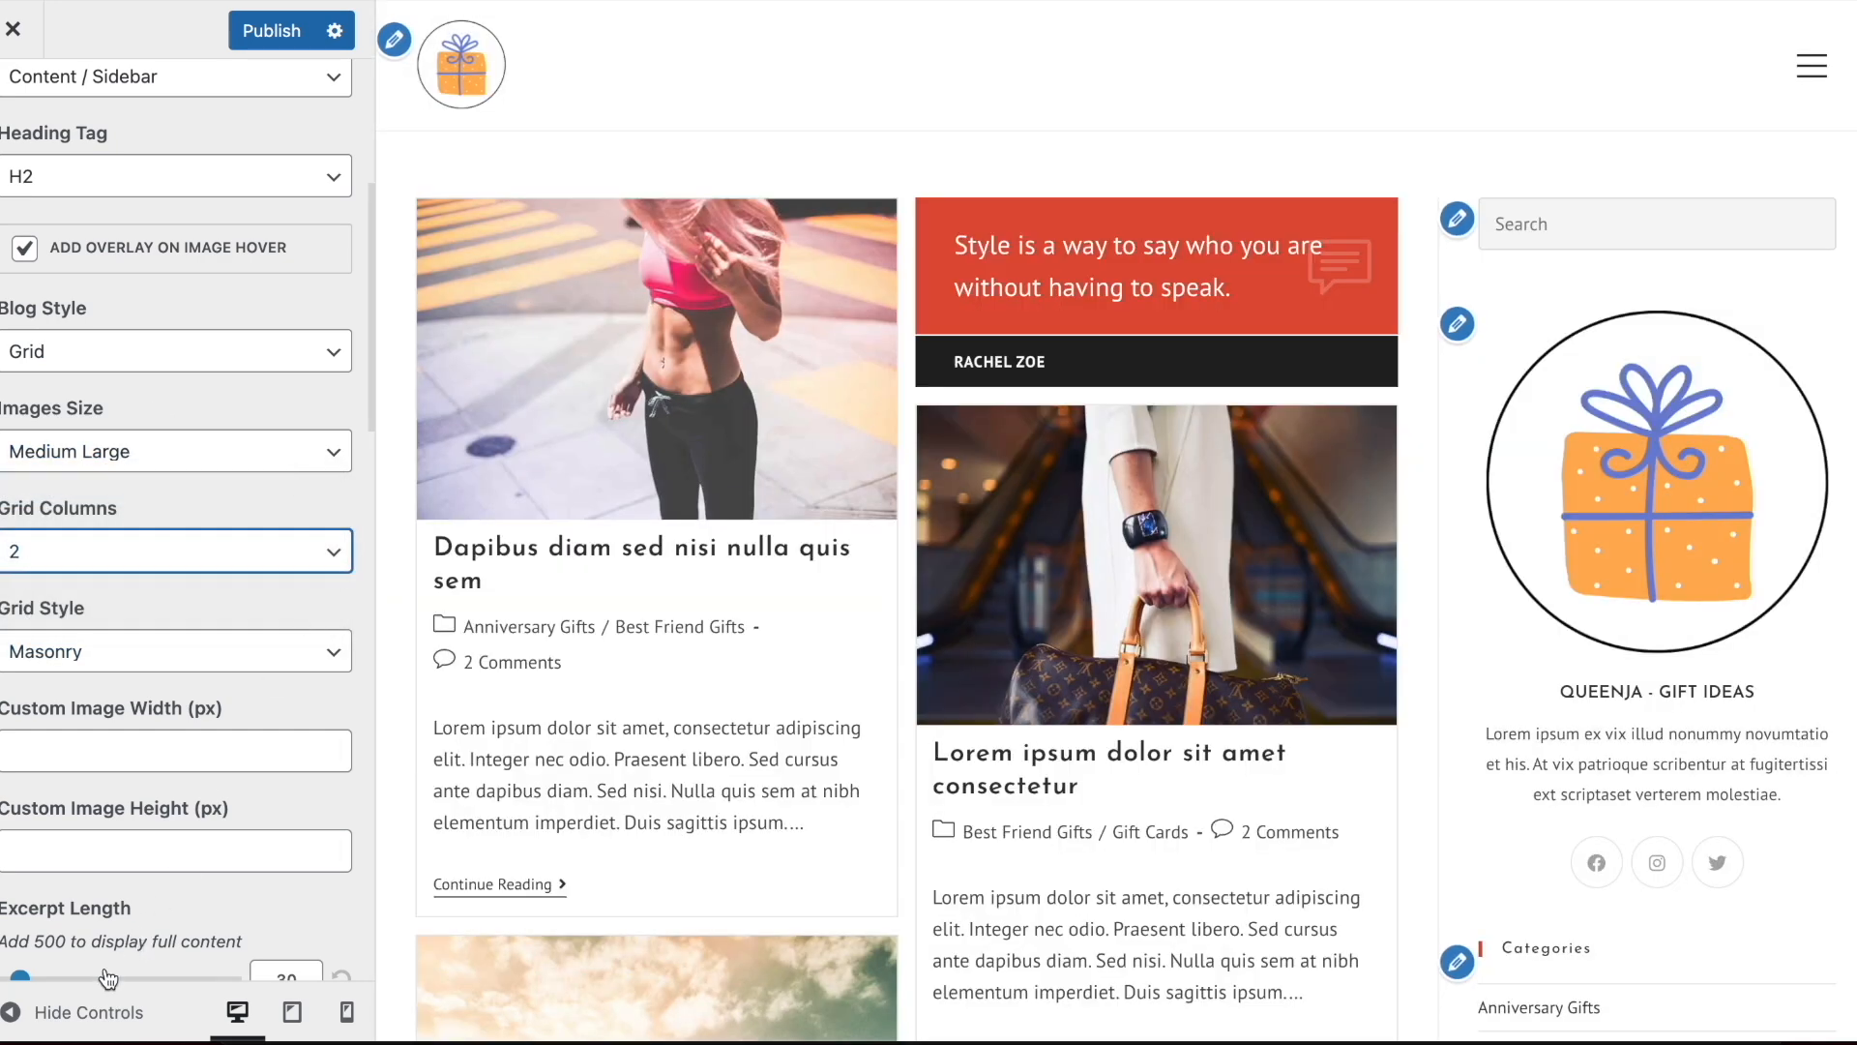
click(89, 1012)
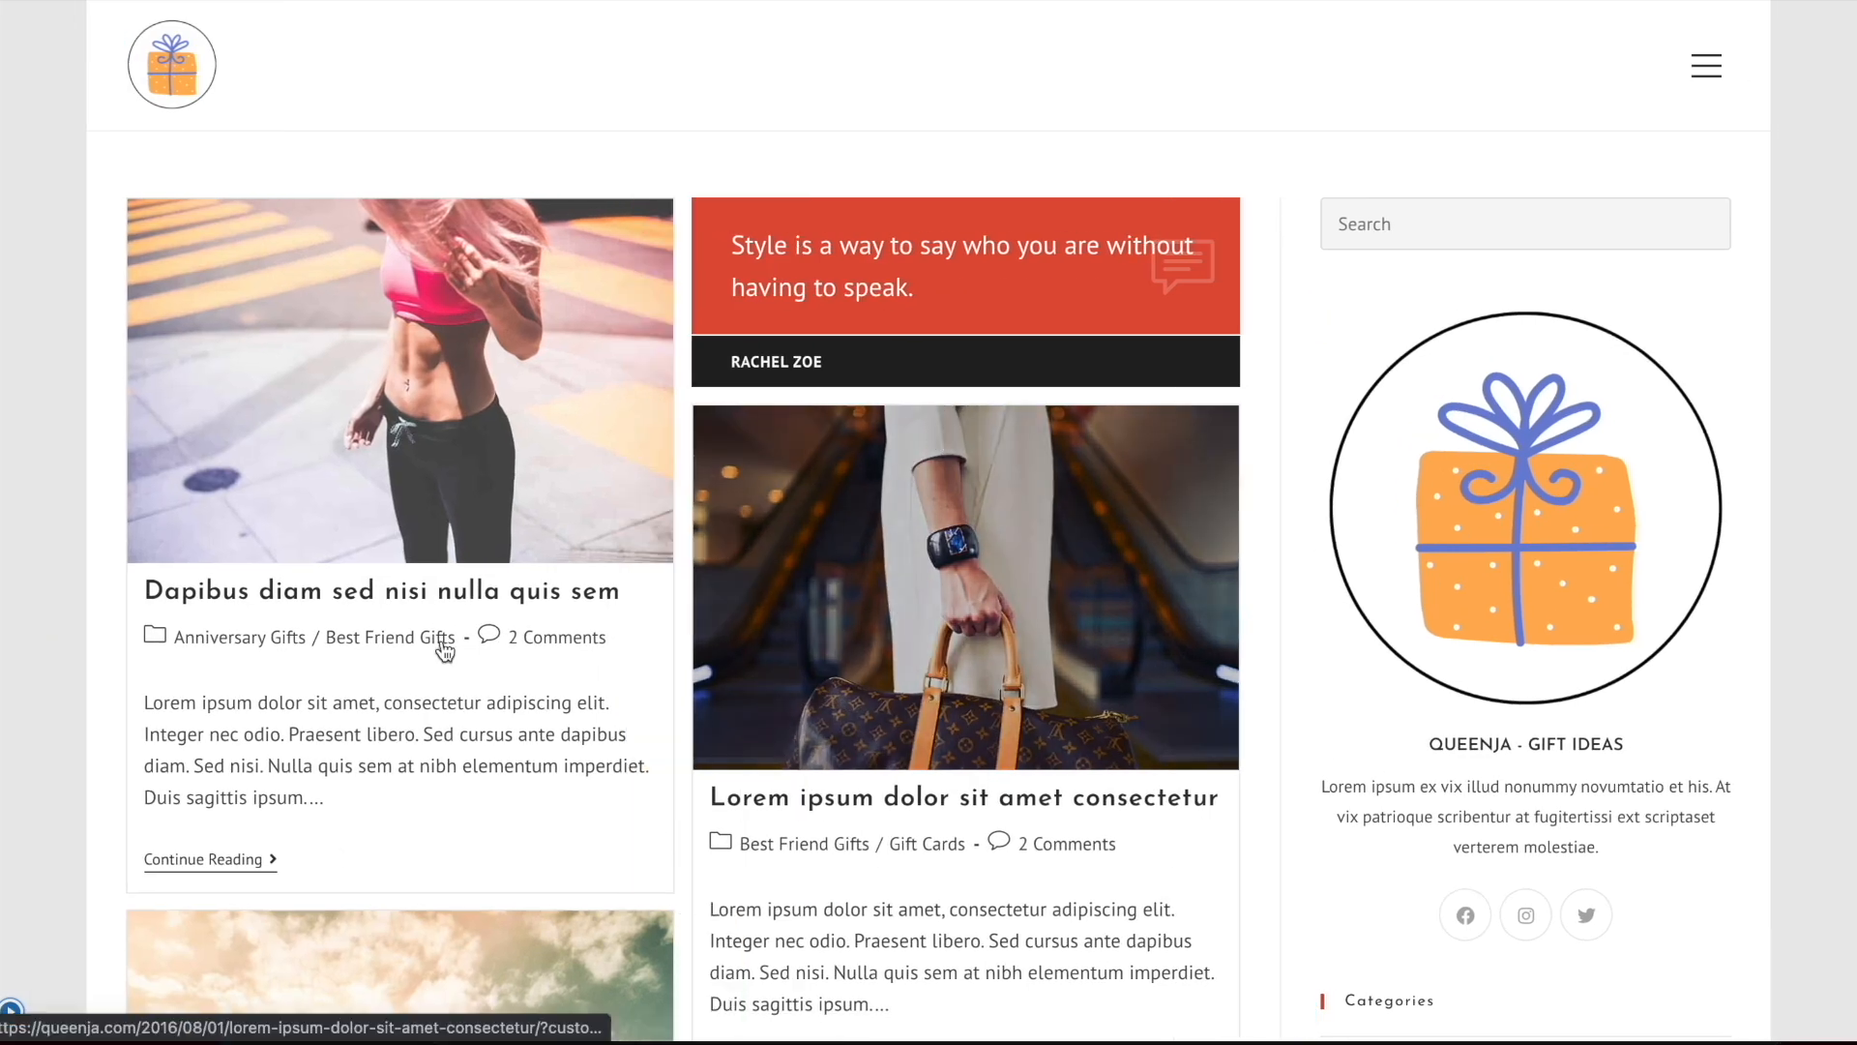
click(10, 1012)
Set the blog entries to 3 grid columns and check the page without the customizer controls
click(145, 552)
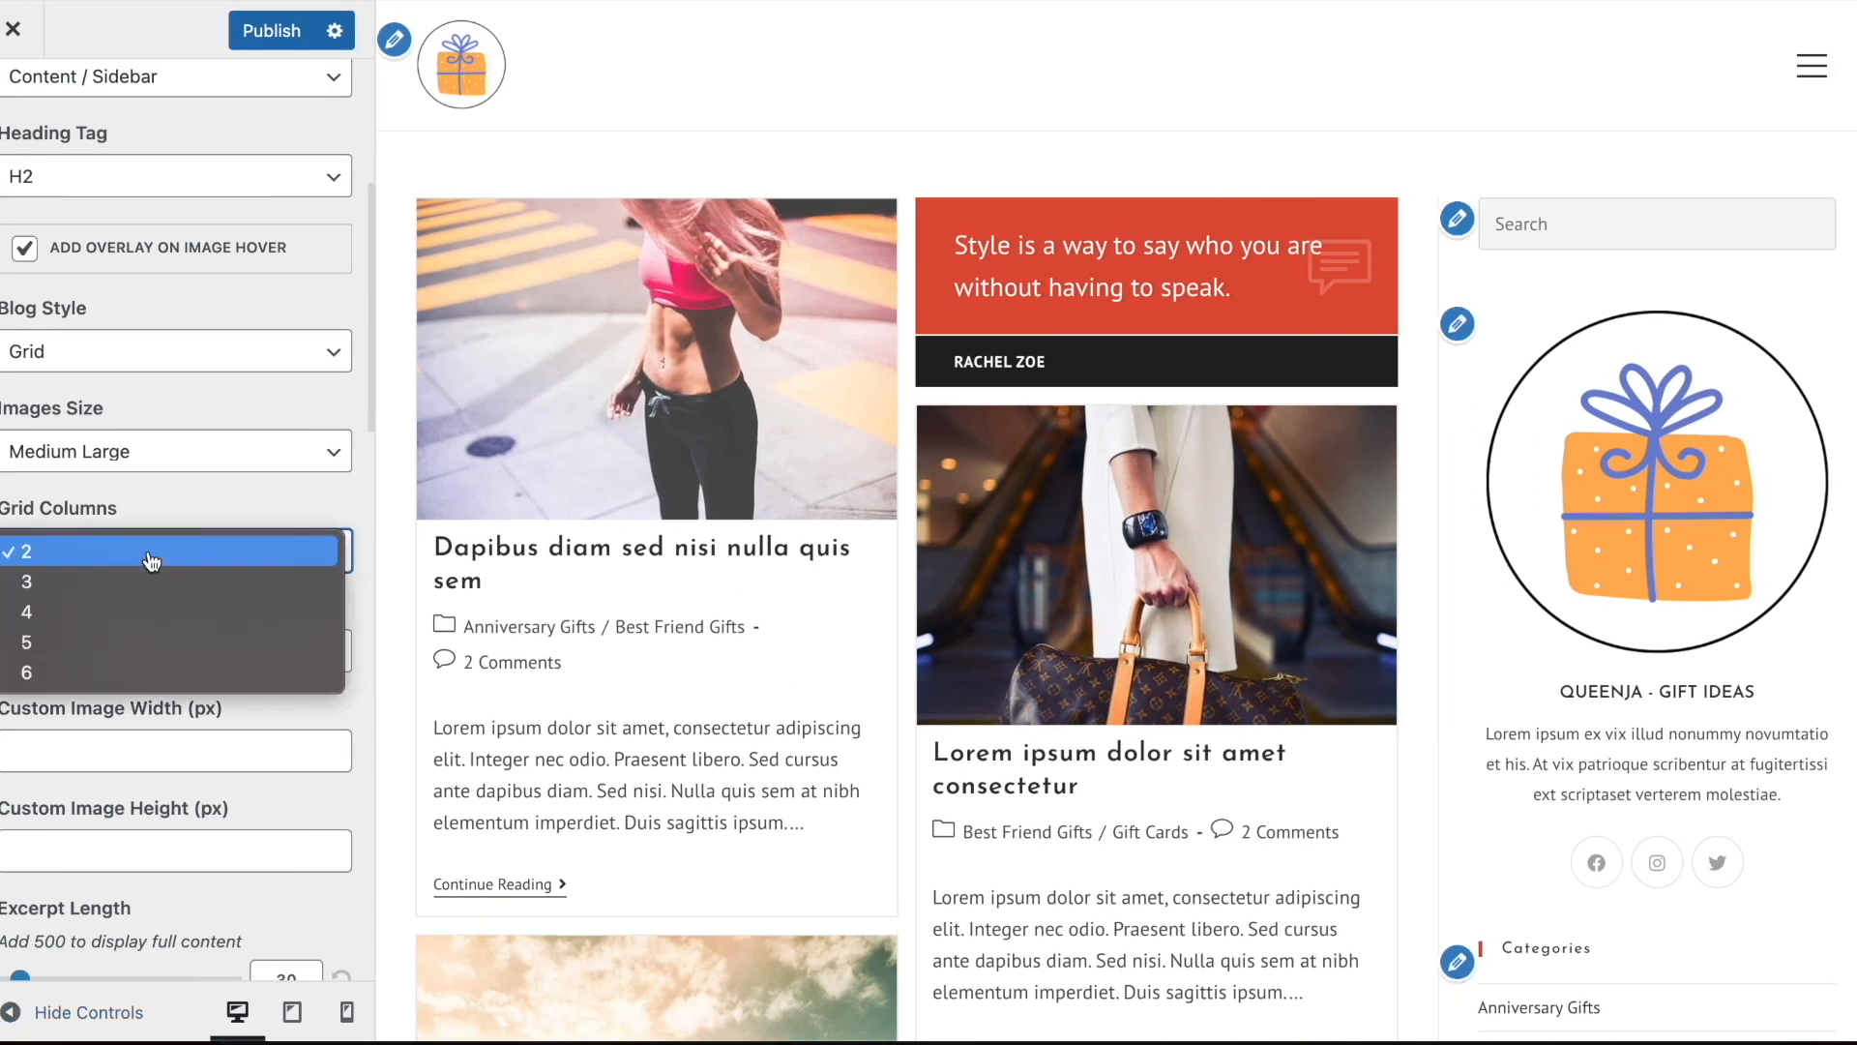
click(141, 592)
click(89, 1012)
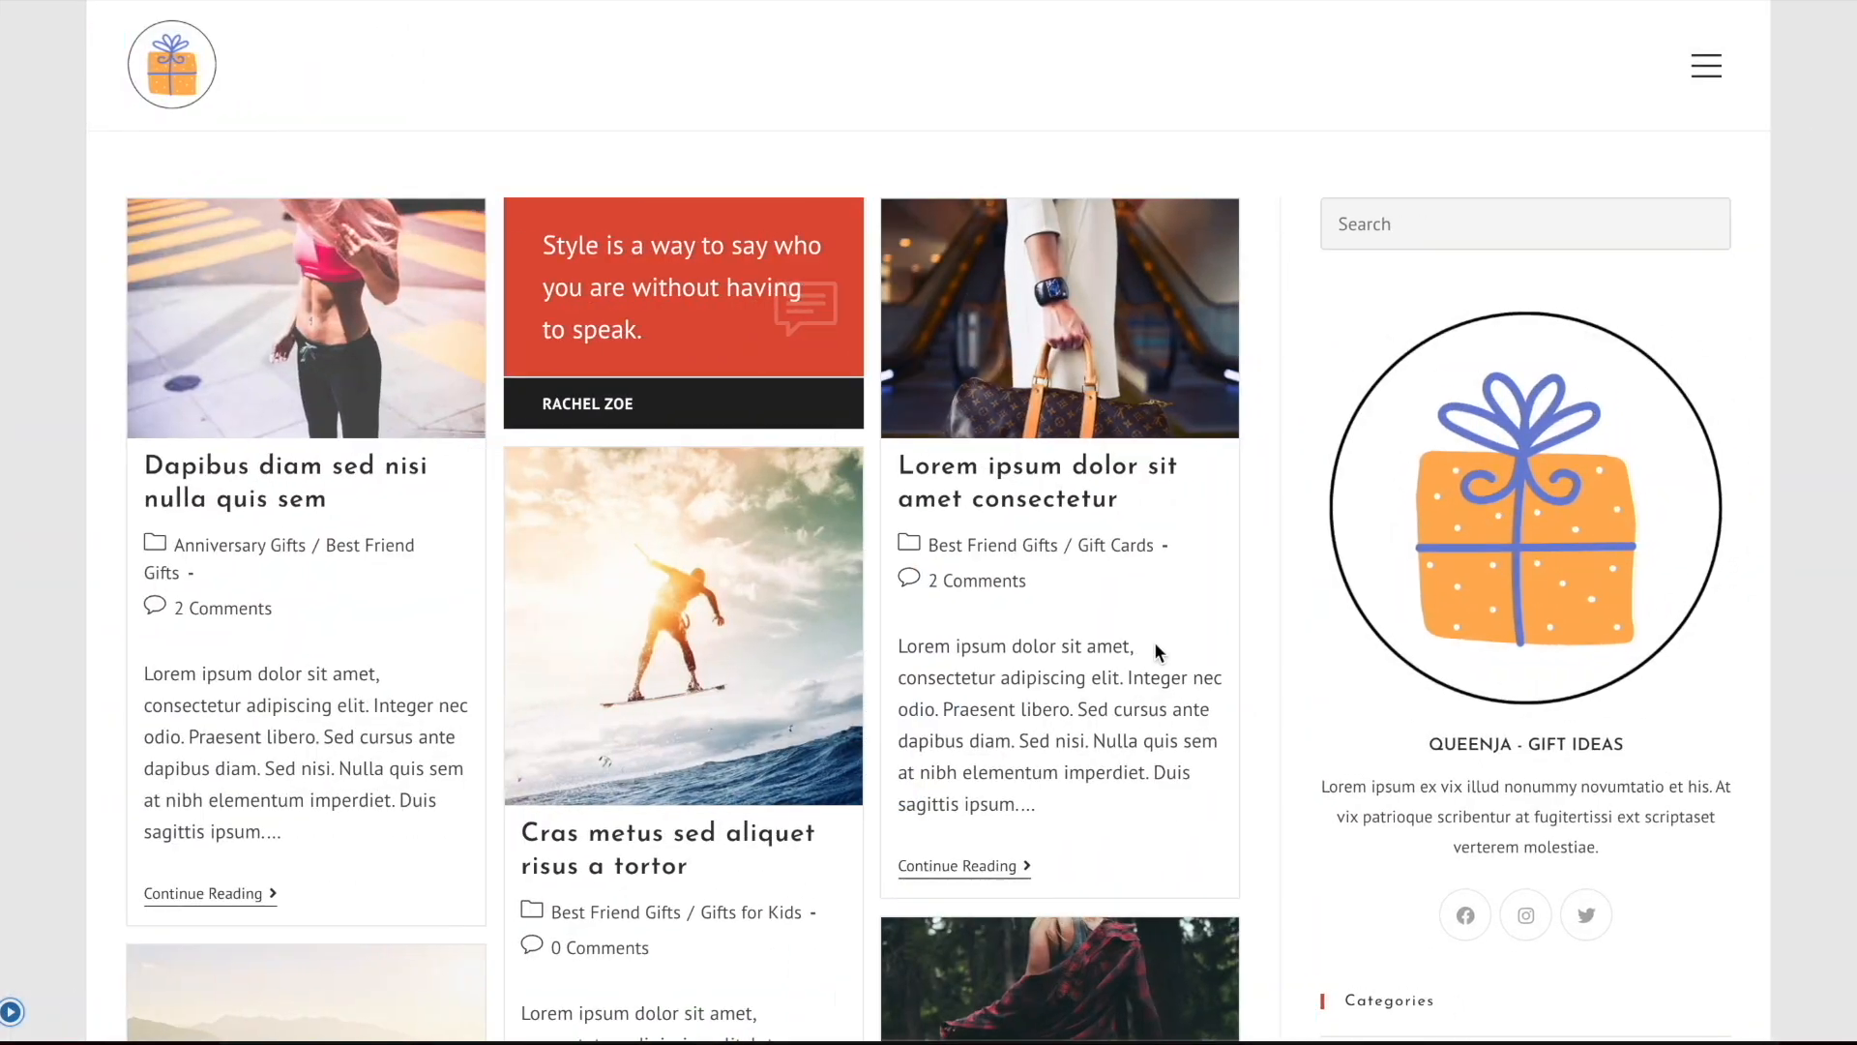
scroll(1157, 648, down, 12)
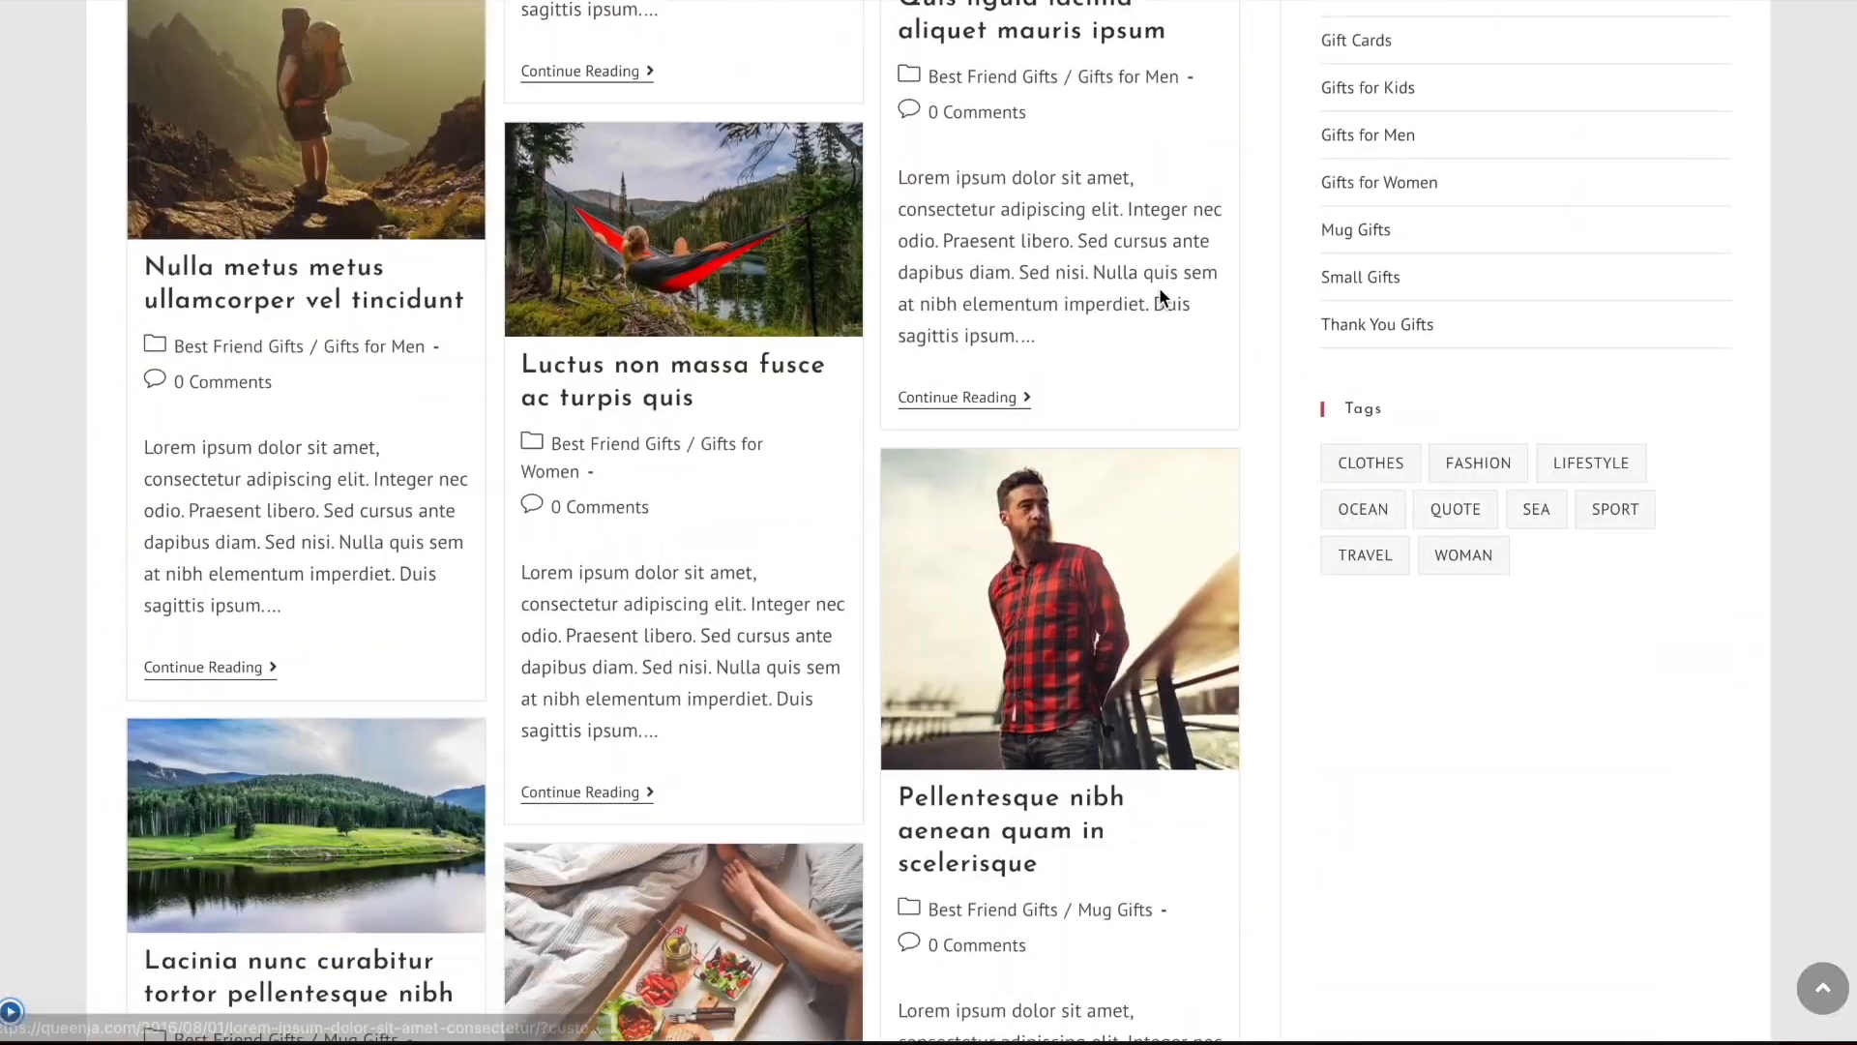
scroll(1182, 590, up, 15)
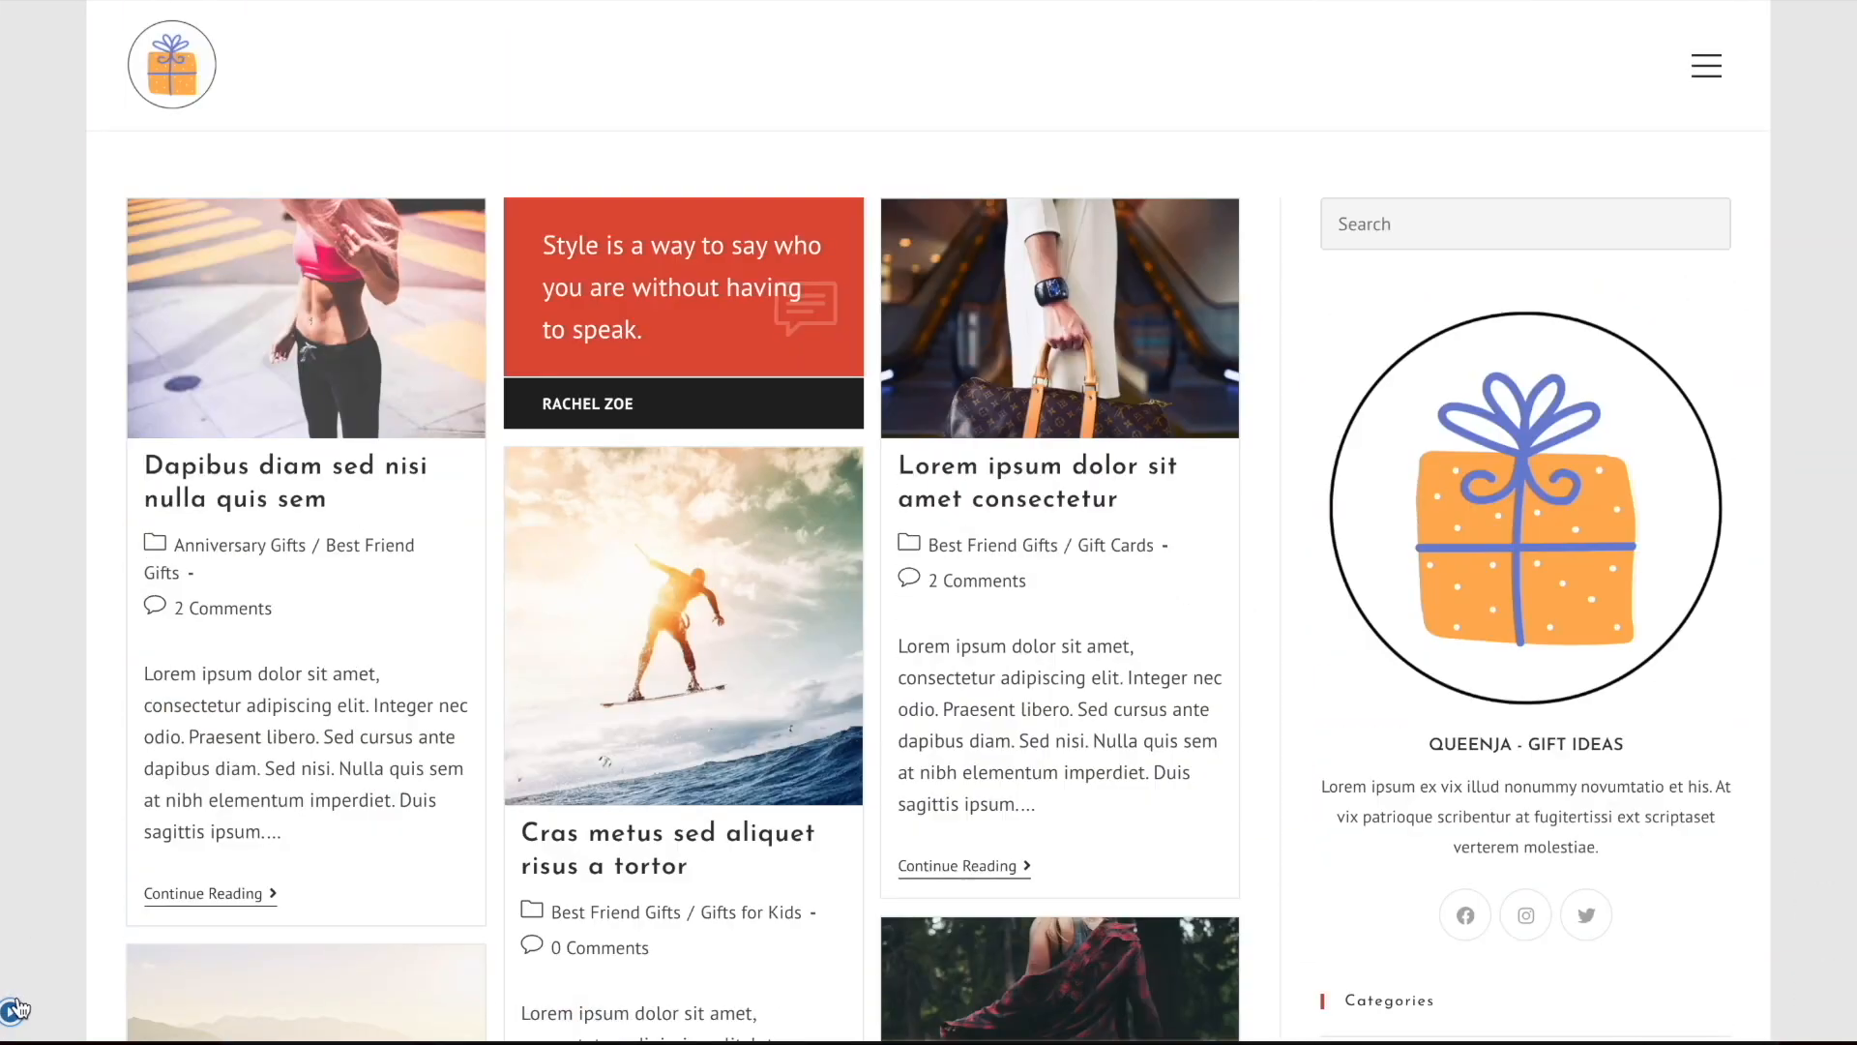
click(20, 1012)
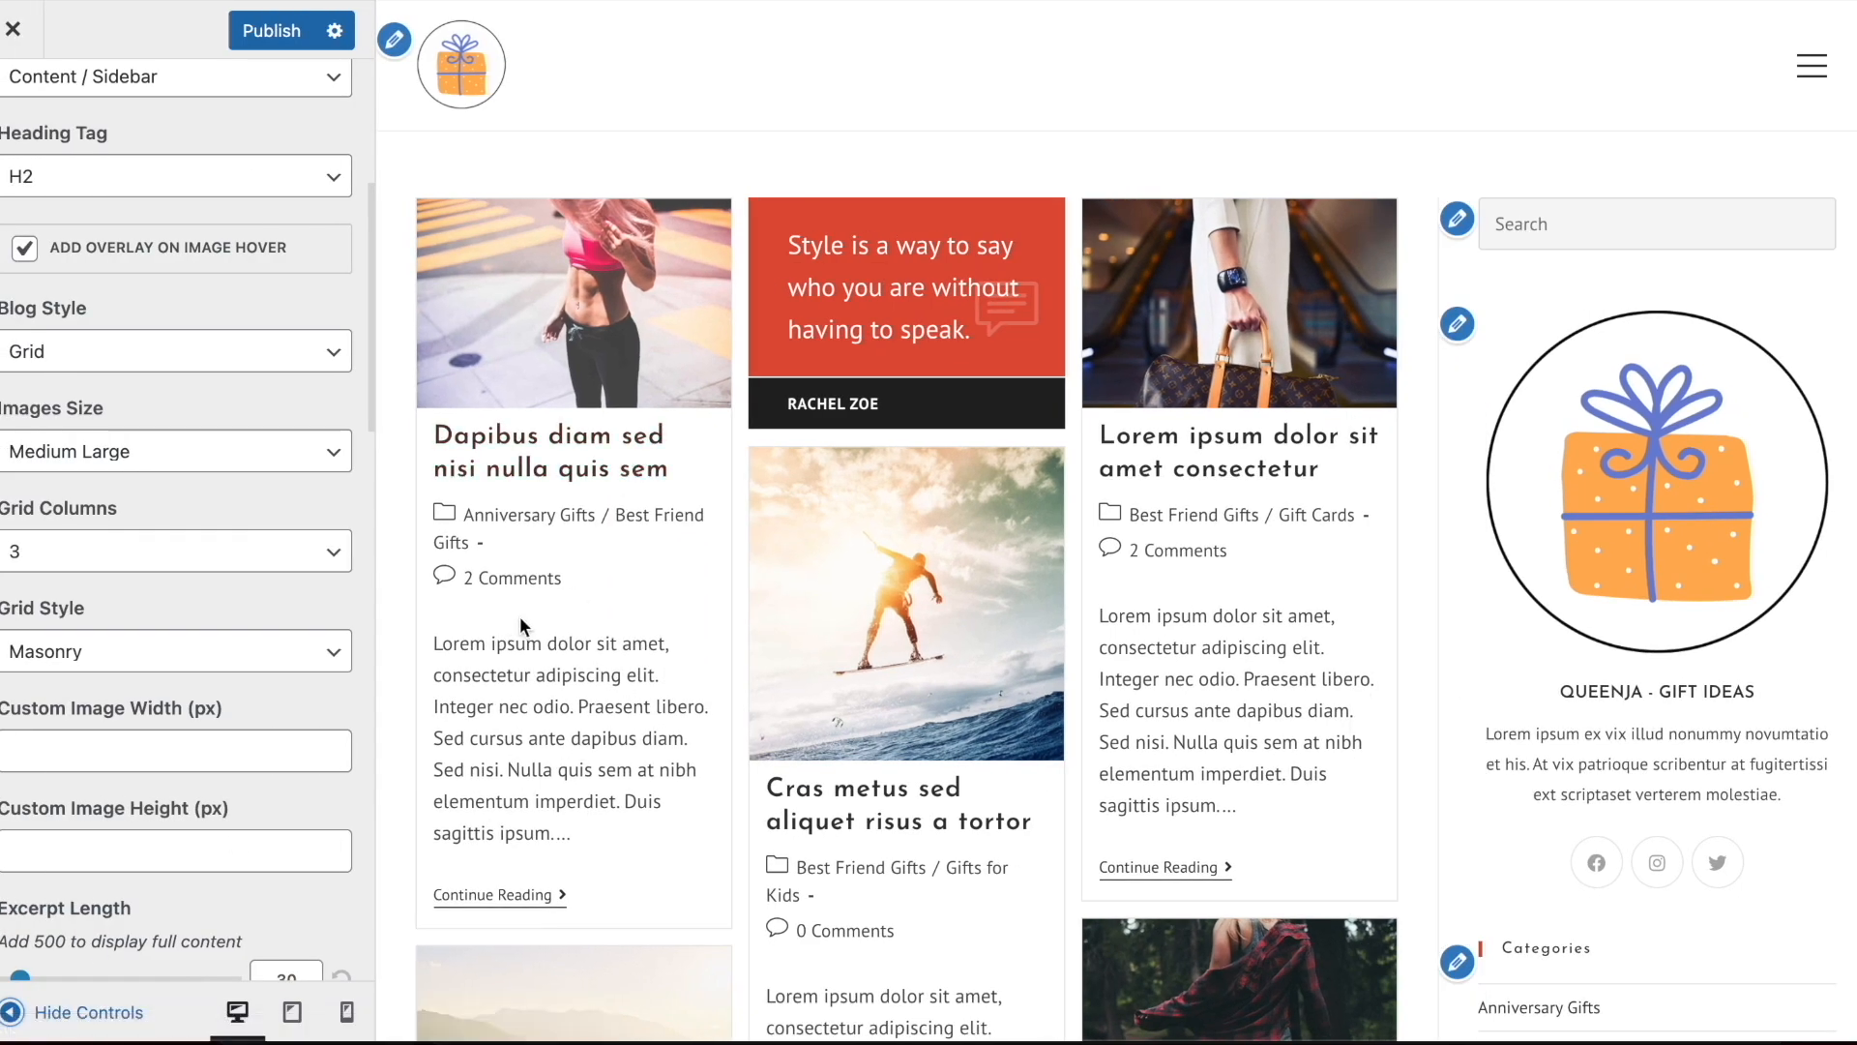
scroll(99, 614, down, 5)
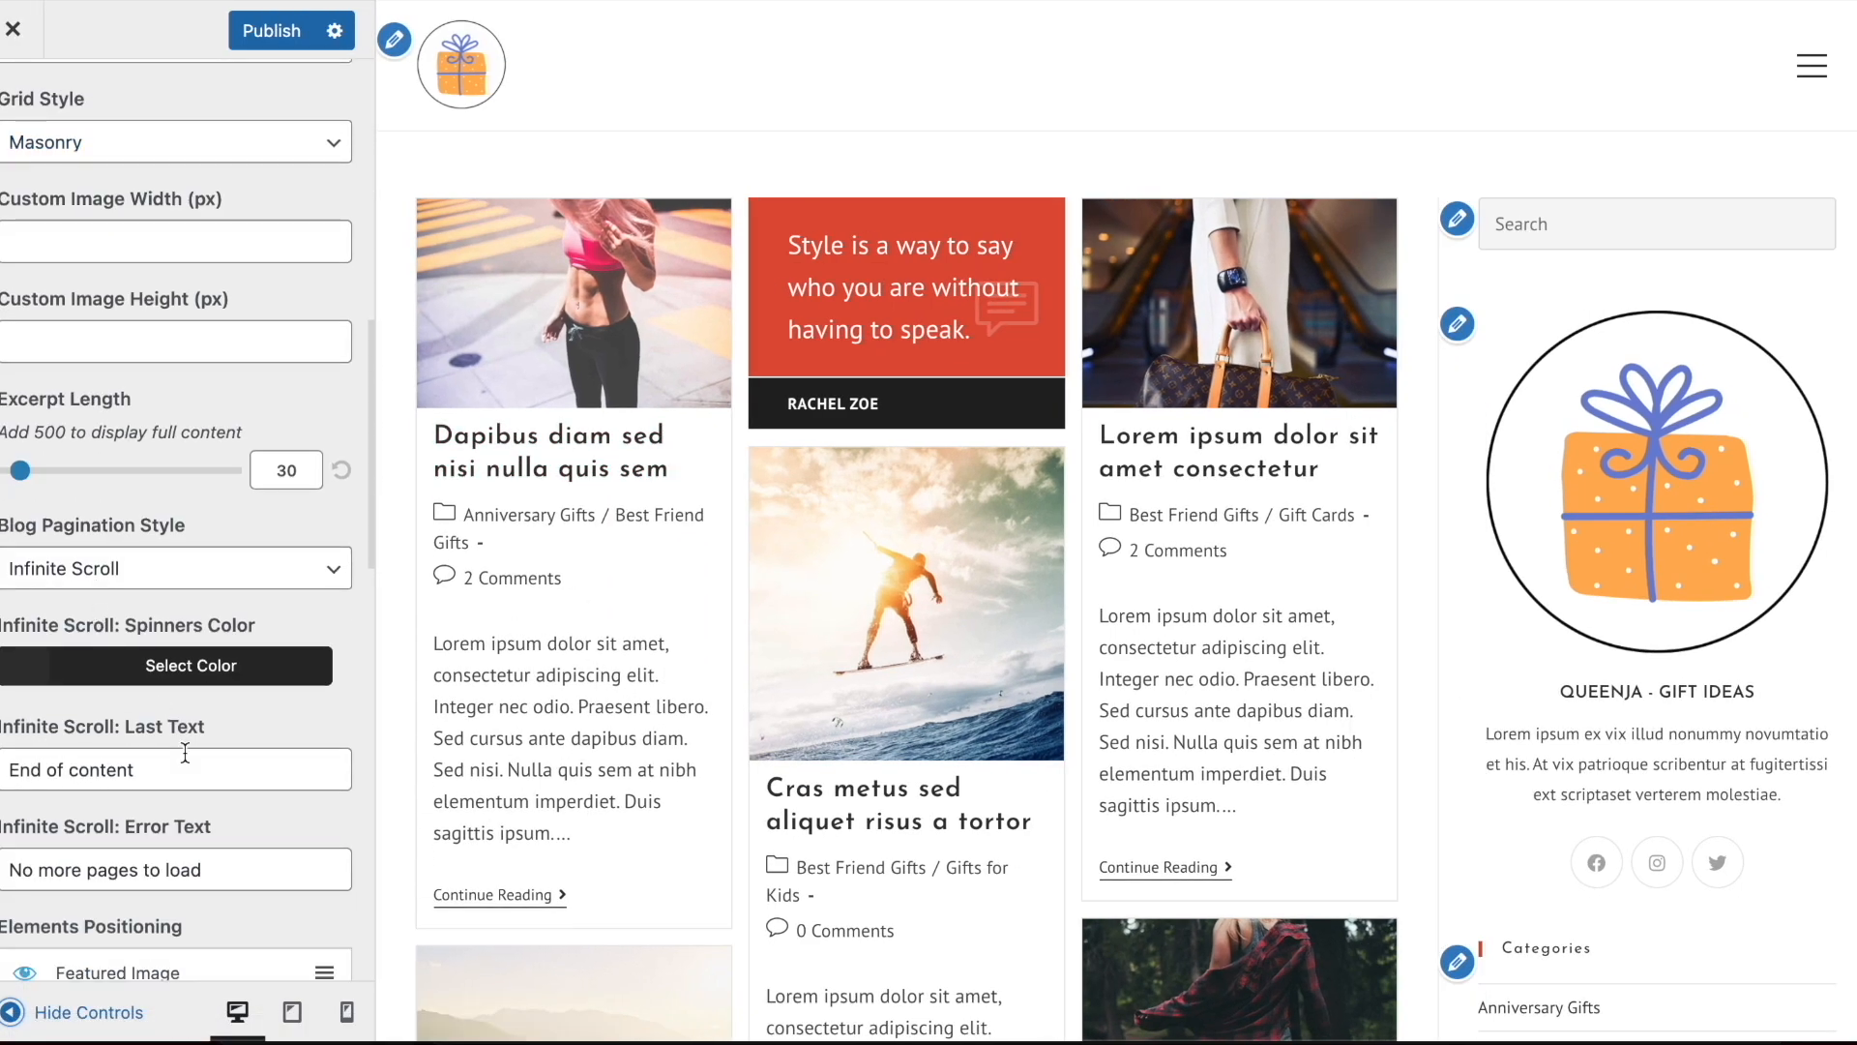
scroll(185, 753, up, 9)
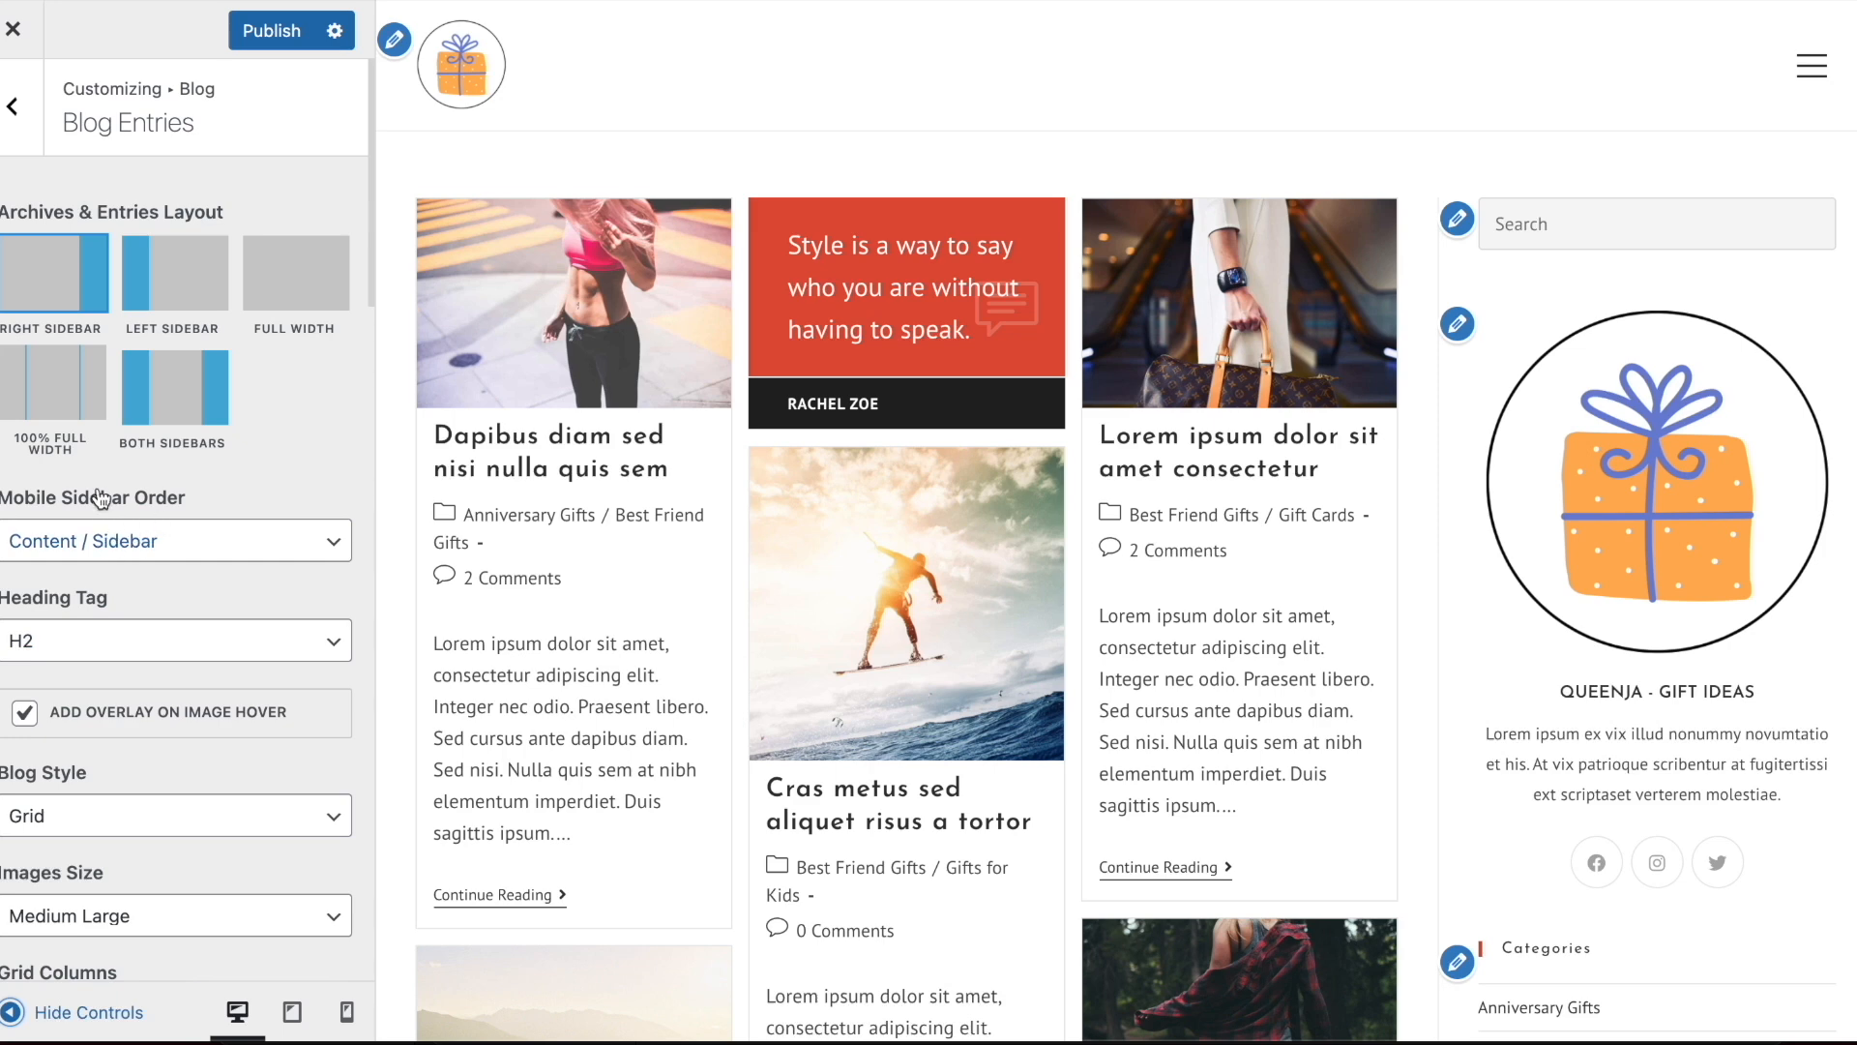
Set the blog entries' Images Size to Large and check the page without the customizer controls
scroll(135, 678, down, 2)
click(116, 769)
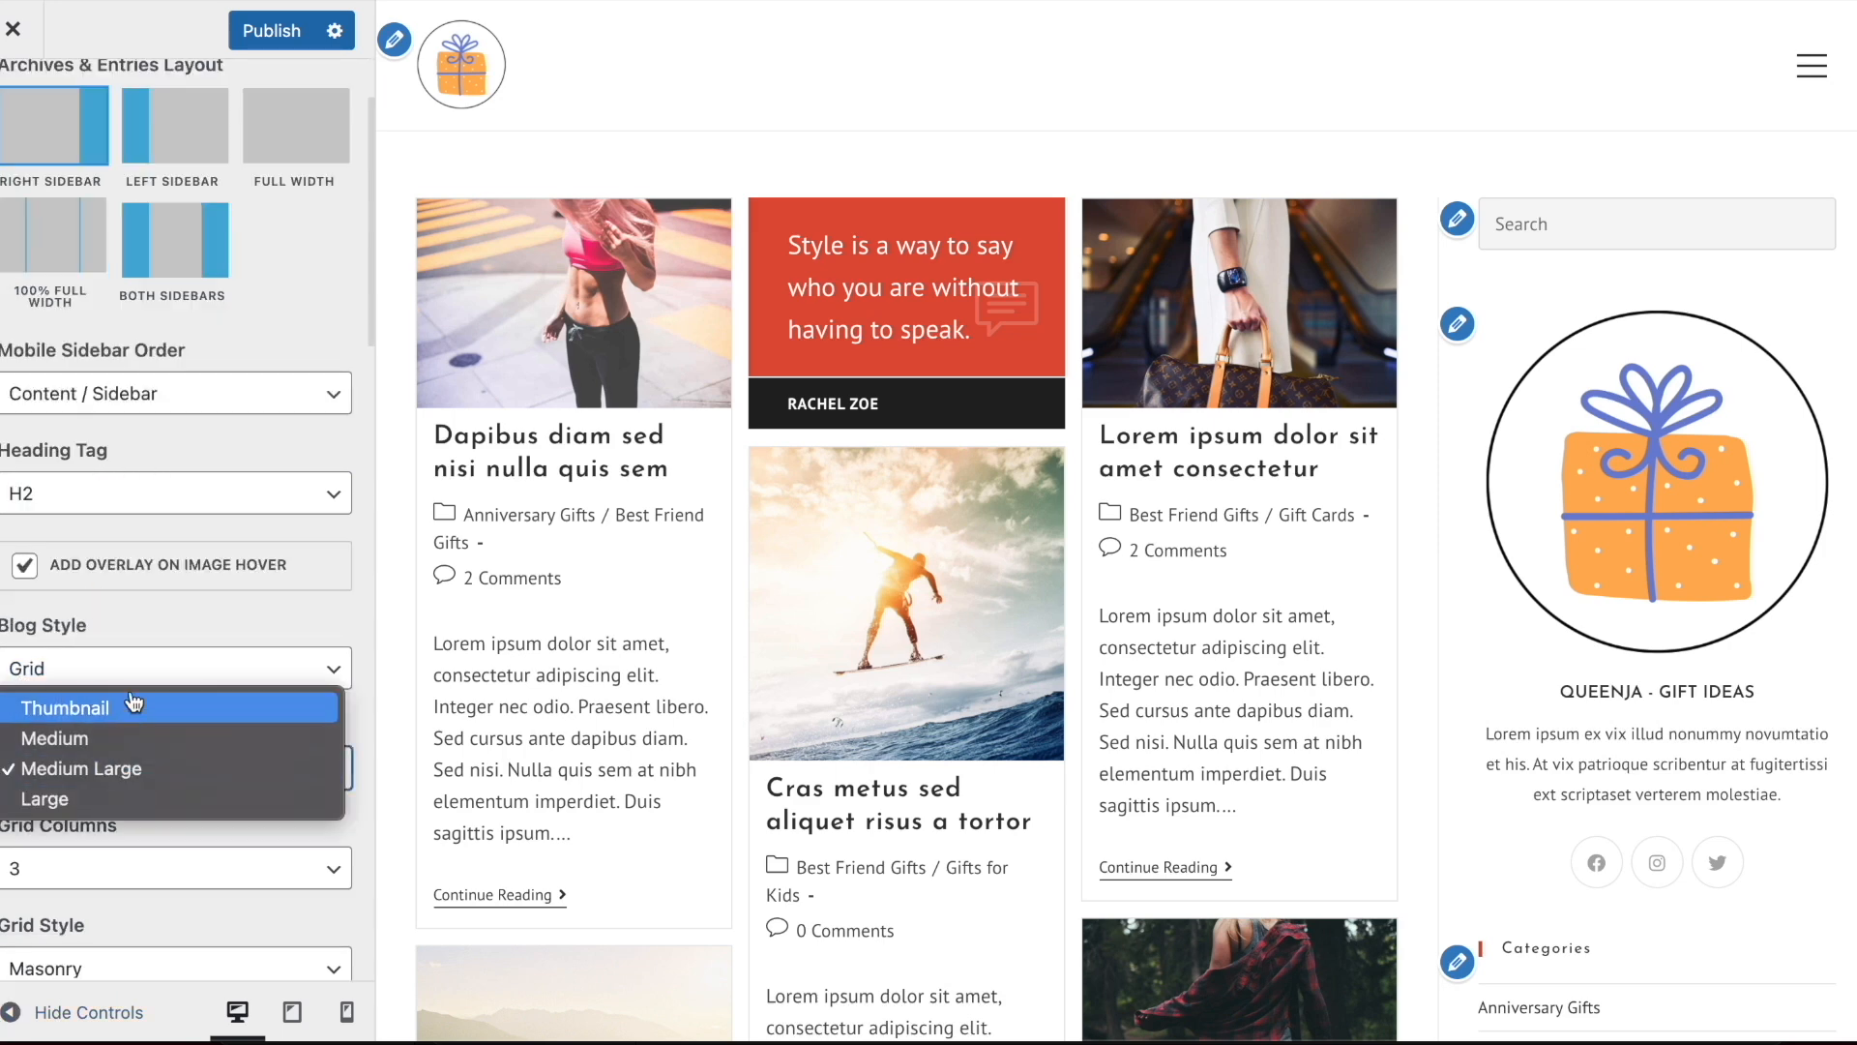
click(101, 800)
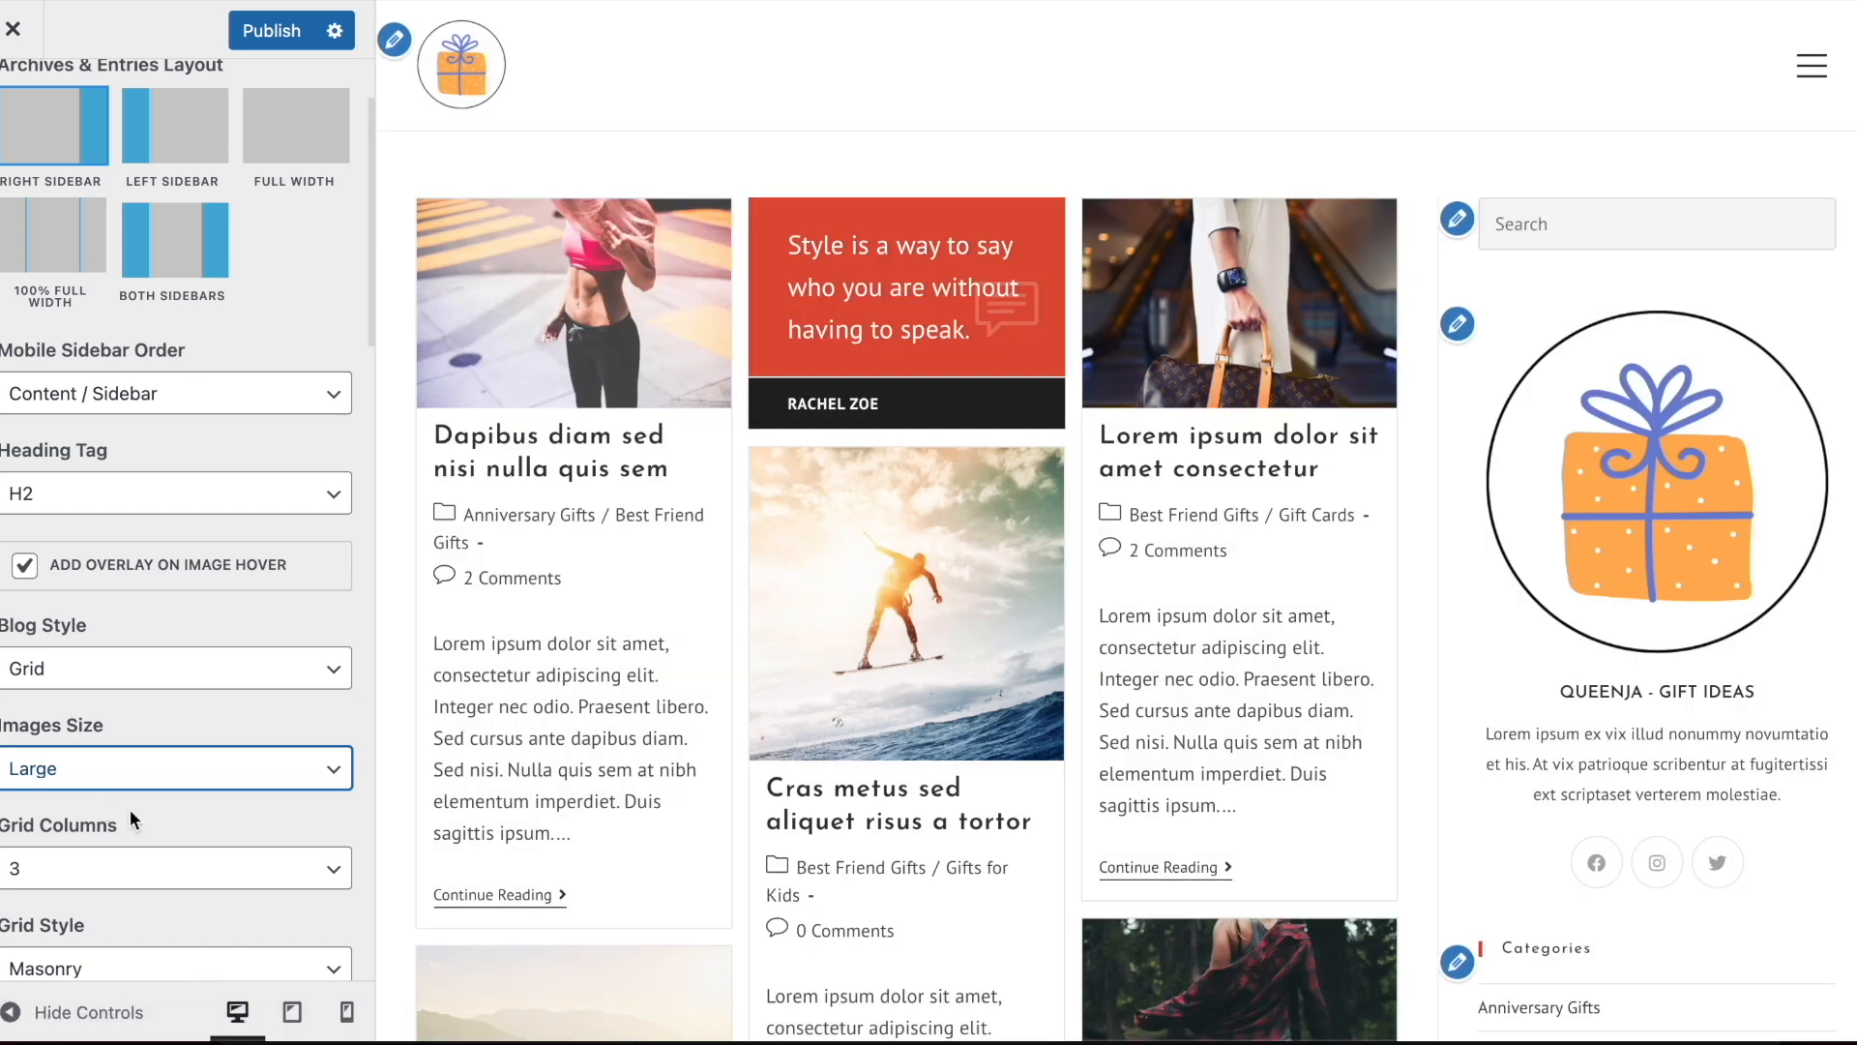
click(82, 1011)
click(14, 1016)
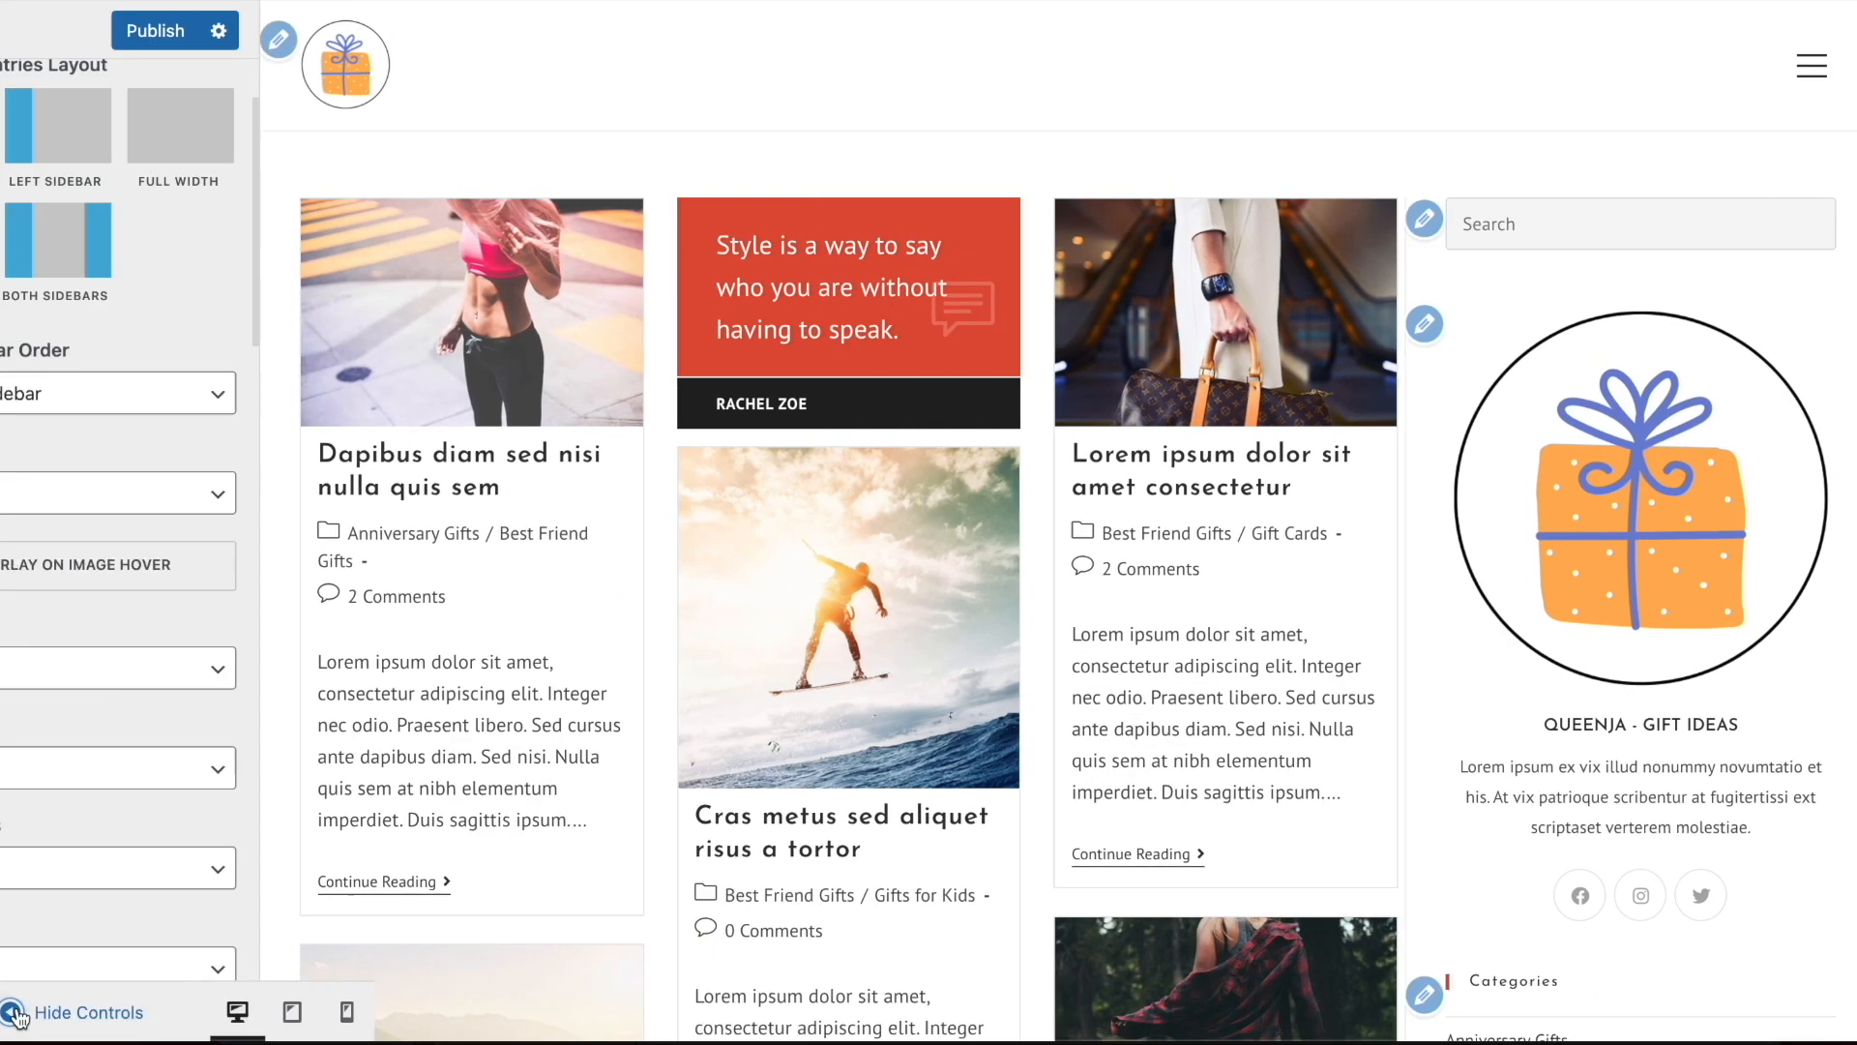
Set the blog entries' Excerpt Length to 0 and check the infinite-scroll post grid in the preview
scroll(129, 638, down, 5)
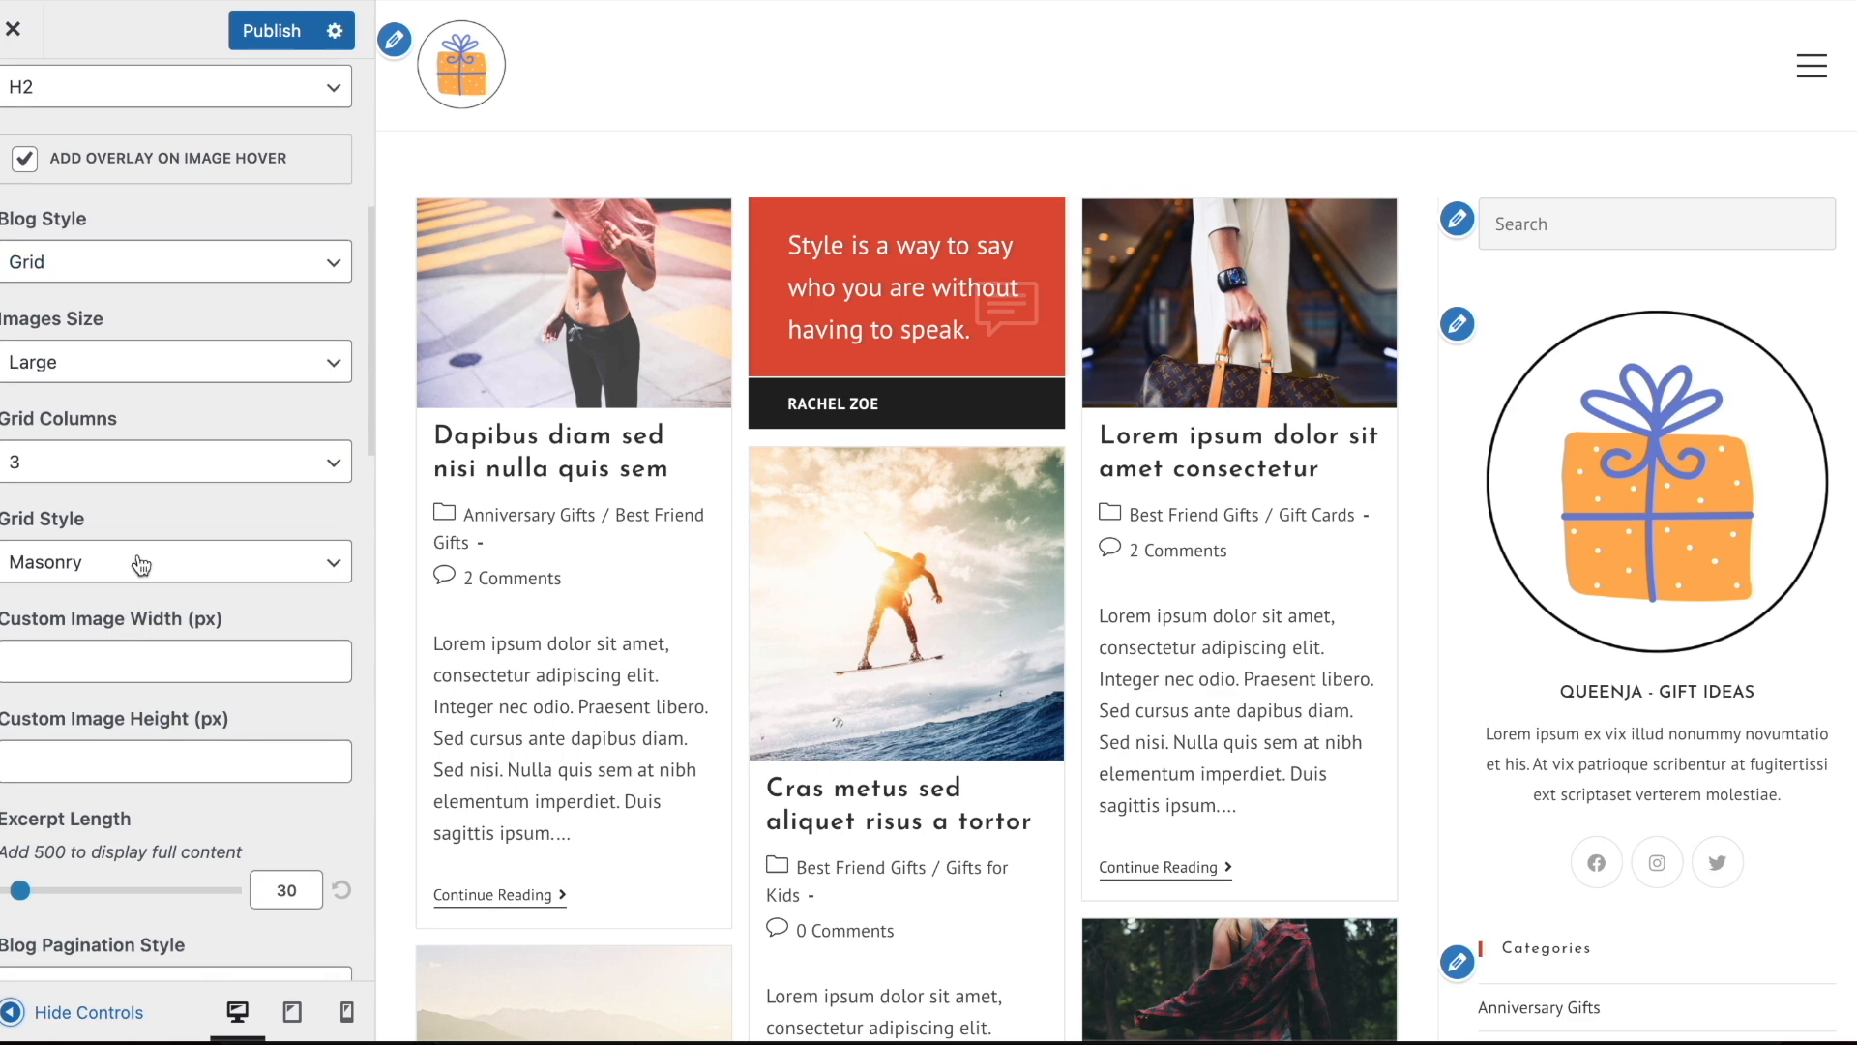
scroll(165, 561, down, 4)
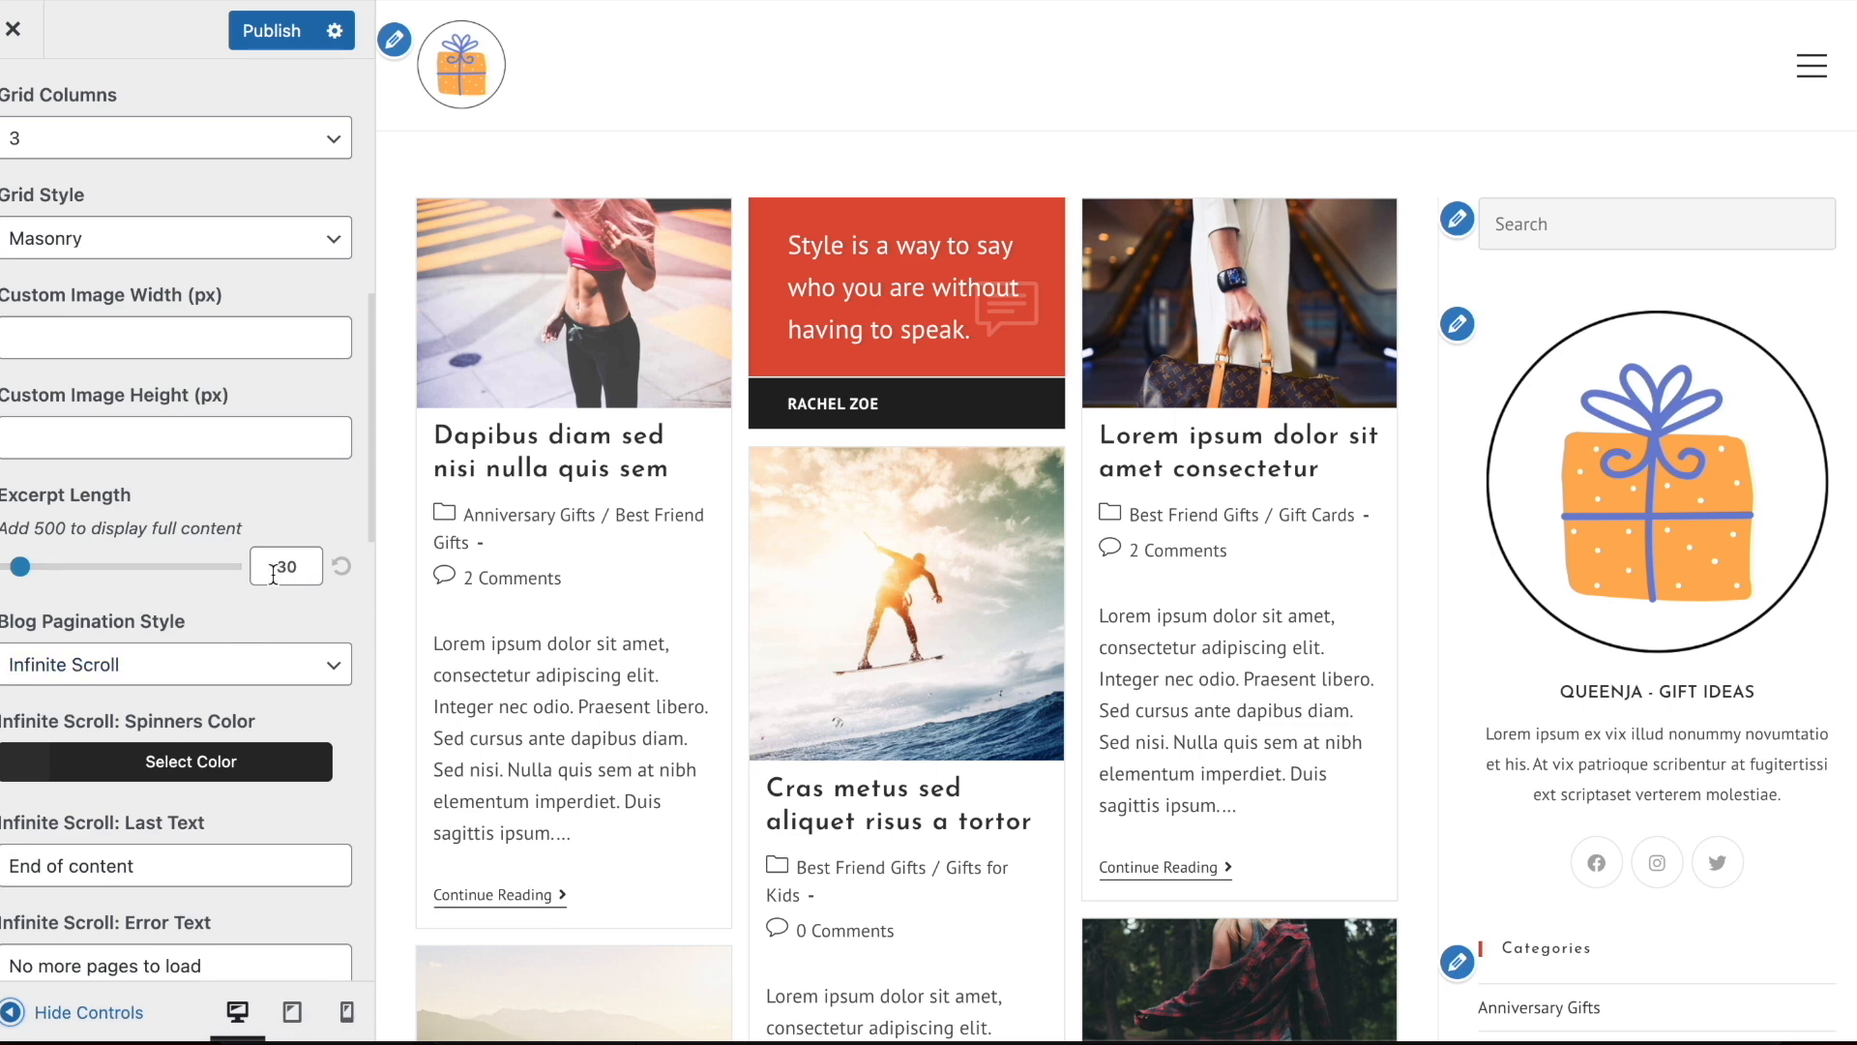
drag(8, 568, 2, 569)
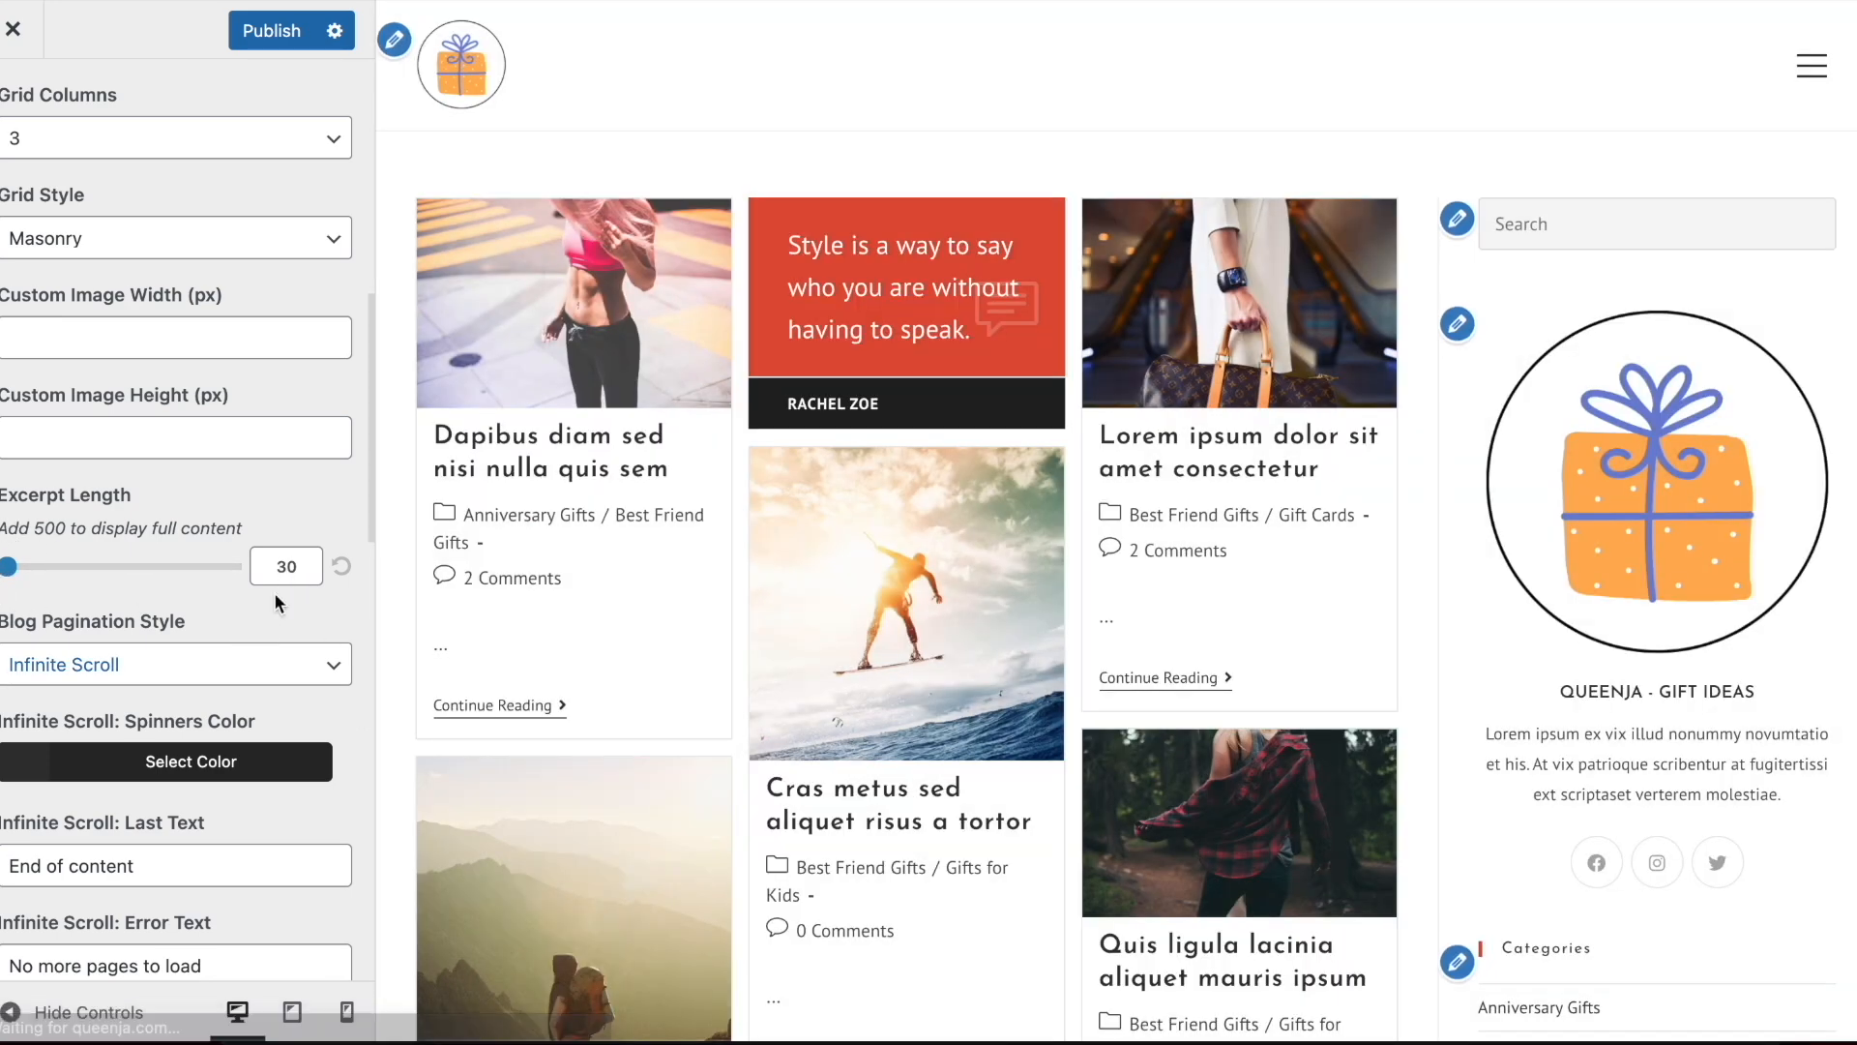
click(284, 571)
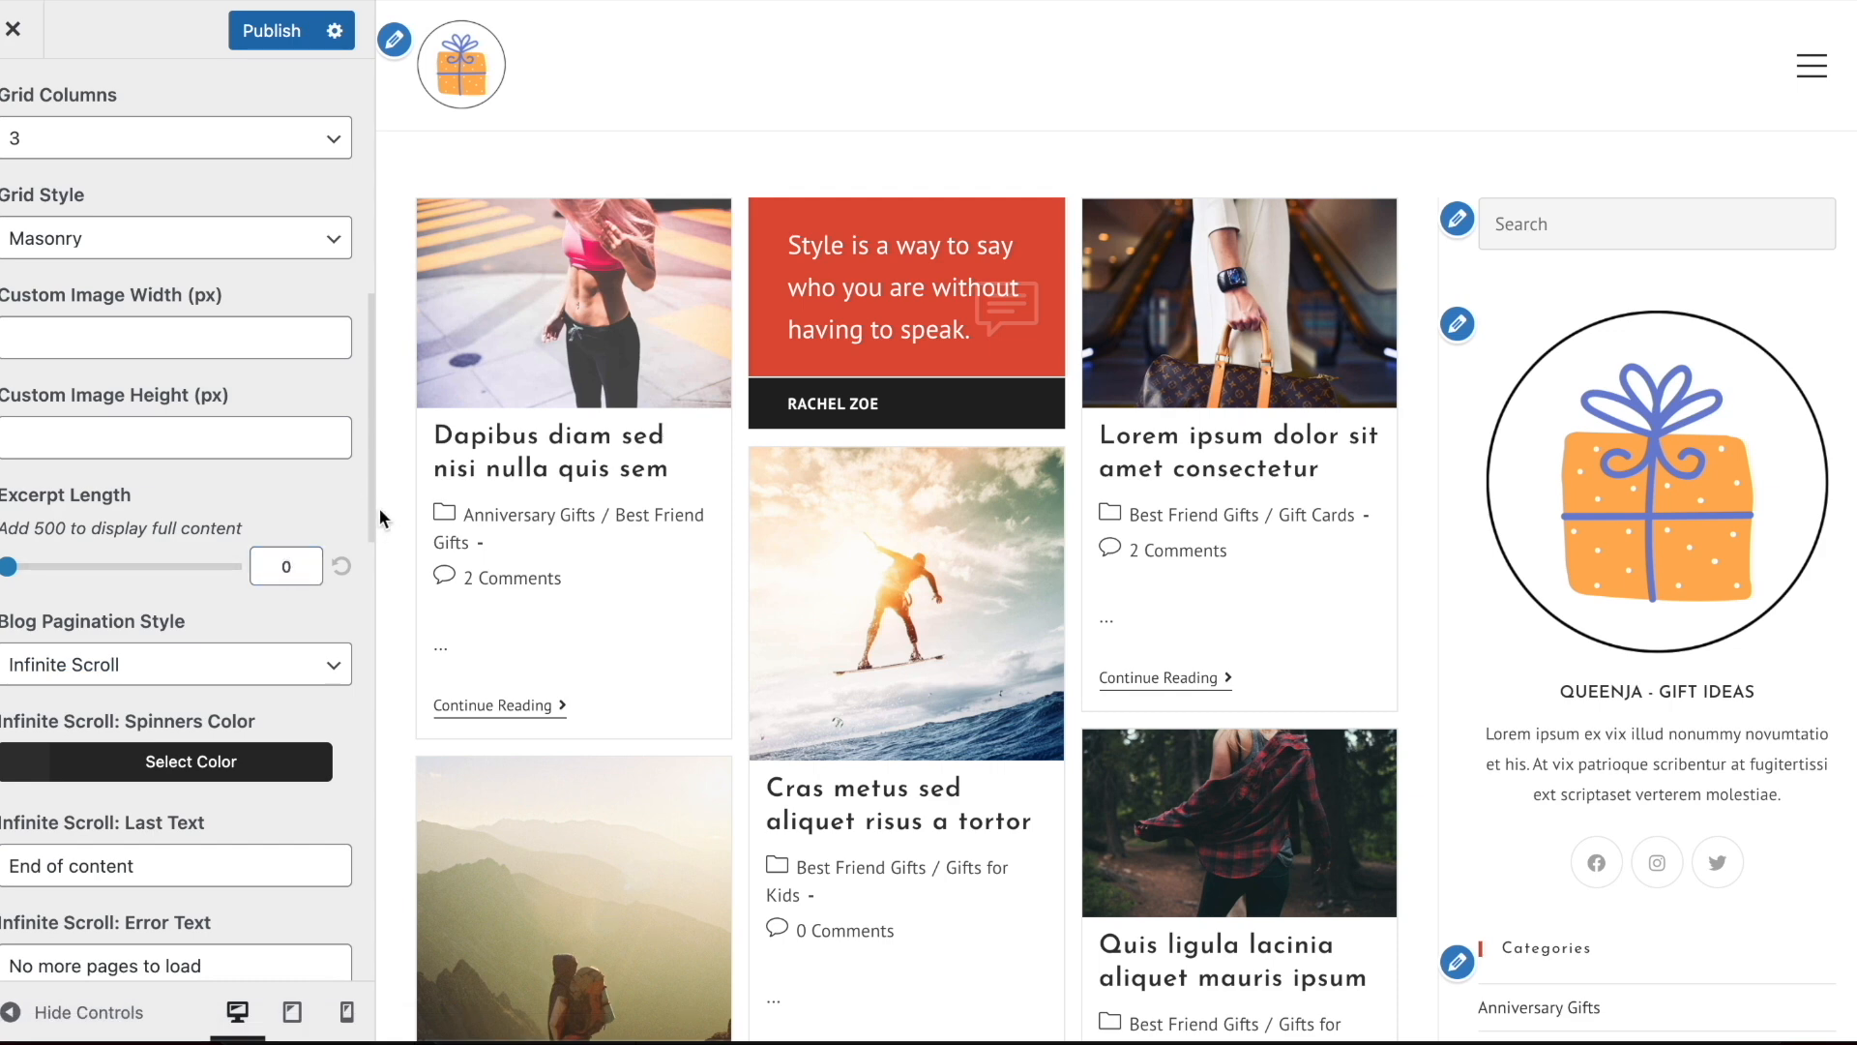
scroll(154, 558, down, 2)
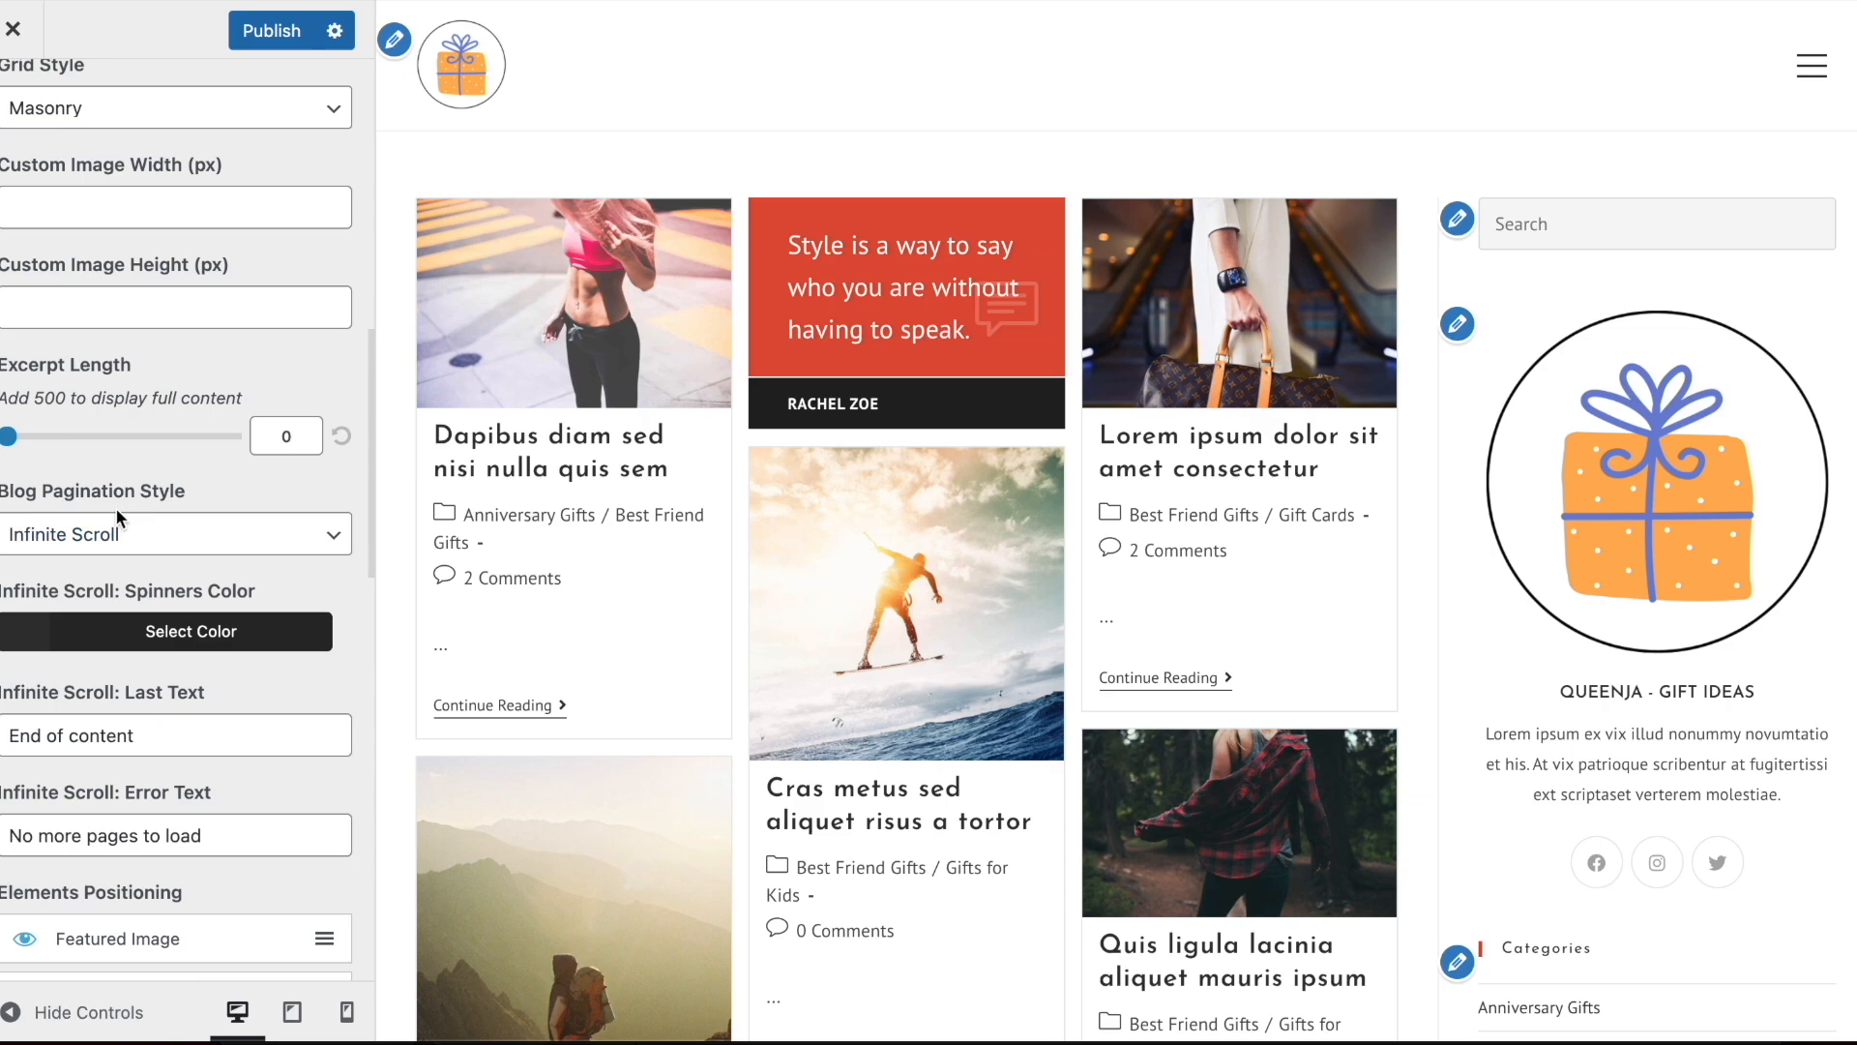
scroll(710, 484, down, 10)
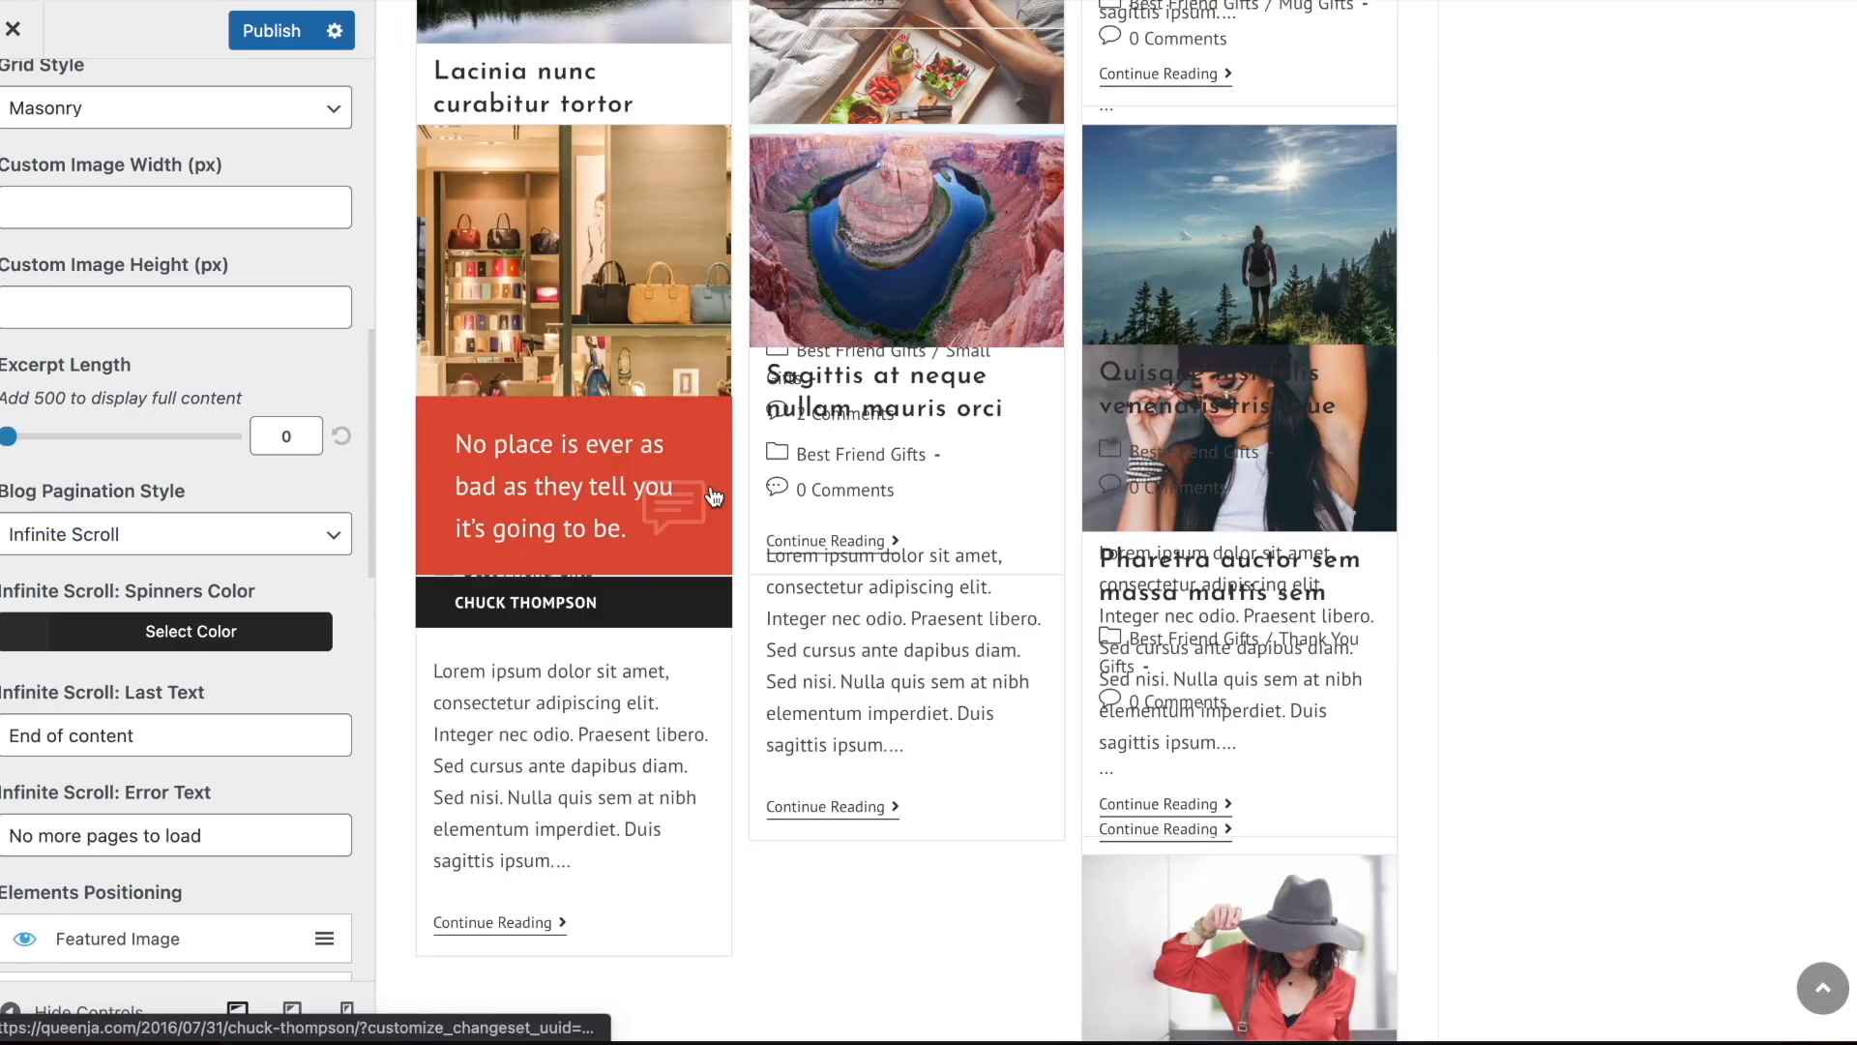
scroll(714, 496, up, 15)
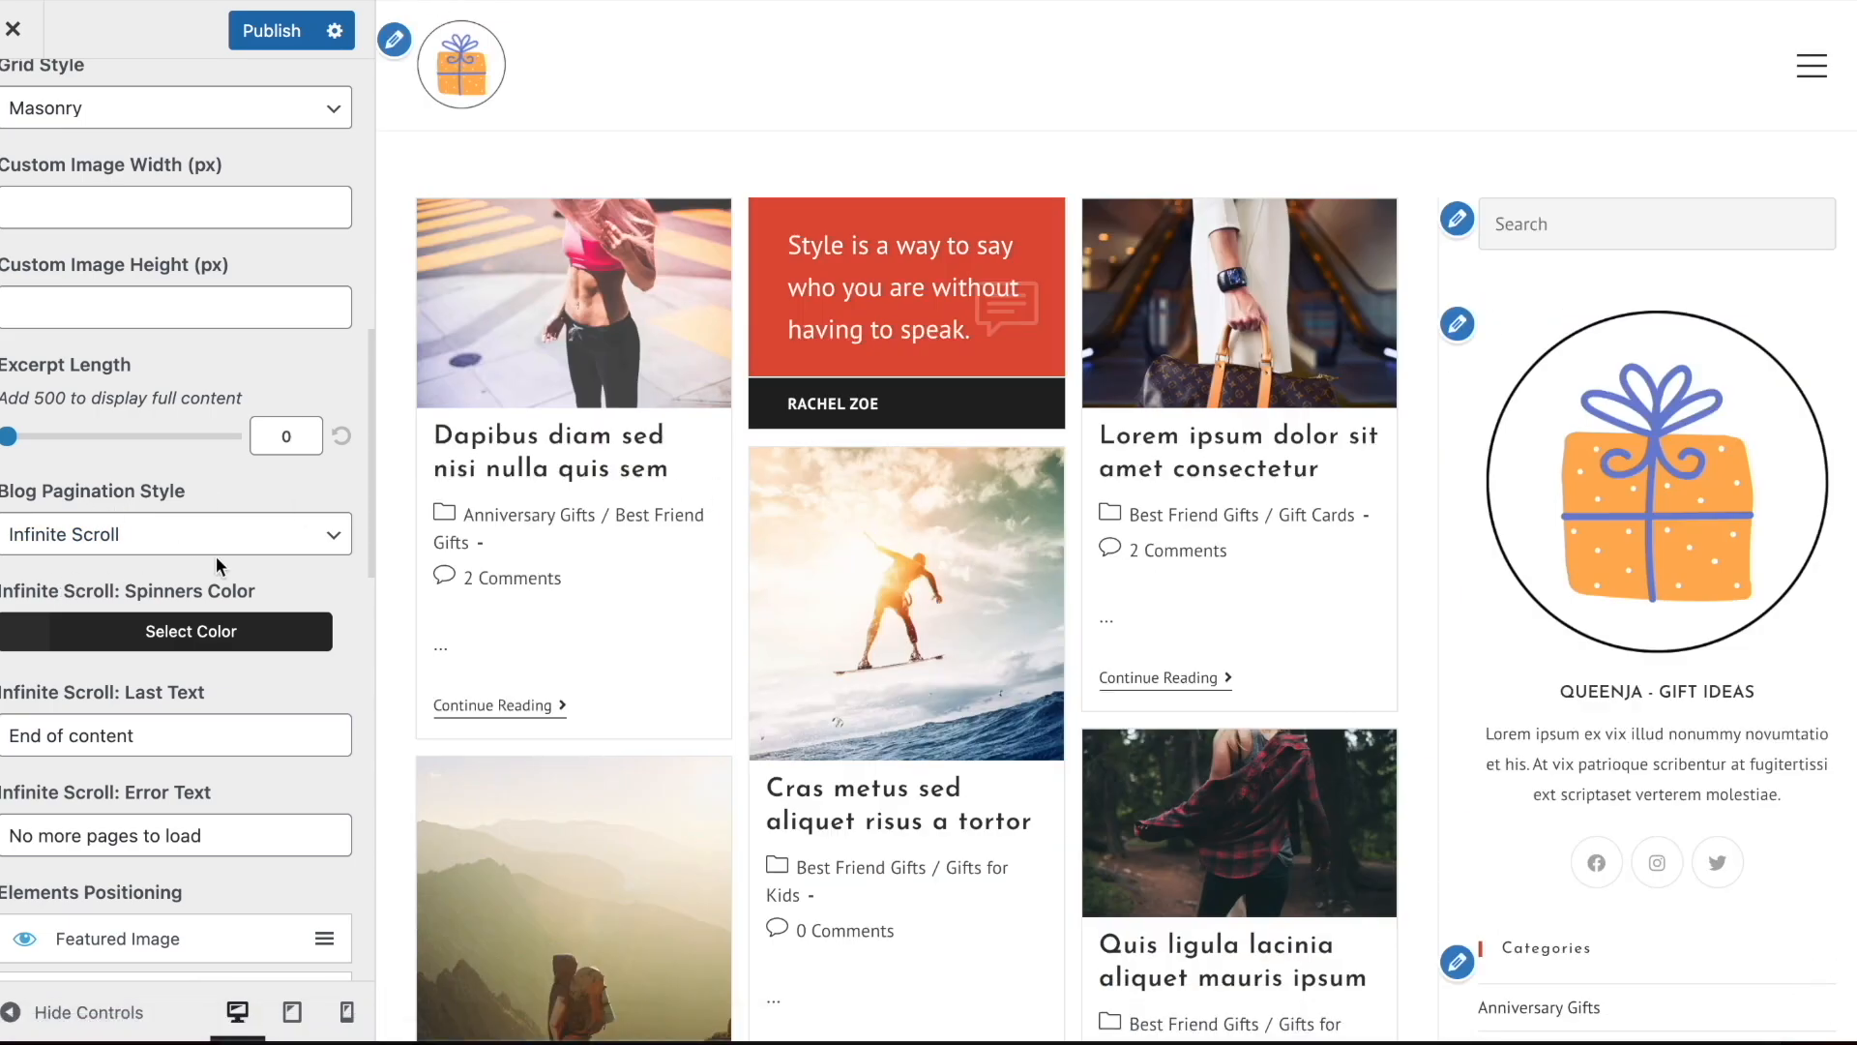
Try hiding the Featured Image and Meta elements of the blog entries one at a time, turning each back on
scroll(217, 556, down, 5)
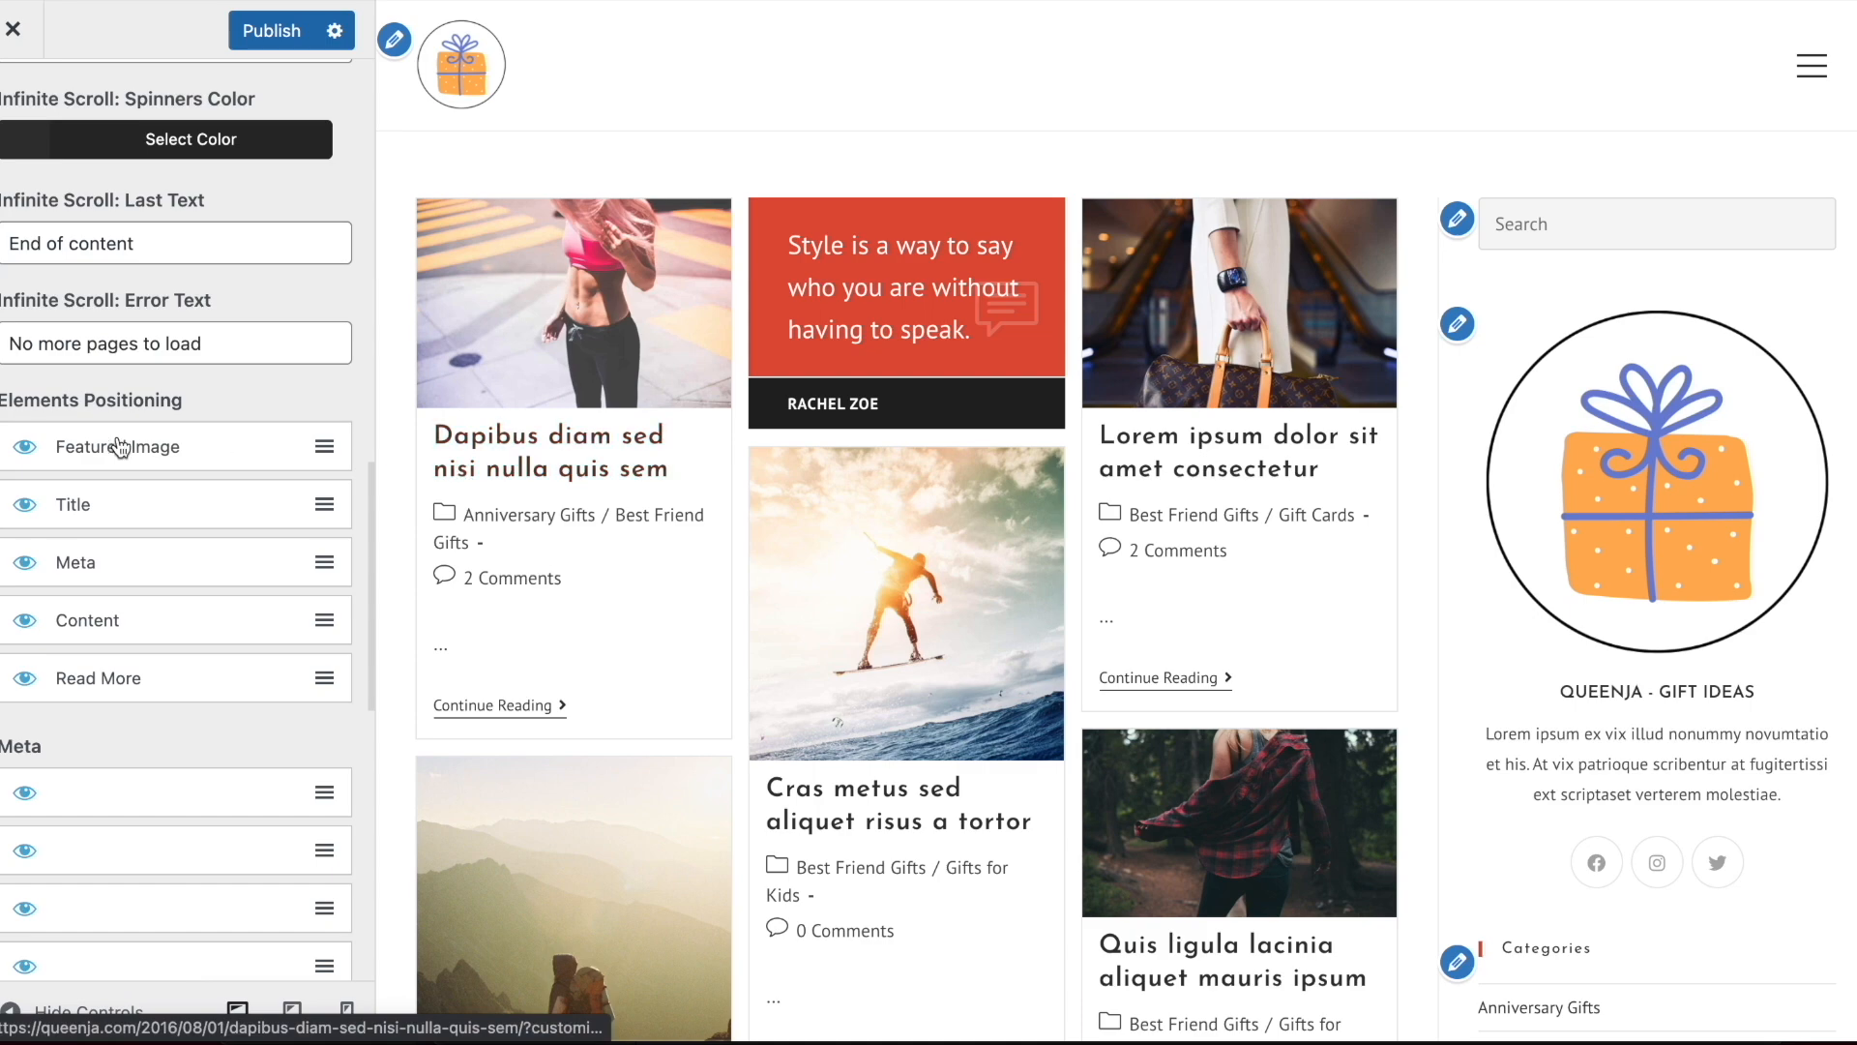
click(34, 450)
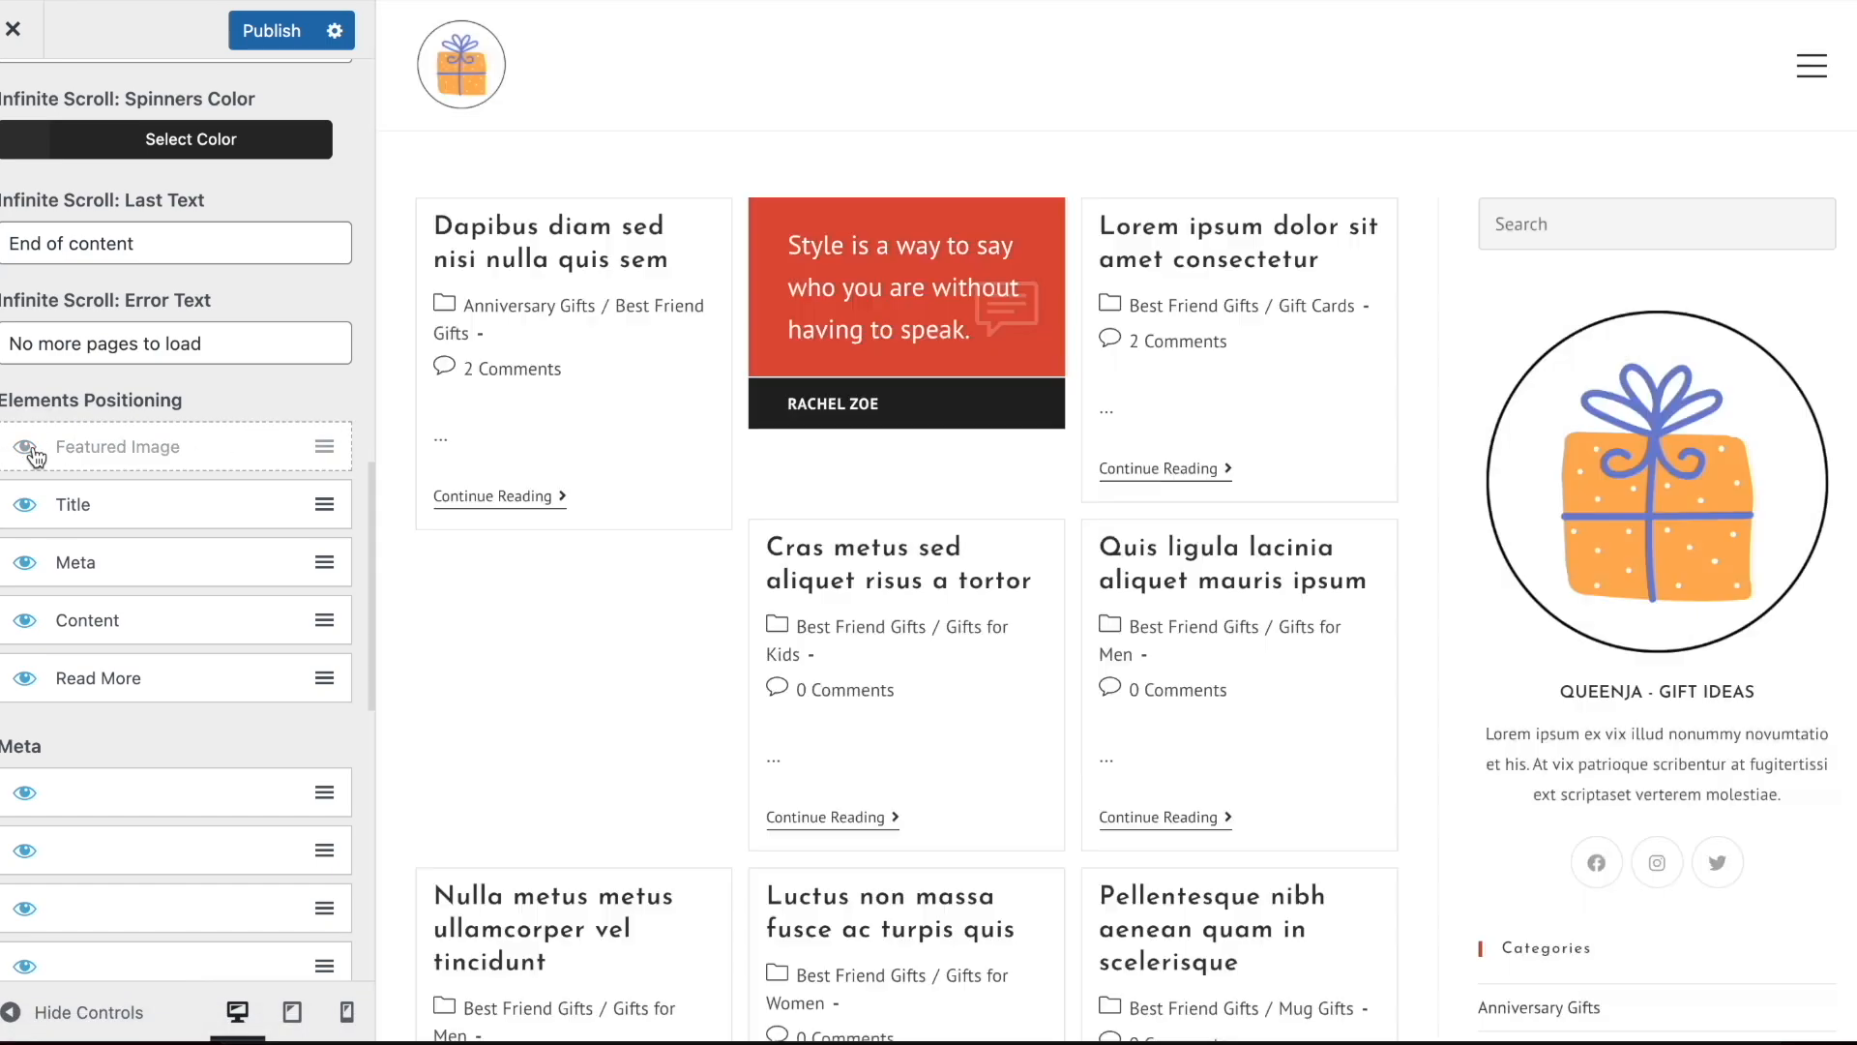
click(34, 451)
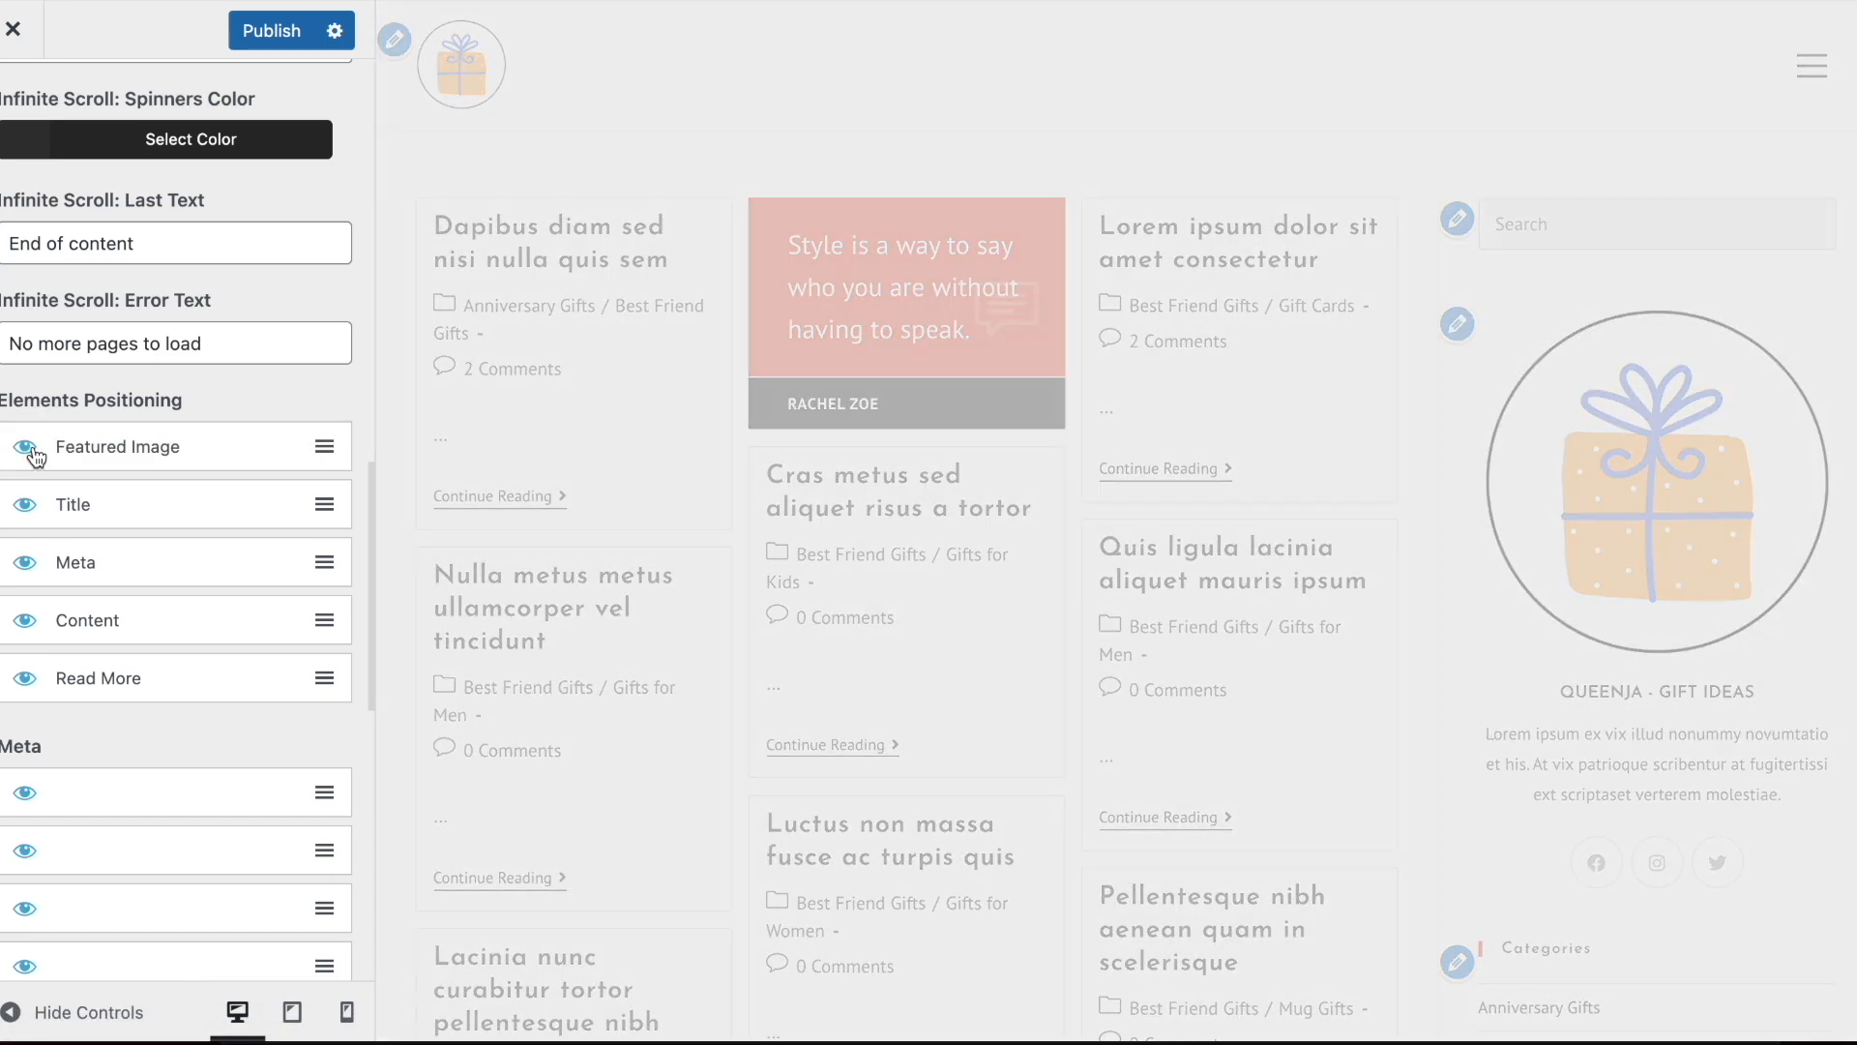
click(30, 564)
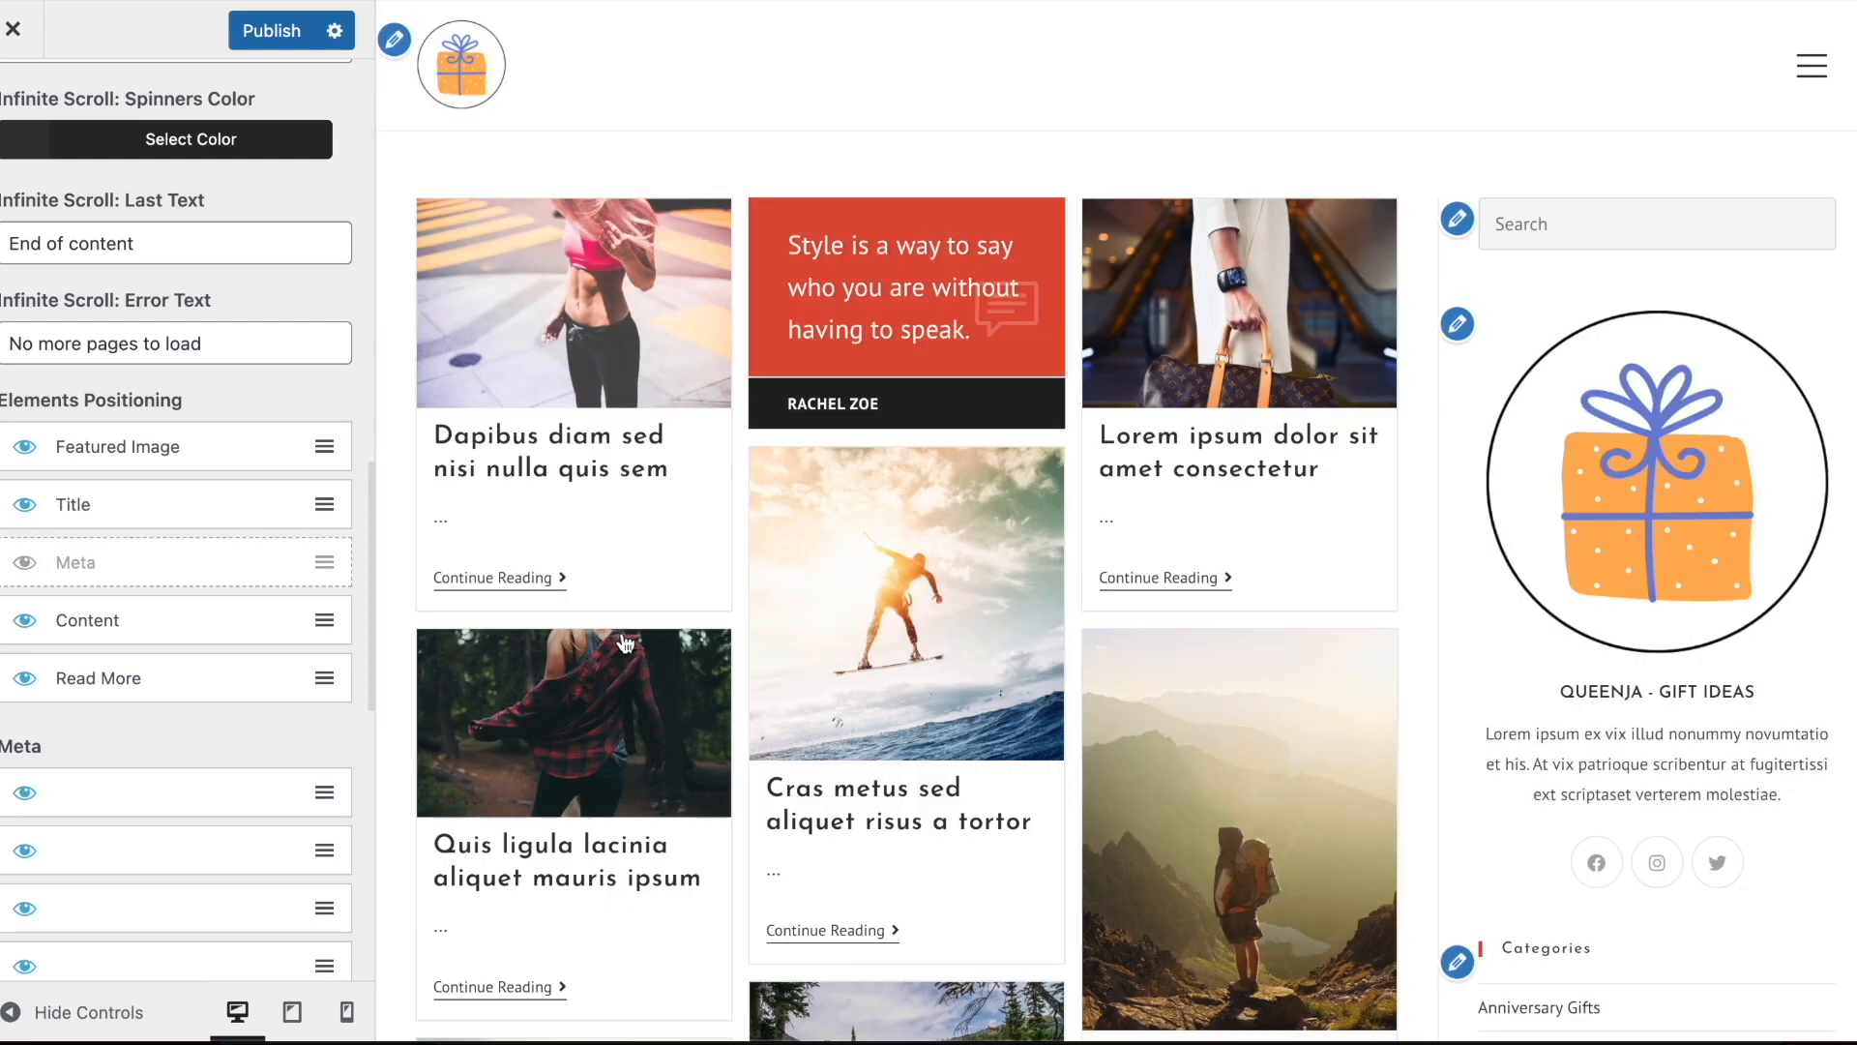
click(26, 573)
Hide the Content element in the blog entries' Elements Positioning
scroll(137, 671, down, 3)
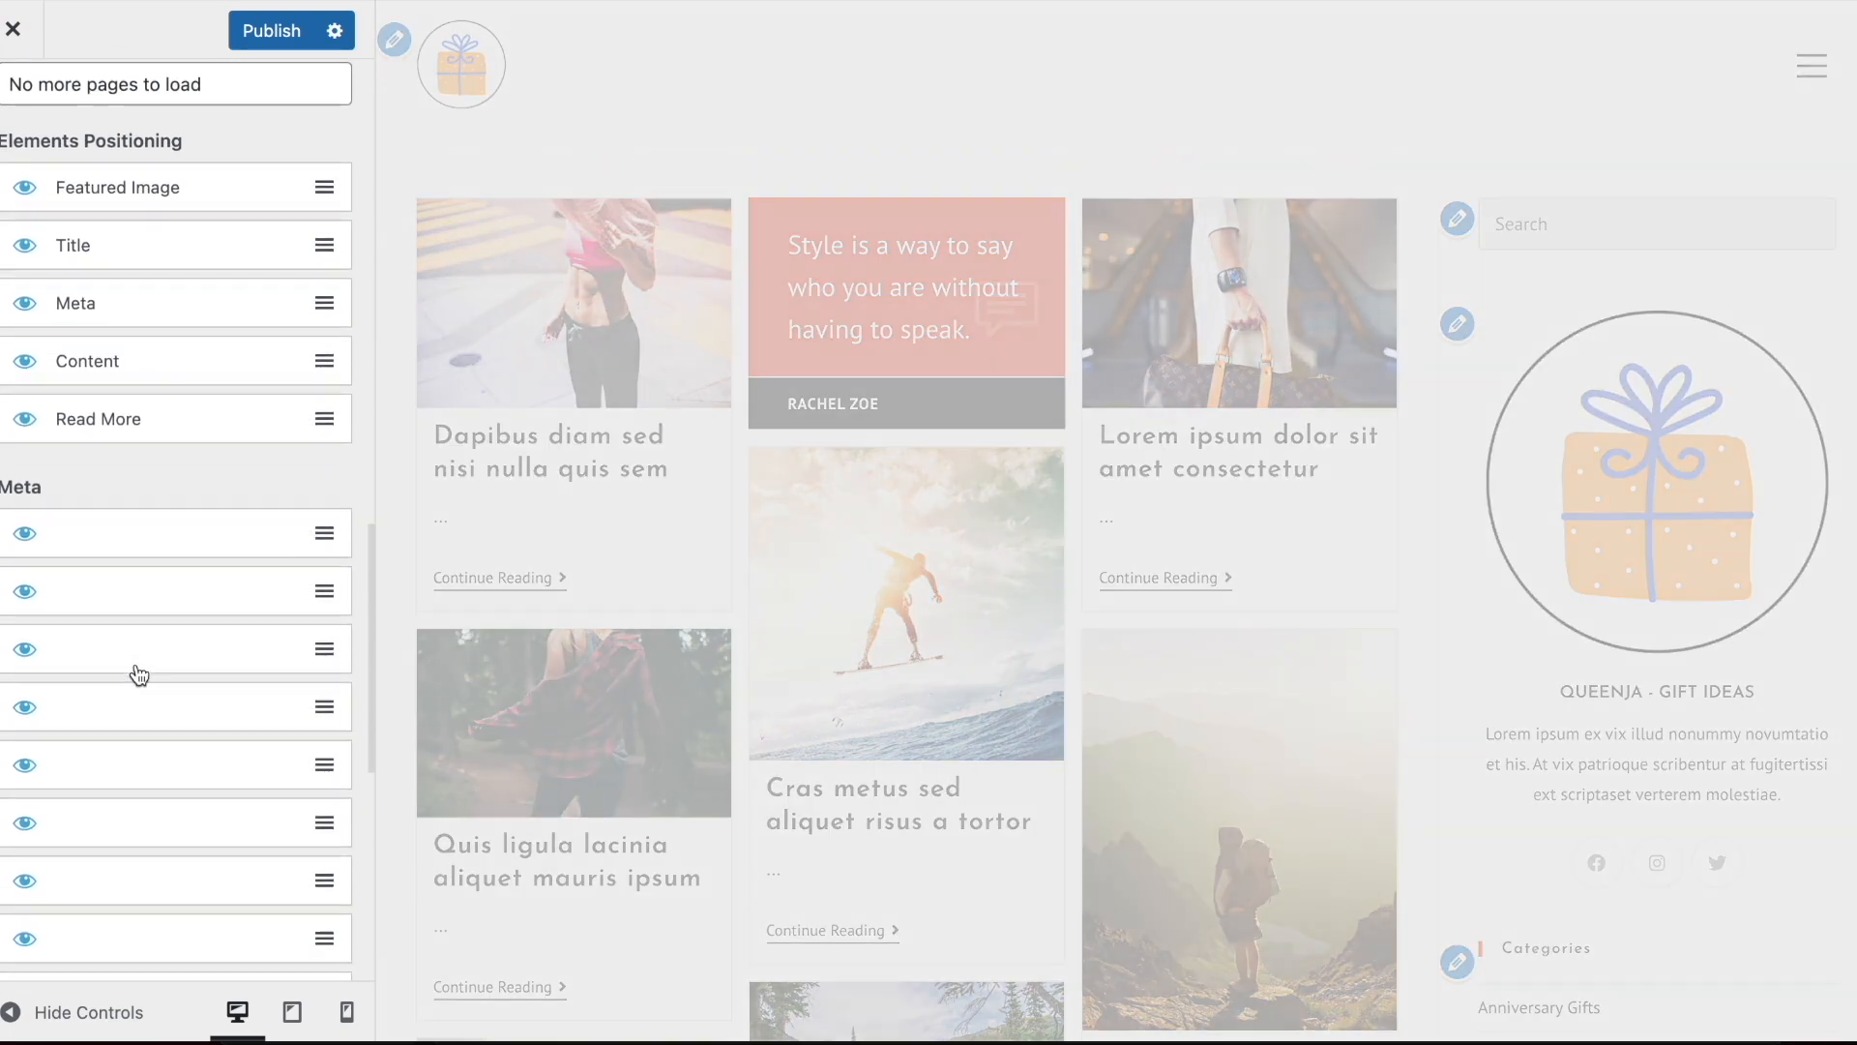
click(24, 346)
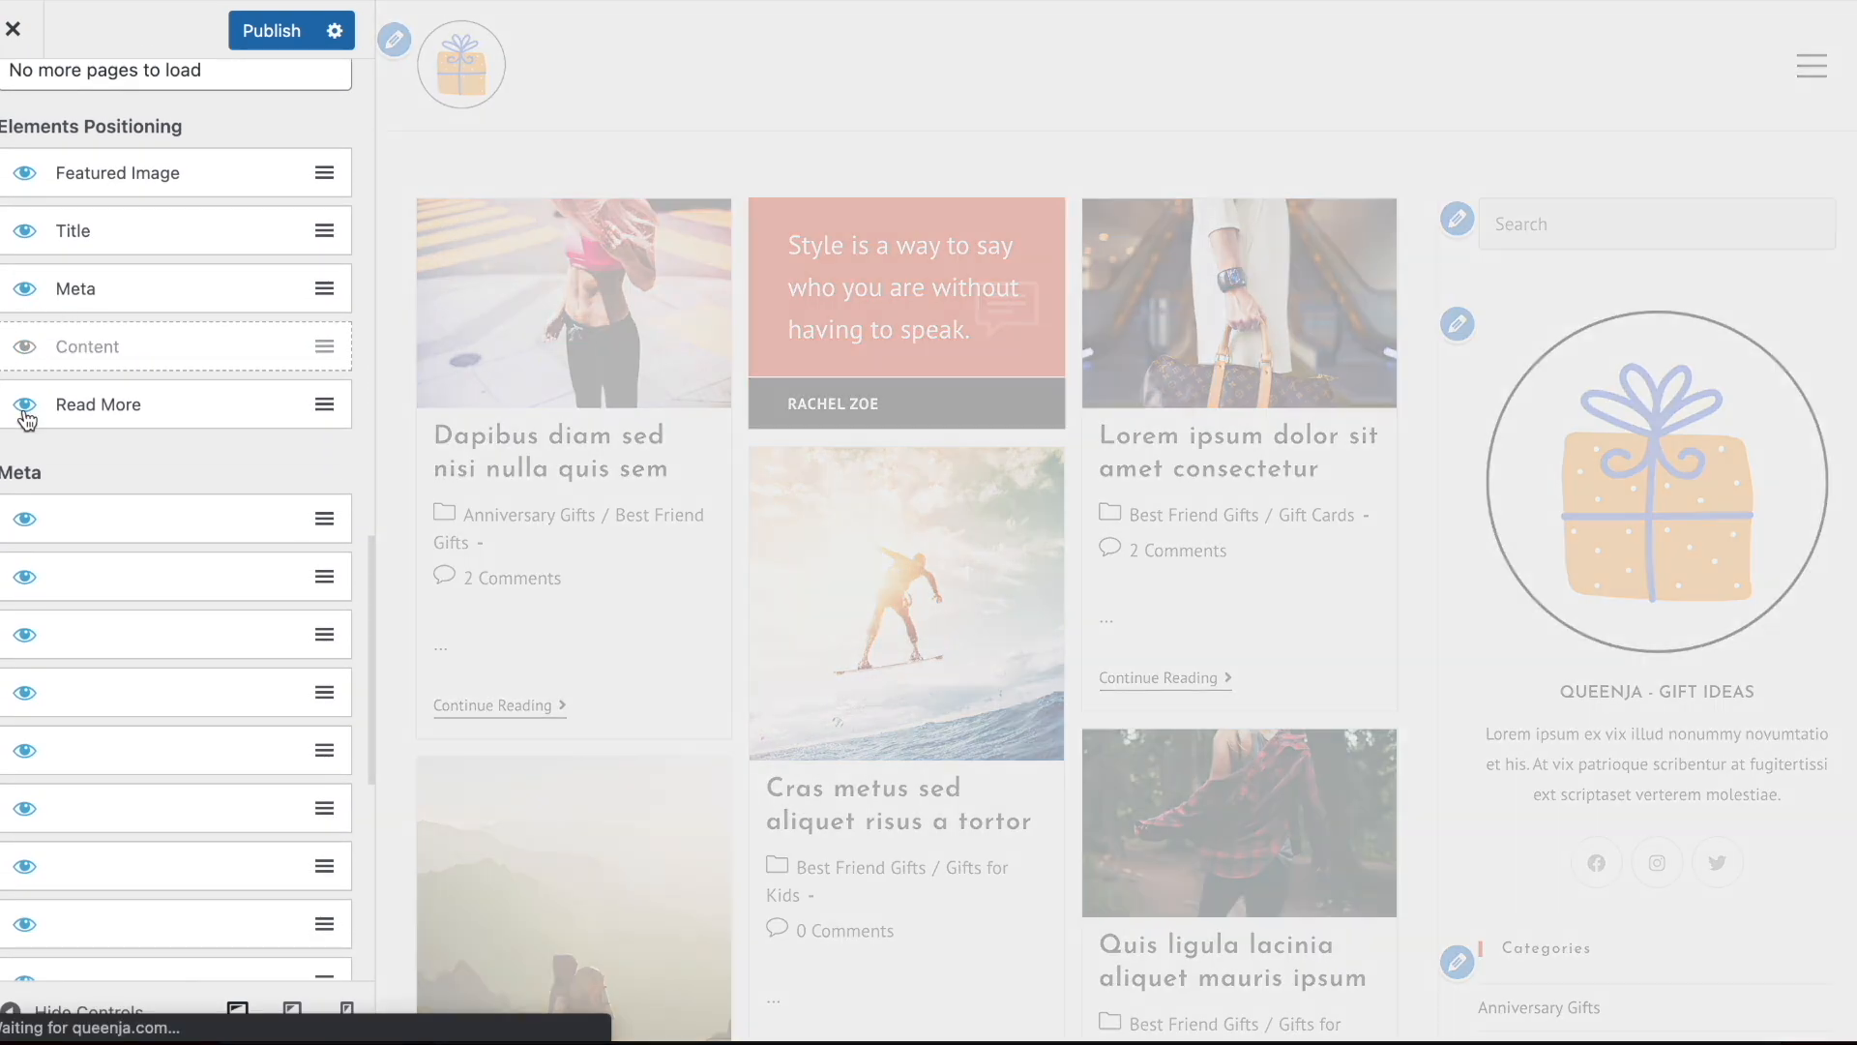
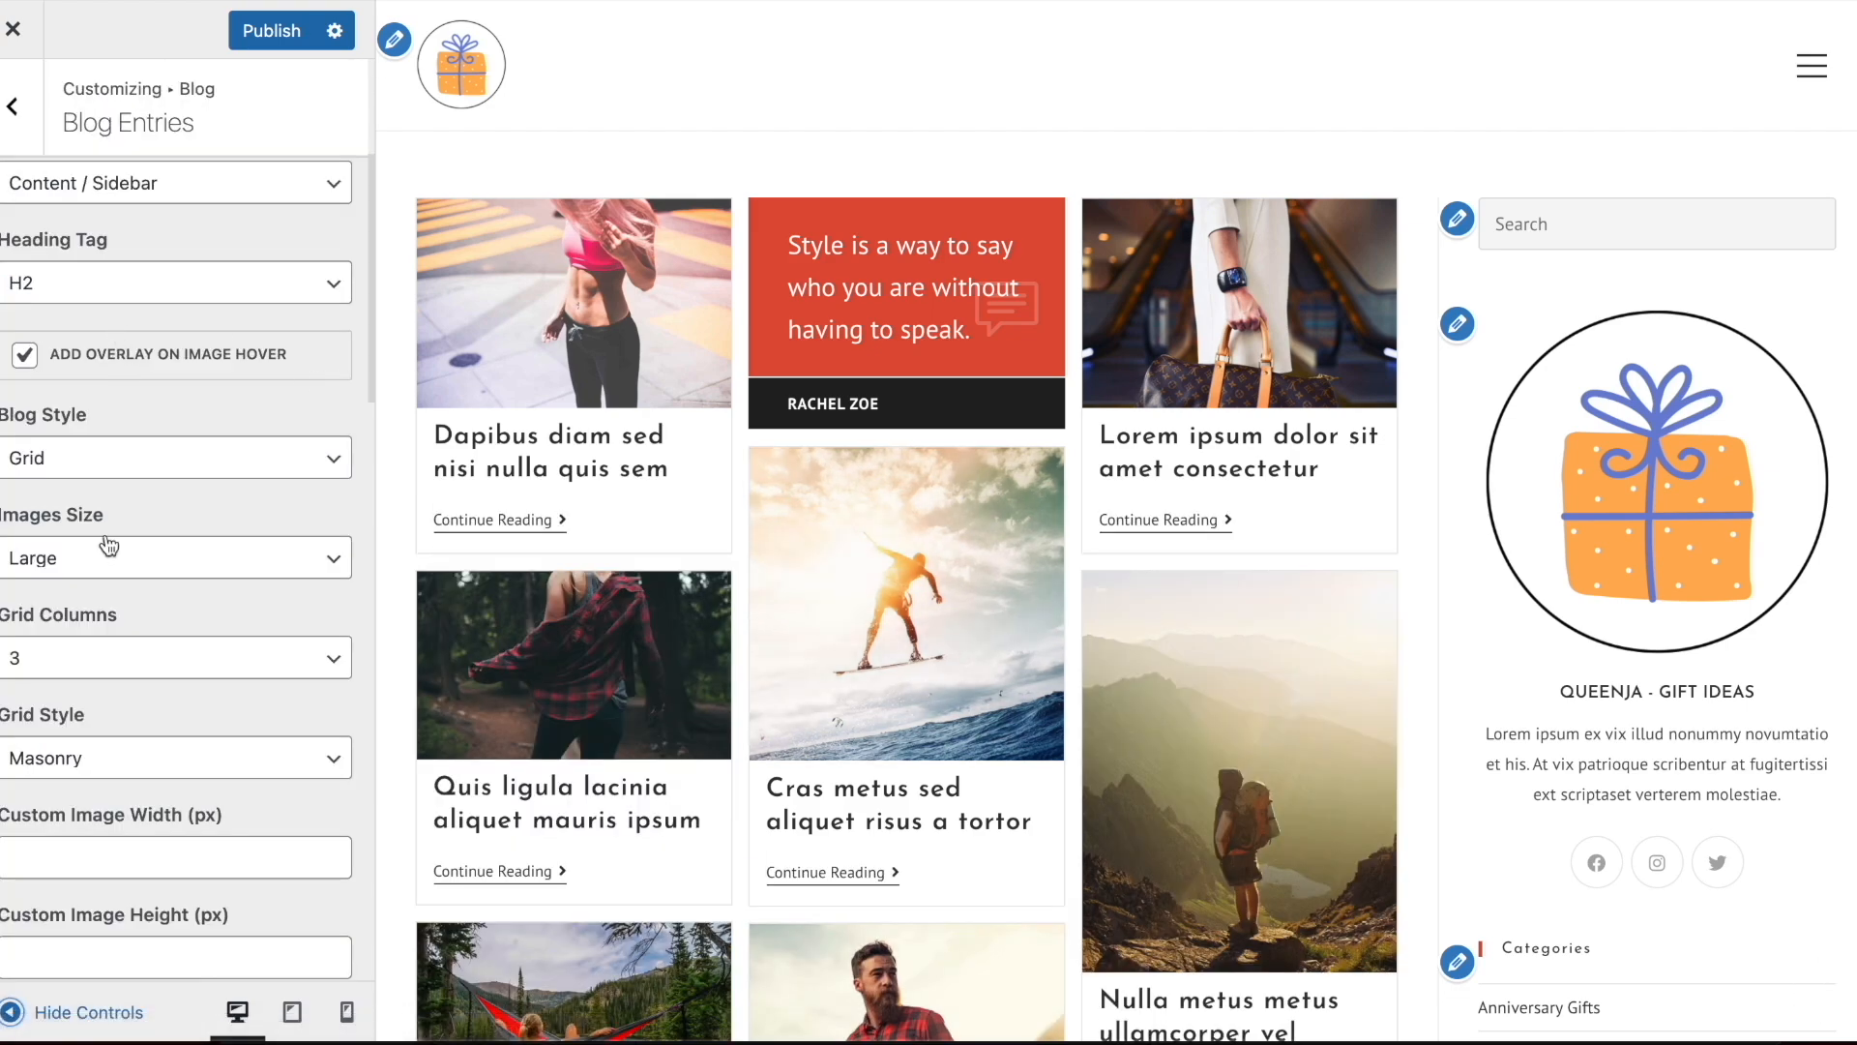
Set the blog entries' Grid Columns to 2
click(106, 656)
click(39, 626)
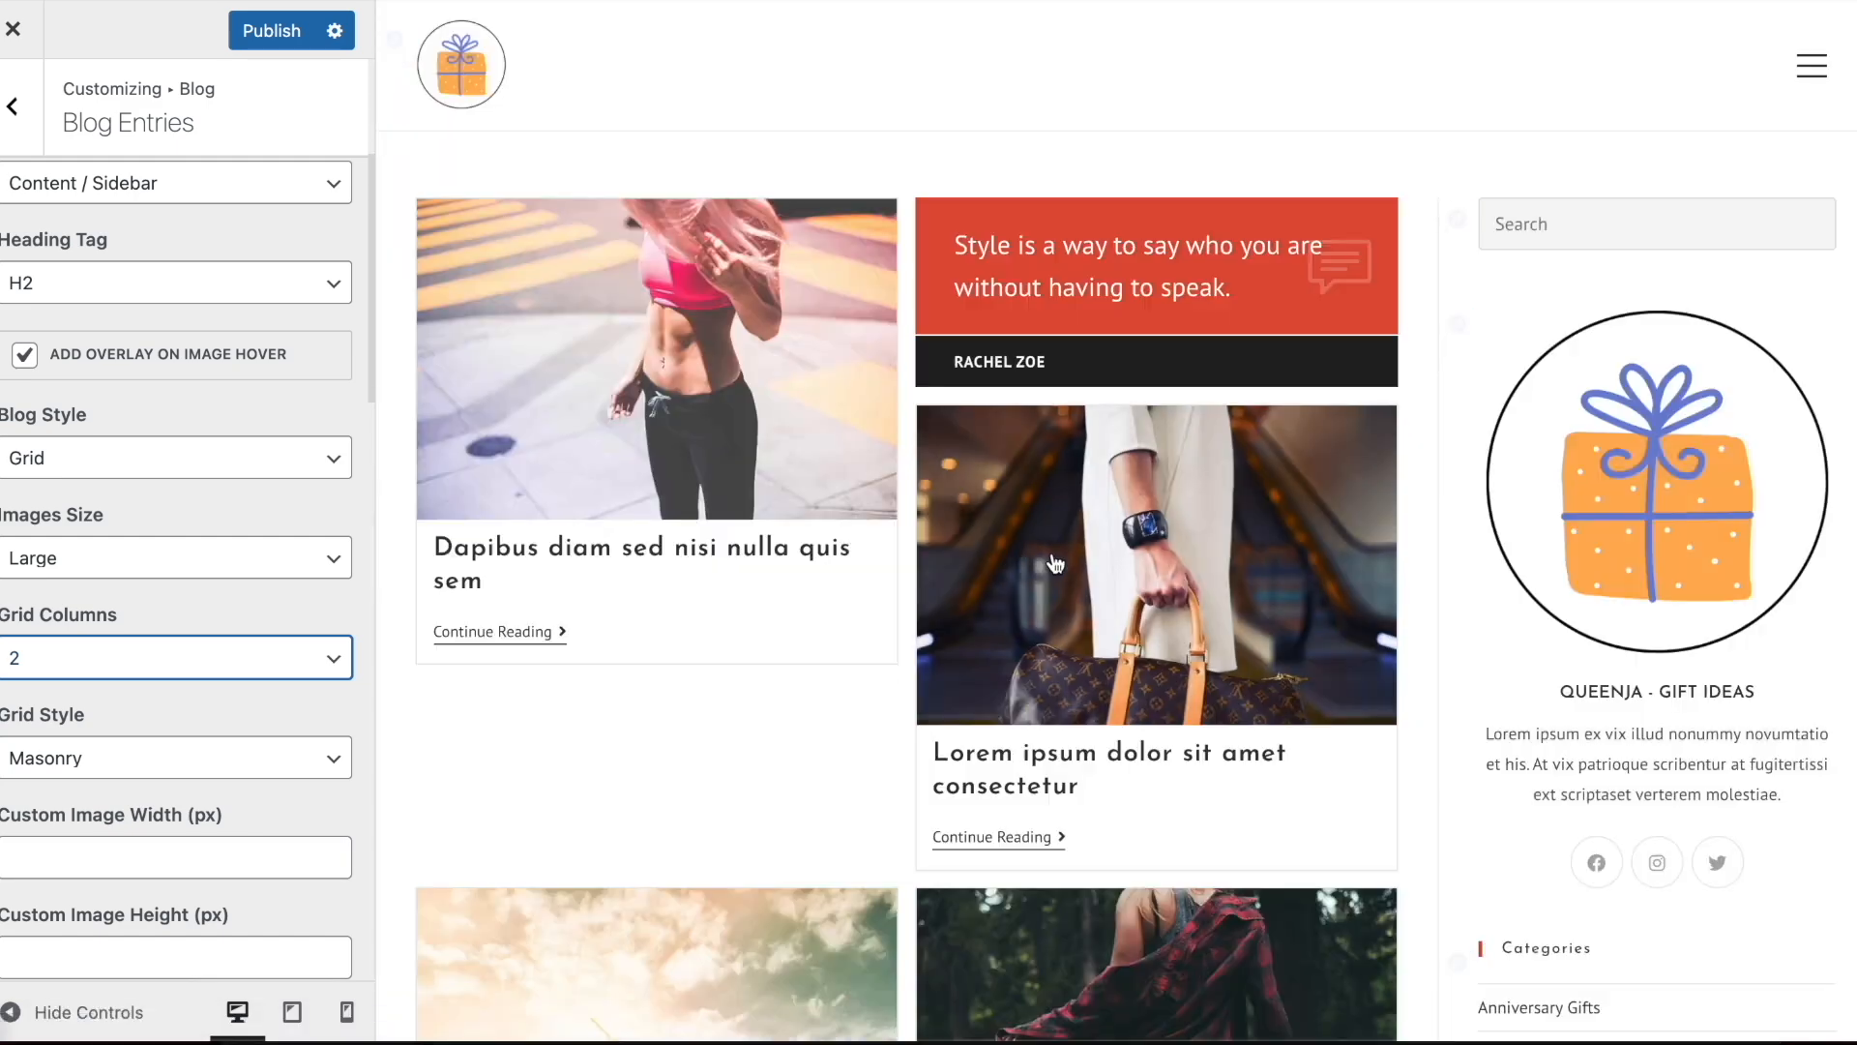
scroll(124, 282, up, 4)
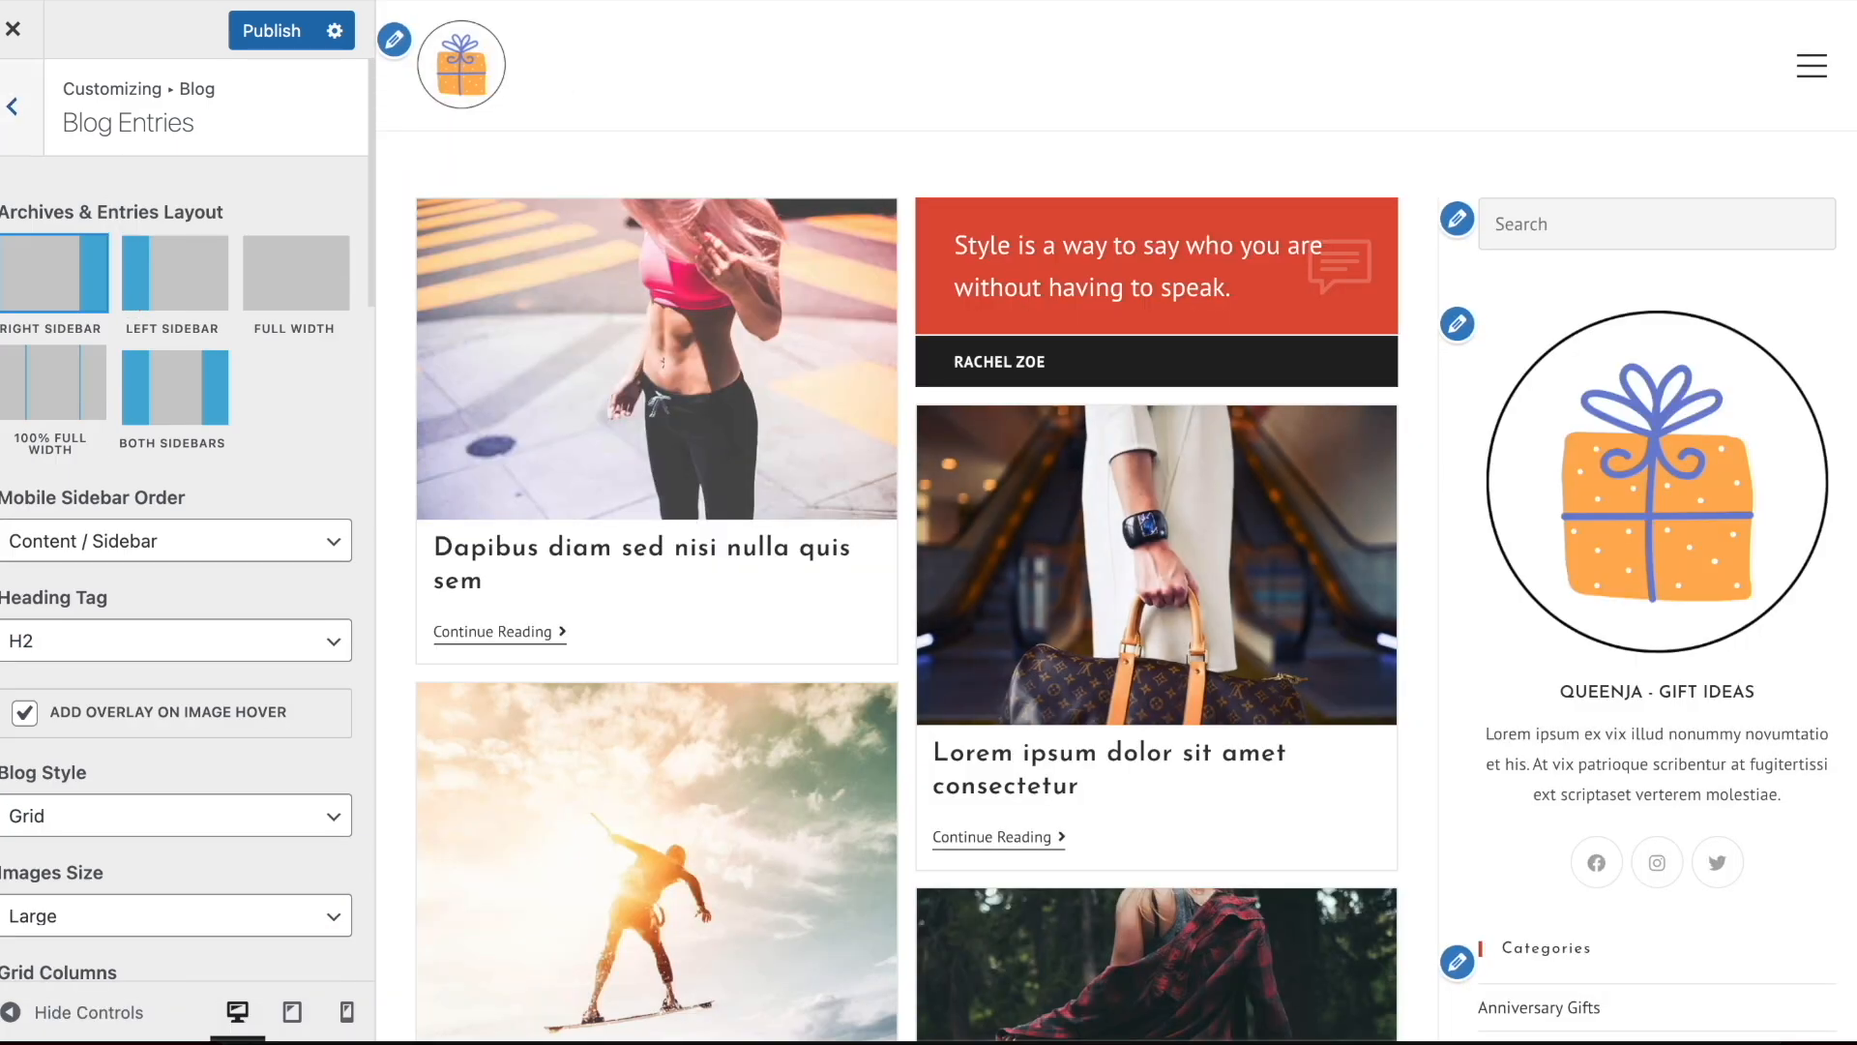
Switch to the Single Post settings with the first post opened in the preview and set Page Header Title to Post Title
click(24, 142)
click(157, 264)
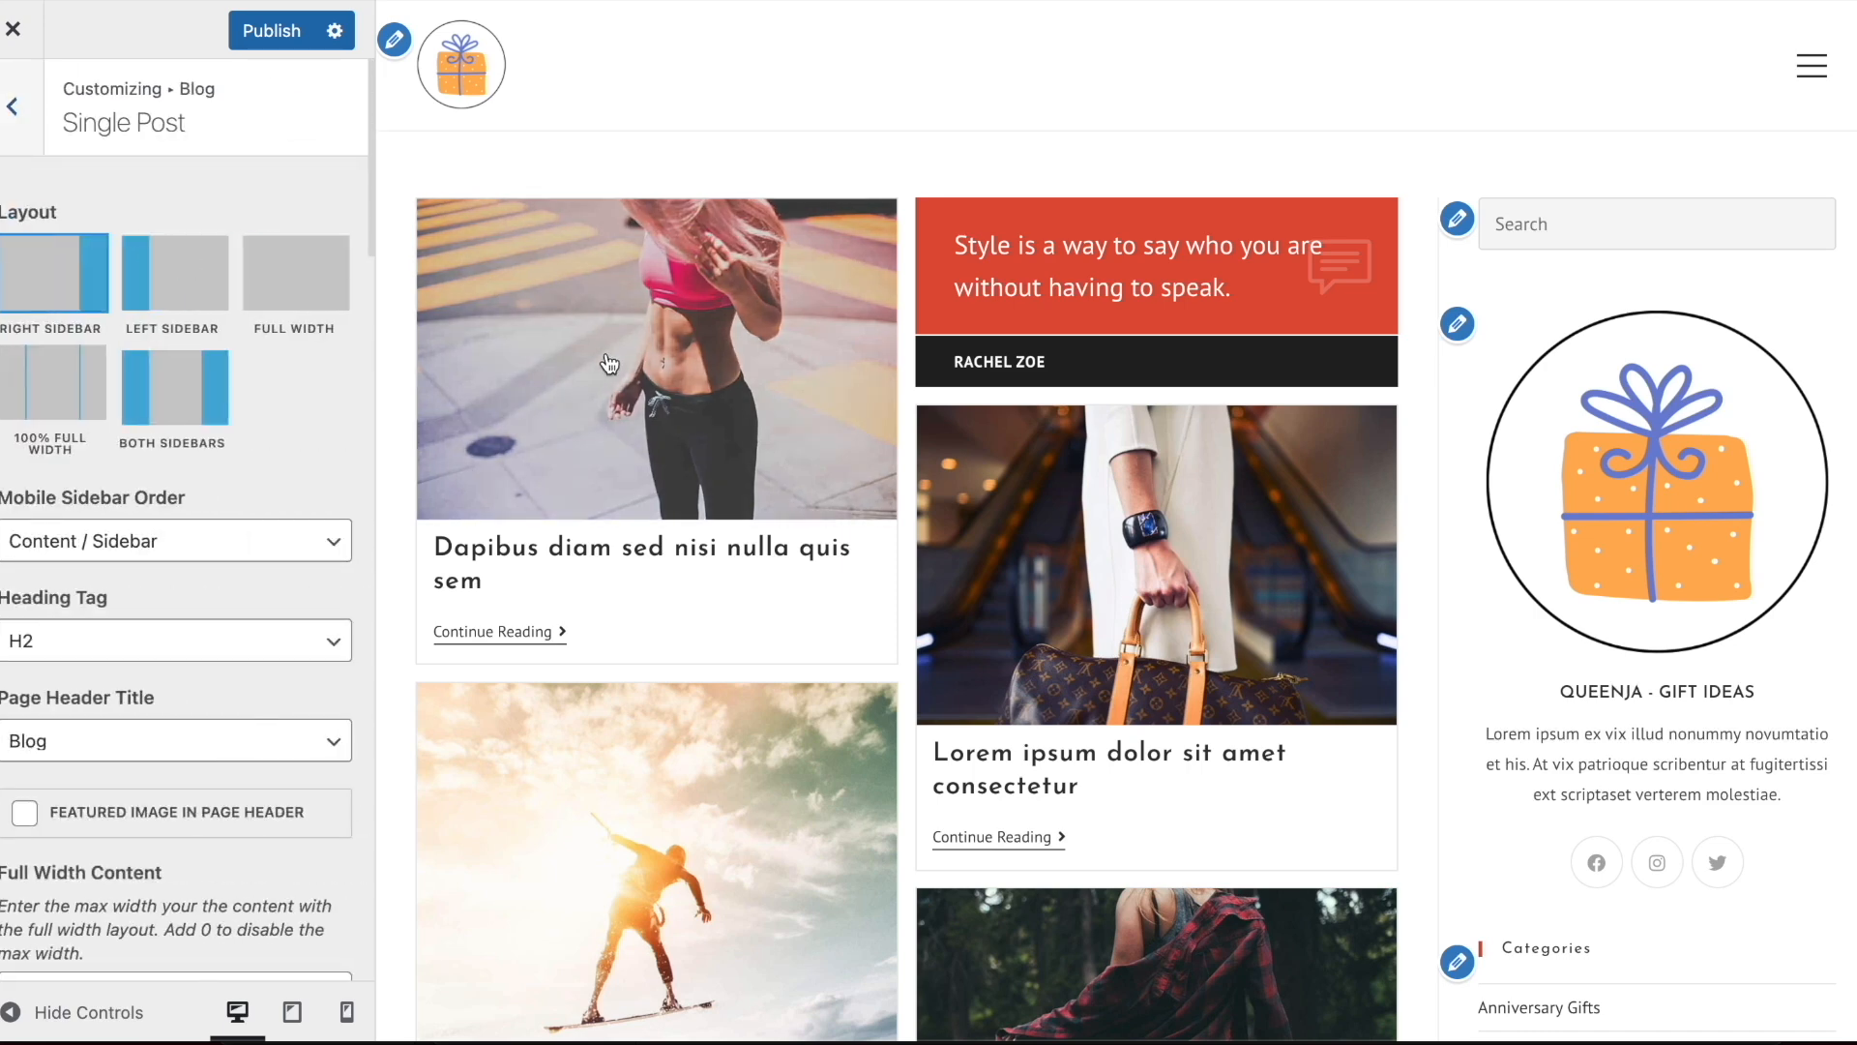
click(610, 363)
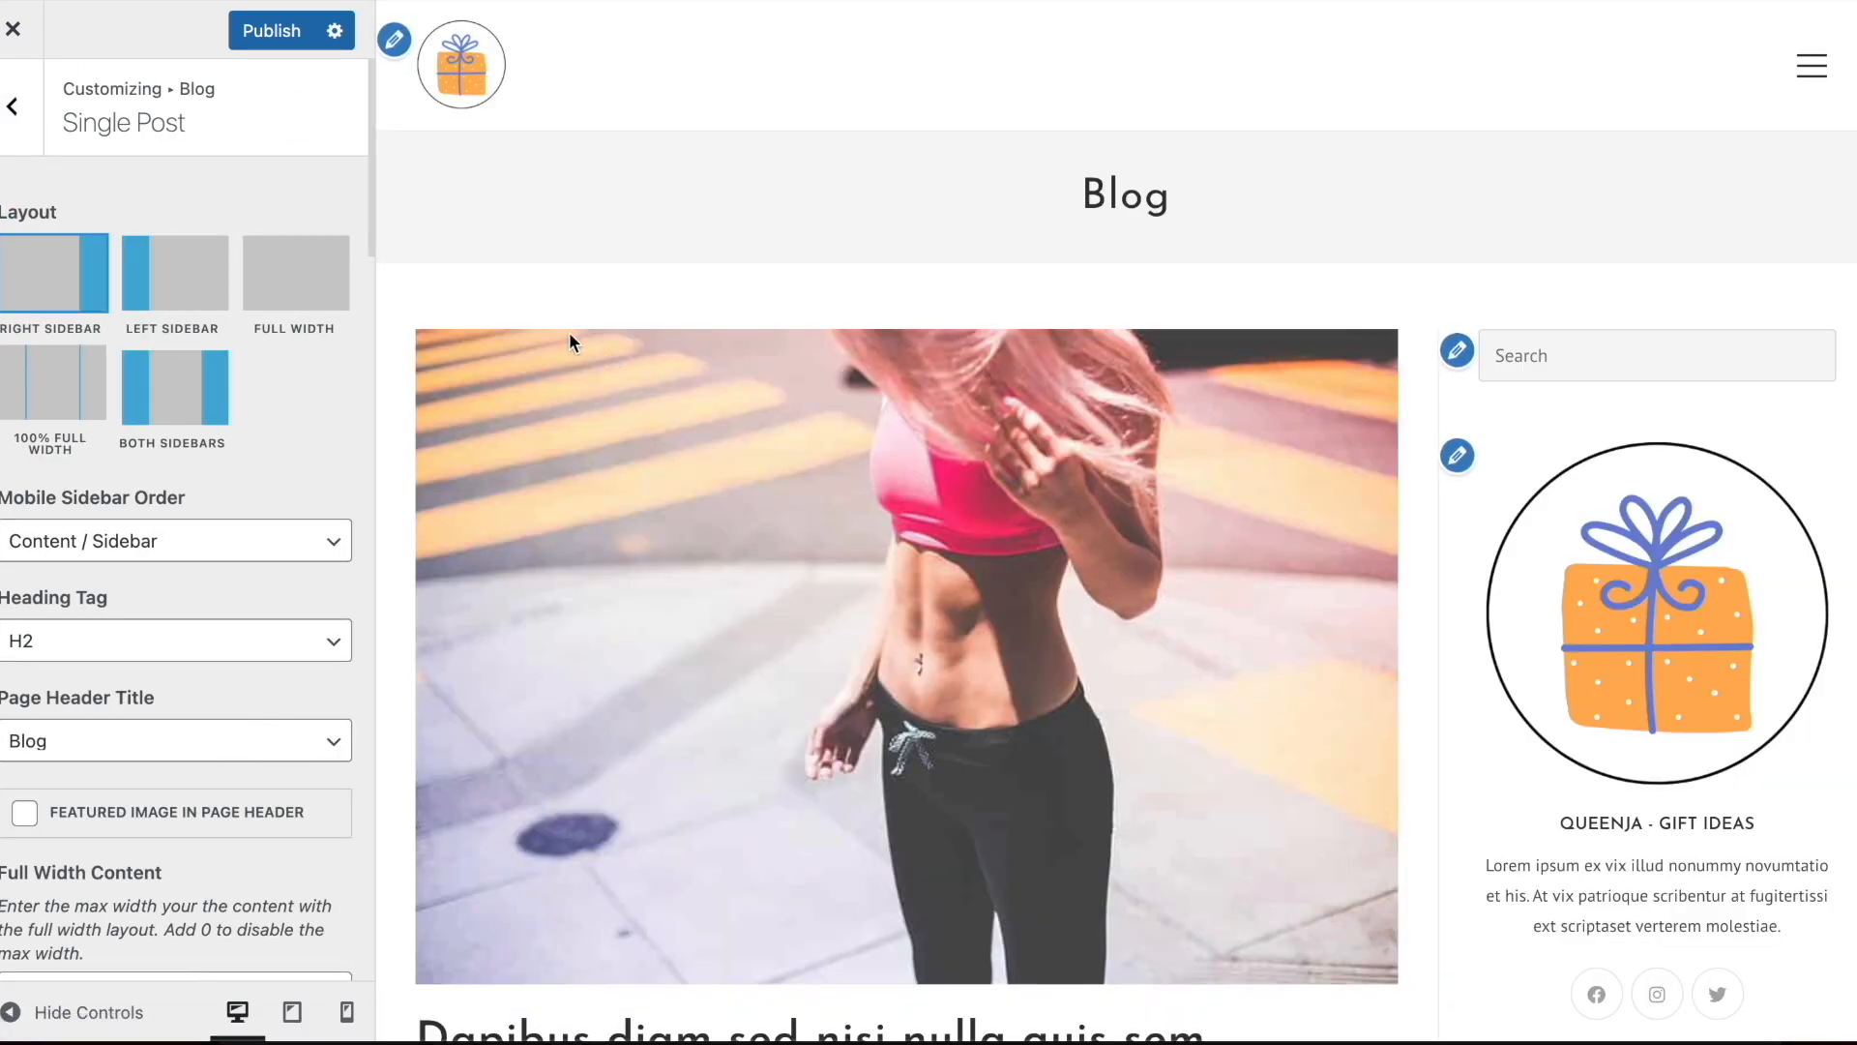
scroll(232, 467, down, 3)
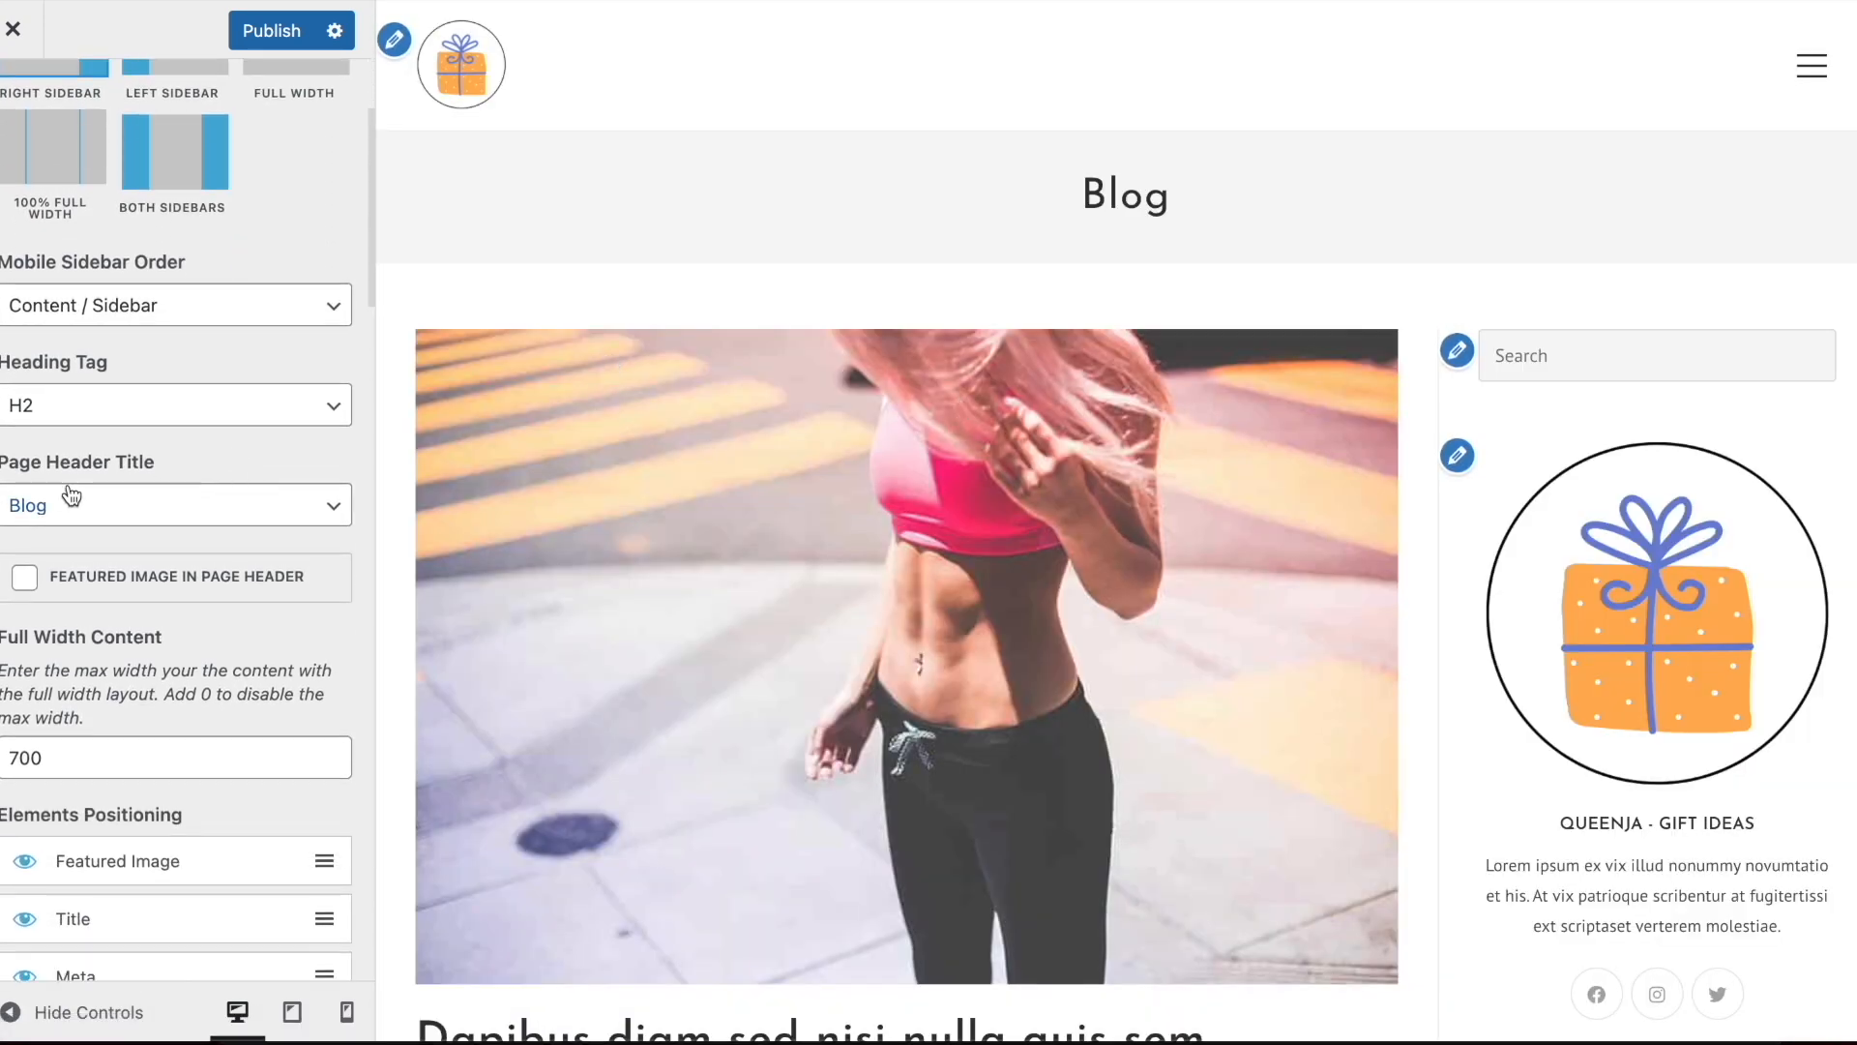
click(159, 488)
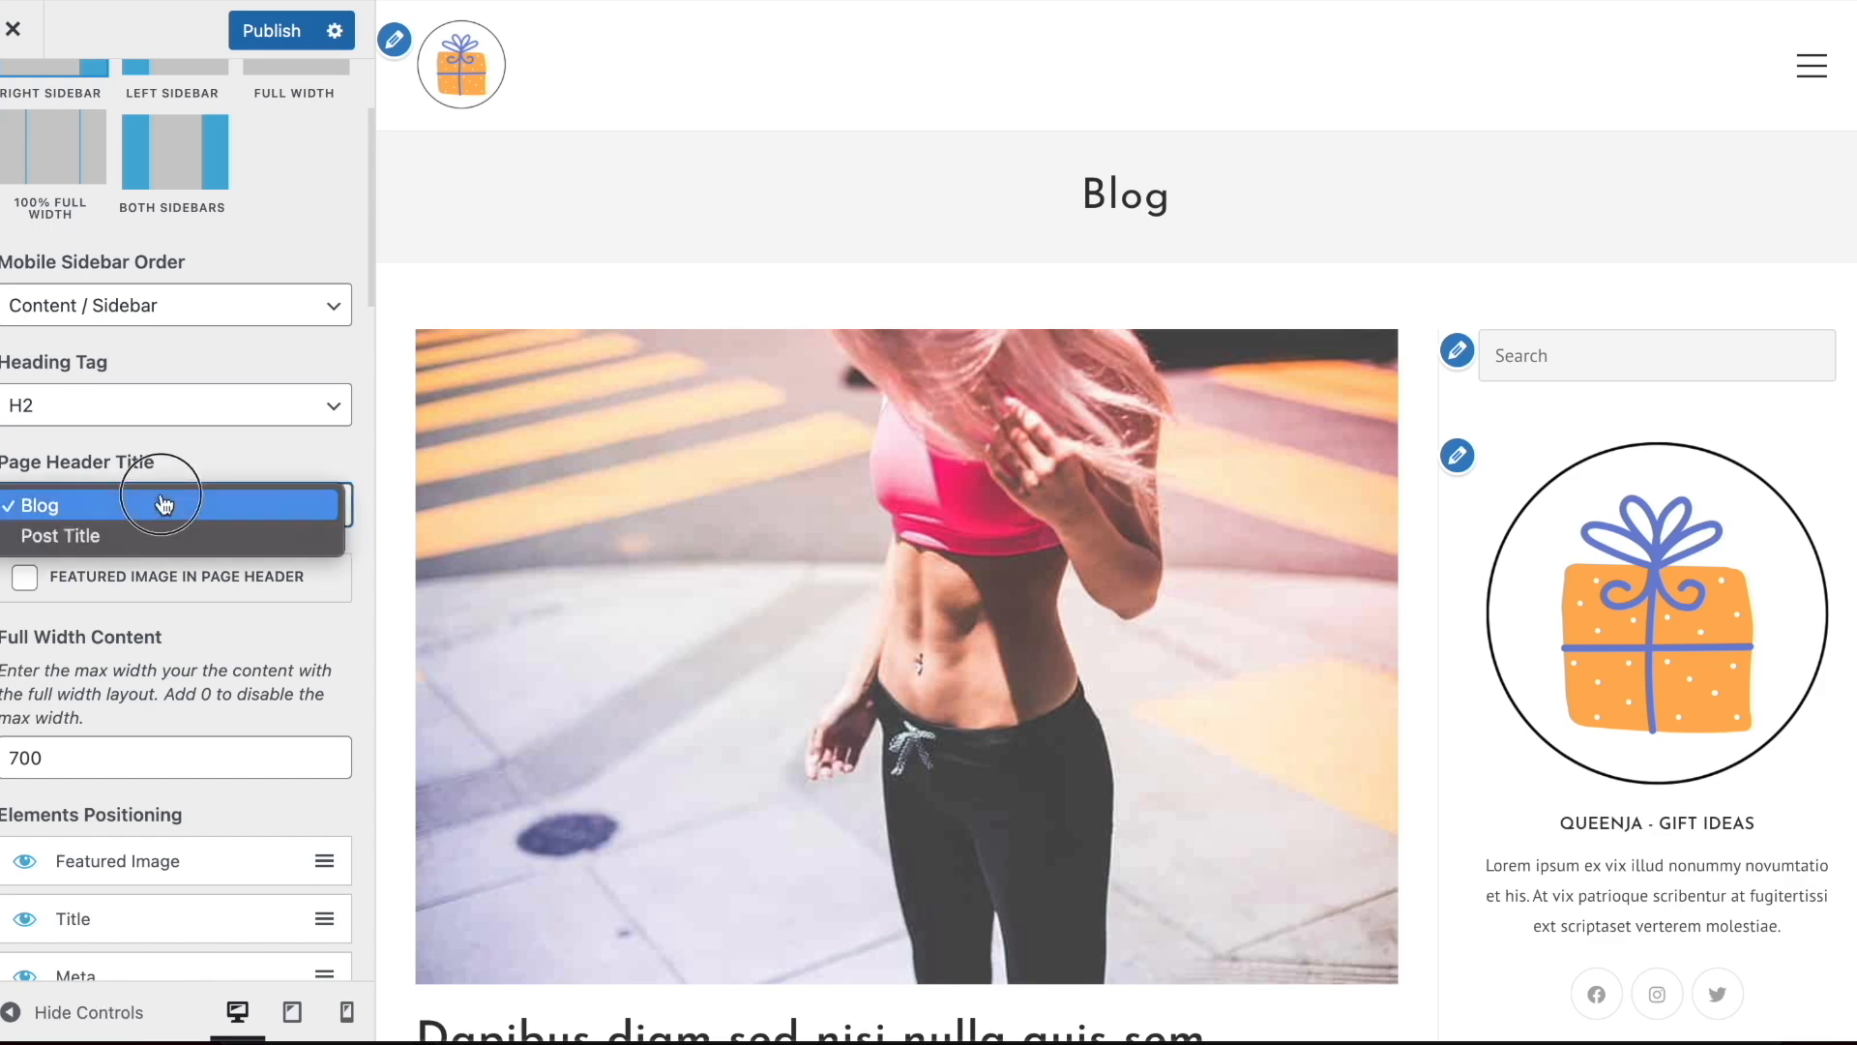
click(160, 534)
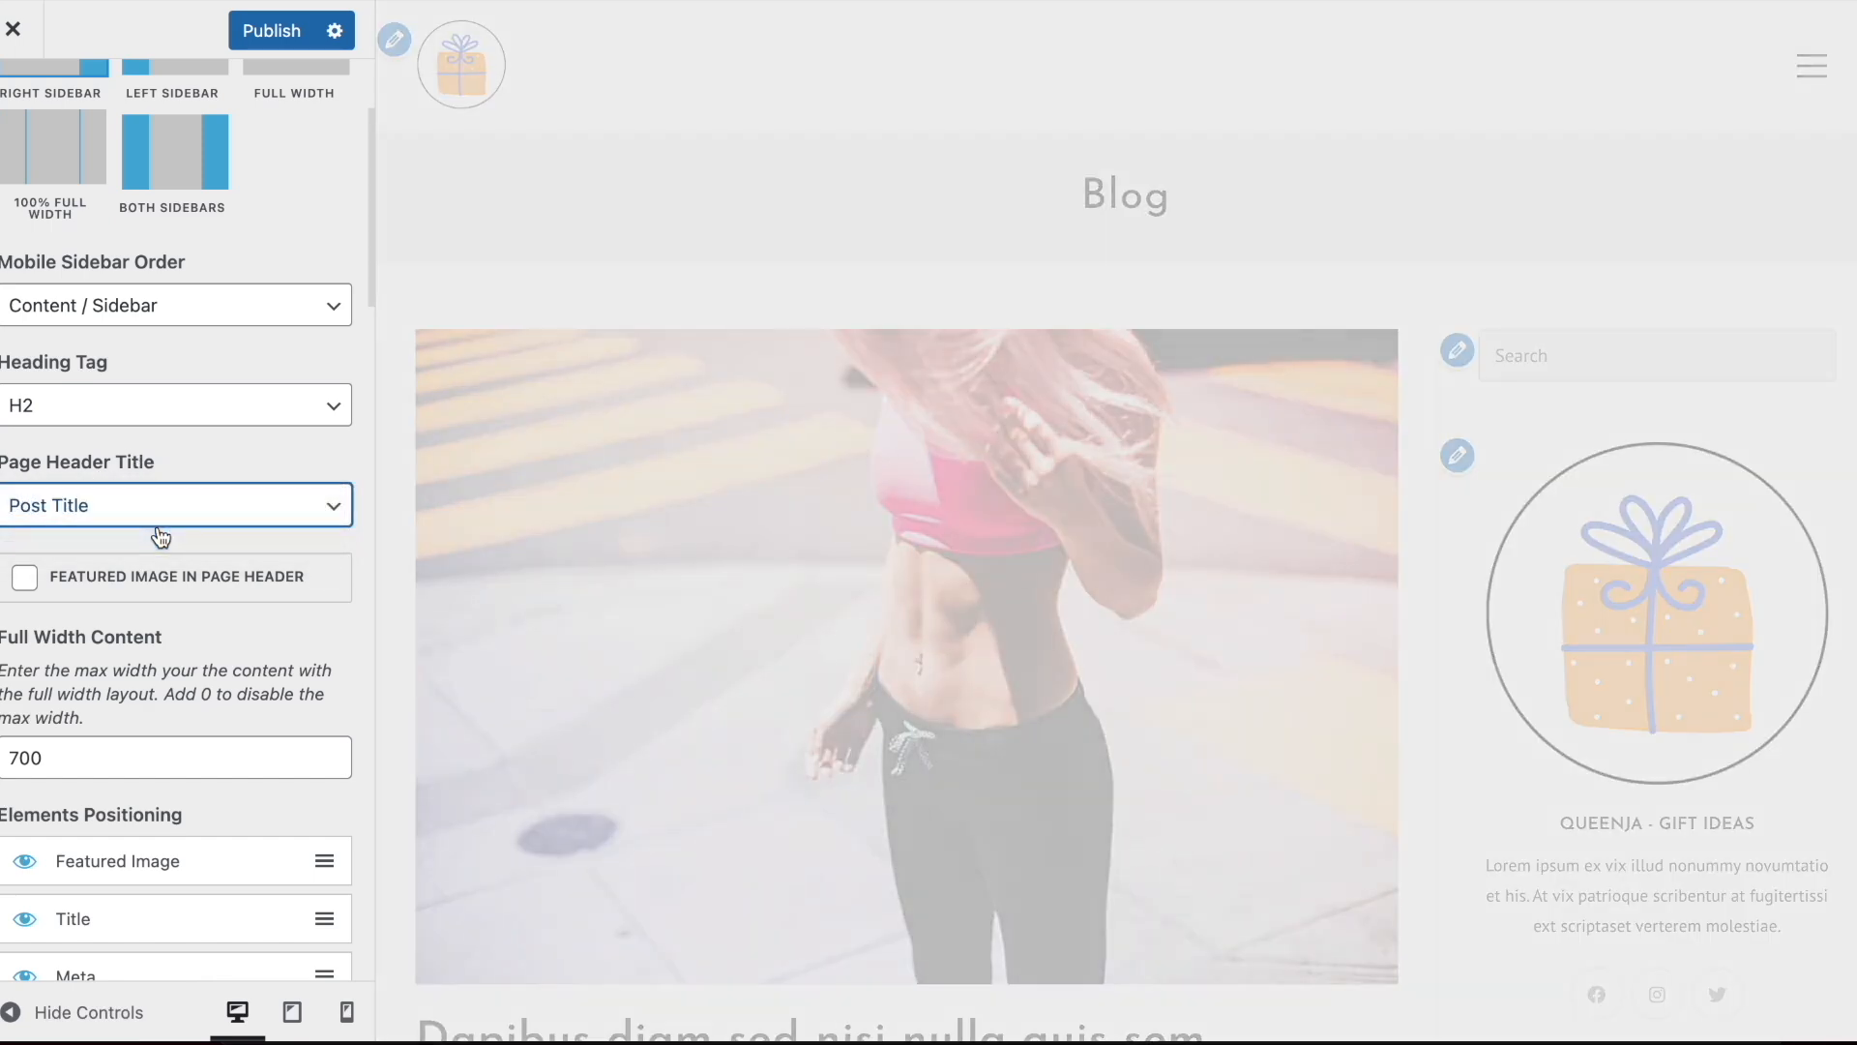
Try the Featured Image in Page Header option for single posts, turning it back off
scroll(160, 537, down, 4)
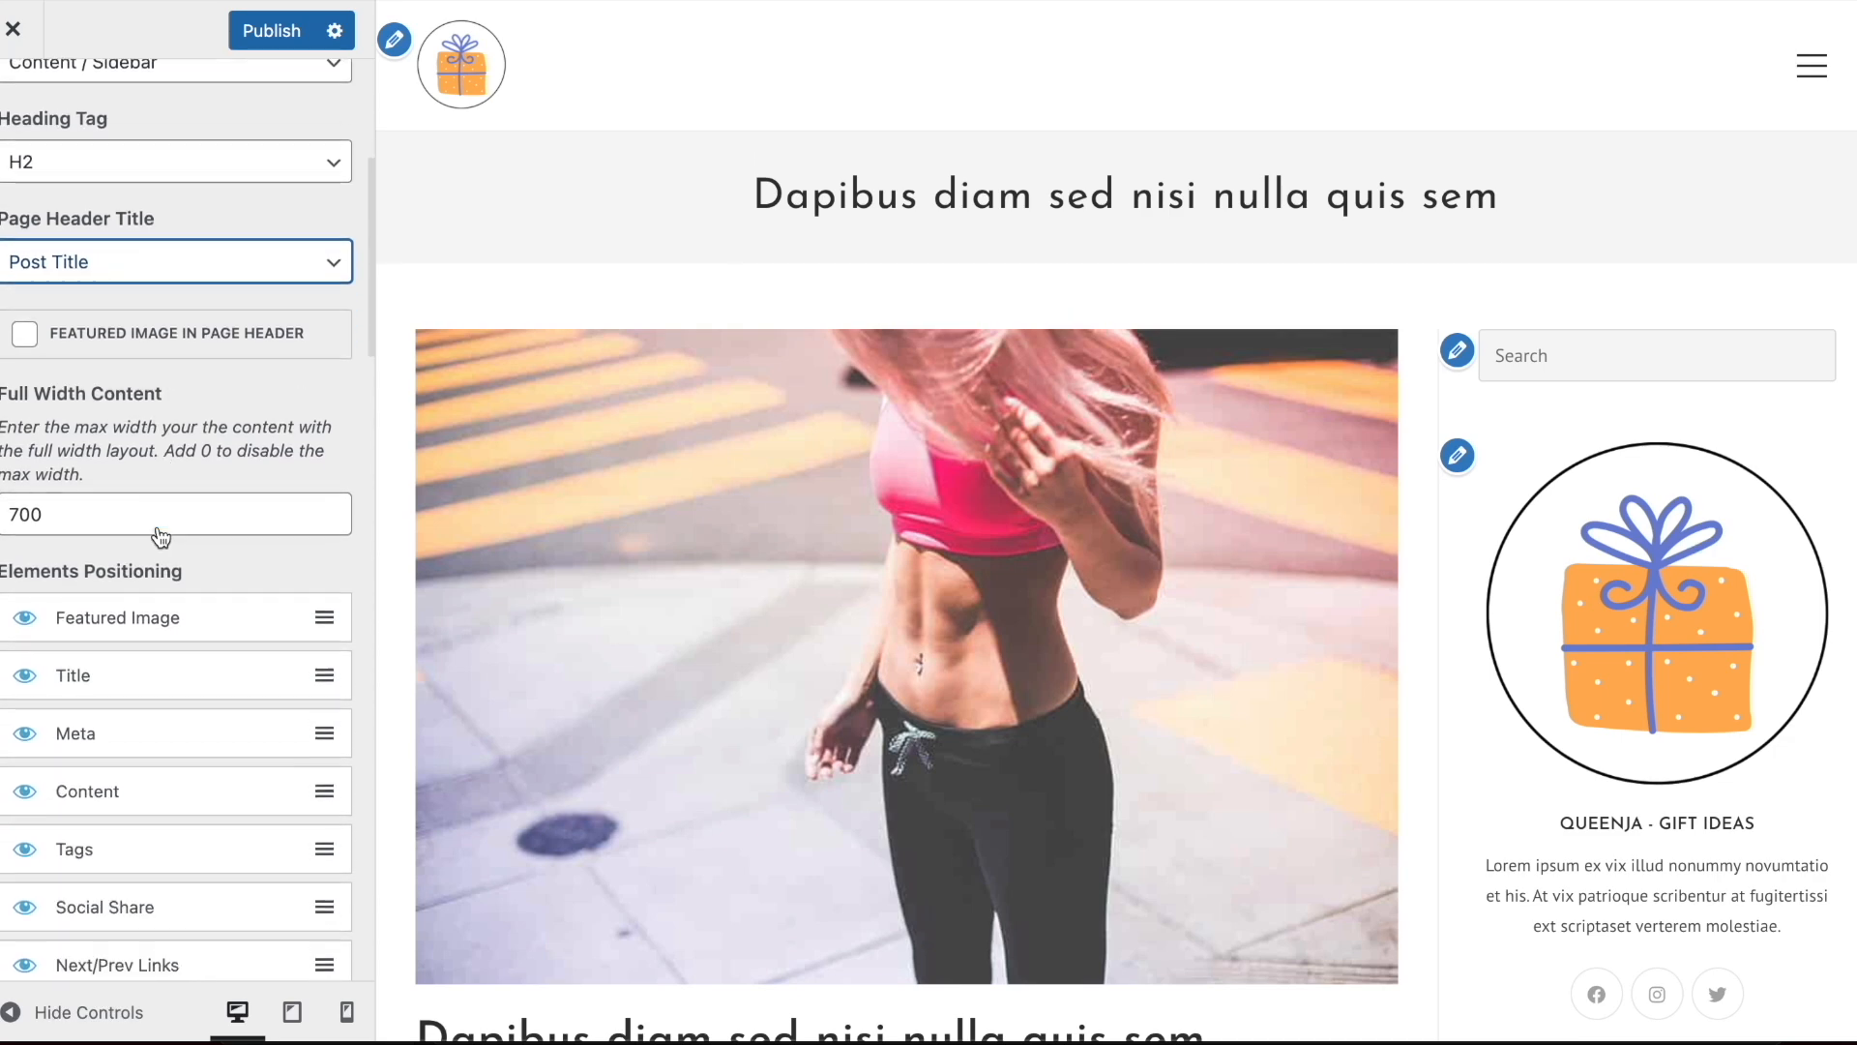
click(25, 278)
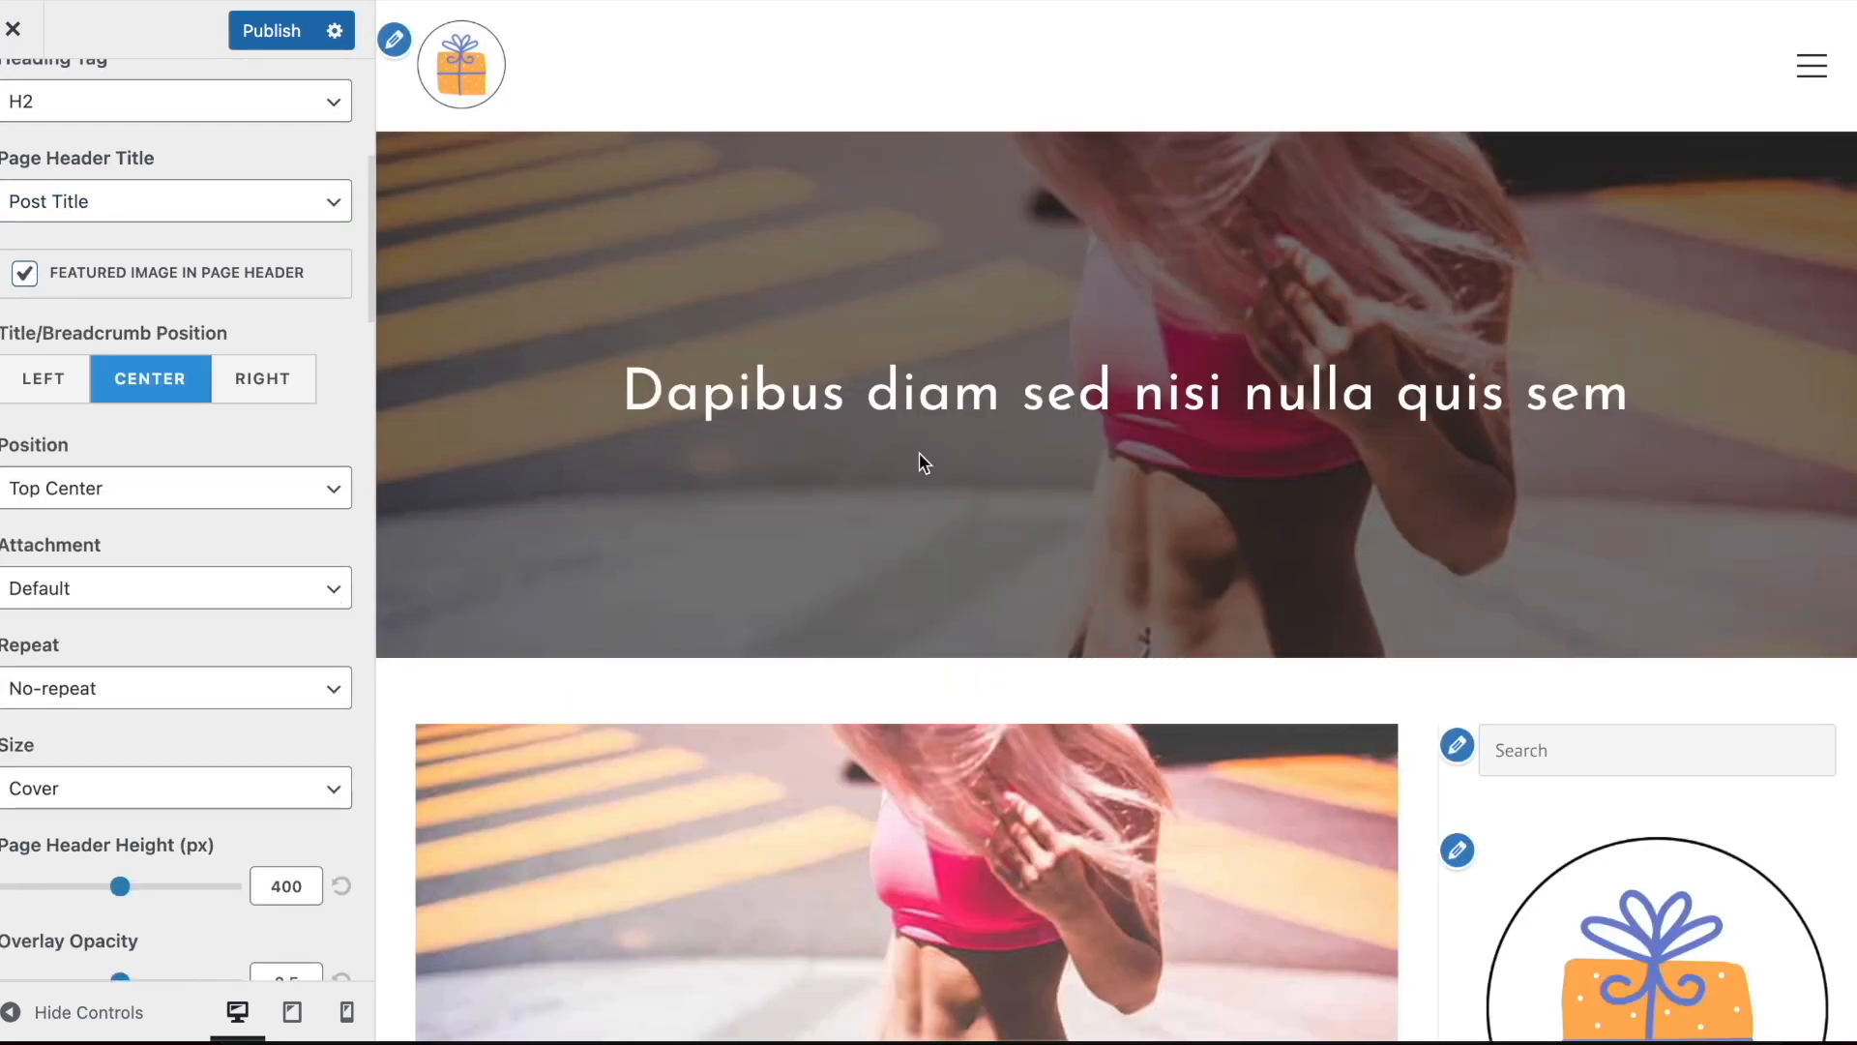
scroll(193, 367, up, 7)
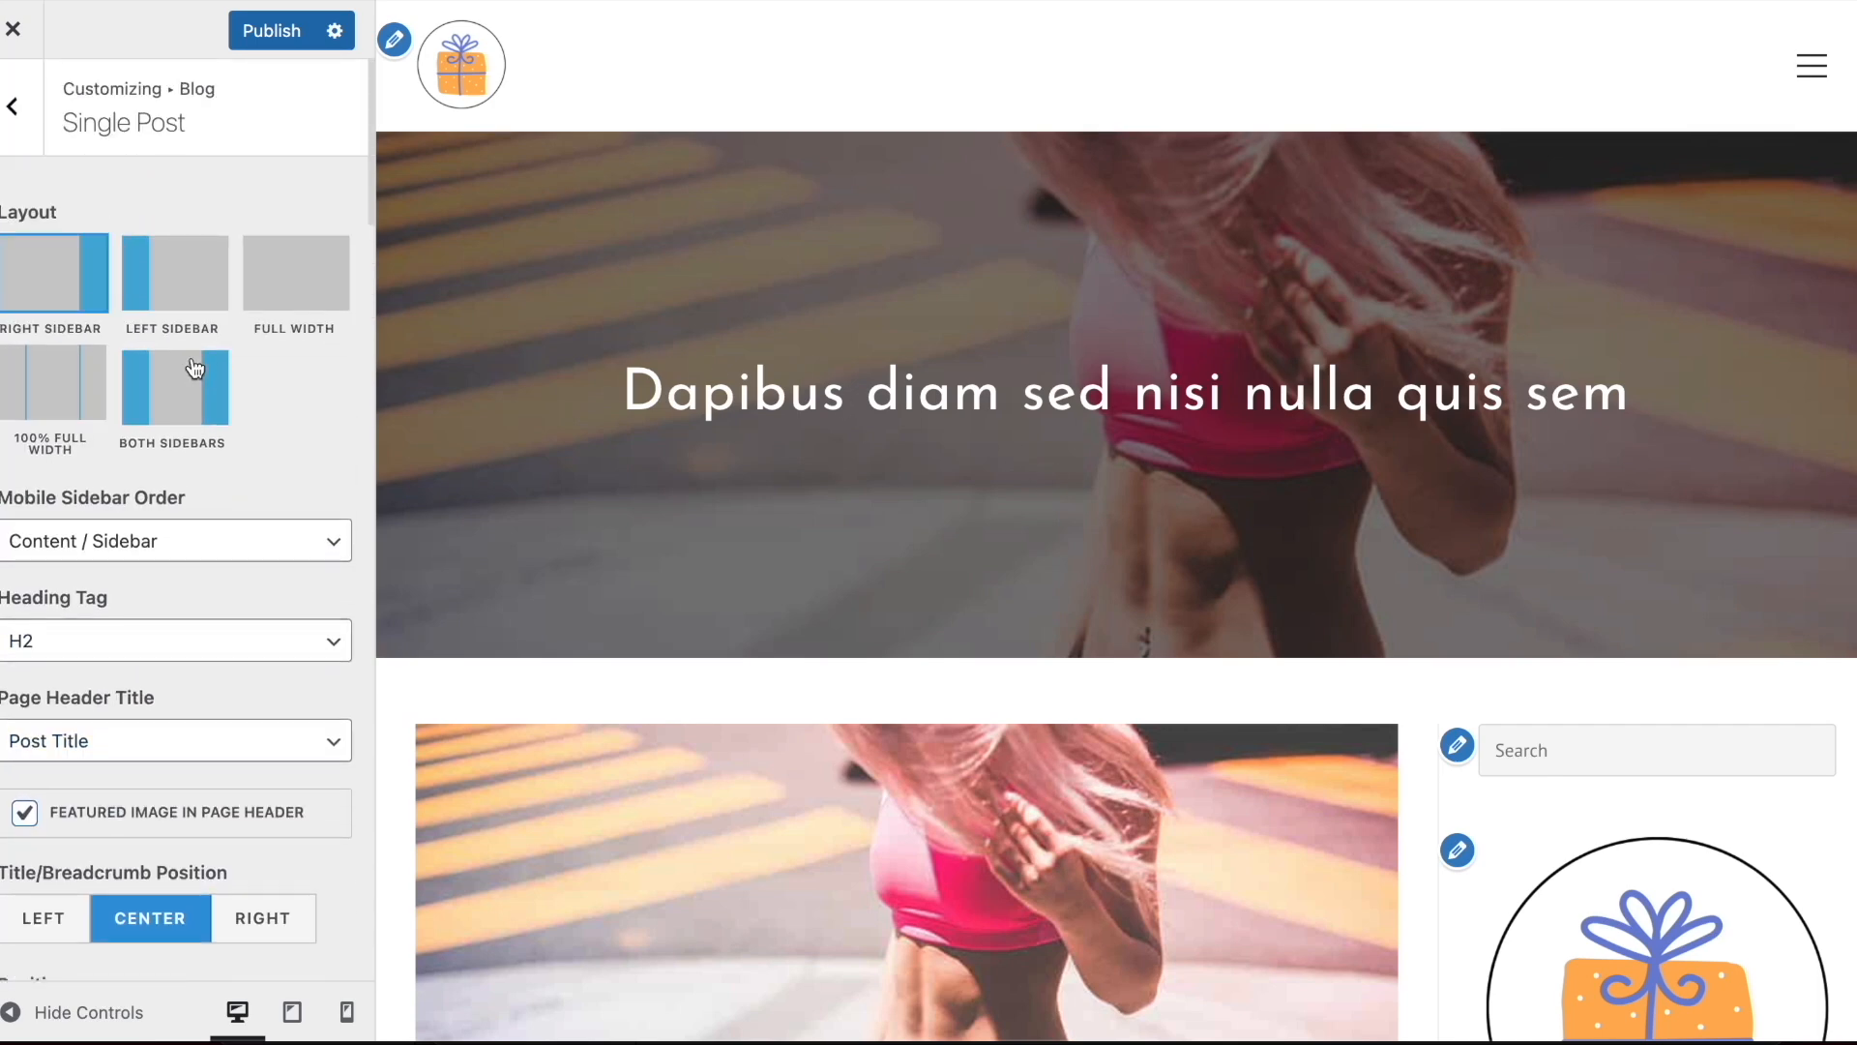
scroll(194, 368, down, 5)
click(24, 387)
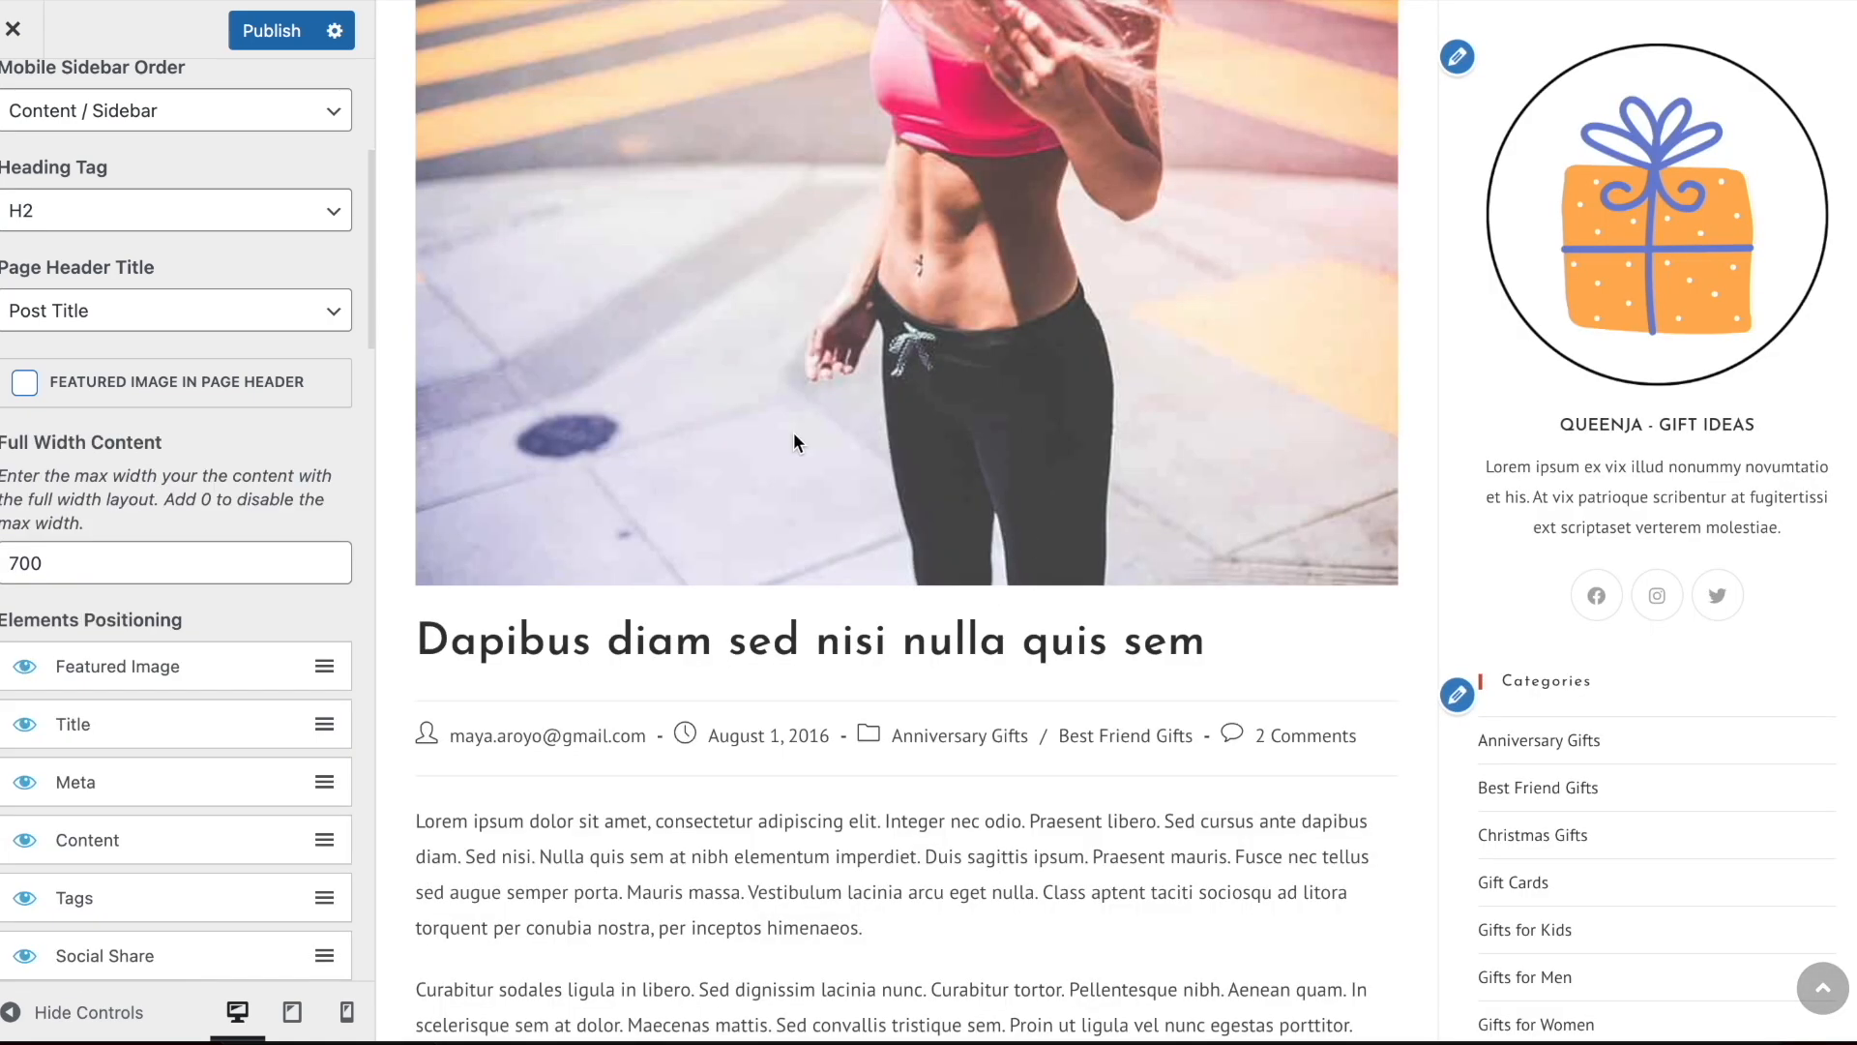
Hide the Meta element in the single post's Elements Positioning
scroll(119, 397, down, 3)
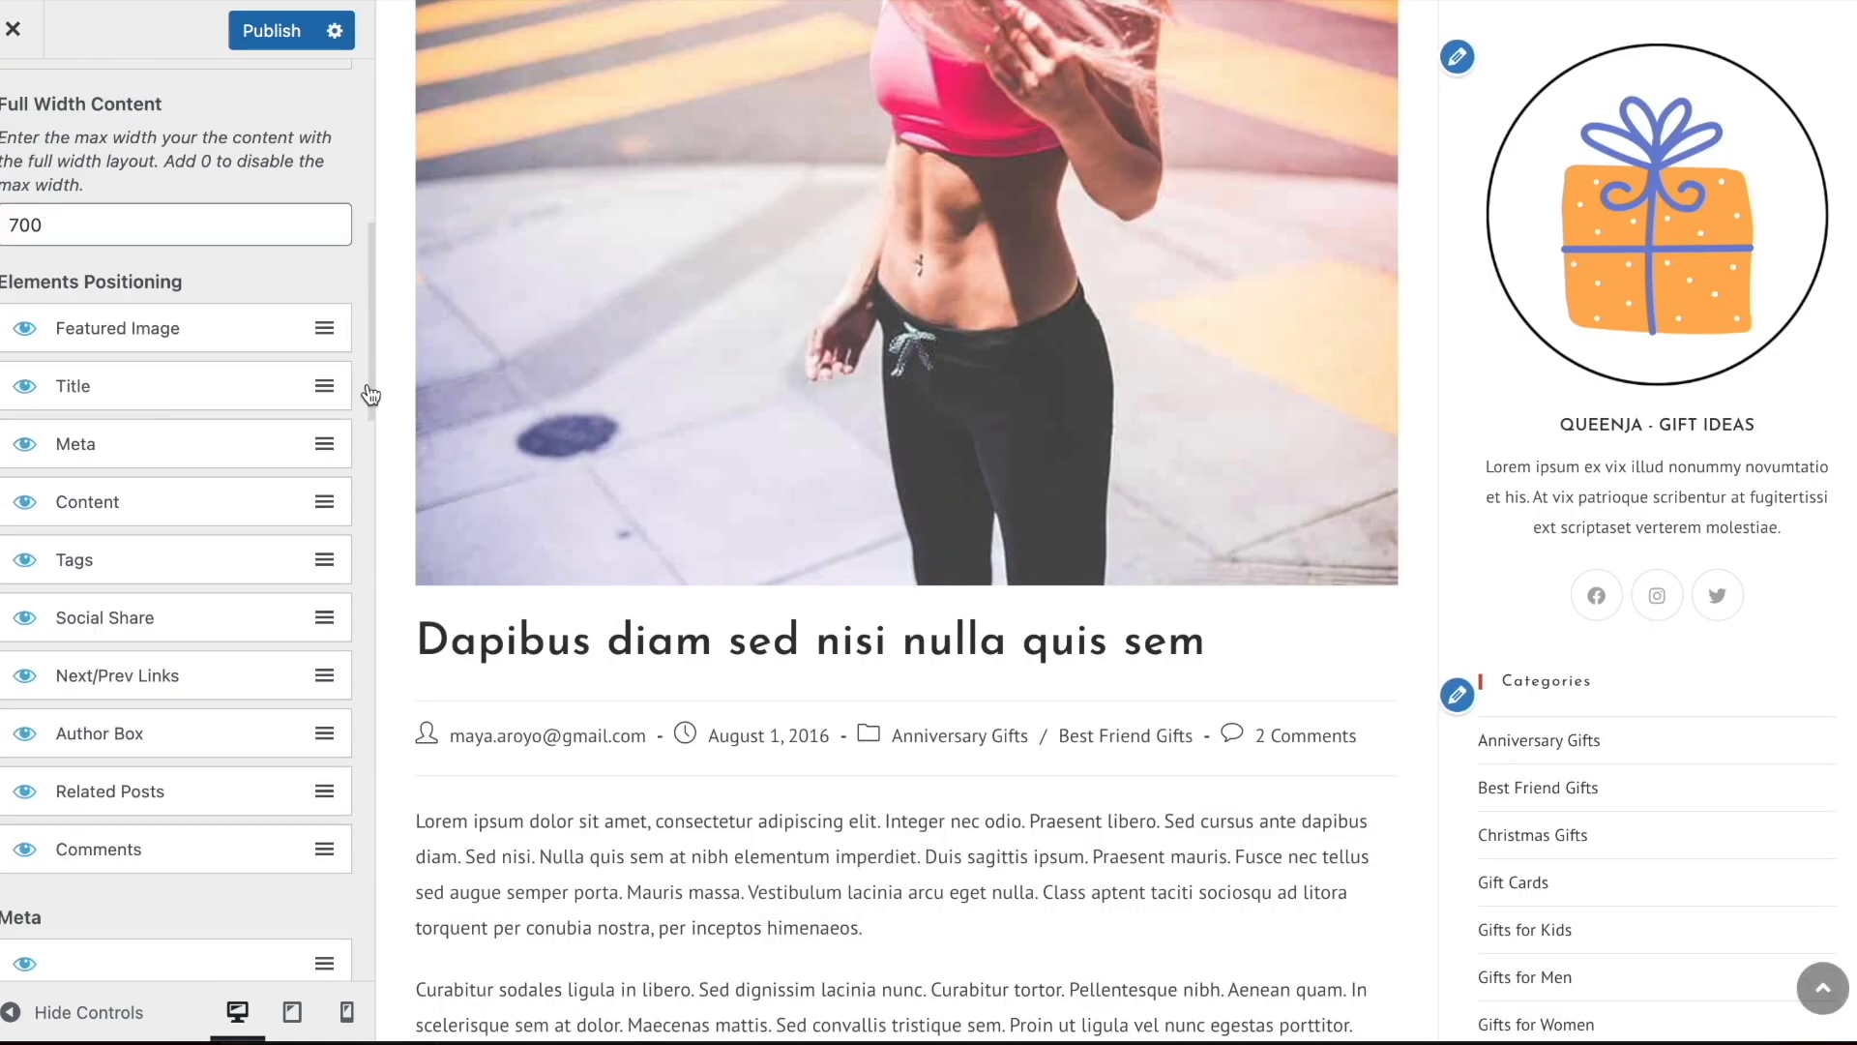
scroll(781, 496, down, 4)
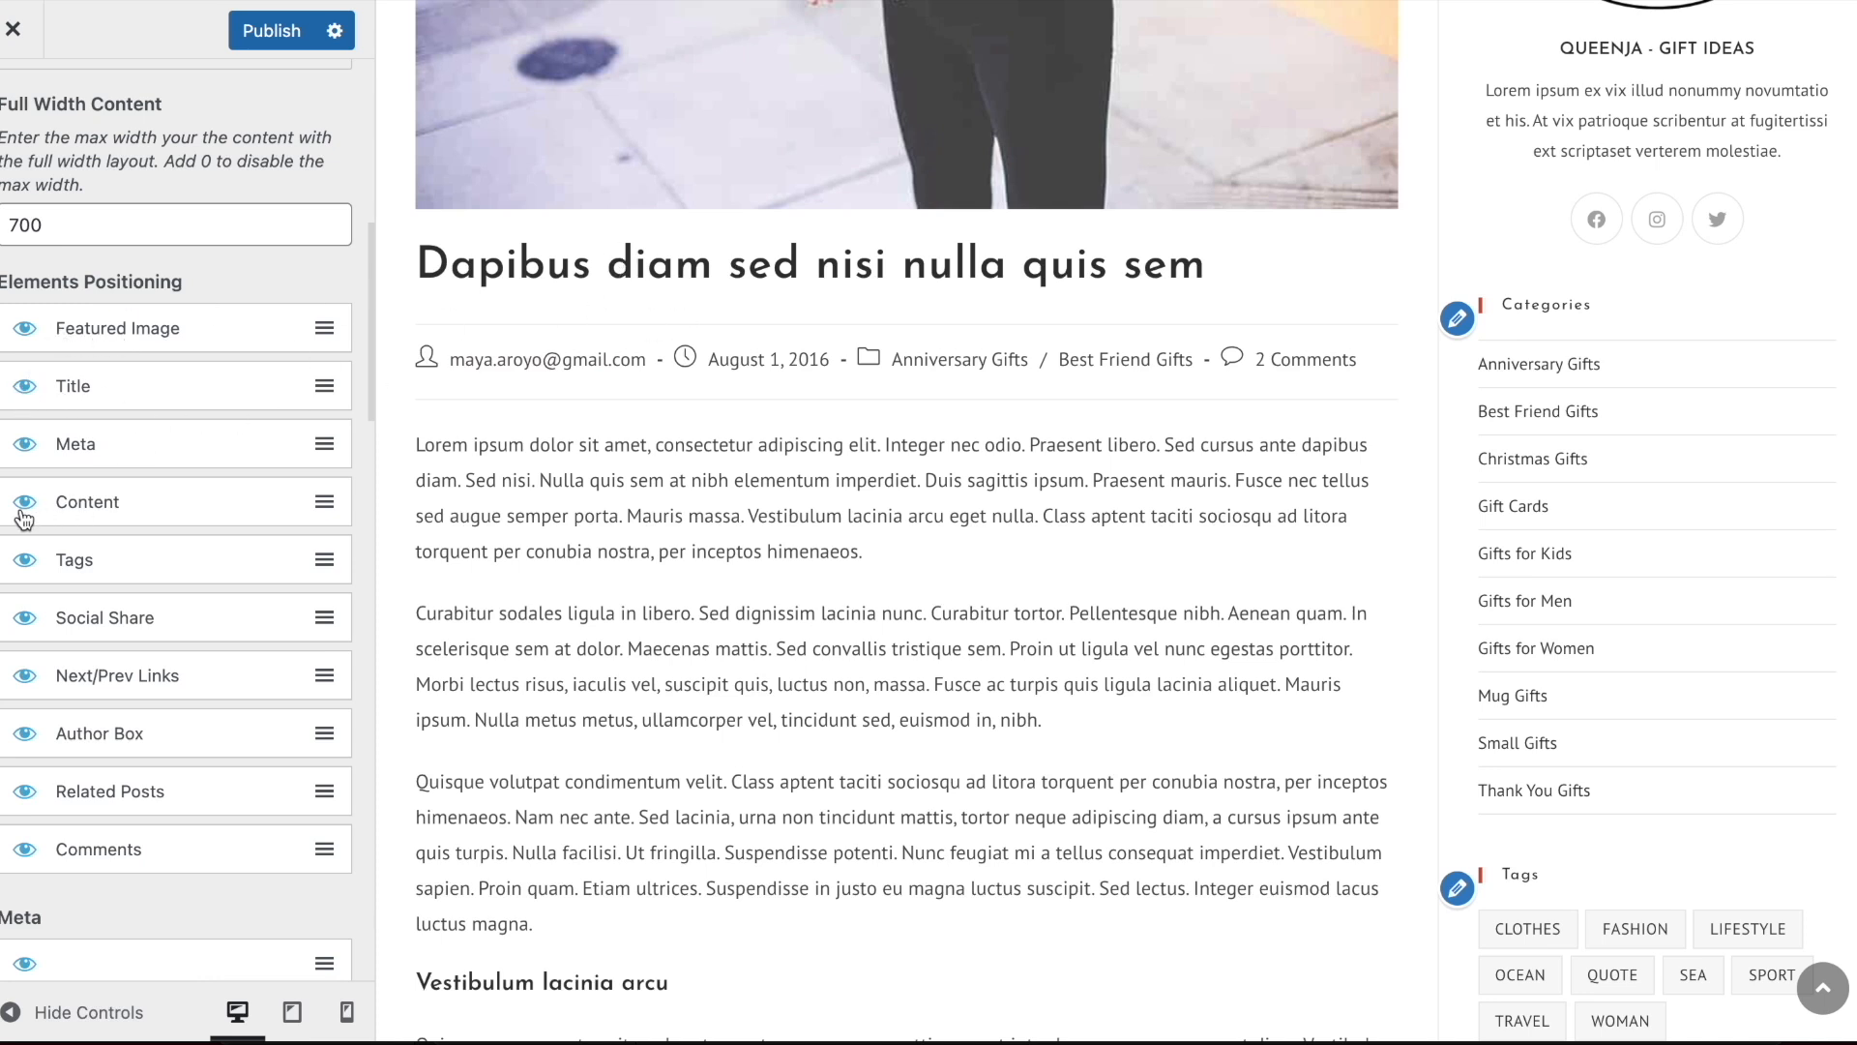
click(24, 443)
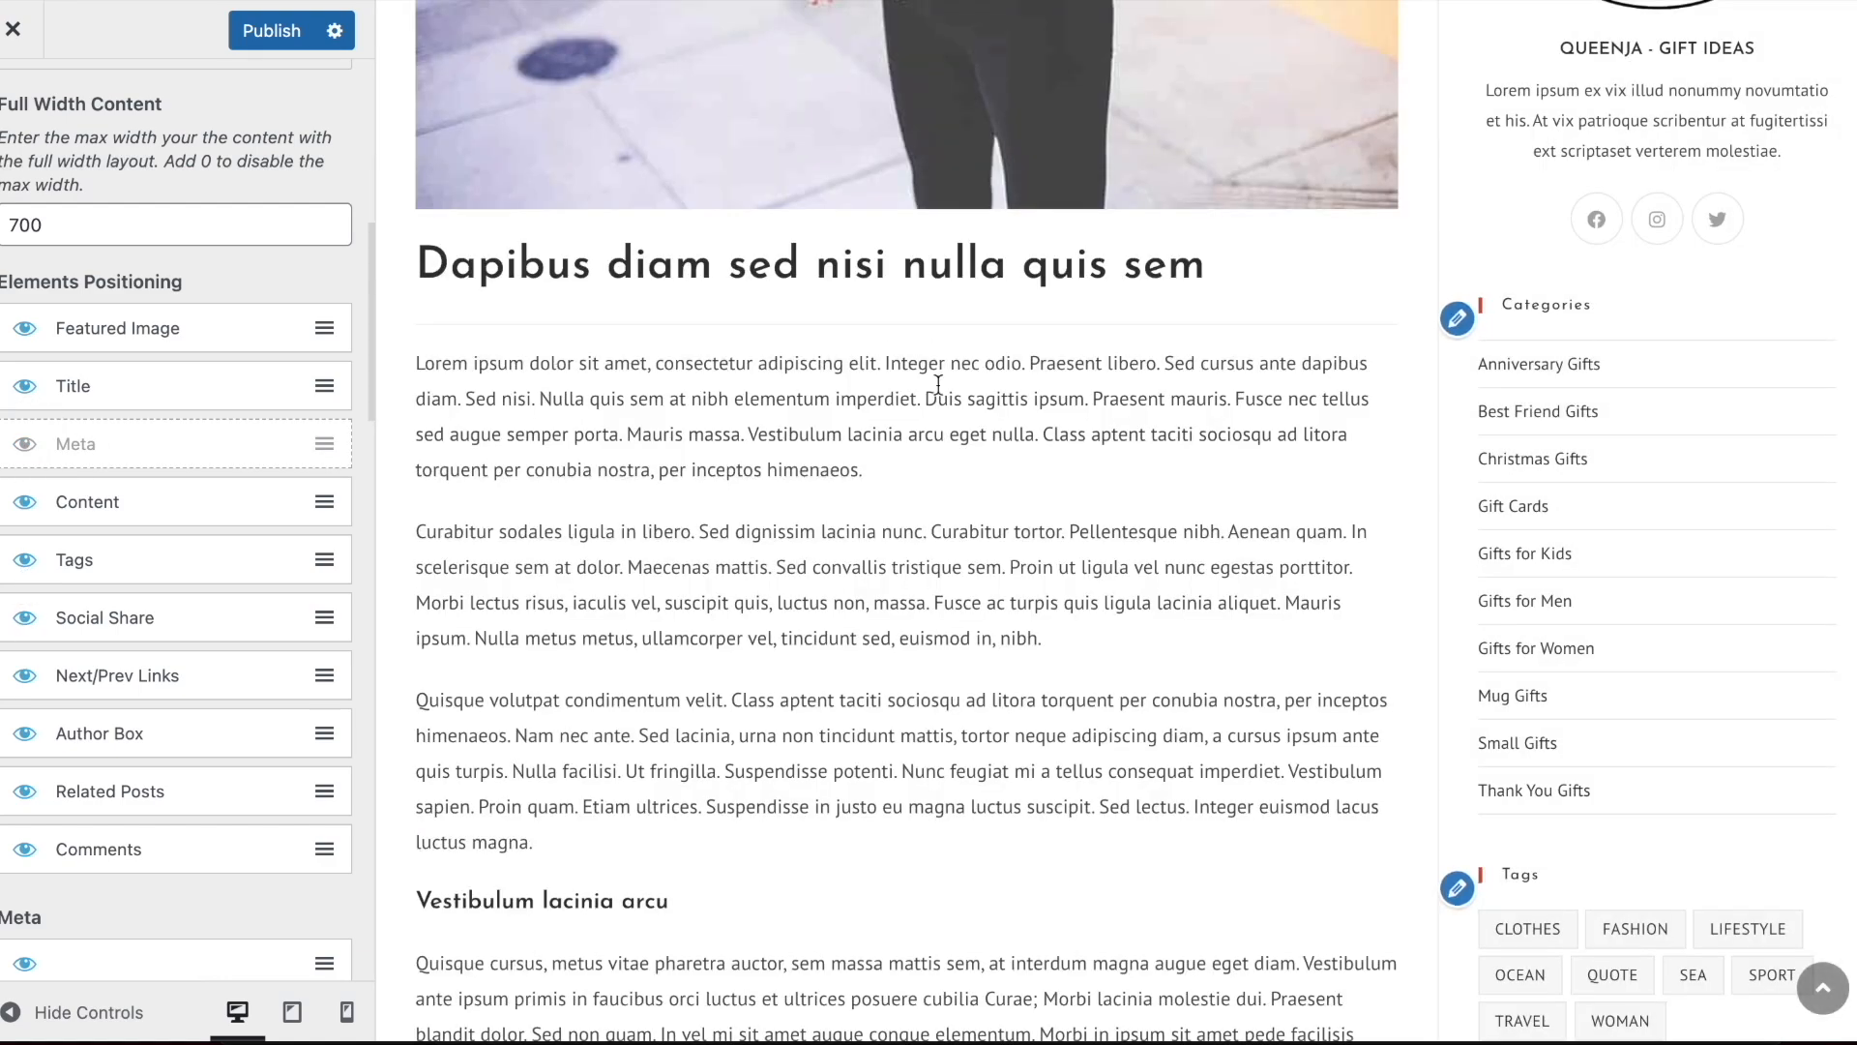
Hide the Comments element of single posts and stay in the customizer when asked about leaving the site
scroll(938, 390, down, 12)
scroll(156, 493, down, 3)
scroll(820, 385, down, 10)
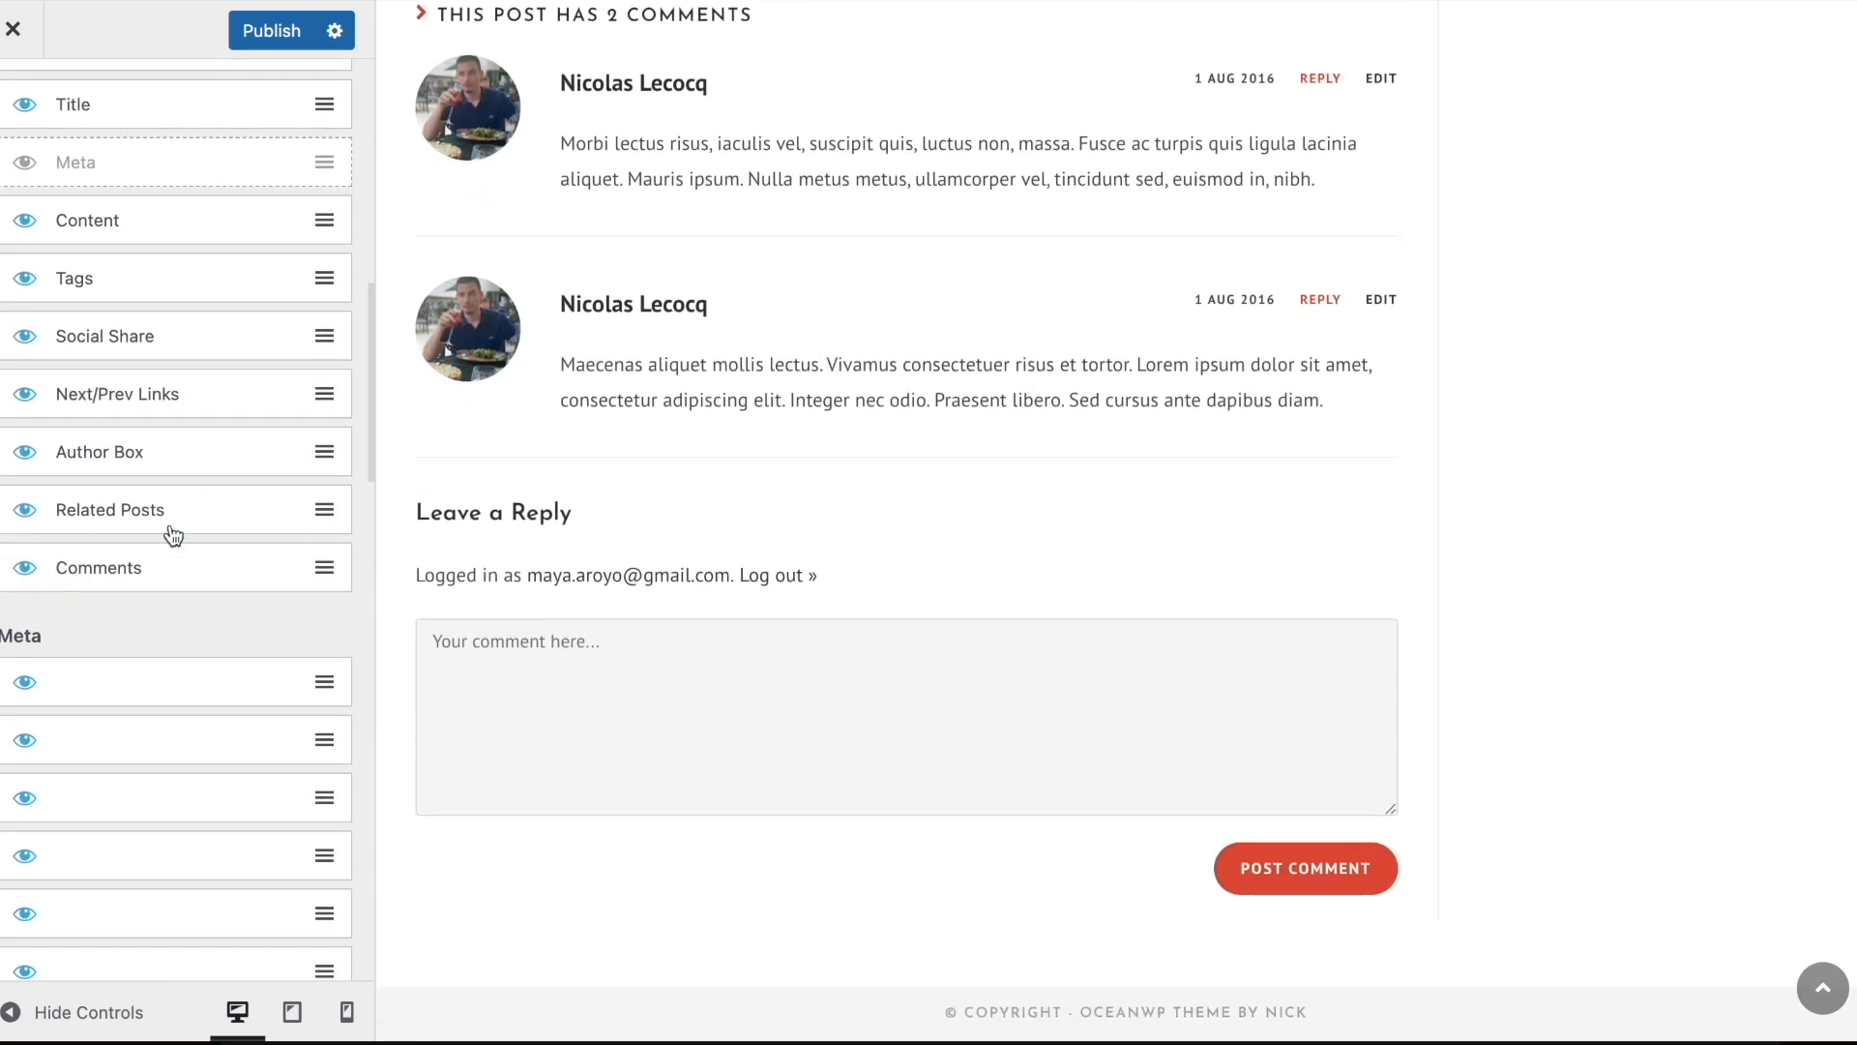
click(27, 570)
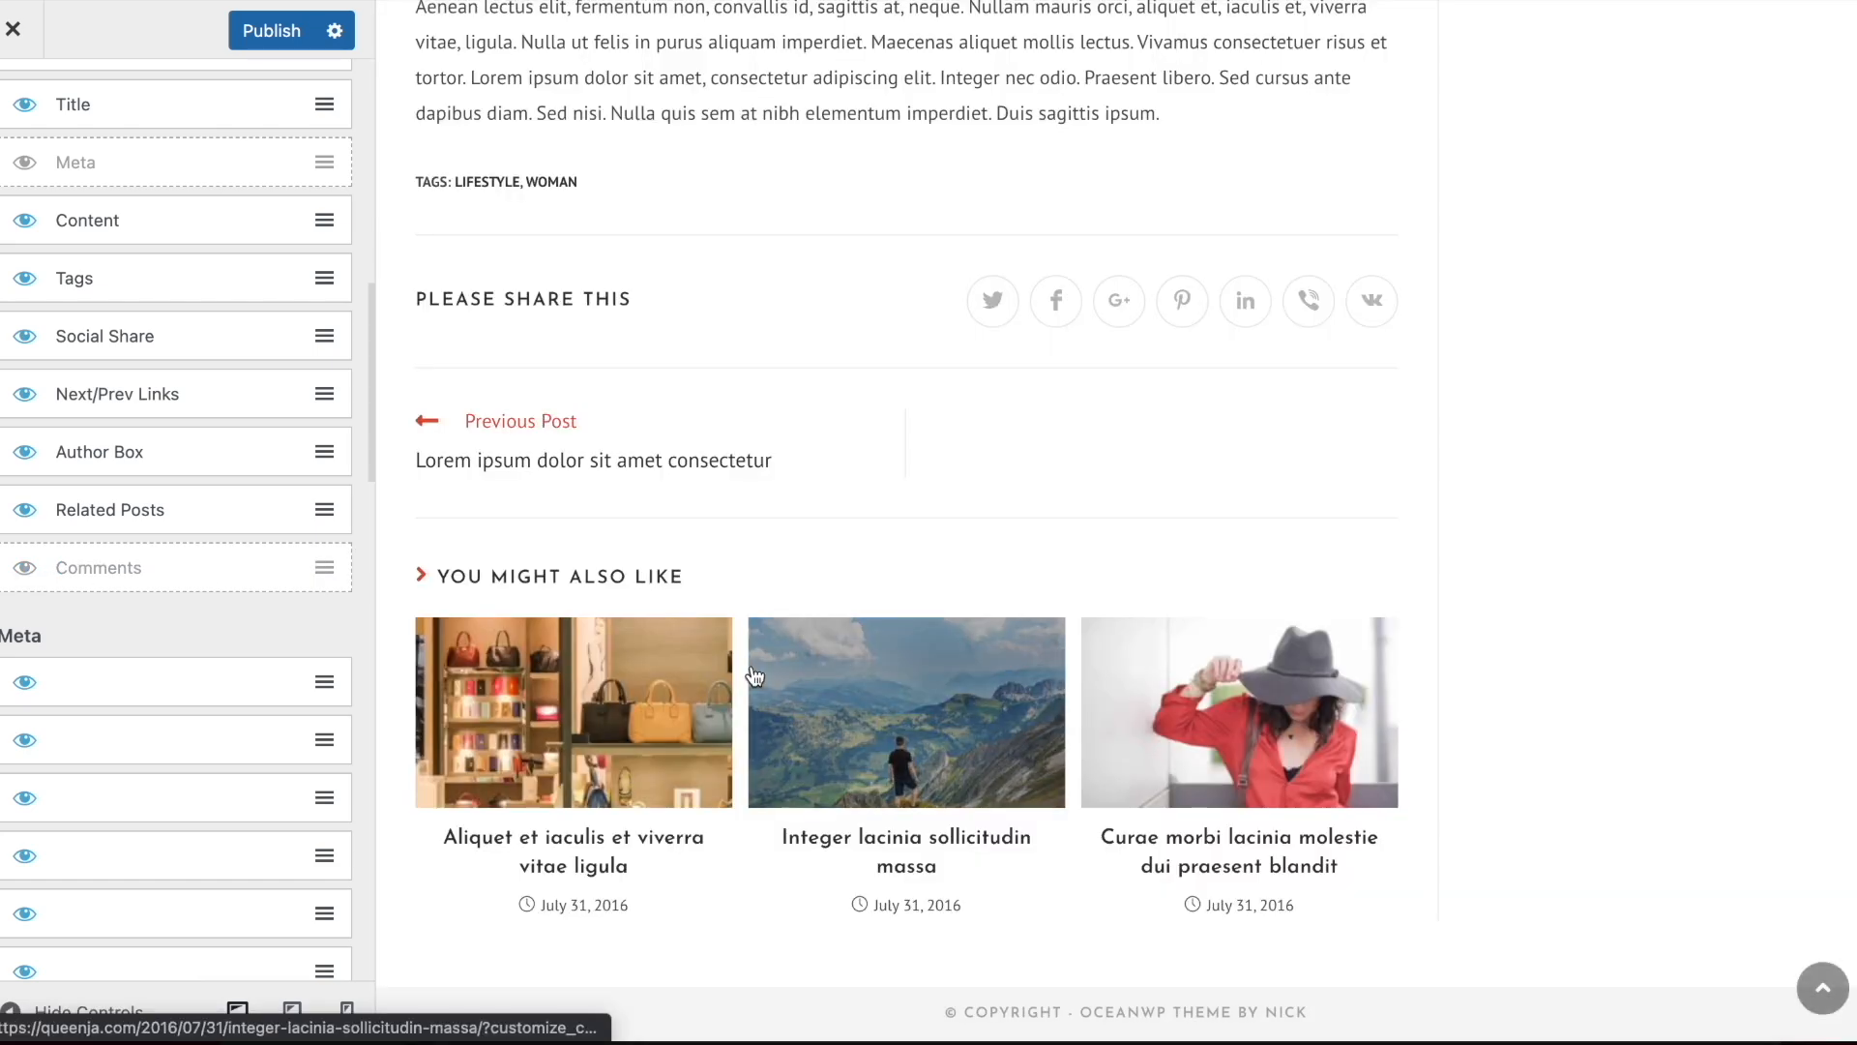
click(755, 668)
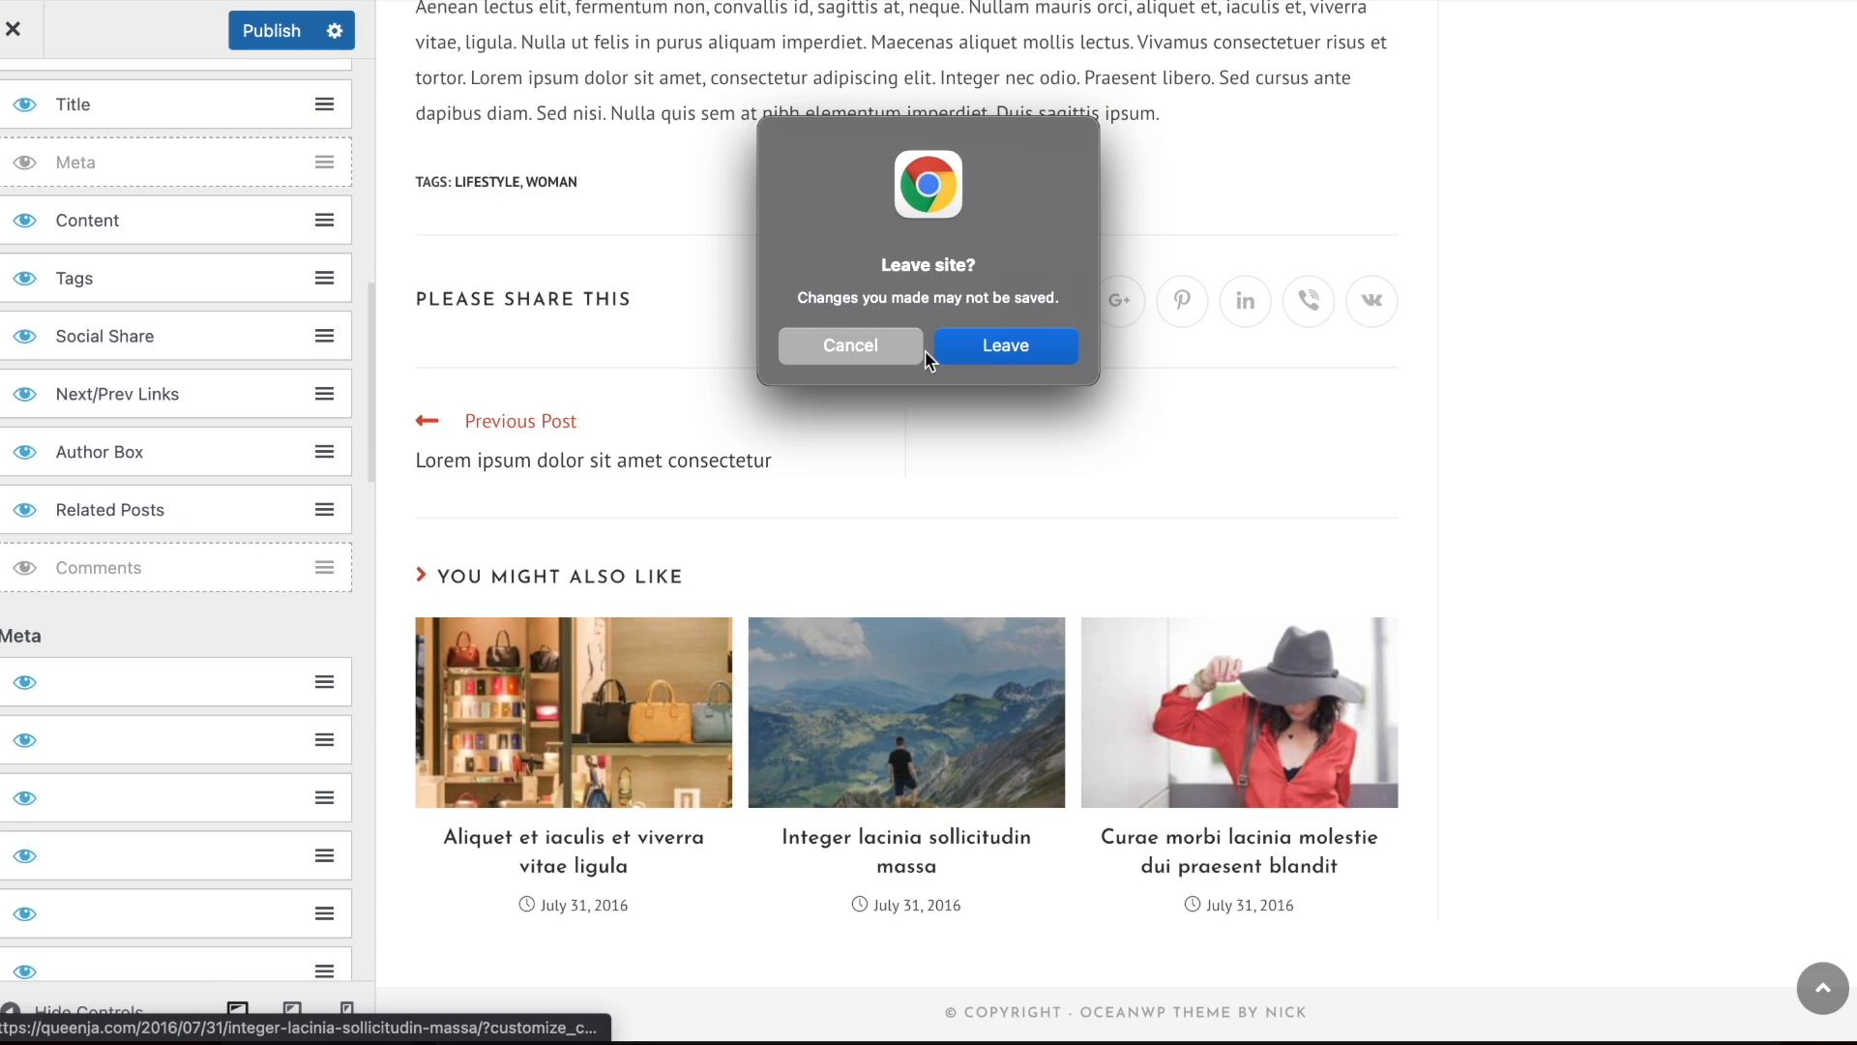
click(879, 342)
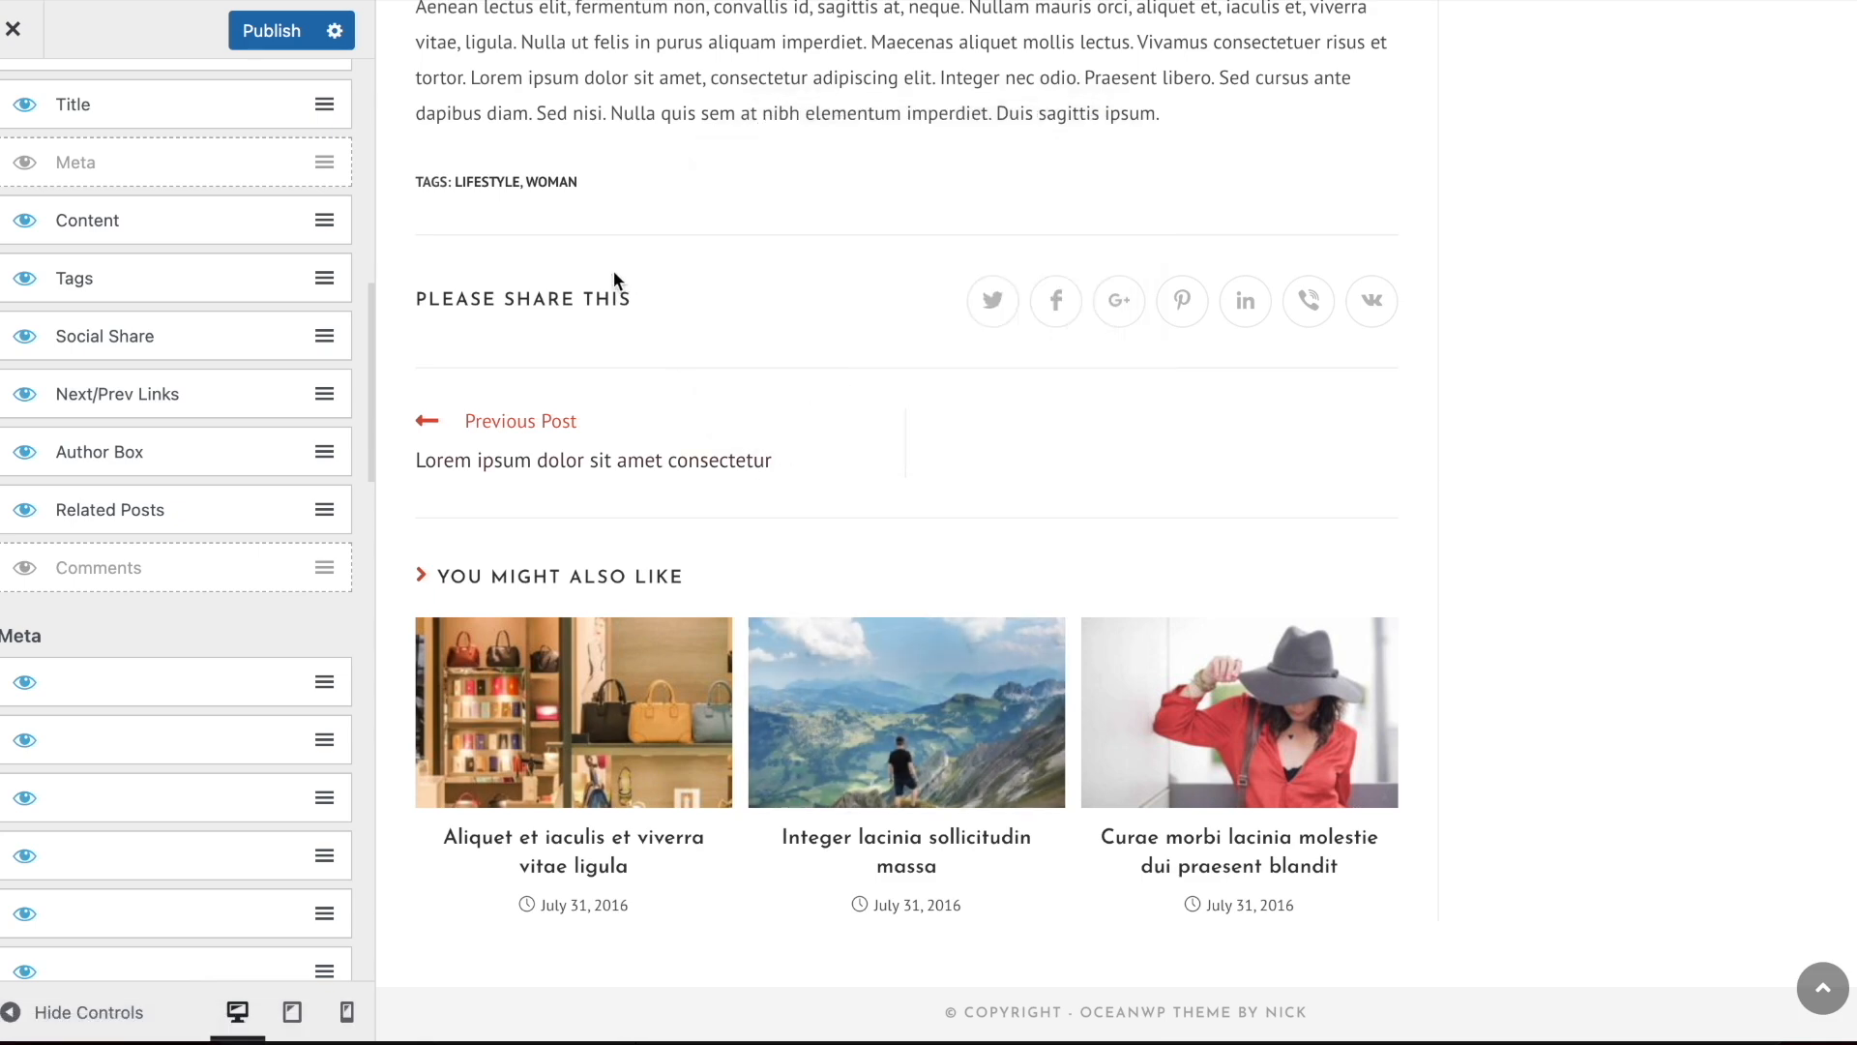
Hide the Author Box element in the single post's Elements Positioning
scroll(613, 280, up, 3)
scroll(613, 276, up, 2)
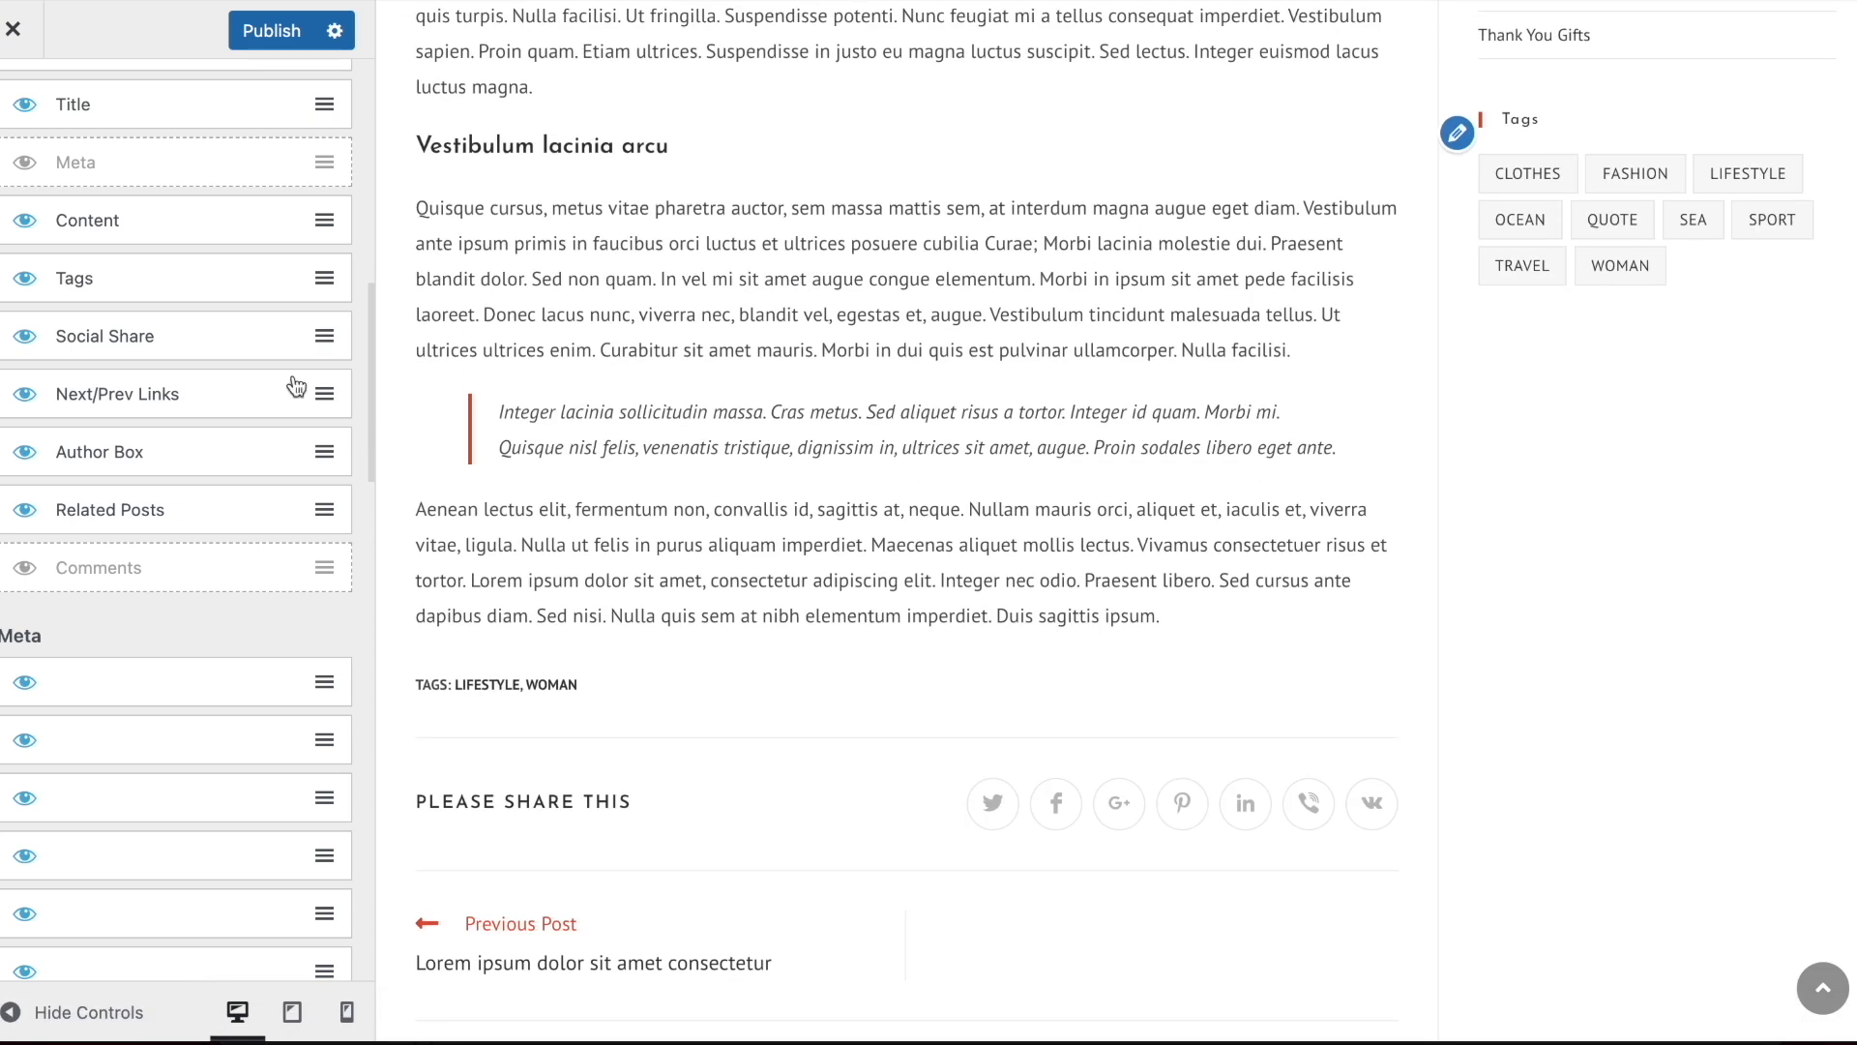
click(26, 455)
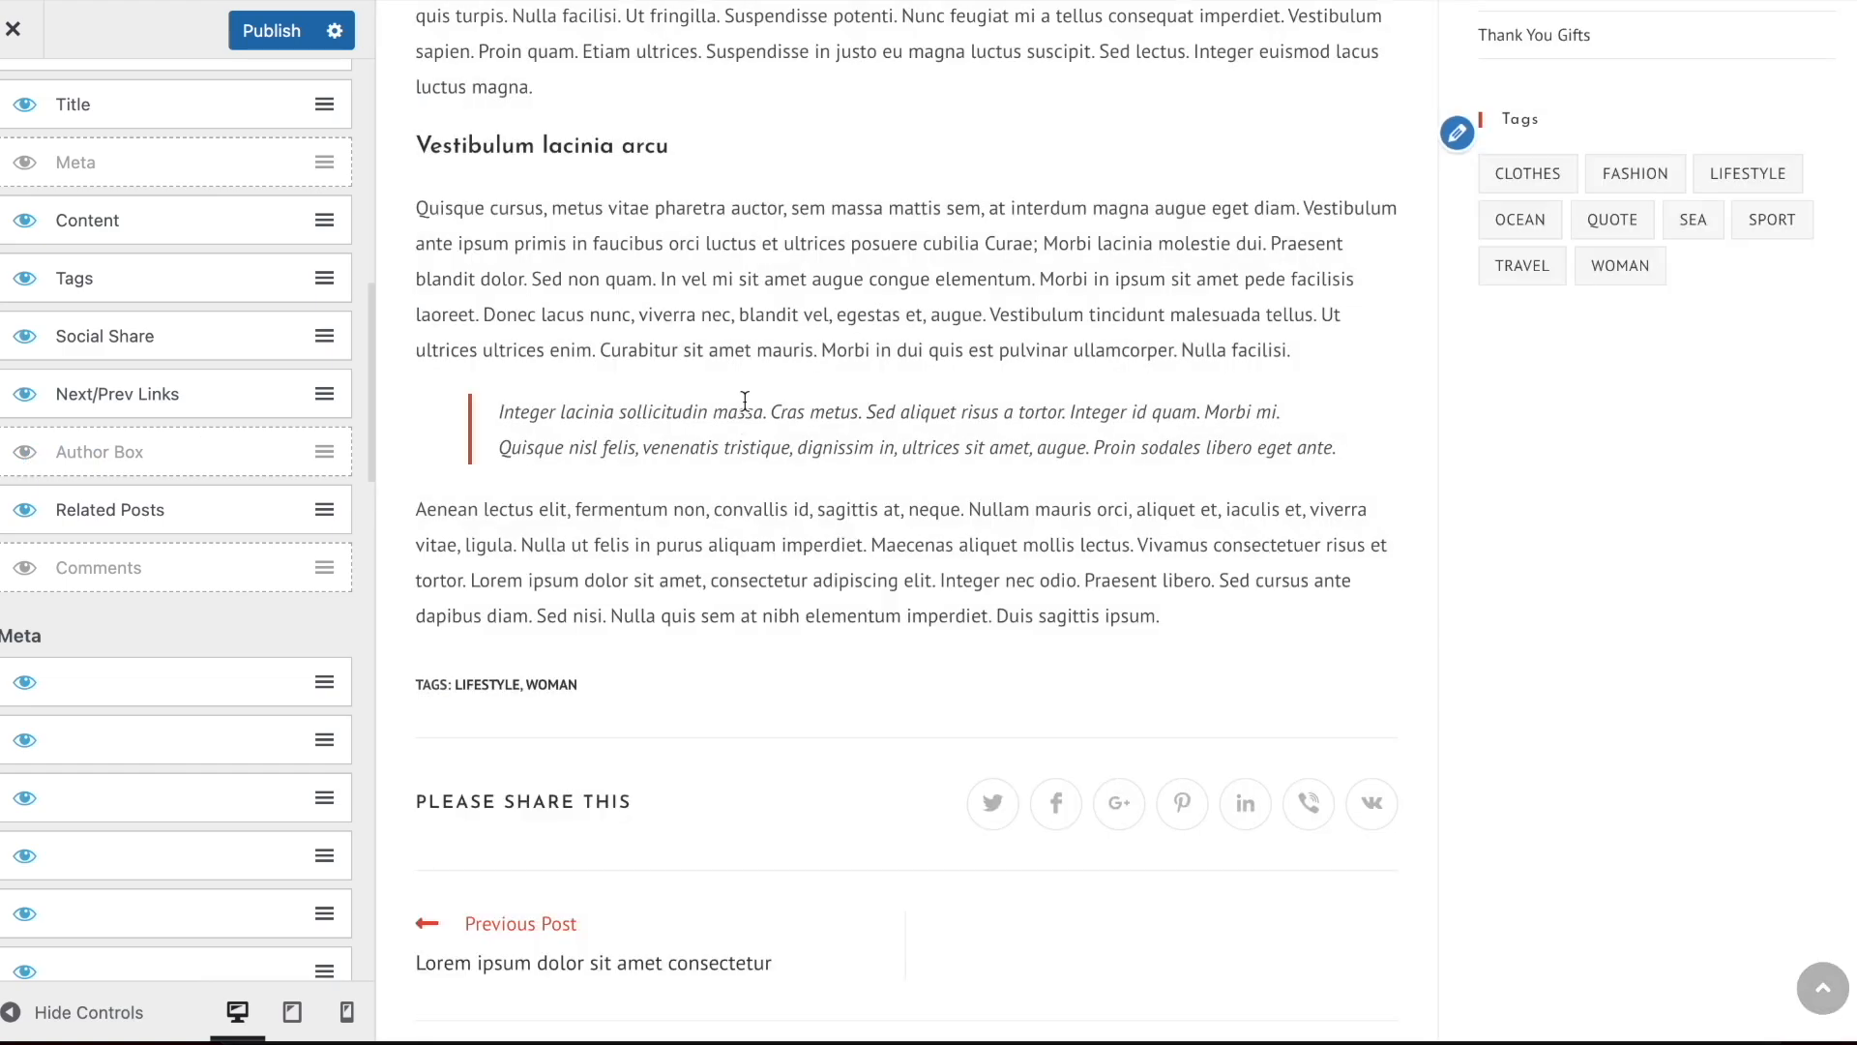
Review the whole post in the preview, from header to related posts, and the remaining Single Post settings
scroll(880, 414, down, 5)
scroll(881, 414, up, 20)
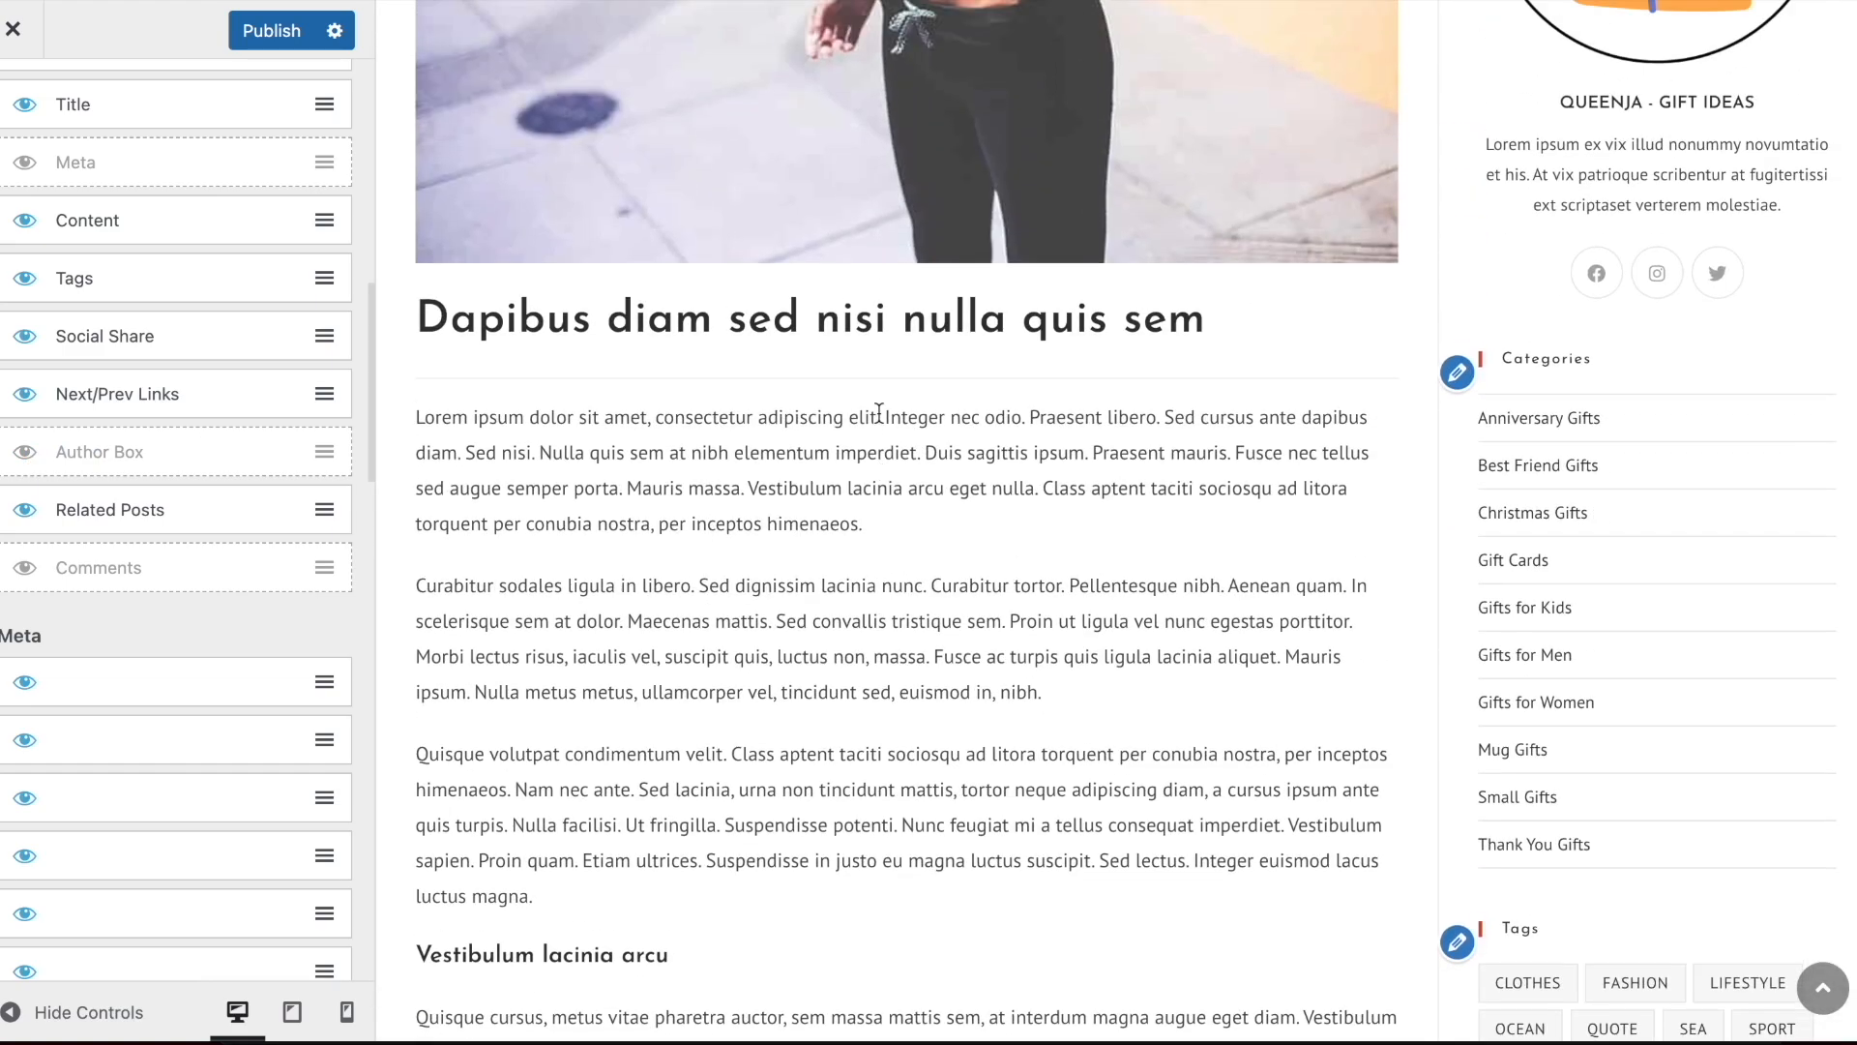
scroll(833, 536, down, 20)
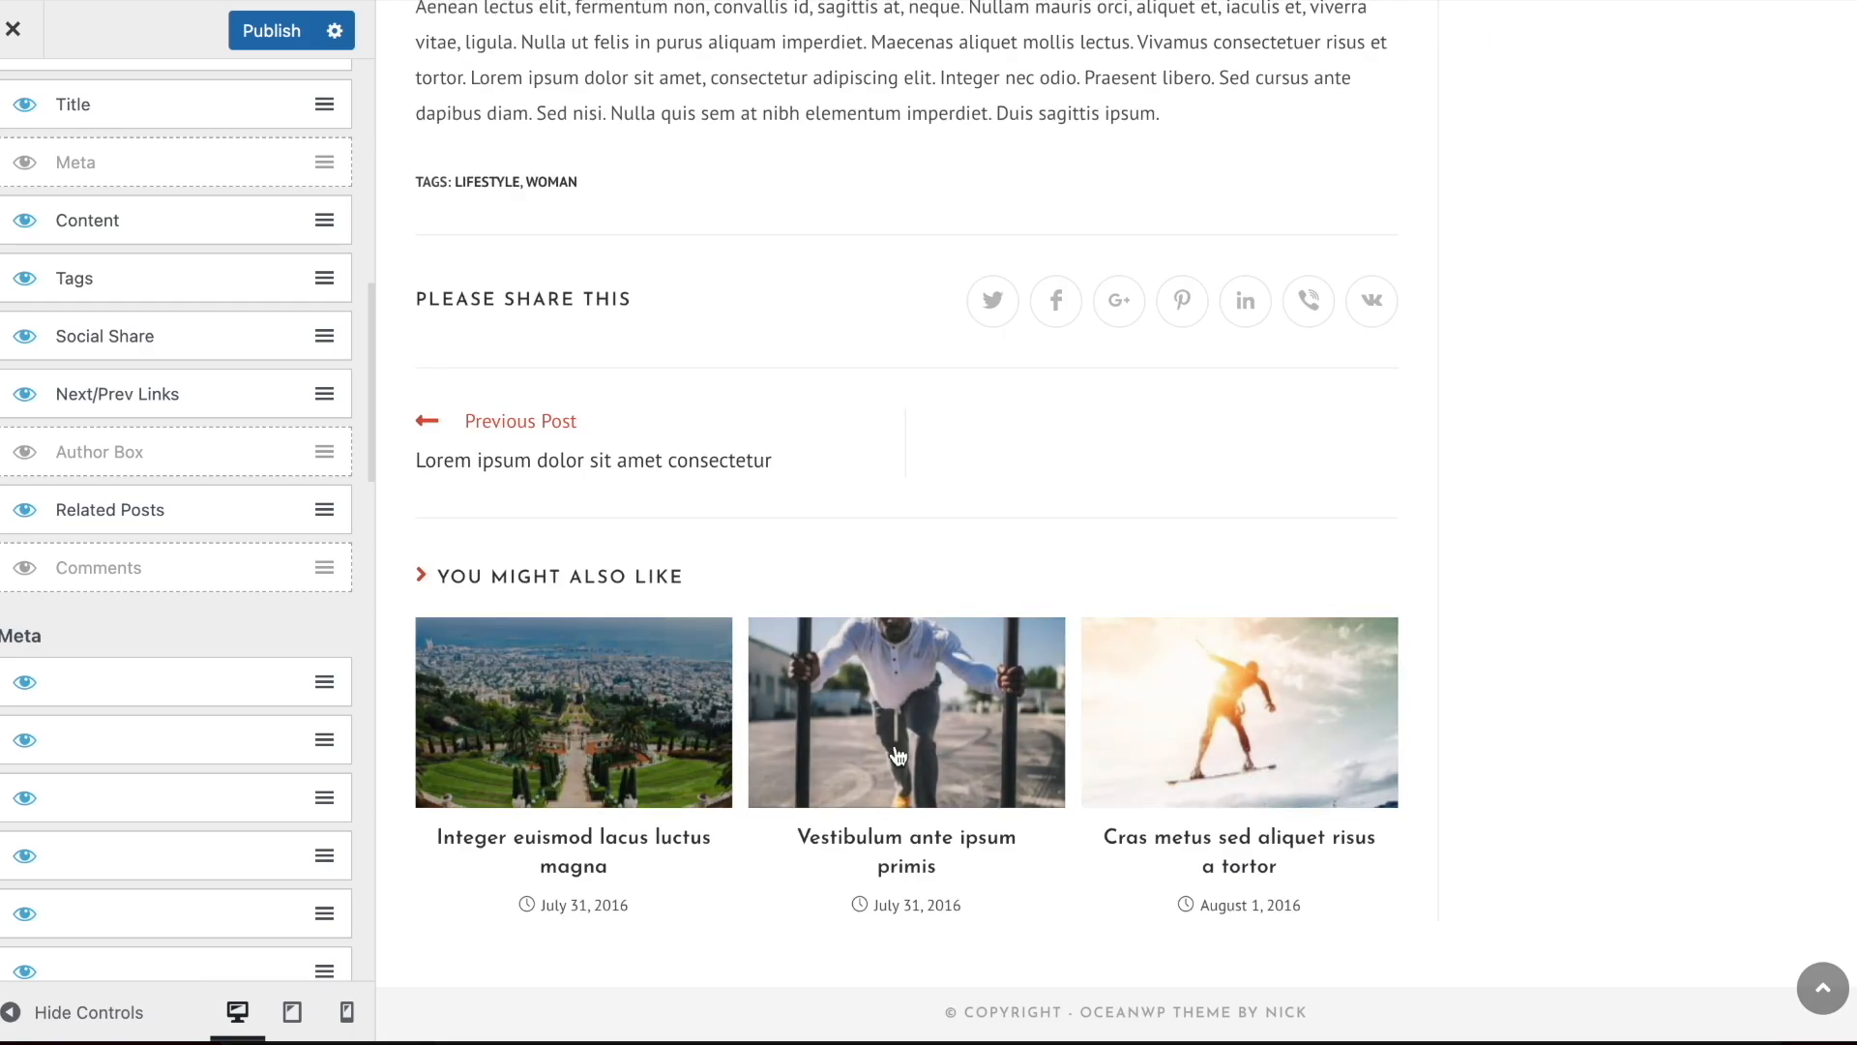
scroll(1023, 770, up, 10)
scroll(589, 469, down, 8)
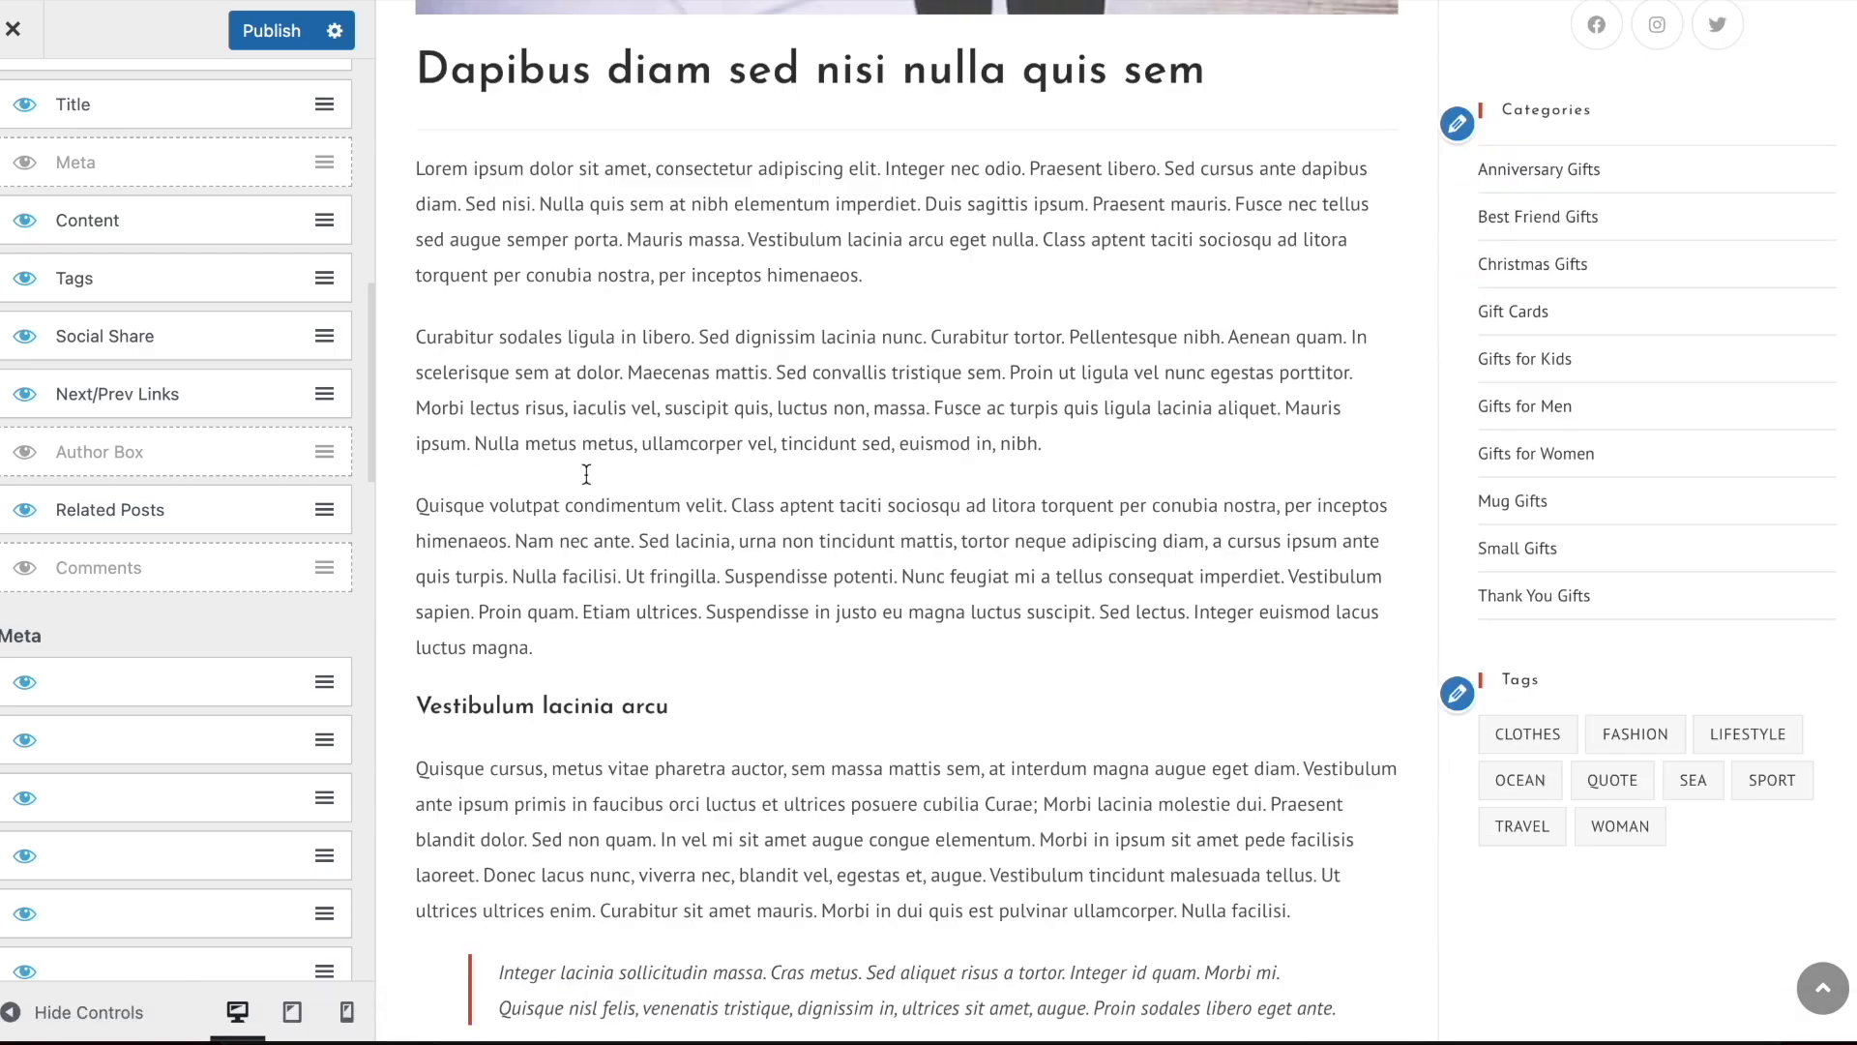
scroll(743, 611, up, 15)
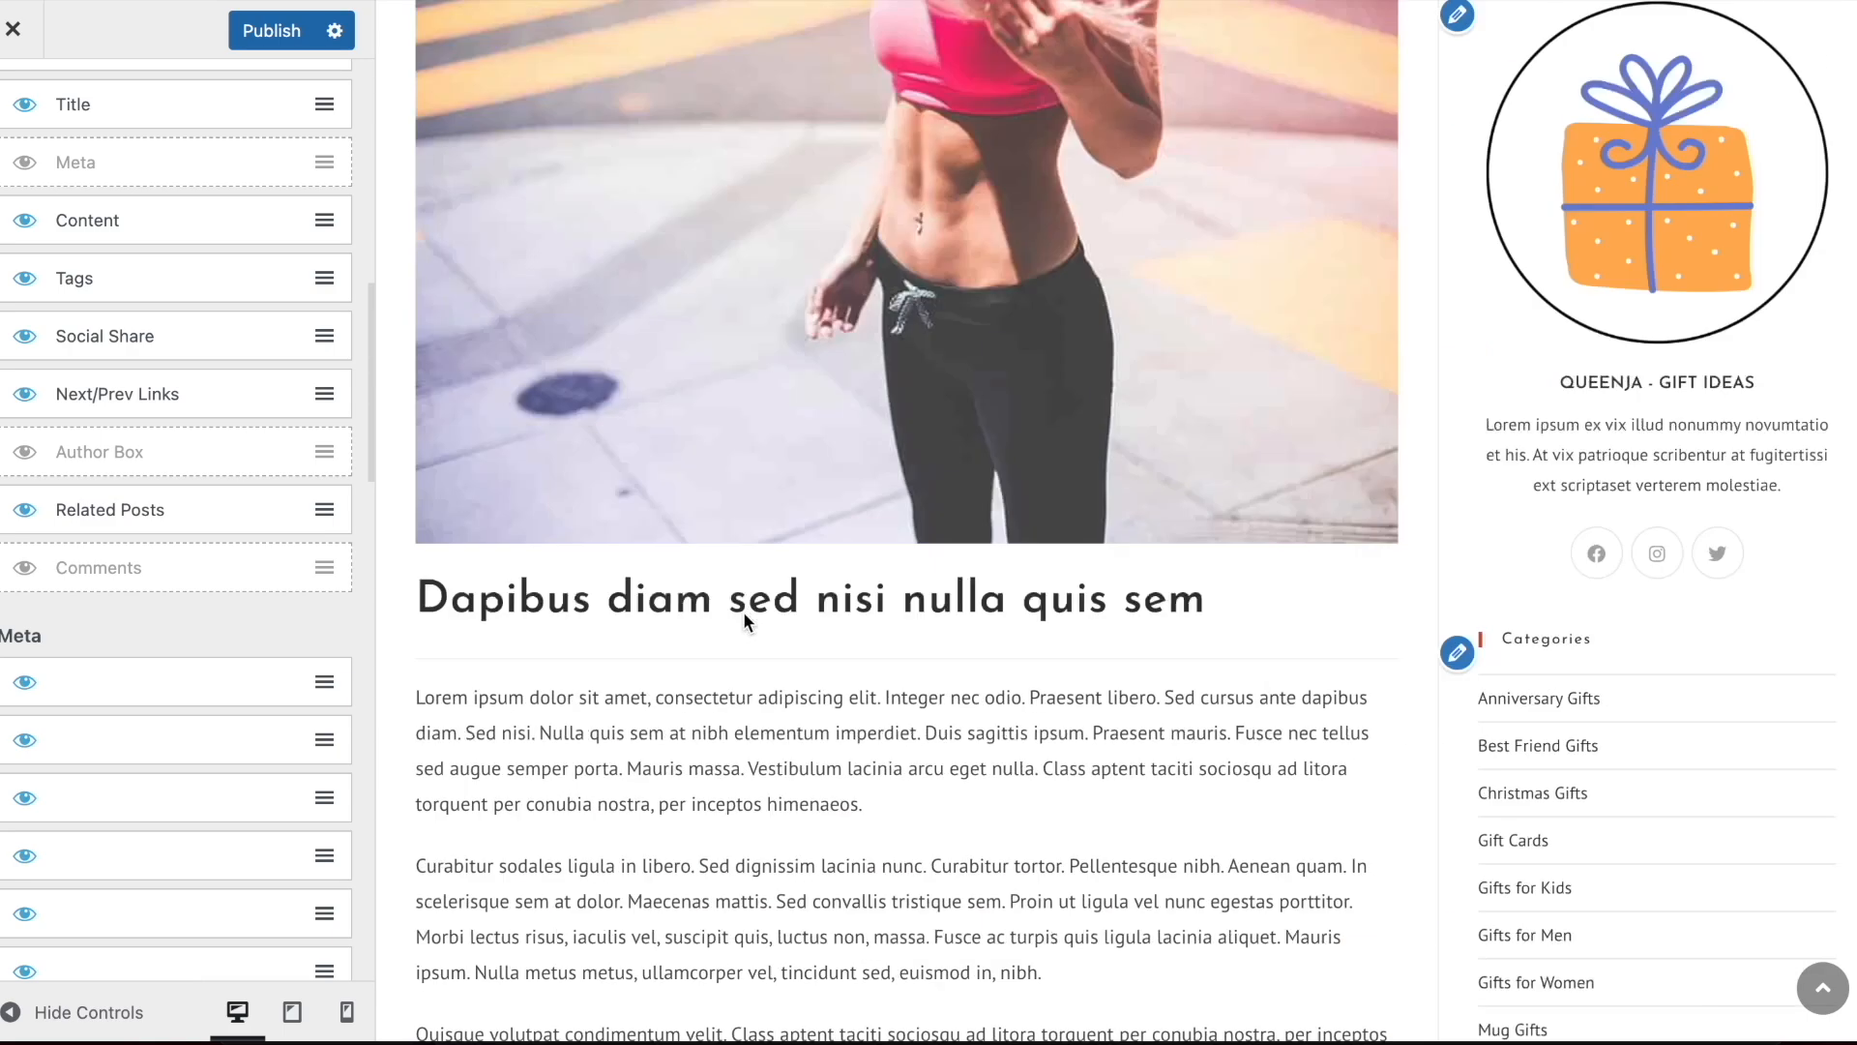
scroll(236, 397, up, 10)
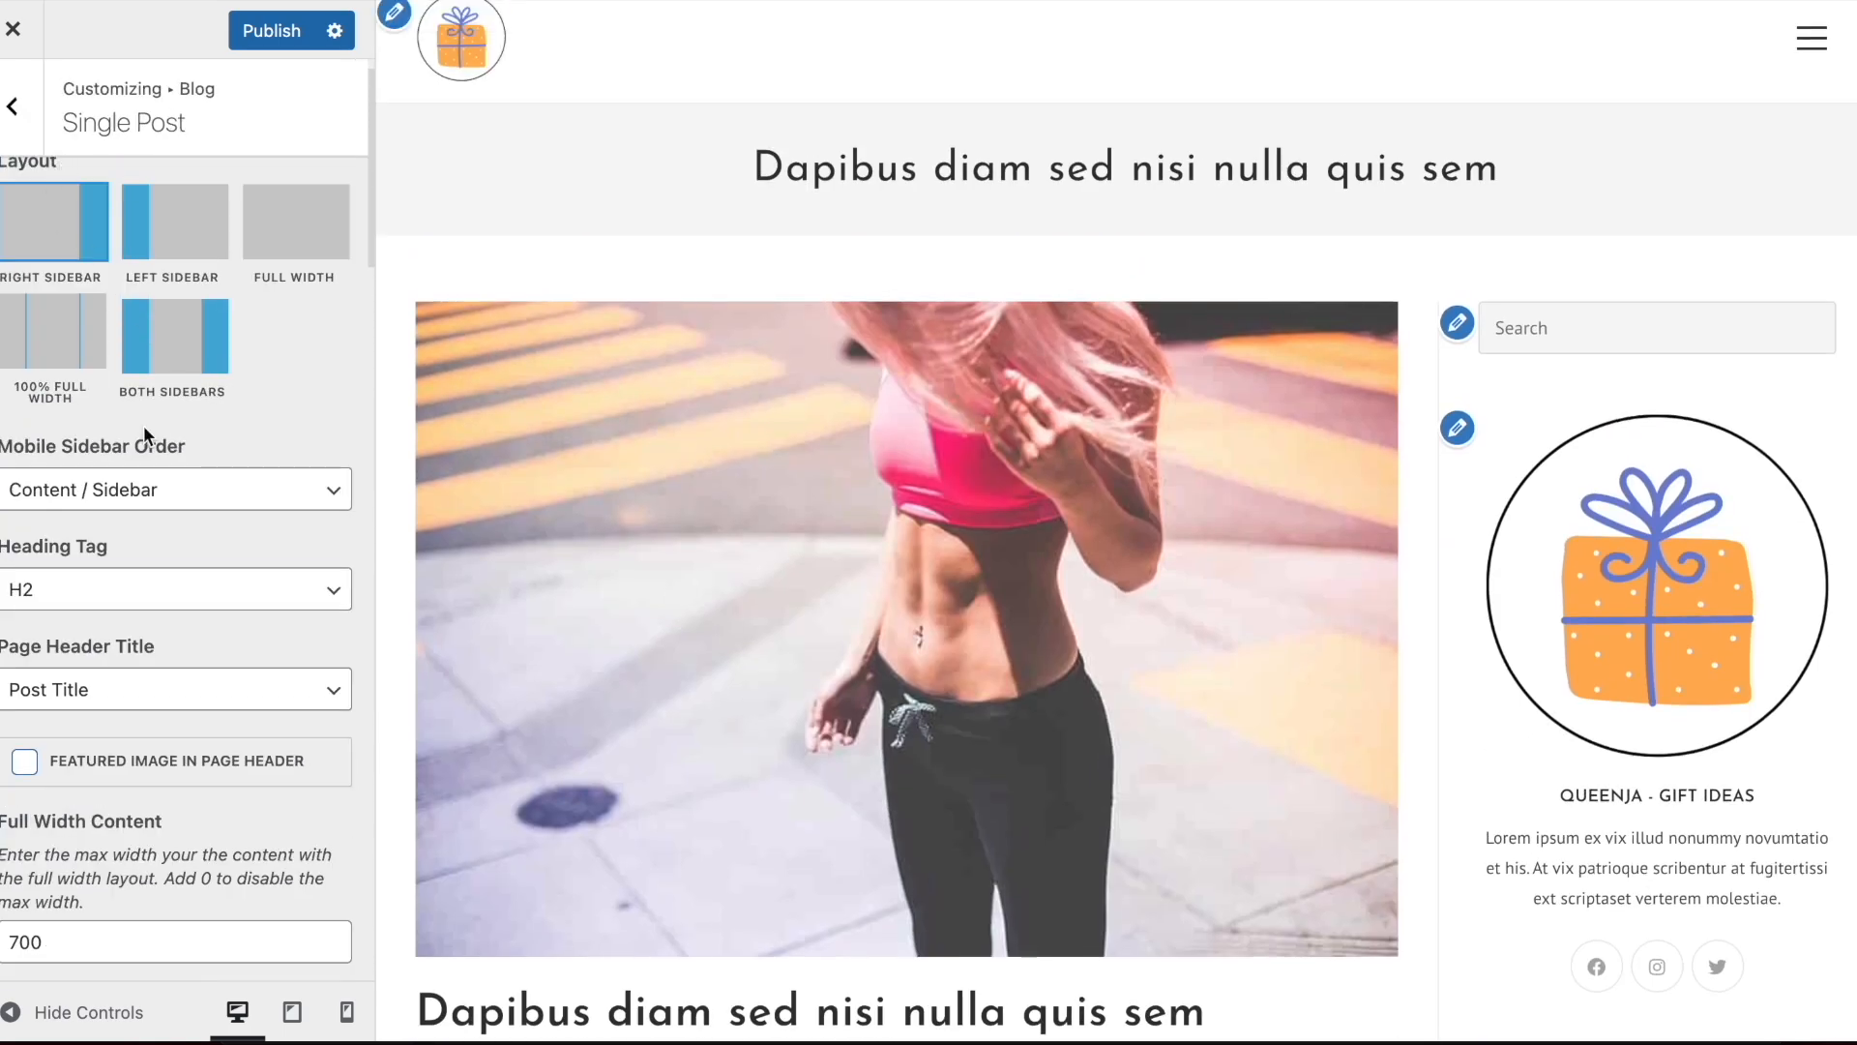
scroll(143, 435, down, 15)
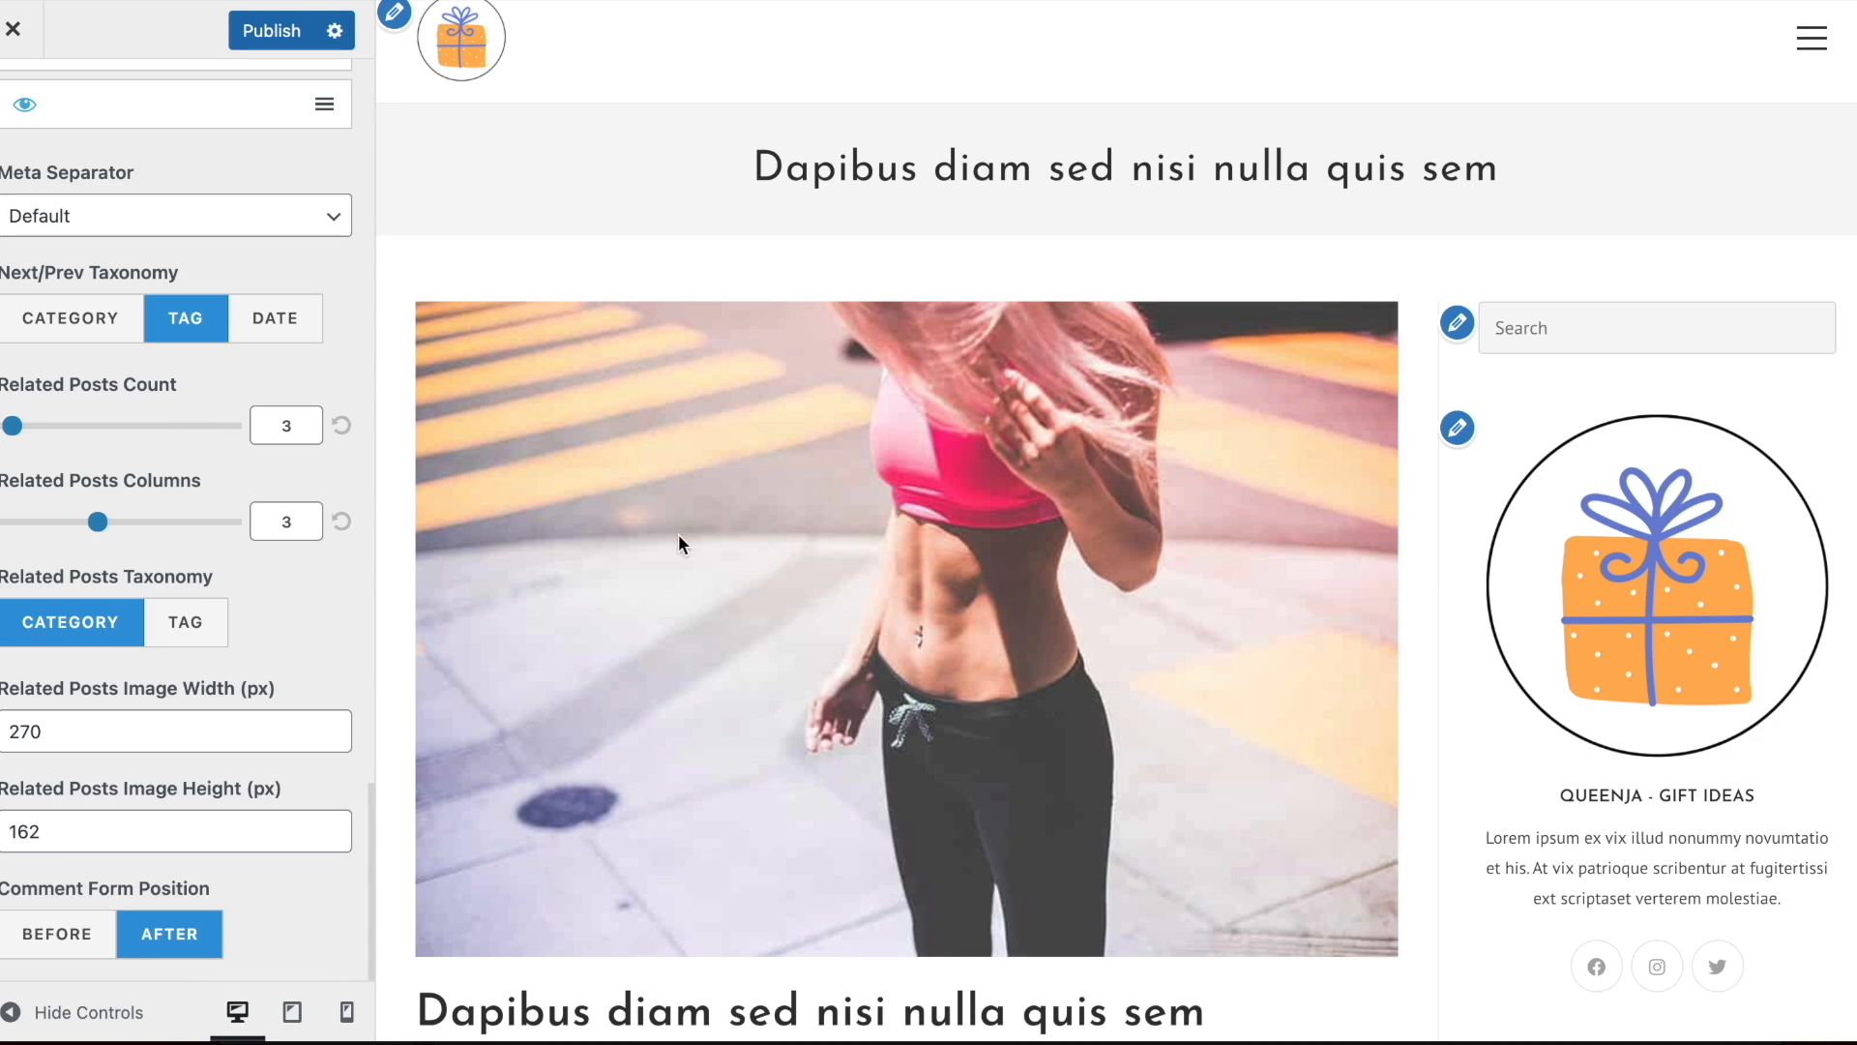
scroll(678, 536, up, 1)
scroll(18, 348, up, 20)
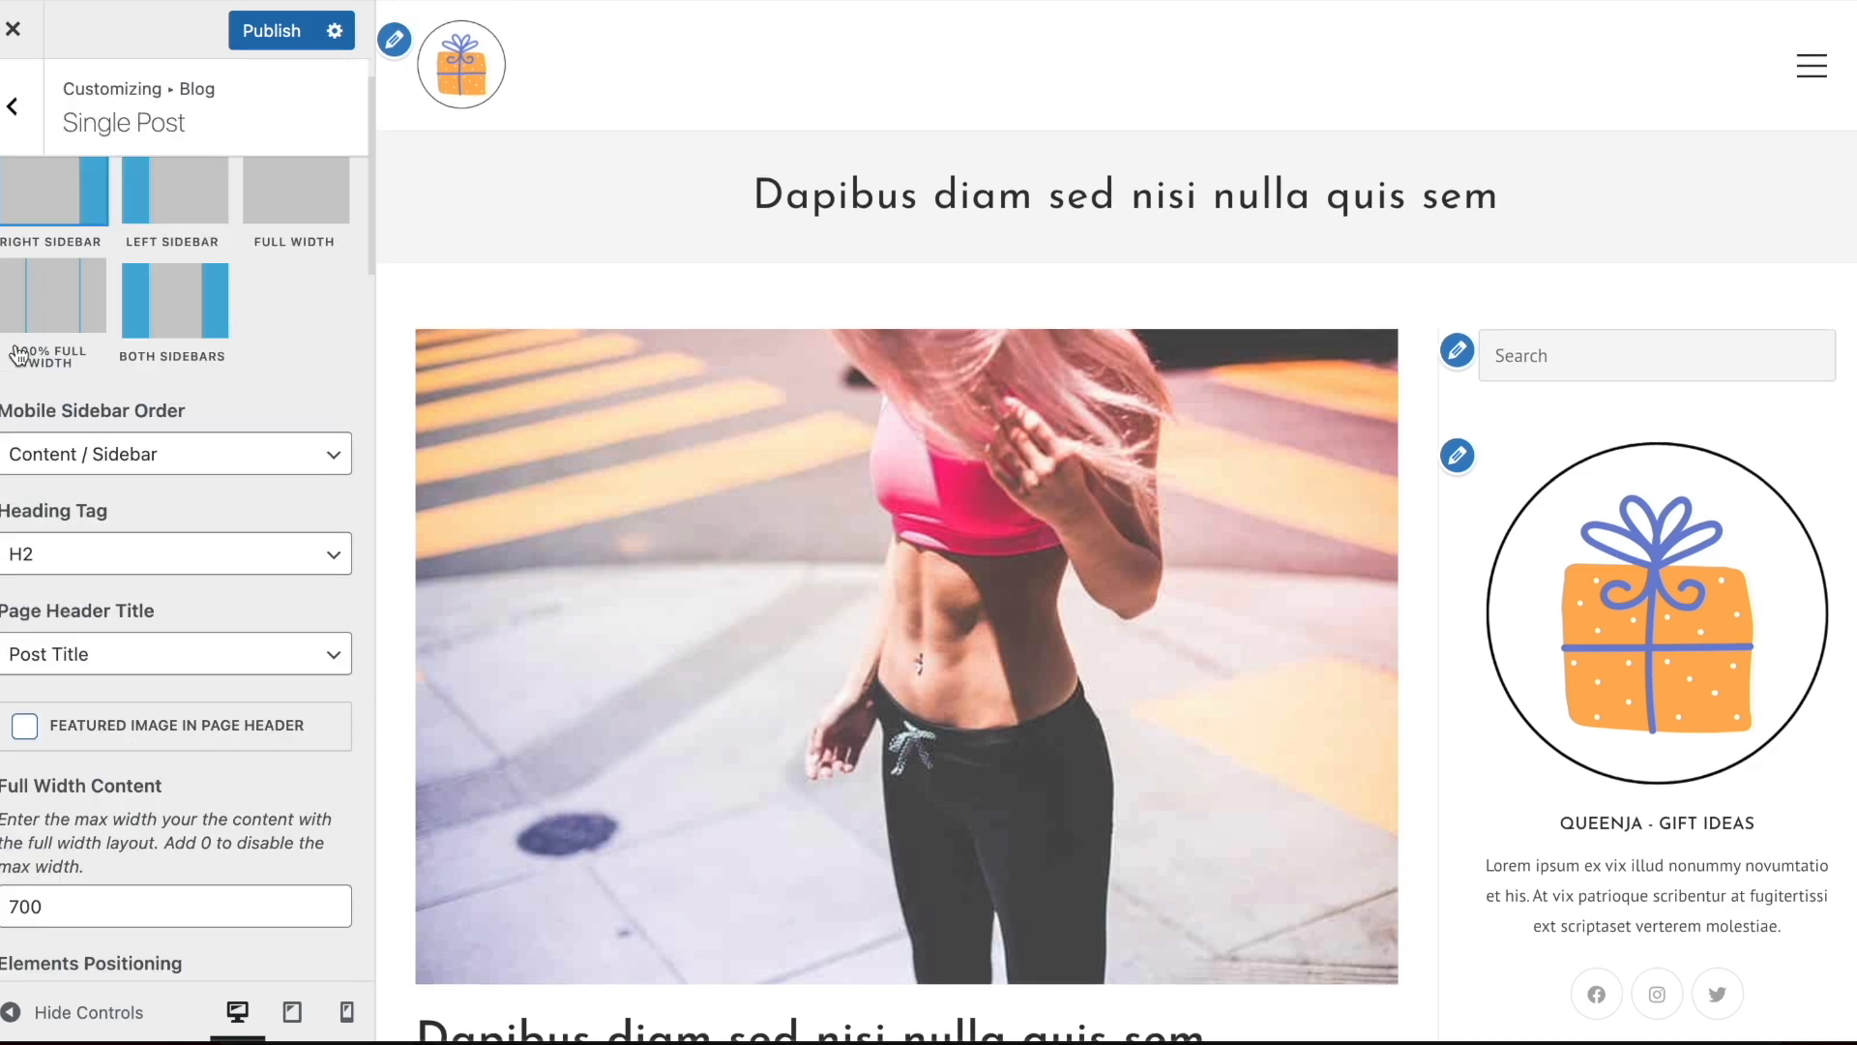
Leave the Blog settings for the main customizer sections and publish the changes
click(28, 110)
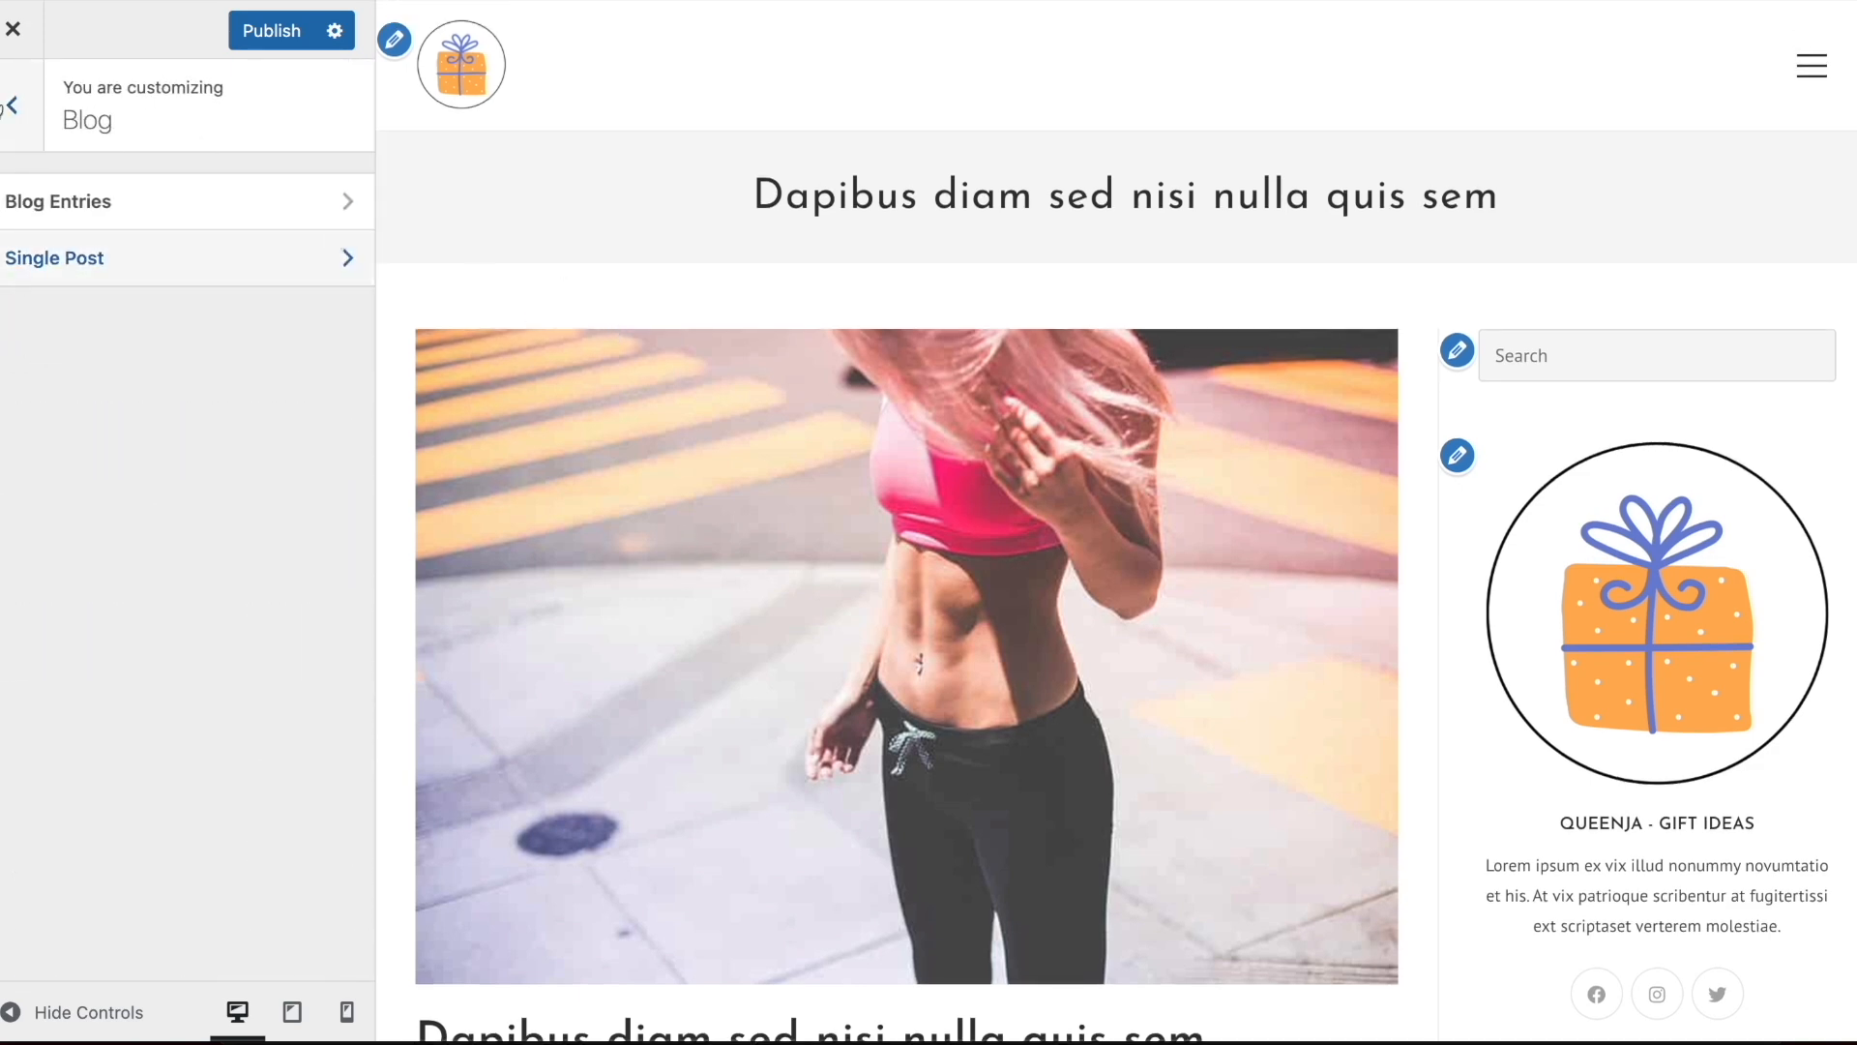
click(12, 106)
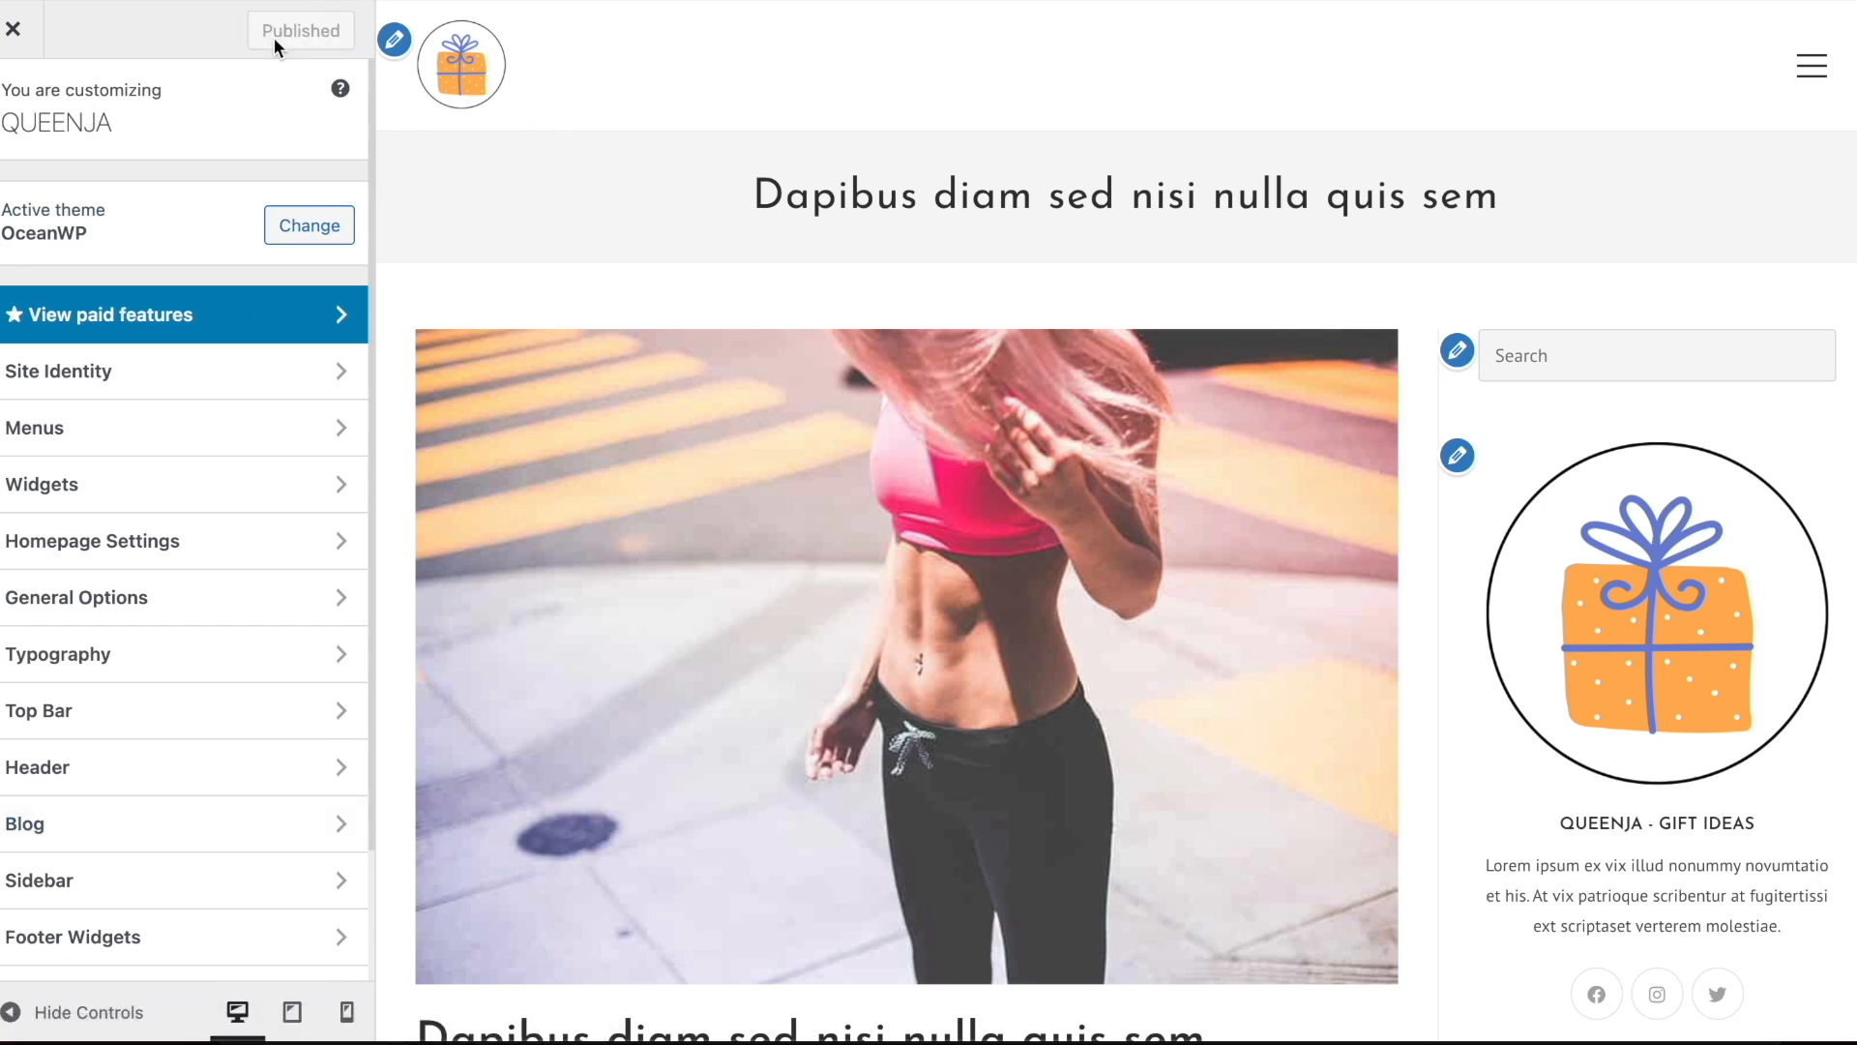
Look through the General Styling and Homepage Settings options, and open the Typography settings
click(153, 609)
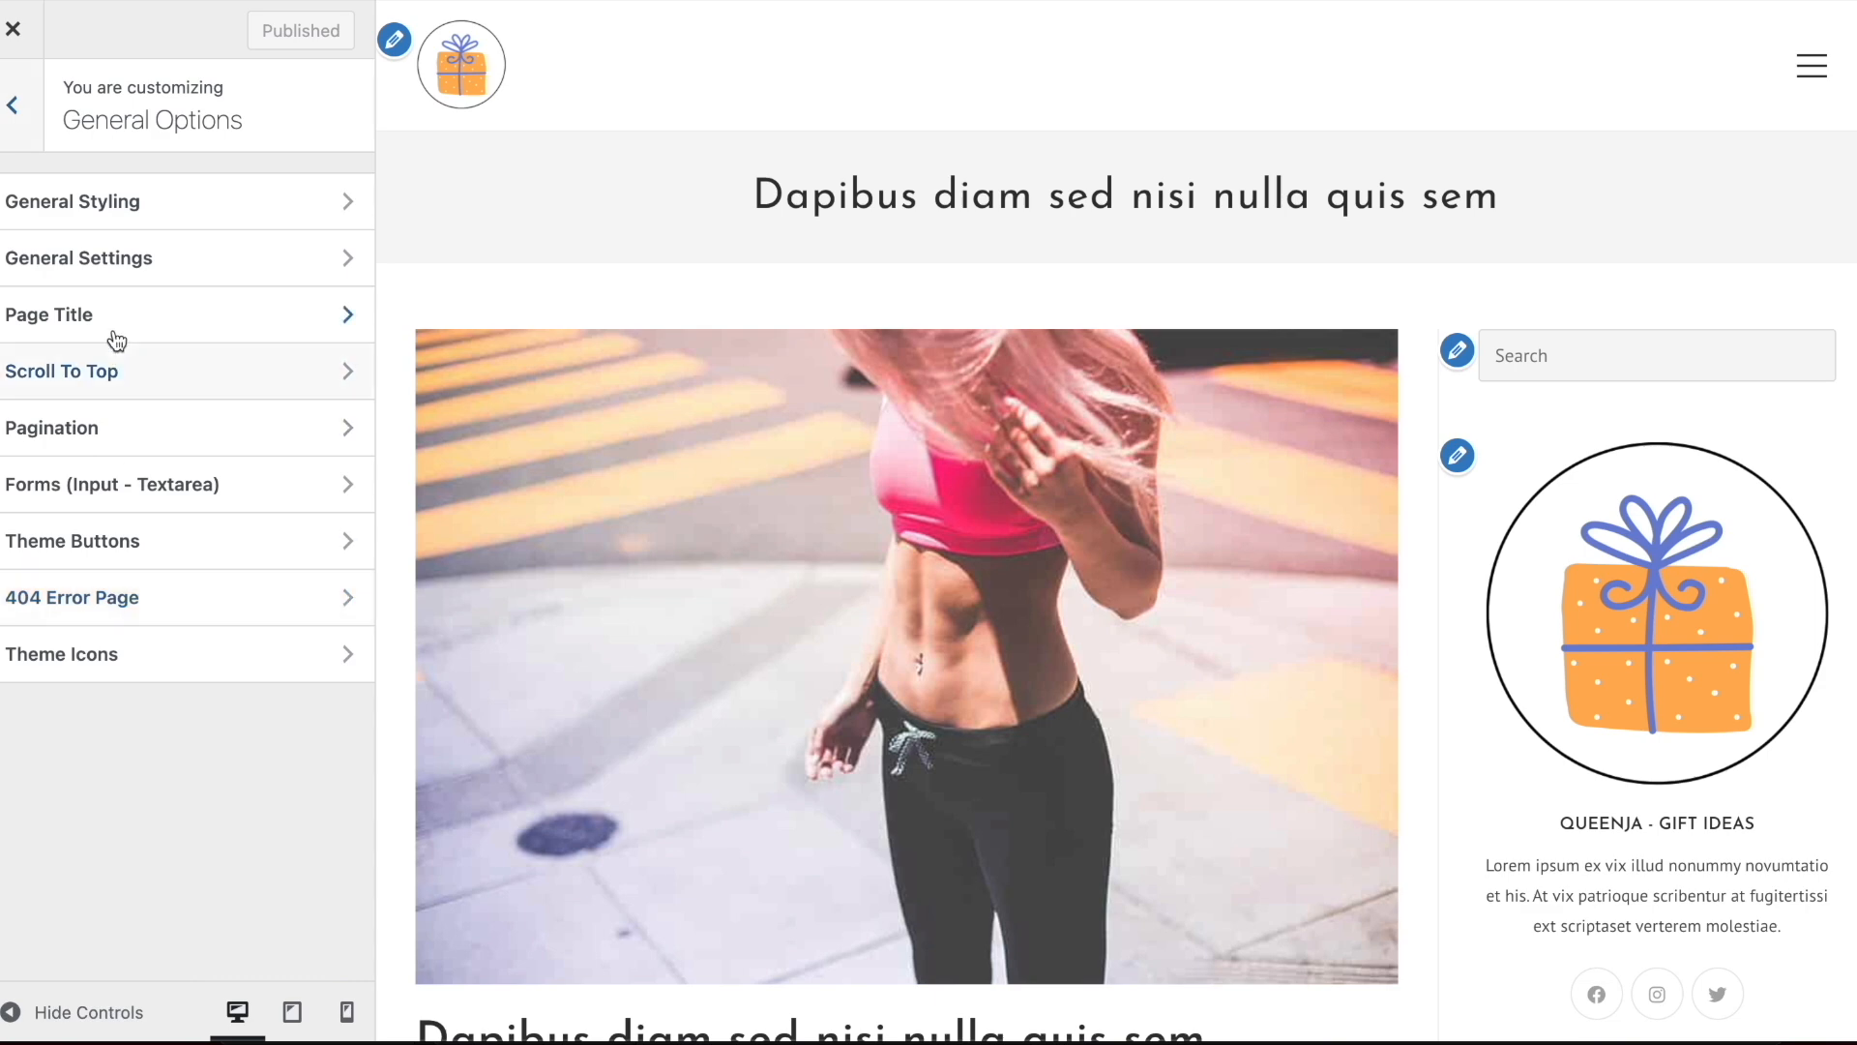
click(108, 200)
scroll(235, 328, down, 3)
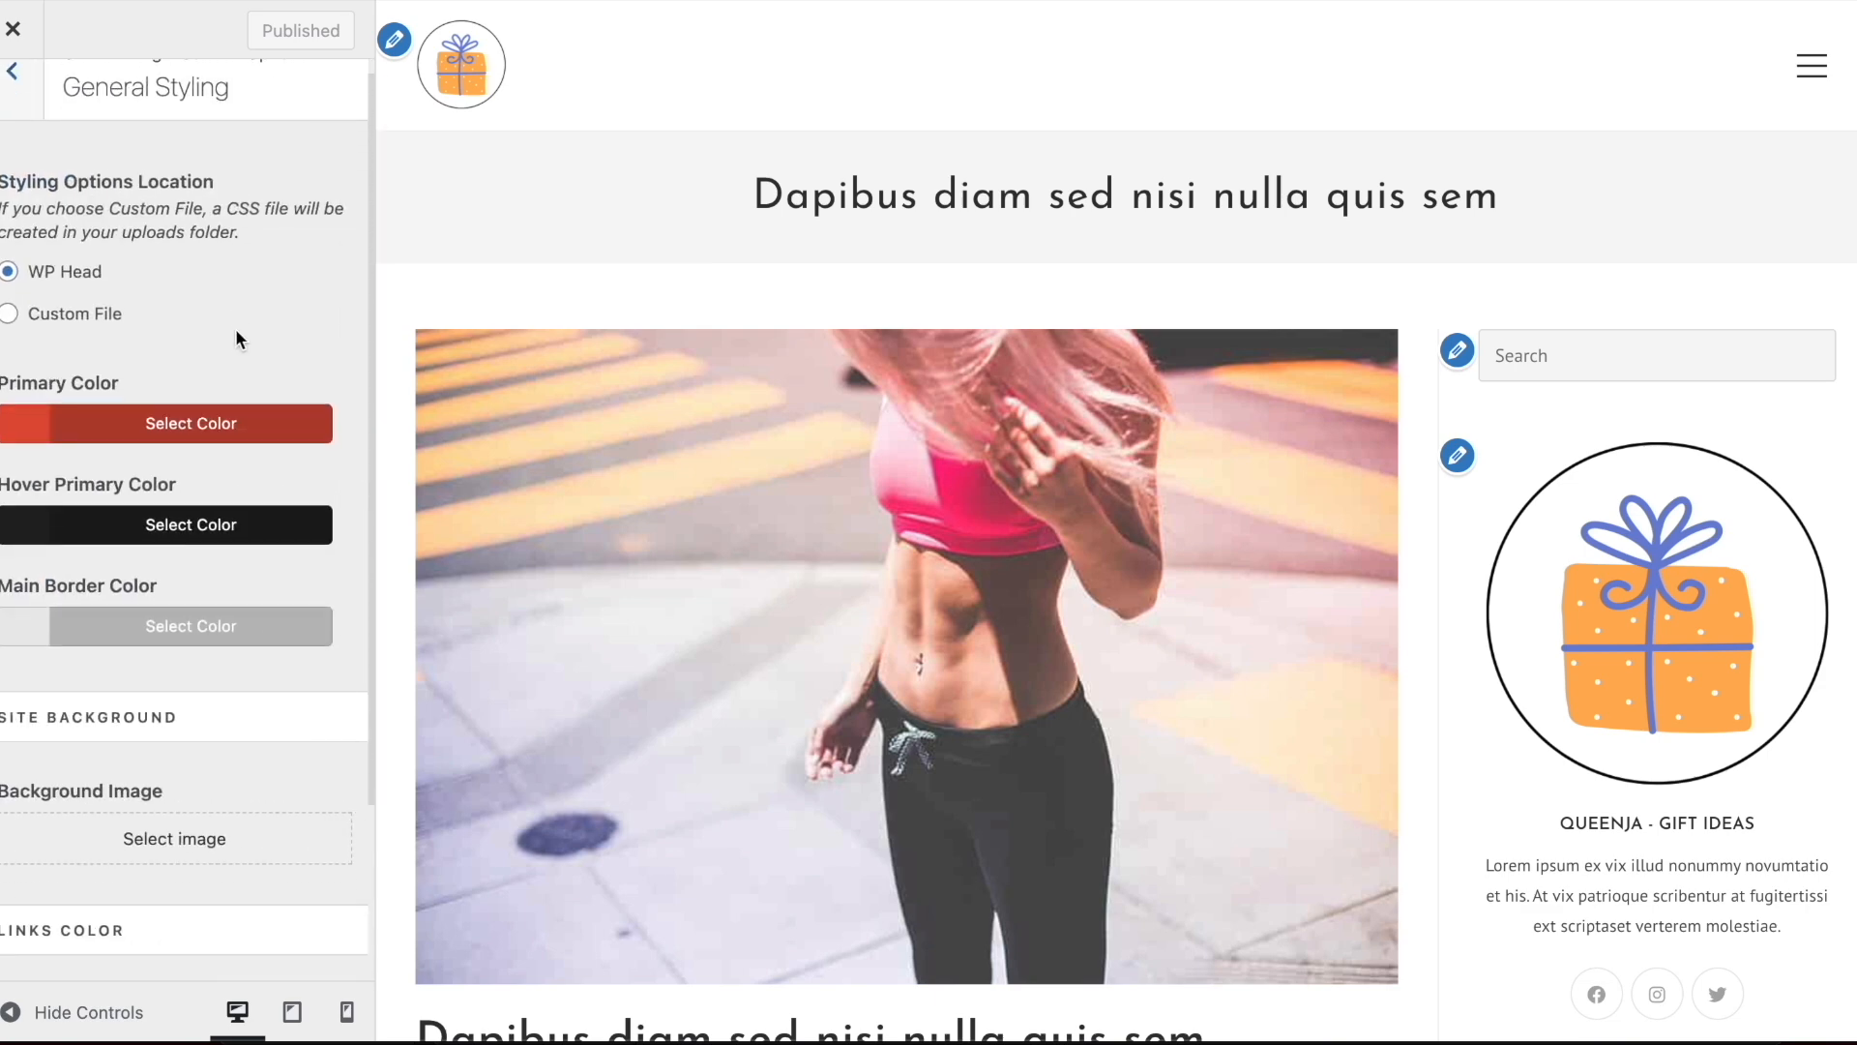
scroll(237, 334, up, 3)
click(24, 104)
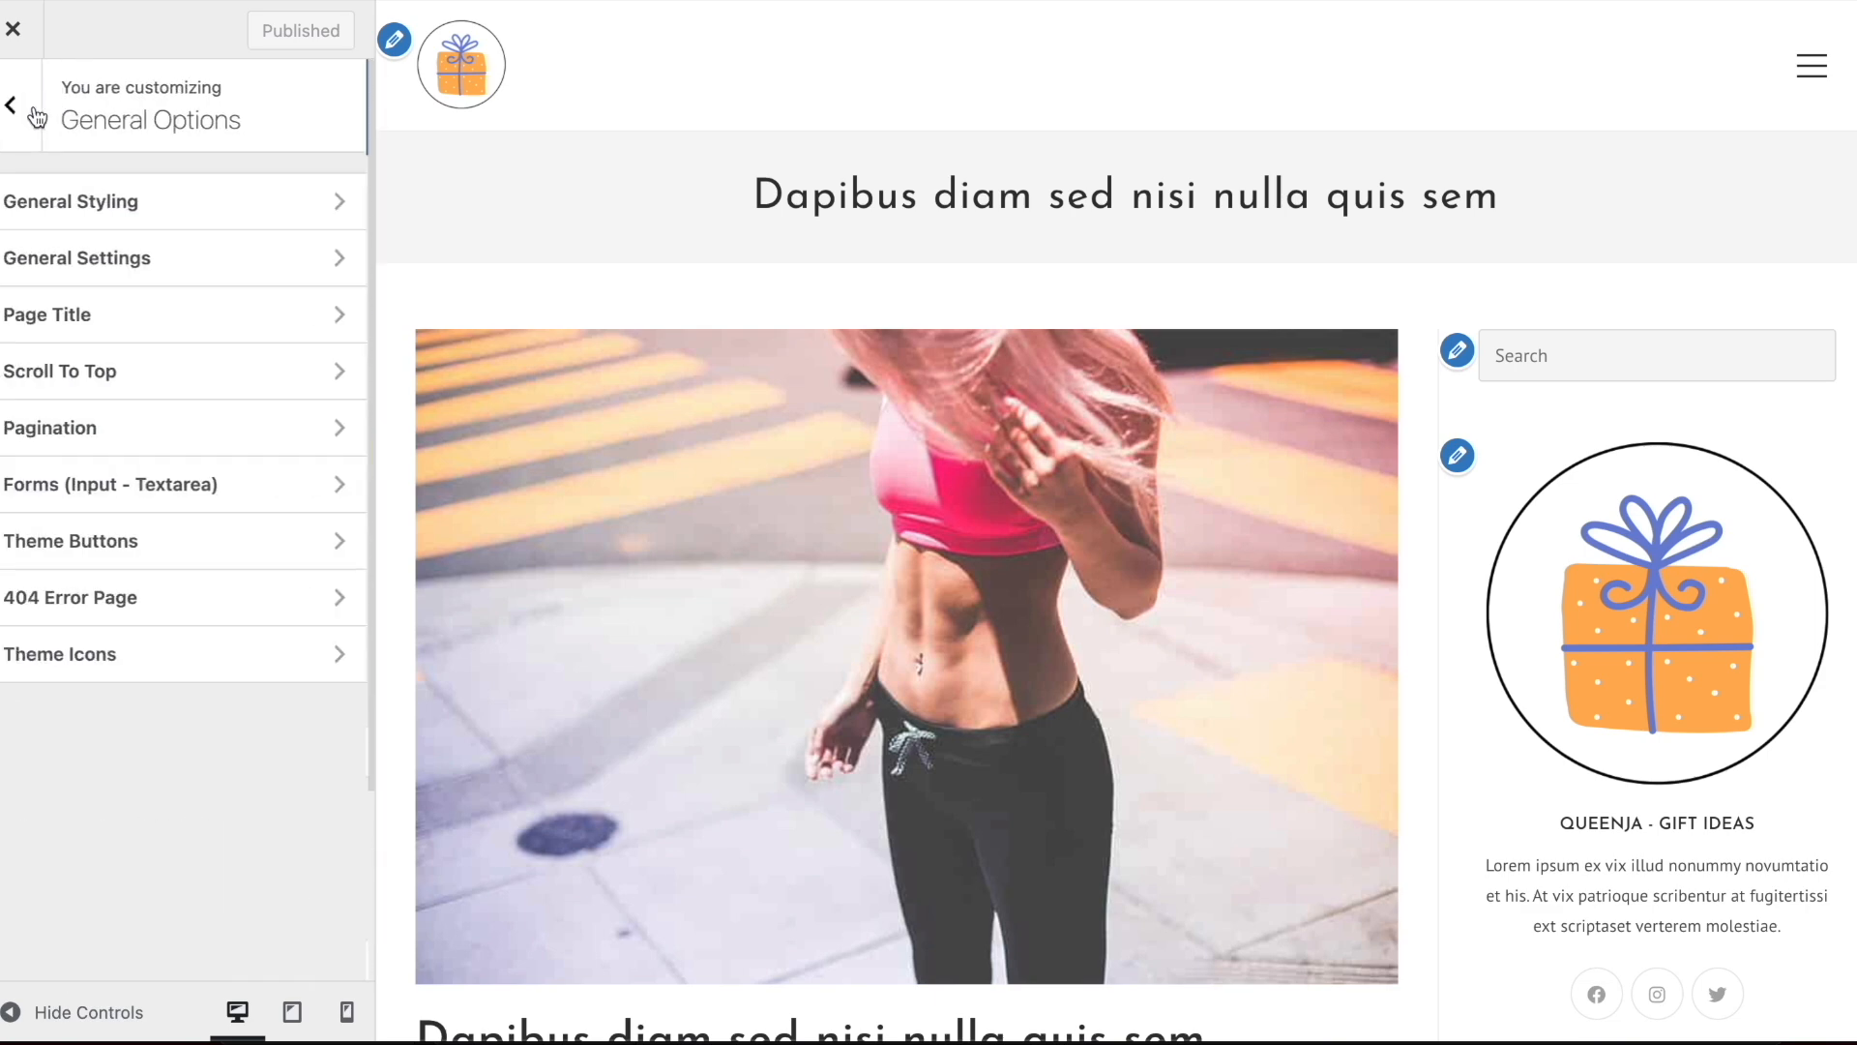
click(13, 105)
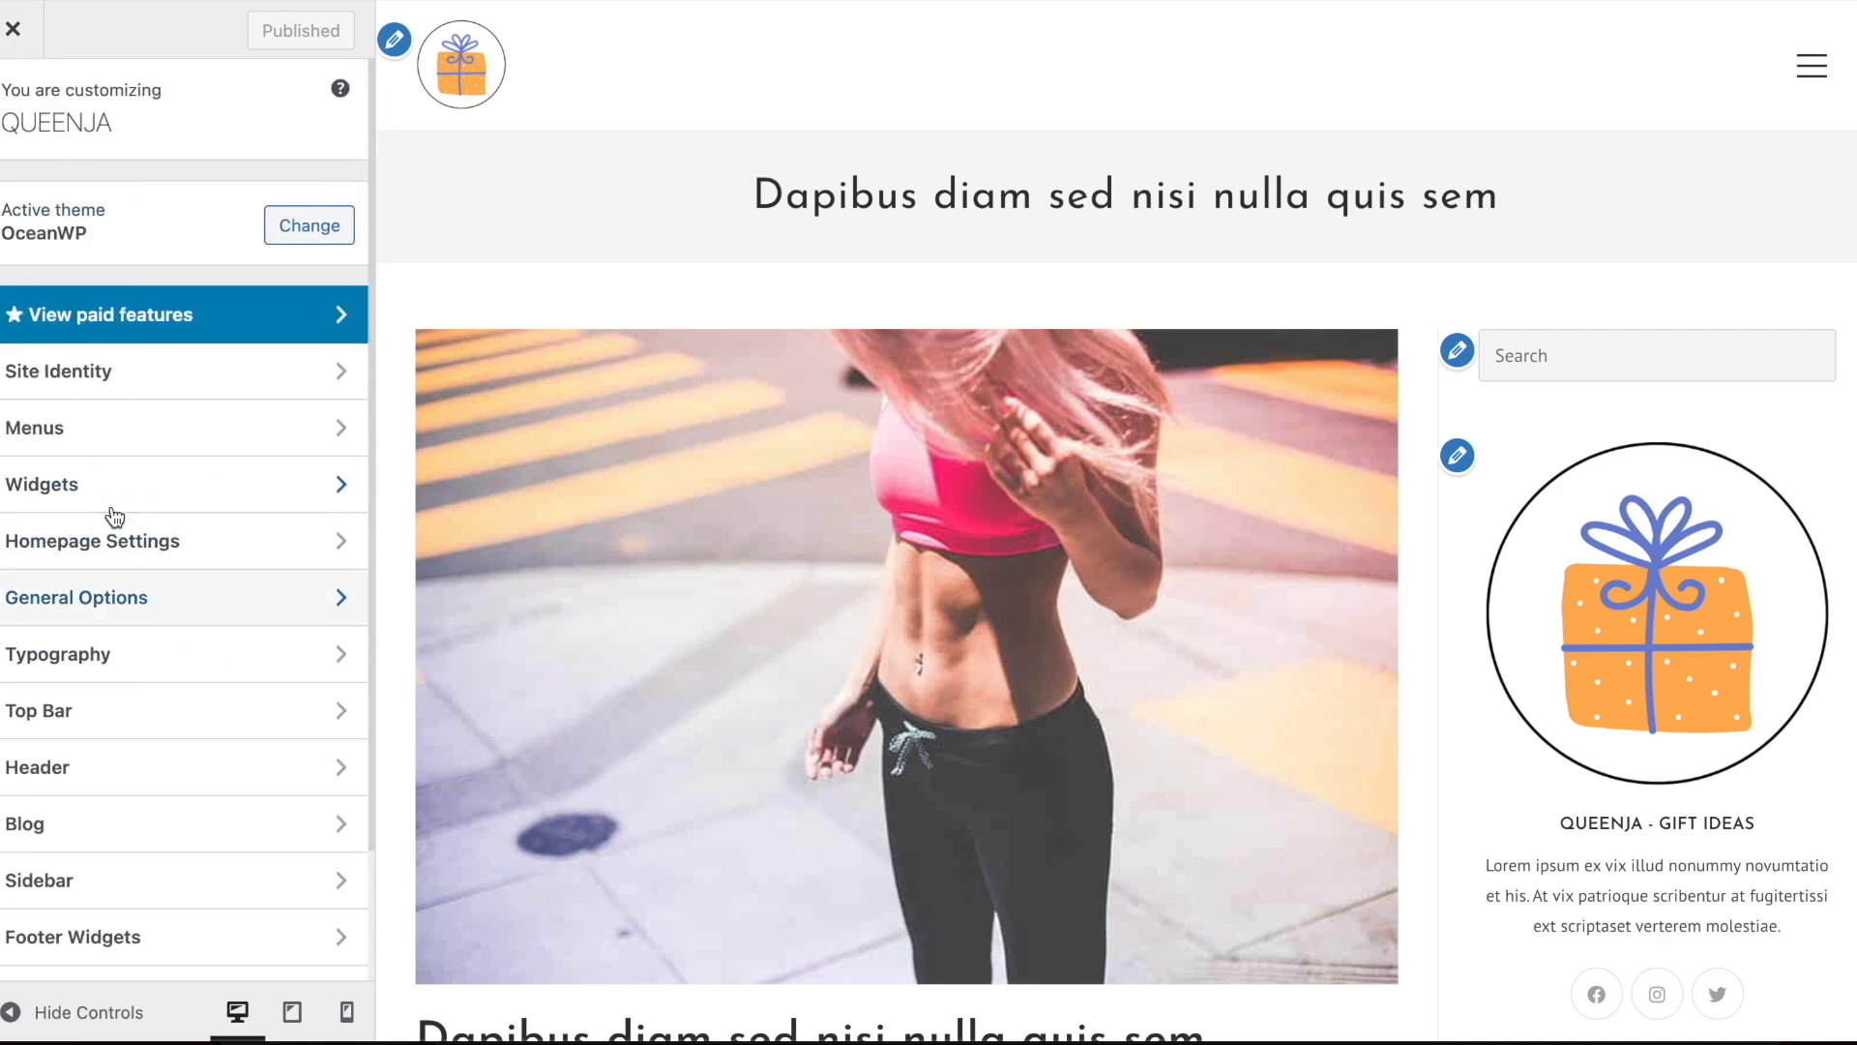
click(138, 554)
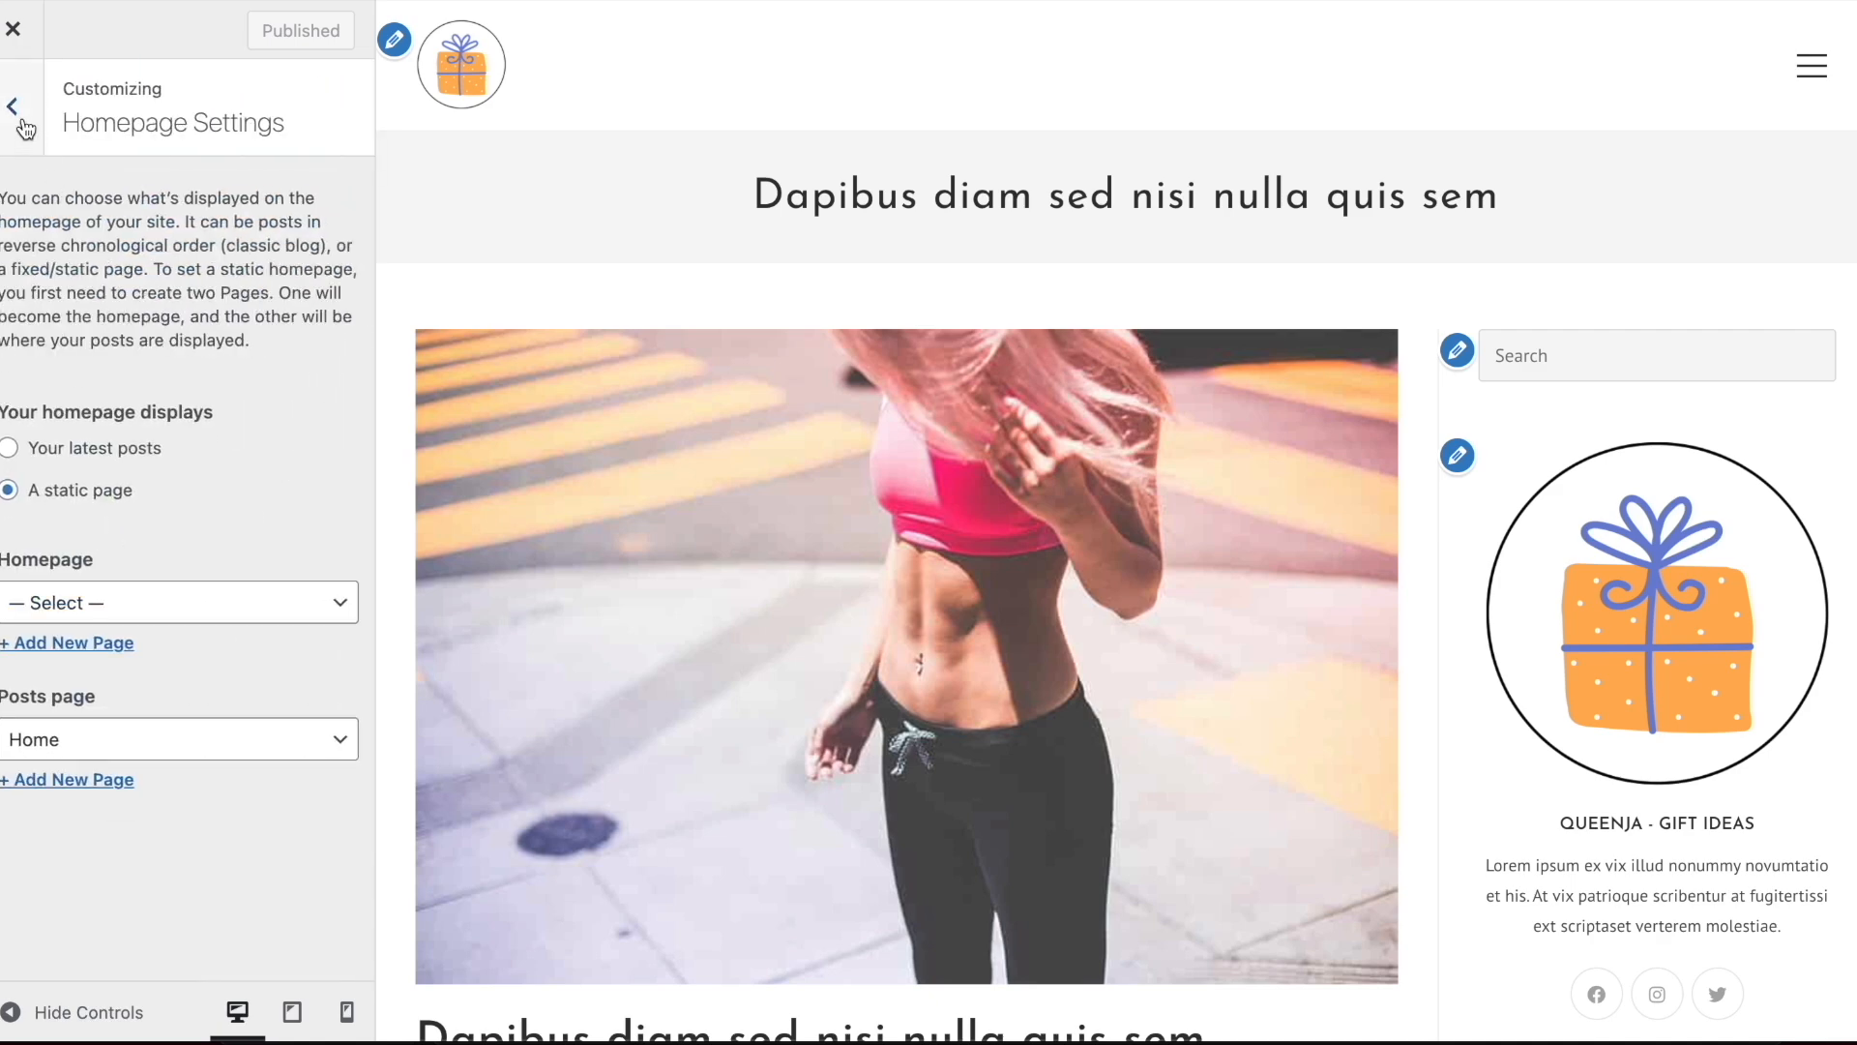
click(26, 128)
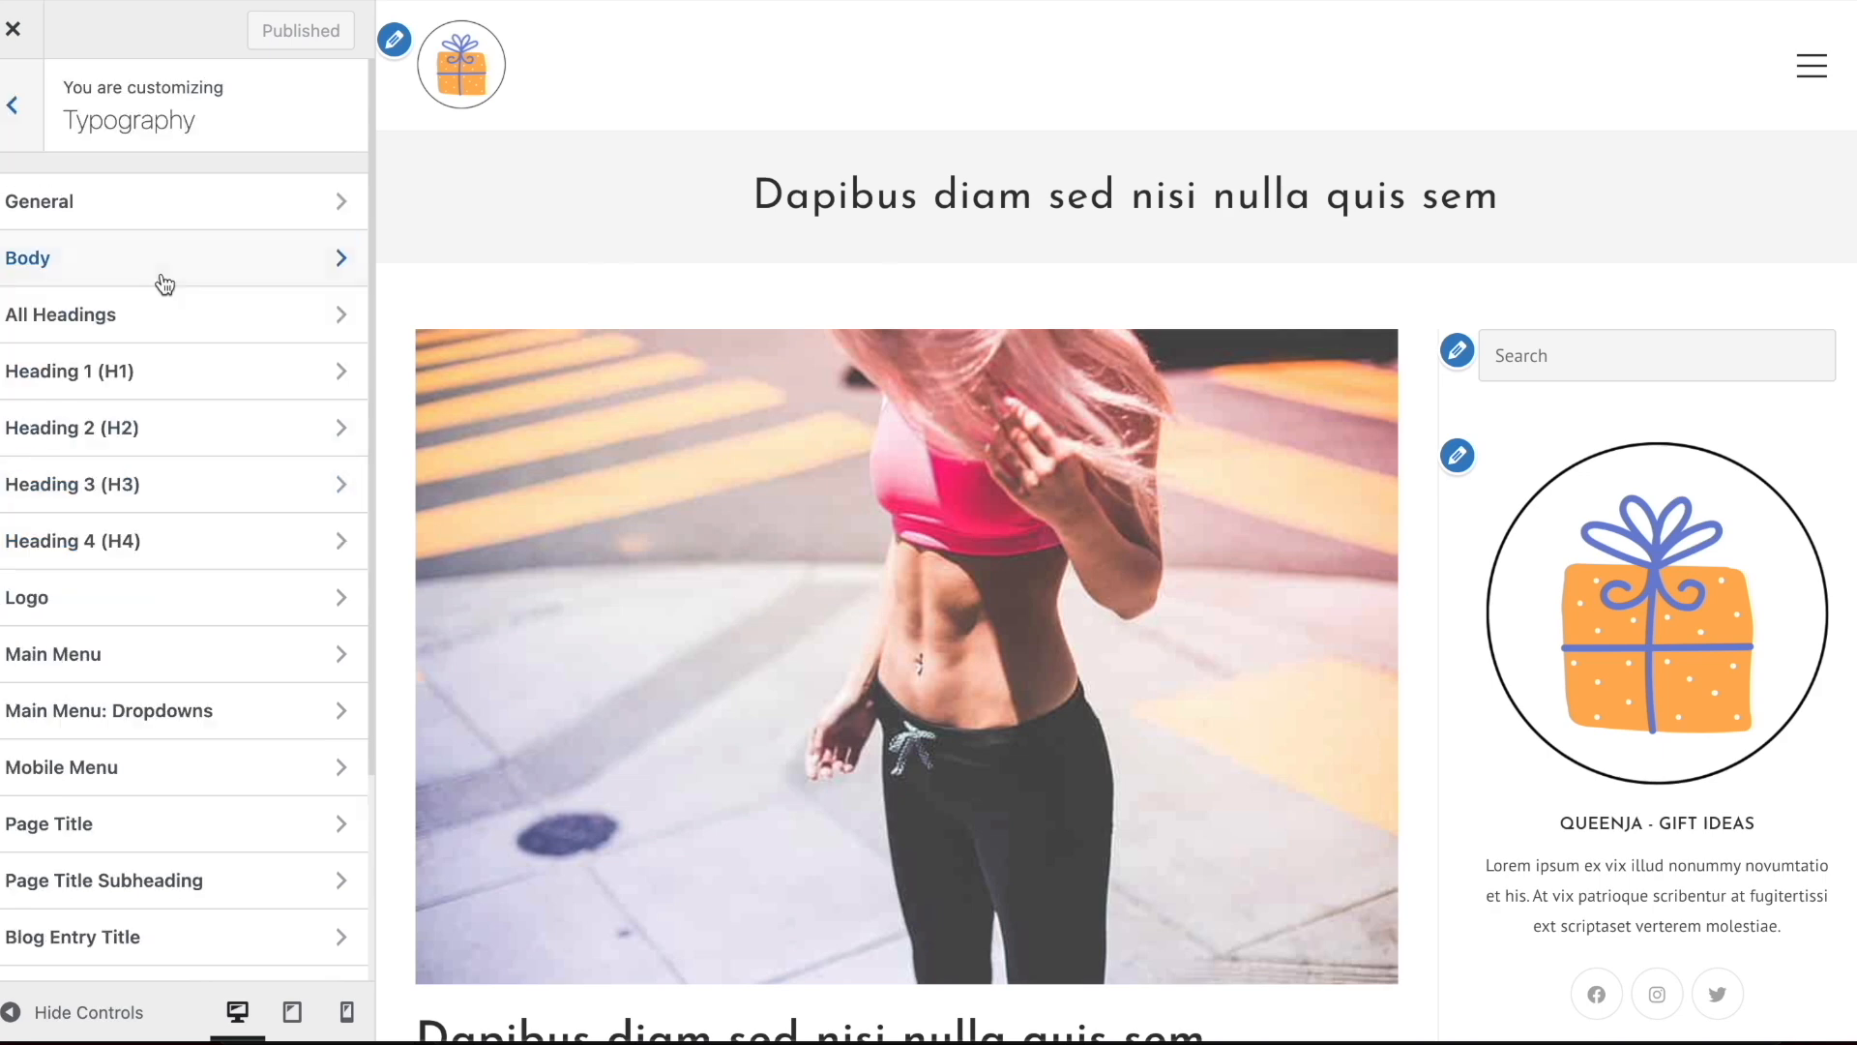
Look through the Body and All Headings typography settings and return to the main customizer sections
click(161, 281)
click(19, 105)
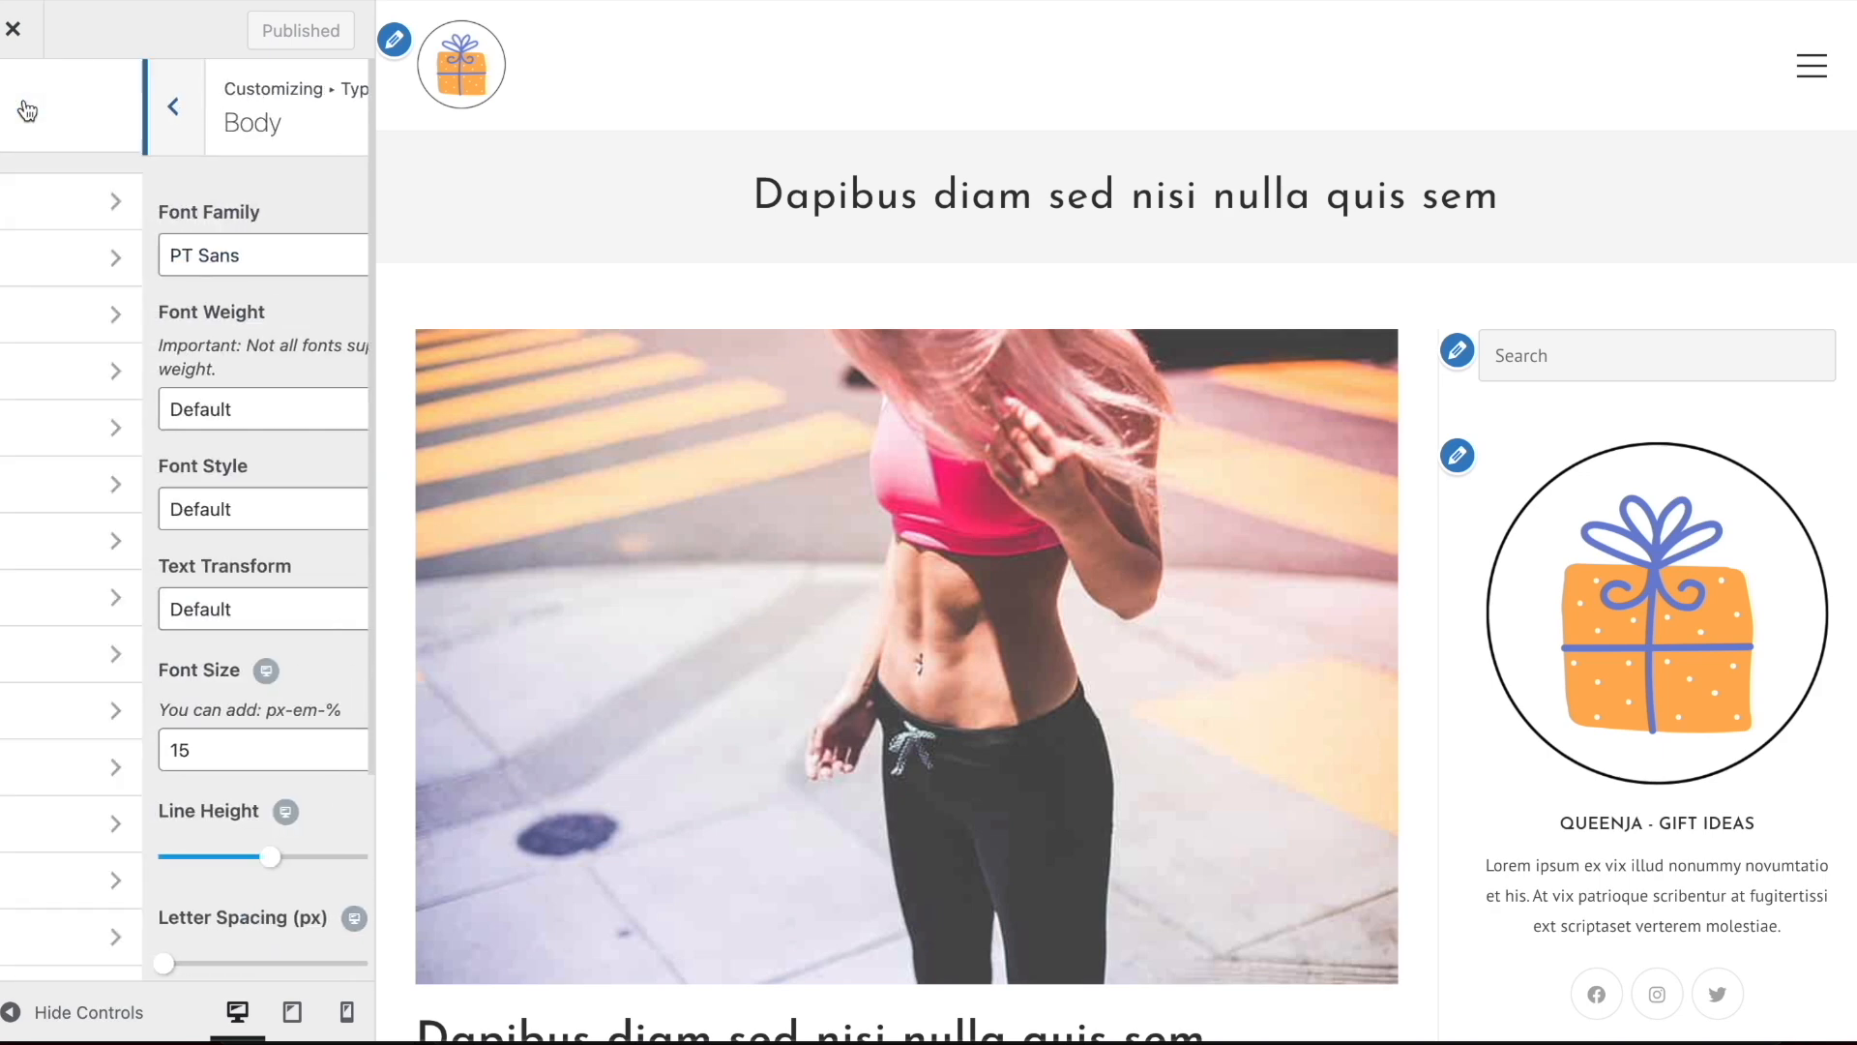
click(100, 313)
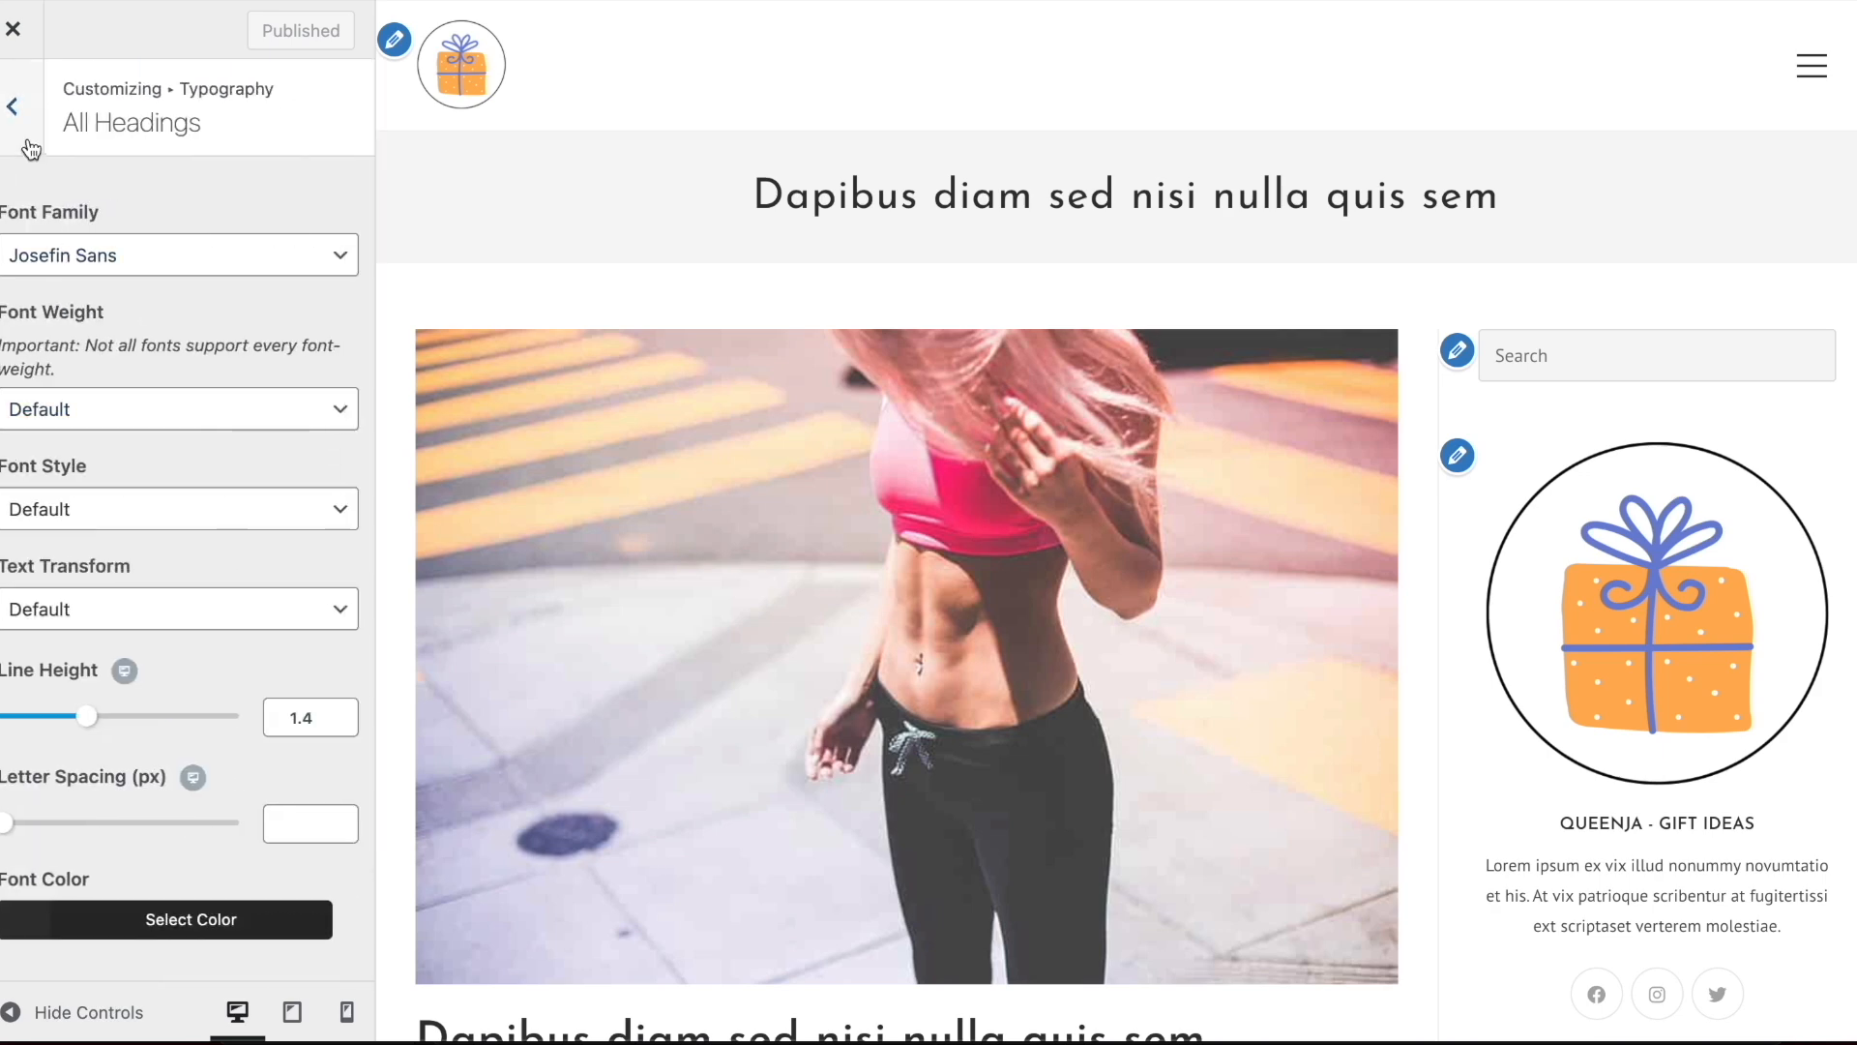
click(31, 148)
click(21, 124)
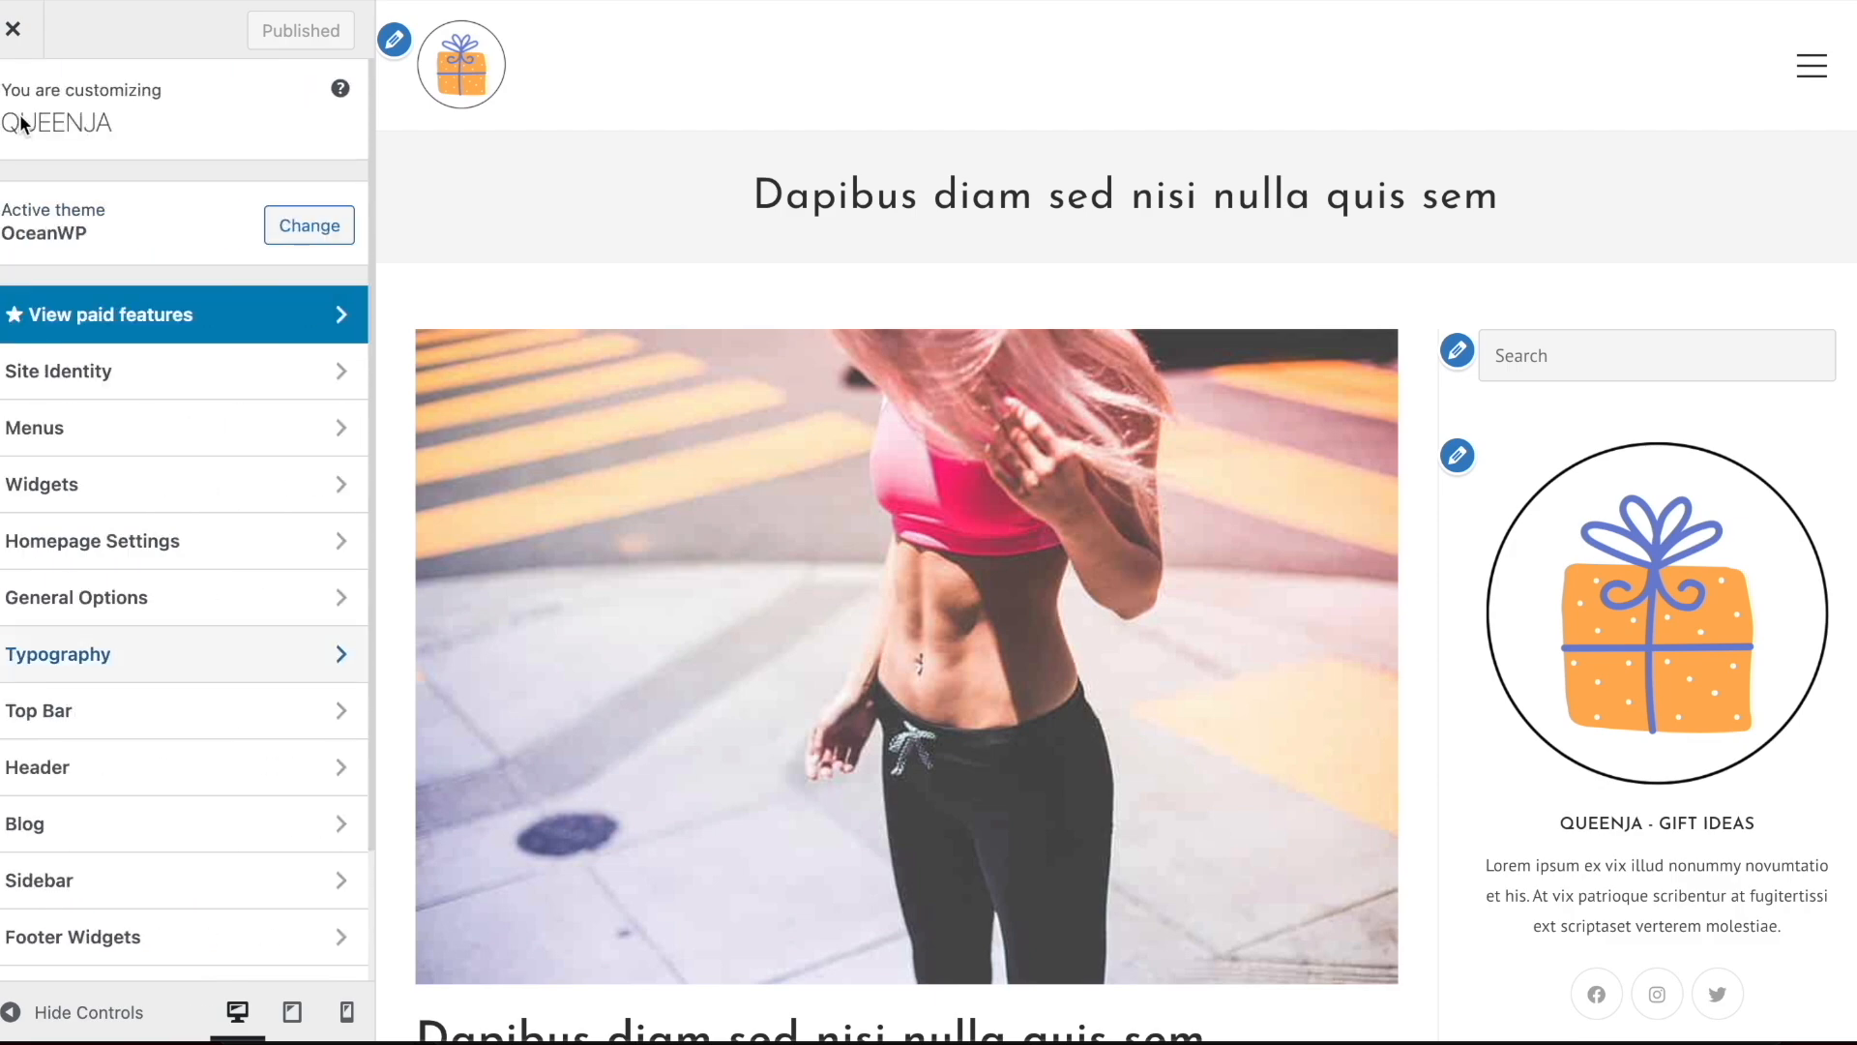
Leave the customizer and open the post "Dapibus diam sed nisi nulla quis sem" for editing from the posts list
scroll(1359, 331, down, 5)
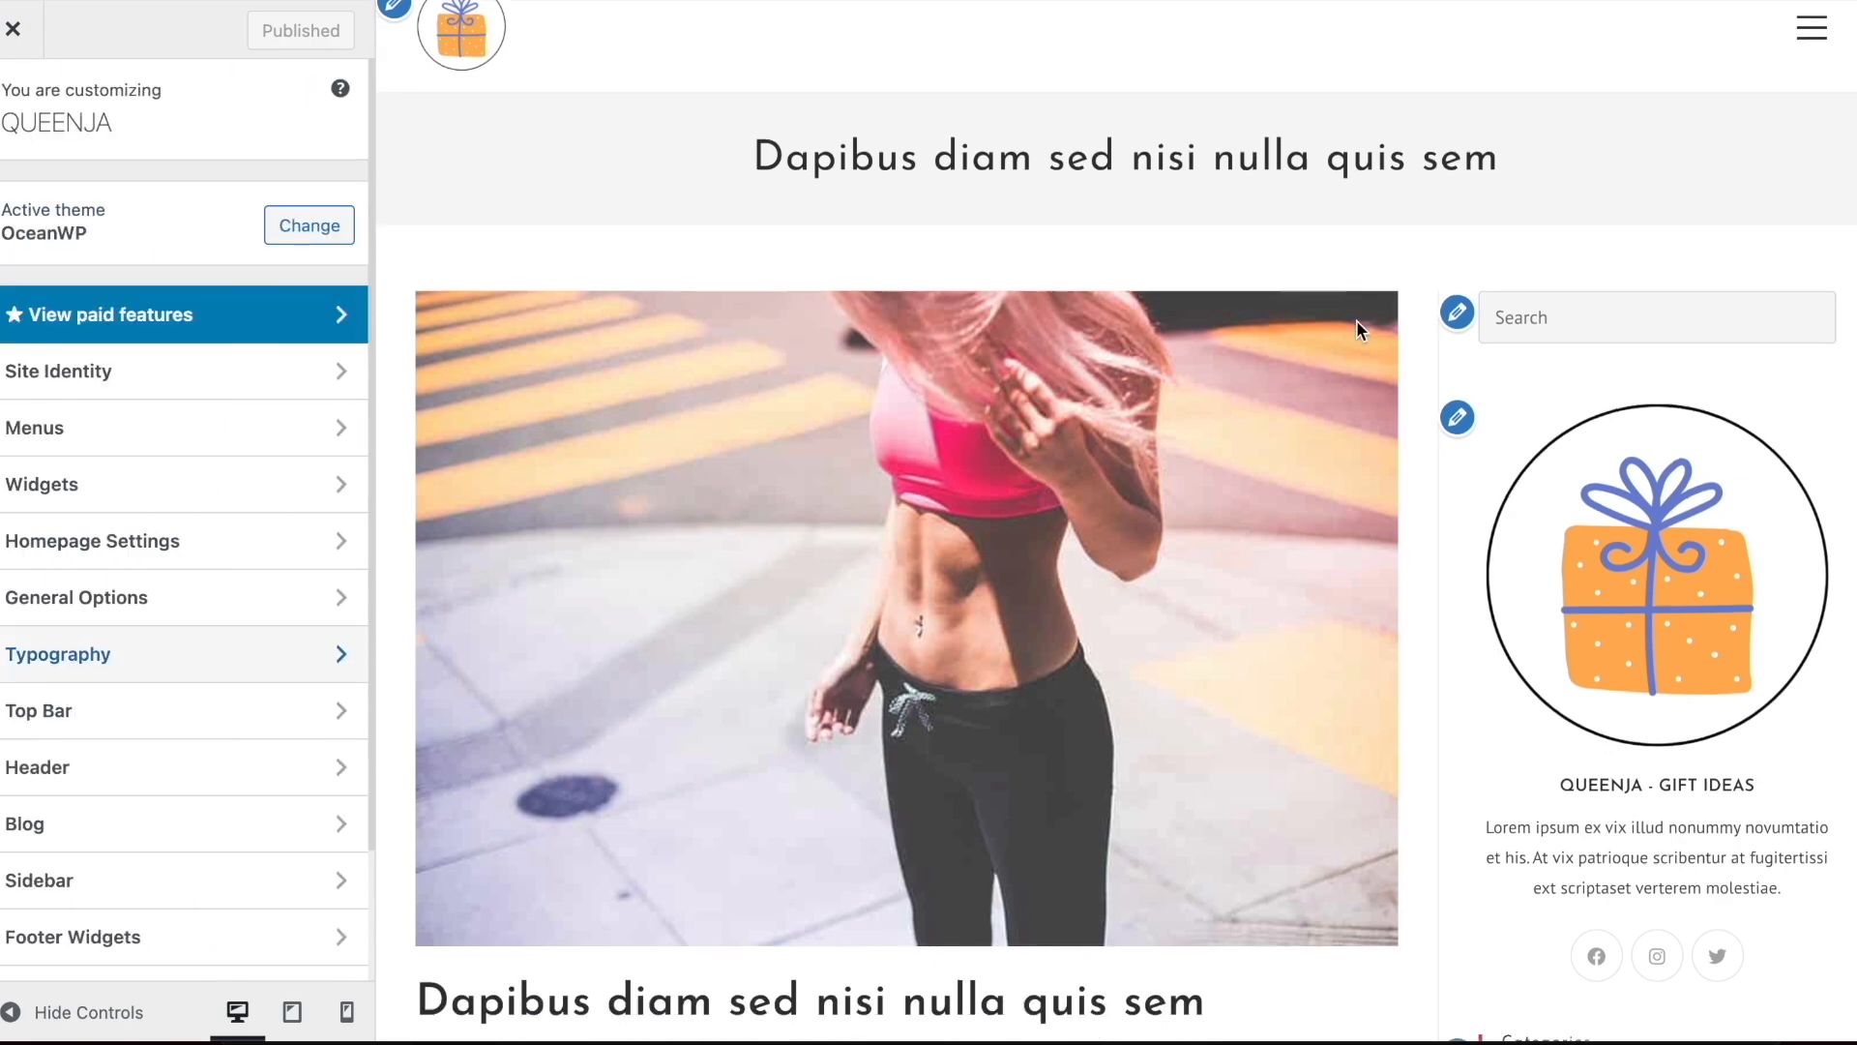
scroll(1356, 319, up, 5)
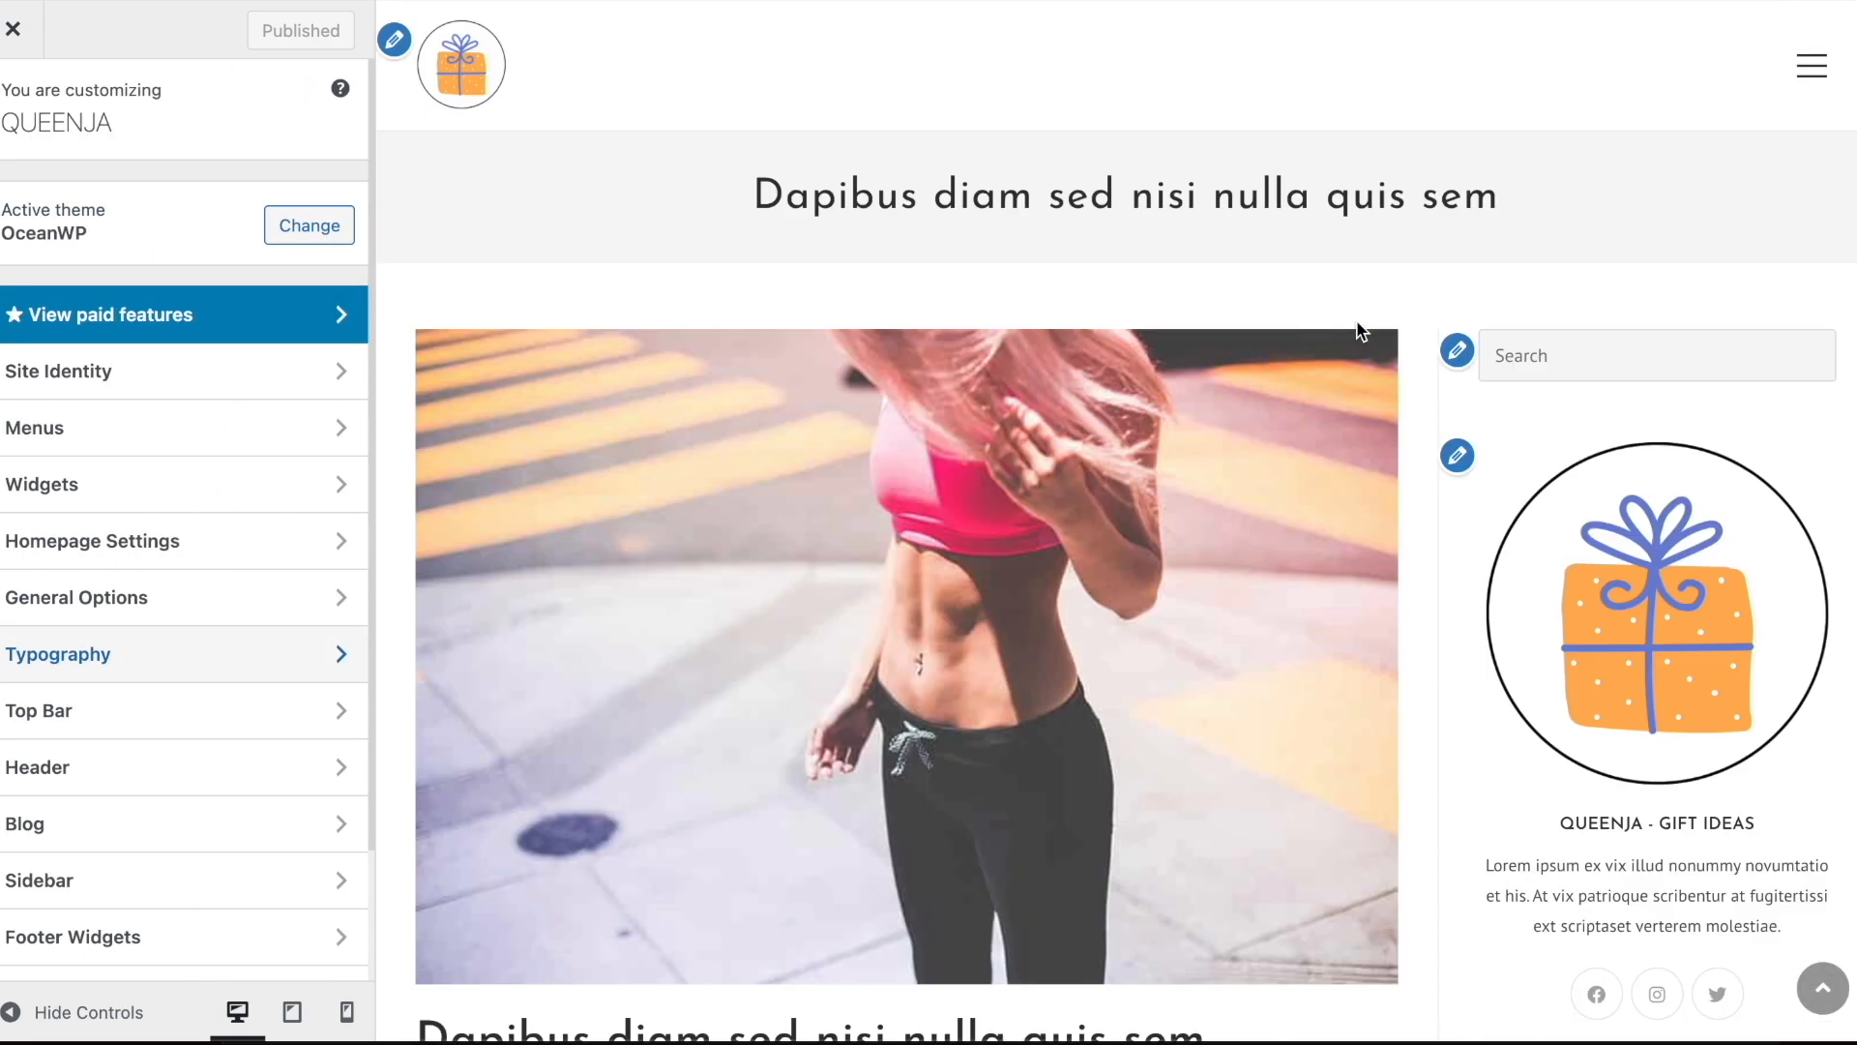
click(12, 31)
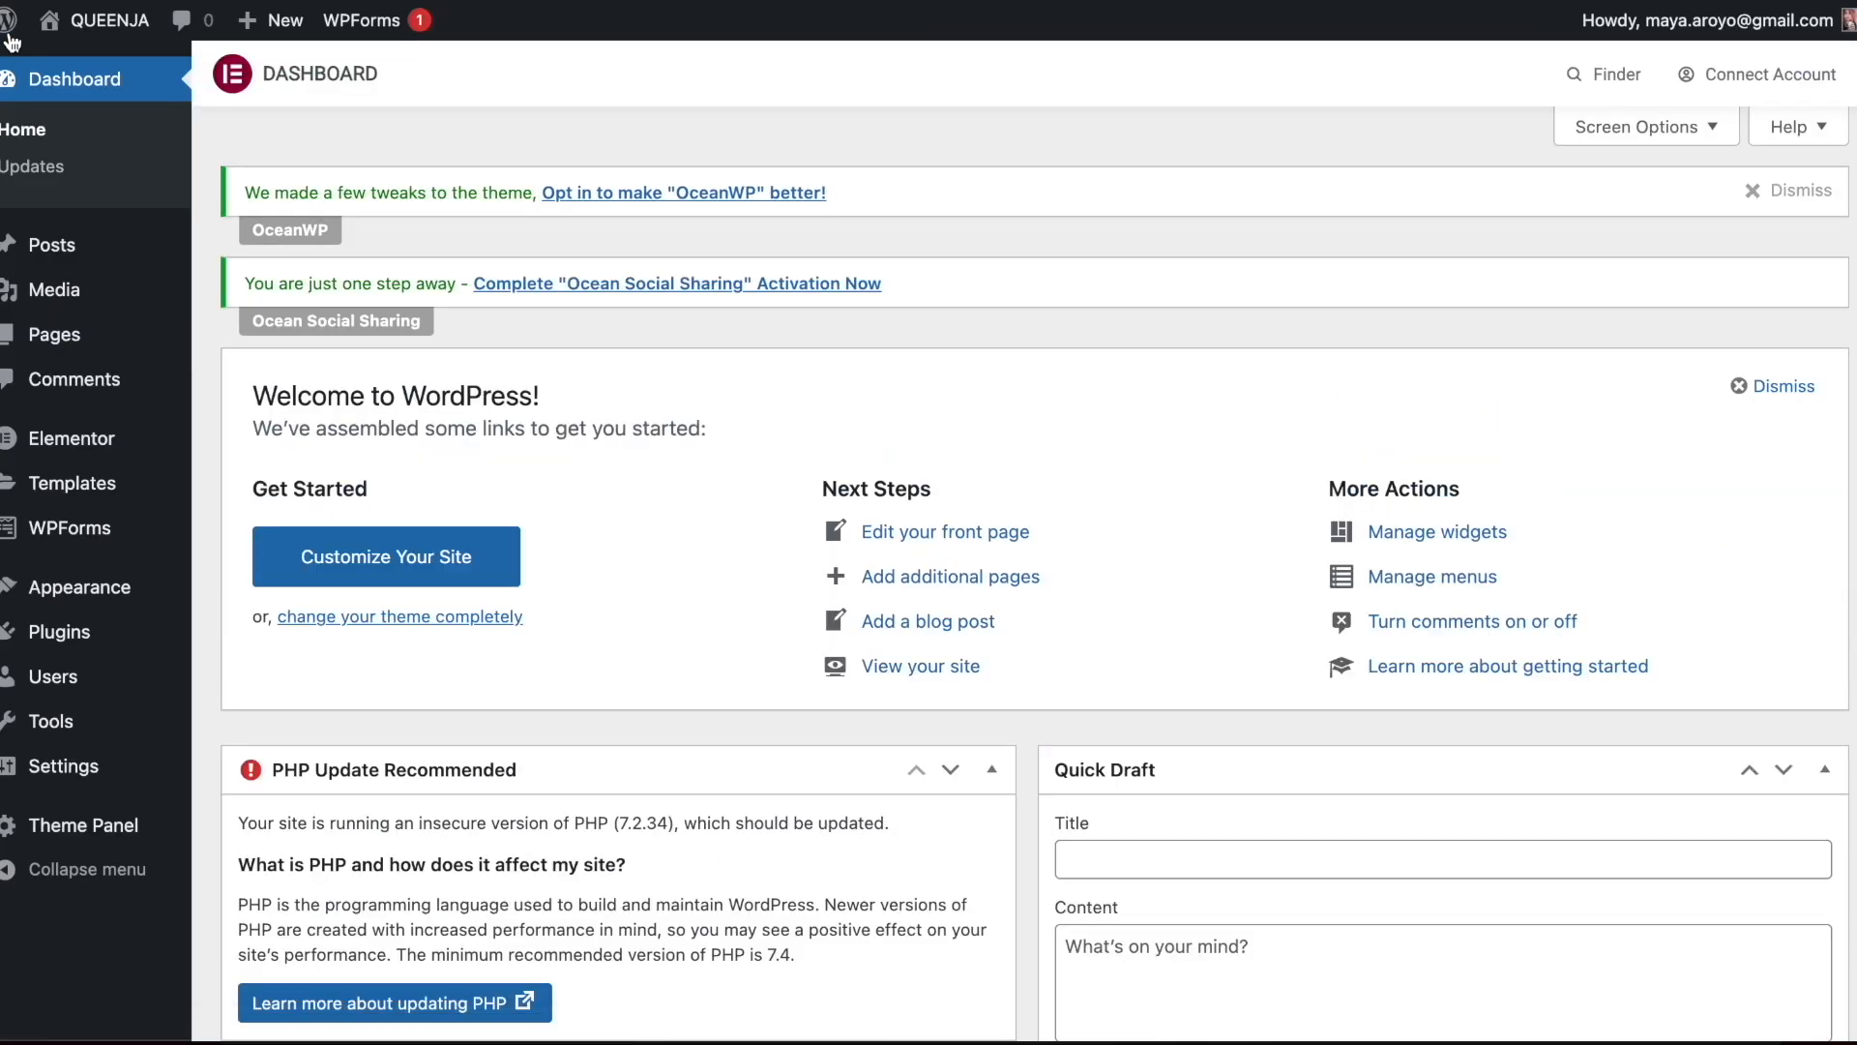
mouse_move(79, 253)
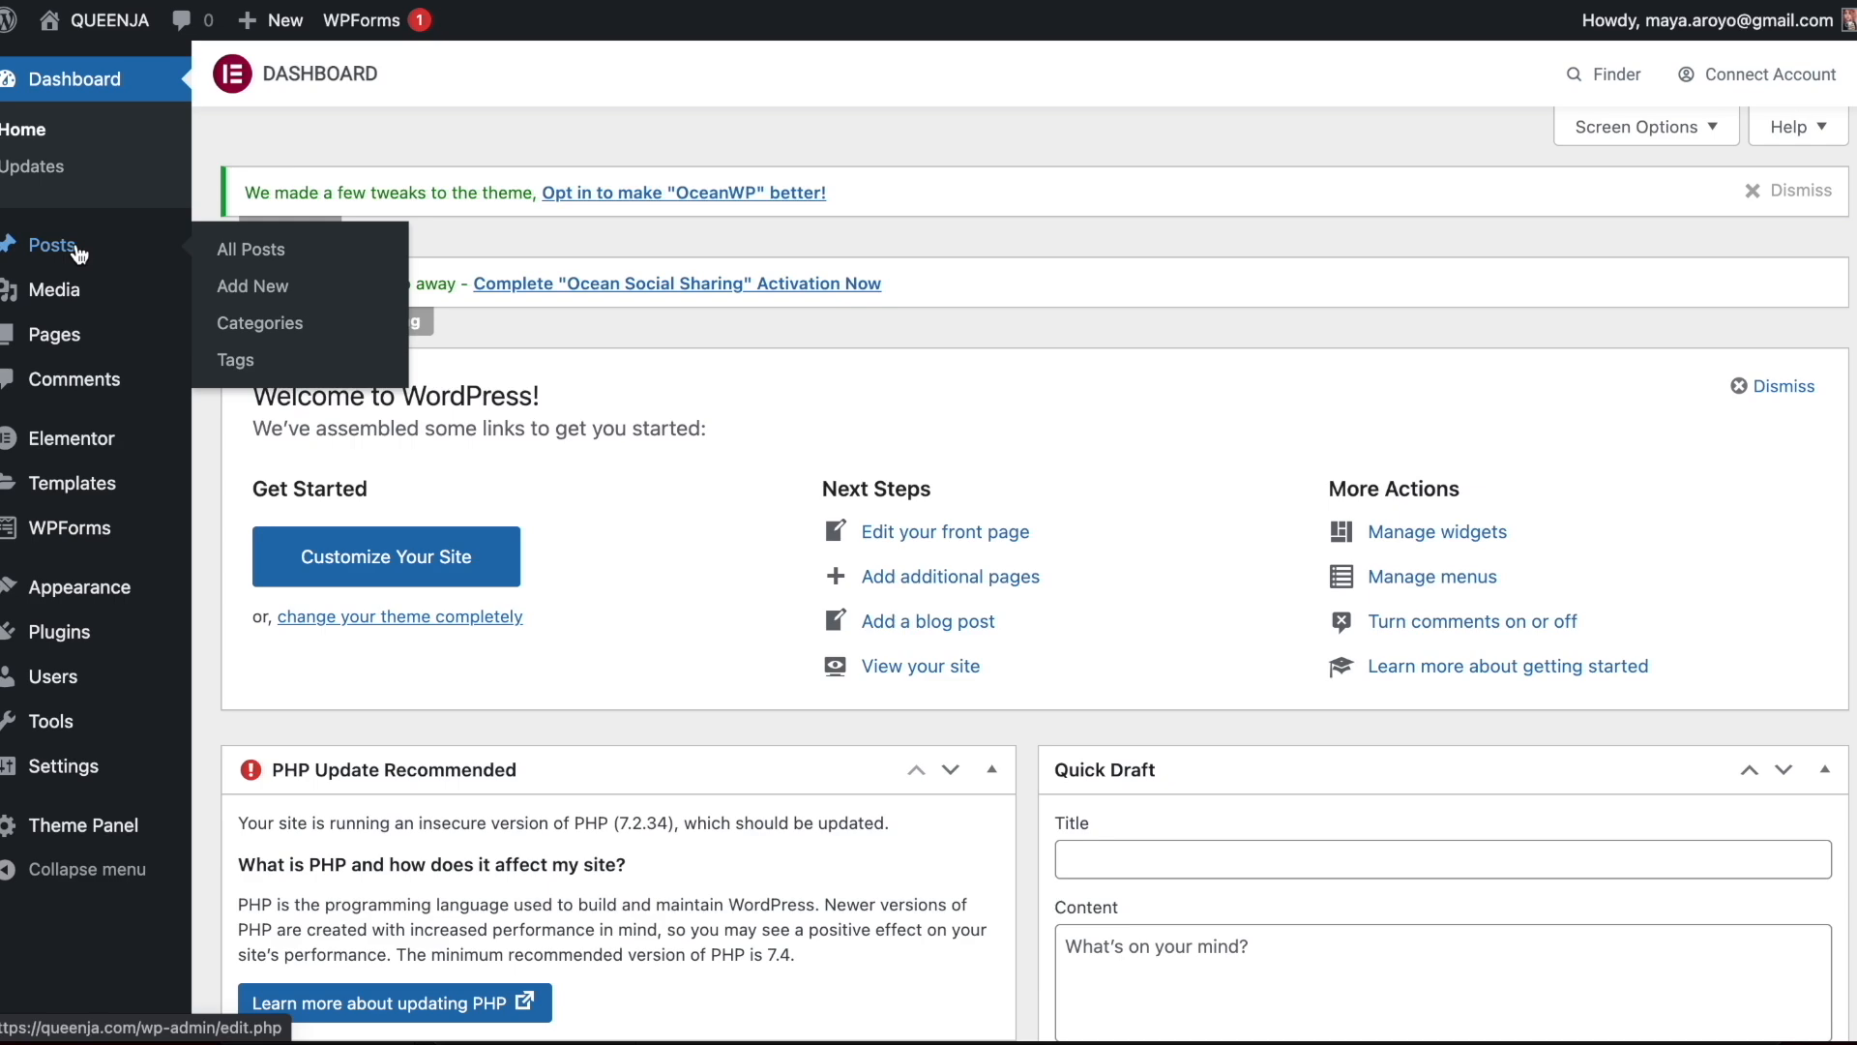
click(78, 250)
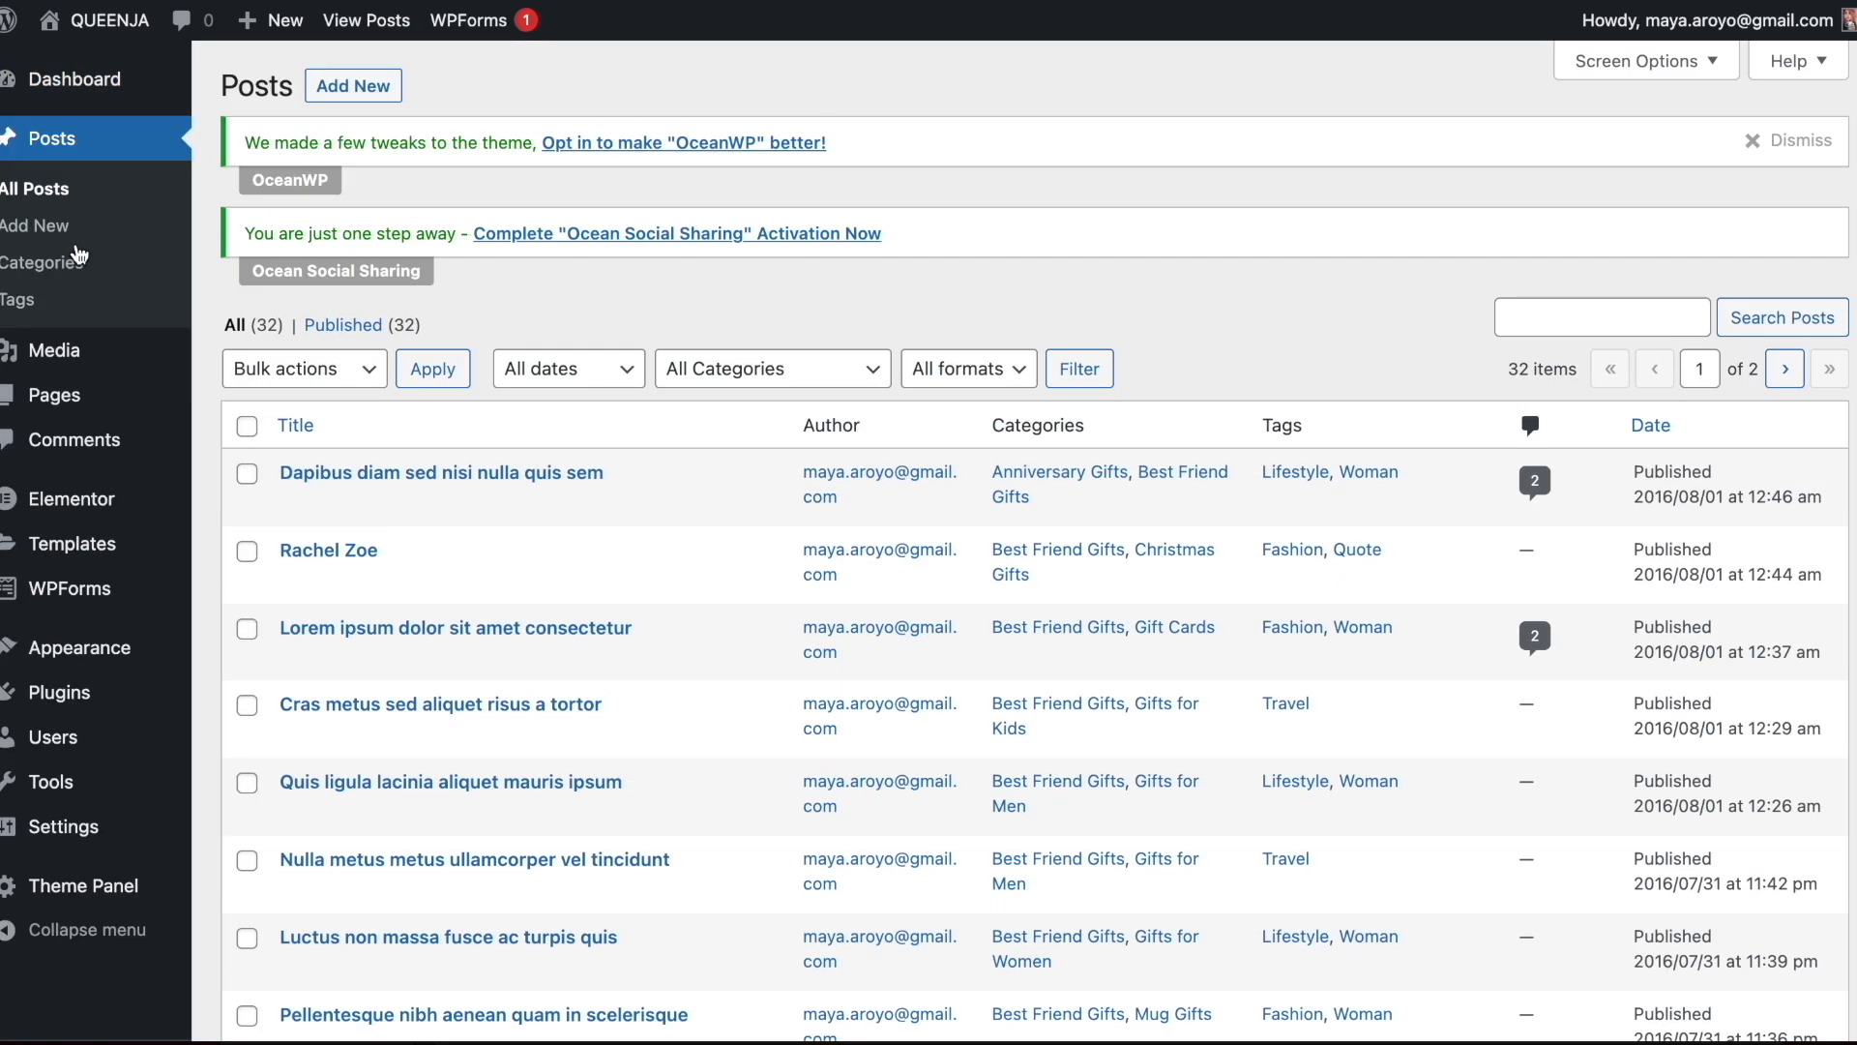
mouse_move(378, 487)
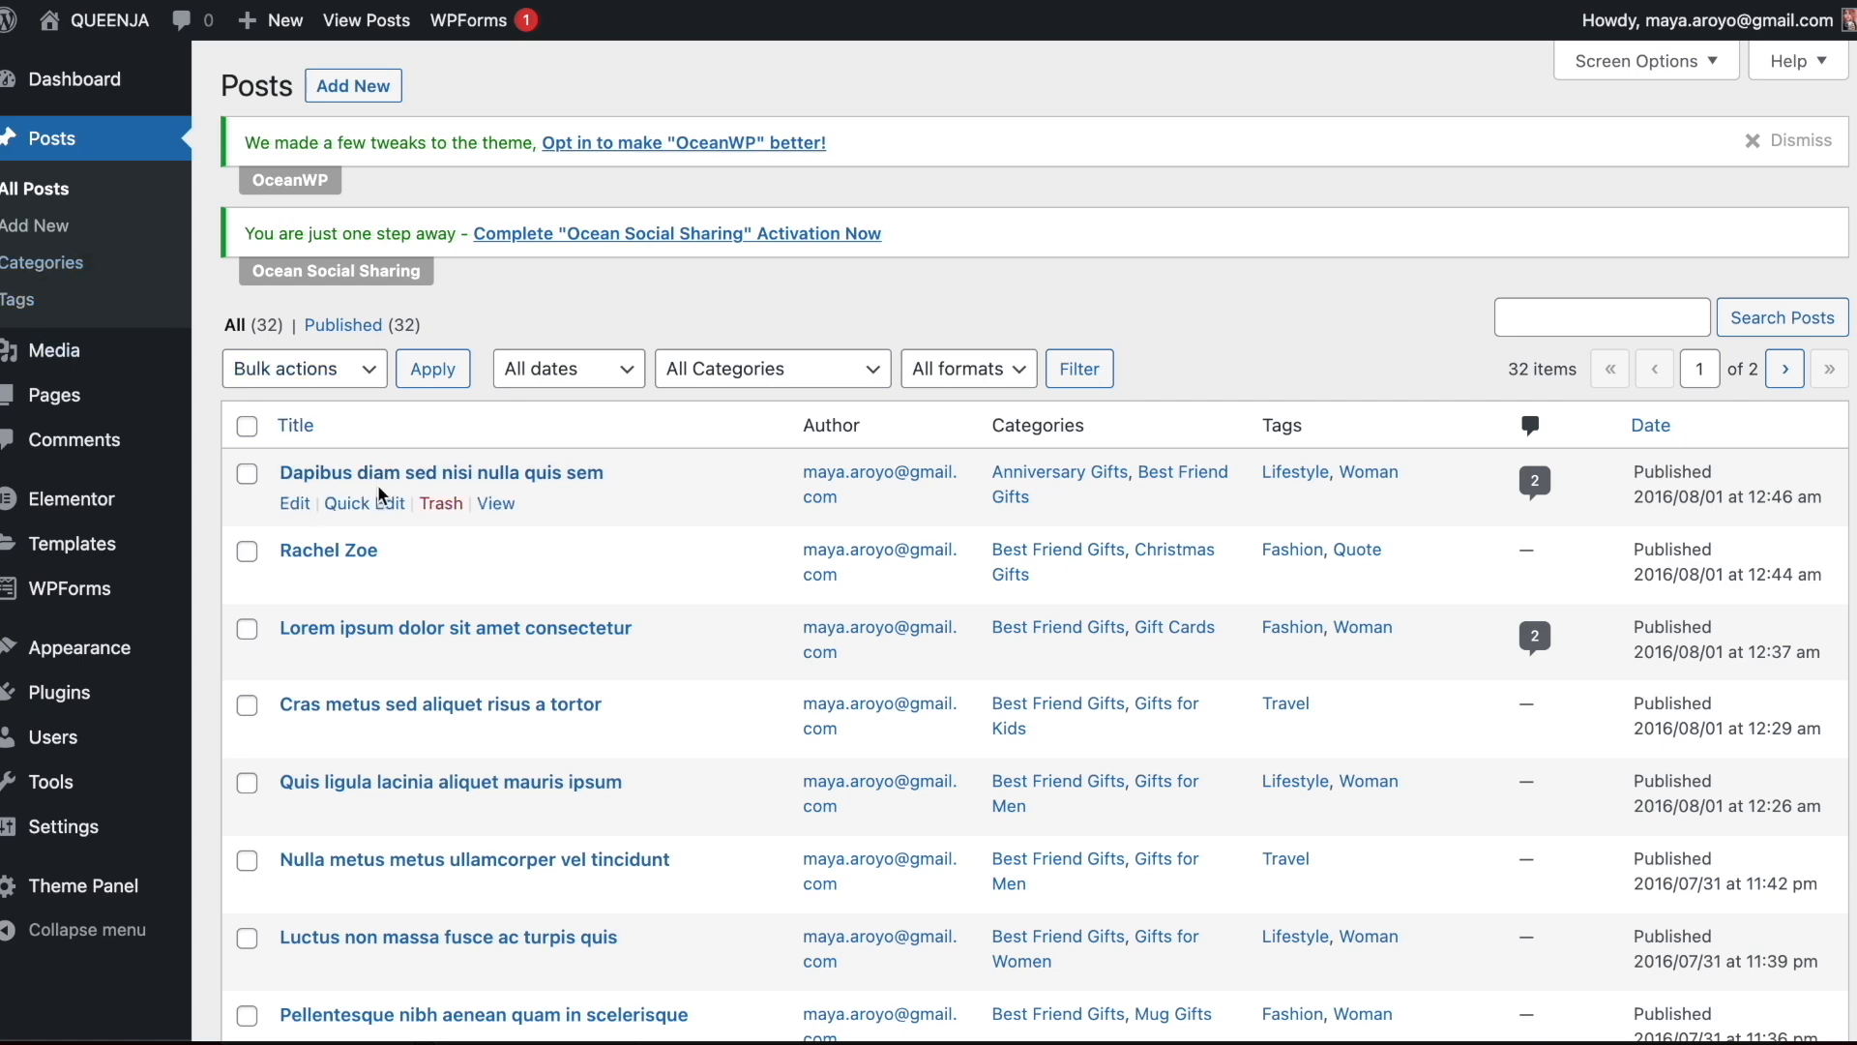
click(295, 505)
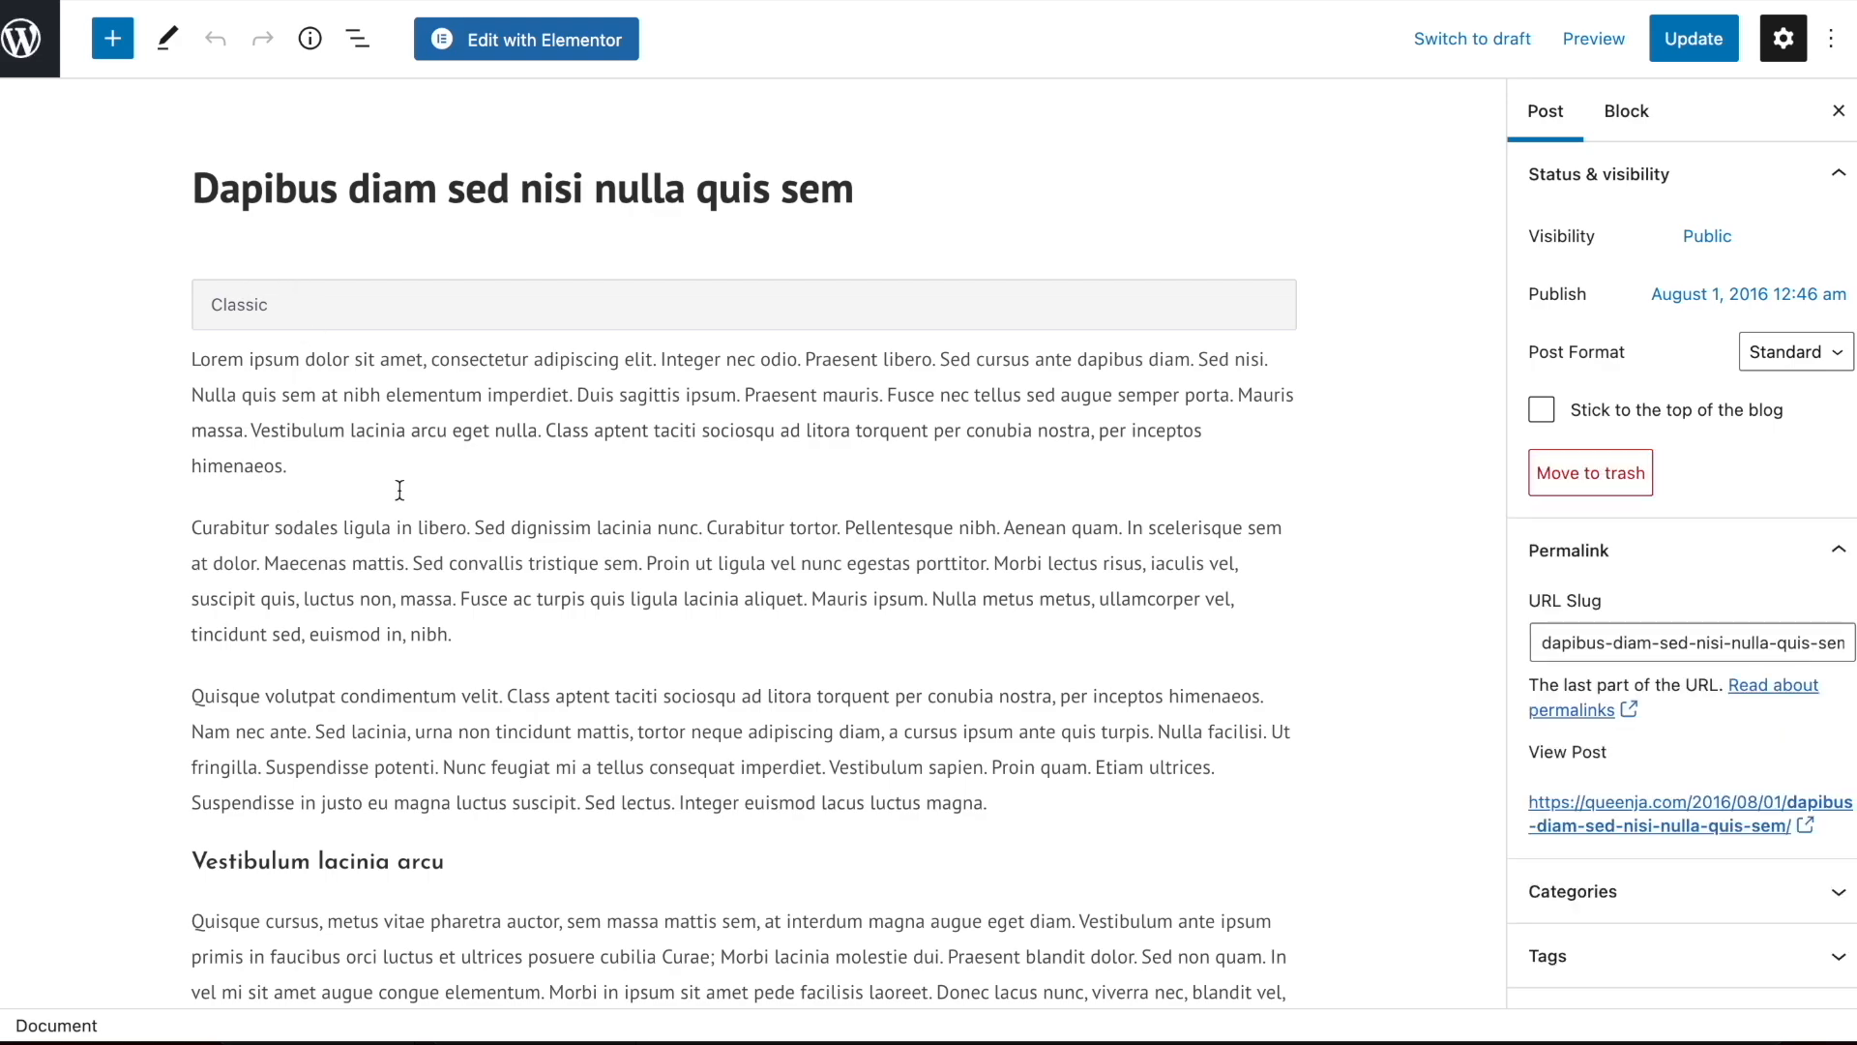
Replace the post's title with "Thank You Gift Ideas to Show Gratitude"
scroll(401, 491, down, 13)
scroll(553, 678, up, 13)
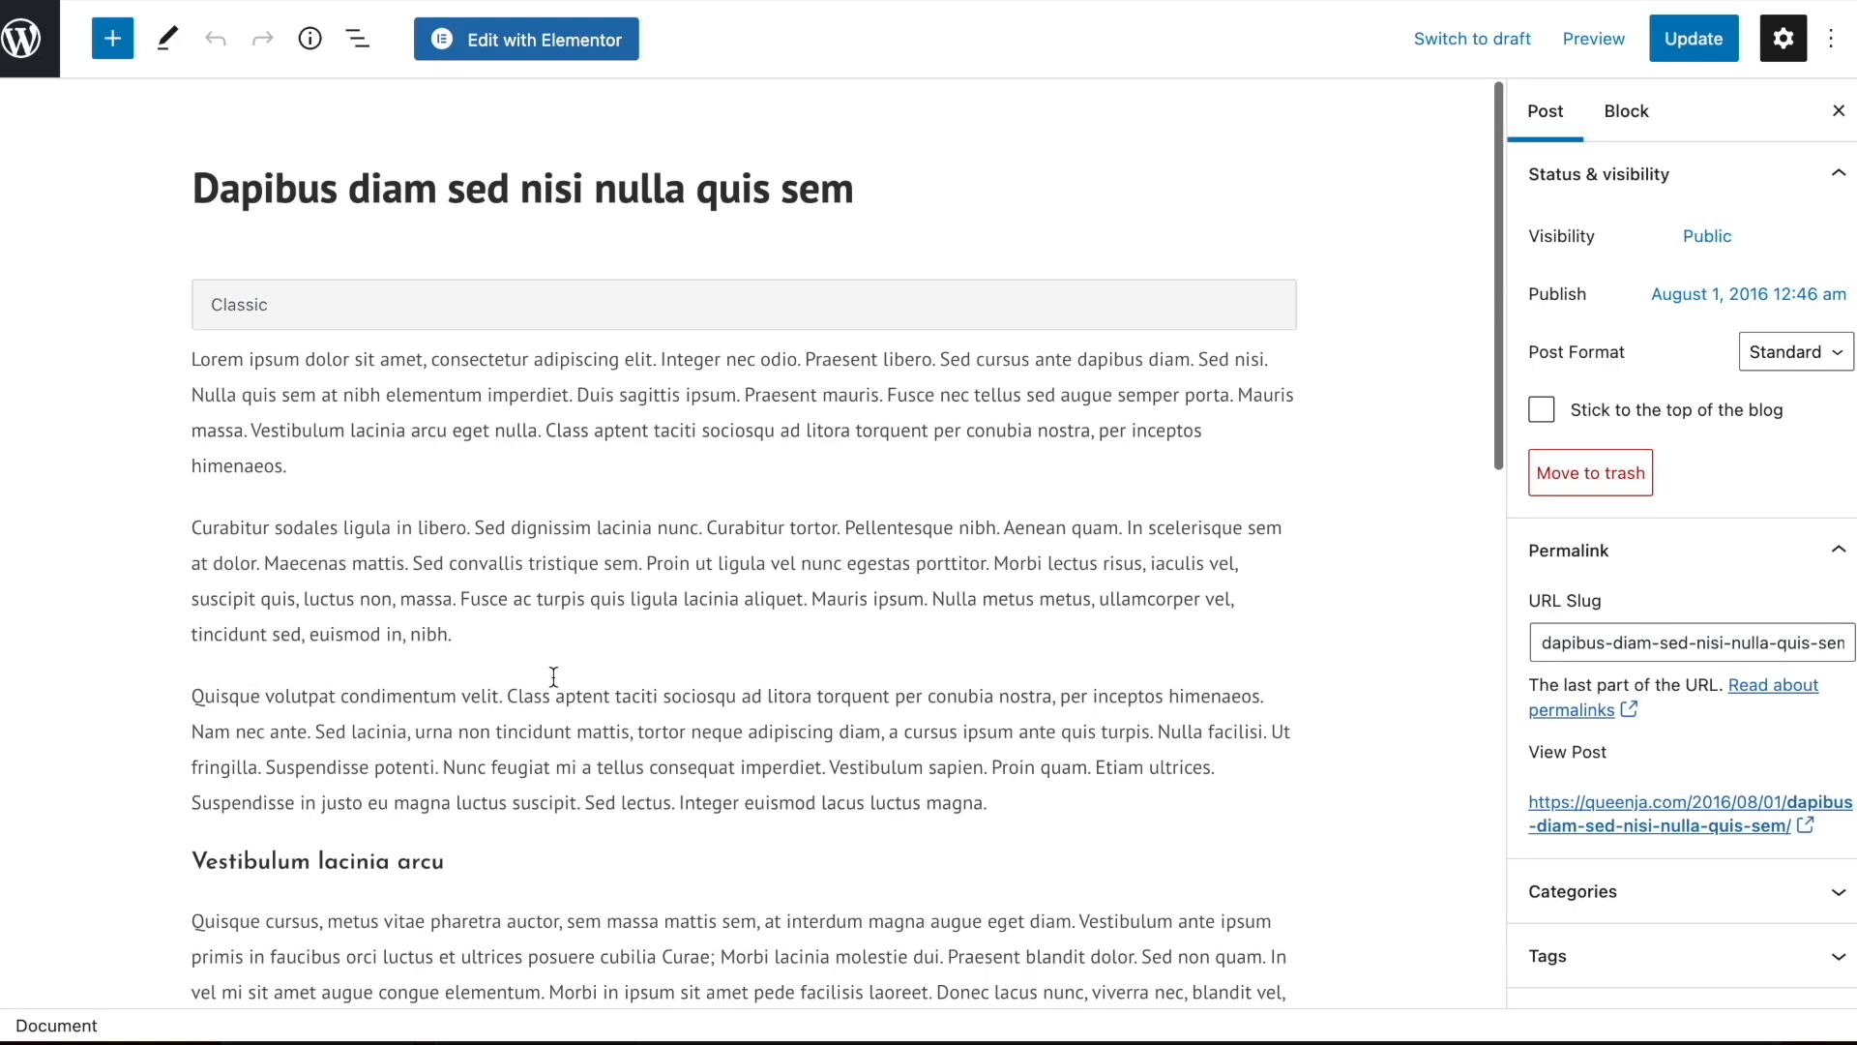
triple_click(532, 200)
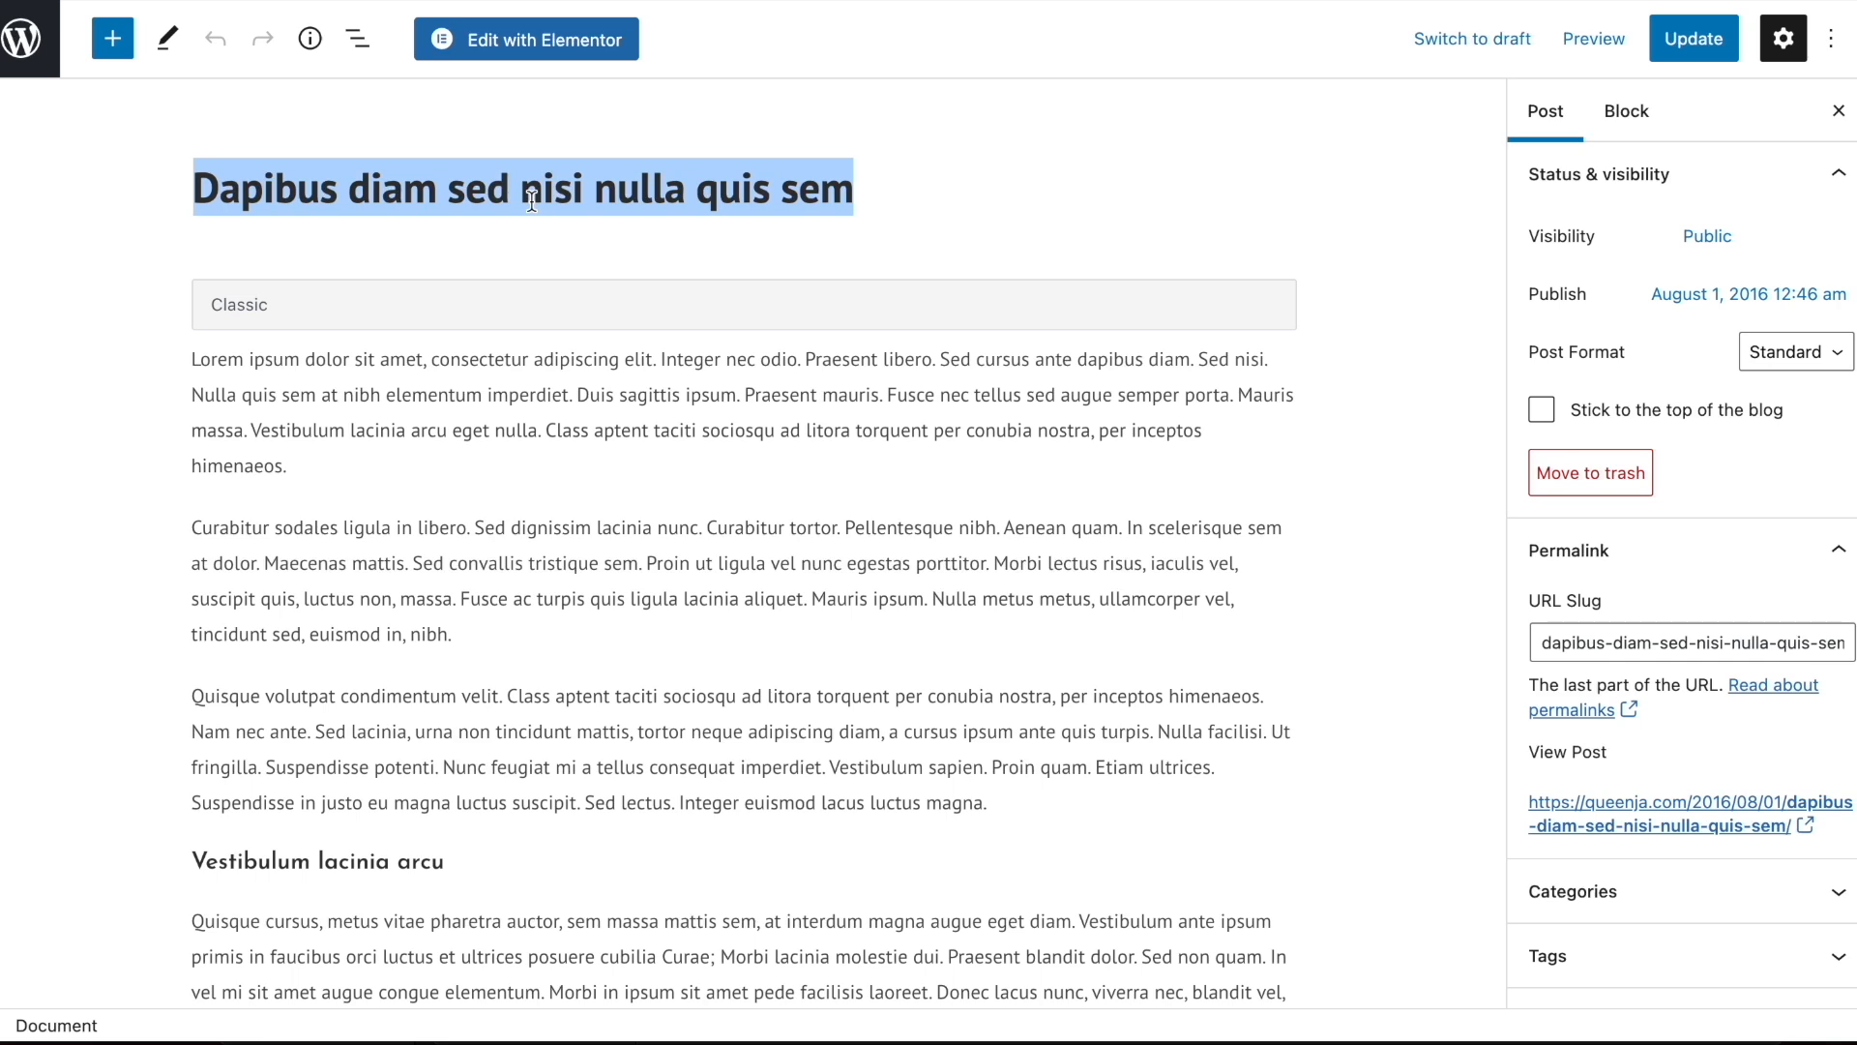
text(Thank You Gift Ideas to Show Gratitude)
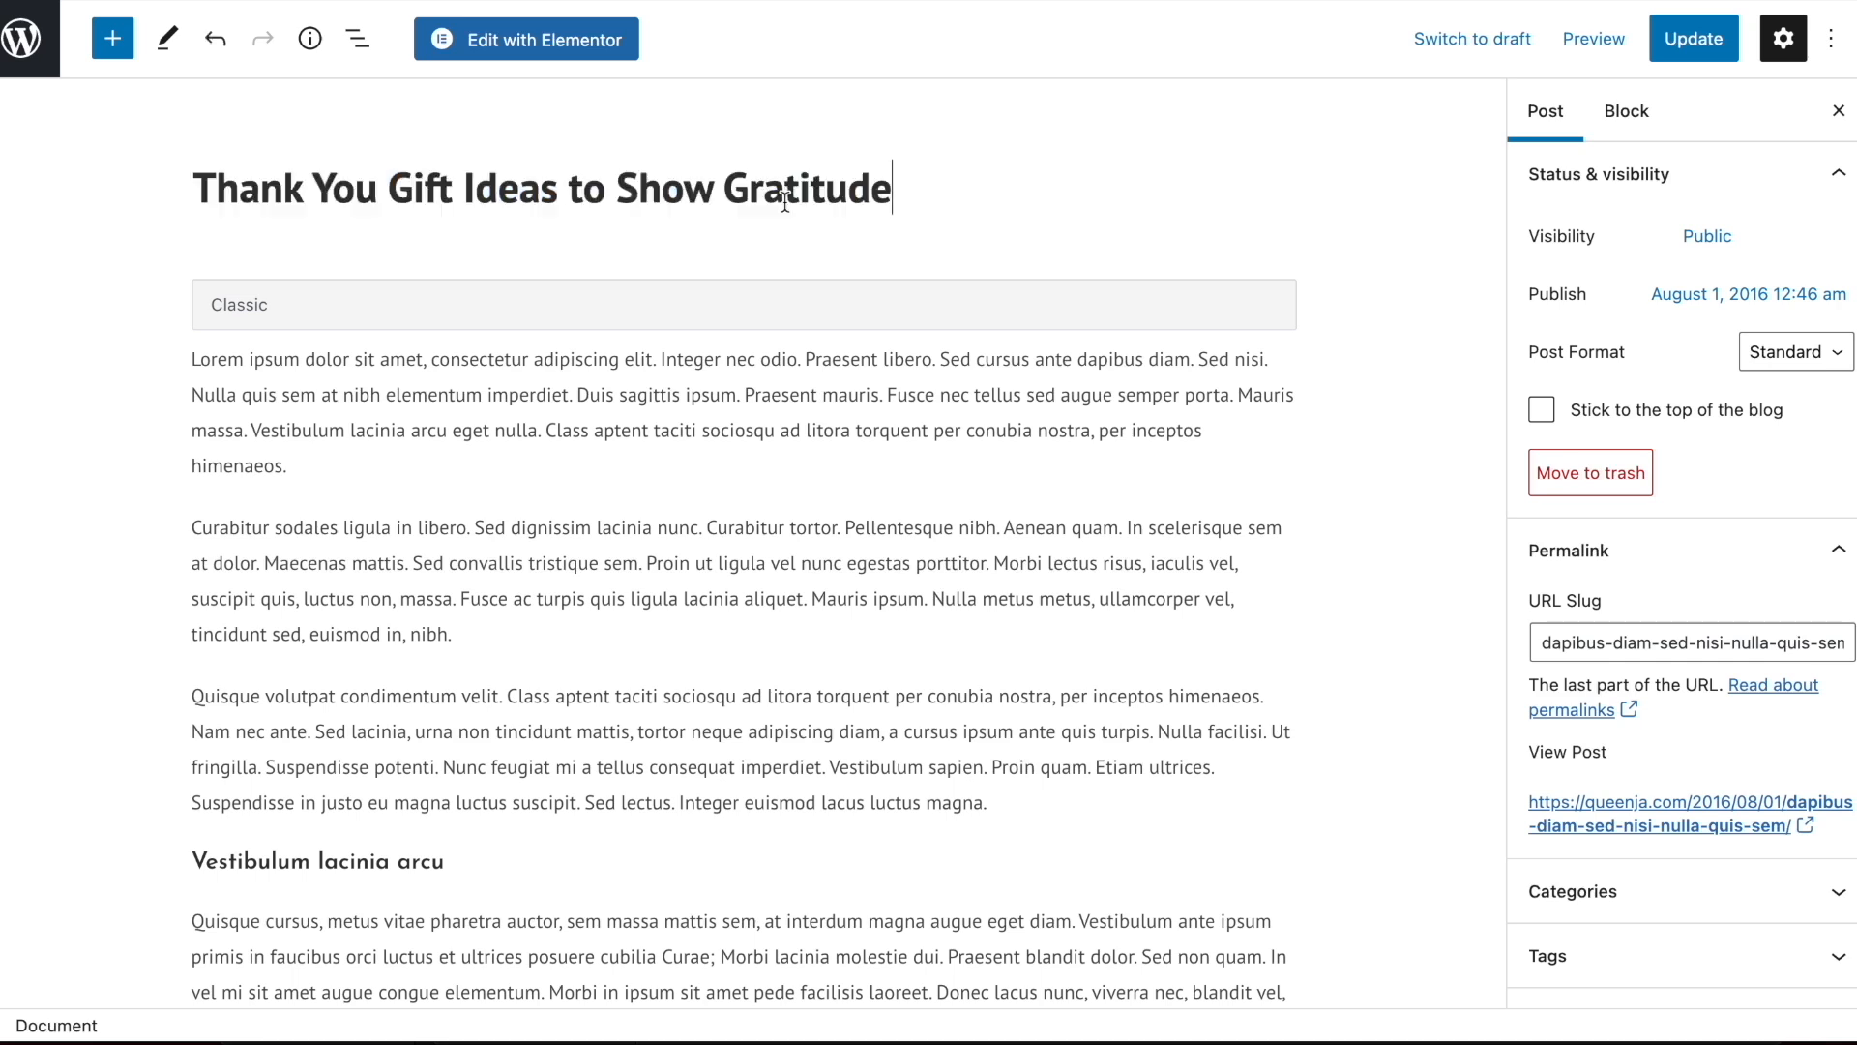
Set the post's URL slug to "Thank You Gift Ideas to Show Gratitude" by copying the title, and update the post
triple_click(689, 194)
key(ctrl+c)
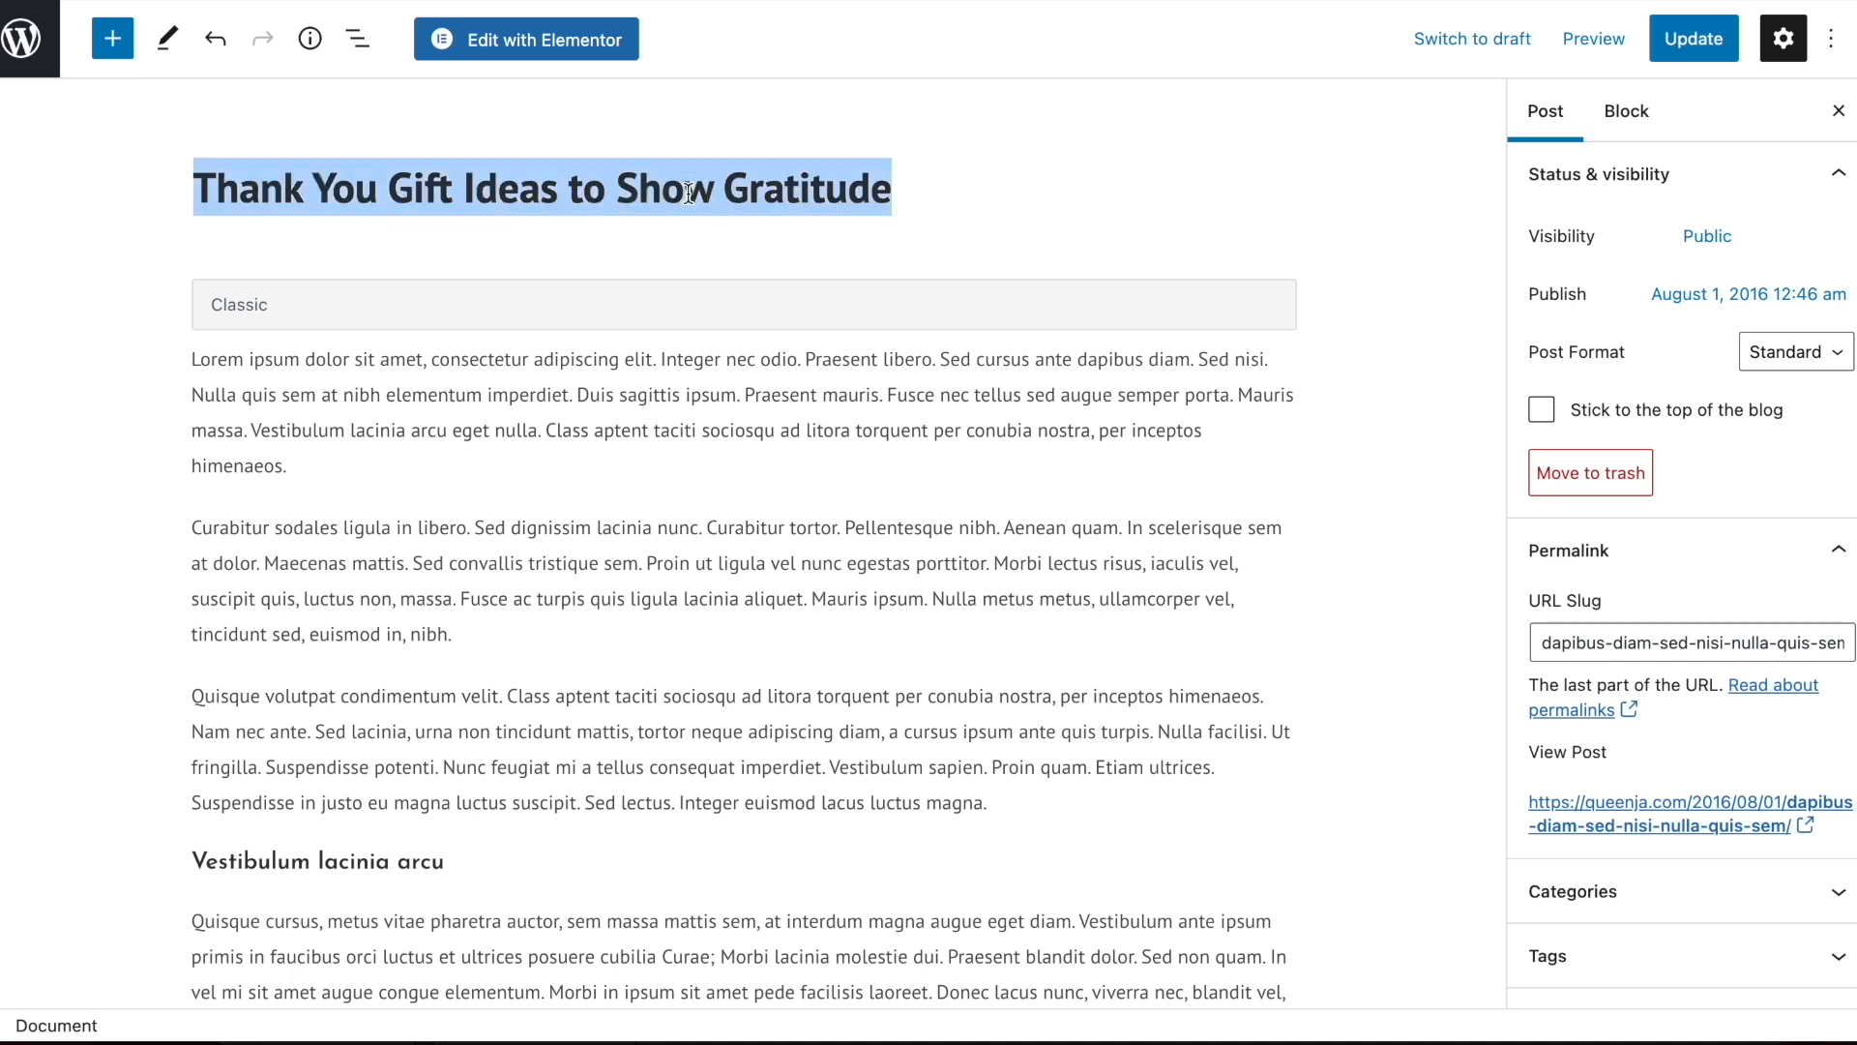
click(1637, 642)
triple_click(1635, 638)
key(ctrl+v)
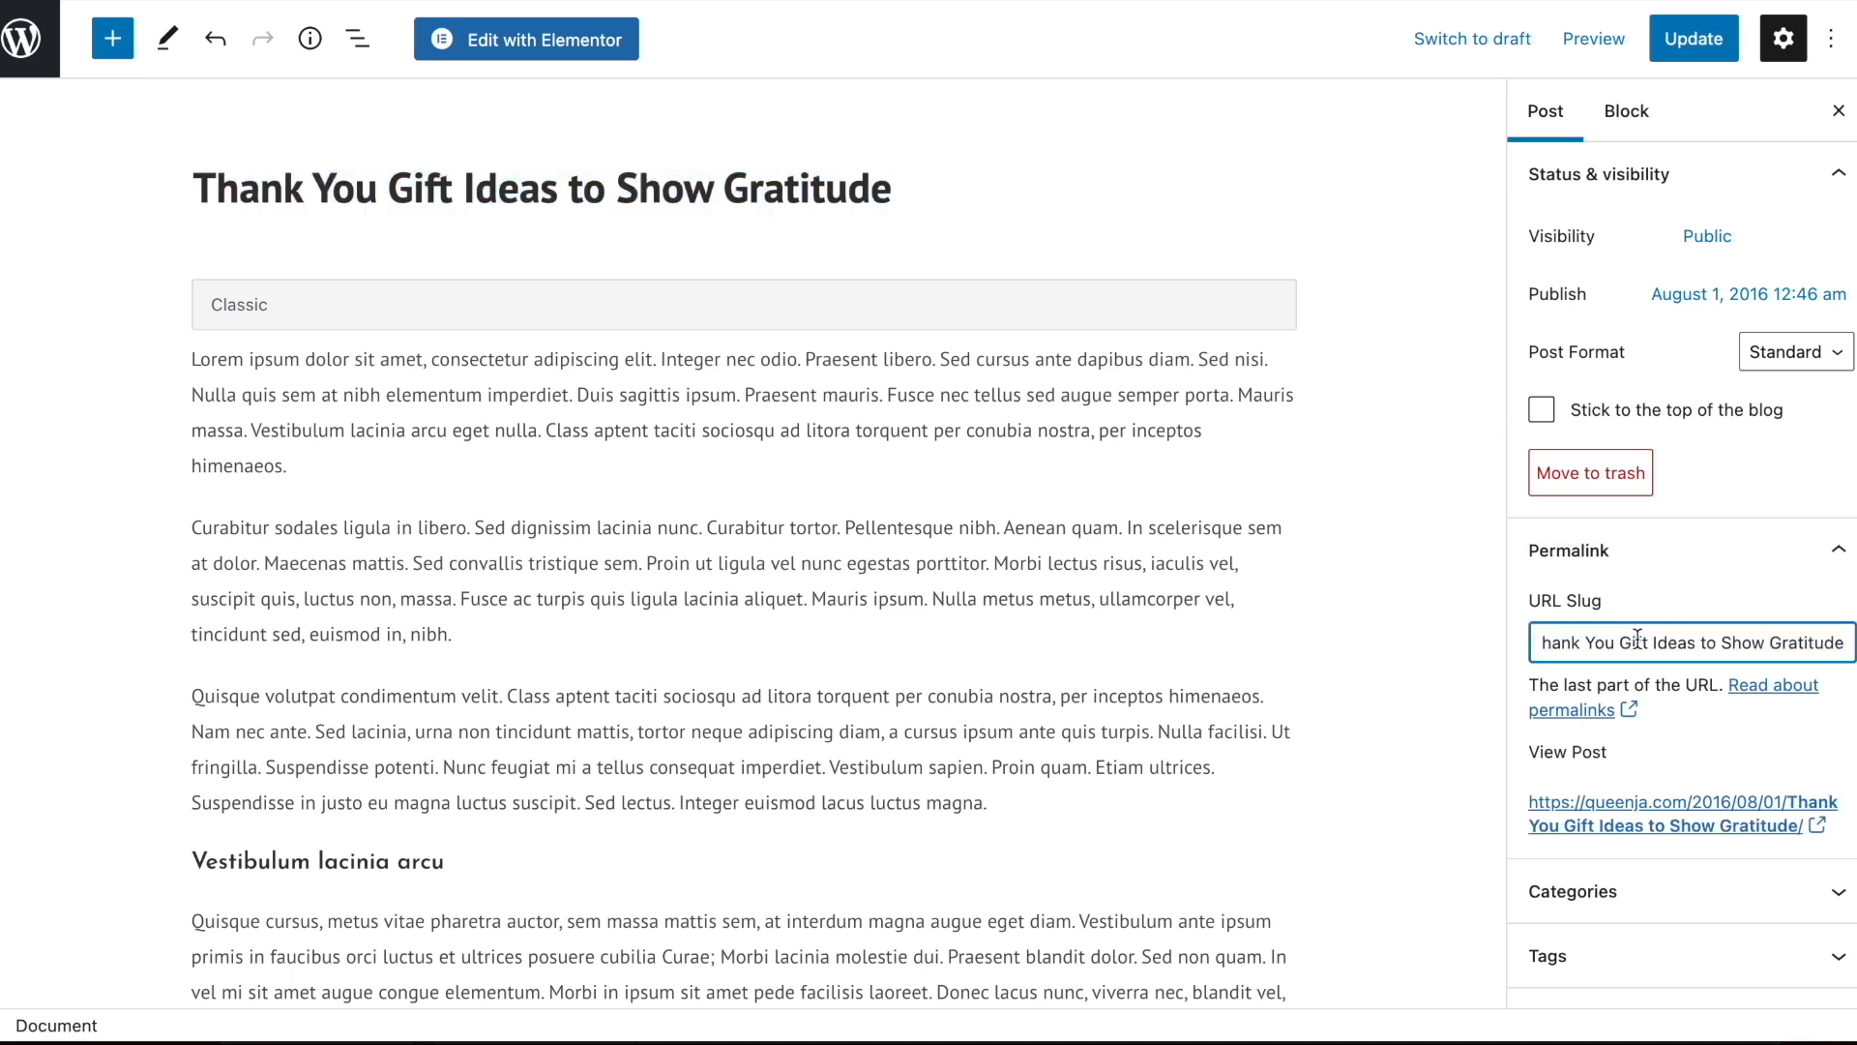
click(1688, 49)
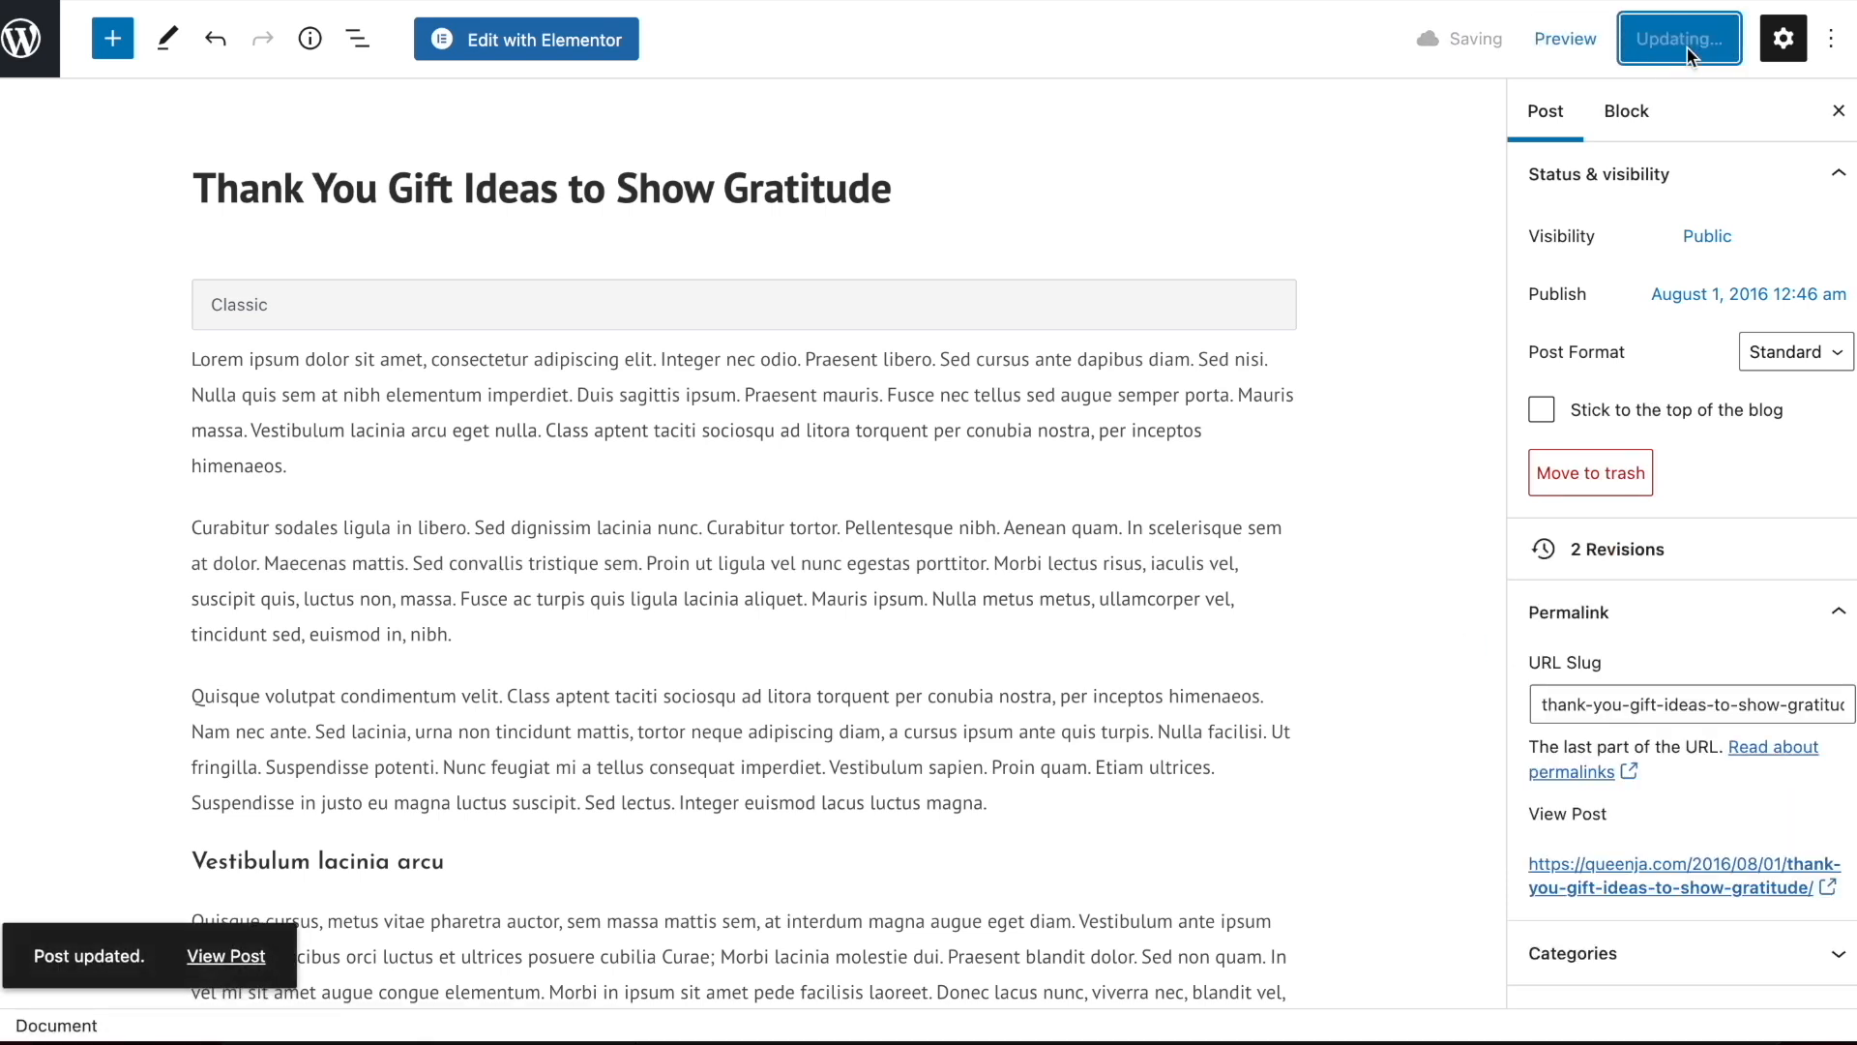
Delete all the sample text from the post's Classic block
click(491, 380)
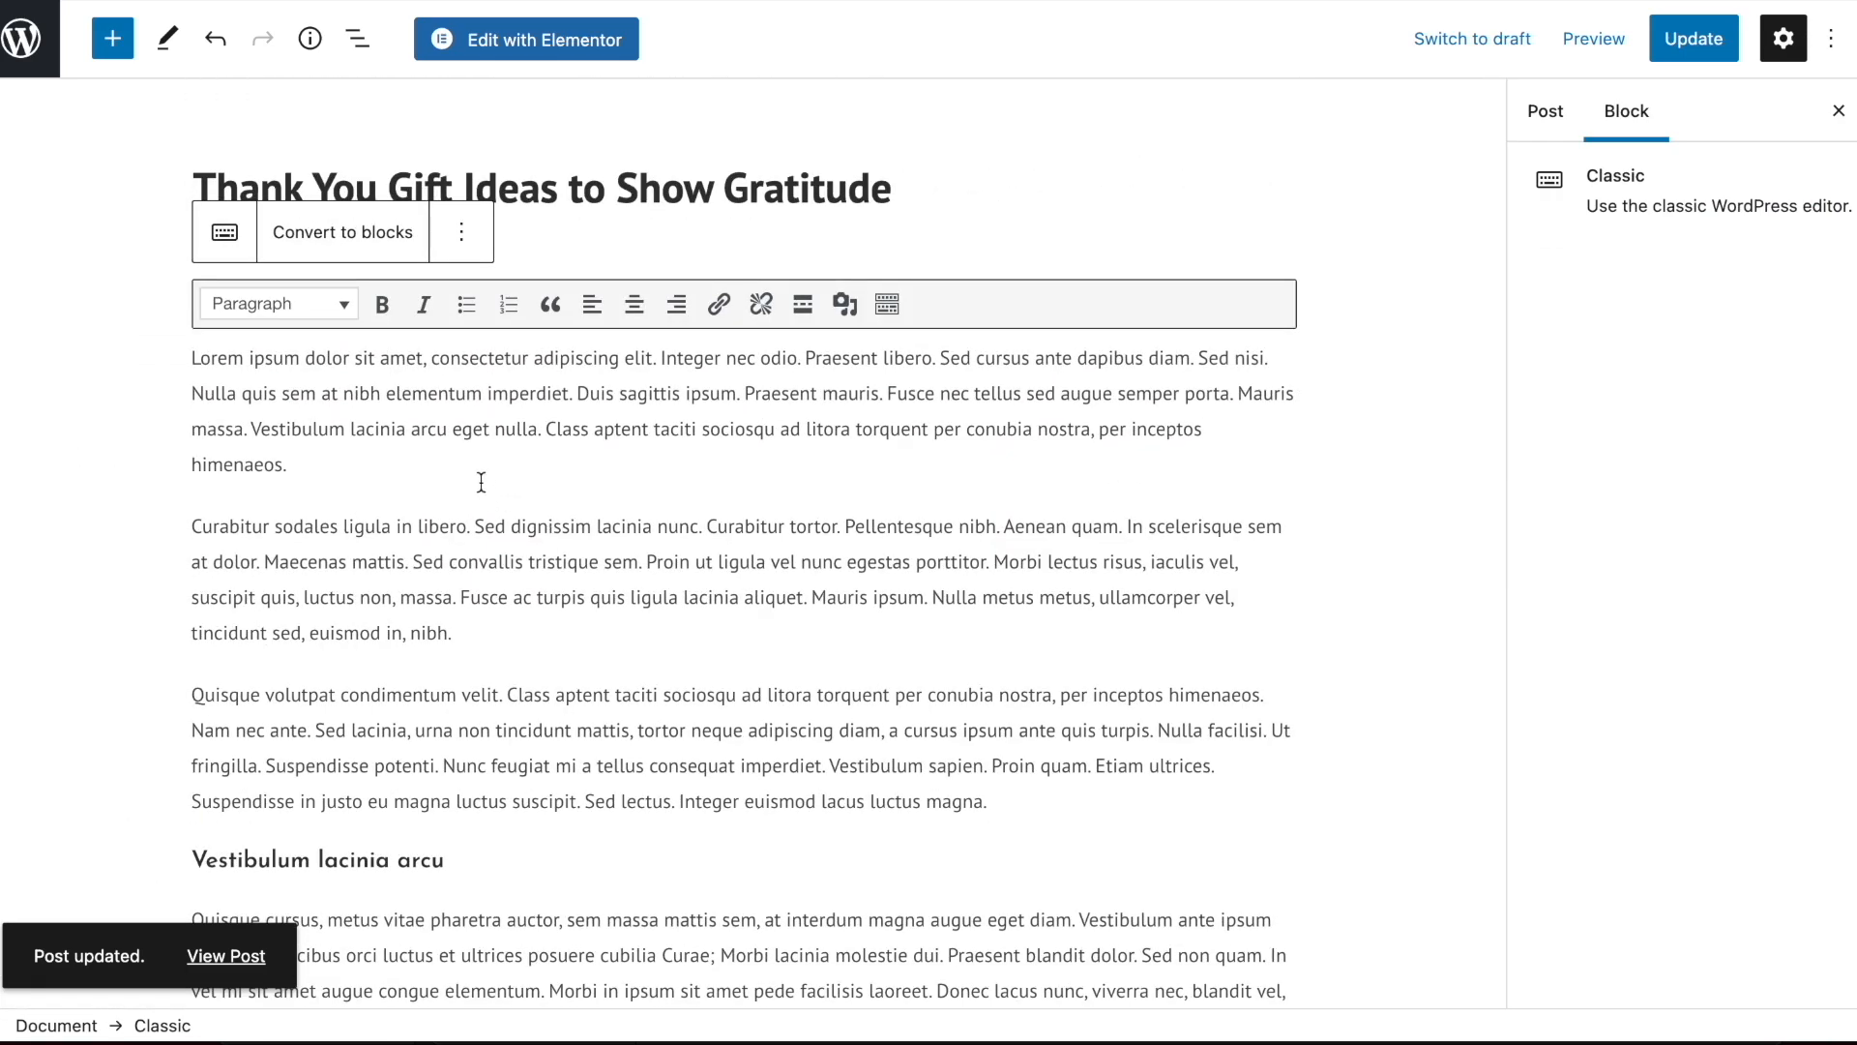
key(ctrl+a)
key(BackSpace)
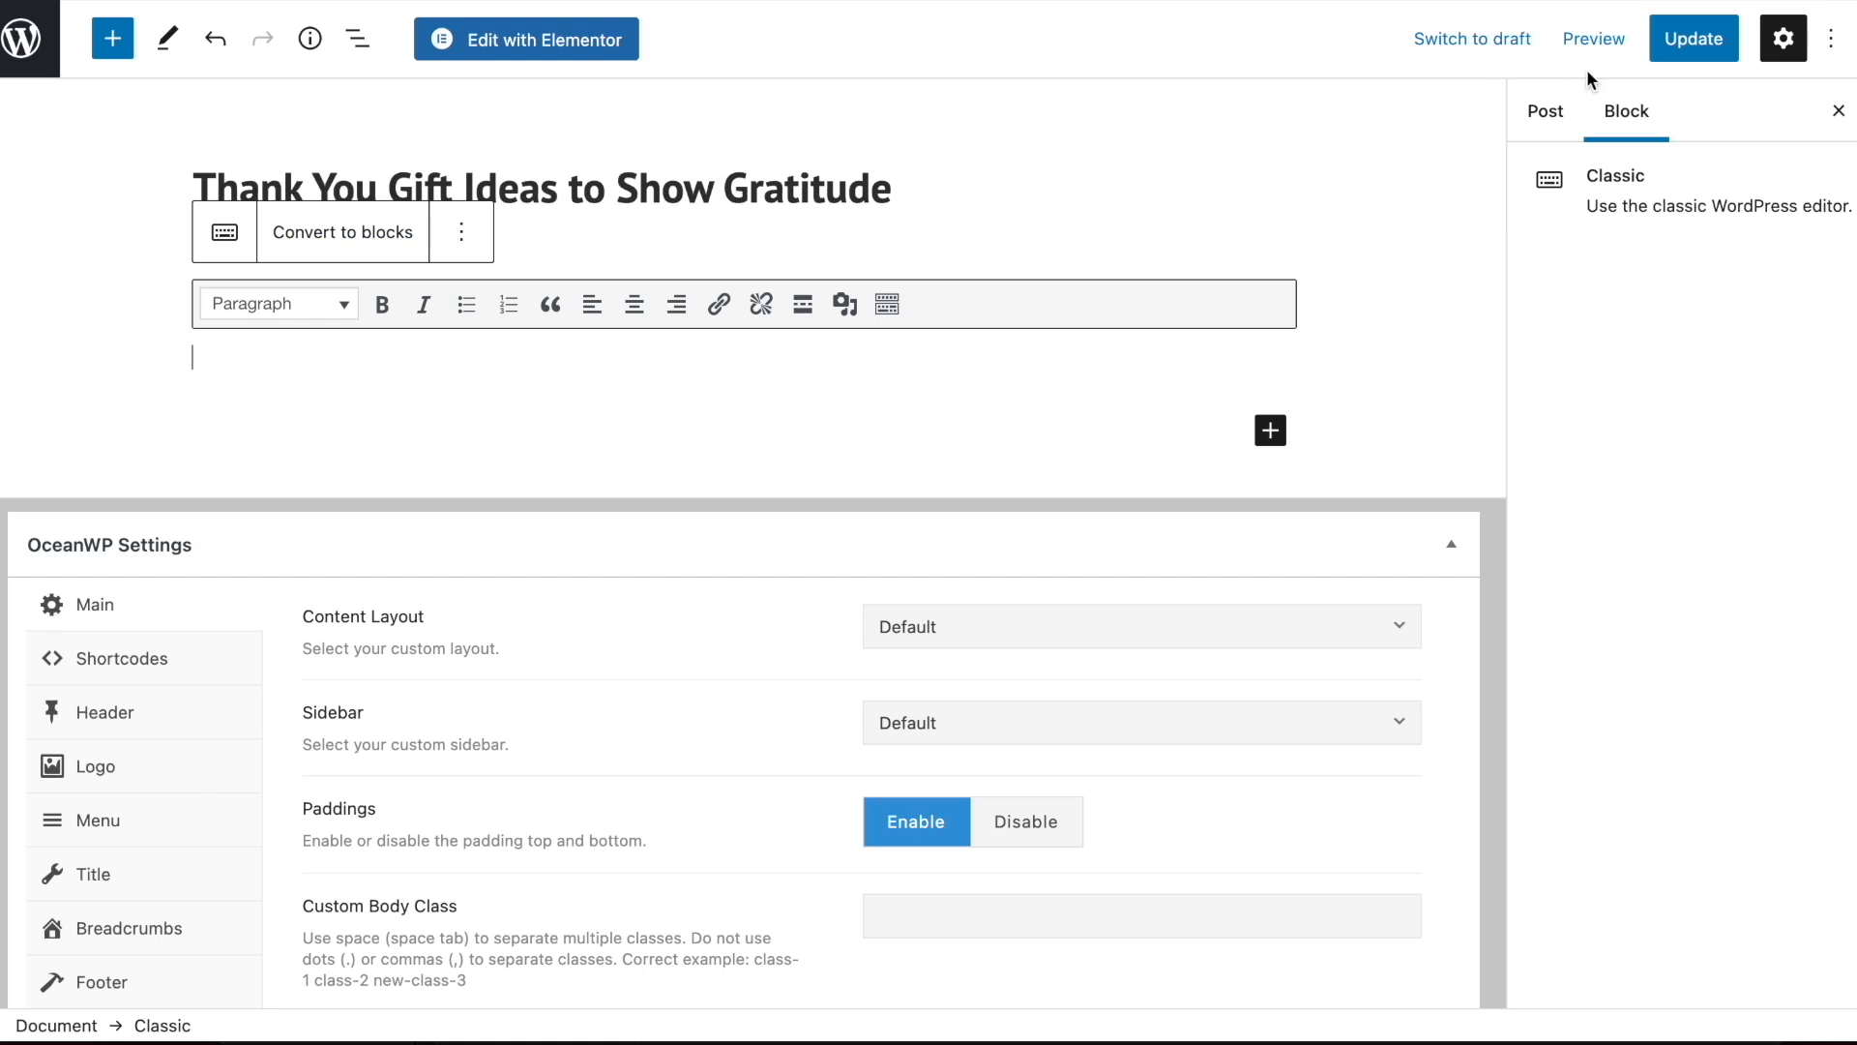
Change the post's categories, assigning it to Thank You Gifts, and return to the empty post body
click(1545, 110)
scroll(1642, 365, down, 3)
click(1620, 658)
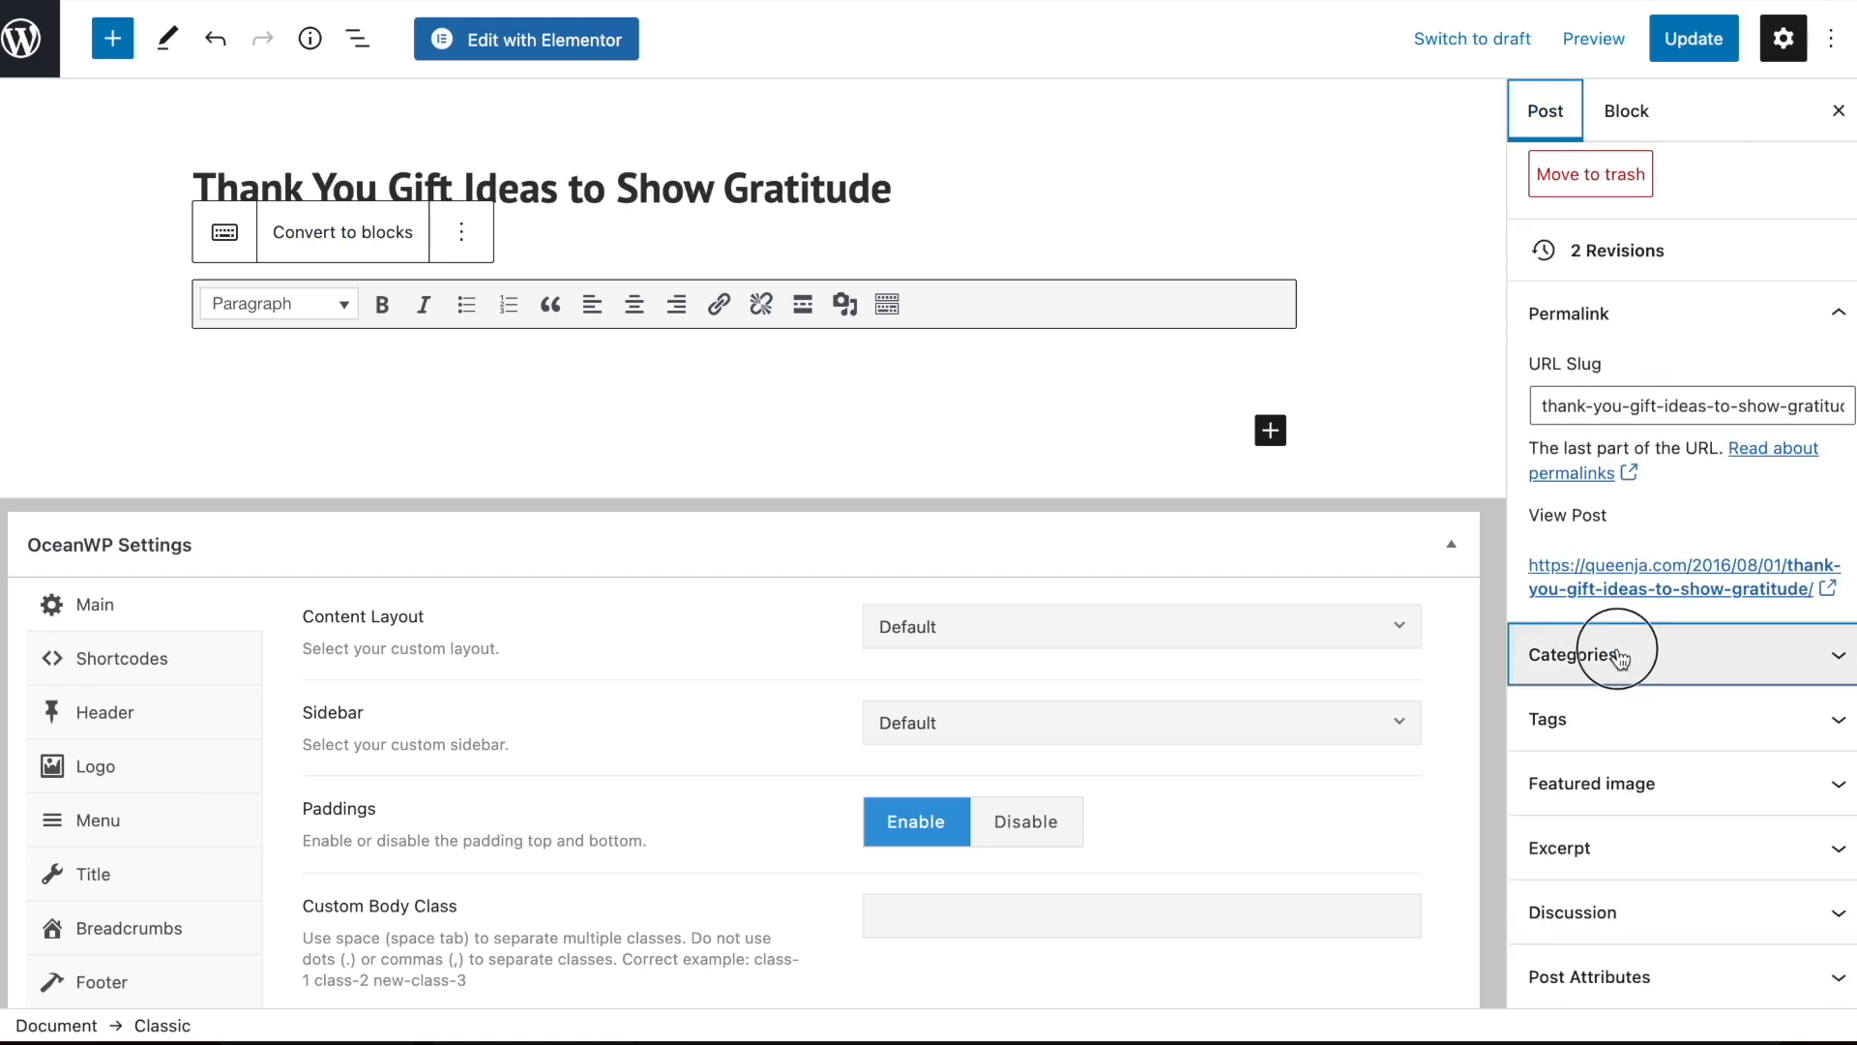
click(1621, 658)
scroll(1625, 720, down, 2)
click(1546, 616)
scroll(1596, 599, down, 5)
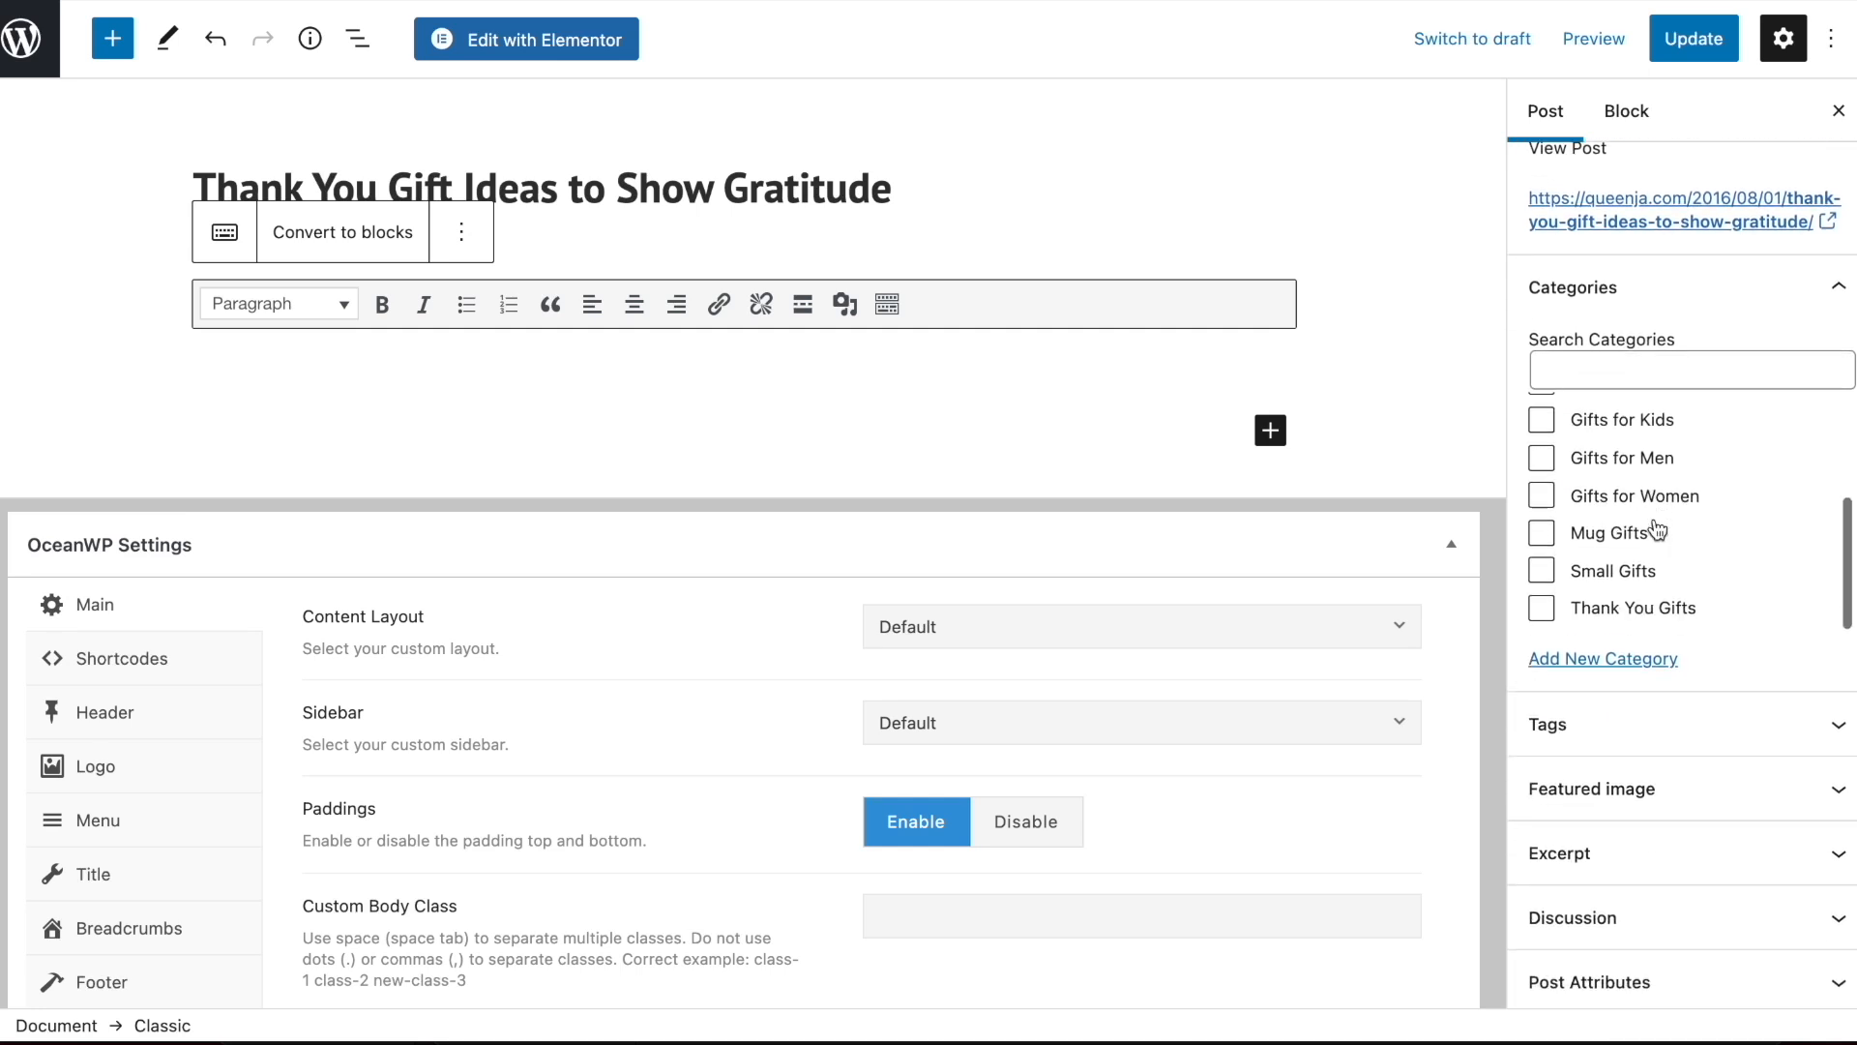
click(1542, 608)
scroll(1642, 313, up, 2)
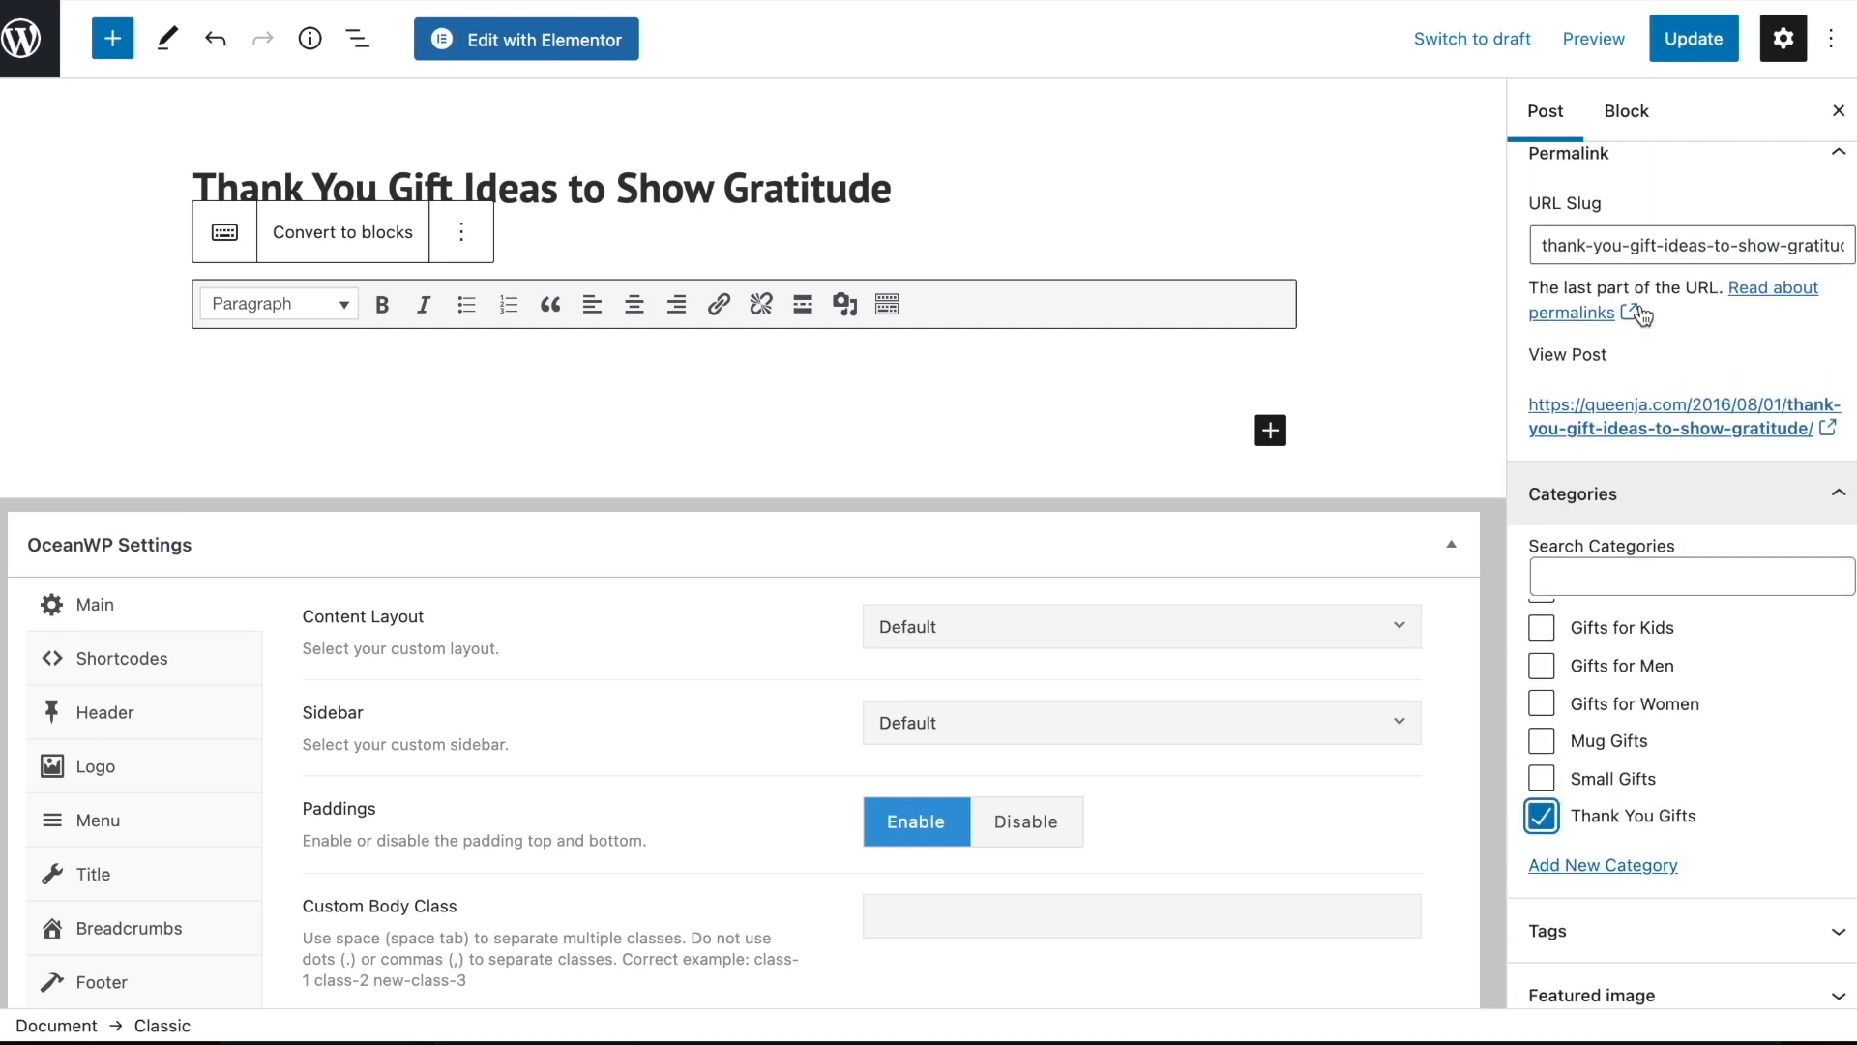
click(1616, 553)
click(401, 367)
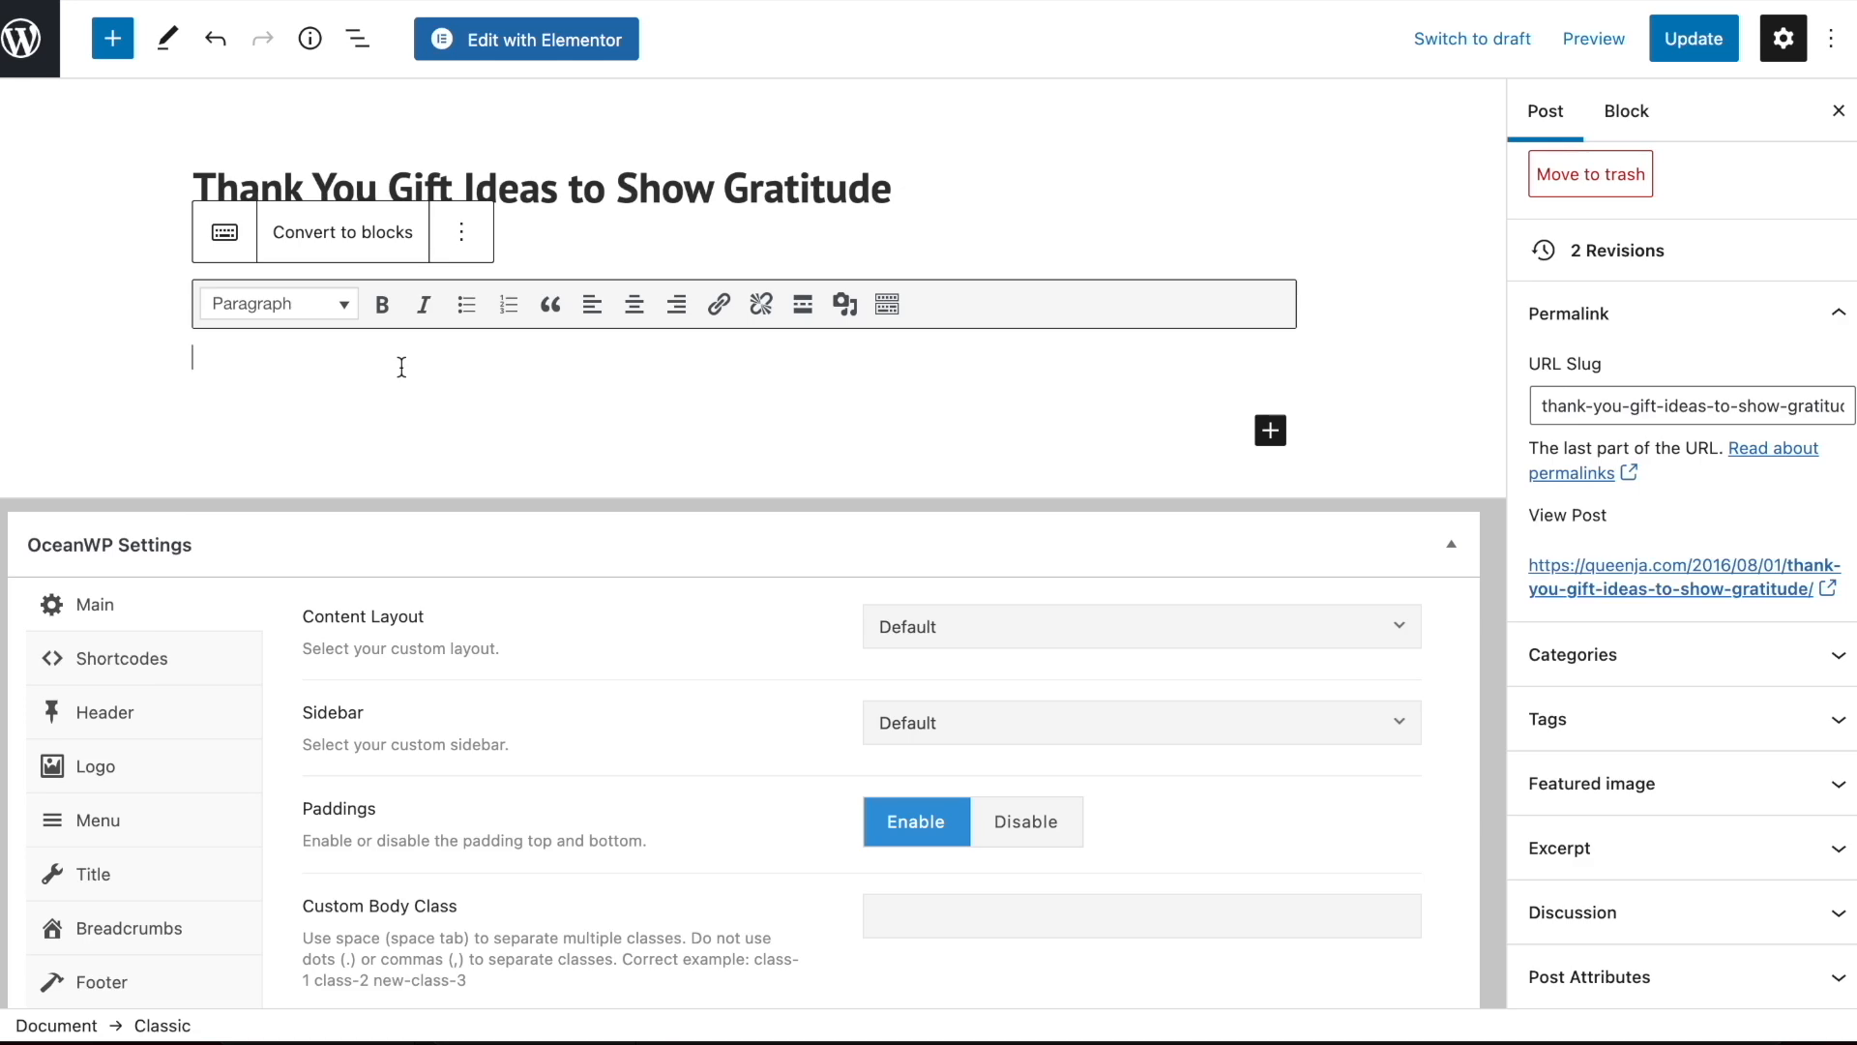
Look over today's downloaded product images in Finder's Downloads folder and return to the post editor
click(153, 859)
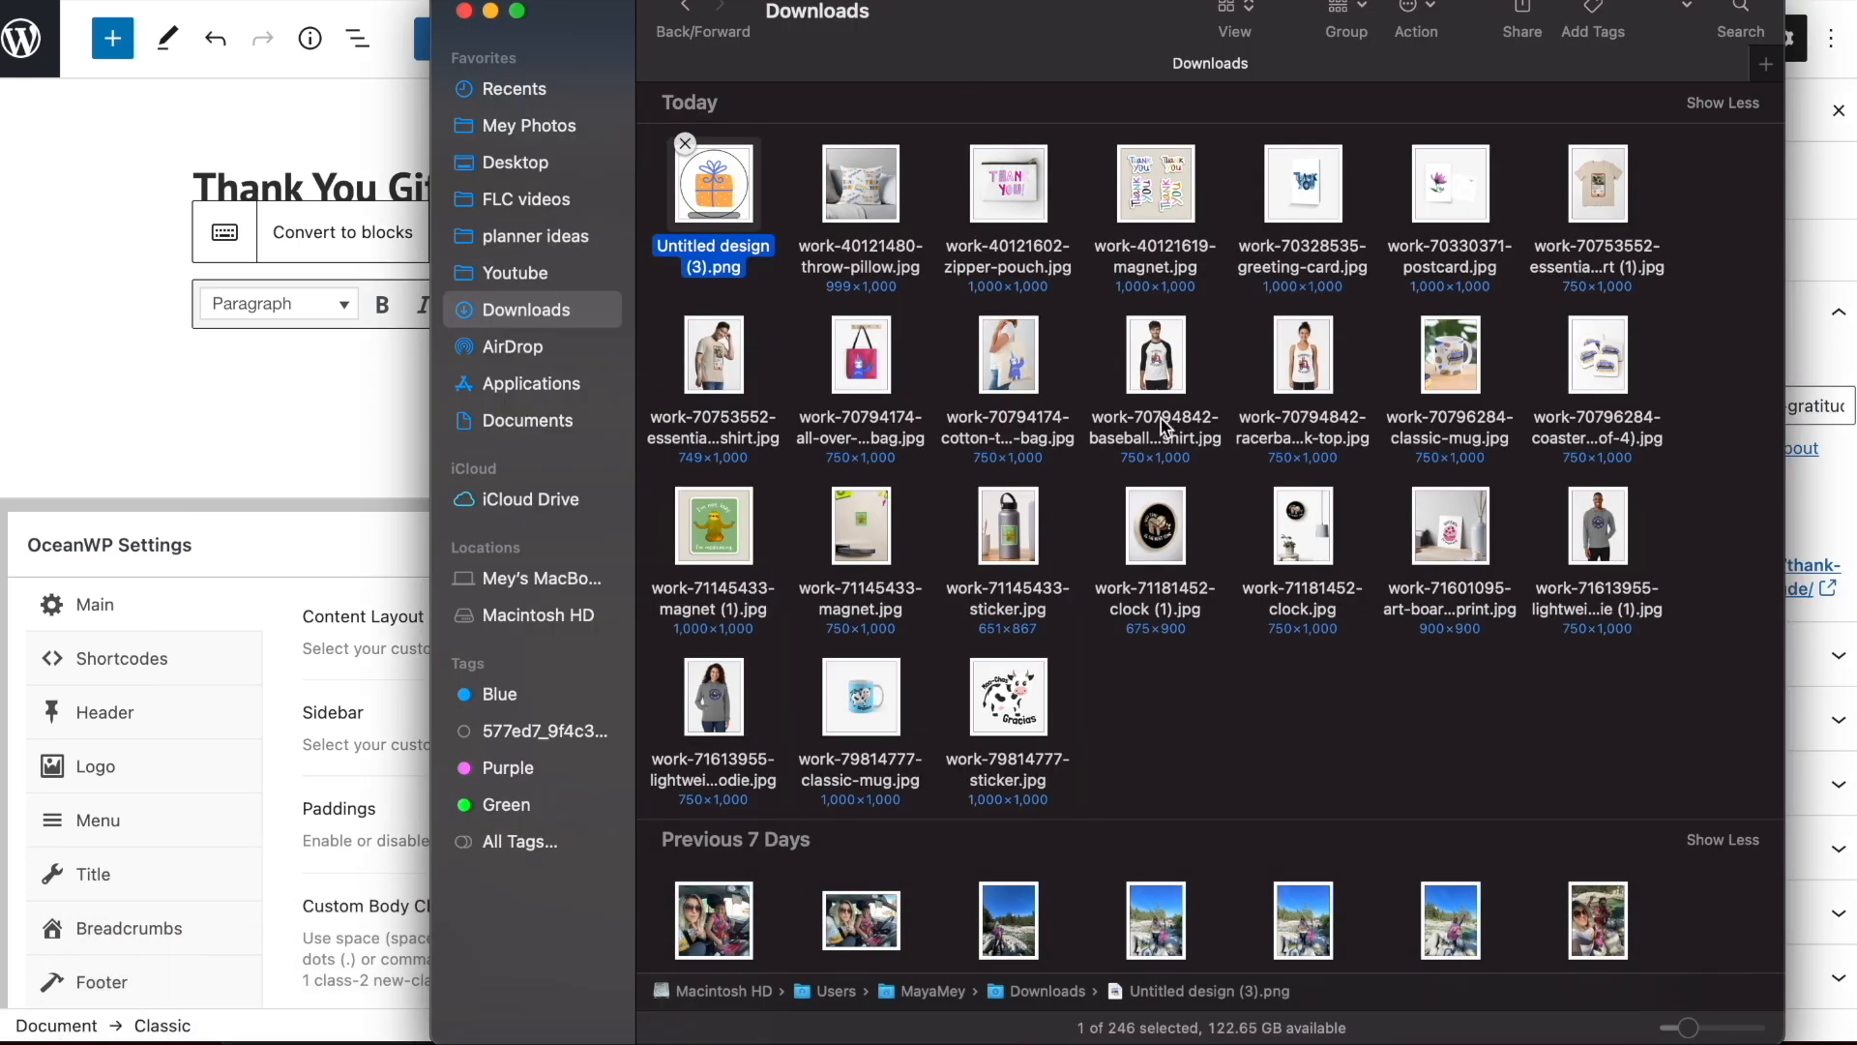
click(807, 199)
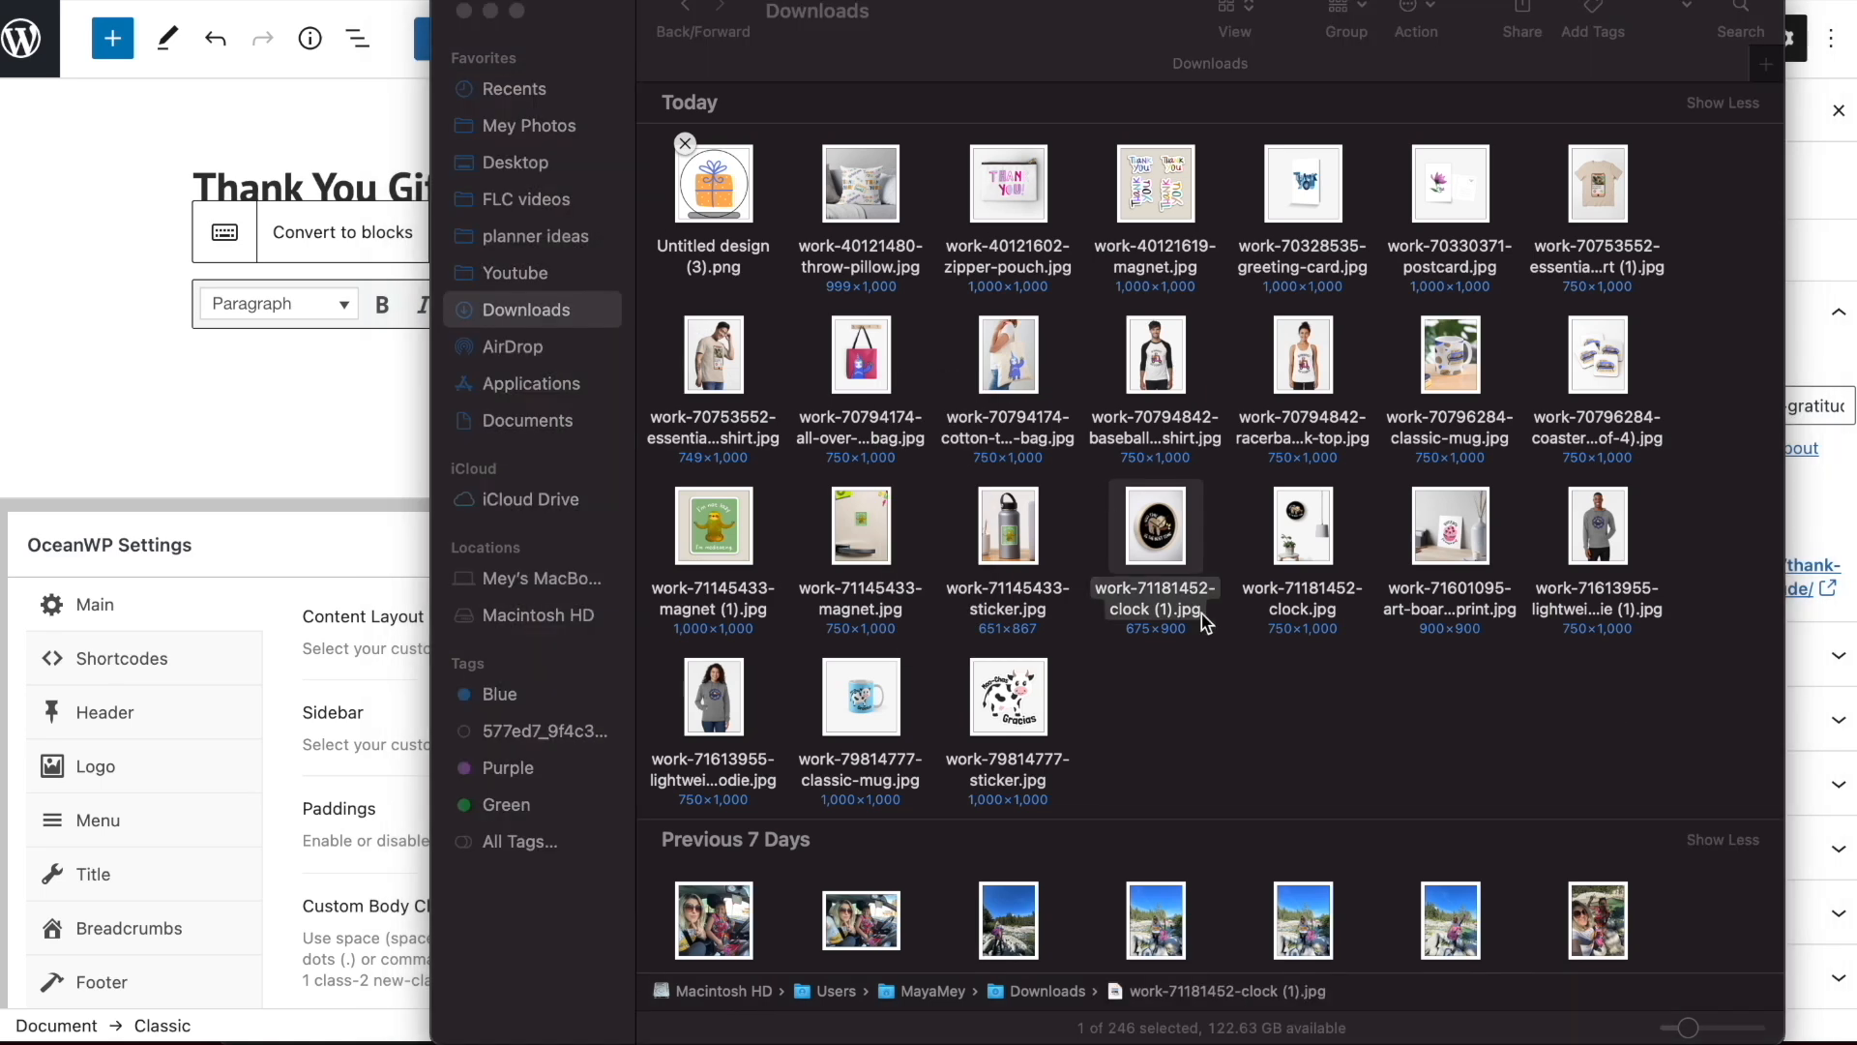
click(1154, 681)
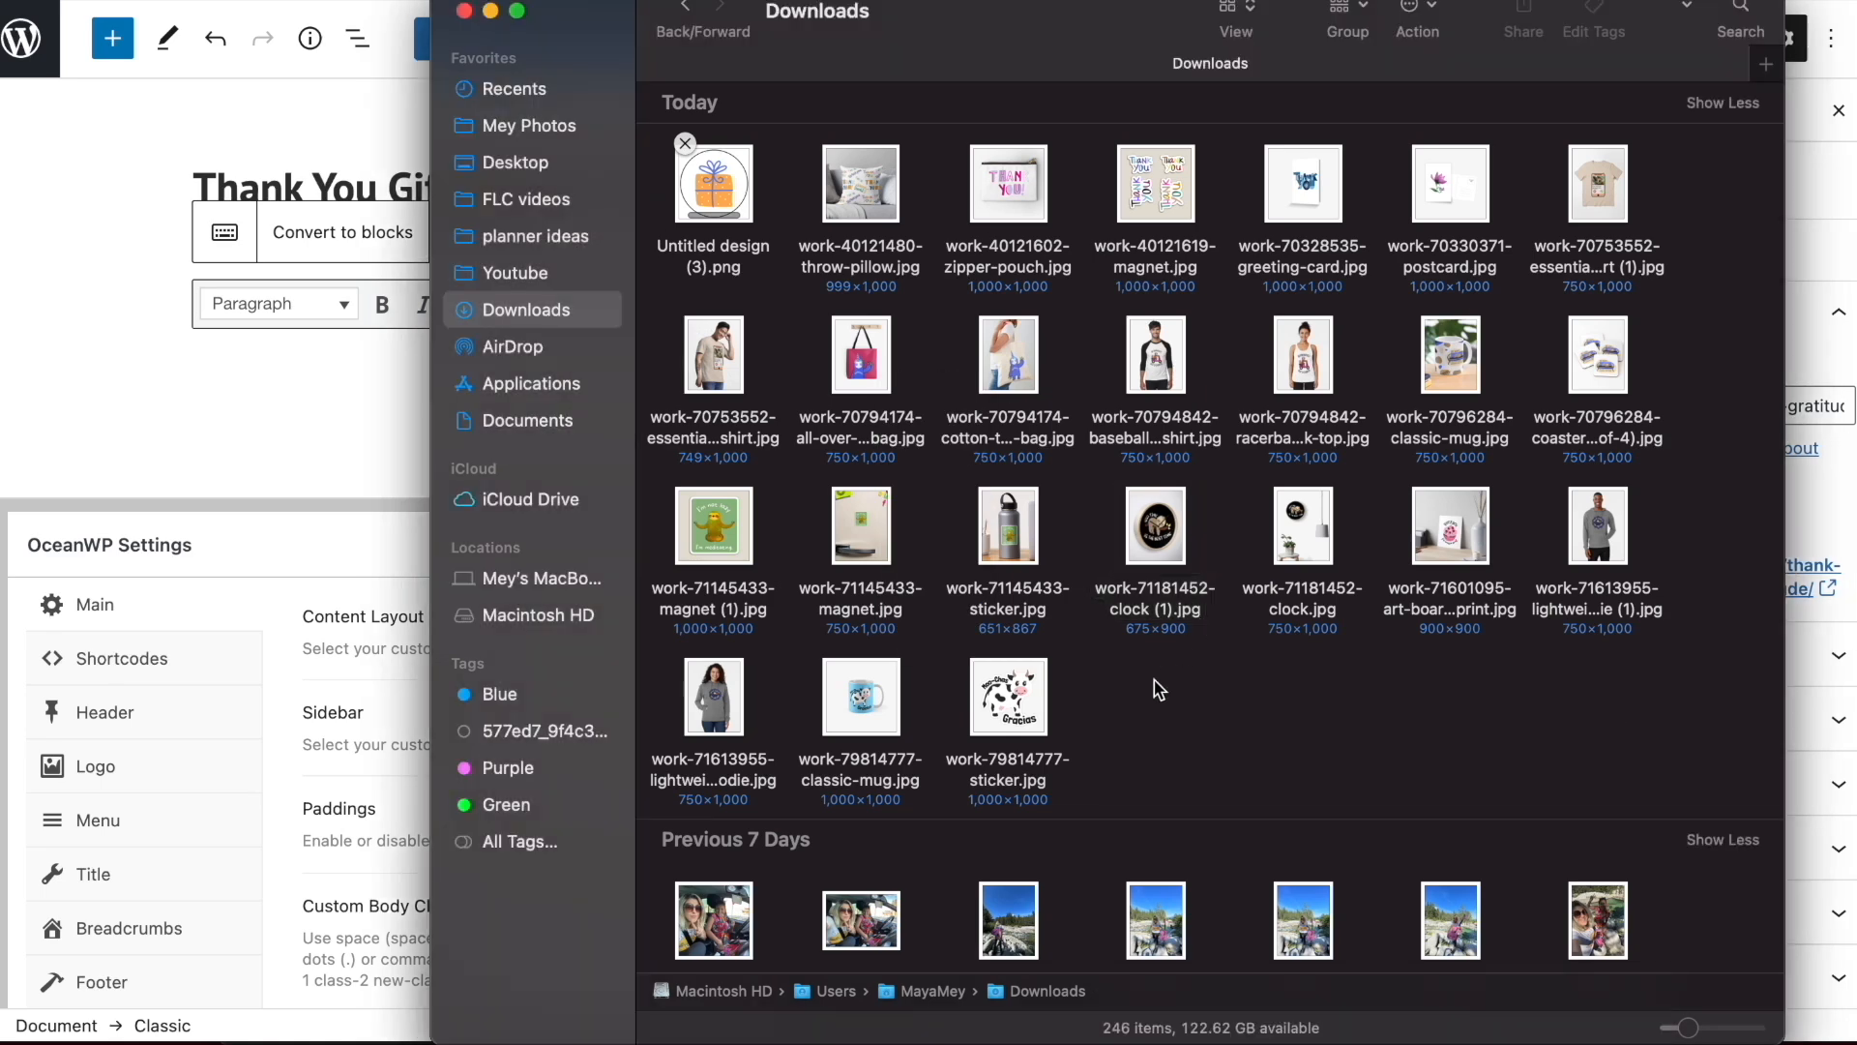
click(1006, 782)
click(985, 774)
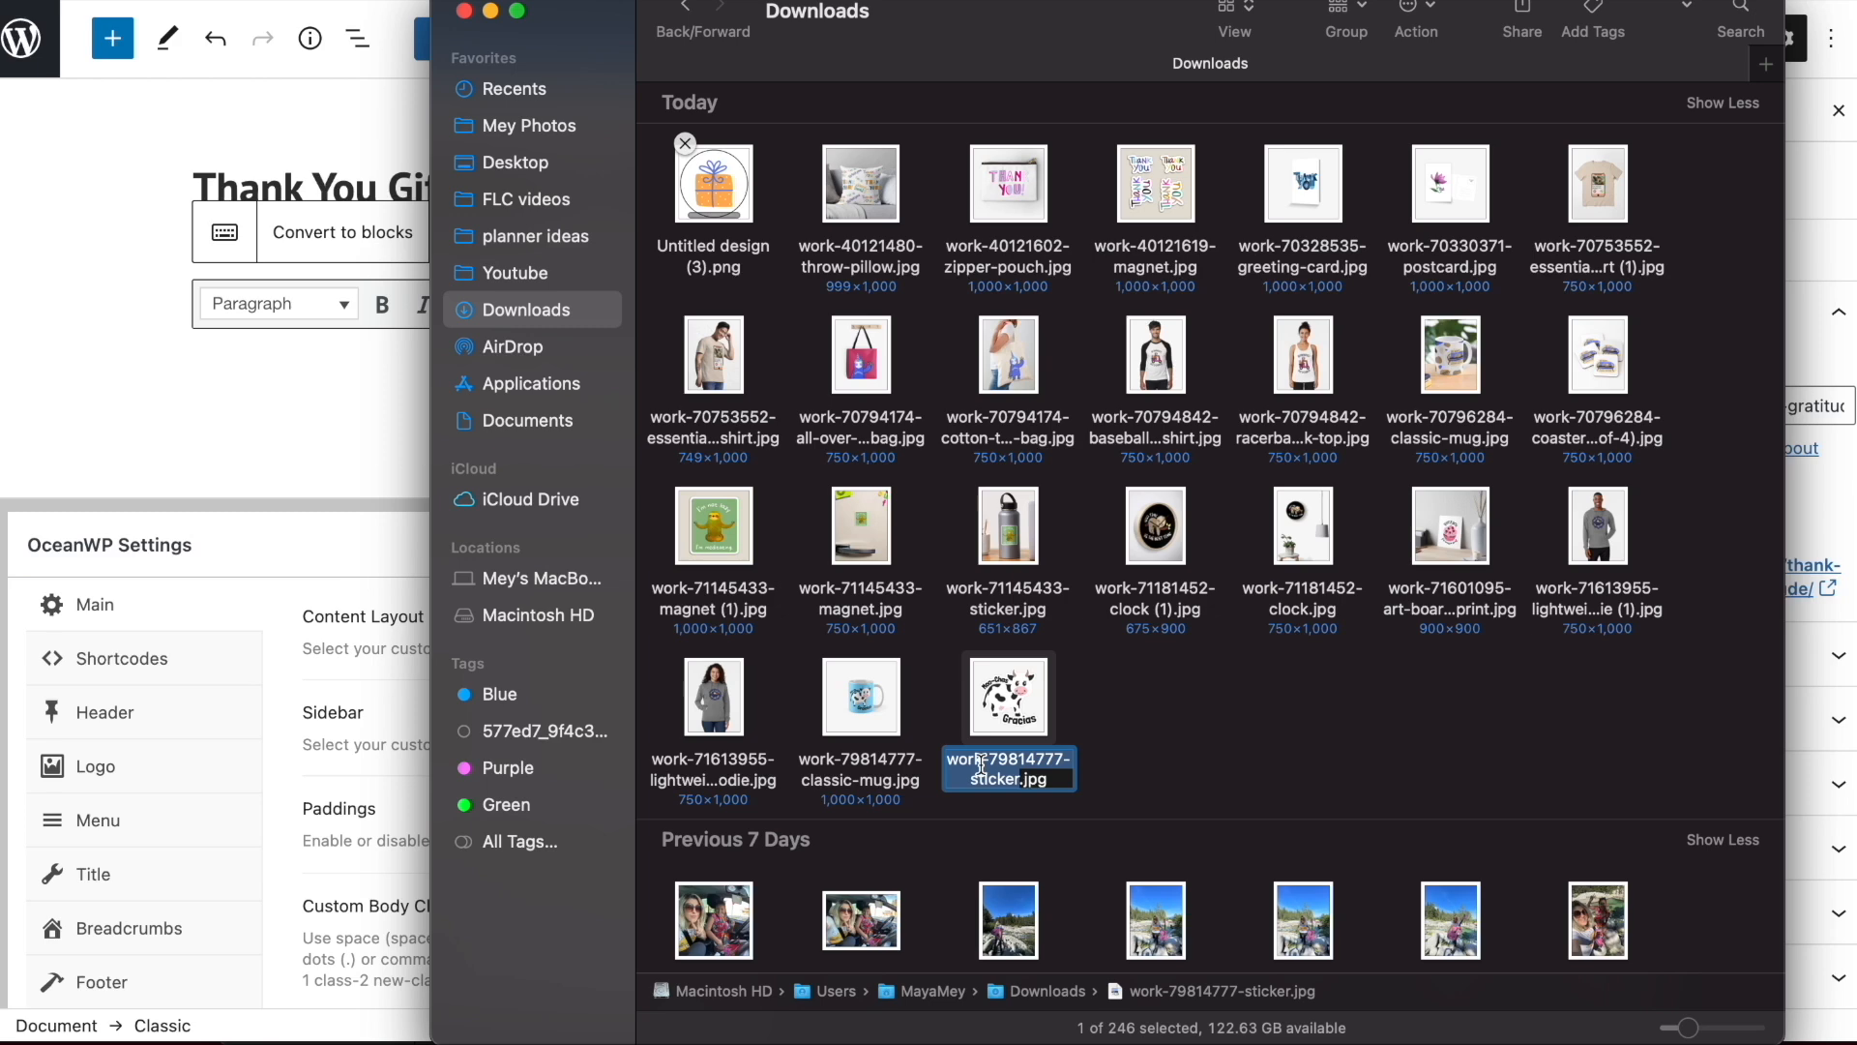
click(1069, 713)
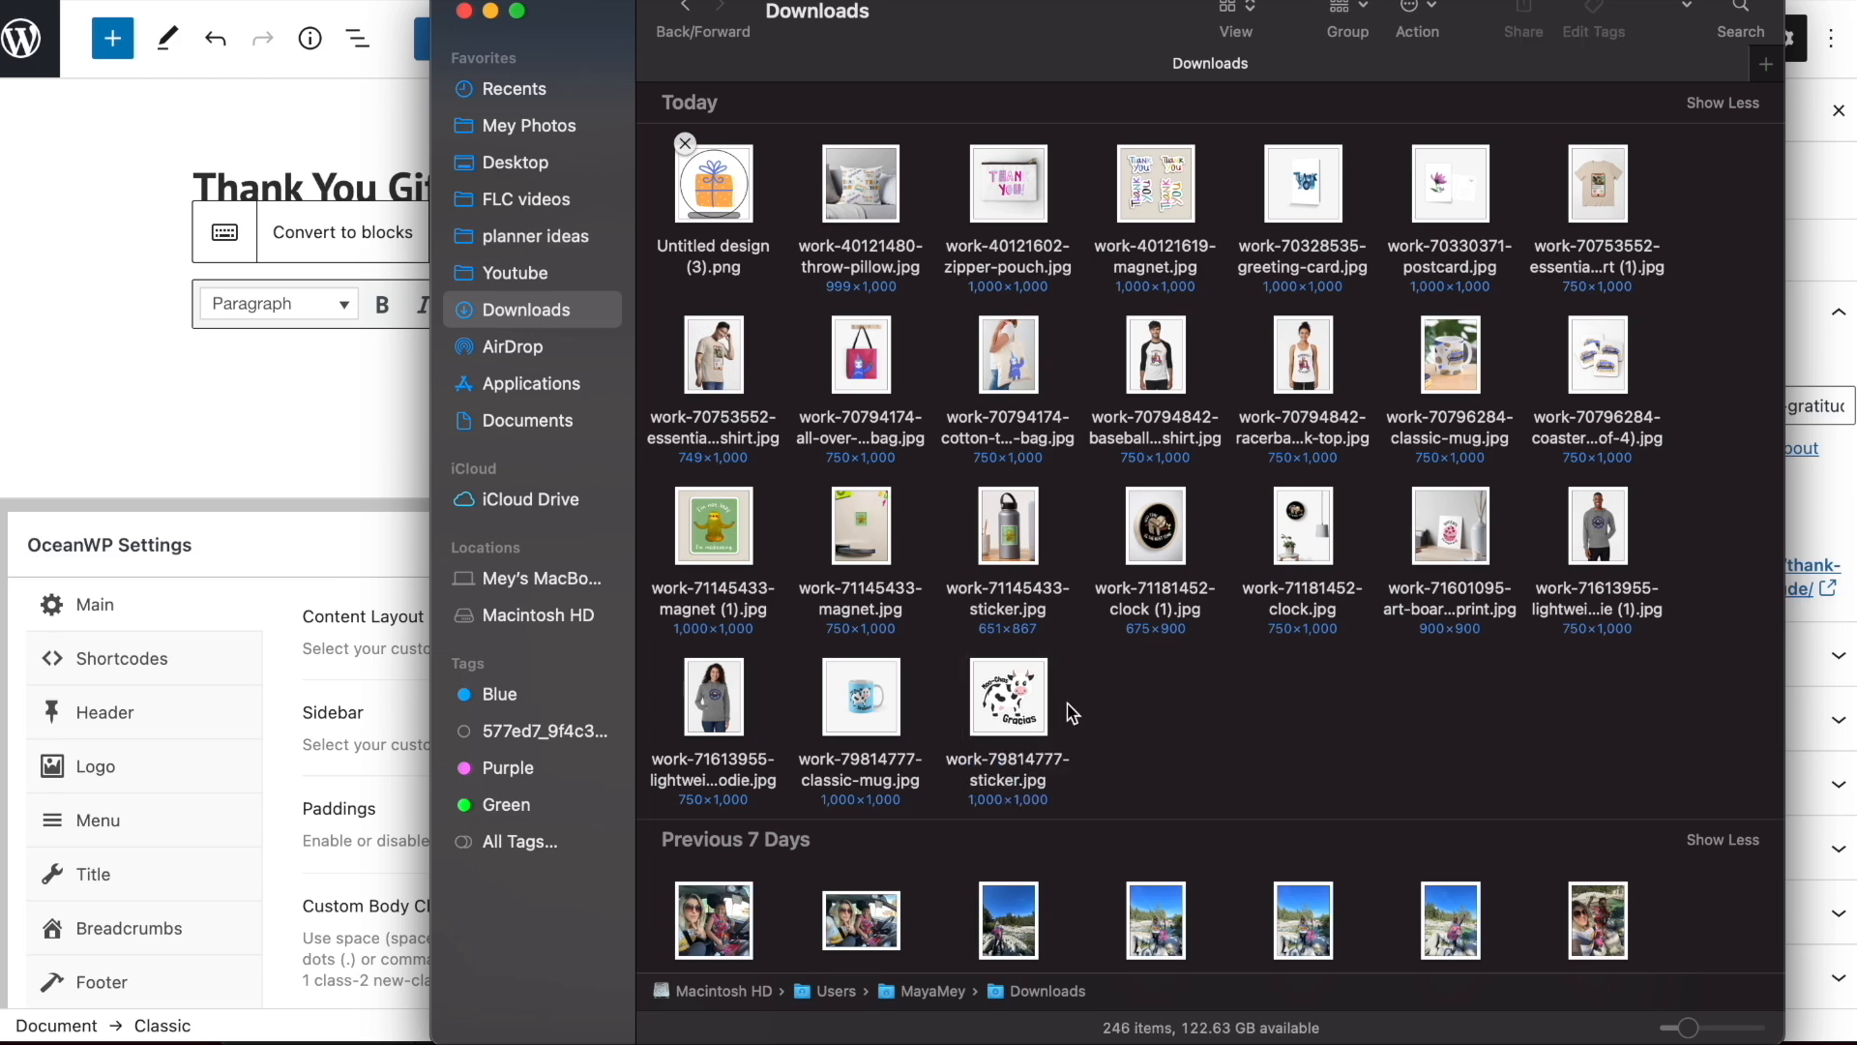
click(276, 390)
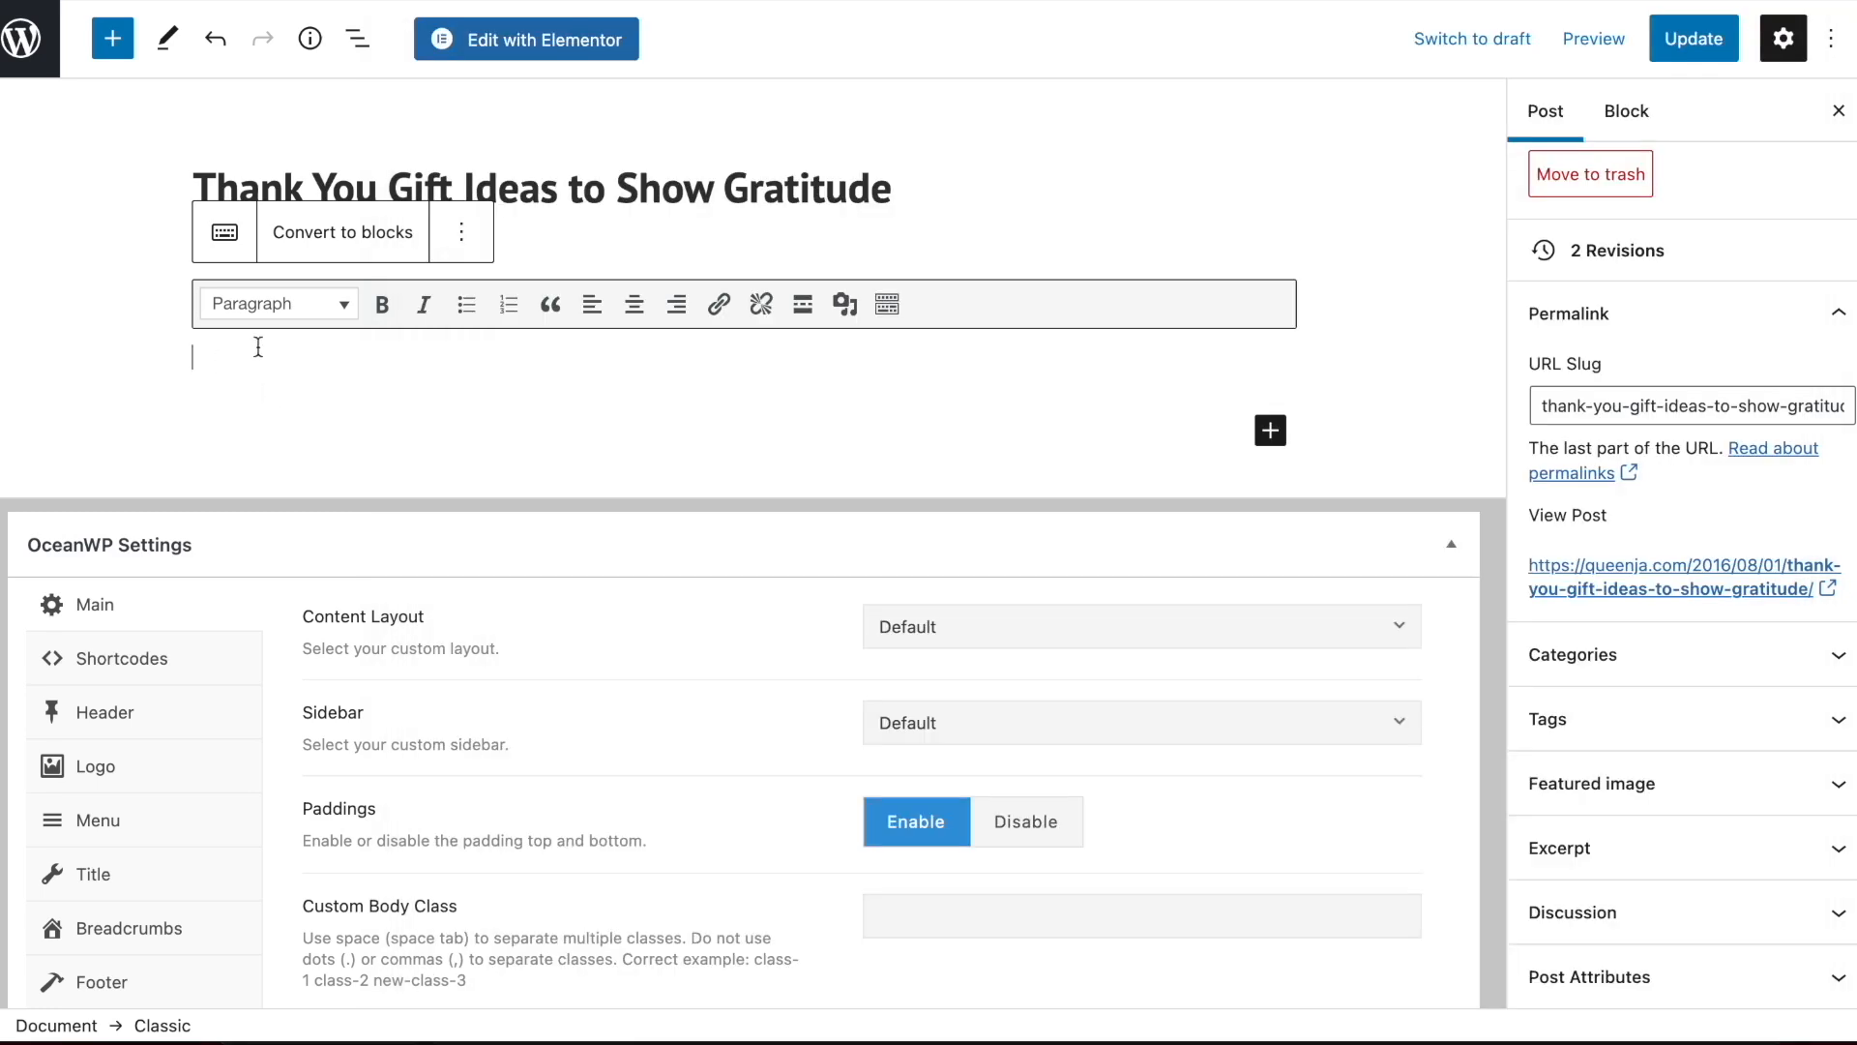
Upload all of today's "work-" product images from the Downloads folder to the media library through the post's Add media dialog
click(846, 304)
mouse_move(271, 1006)
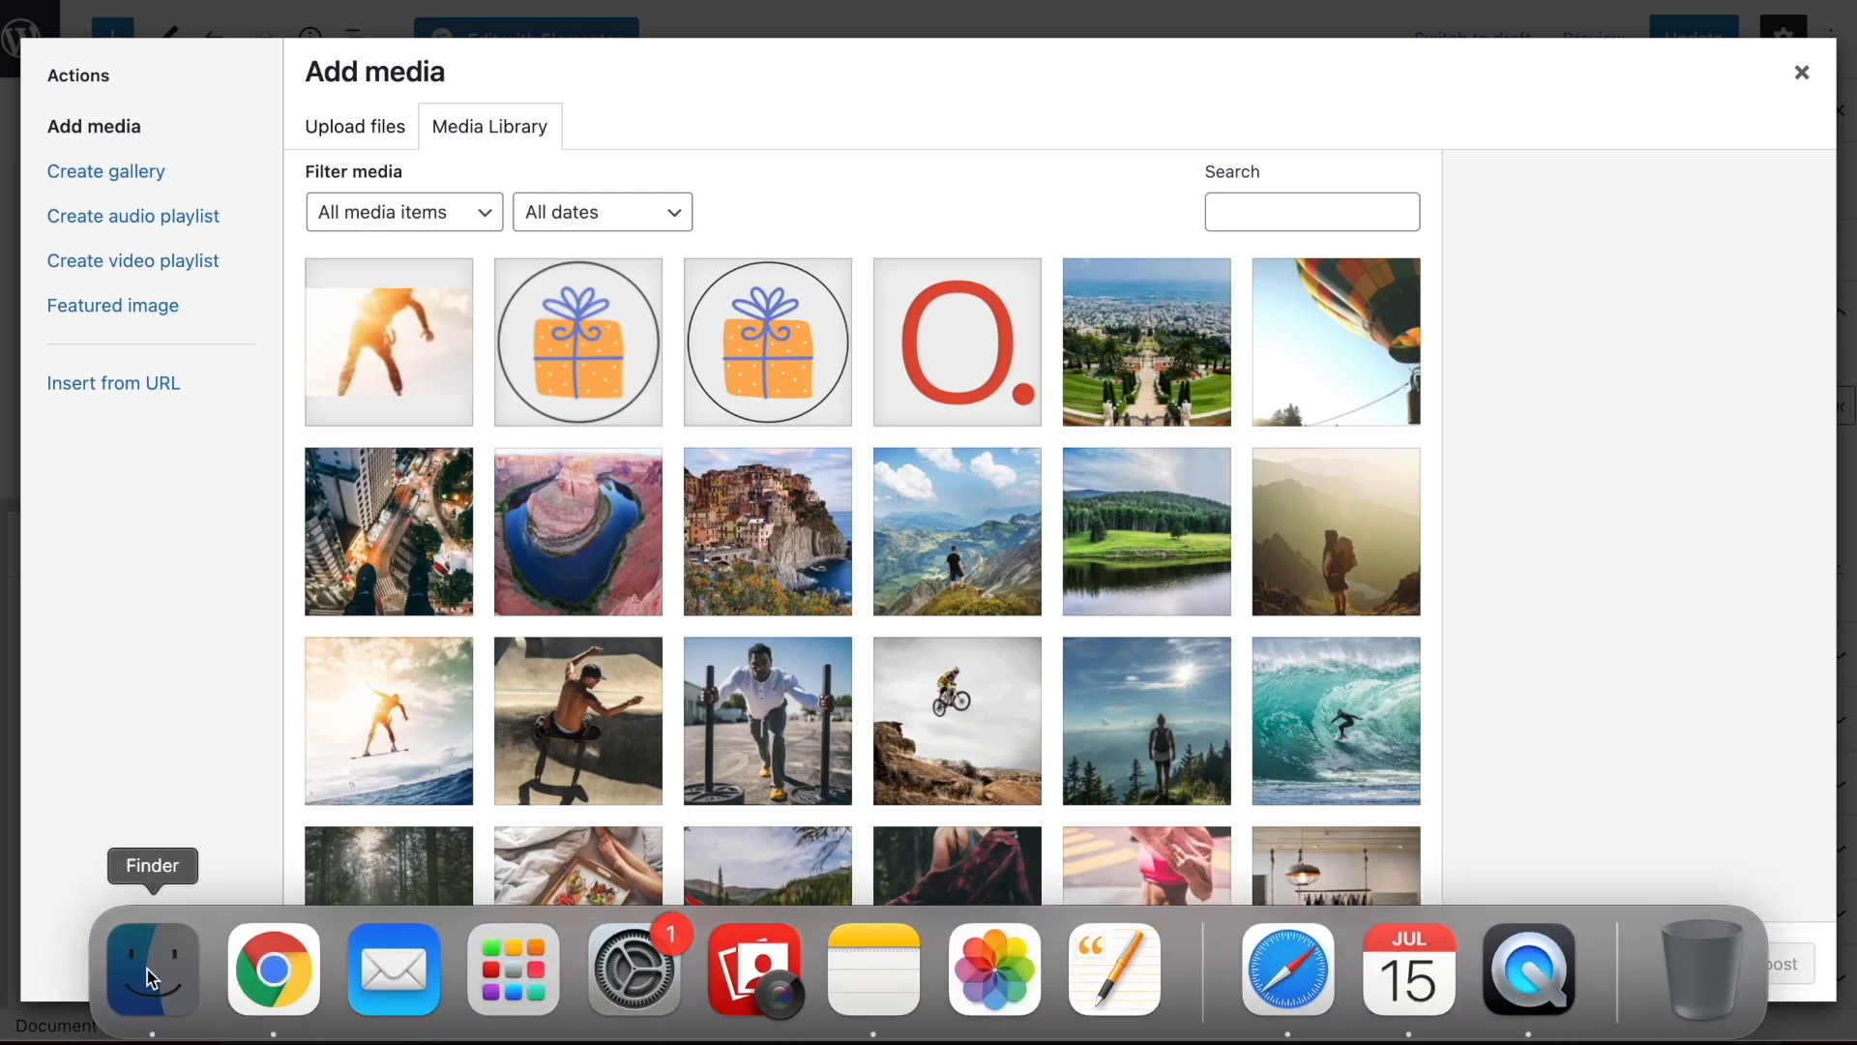
click(150, 972)
drag(1644, 751, 862, 170)
super+click(705, 686)
super+click(705, 466)
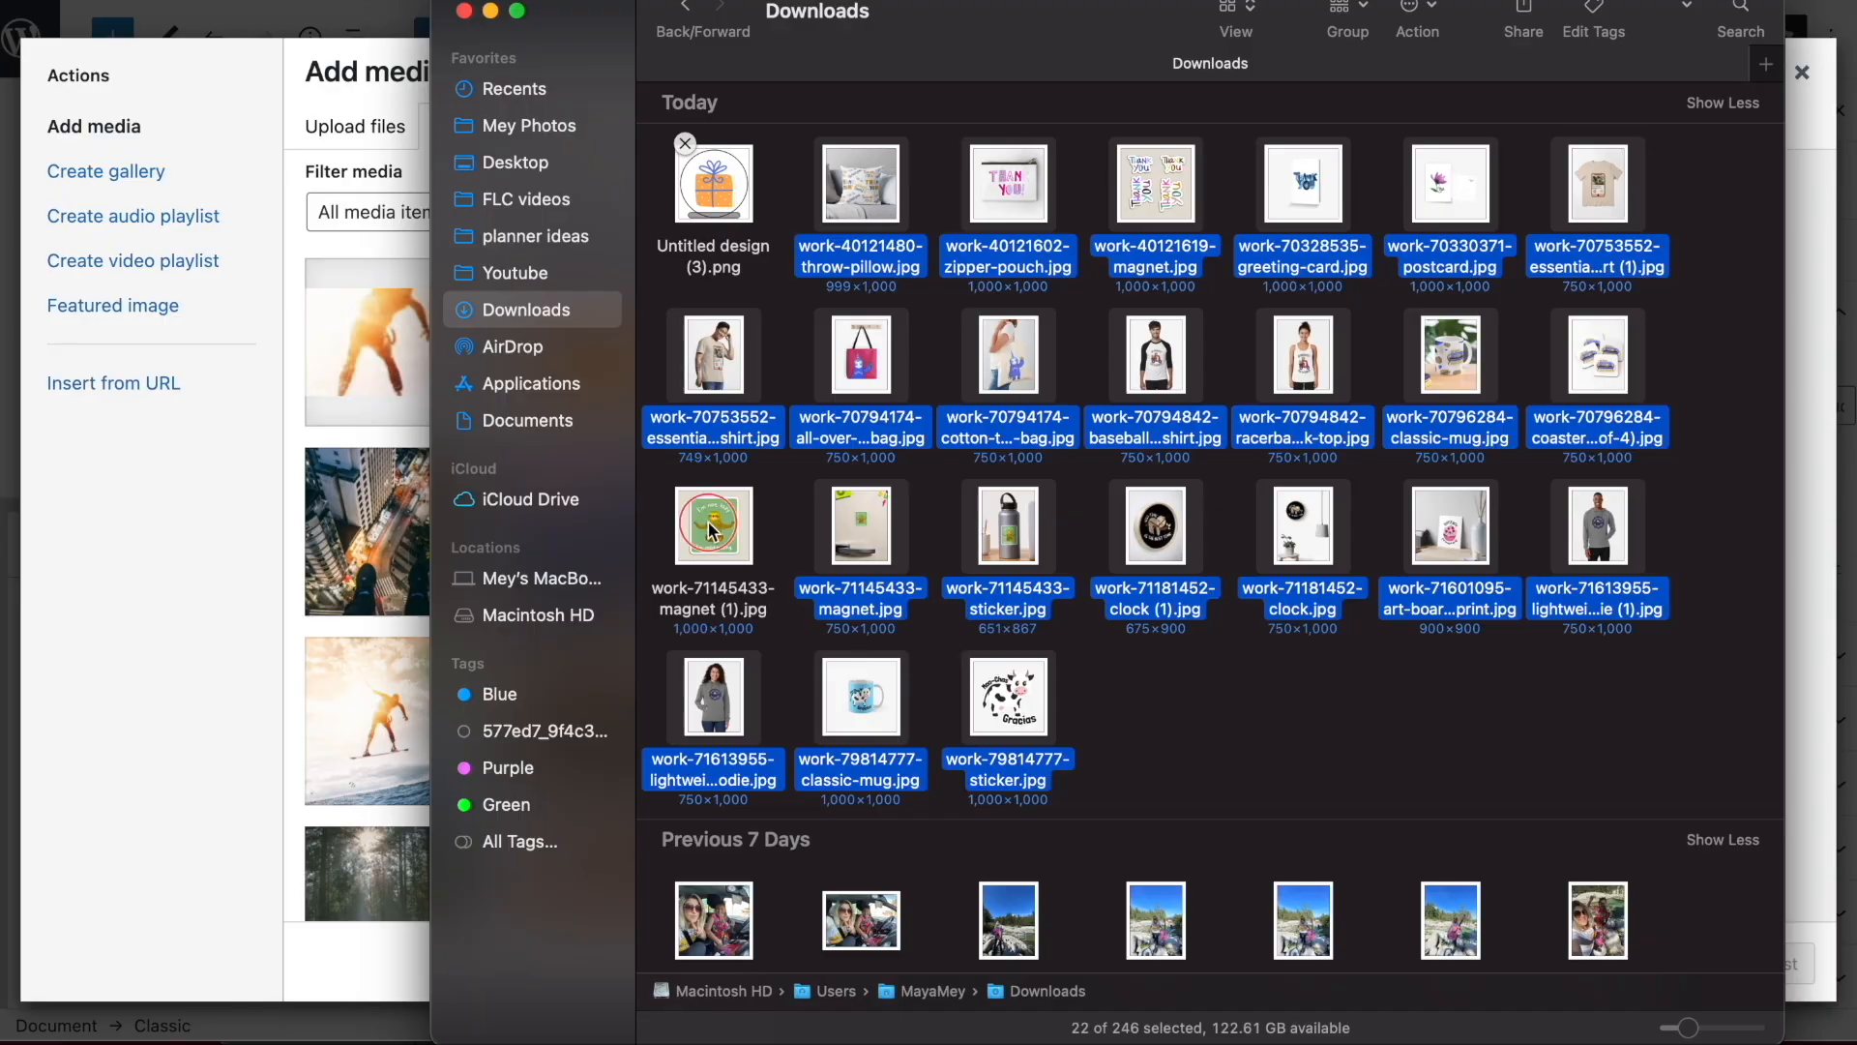
super+click(711, 531)
drag(711, 530, 321, 480)
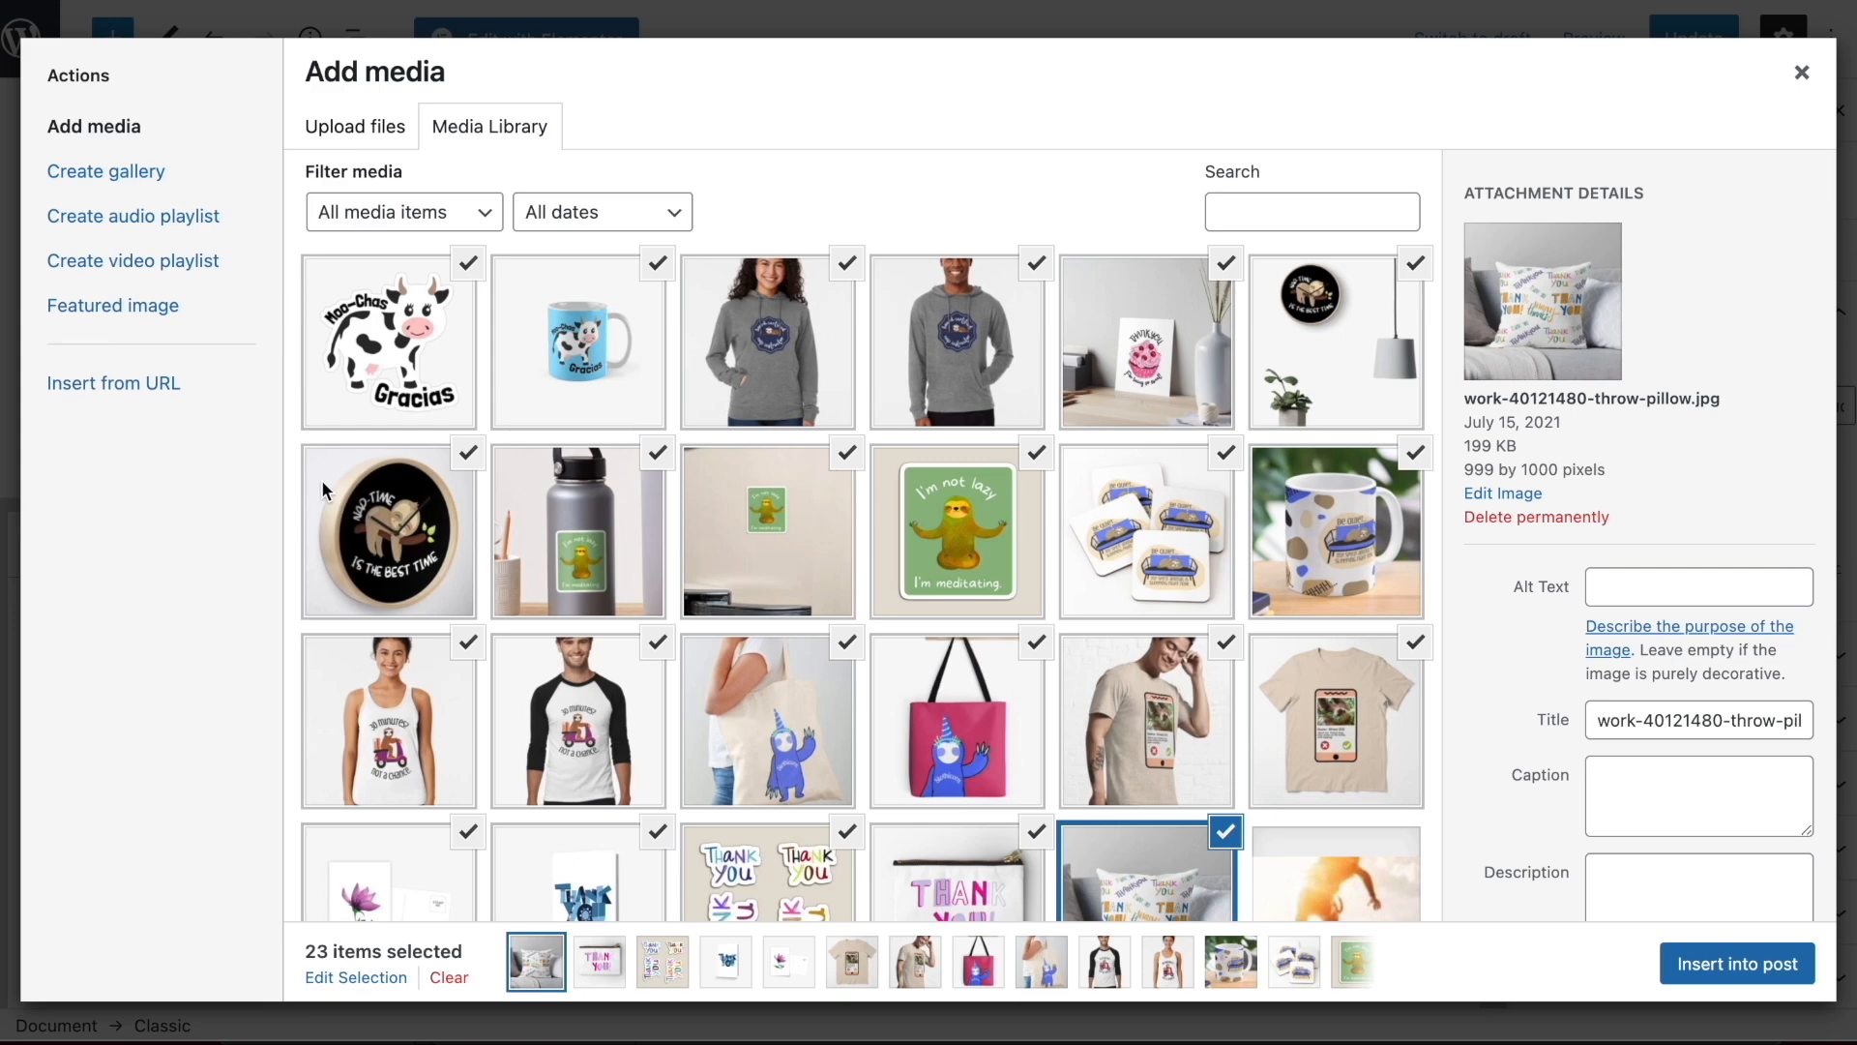
Reopen the Add media dialog for the post body and deselect the product images in the library's first row
click(828, 19)
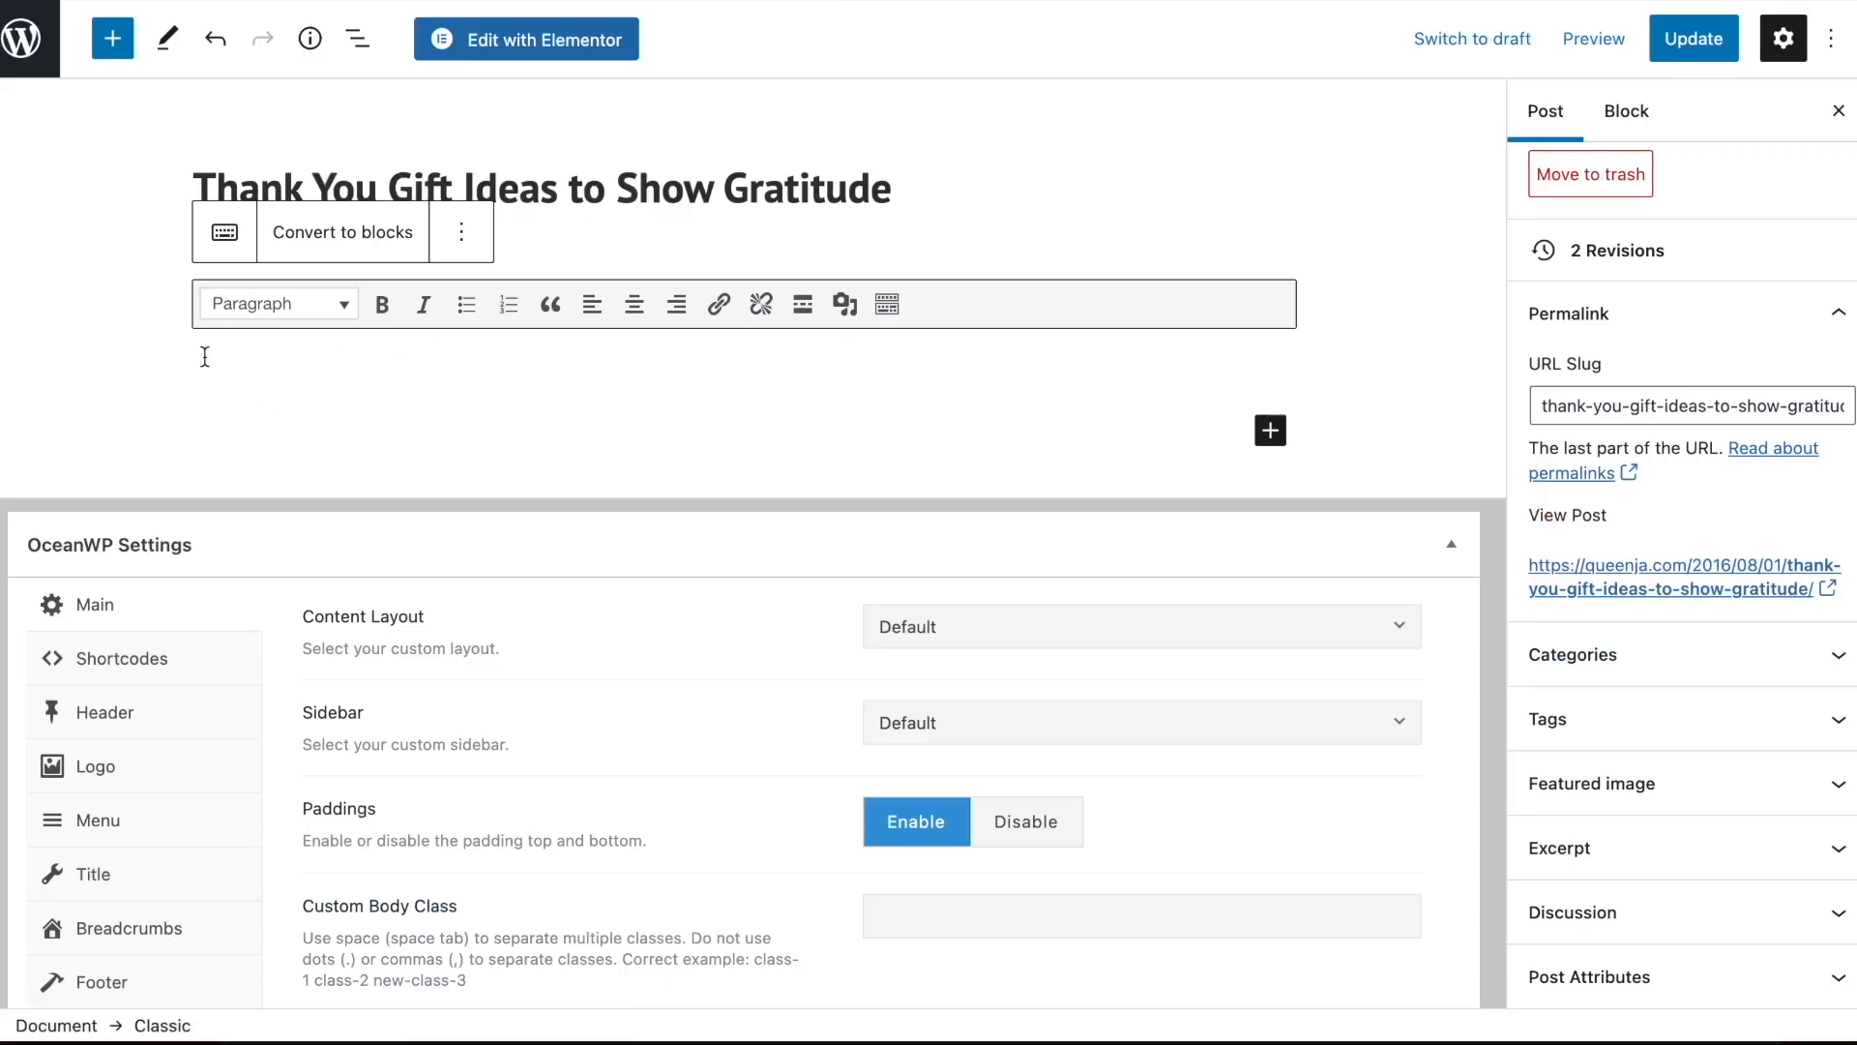
click(845, 306)
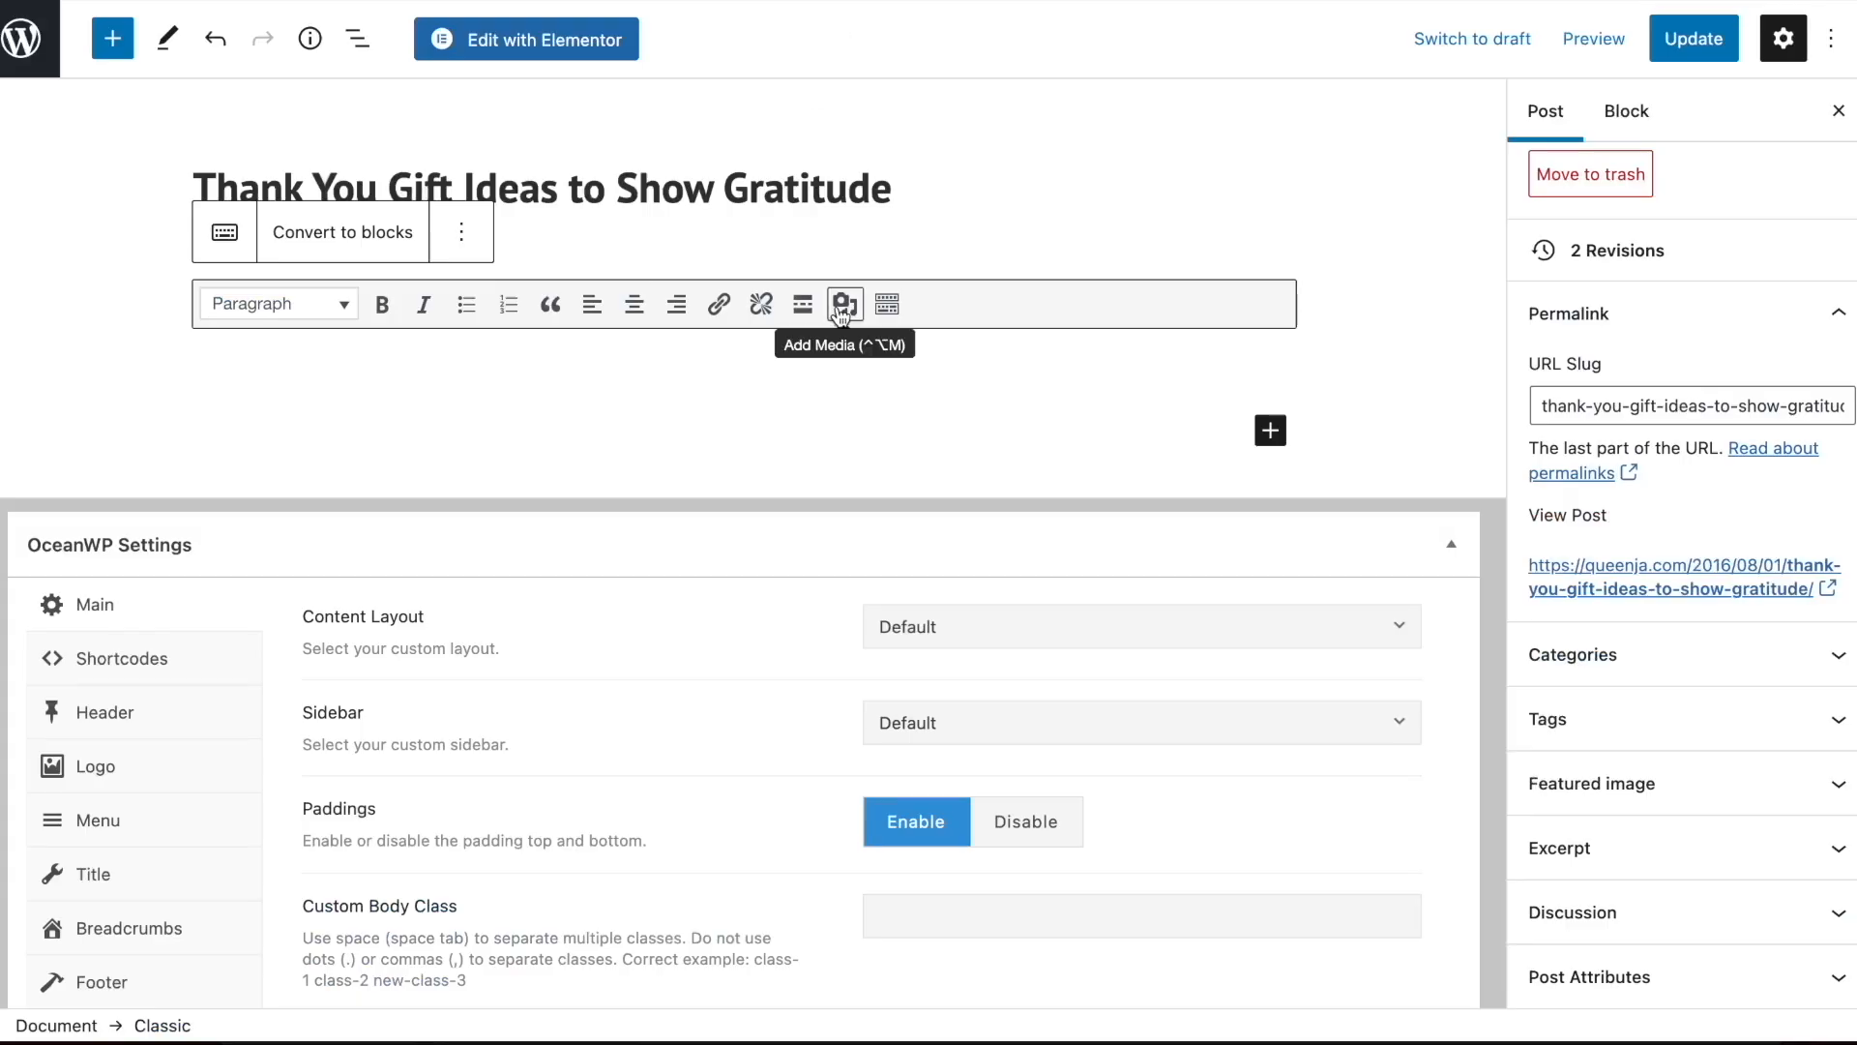
click(845, 306)
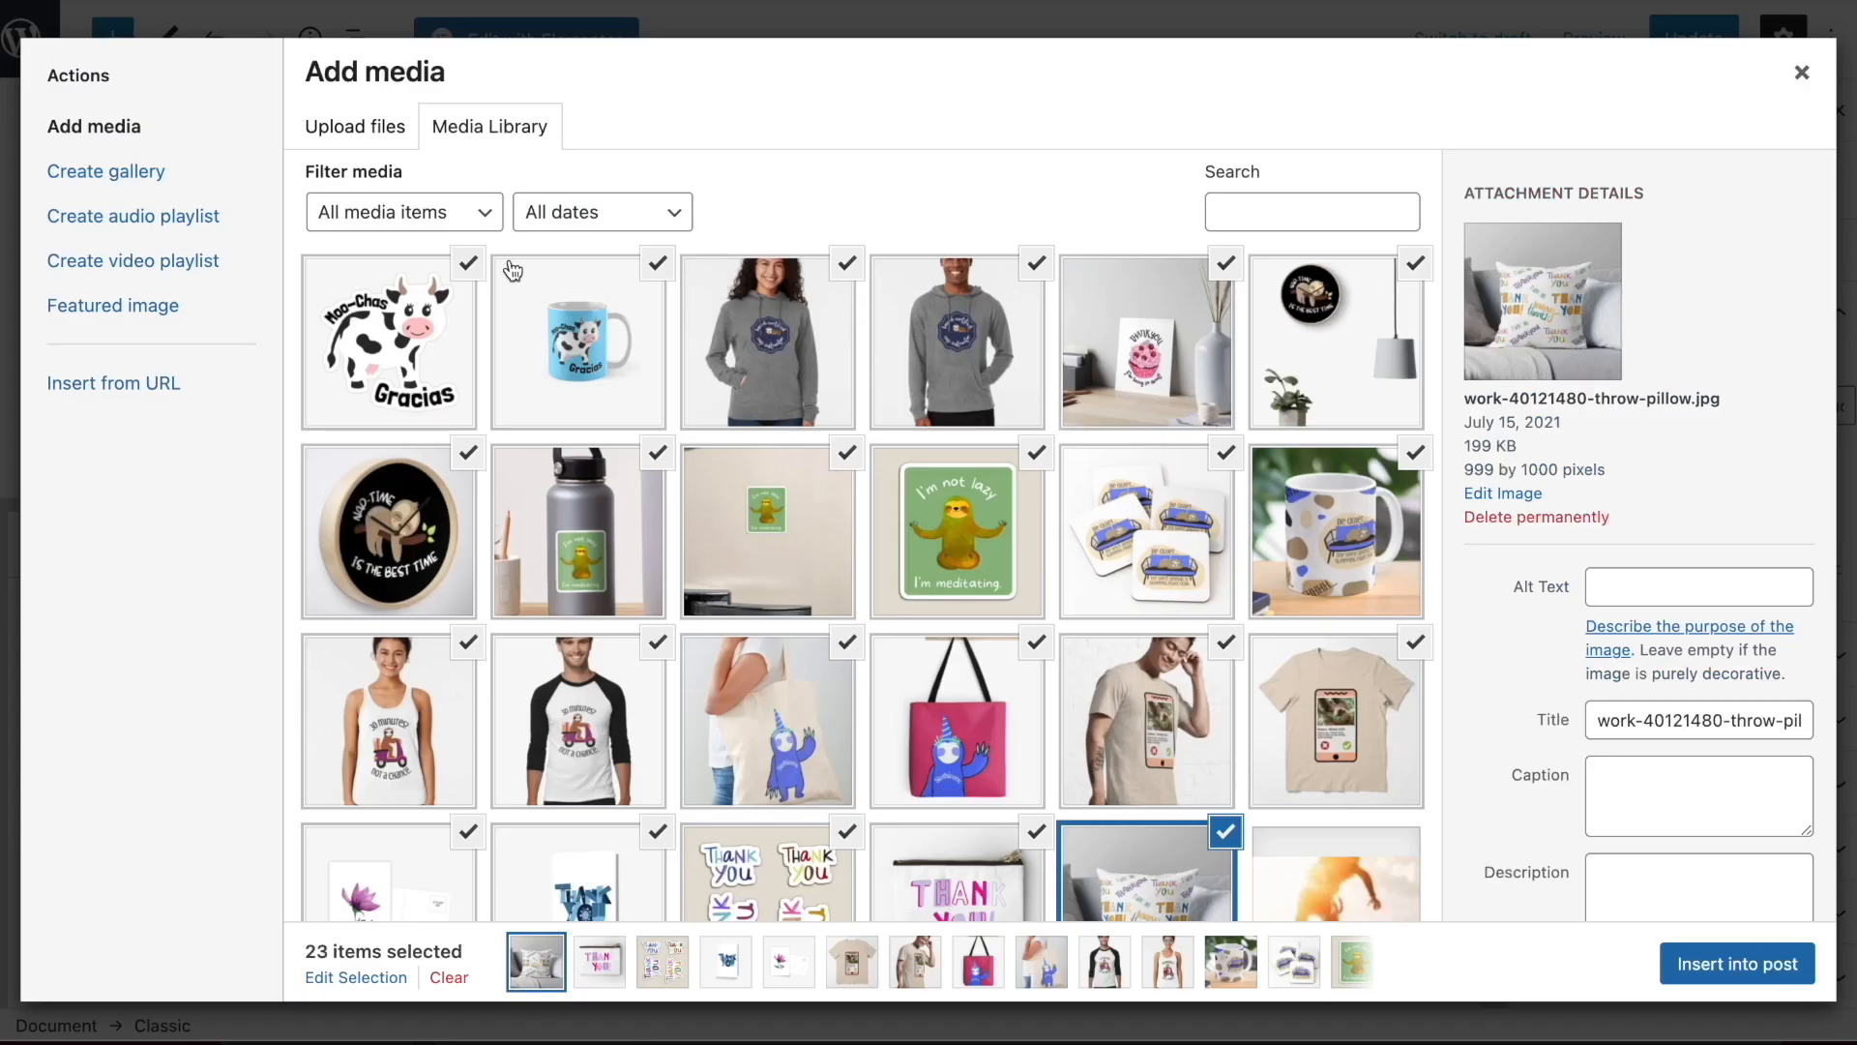
click(323, 387)
click(502, 302)
click(445, 291)
click(468, 262)
click(657, 262)
click(848, 263)
click(849, 263)
click(1036, 263)
click(1225, 263)
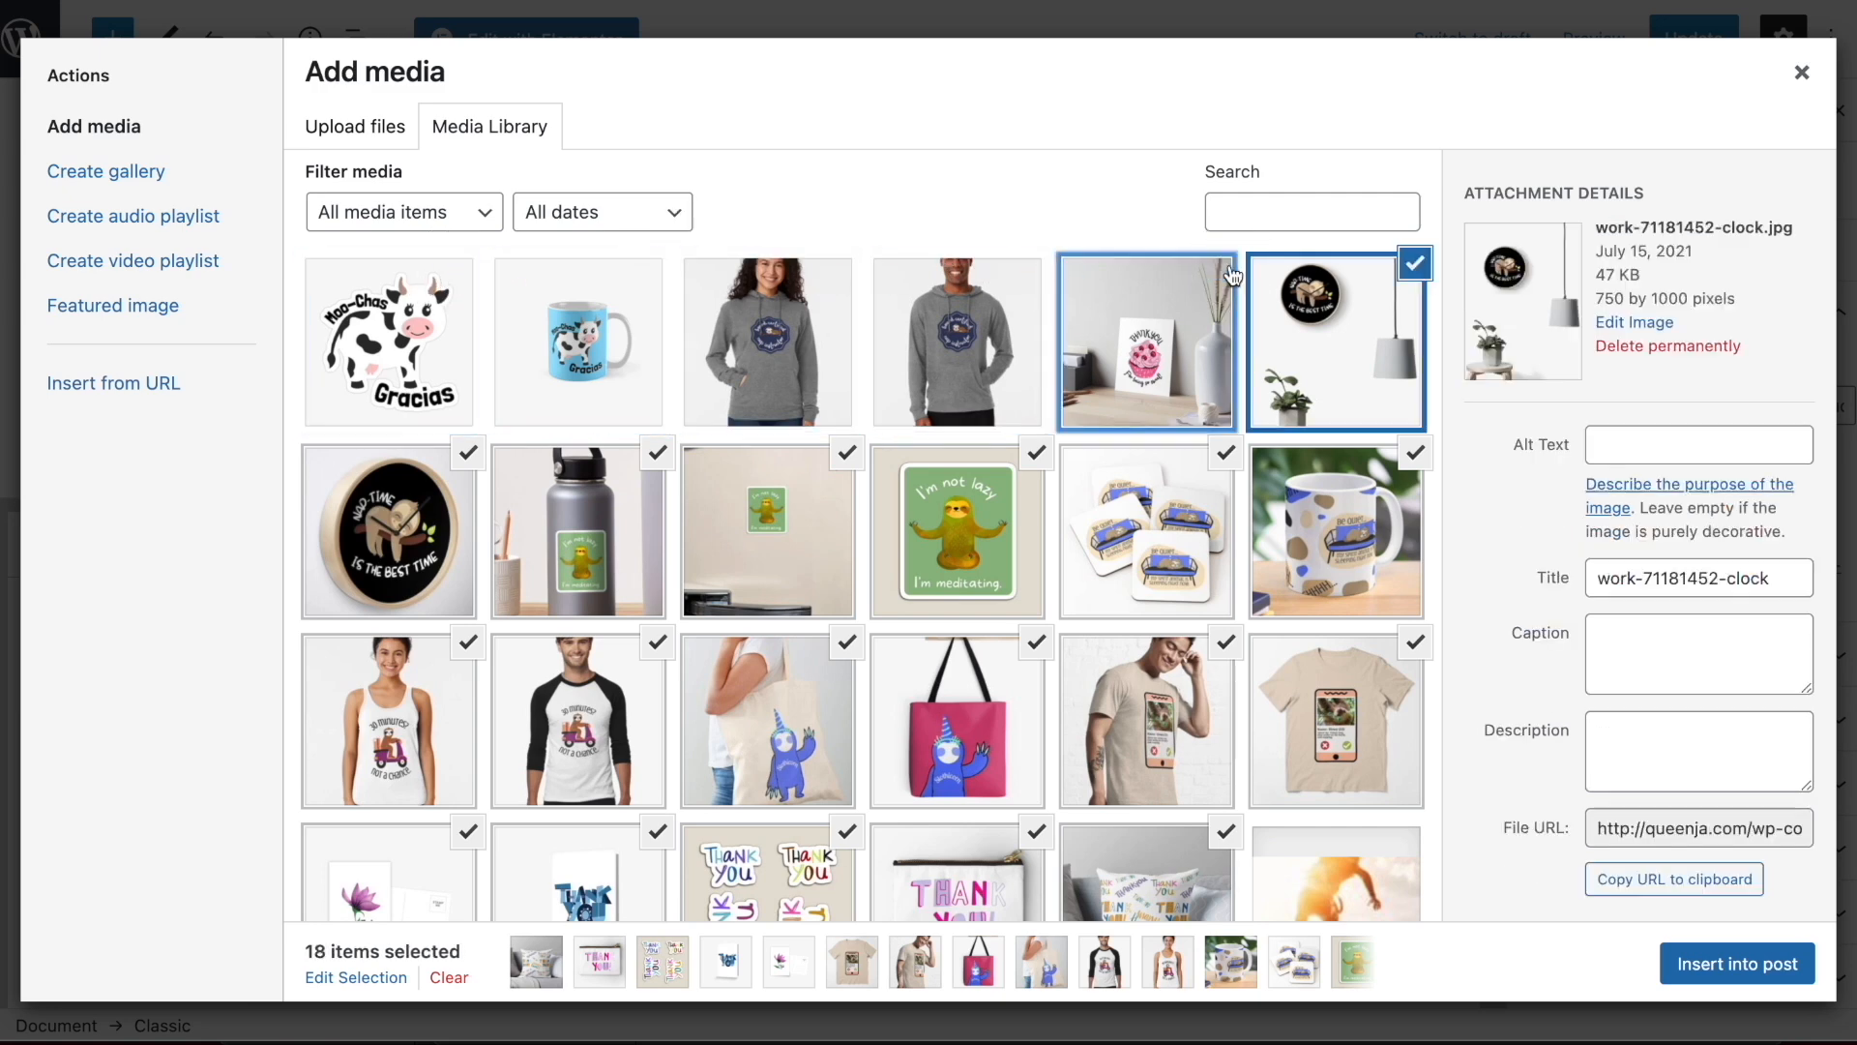
click(1414, 264)
Select the cupcake art board print and the thank-you magnet, greeting card, postcard, zipper pouch and throw pillow images in the media library
click(1199, 360)
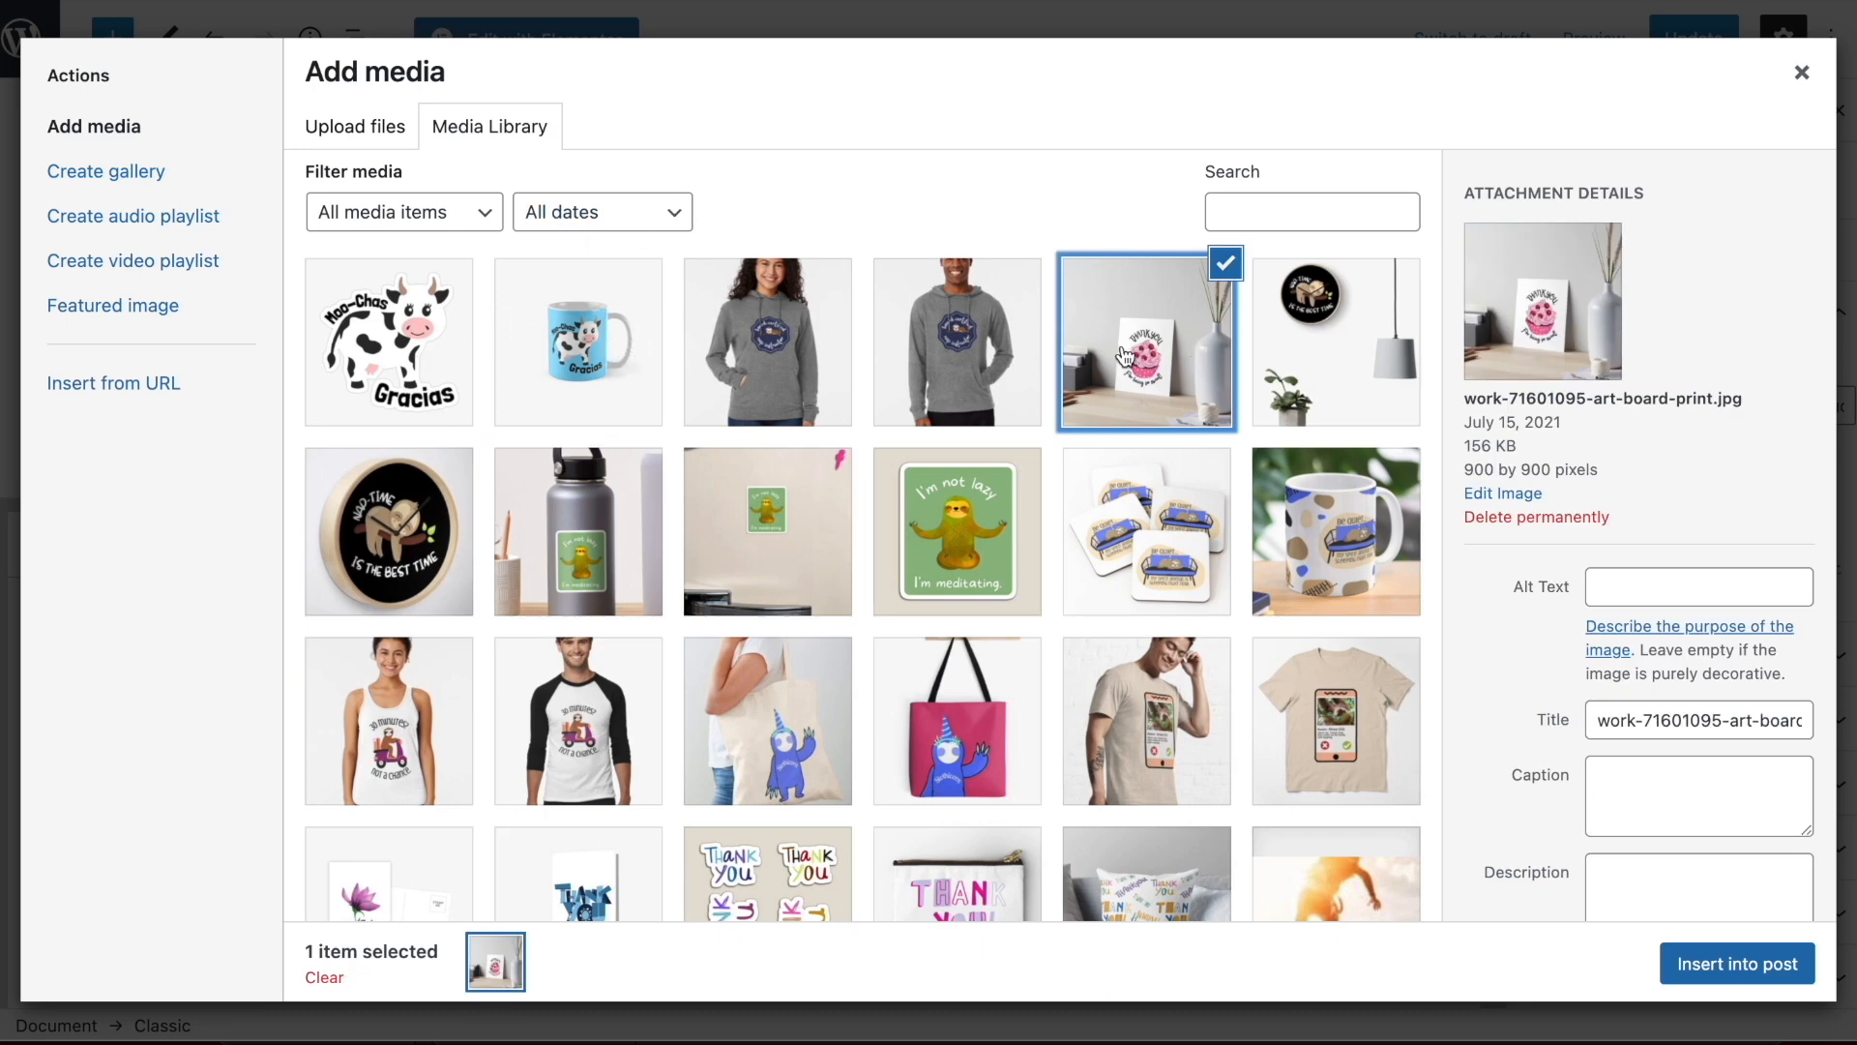
scroll(1050, 476, down, 3)
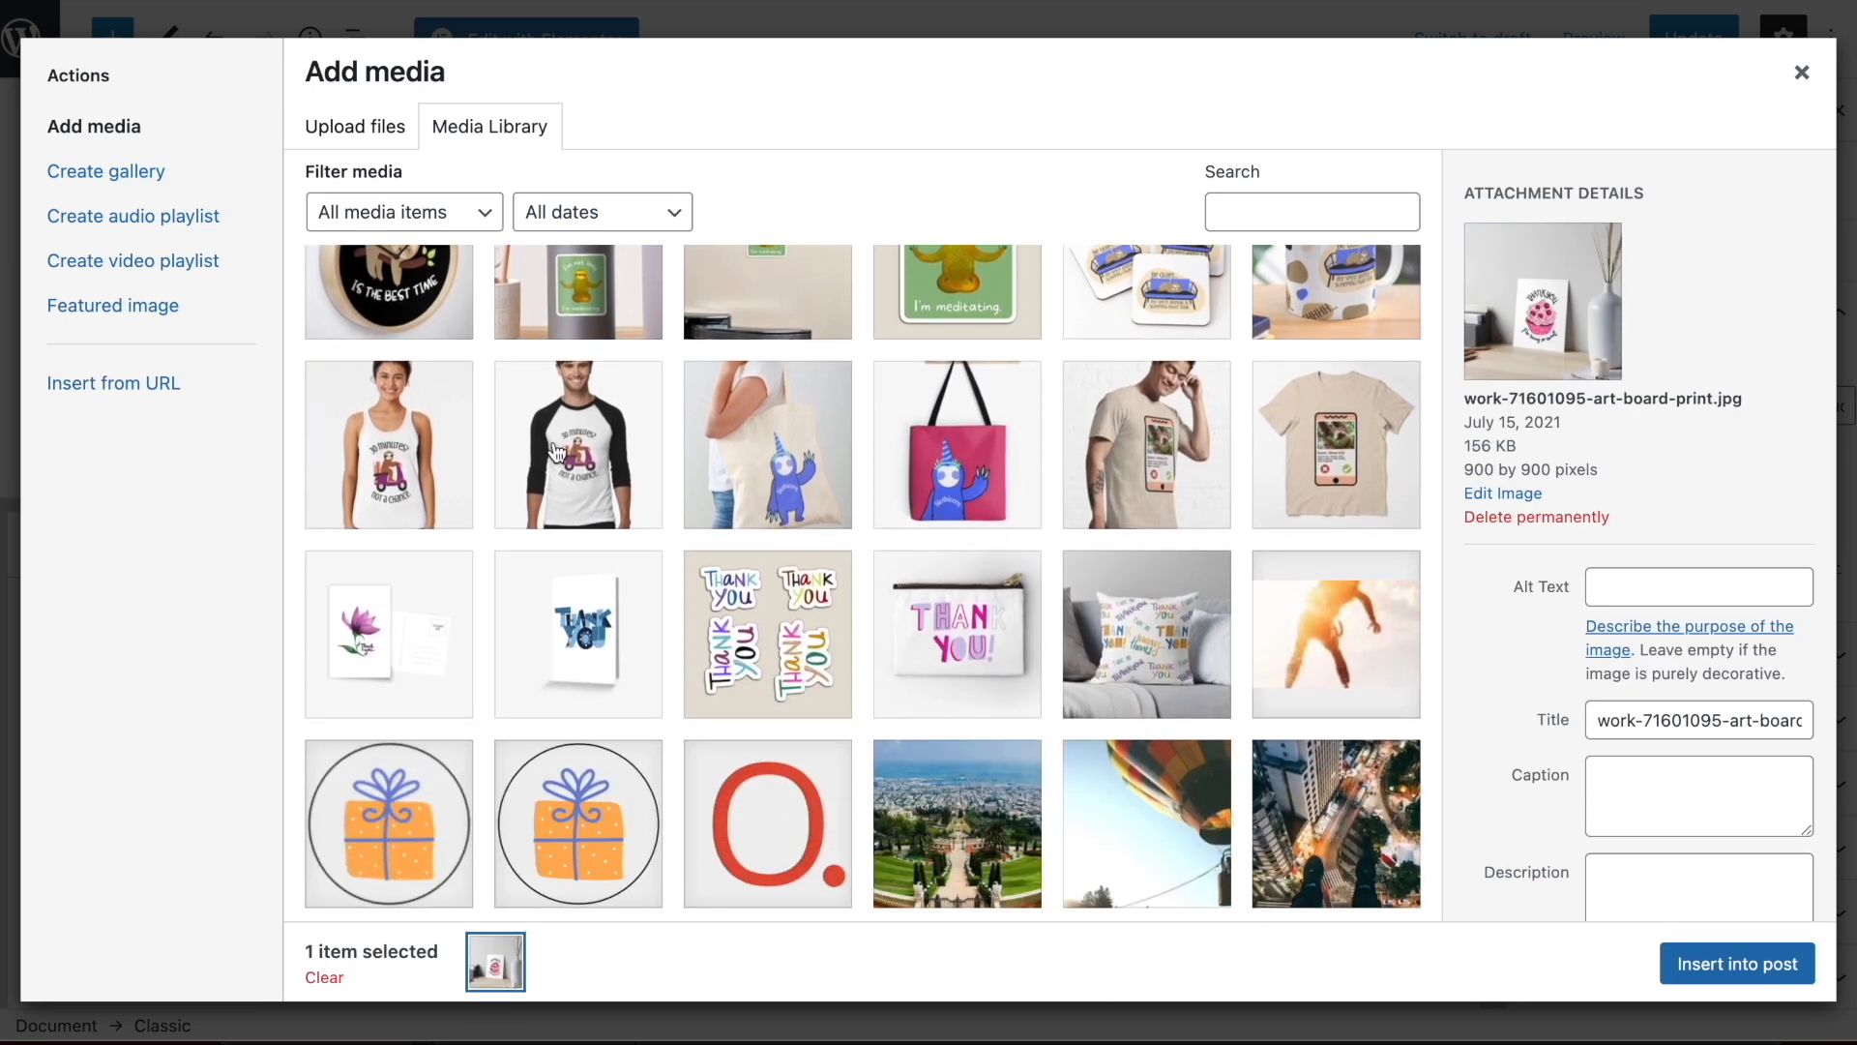
ctrl+click(747, 645)
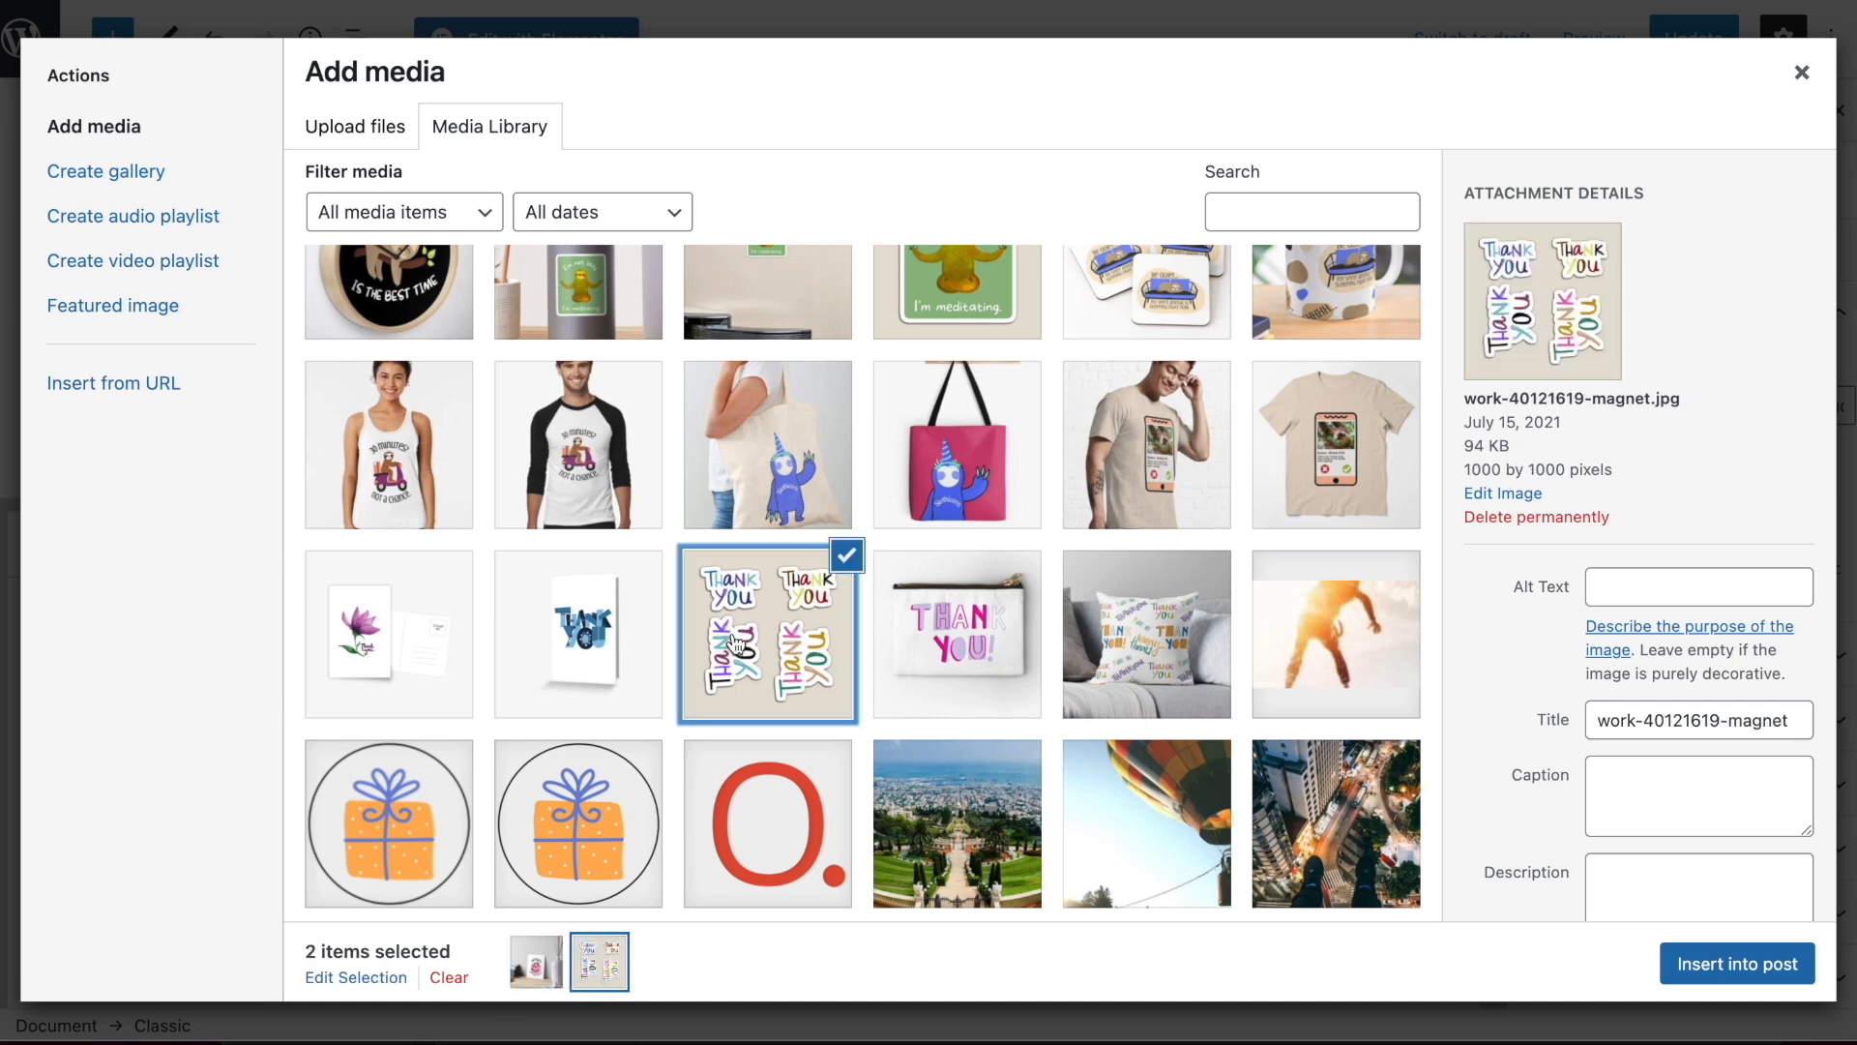
ctrl+click(578, 638)
ctrl+click(447, 624)
ctrl+click(970, 641)
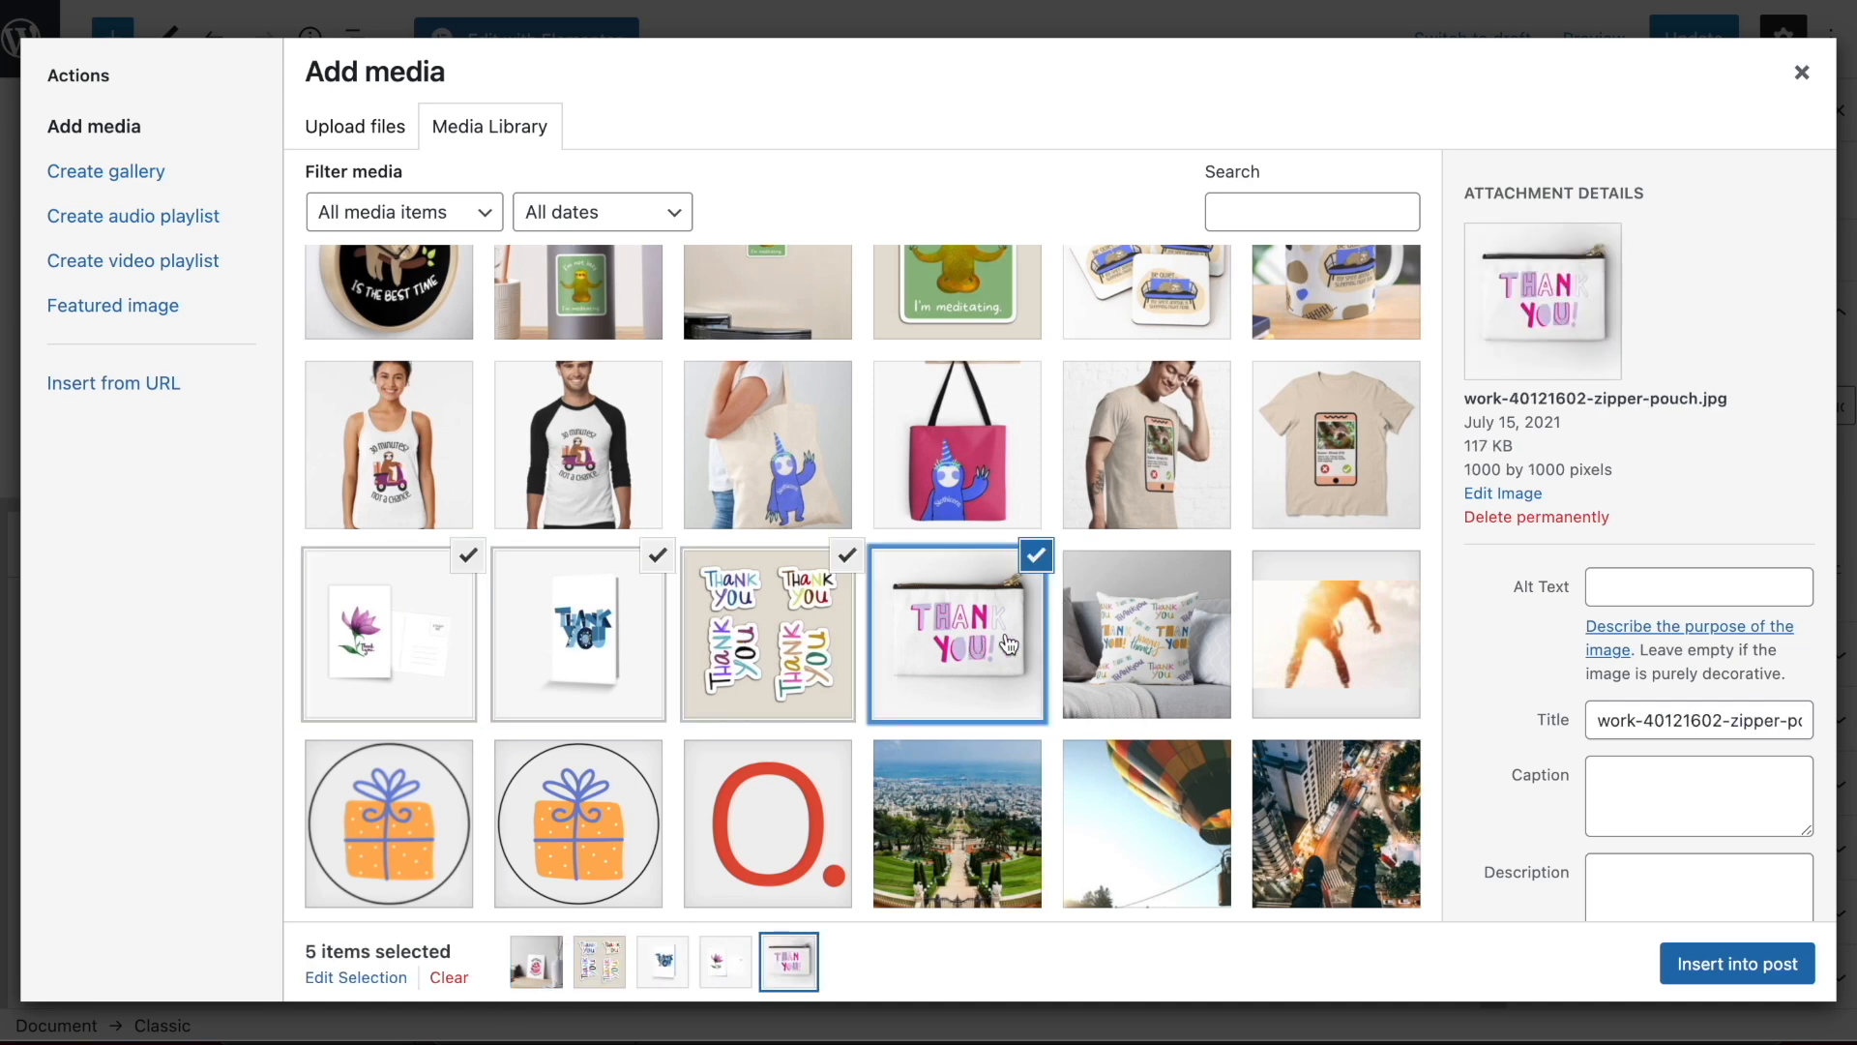
ctrl+click(1195, 656)
Add the Moo-Chas Gracias mug and cow sticker images to the selection and insert all selected images into the post
scroll(1195, 656, up, 3)
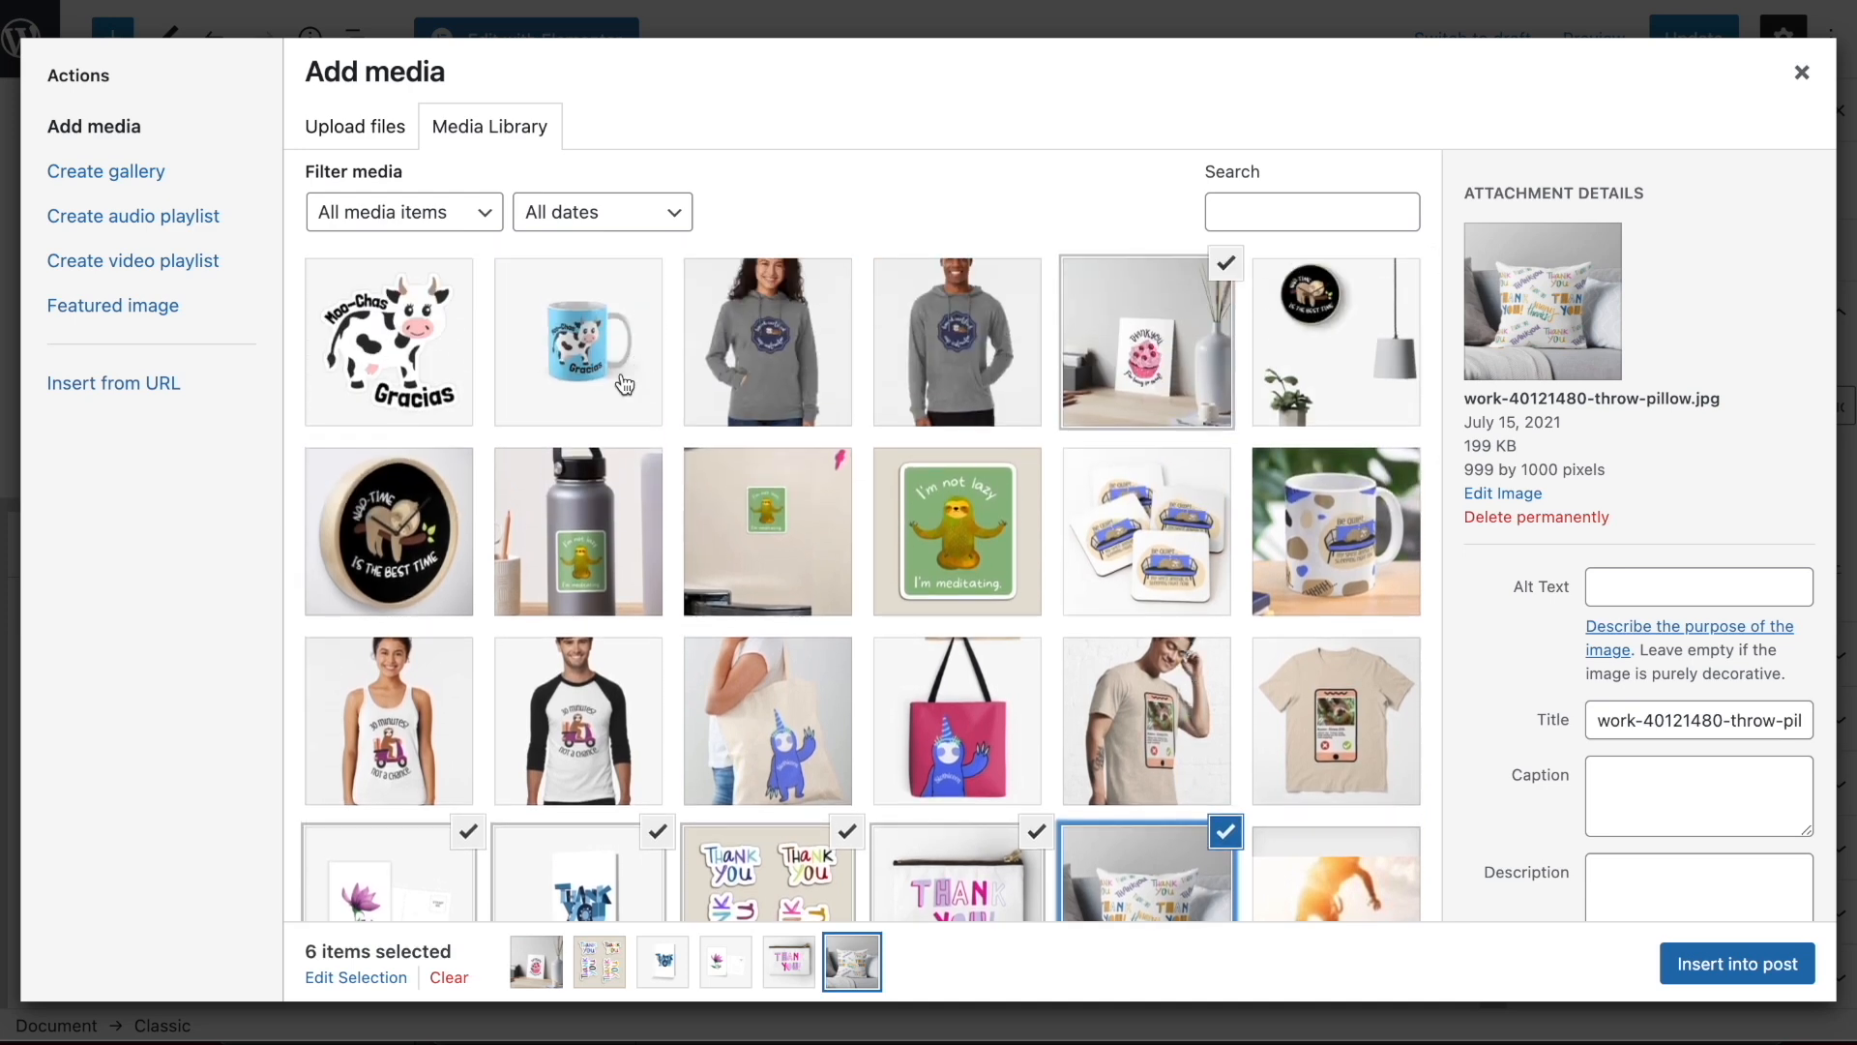
scroll(679, 358, down, 2)
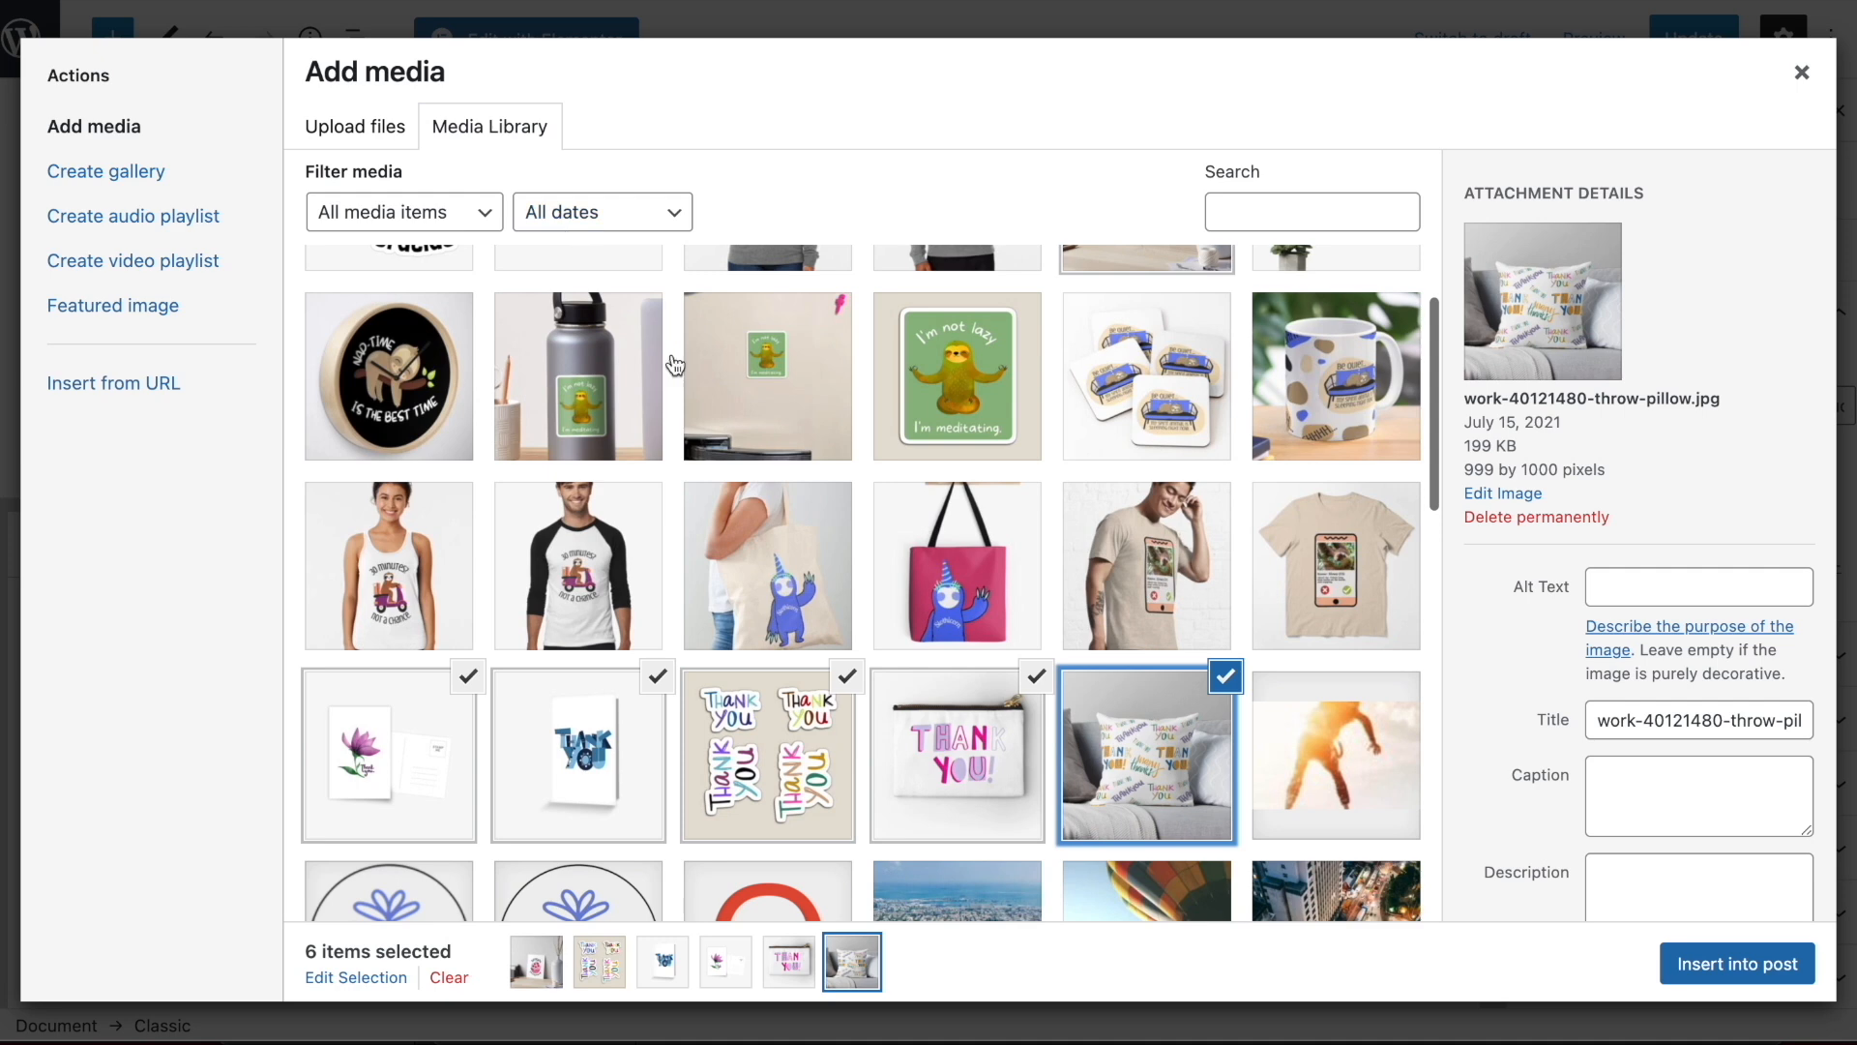
scroll(788, 513, down, 3)
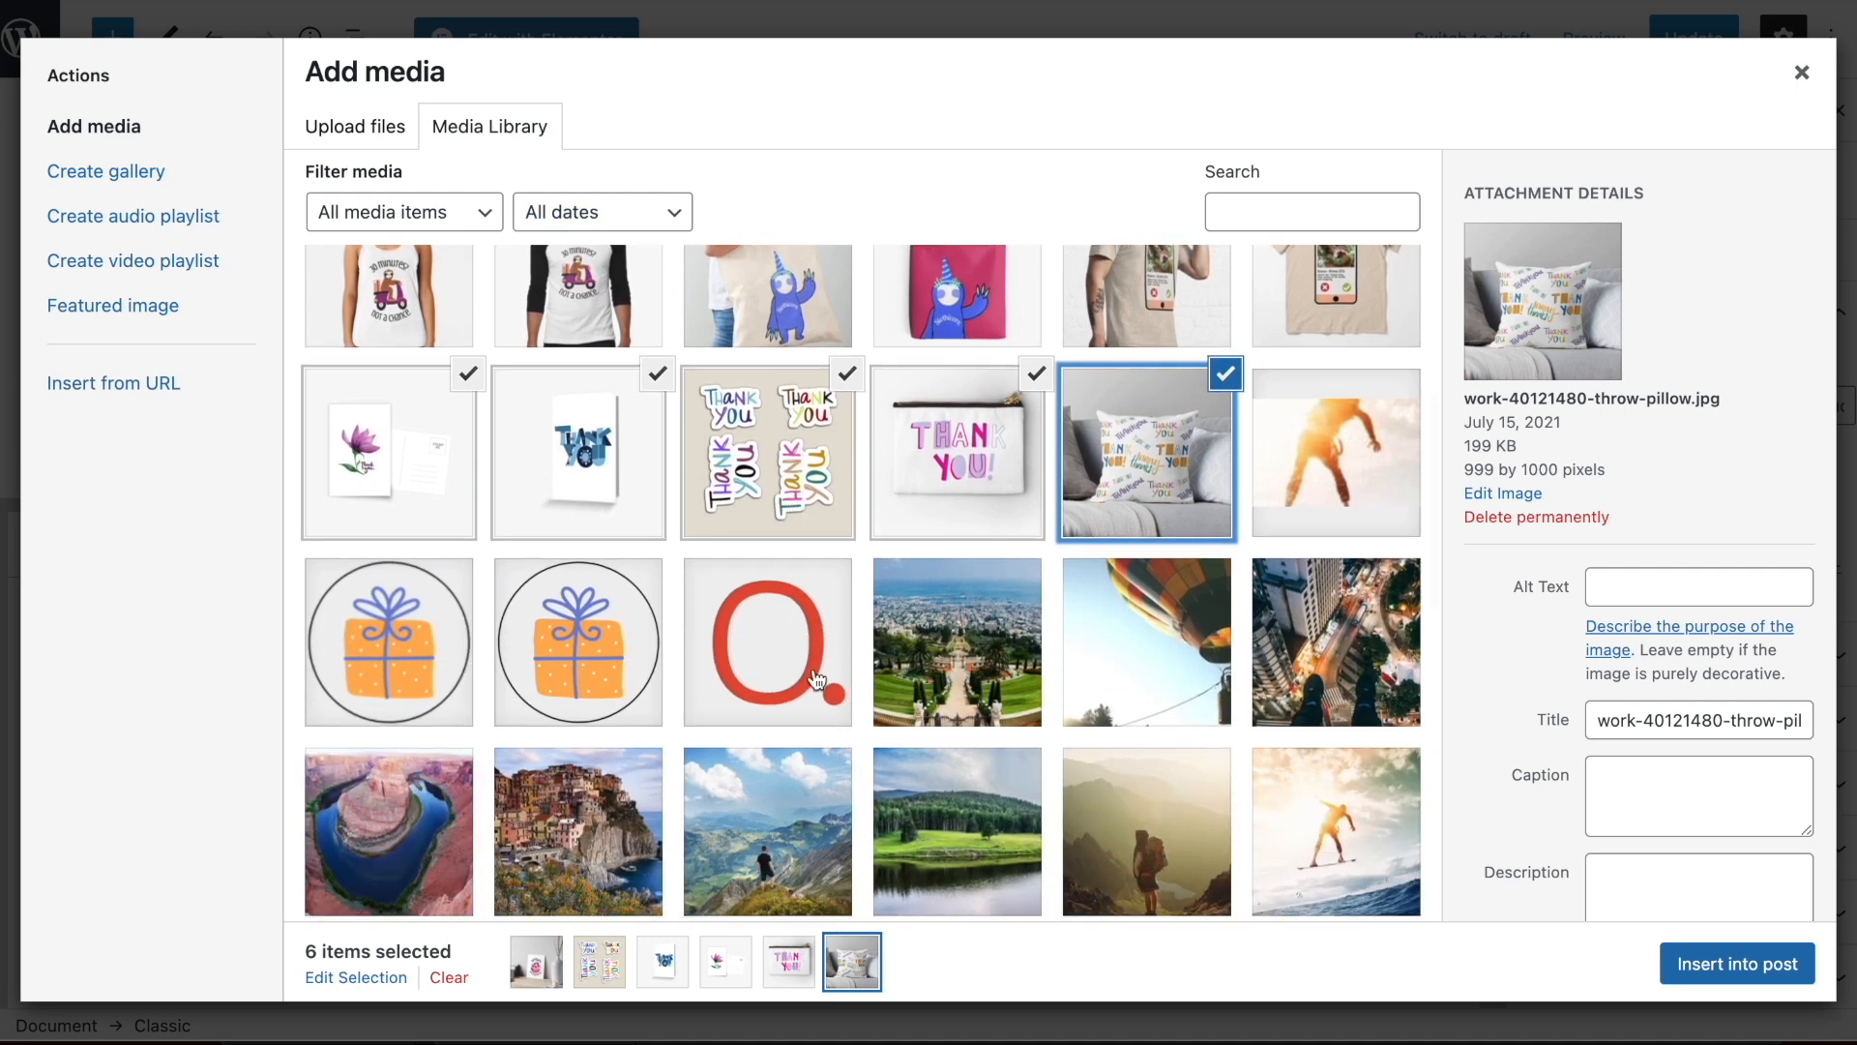
scroll(818, 680, up, 5)
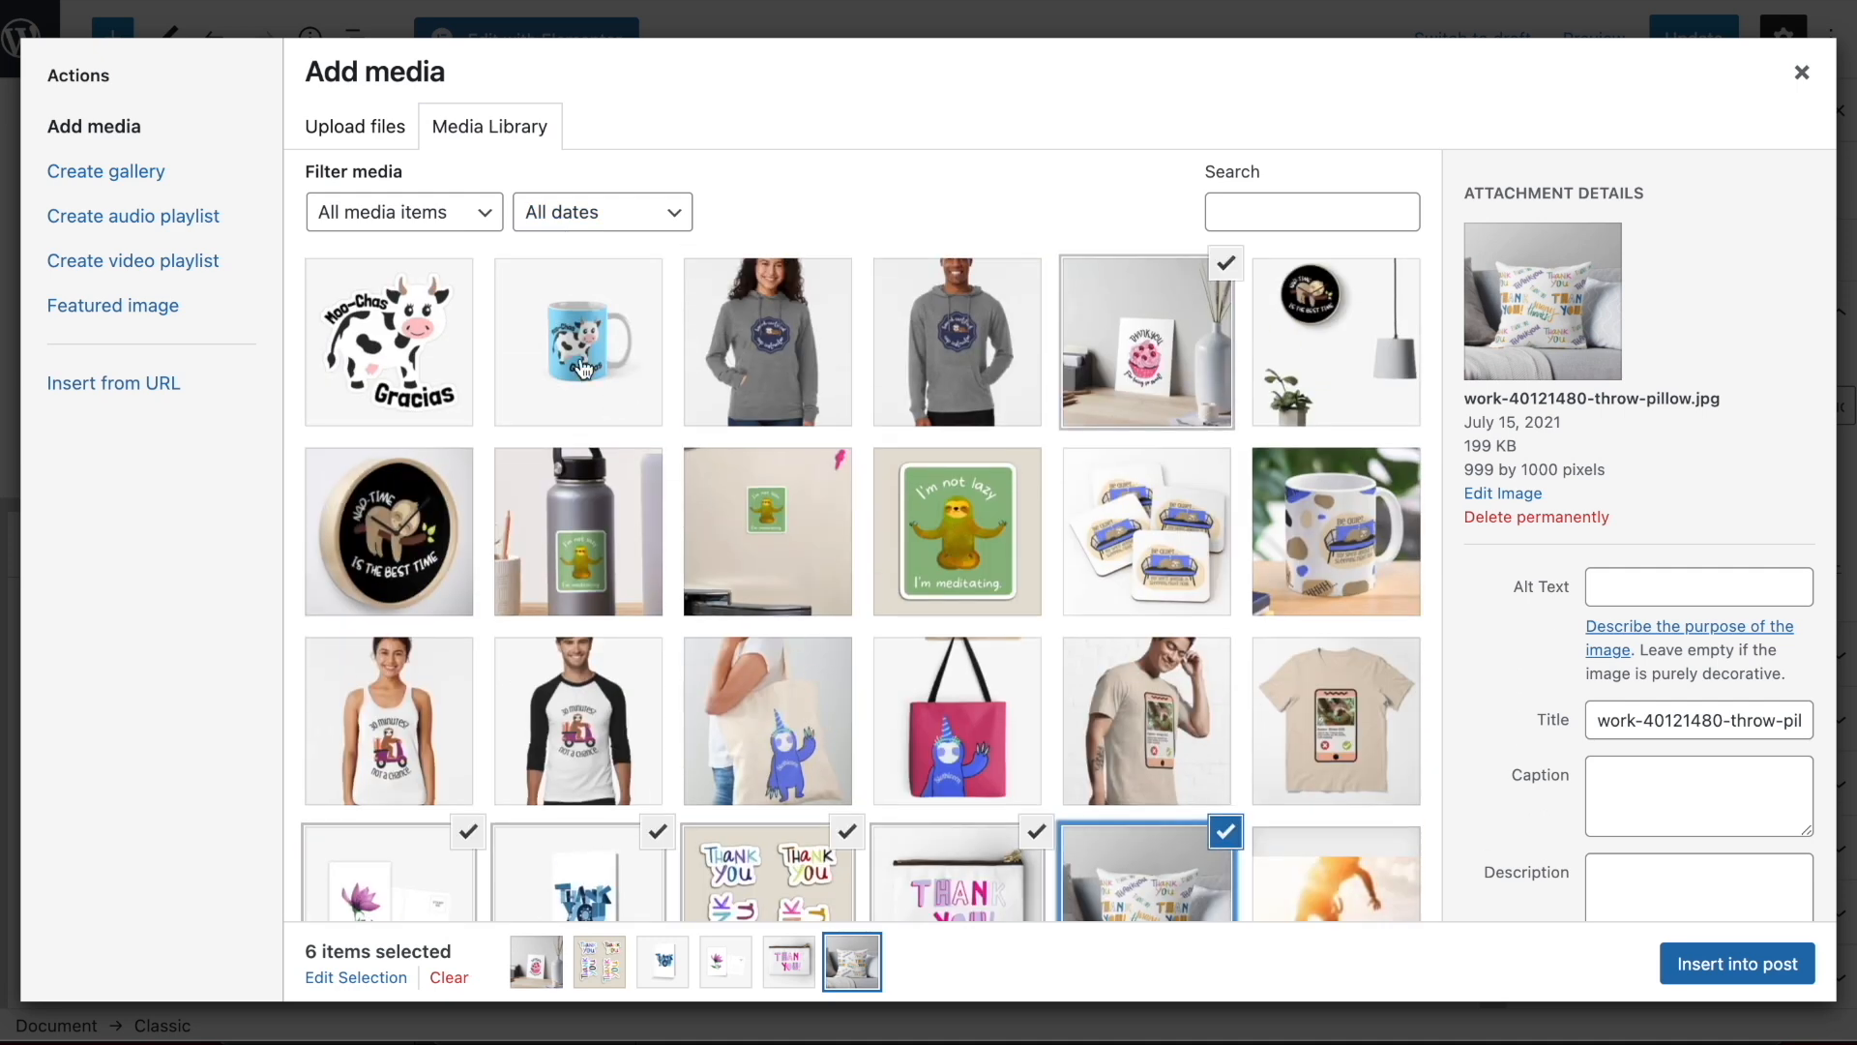
click(508, 360)
click(447, 357)
click(1737, 964)
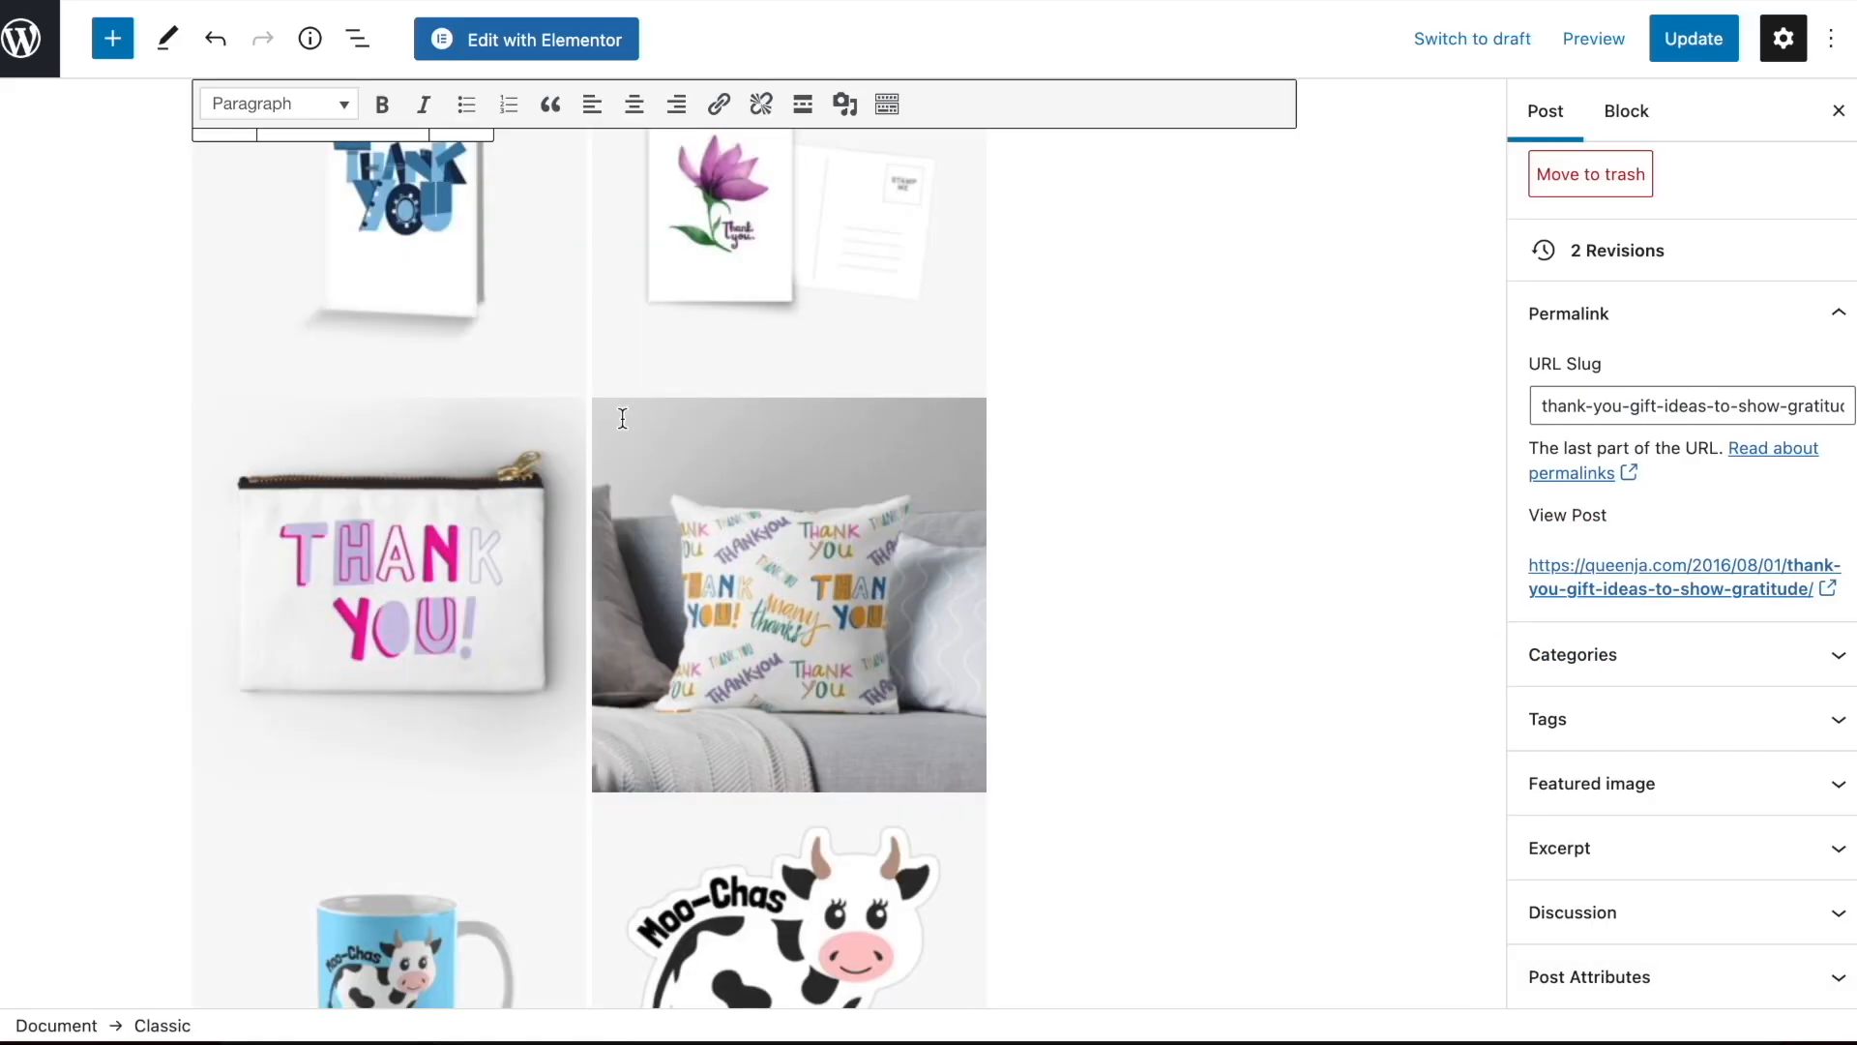
Add the prepared intro paragraph starting "Looking for unique and awesome thank you gift ideas?" between the post title and the images
scroll(622, 418, up, 8)
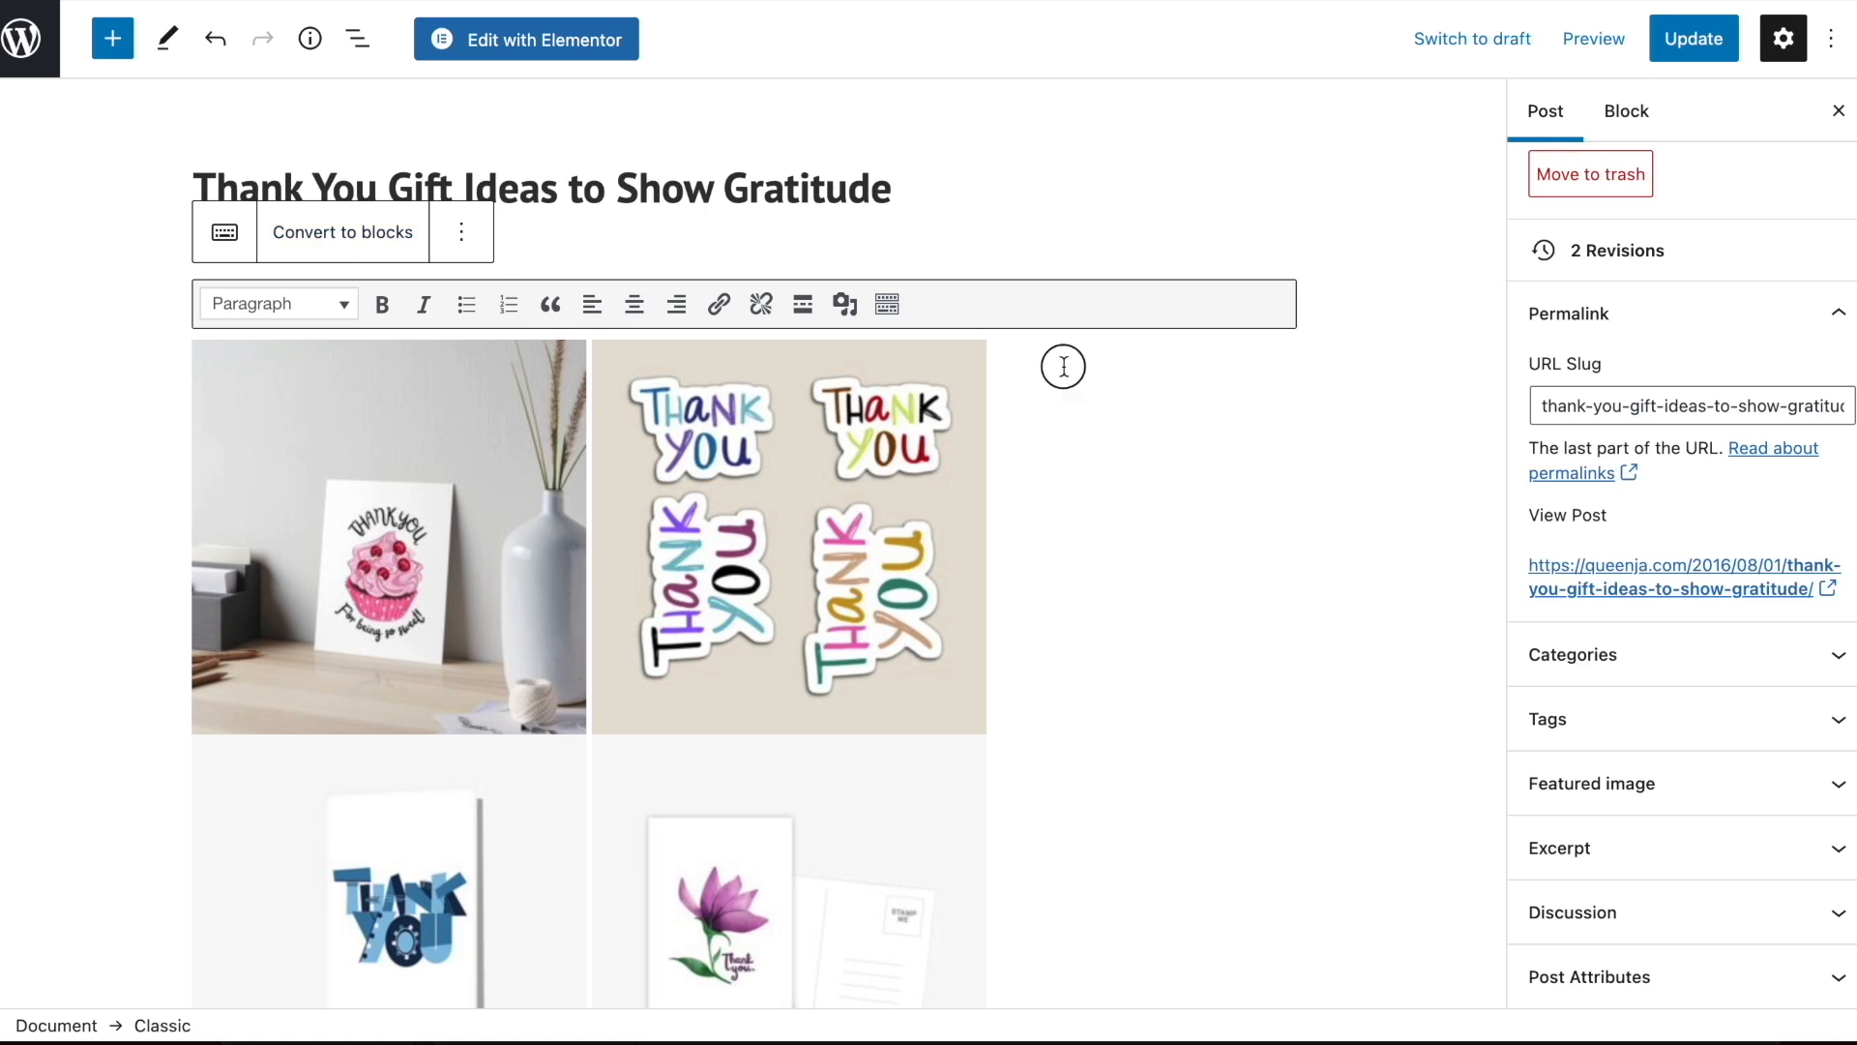
click(877, 194)
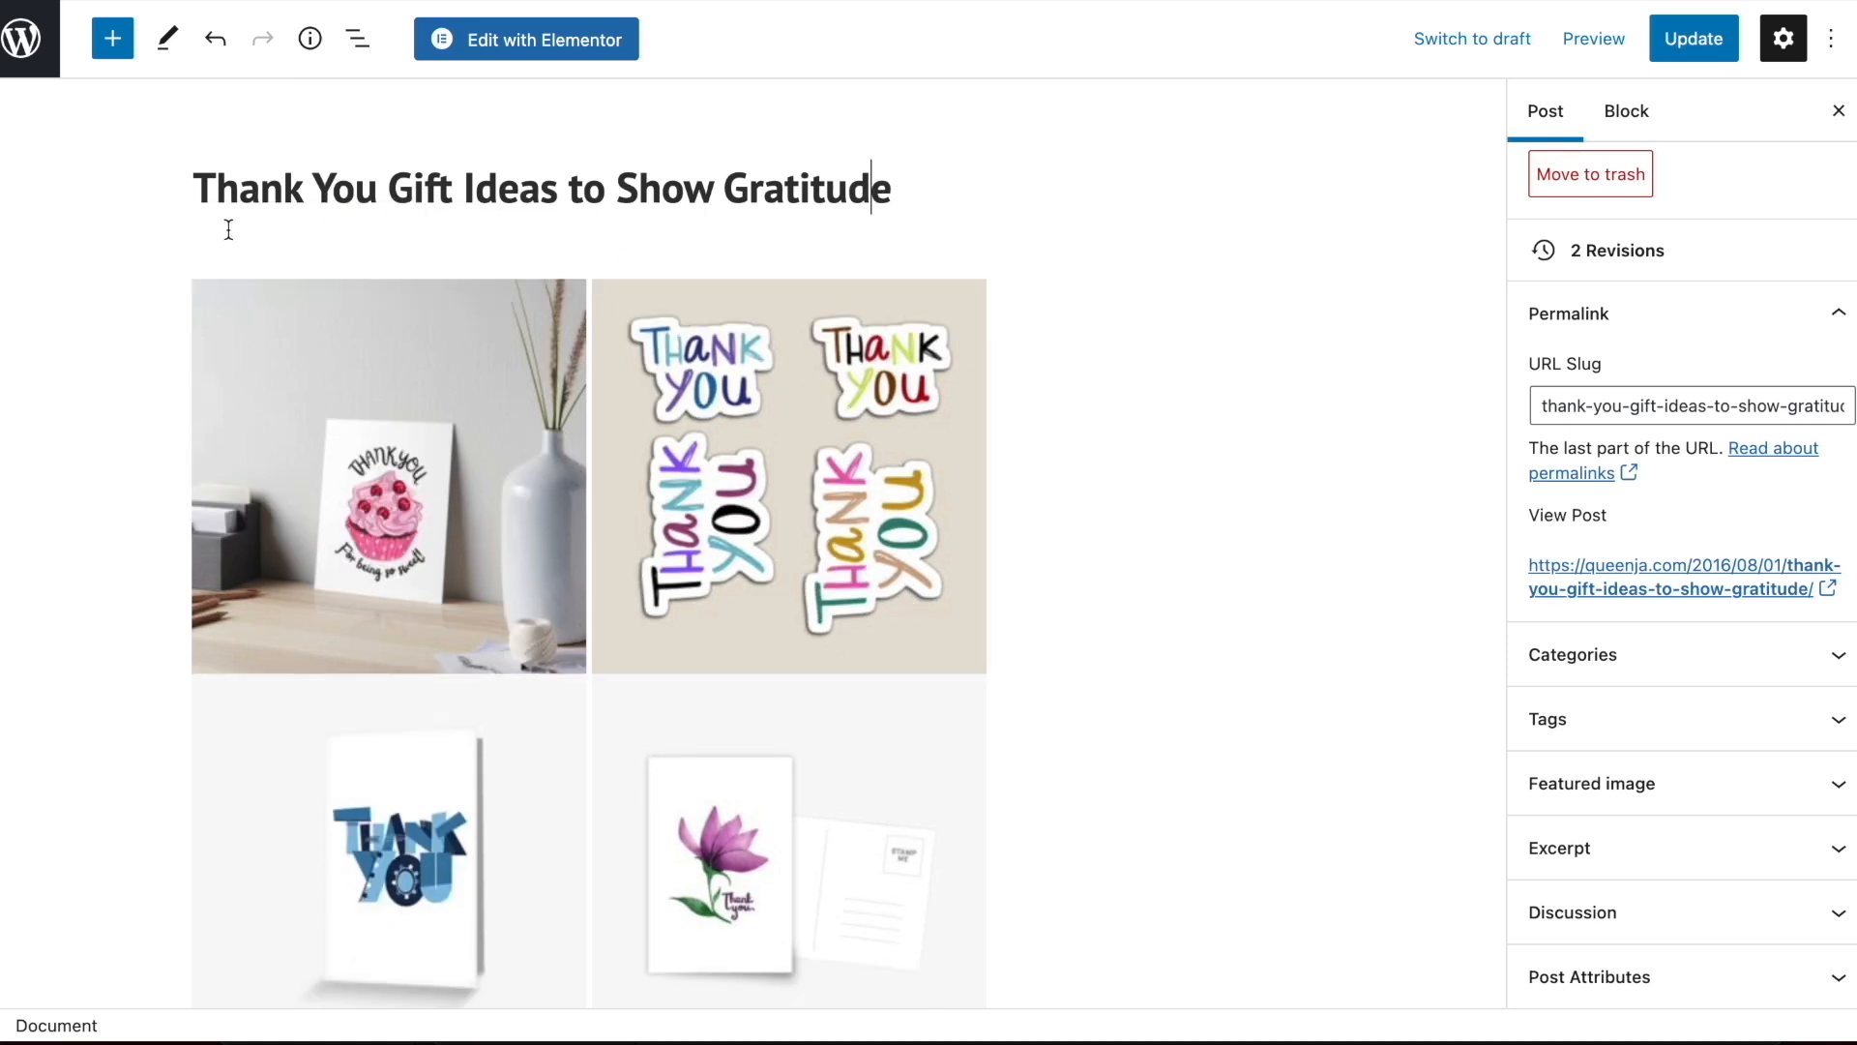
key(Return)
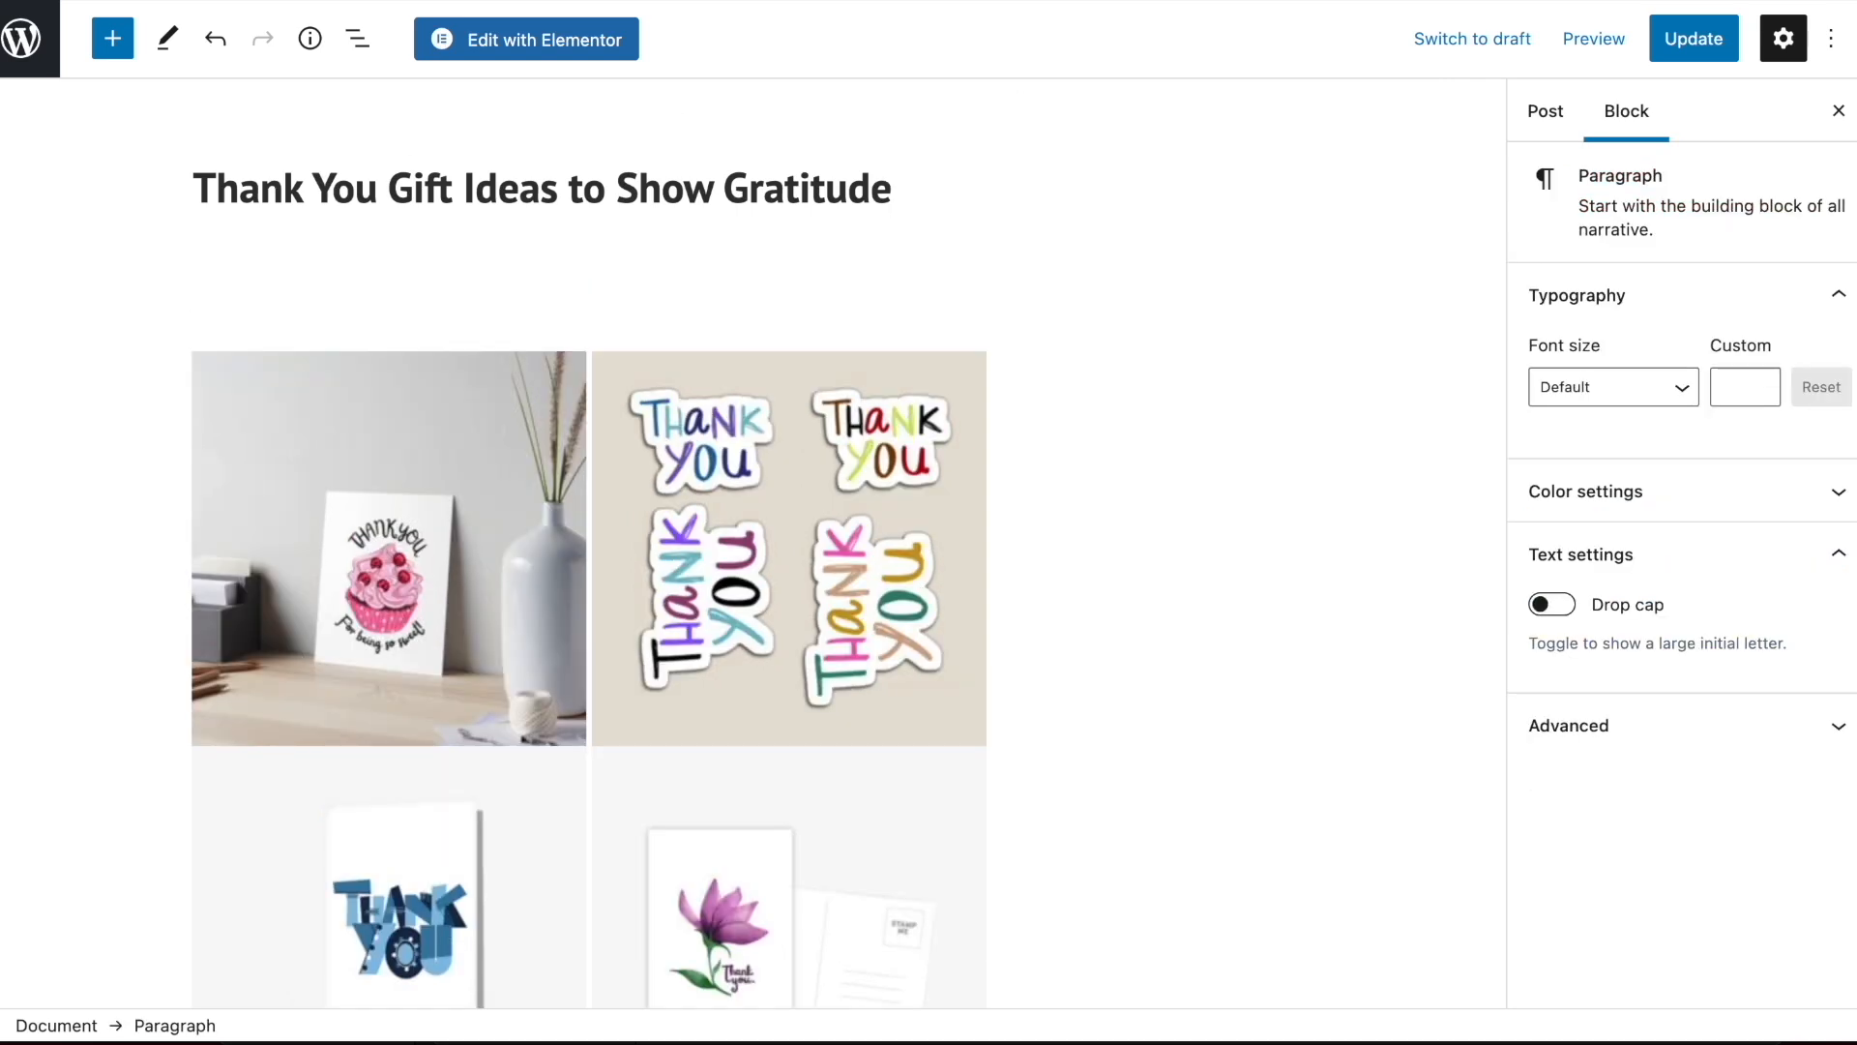
text(Looking for unique and awesome thank you gift ideas? Check out these awesome ways to show gratitude! Thank you gifts can be many things- a small sticker or a card, a keepsake magnet with a thank you message, or even a piece of wall art or mug- showing gratitude.)
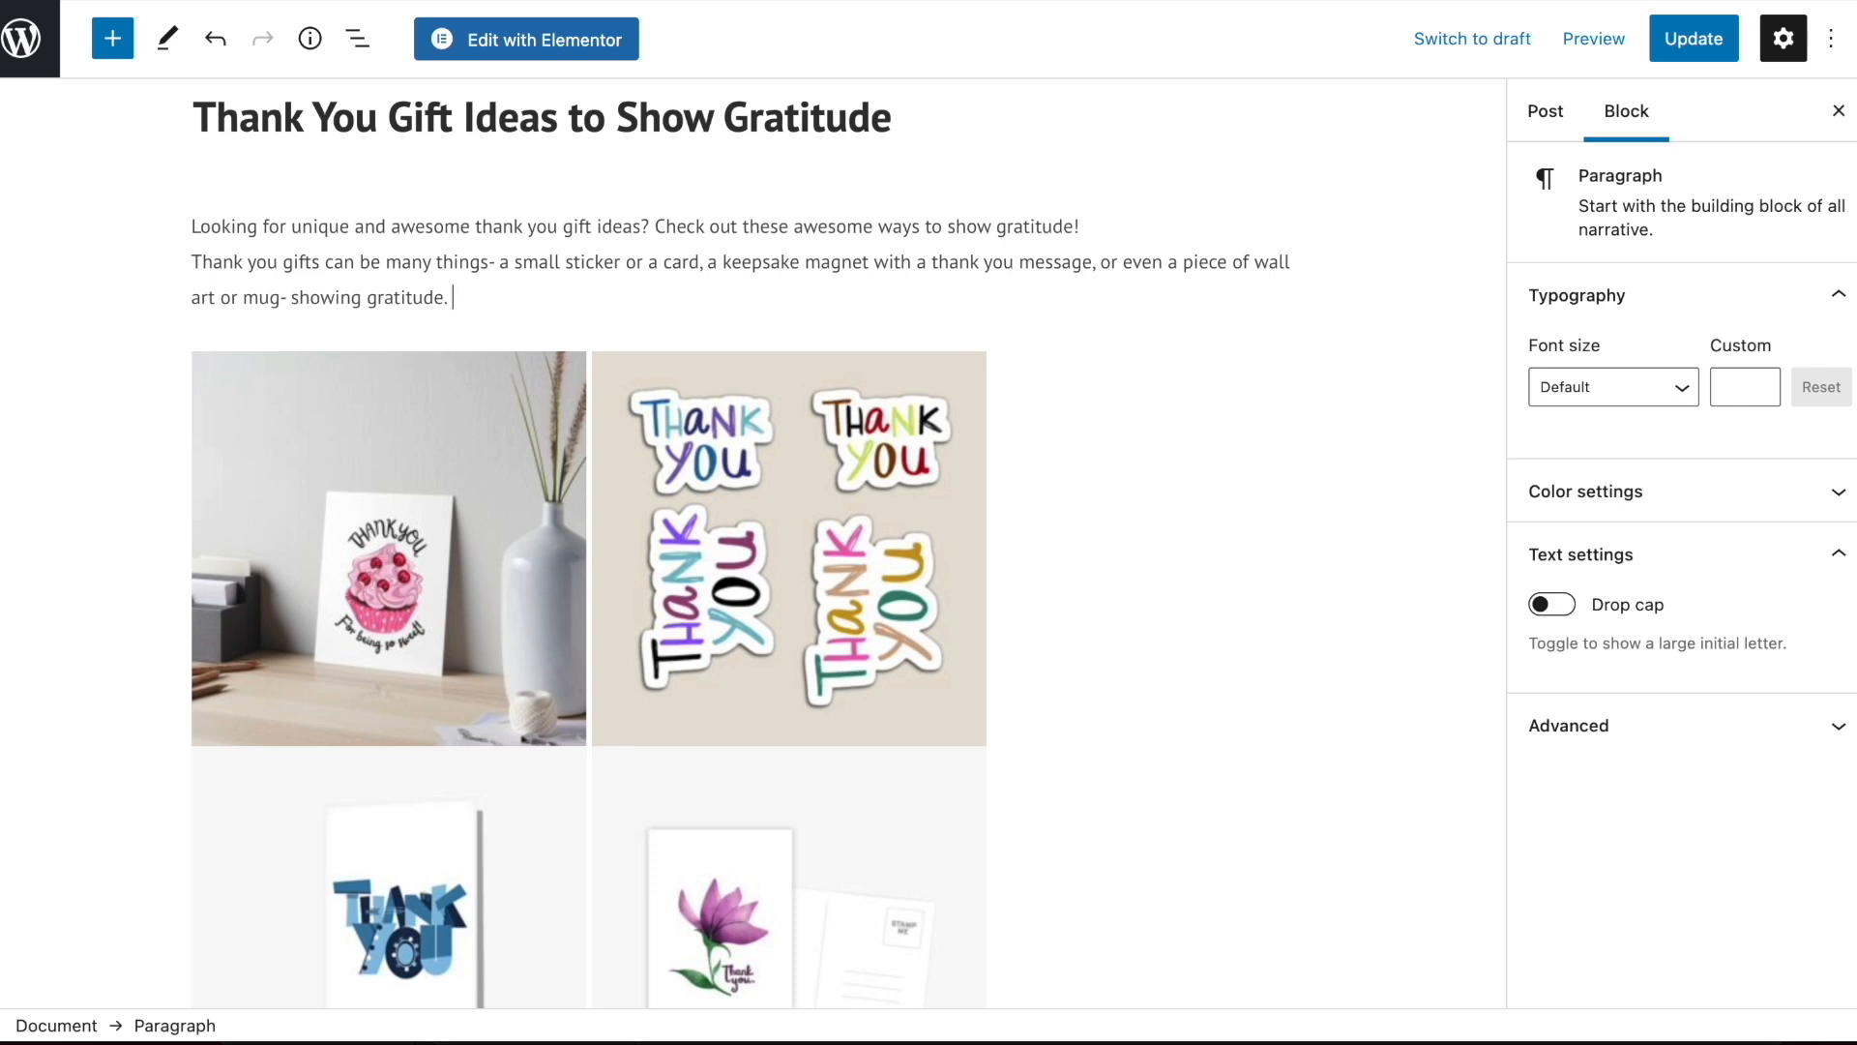
scroll(359, 244, down, 3)
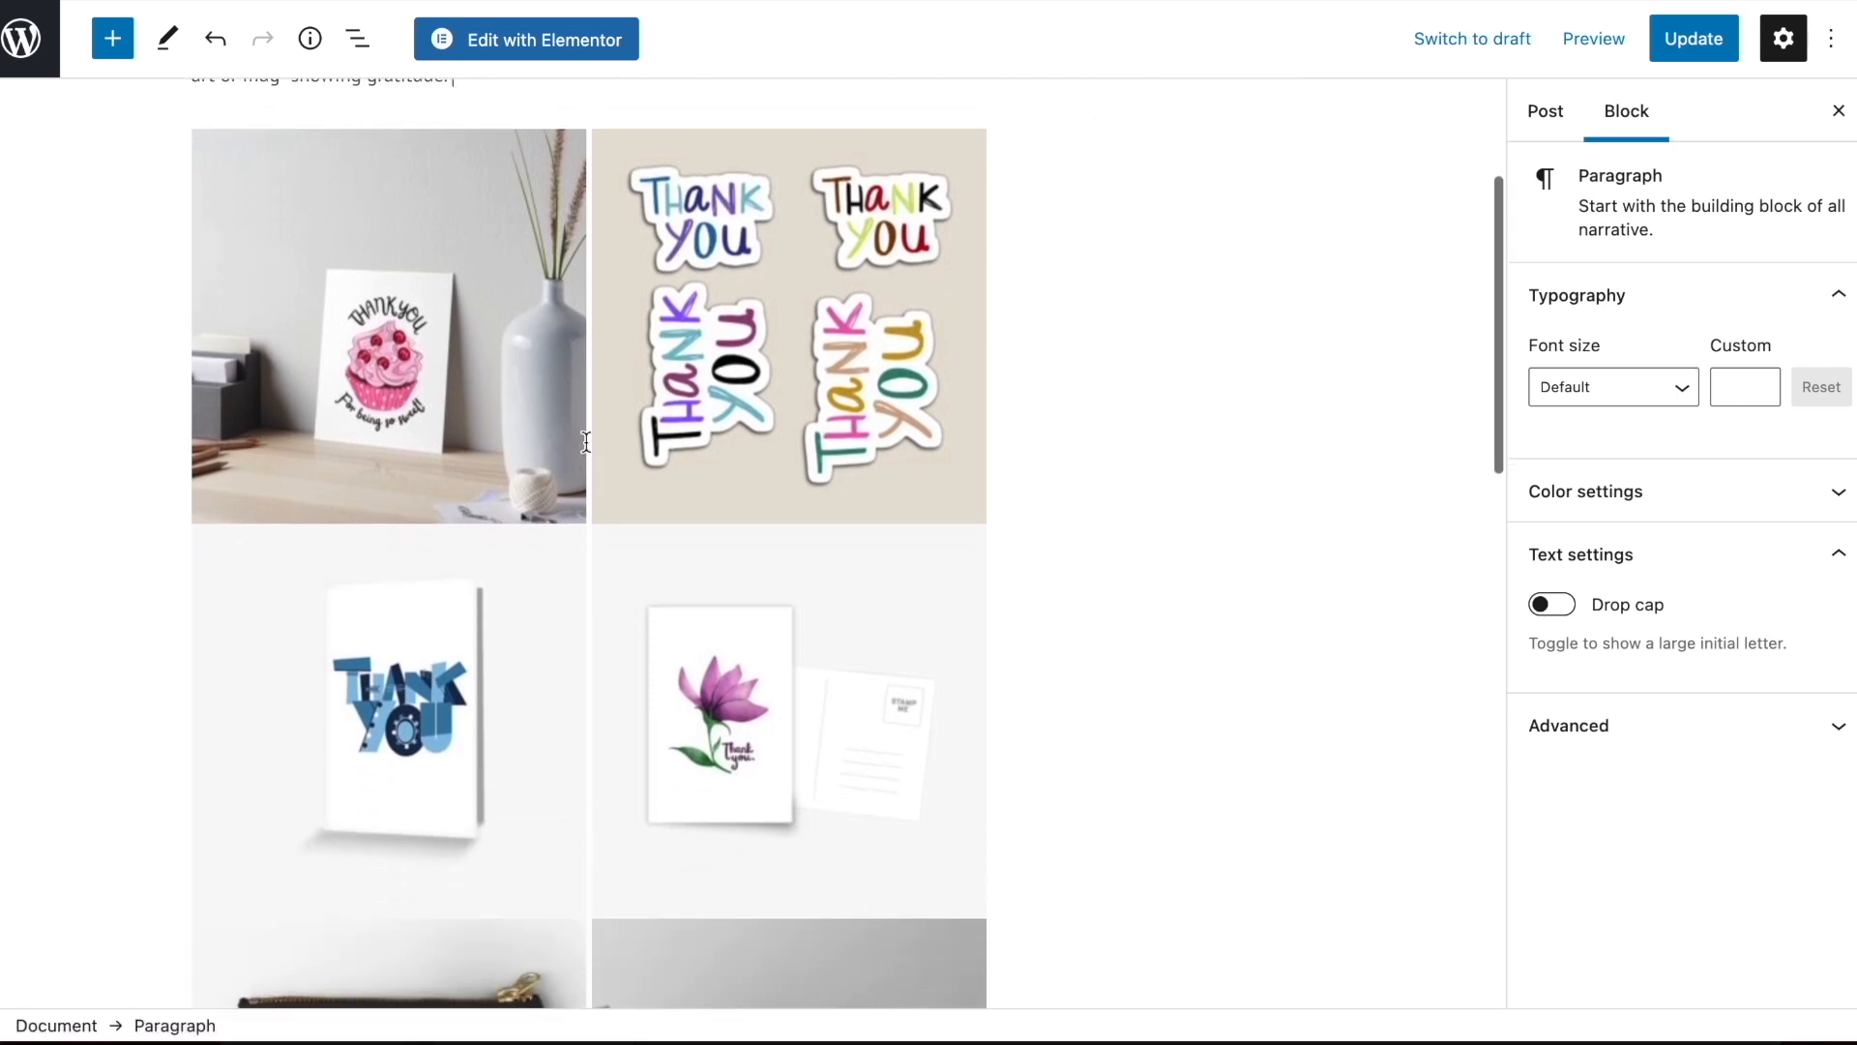
scroll(359, 244, up, 4)
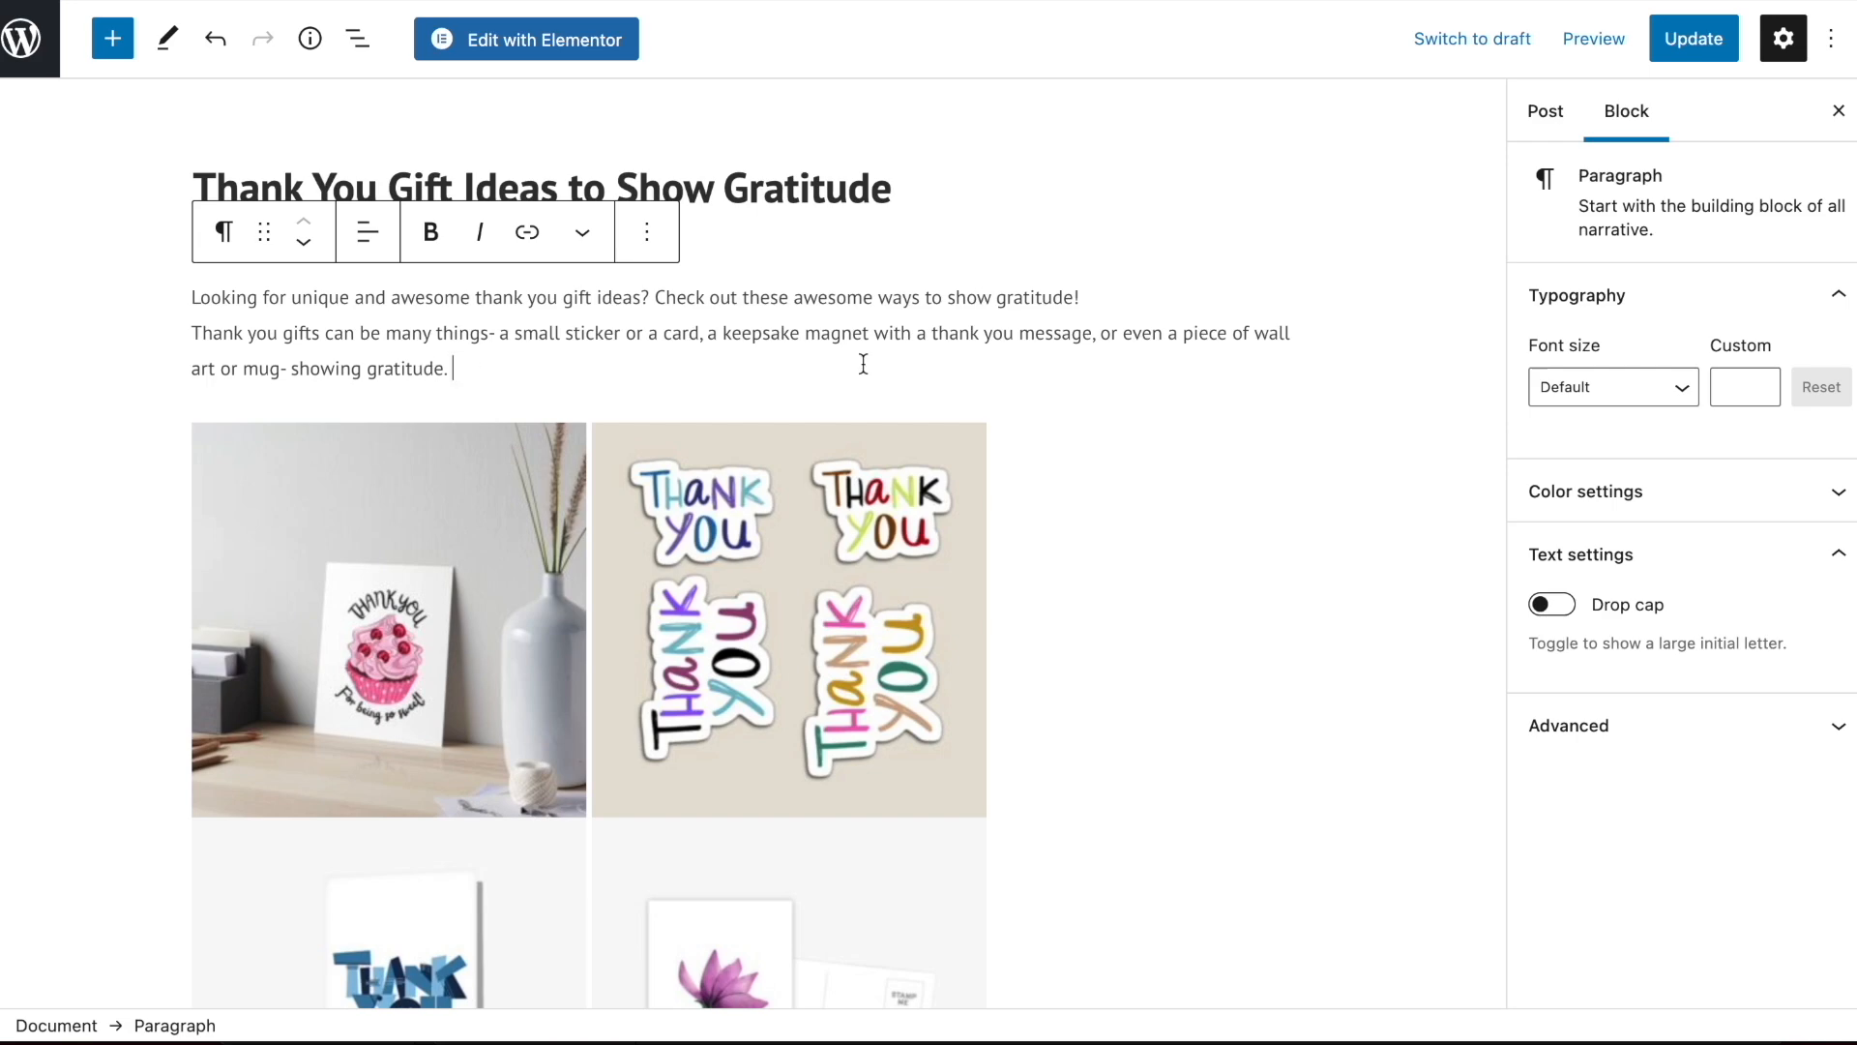
Add the line "Funny Thank You Gift - Moo-Chas Gracias" below the intro paragraph and turn it into an H2 heading
scroll(864, 364, down, 15)
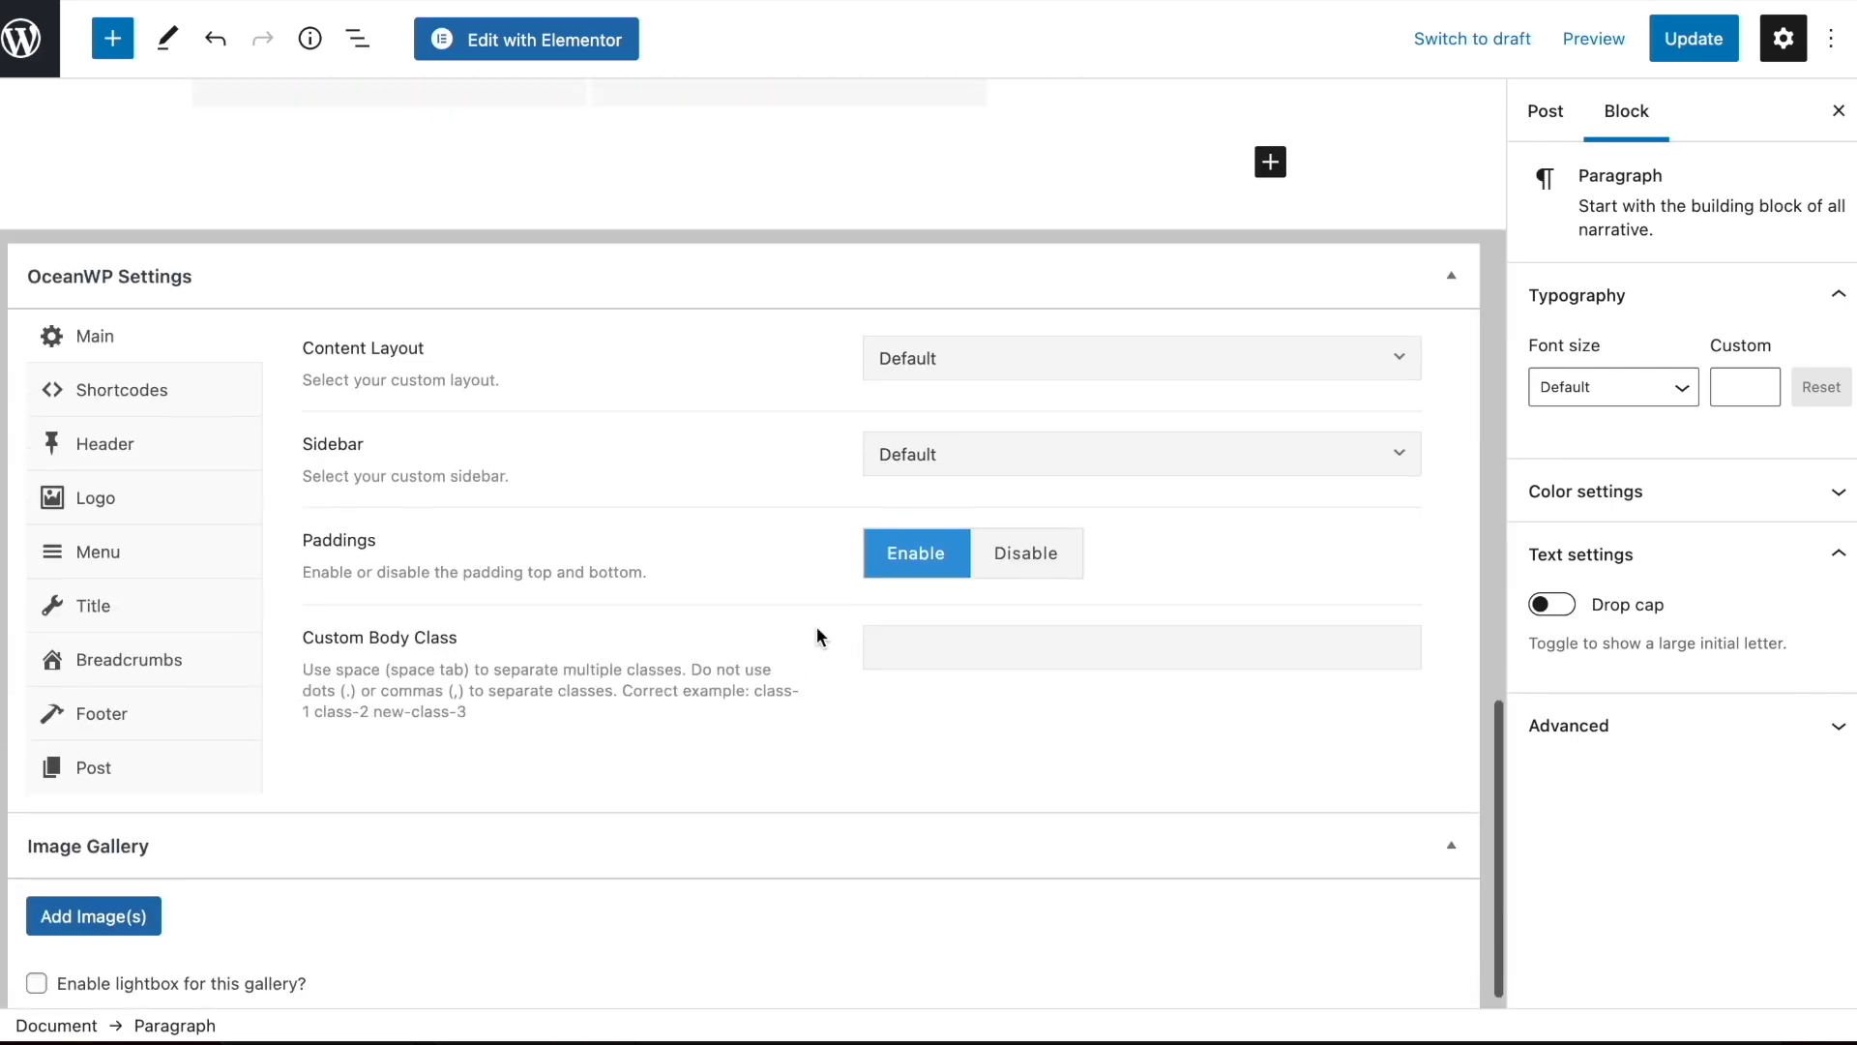
scroll(820, 636, up, 18)
click(552, 370)
key(Return)
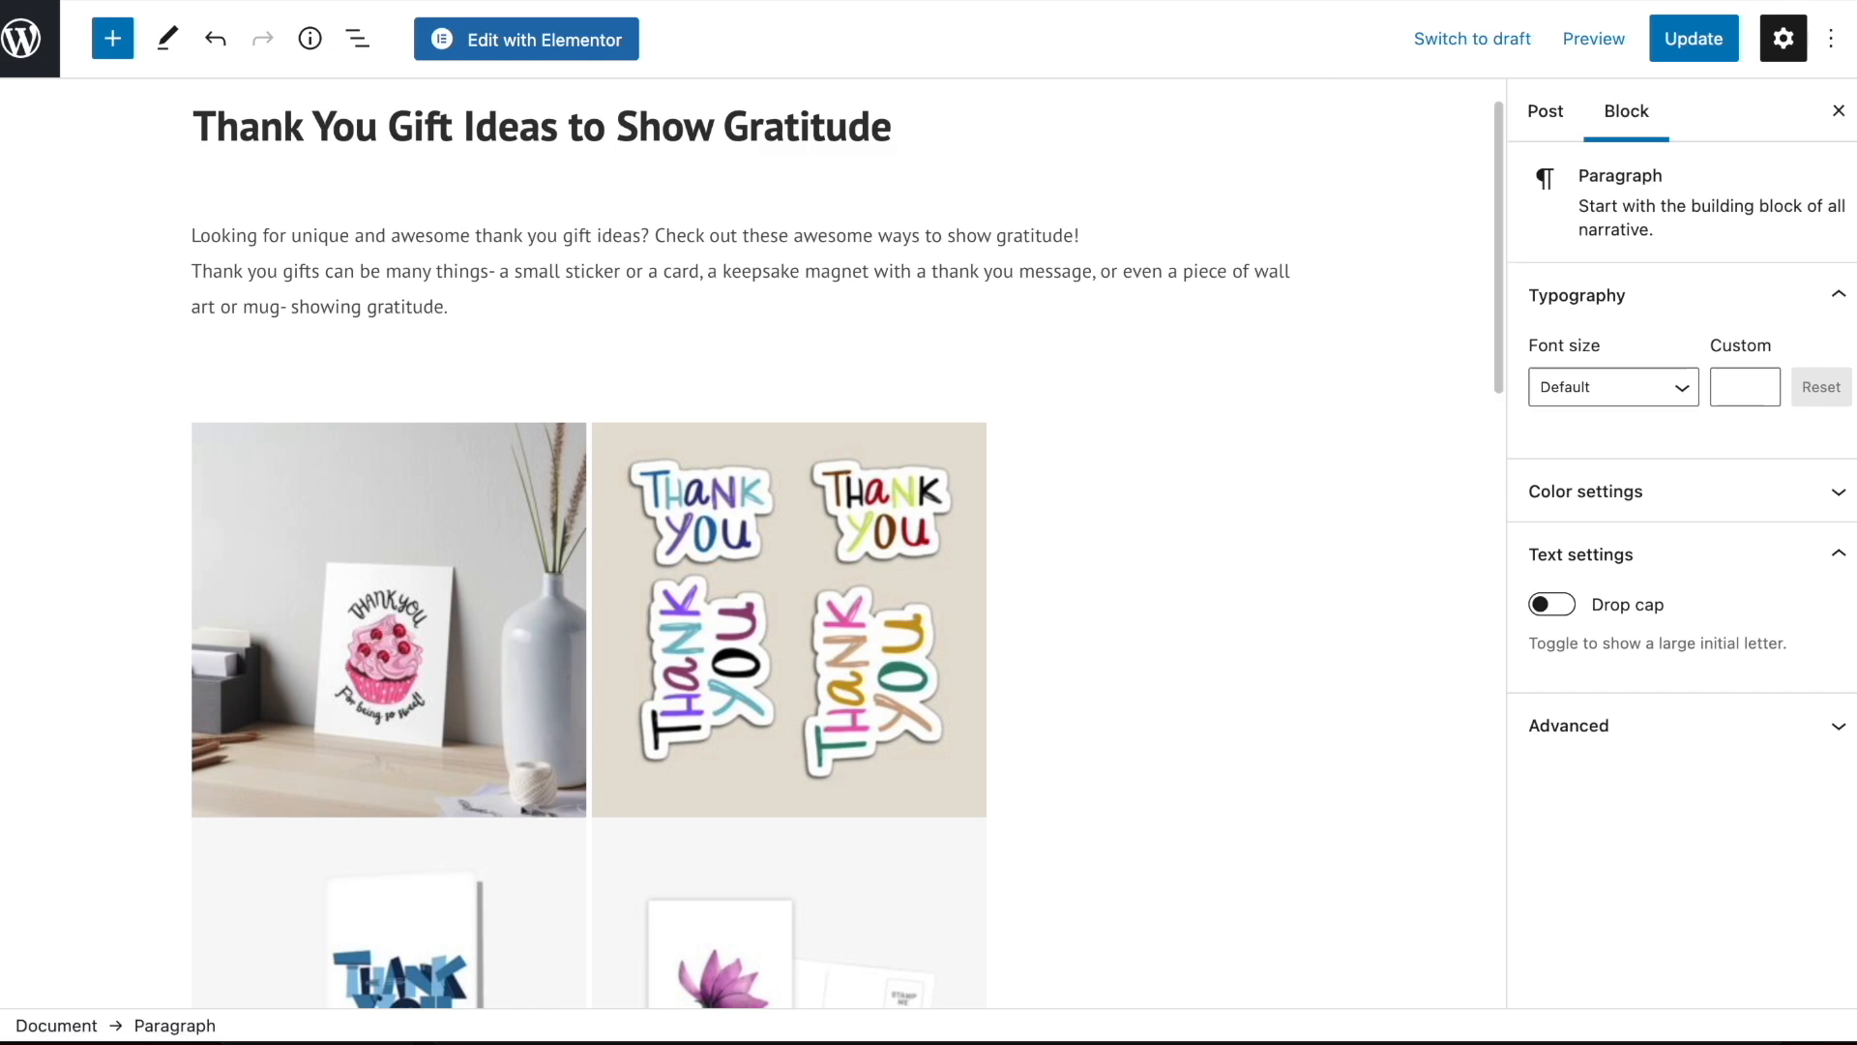
scroll(638, 456, down, 7)
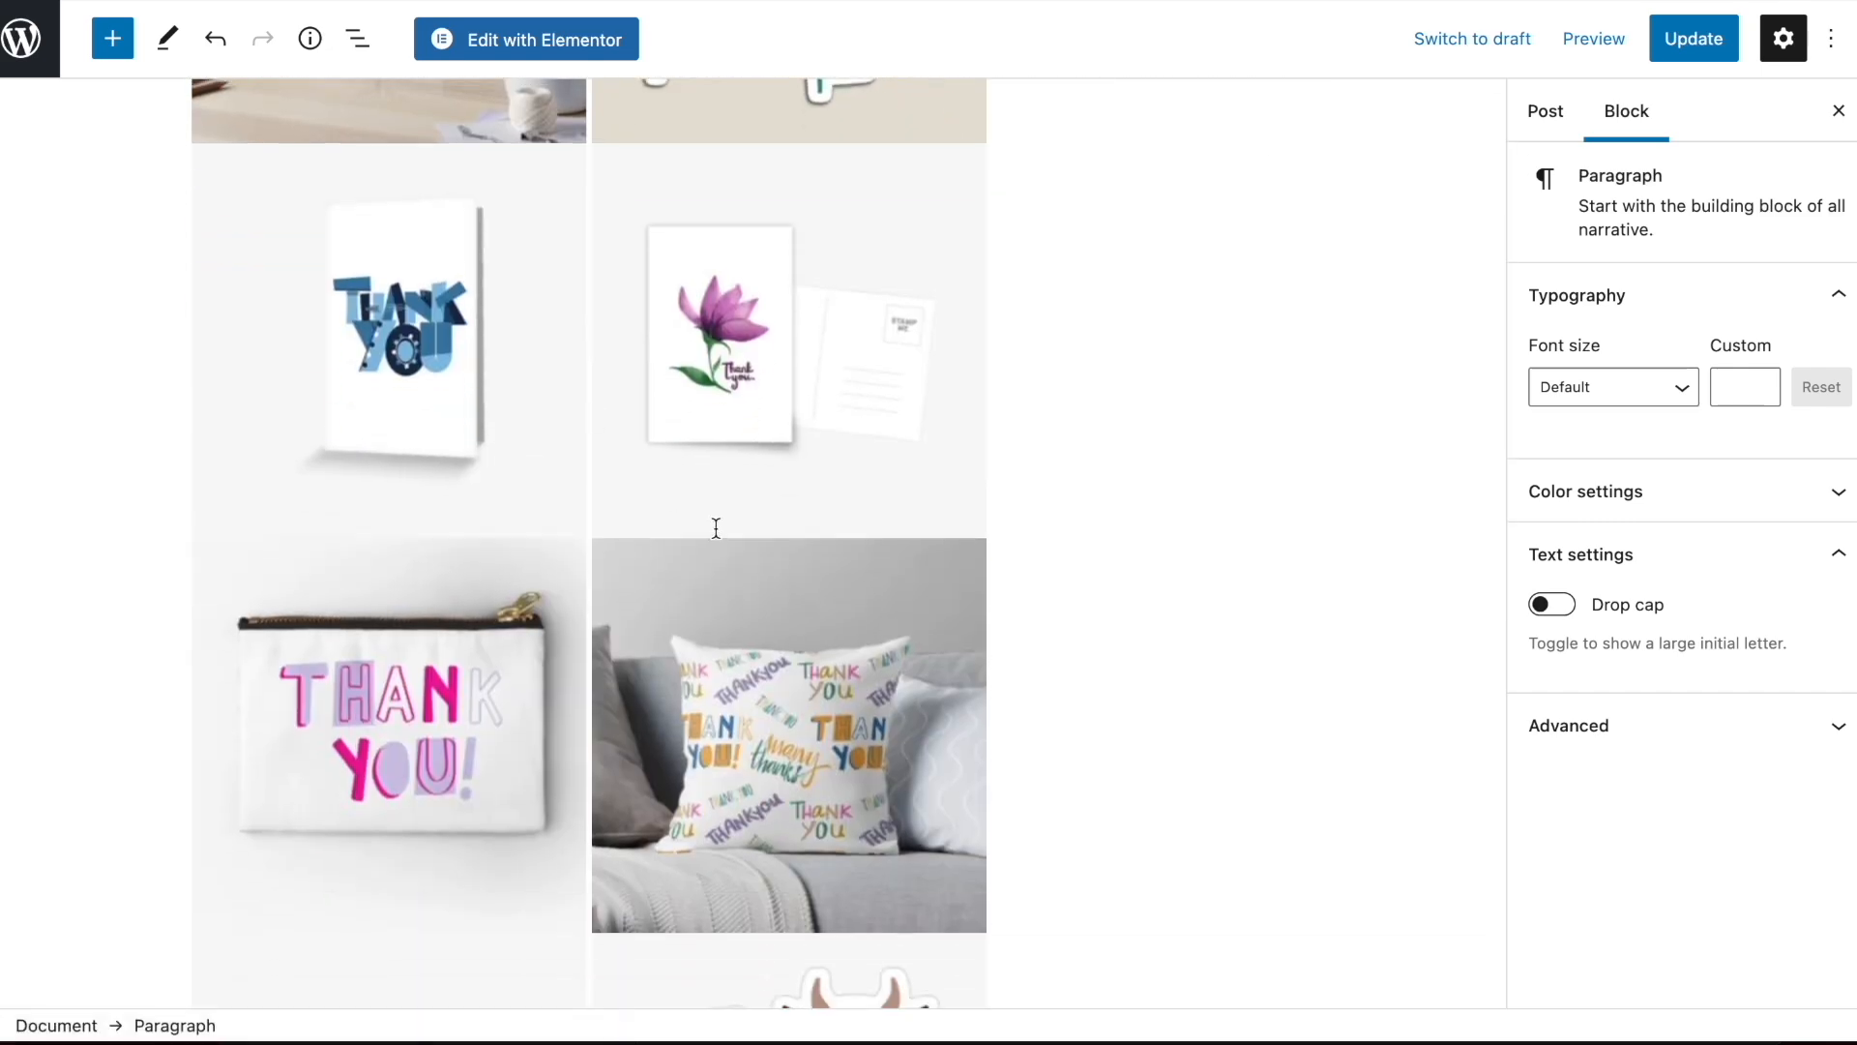
scroll(715, 528, up, 7)
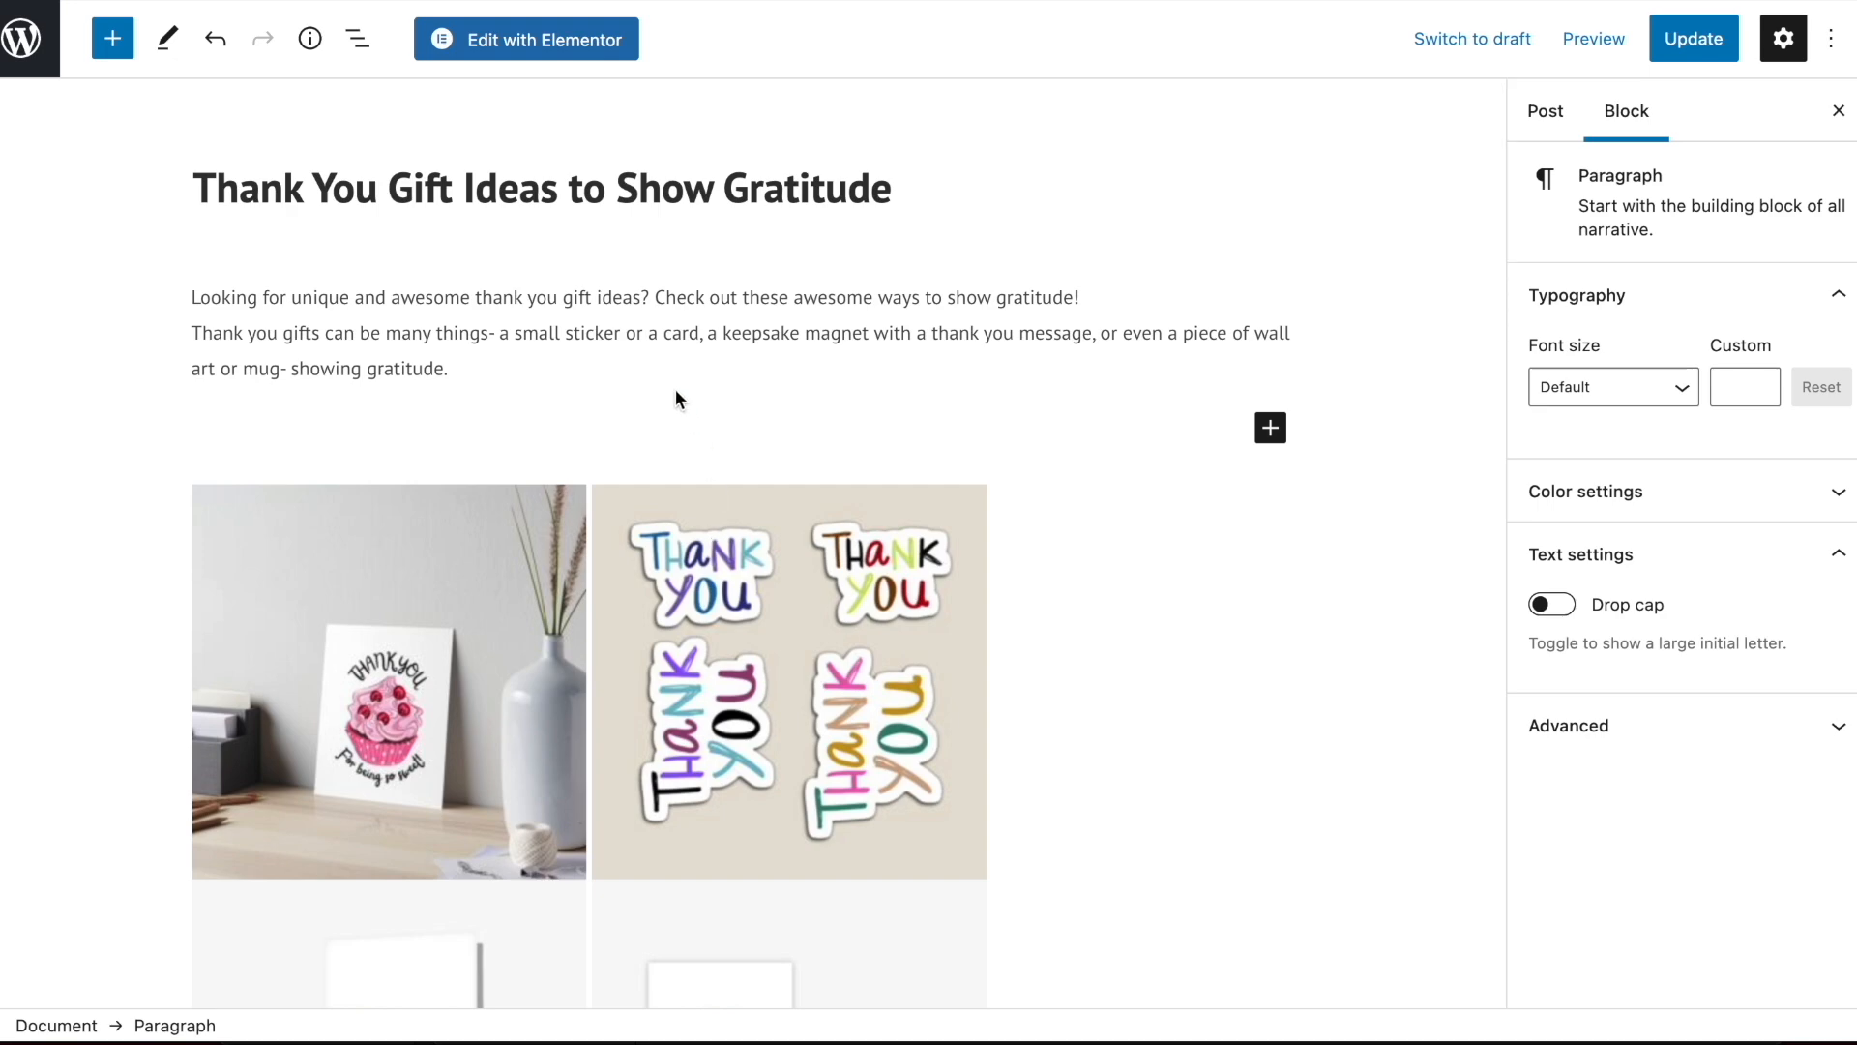
scroll(290, 440, down, 16)
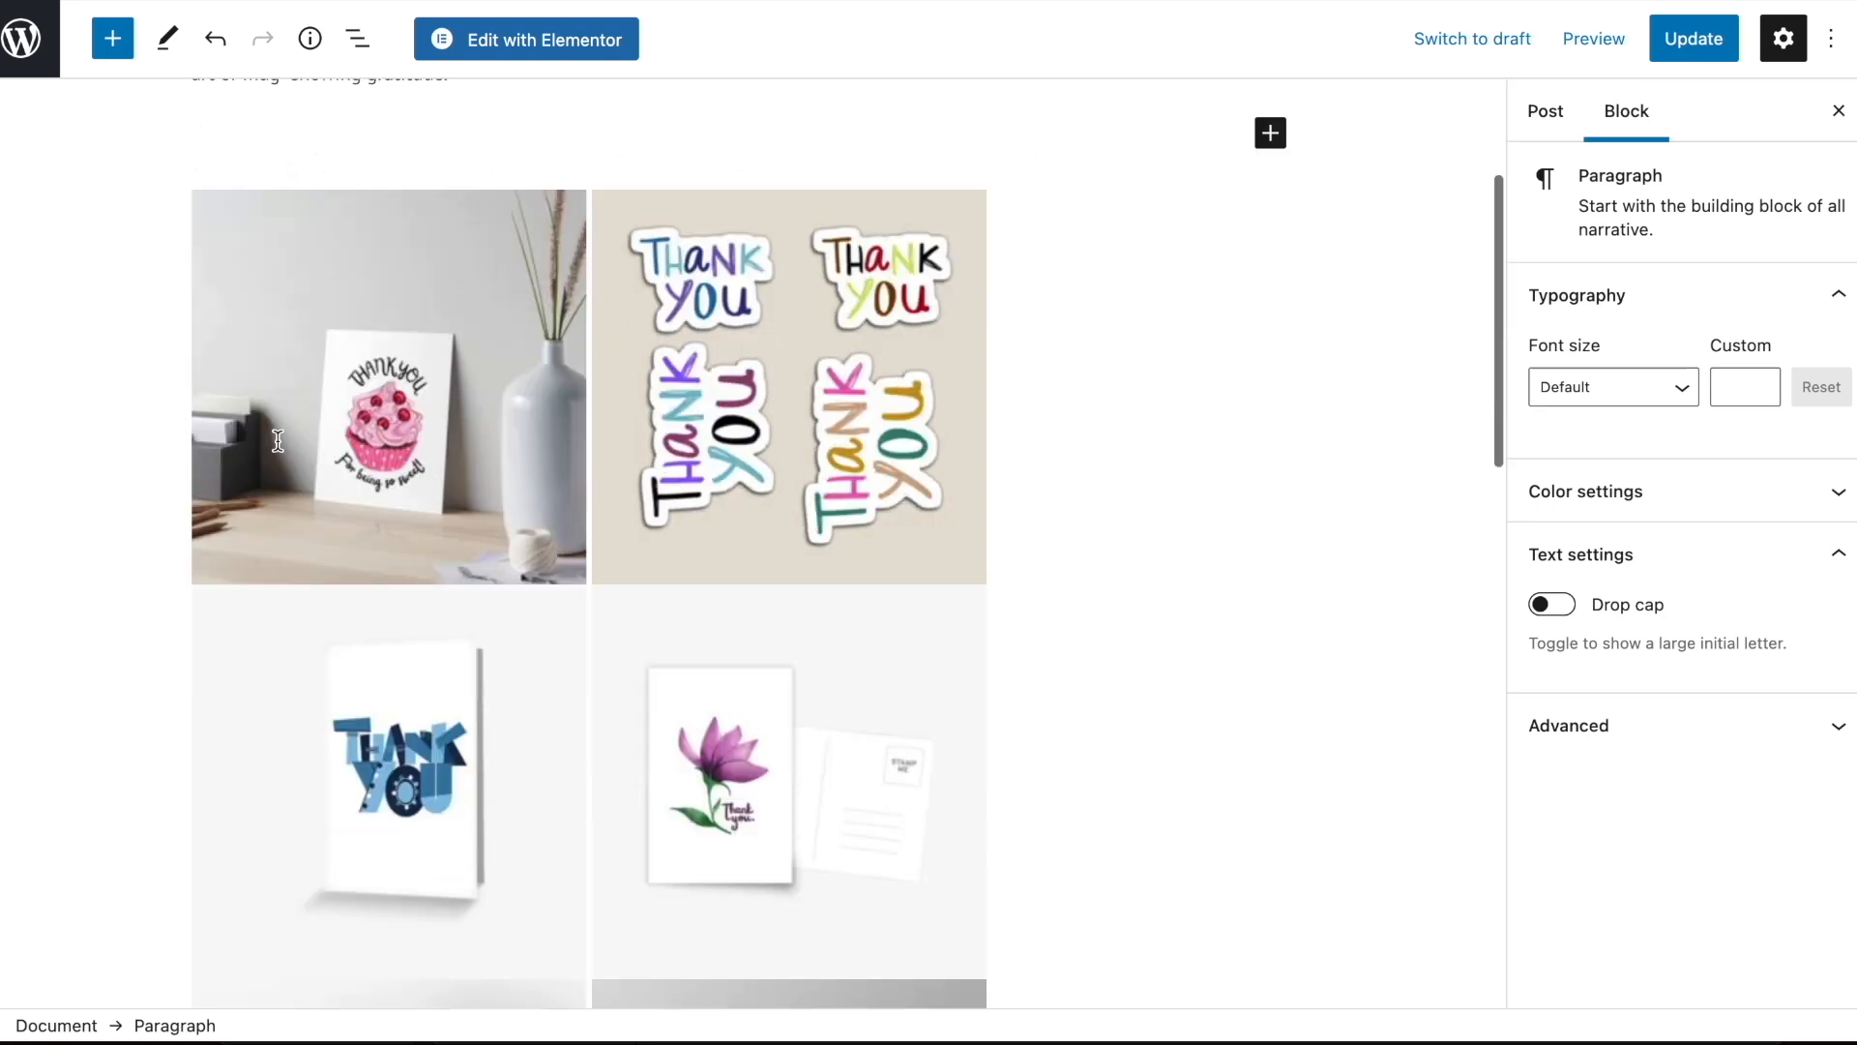
scroll(632, 504, up, 16)
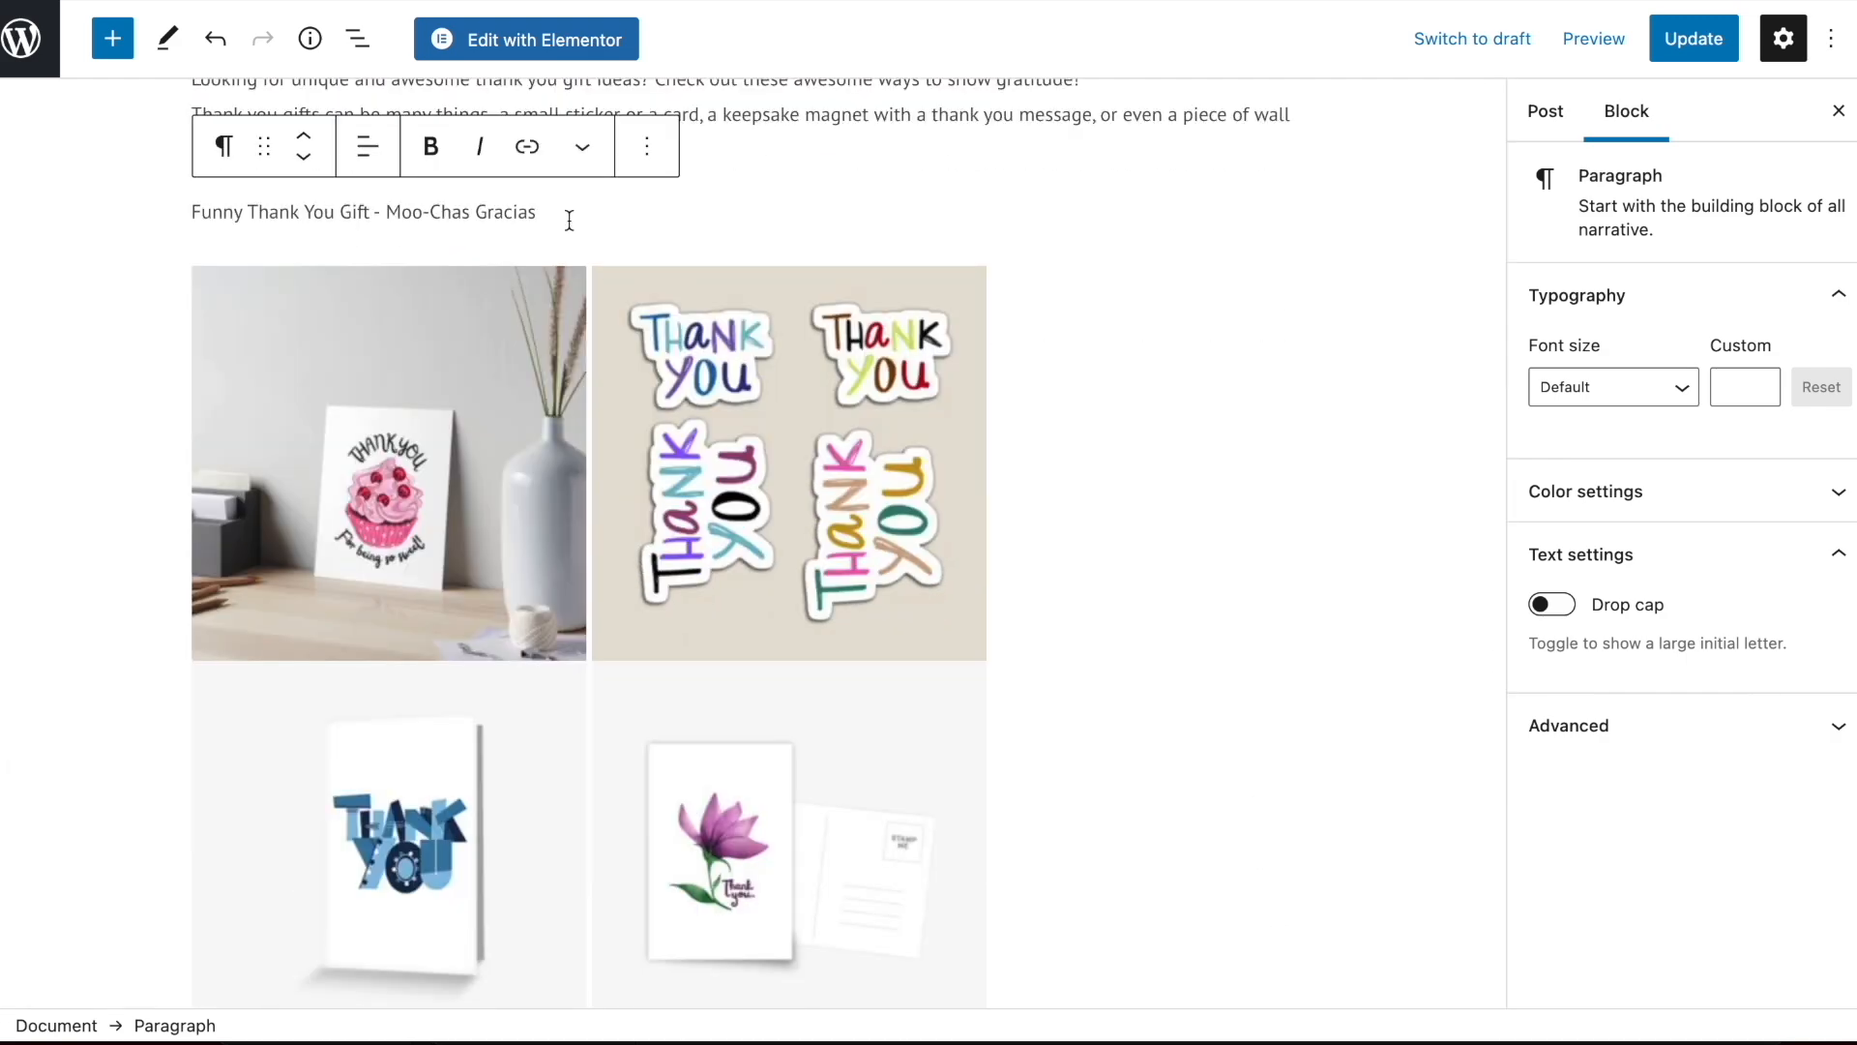
click(229, 148)
click(290, 282)
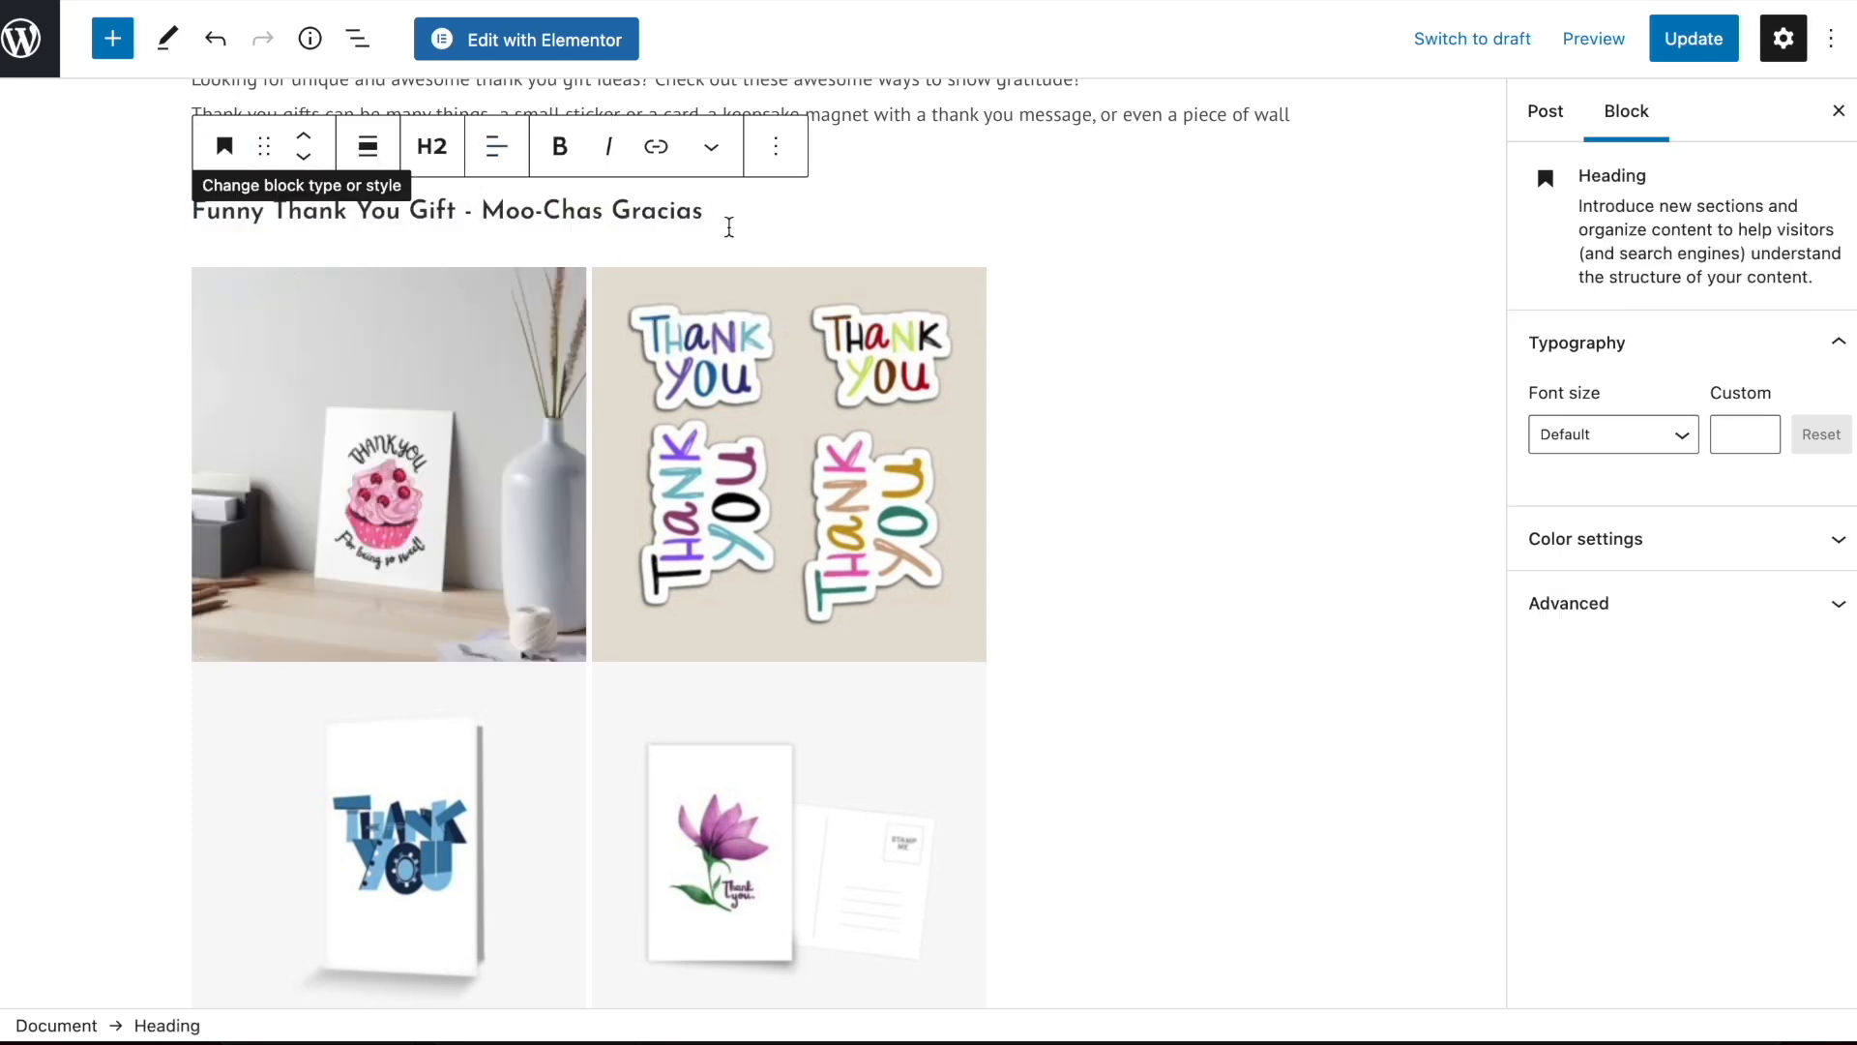
Start an empty paragraph under the Moo-Chas Gracias heading and append "Mug" to the heading text
key(Return)
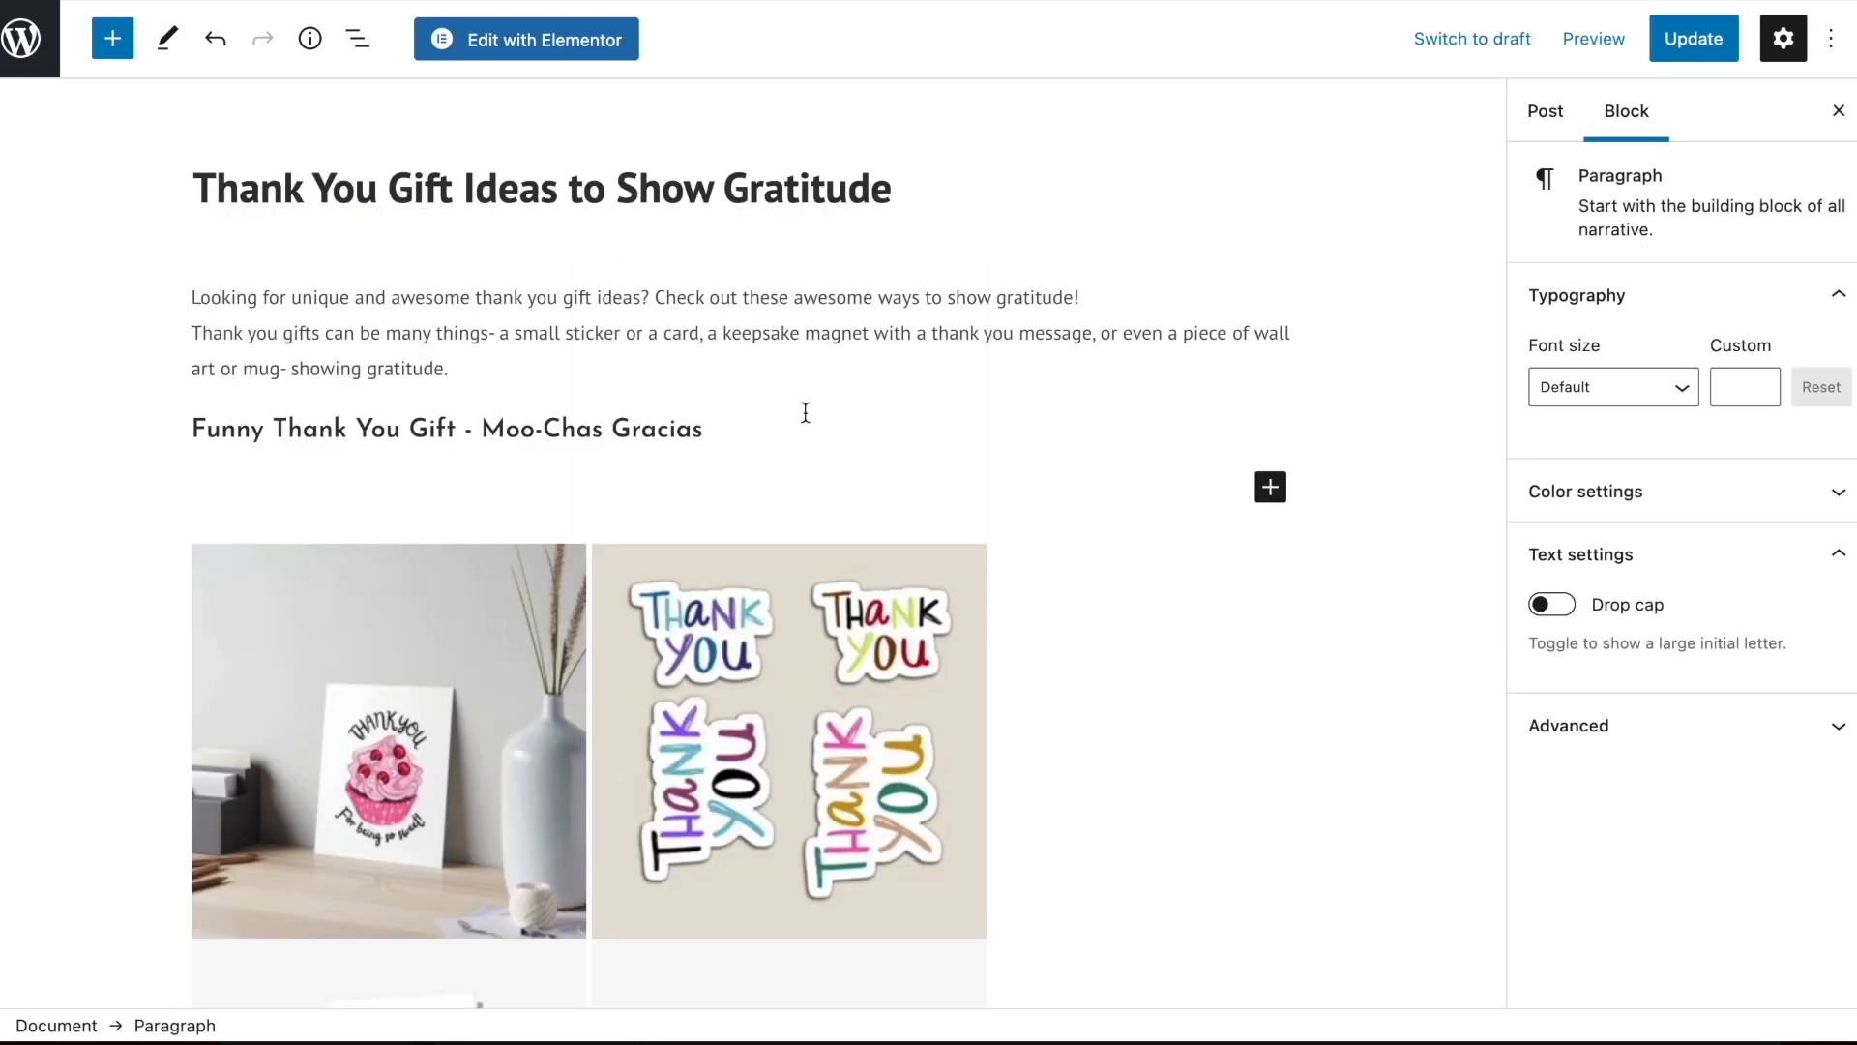
scroll(805, 416, down, 15)
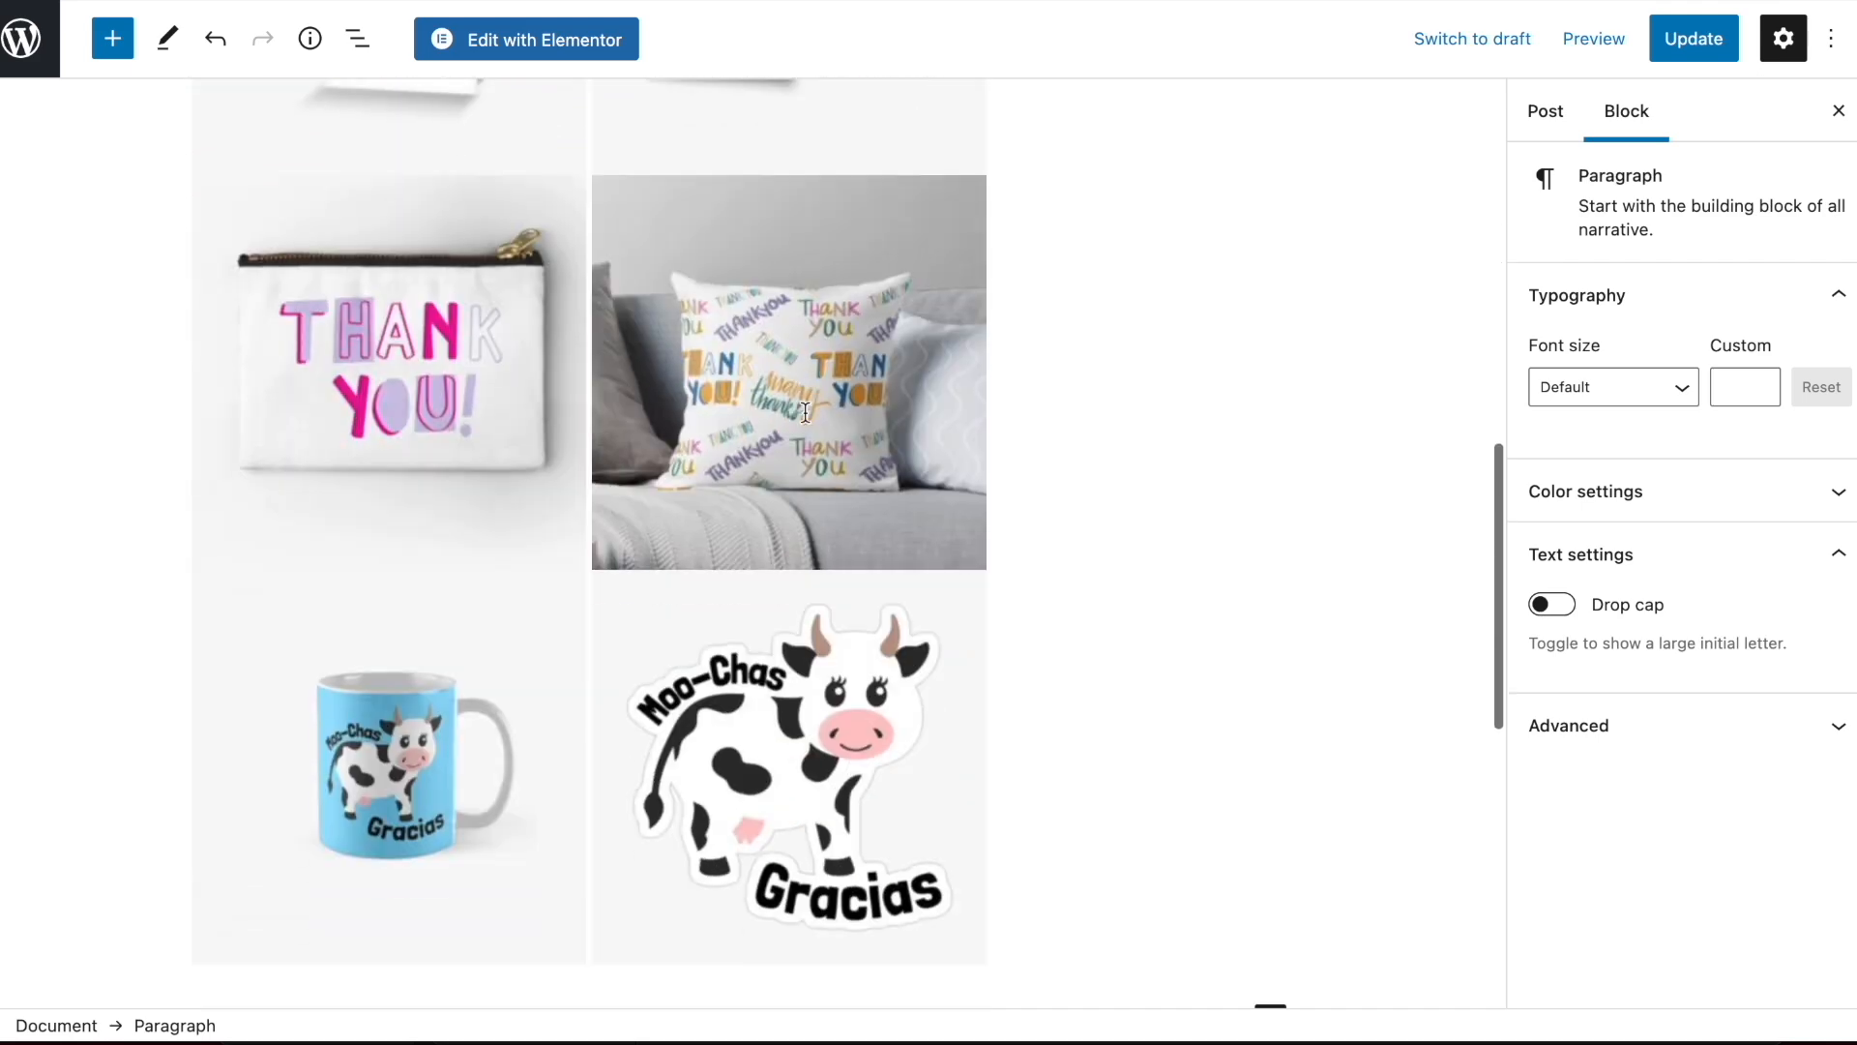
scroll(834, 546, up, 15)
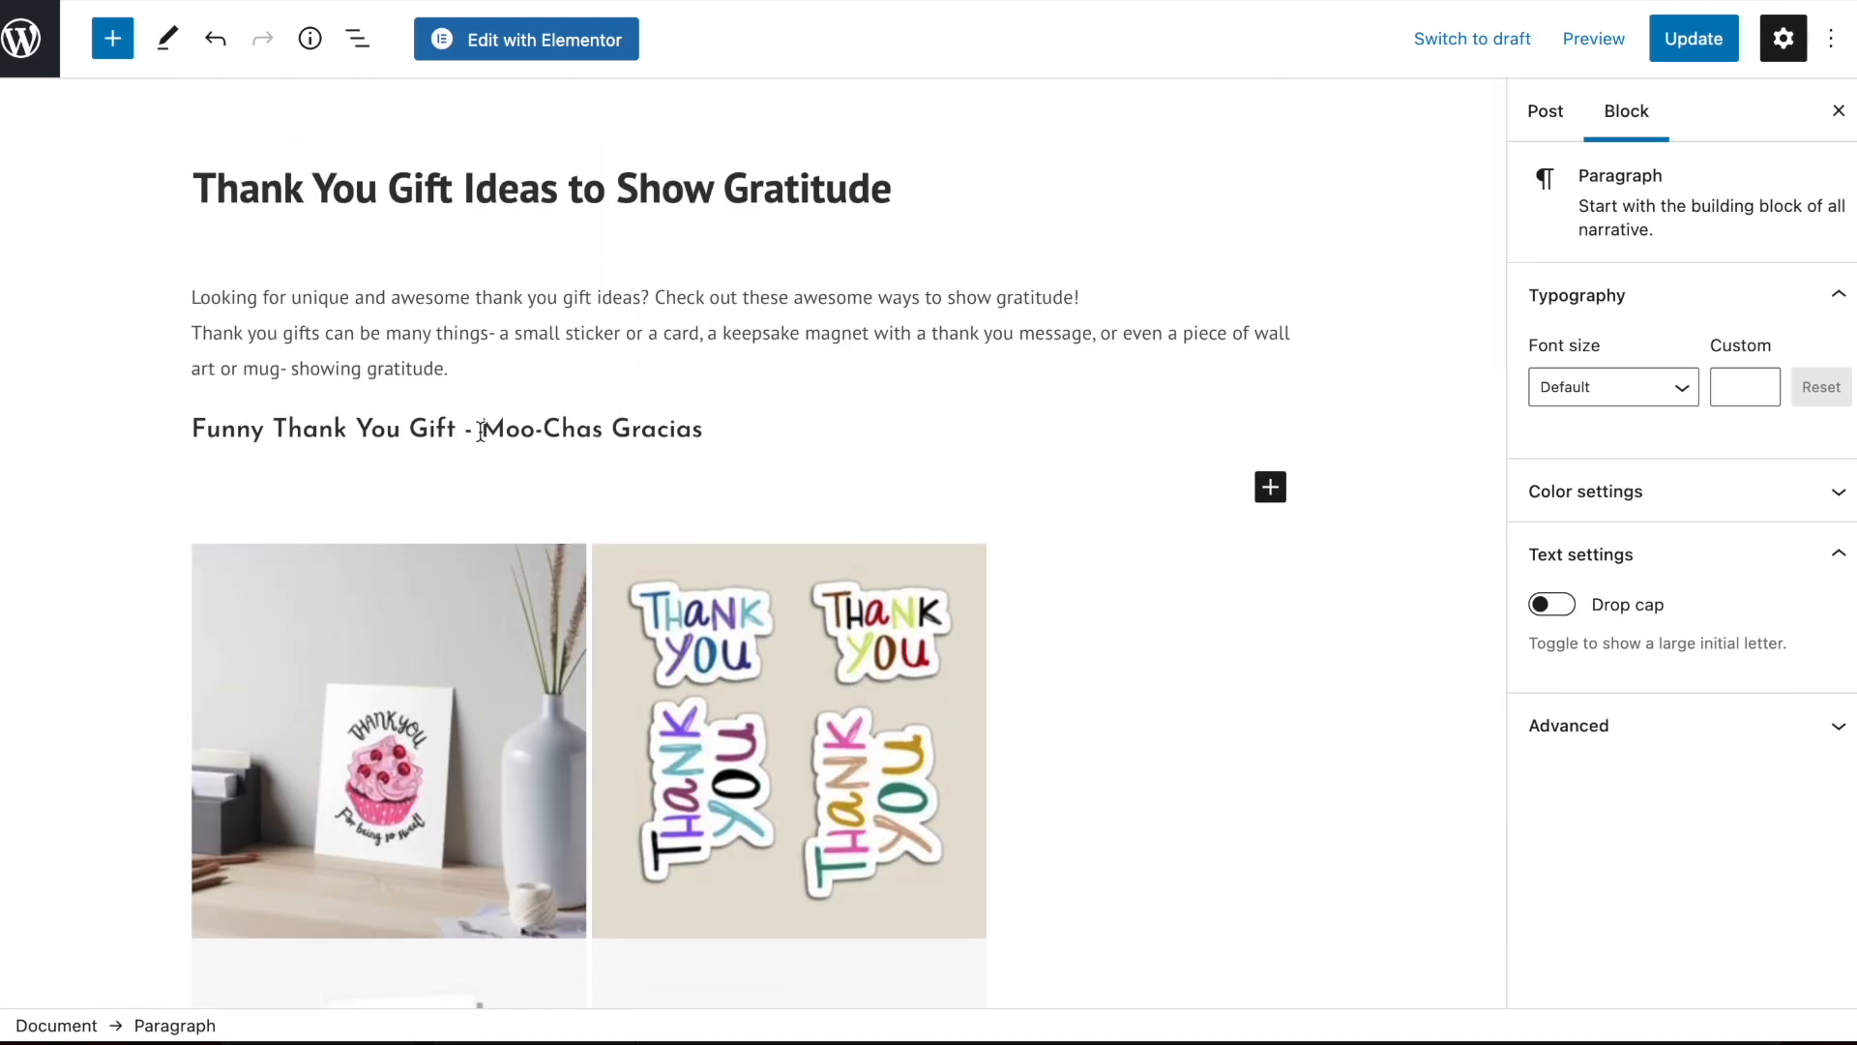
click(717, 430)
text(Mug)
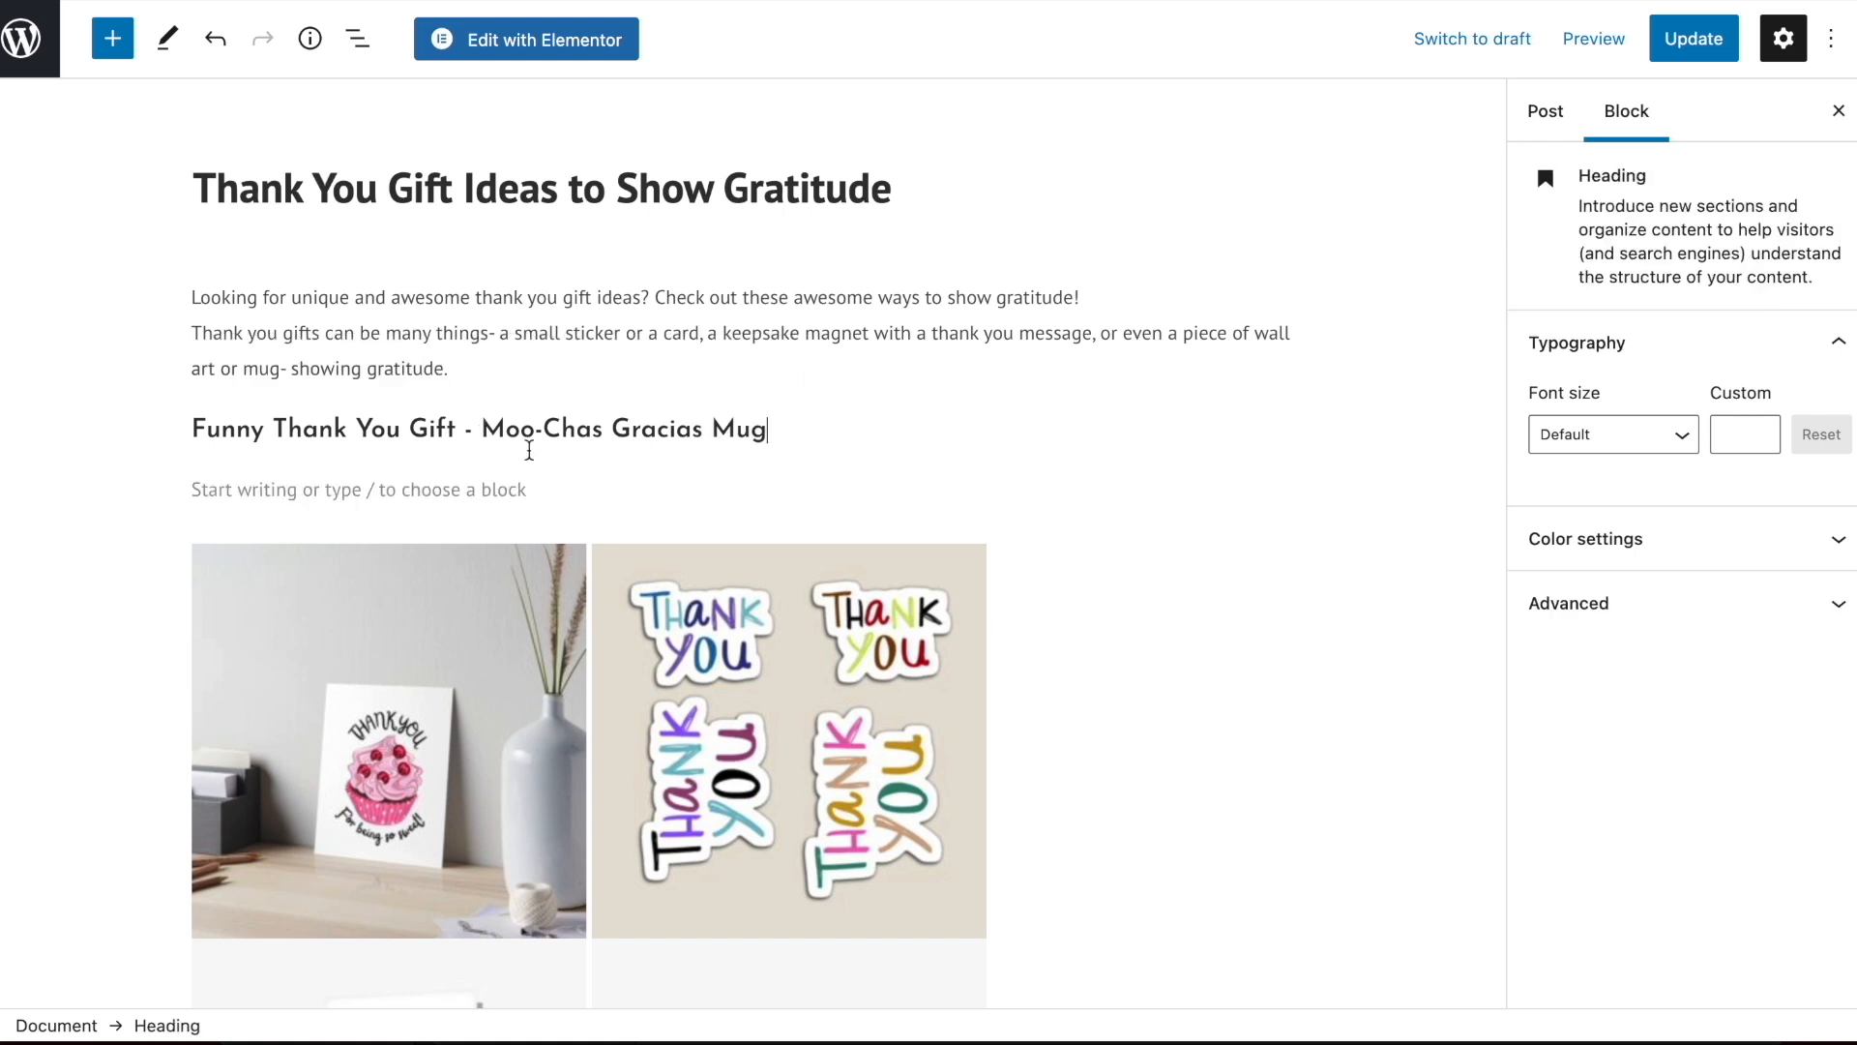
Fill the paragraph under the mug heading with the prepared description starting "The best gifts of them all- are the ones that make people laugh or smile!"
click(341, 496)
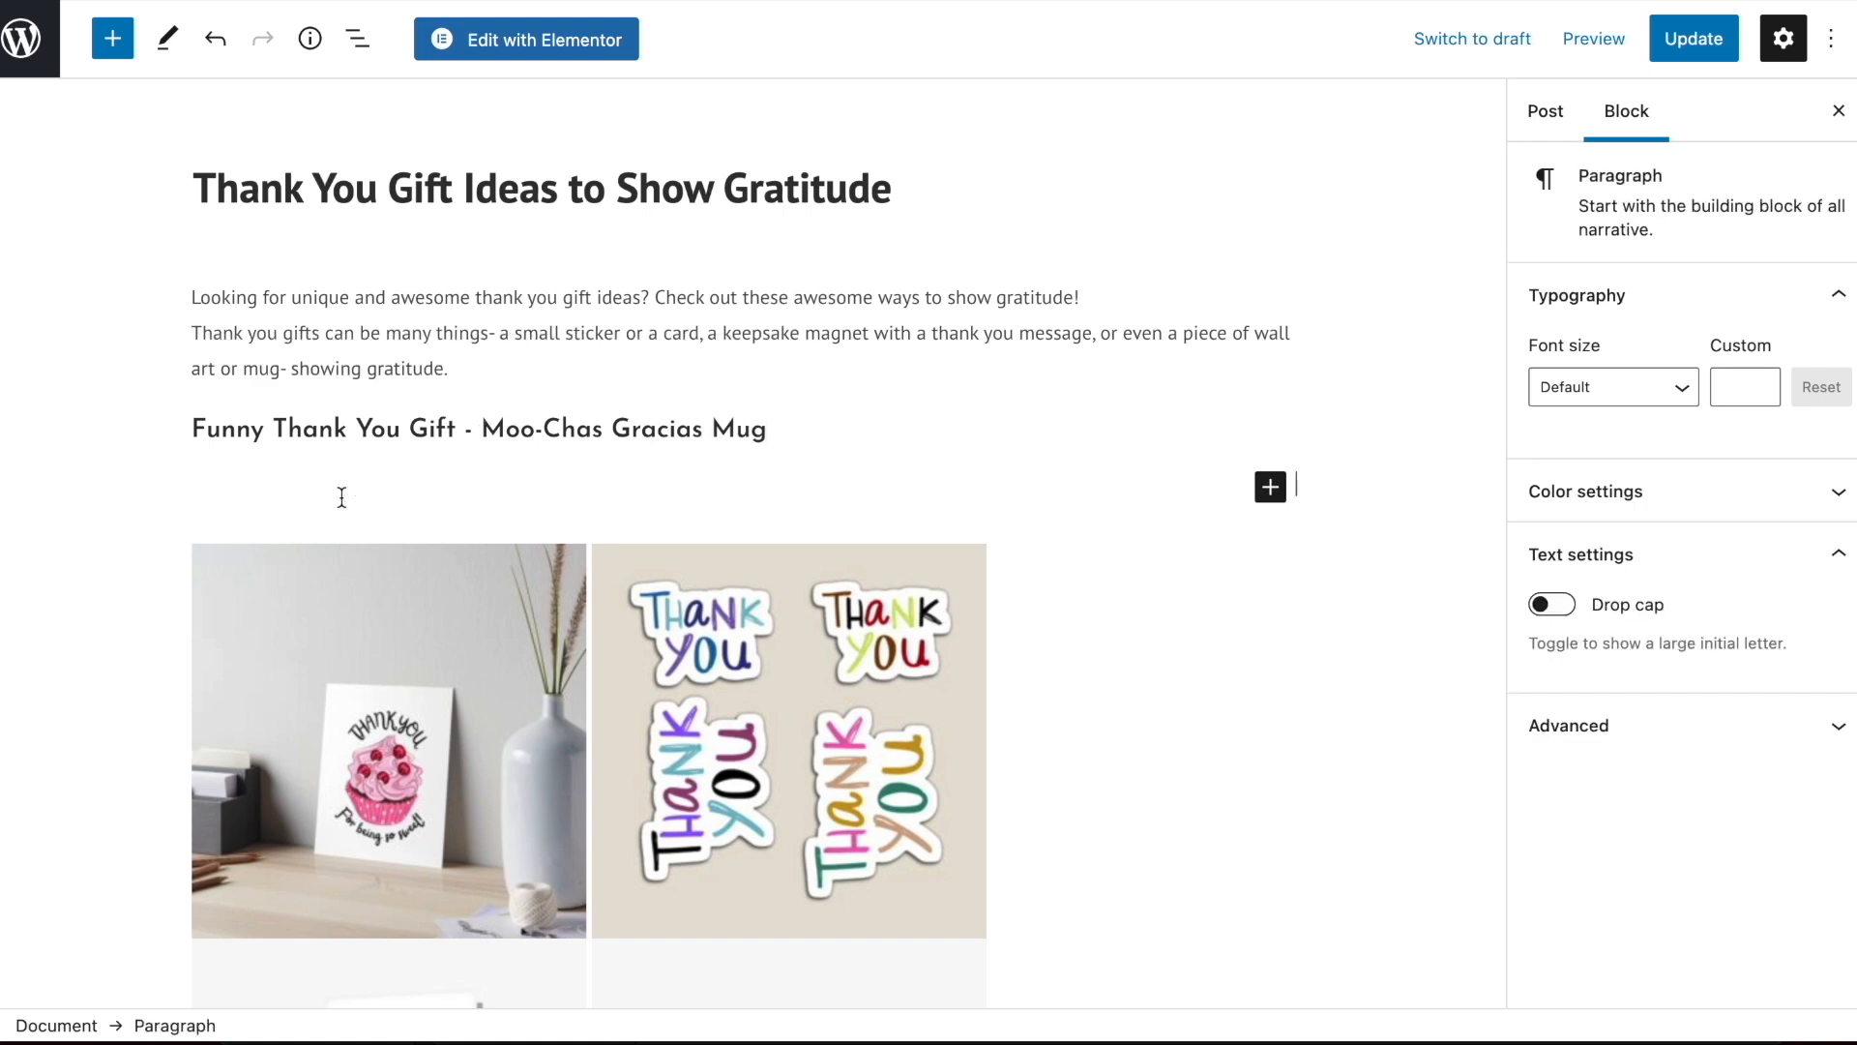
text(The best gifts of them all- are the ones that make people laugh or smile! That's why we absolutely adore this thank you gift mug saying Moo-Chas Gracias)
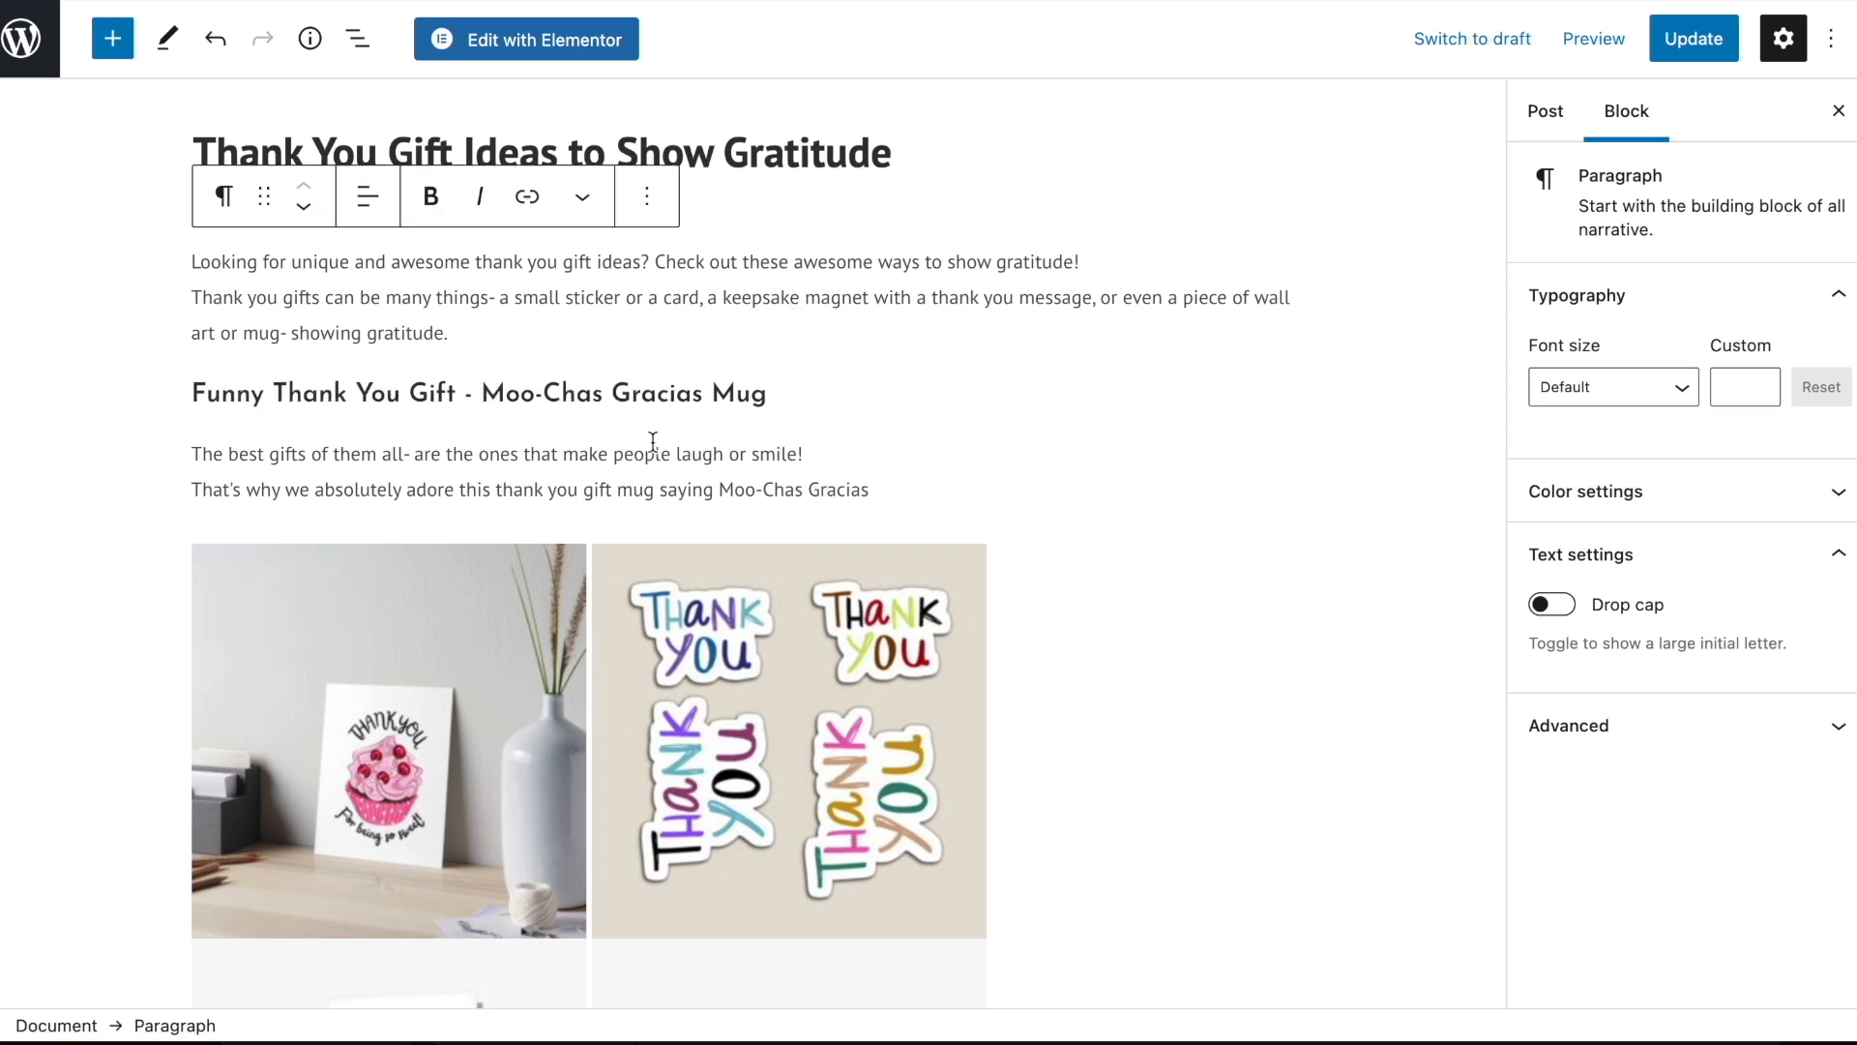
click(885, 489)
Insert an image block below the mug description using work-79814777-classic-mug.jpg from the media library
key(Return)
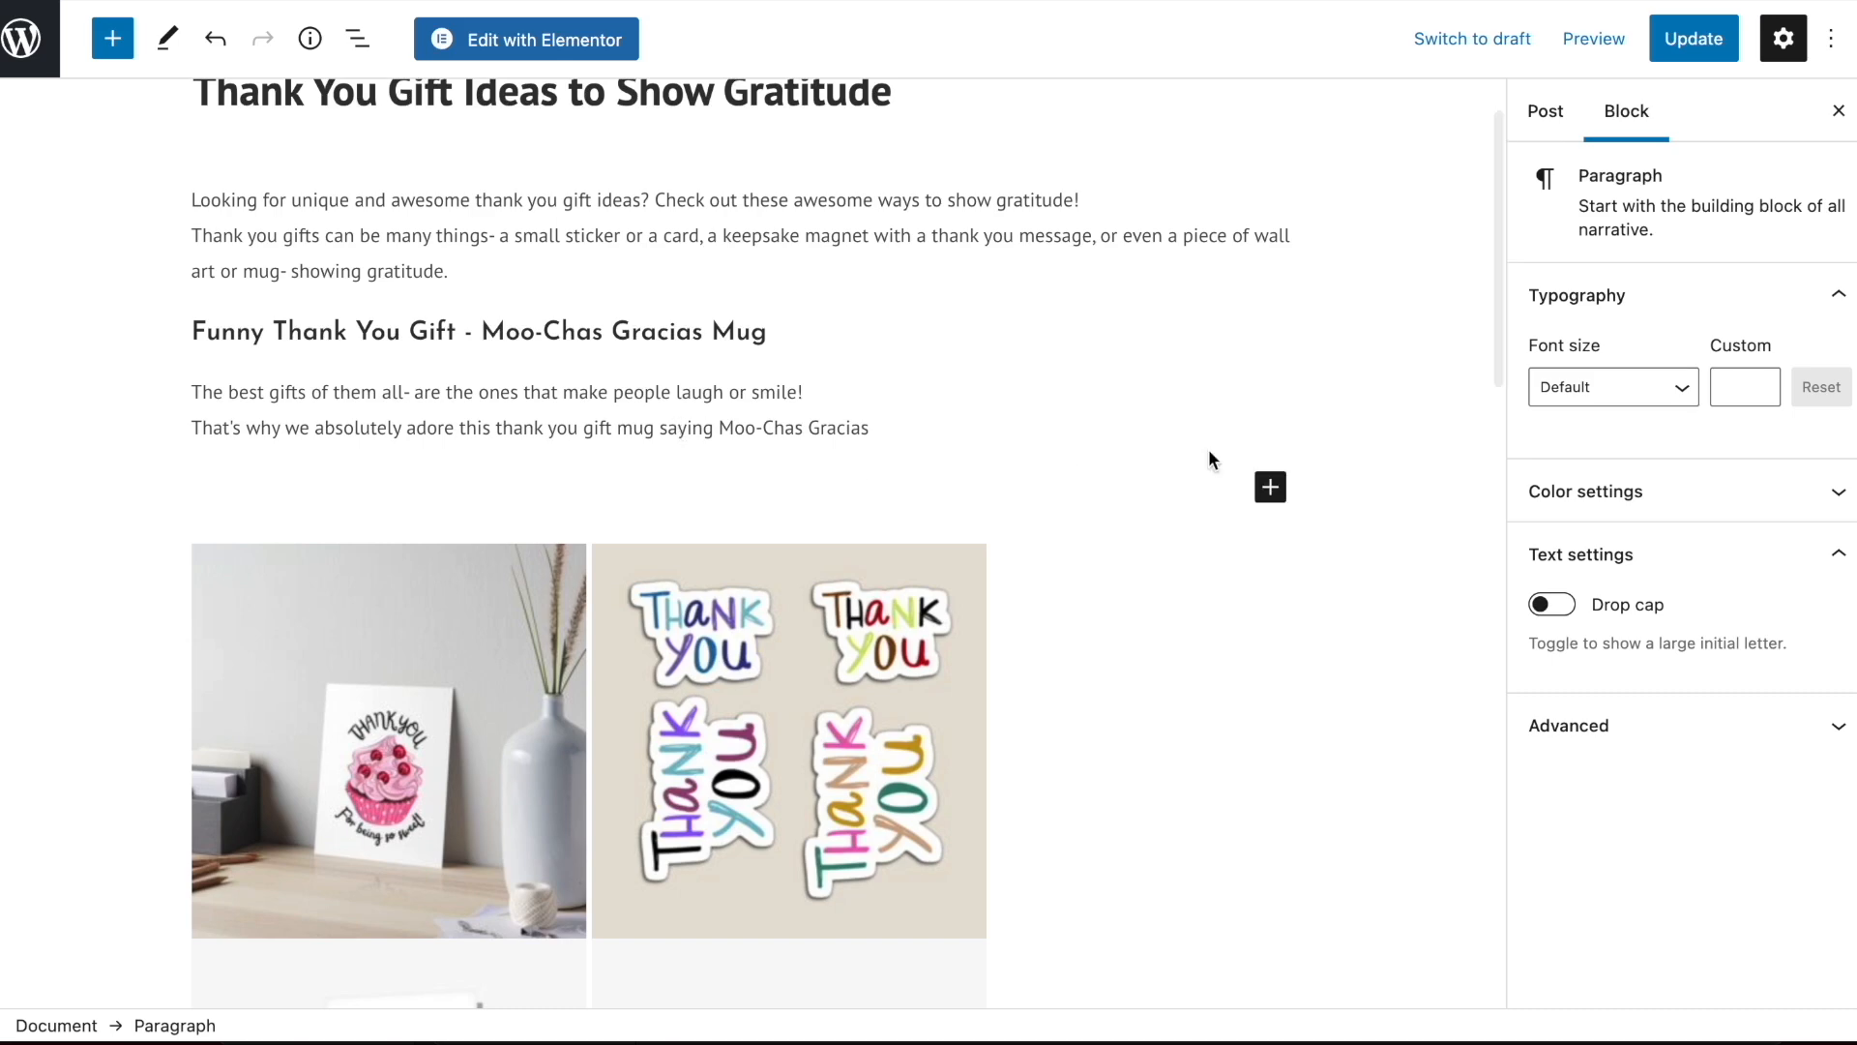
click(1270, 486)
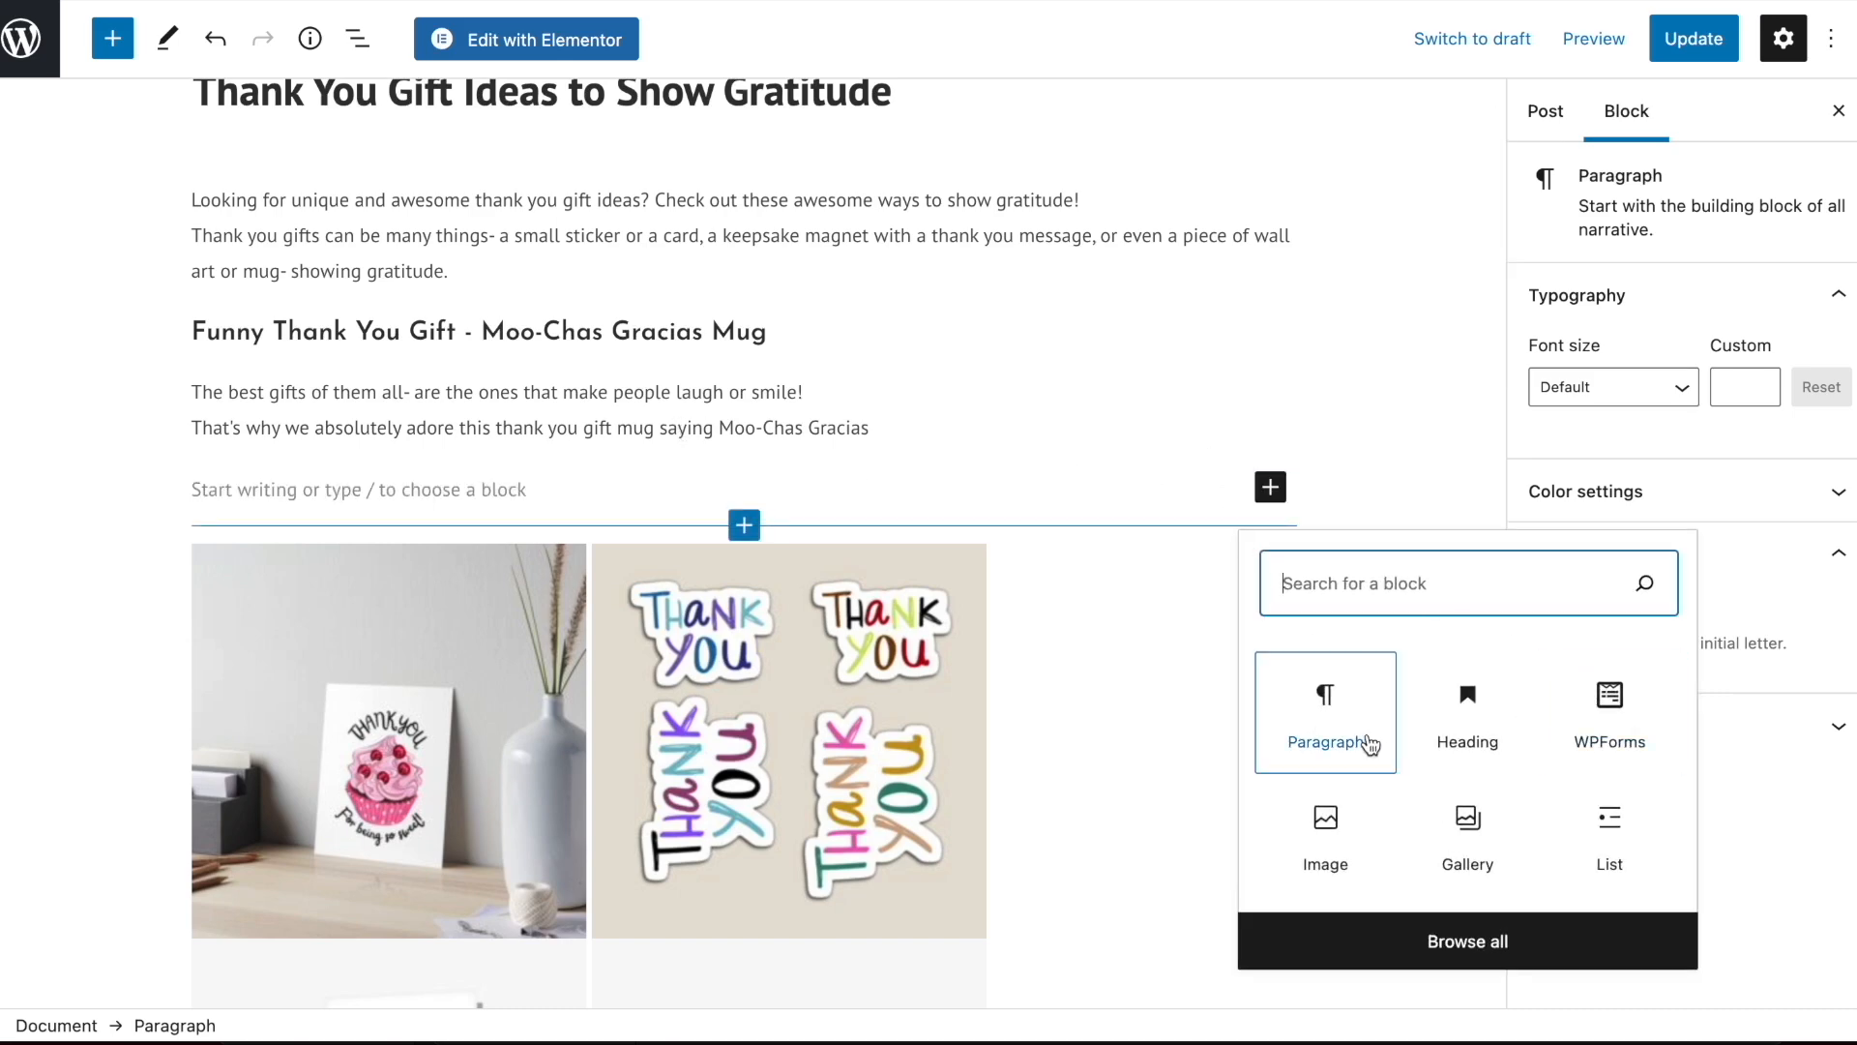
click(1333, 856)
click(249, 674)
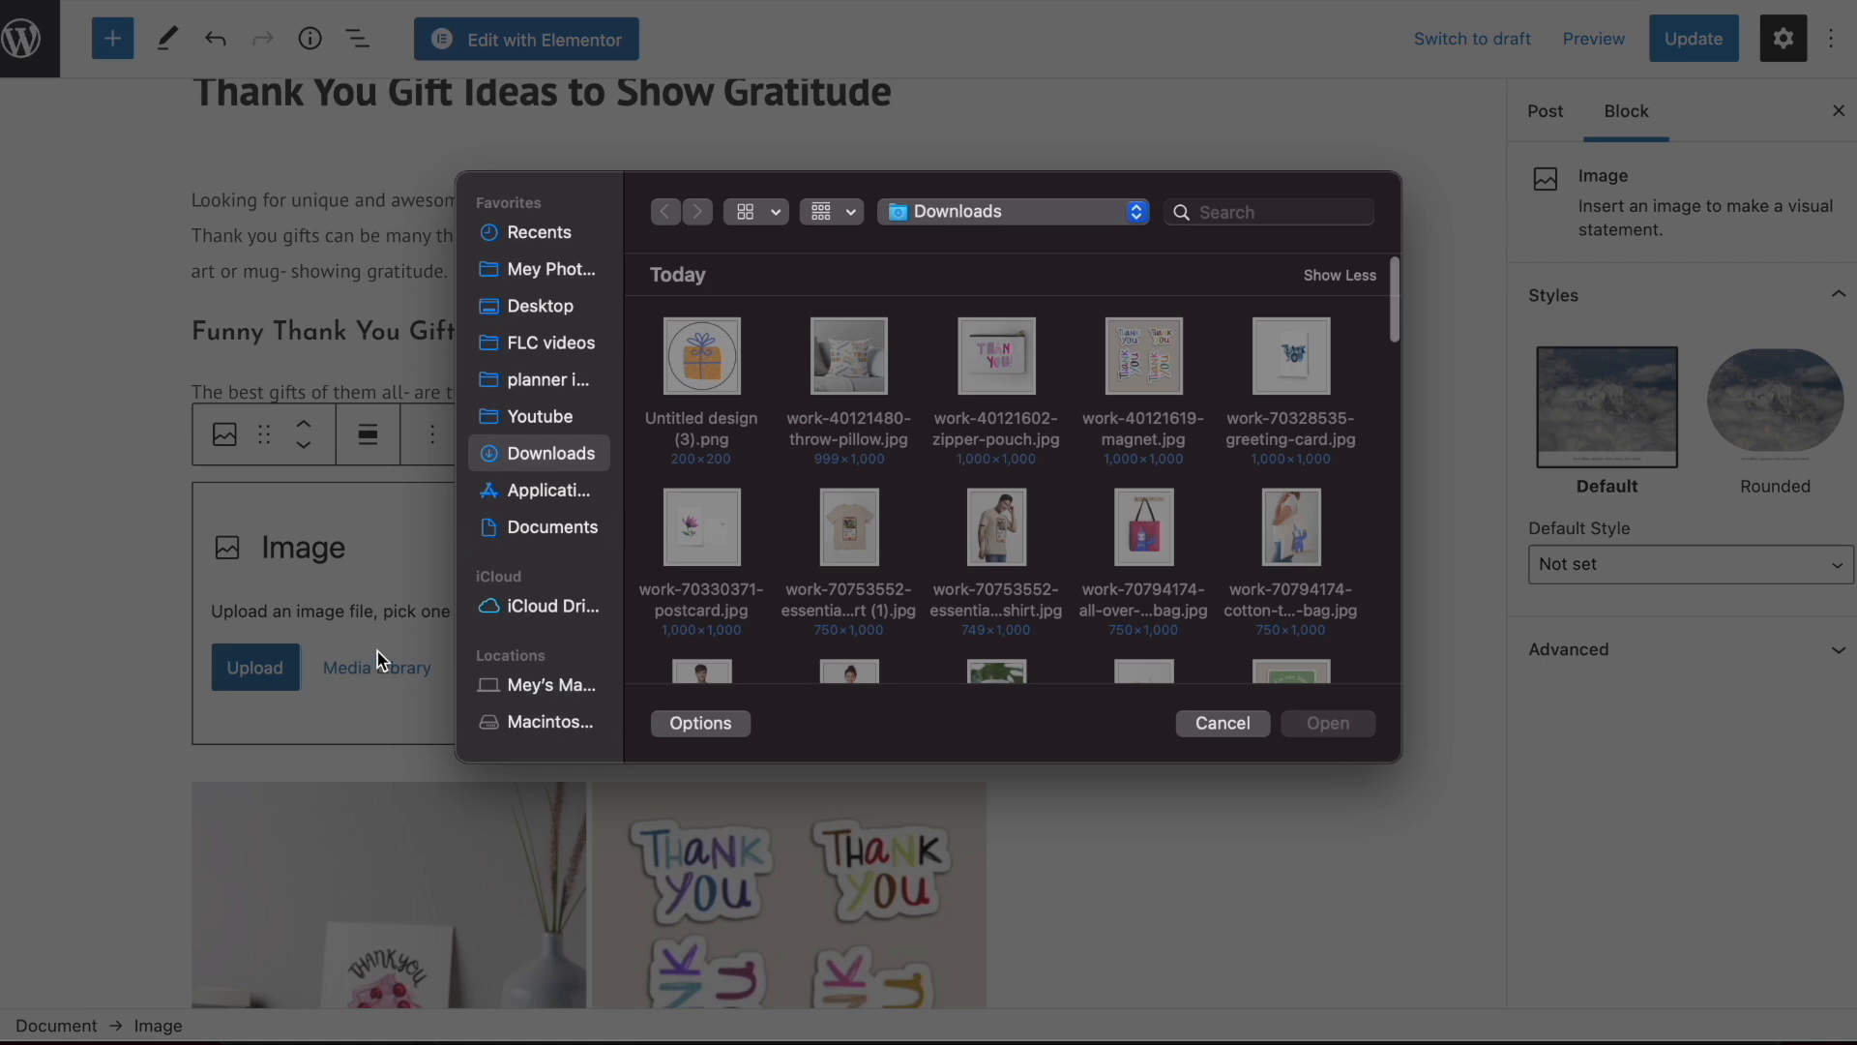
key(Escape)
click(354, 682)
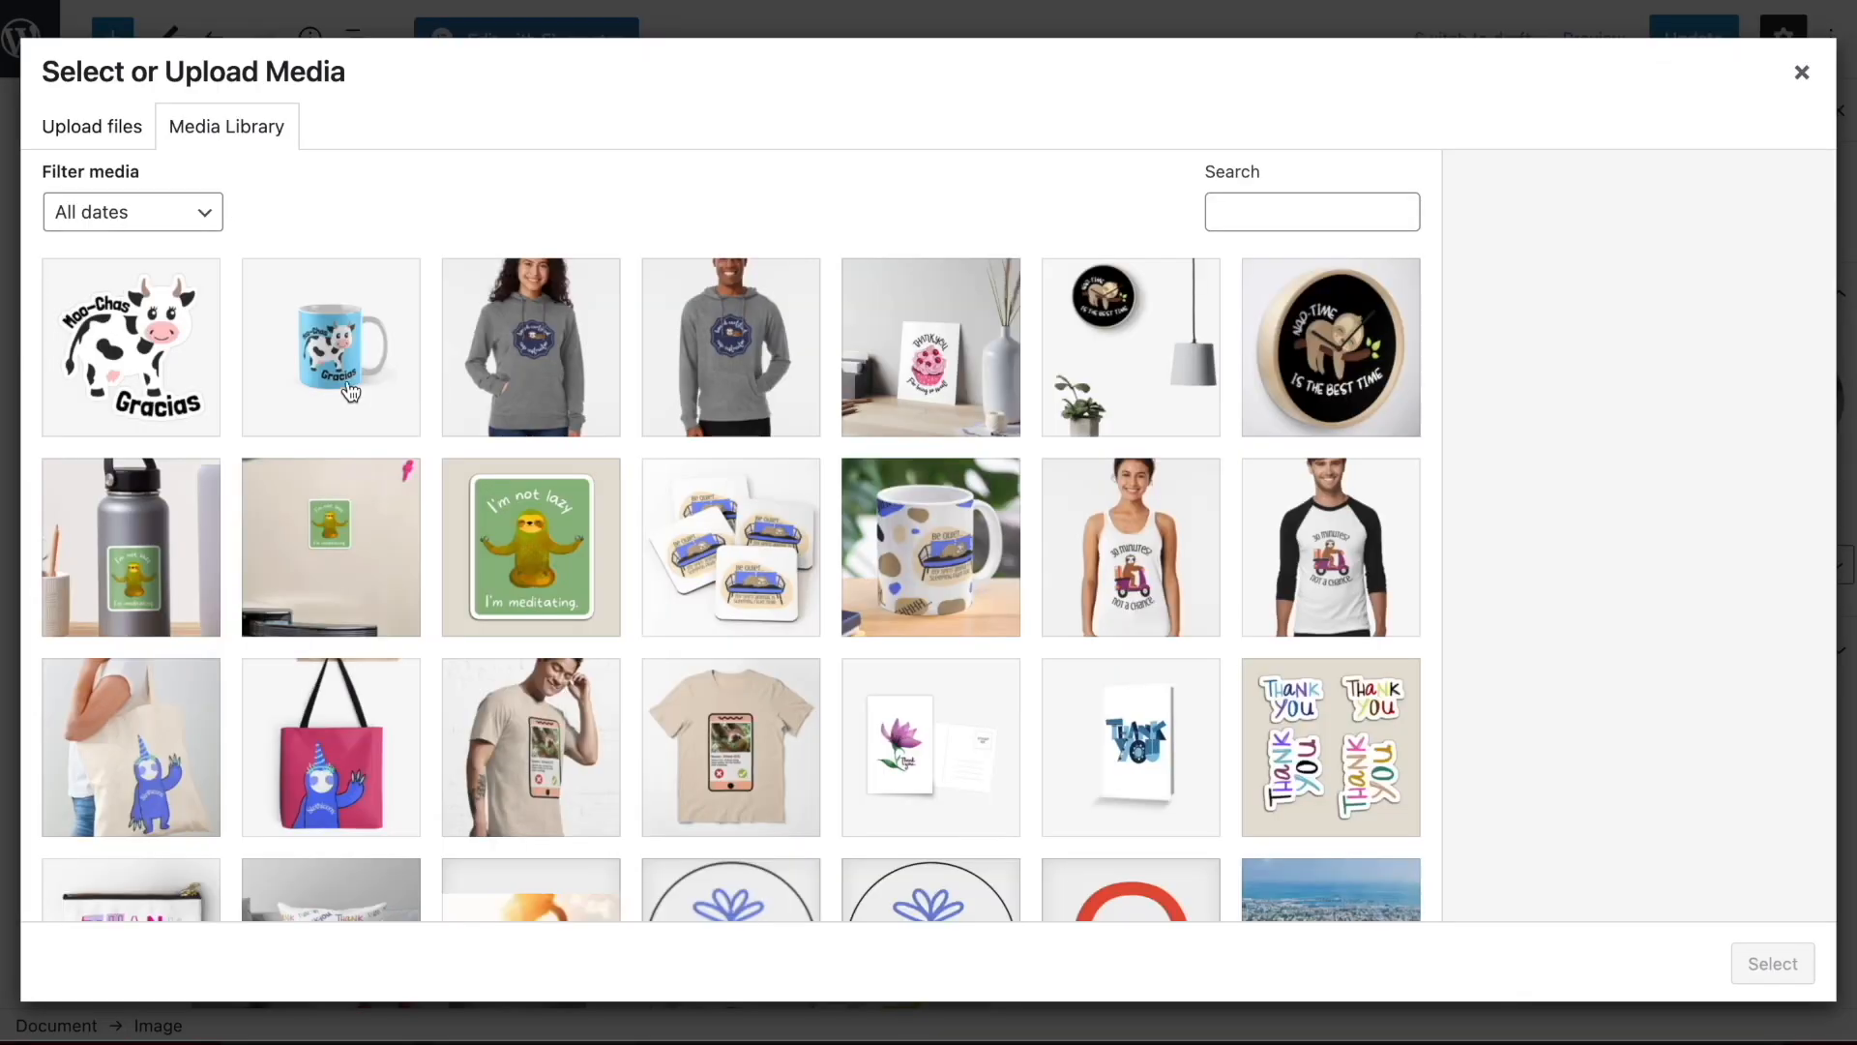
click(341, 391)
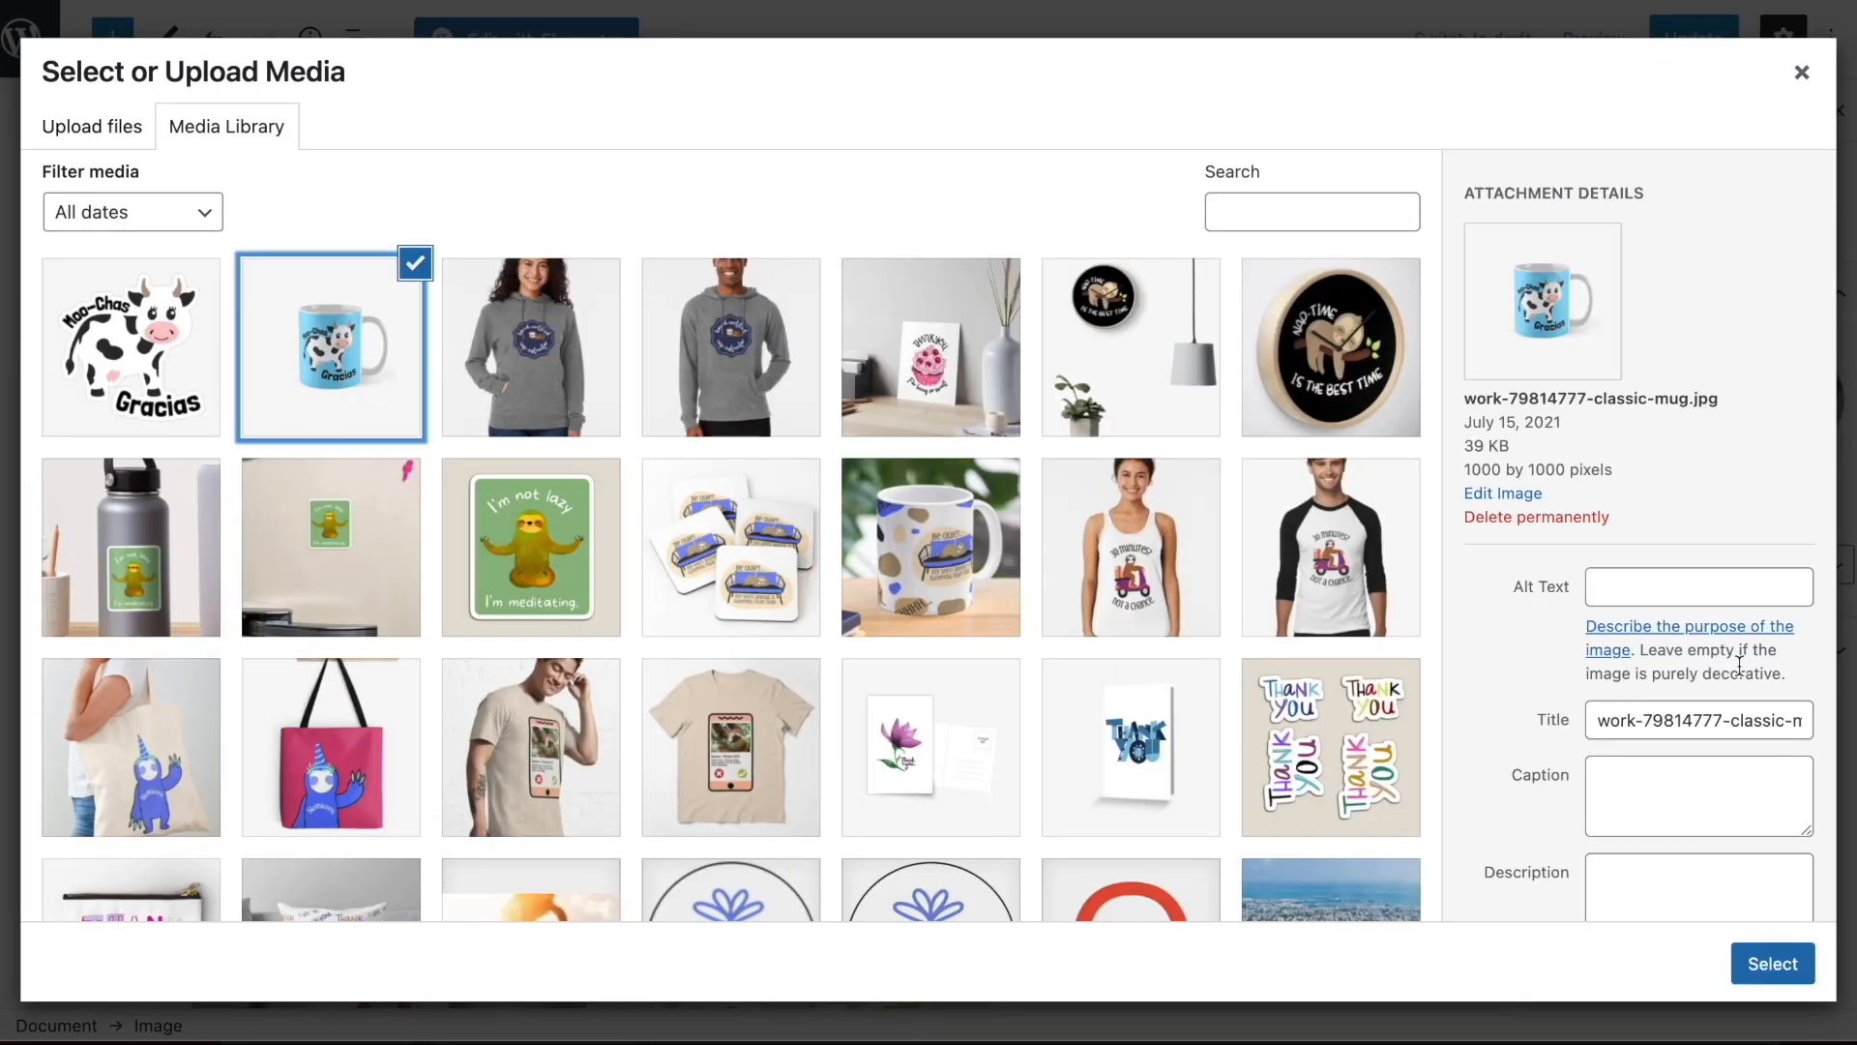
click(1772, 964)
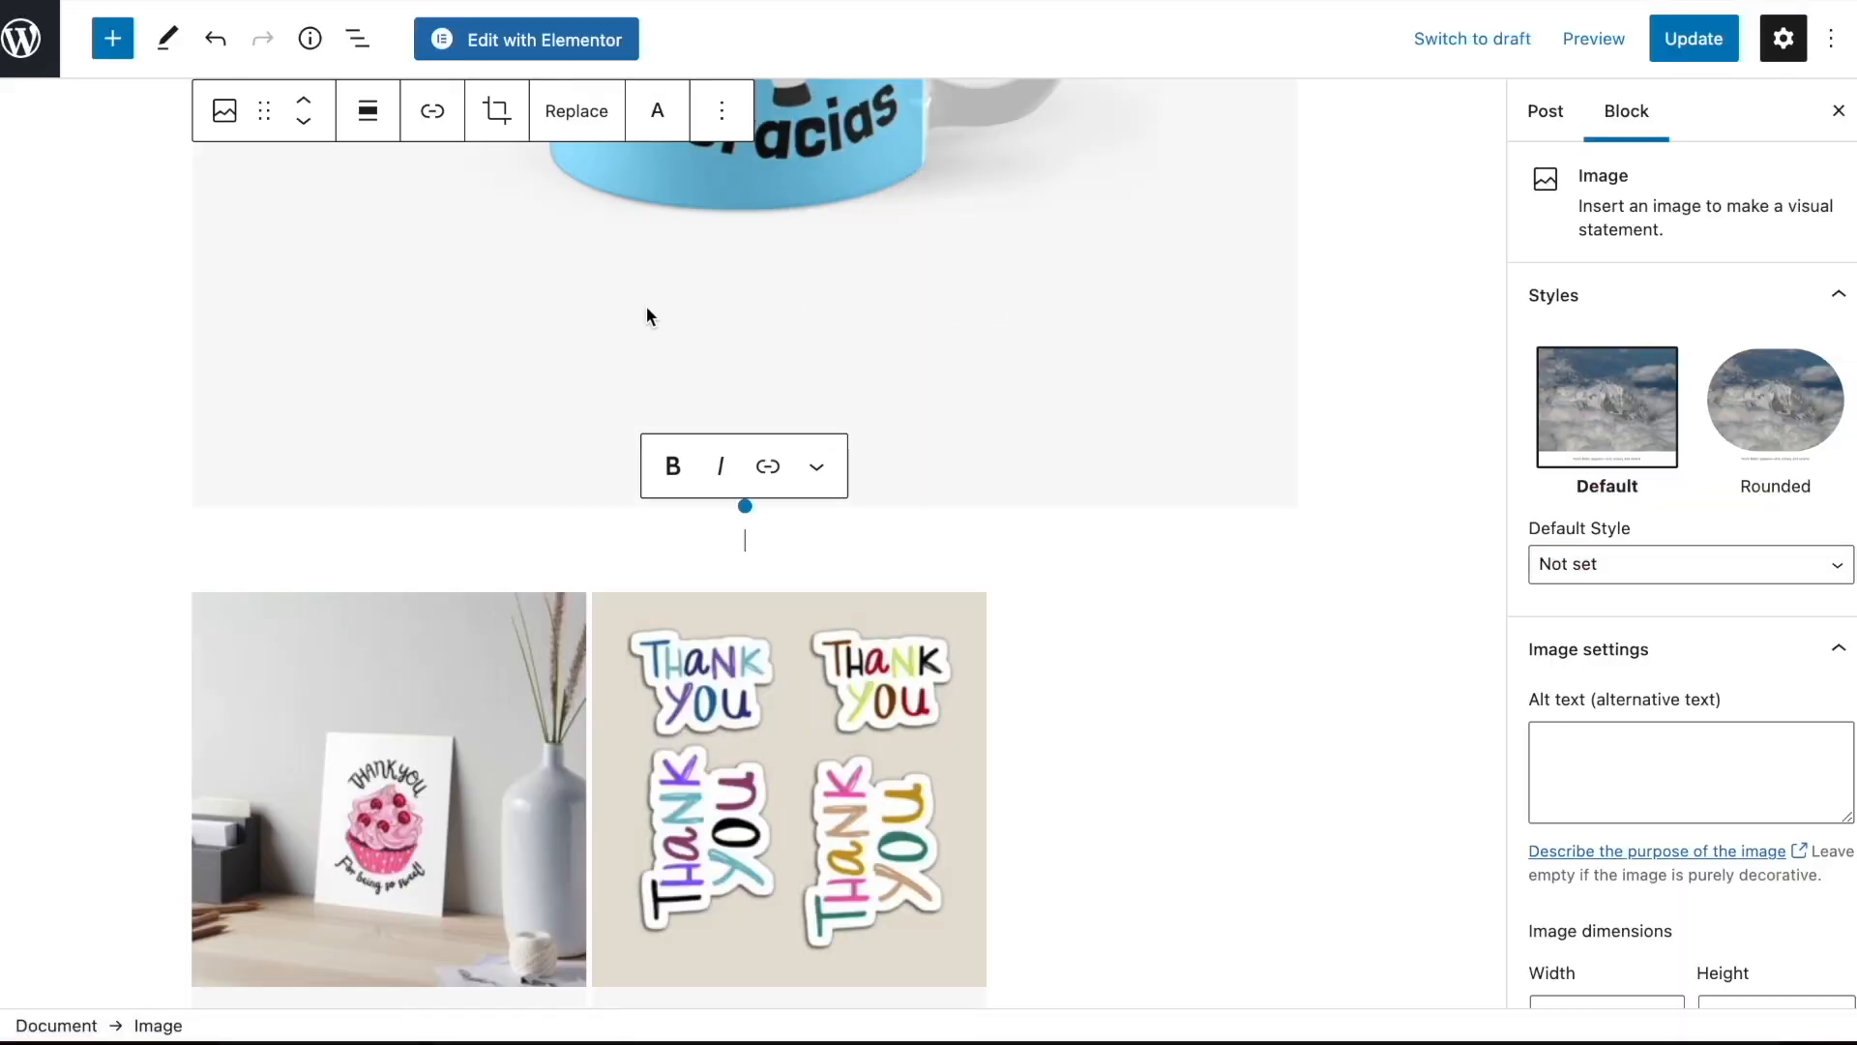
Delete the Moo-Chas Gracias cow sticker image from the end of the classic block's image group
scroll(717, 547, down, 1)
scroll(717, 546, down, 15)
click(789, 477)
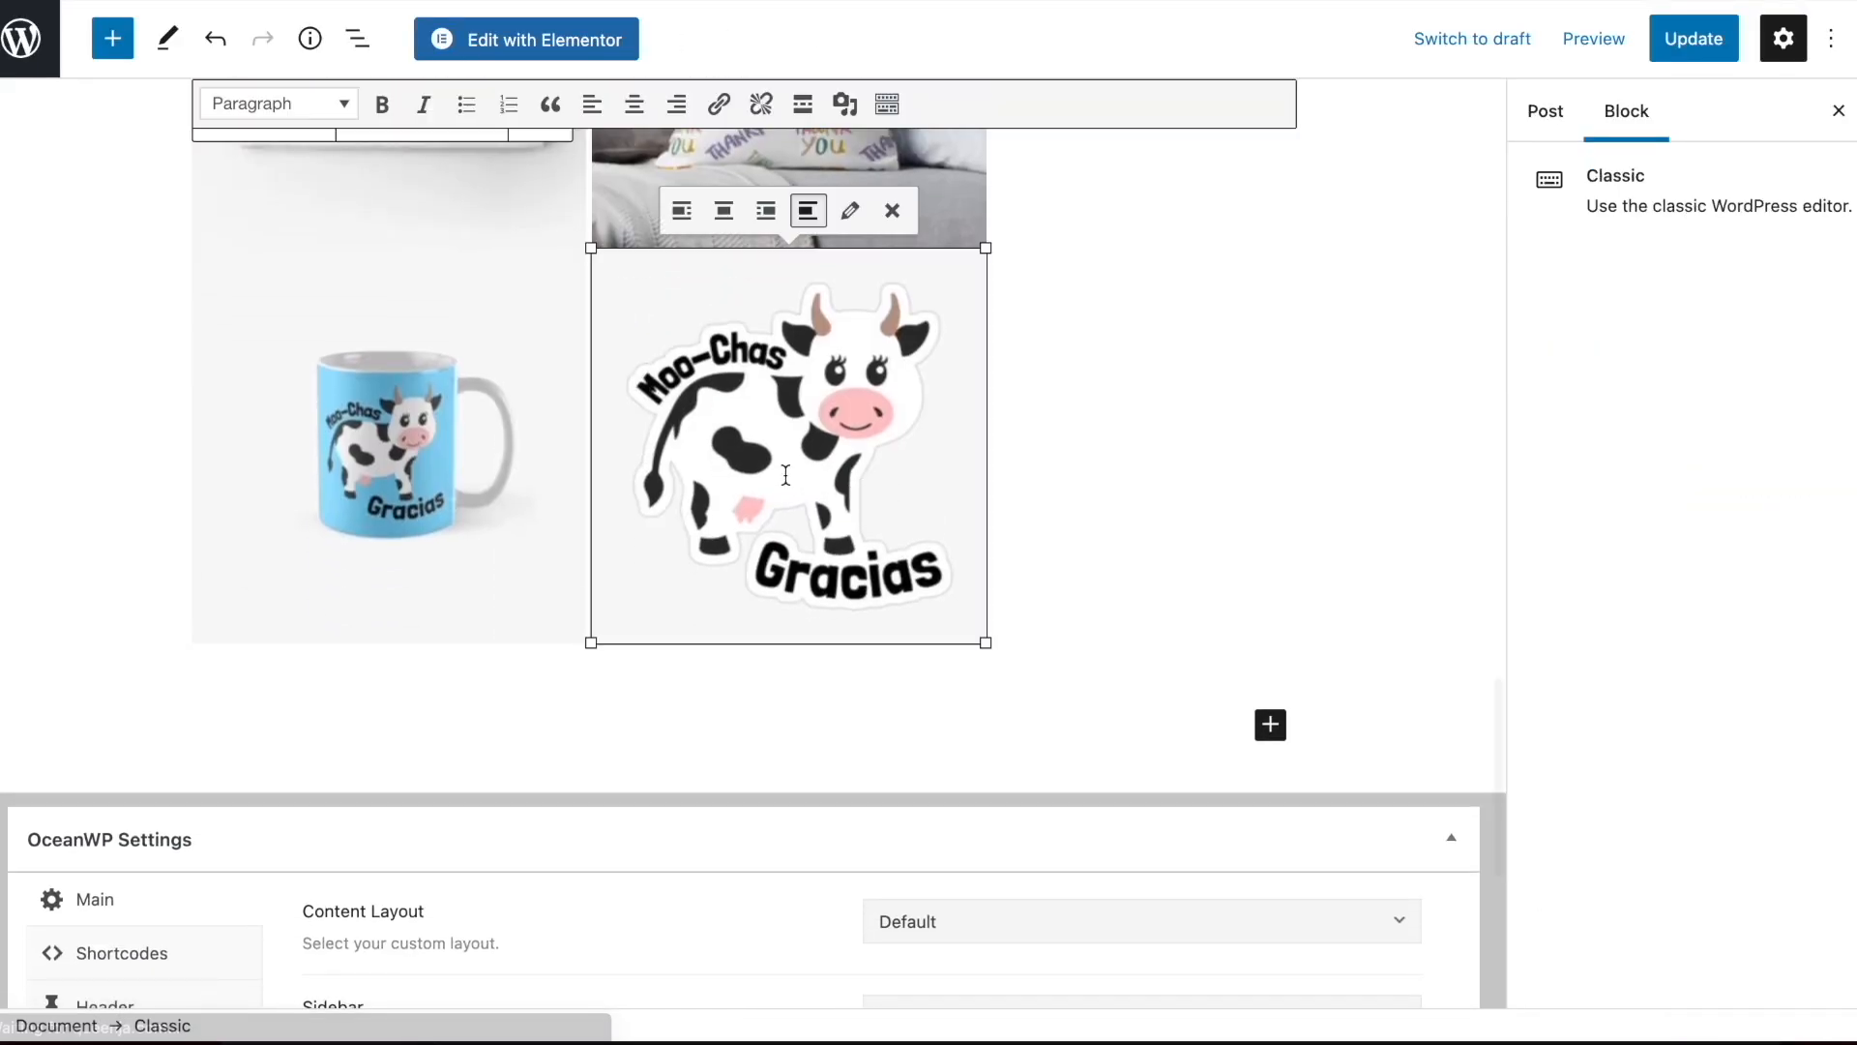
key(BackSpace)
scroll(926, 518, up, 15)
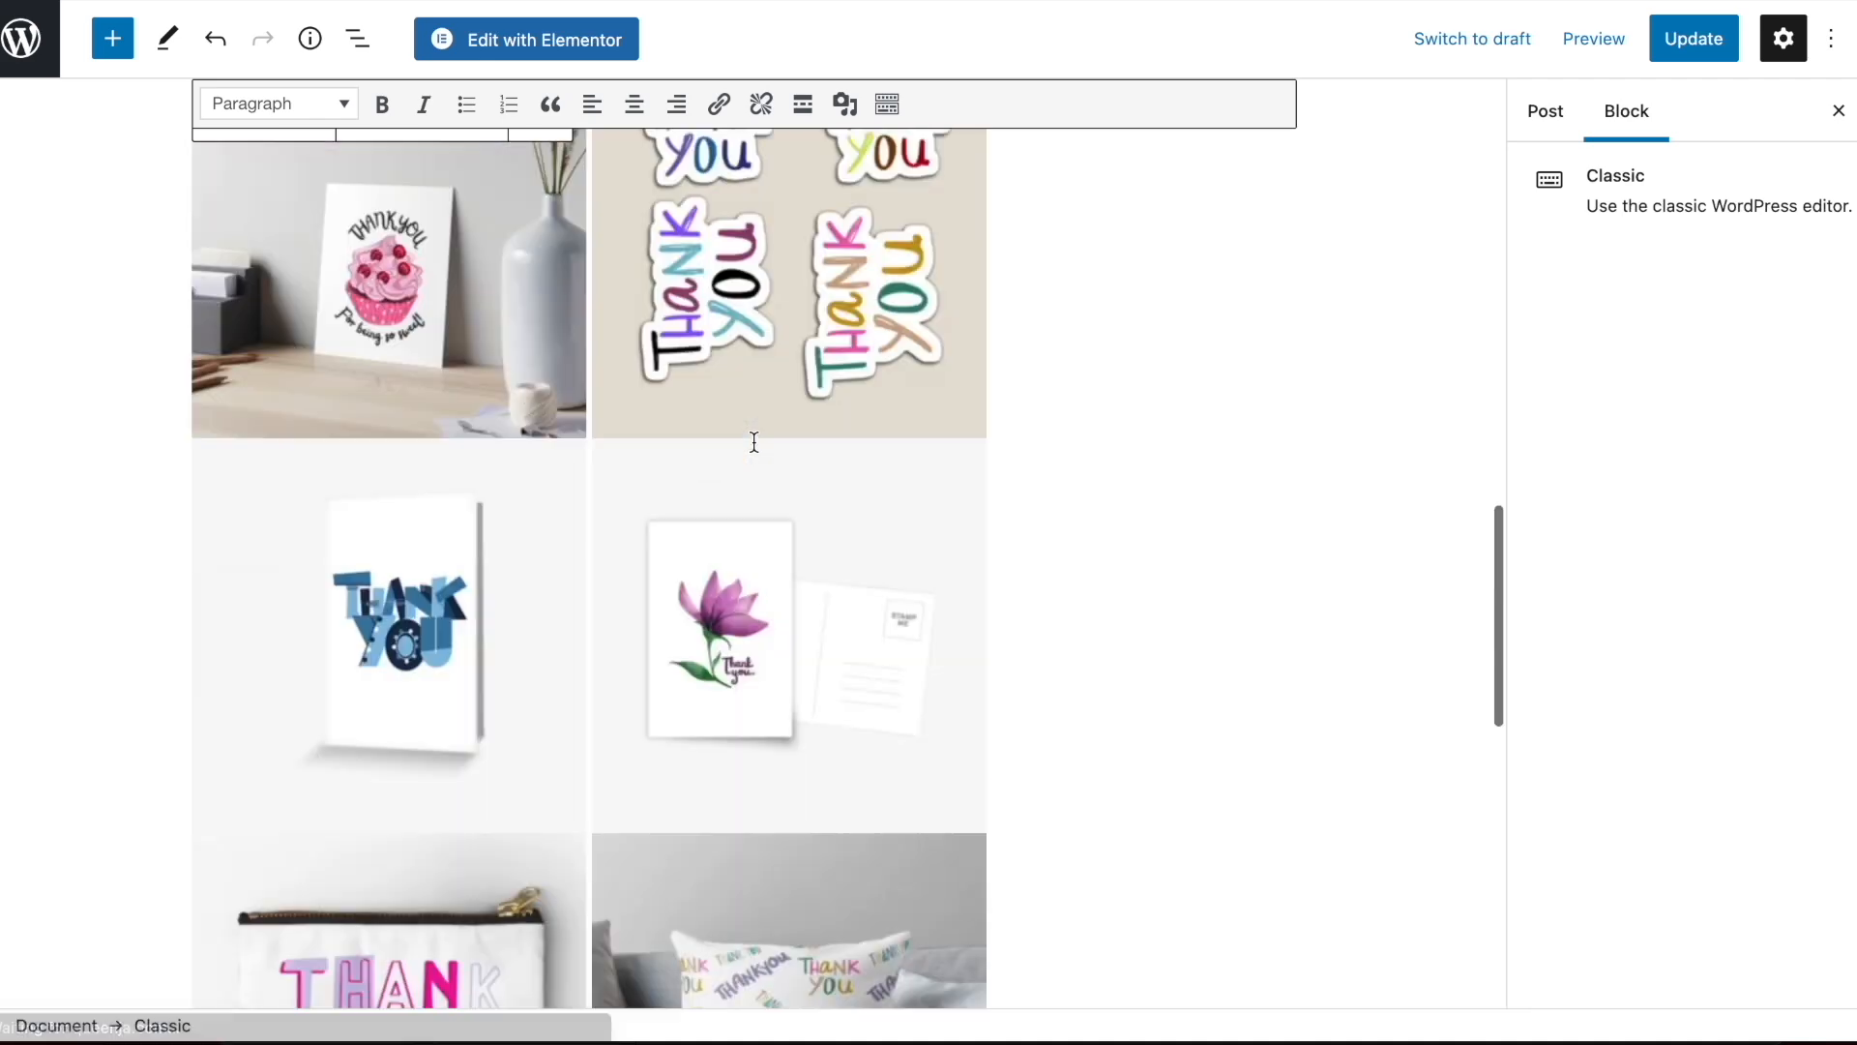
Start a link on the cow mug image and find the MooChas Gracias funny cow pun product page on Redbubble for its address
scroll(926, 517, down, 7)
click(675, 510)
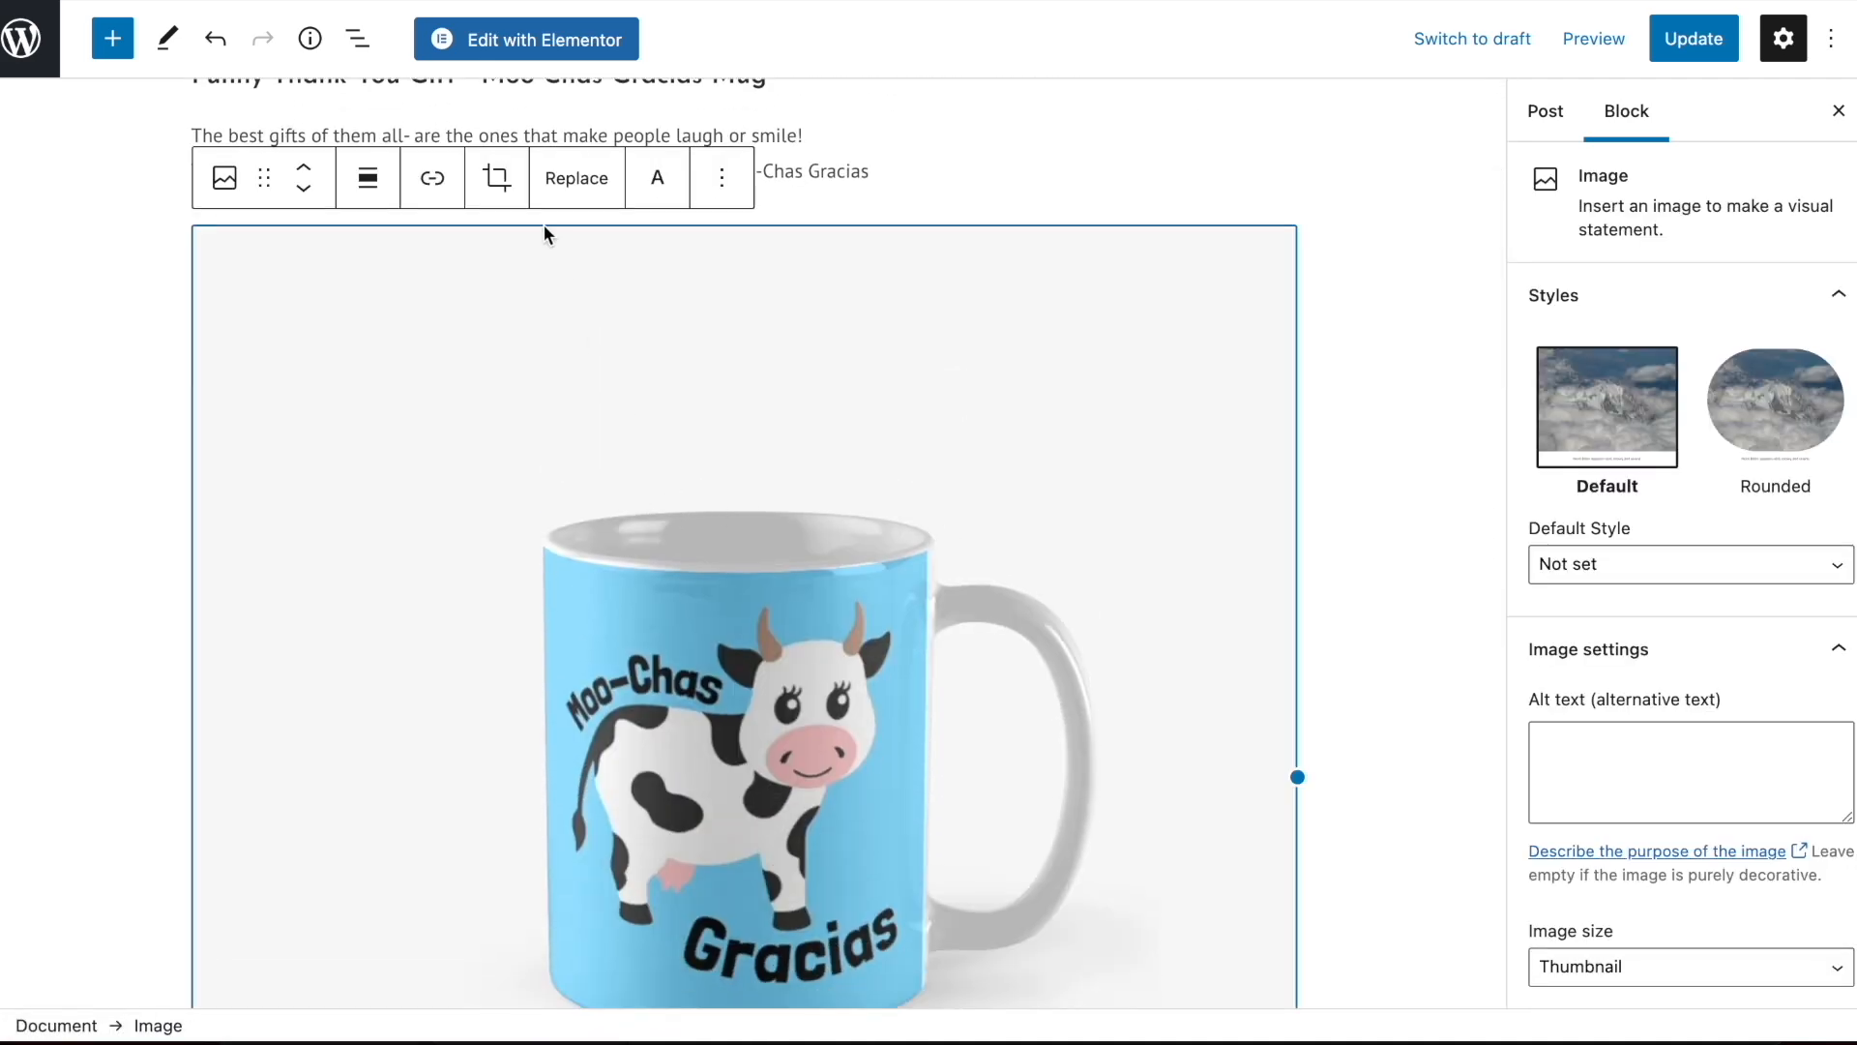
click(431, 184)
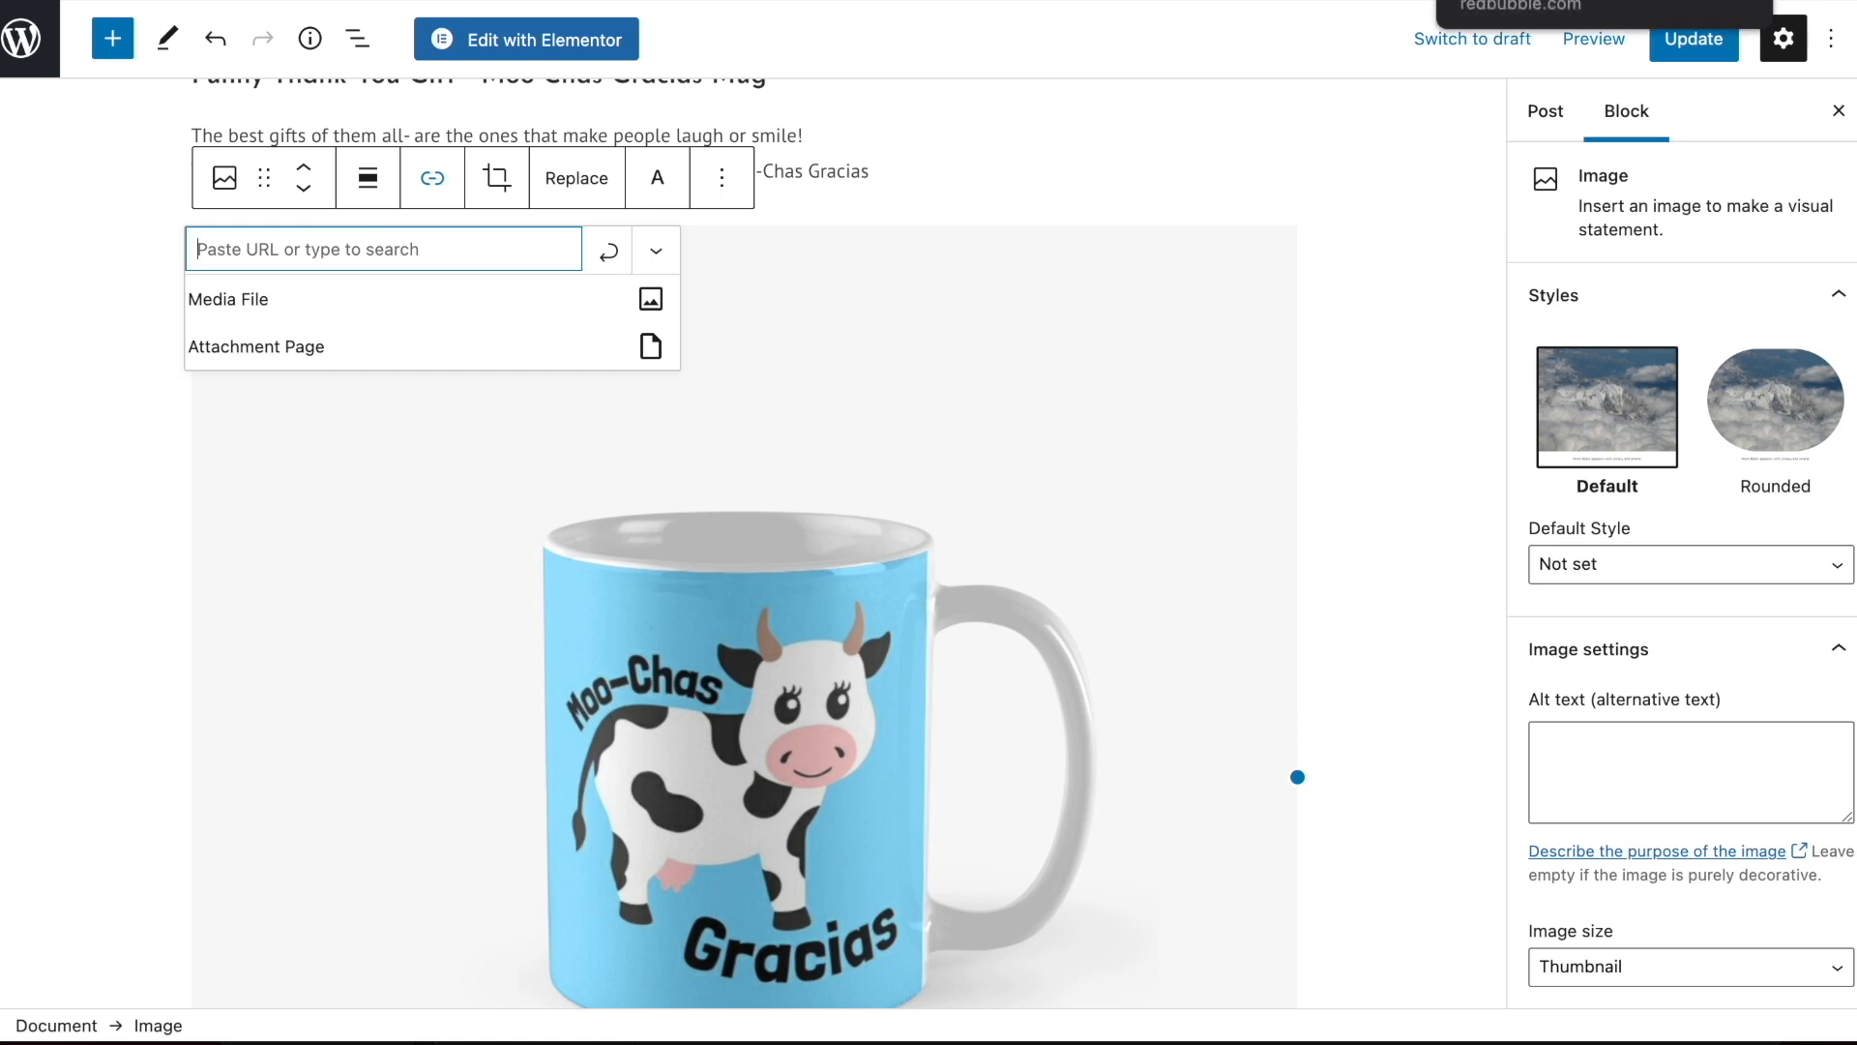
click(1523, 1)
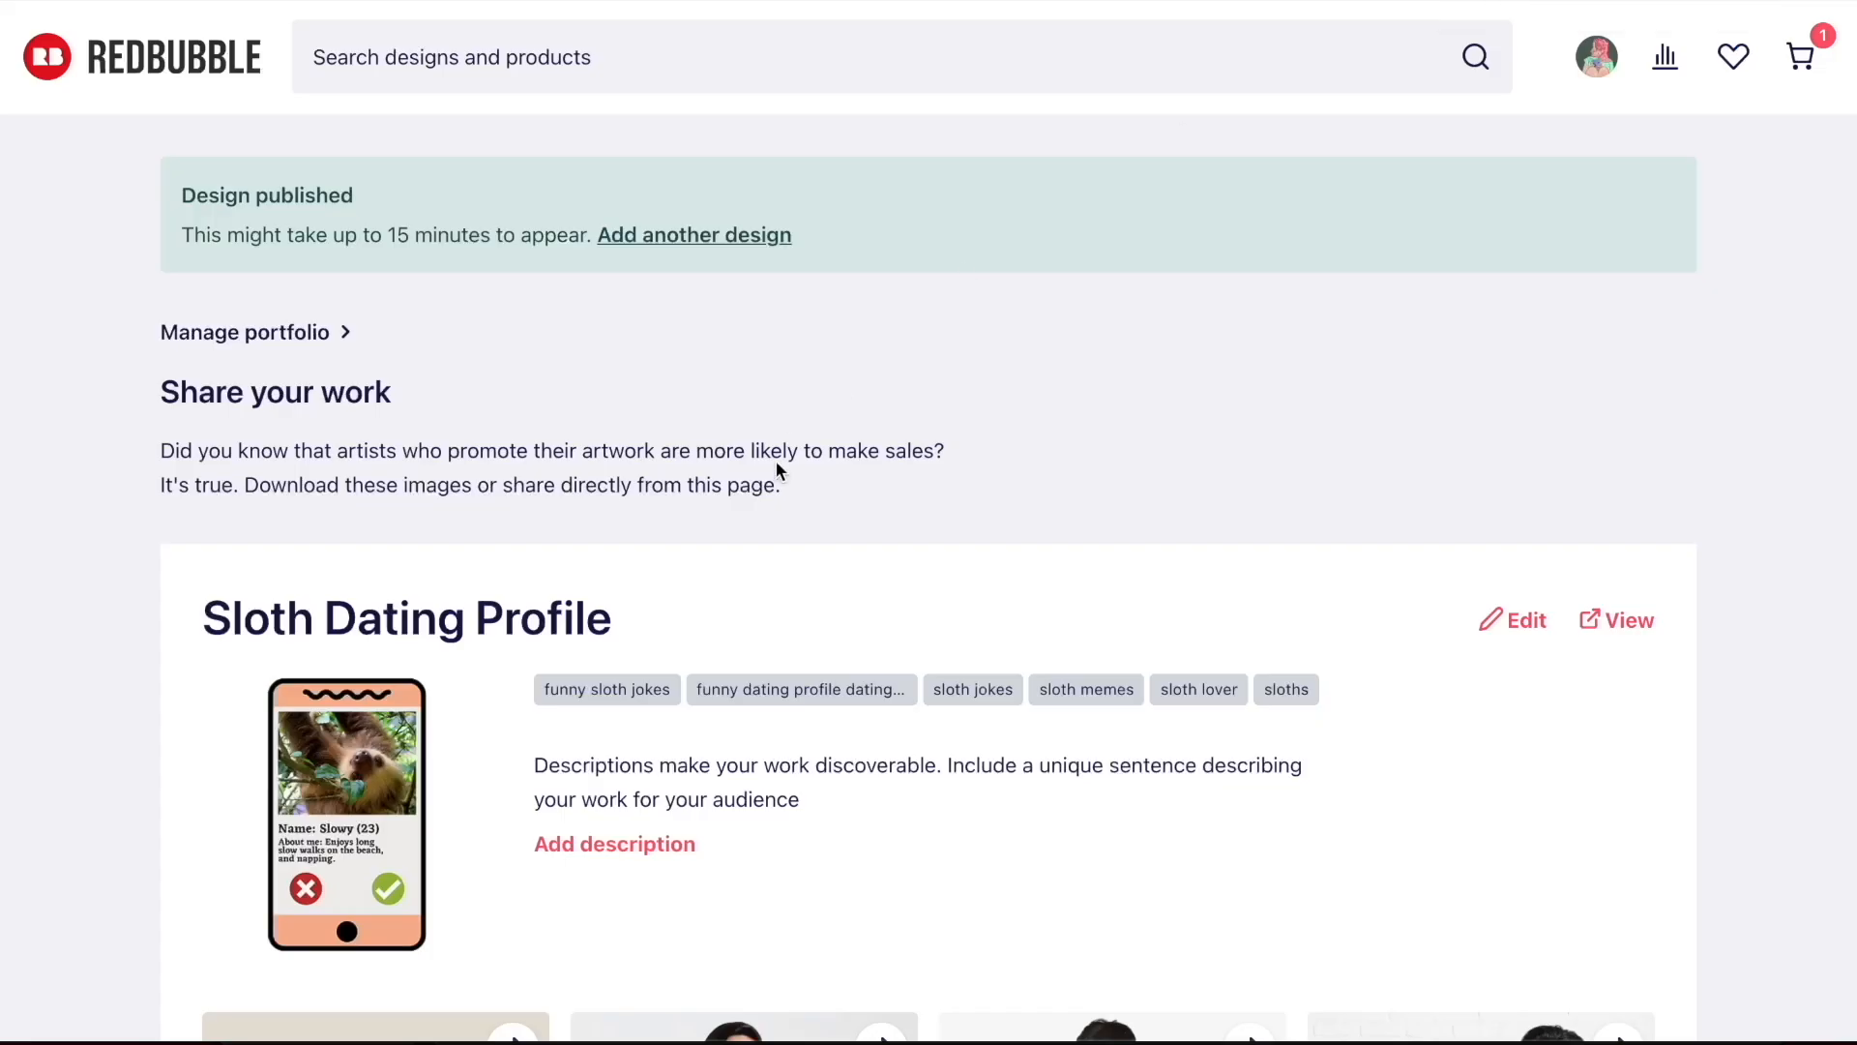
scroll(774, 460, down, 15)
scroll(774, 471, up, 15)
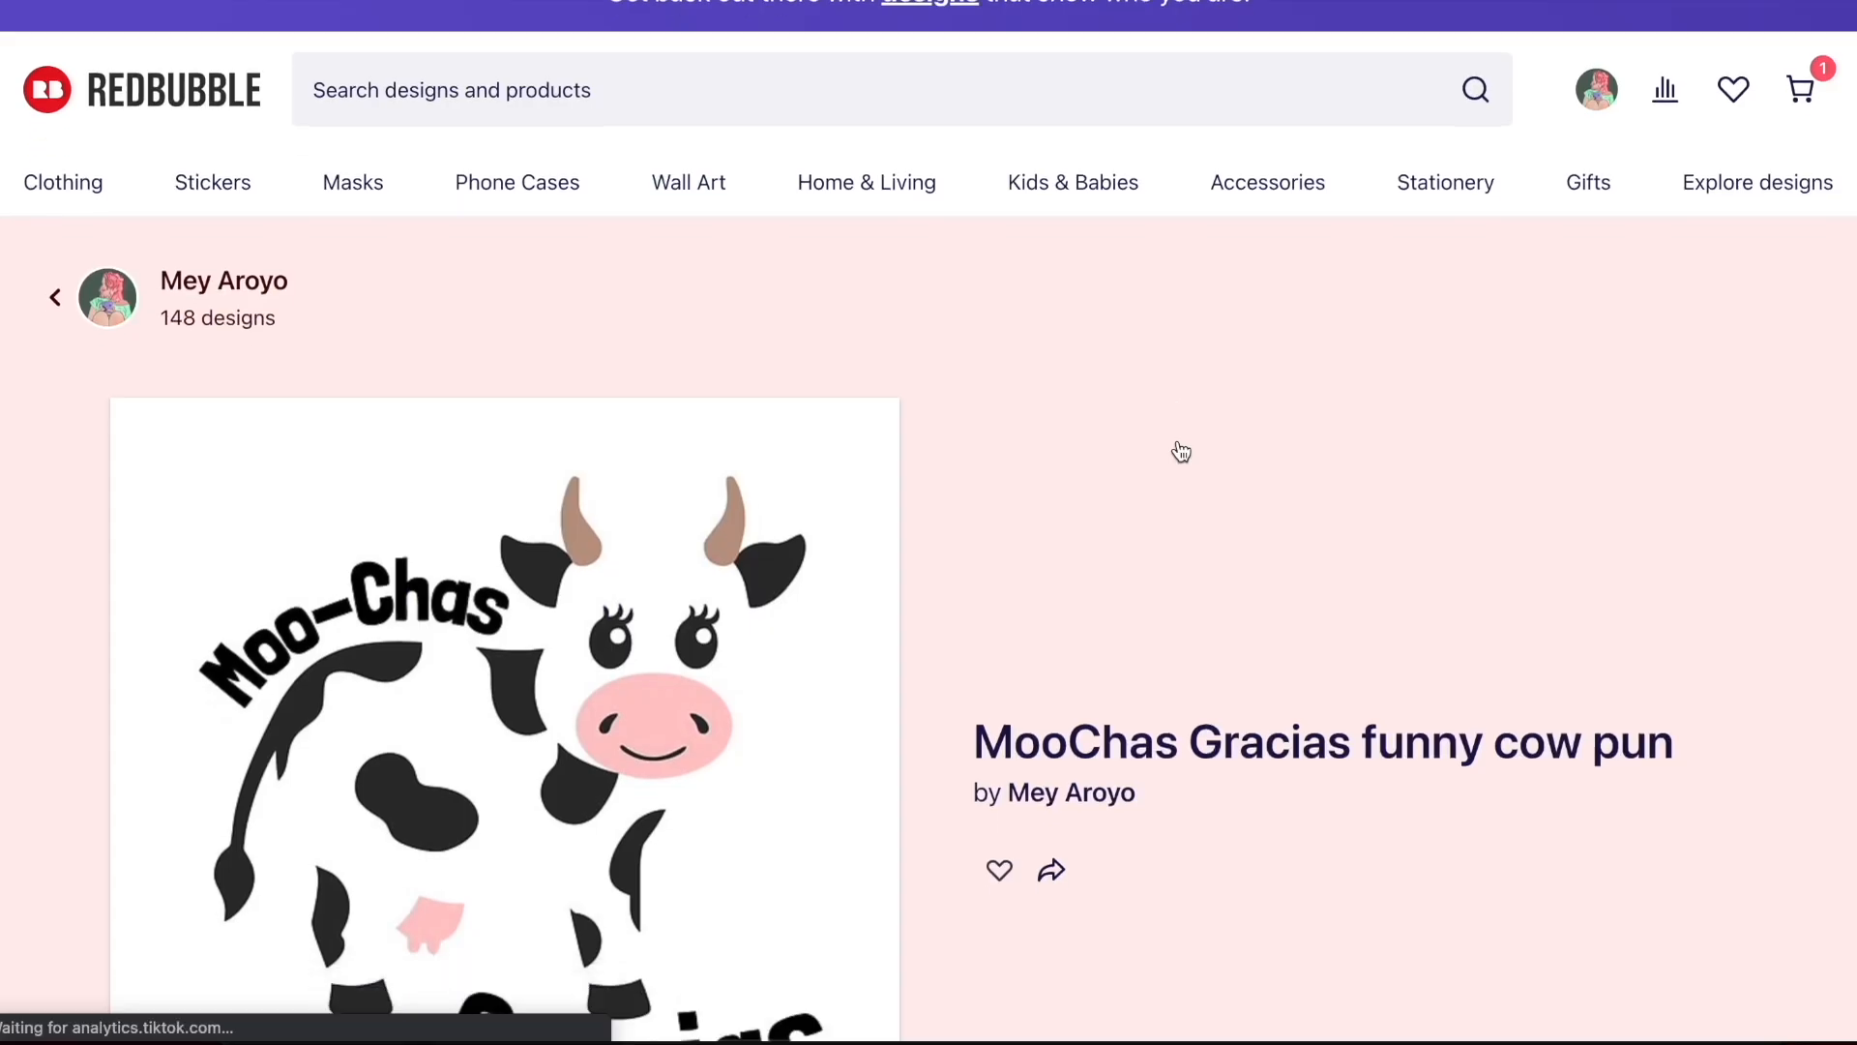
scroll(1181, 452, down, 10)
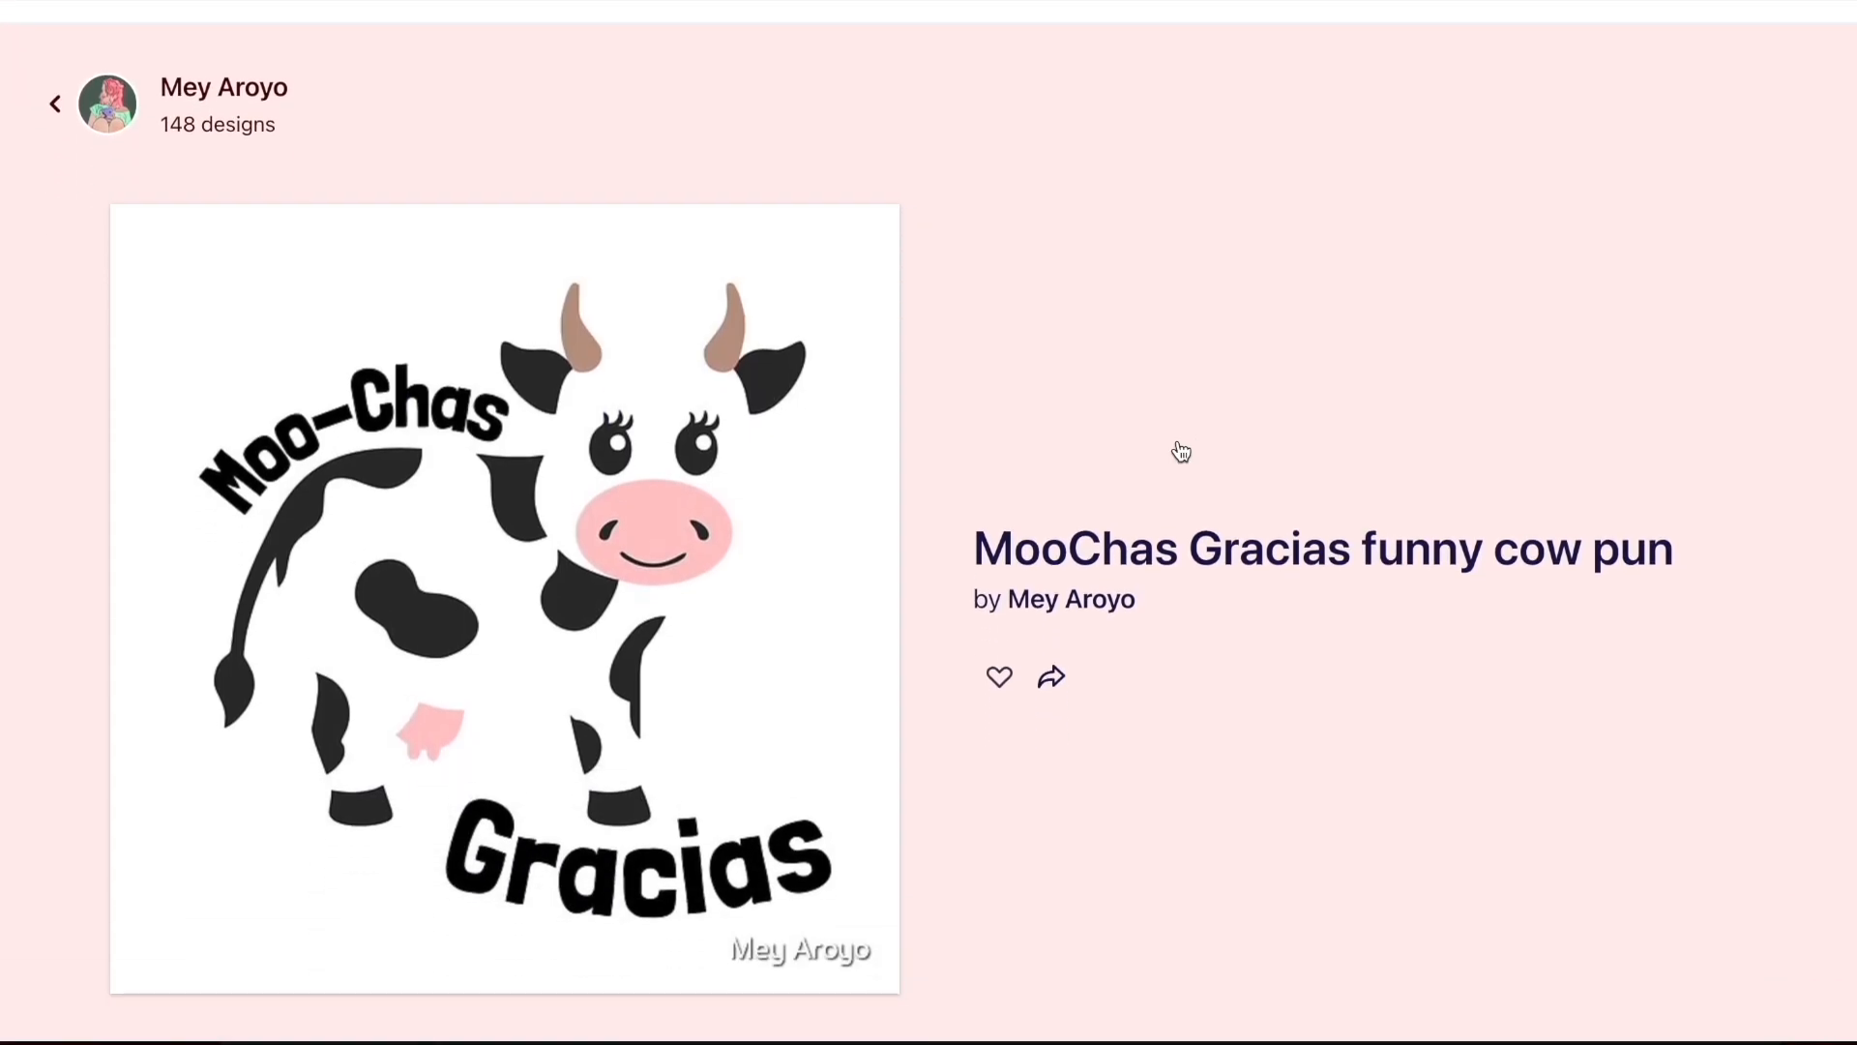
scroll(985, 495, down, 15)
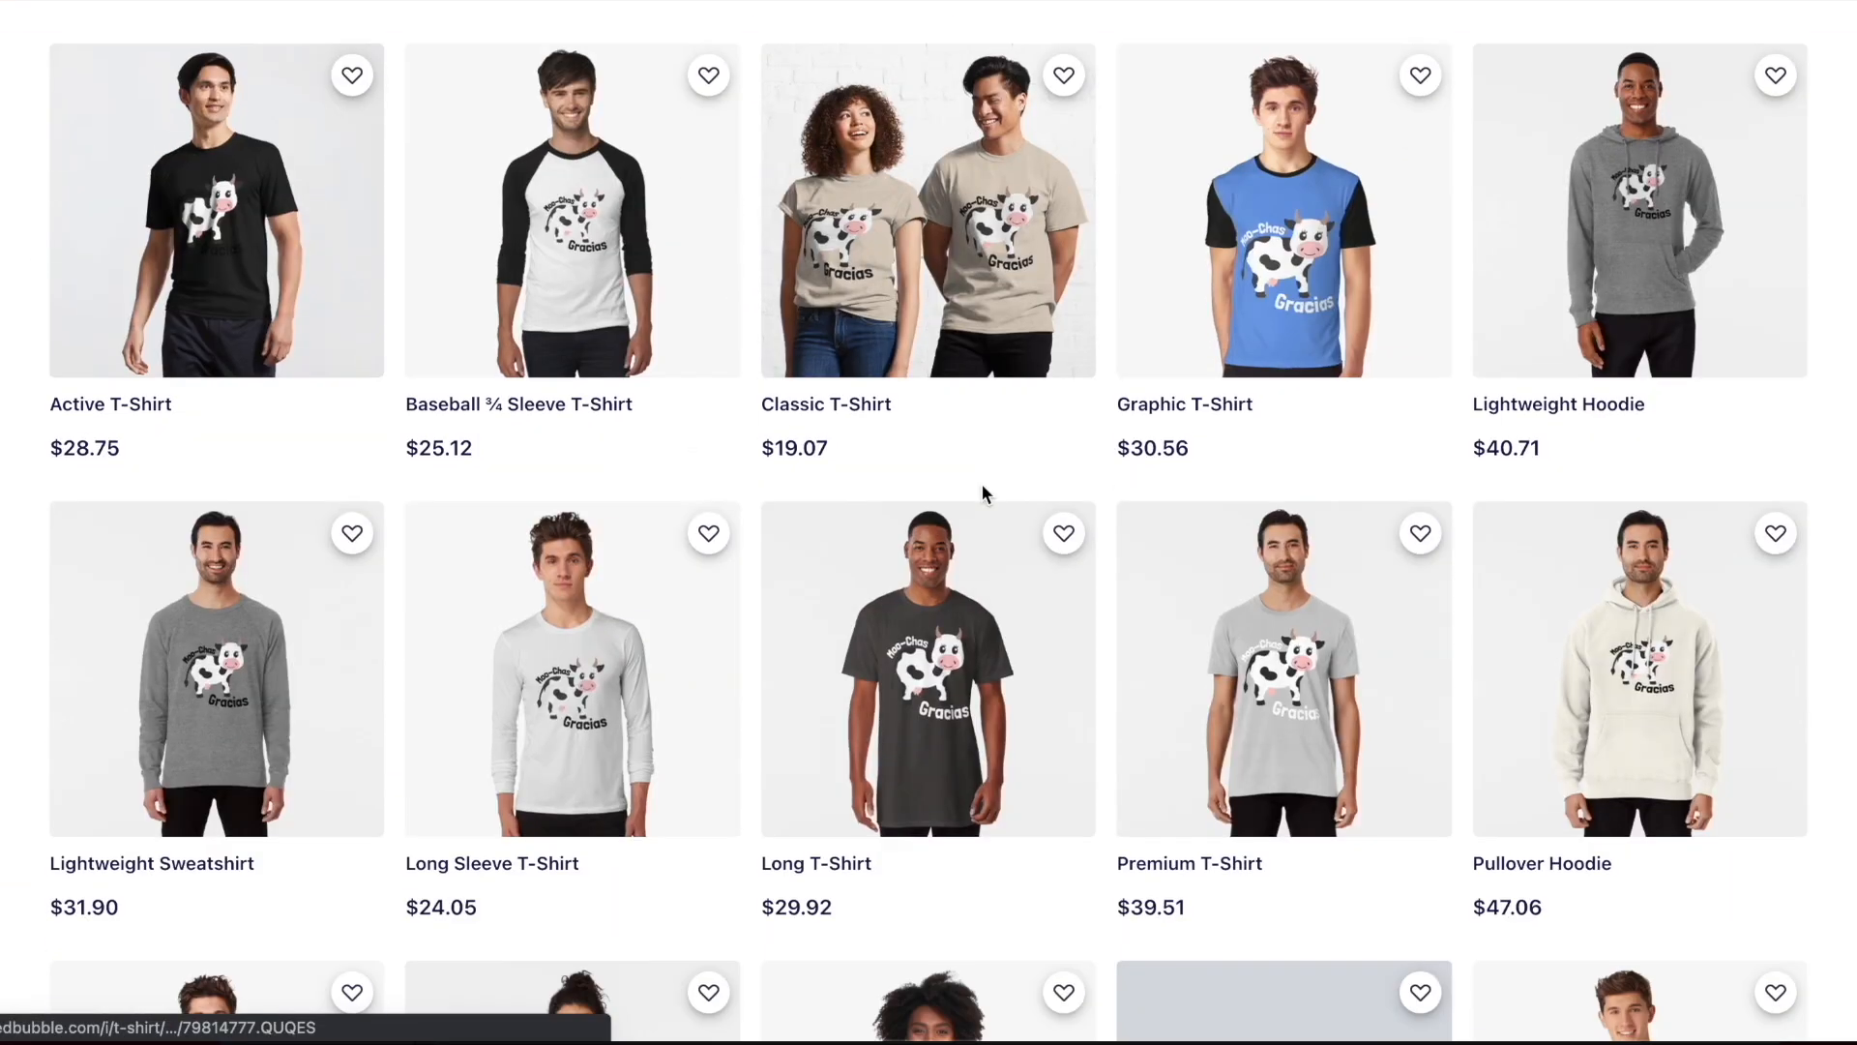
scroll(985, 496, down, 8)
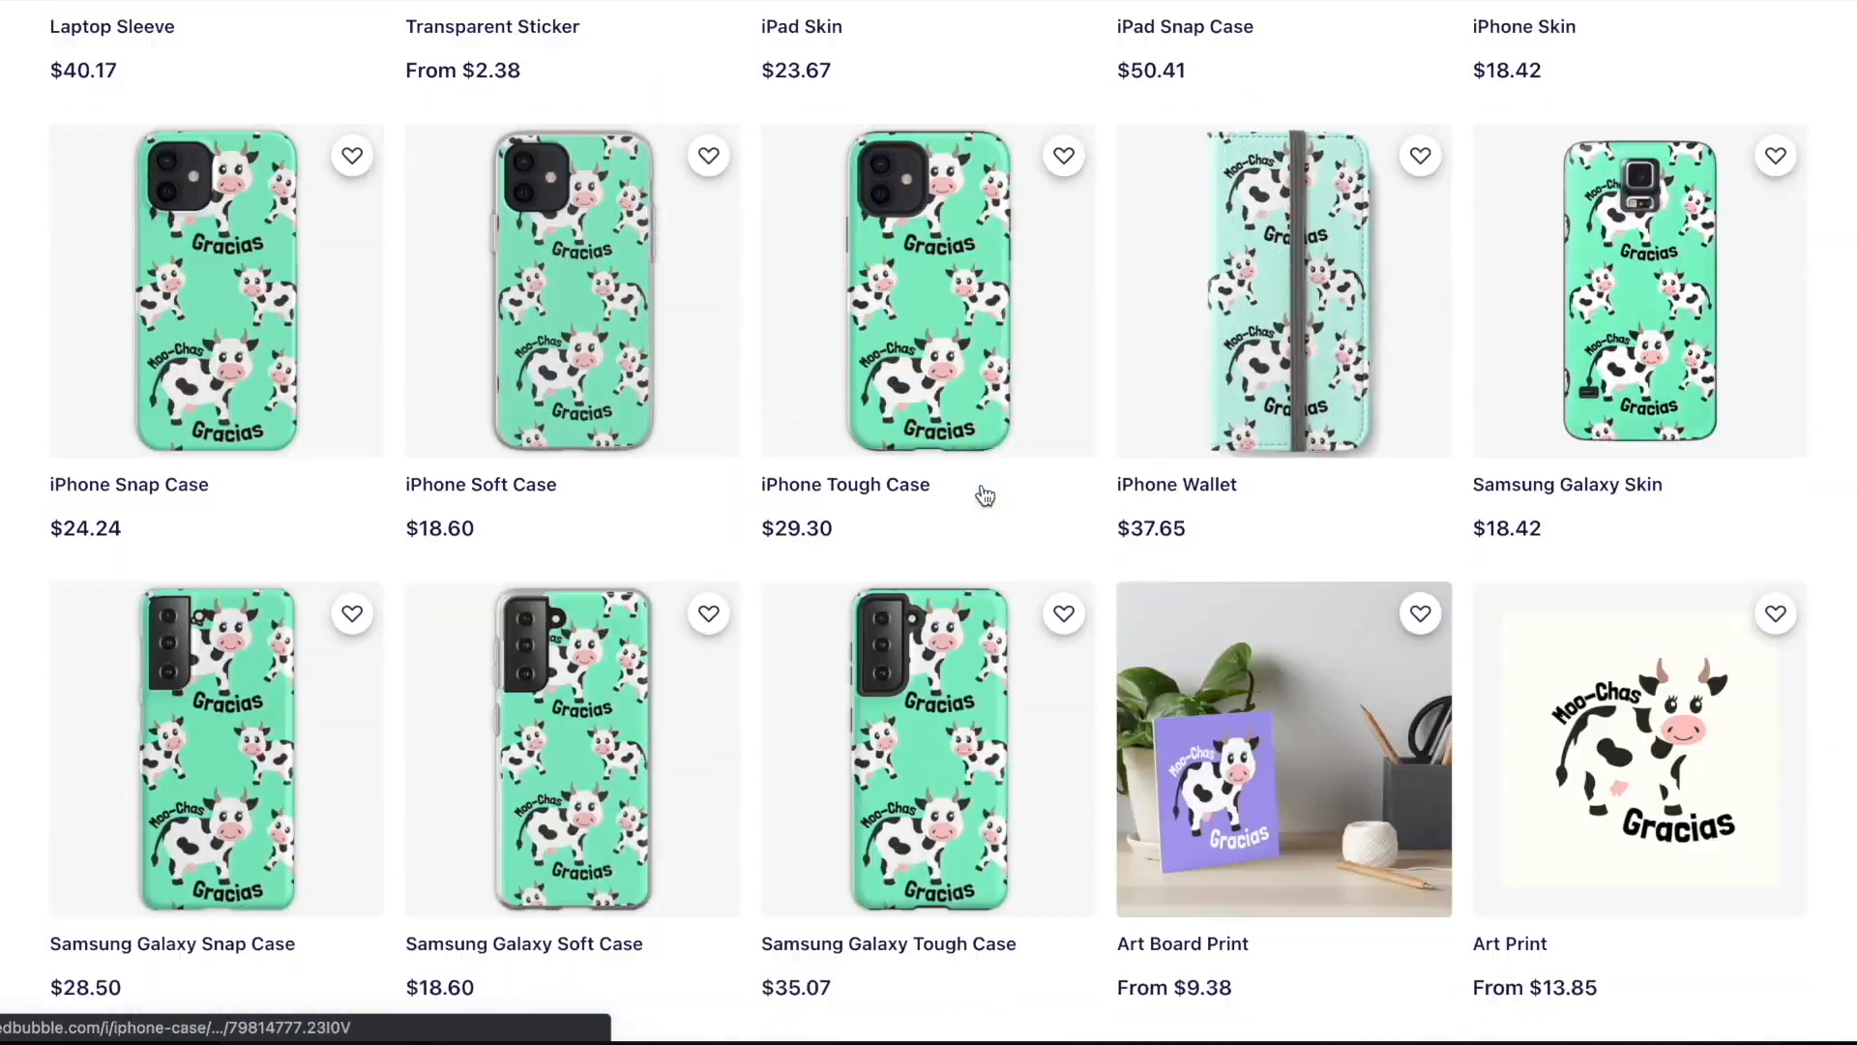
scroll(983, 493, up, 20)
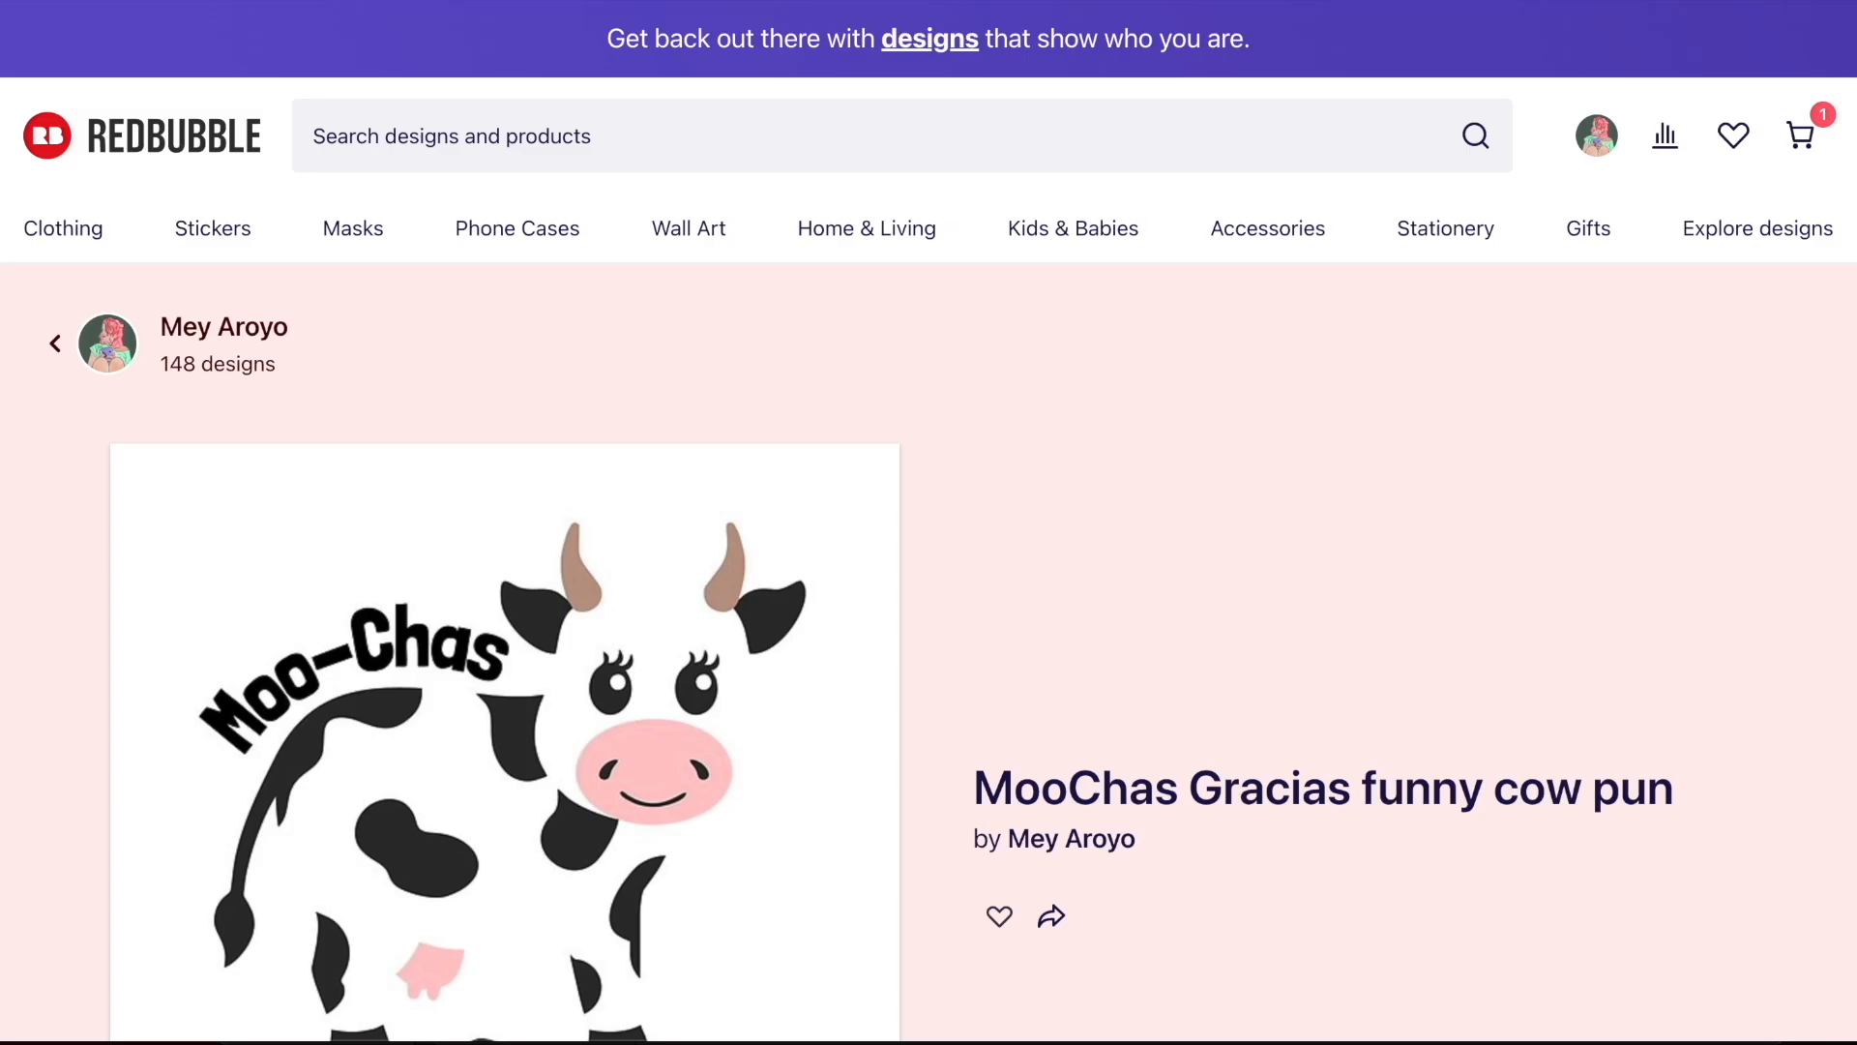
key(ctrl+Tab)
click(401, 252)
text(https://www.redbubble.com/shop/ap/79814777)
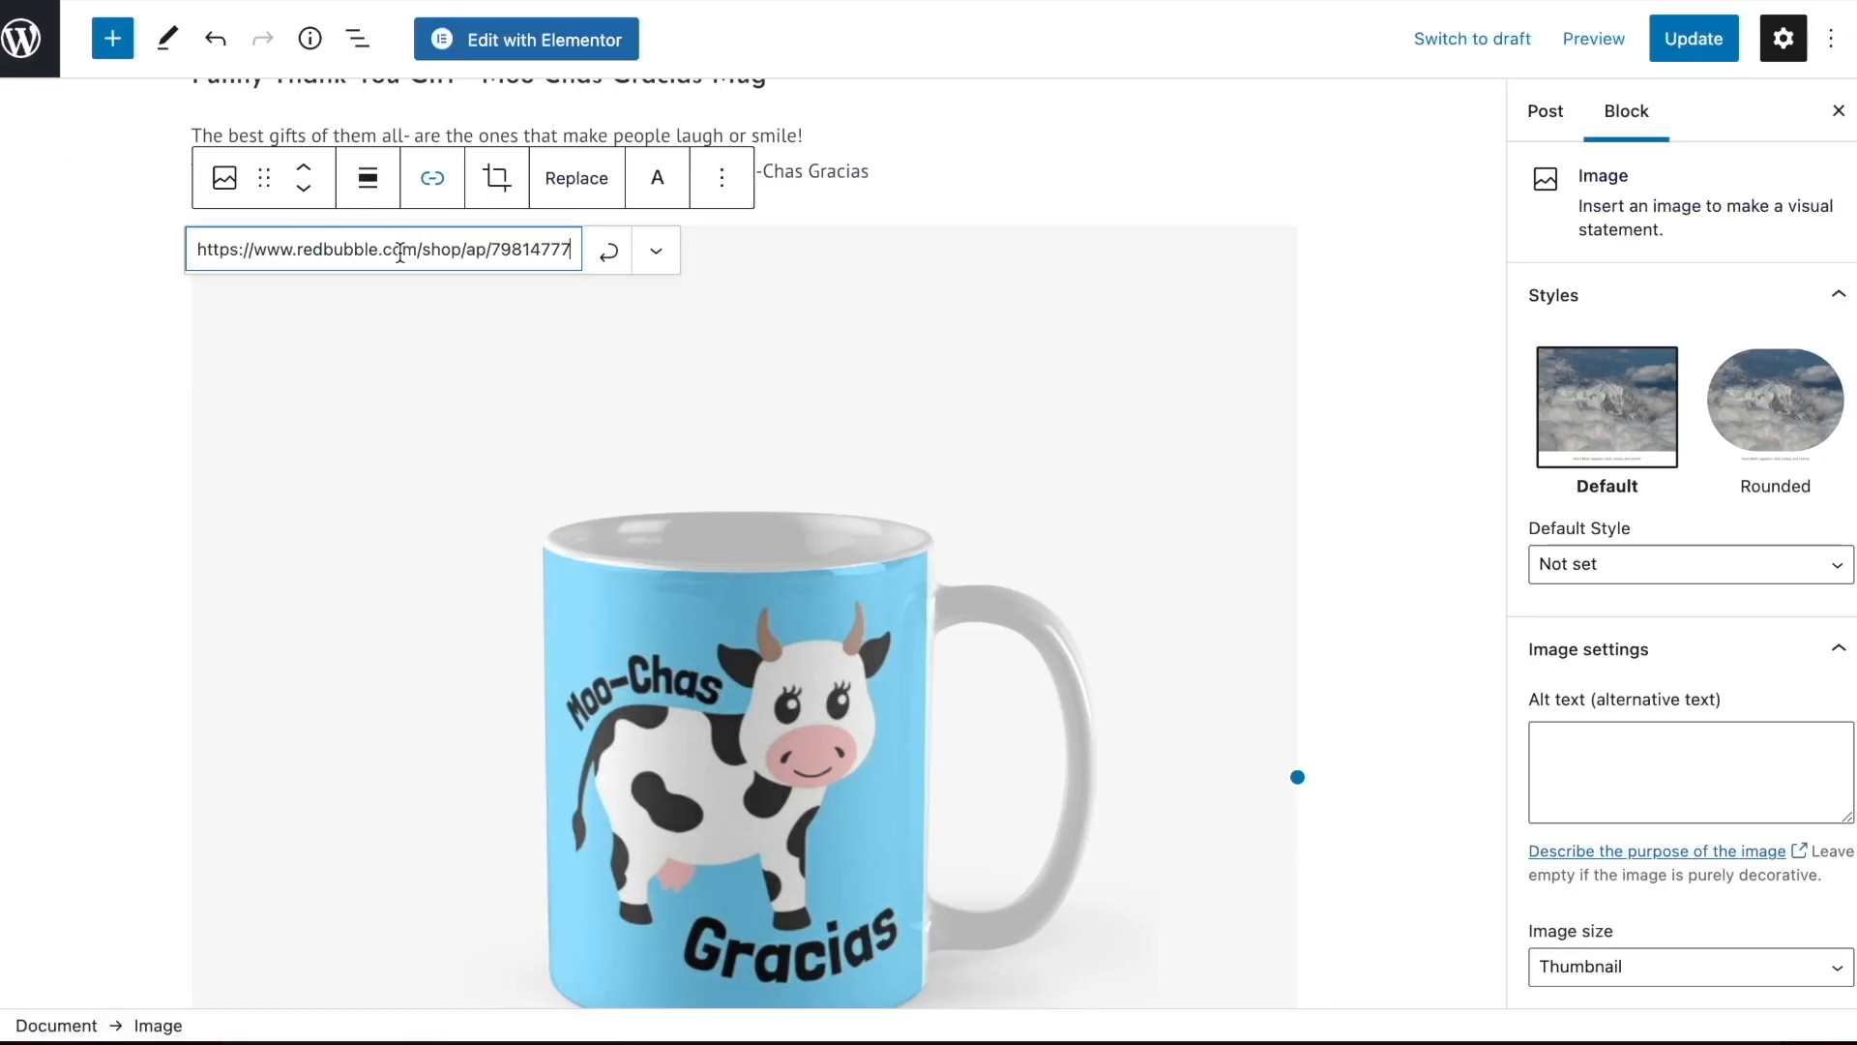
click(655, 254)
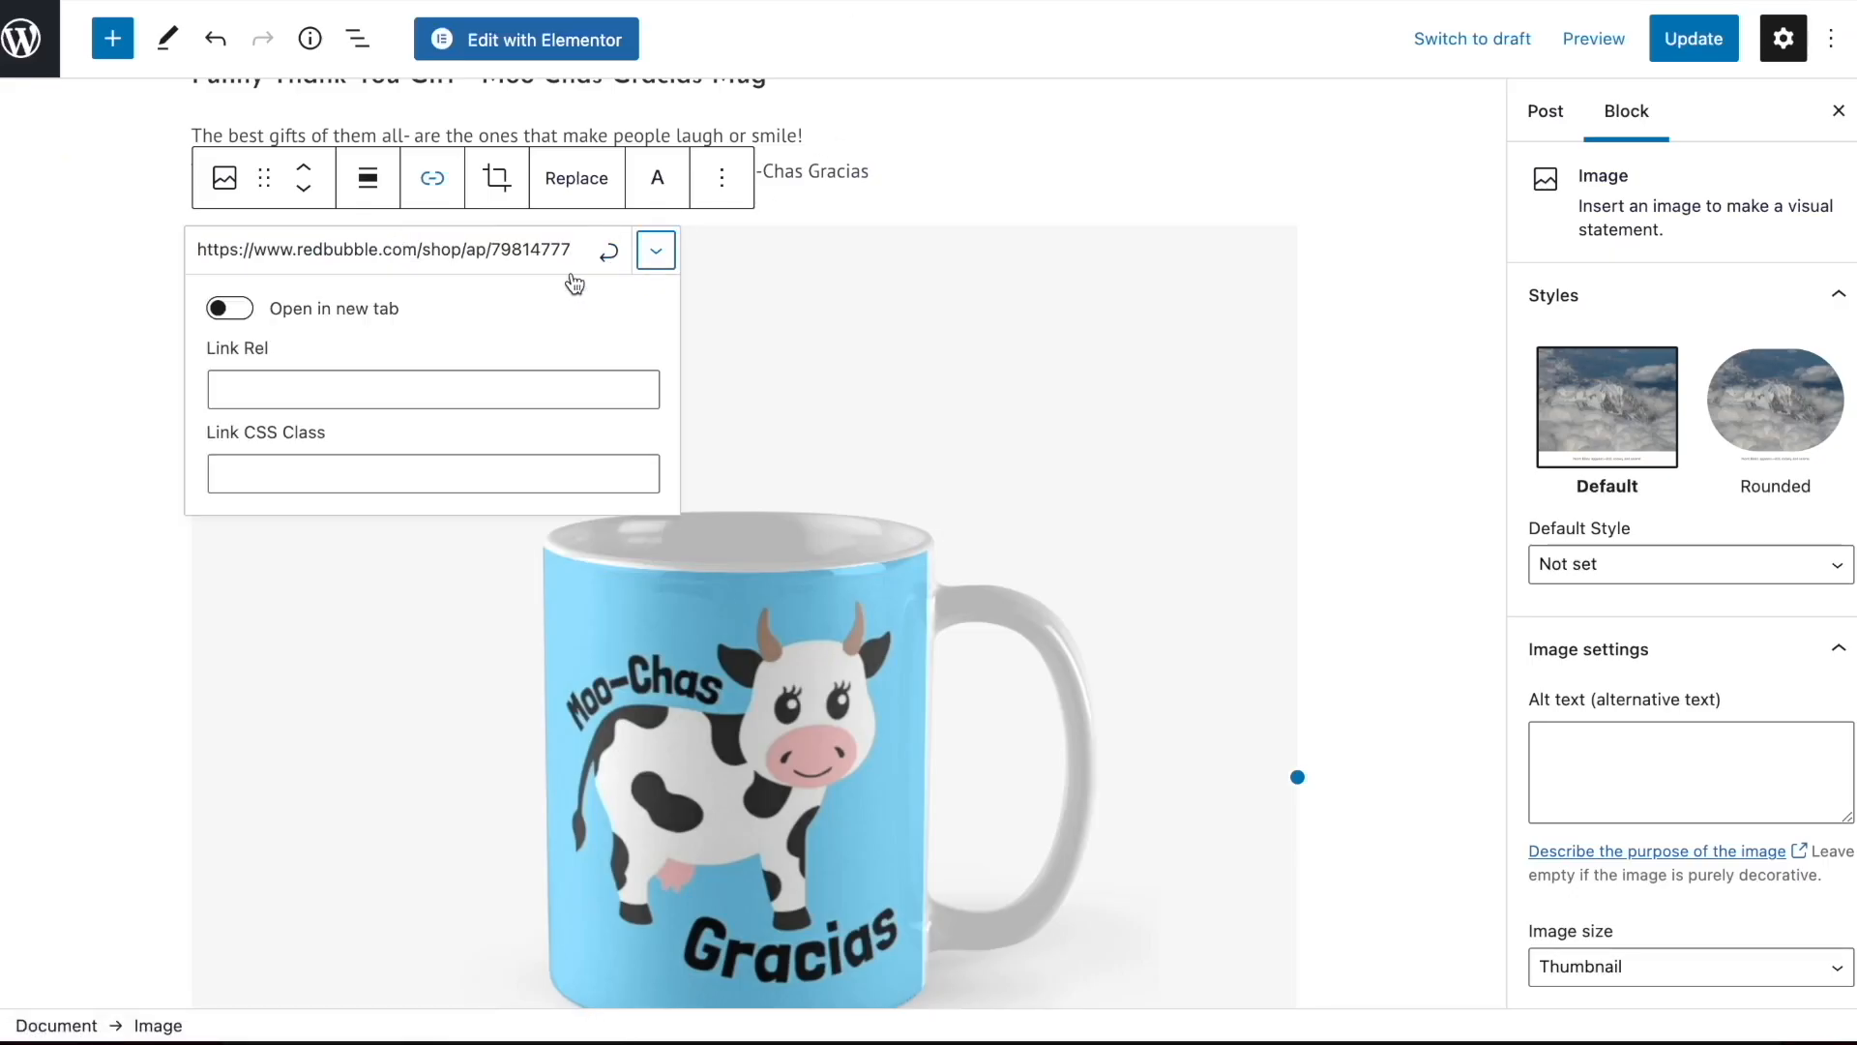
click(253, 314)
click(619, 253)
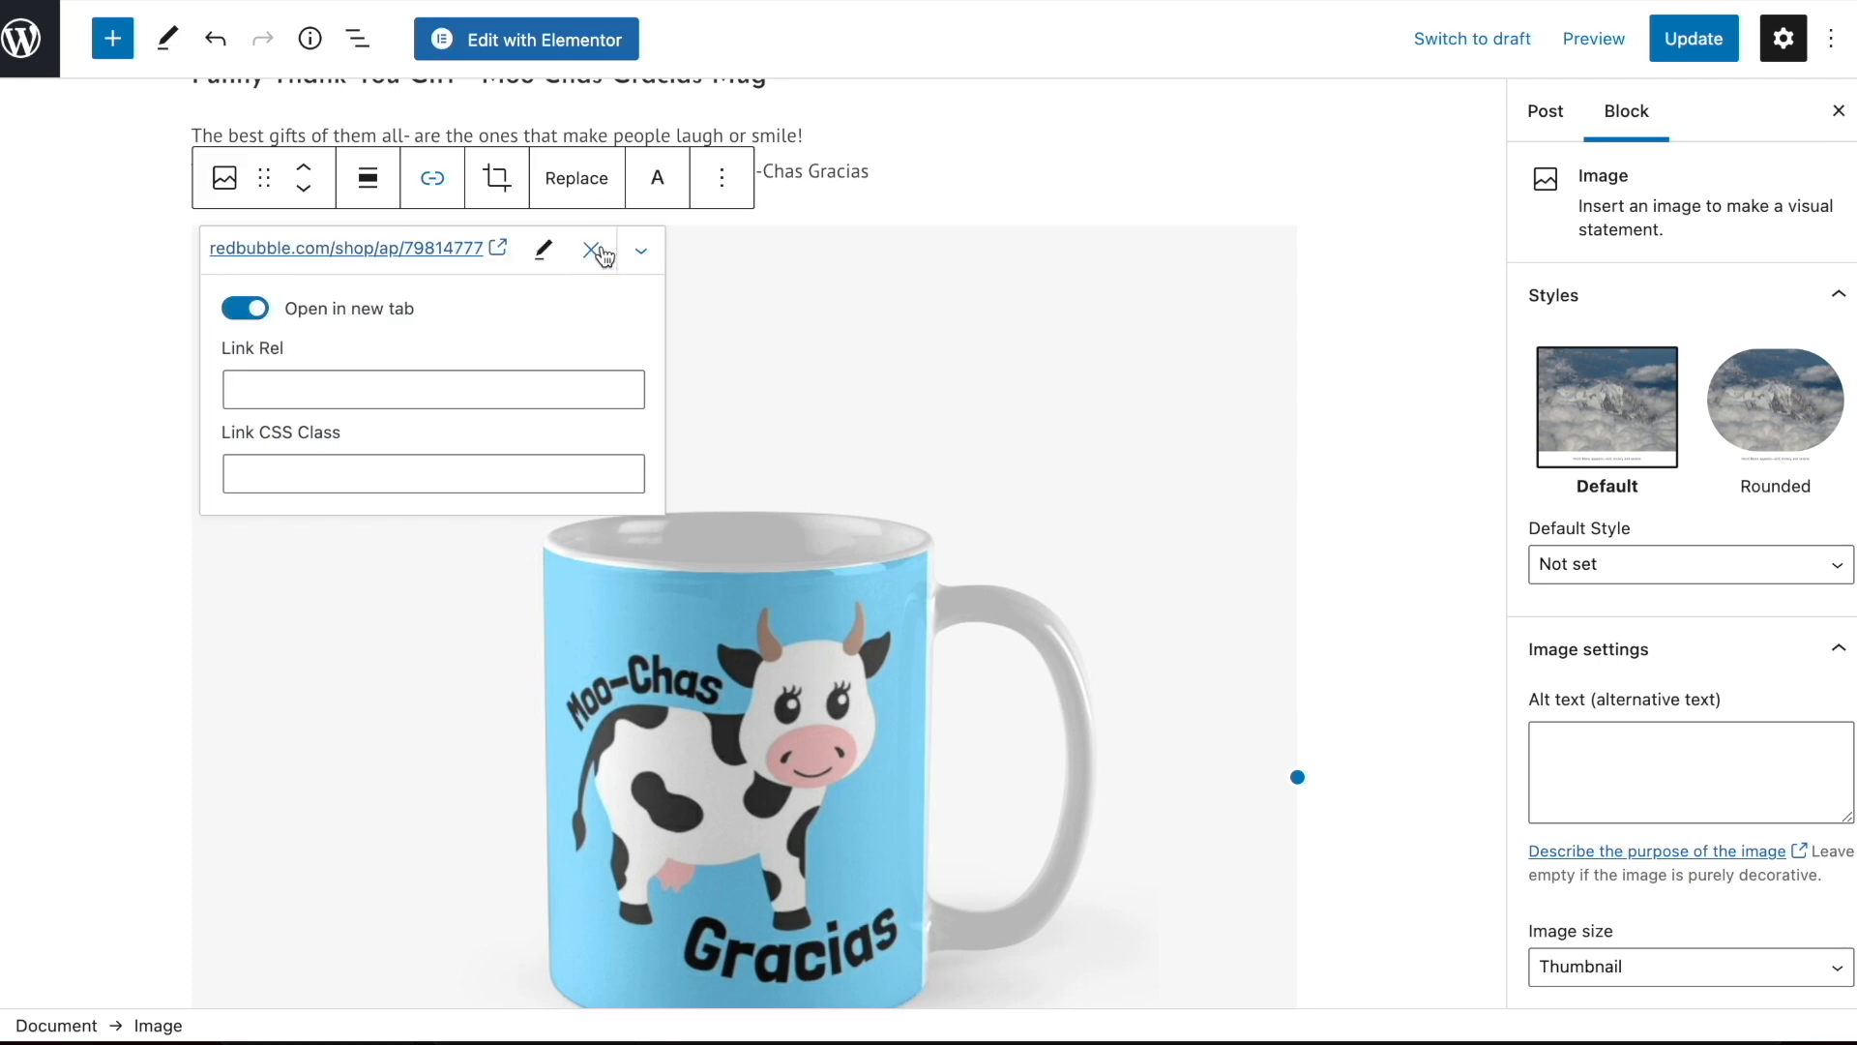
click(643, 252)
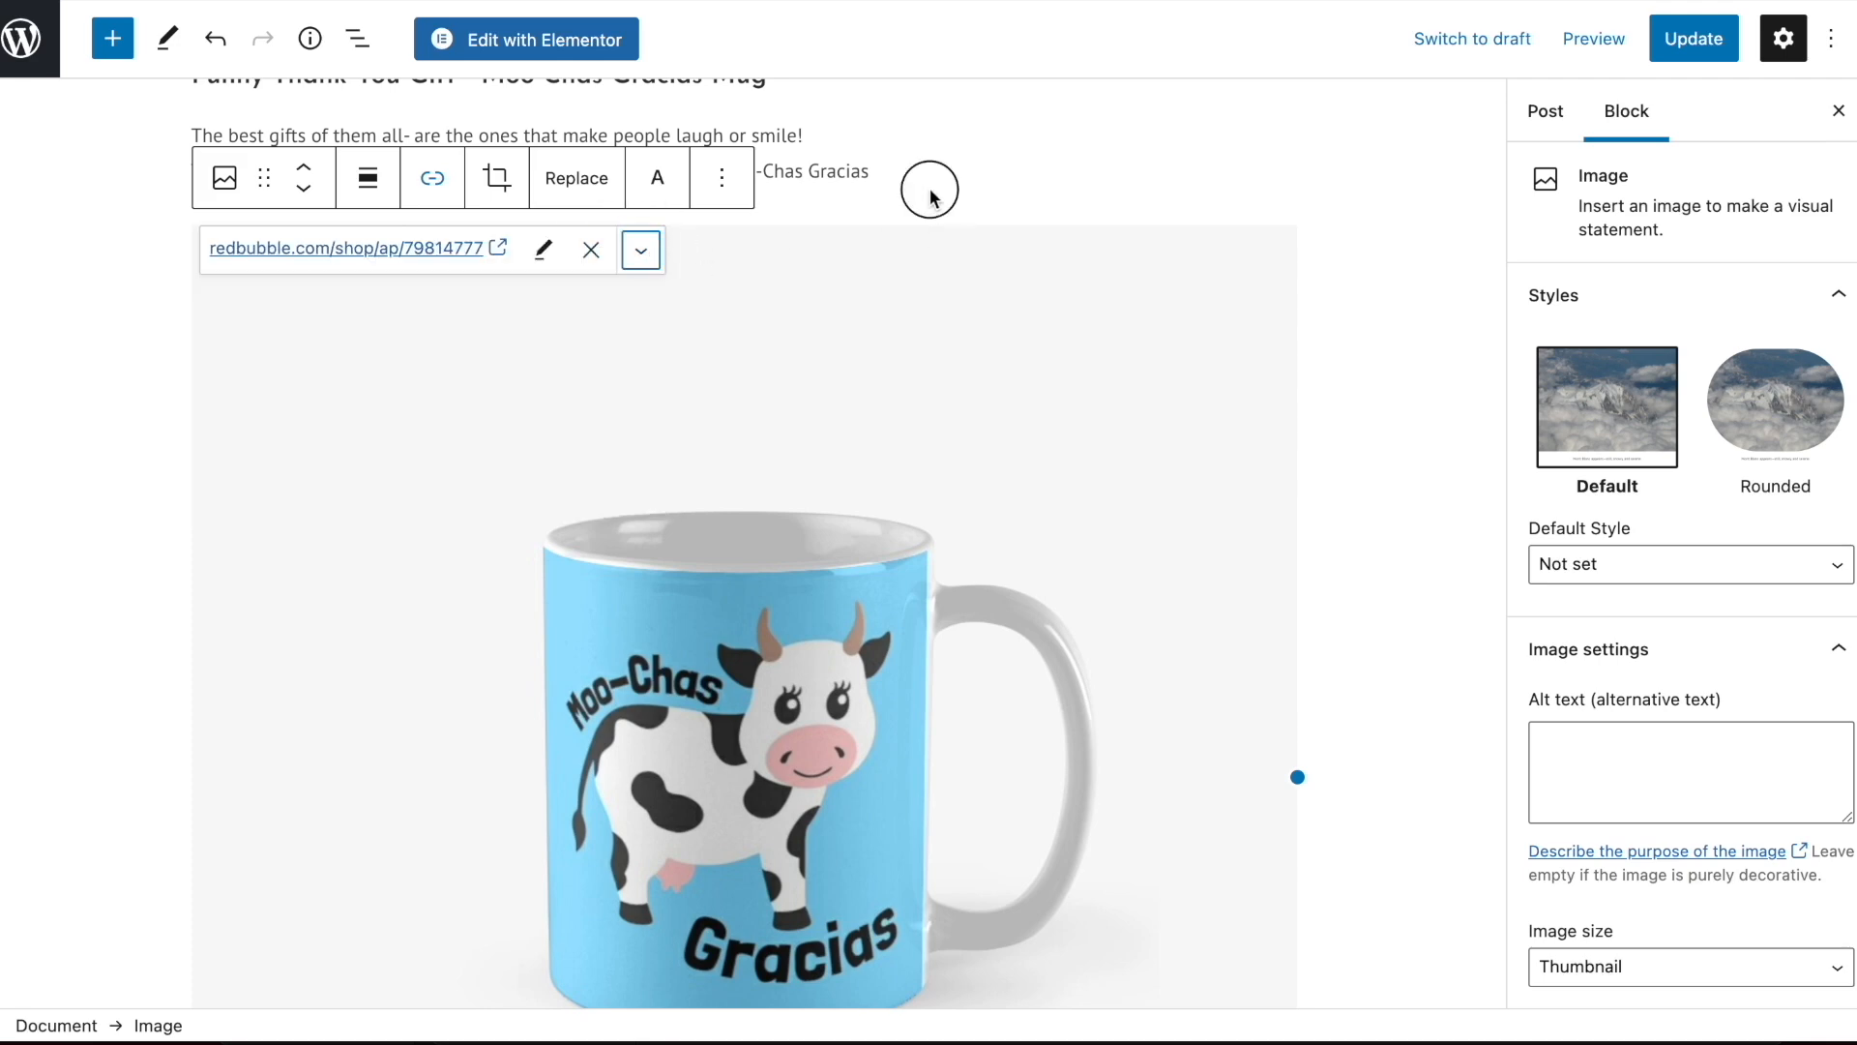
Add an empty paragraph between the mug image and the classic block's image group
scroll(930, 197, down, 8)
scroll(753, 394, up, 10)
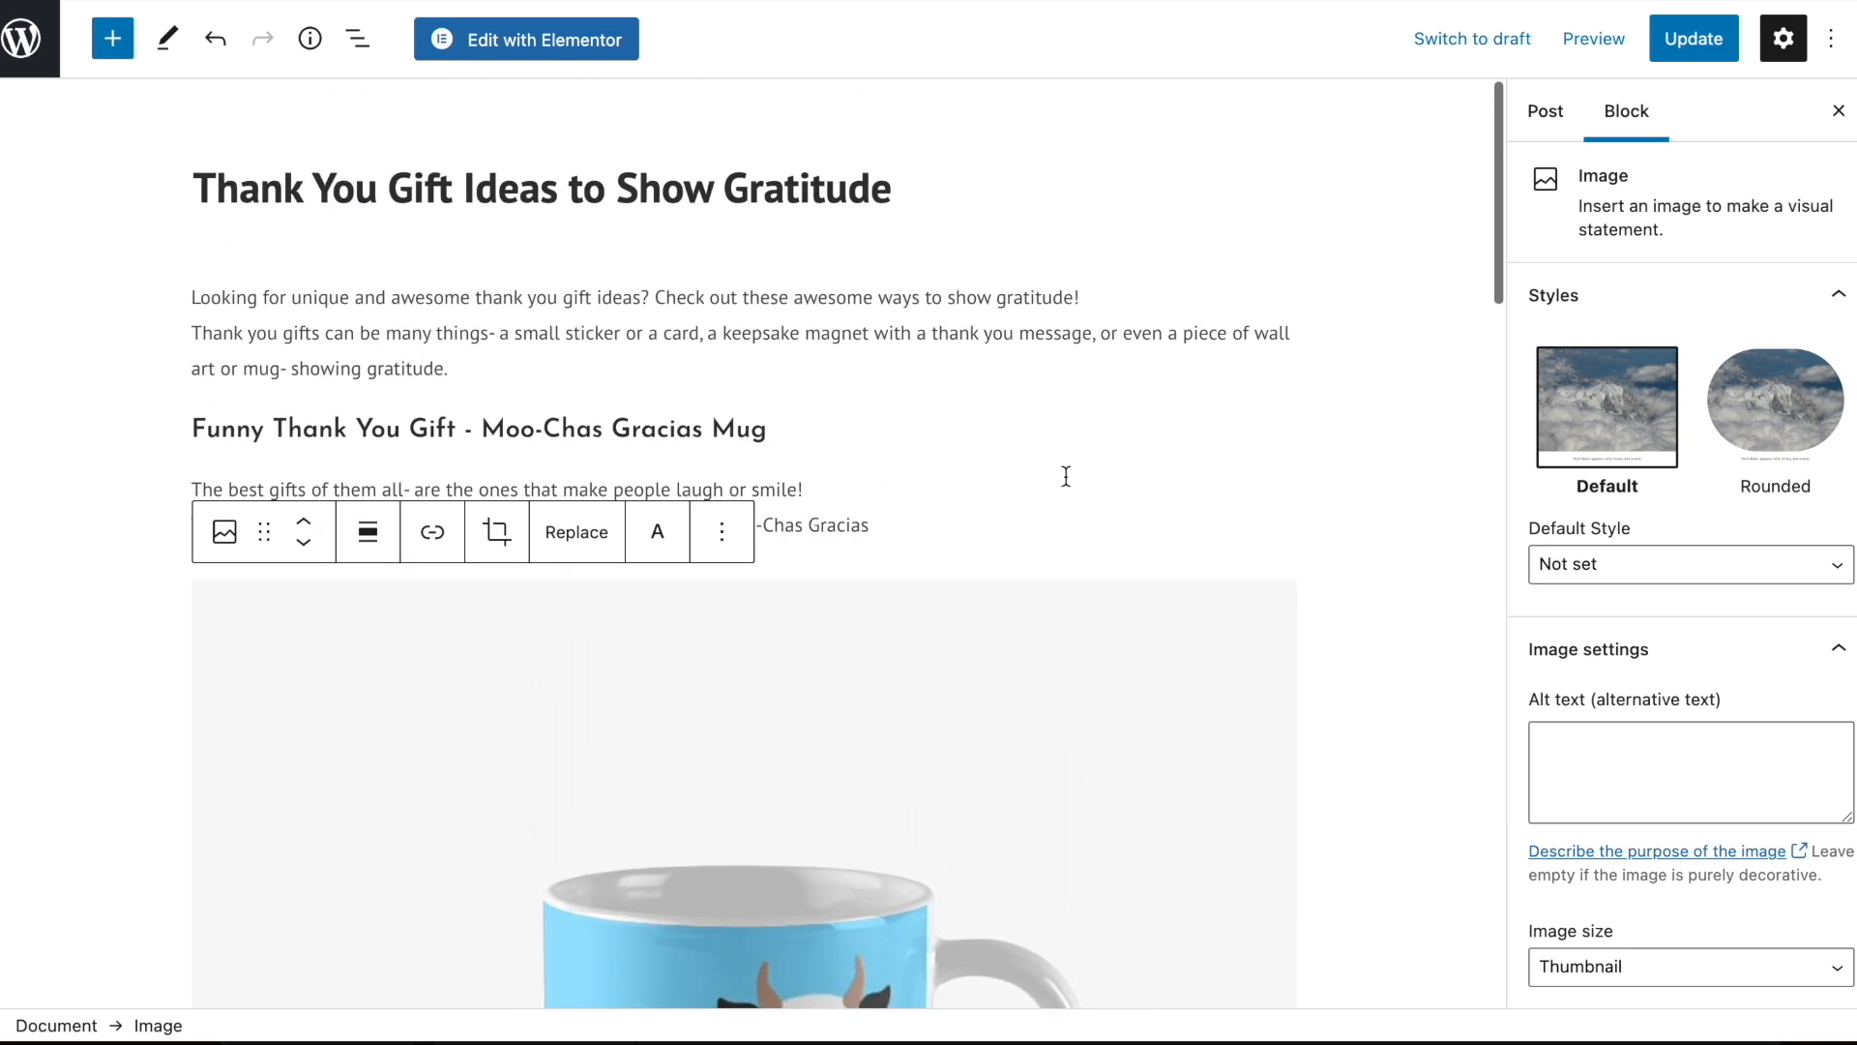
click(863, 410)
scroll(863, 412, down, 10)
scroll(863, 410, down, 3)
scroll(912, 489, up, 12)
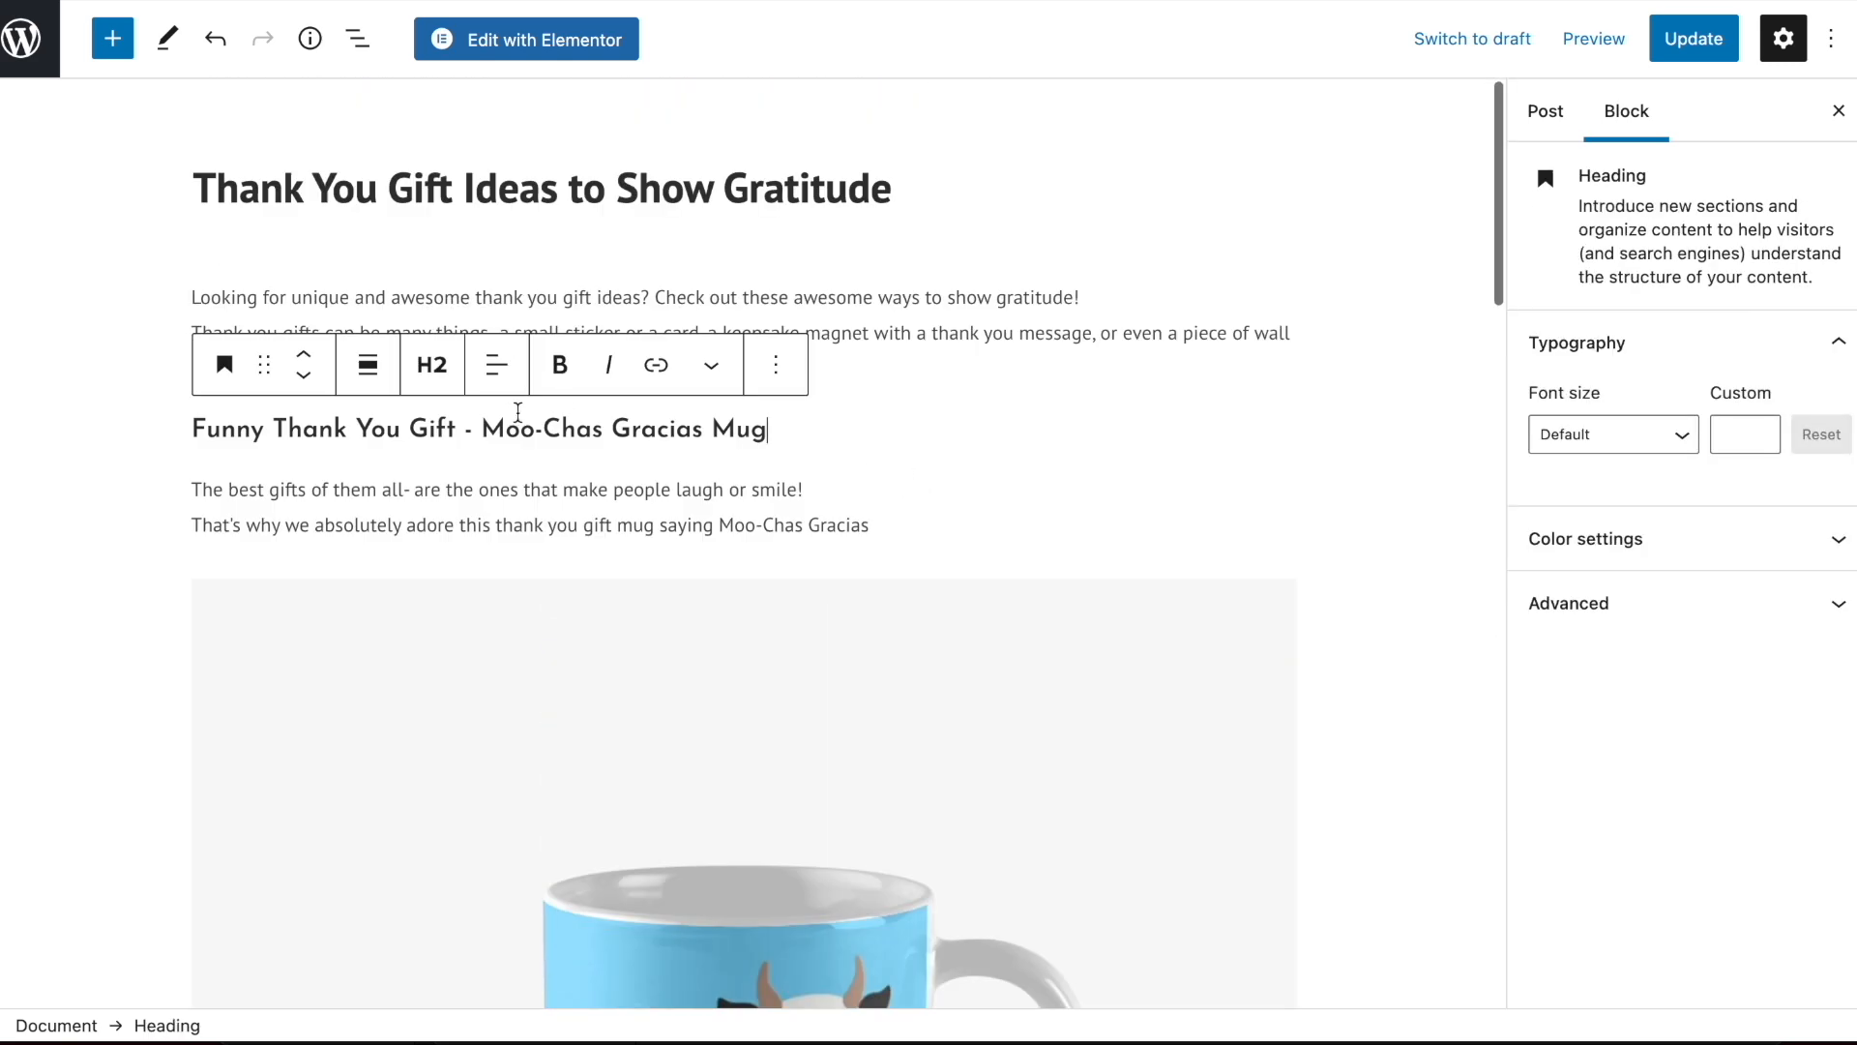
scroll(643, 444, down, 15)
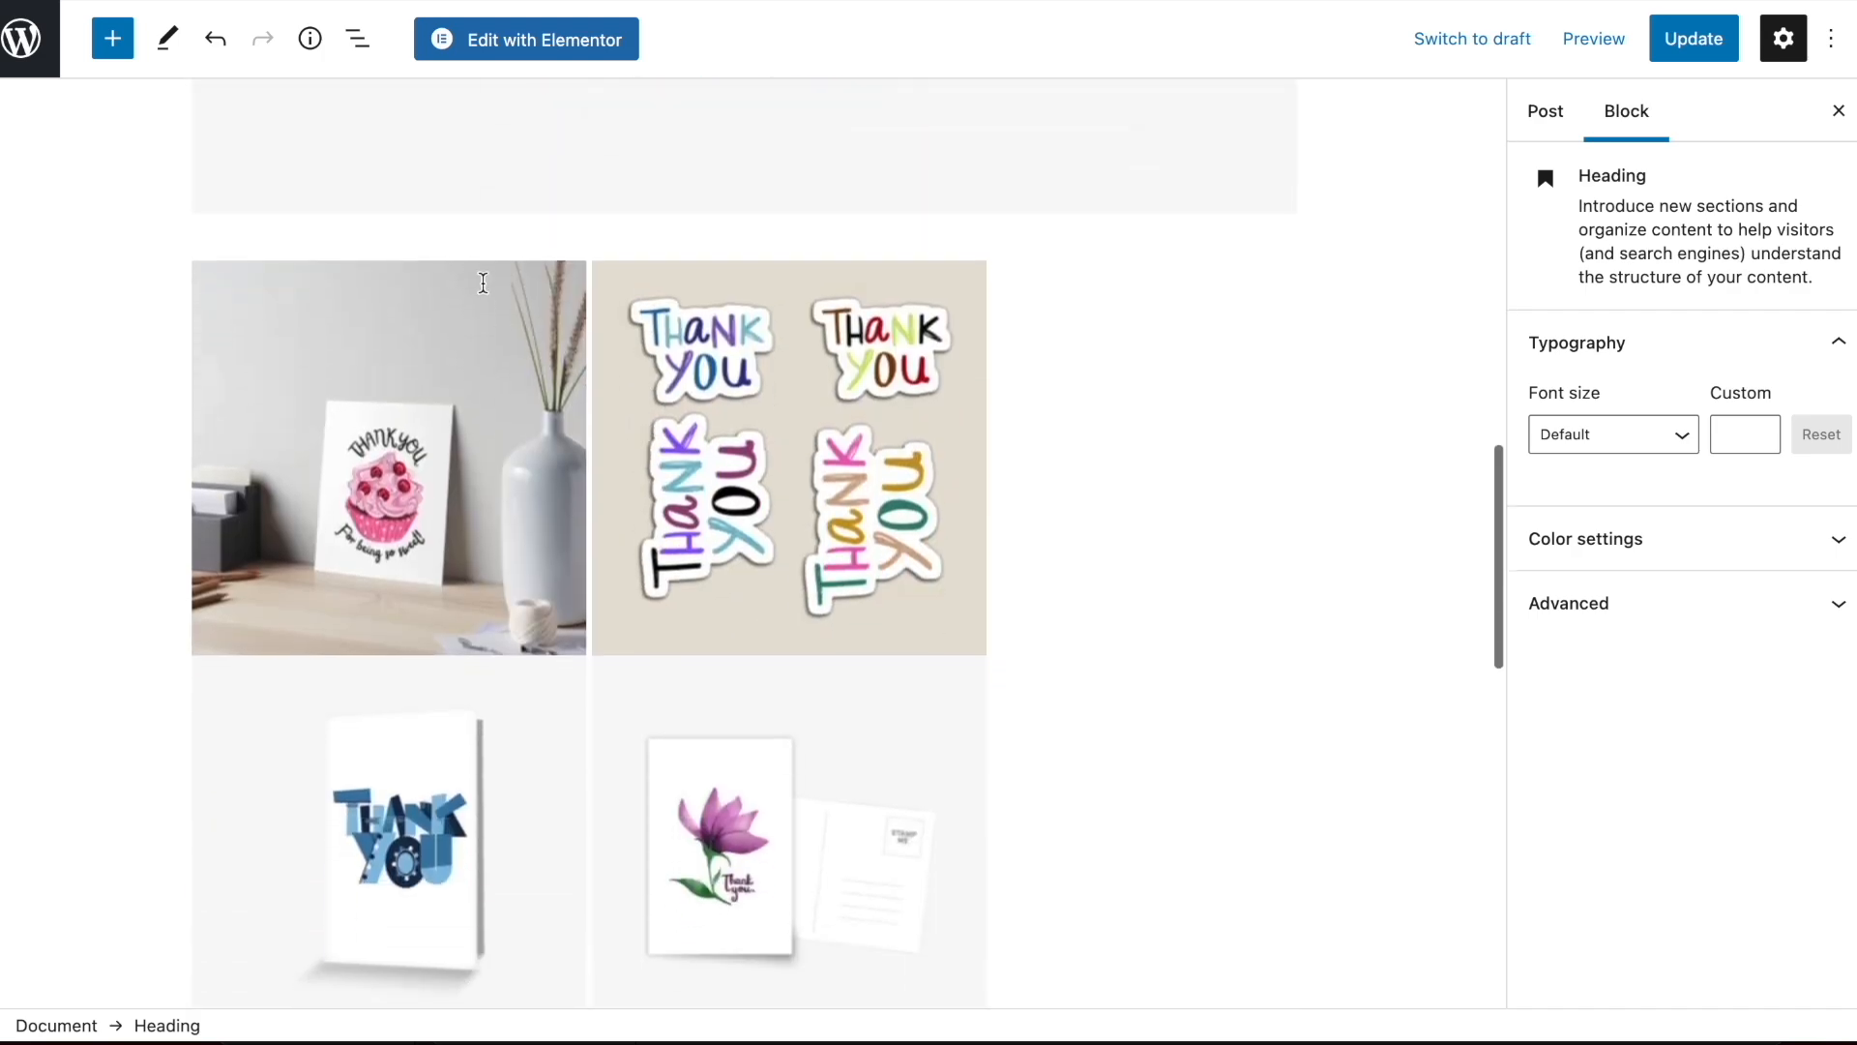
click(780, 91)
key(Down)
key(Return)
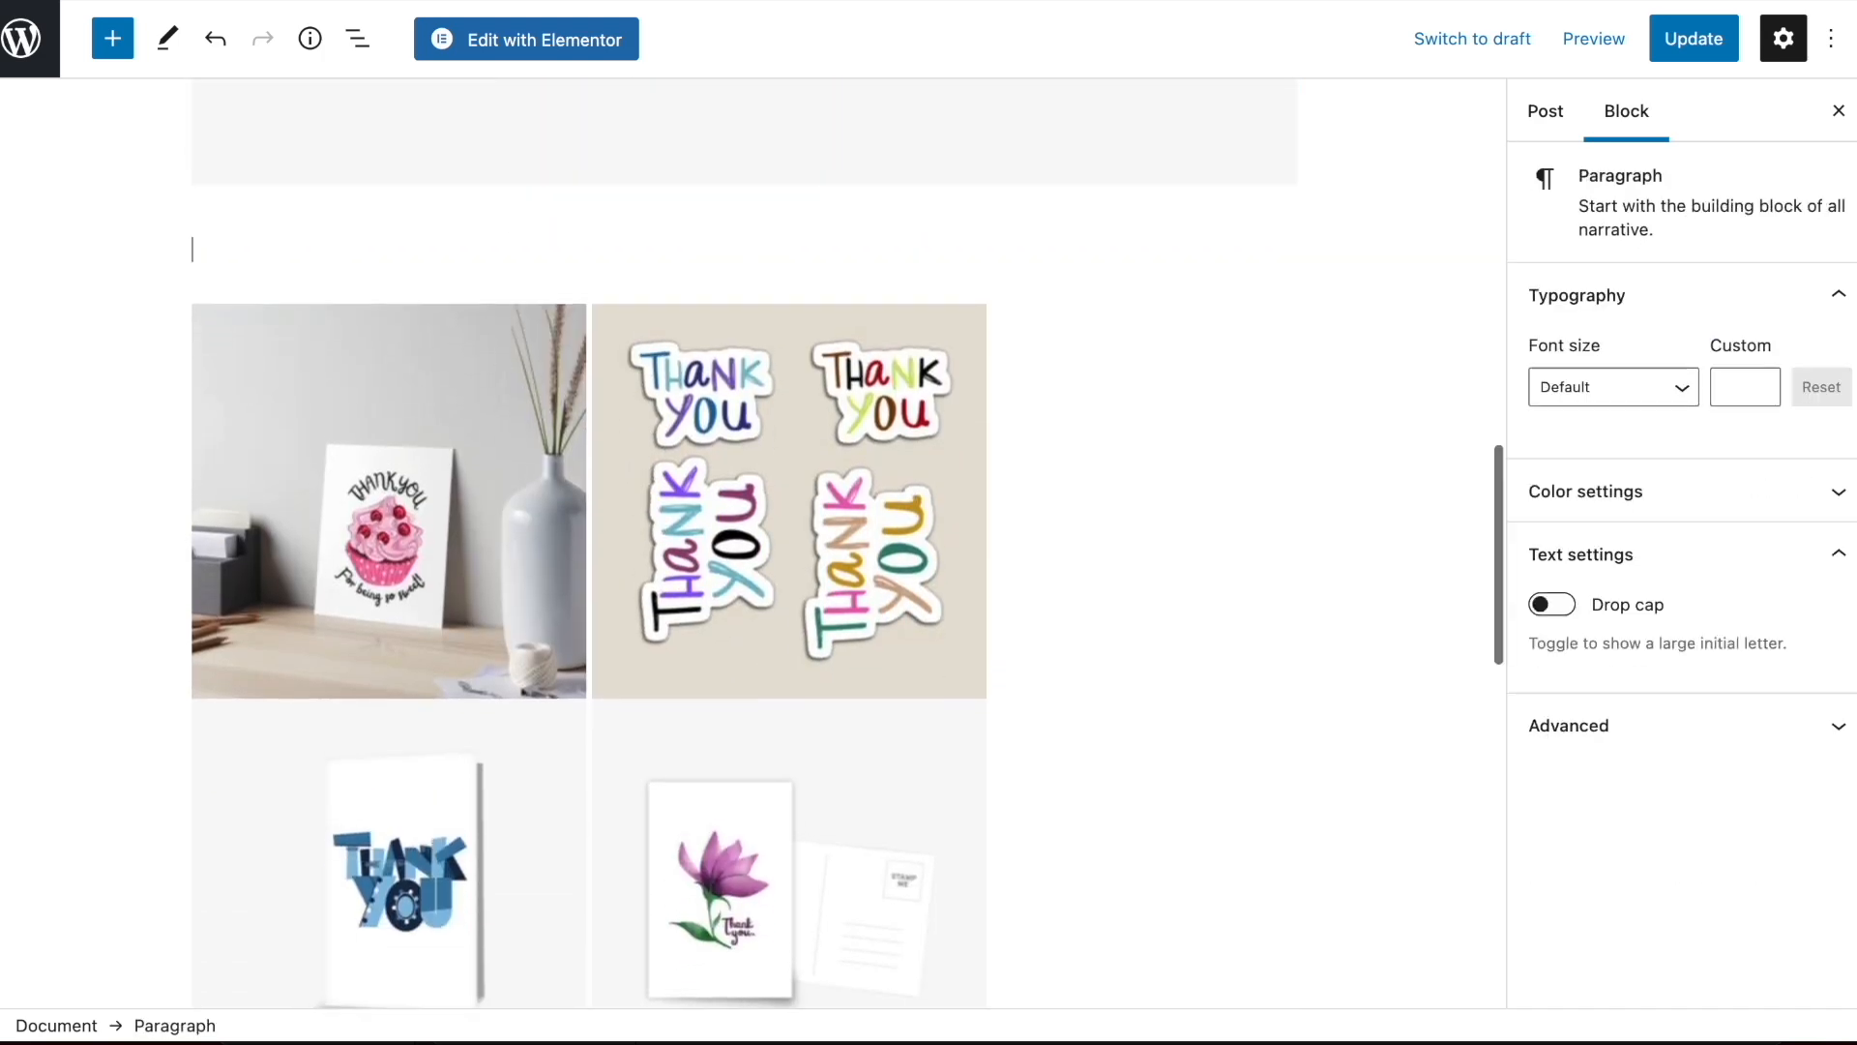
Insert a heading reading "Thank you for being so SWEET - artboard gift" below the mug image and start a paragraph under it
scroll(739, 386, up, 13)
scroll(677, 369, down, 5)
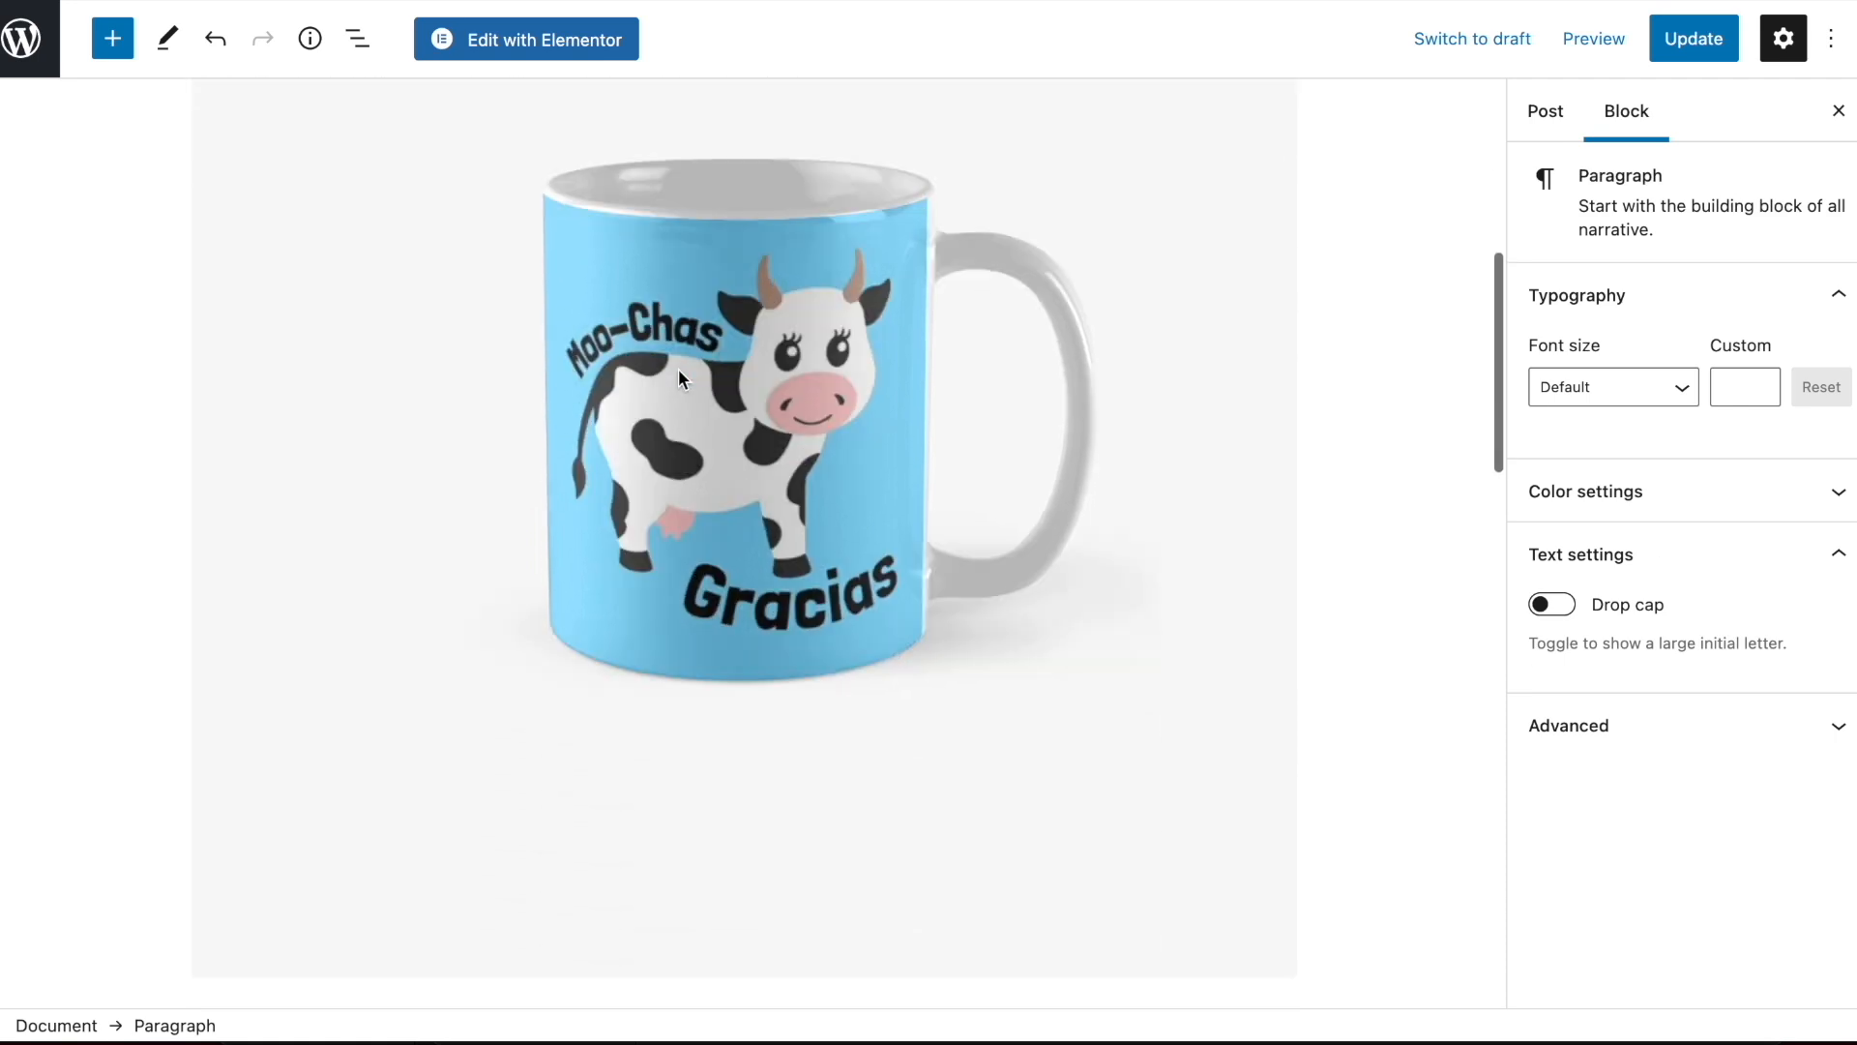
scroll(678, 368, down, 5)
click(1270, 581)
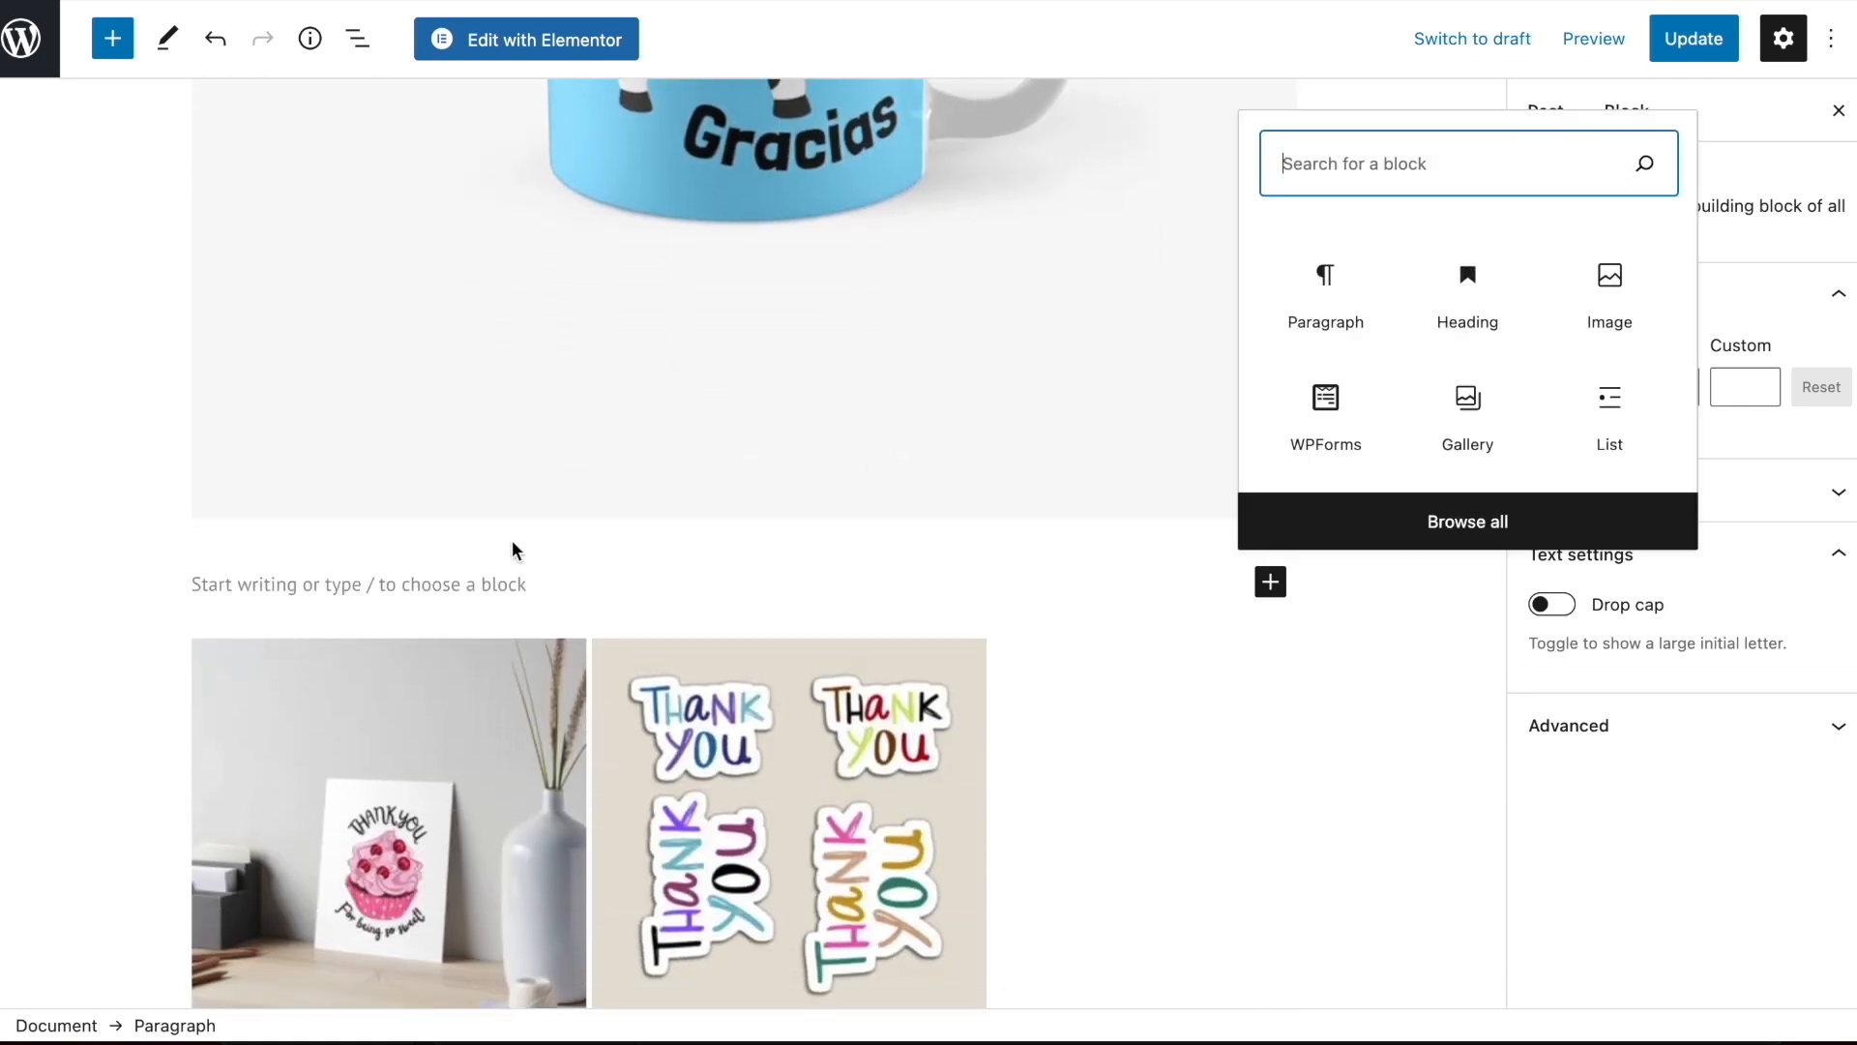
click(1451, 296)
scroll(416, 505, down, 2)
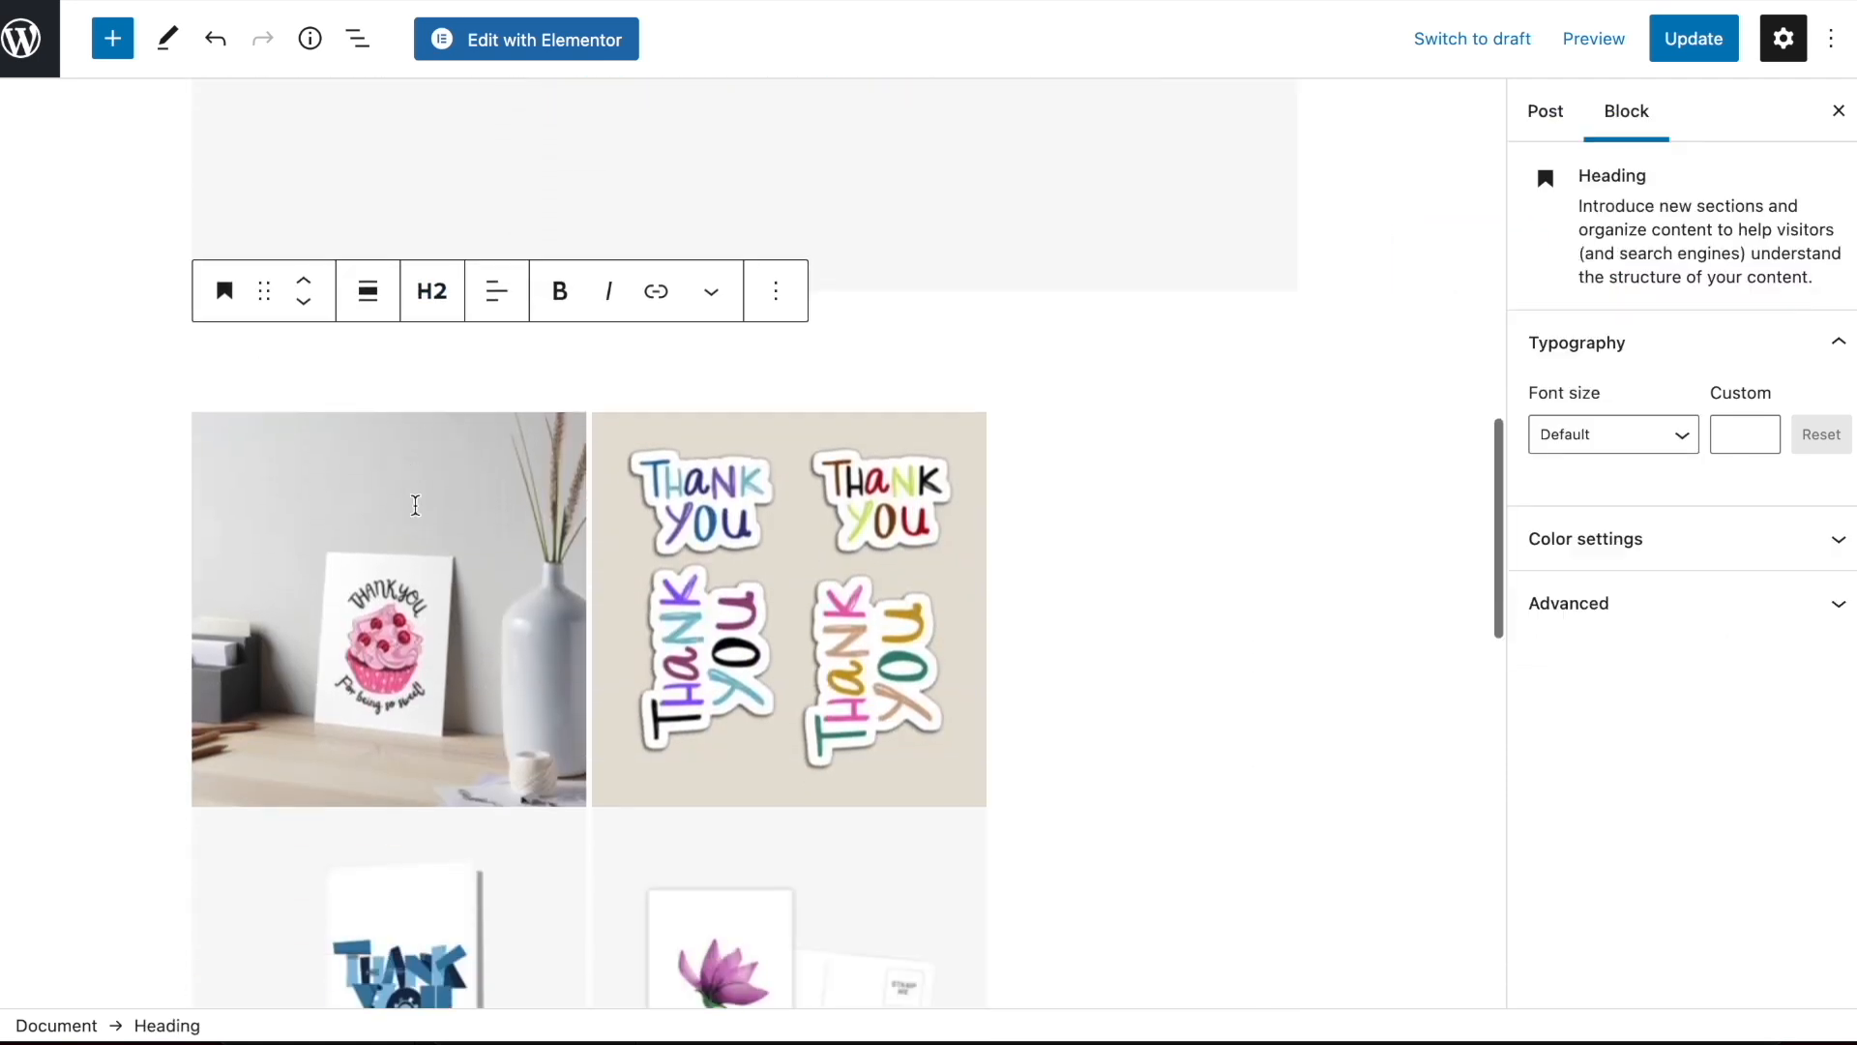
scroll(416, 505, down, 1)
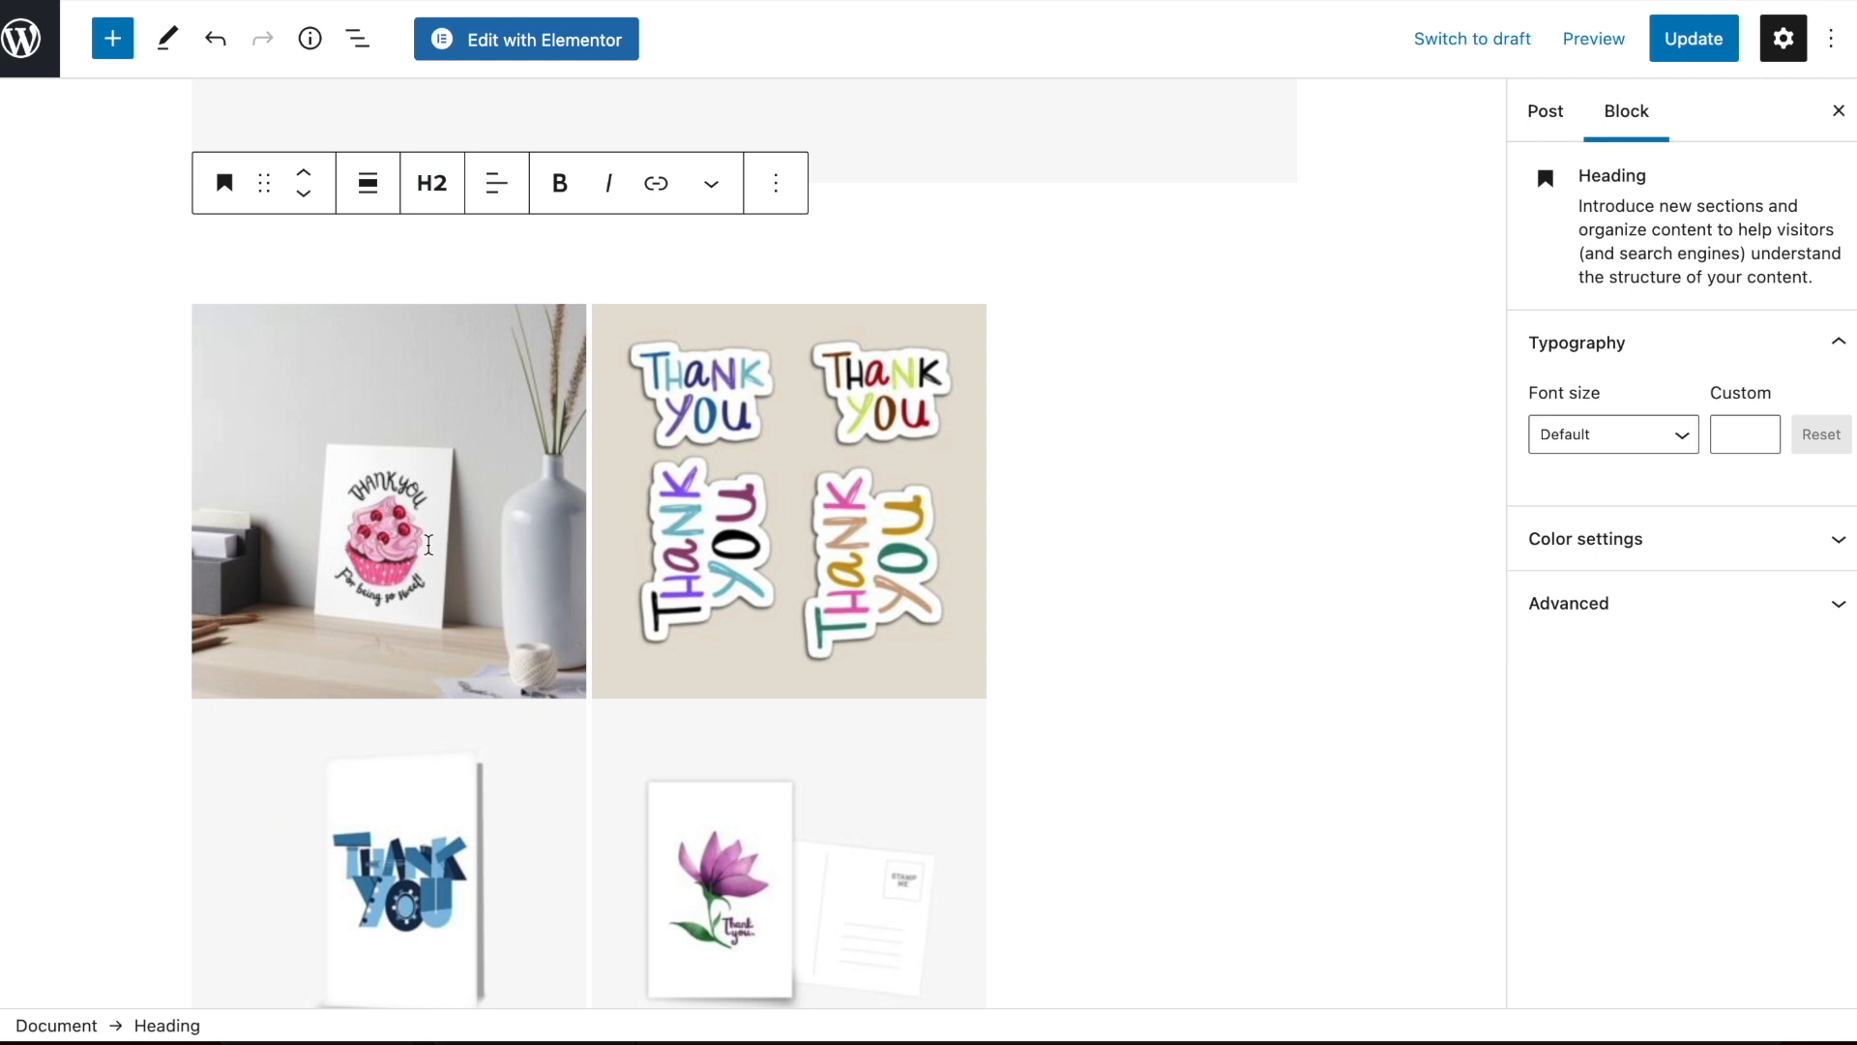
text(Thank you for being so SWEET - artboard gift)
key(Return)
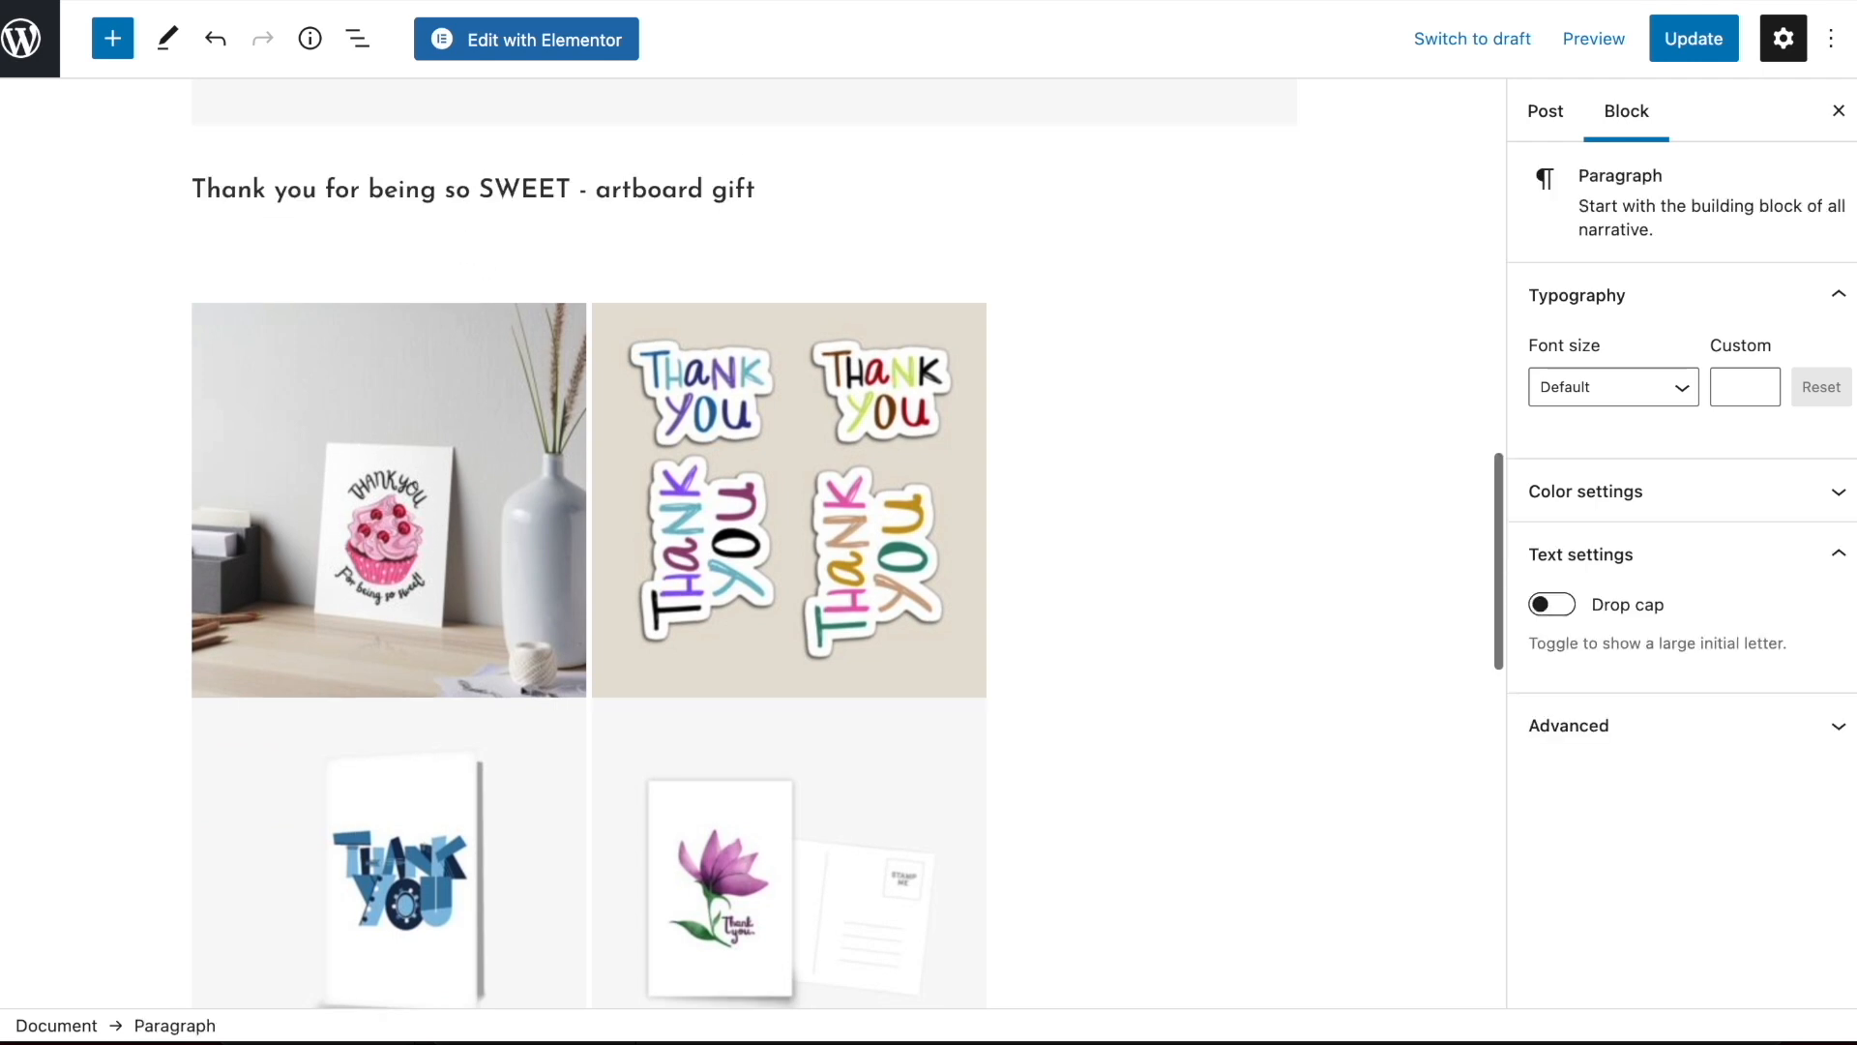
Copy the two-line mug description into the empty paragraph under the artboard gift heading
scroll(800, 252, up, 10)
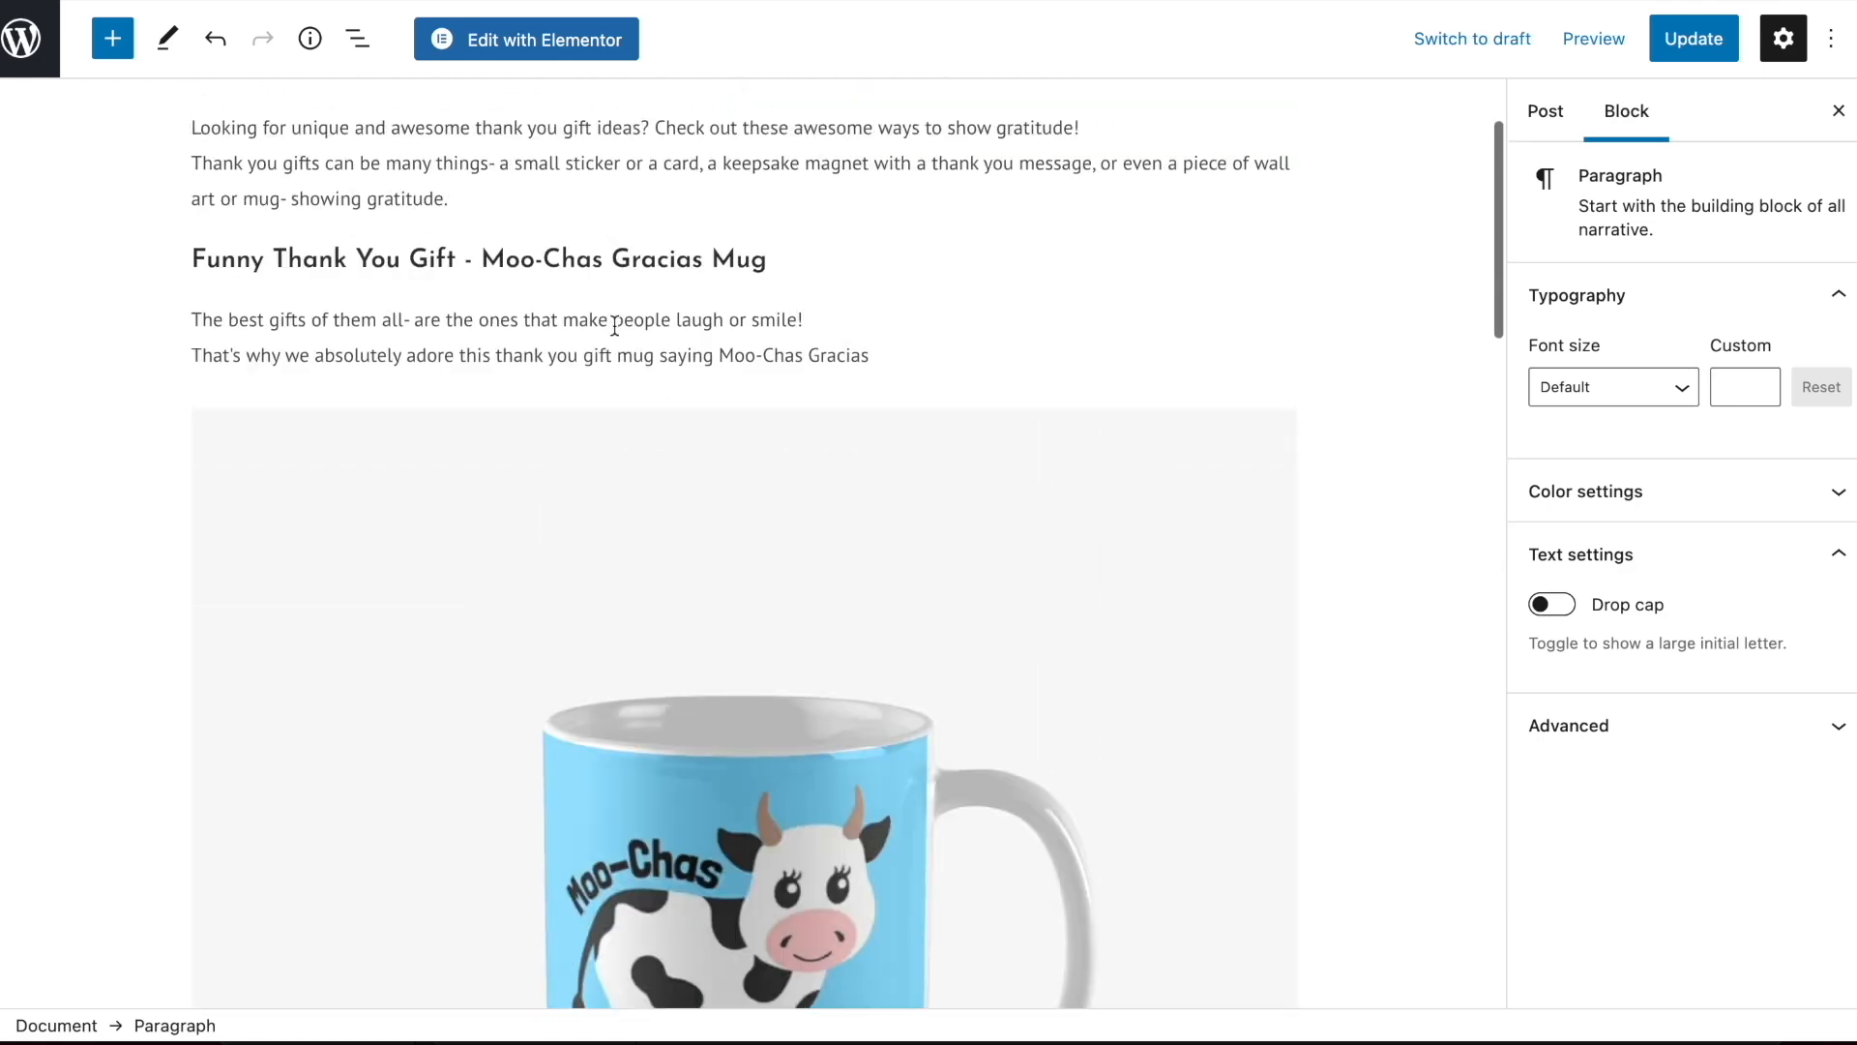
triple_click(614, 321)
drag(614, 333, 616, 358)
key(ctrl+c)
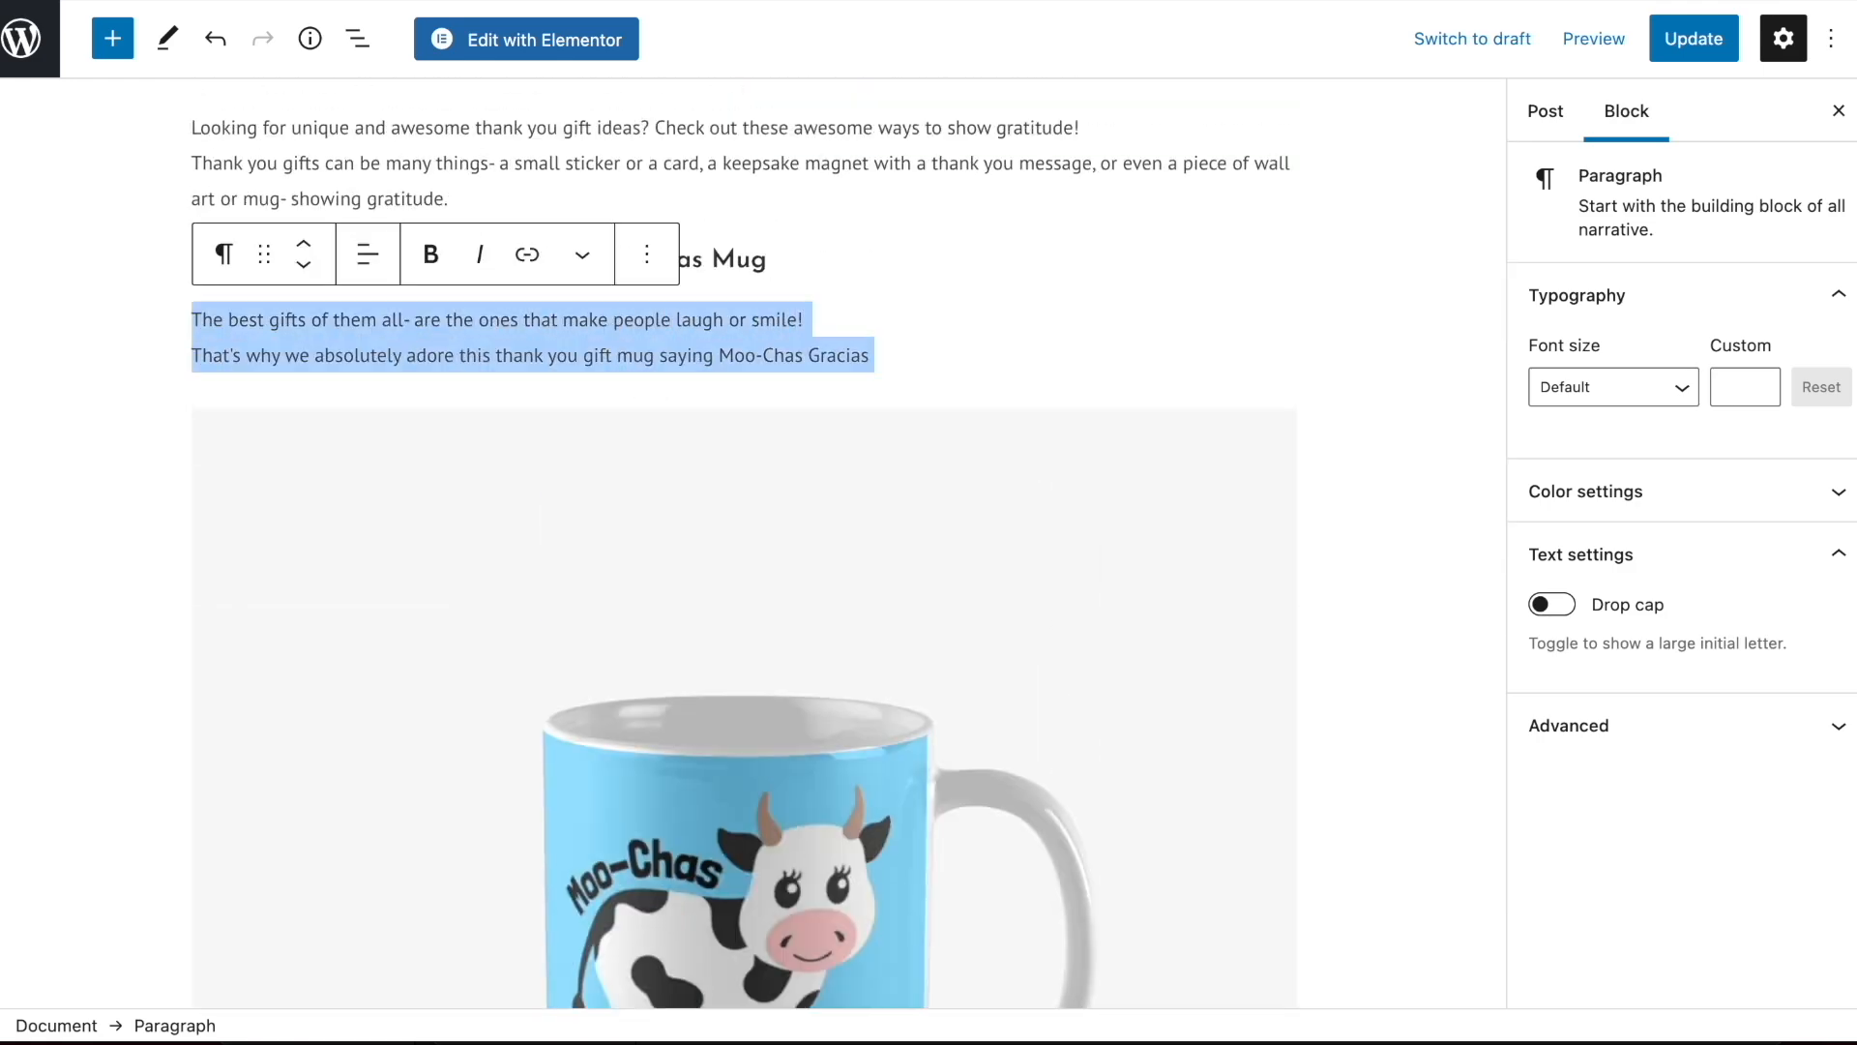
scroll(617, 360, down, 9)
key(ctrl+v)
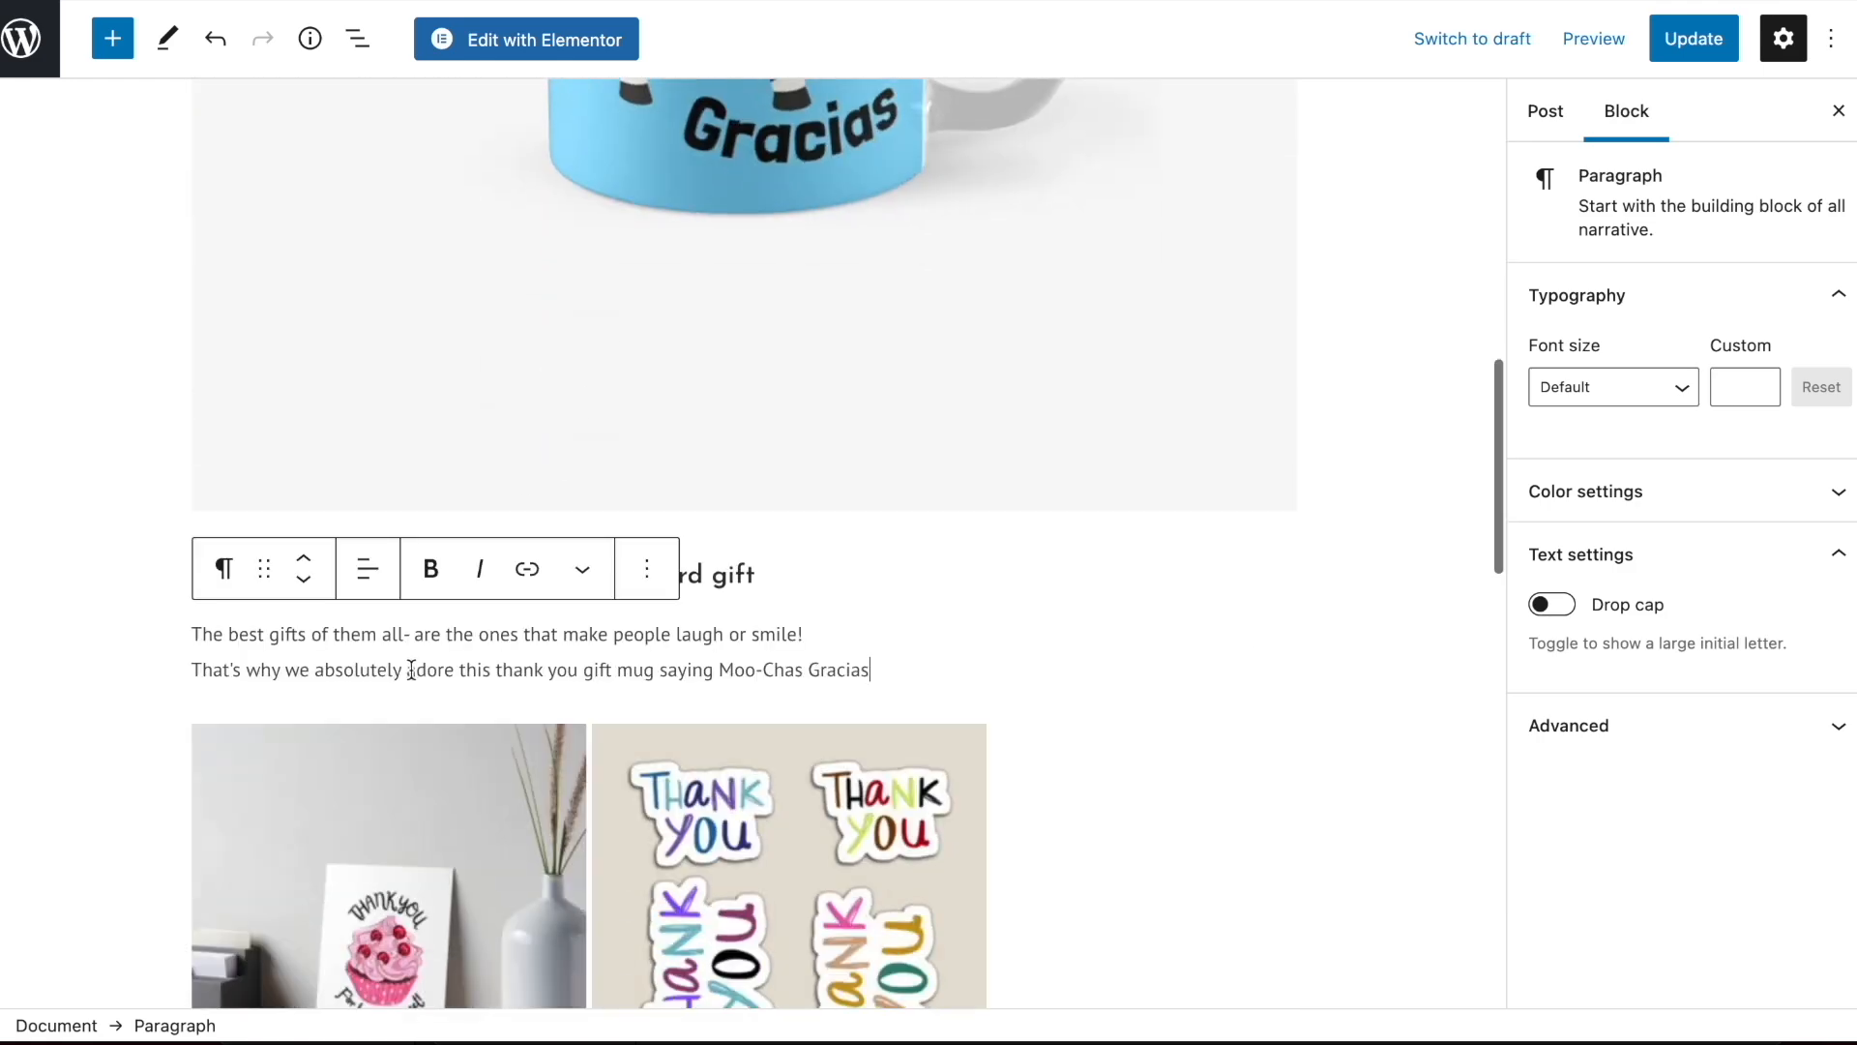
Insert an image block below the artboard gift description using the cupcake thank-you art board picture from the media library
key(Return)
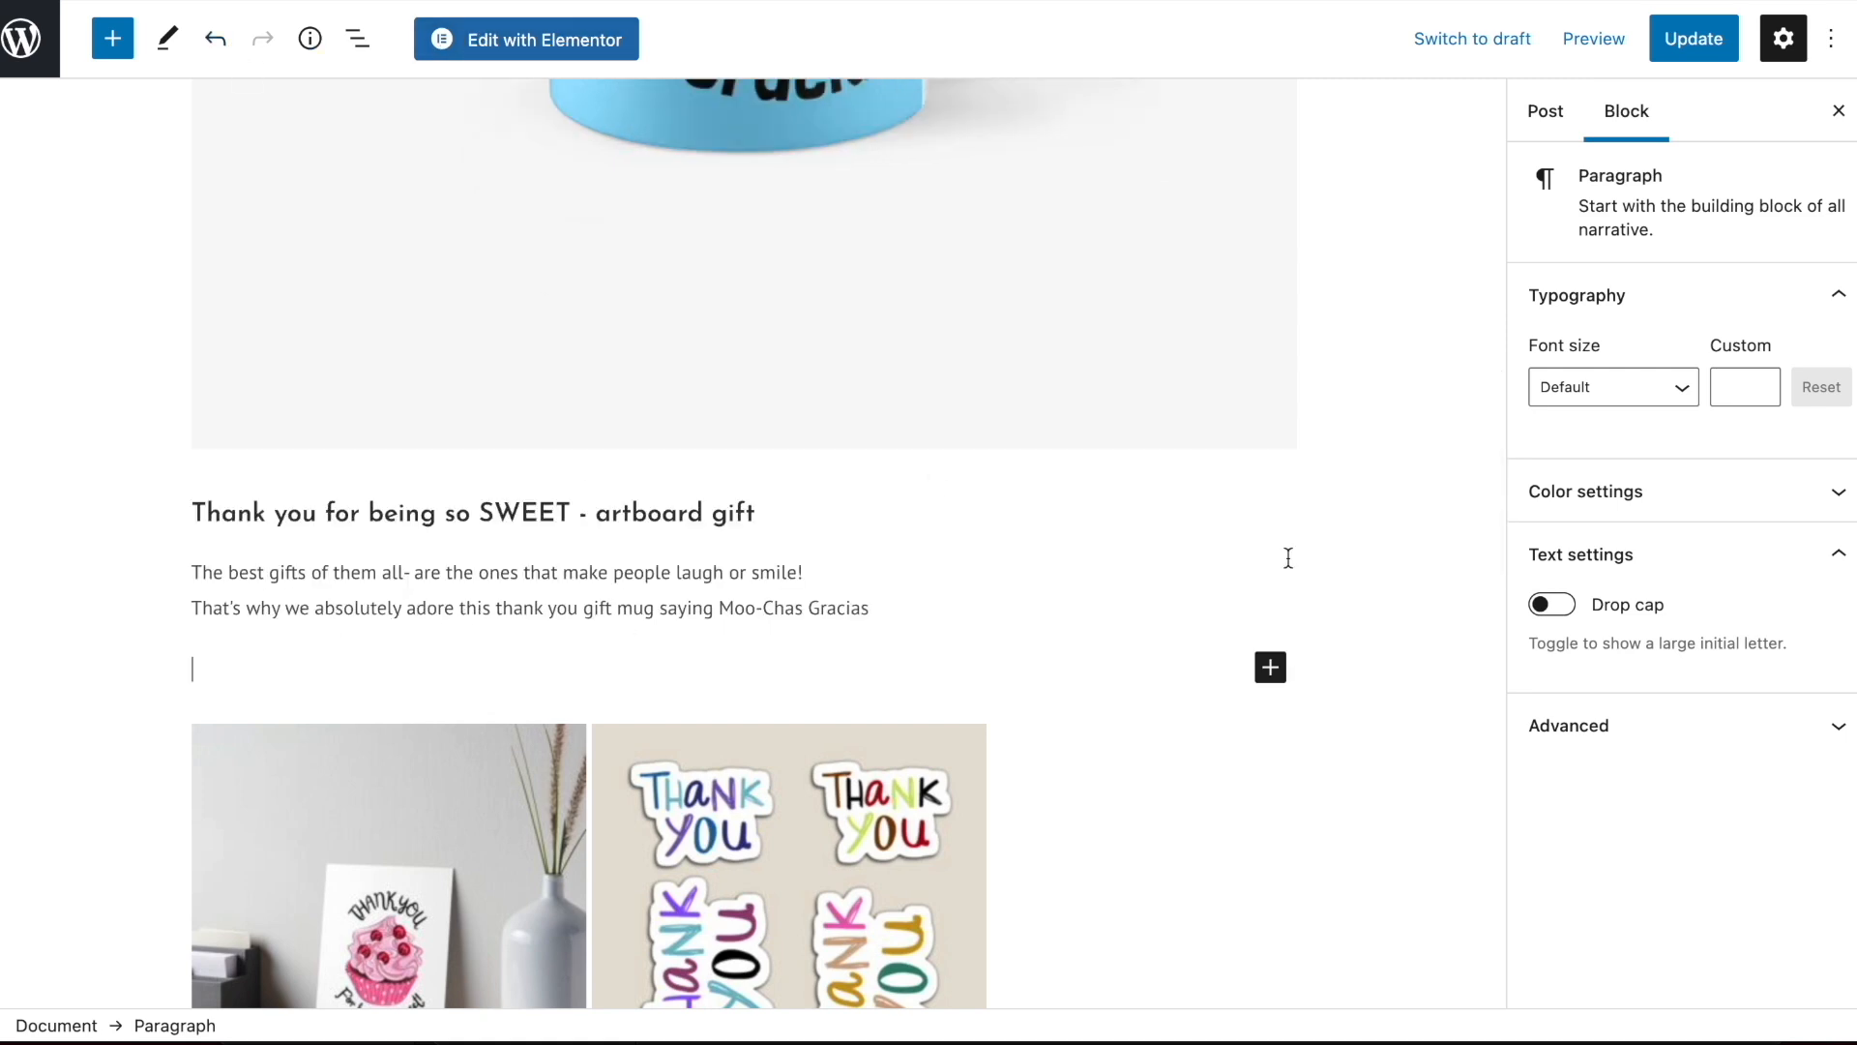
click(1270, 667)
click(1608, 382)
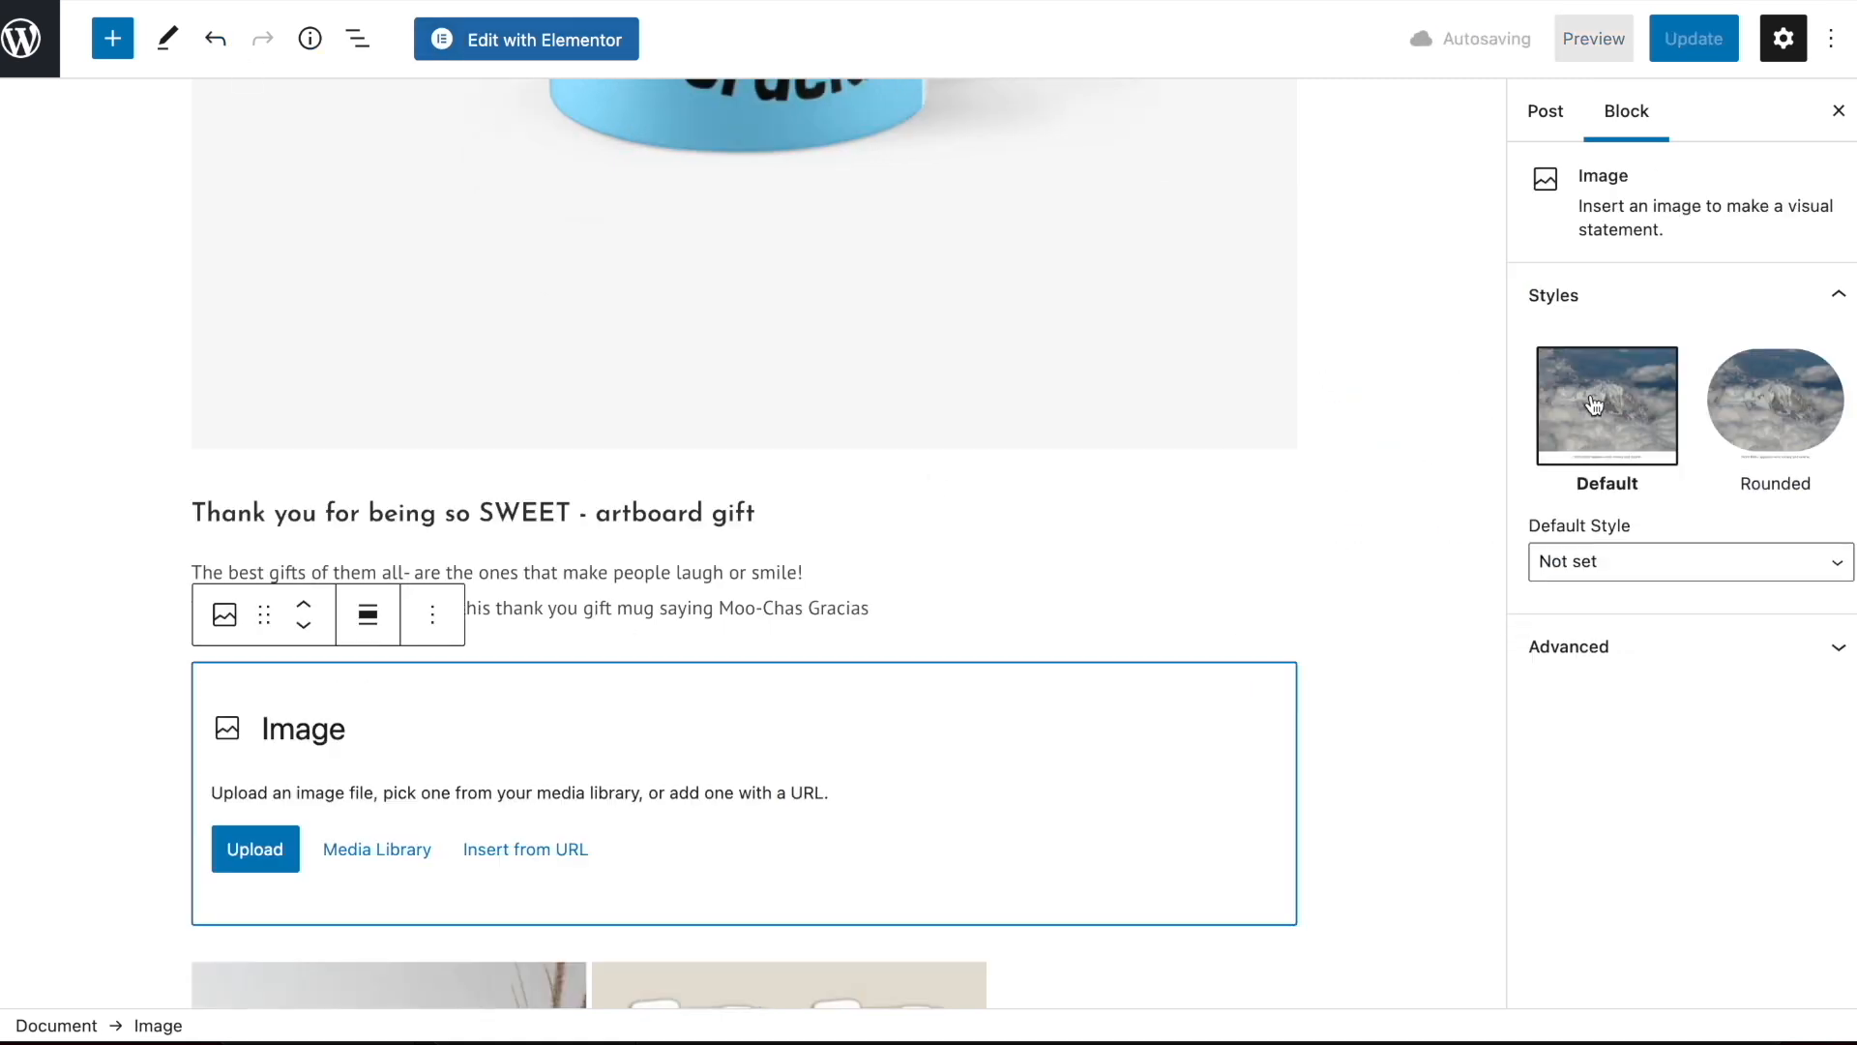
click(385, 854)
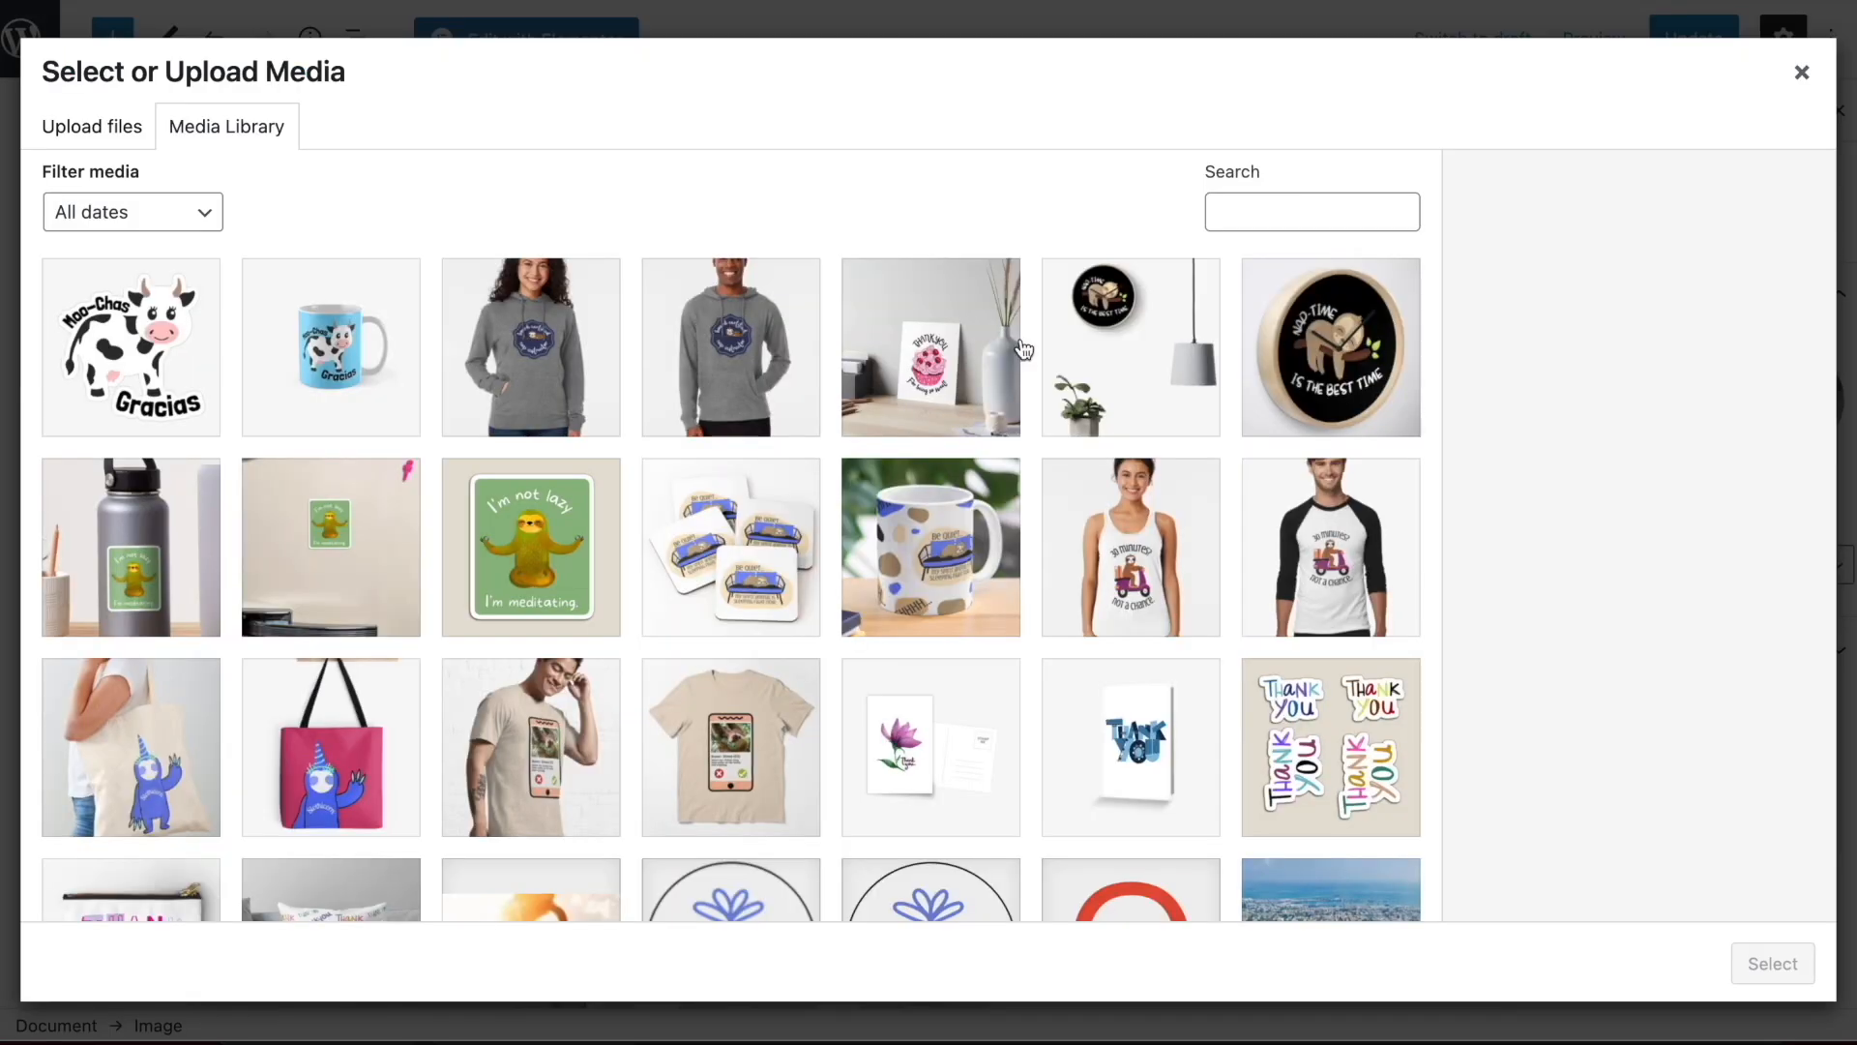
click(933, 373)
click(1772, 963)
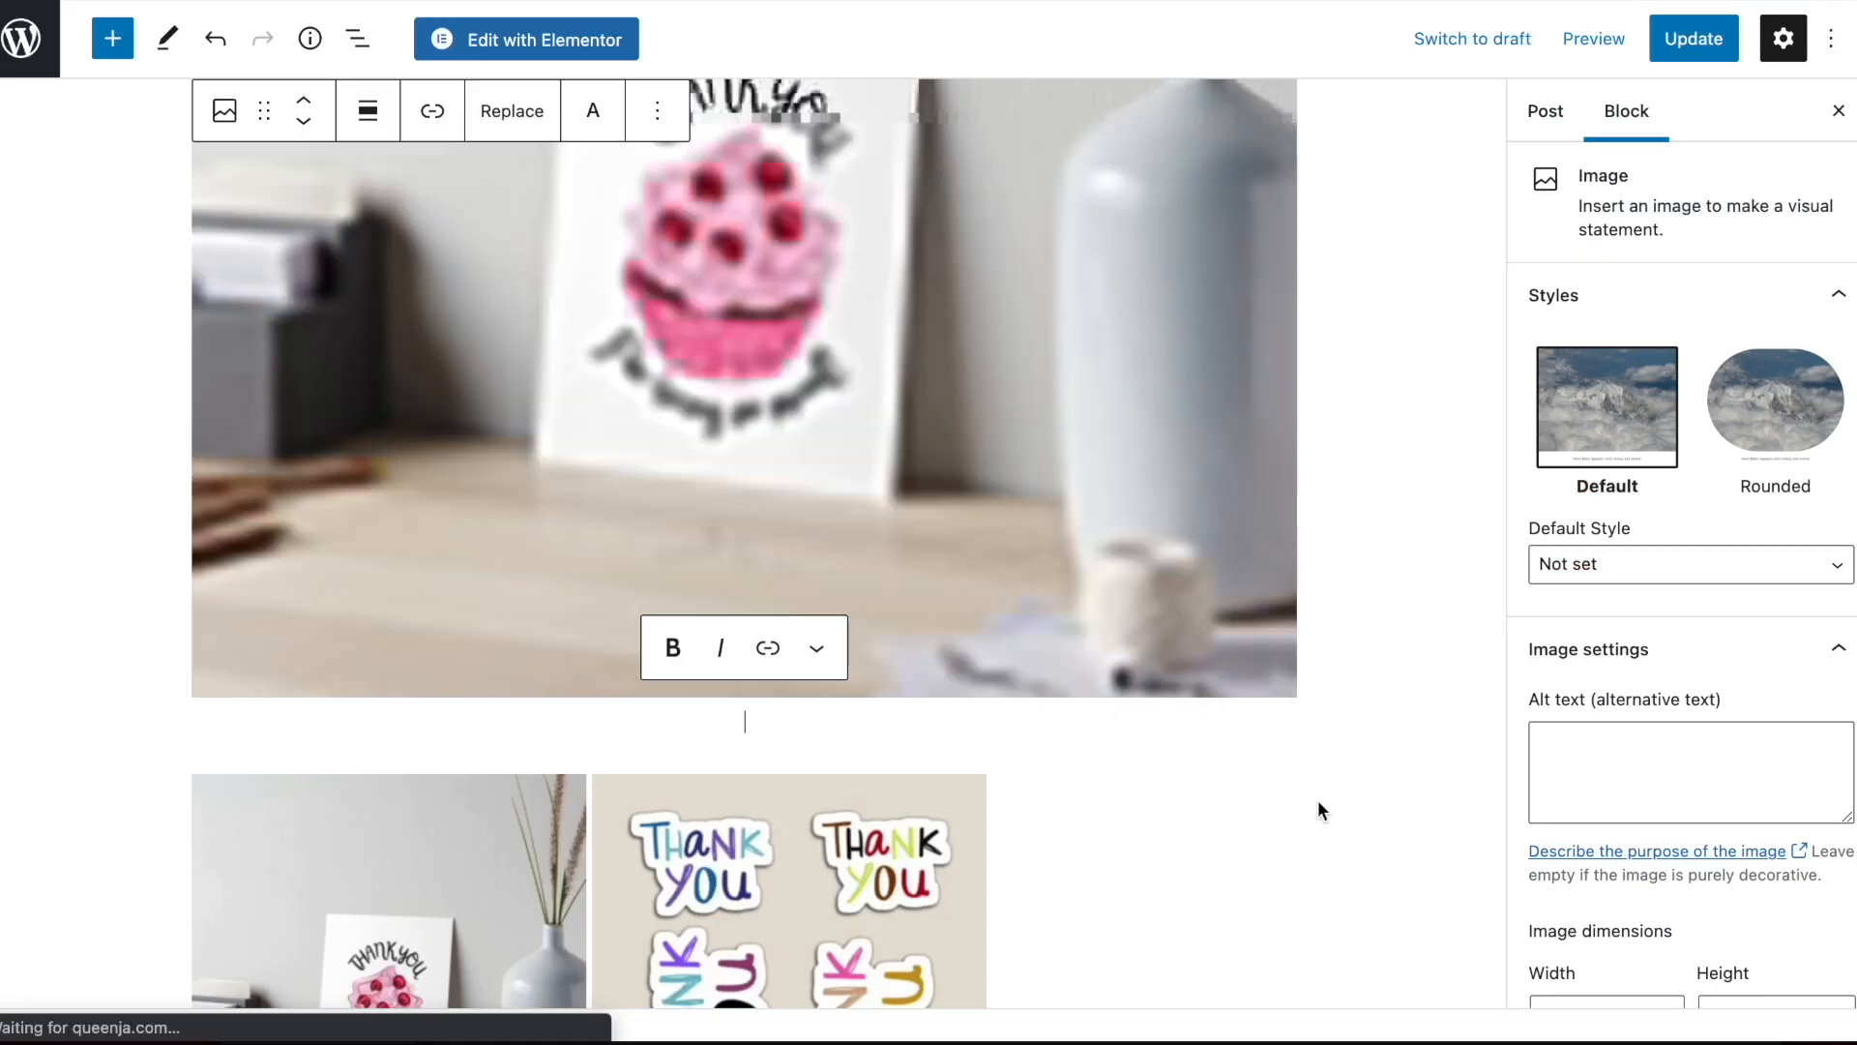
Delete the cupcake art board image from the classic block's image group
scroll(996, 406, up, 9)
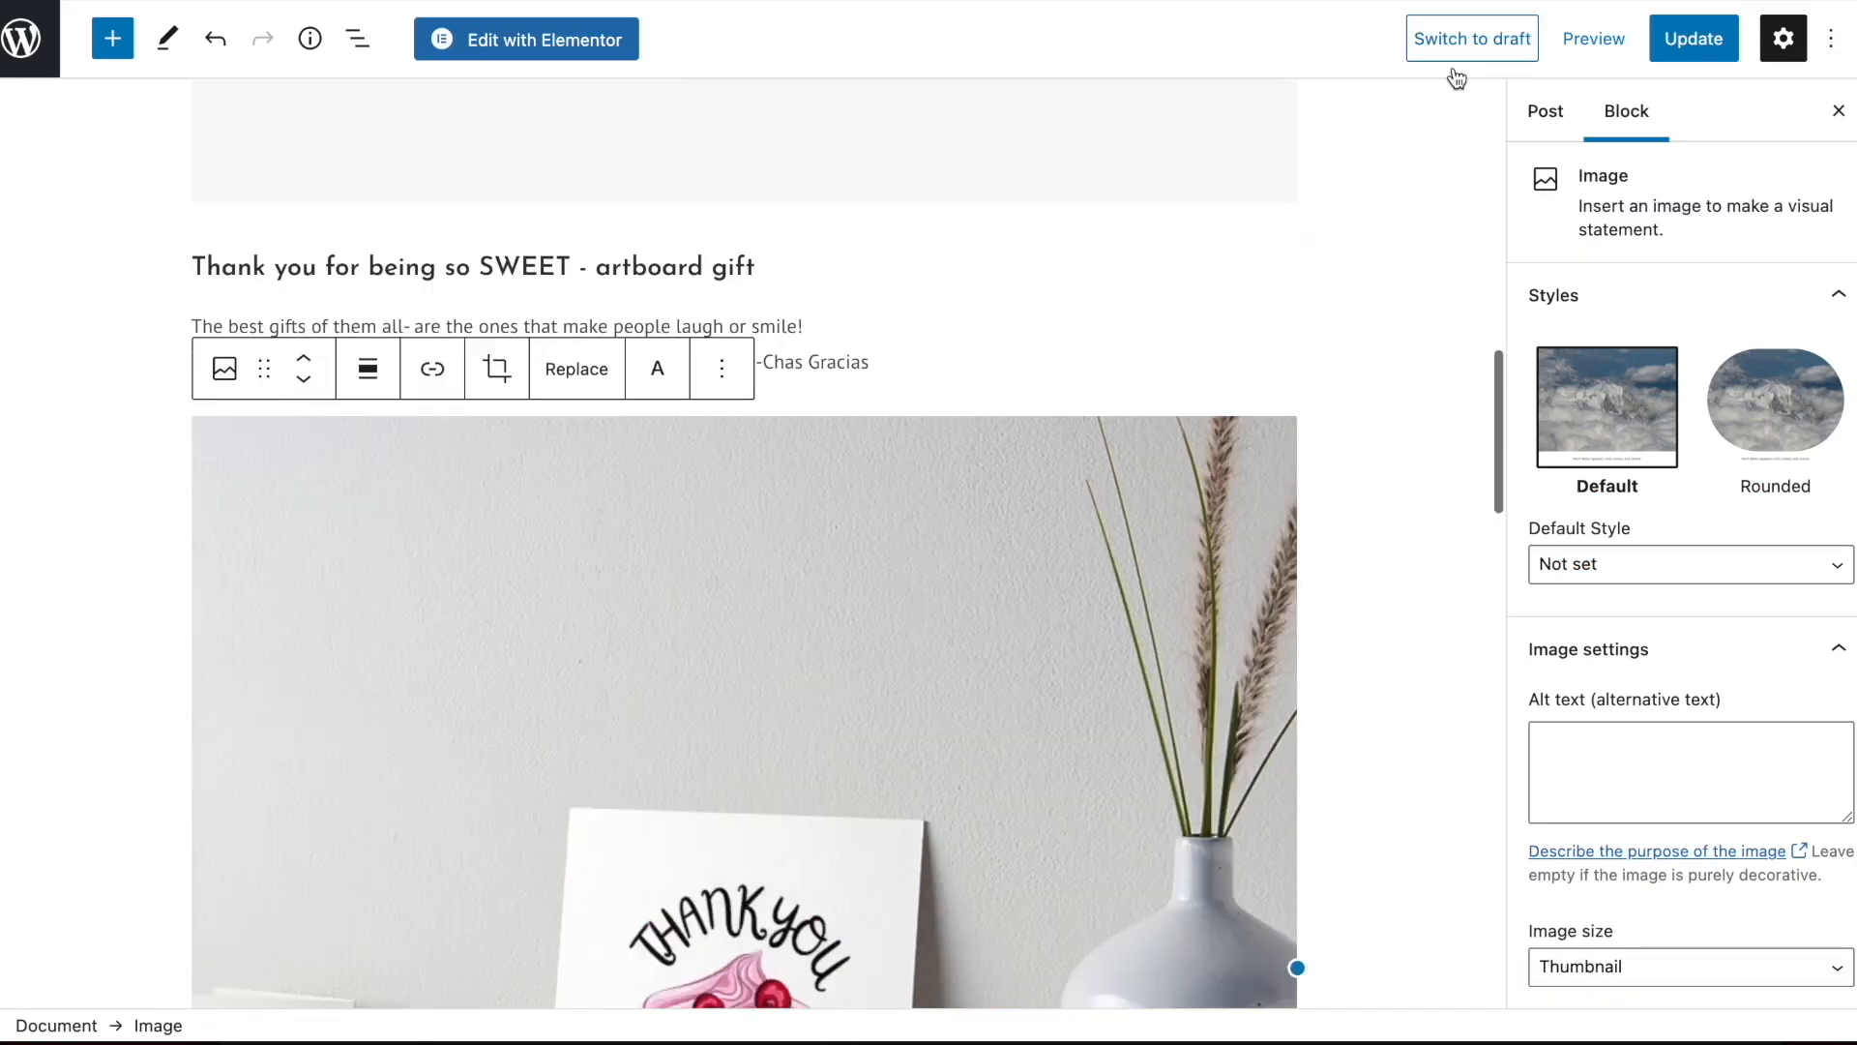
scroll(866, 370, down, 10)
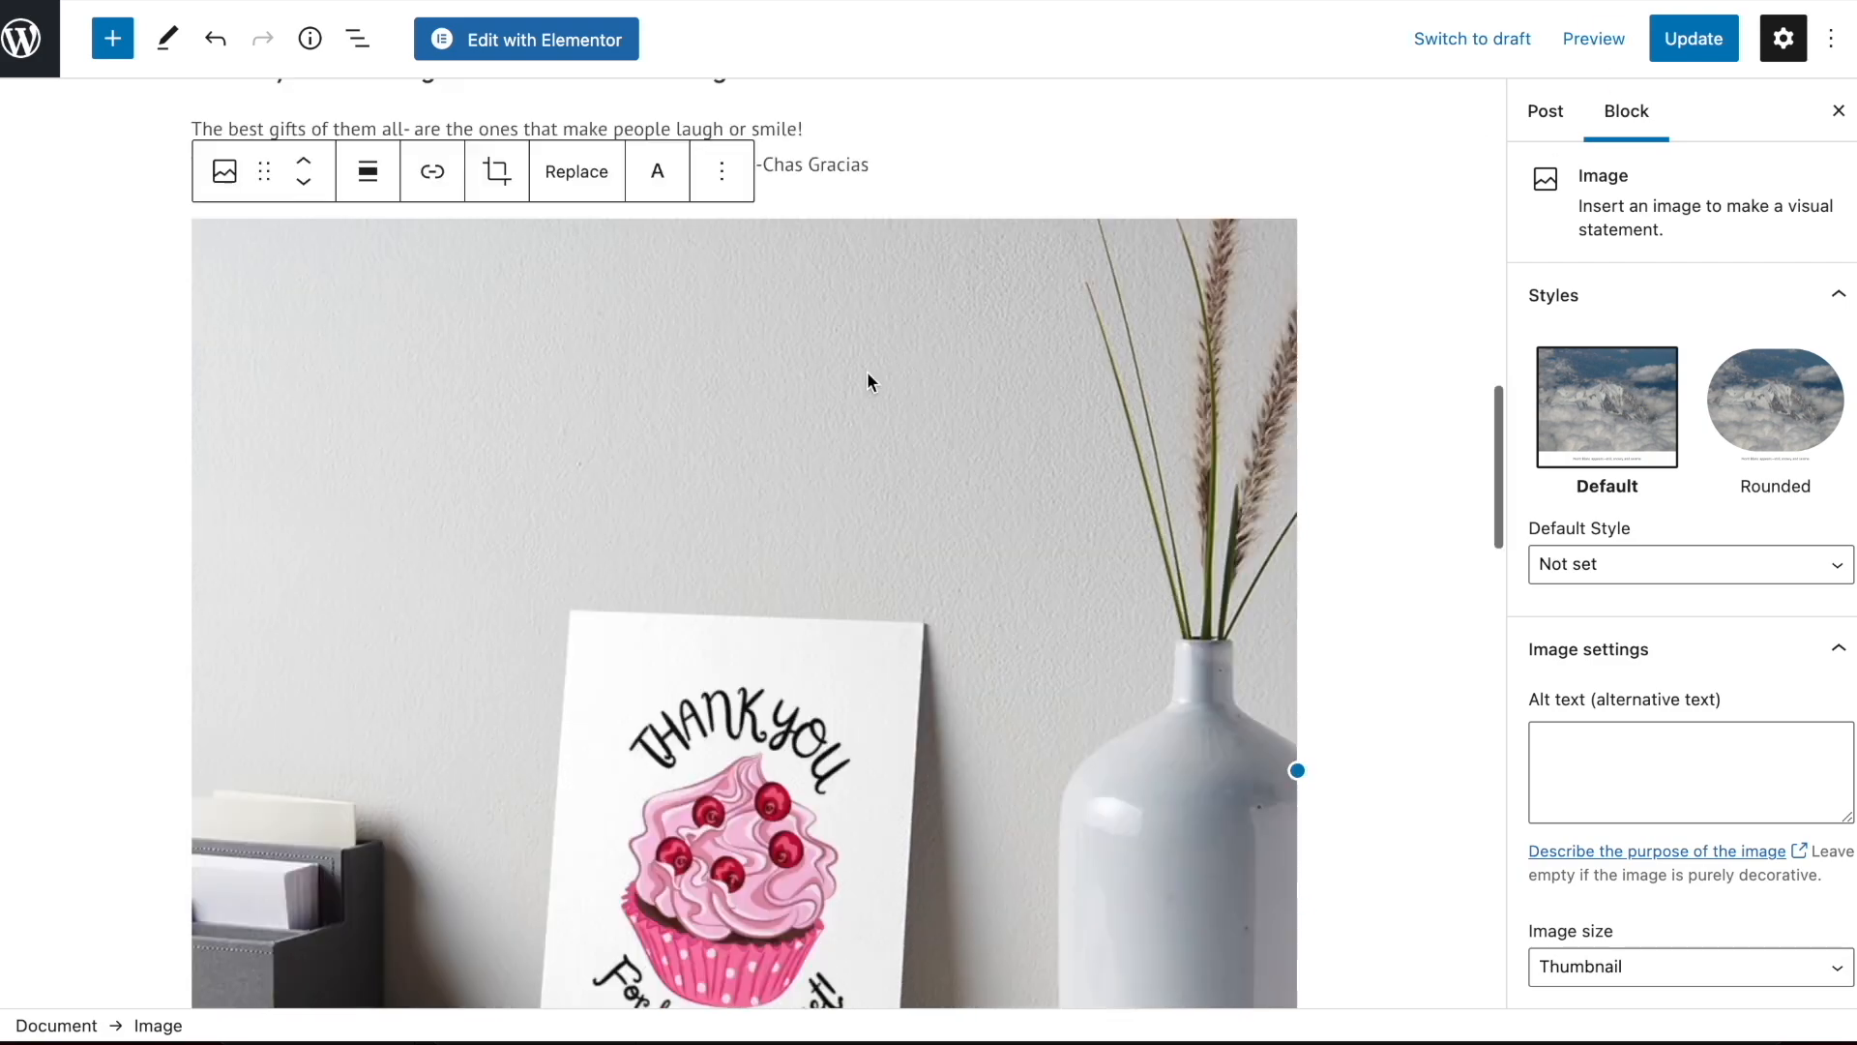
click(397, 527)
key(BackSpace)
scroll(926, 662, down, 2)
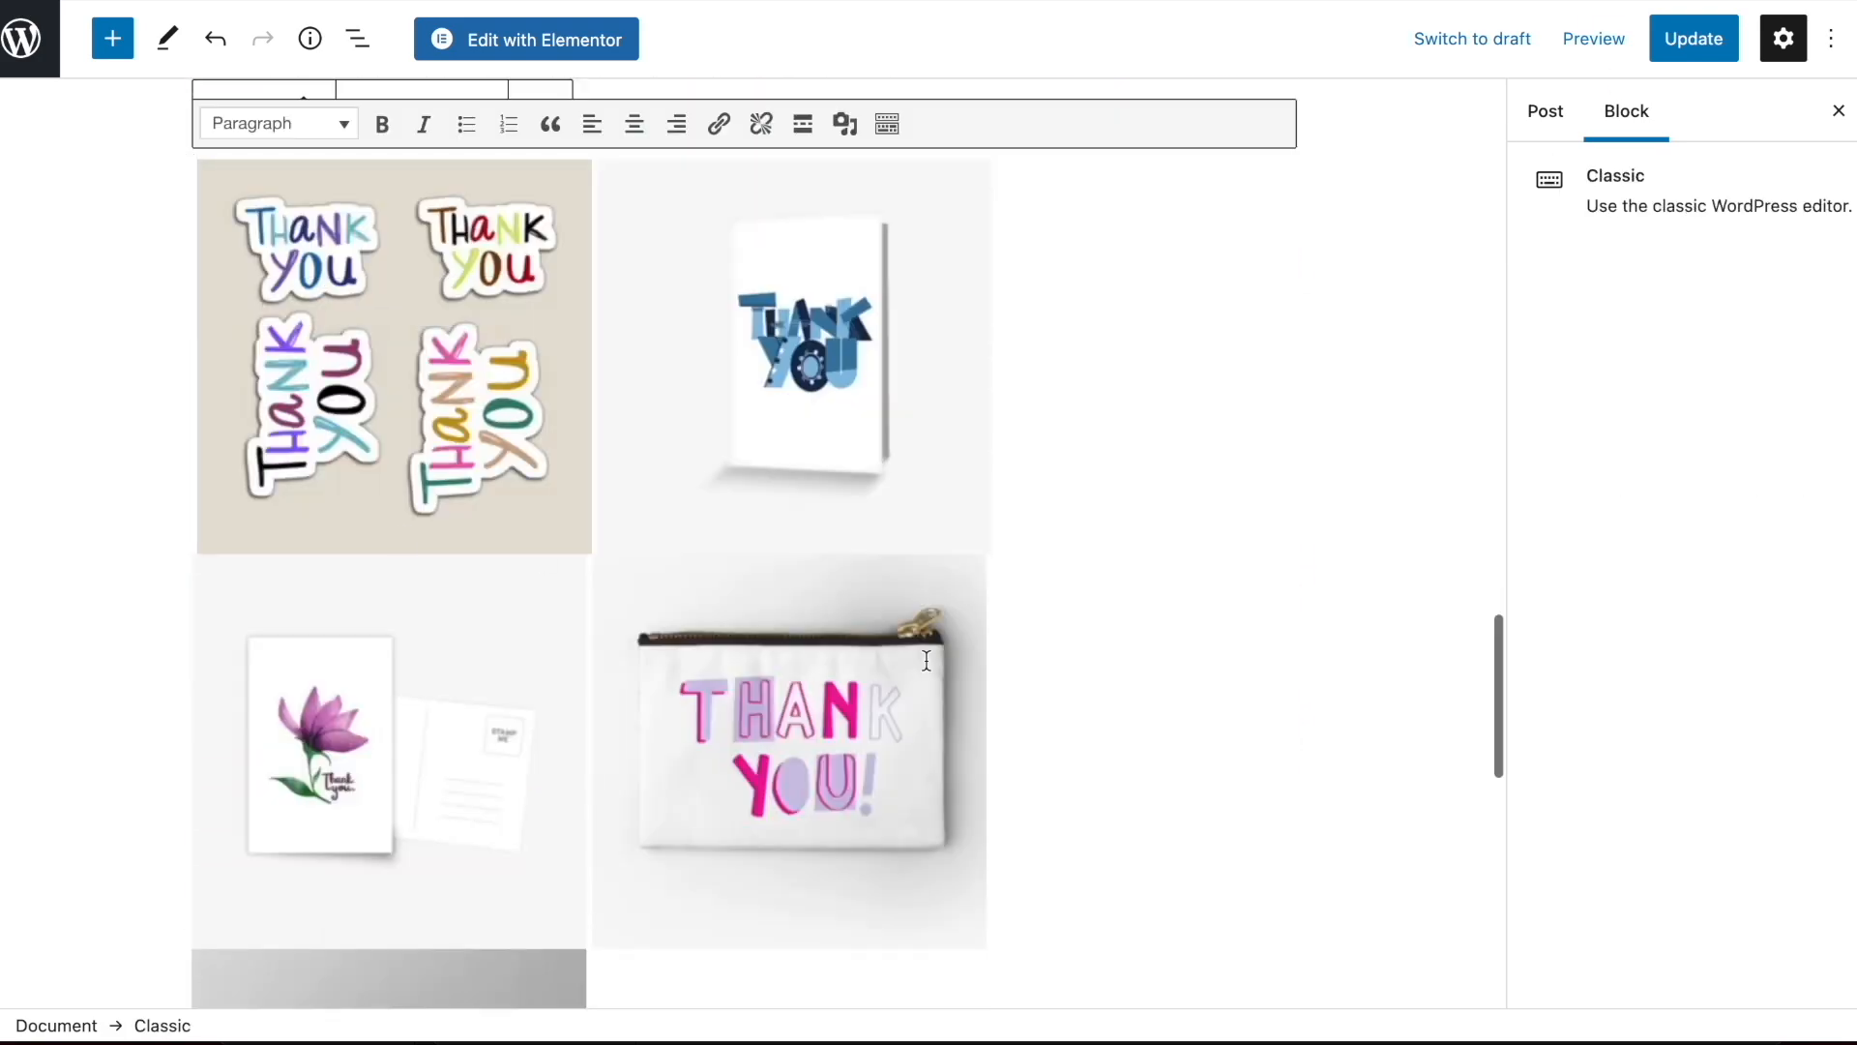
Review the article's layout from the title through the mug and art board sections to the remaining image group
scroll(926, 662, up, 7)
click(1124, 715)
scroll(1124, 716, up, 20)
scroll(953, 360, down, 13)
scroll(953, 360, down, 10)
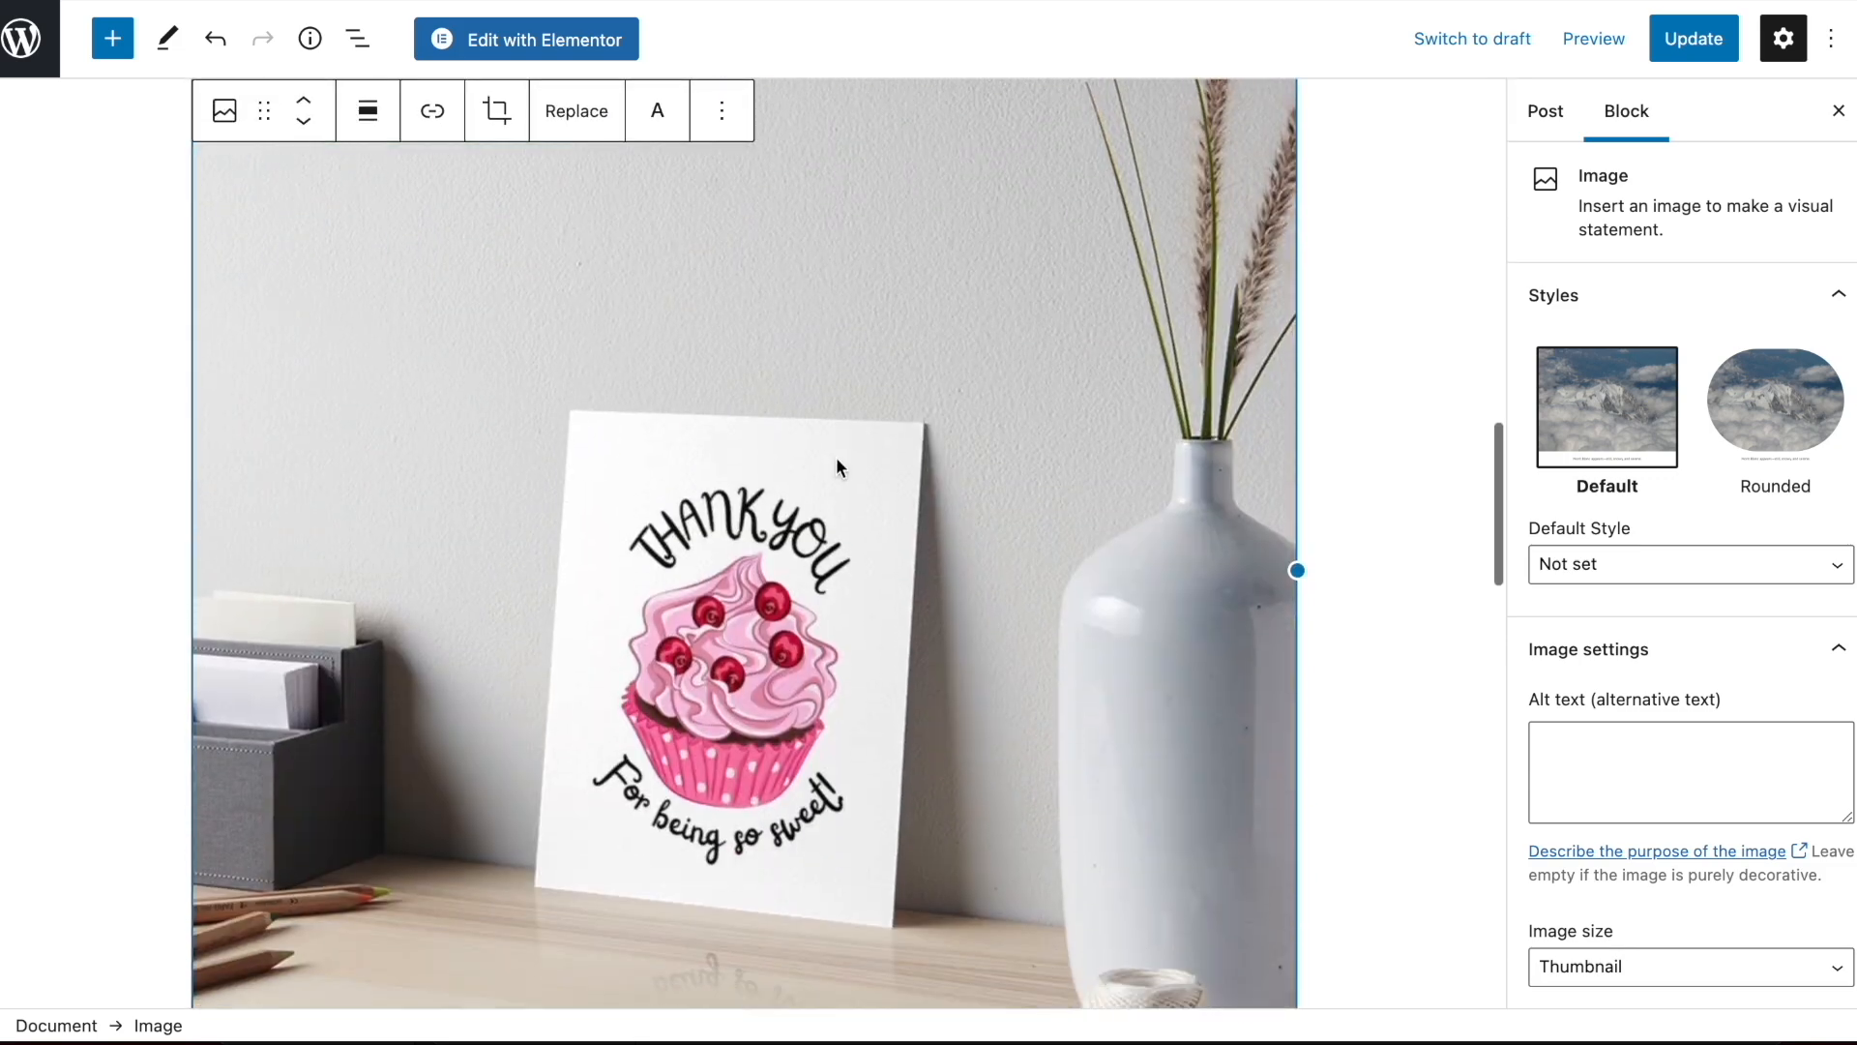
scroll(924, 661, down, 10)
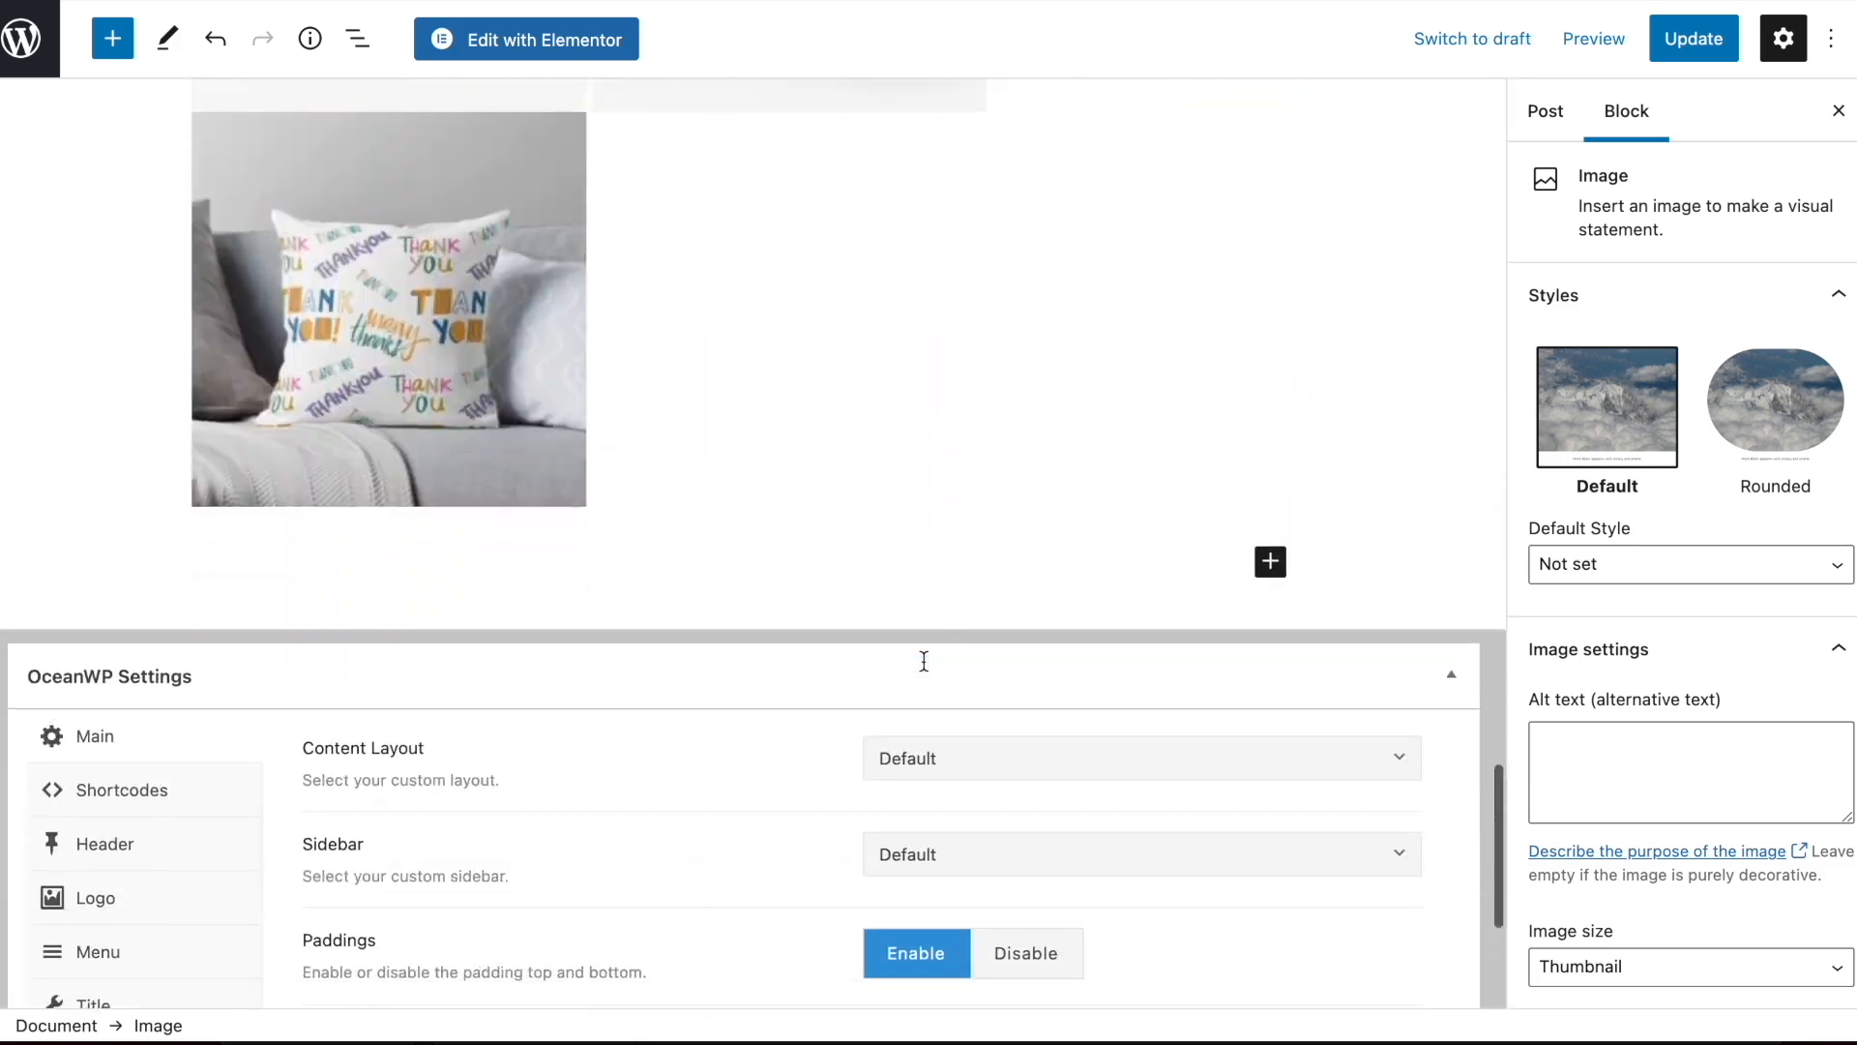
scroll(923, 660, up, 15)
scroll(923, 661, up, 12)
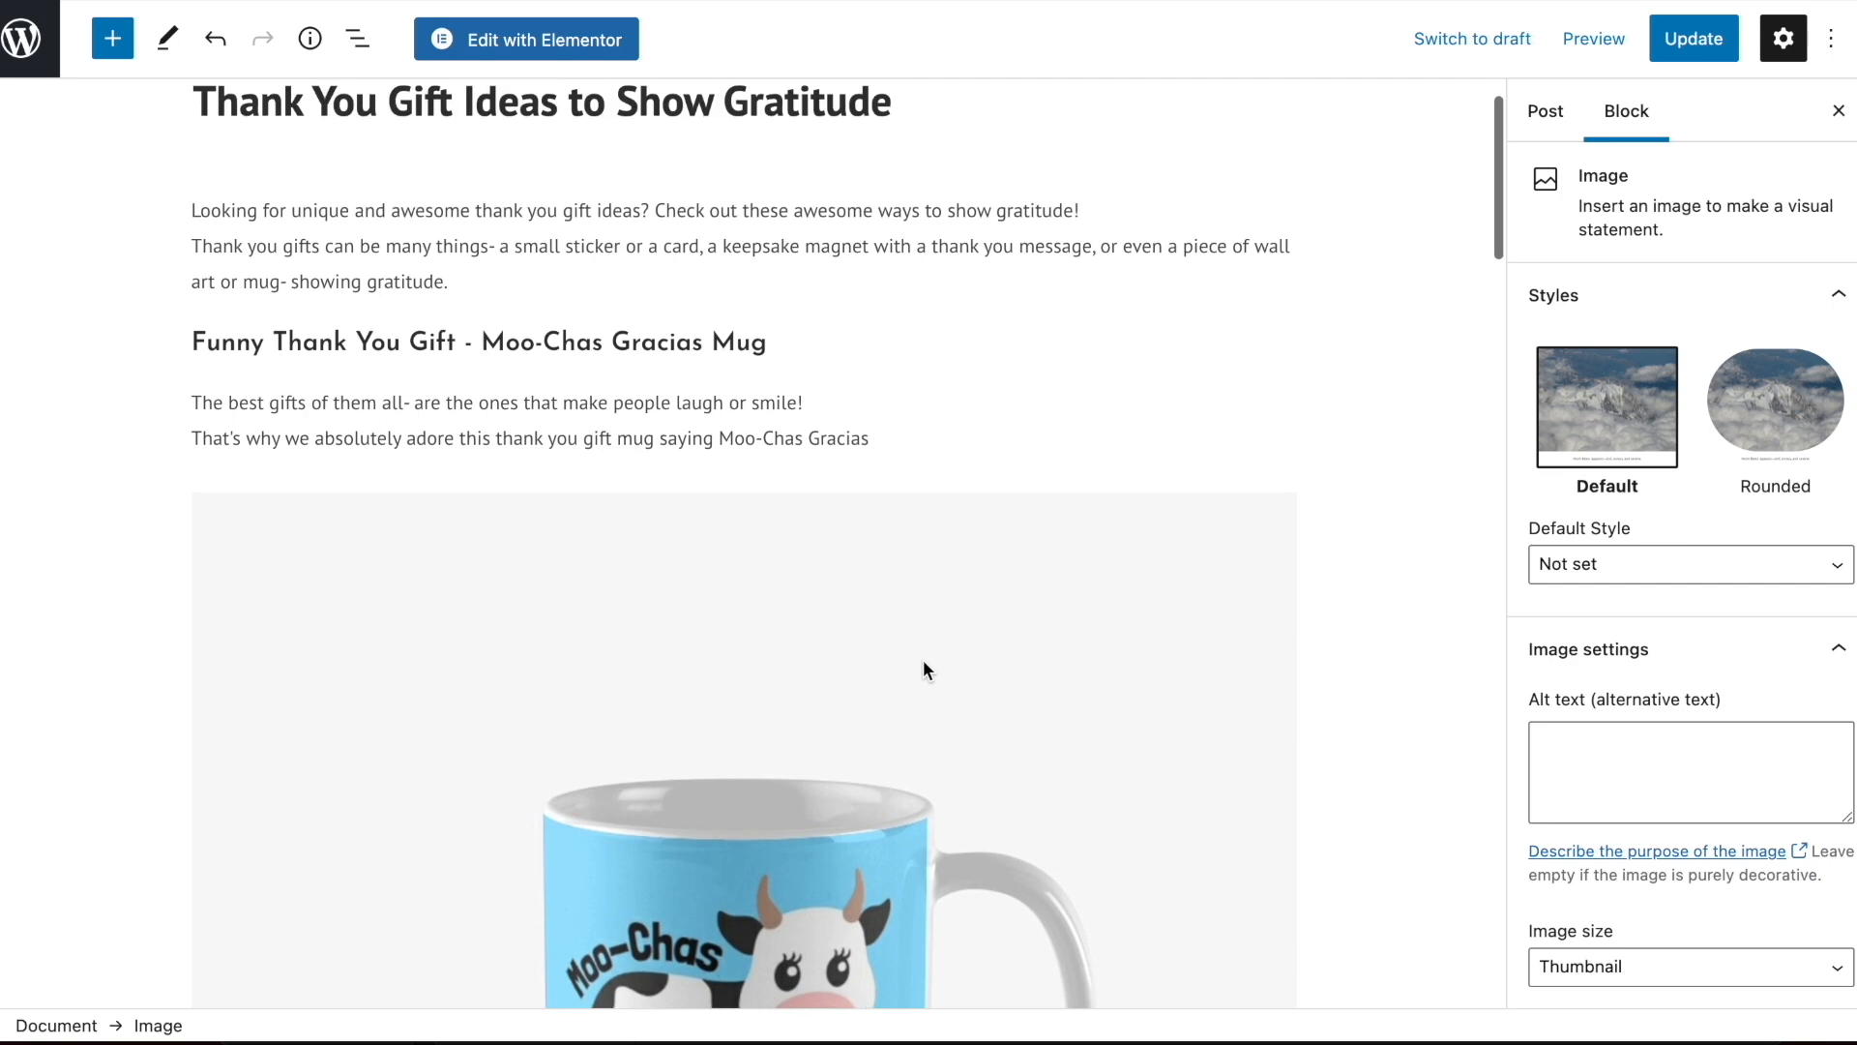
scroll(923, 661, down, 16)
scroll(925, 664, down, 10)
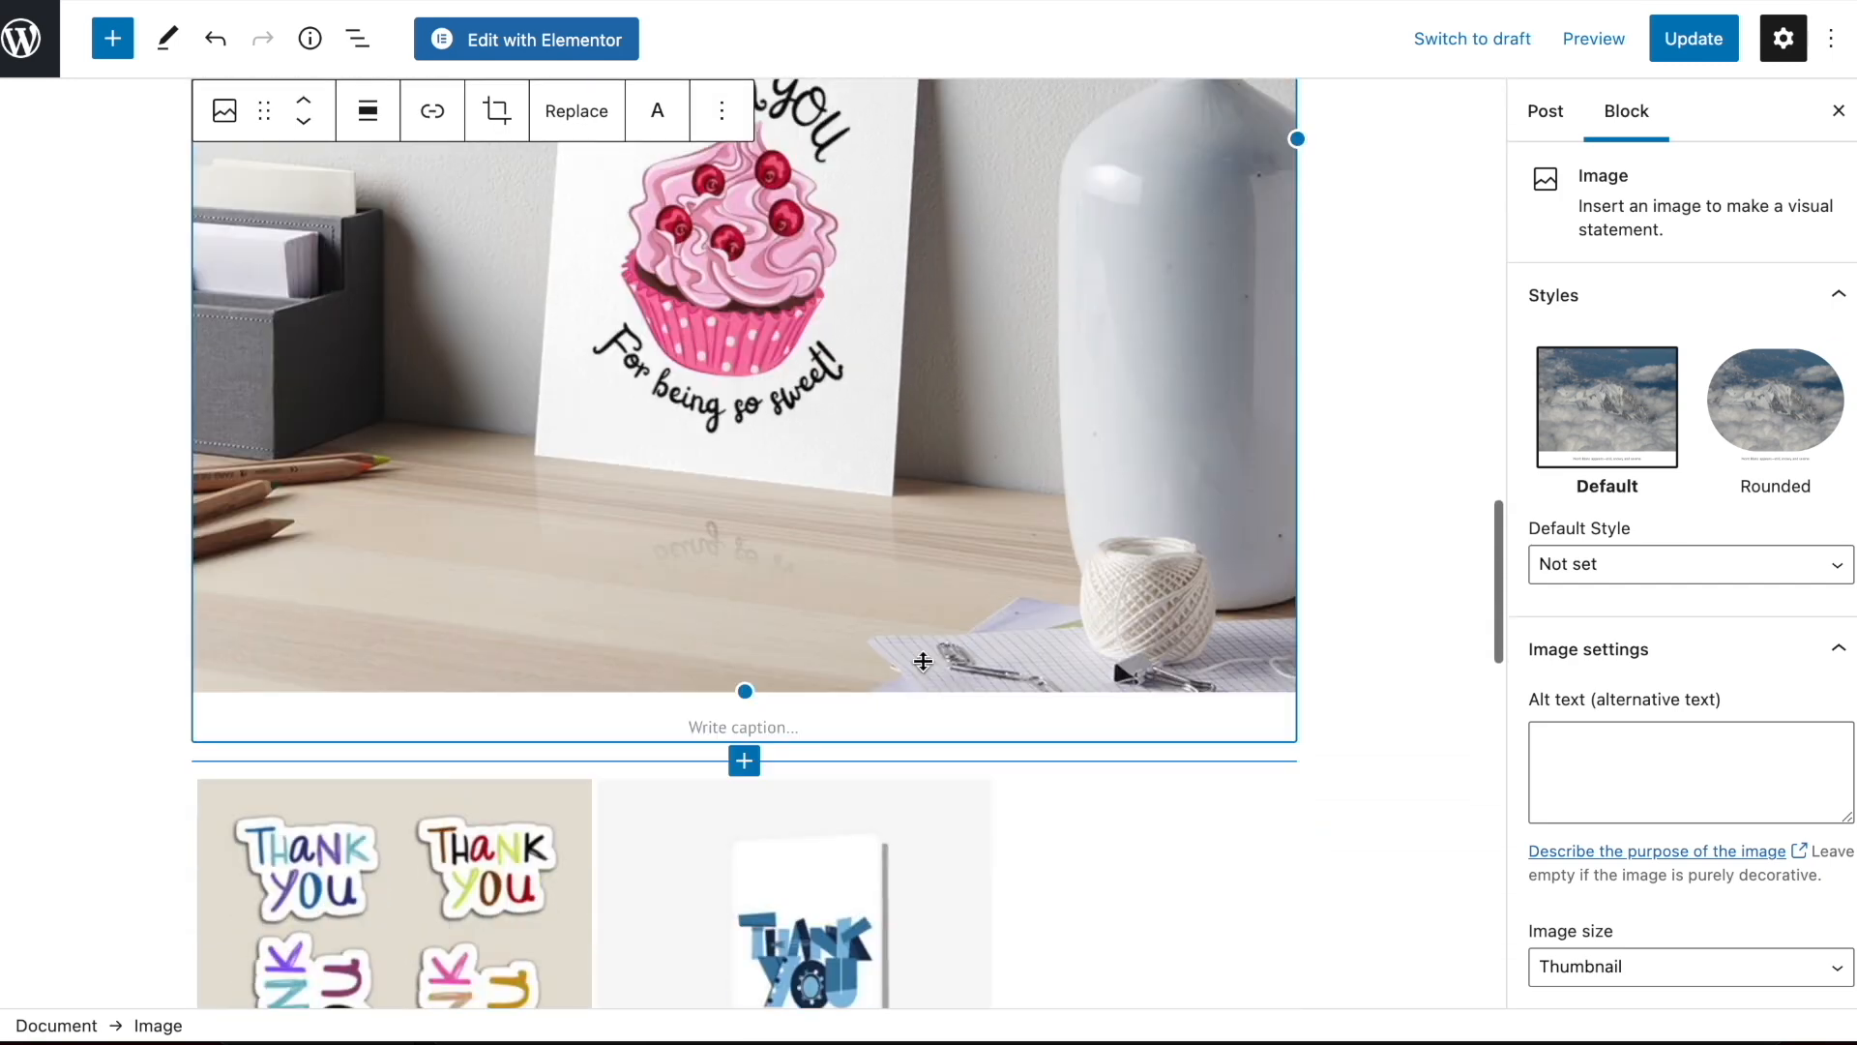
Update the post and review the published Thank You Gift Ideas to Show Gratitude article on the live blog
click(1690, 43)
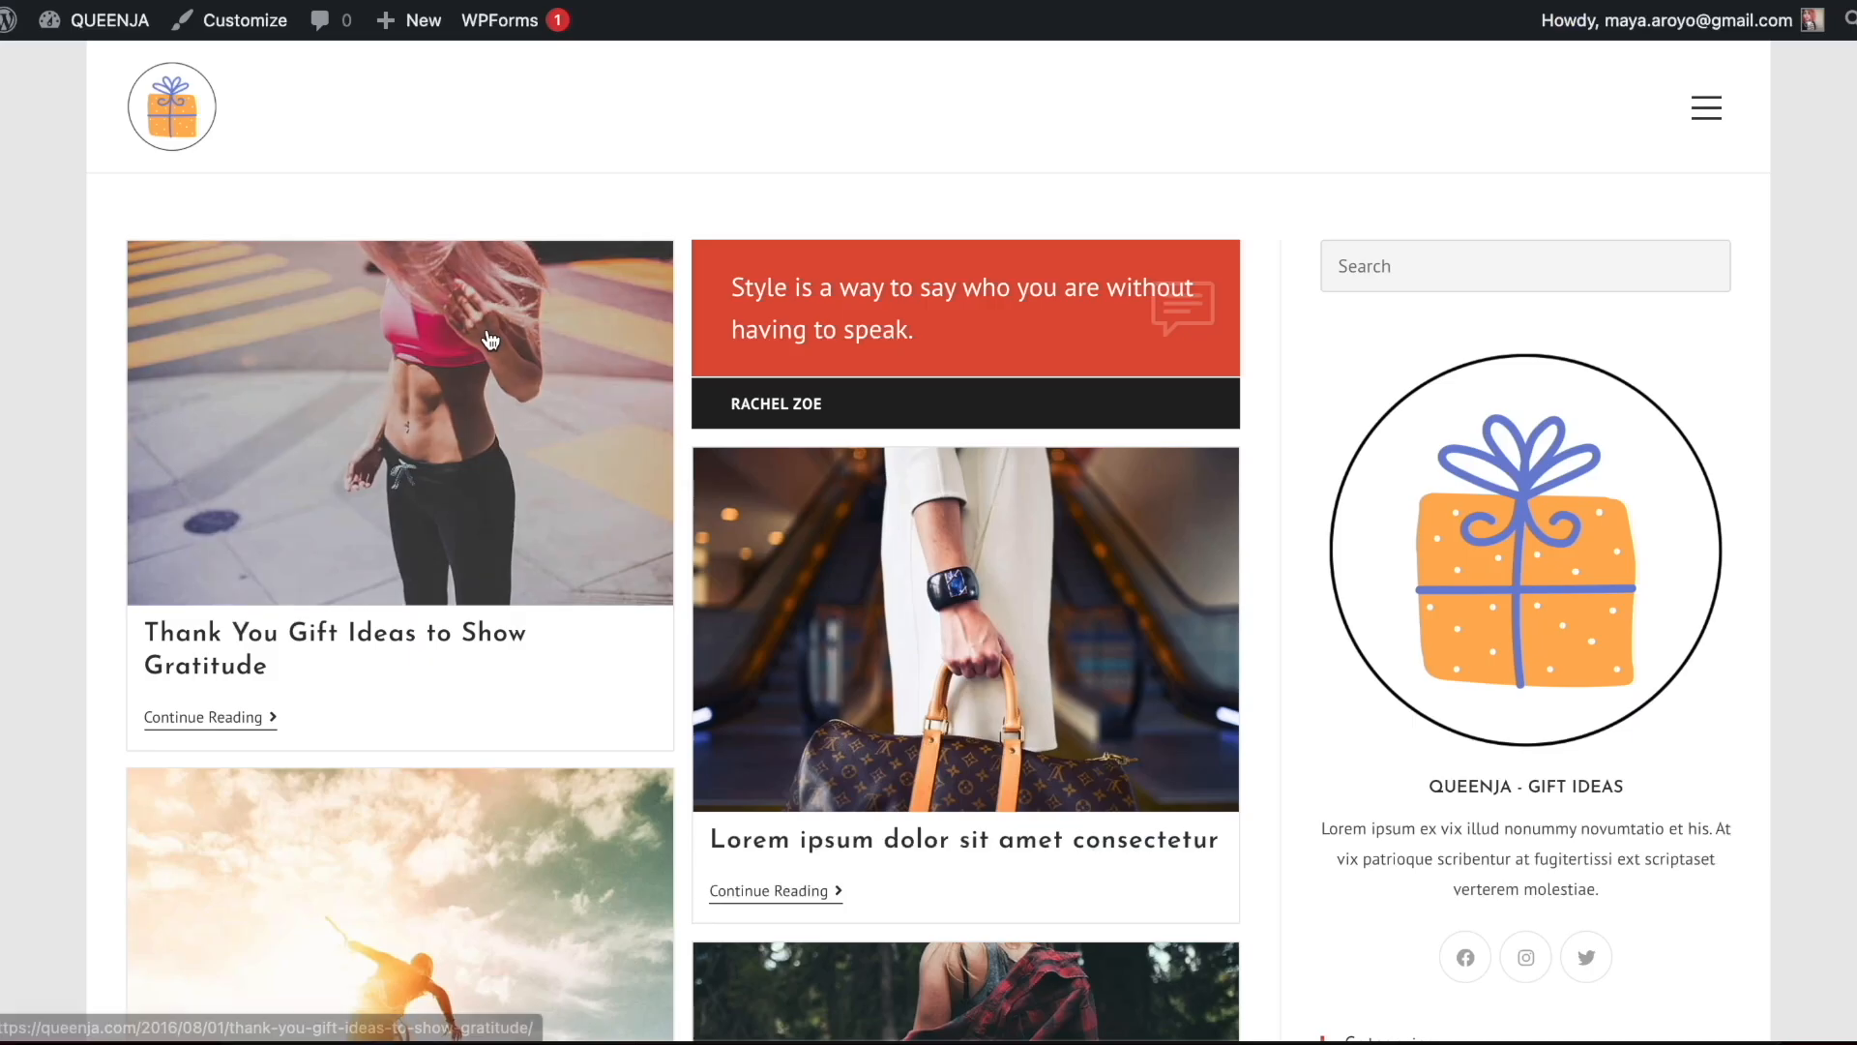
click(490, 339)
scroll(991, 294, down, 15)
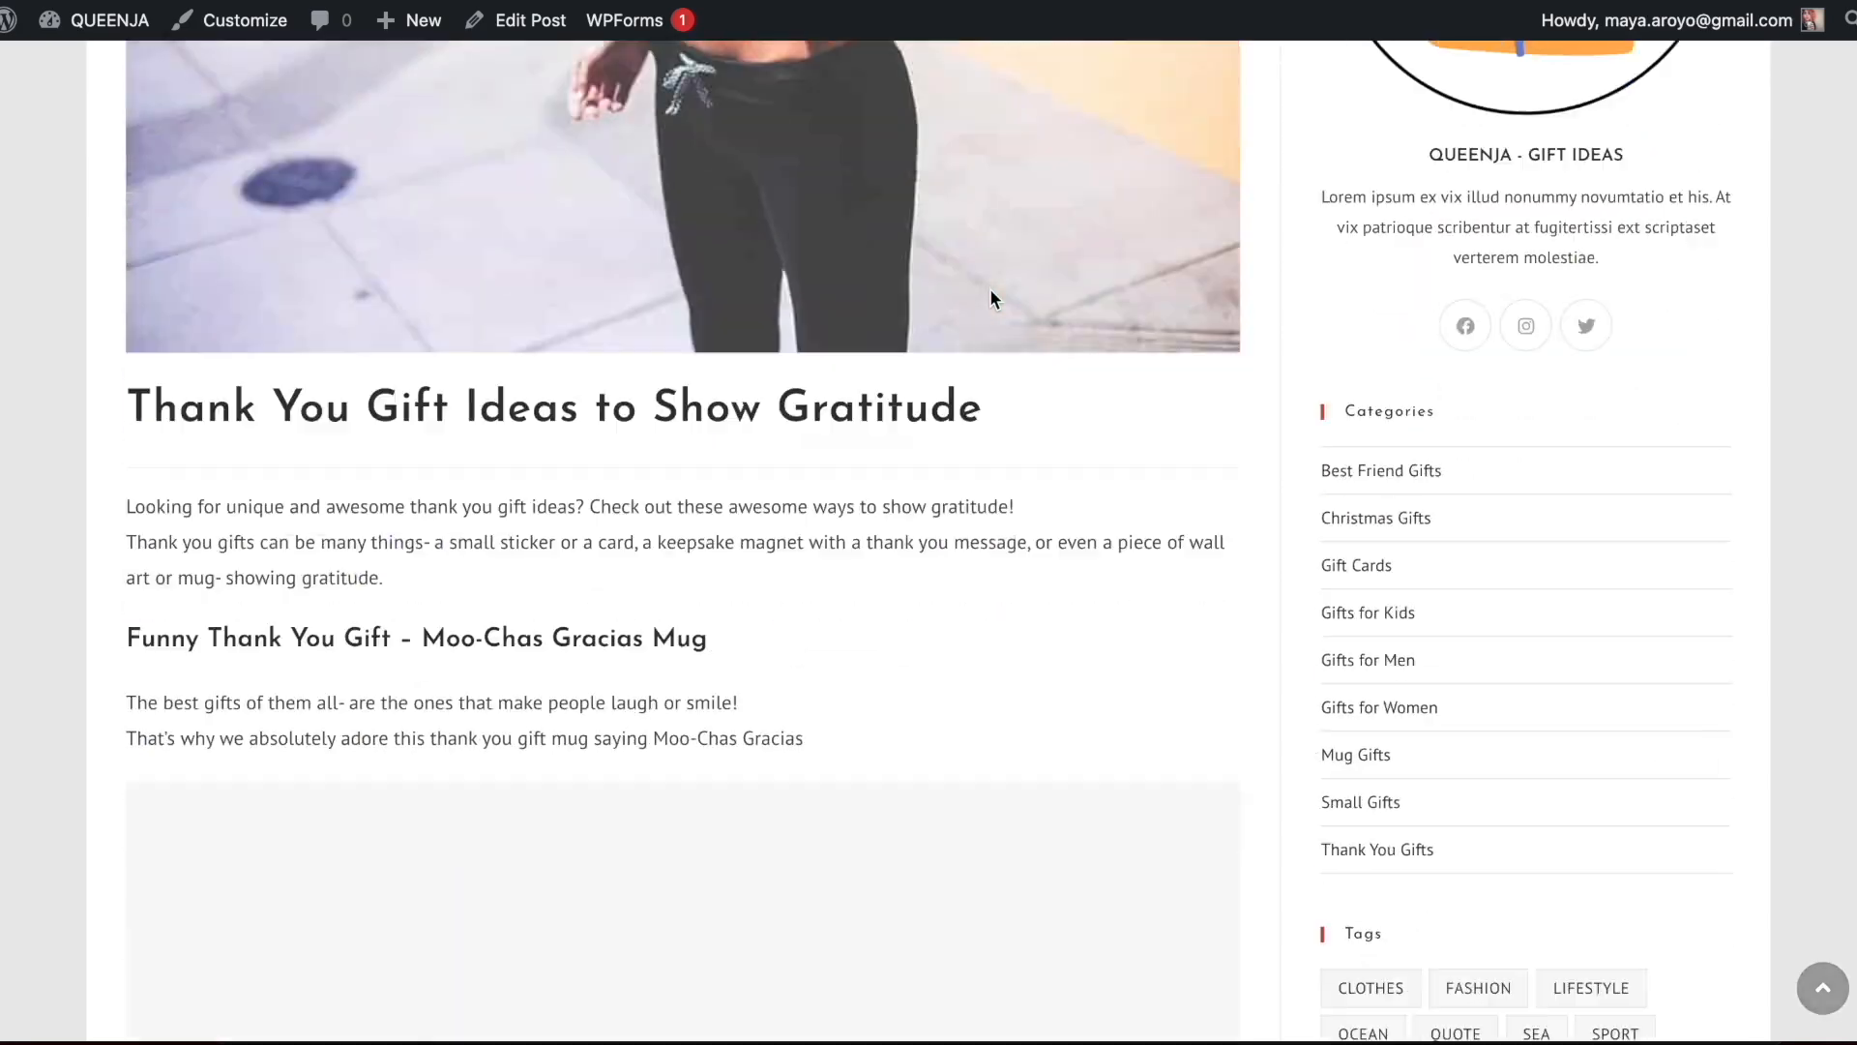
scroll(992, 309, down, 20)
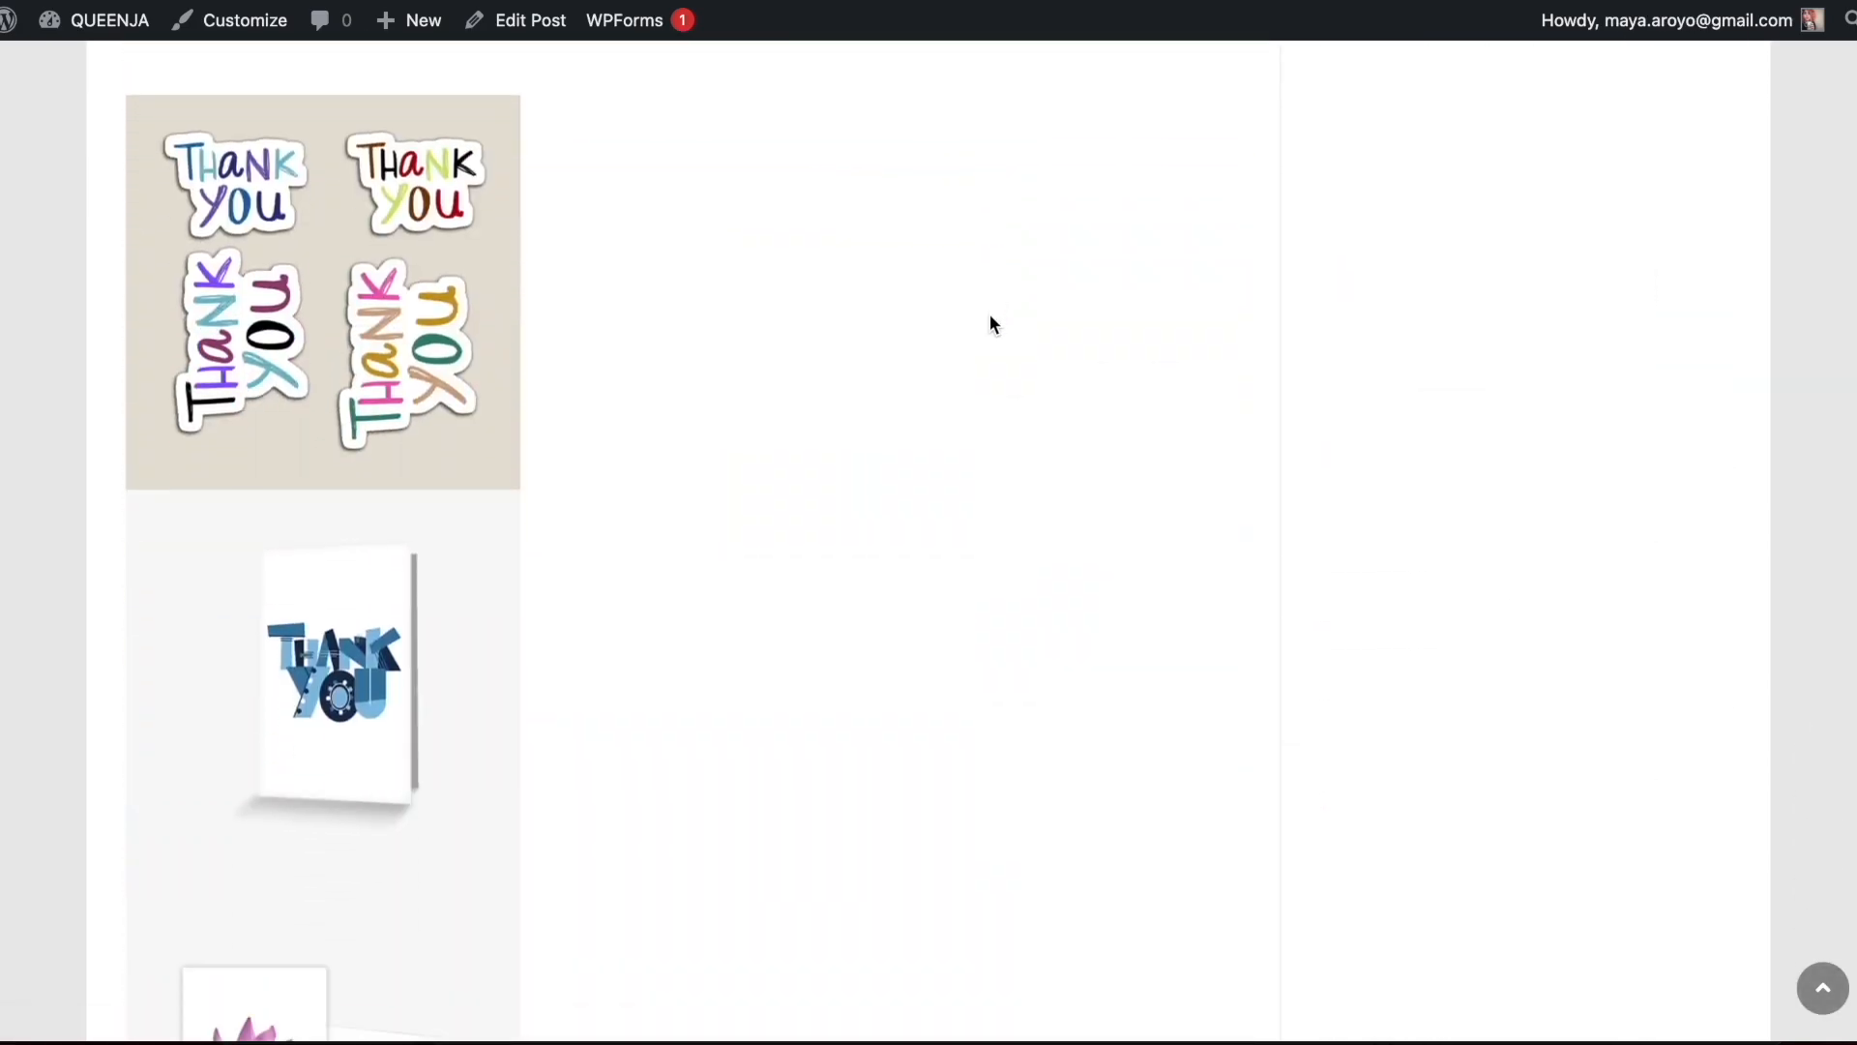
scroll(989, 314, down, 3)
scroll(989, 314, up, 20)
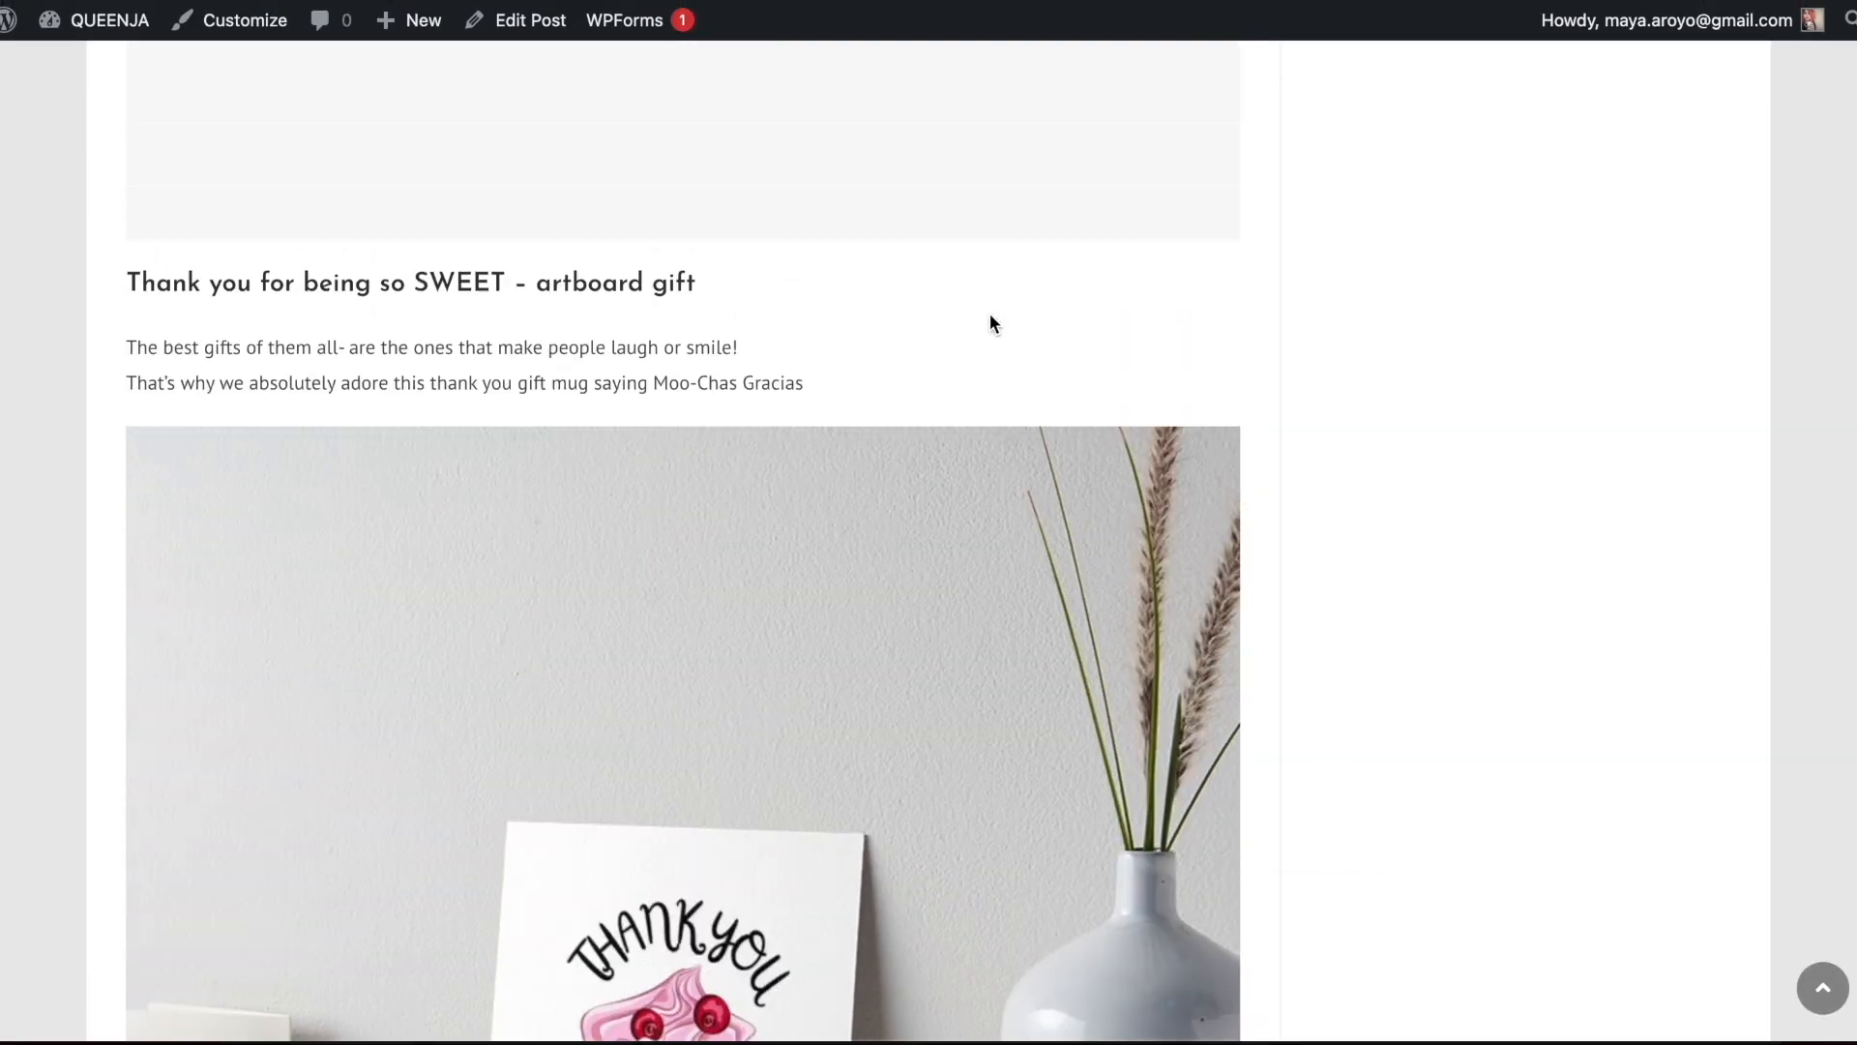
scroll(989, 314, up, 2)
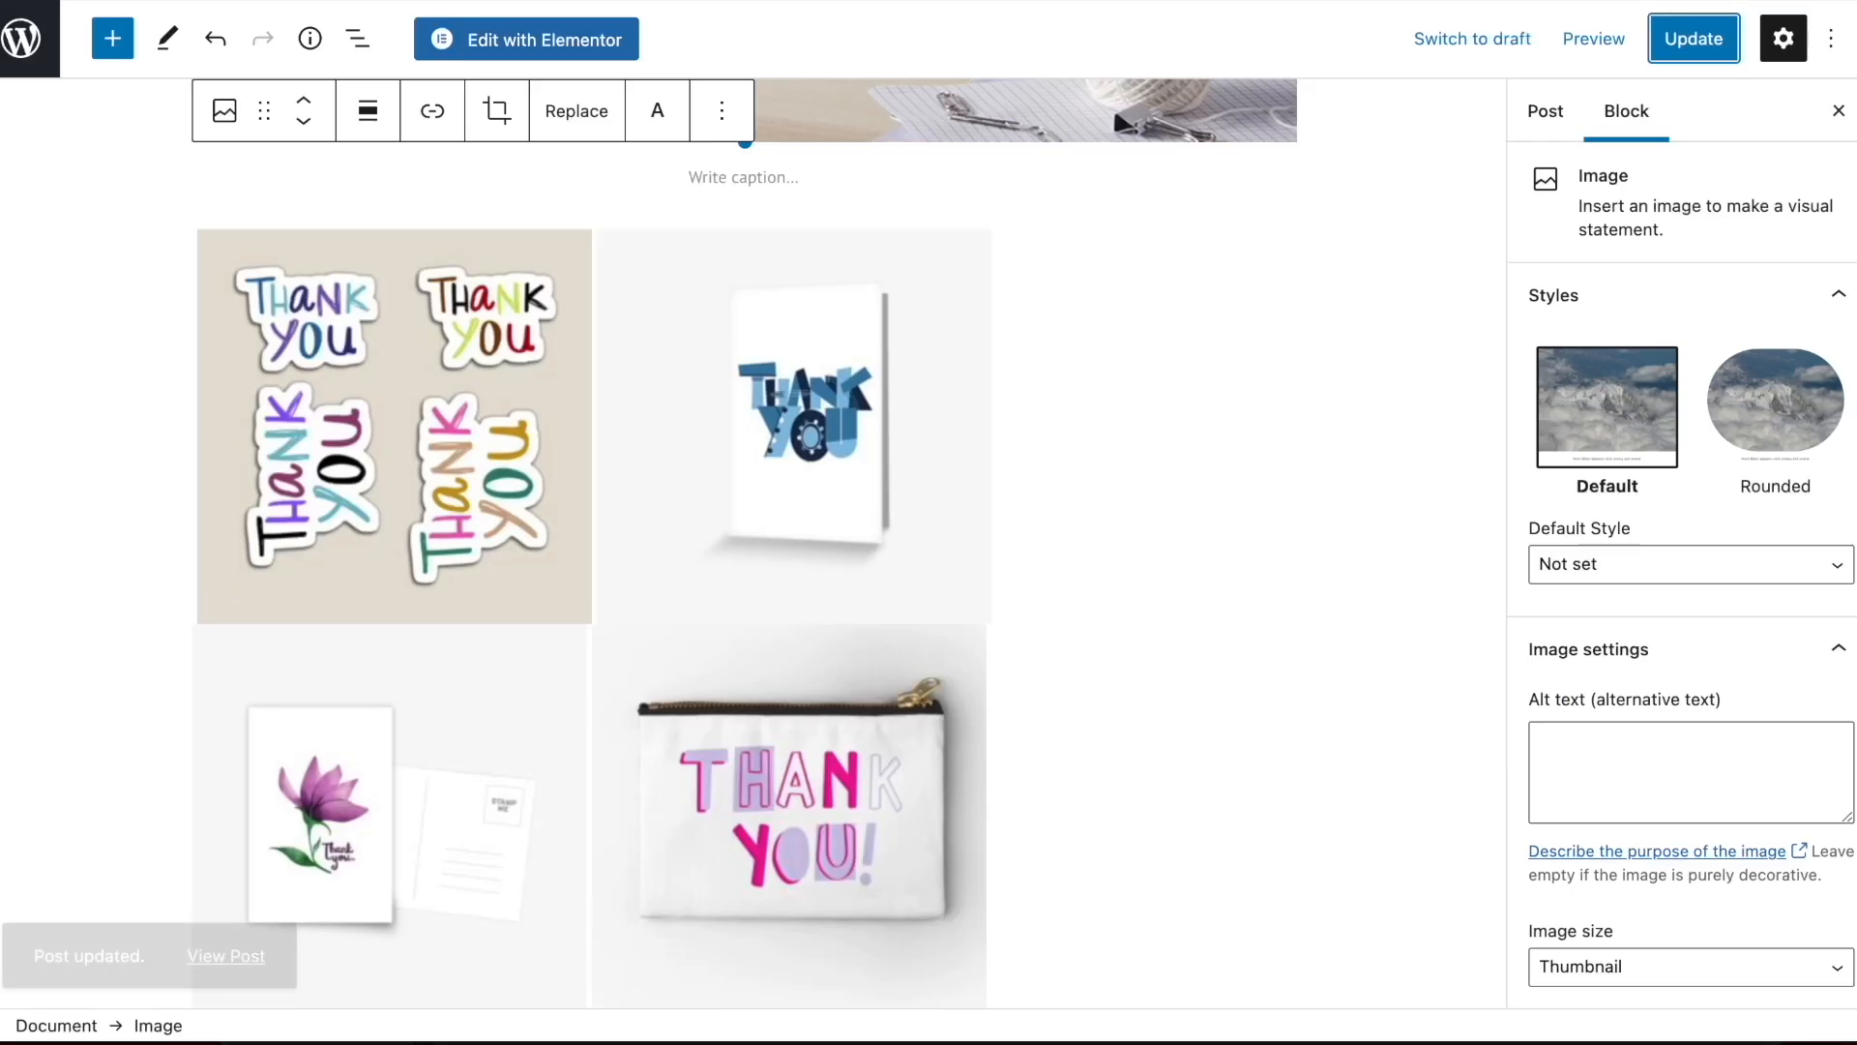
Replace the post's featured image with the Moo-Chas Gracias mug picture from the media library and update the post
scroll(1606, 241, down, 3)
scroll(1650, 552, up, 3)
click(1544, 110)
scroll(1658, 423, down, 3)
click(1609, 785)
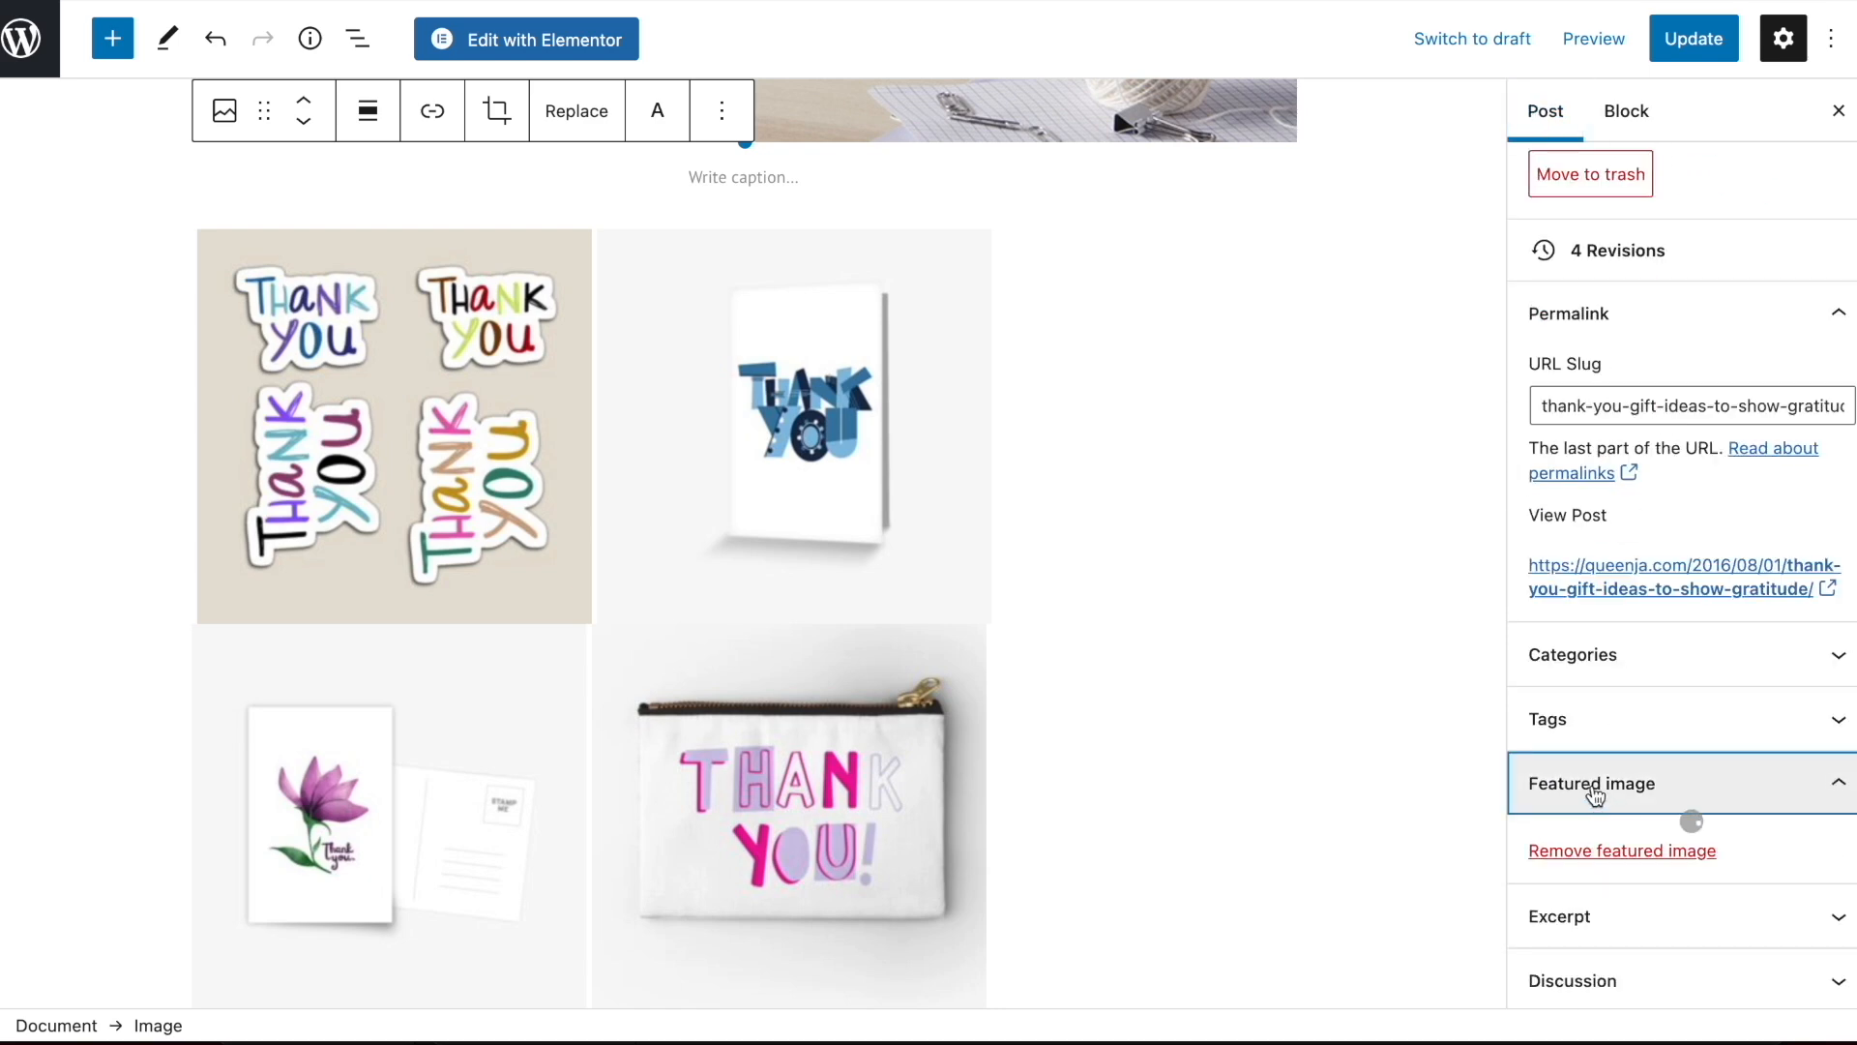
click(1611, 861)
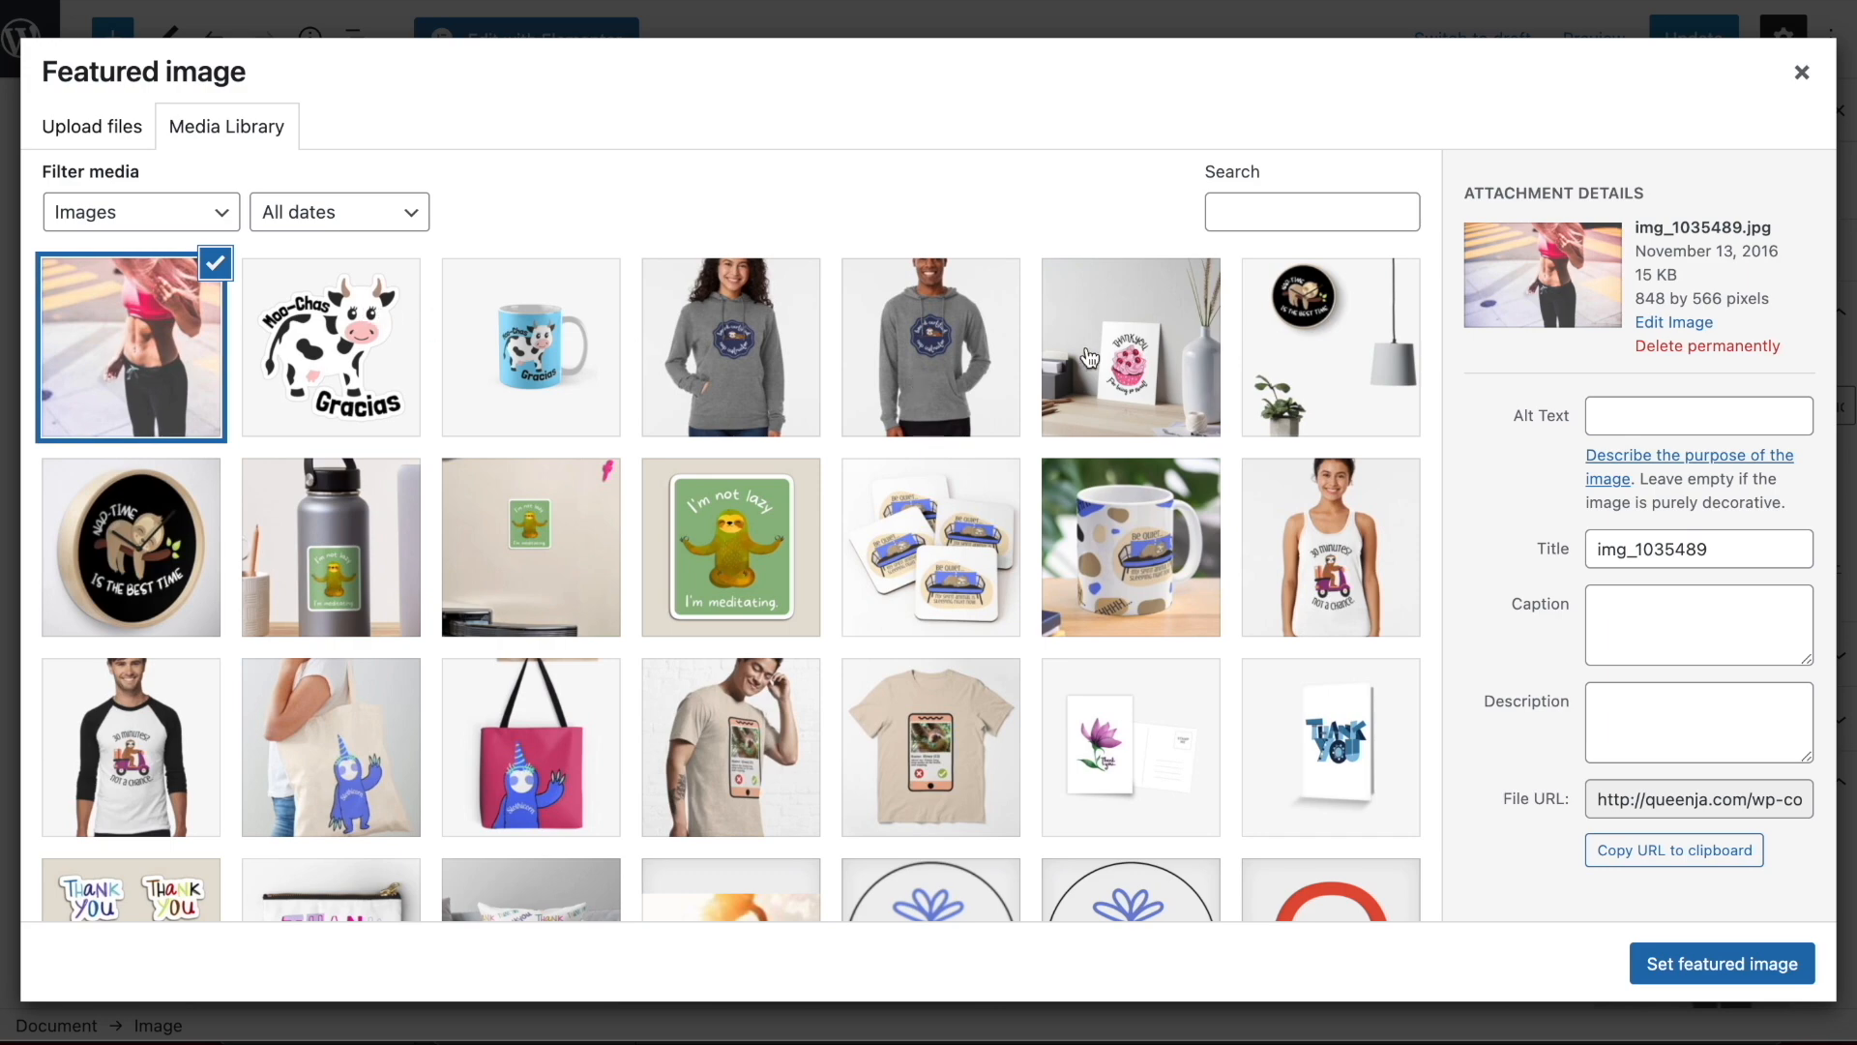
scroll(1091, 358, down, 7)
scroll(730, 641, up, 7)
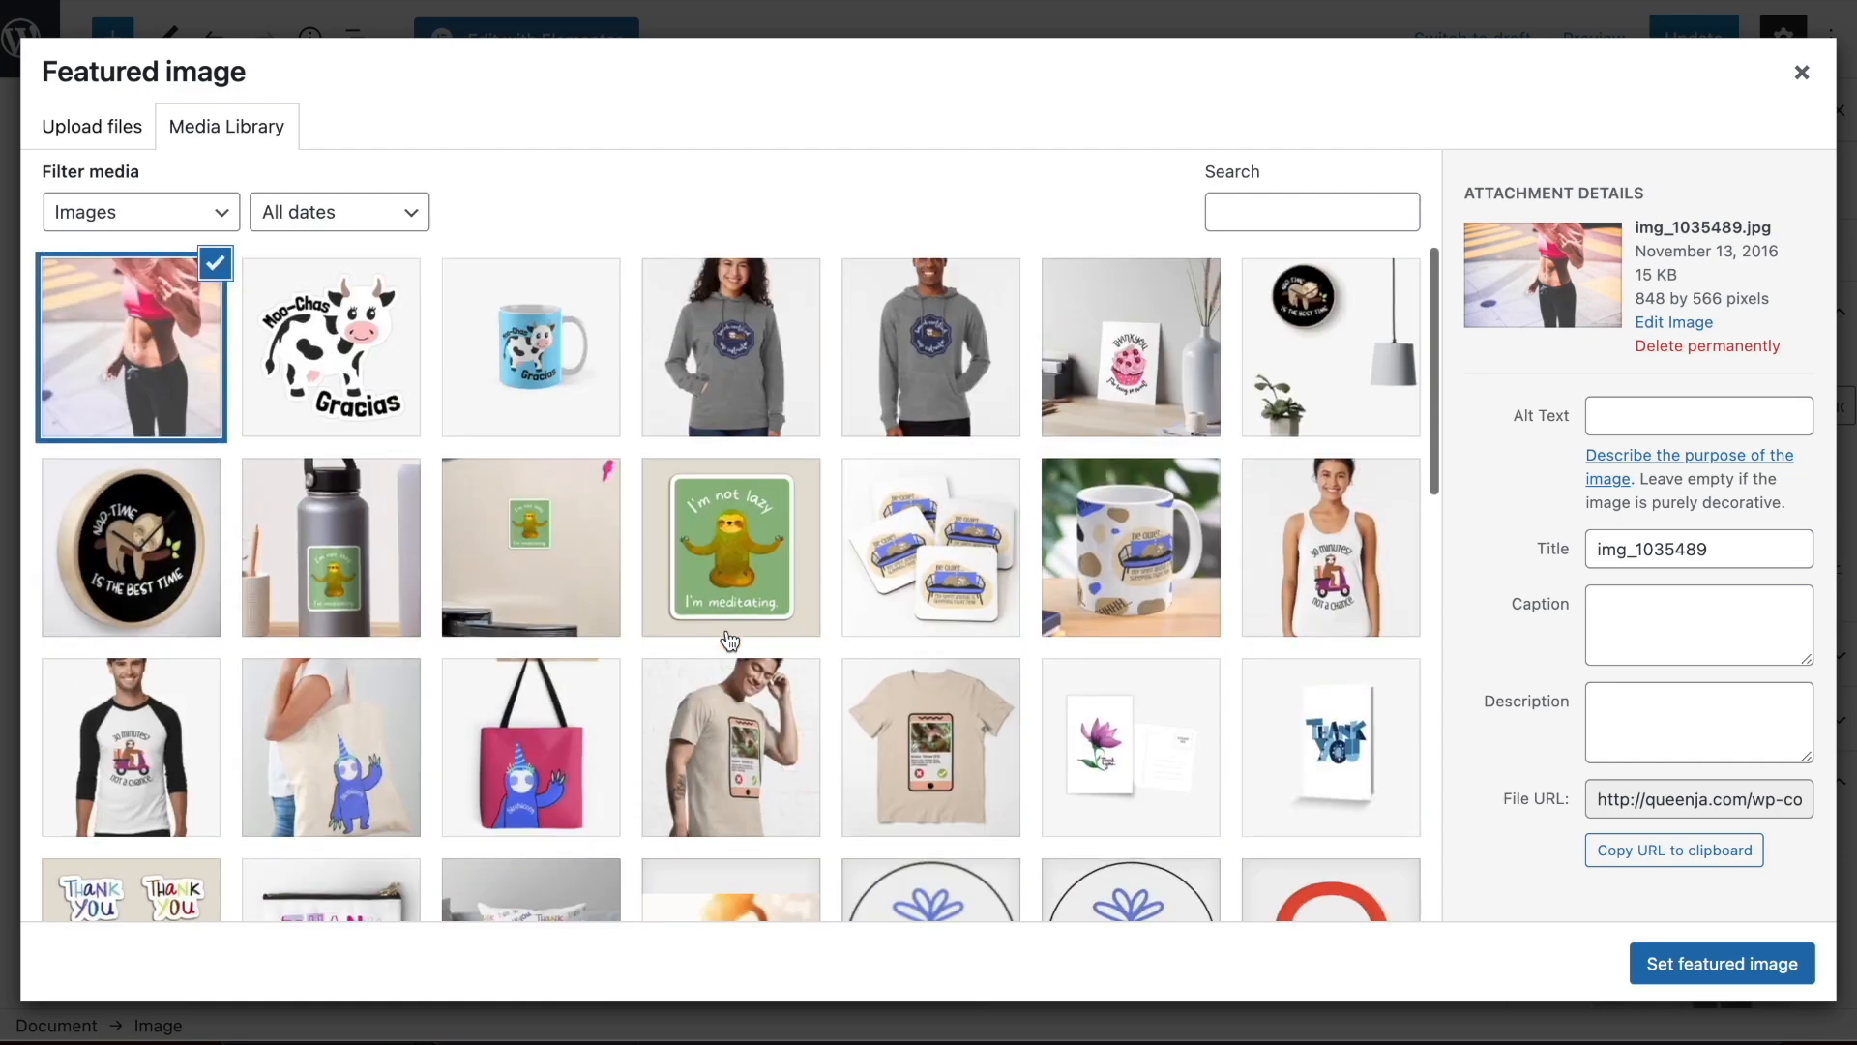
scroll(730, 642, down, 5)
scroll(730, 641, up, 5)
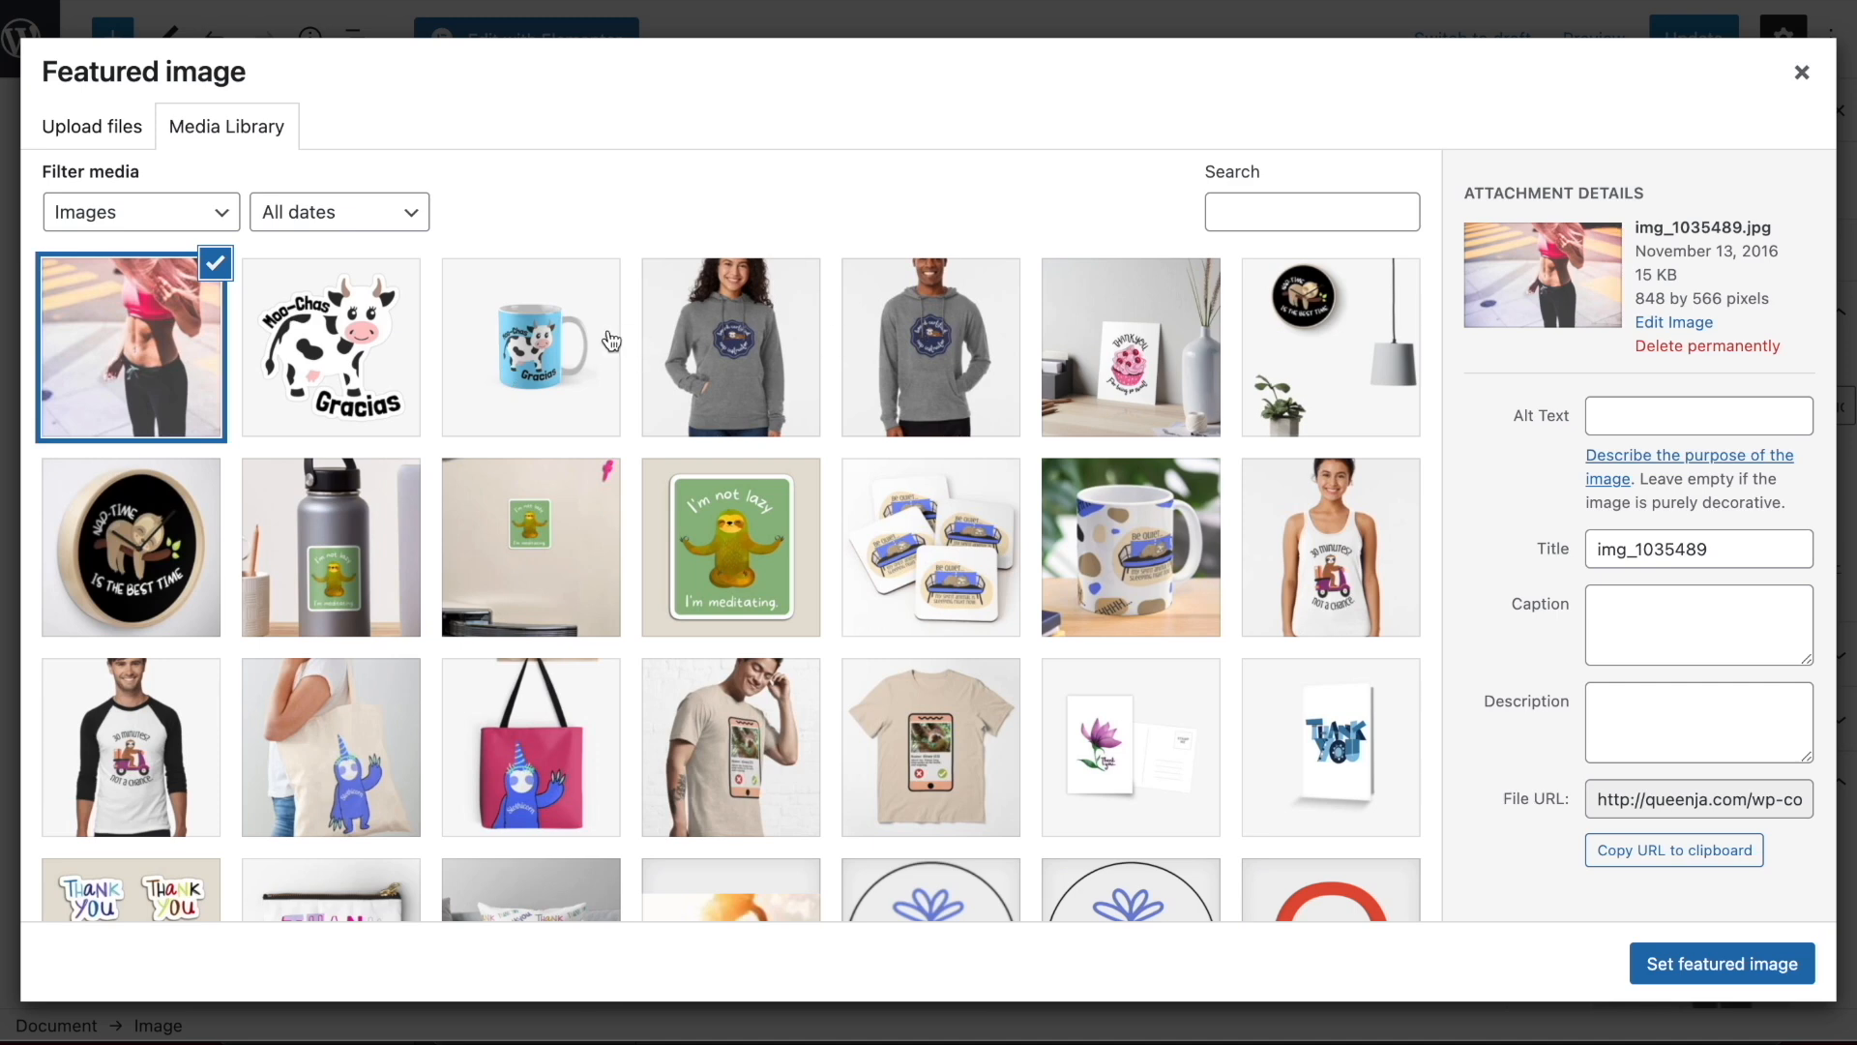
click(561, 361)
click(1721, 964)
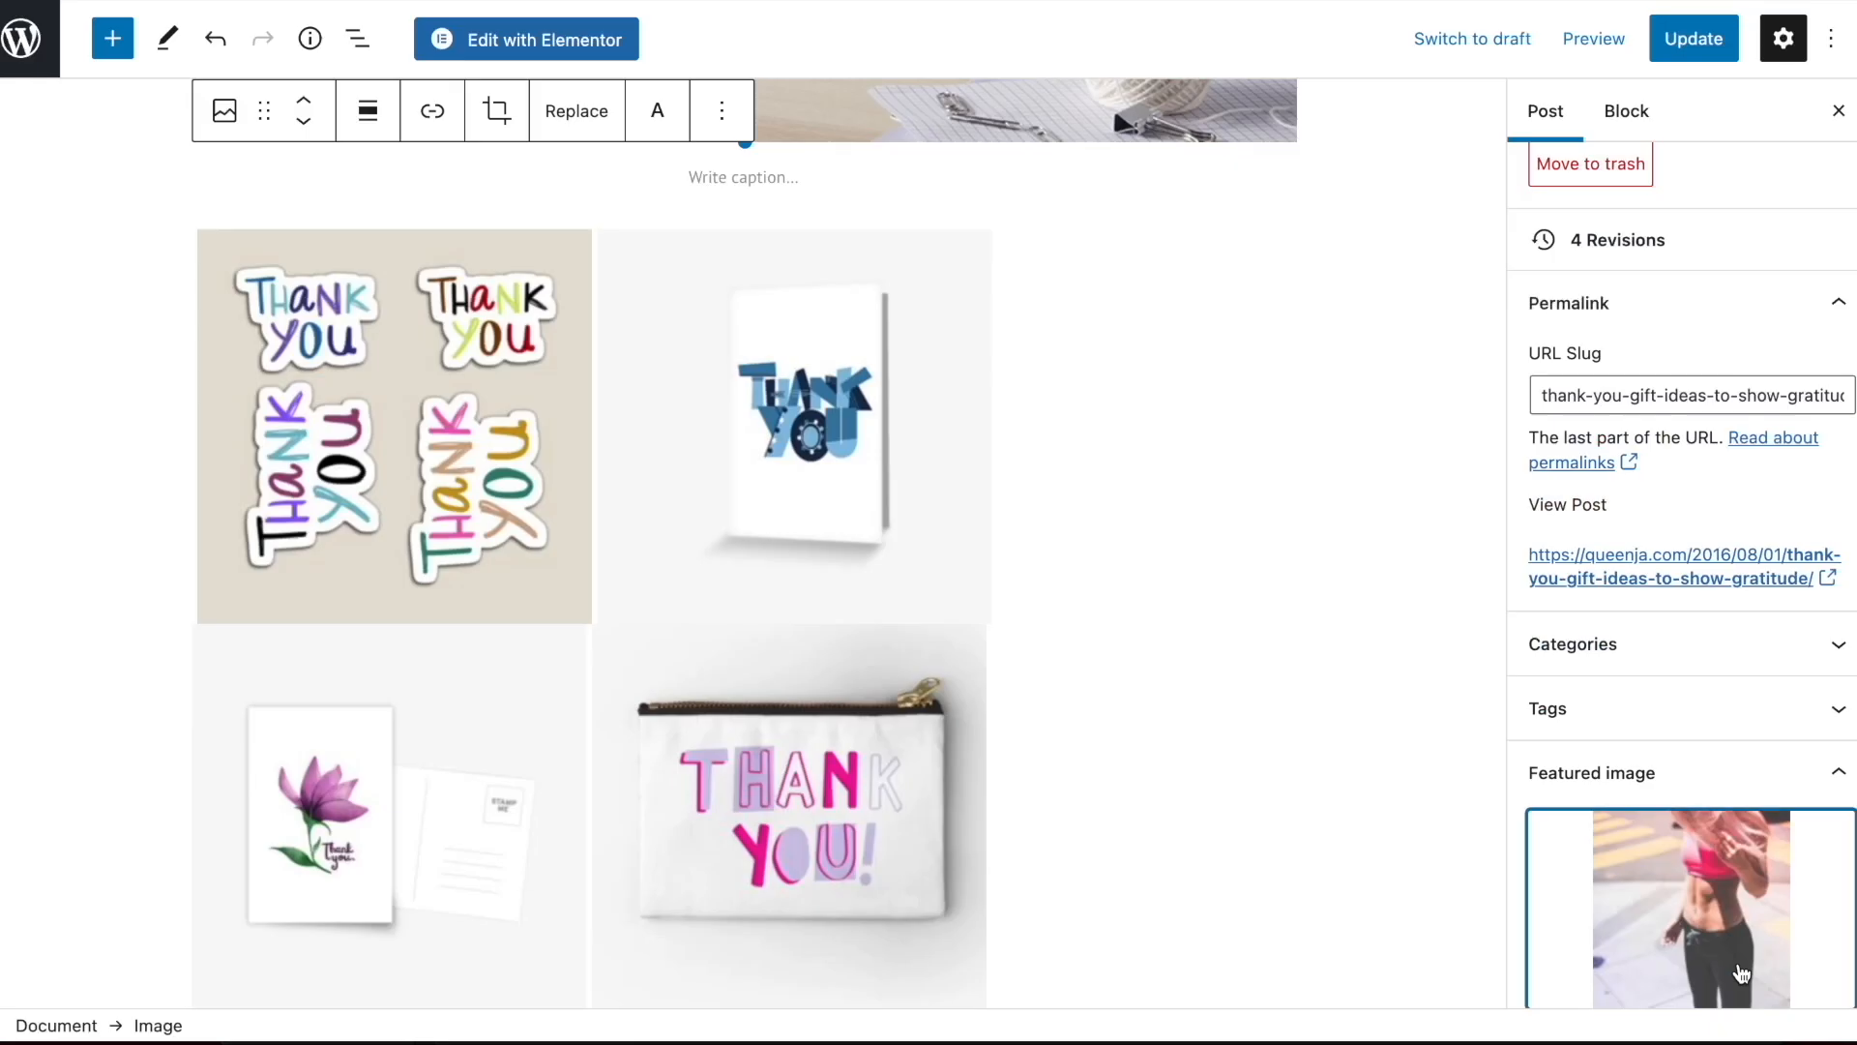
click(1712, 41)
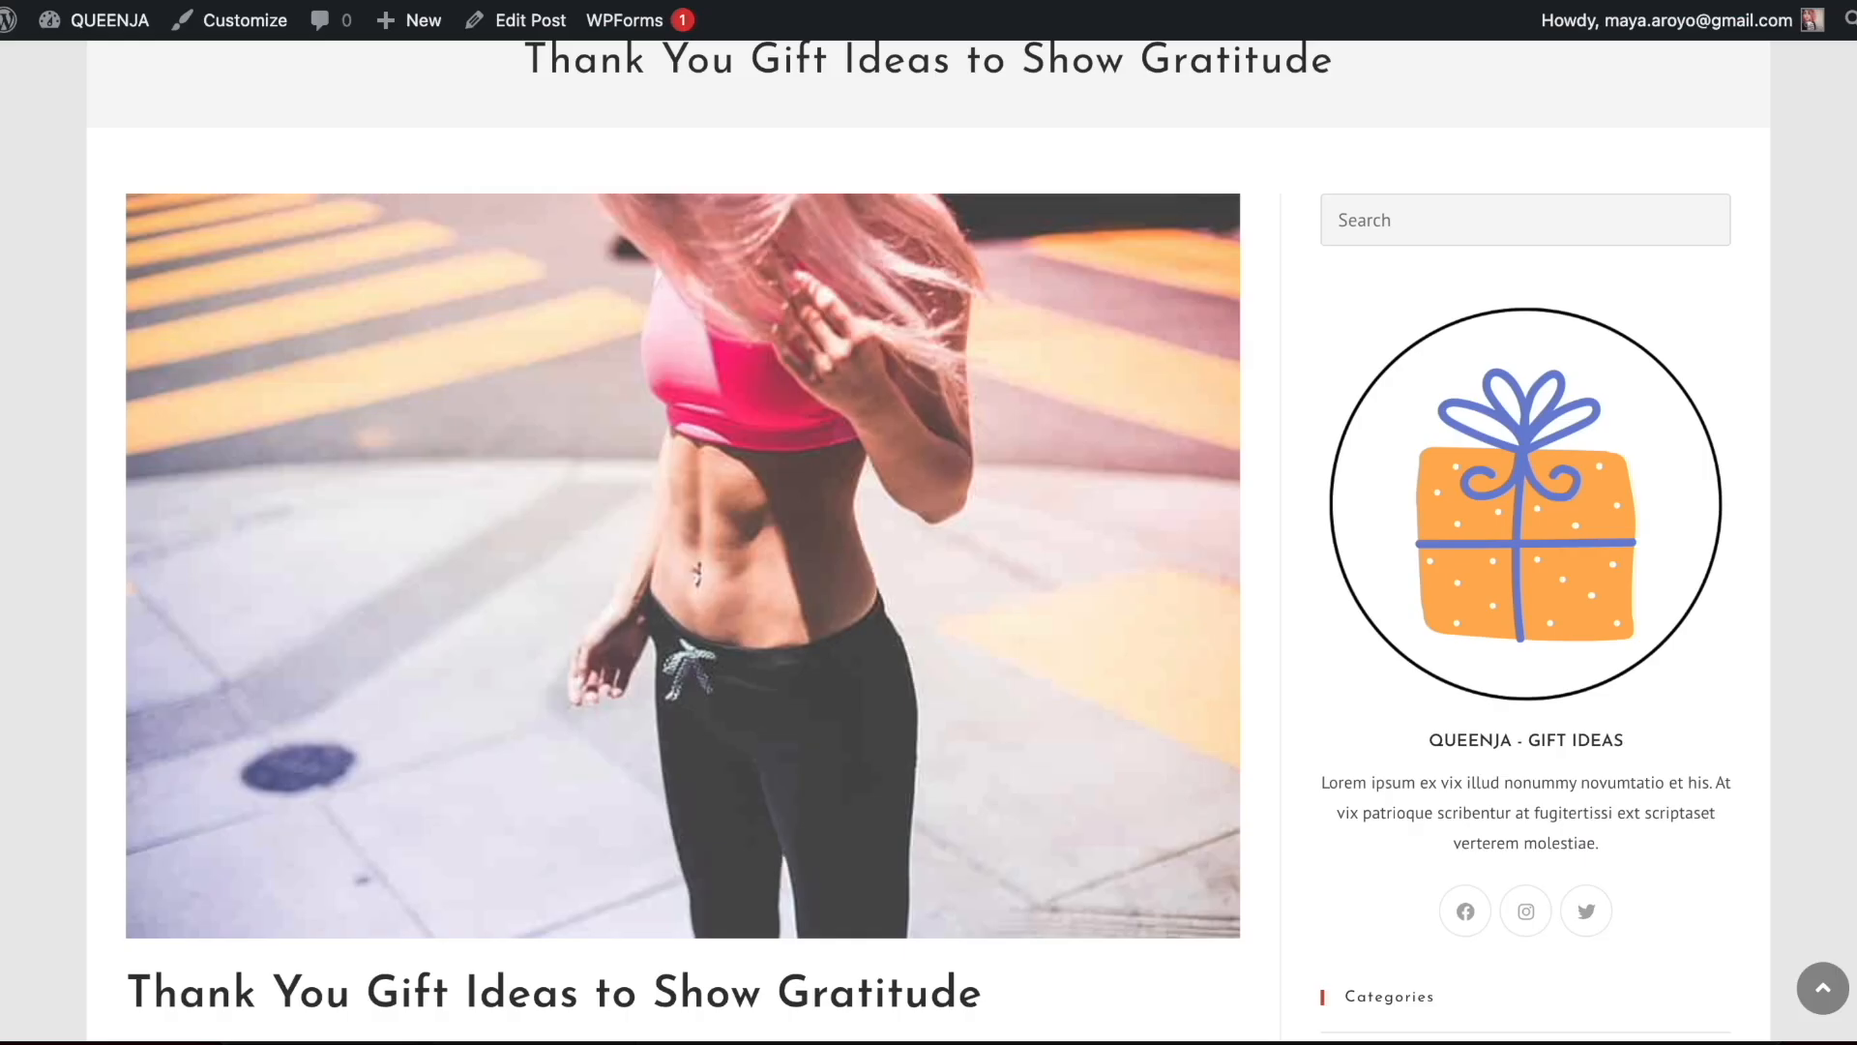
Reload the live article and check how its featured image looks there and on the blog's home page
key(super+r)
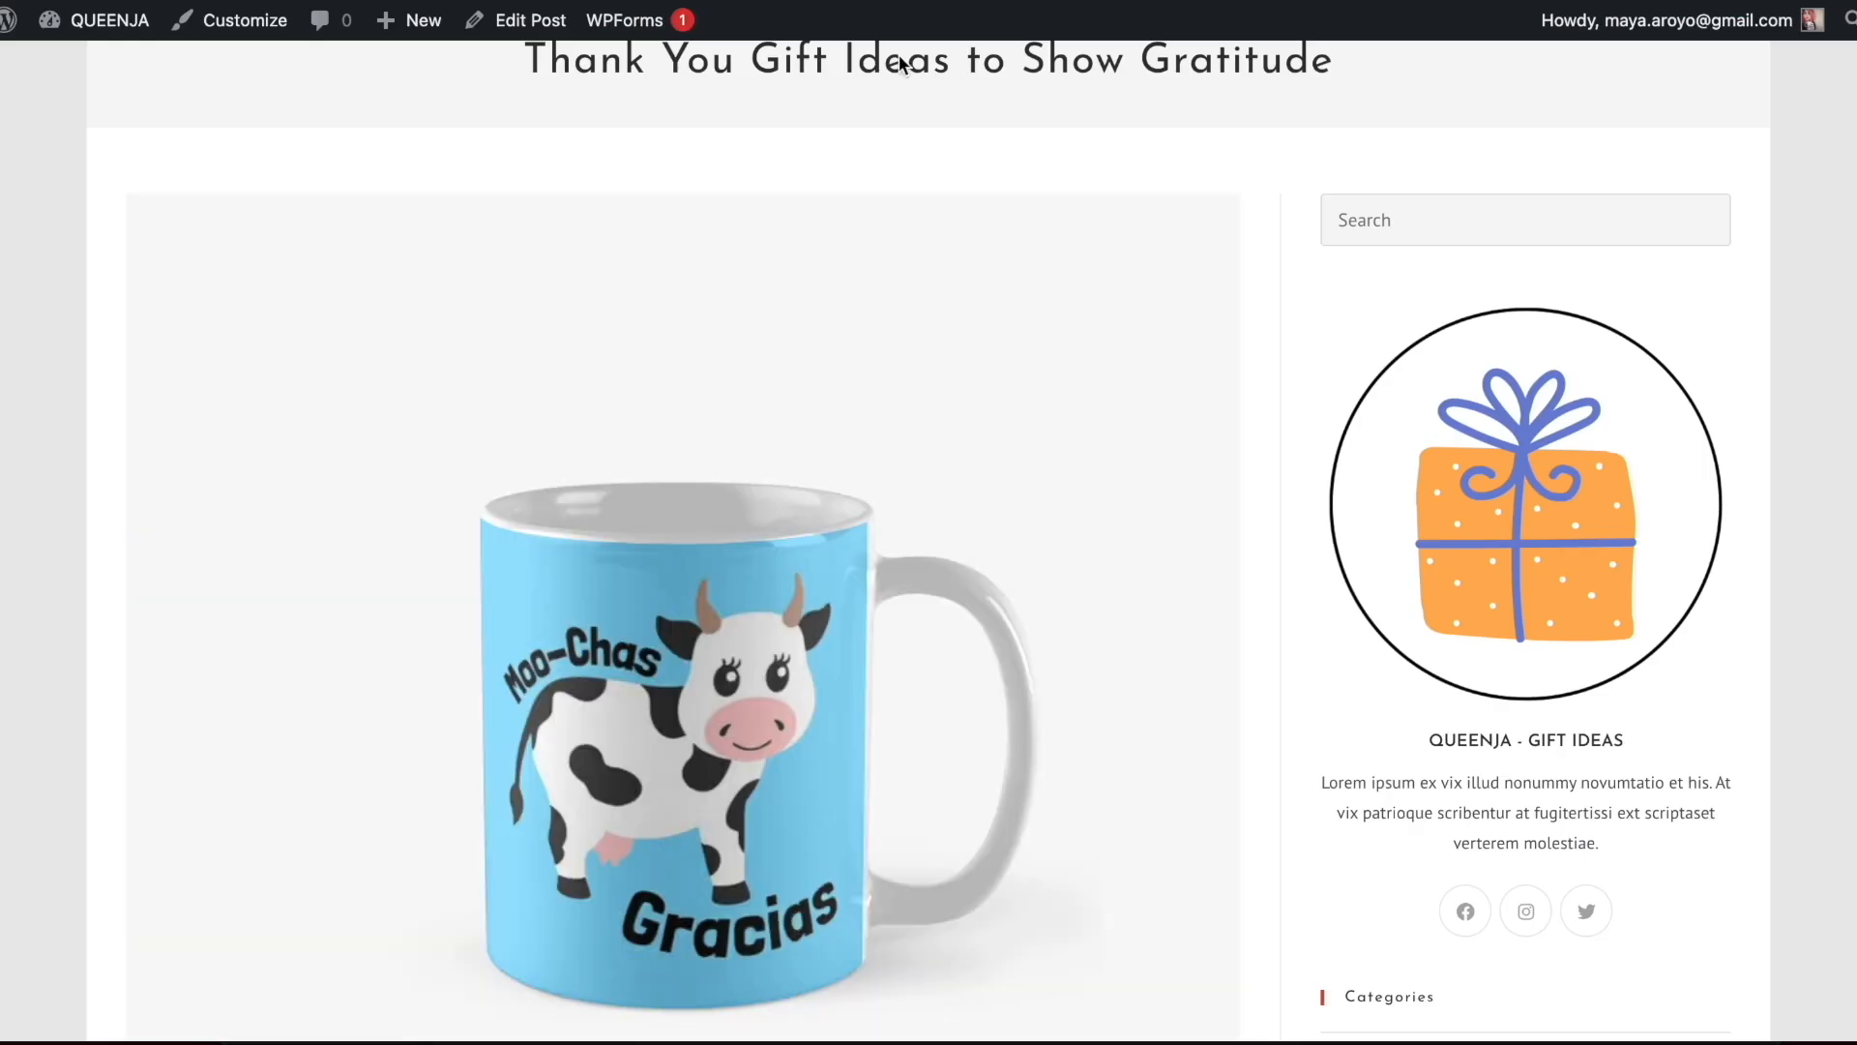
scroll(843, 391, down, 10)
scroll(696, 439, up, 15)
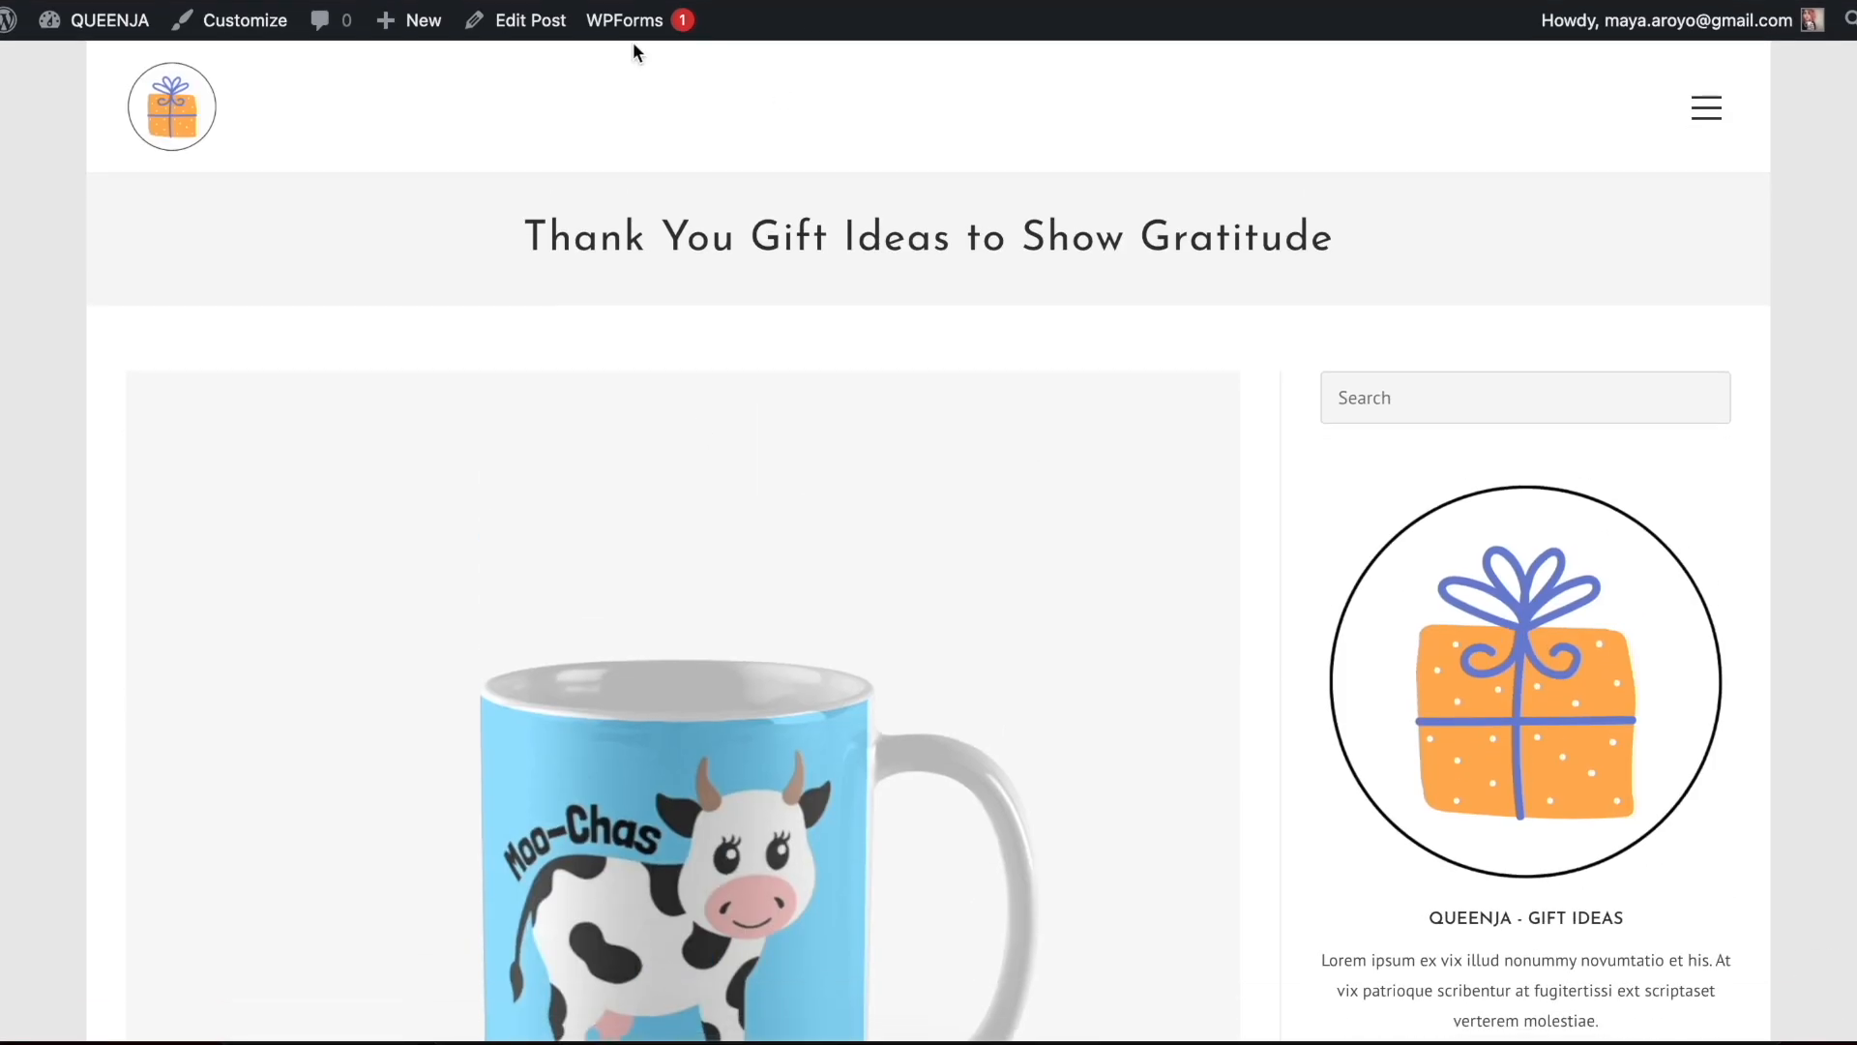
click(171, 107)
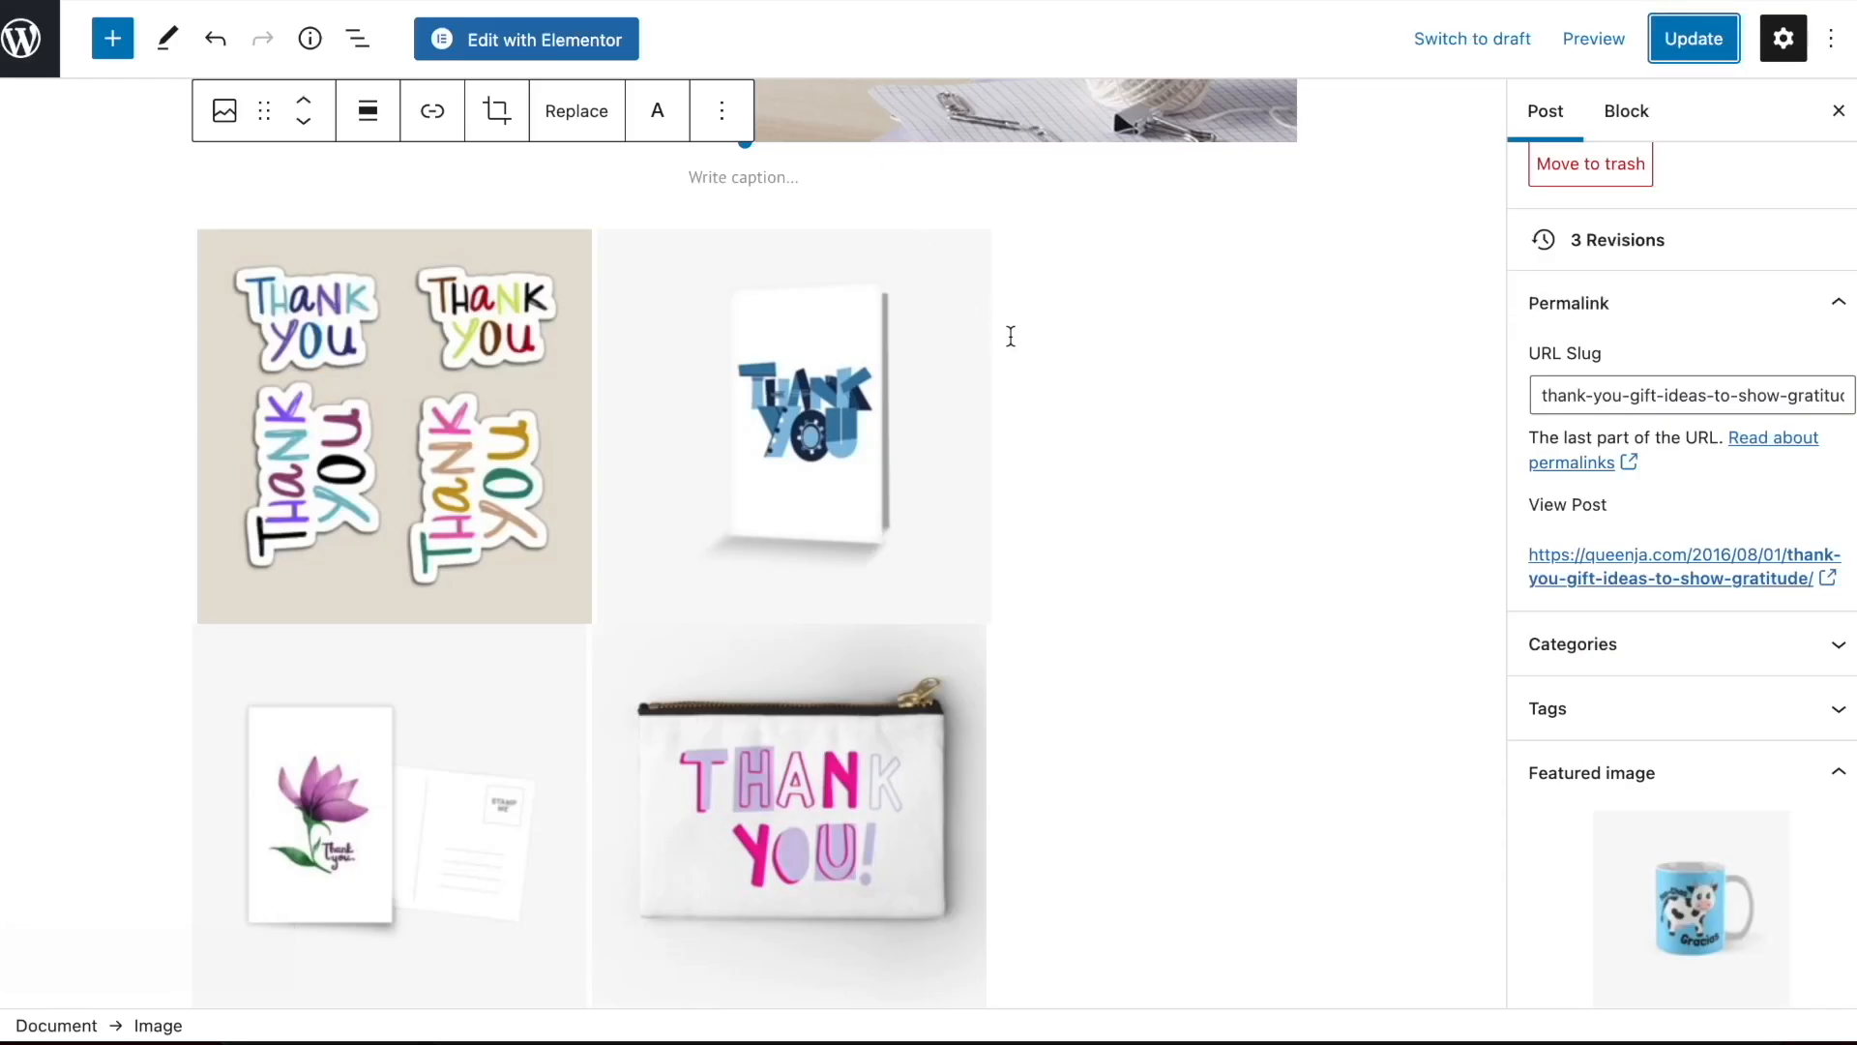
scroll(1012, 335, up, 3)
scroll(1012, 335, down, 6)
scroll(1012, 338, down, 1)
In Finder's Downloads folder, preview work-40121602-zipper-pouch.jpg and crop it to a landscape format of about 1000 by 749 pixels
mouse_move(149, 1035)
click(149, 966)
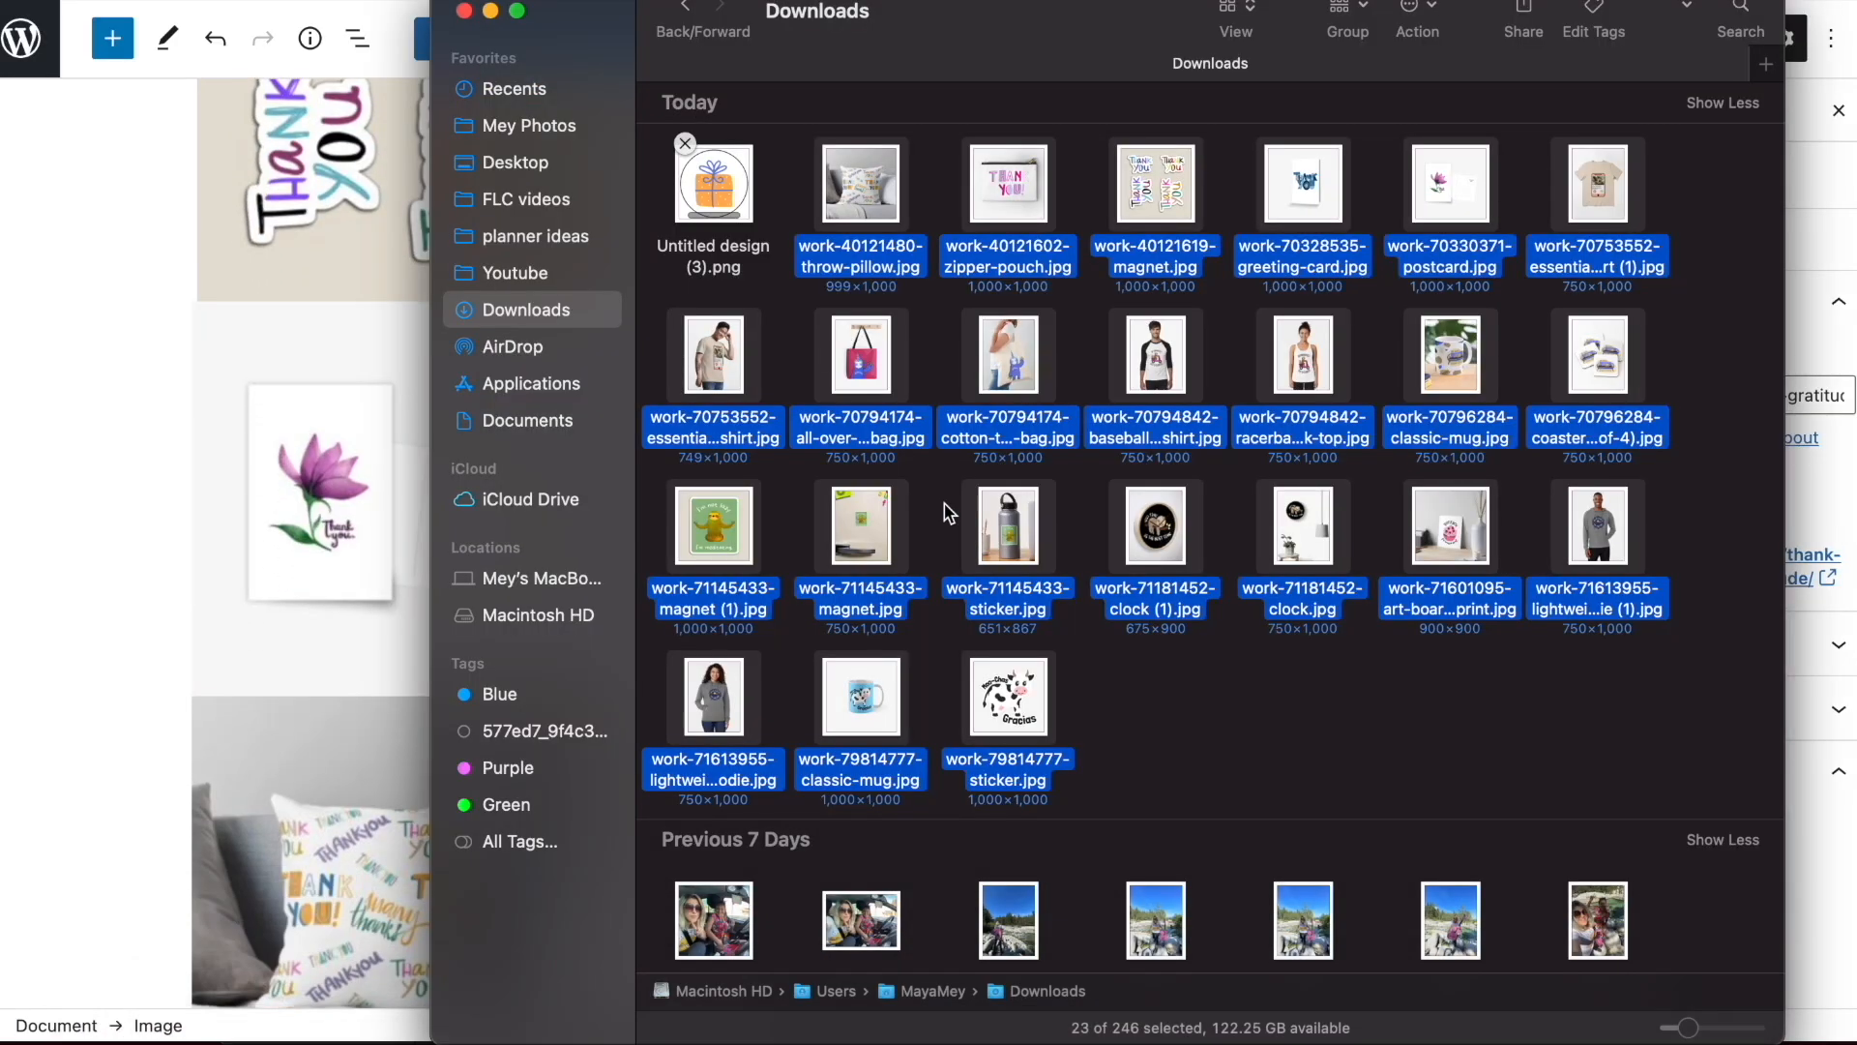
click(1122, 749)
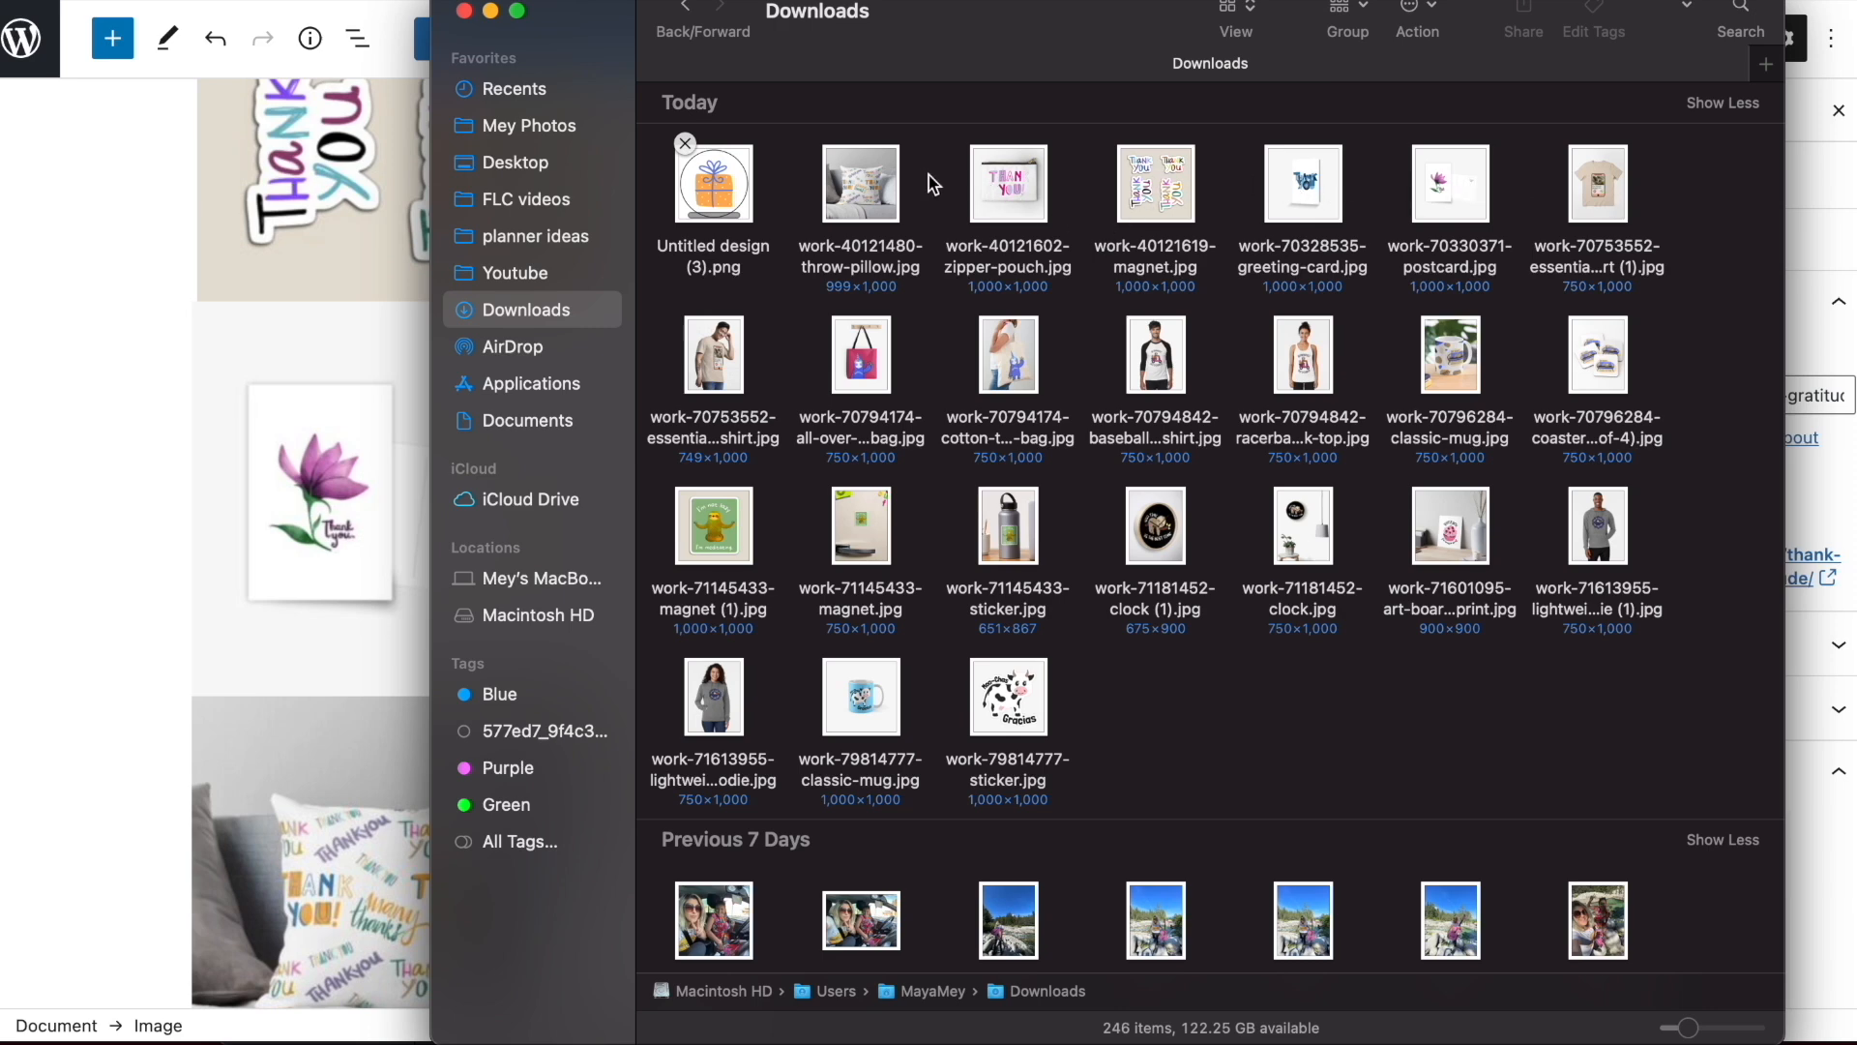
click(1021, 192)
key(space)
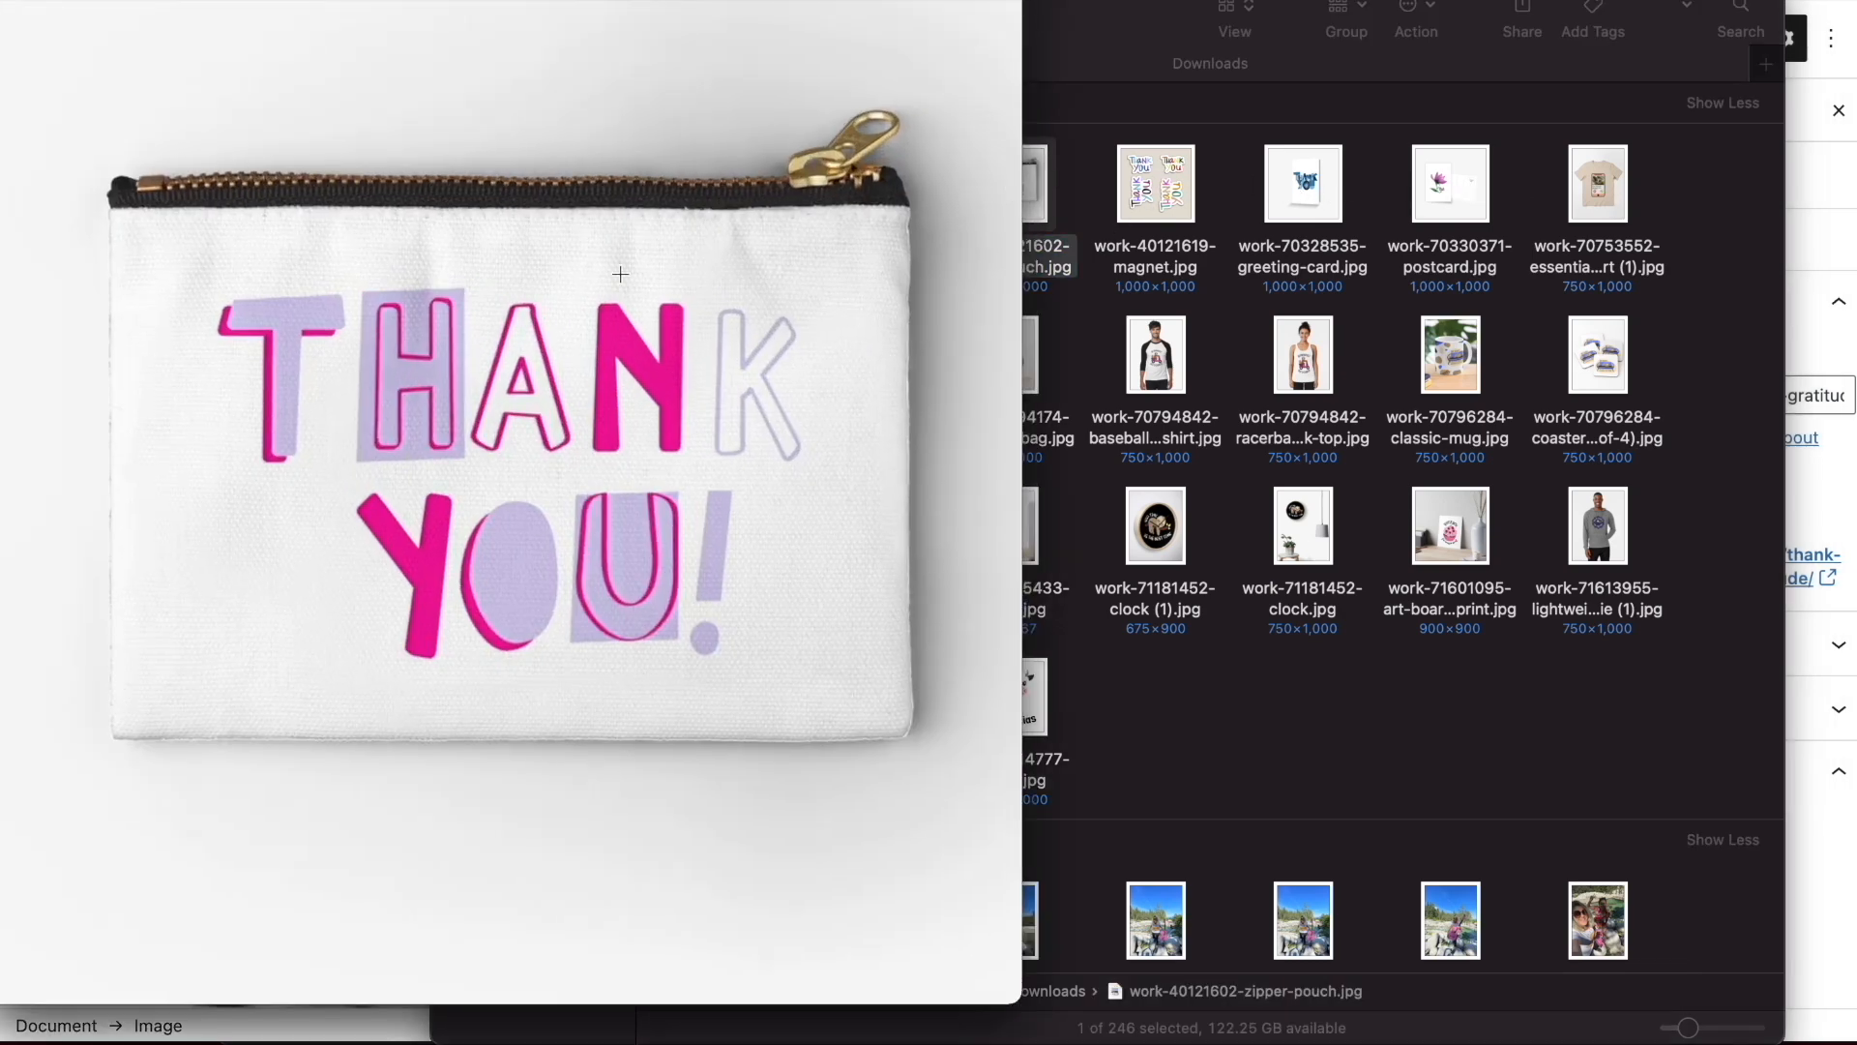
scroll(620, 275, down, 5)
drag(196, 280, 922, 682)
drag(559, 280, 559, 253)
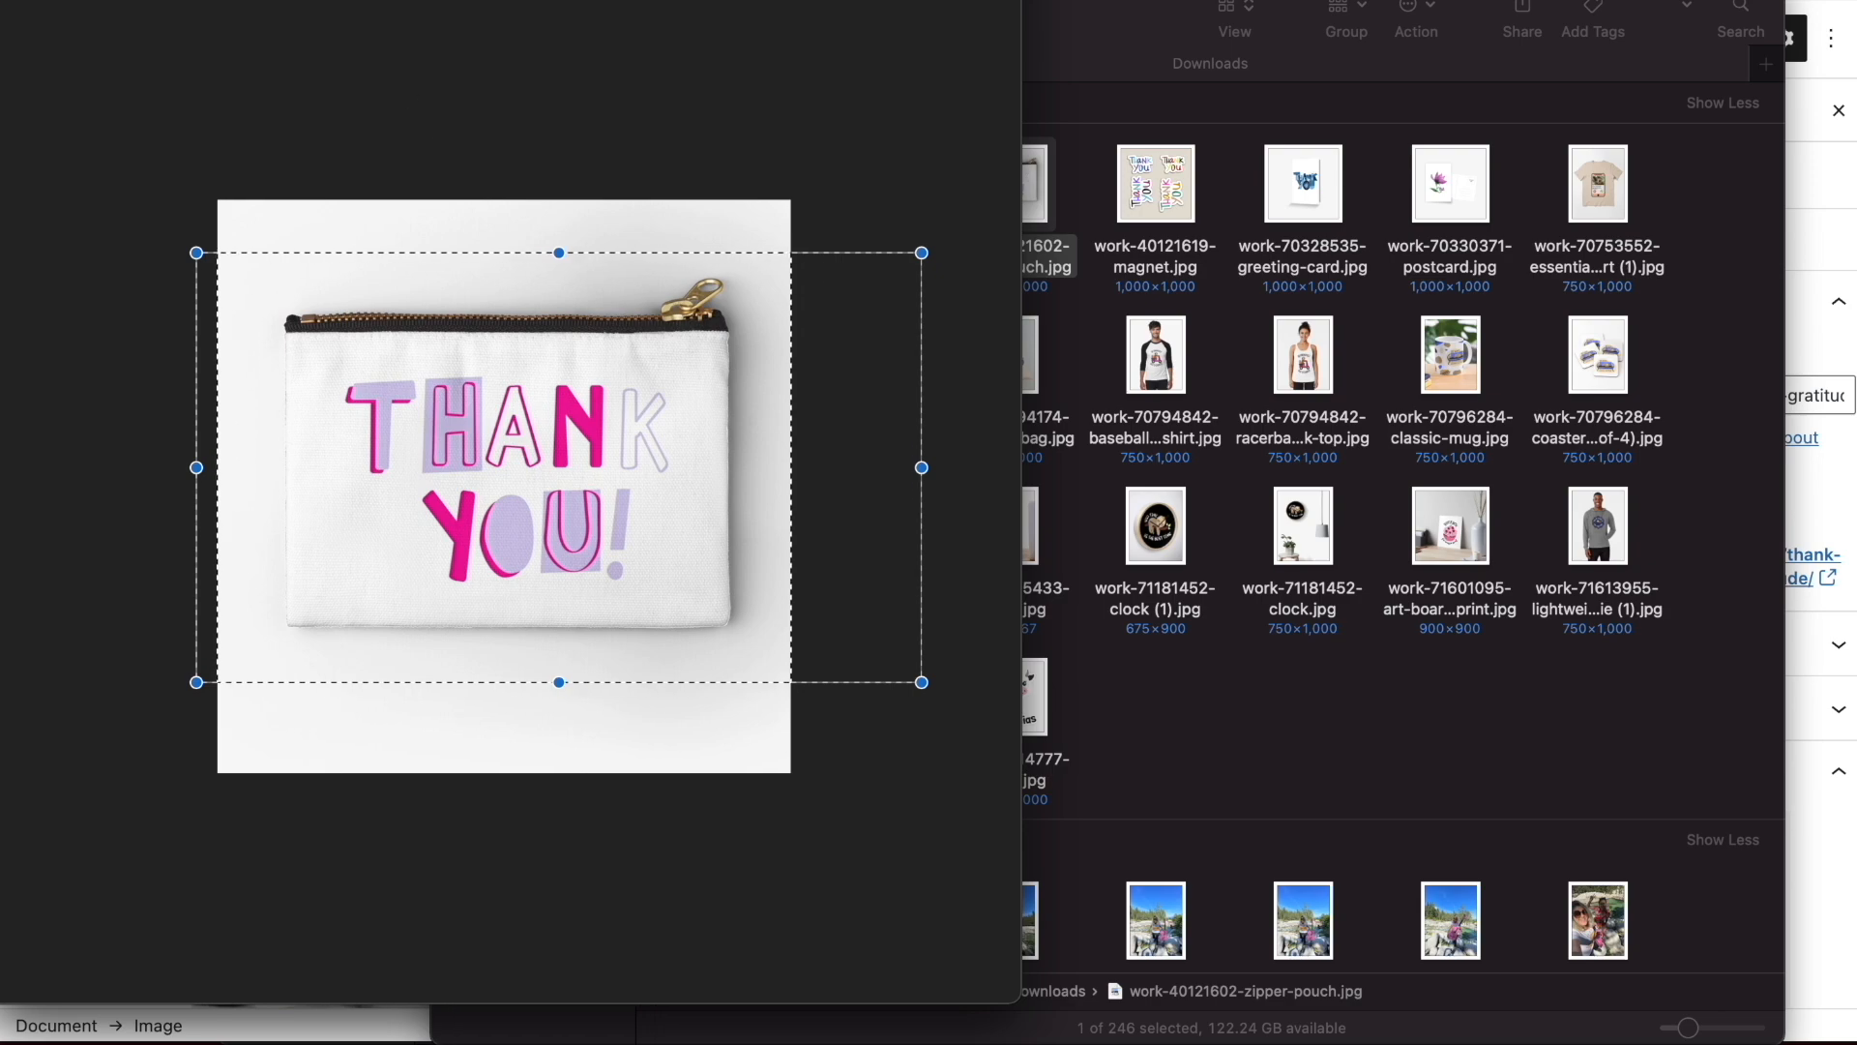
key(super+w)
Back in the post editor, upload the cropped zipper pouch picture as the post's featured image and update the post
click(181, 407)
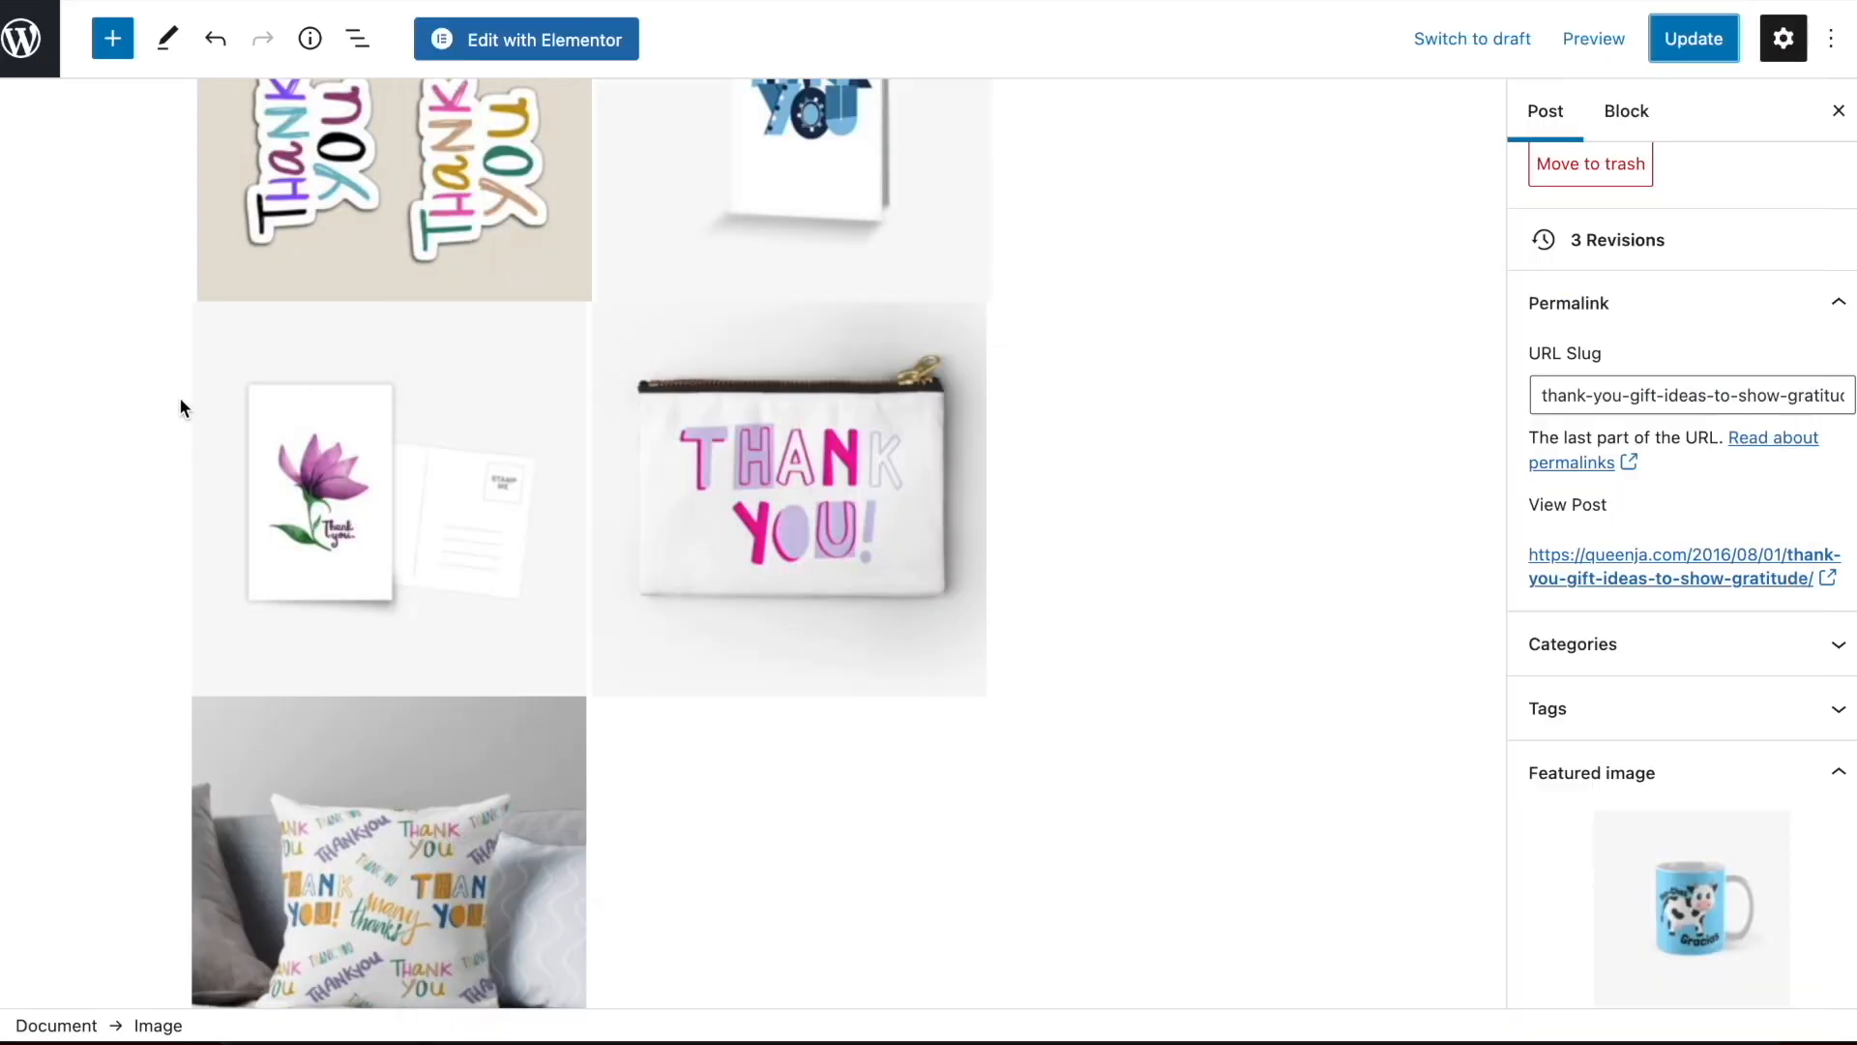
click(1664, 873)
click(153, 982)
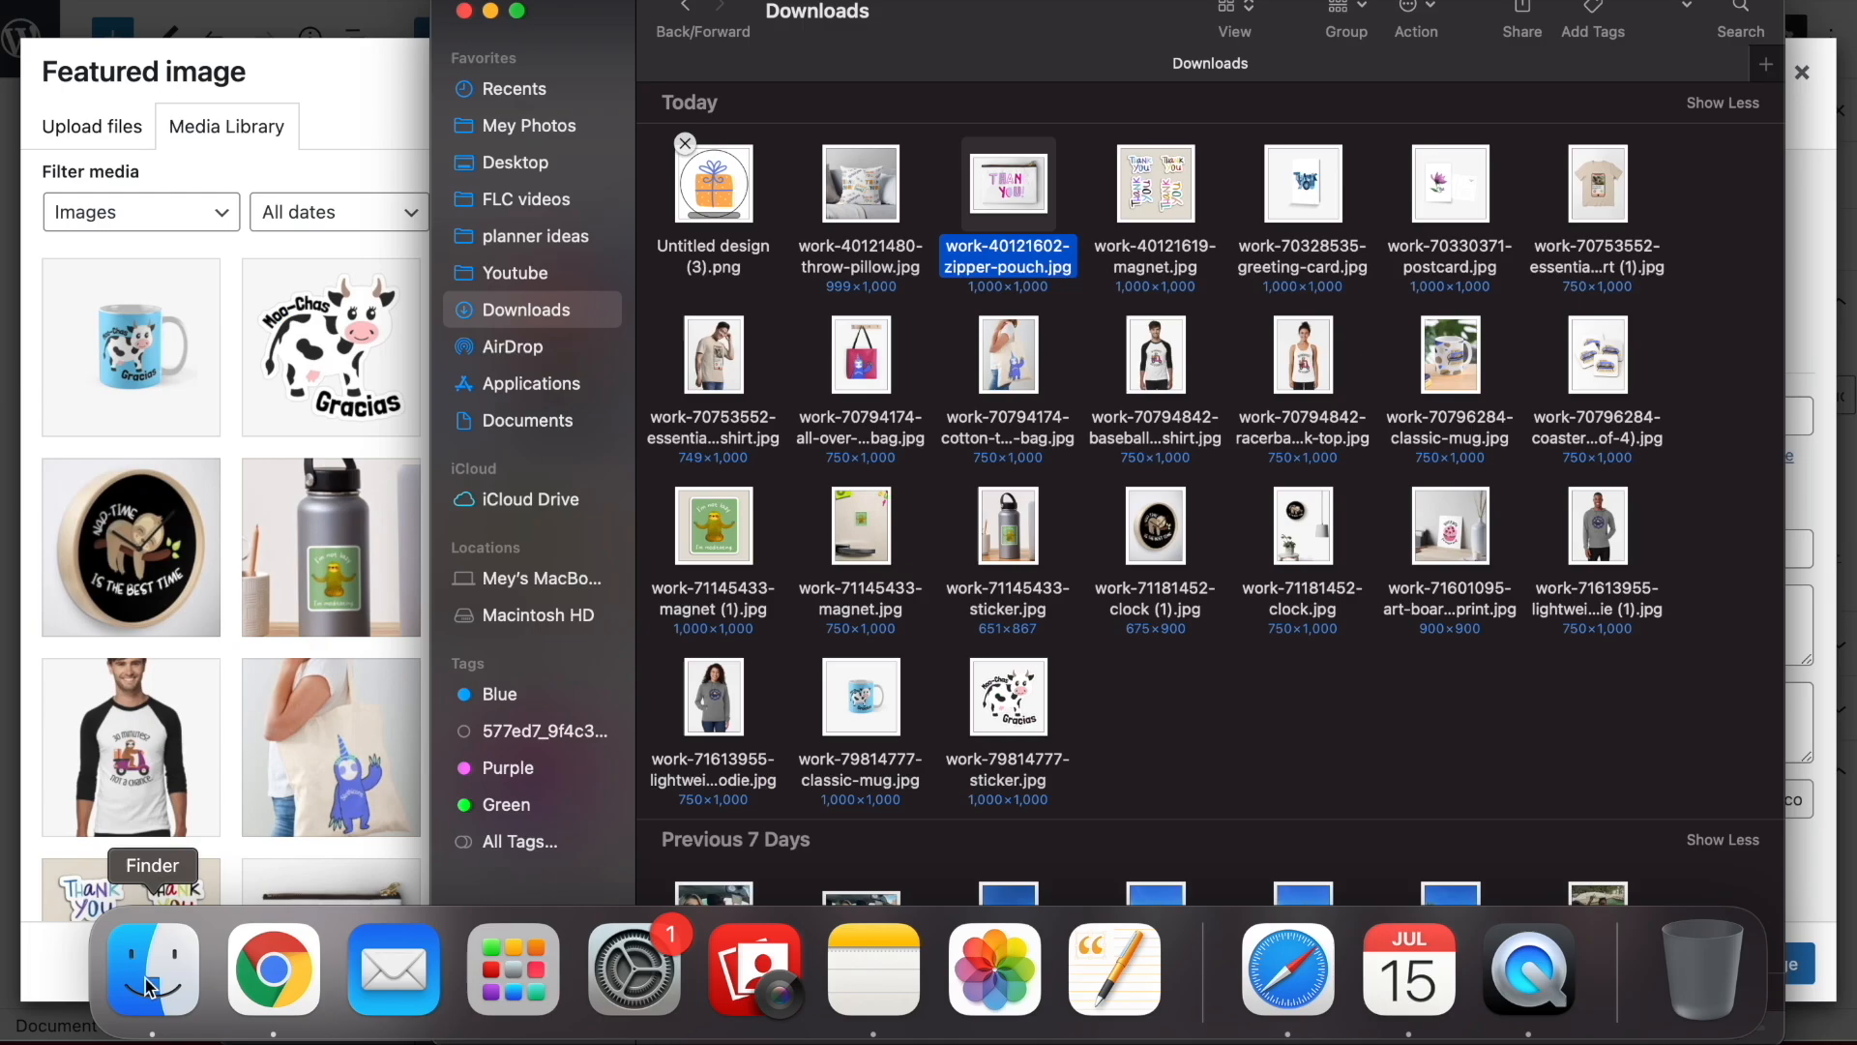
drag(1006, 194, 188, 488)
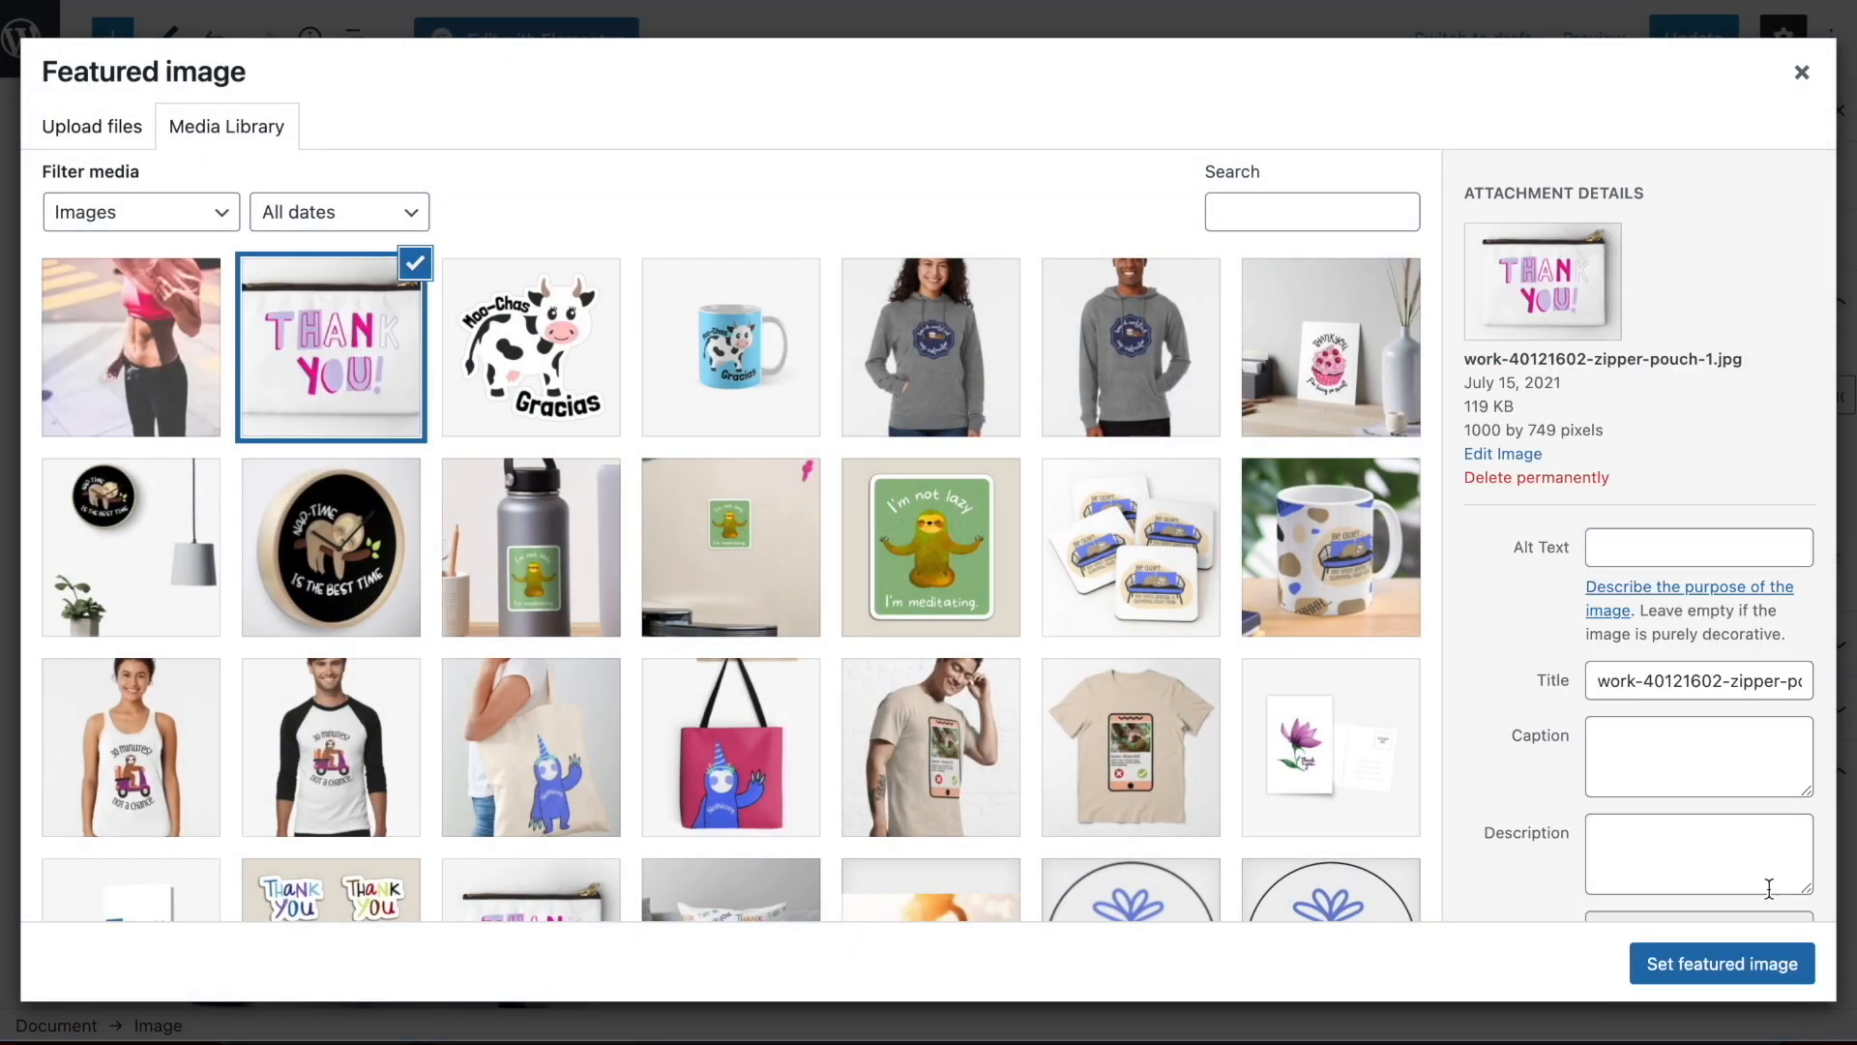
click(1716, 961)
scroll(1687, 418, up, 3)
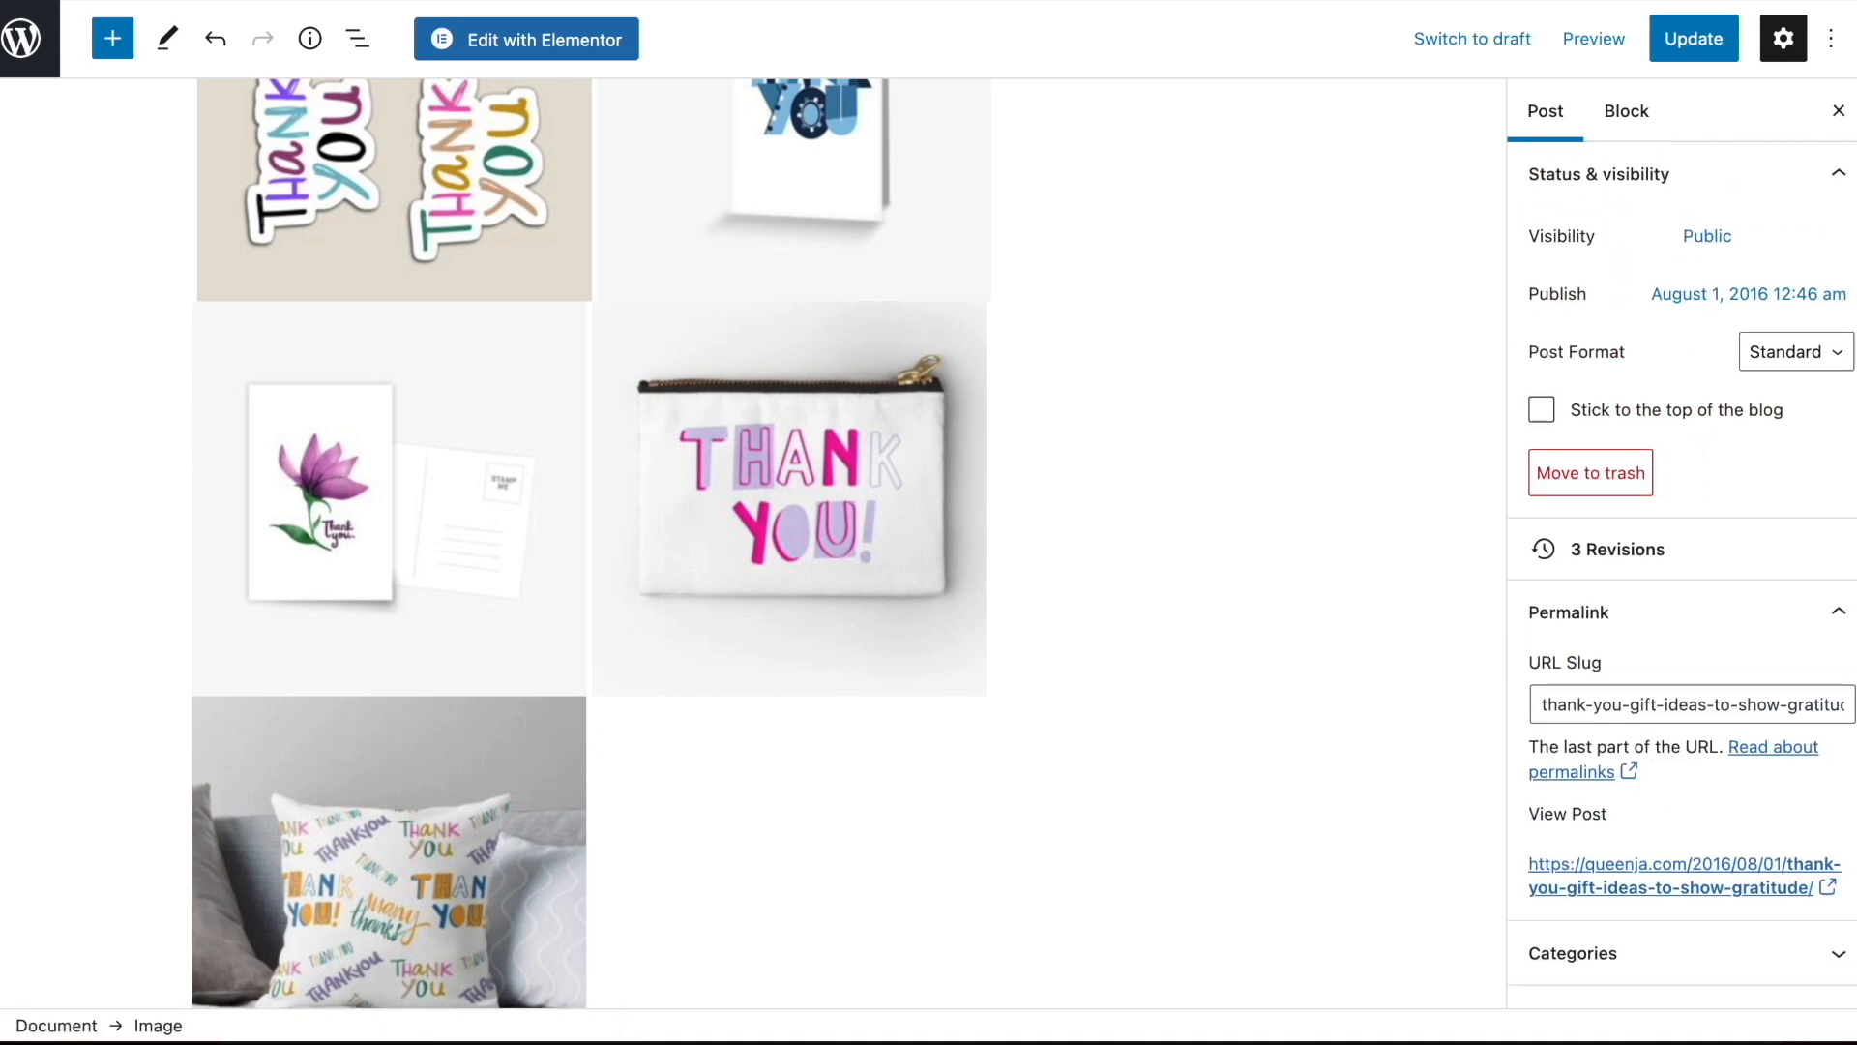
click(1698, 37)
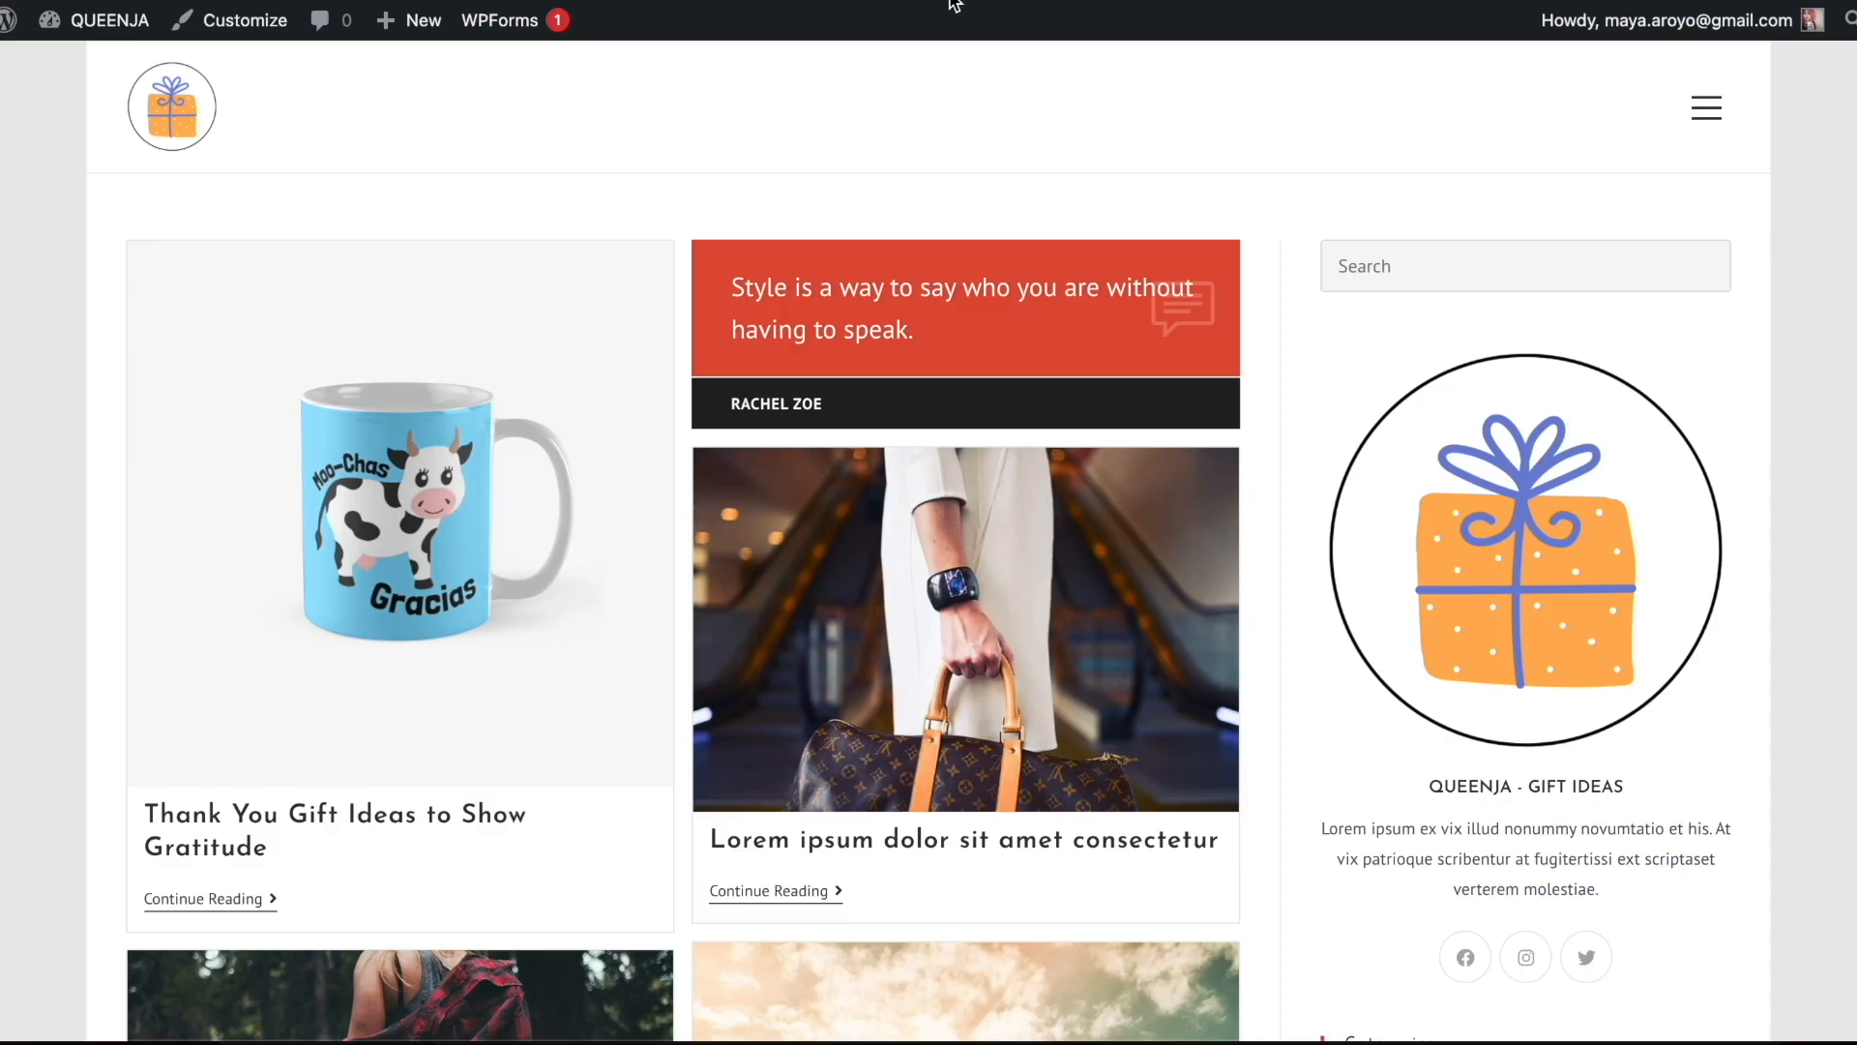
Reload the blog's home page, open the thank you gift article and review its featured image, text and product pictures
key(super+r)
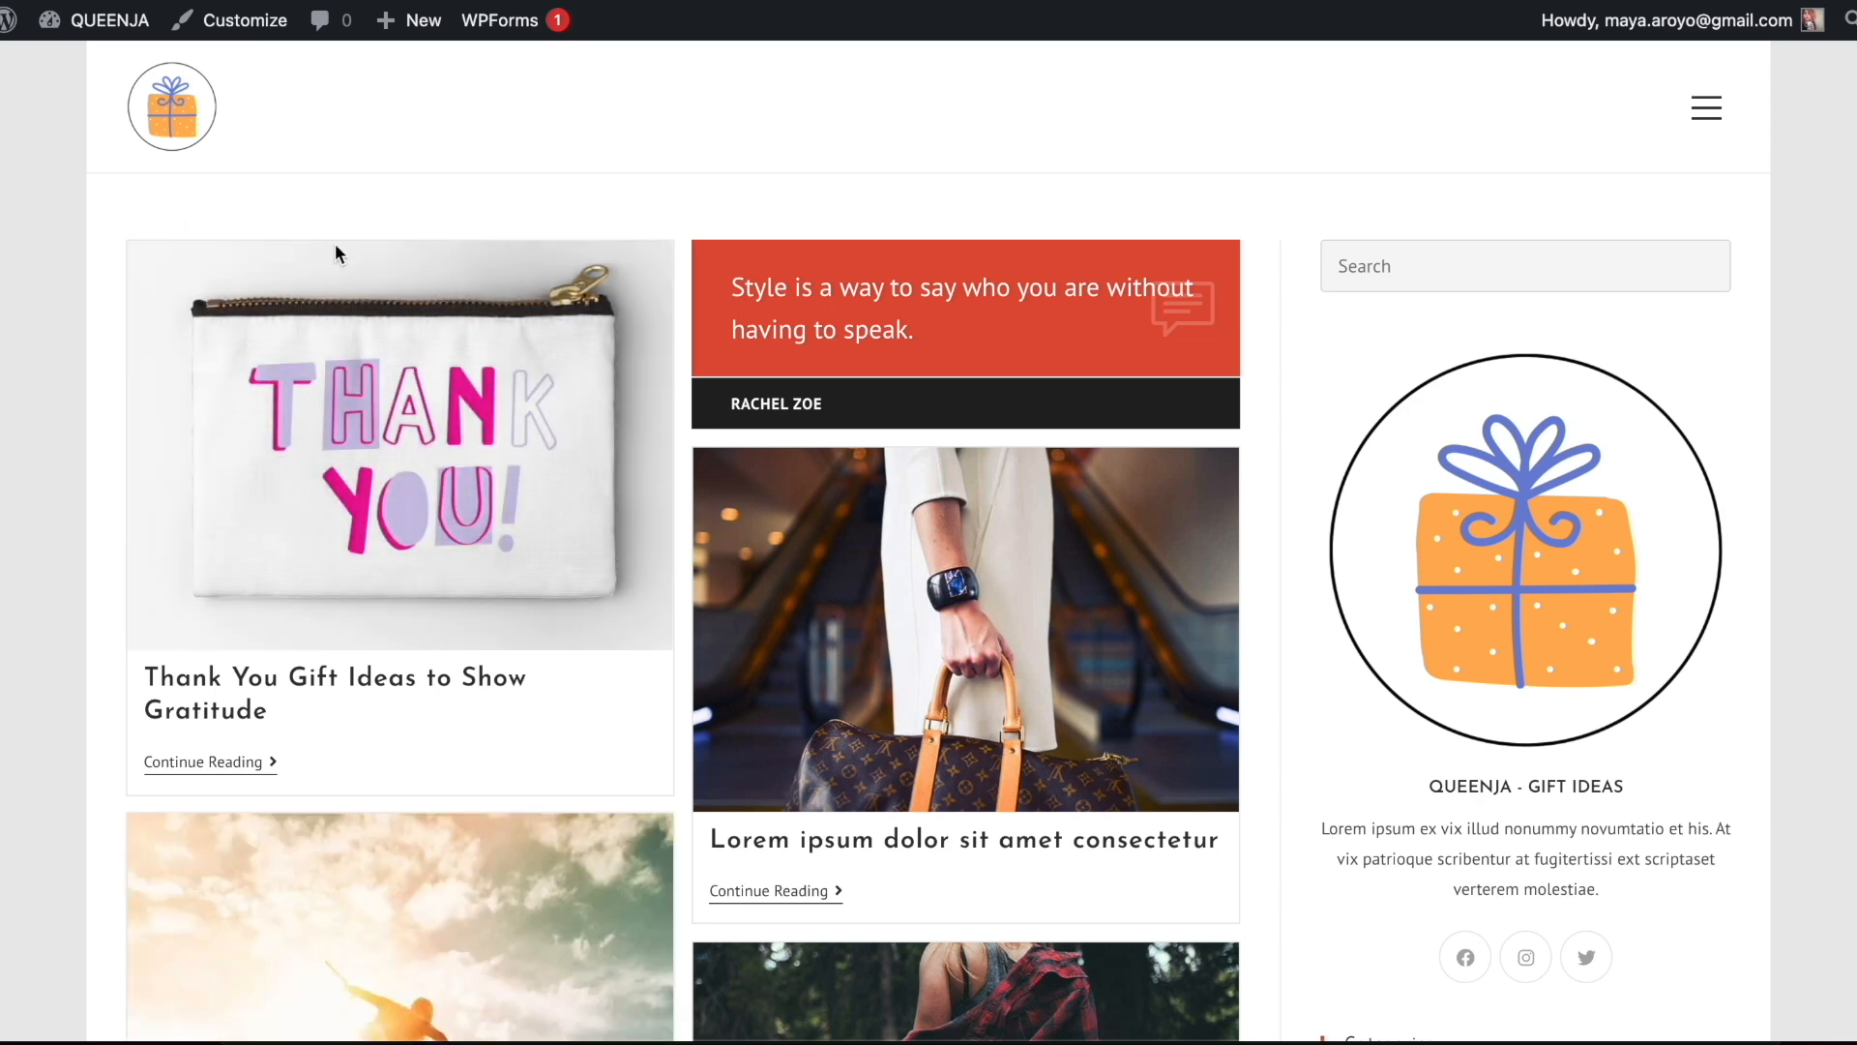
click(451, 400)
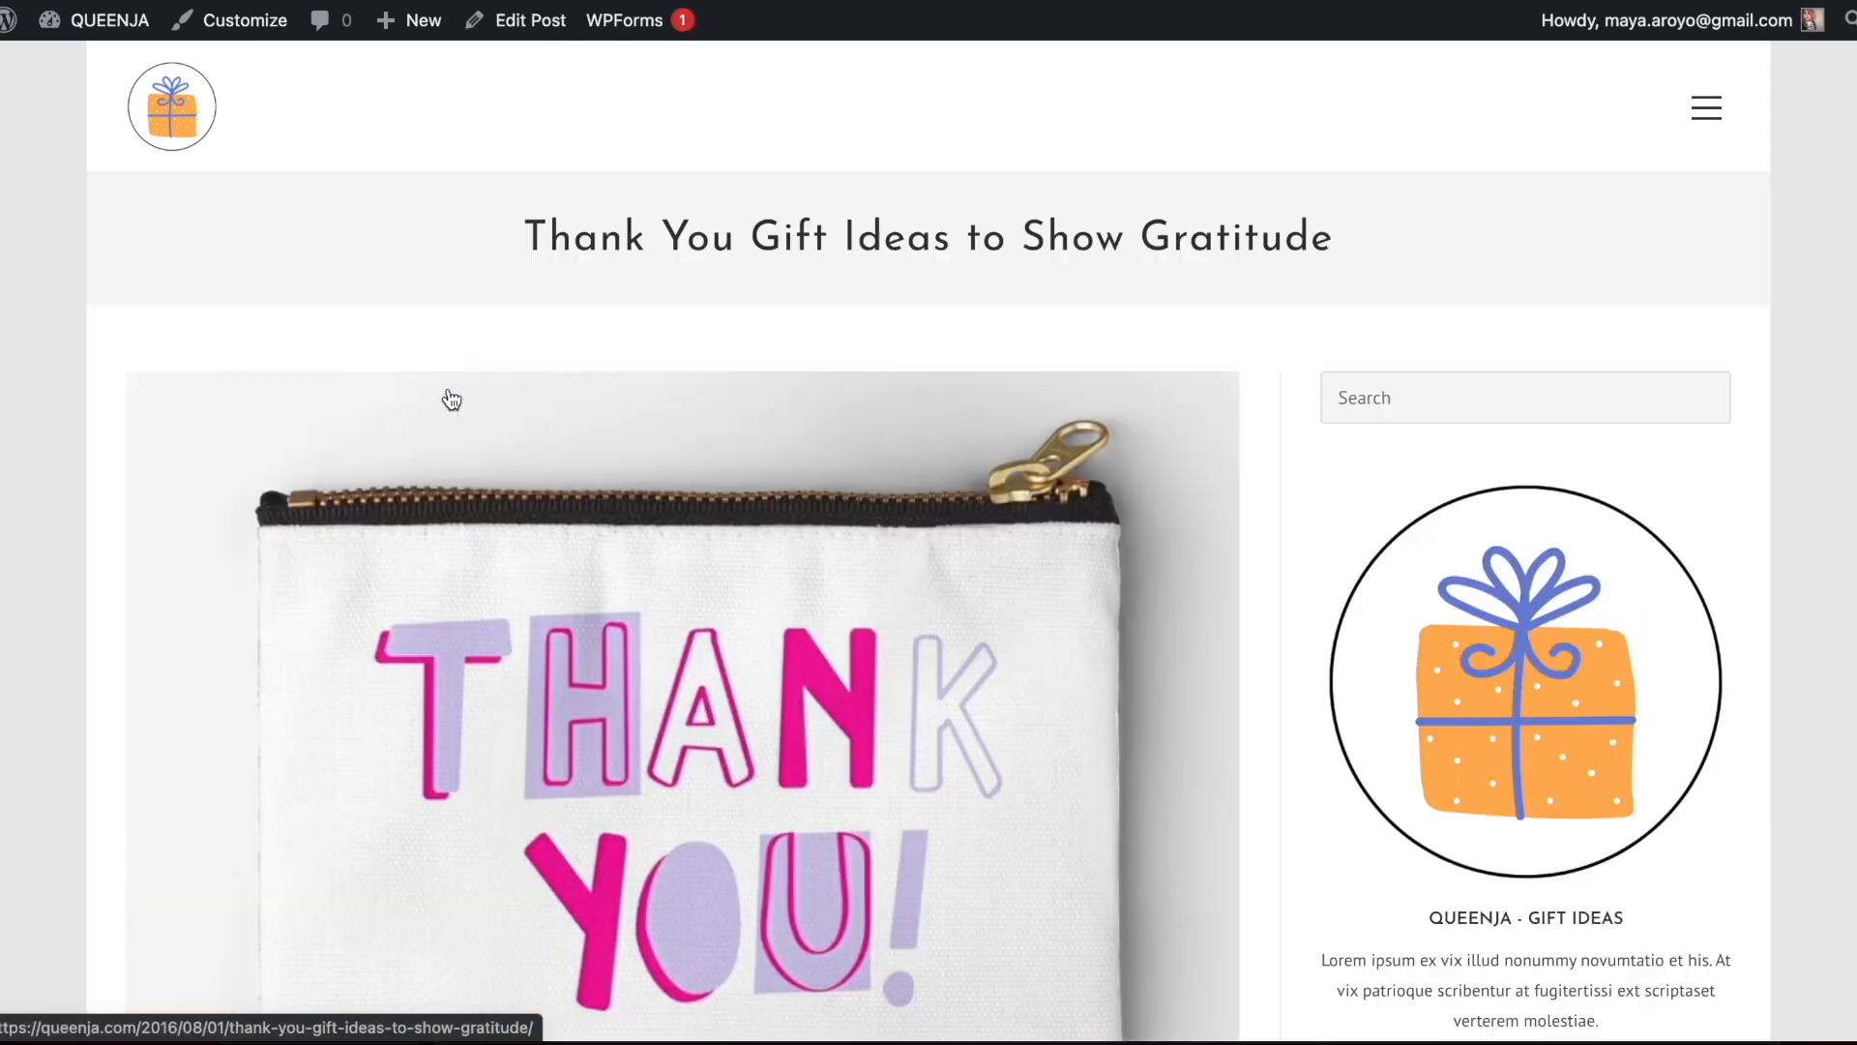
scroll(907, 394, down, 15)
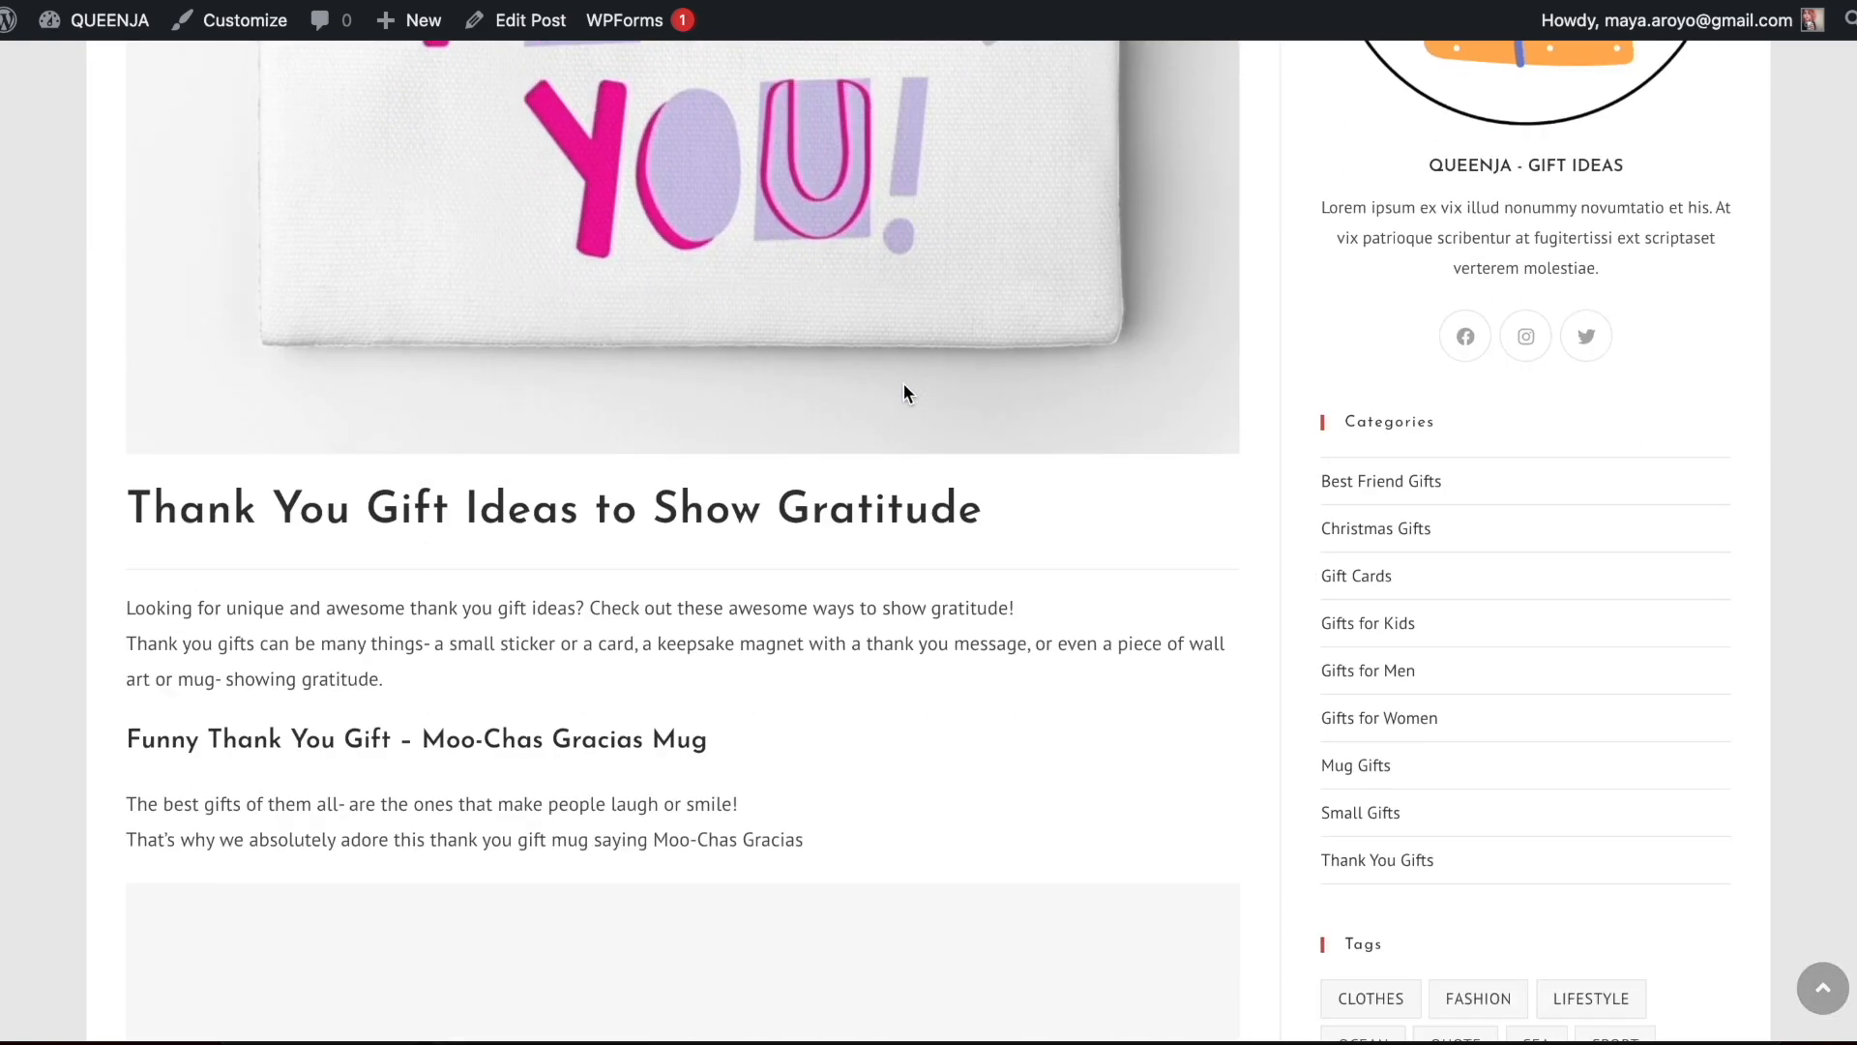
scroll(1138, 579, up, 15)
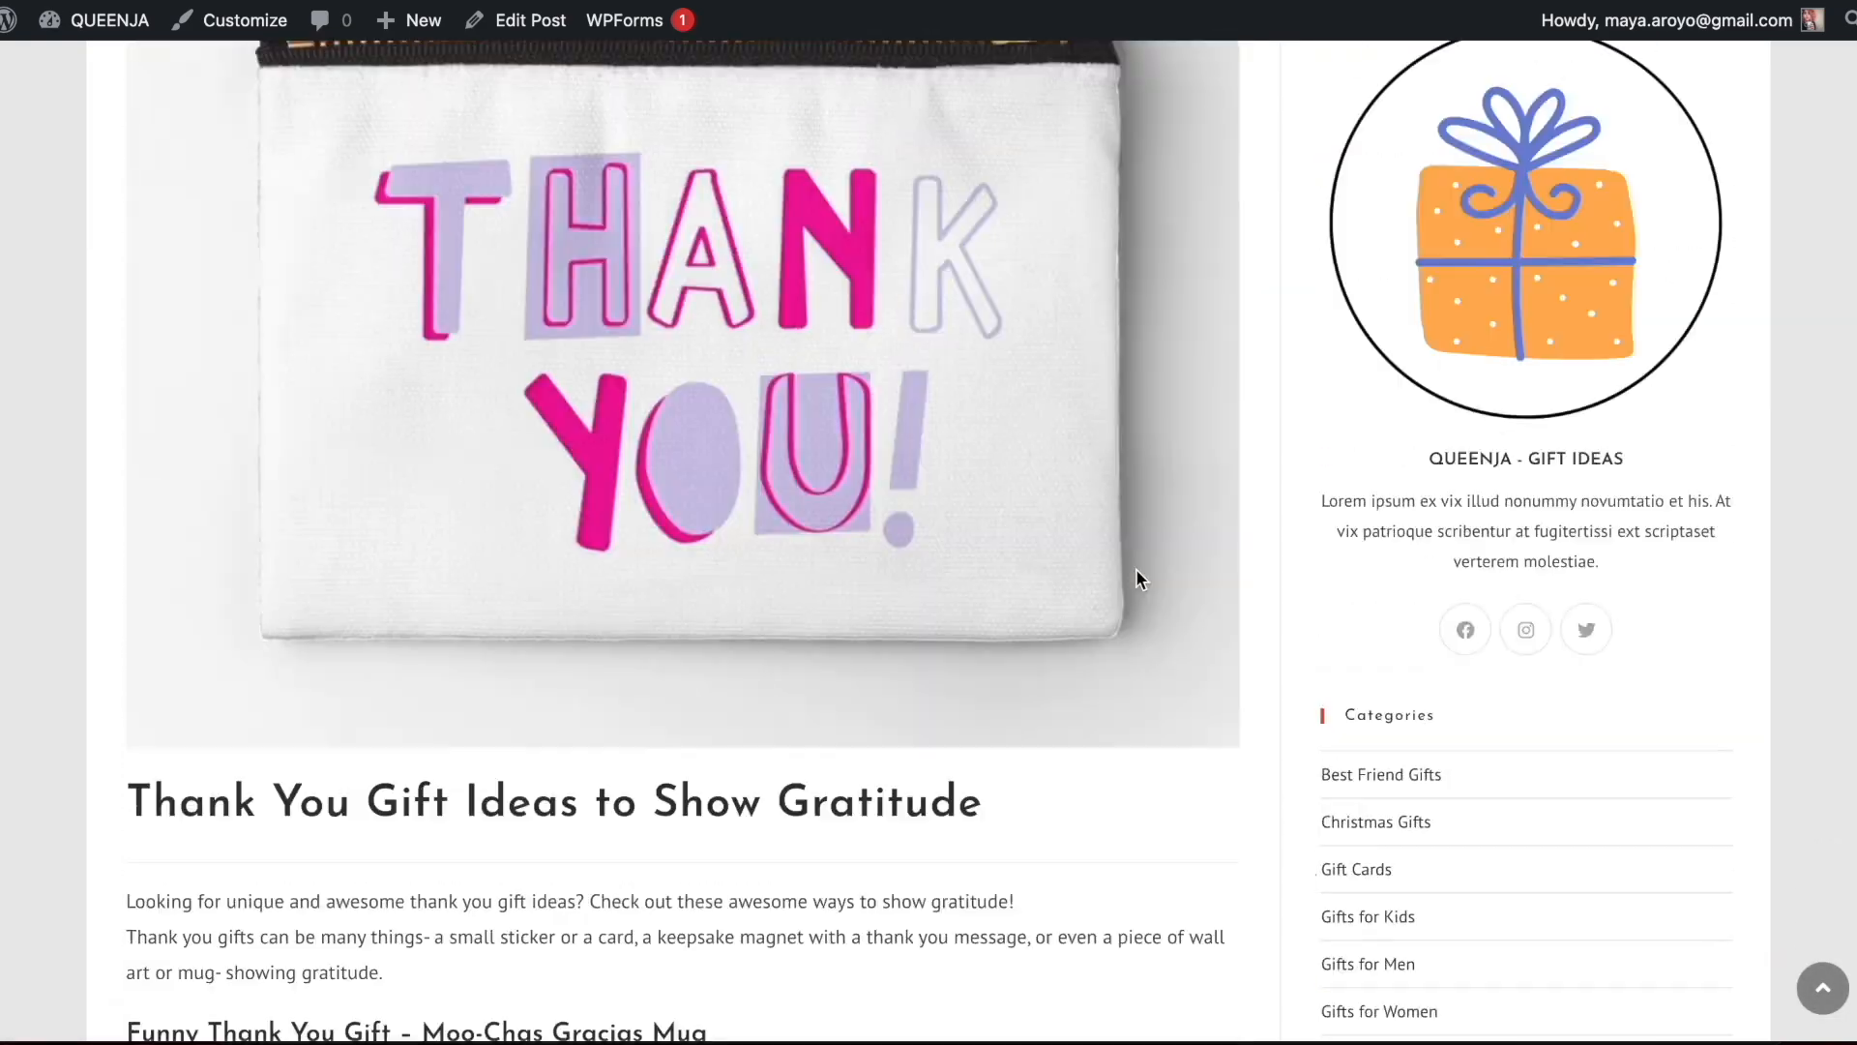
scroll(1028, 222, down, 7)
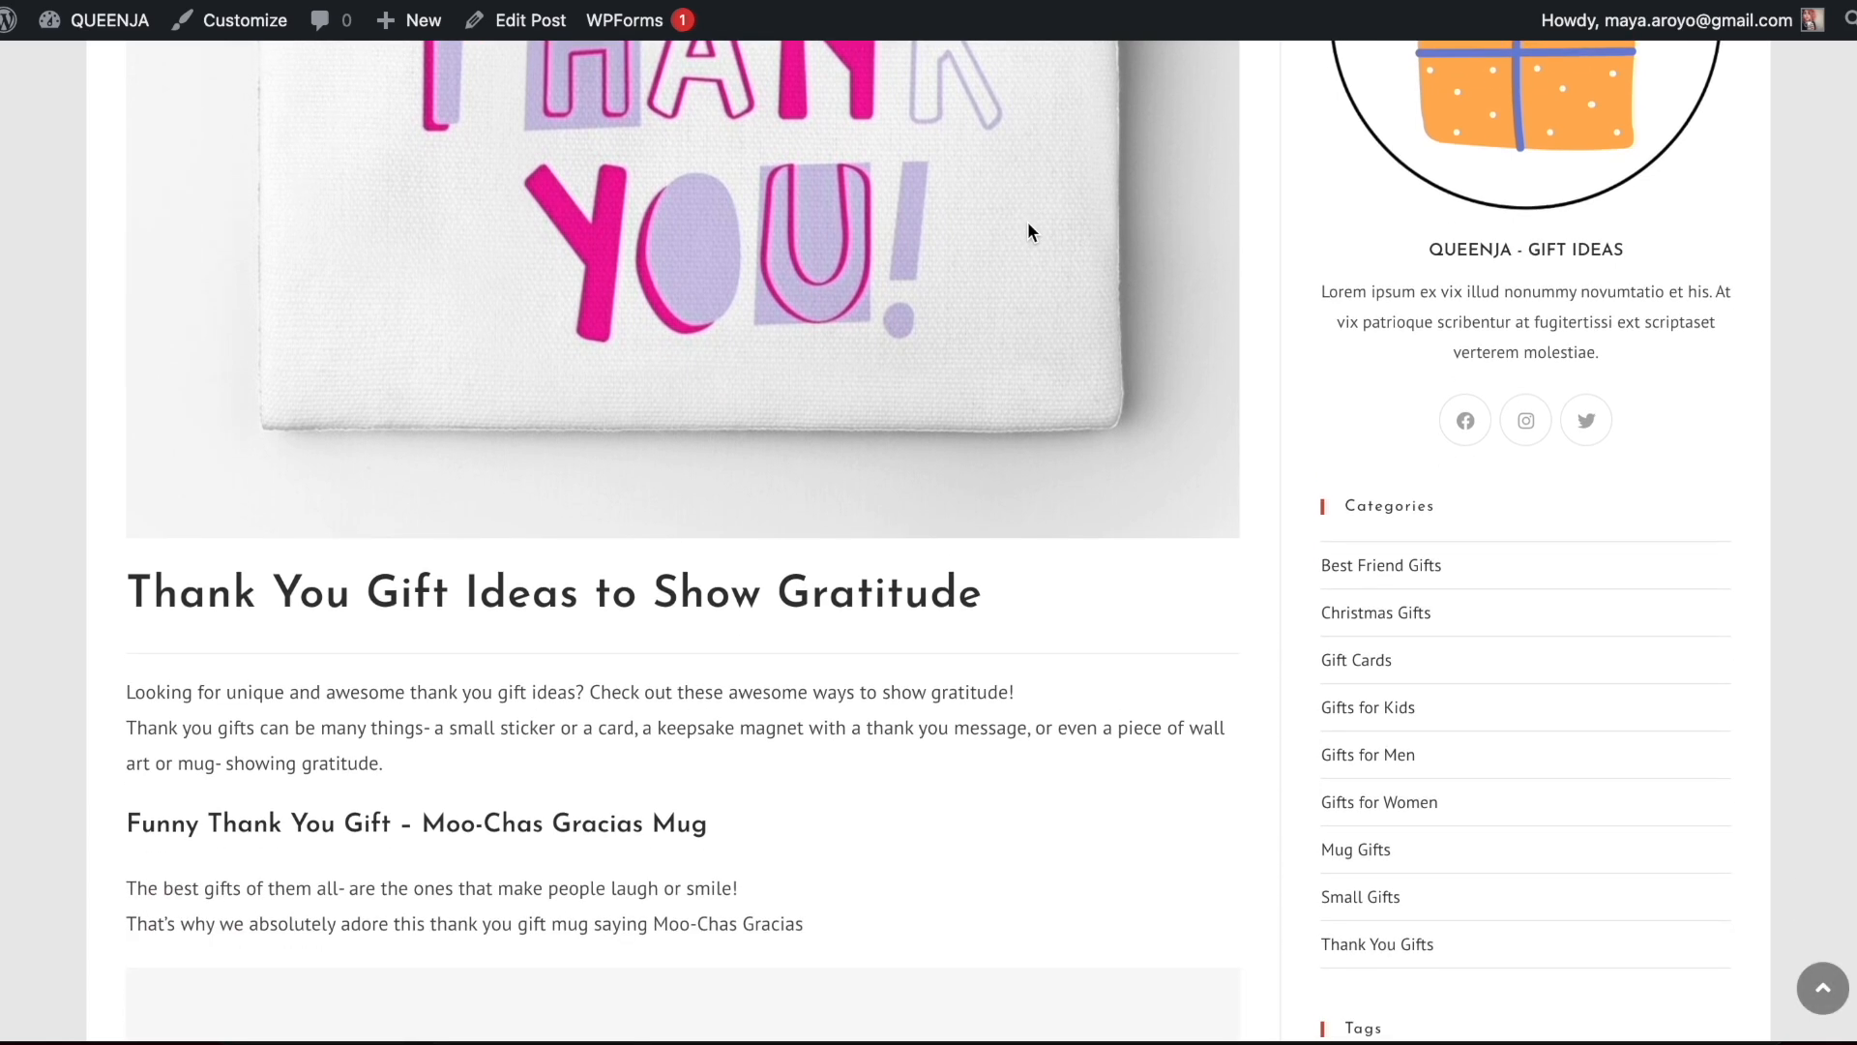
scroll(1028, 230, down, 15)
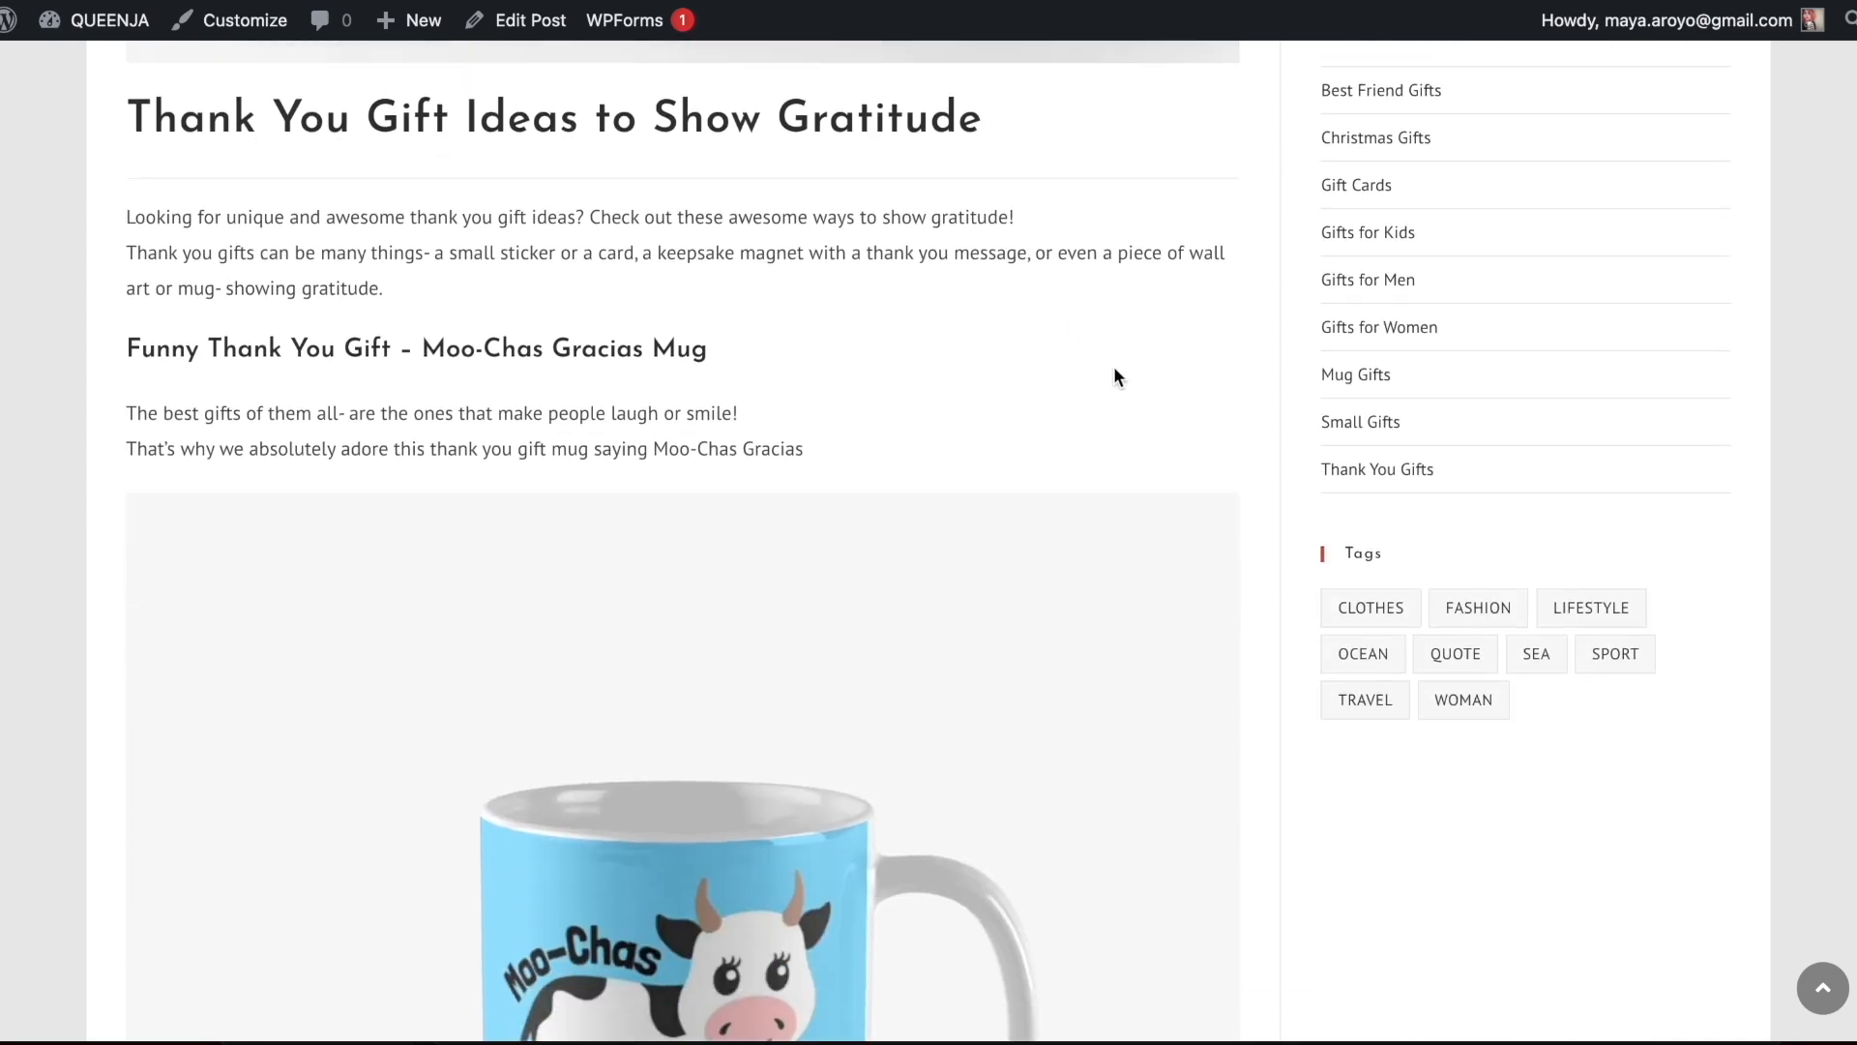
scroll(1112, 373, down, 8)
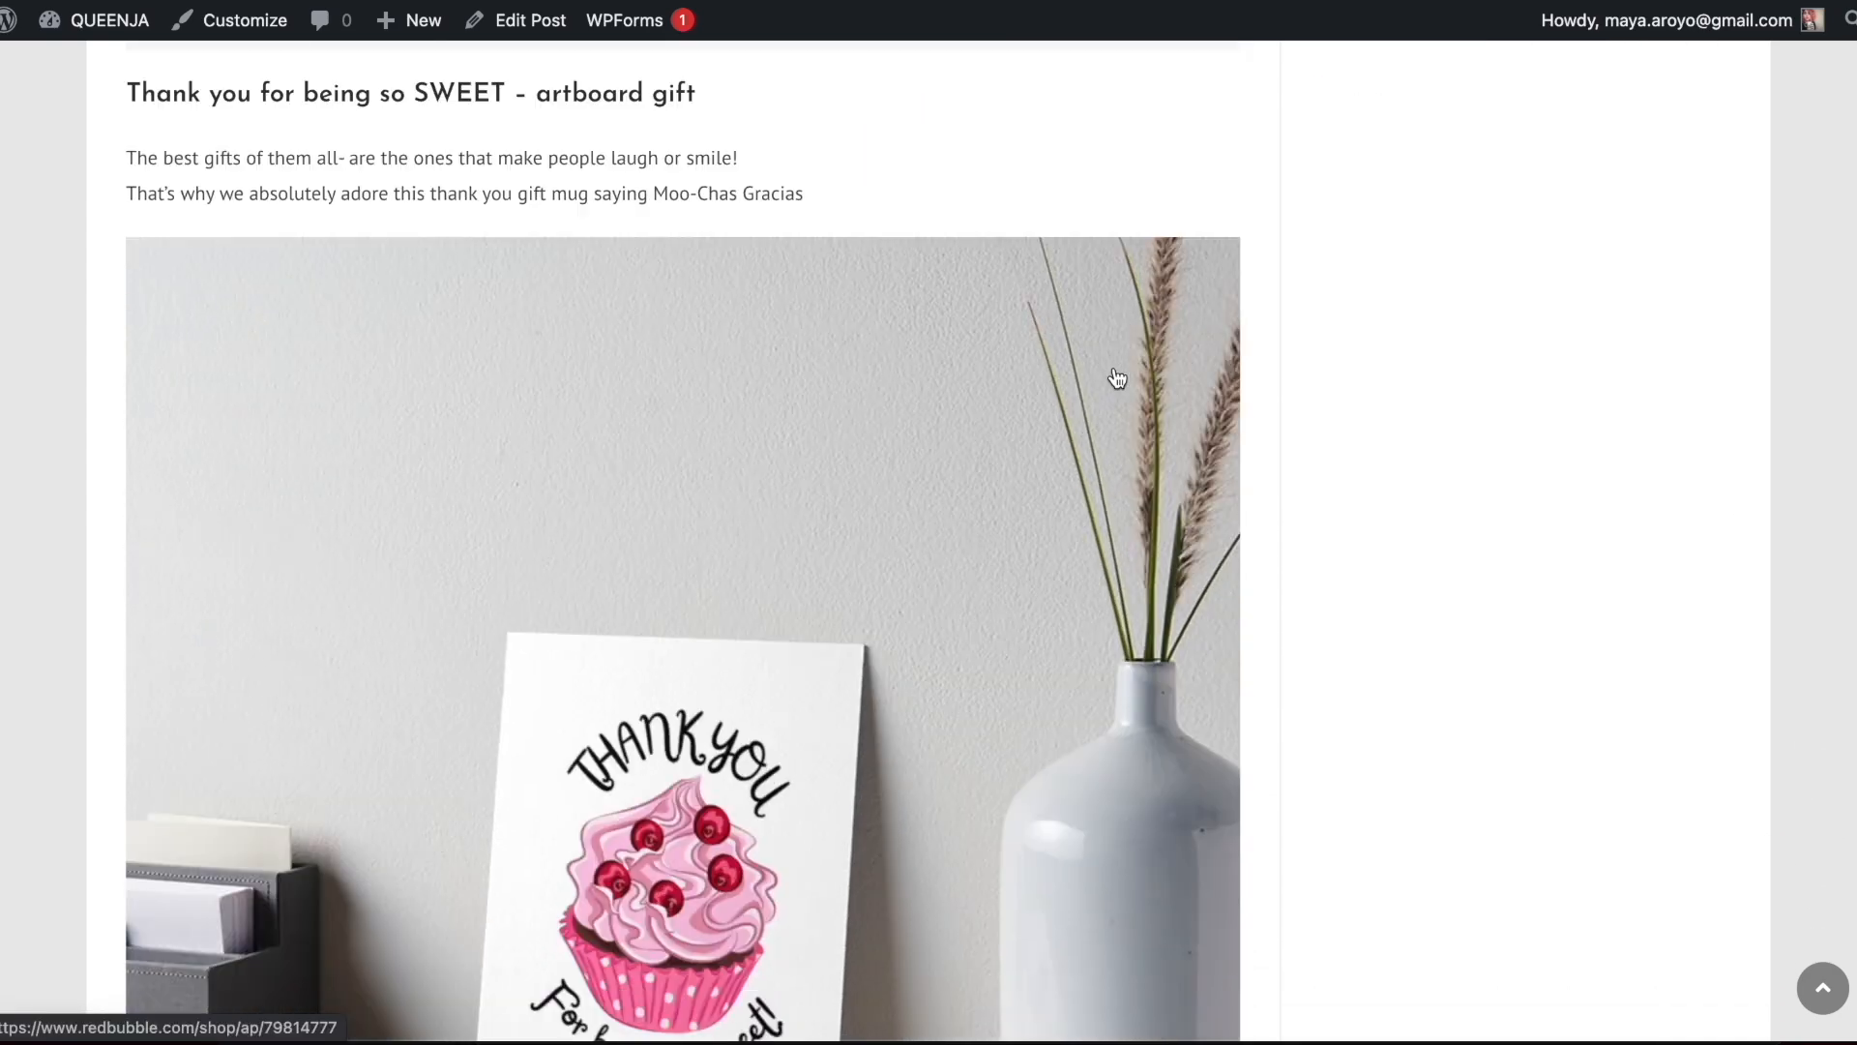
scroll(1112, 372, up, 11)
scroll(1115, 375, up, 2)
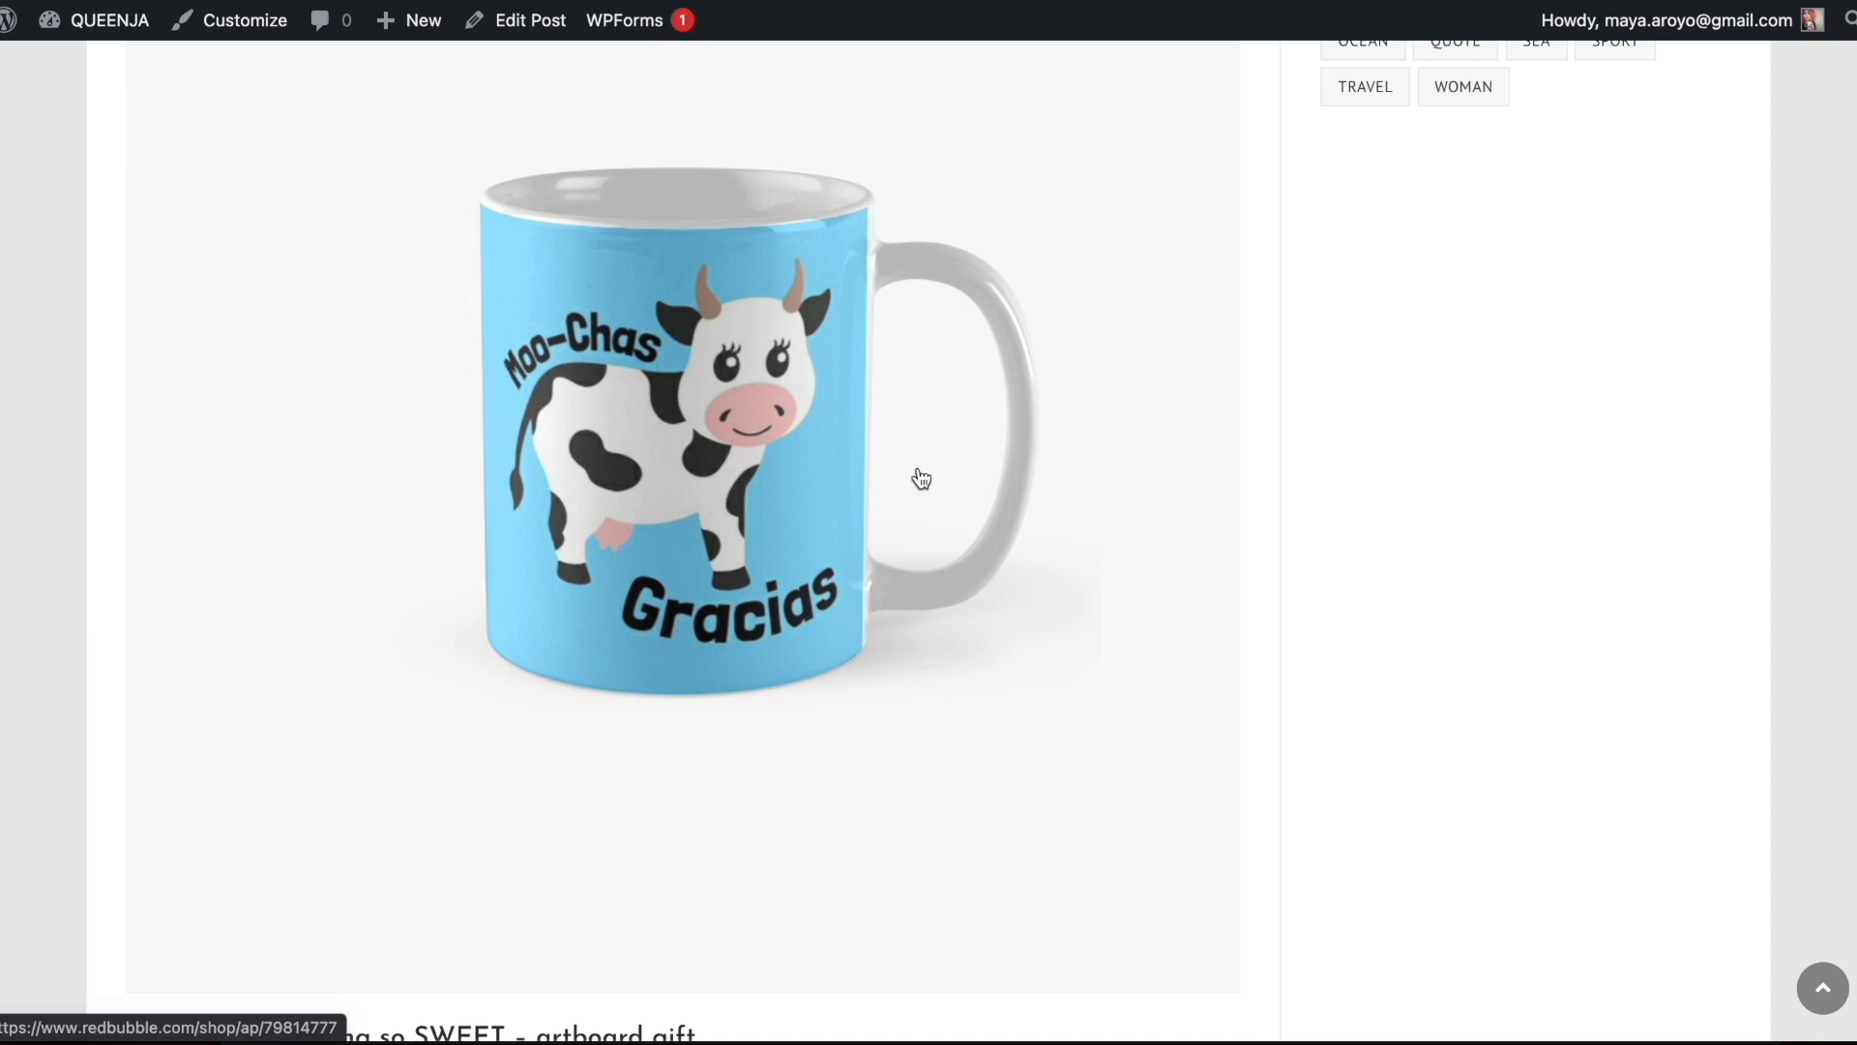
scroll(921, 479, up, 6)
scroll(934, 454, down, 5)
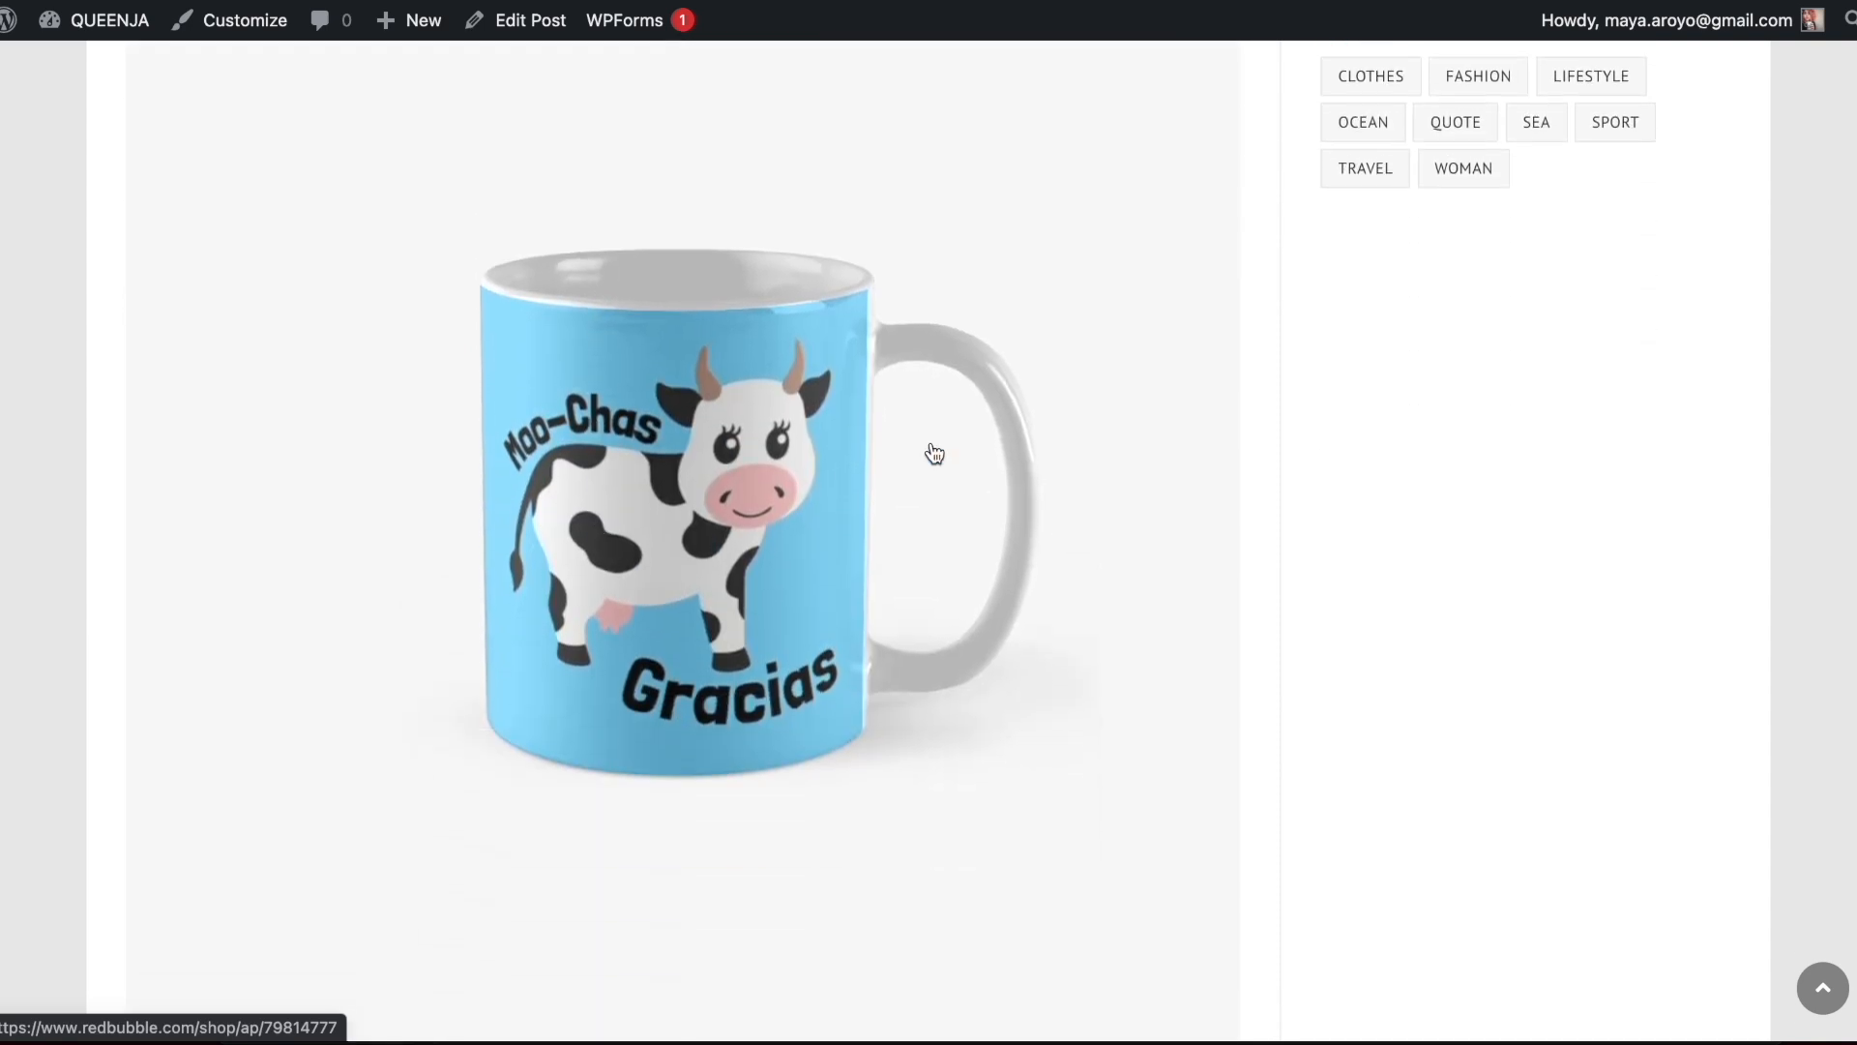
Follow the cow mug picture's link to Redbubble and look through the products offered with the design
click(934, 455)
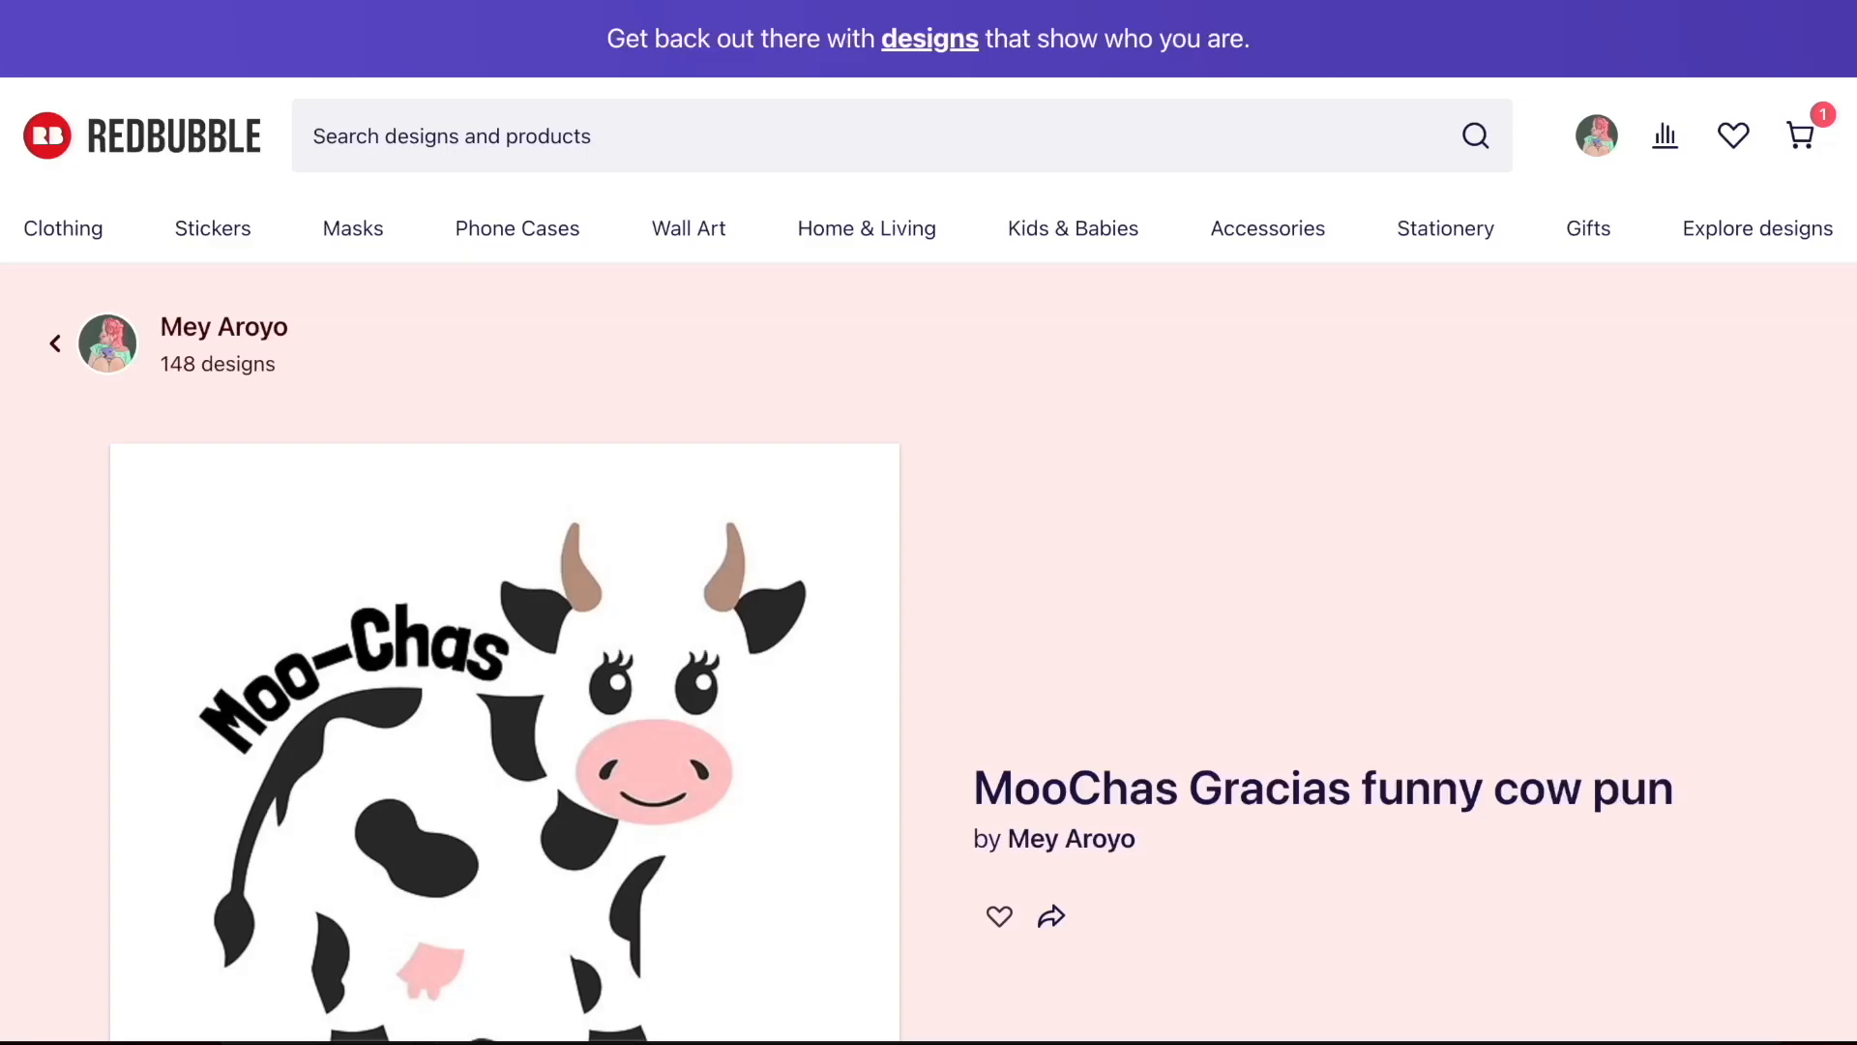
scroll(784, 626, down, 10)
scroll(1071, 539, down, 20)
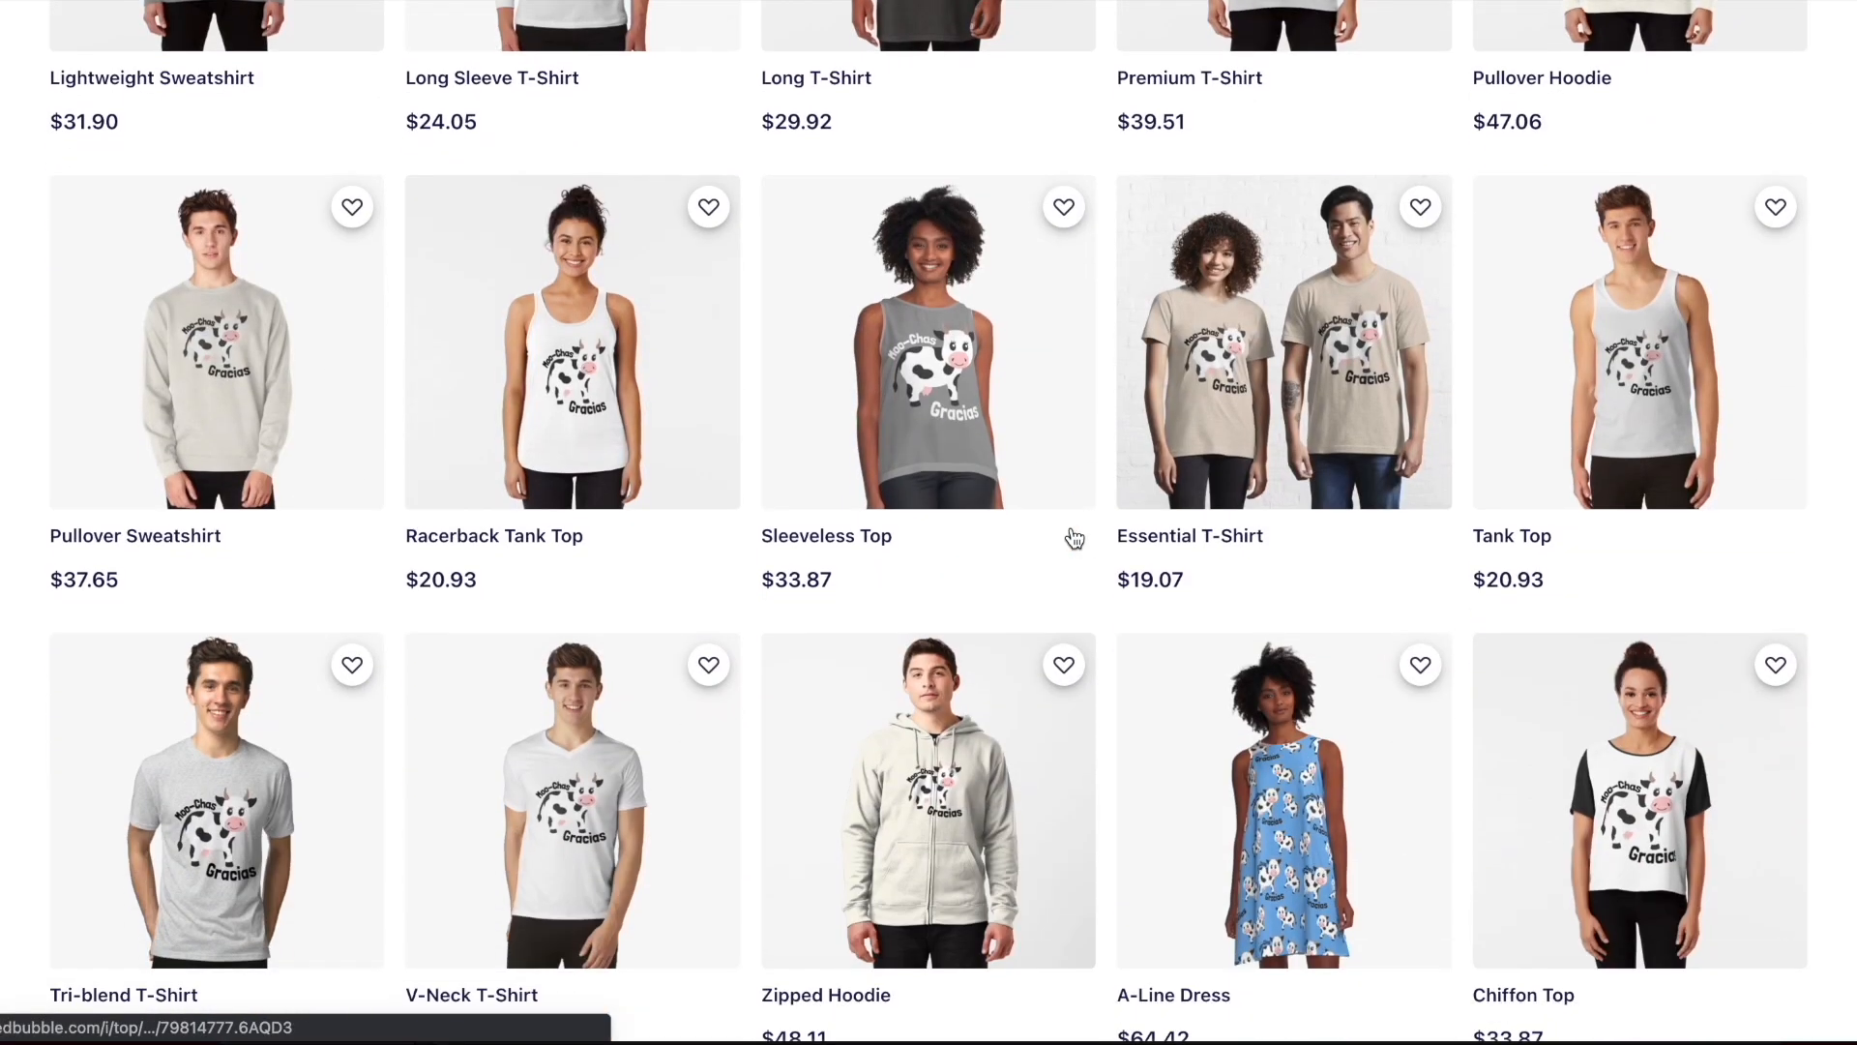
scroll(1074, 538, down, 20)
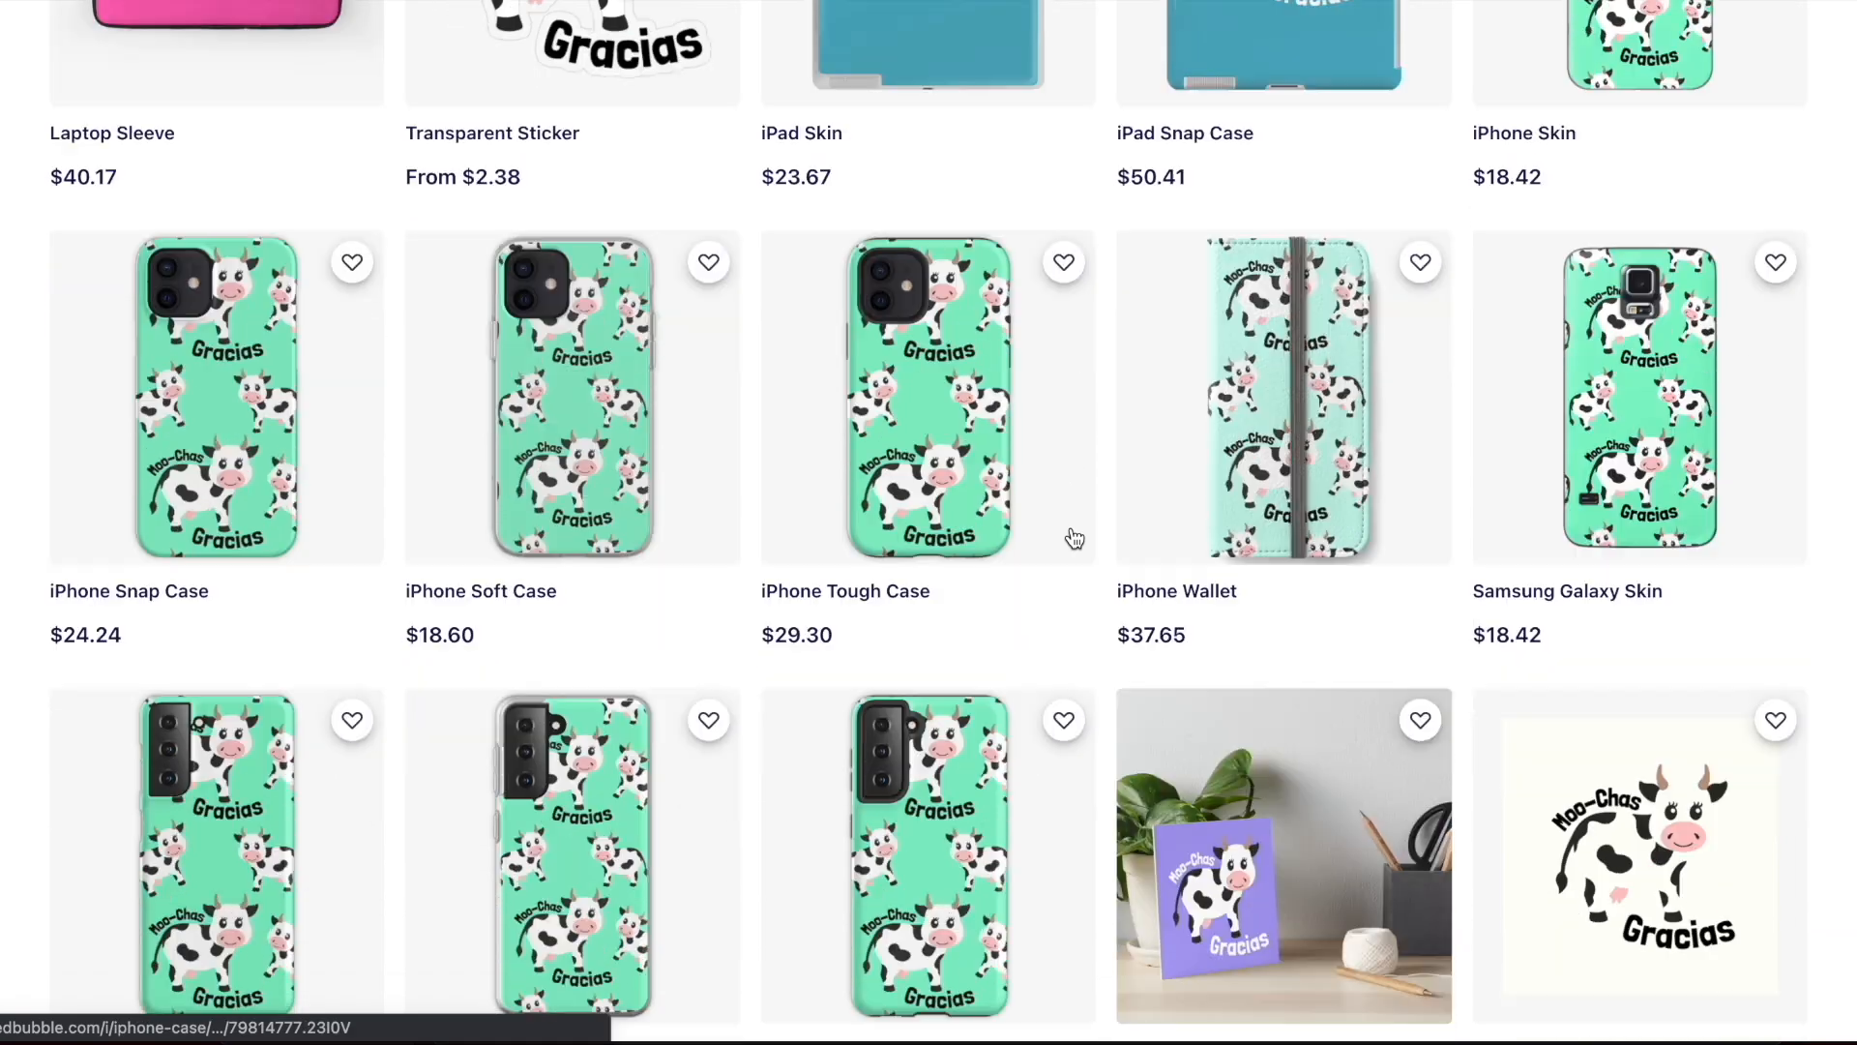
Browse the rest of the cow design's products on Redbubble, through home goods, kids' clothing and bags
scroll(1073, 538, down, 1)
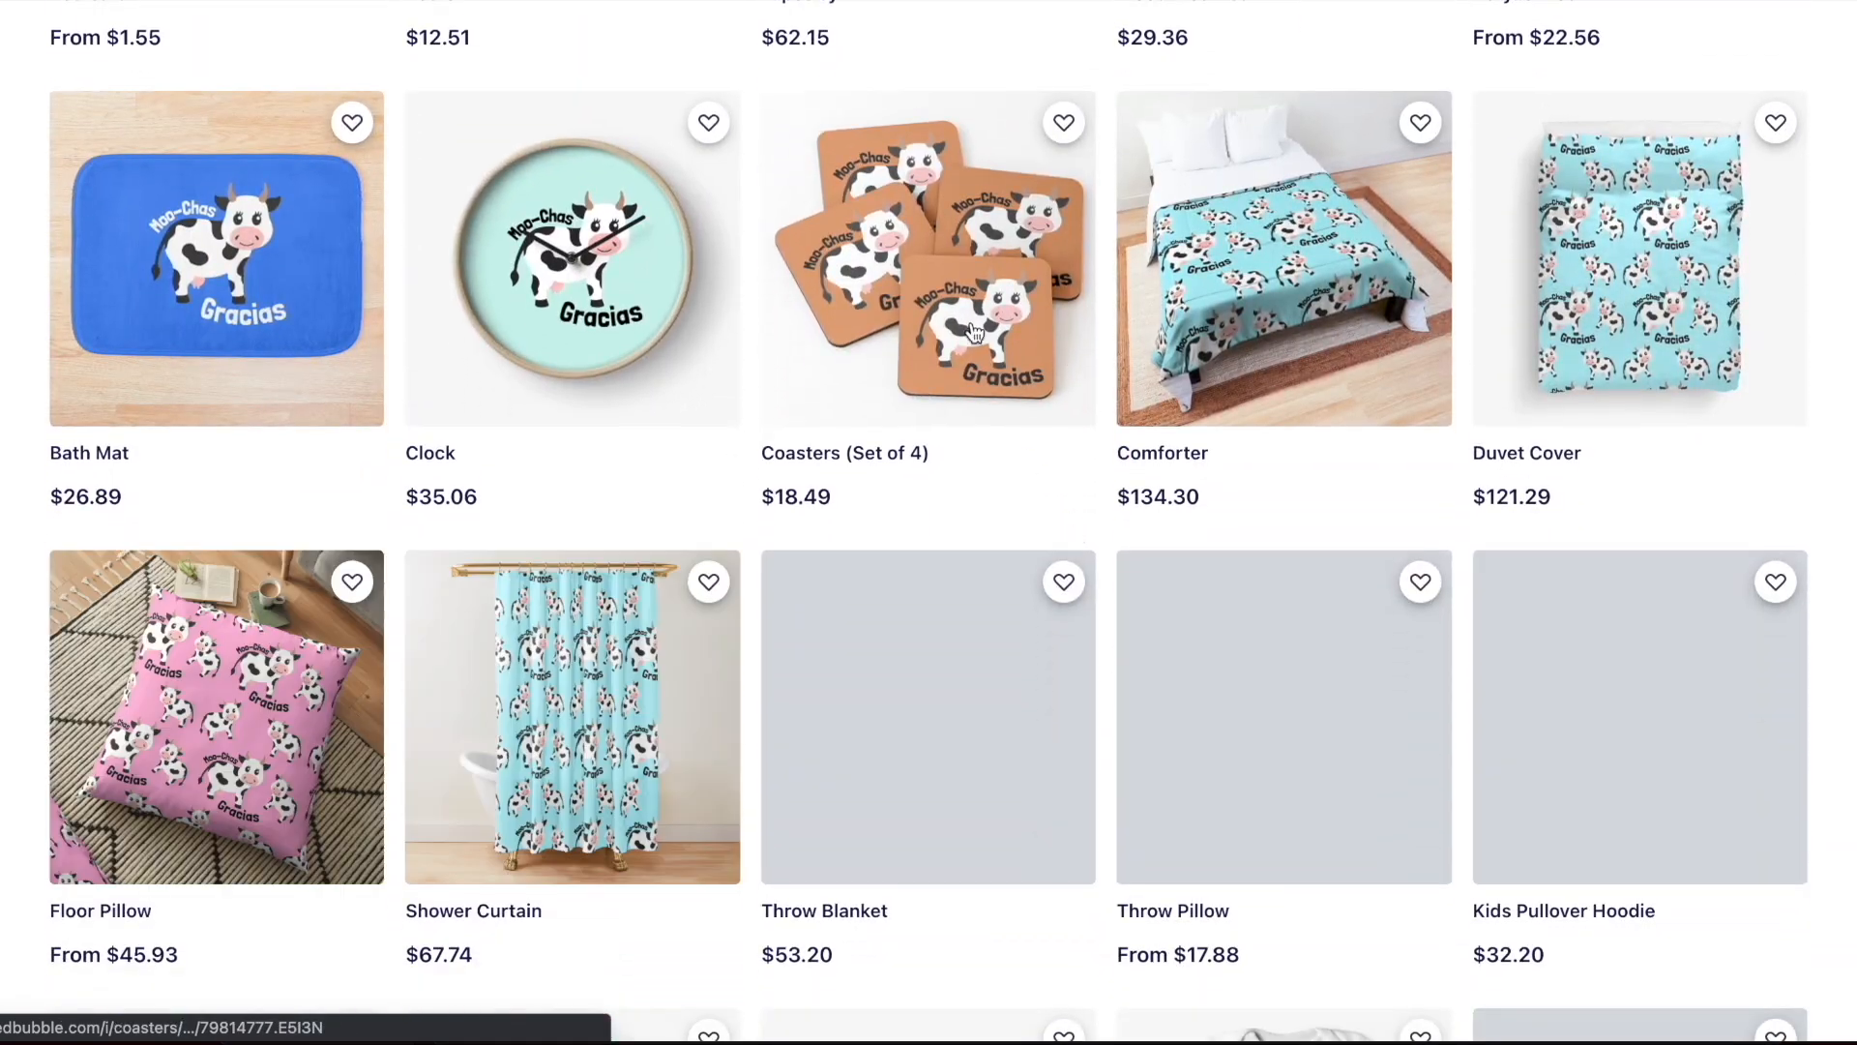
scroll(974, 340, down, 5)
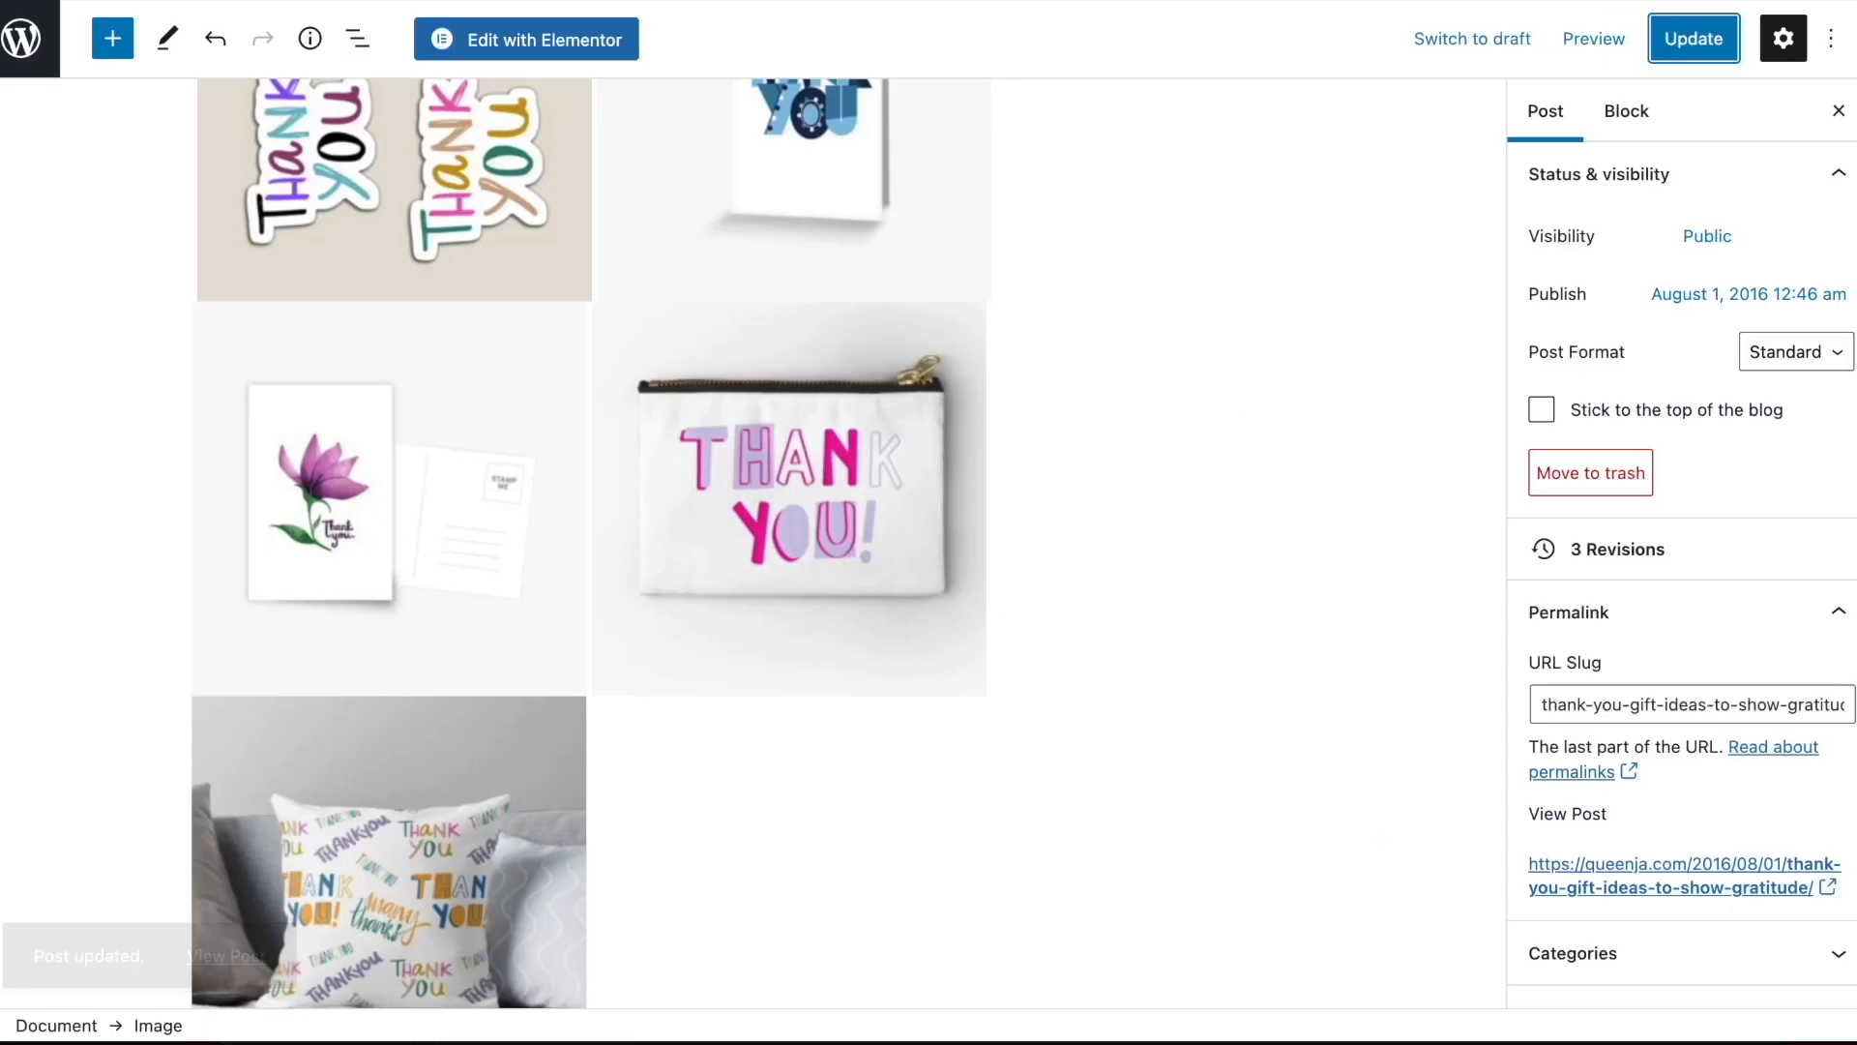
scroll(931, 398, up, 10)
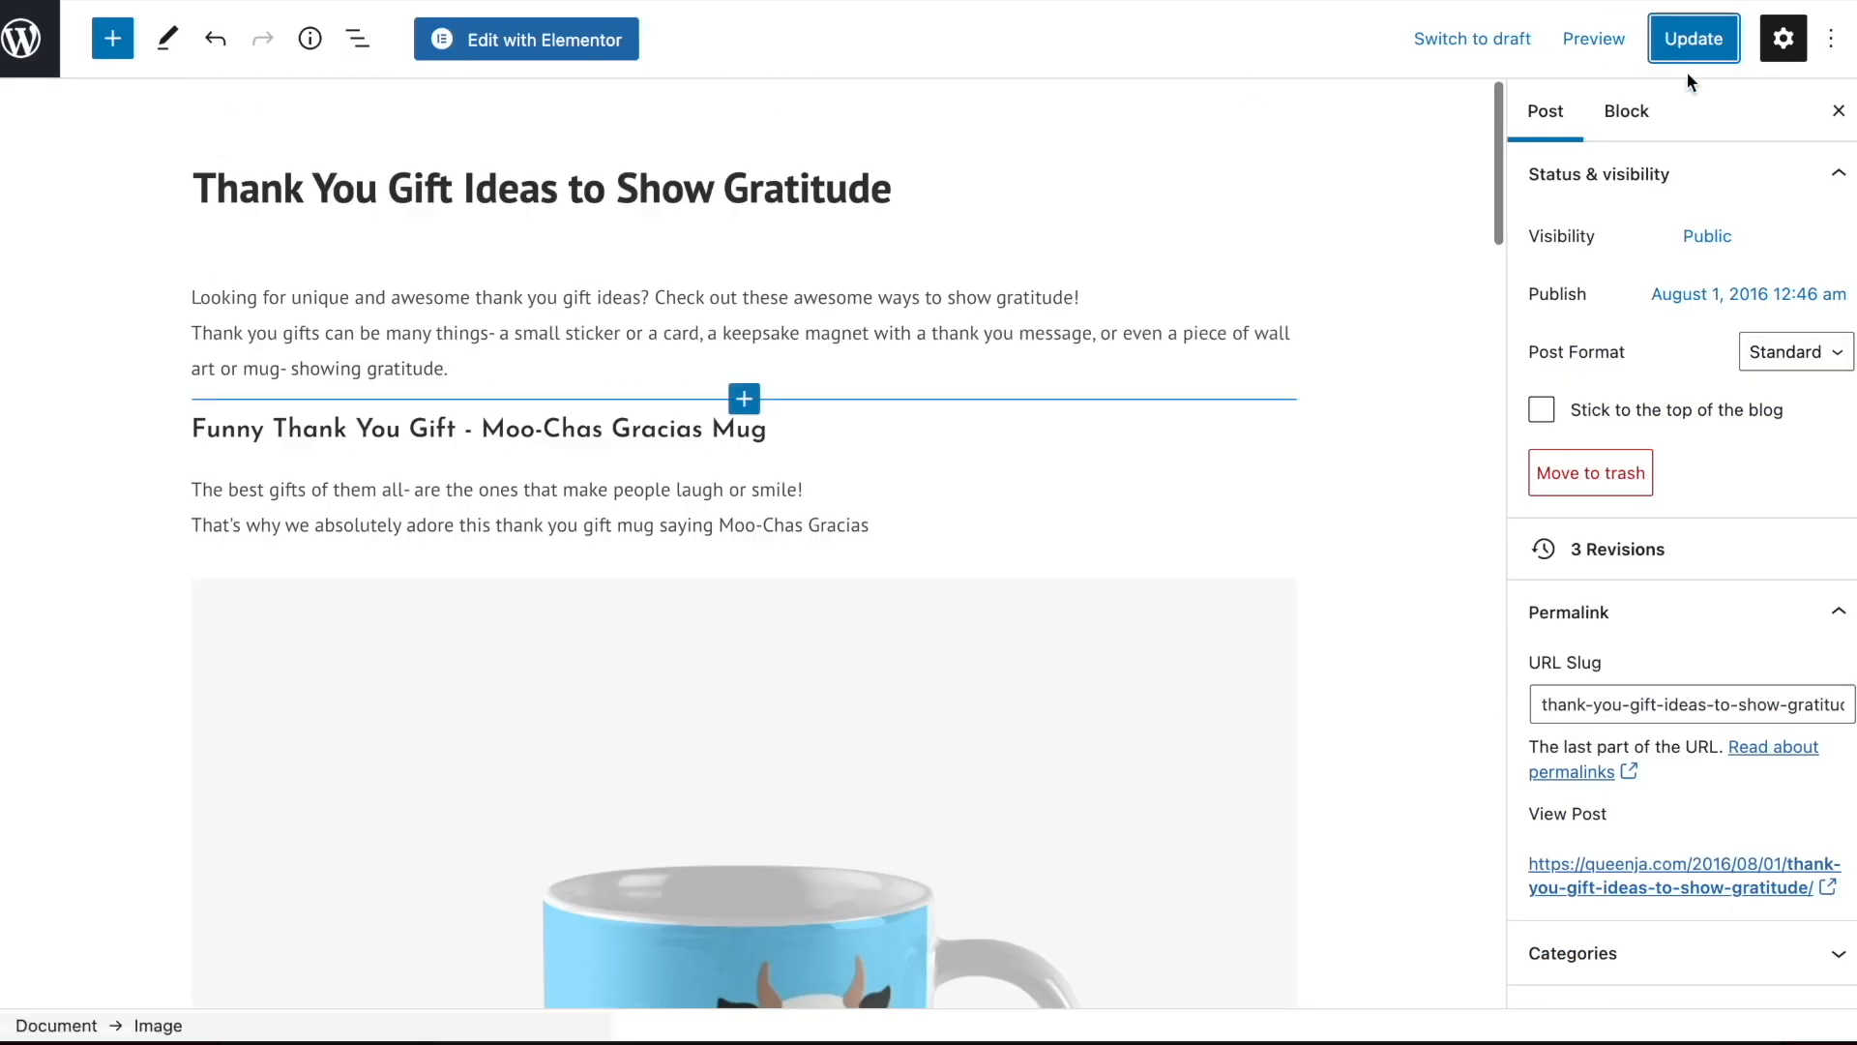
Back in the WordPress editor, update the thank you gift post and open the "Rachel Zoe" demo post for editing
click(1690, 48)
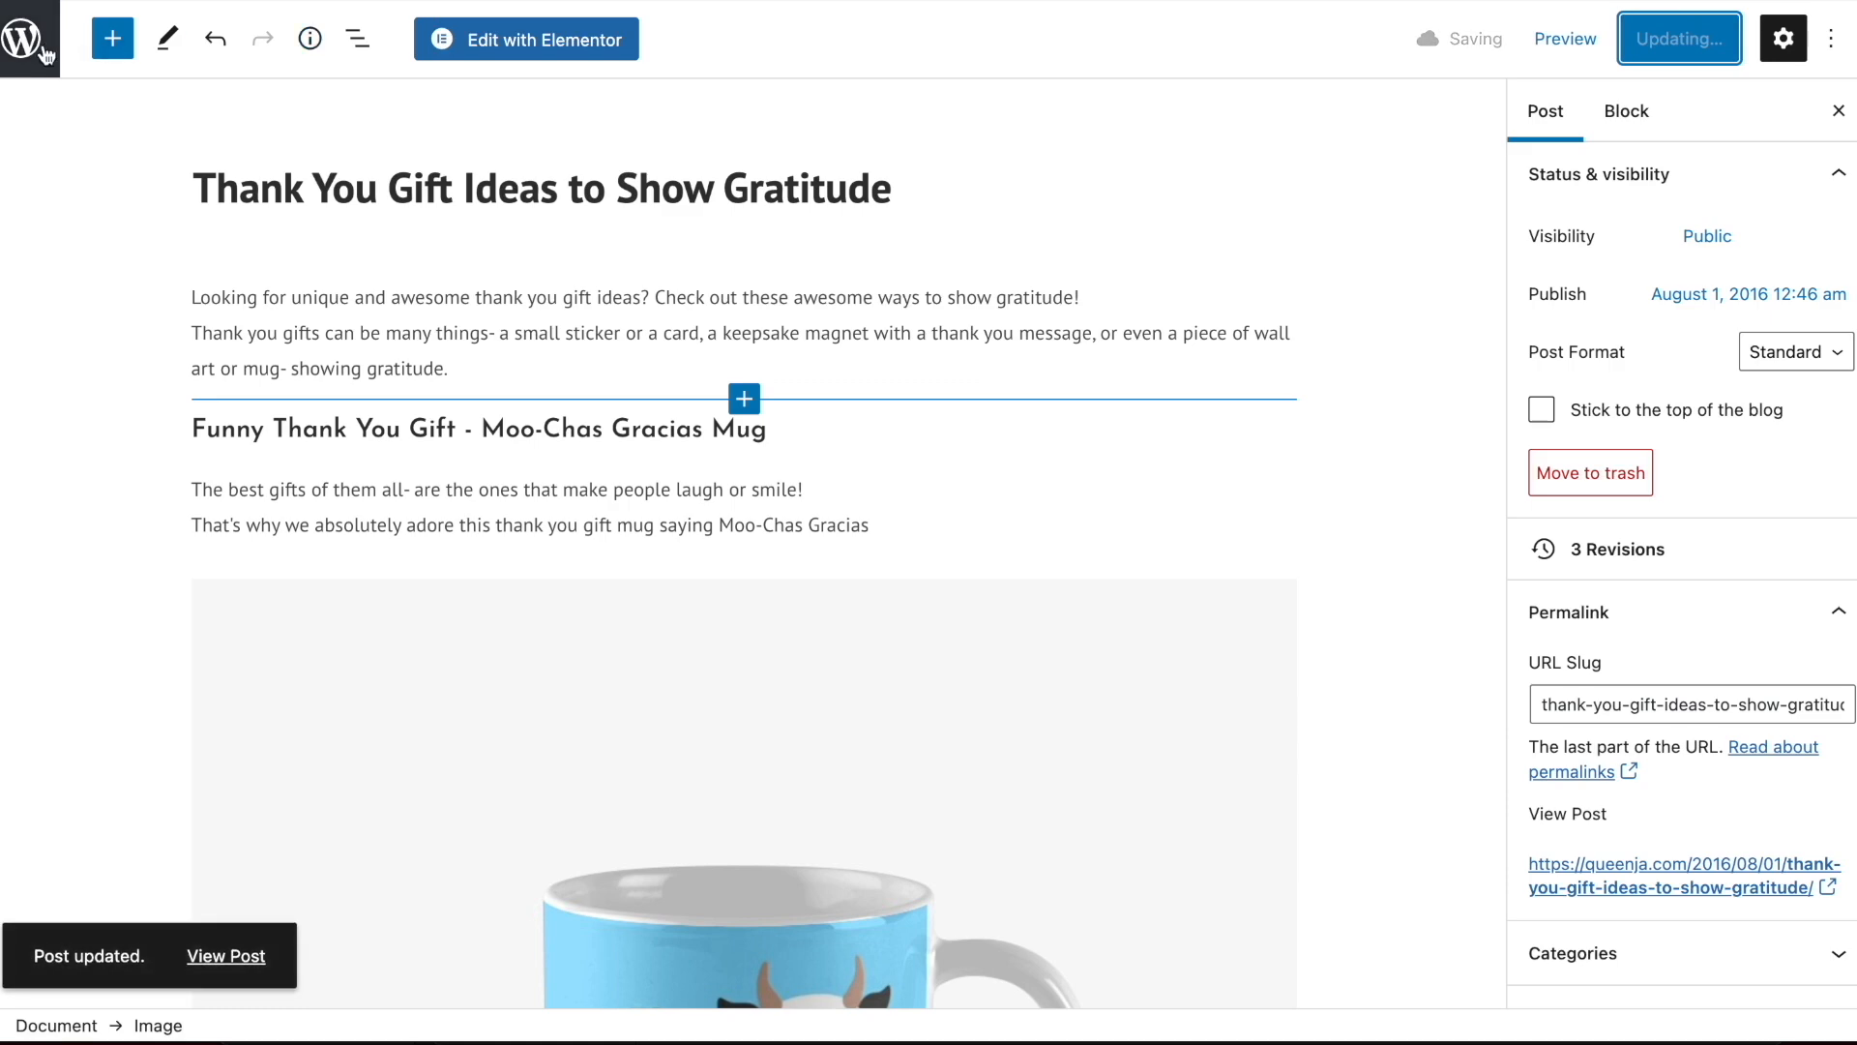
click(36, 55)
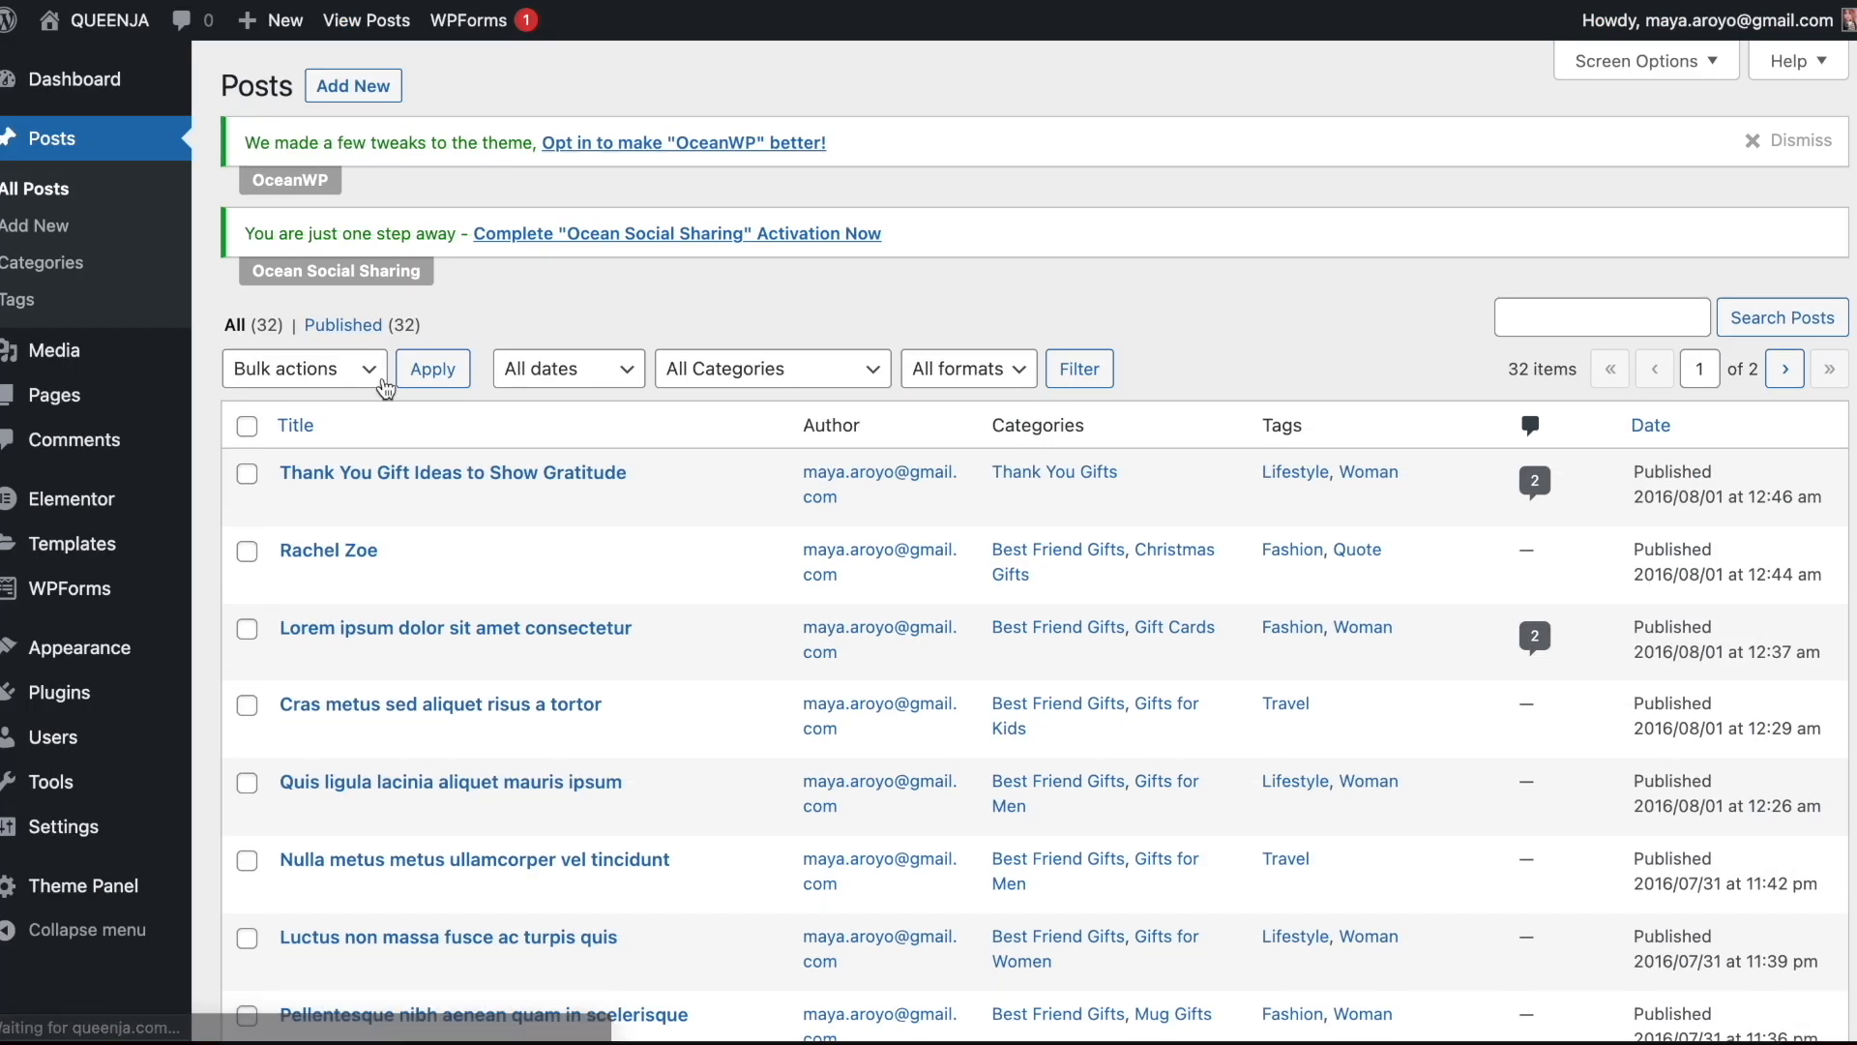
click(298, 584)
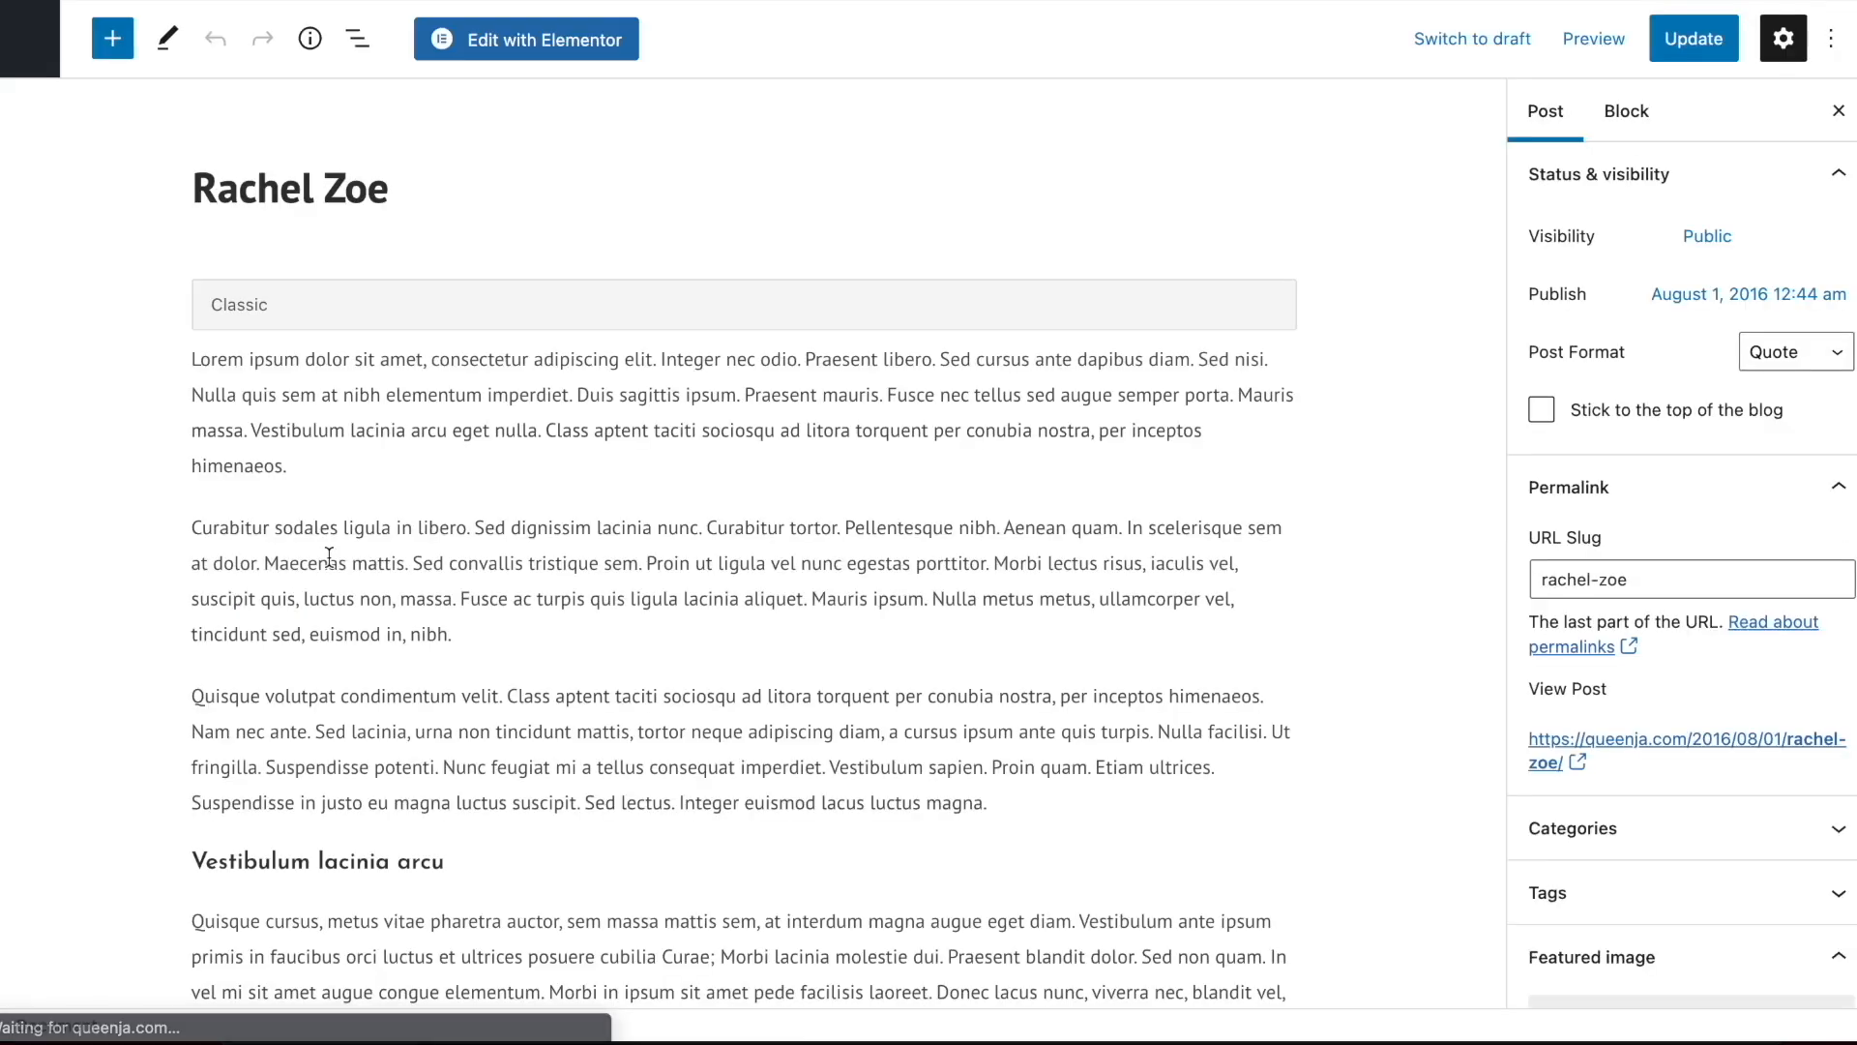
Set the post's title and URL slug to "Cute Gift Ideas for Sloth Lovers" and update the post
triple_click(335, 180)
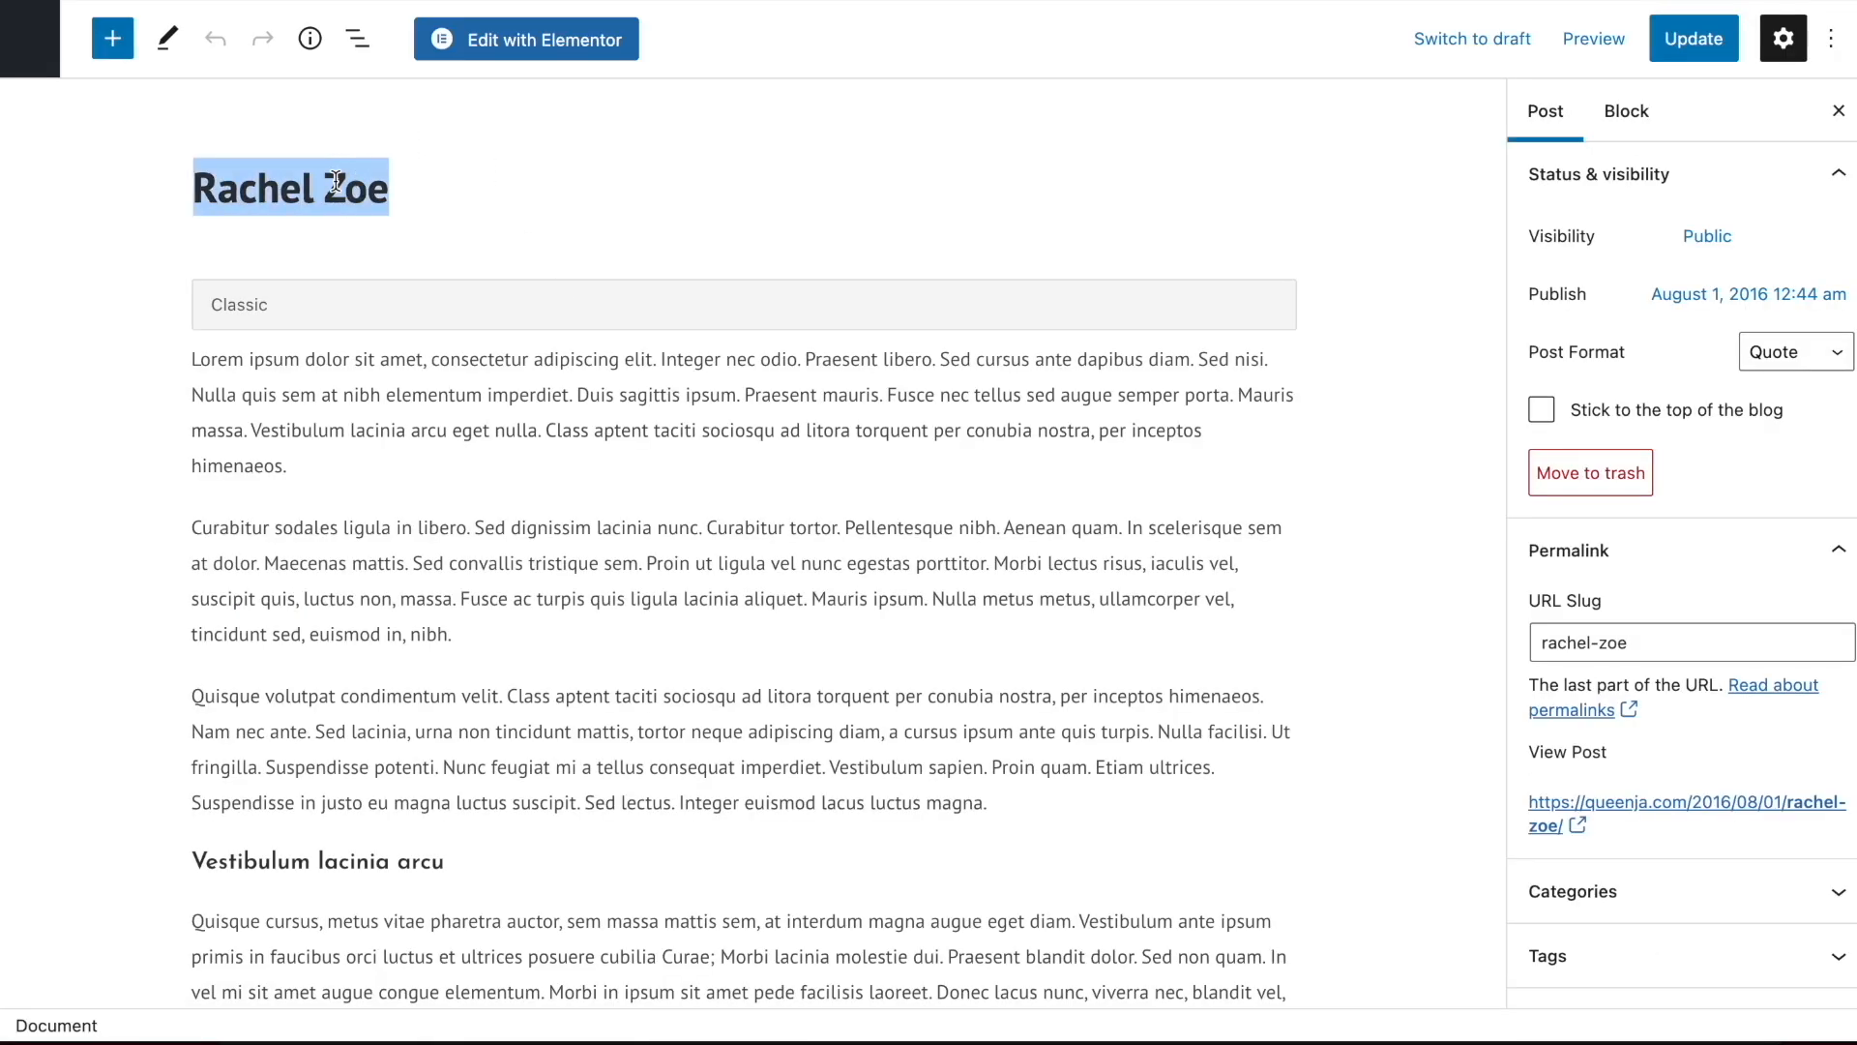
text(Cute Gift Ideas for Sloth Lovers)
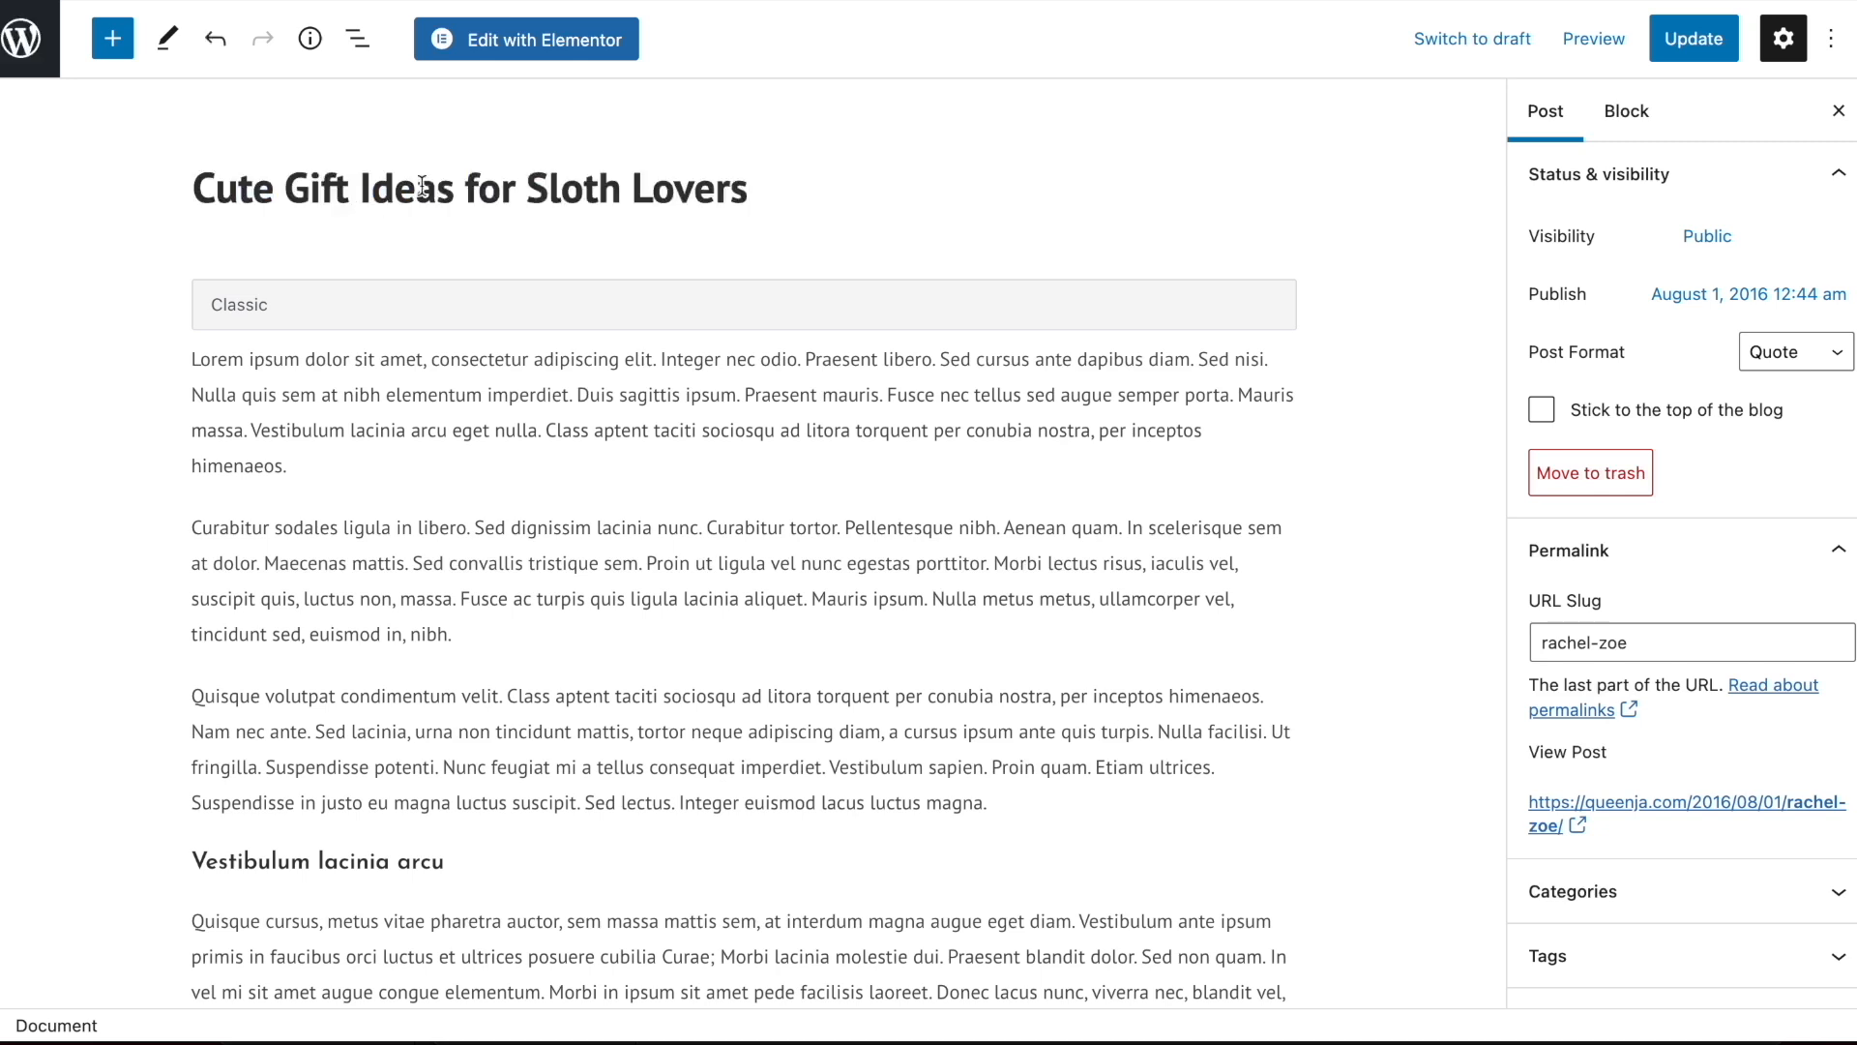
triple_click(459, 179)
key(ctrl+c)
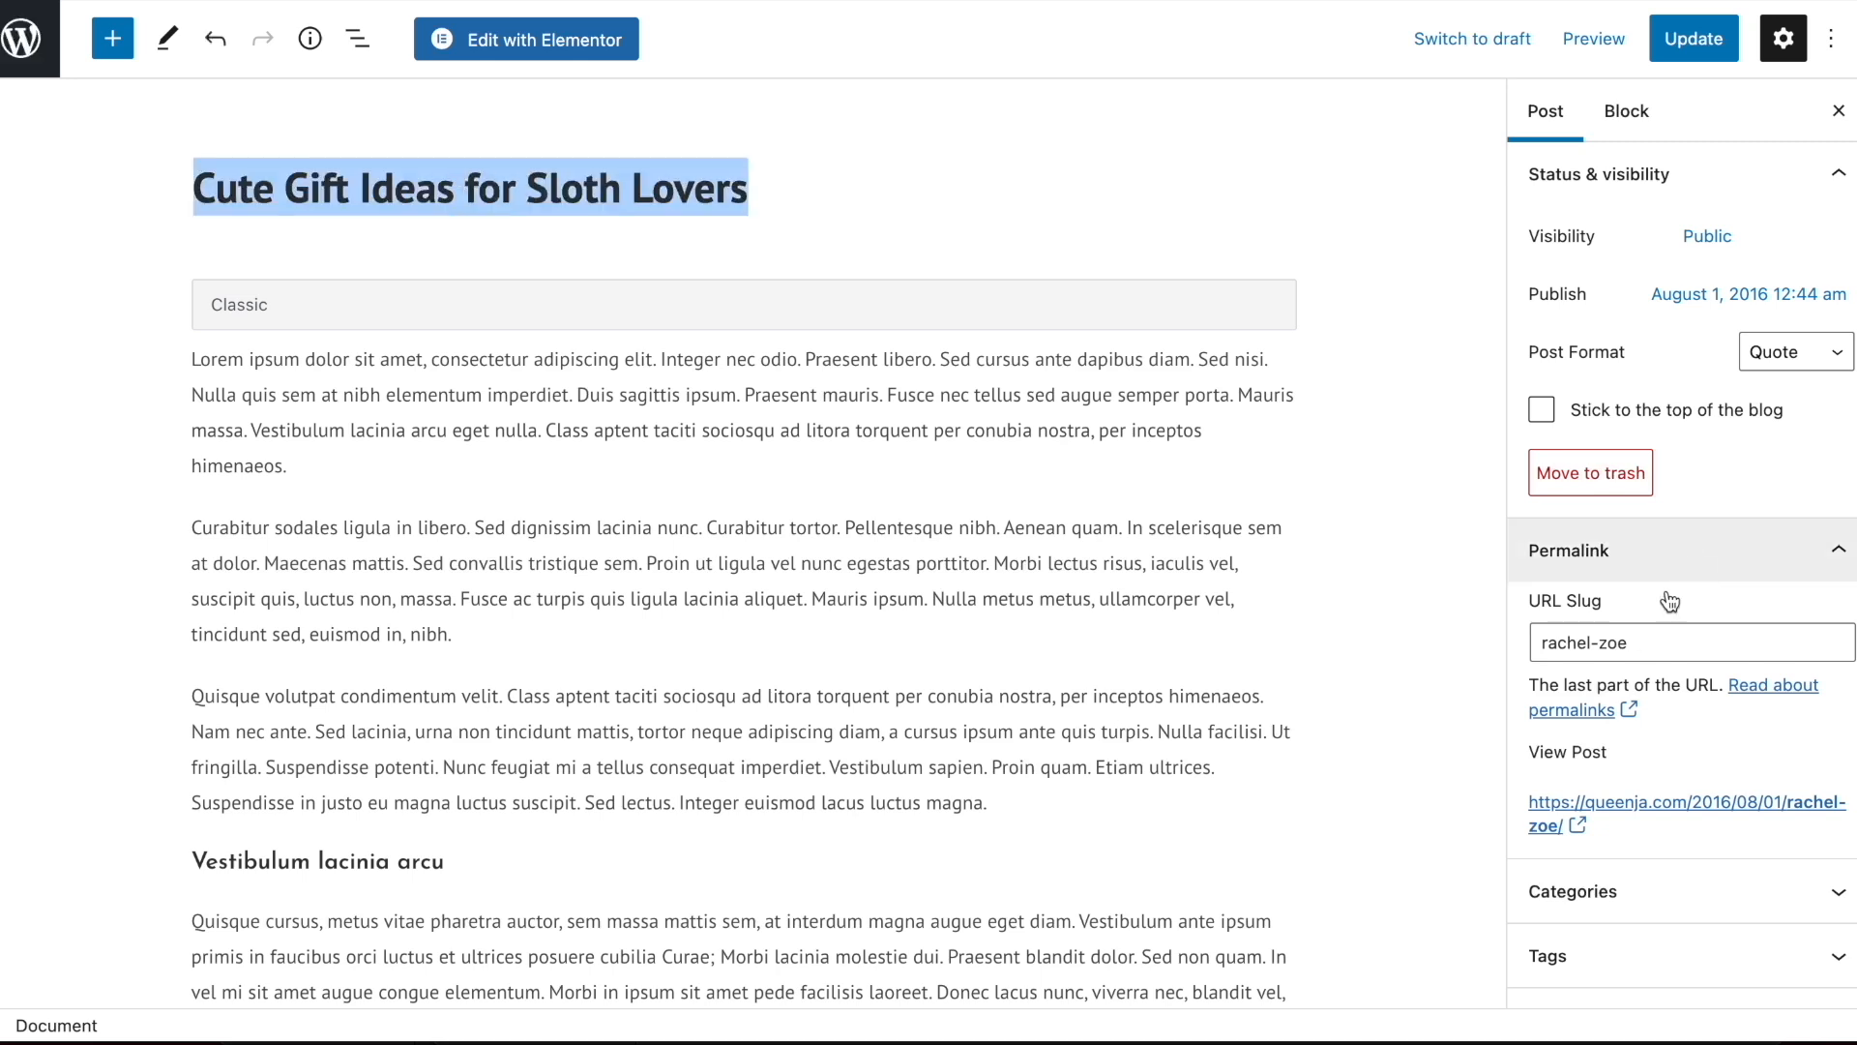
double_click(1620, 642)
key(ctrl+v)
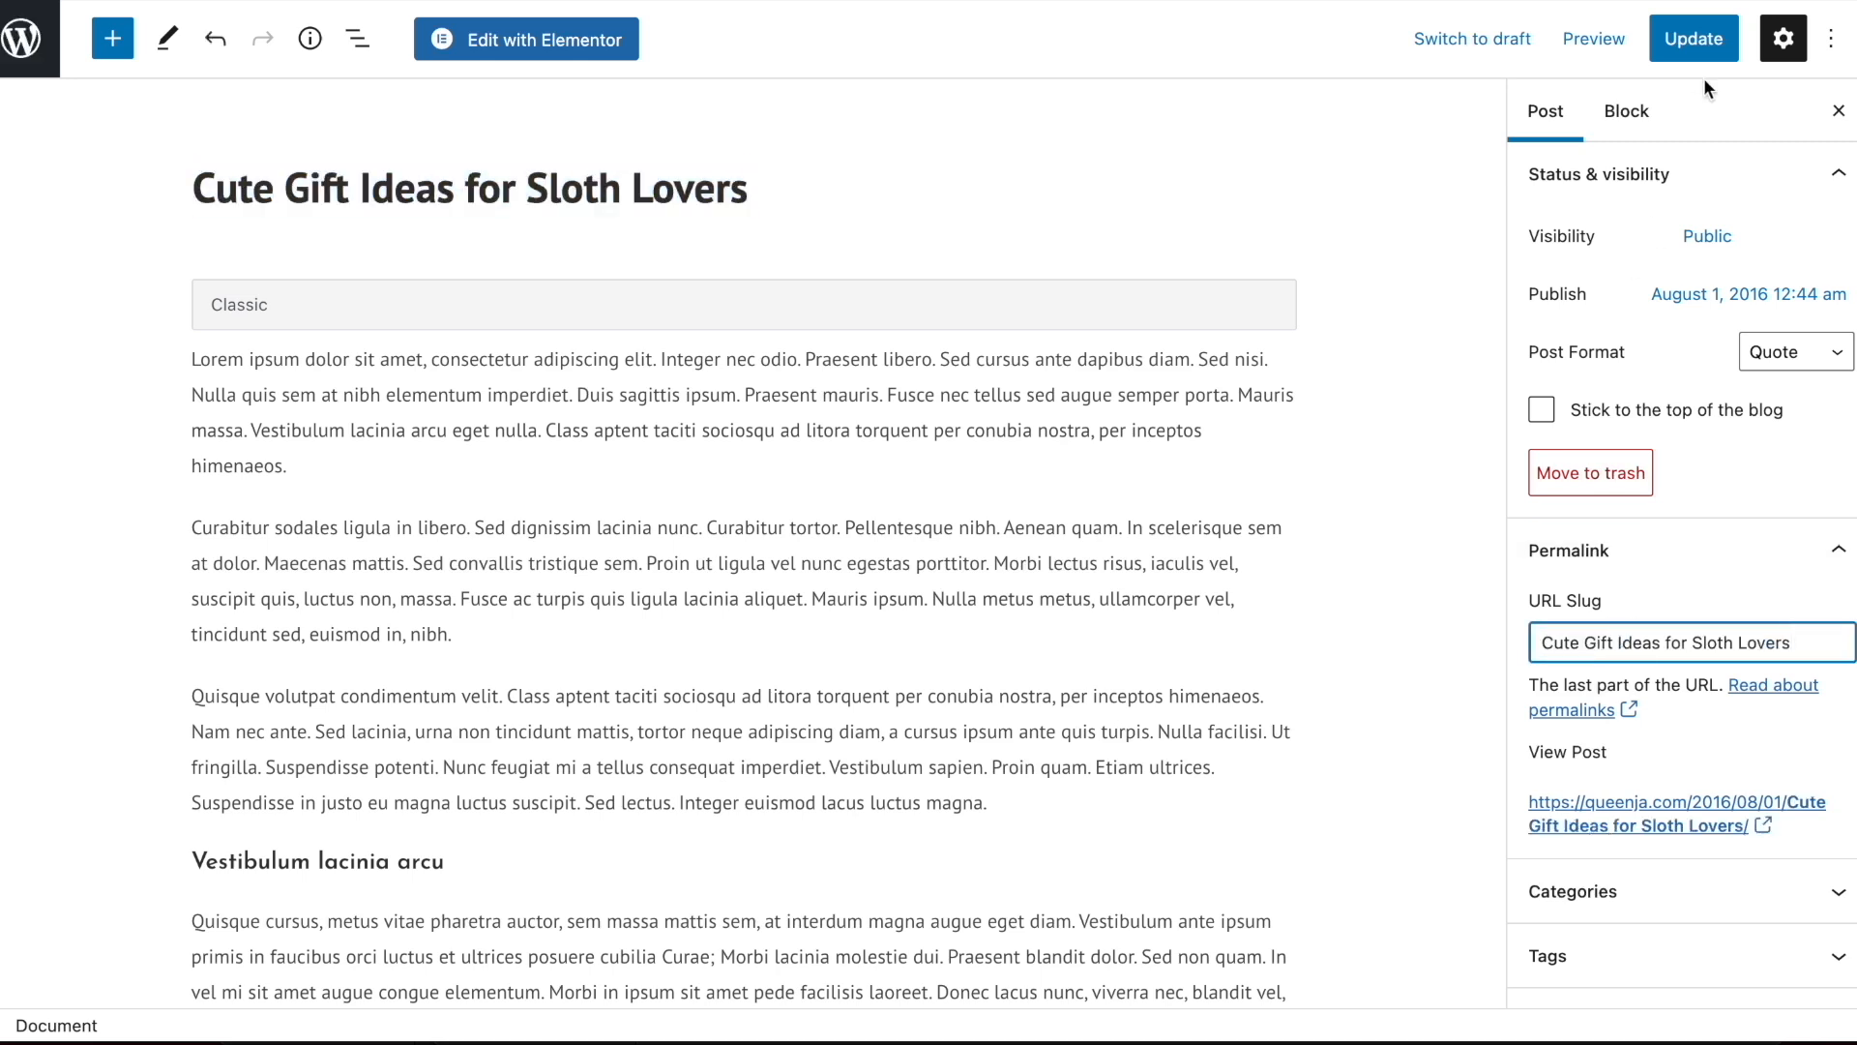
click(1699, 44)
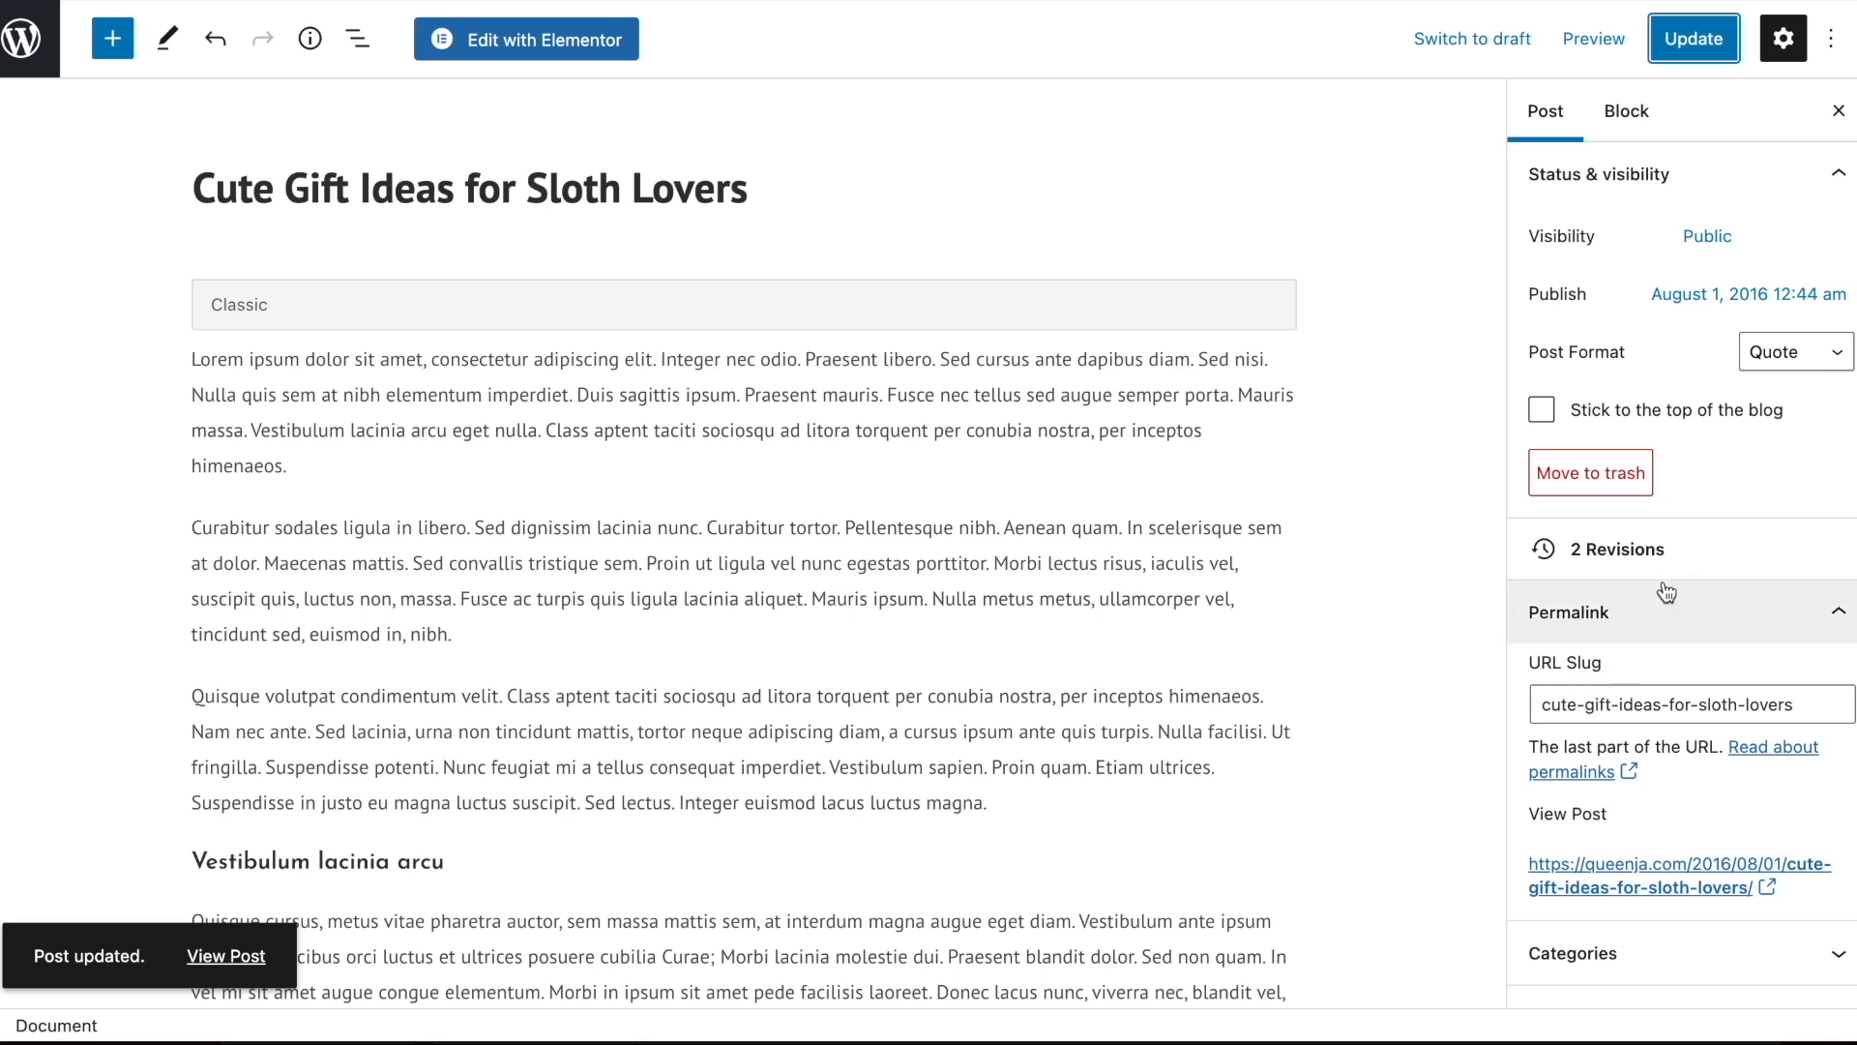
Remove the post from the Christmas Gifts category and assign it to Gifts for Animal Lovers
scroll(1645, 619, down, 3)
click(1616, 624)
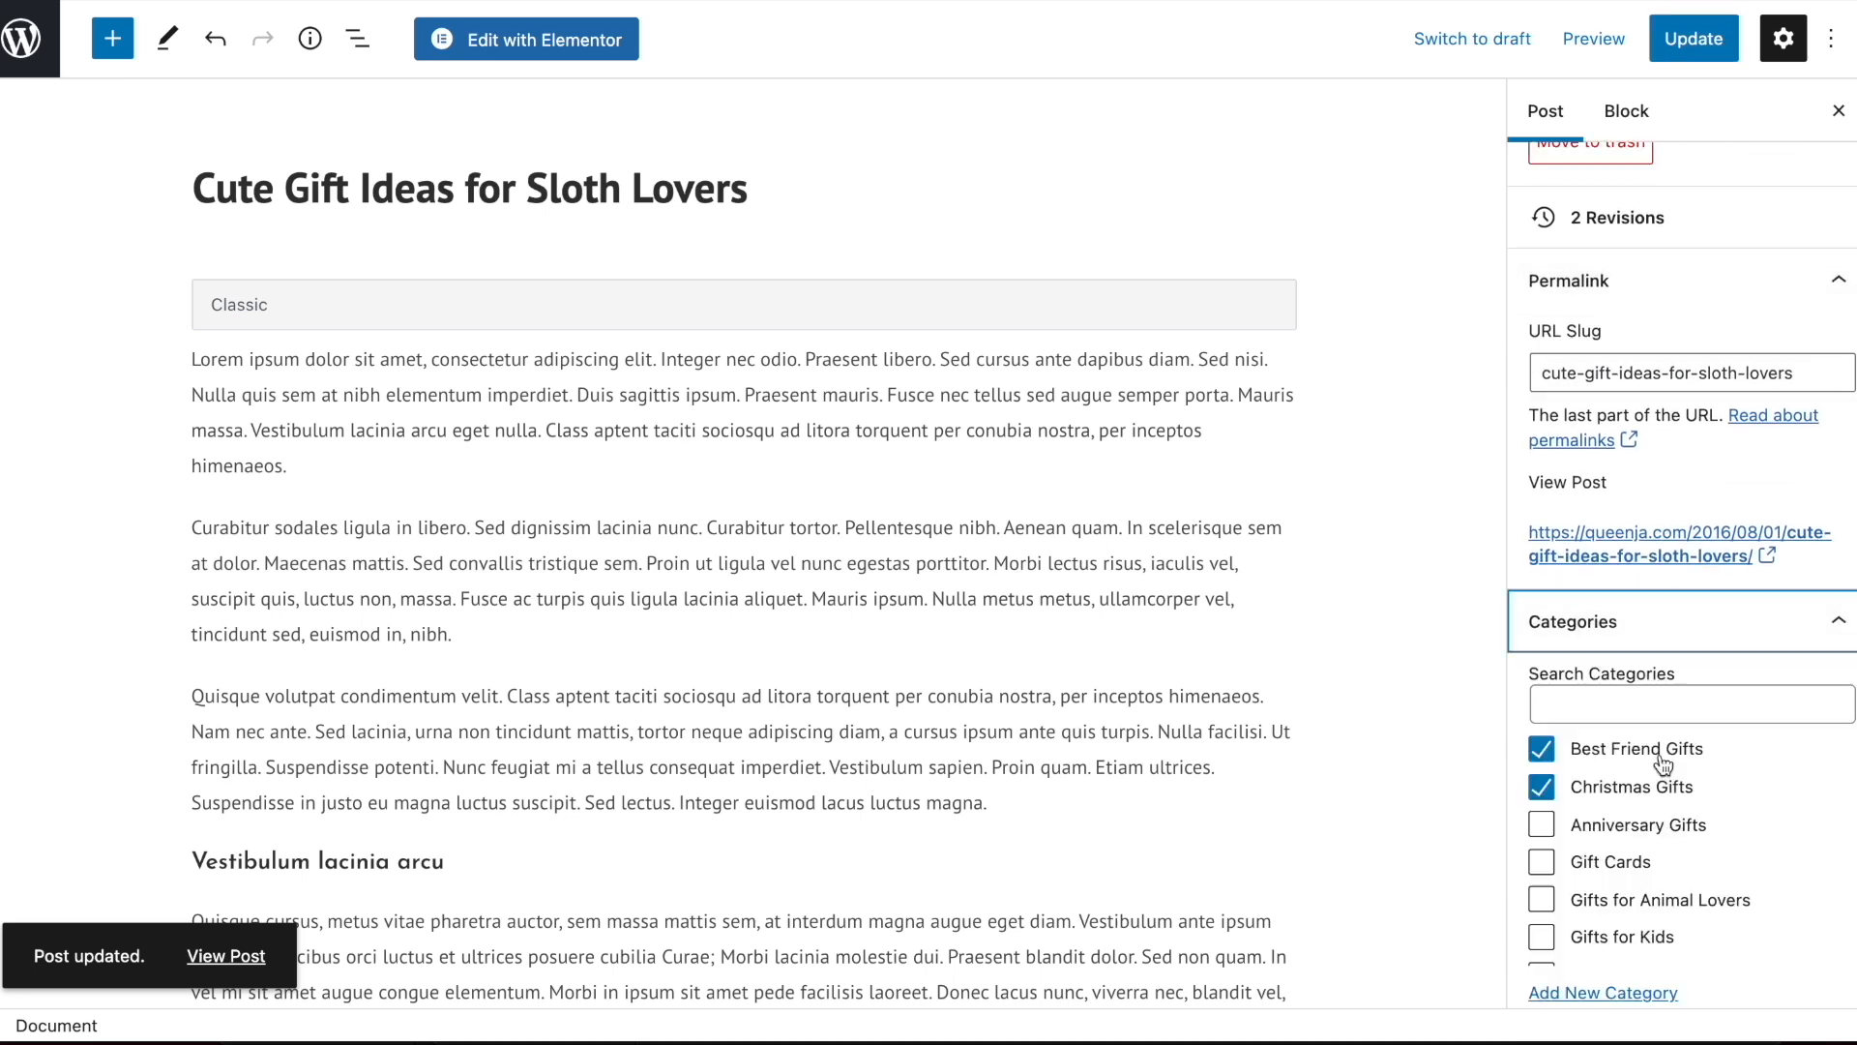
scroll(1635, 693, down, 2)
click(1542, 624)
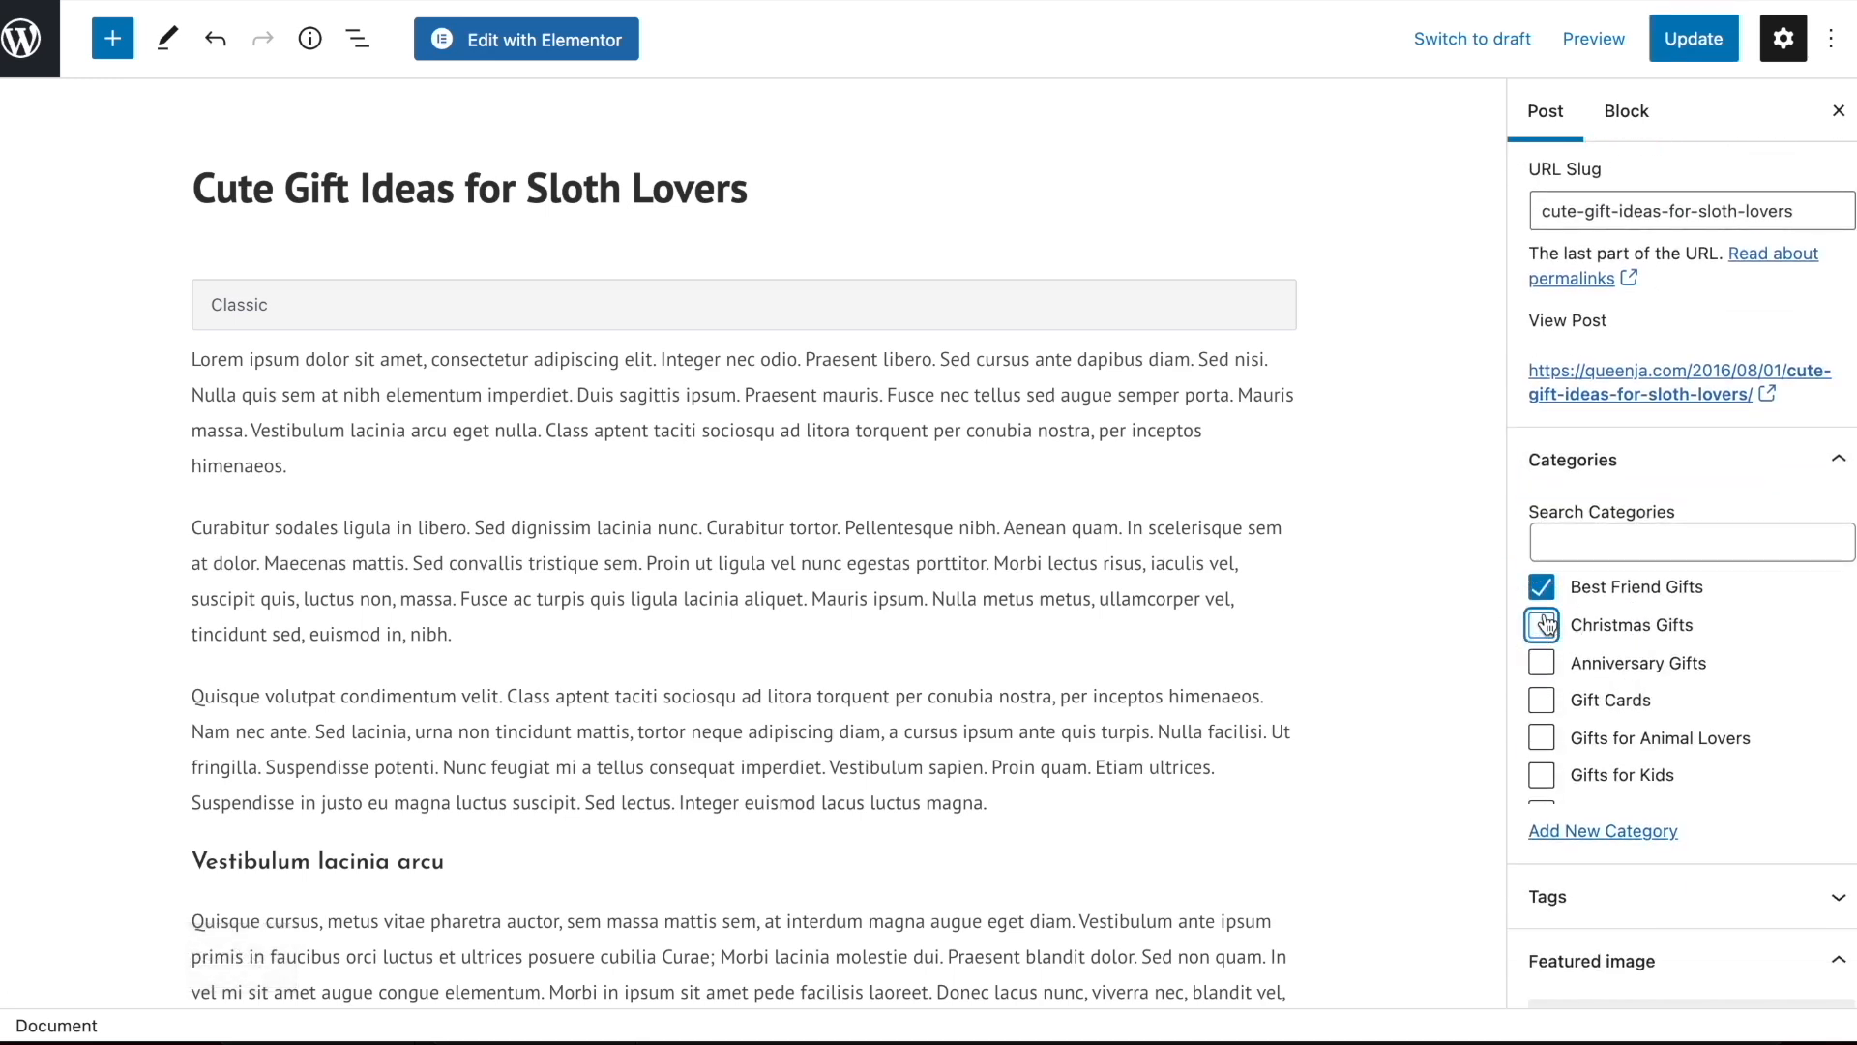
scroll(1558, 648, down, 5)
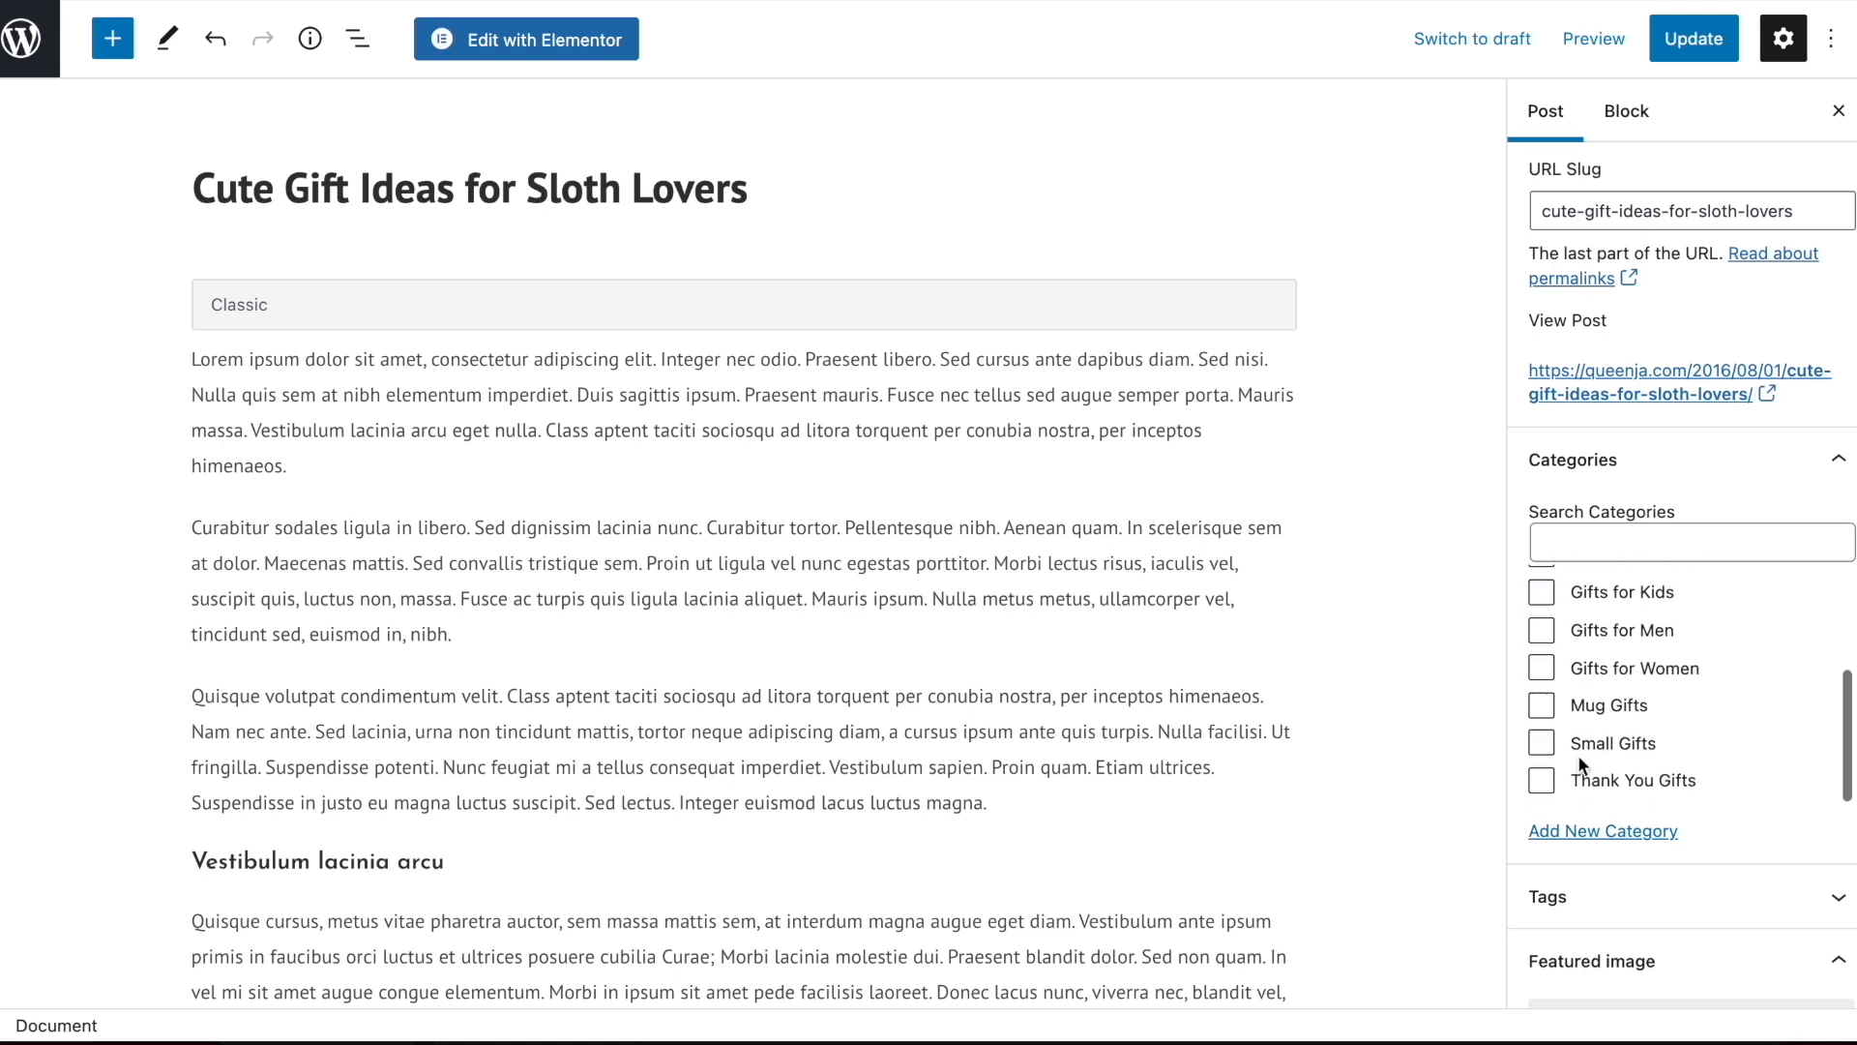
scroll(1553, 646, up, 2)
click(1548, 636)
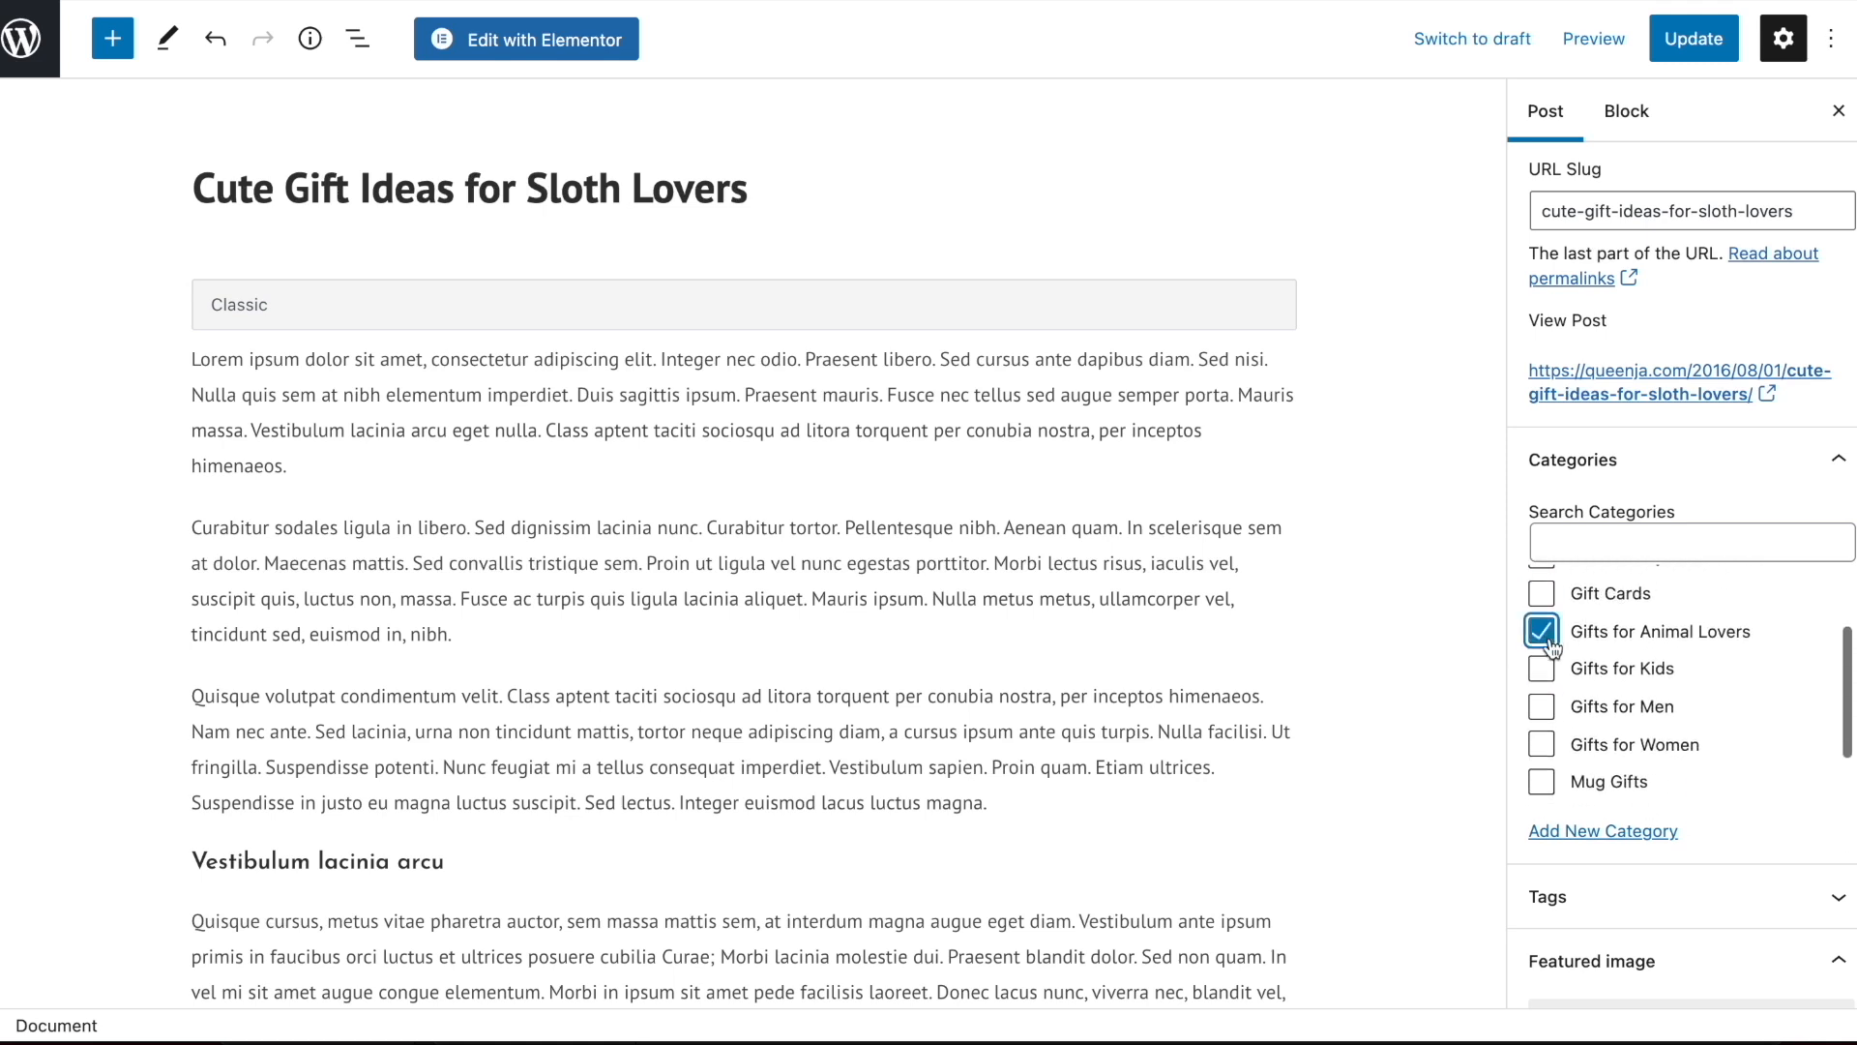
Replace the Fashion and Quote tags with "gift ideas for sloth lovers" and "gifts for people who love sloths"
click(1608, 893)
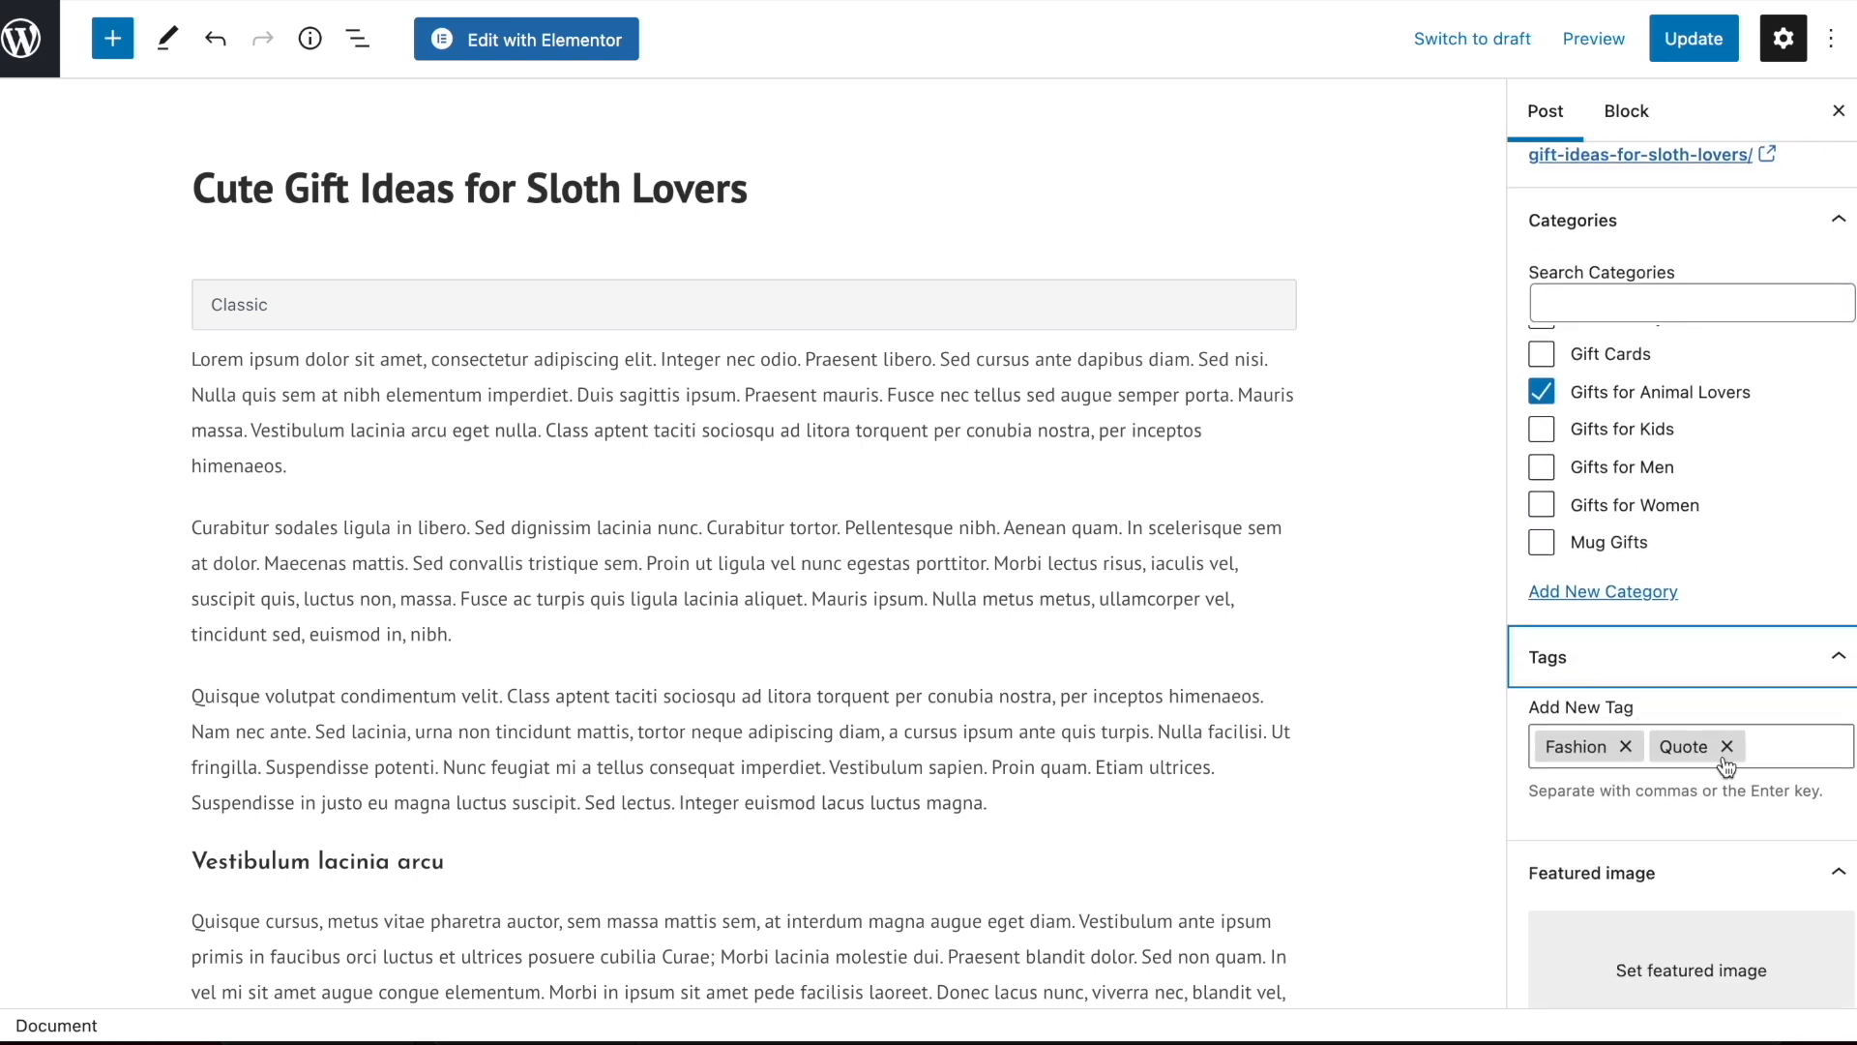
click(1728, 746)
click(1625, 745)
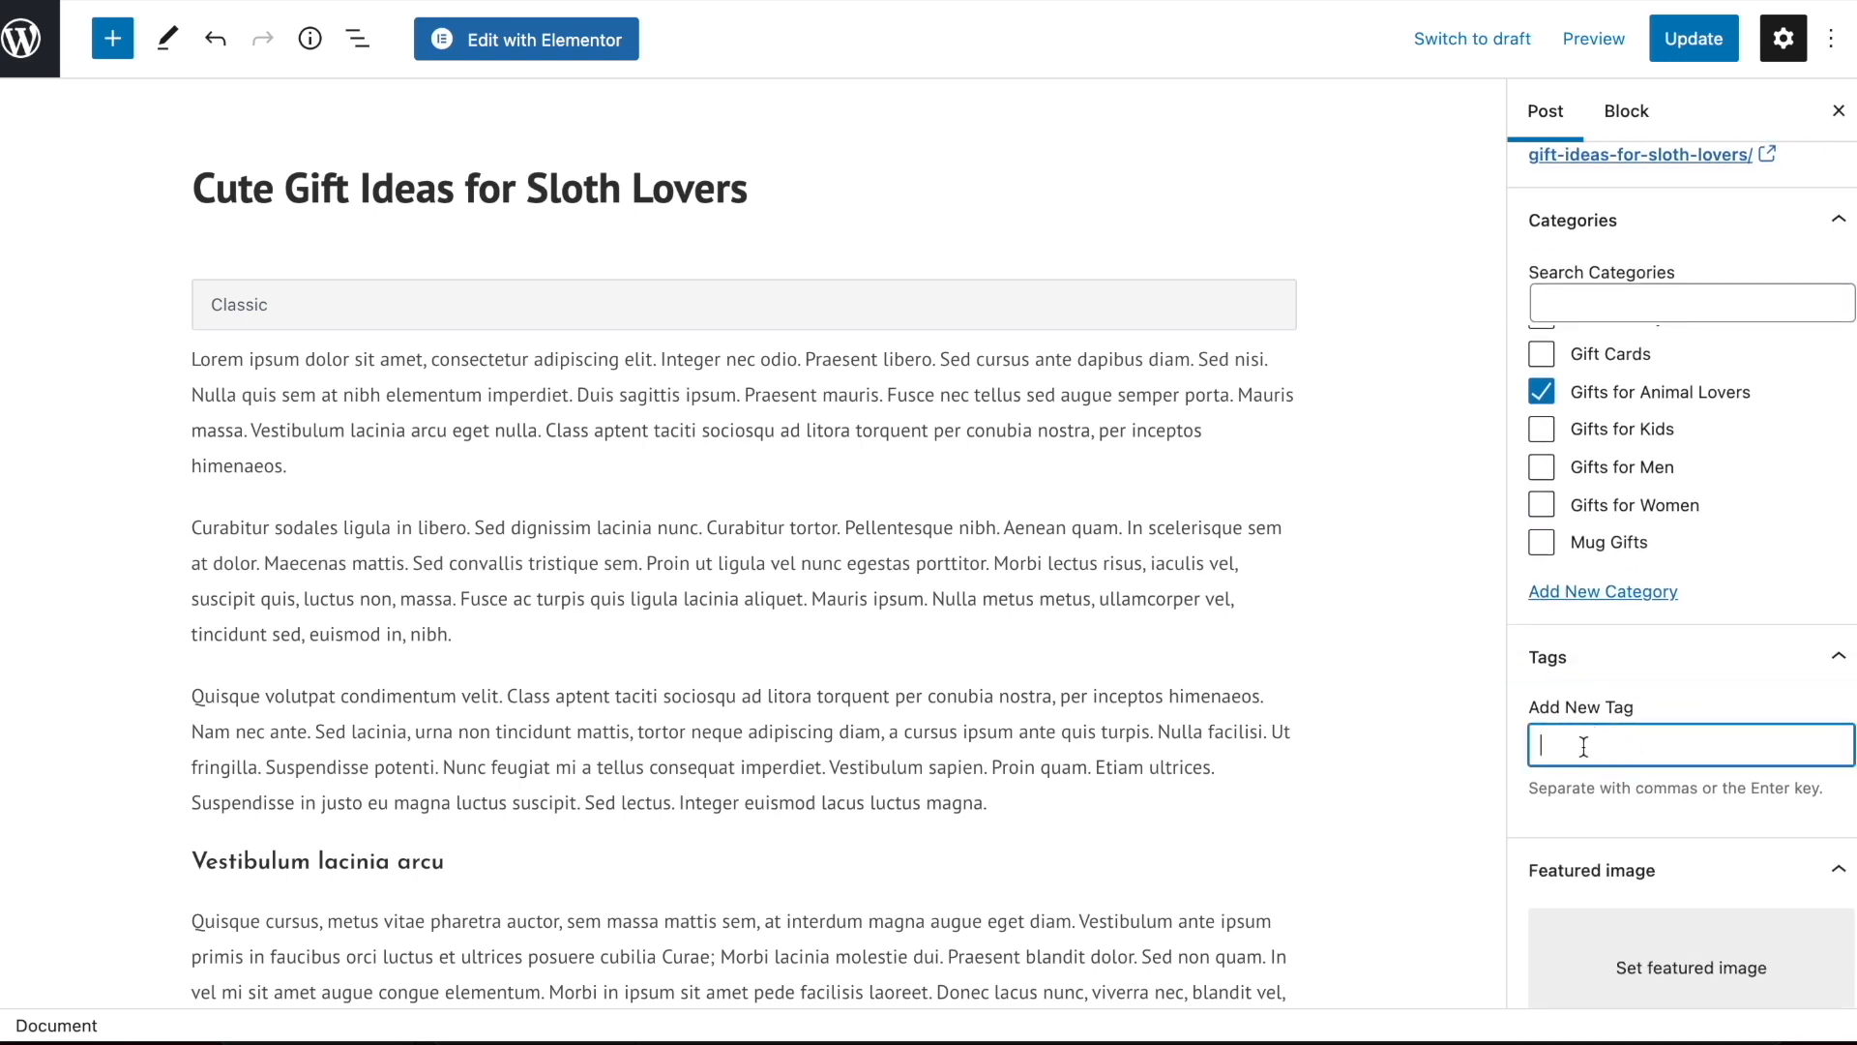
text(gift ideas for sloth lovers)
key(Return)
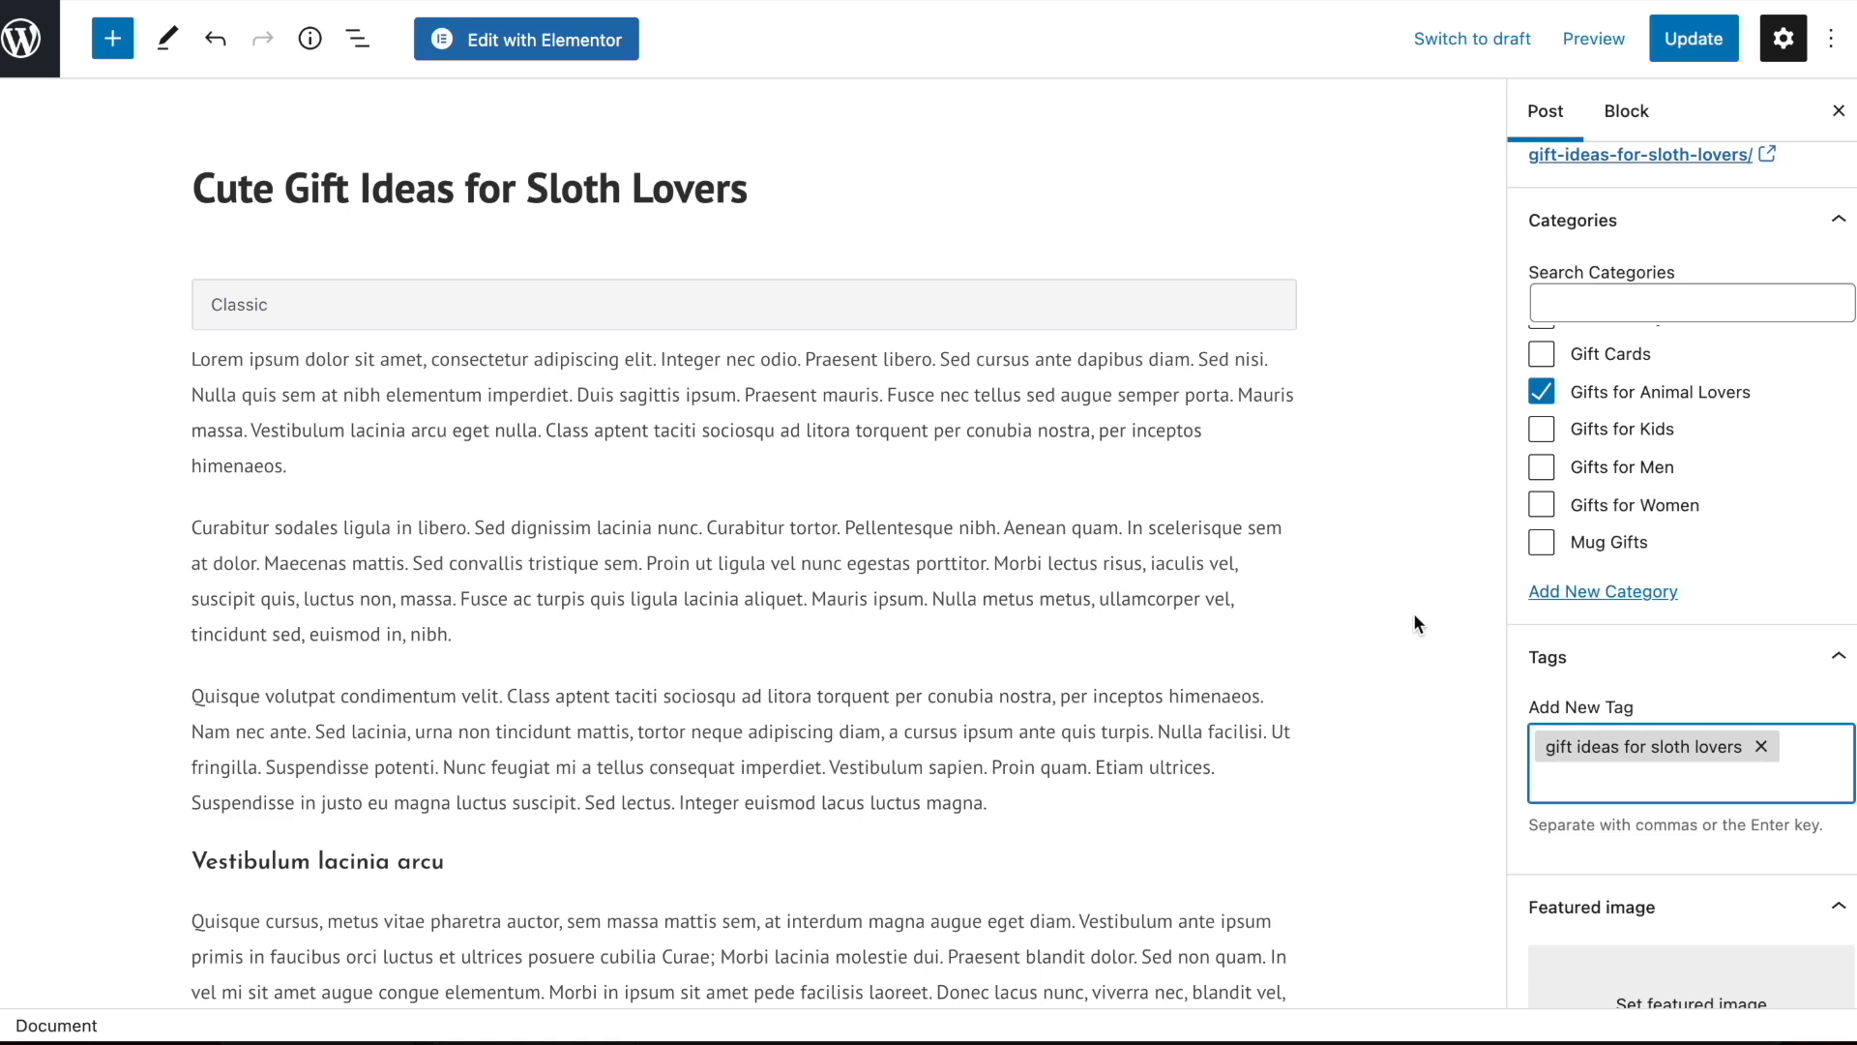
text(gifts for people who love sloths)
key(Return)
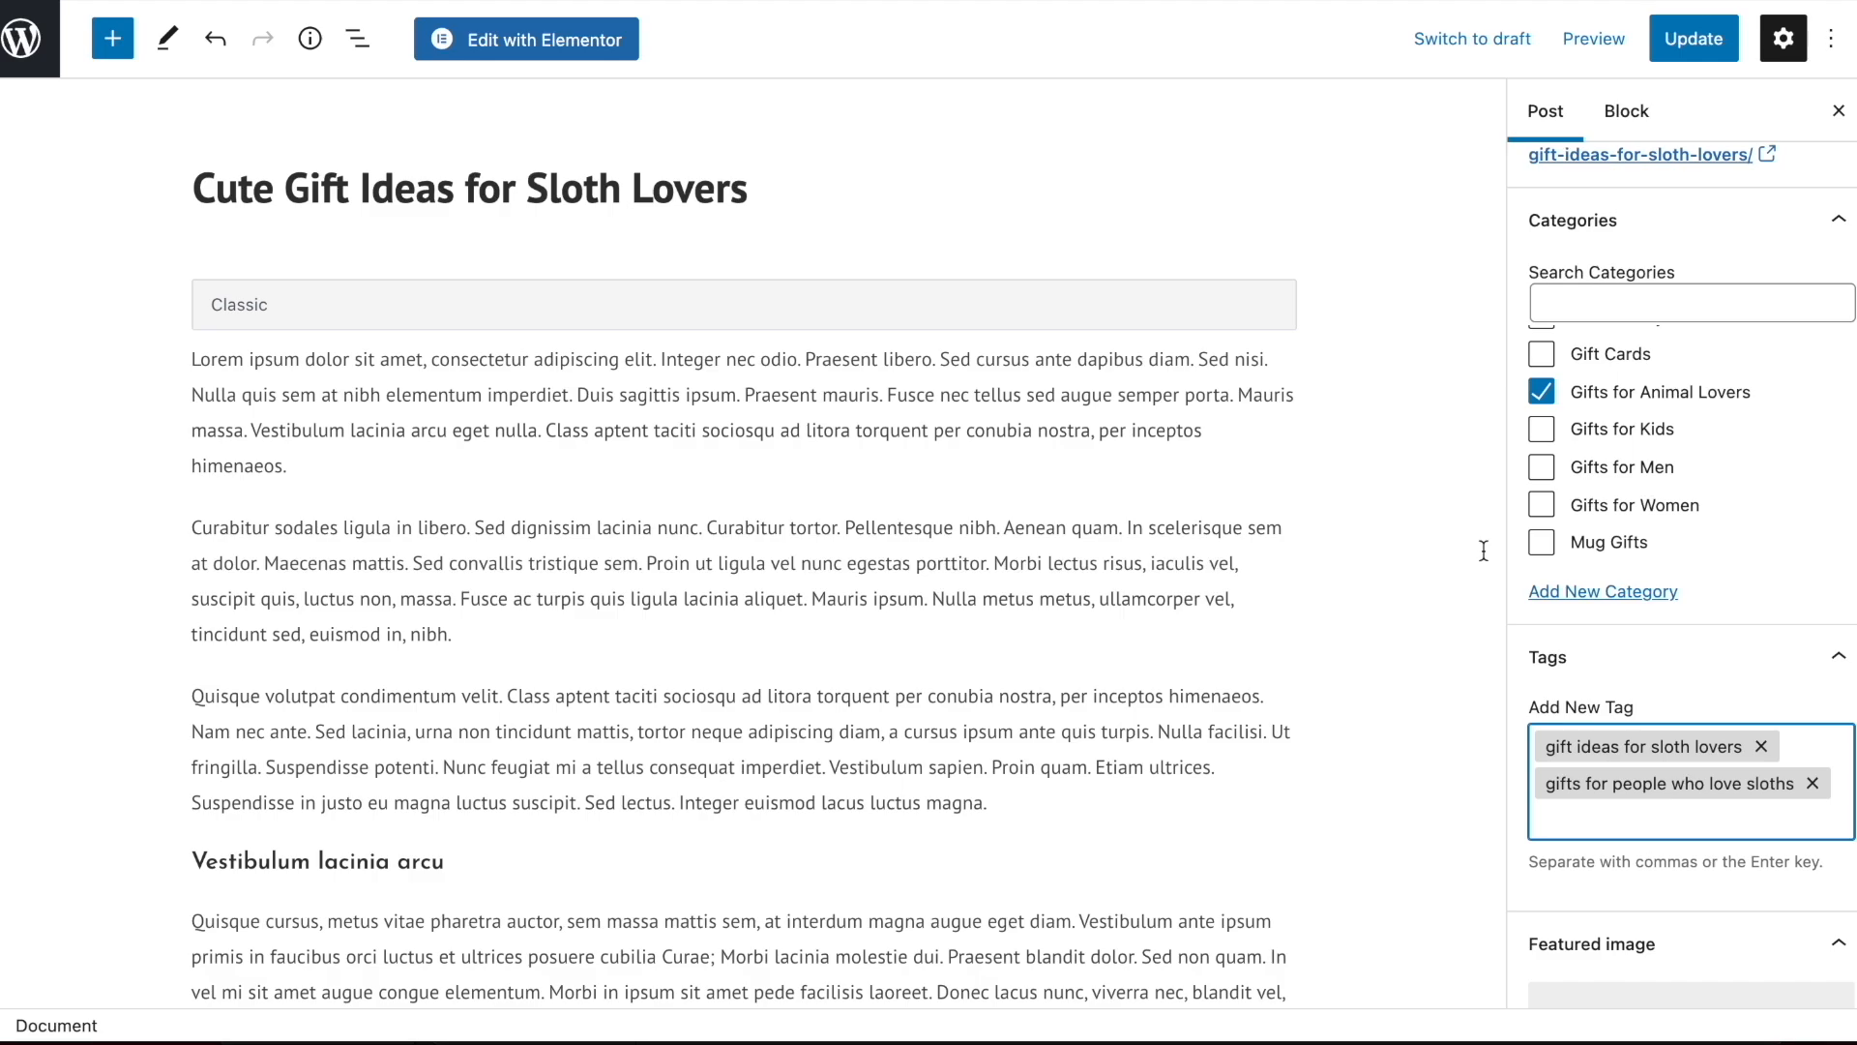
Delete the sloth post's entire demo body text together with its Classic block, and update the post
scroll(722, 340, down, 8)
scroll(722, 339, up, 8)
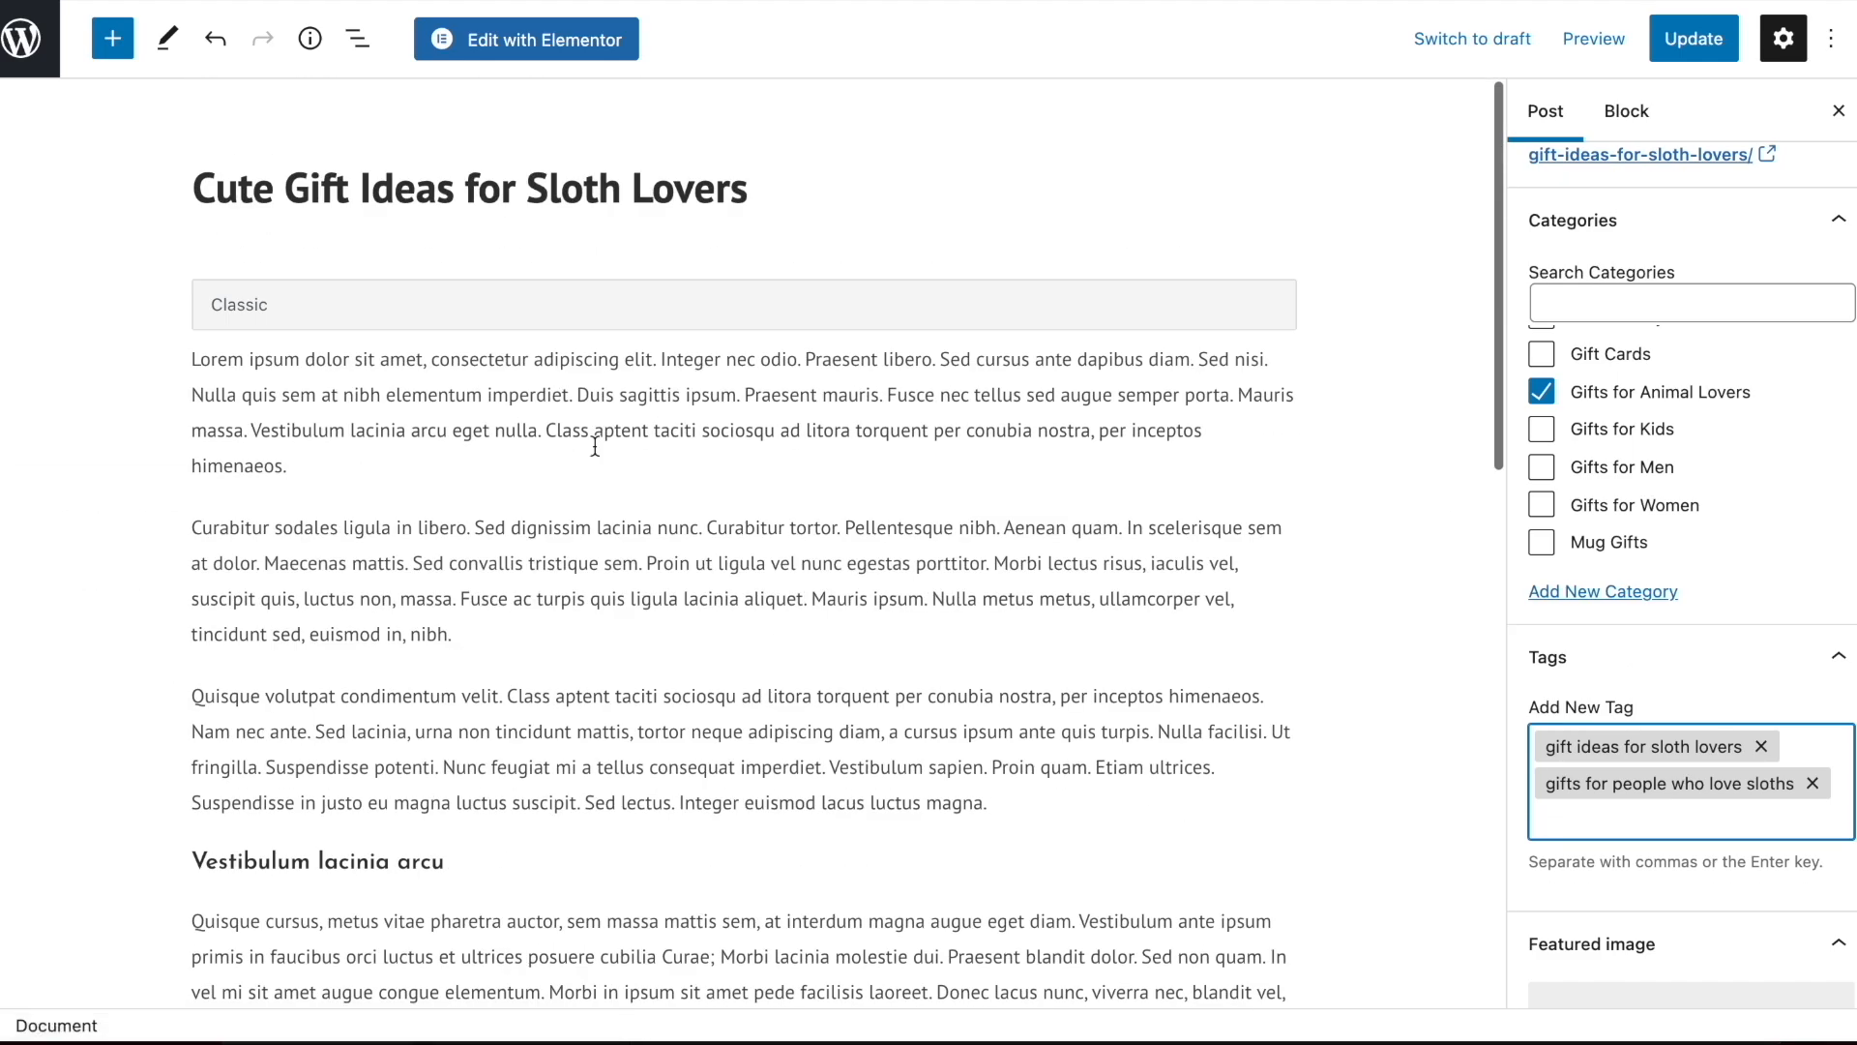
click(493, 491)
key(ctrl+a)
key(BackSpace)
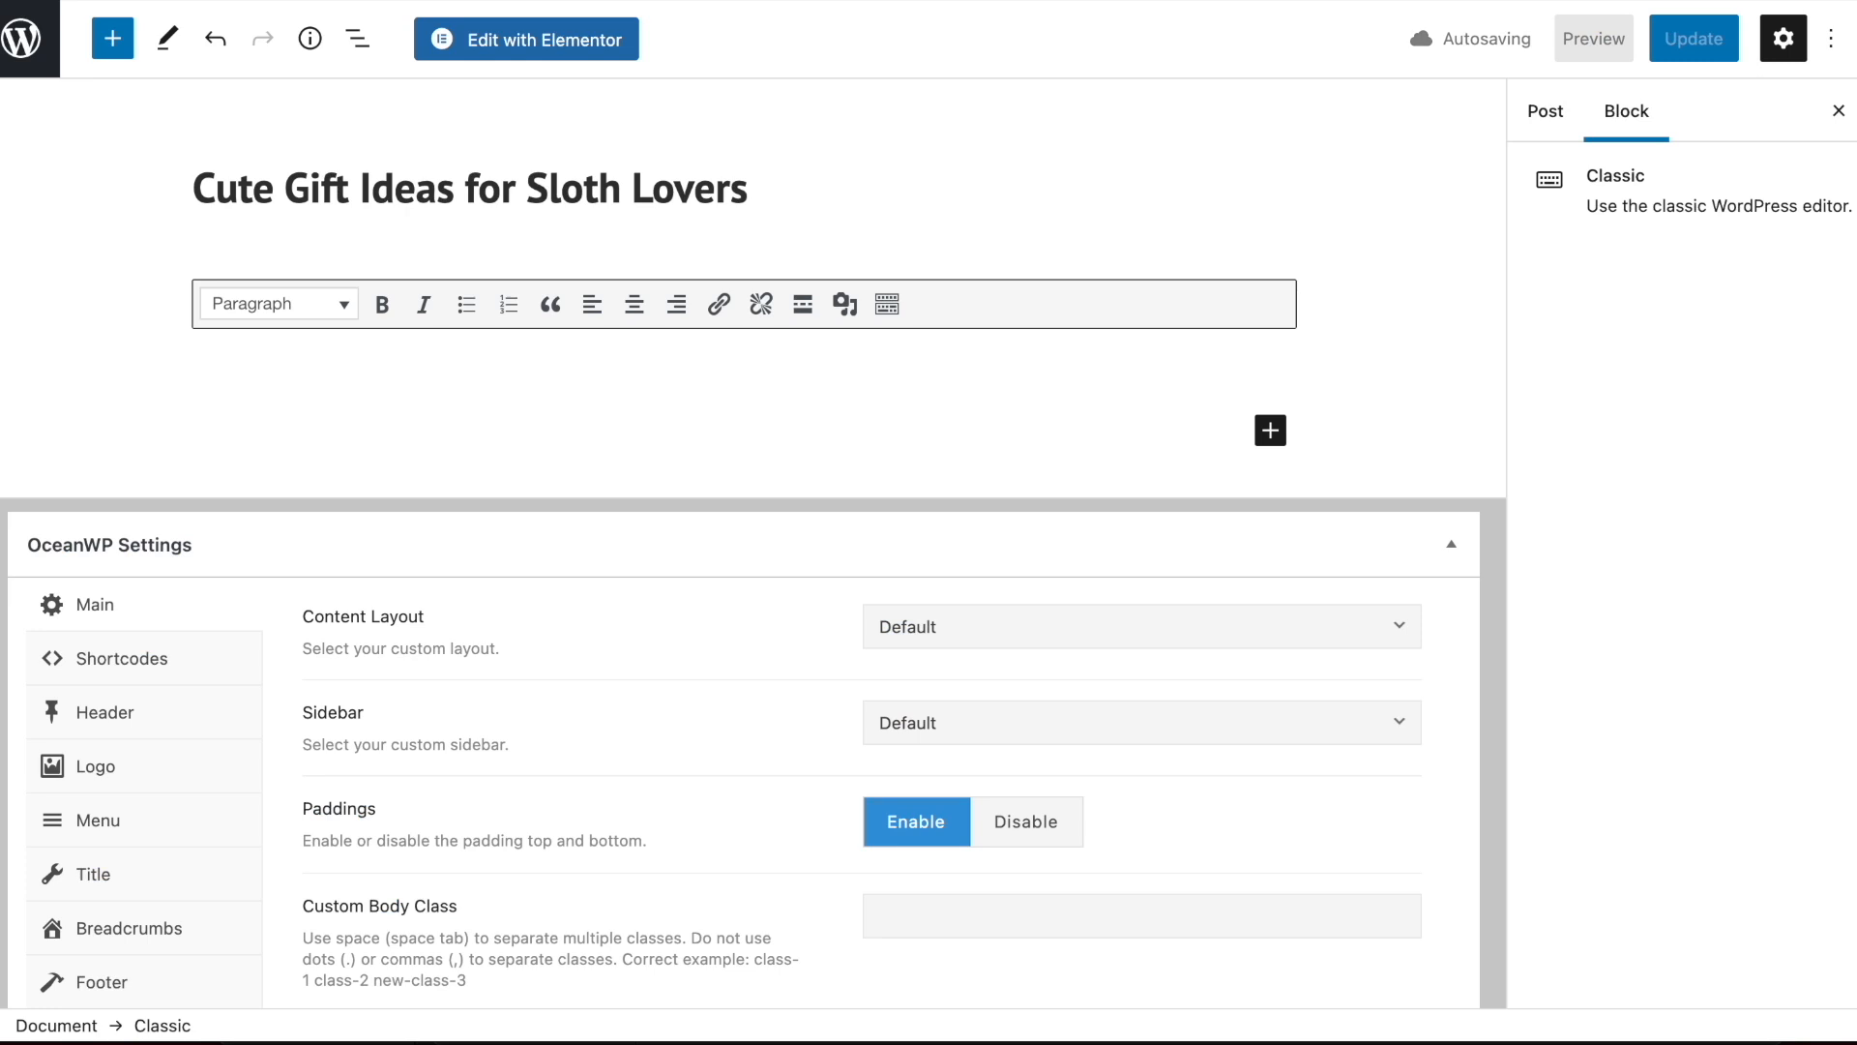
key(BackSpace)
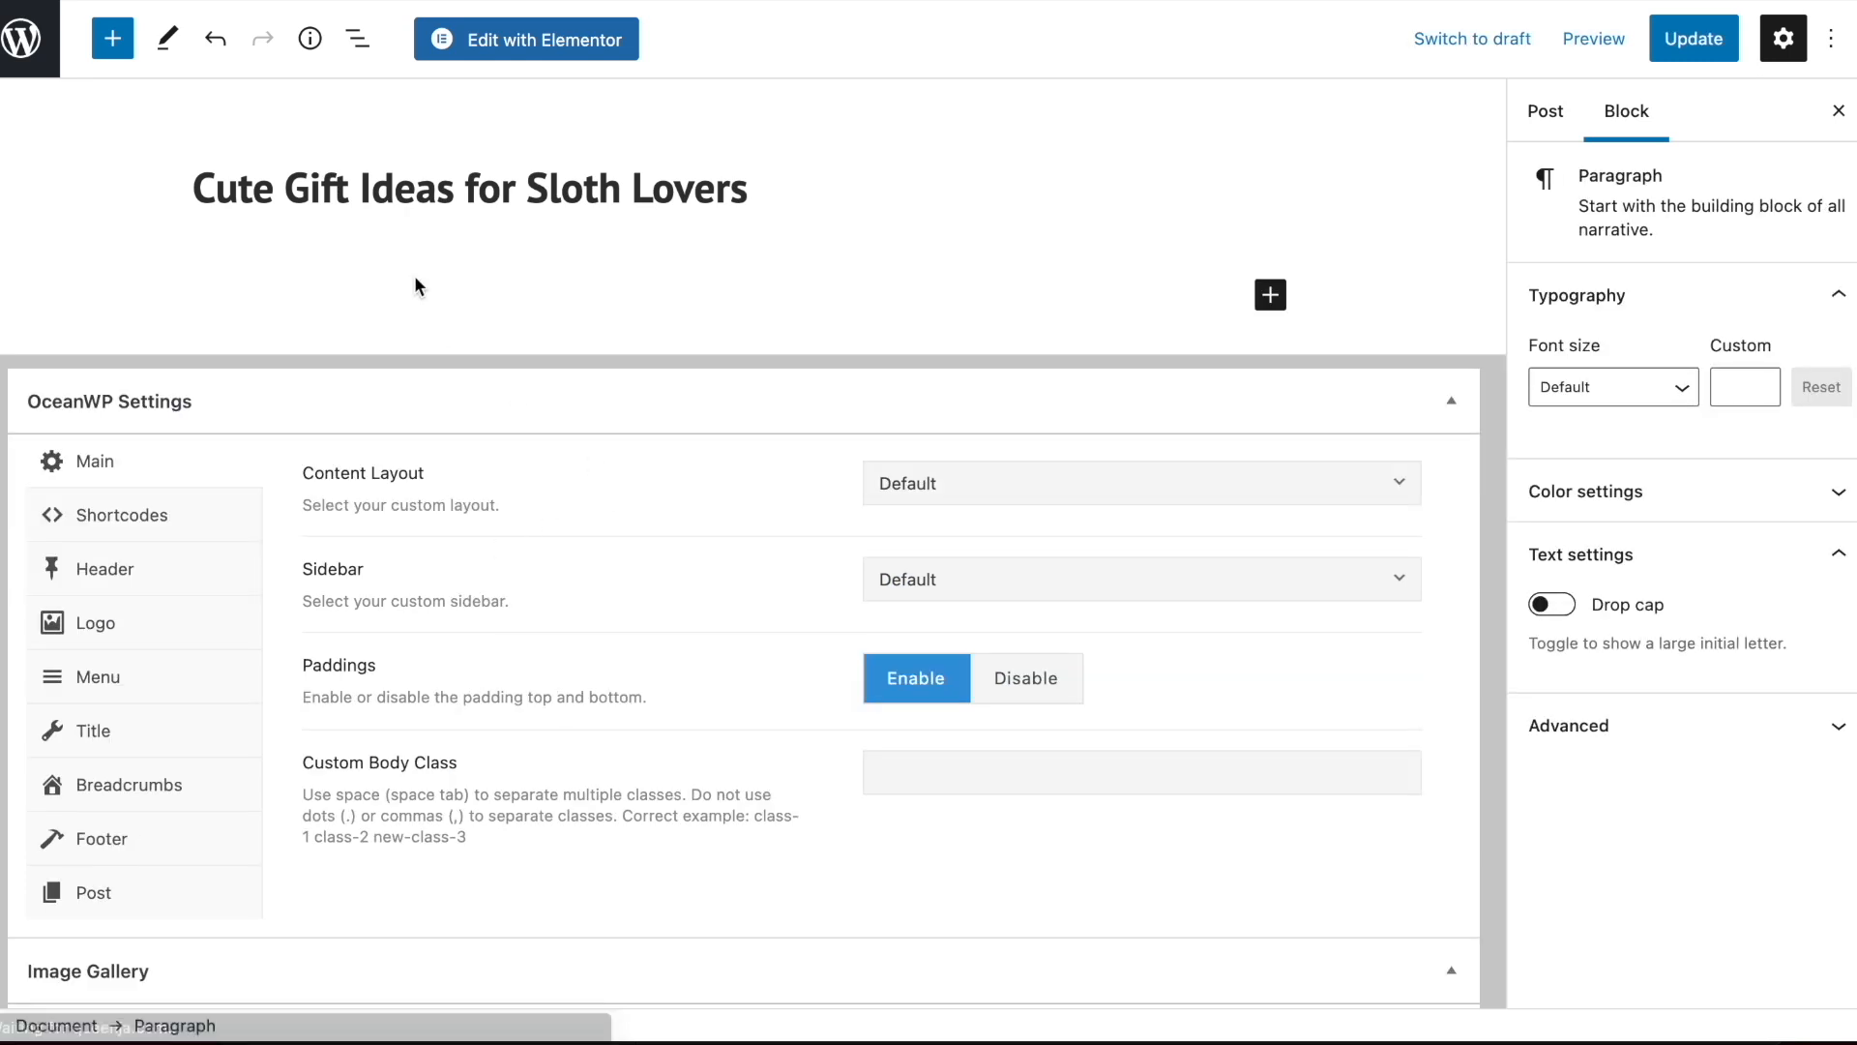
click(1688, 44)
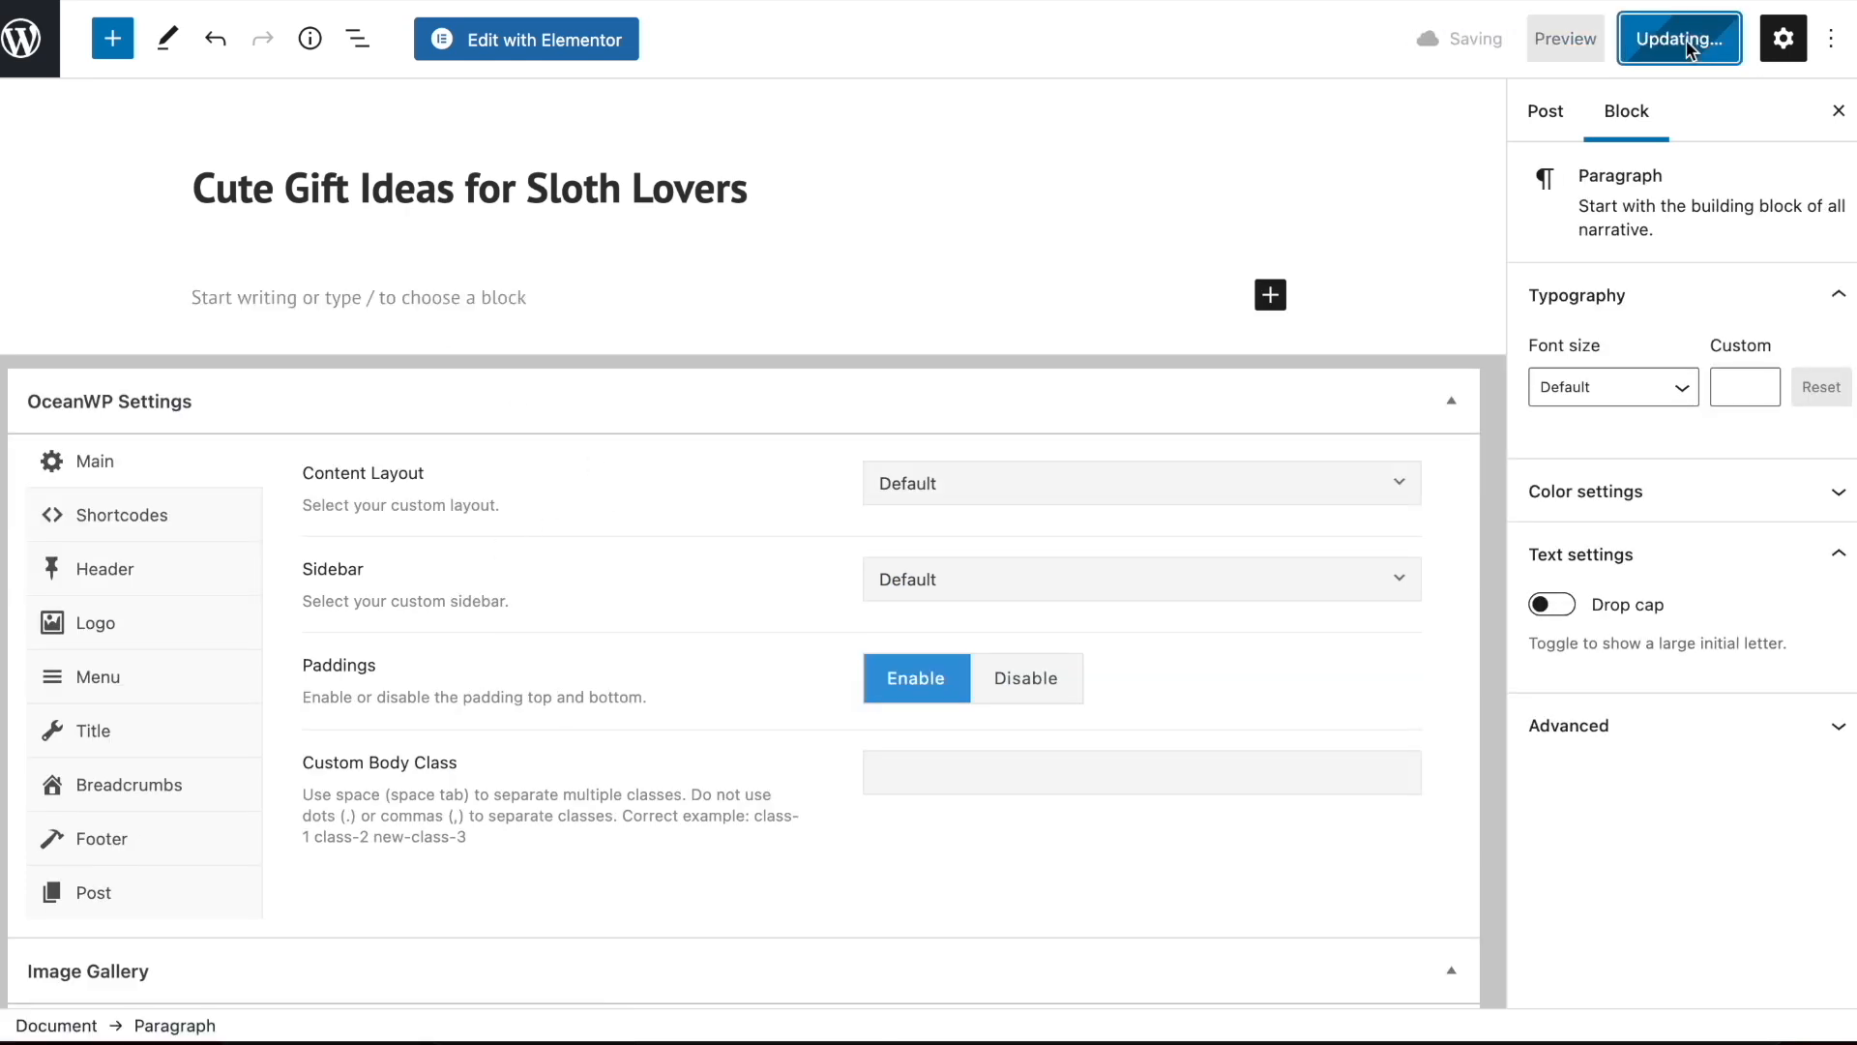
Open the emptied sloth gift post in Elementor, ready for adding widgets
click(505, 53)
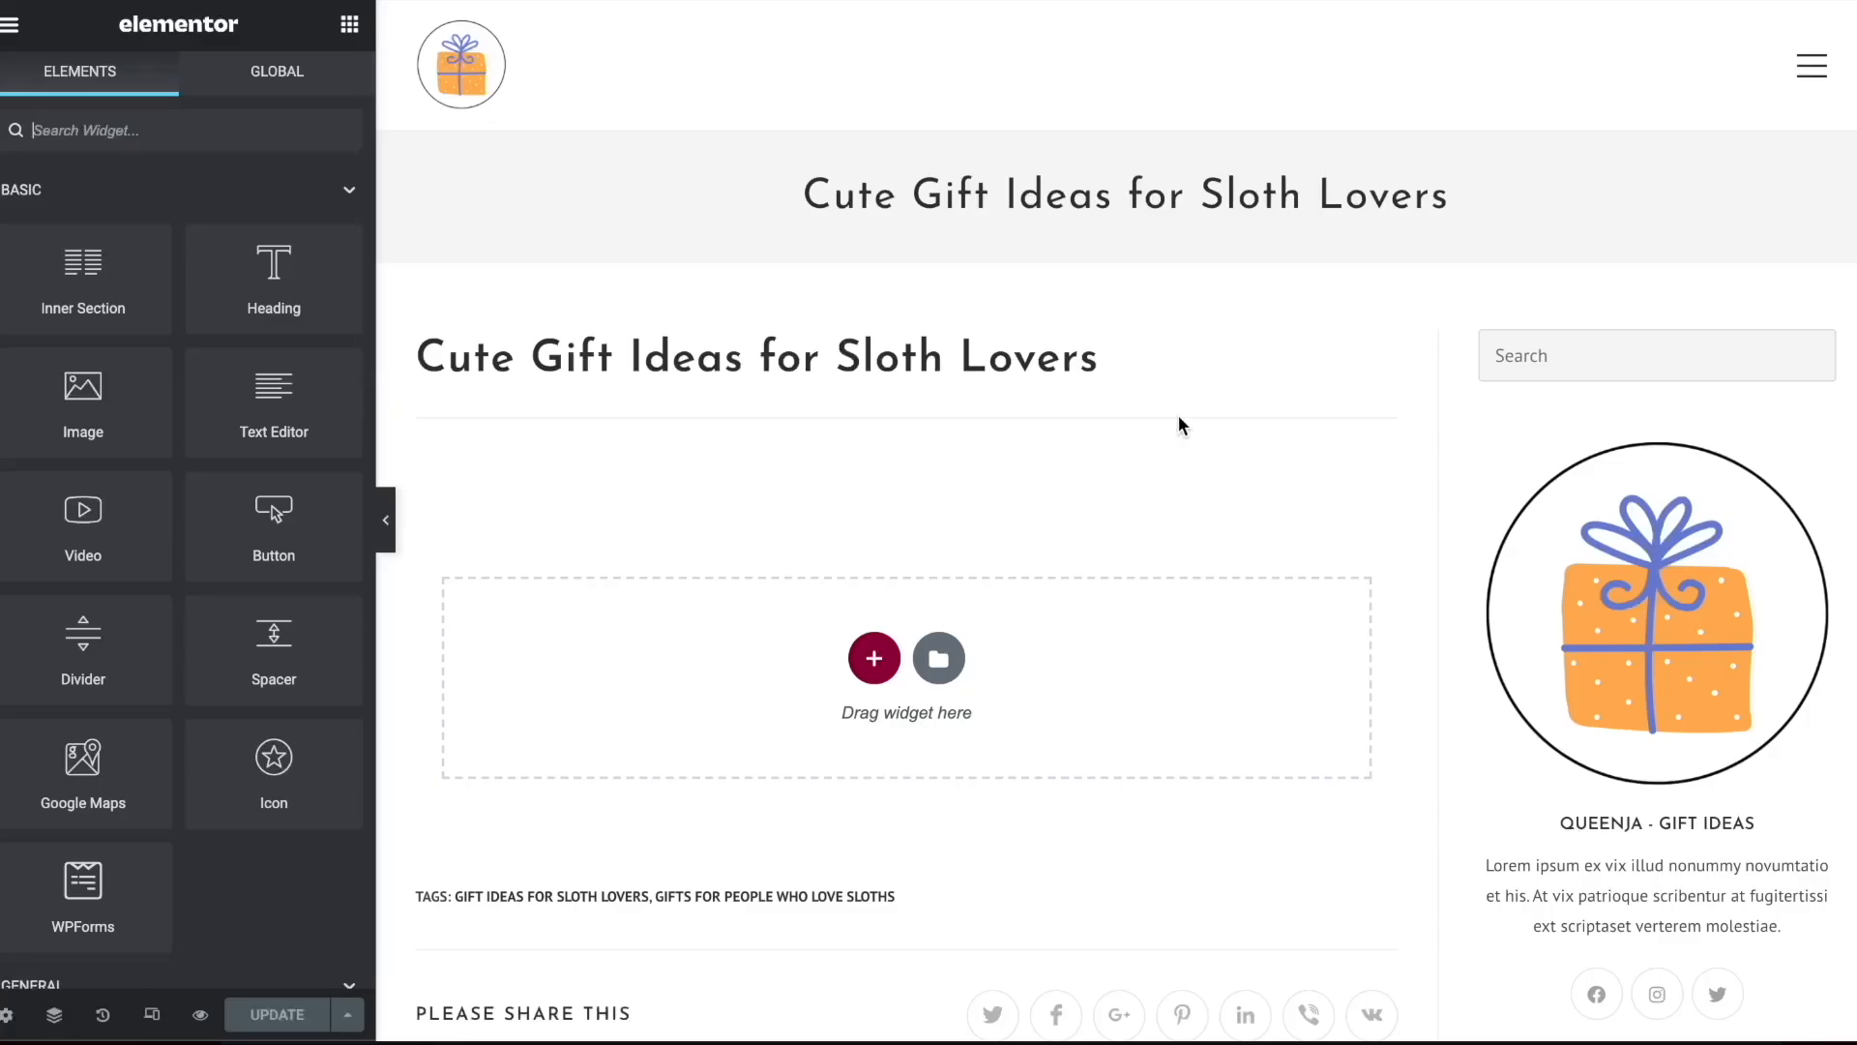
scroll(1180, 425, down, 1)
click(386, 520)
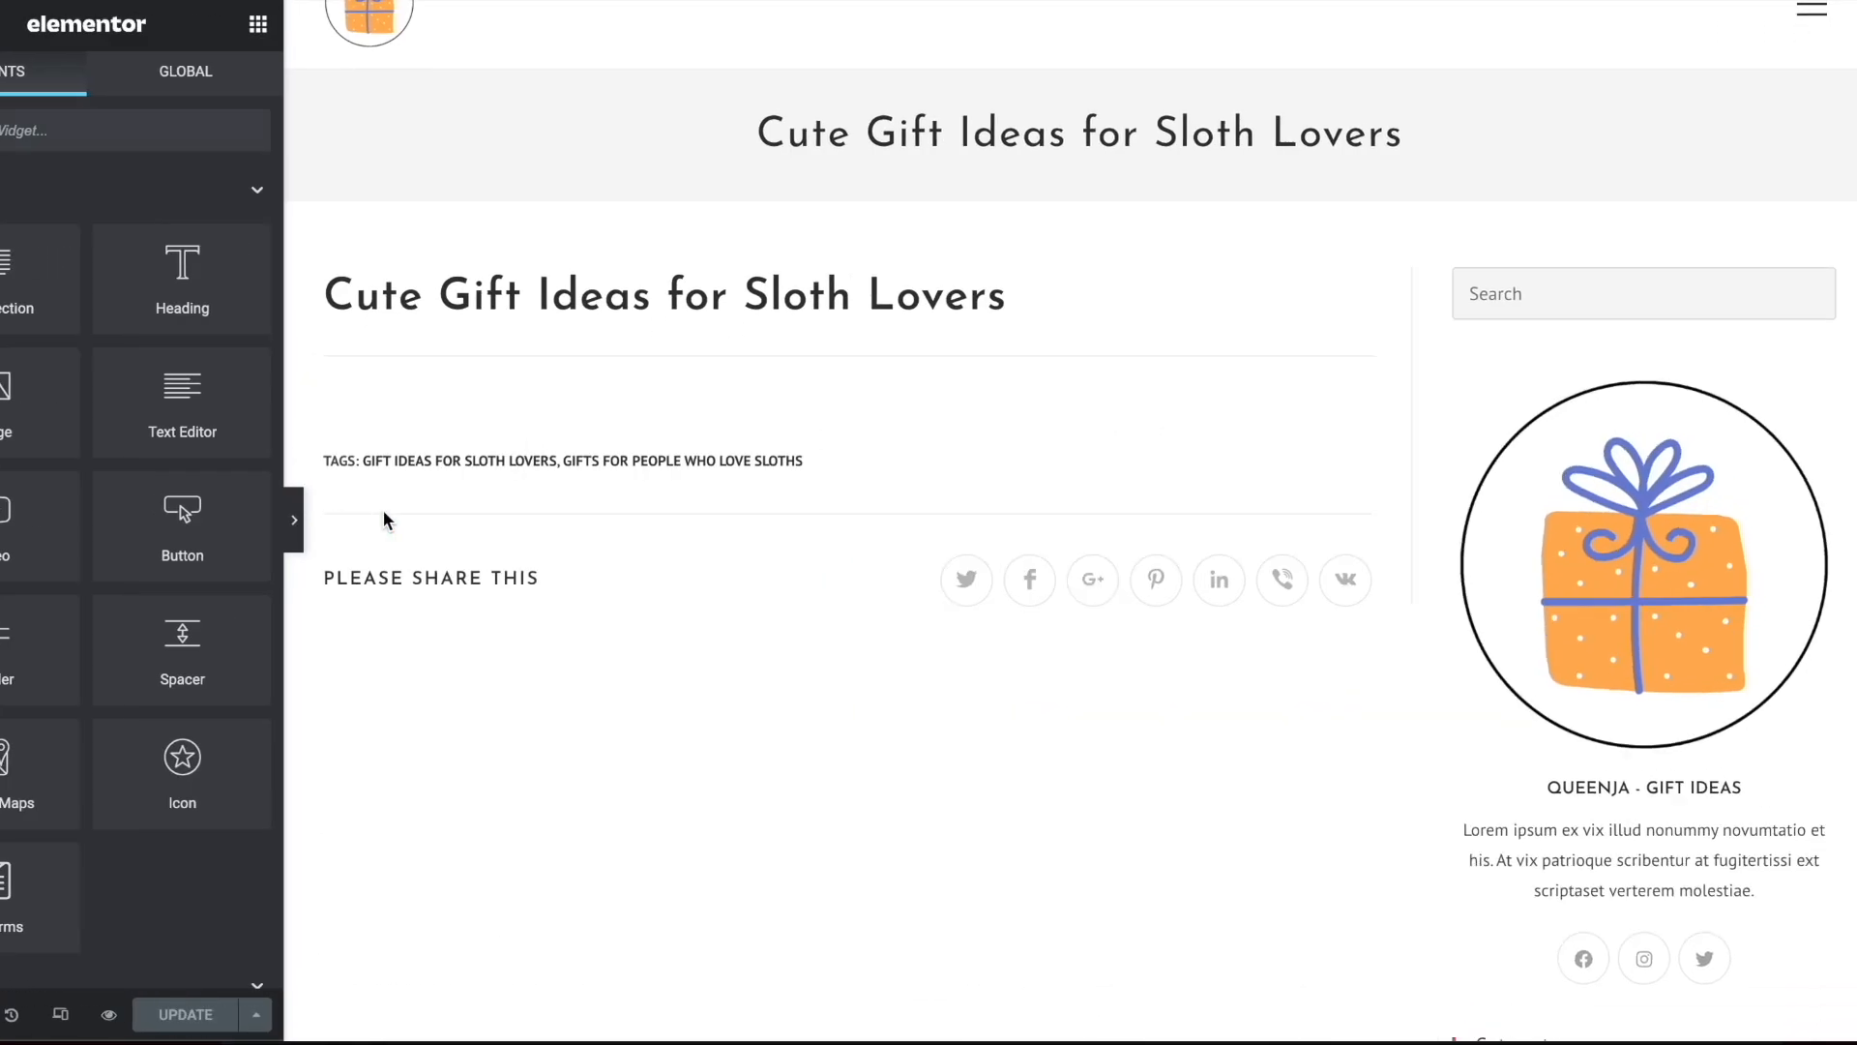
click(4, 522)
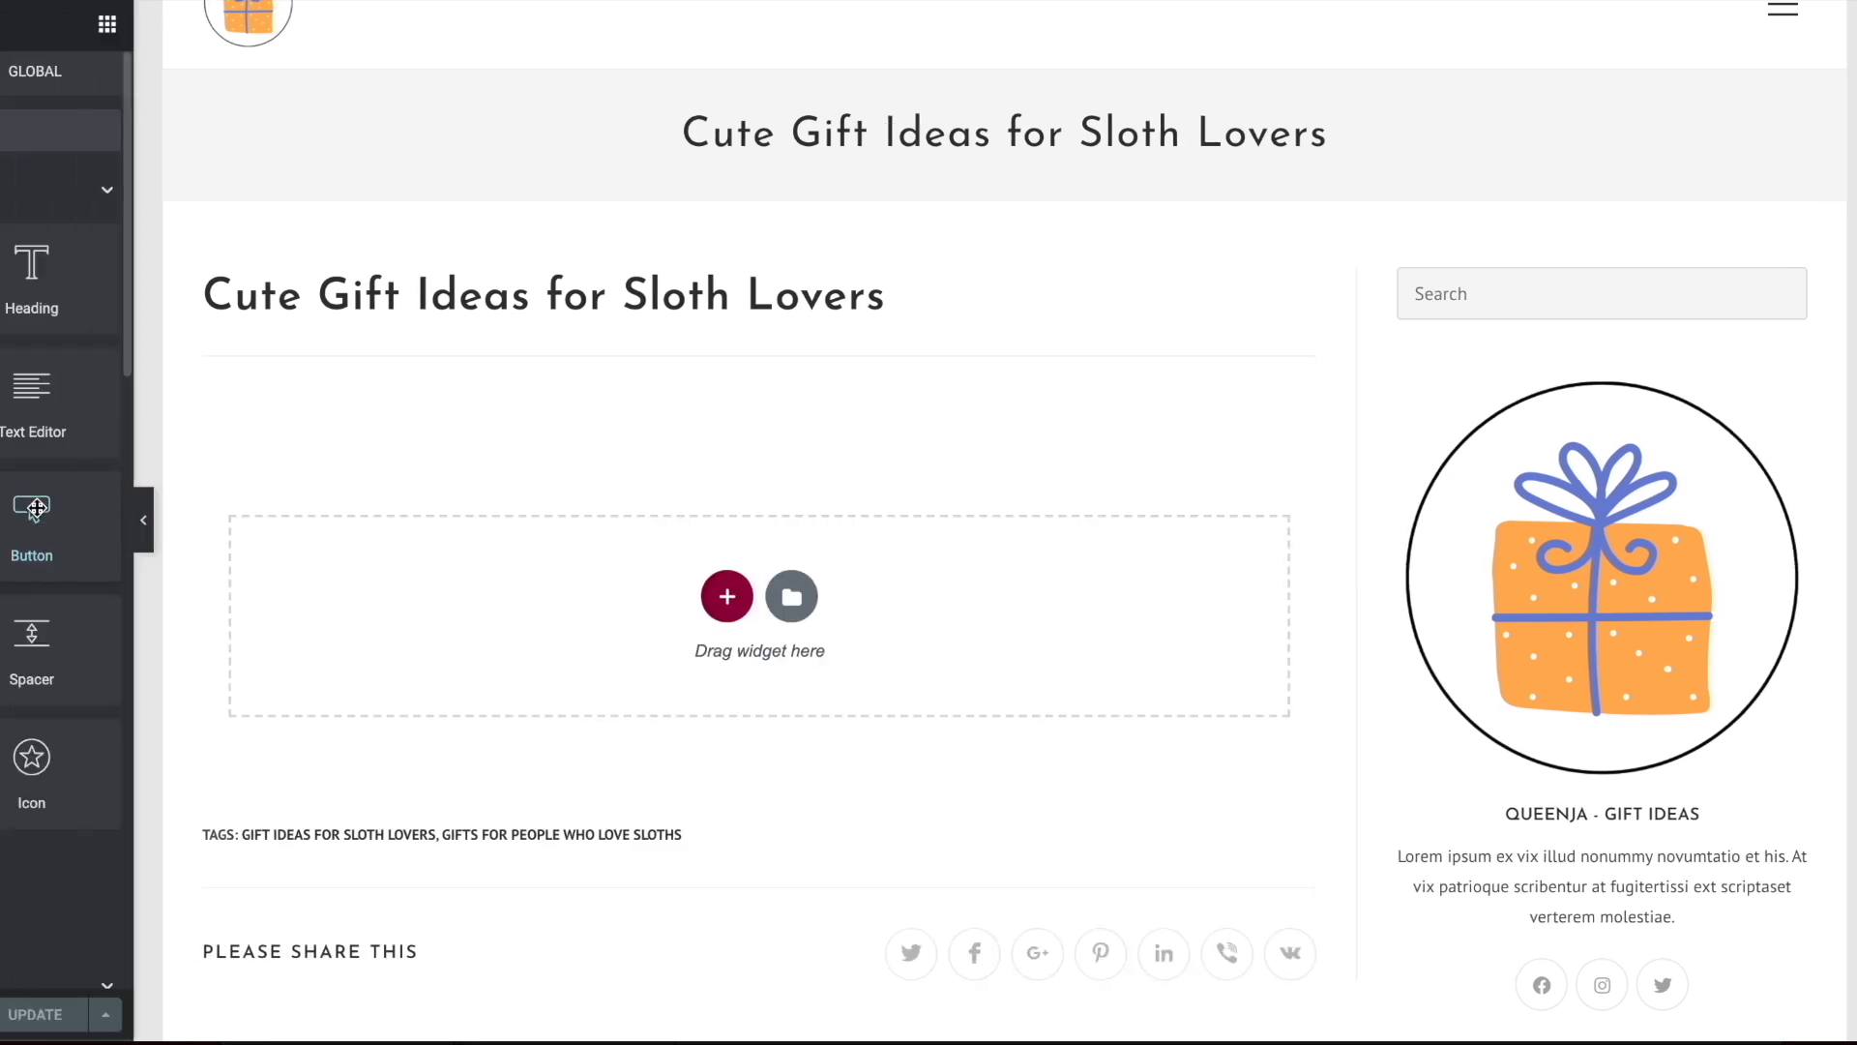
click(870, 596)
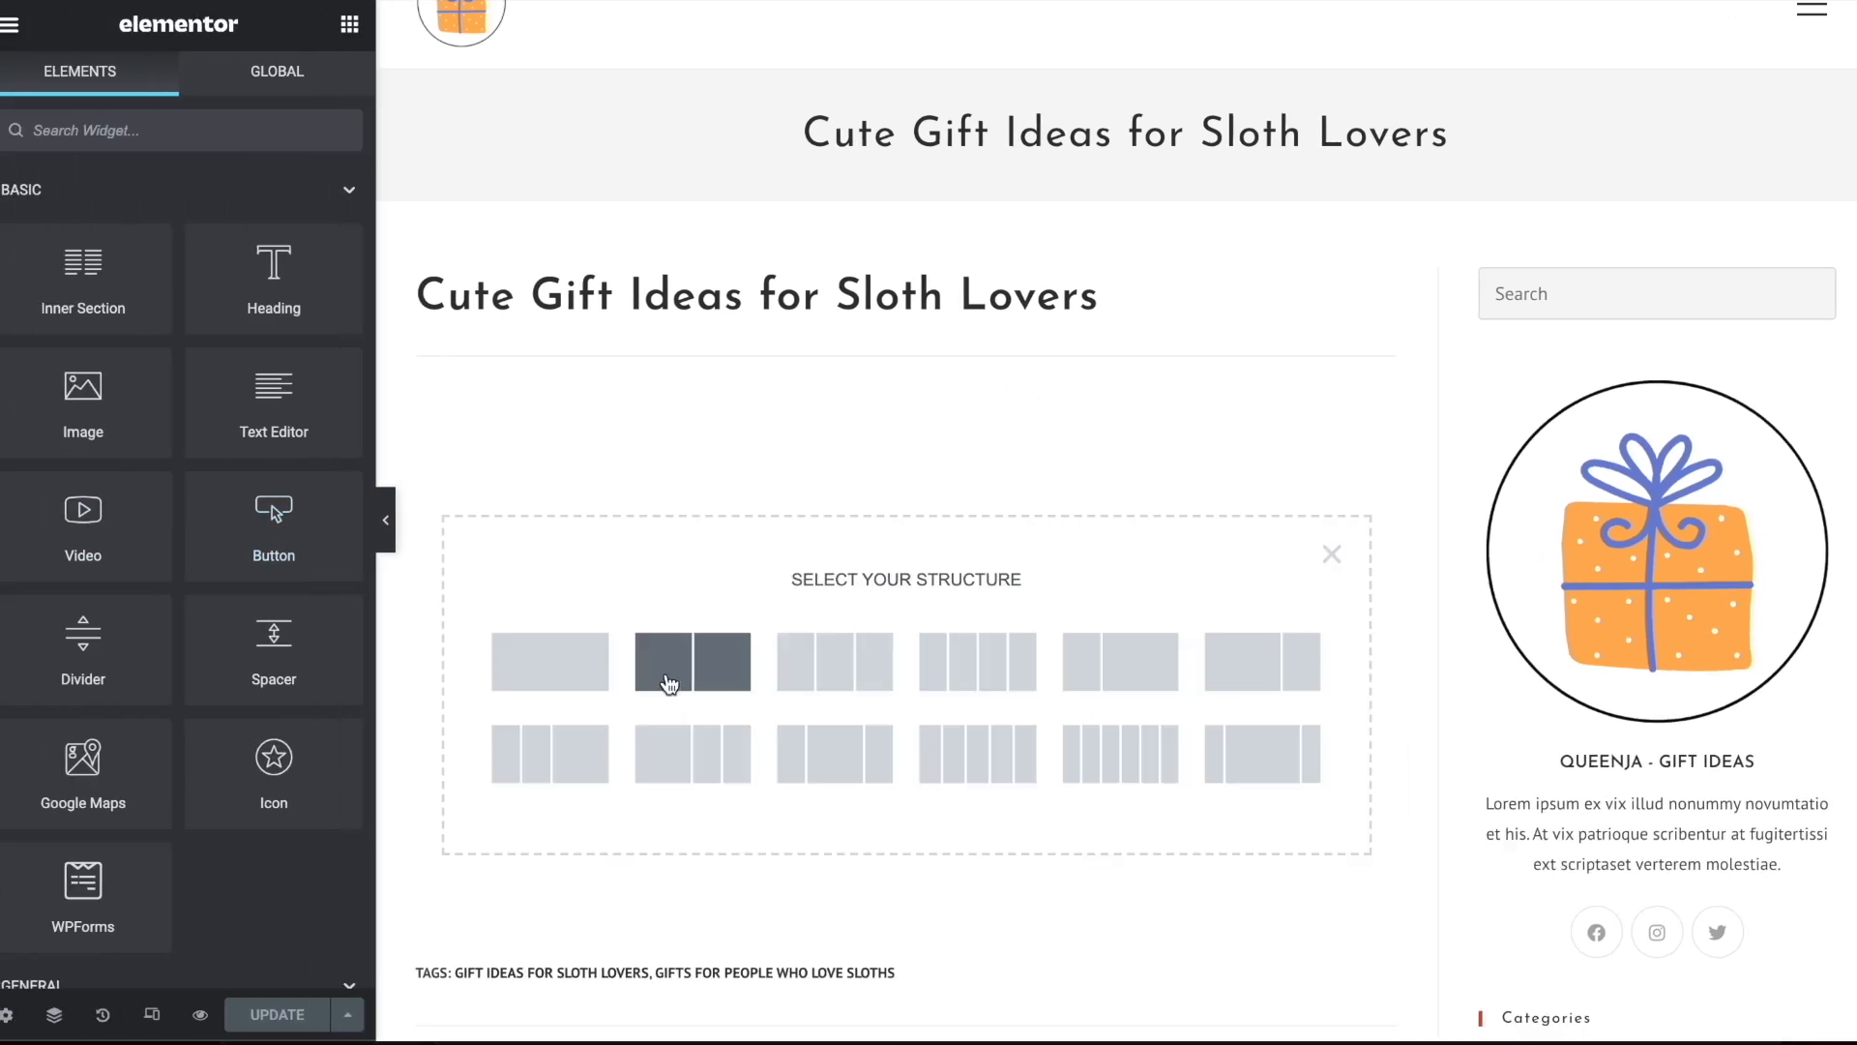
drag(83, 396, 591, 483)
click(541, 646)
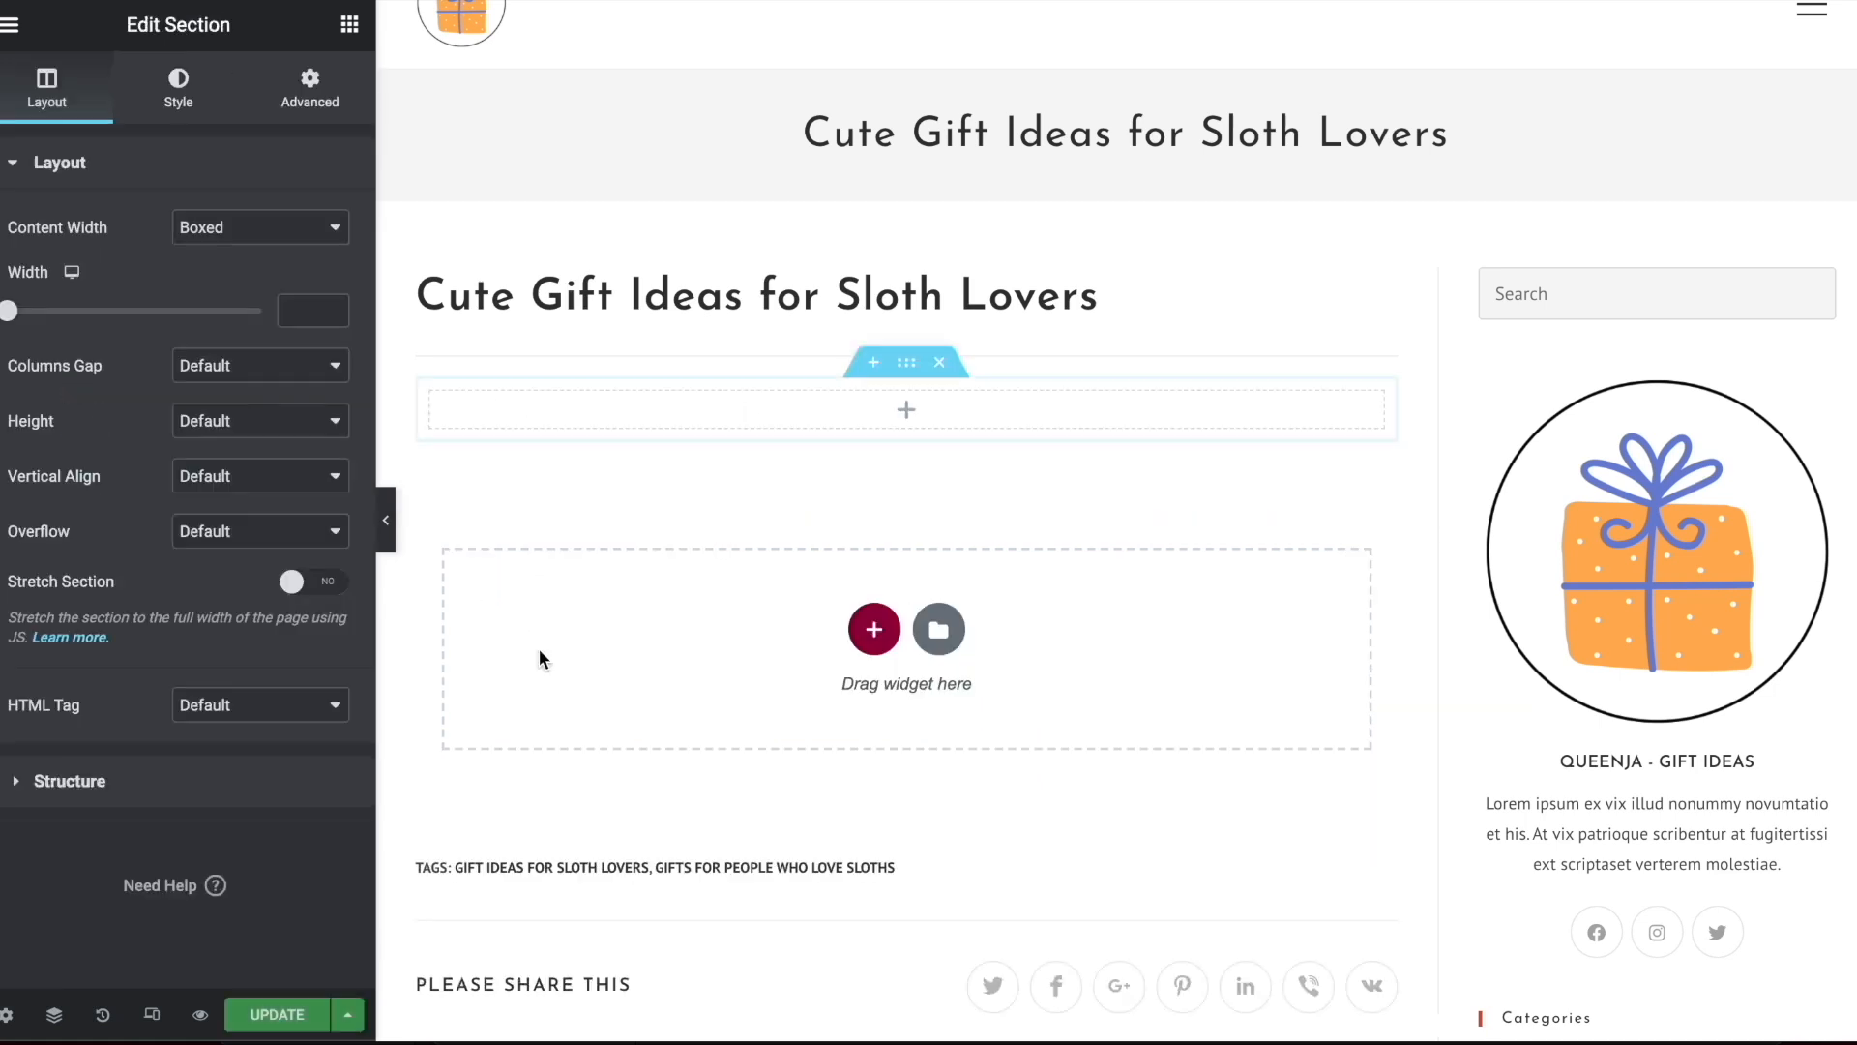
click(348, 25)
drag(83, 397, 774, 408)
click(256, 324)
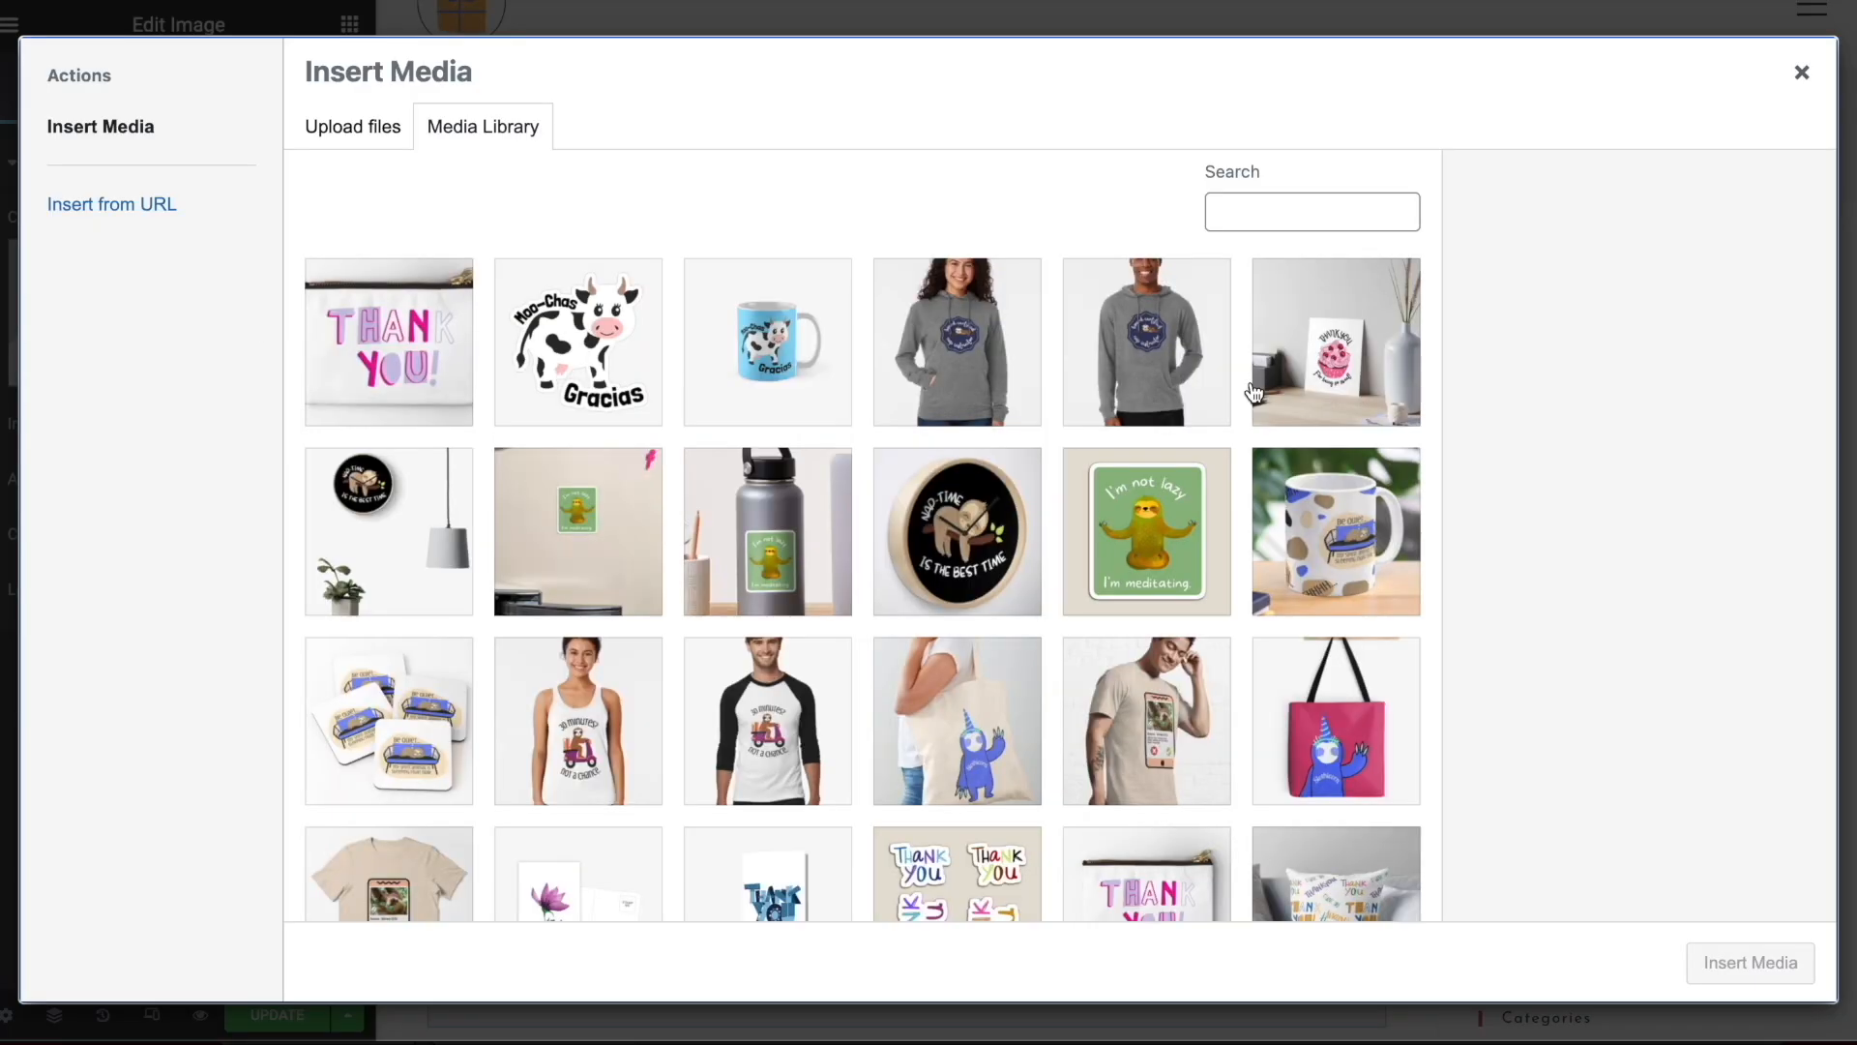
click(1801, 73)
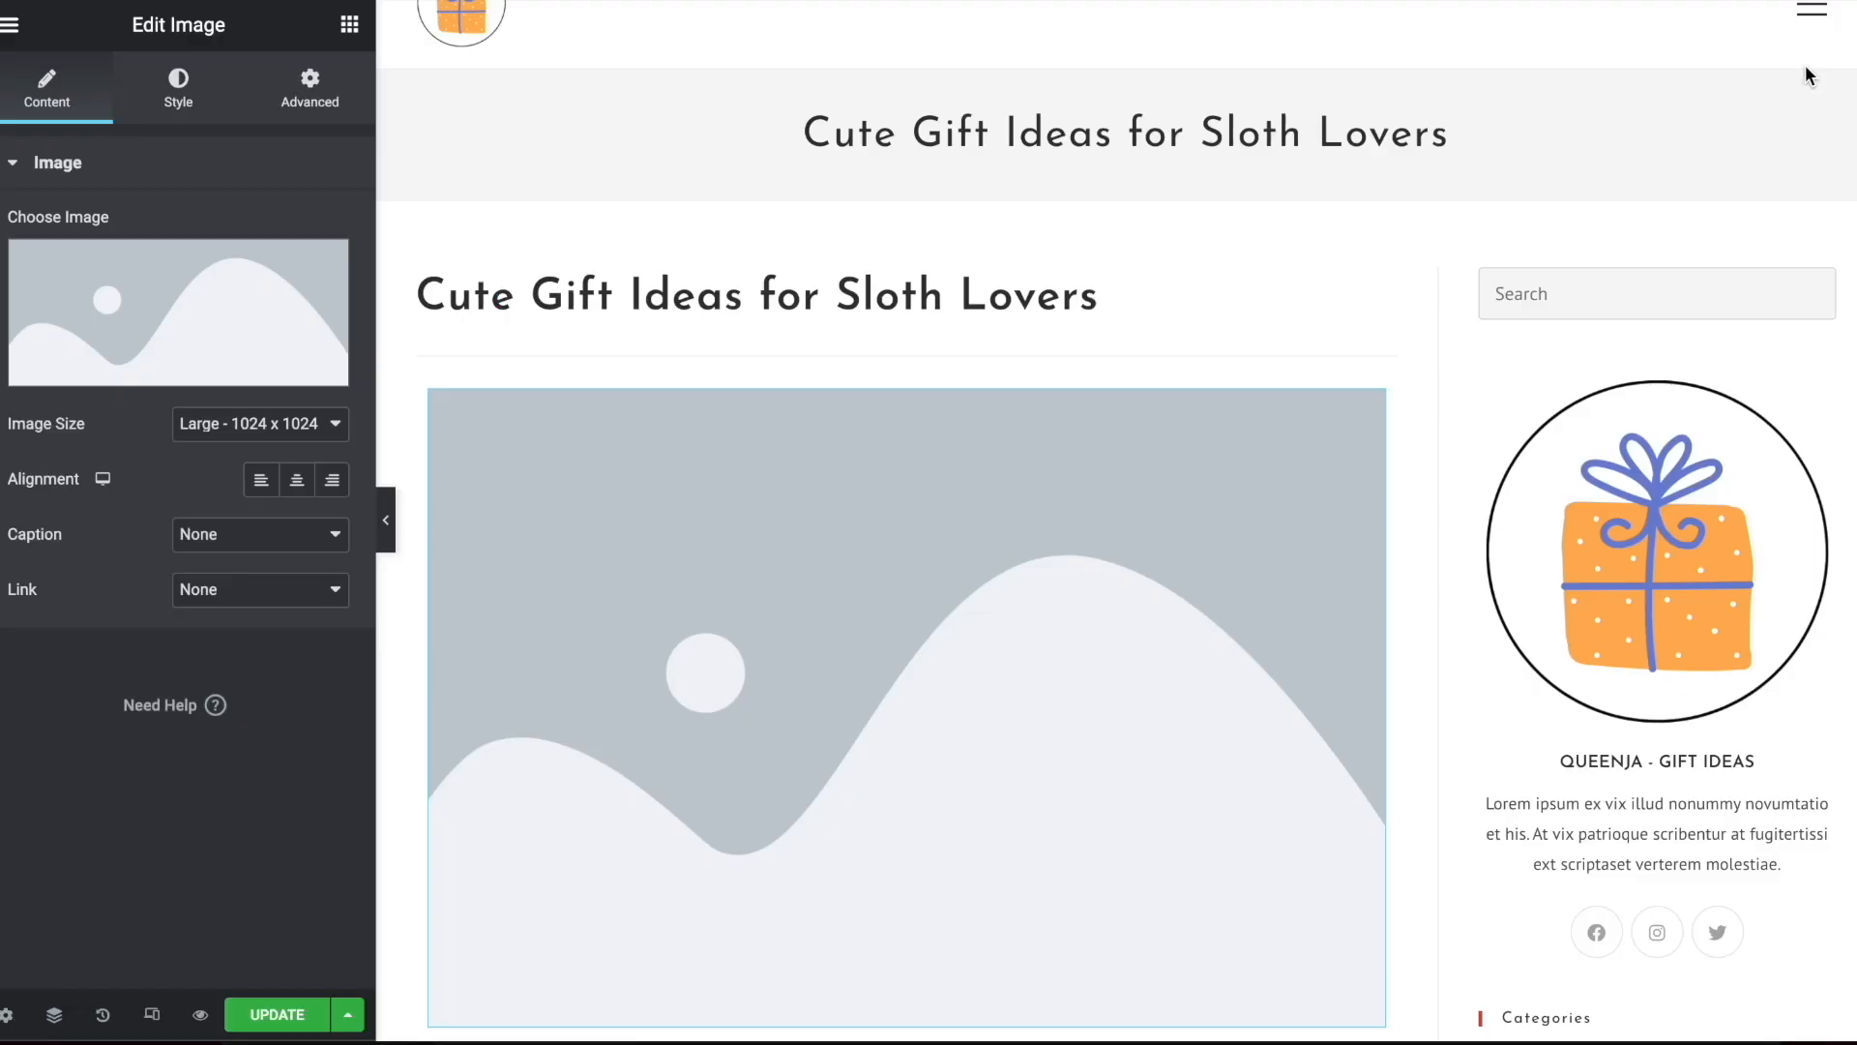
click(943, 365)
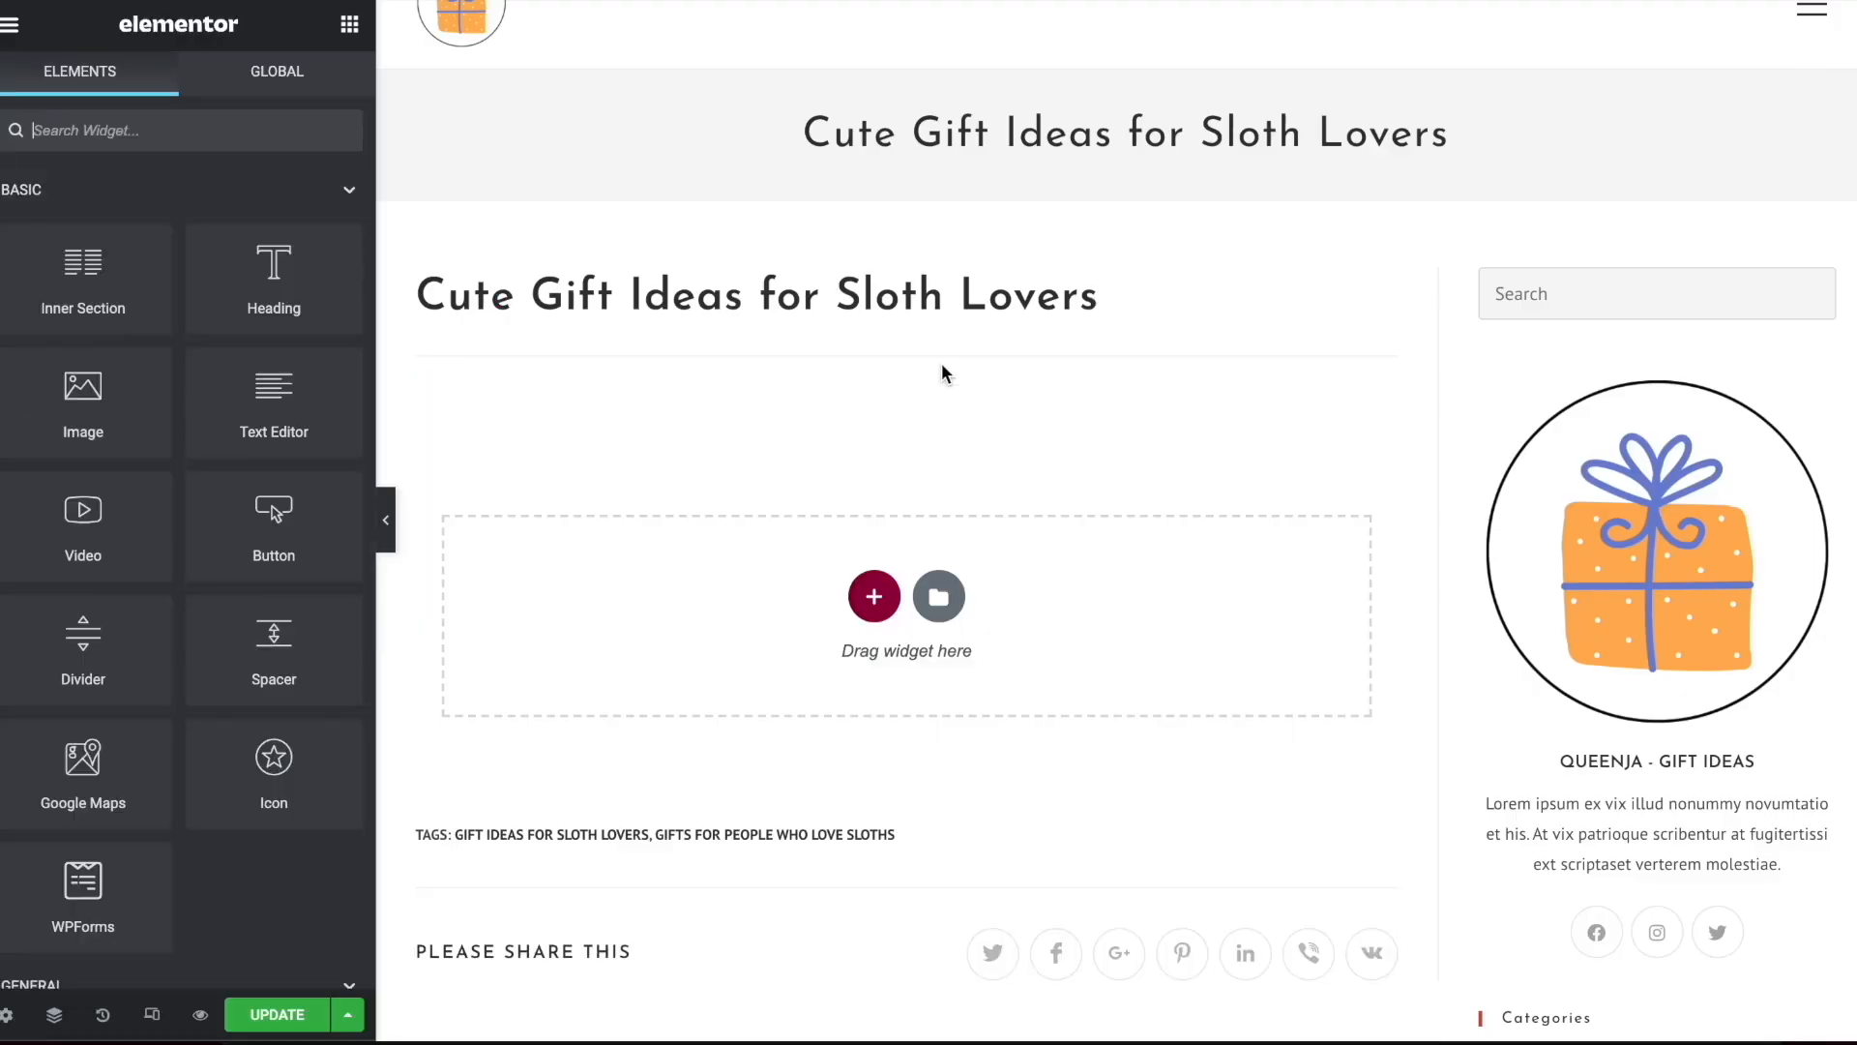
Add a single-column section to the sloth post, place a Heading widget in it and return to the widget list
click(875, 592)
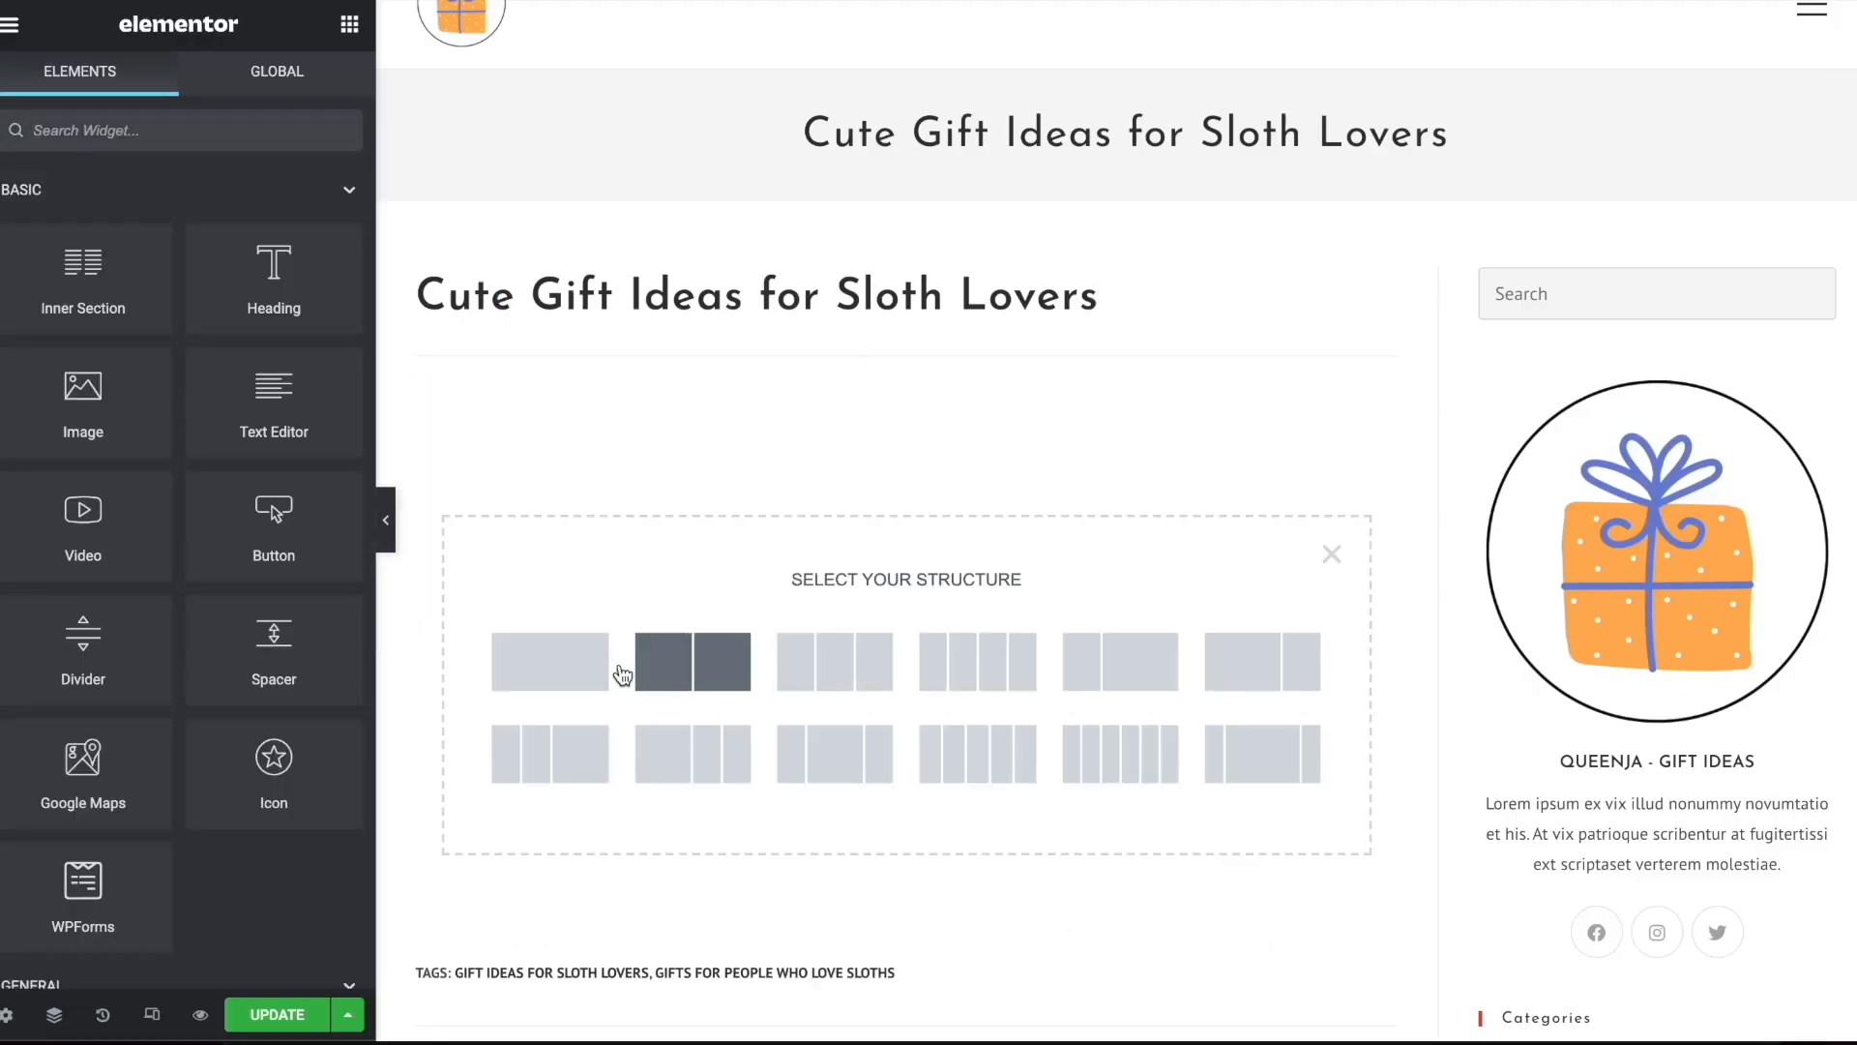
click(589, 665)
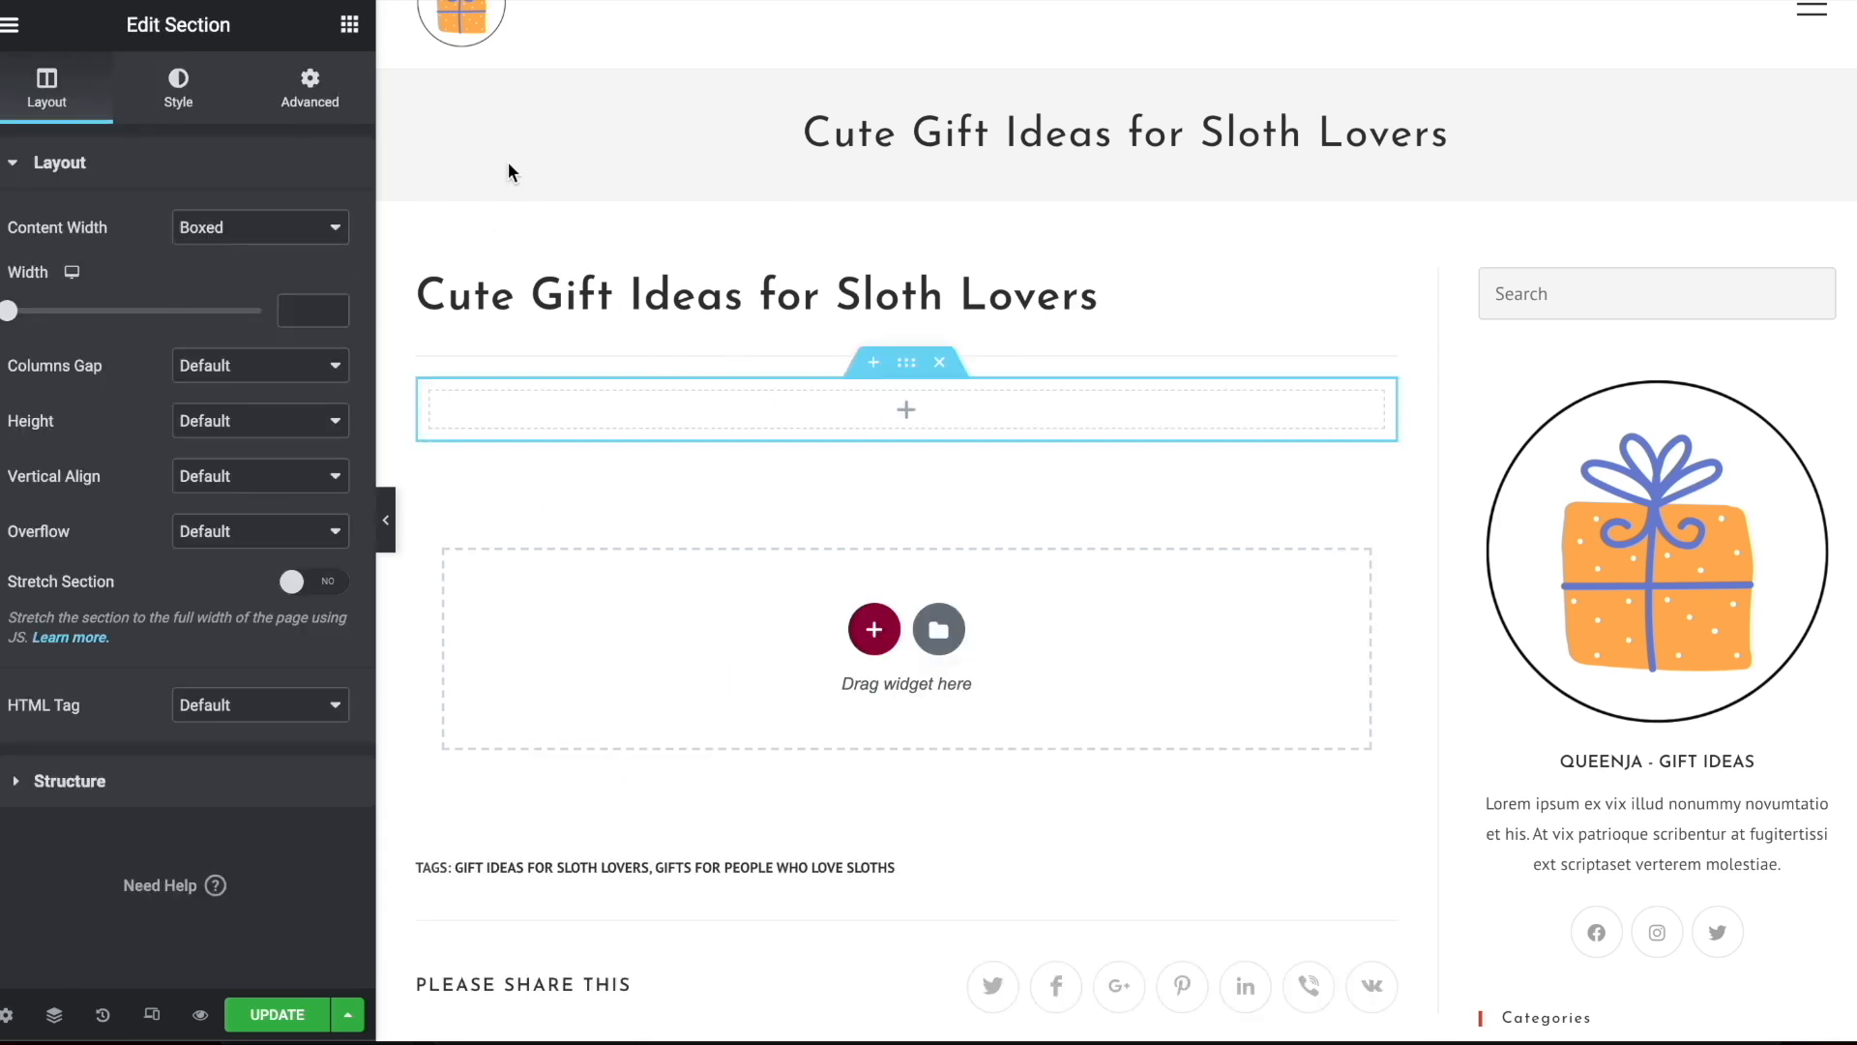
click(350, 24)
drag(277, 296, 526, 403)
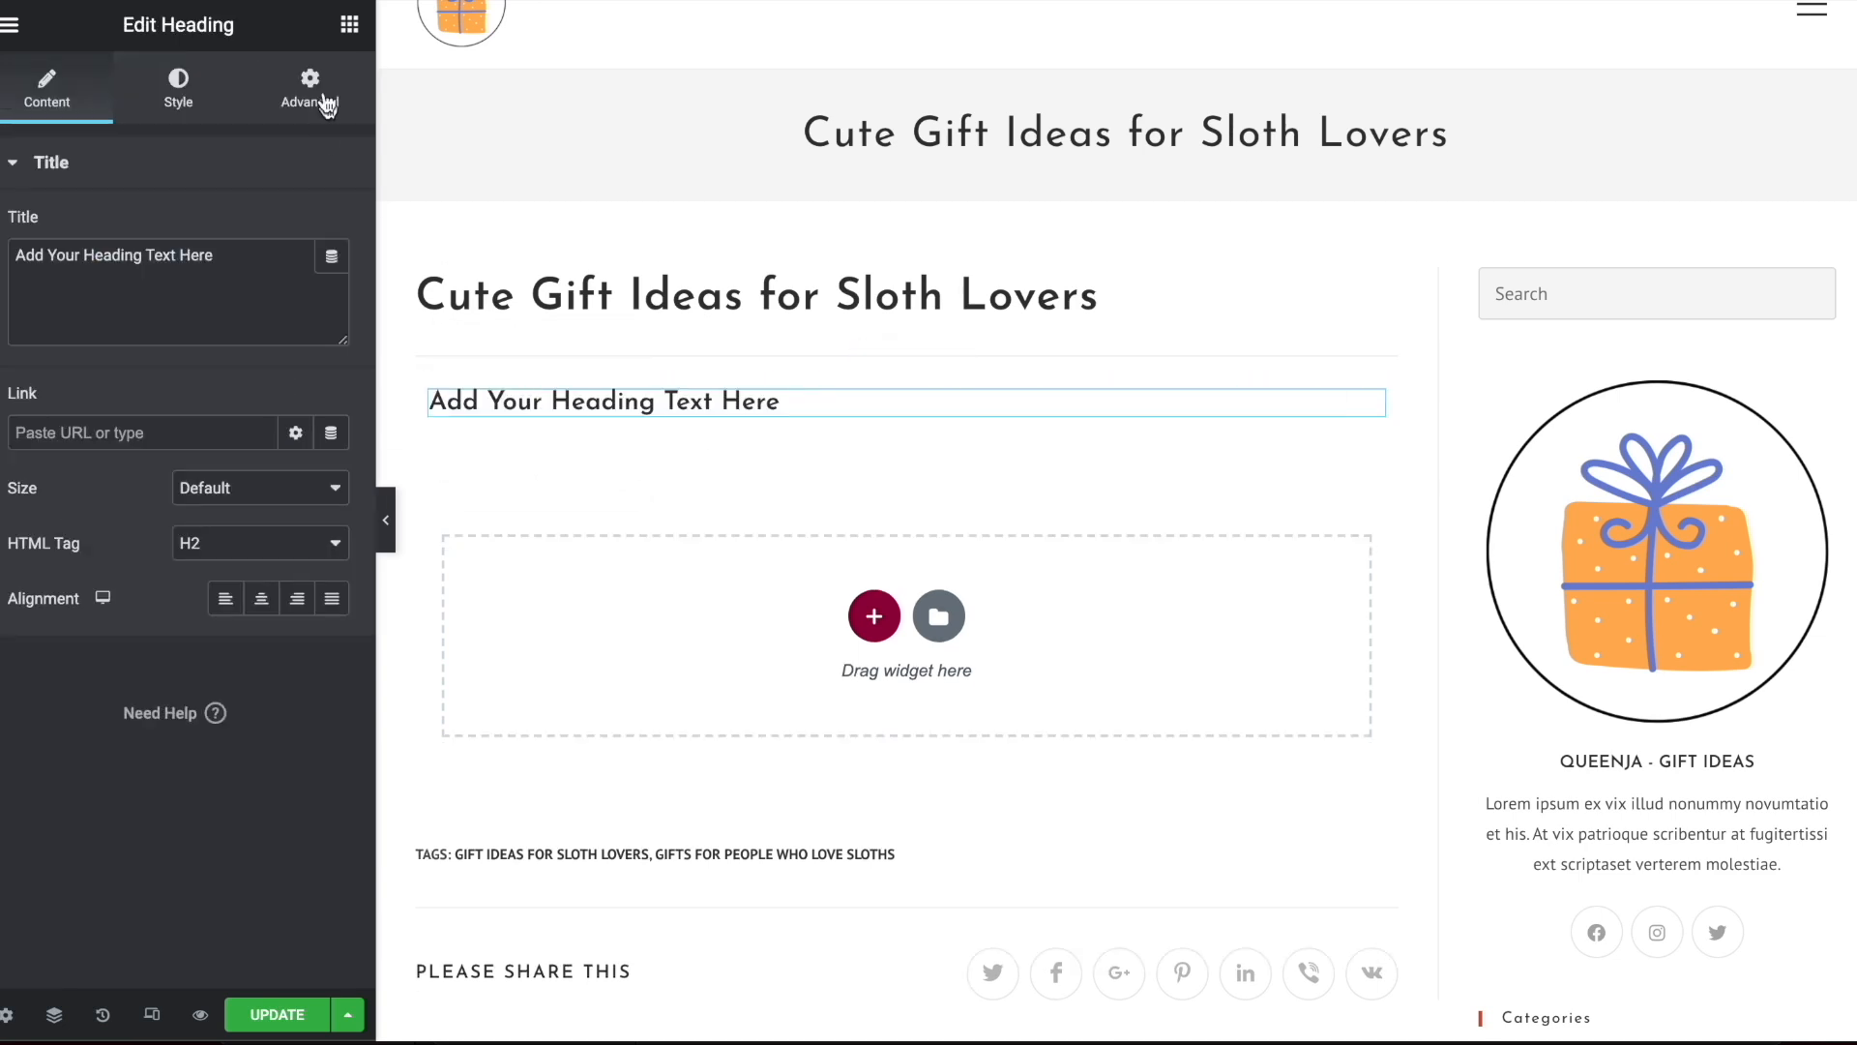
click(349, 26)
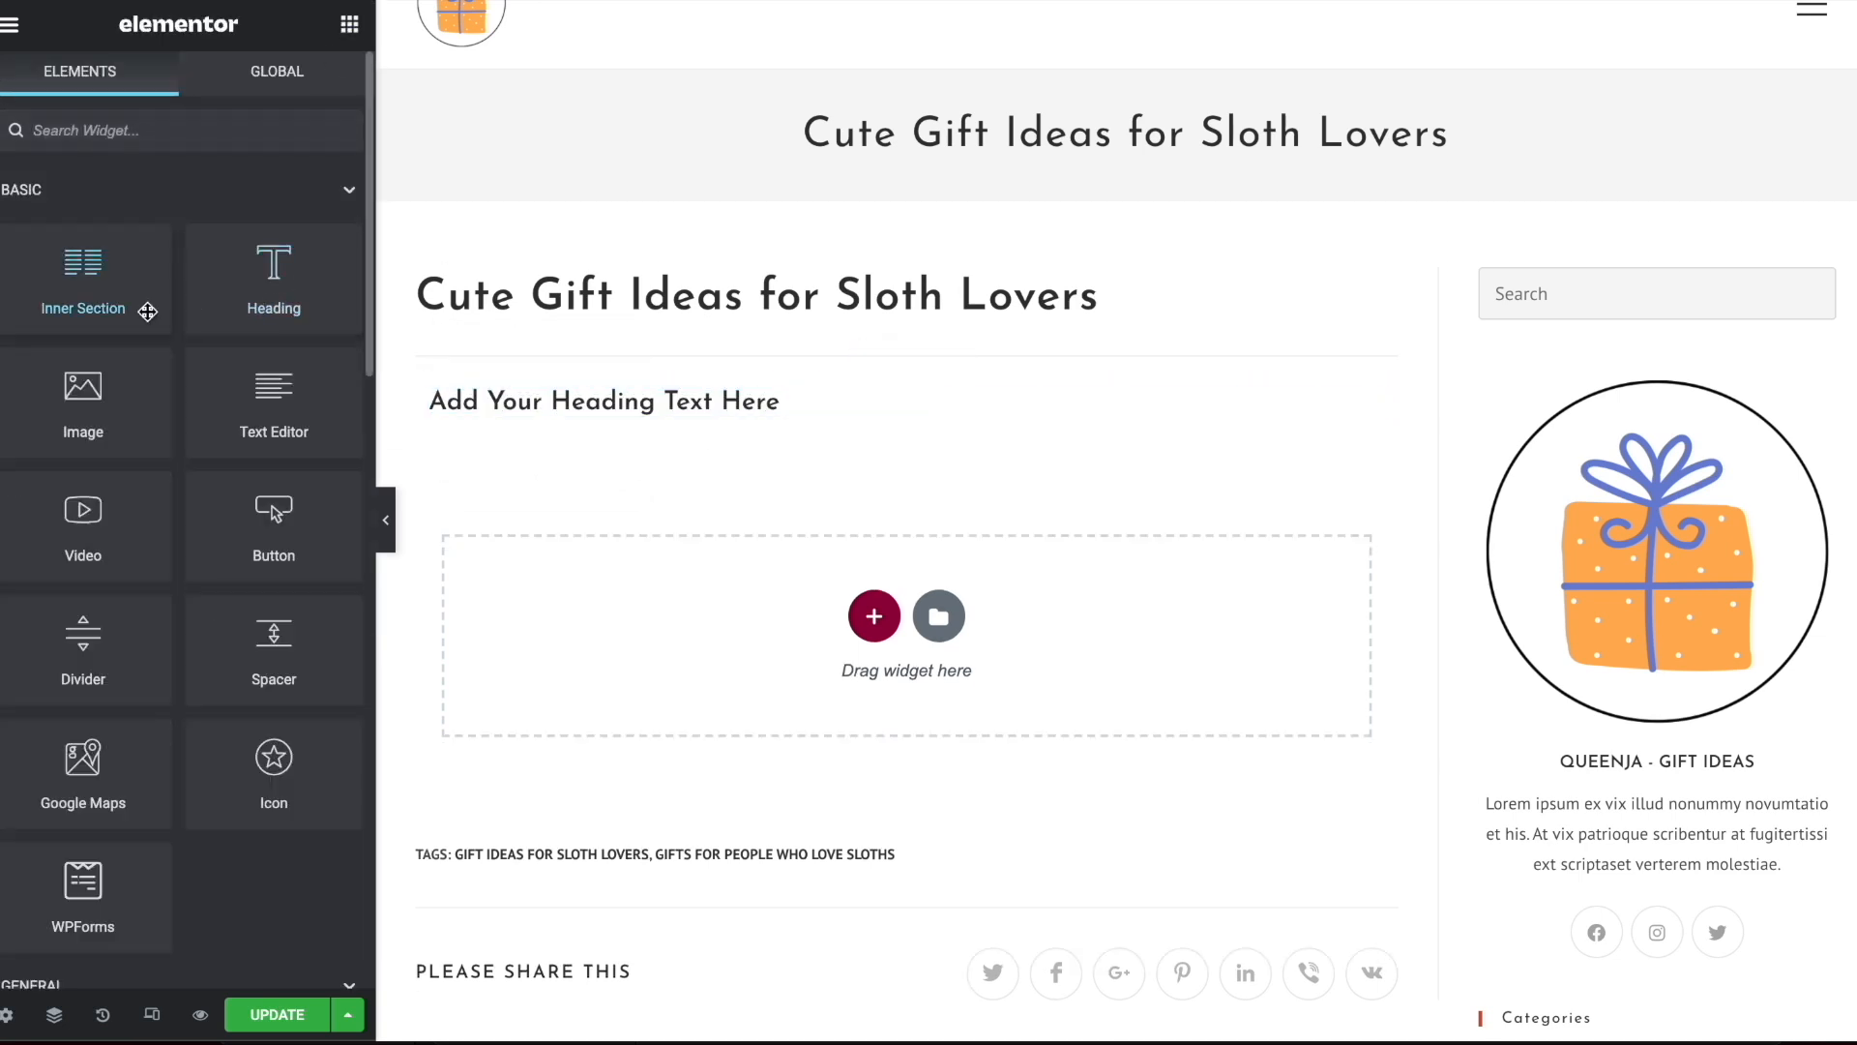
Add a three-column section below the heading and place a Text Editor widget in its first column
click(871, 624)
click(838, 670)
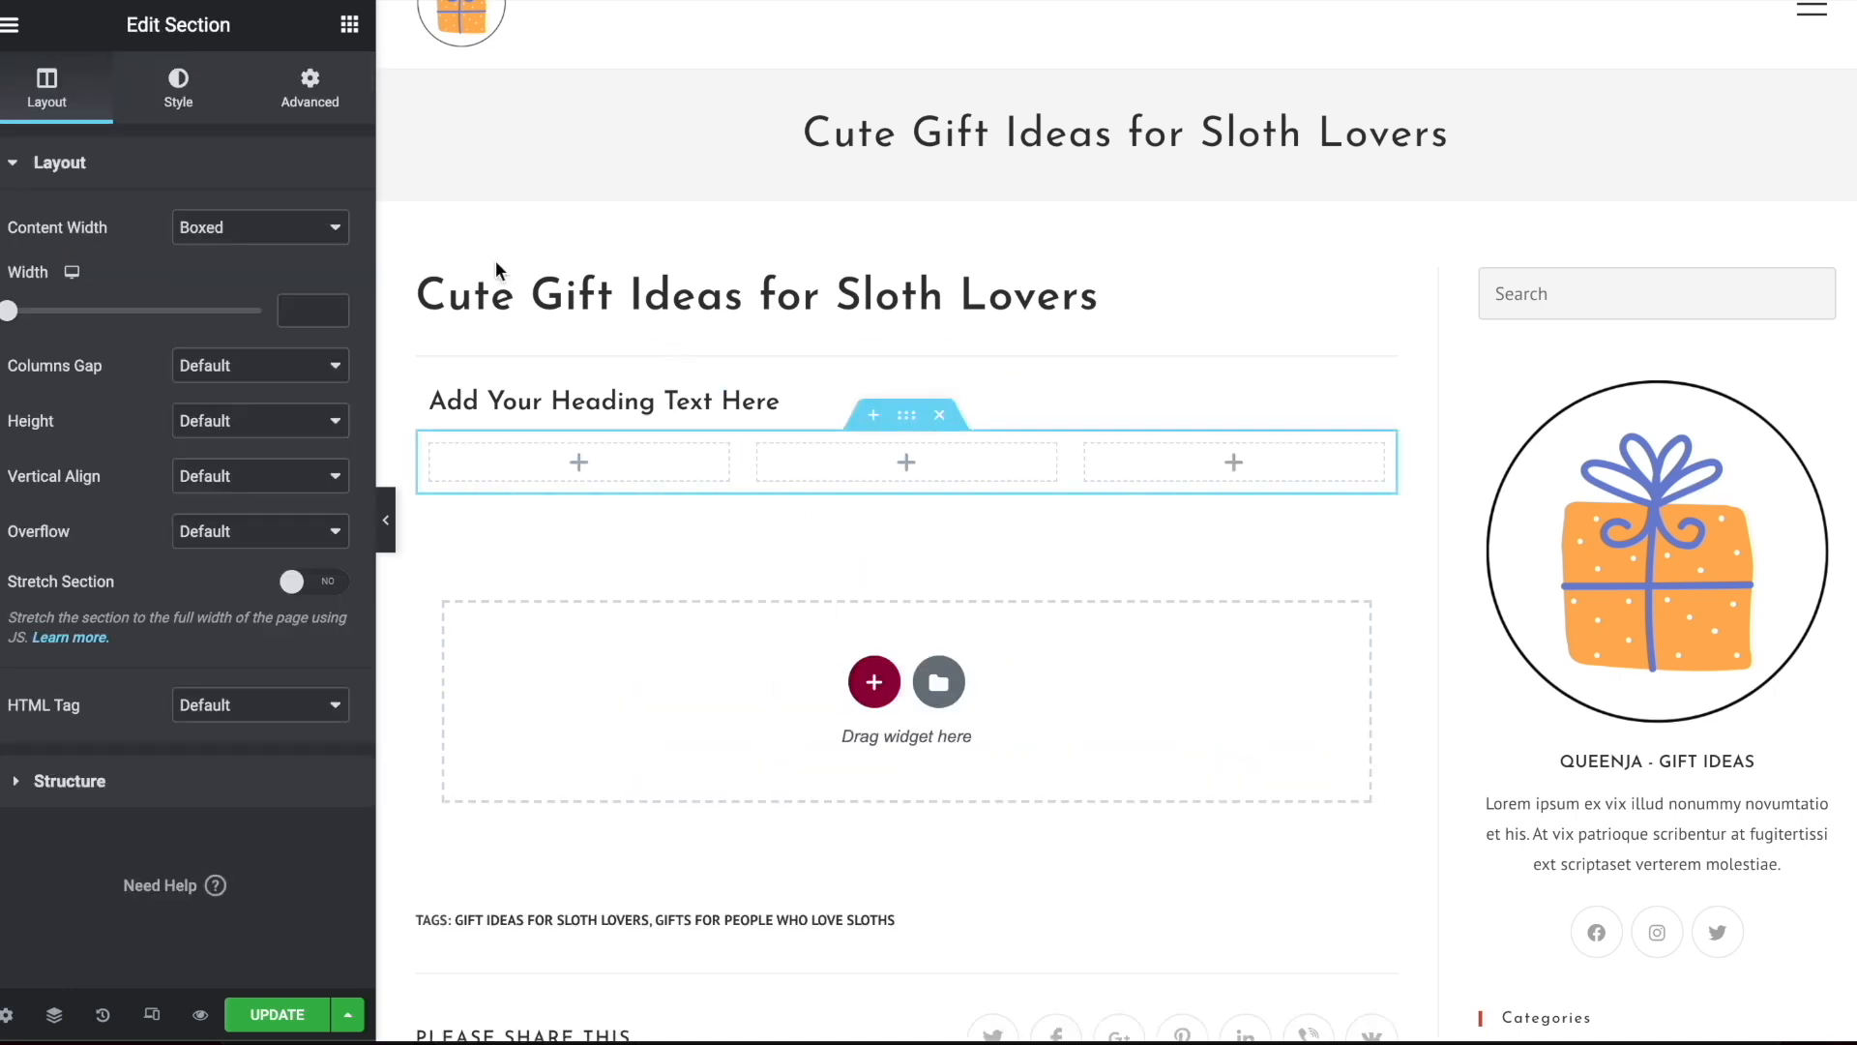
click(349, 25)
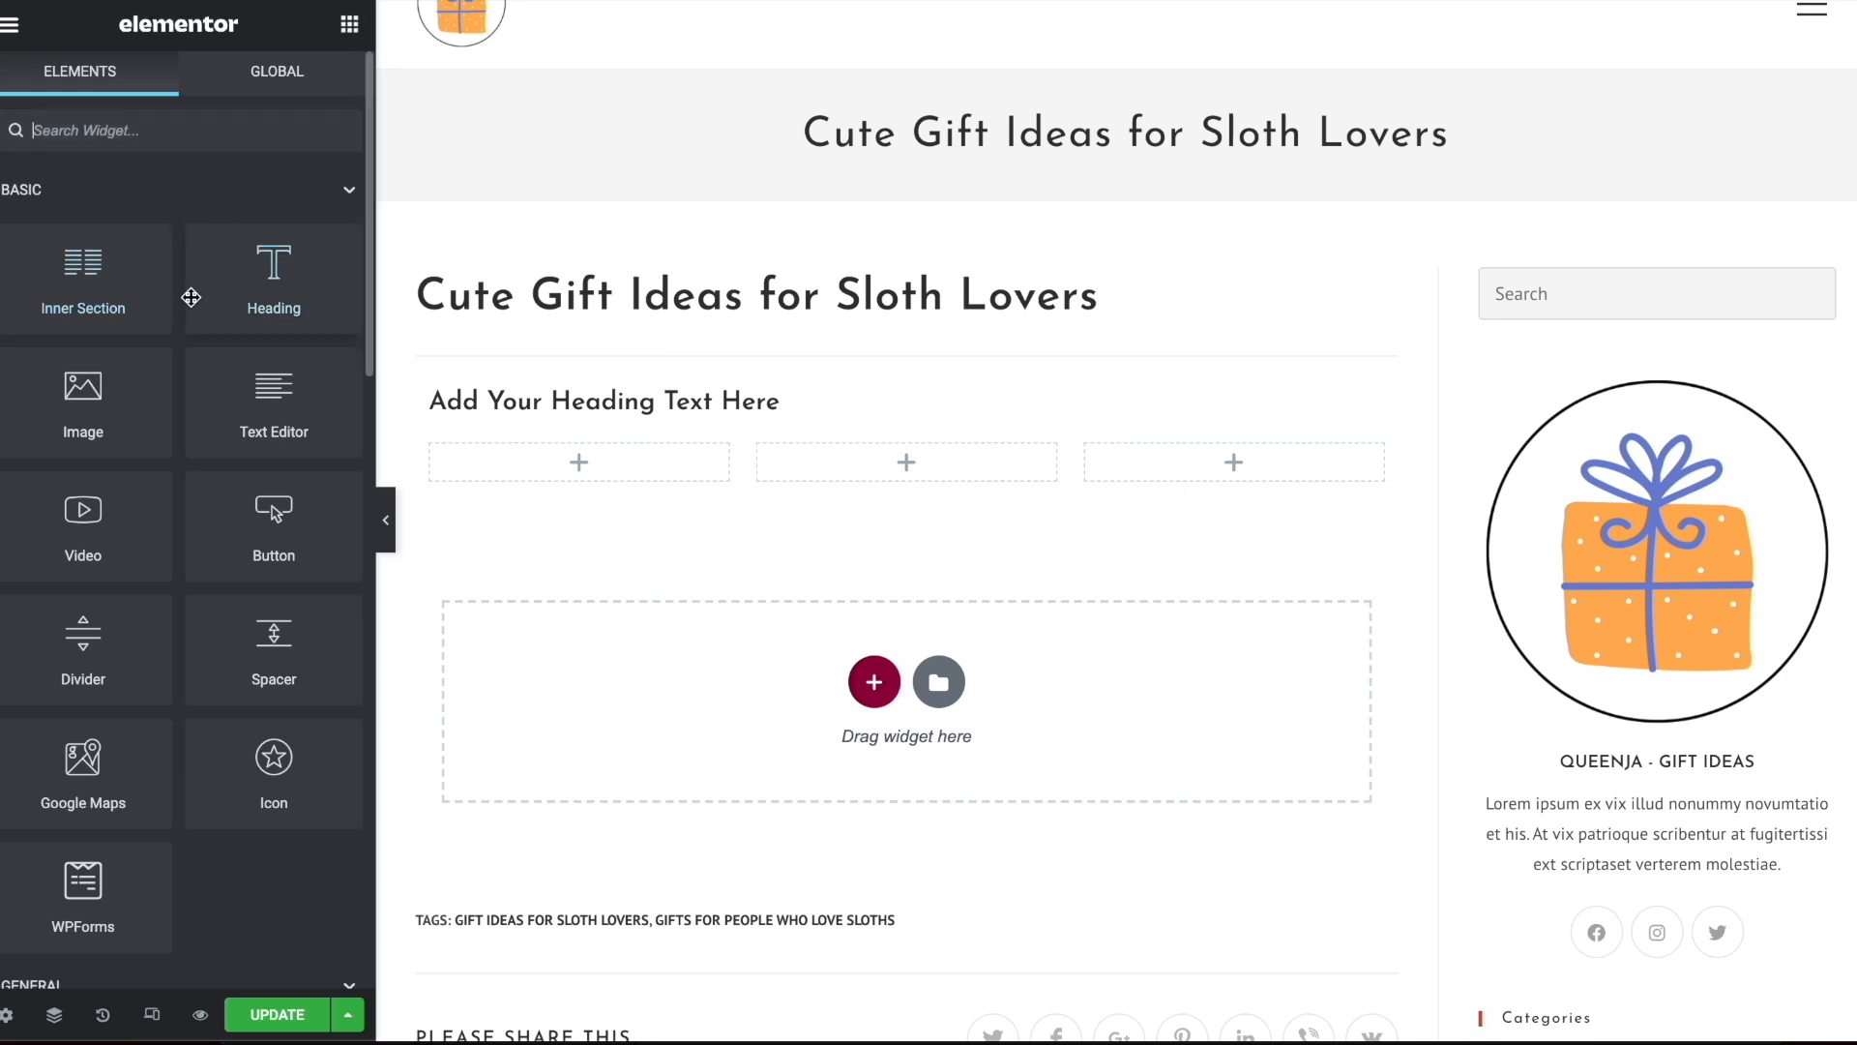
drag(214, 404, 580, 457)
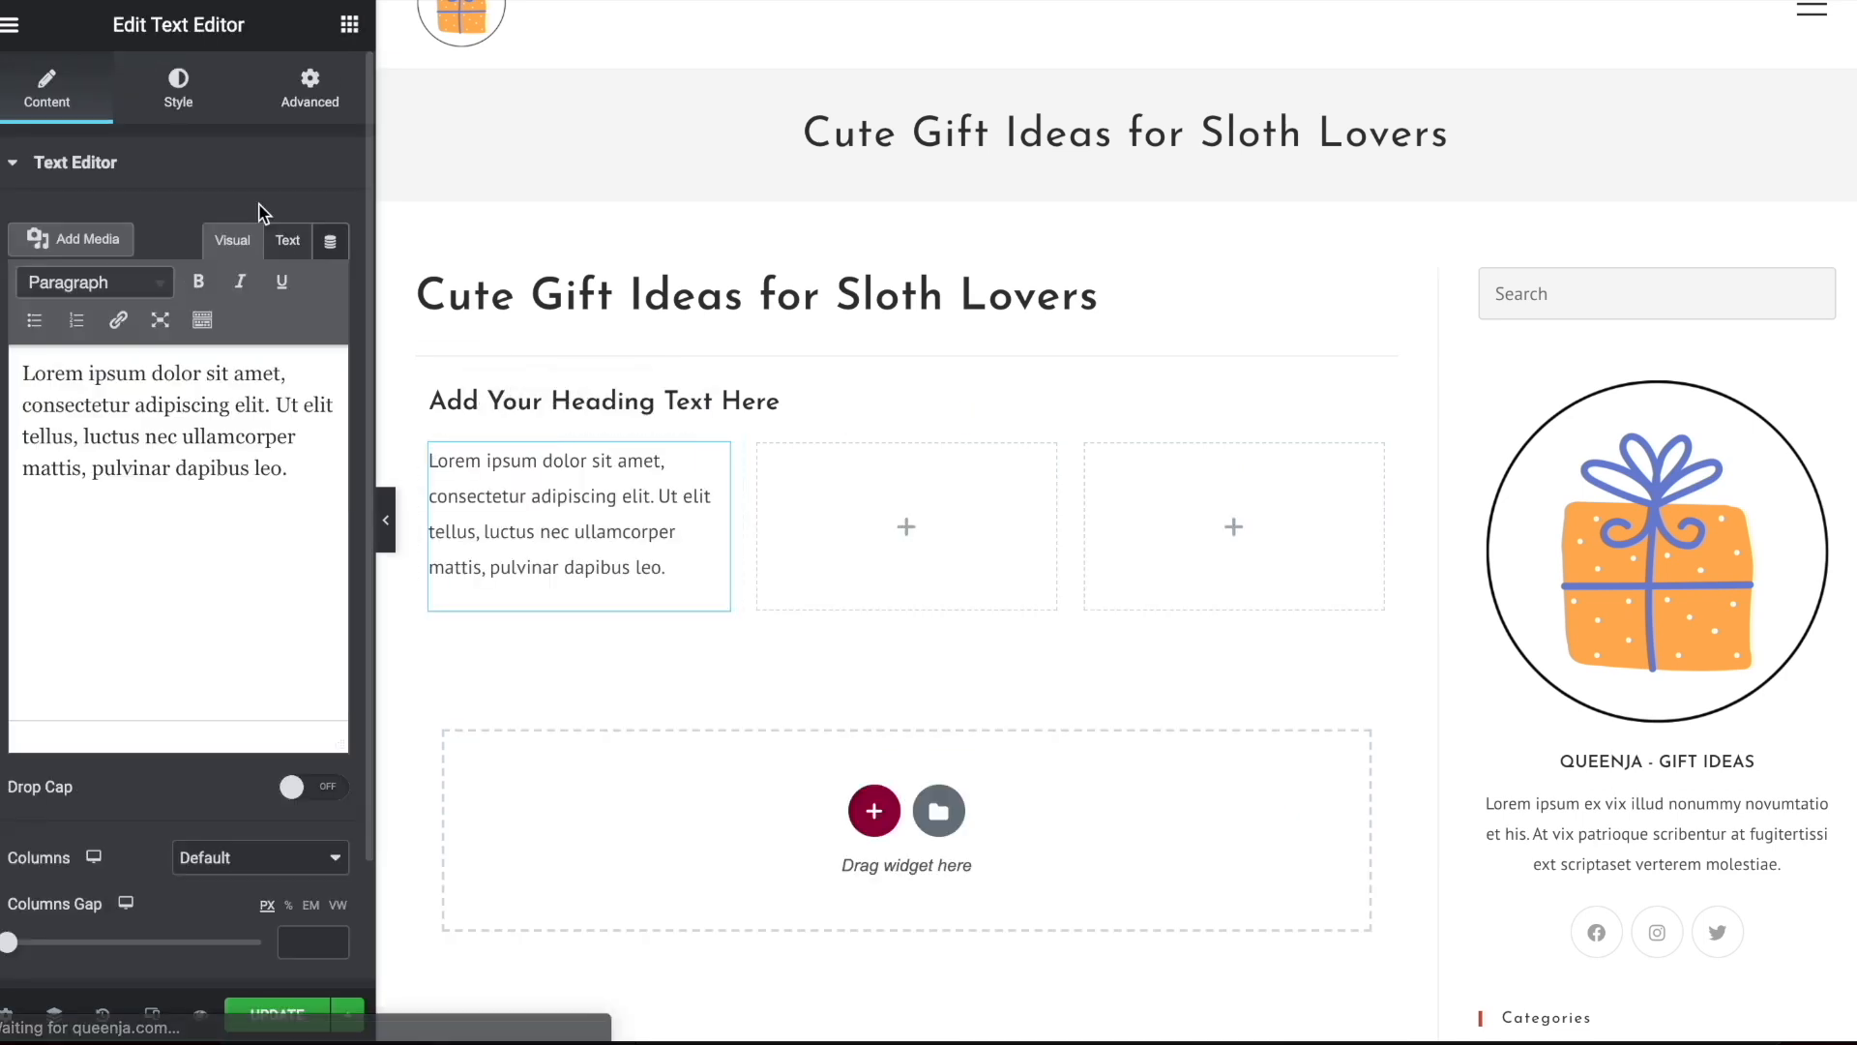
Place an Image widget in the second column and another in the third column of the new section
click(351, 27)
drag(124, 407, 890, 474)
click(353, 27)
drag(125, 408, 1185, 488)
Fill the middle column's image widget with the media library photo of the woman in the grey sloth hoodie
click(1041, 457)
click(242, 341)
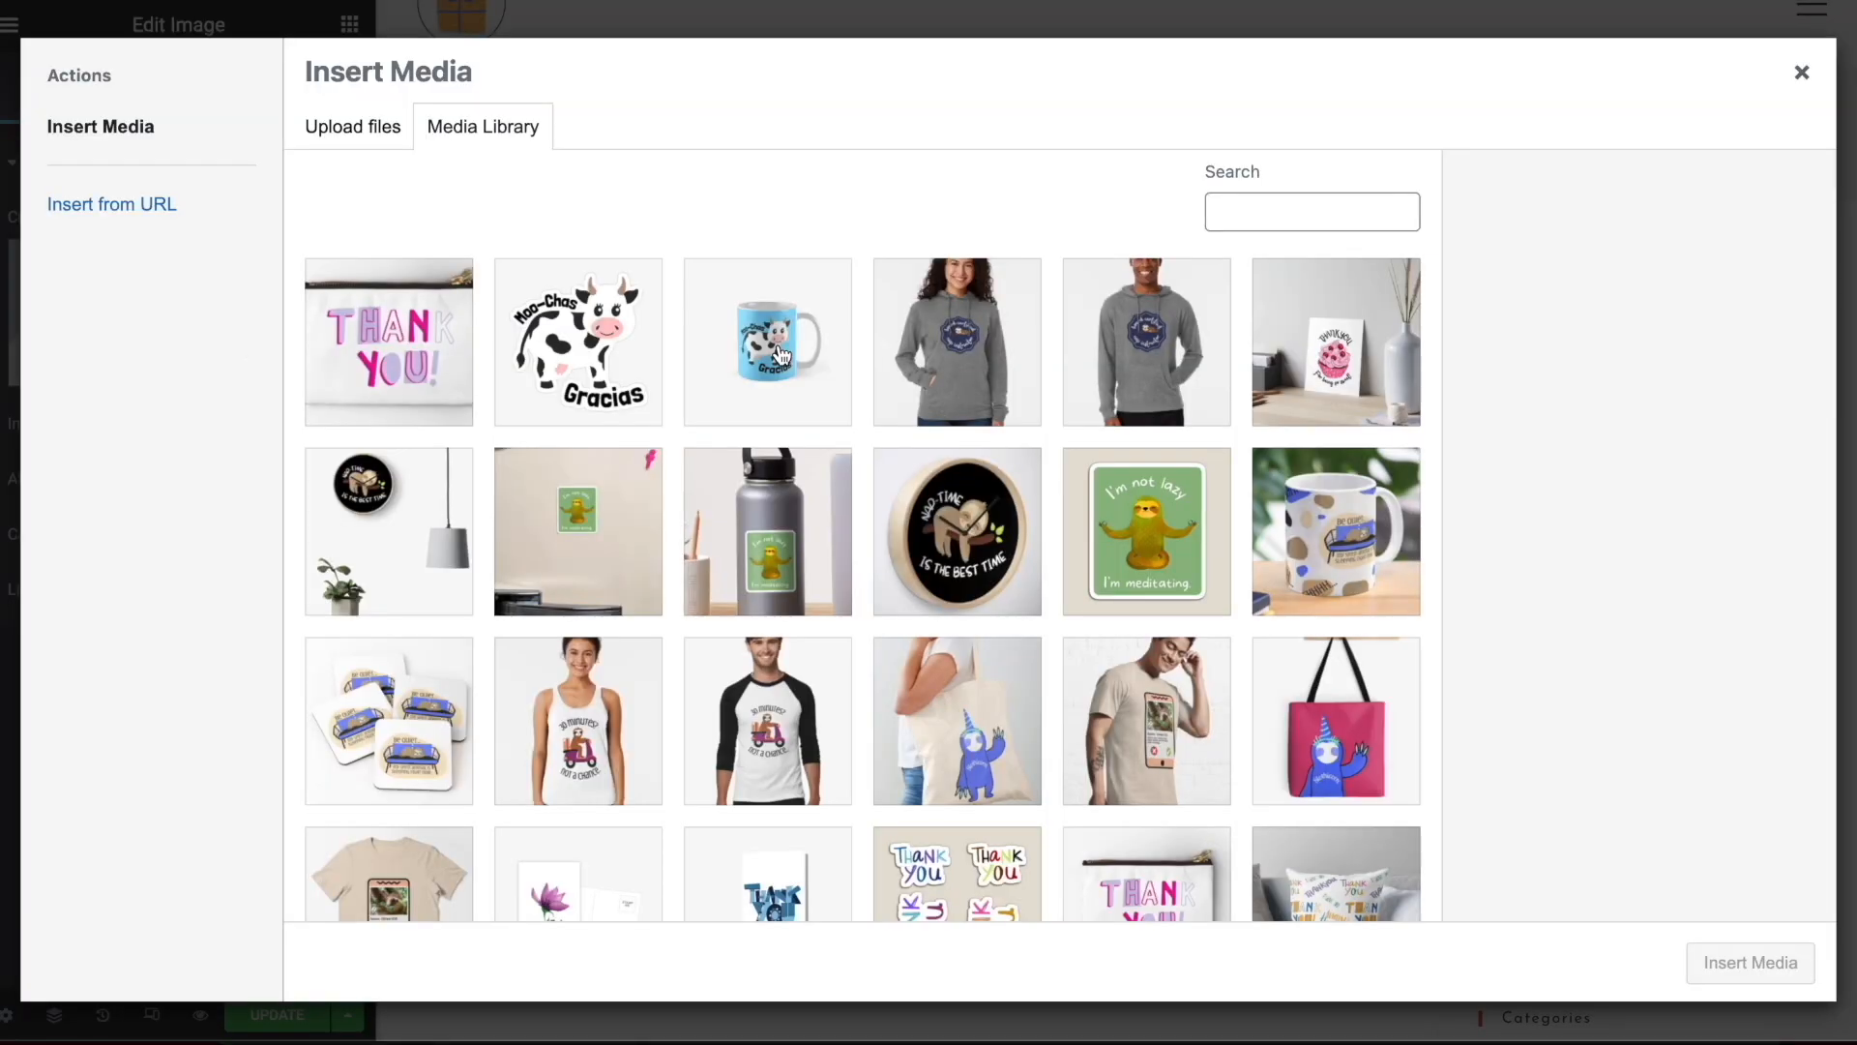
click(936, 360)
click(1776, 962)
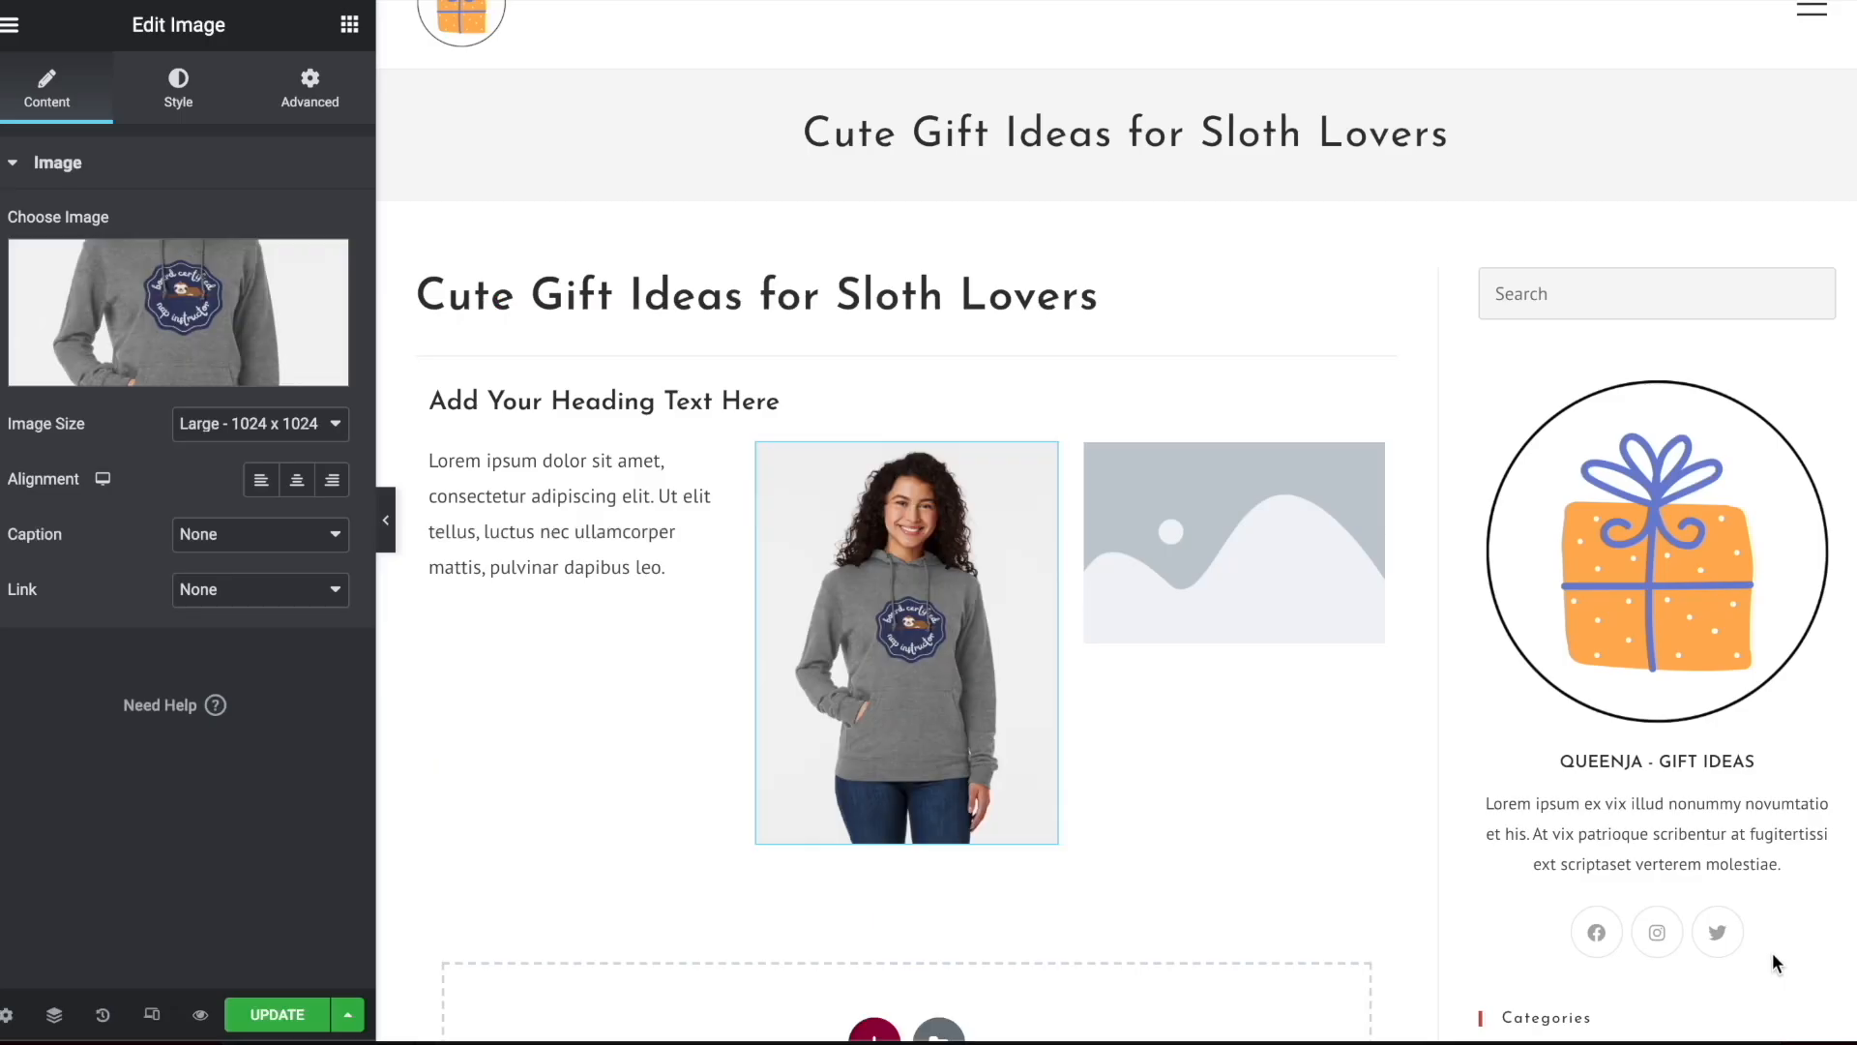
Fill the third column's image widget with the media library photo of the man in the grey sloth hoodie
click(1238, 531)
click(220, 360)
click(1144, 343)
click(1776, 962)
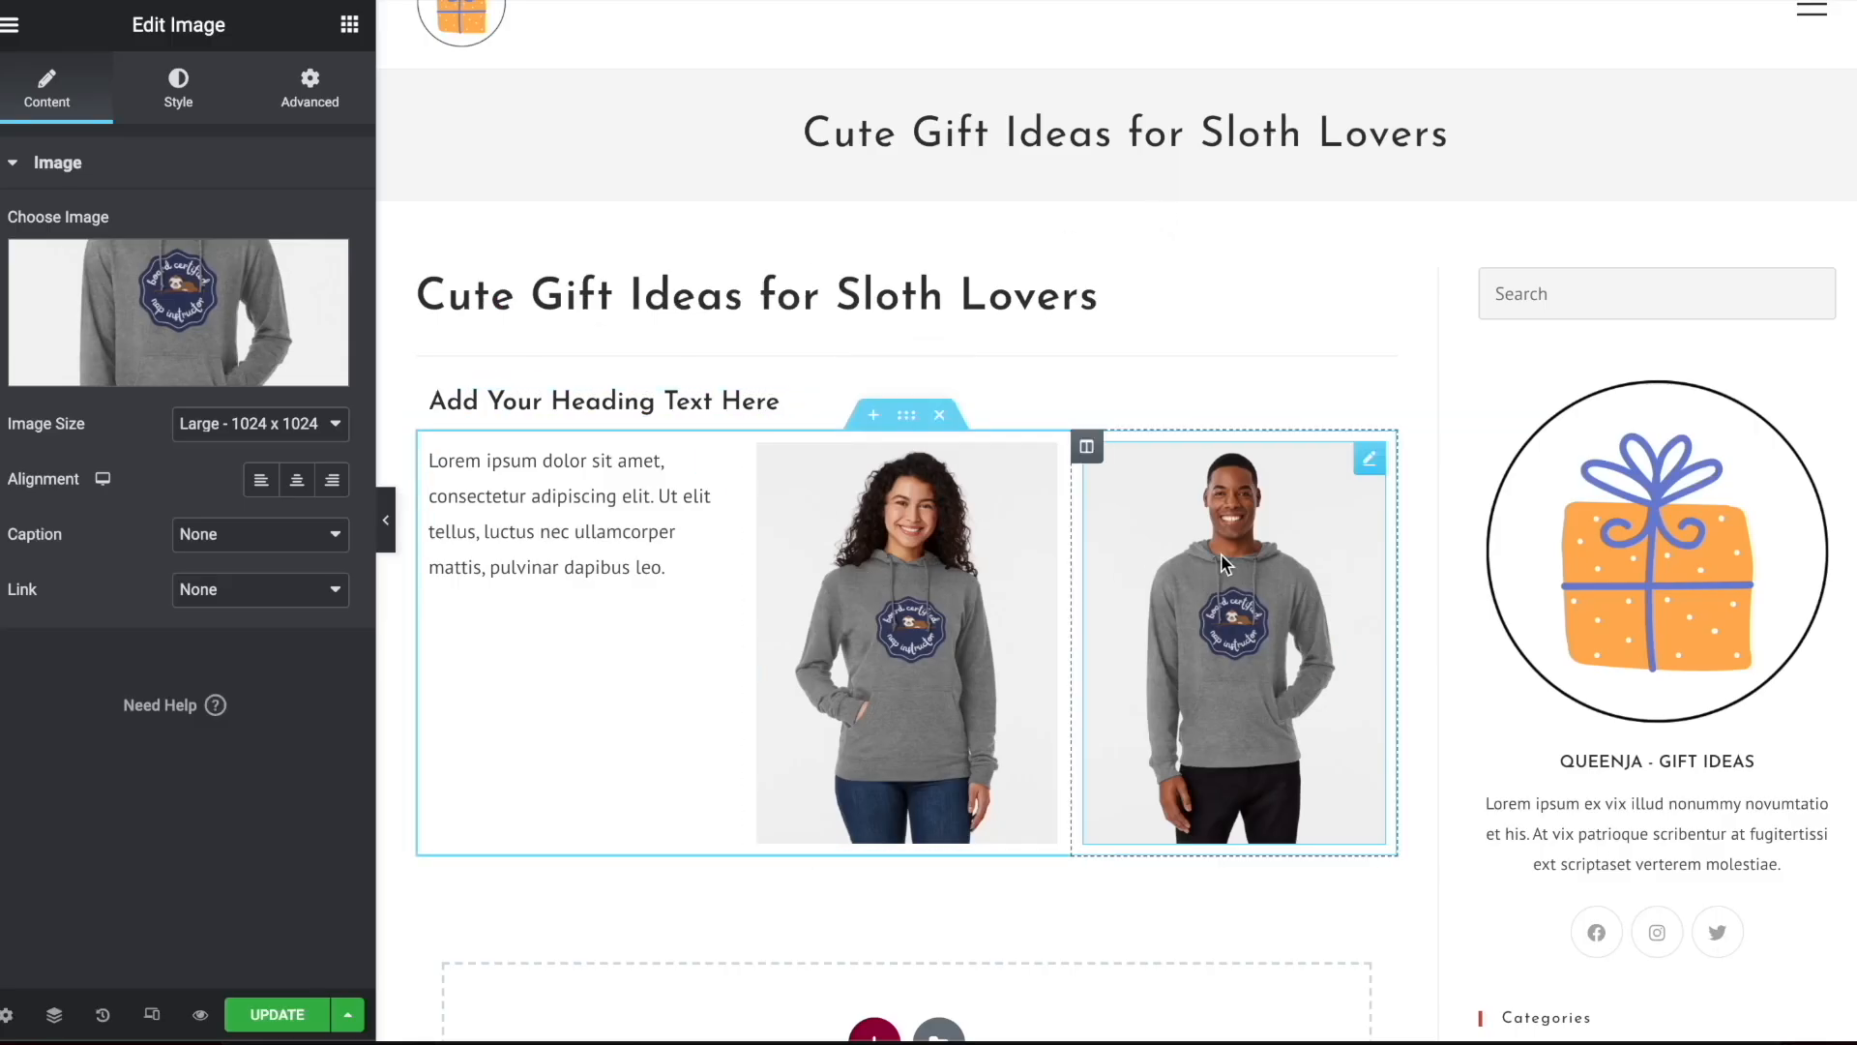
Set the woman's hoodie image to link to a Custom URL and show the options for that link
click(1016, 572)
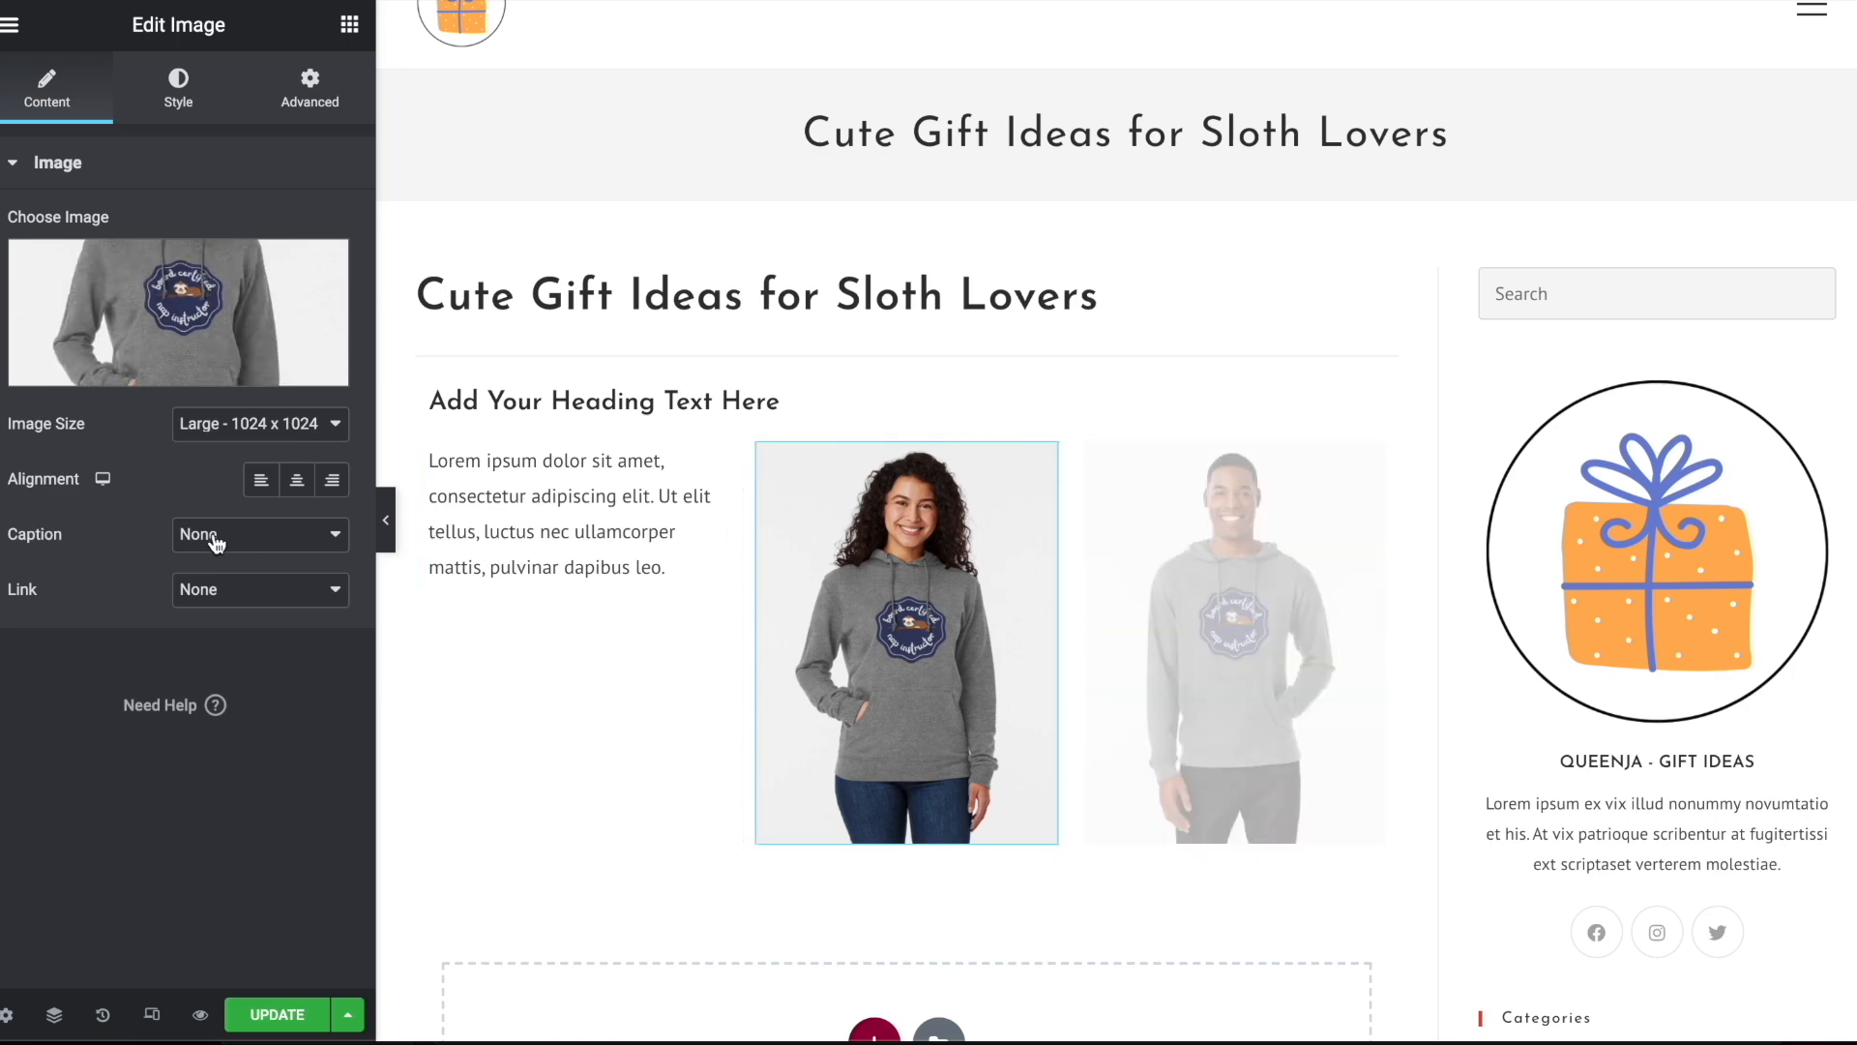
click(219, 590)
click(223, 616)
click(220, 592)
click(222, 620)
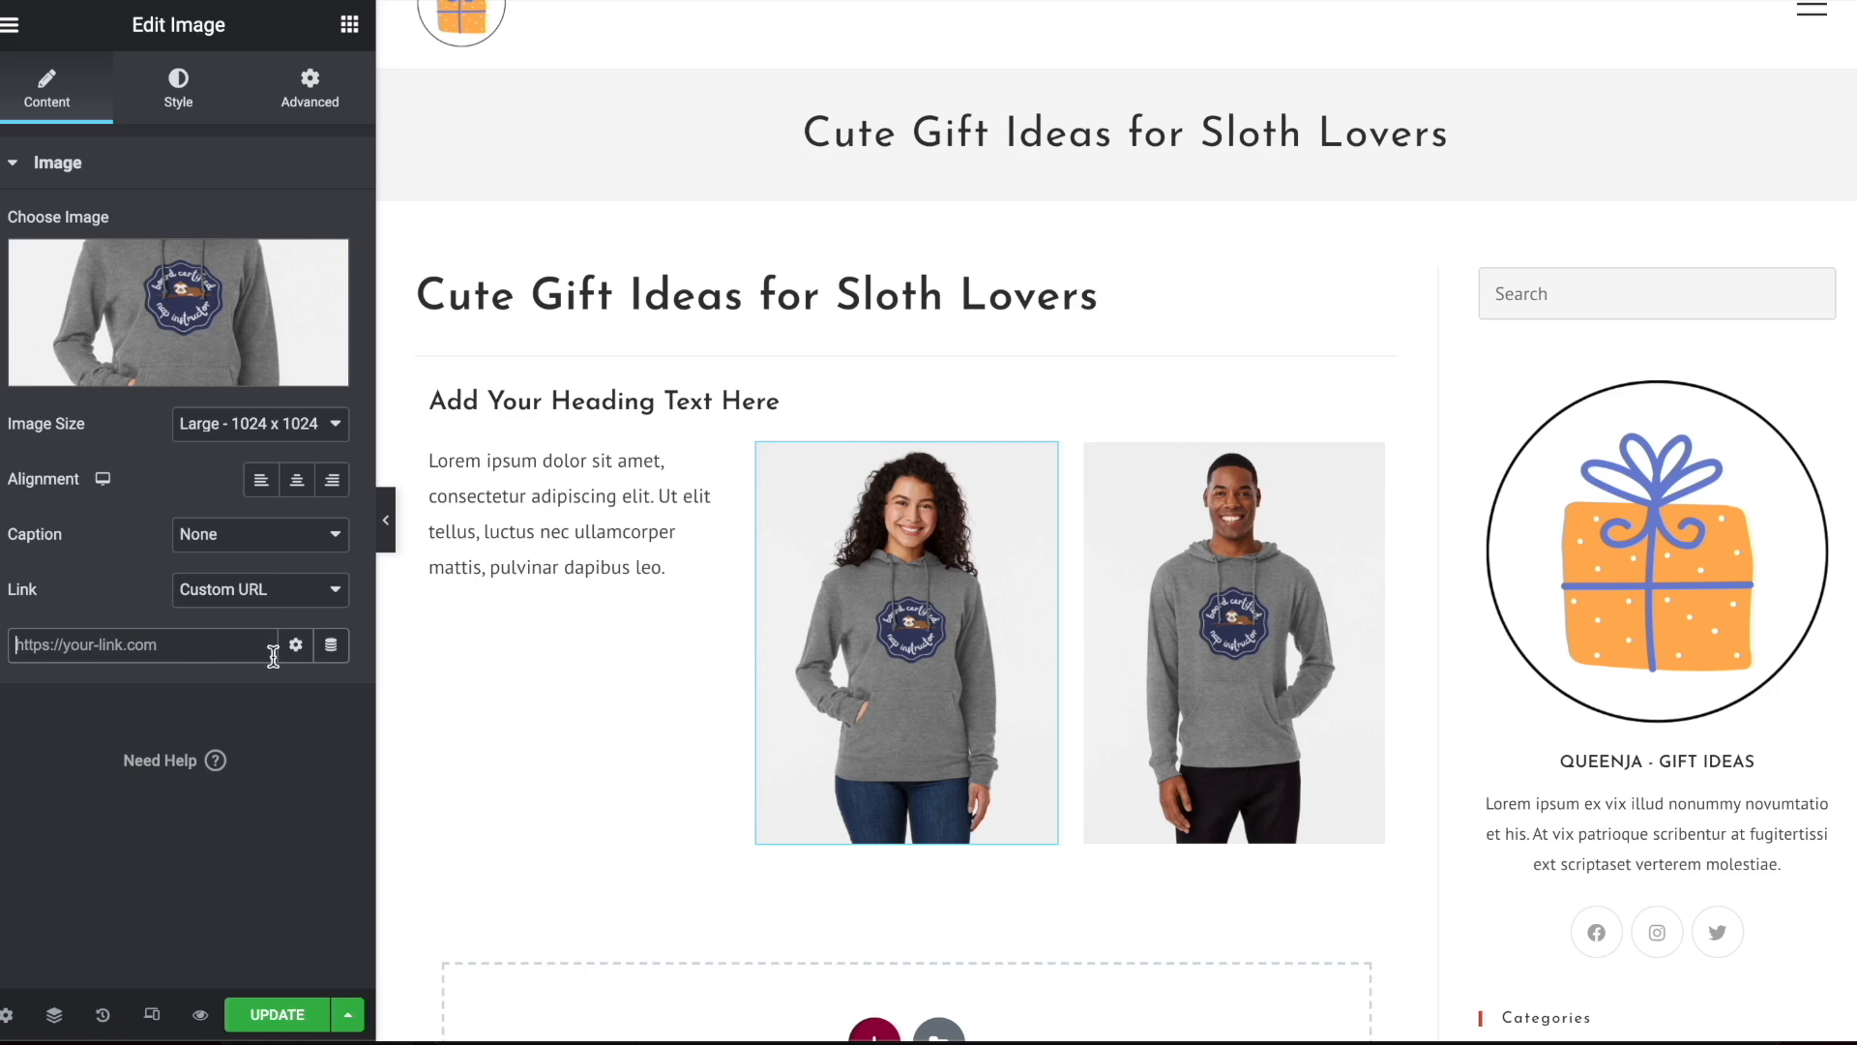
click(295, 644)
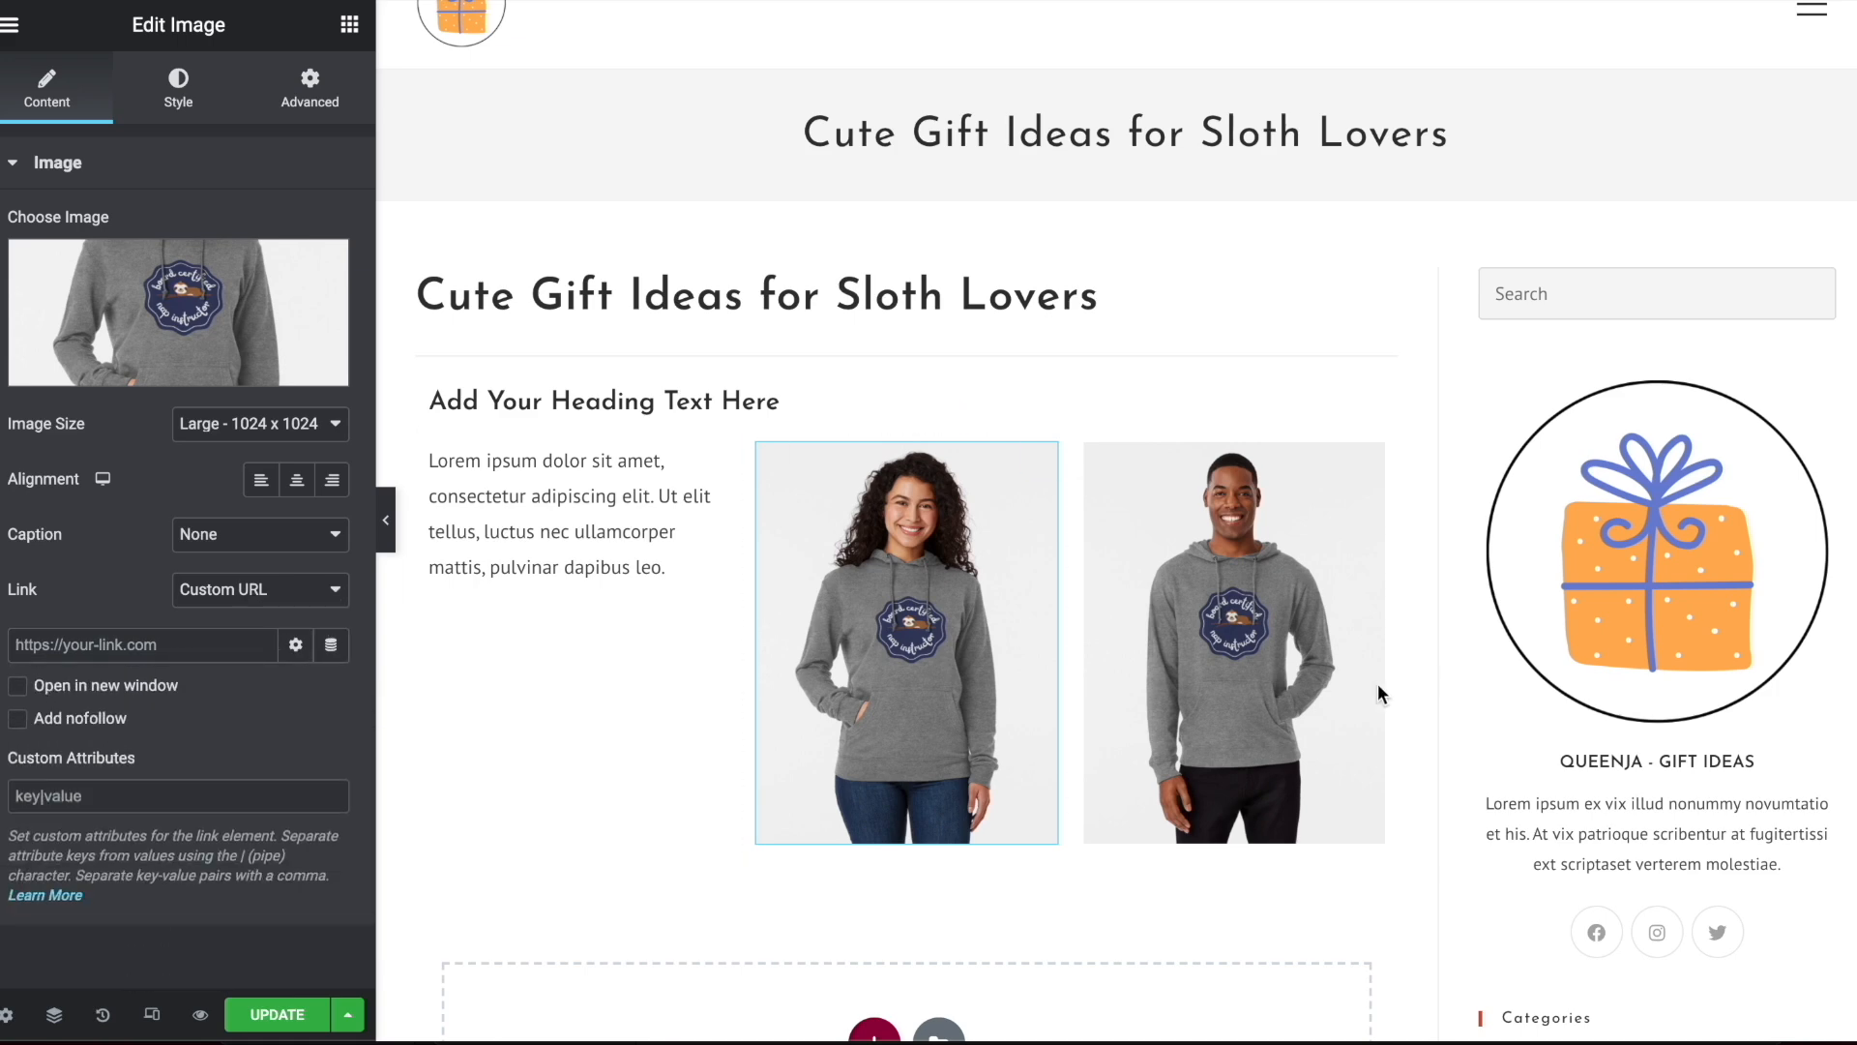
Set the man's hoodie image to link to a Custom URL and show its link options
click(1379, 694)
click(243, 587)
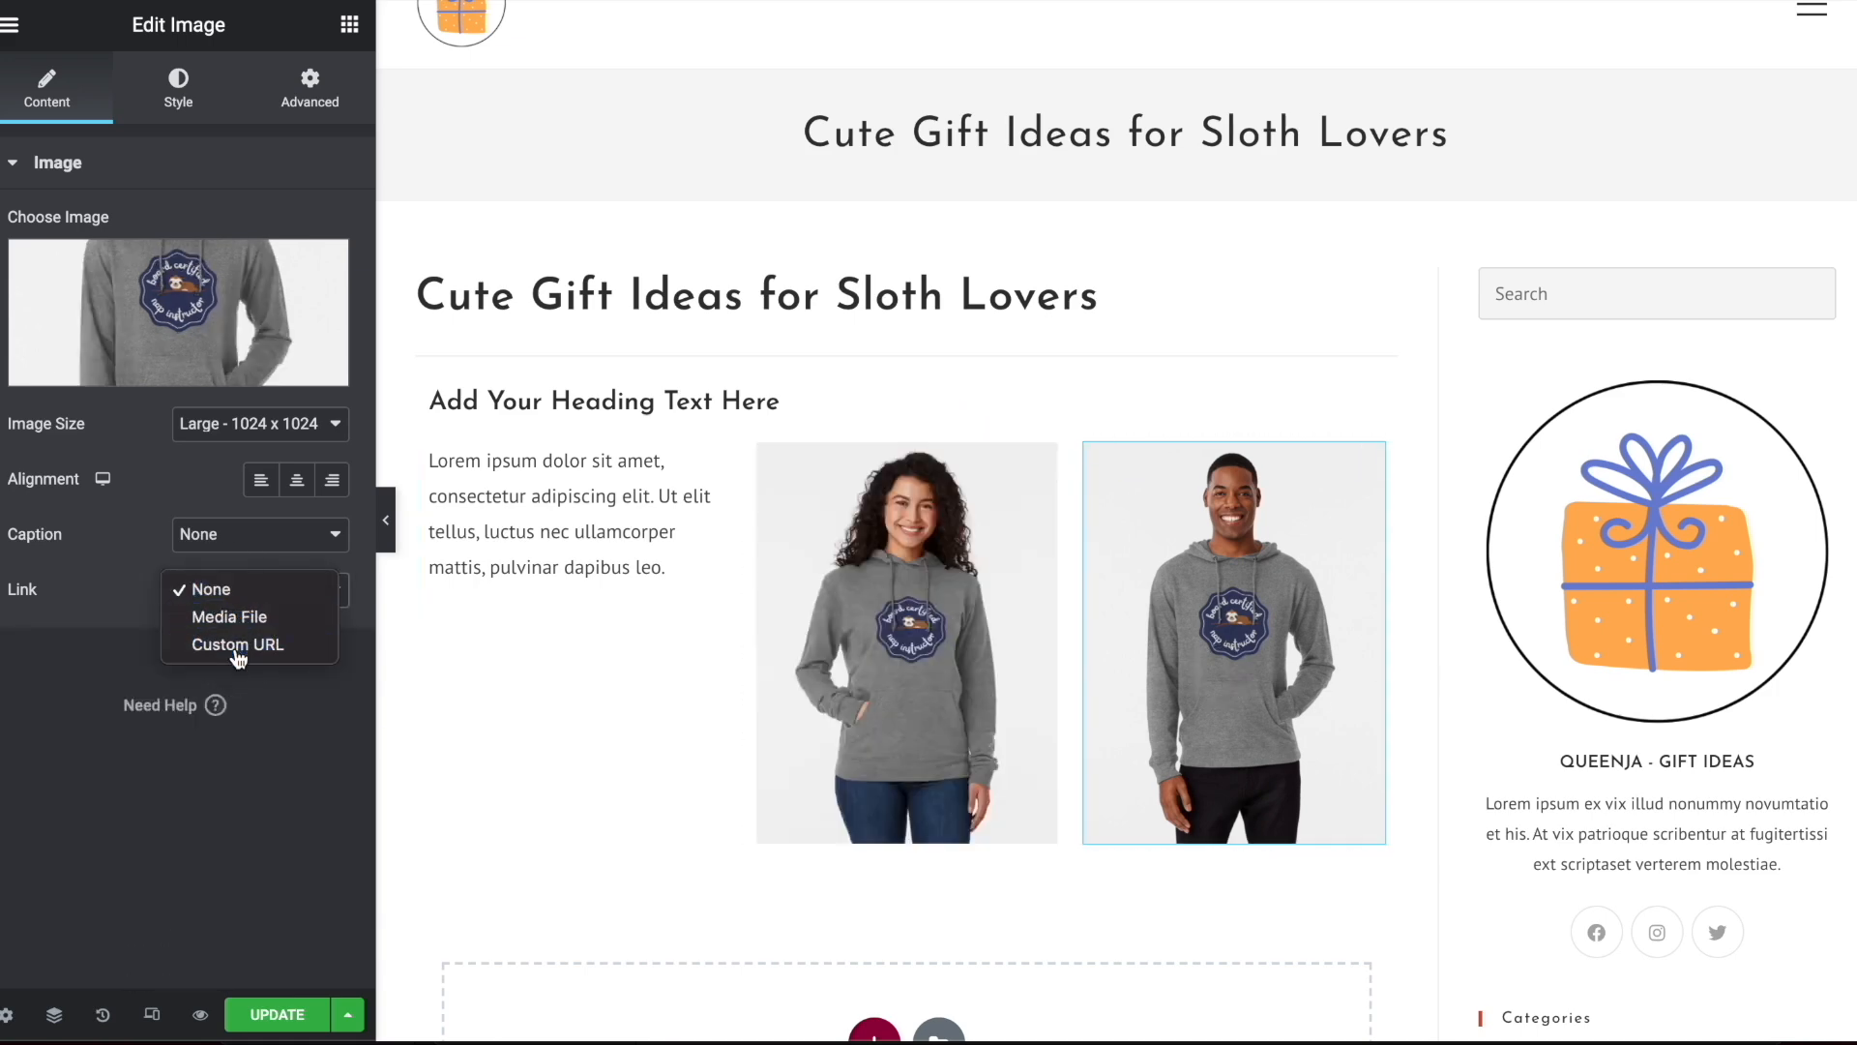
click(238, 648)
click(295, 646)
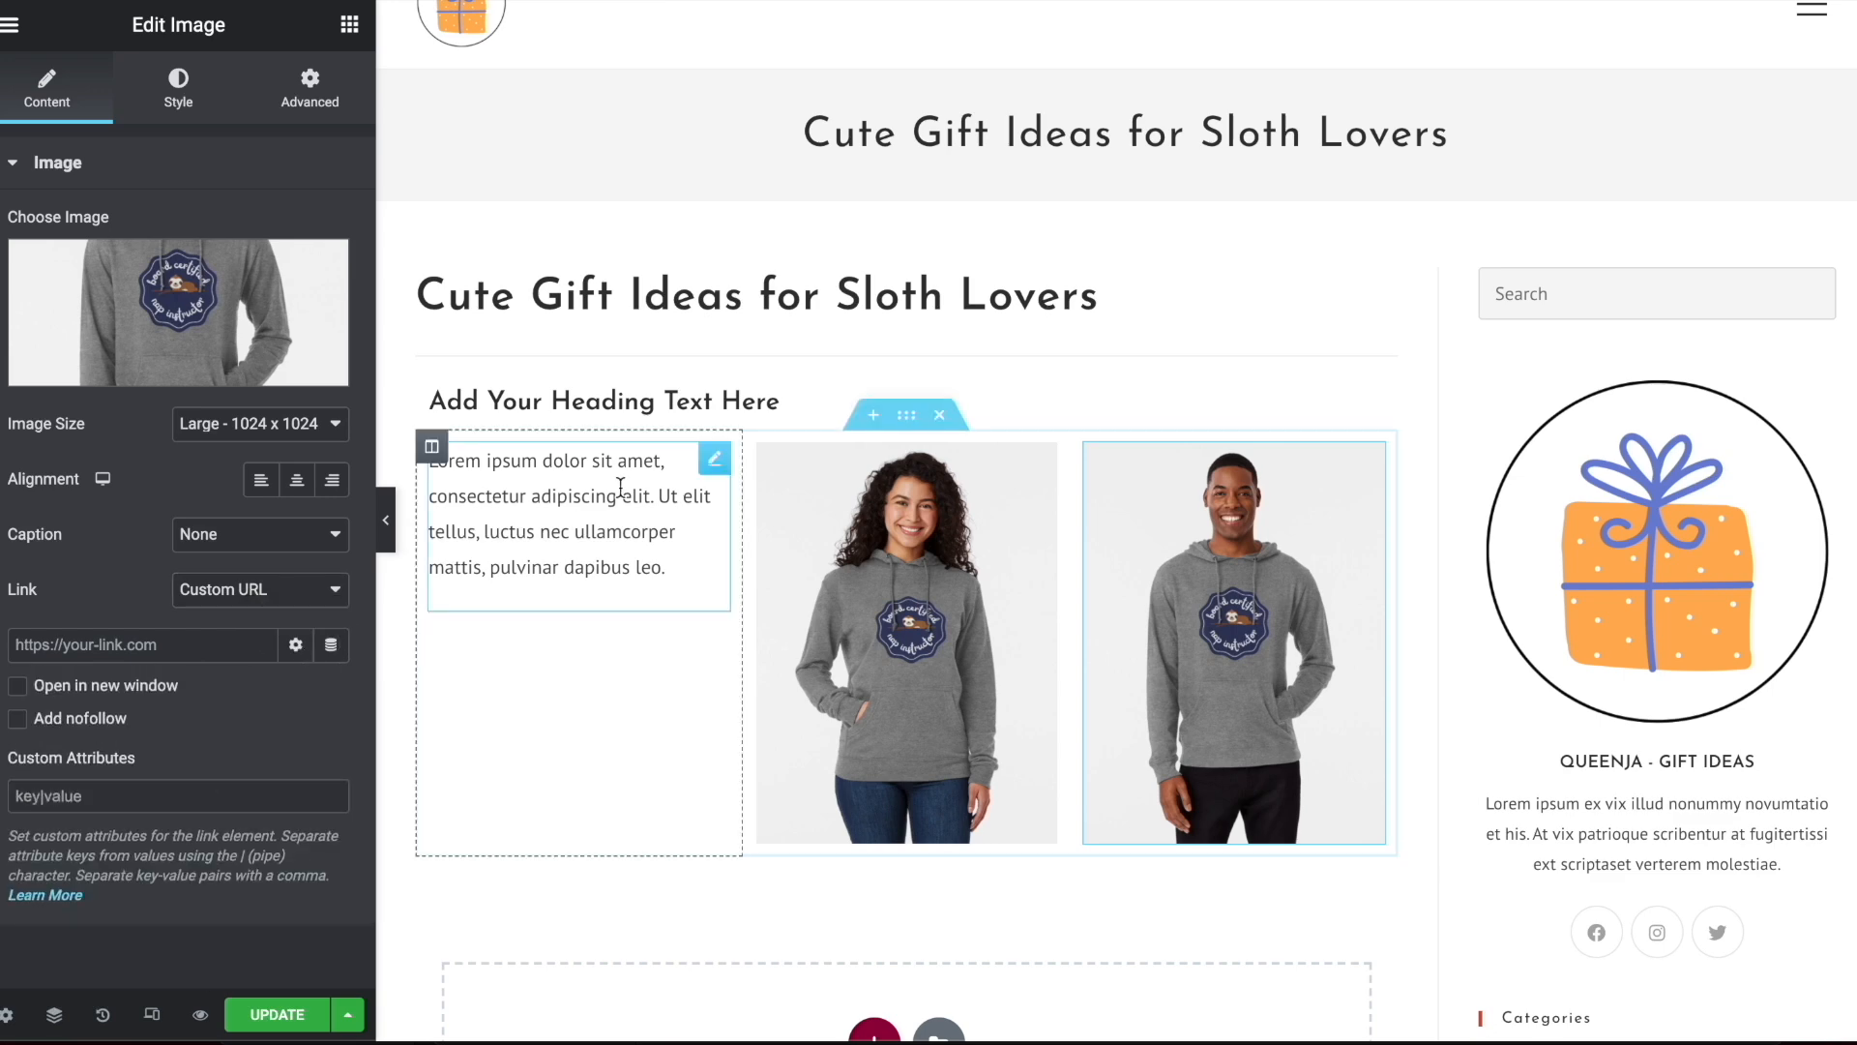
Replace the placeholder heading above the three columns with "Funny sloth lovers sweatshirt"
click(619, 484)
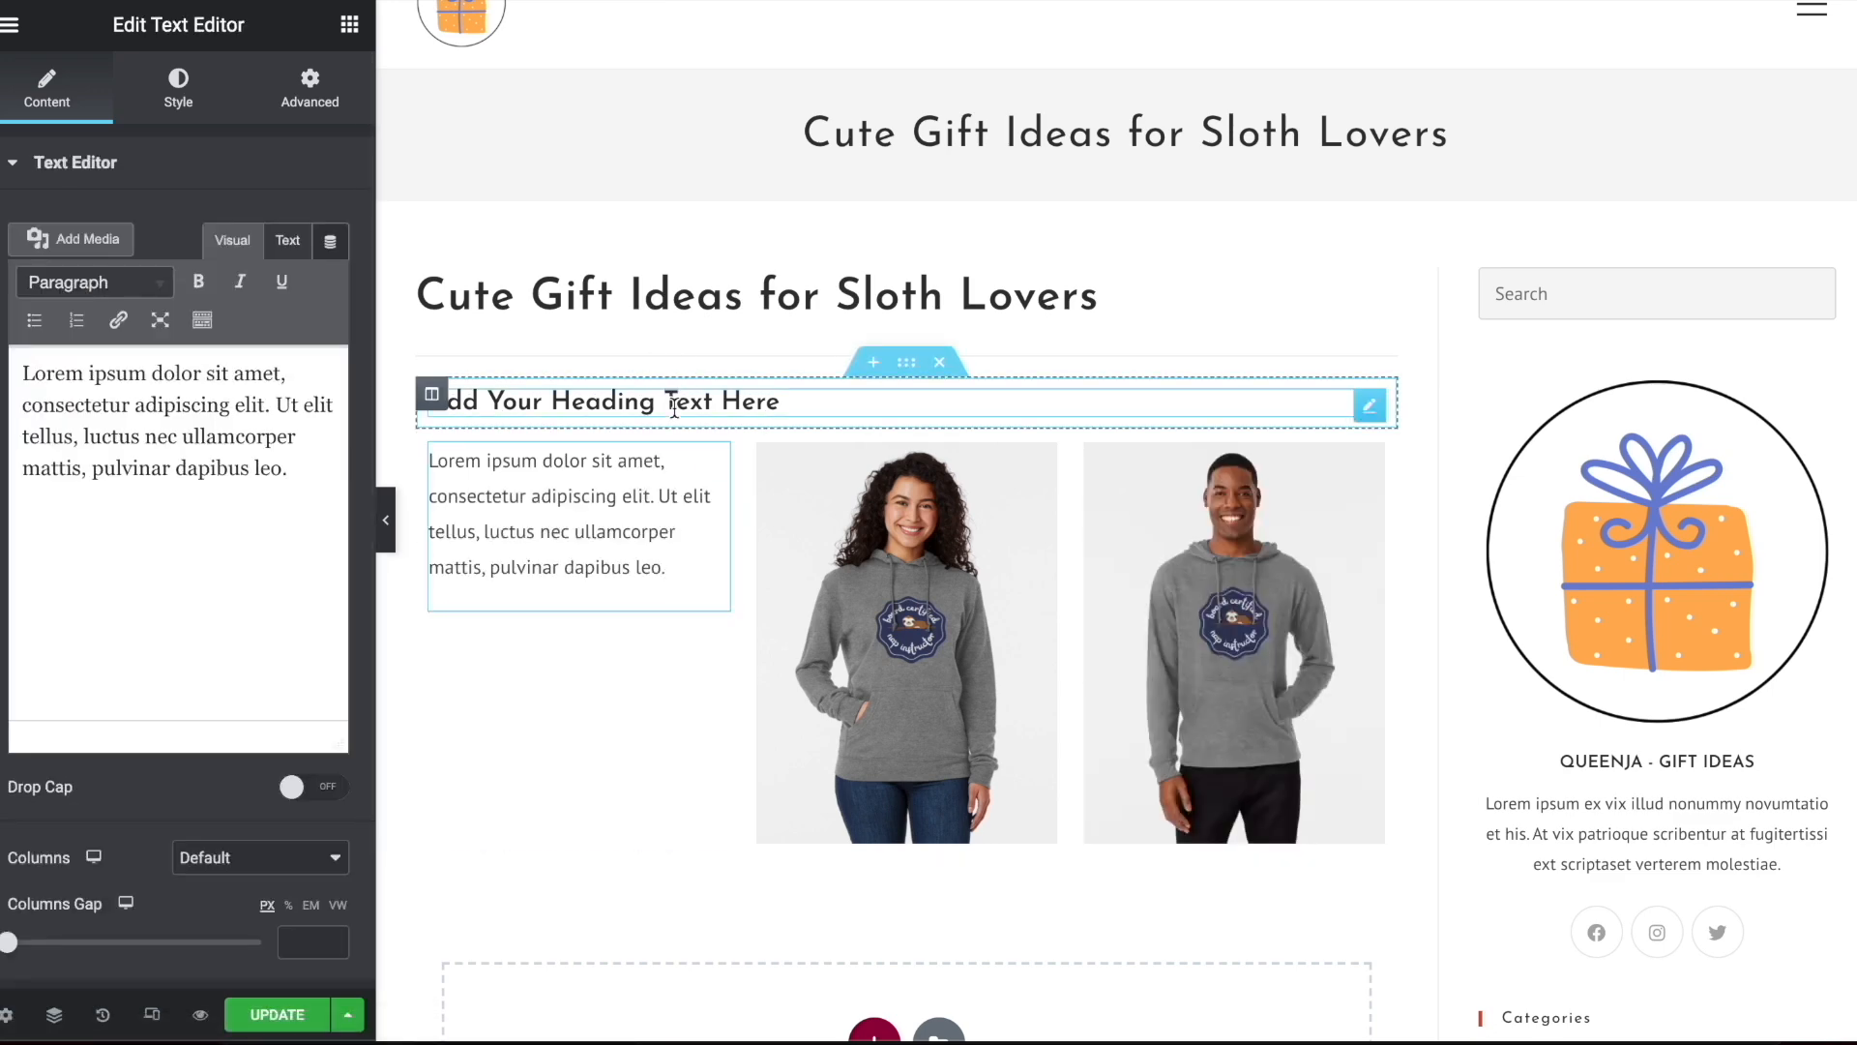
click(672, 400)
triple_click(178, 261)
text(Funny sloth lovers sweatshirt)
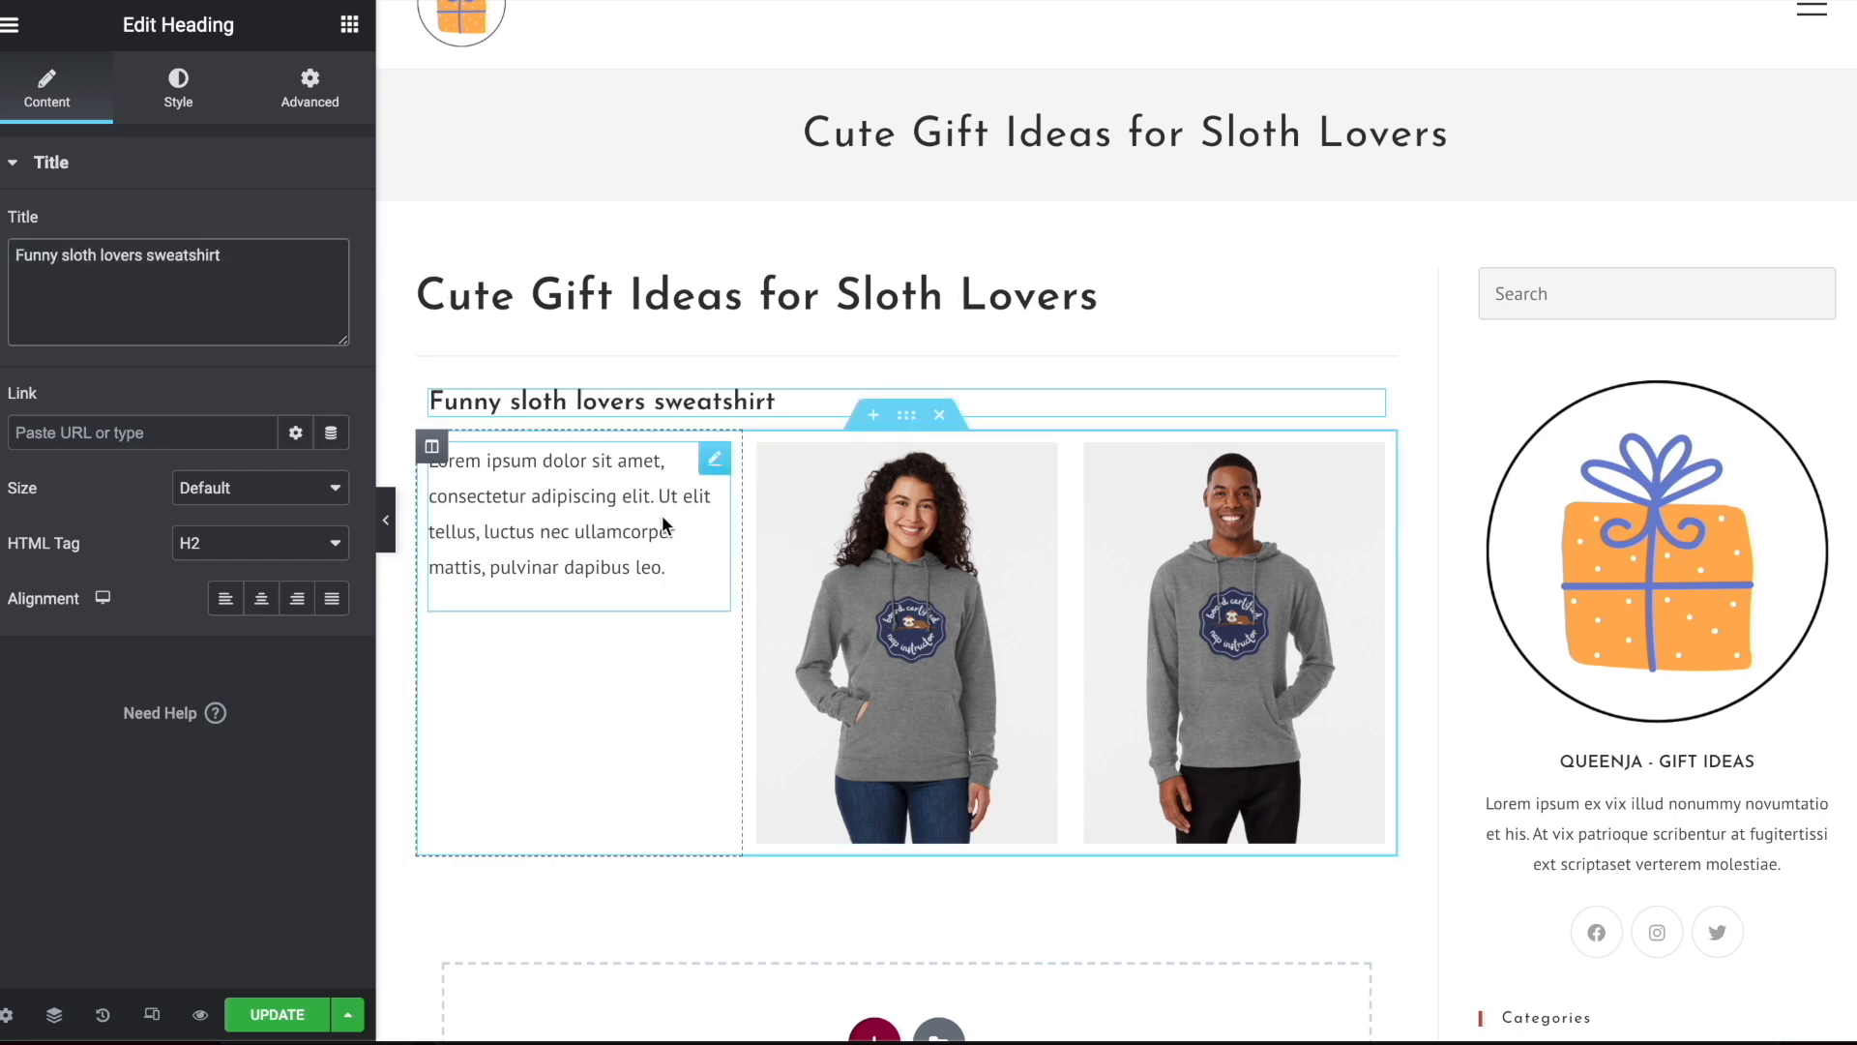
Repeat the lorem ipsum text a second time in the first column's text widget and preview the layout at full width
click(698, 474)
click(298, 464)
key(ctrl+a)
key(ctrl+c)
key(Right)
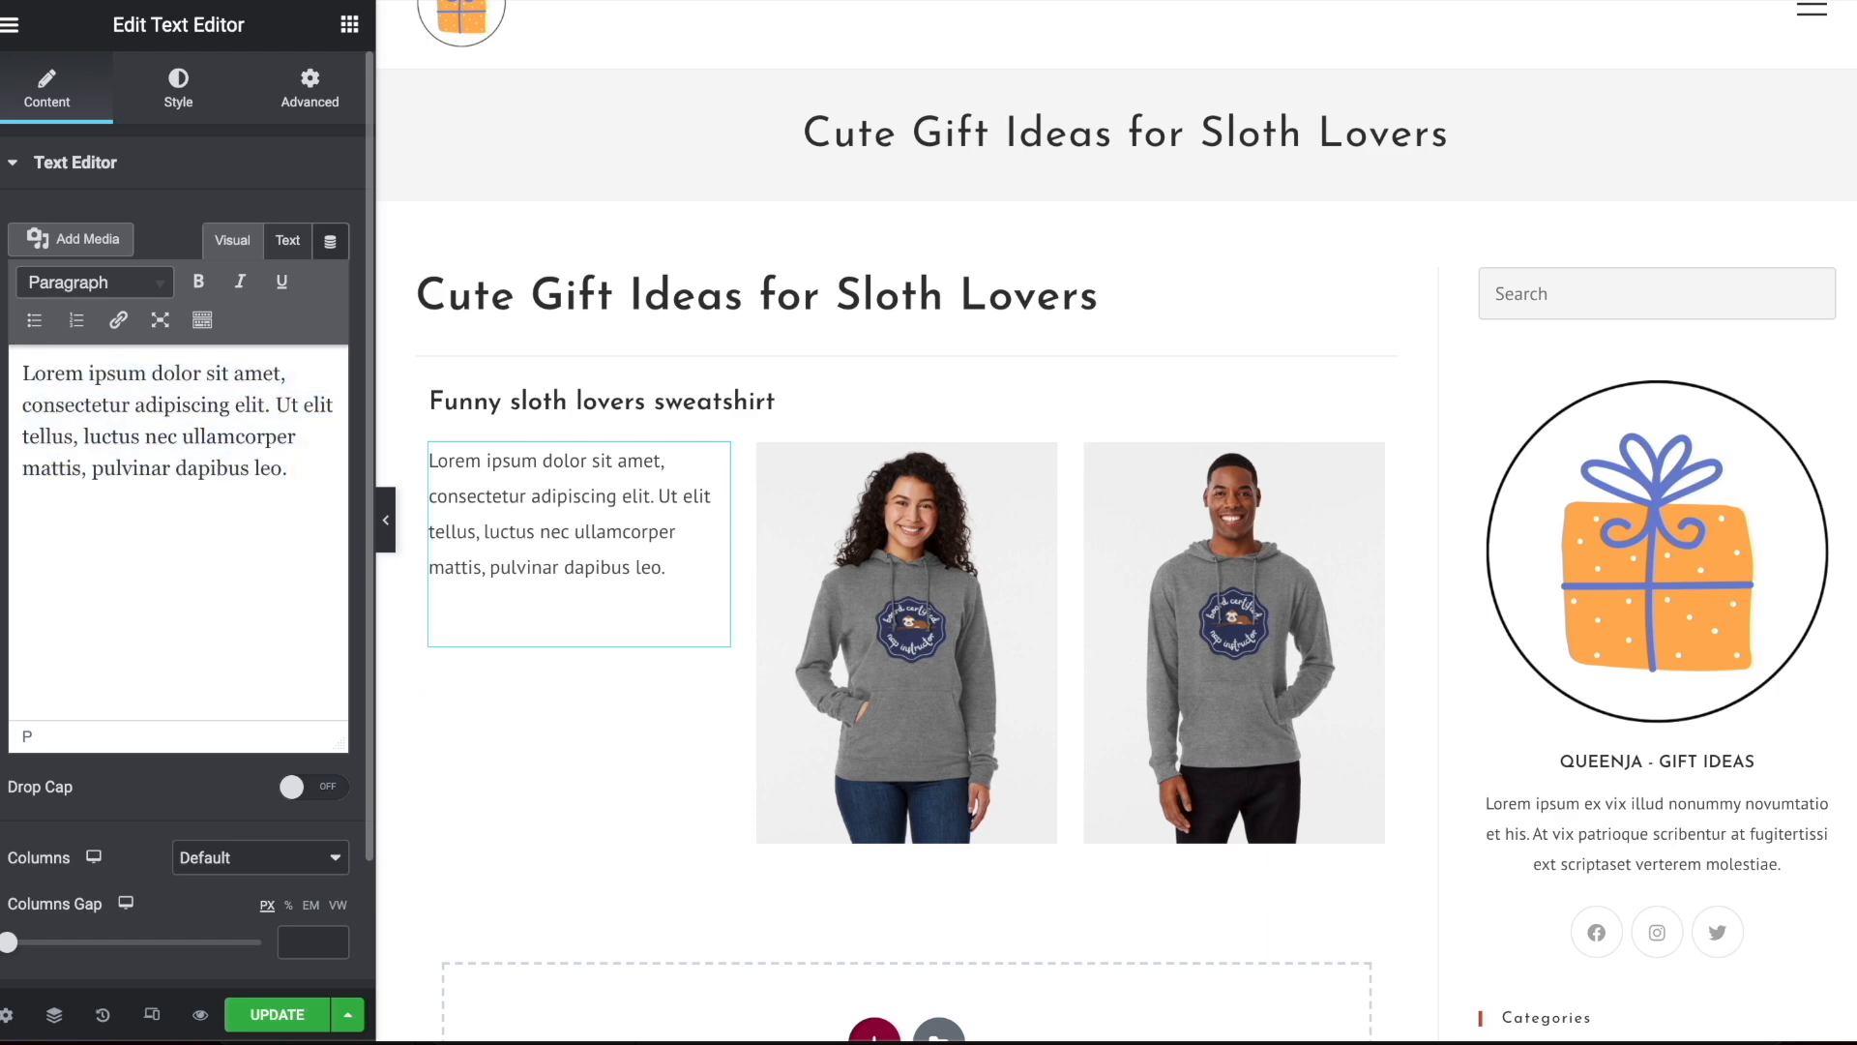
key(ctrl+v)
click(23, 524)
key(BackSpace)
key(shift+Return)
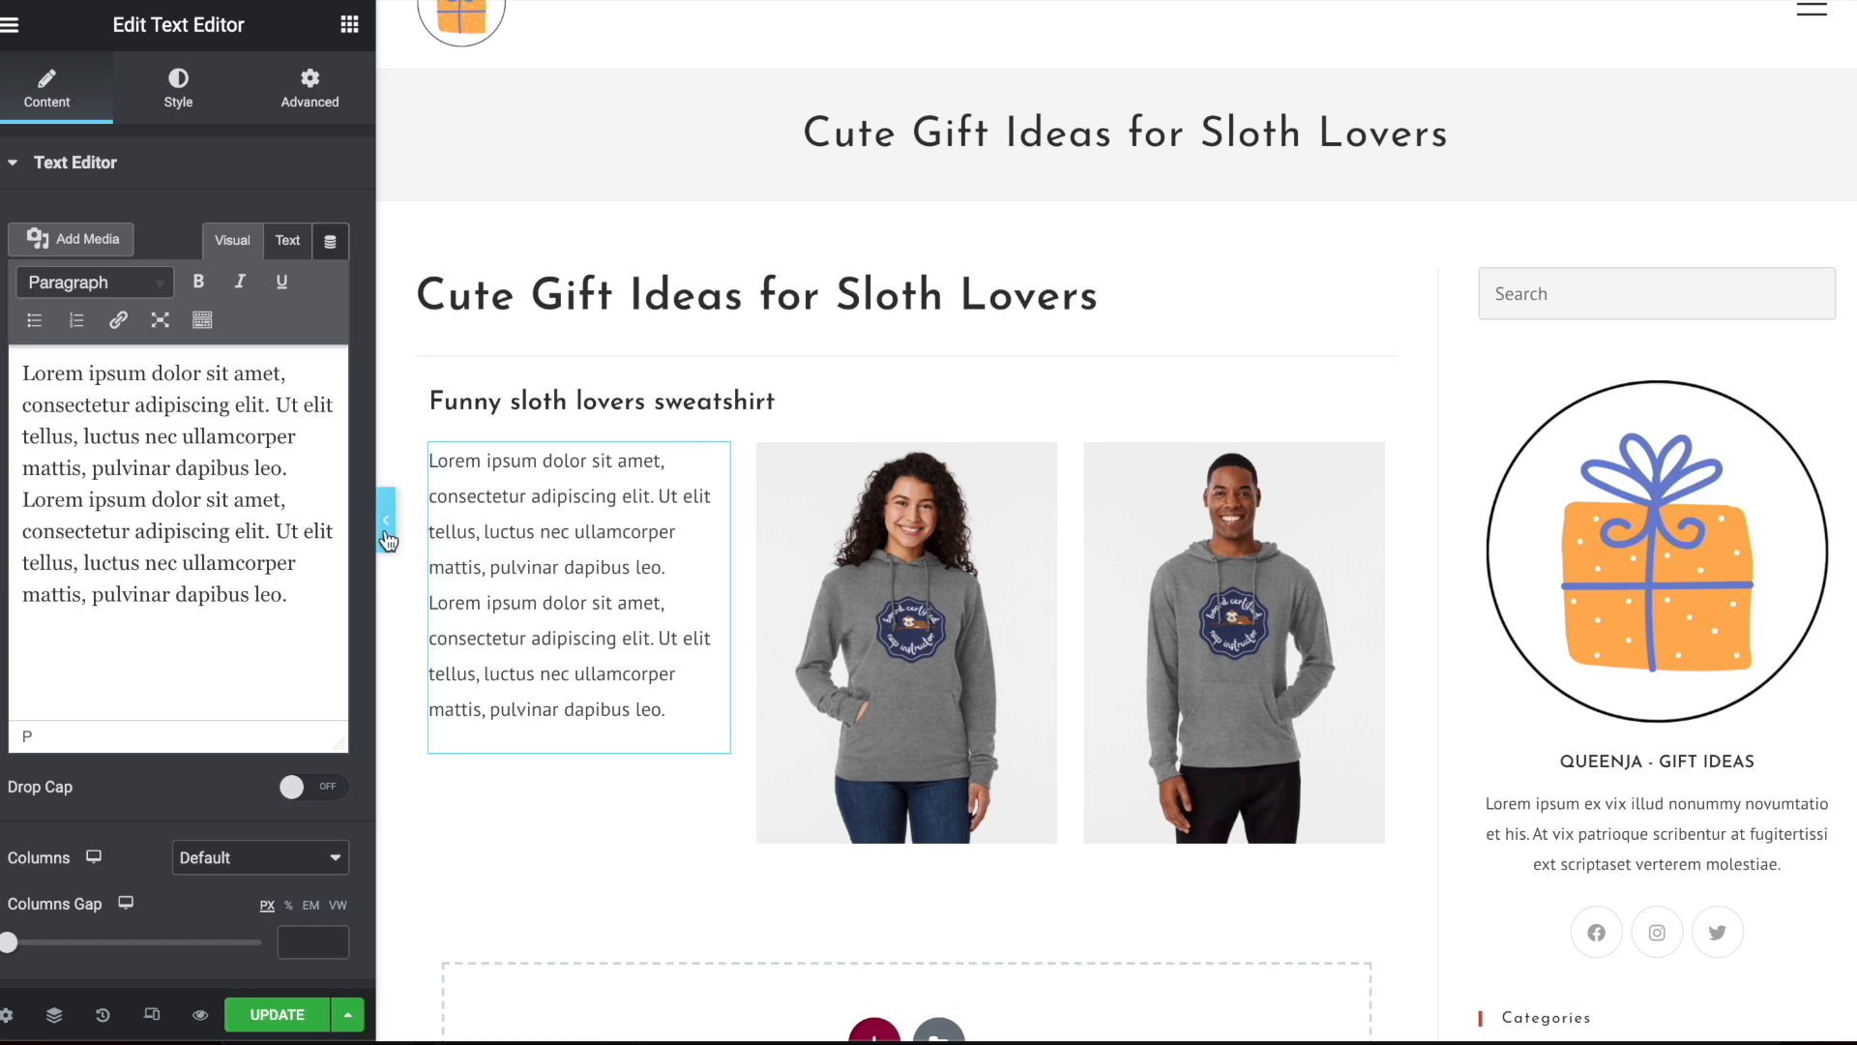
click(386, 519)
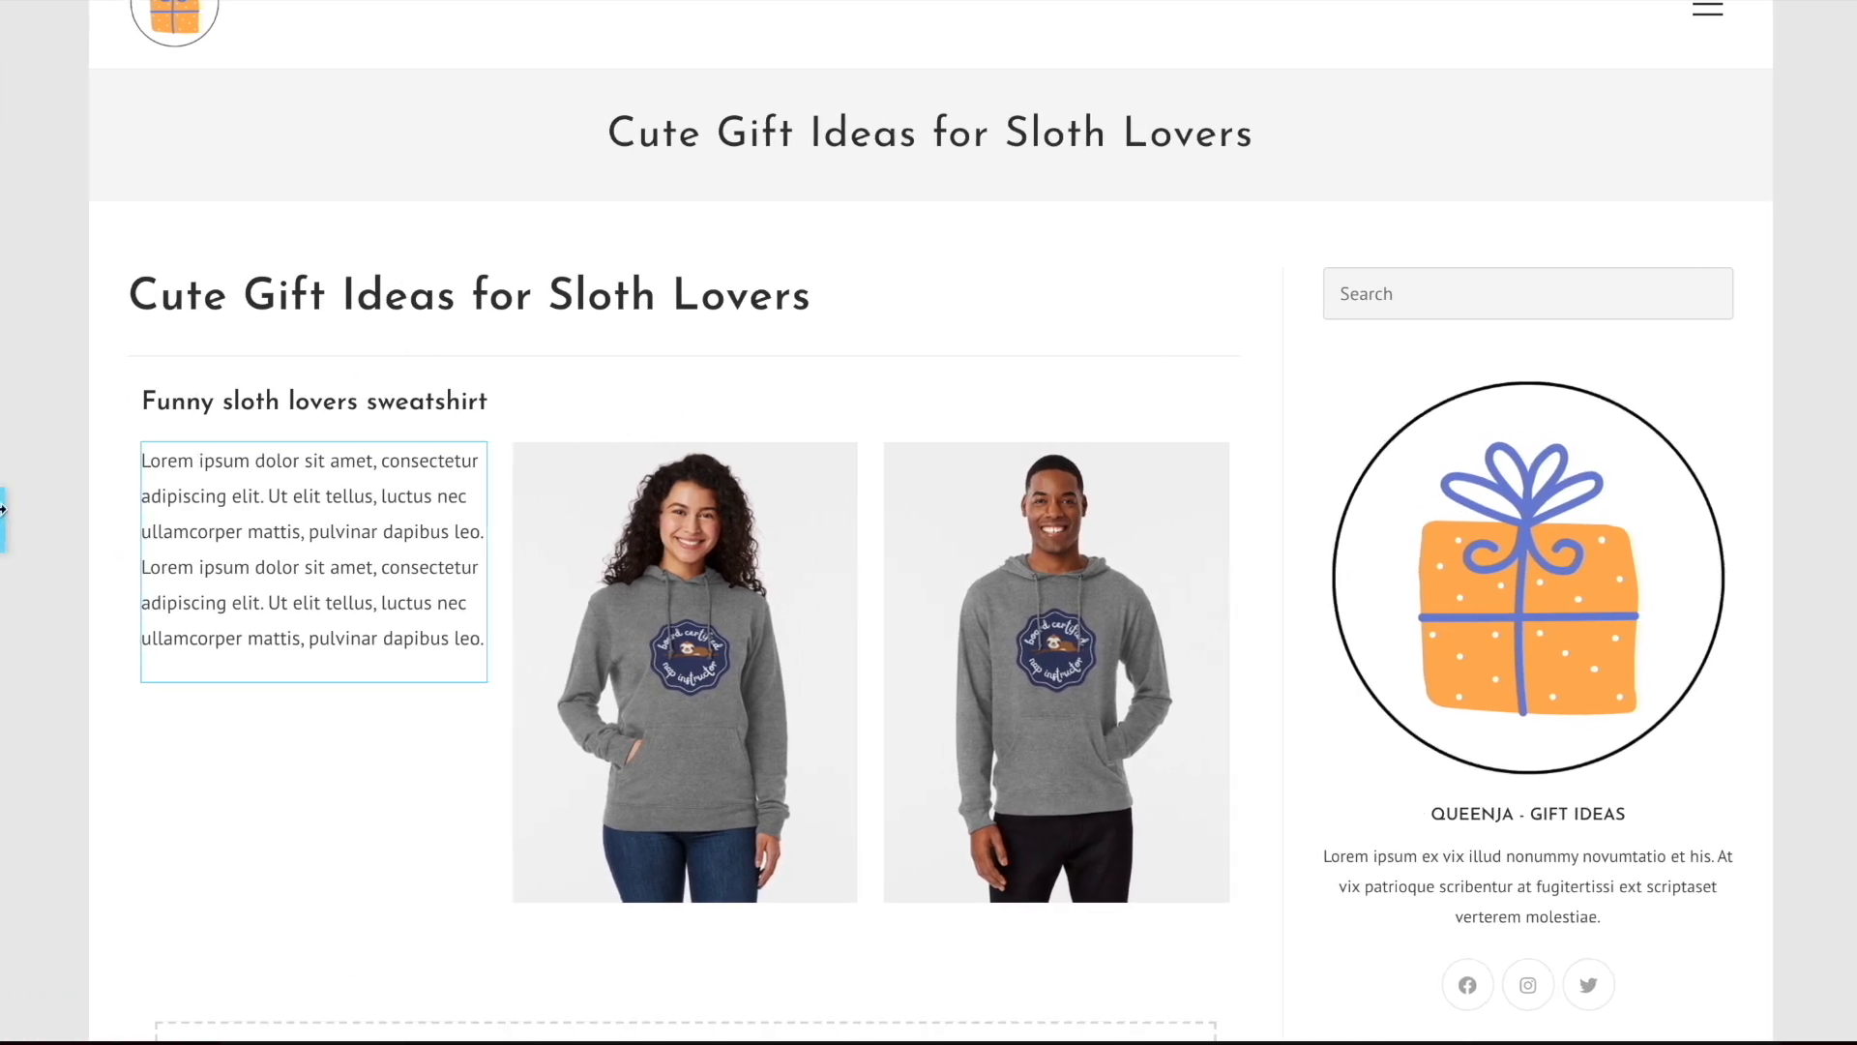
click(3, 518)
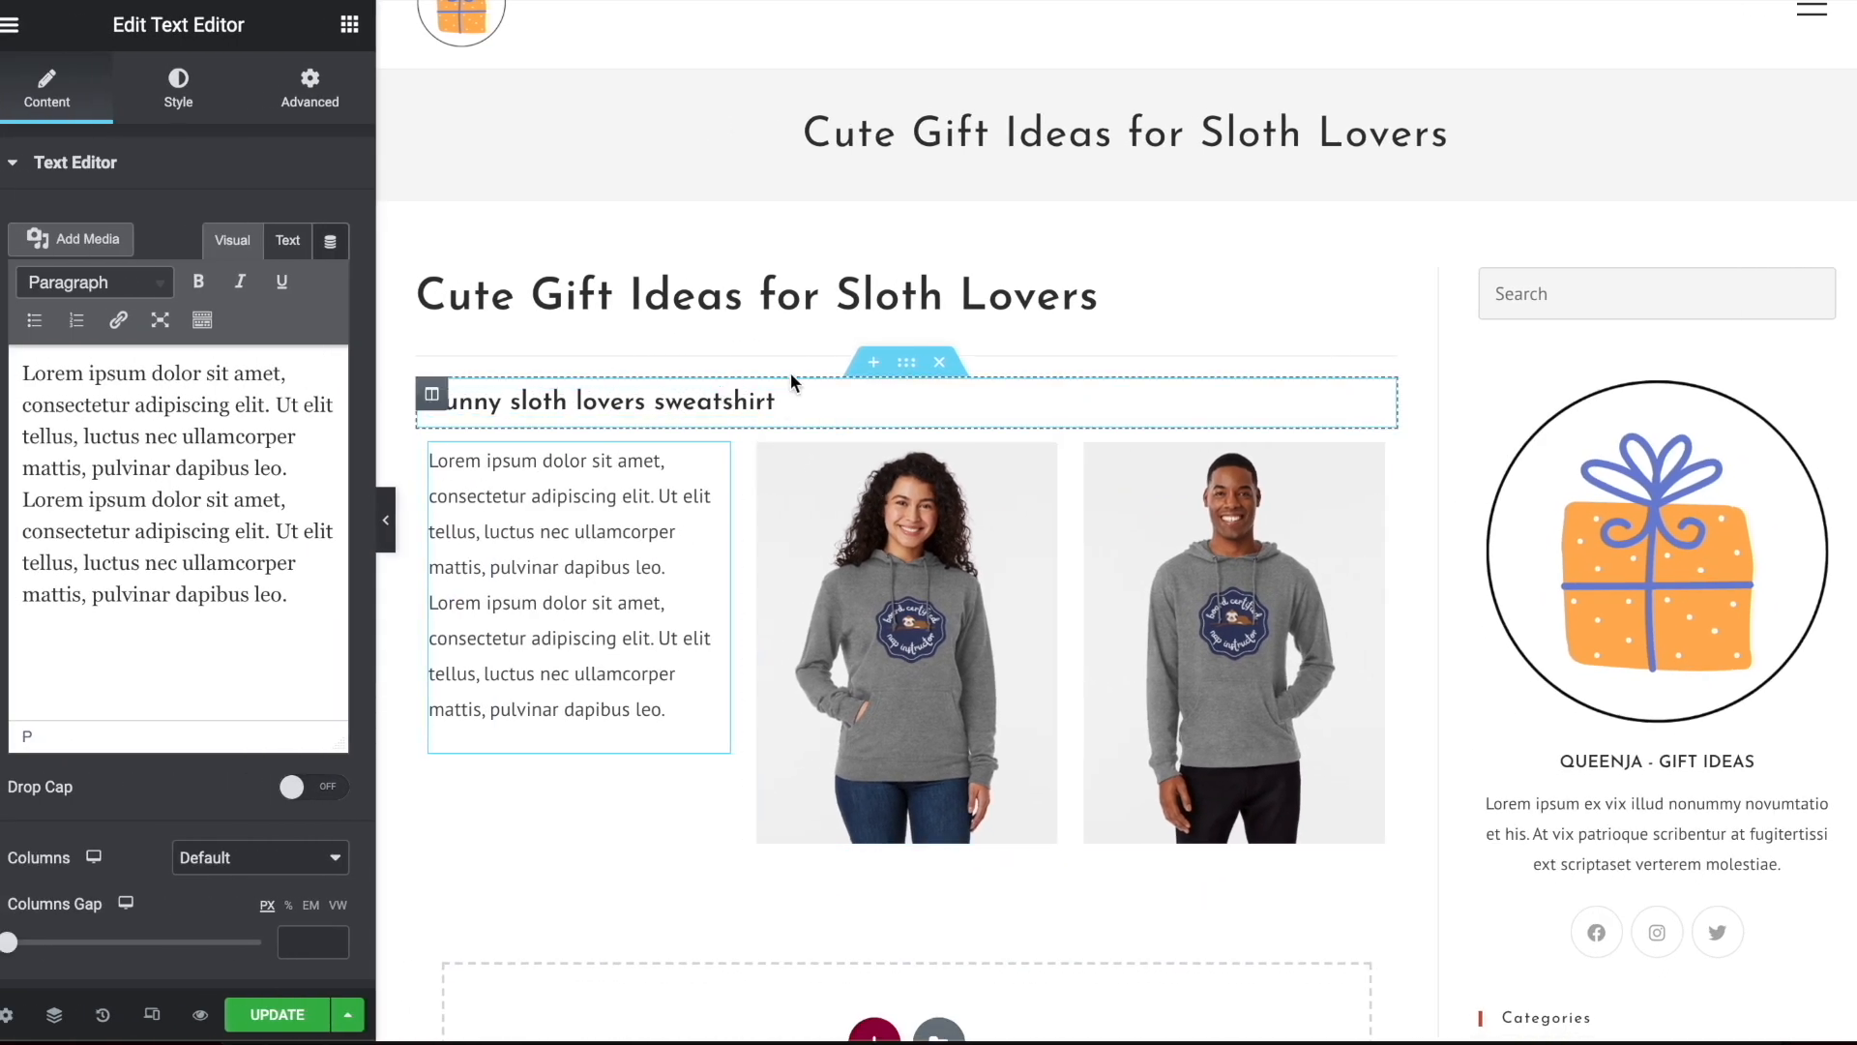
Move the sweatshirt heading above the first column's text and place a Text Editor widget in the emptied top section
drag(1366, 402, 677, 447)
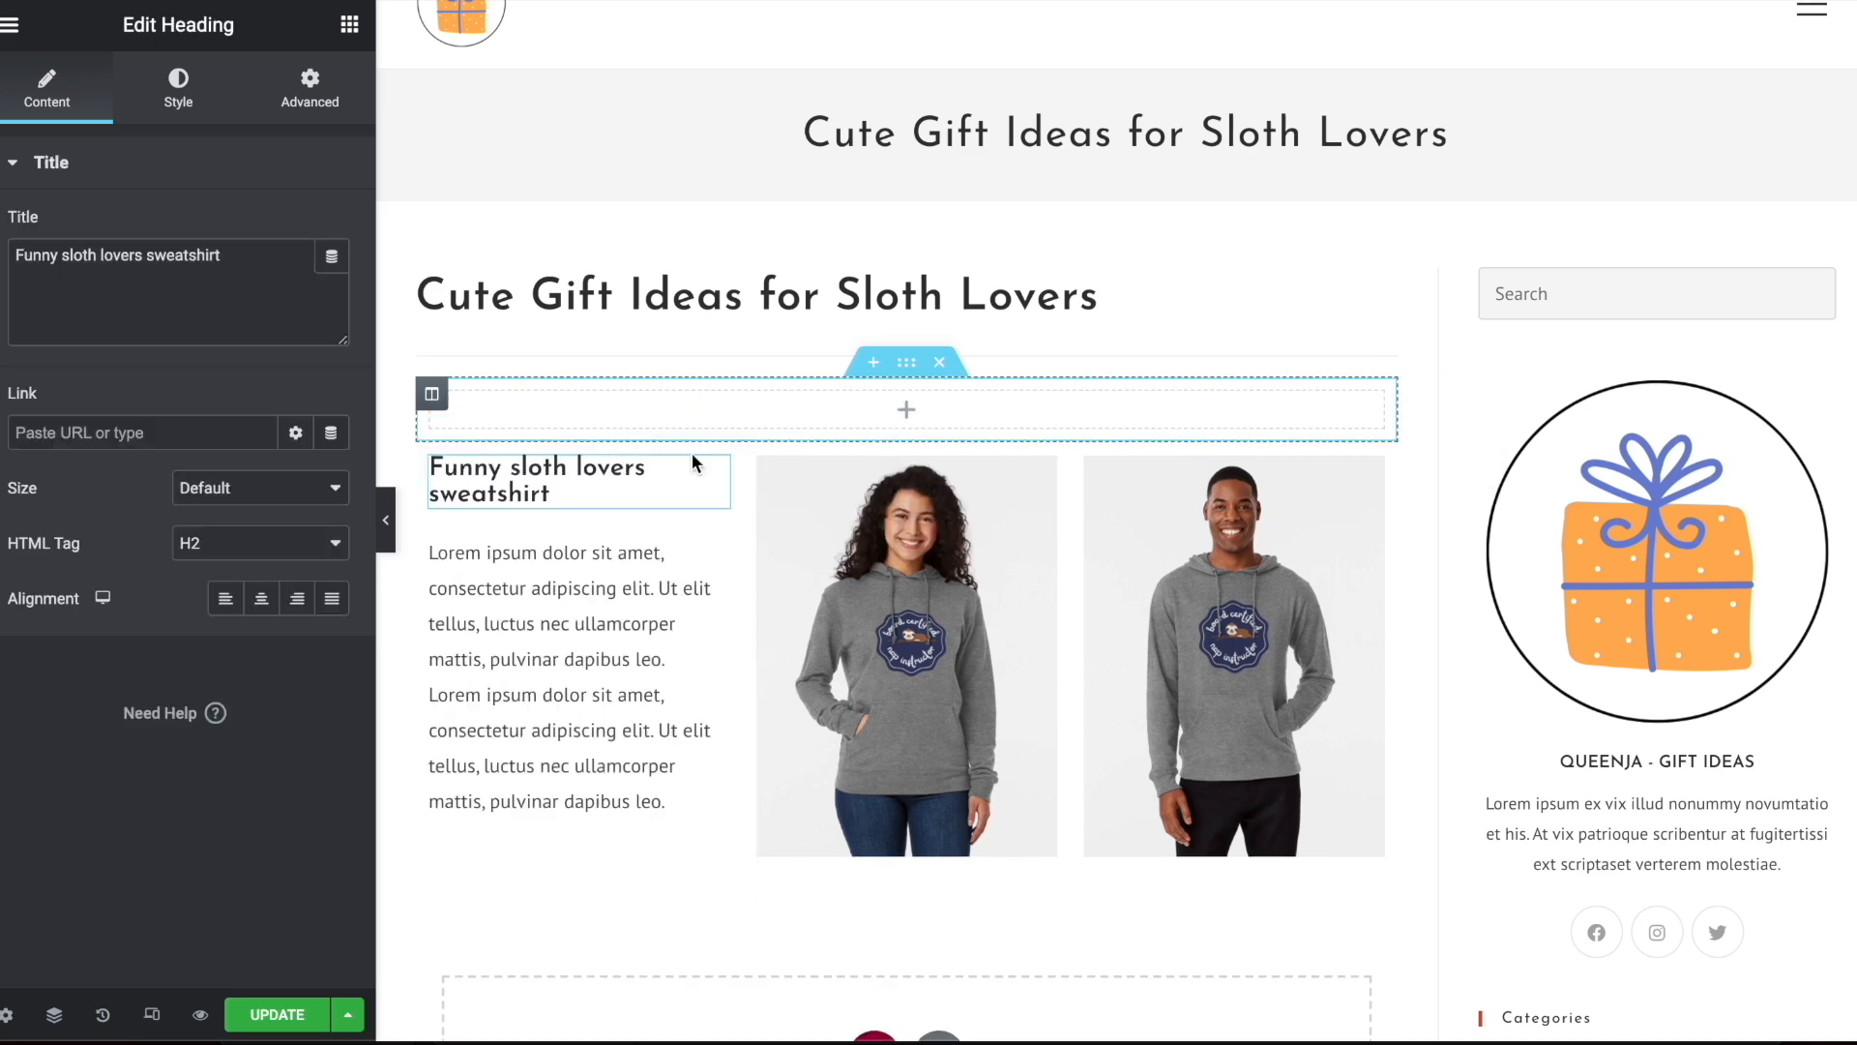
click(350, 24)
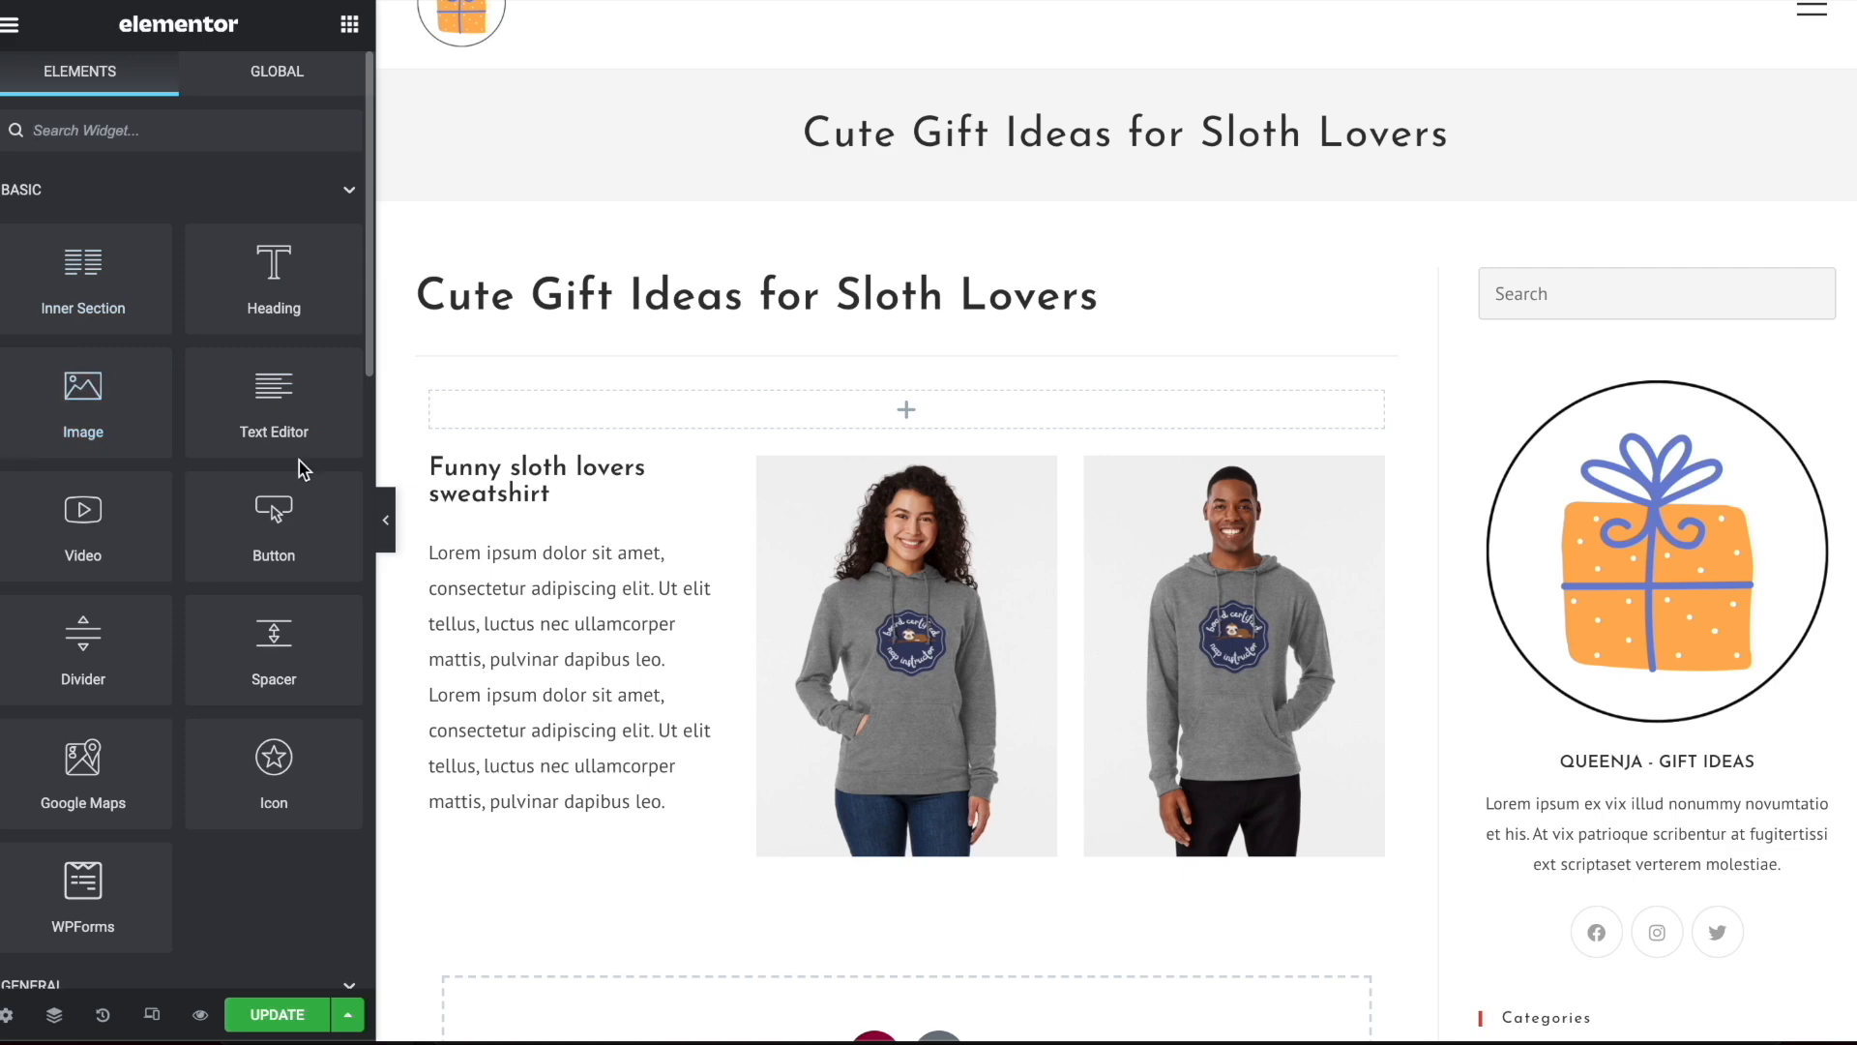
drag(274, 392, 642, 406)
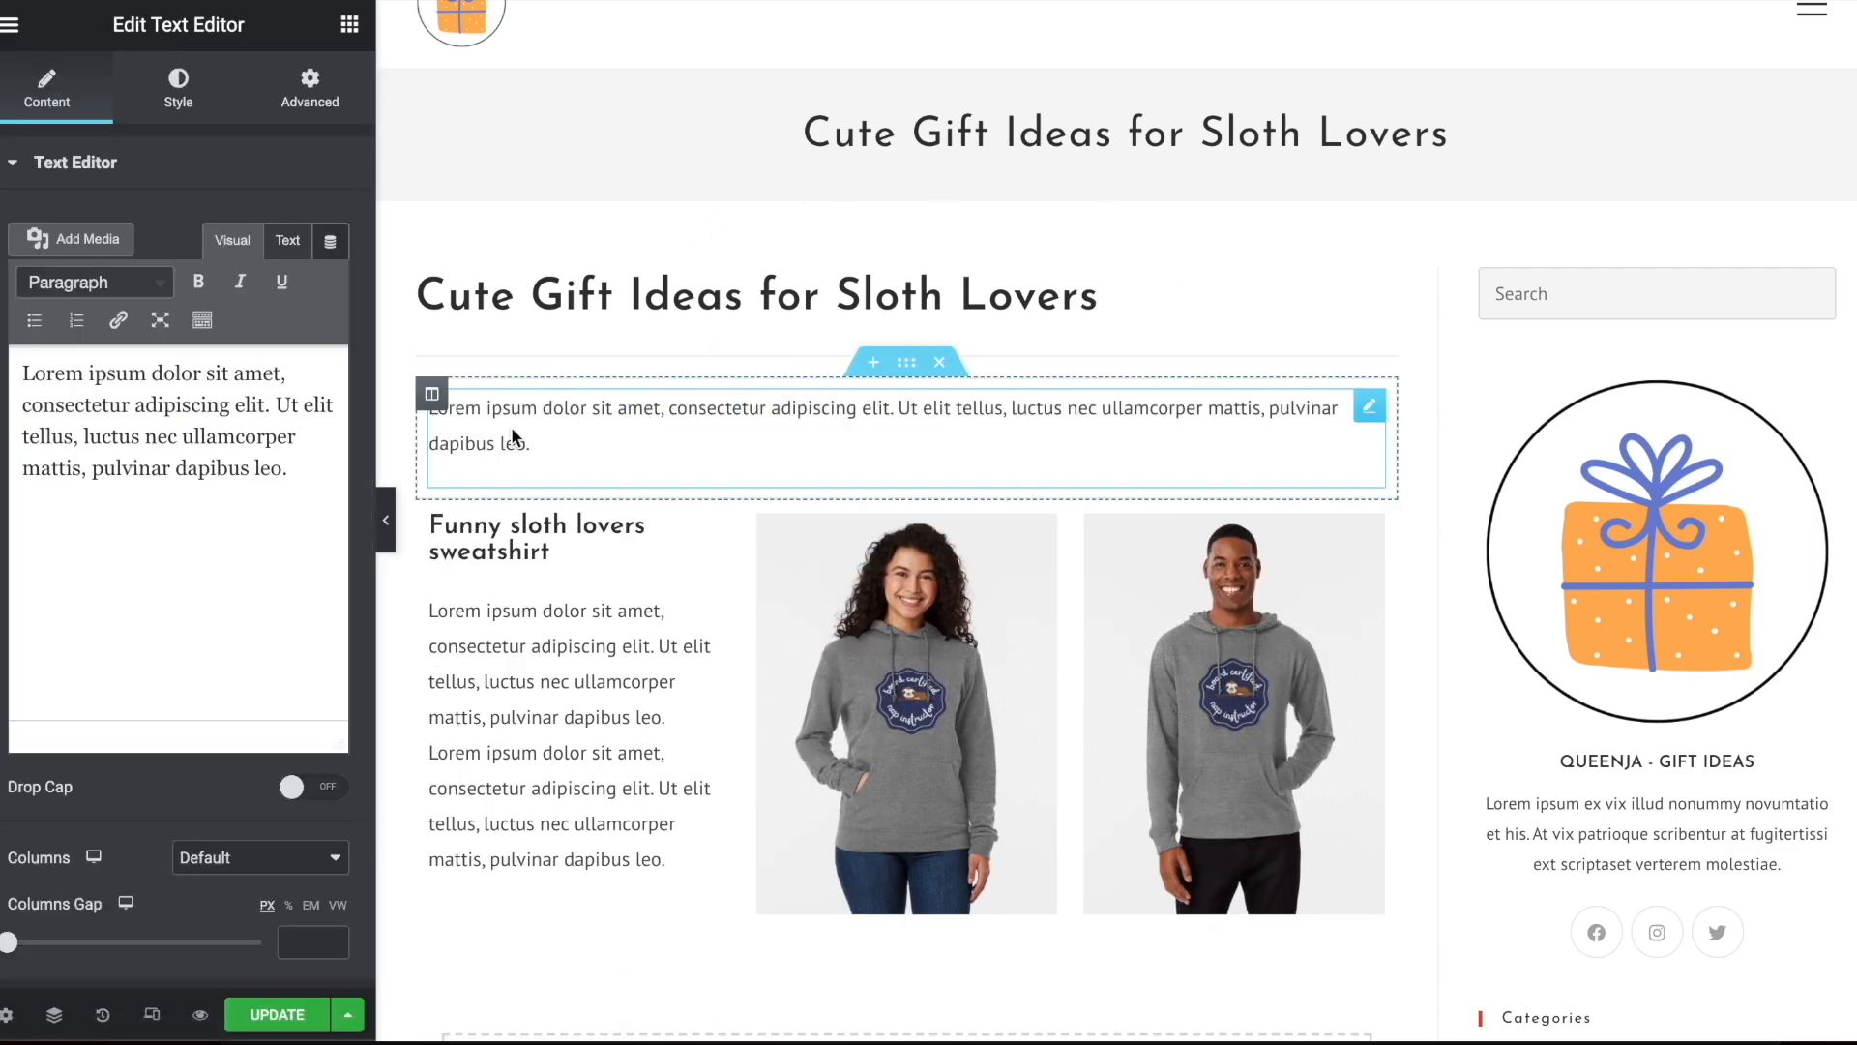
scroll(856, 410, down, 5)
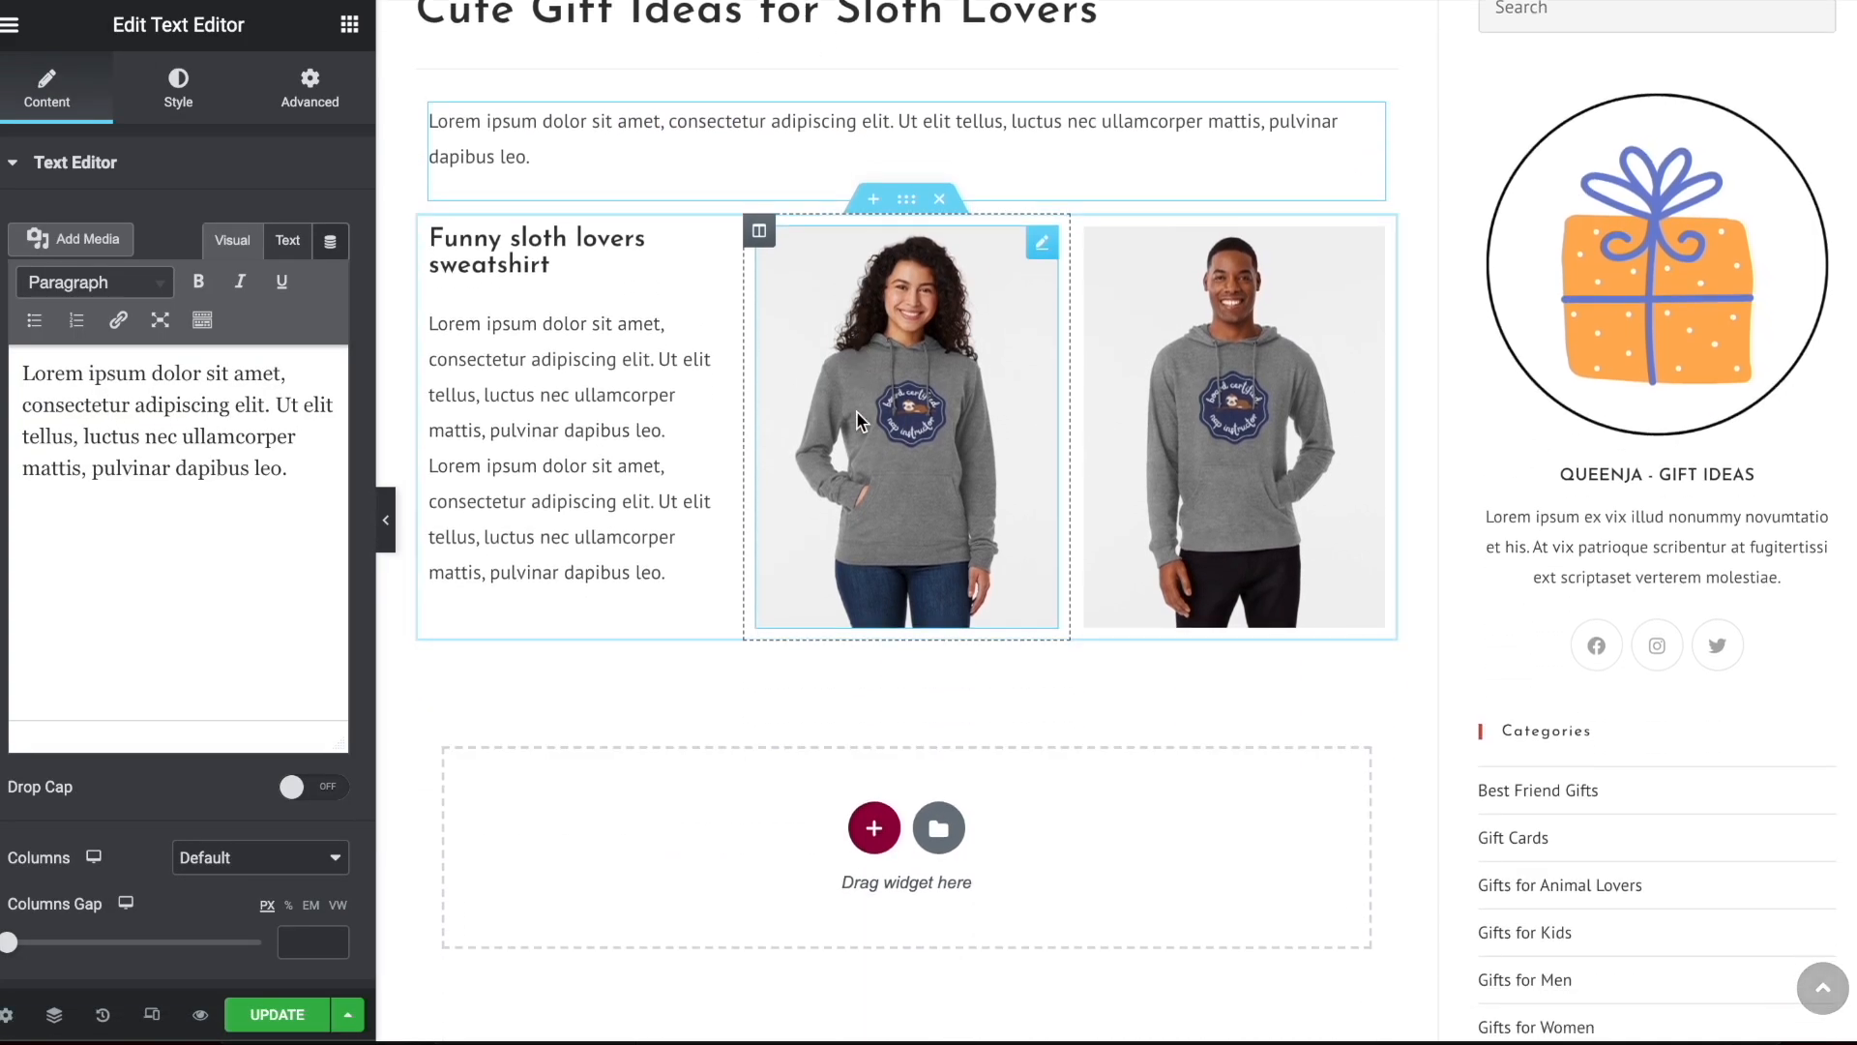
scroll(856, 410, up, 5)
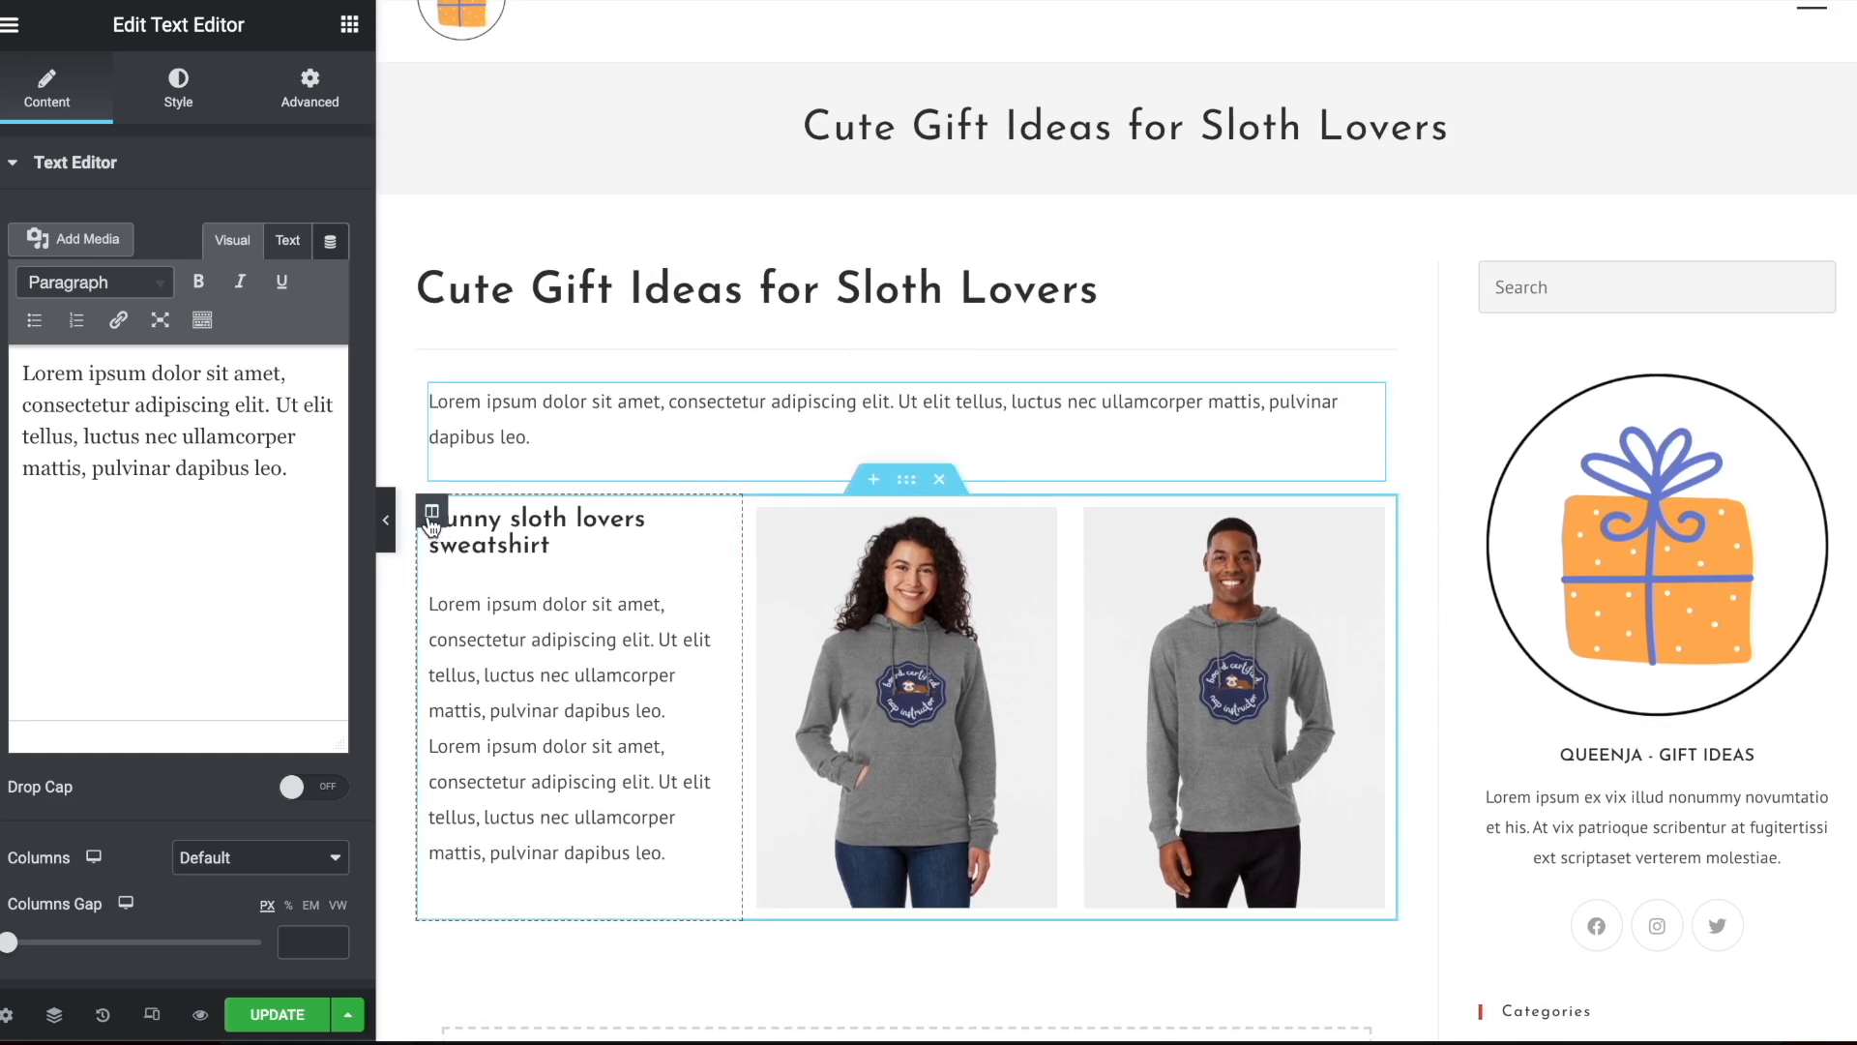
Set the vertical alignment of the sweatshirt text column to Middle and preview the layout at full width
click(432, 518)
click(233, 278)
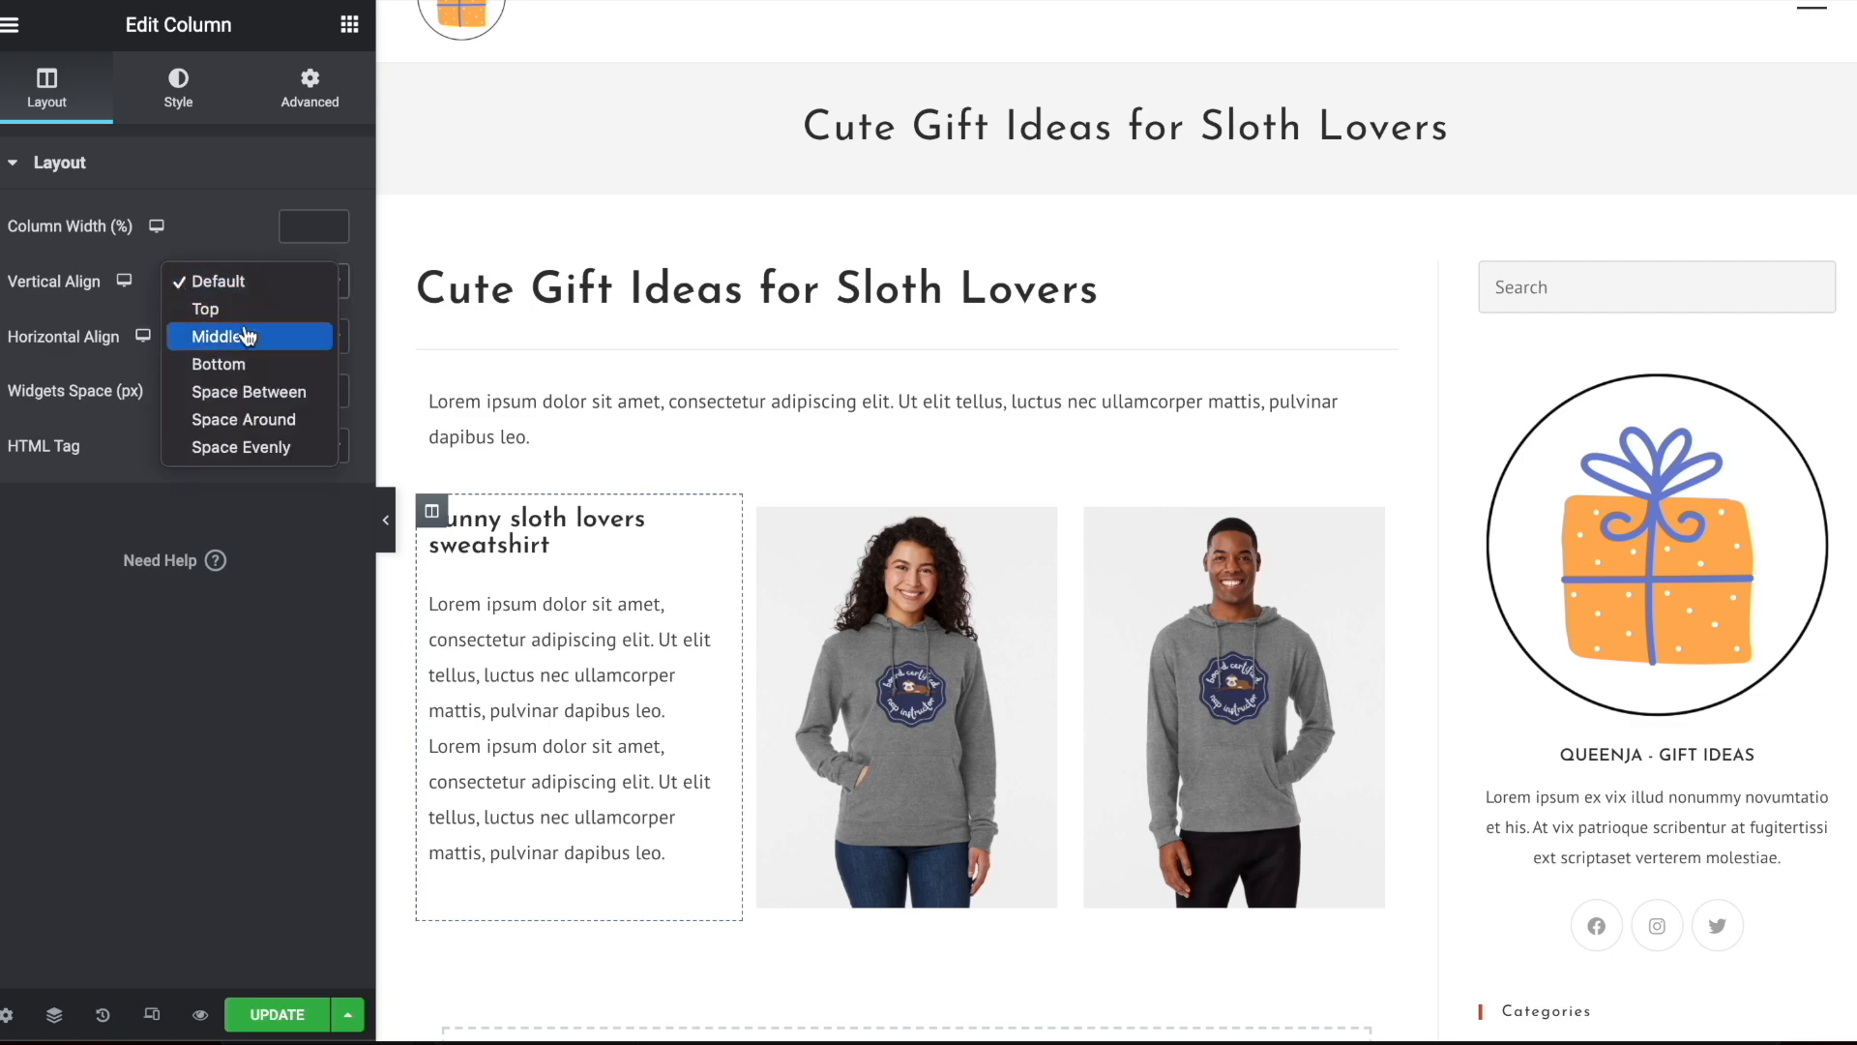
click(248, 337)
click(388, 538)
scroll(907, 456, down, 2)
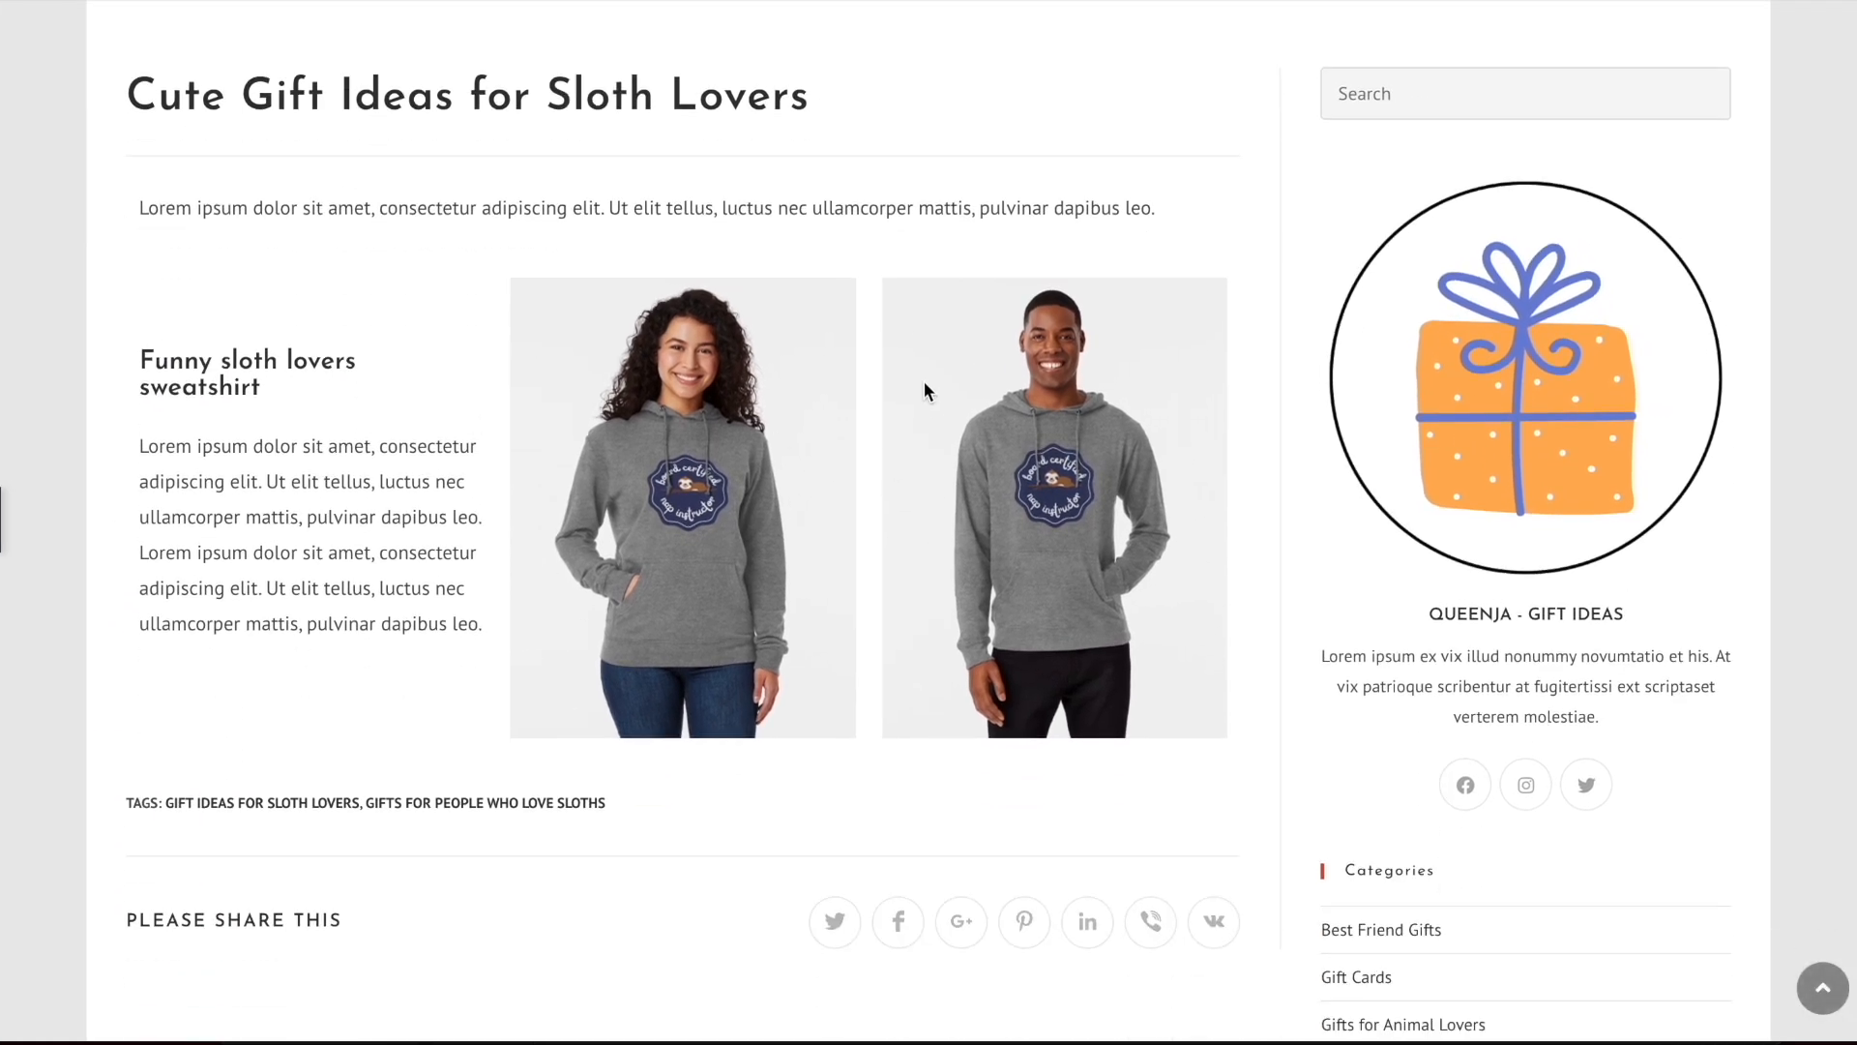
click(4, 530)
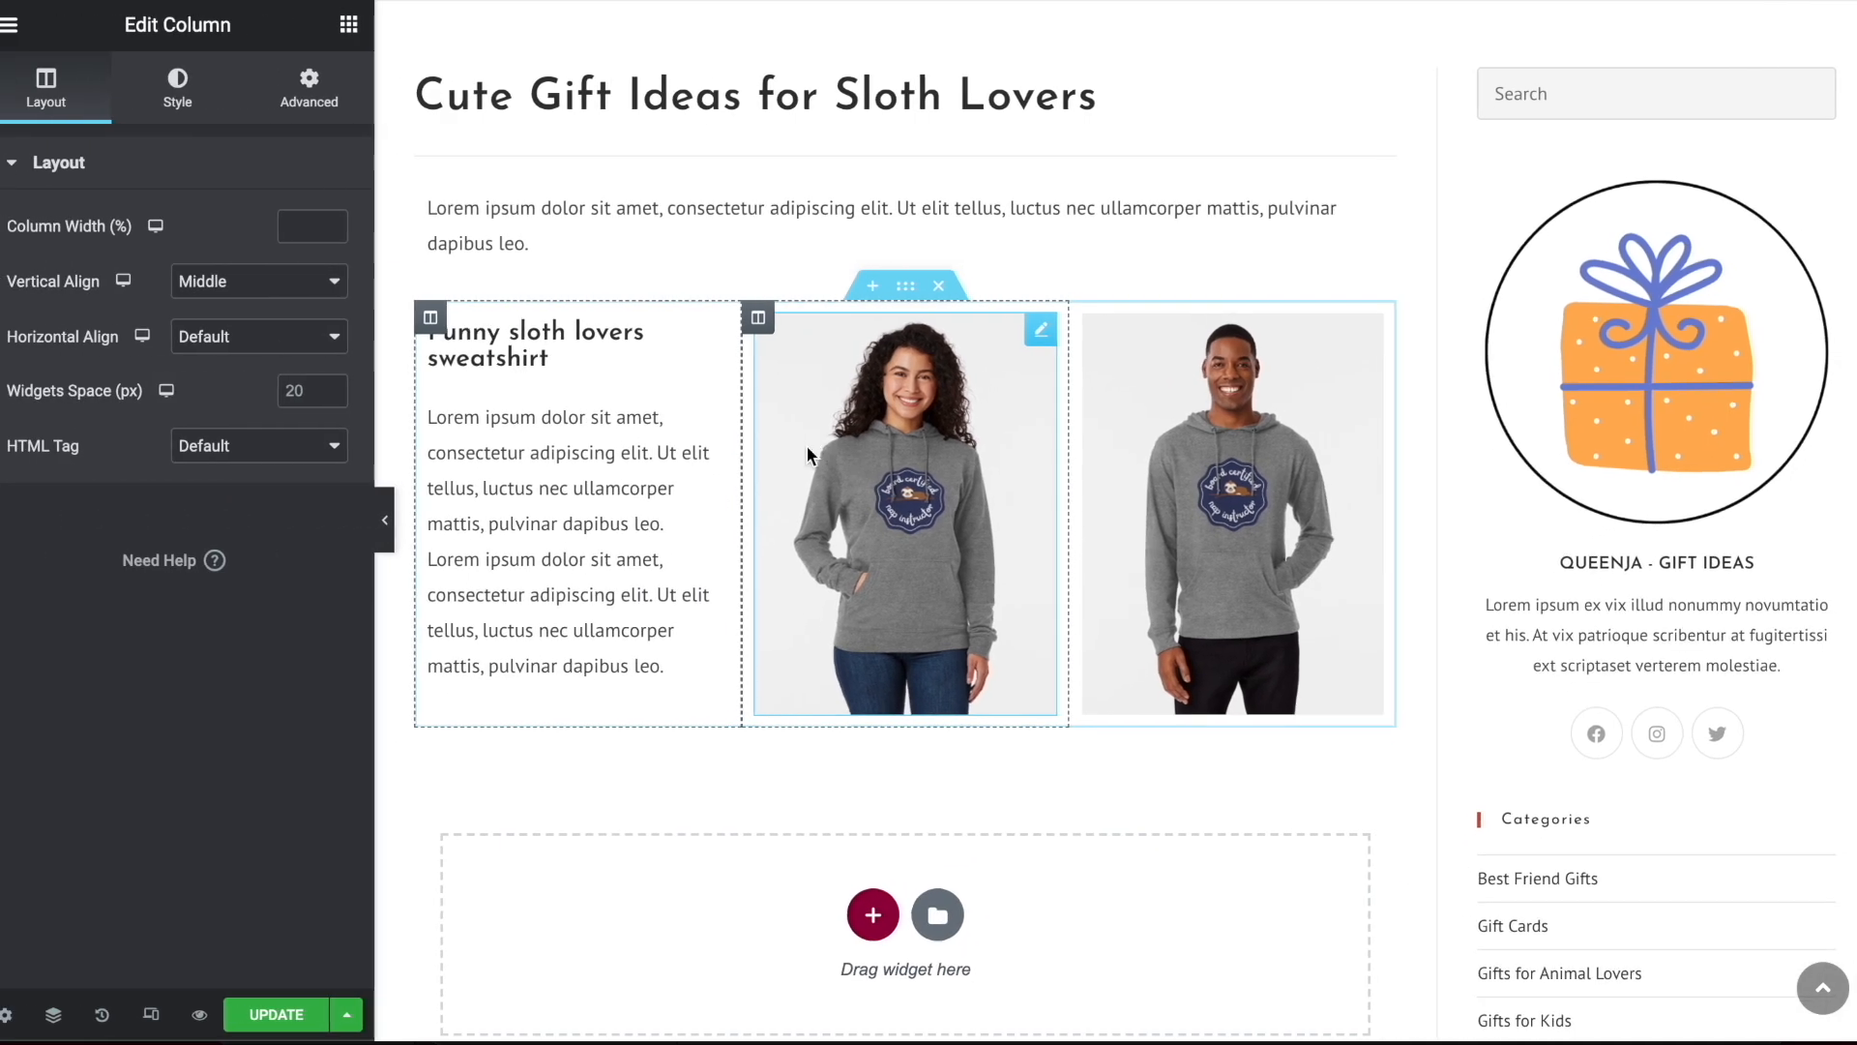
Give the woman's hoodie image a border radius of 30 px on all corners
click(1043, 331)
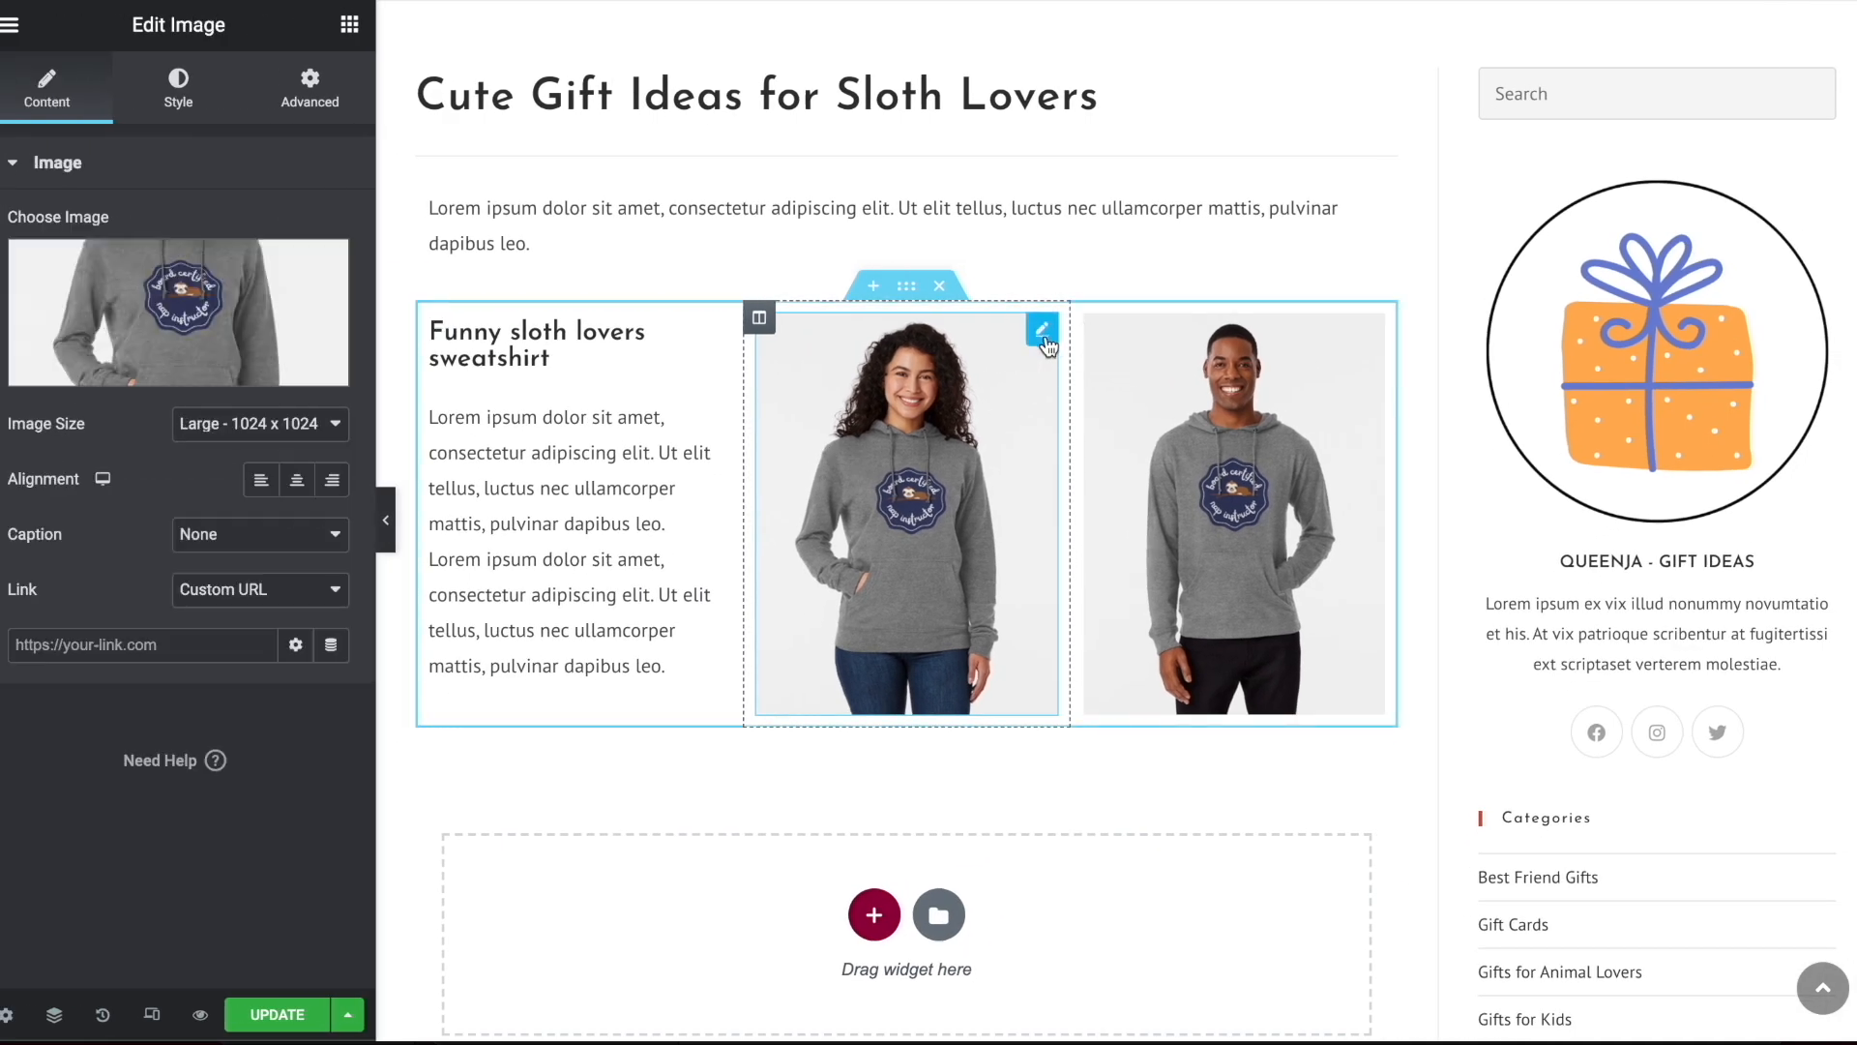
click(157, 87)
scroll(232, 323, down, 1)
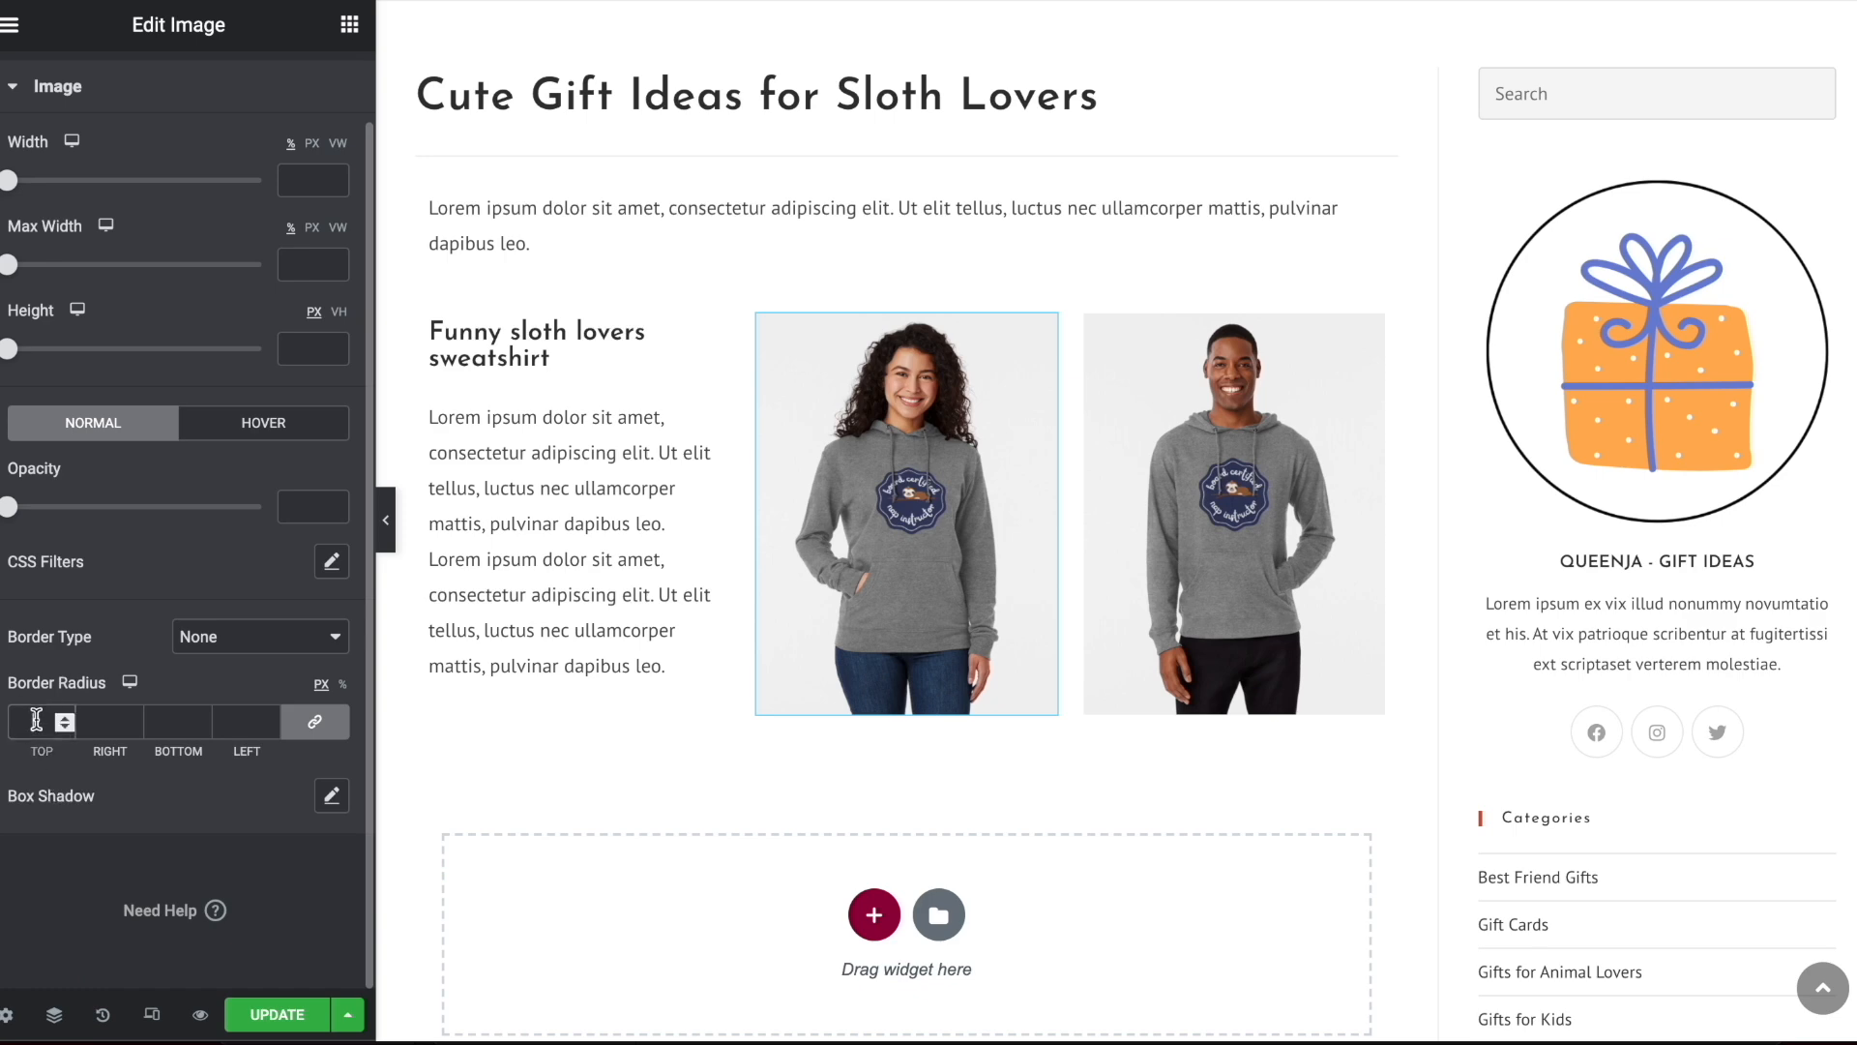
text(0)
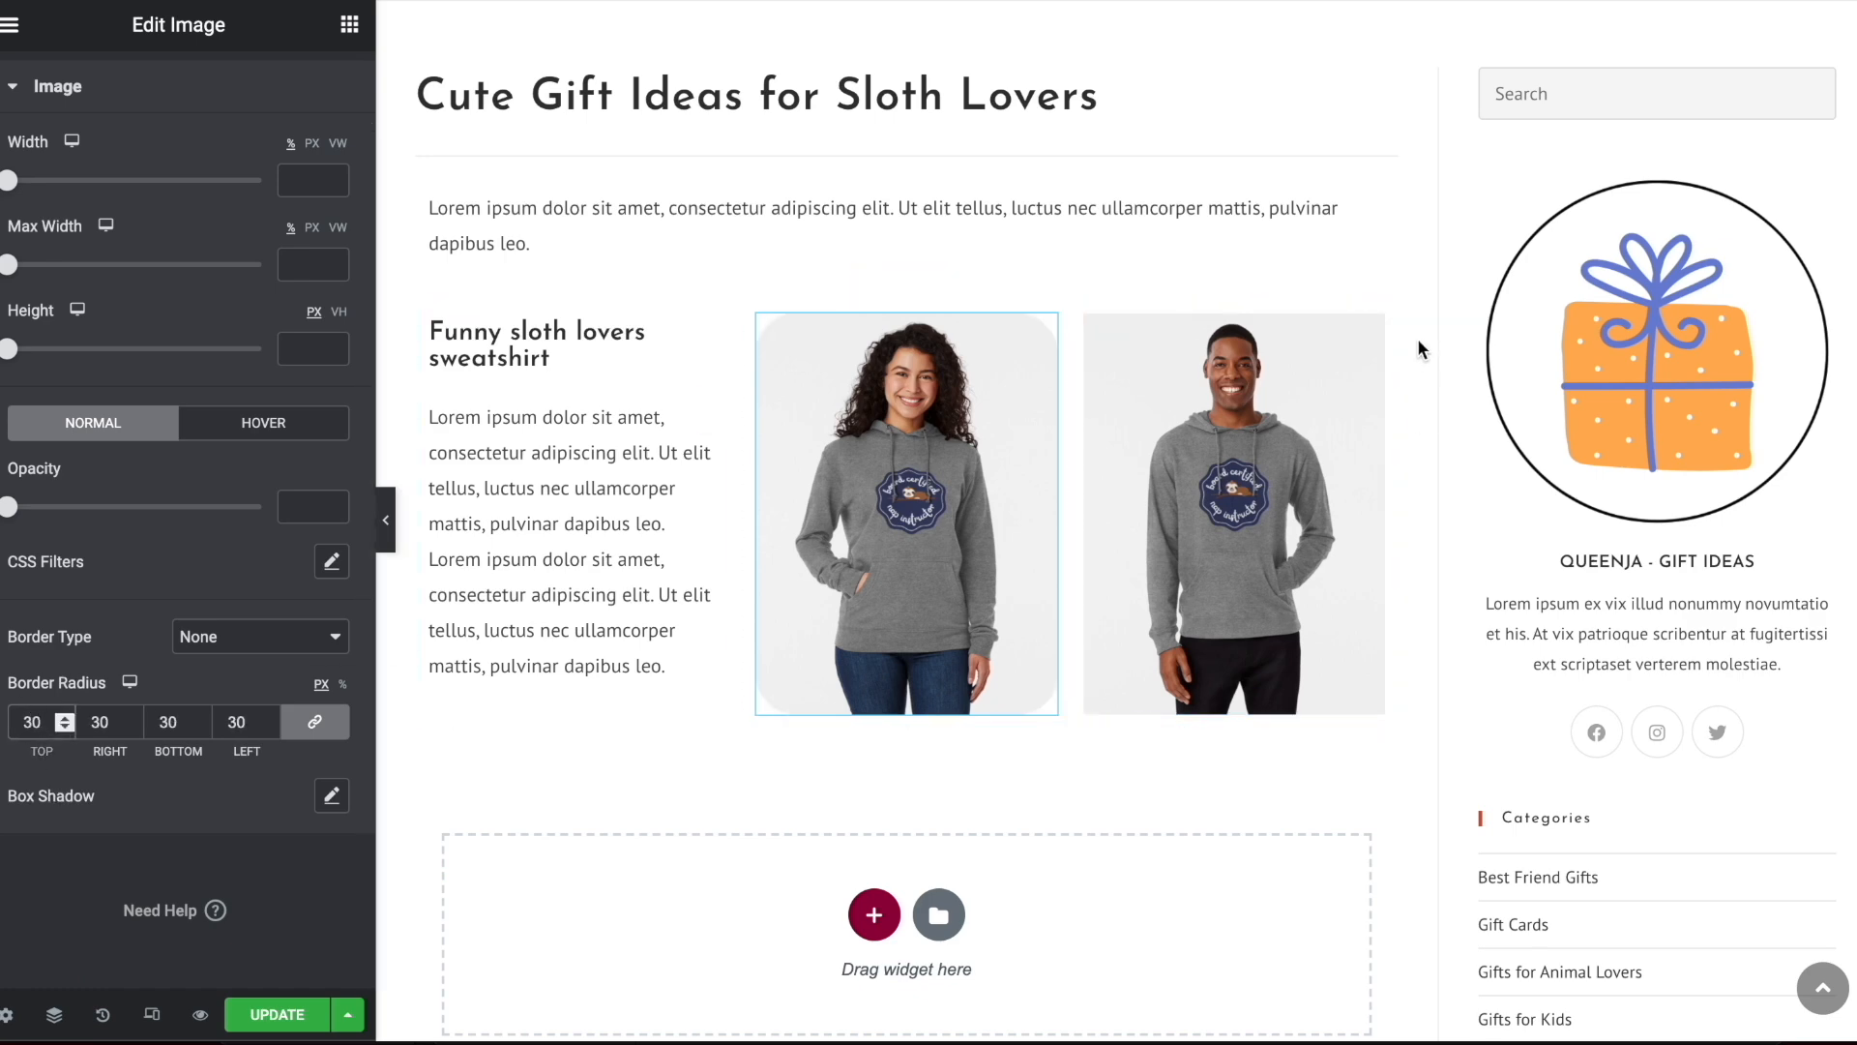
Give the man's hoodie image a border radius of 30 px on all corners and preview the rounded images at full width
click(1369, 331)
click(153, 87)
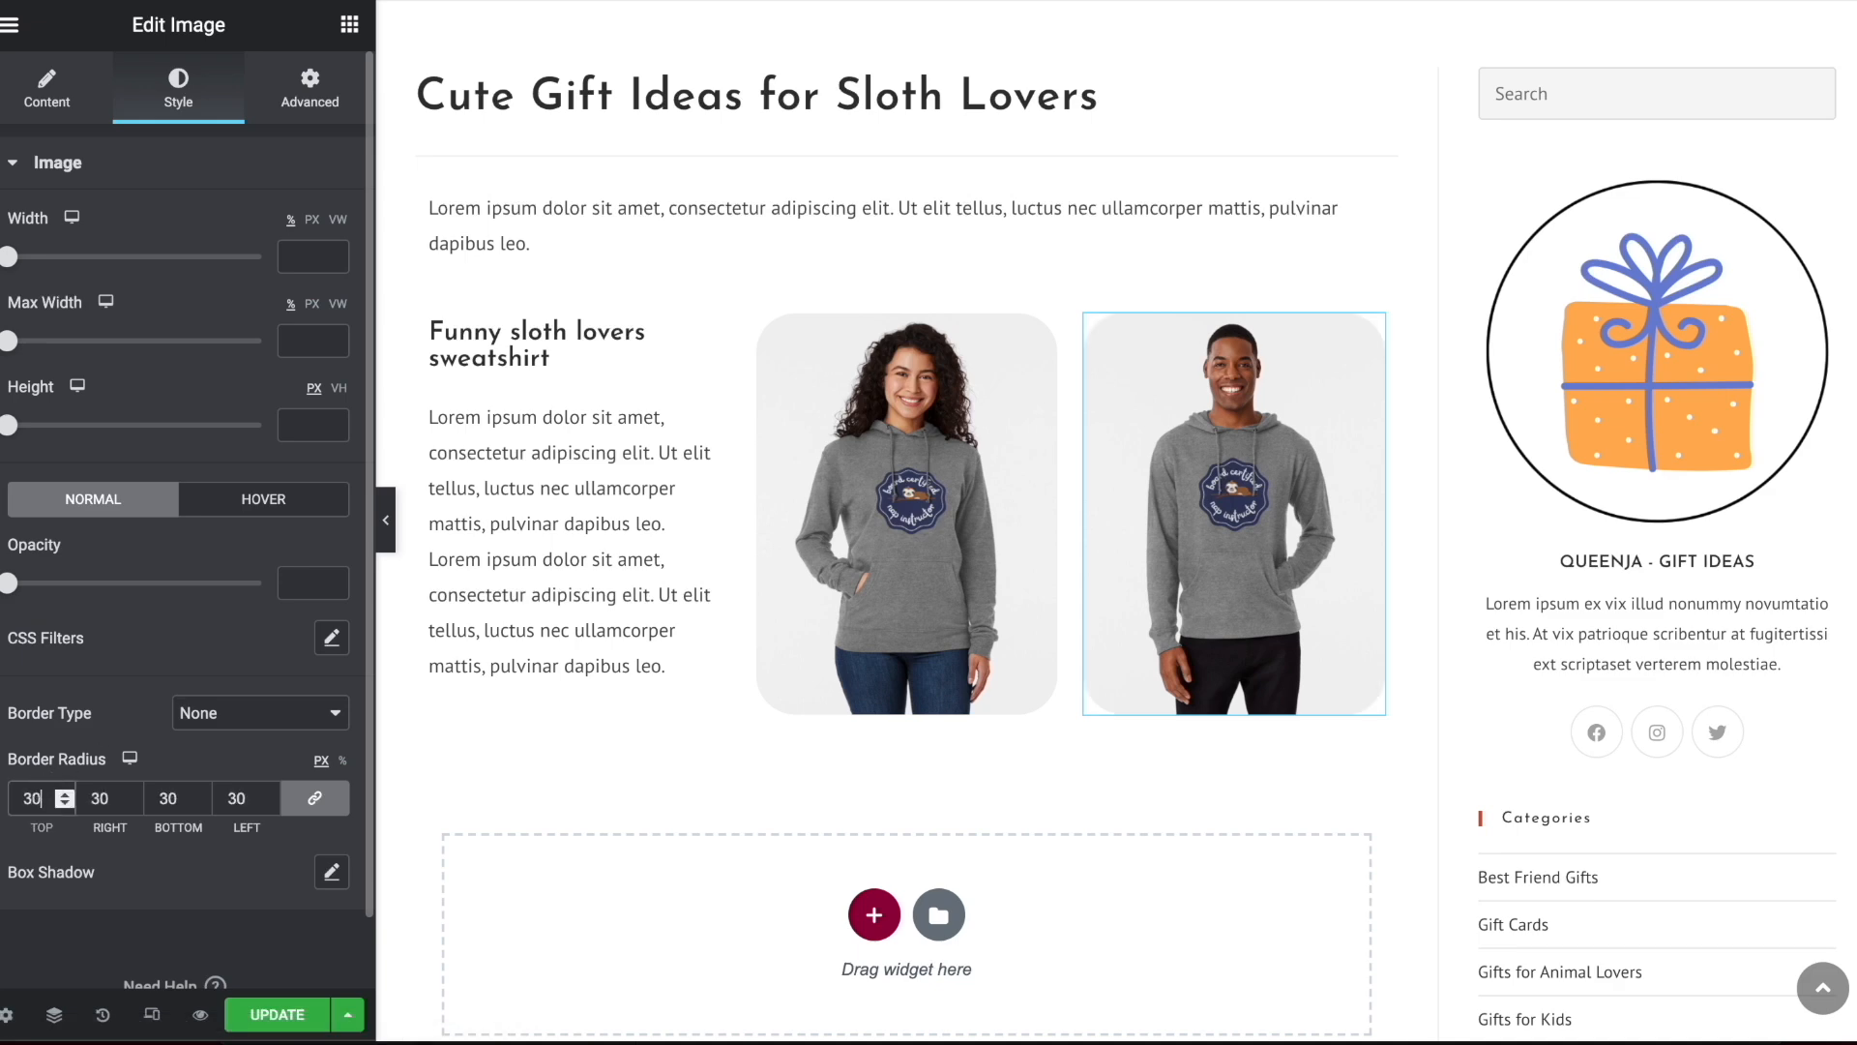
click(385, 519)
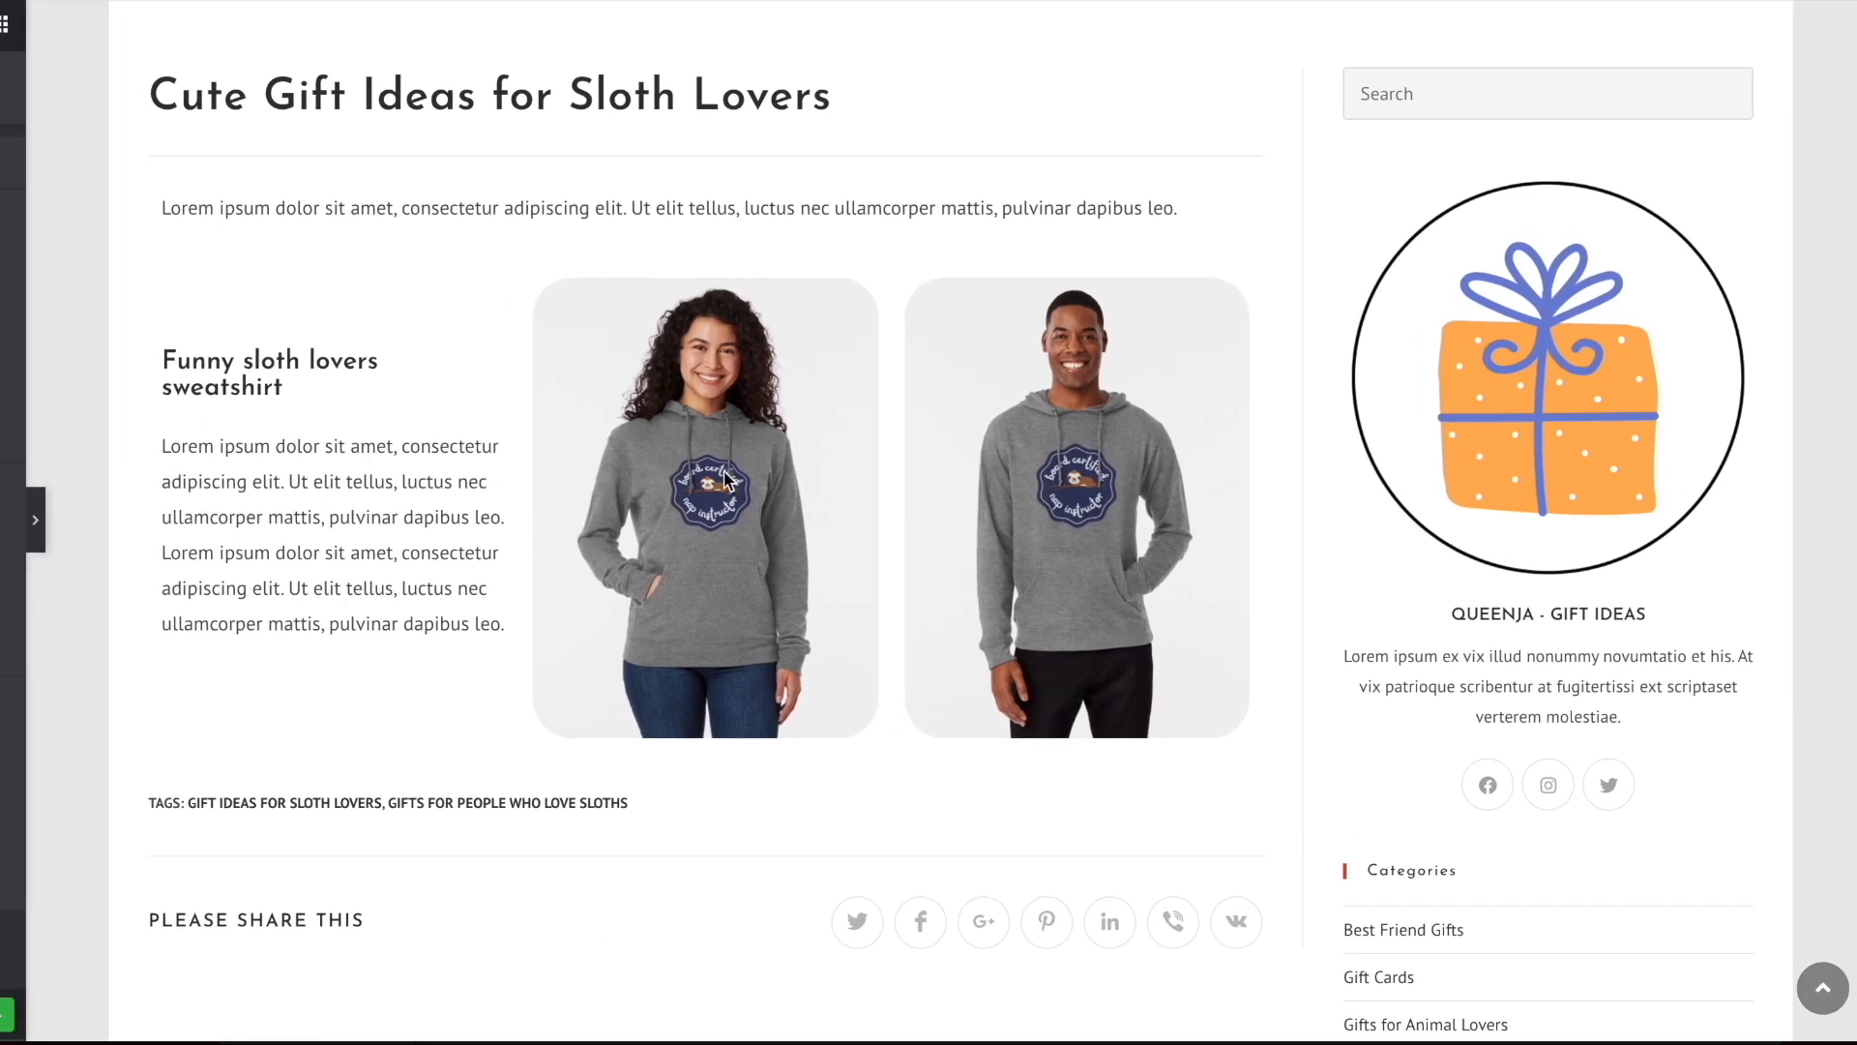
click(3, 535)
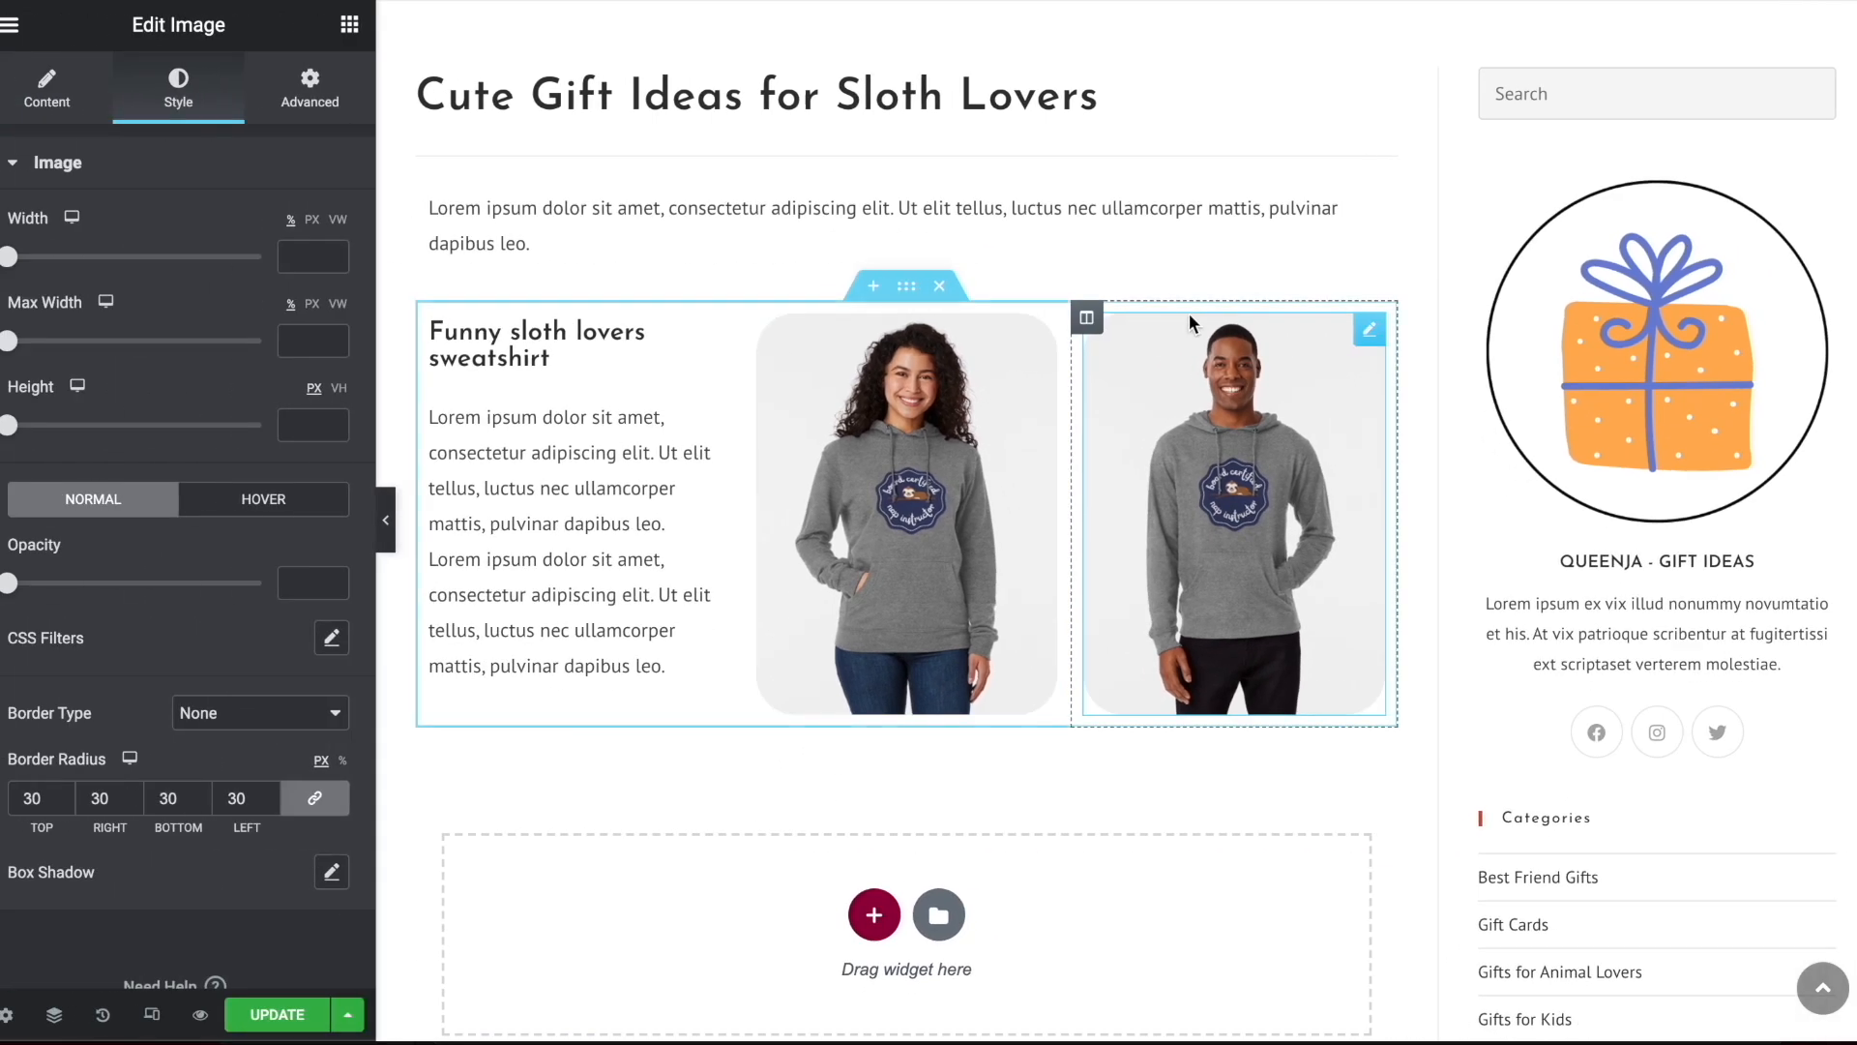
Duplicate the three-column sweatshirt section
right_click(907, 293)
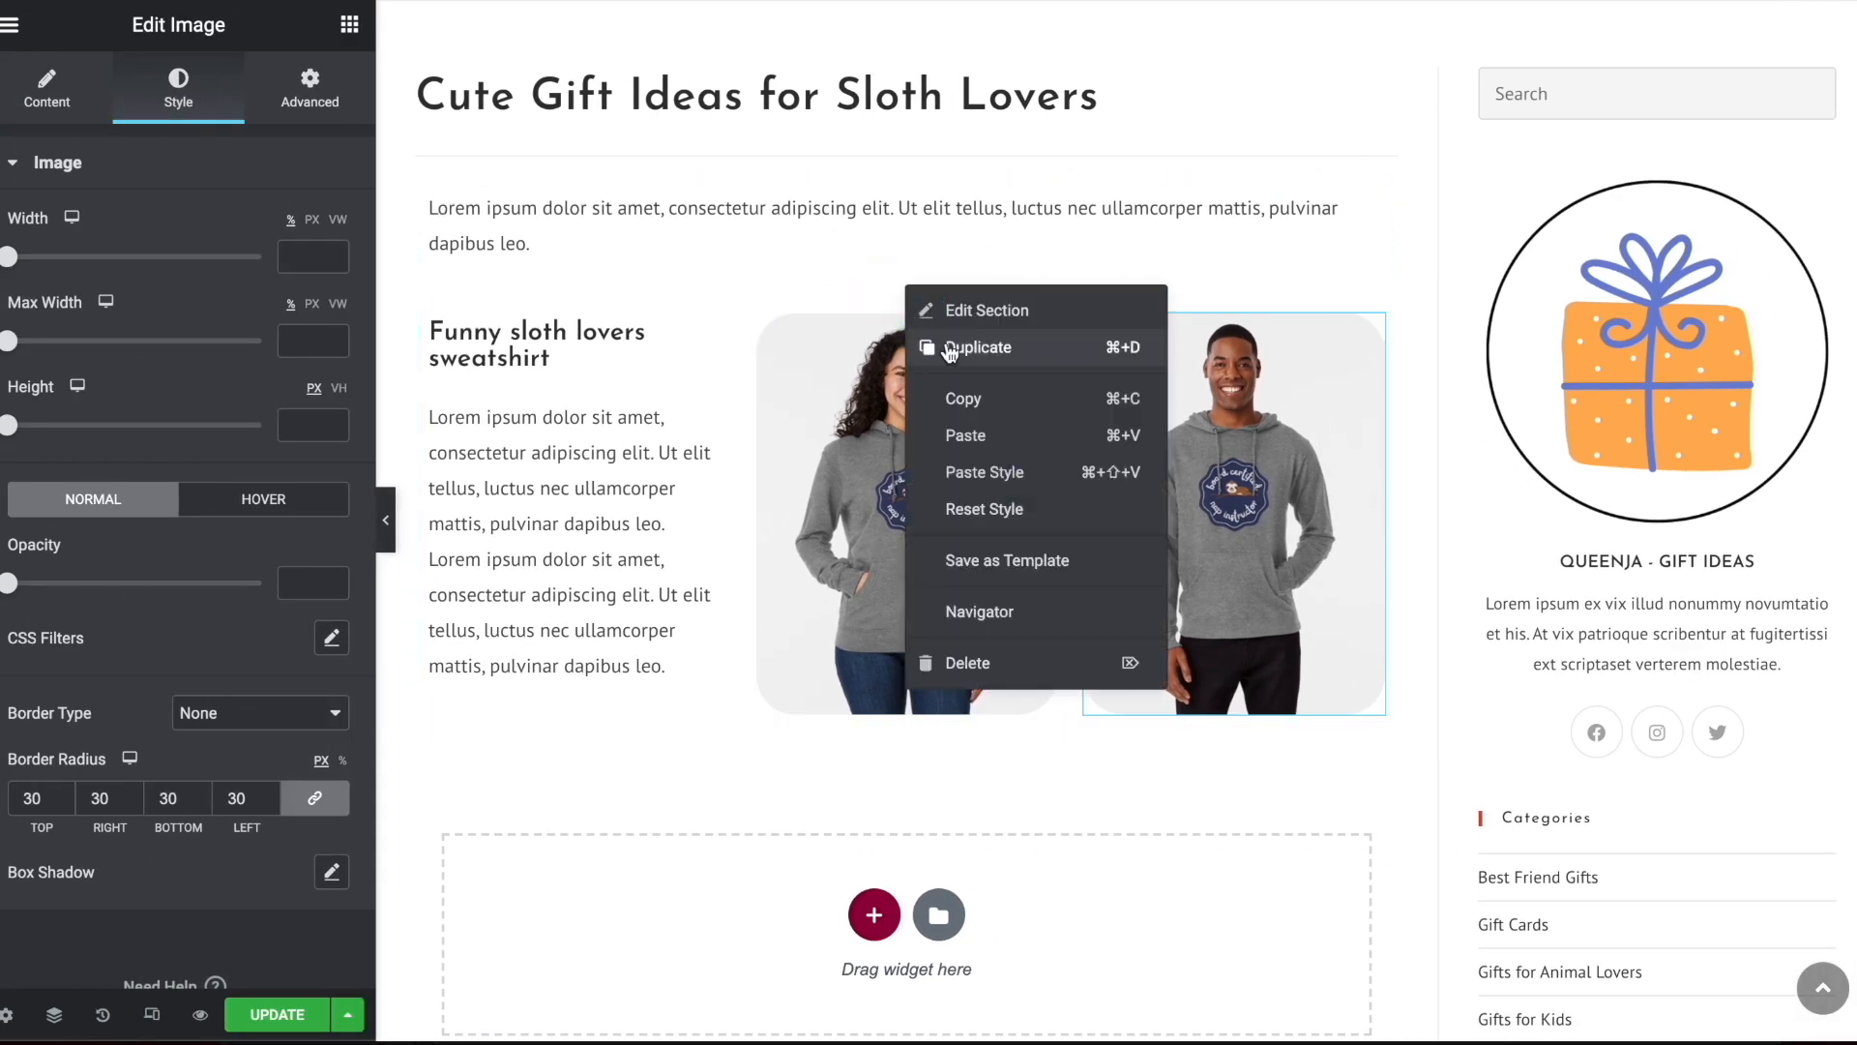
click(978, 347)
Replace the woman's hoodie image in the duplicated section with the sloth clock room photo, work-71181452-clock.jpg
scroll(950, 329, down, 4)
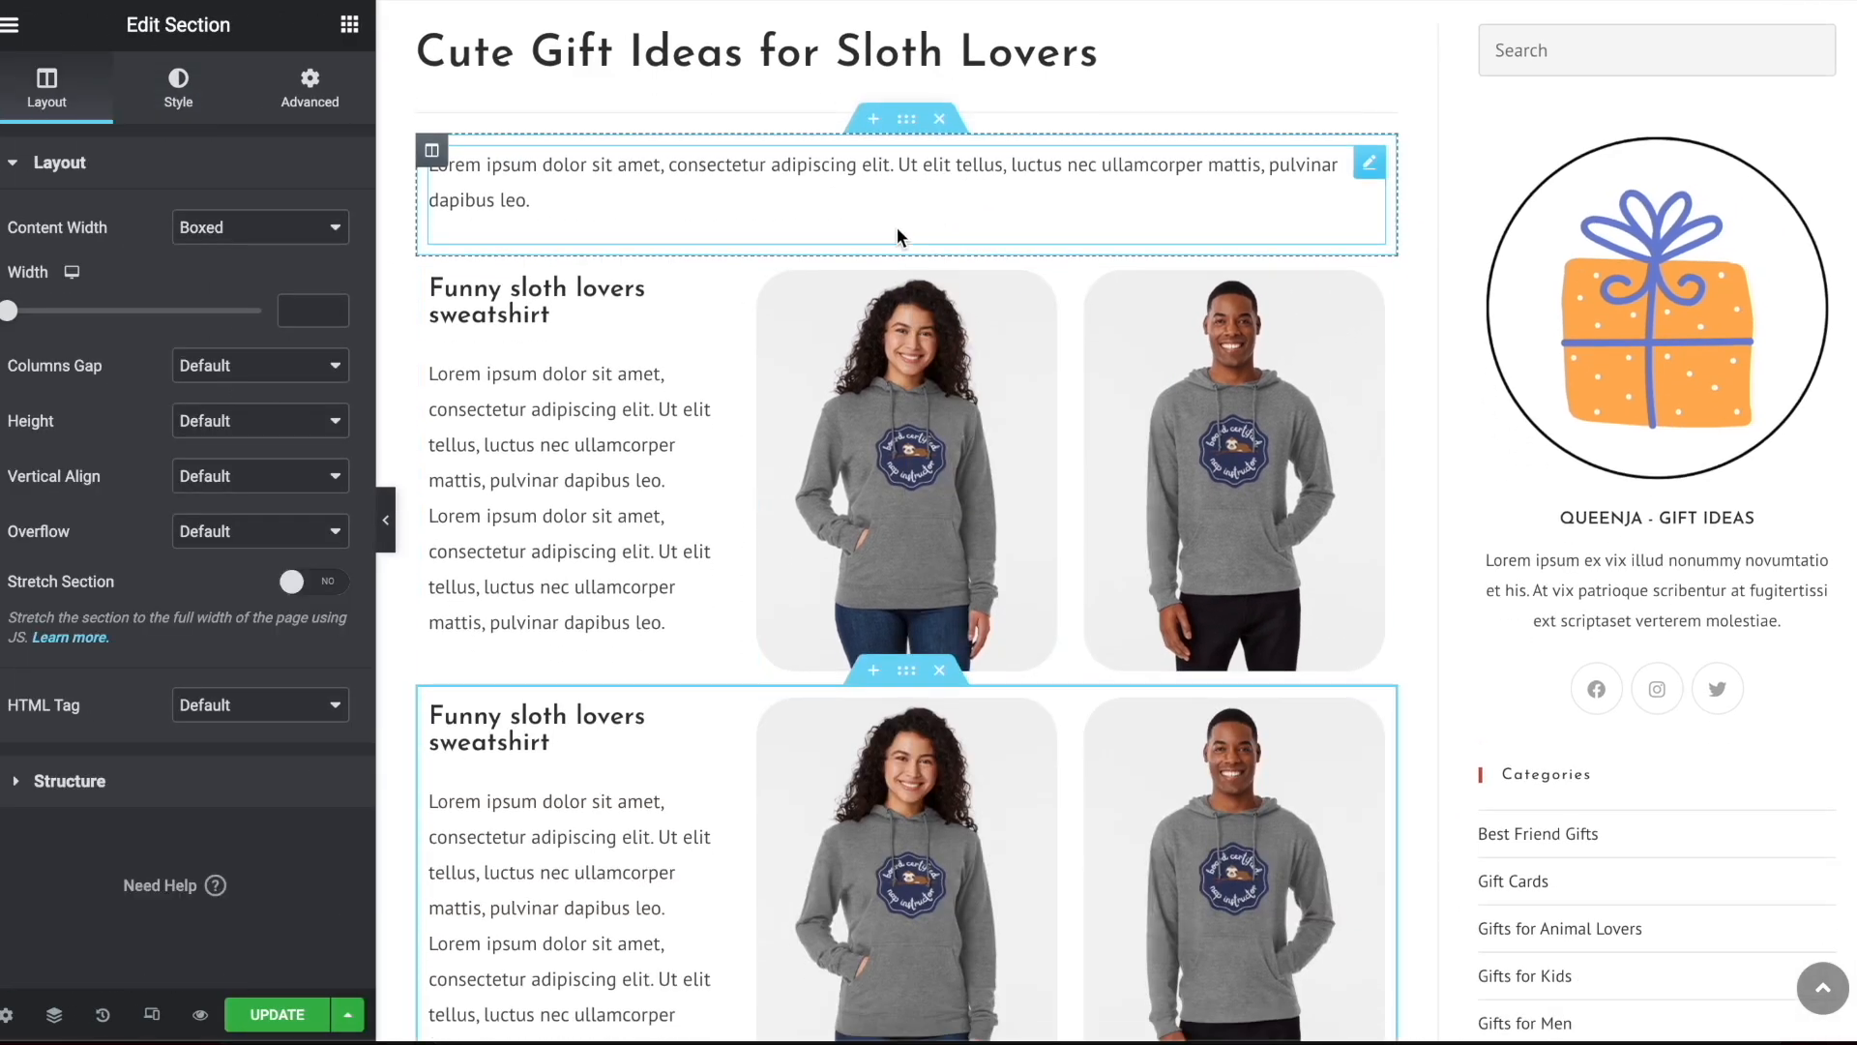
click(873, 462)
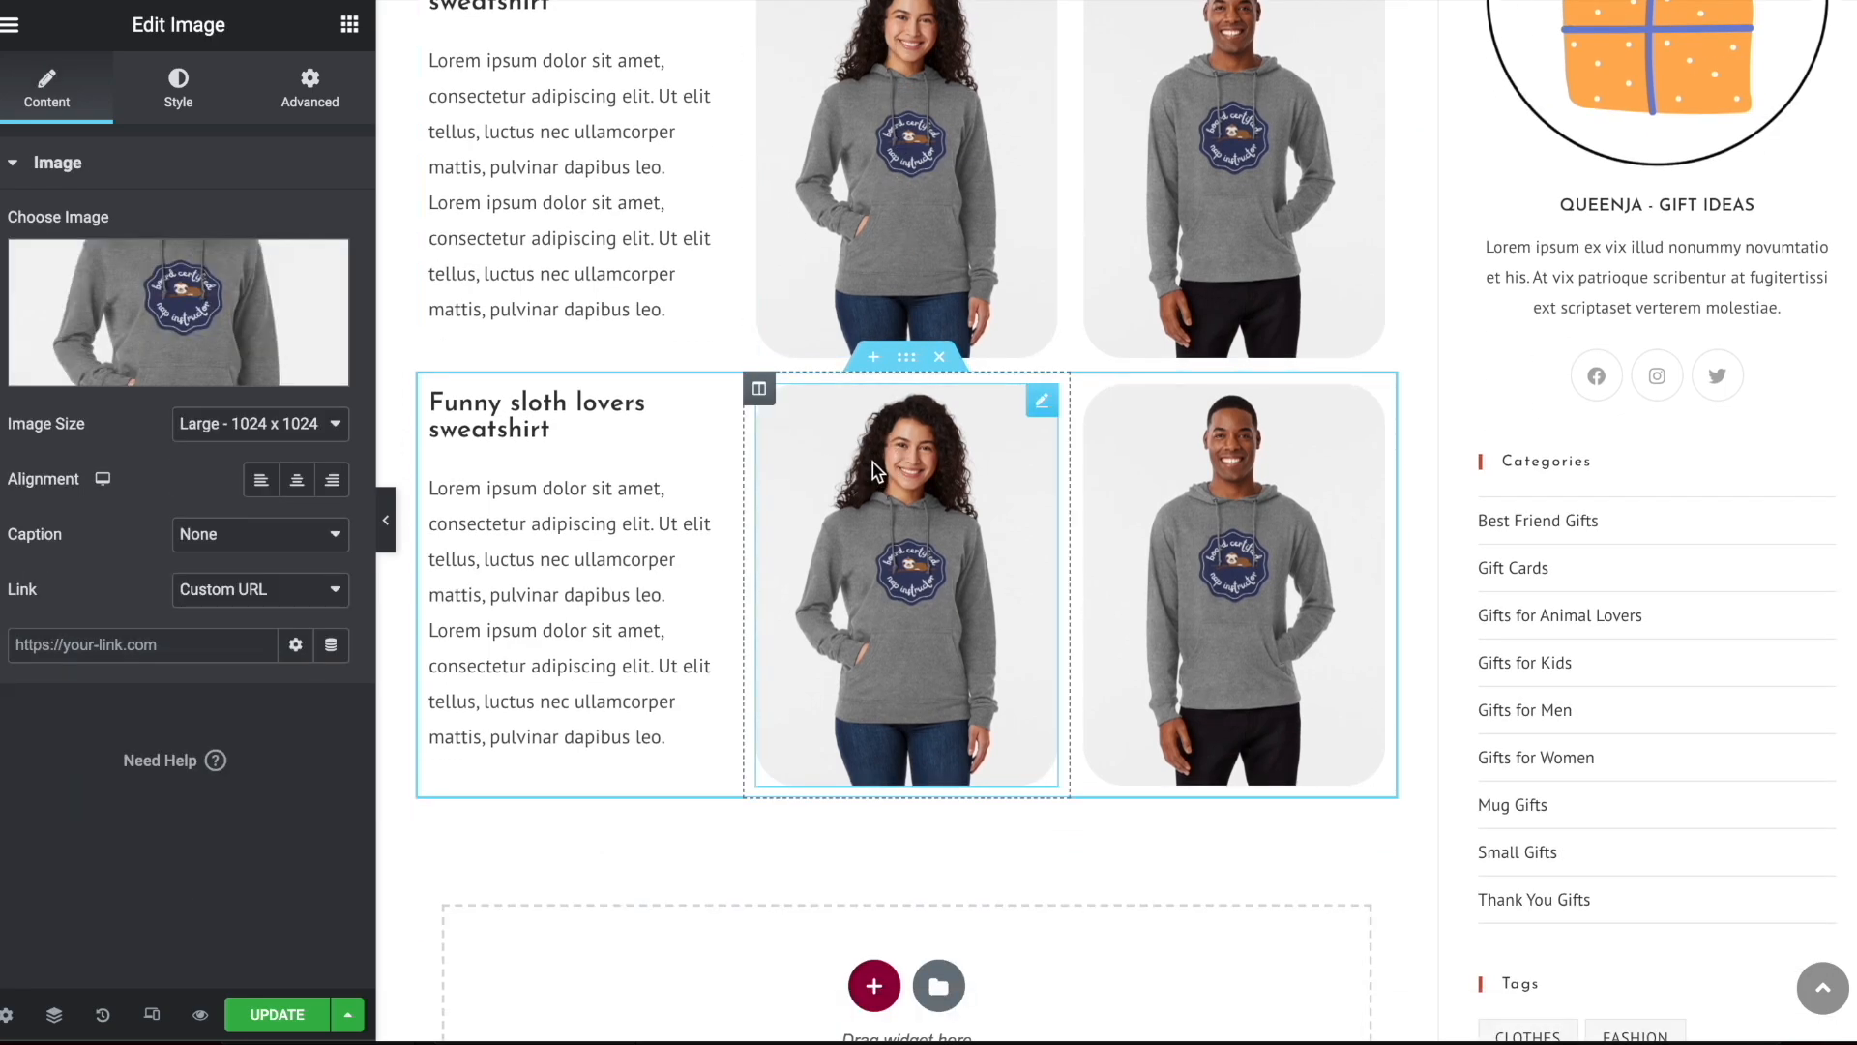
click(245, 299)
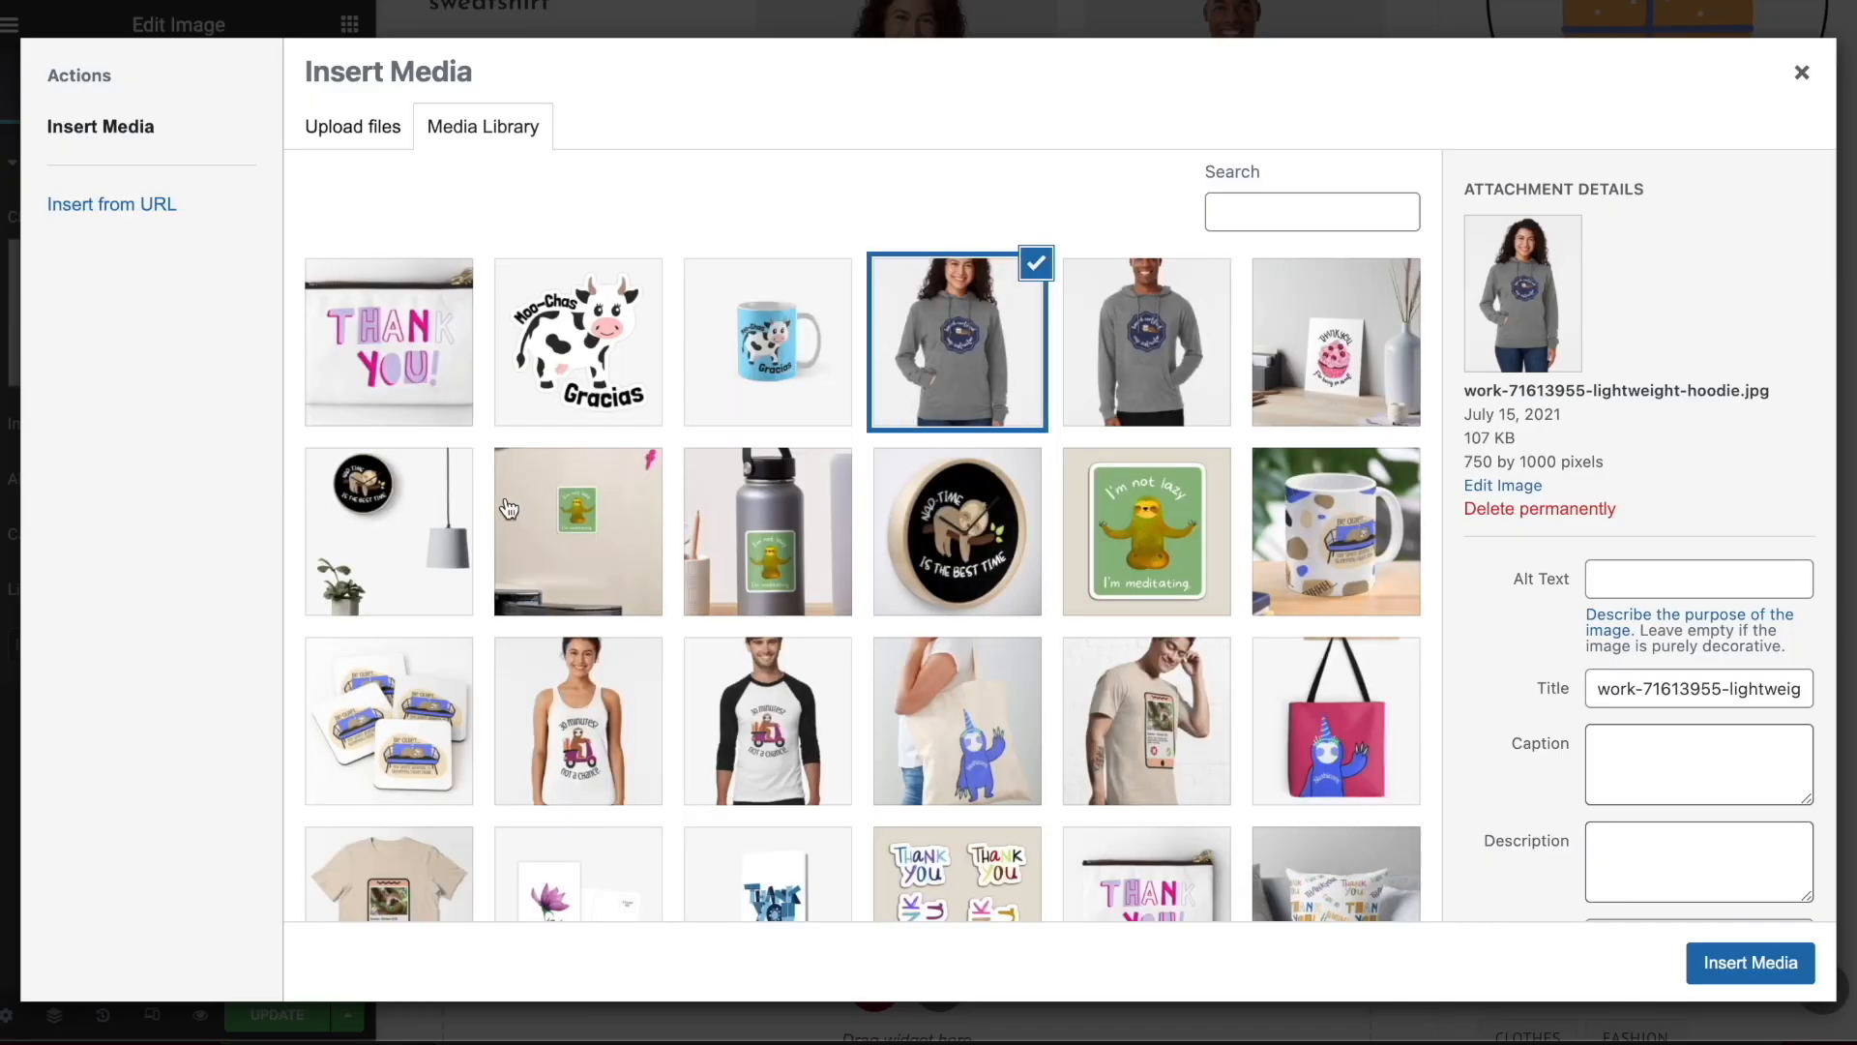
click(389, 538)
click(1780, 963)
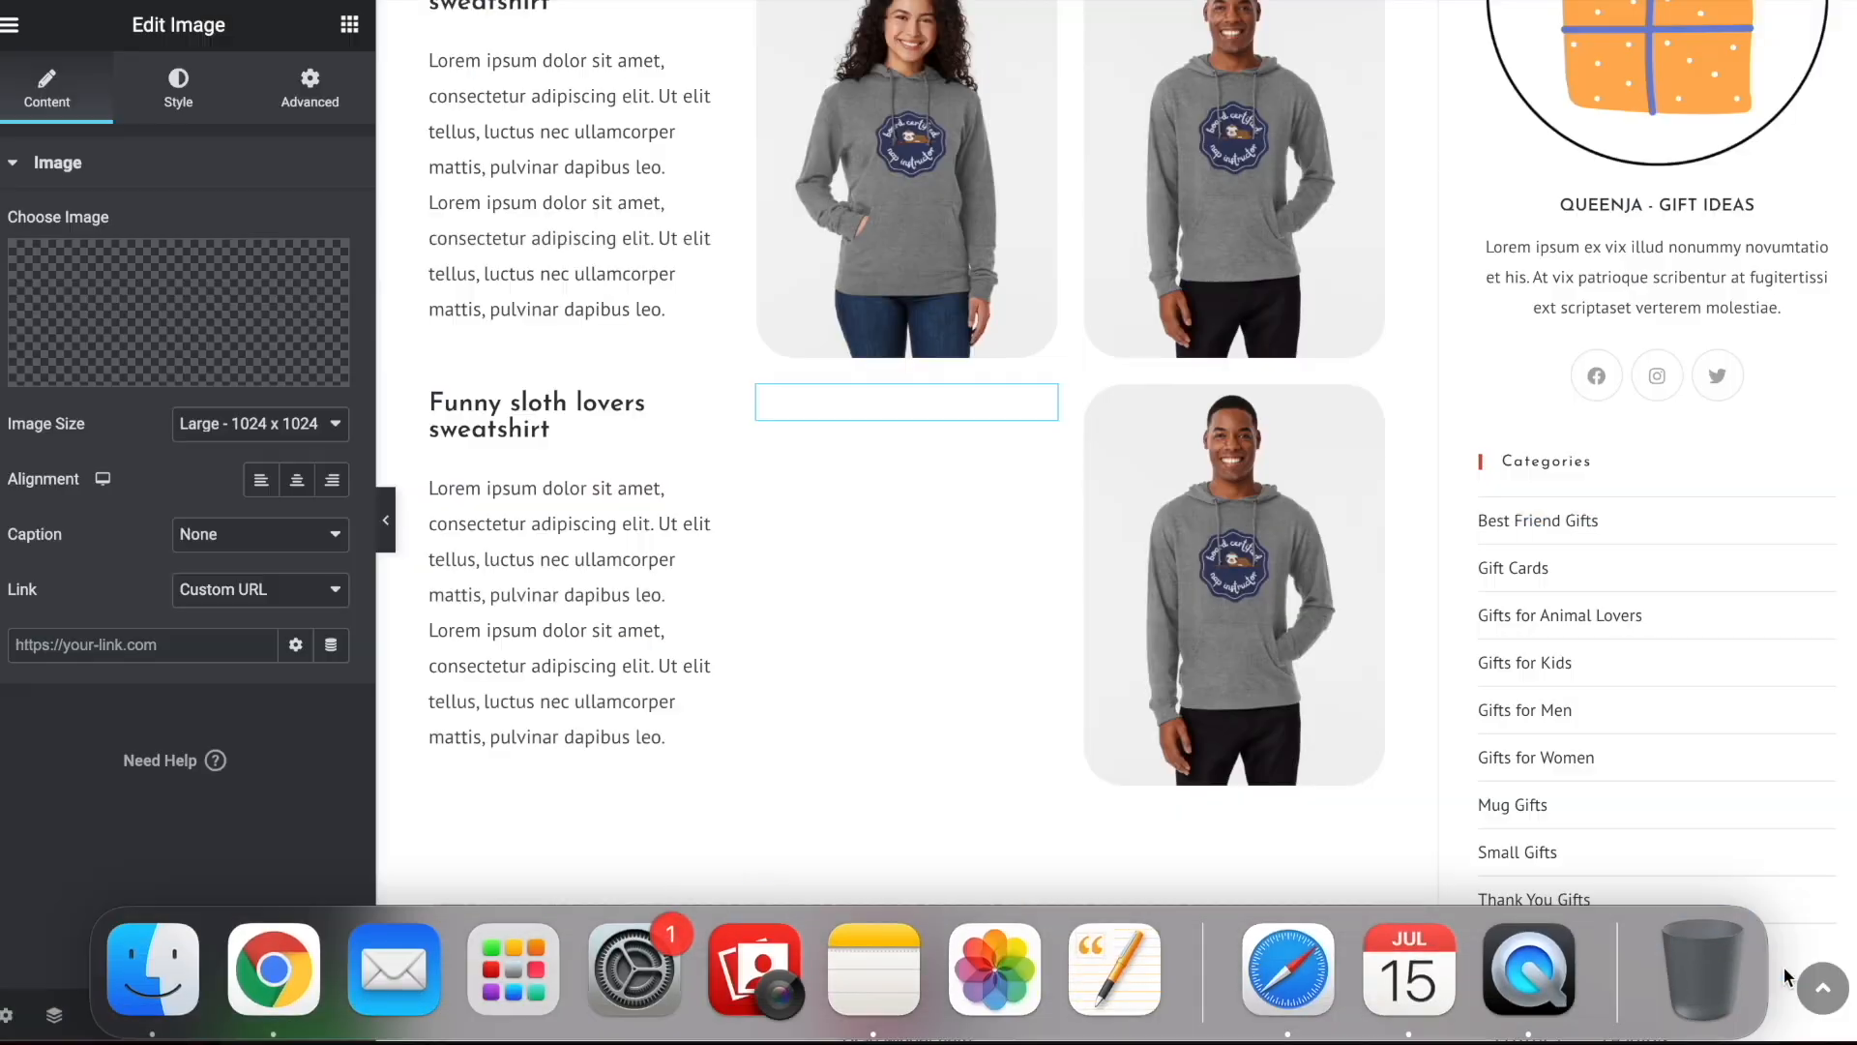
Replace the man's hoodie image in the duplicated section with the close-up sloth clock photo and move its column before the text column
click(218, 340)
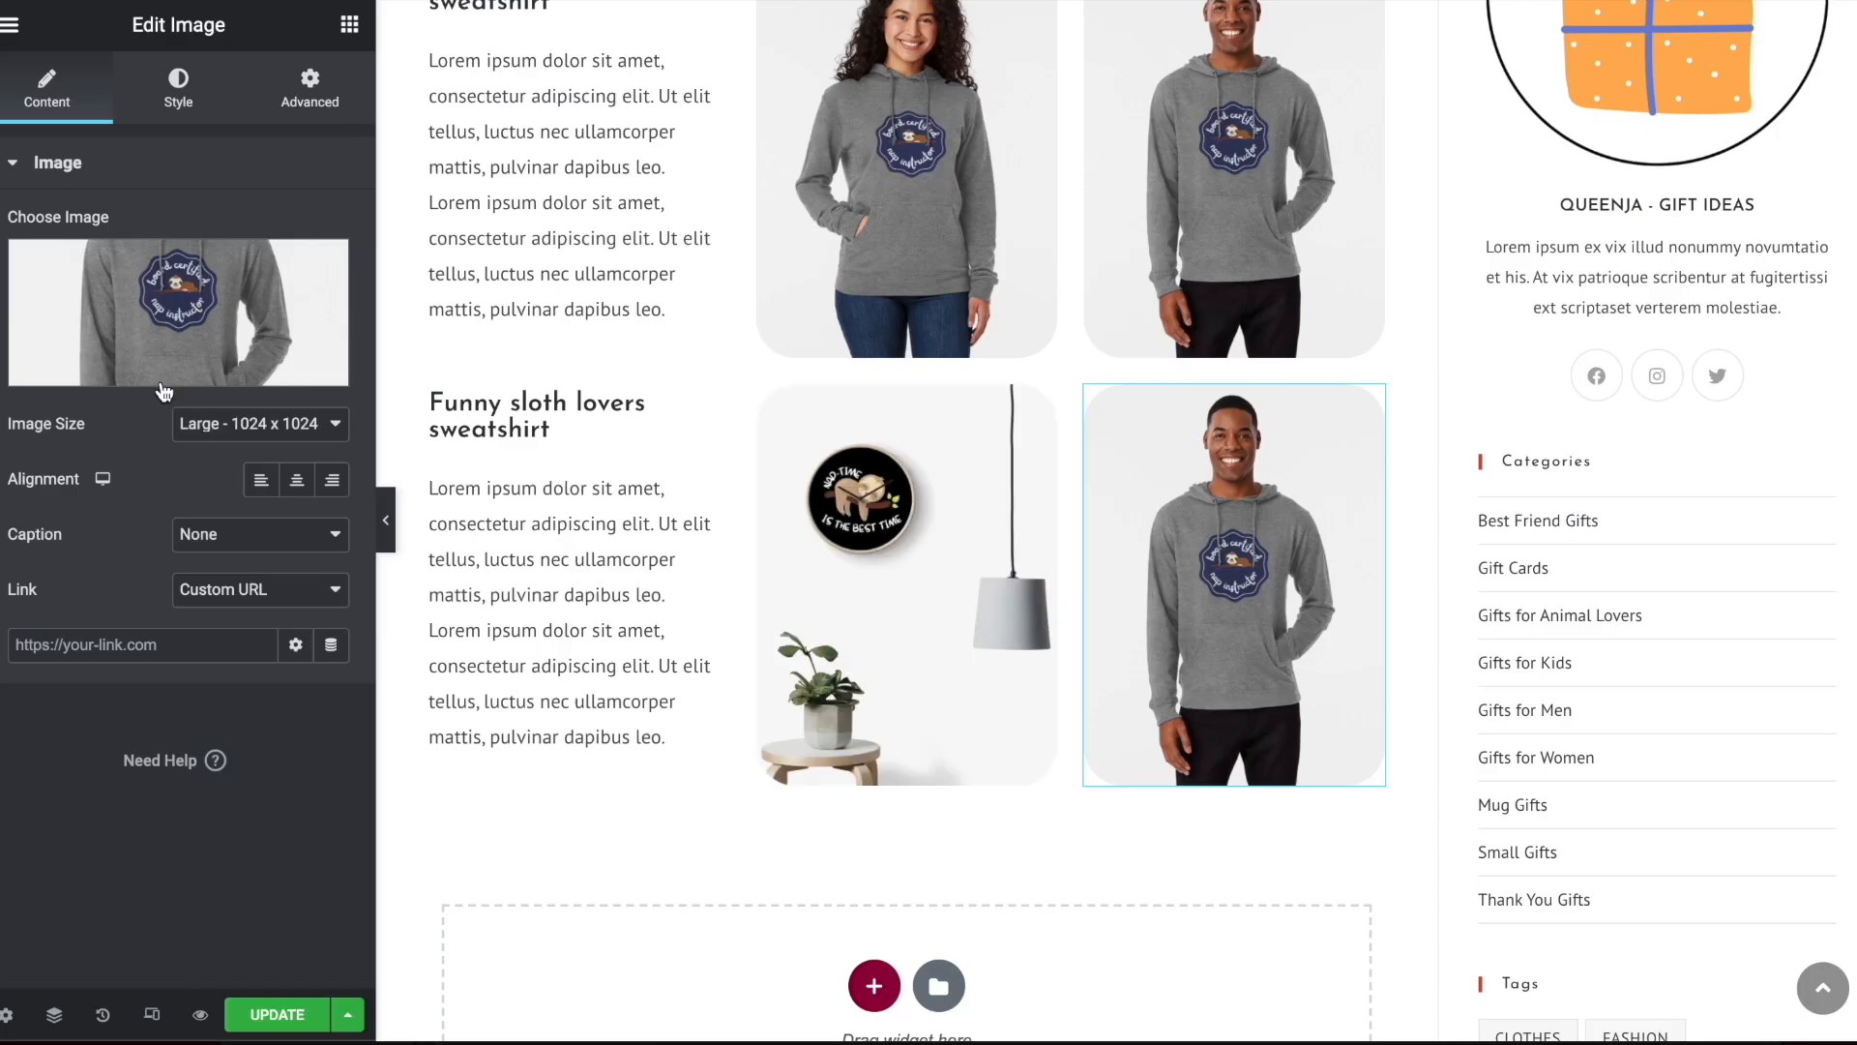
click(157, 302)
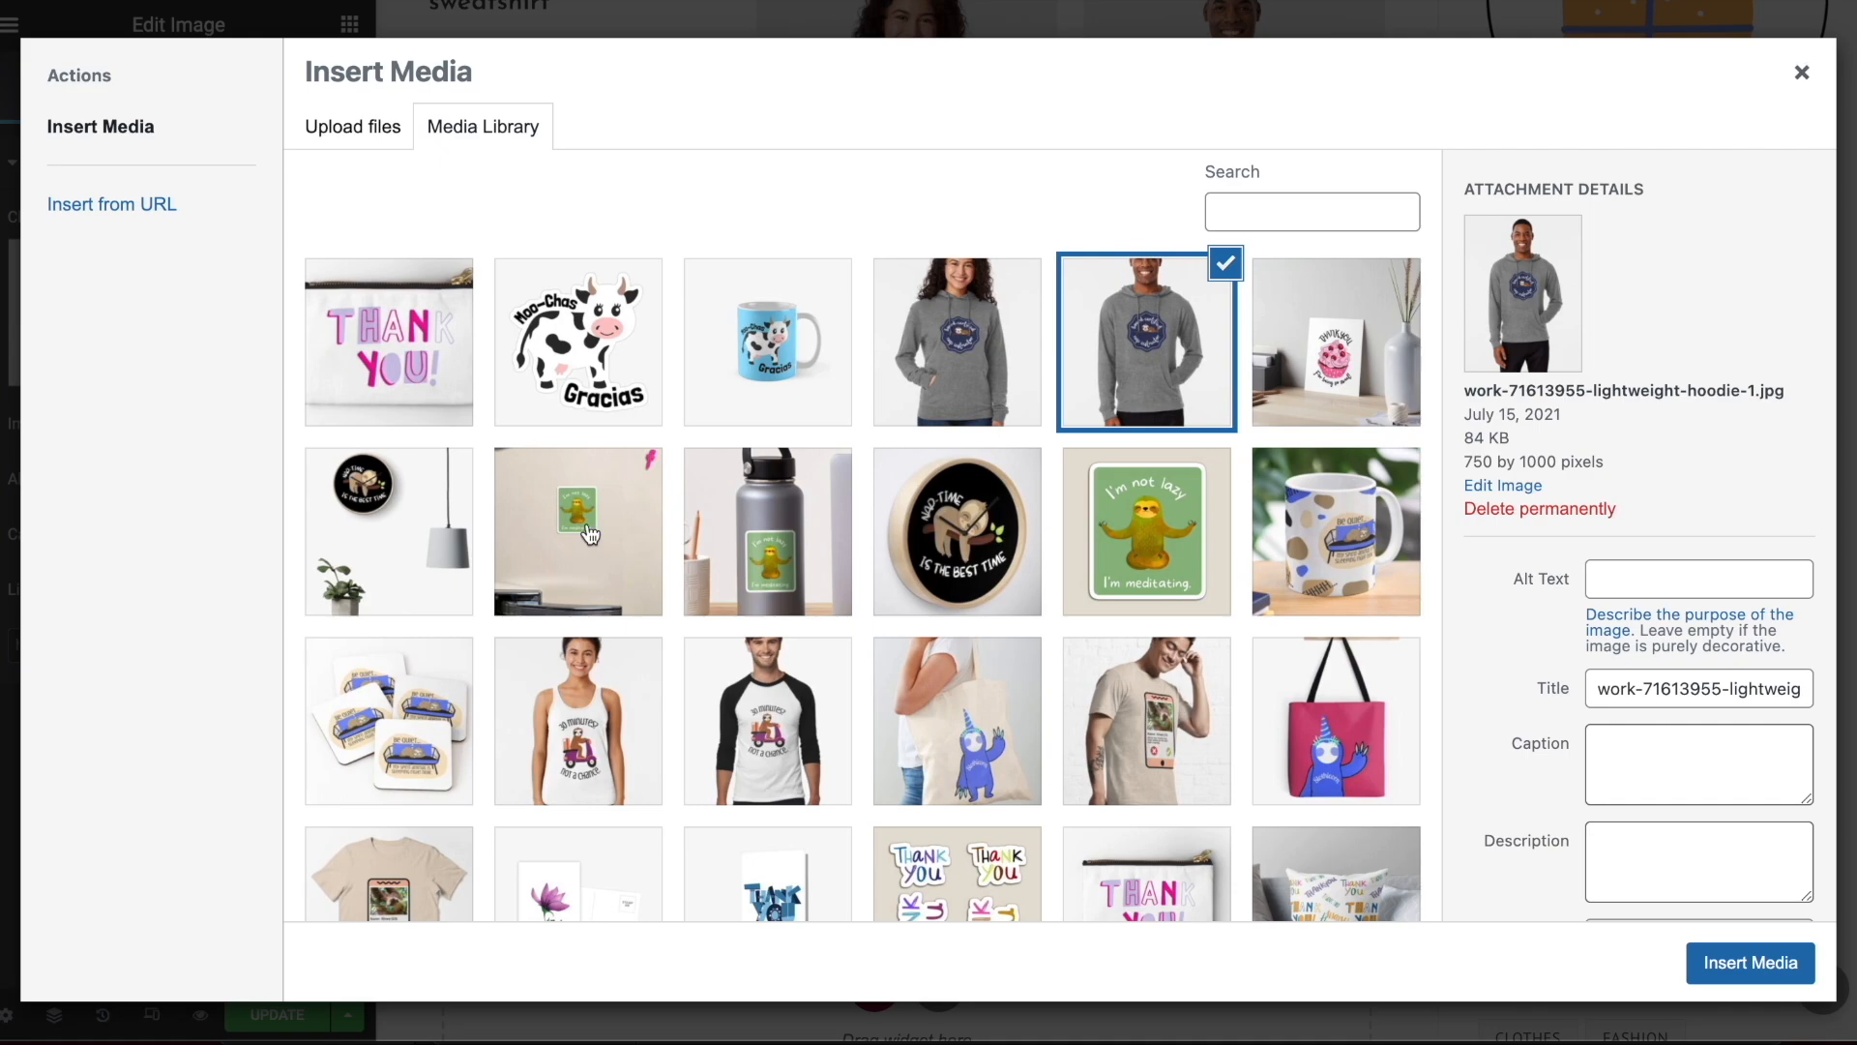
click(913, 553)
click(1751, 961)
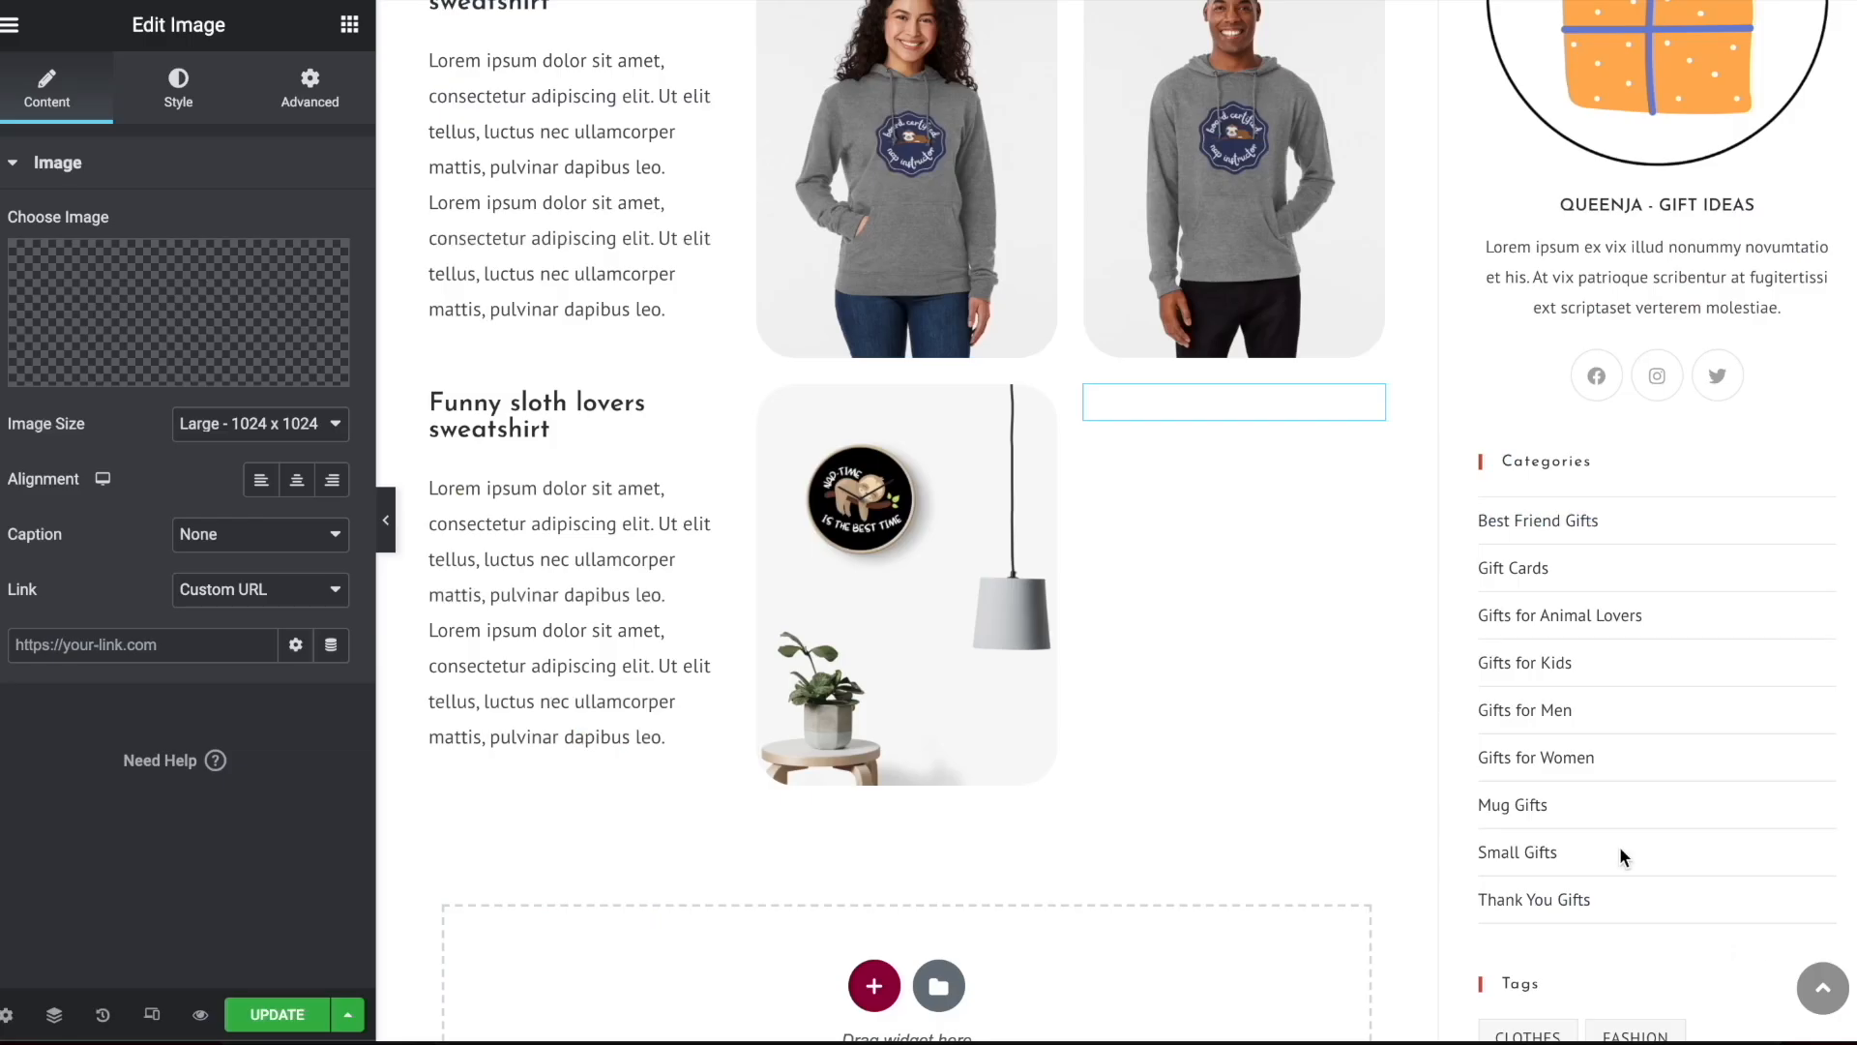
scroll(1010, 439, down, 2)
drag(1381, 272, 483, 302)
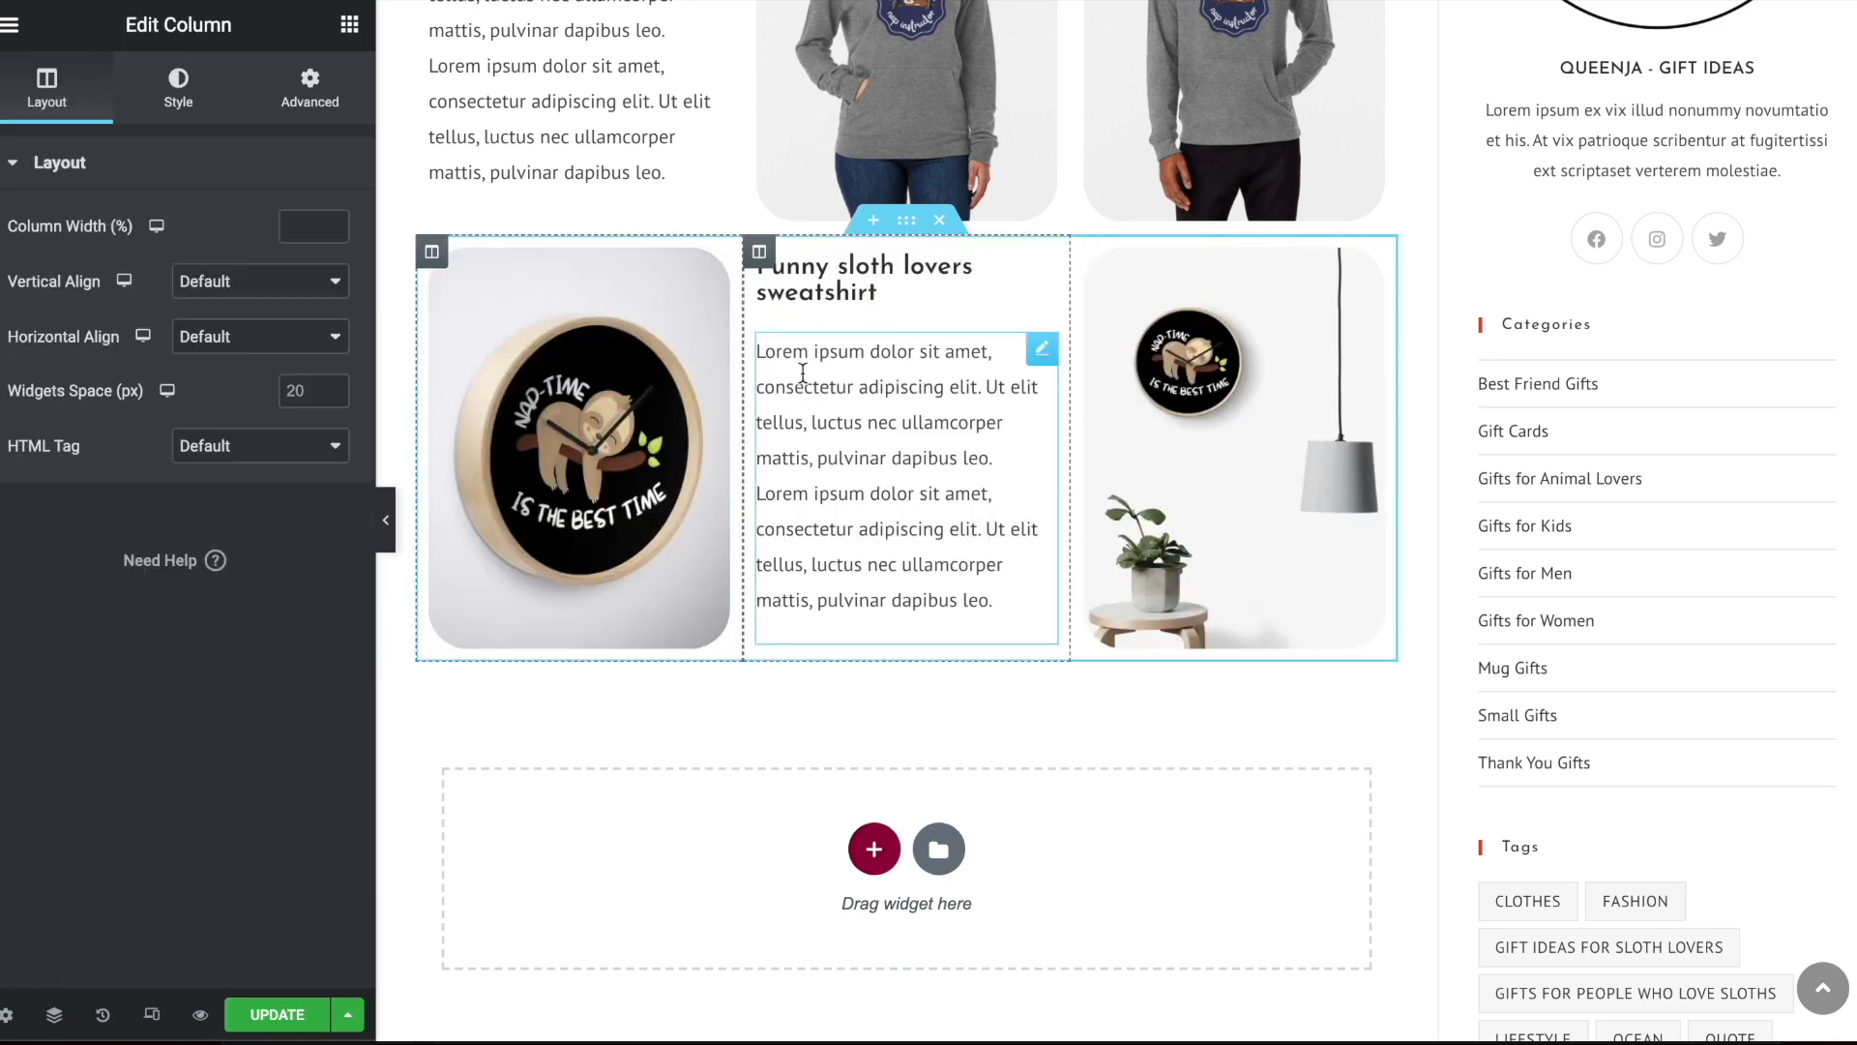
Change the heading between the clock images to "Nap Time Sloth Wall Clock" and preview the layout at full width
click(774, 270)
triple_click(42, 258)
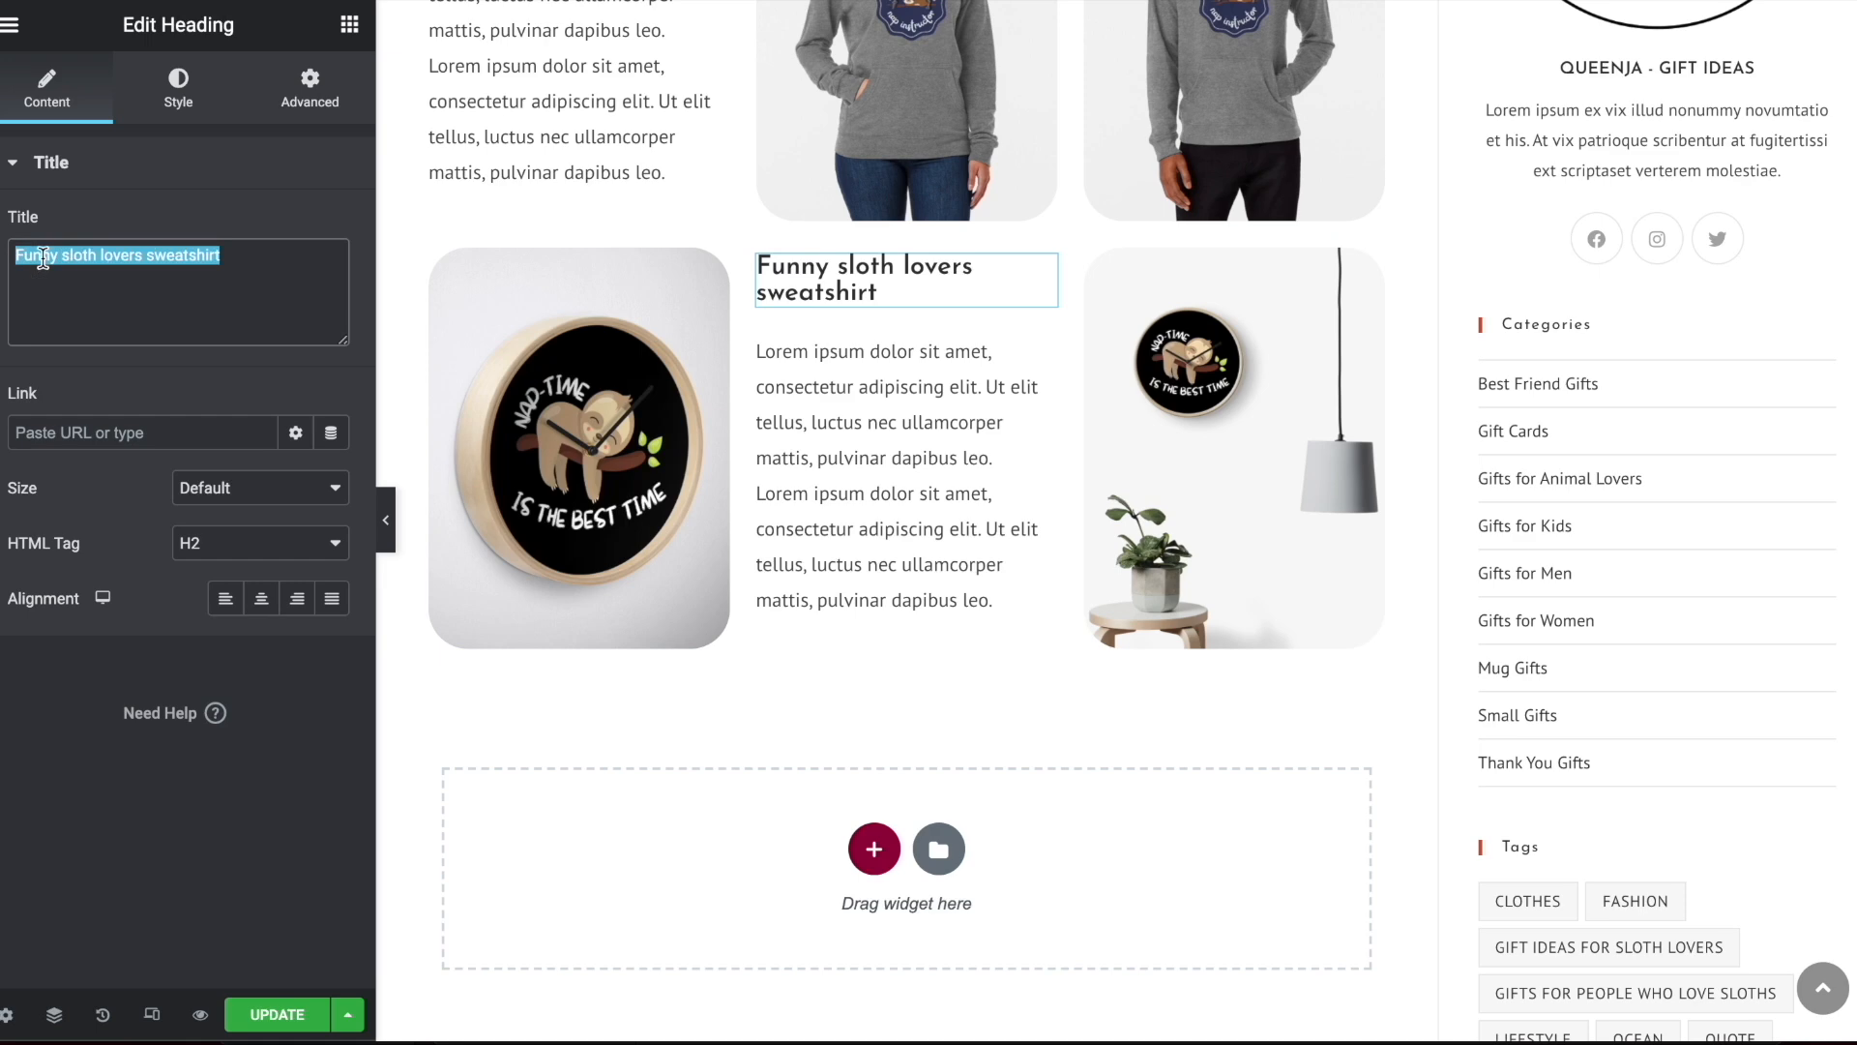
text(Nap Time Sloth Wall Clock)
click(386, 519)
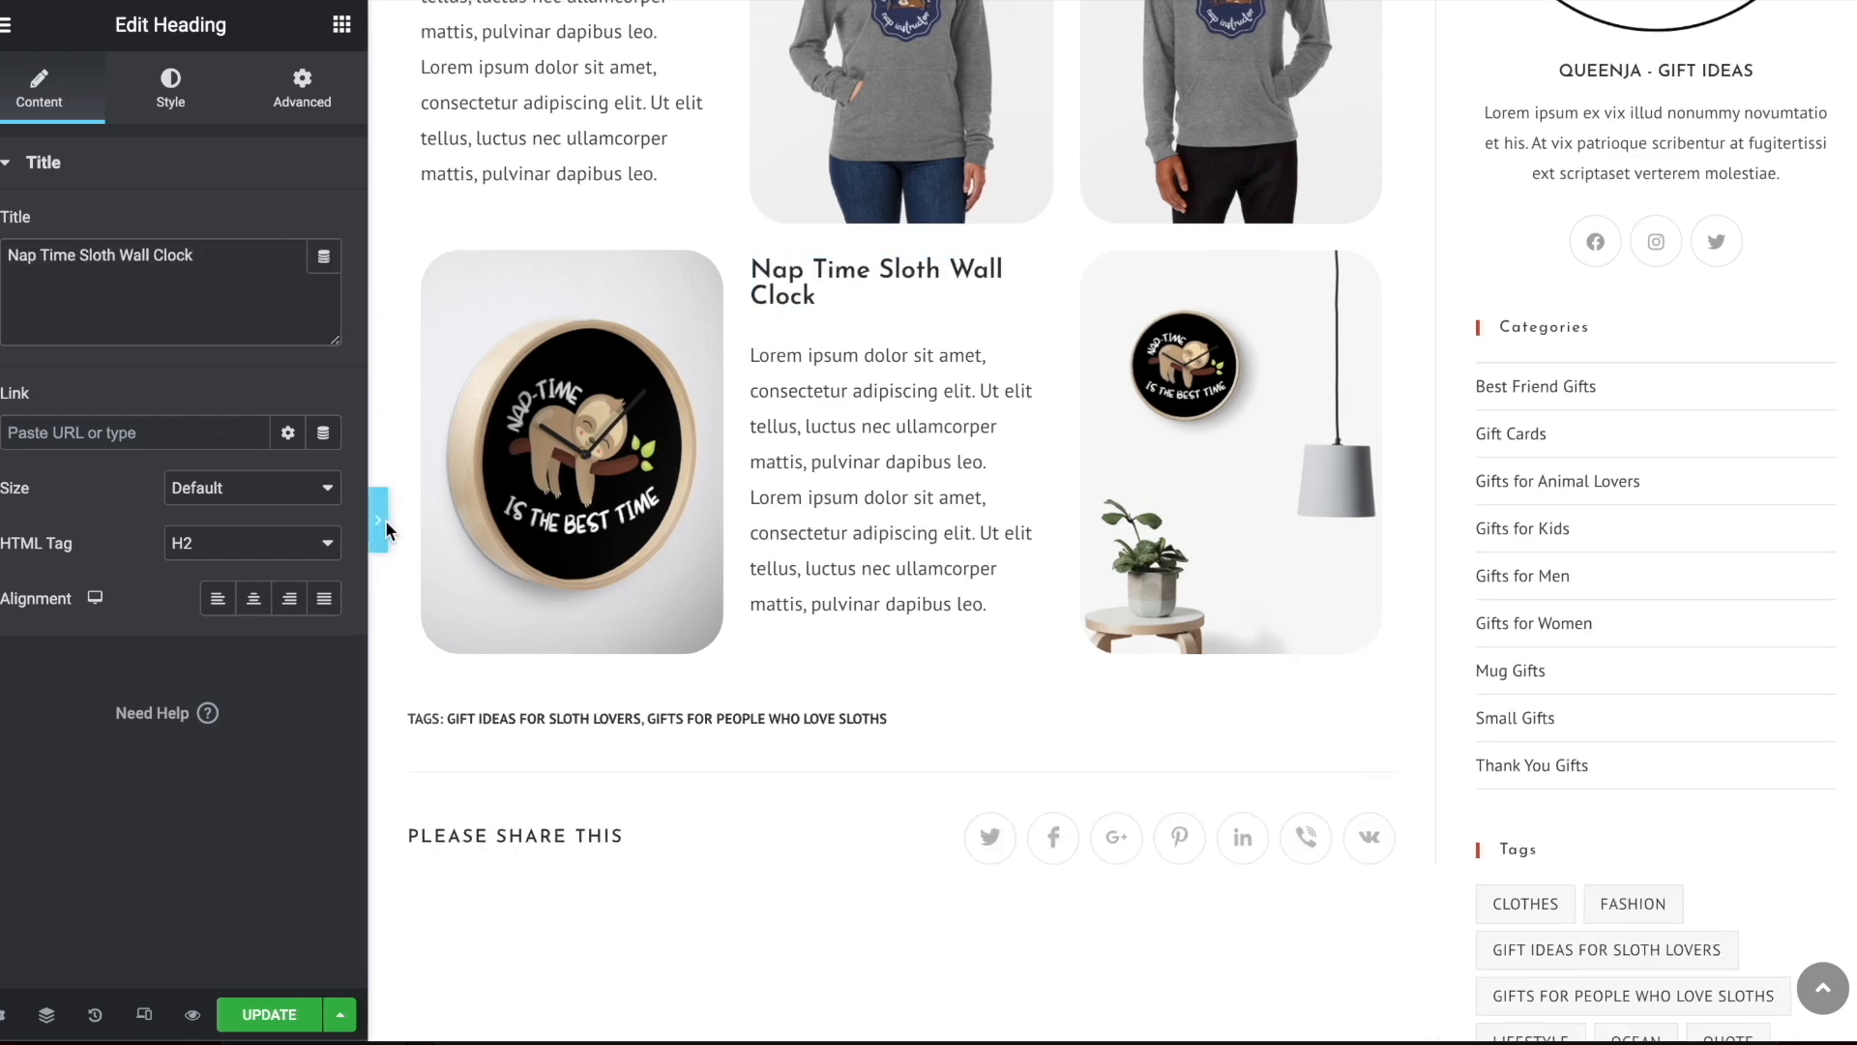
scroll(784, 675, up, 3)
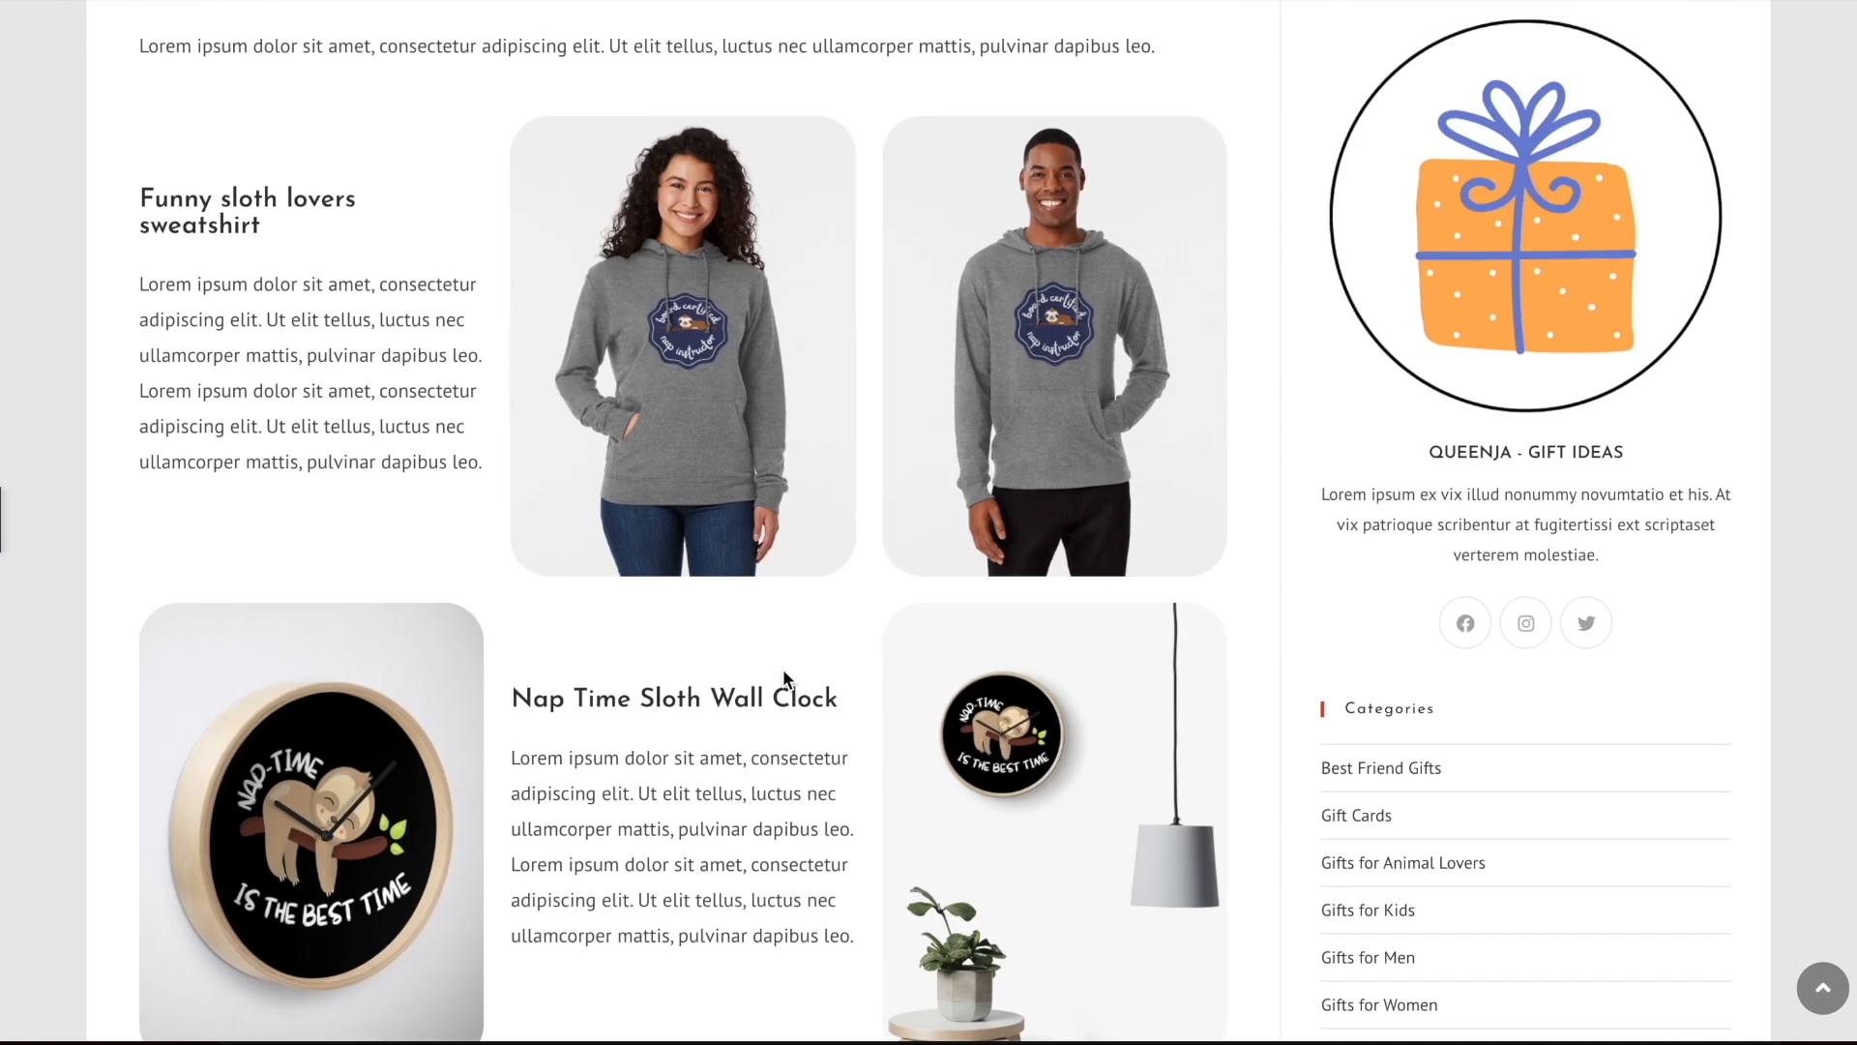
click(5, 519)
Duplicate the wall clock section and move the copy's text column ahead of its image columns
right_click(907, 559)
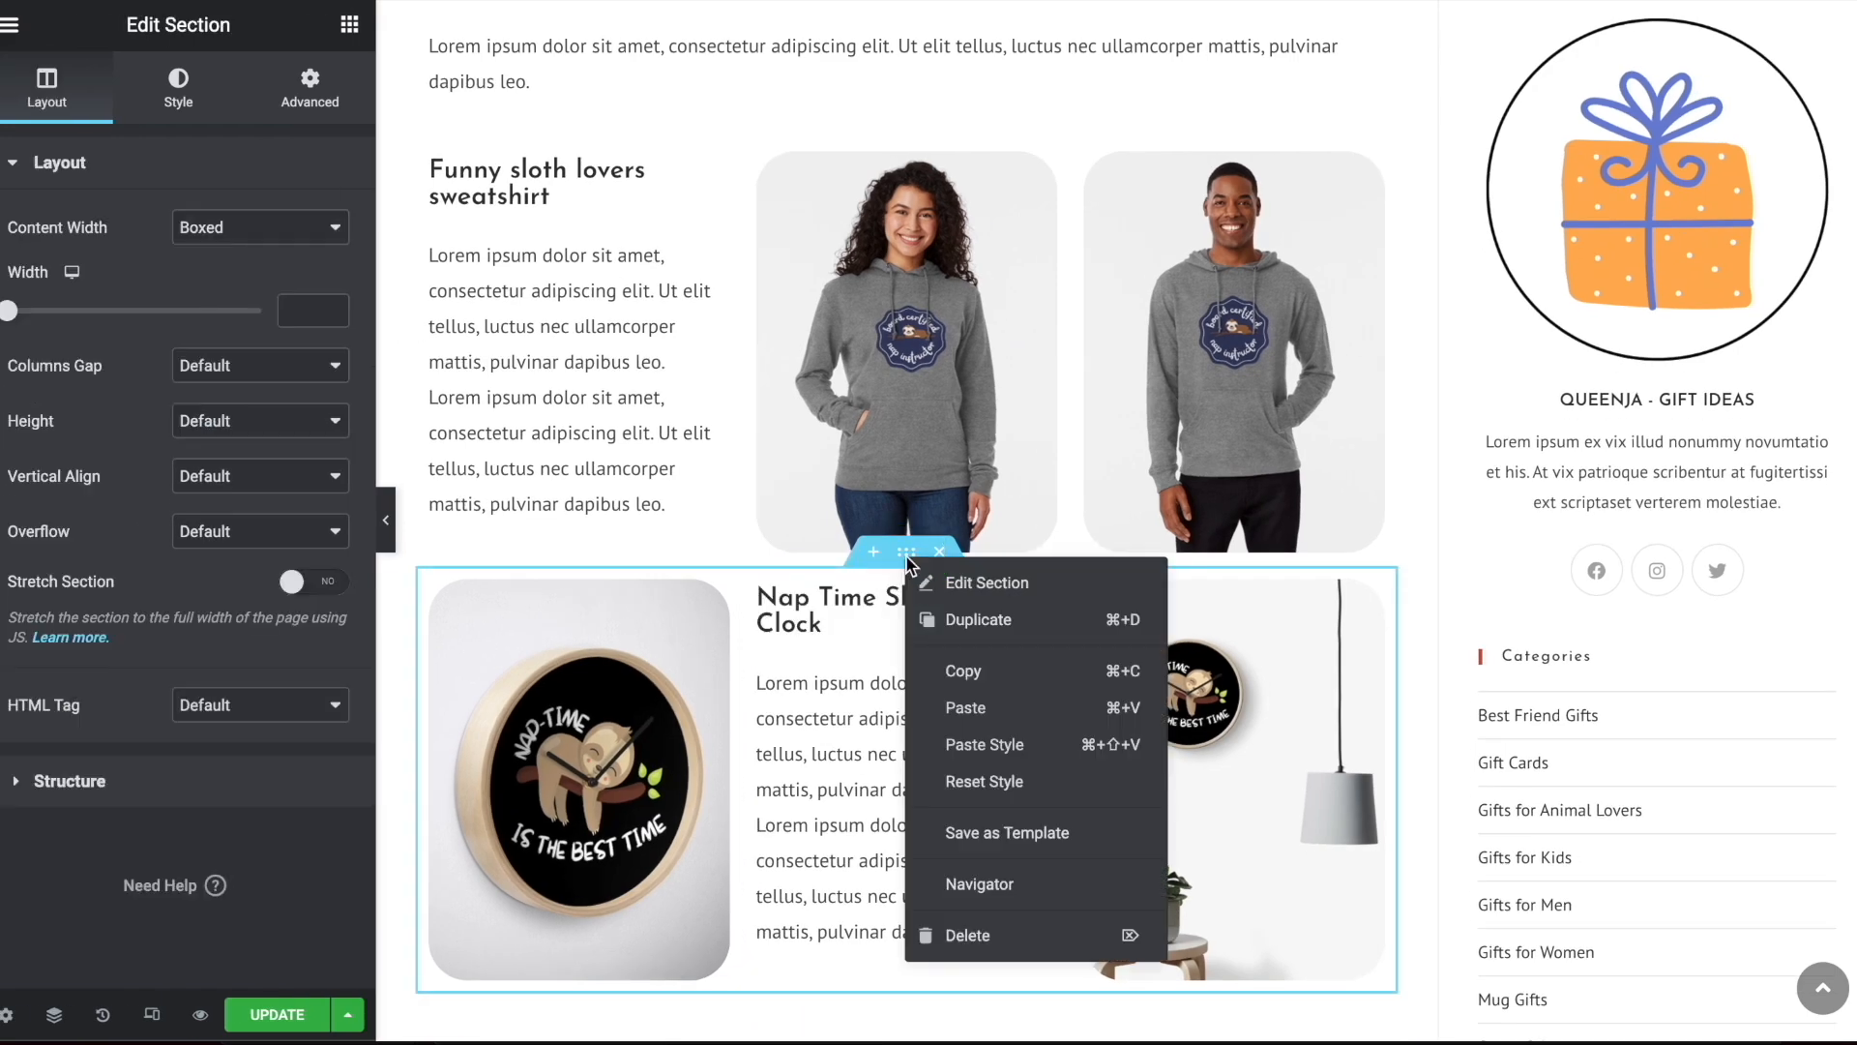
click(1085, 622)
scroll(874, 340, down, 10)
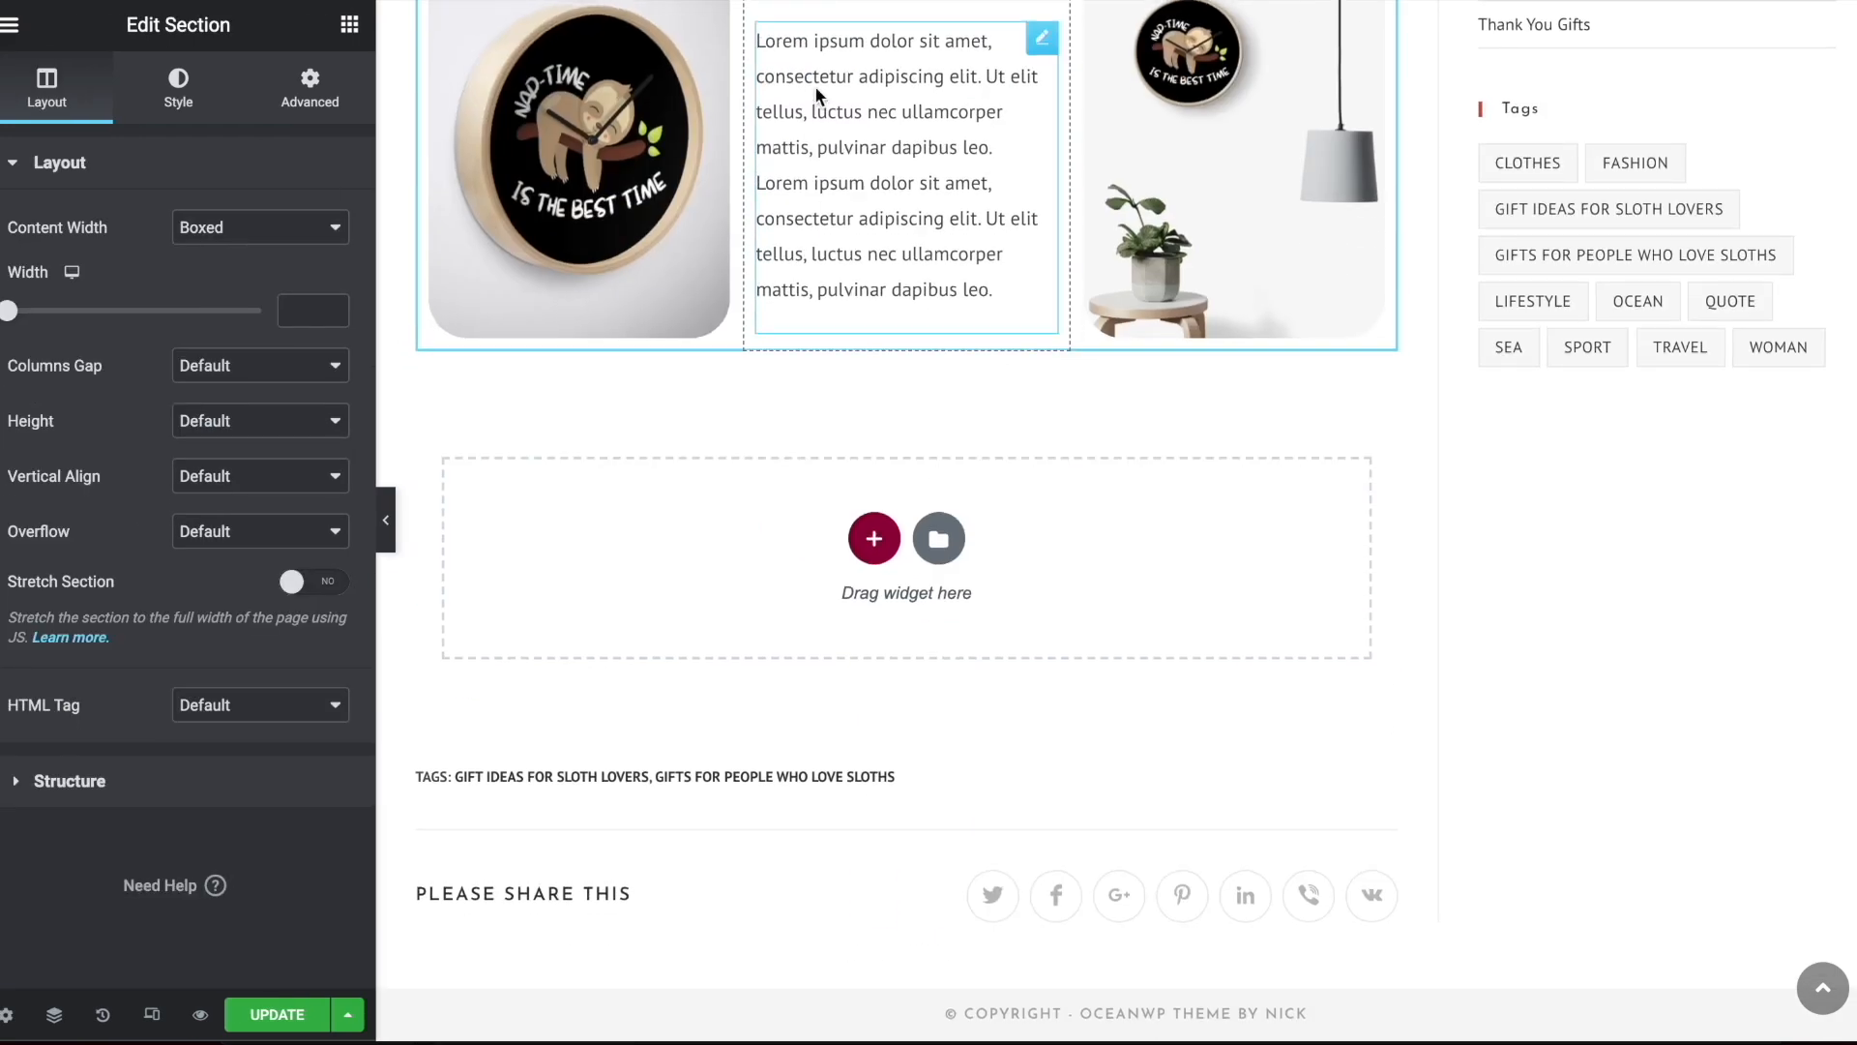
scroll(815, 85, up, 5)
drag(431, 448, 1006, 503)
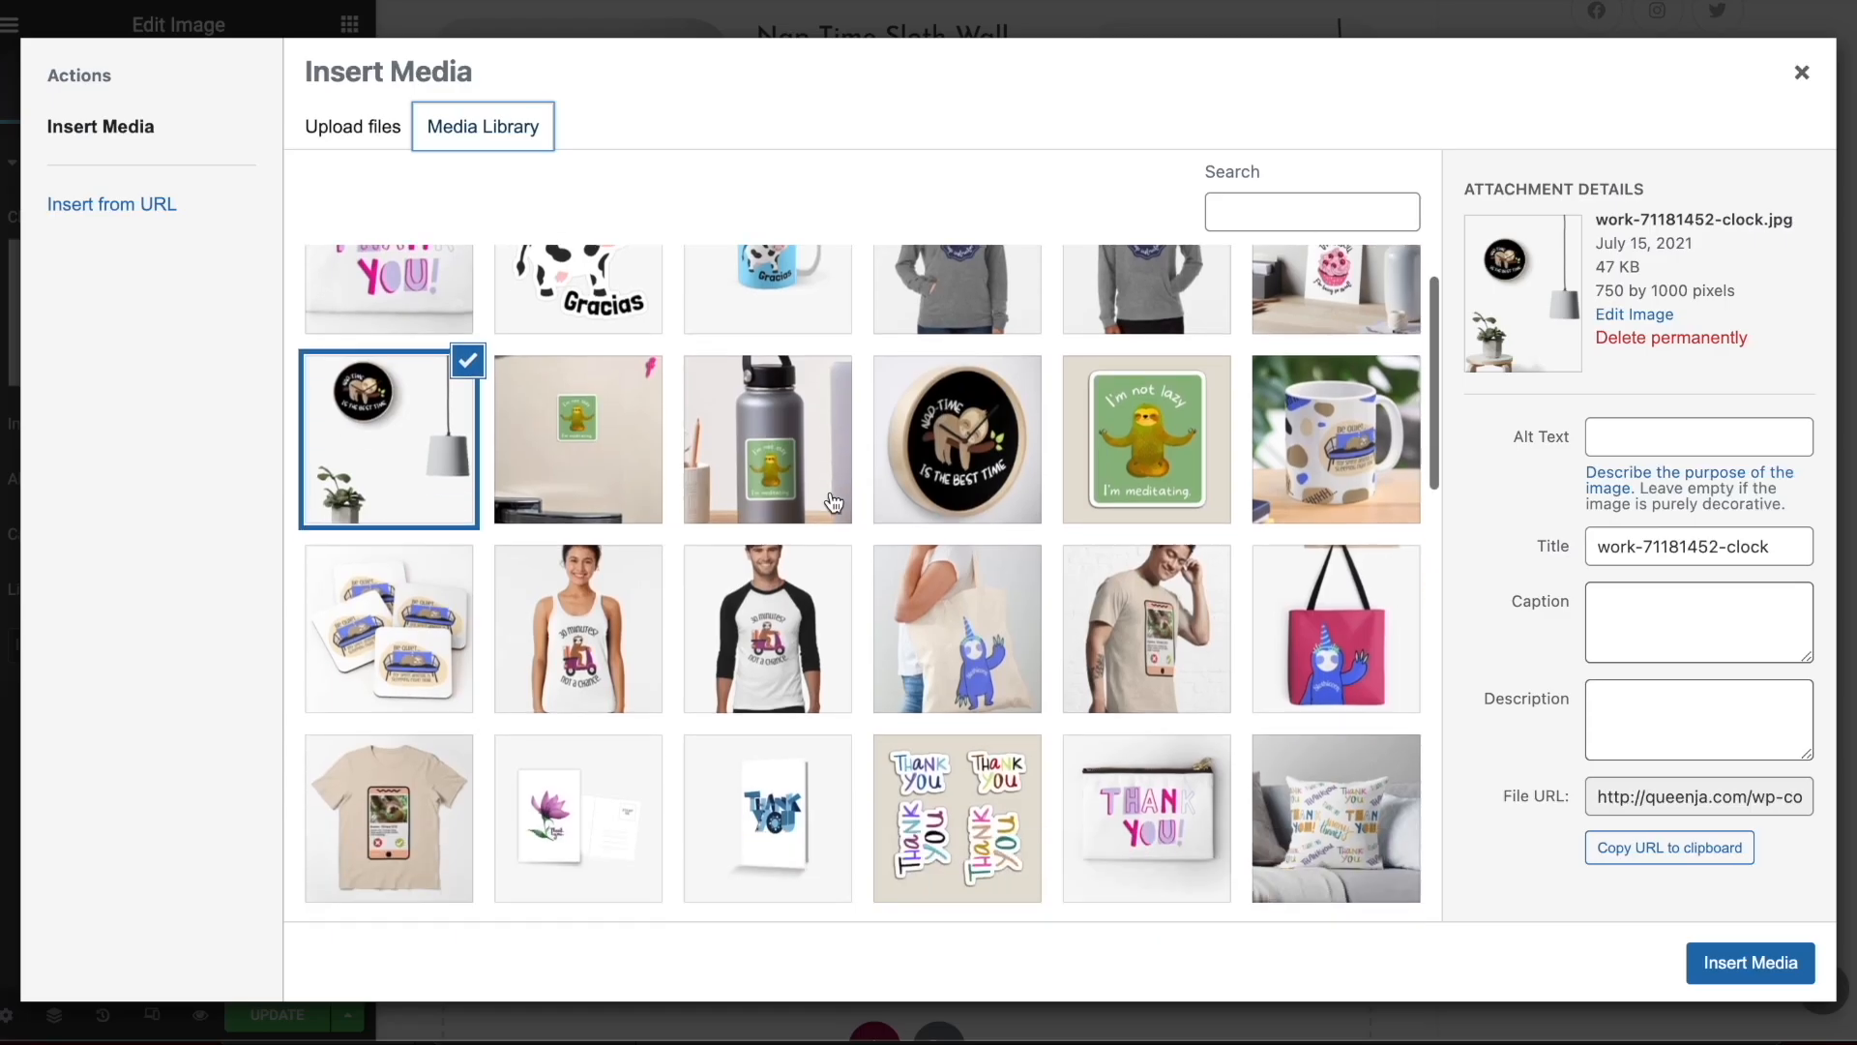
Replace the middle image of the third product section with the woman's sloth scooter tank top photo
scroll(657, 377, down, 1)
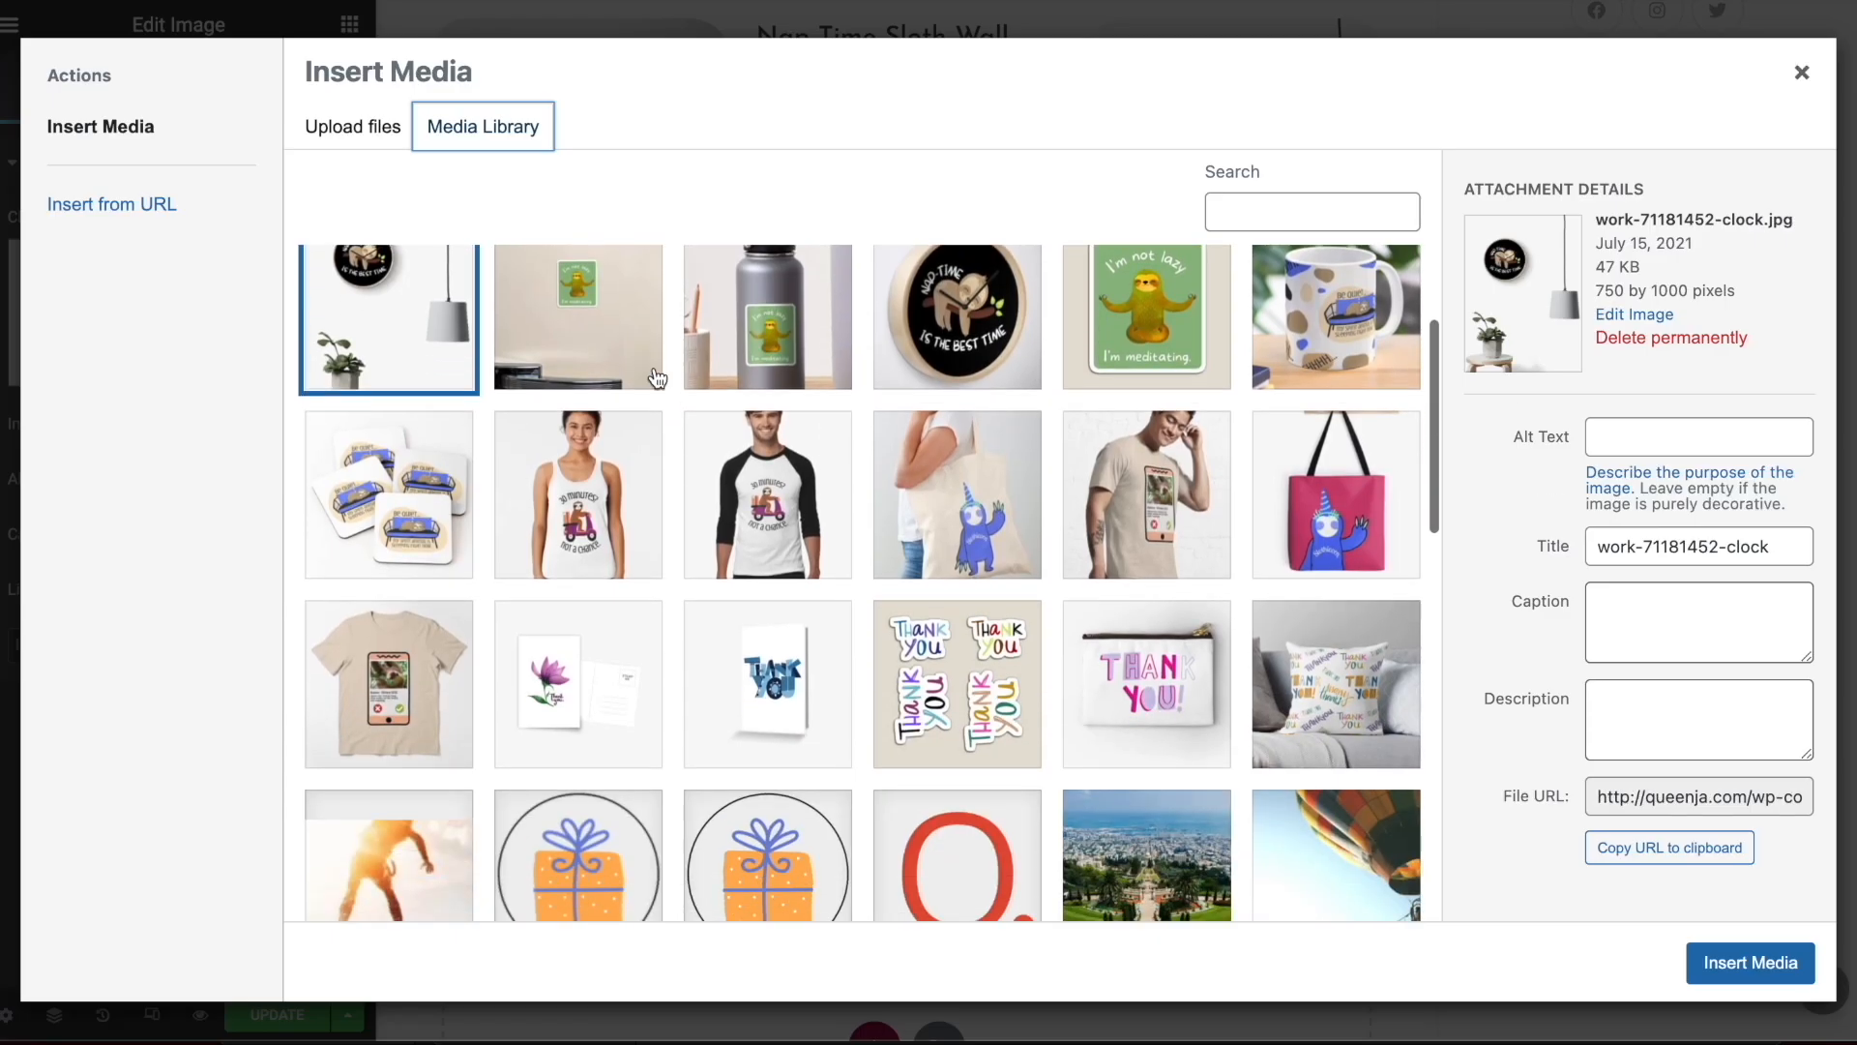
click(578, 503)
click(1751, 962)
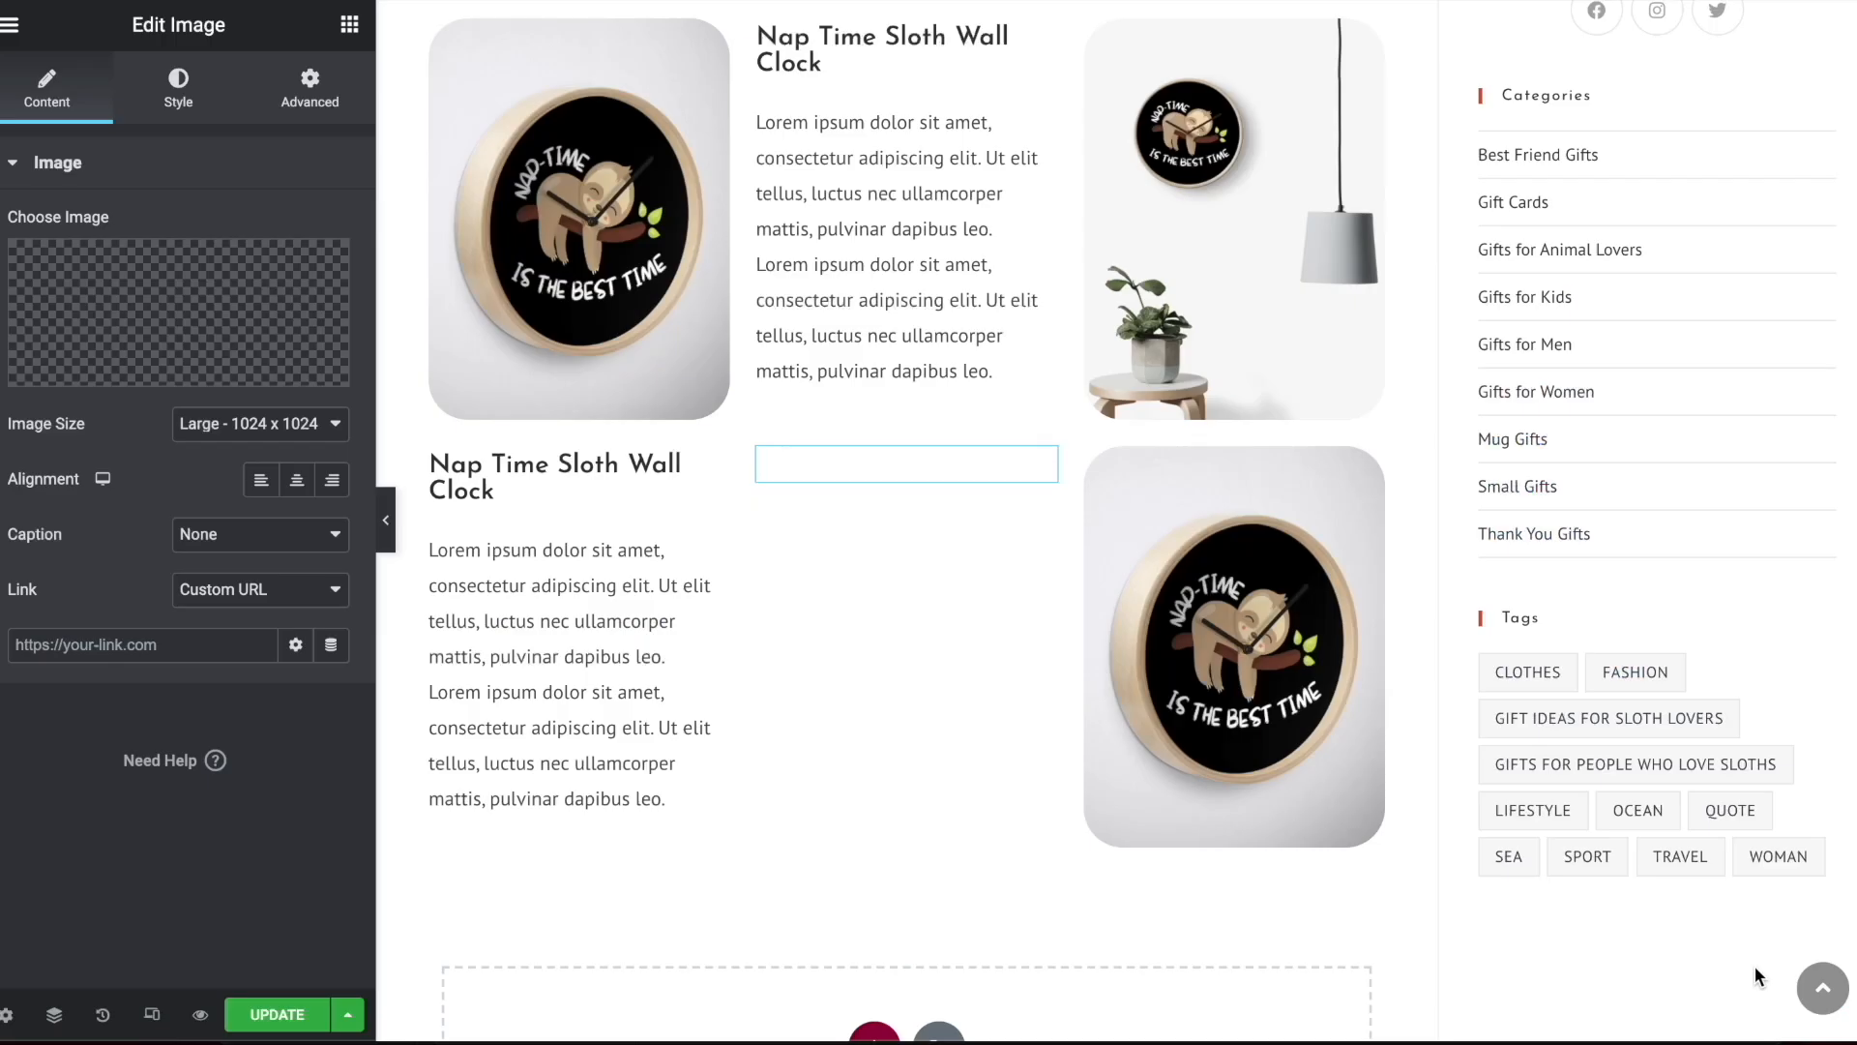
Replace the last image of the third product section with the man's sloth scooter baseball shirt photo
click(1381, 480)
click(192, 309)
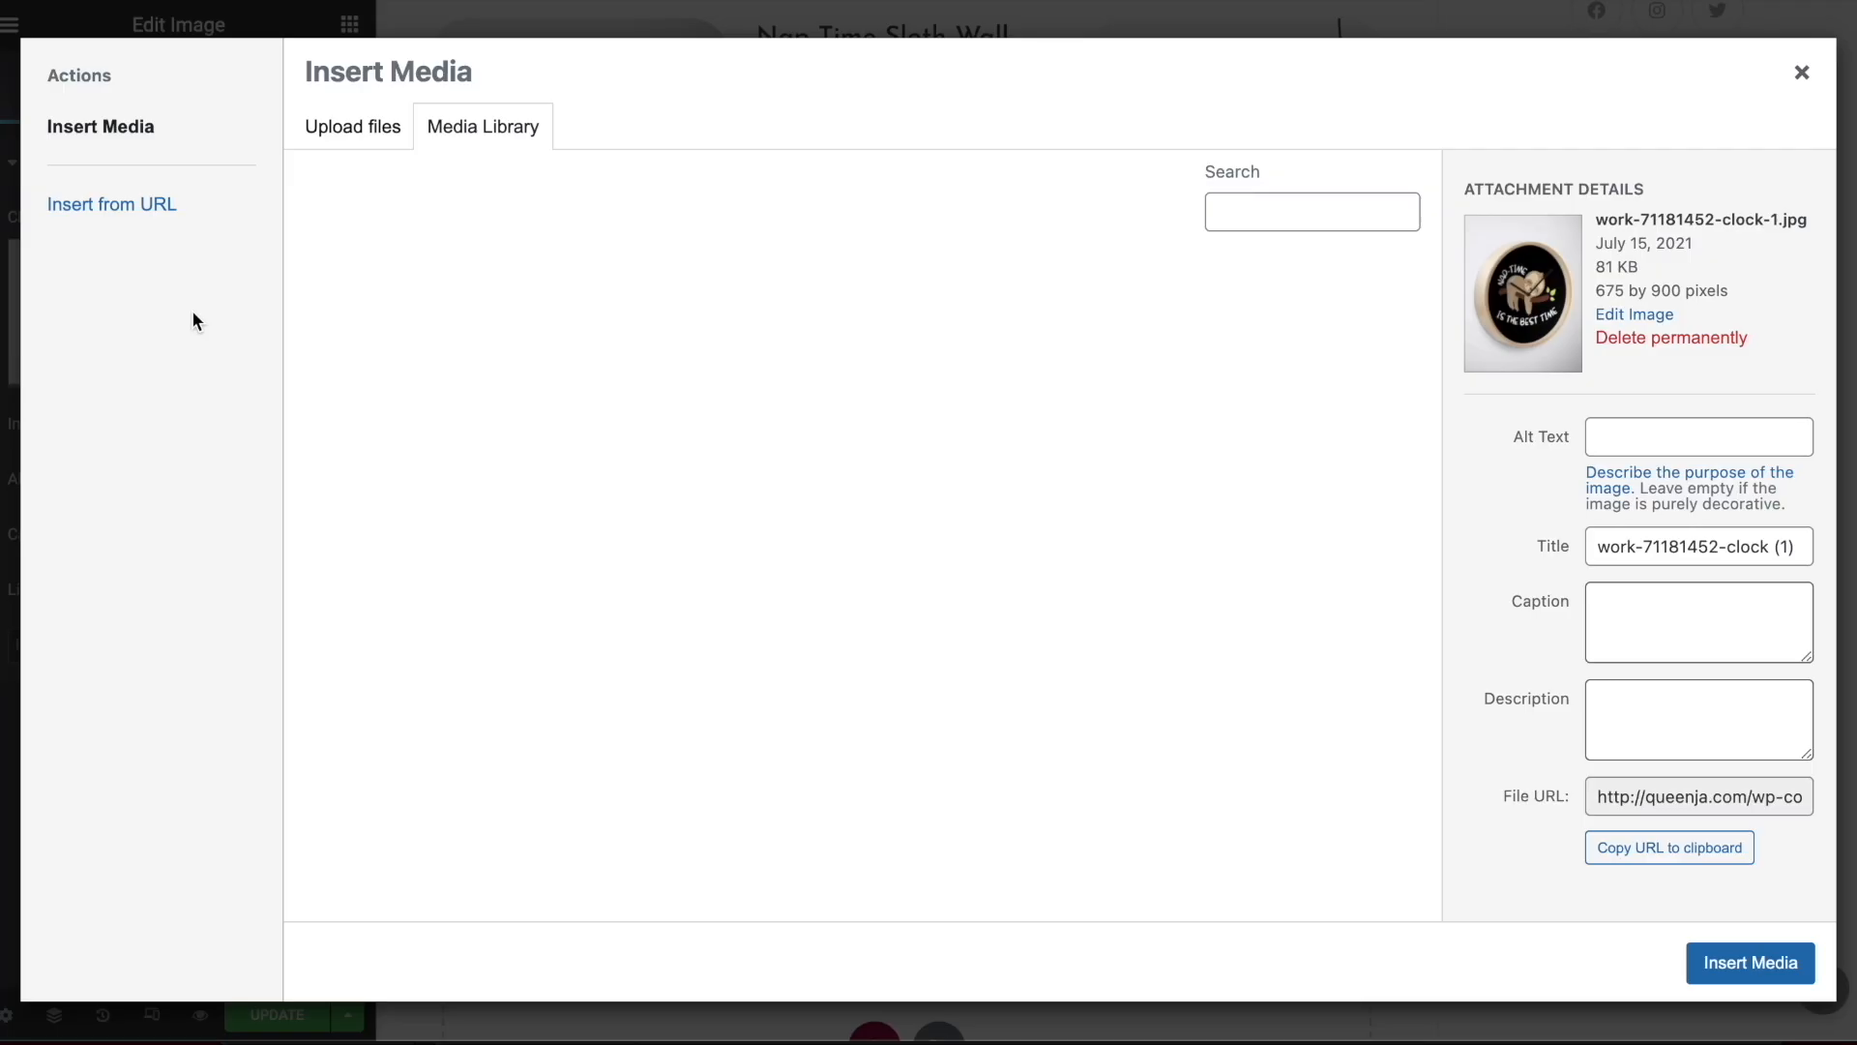
click(735, 788)
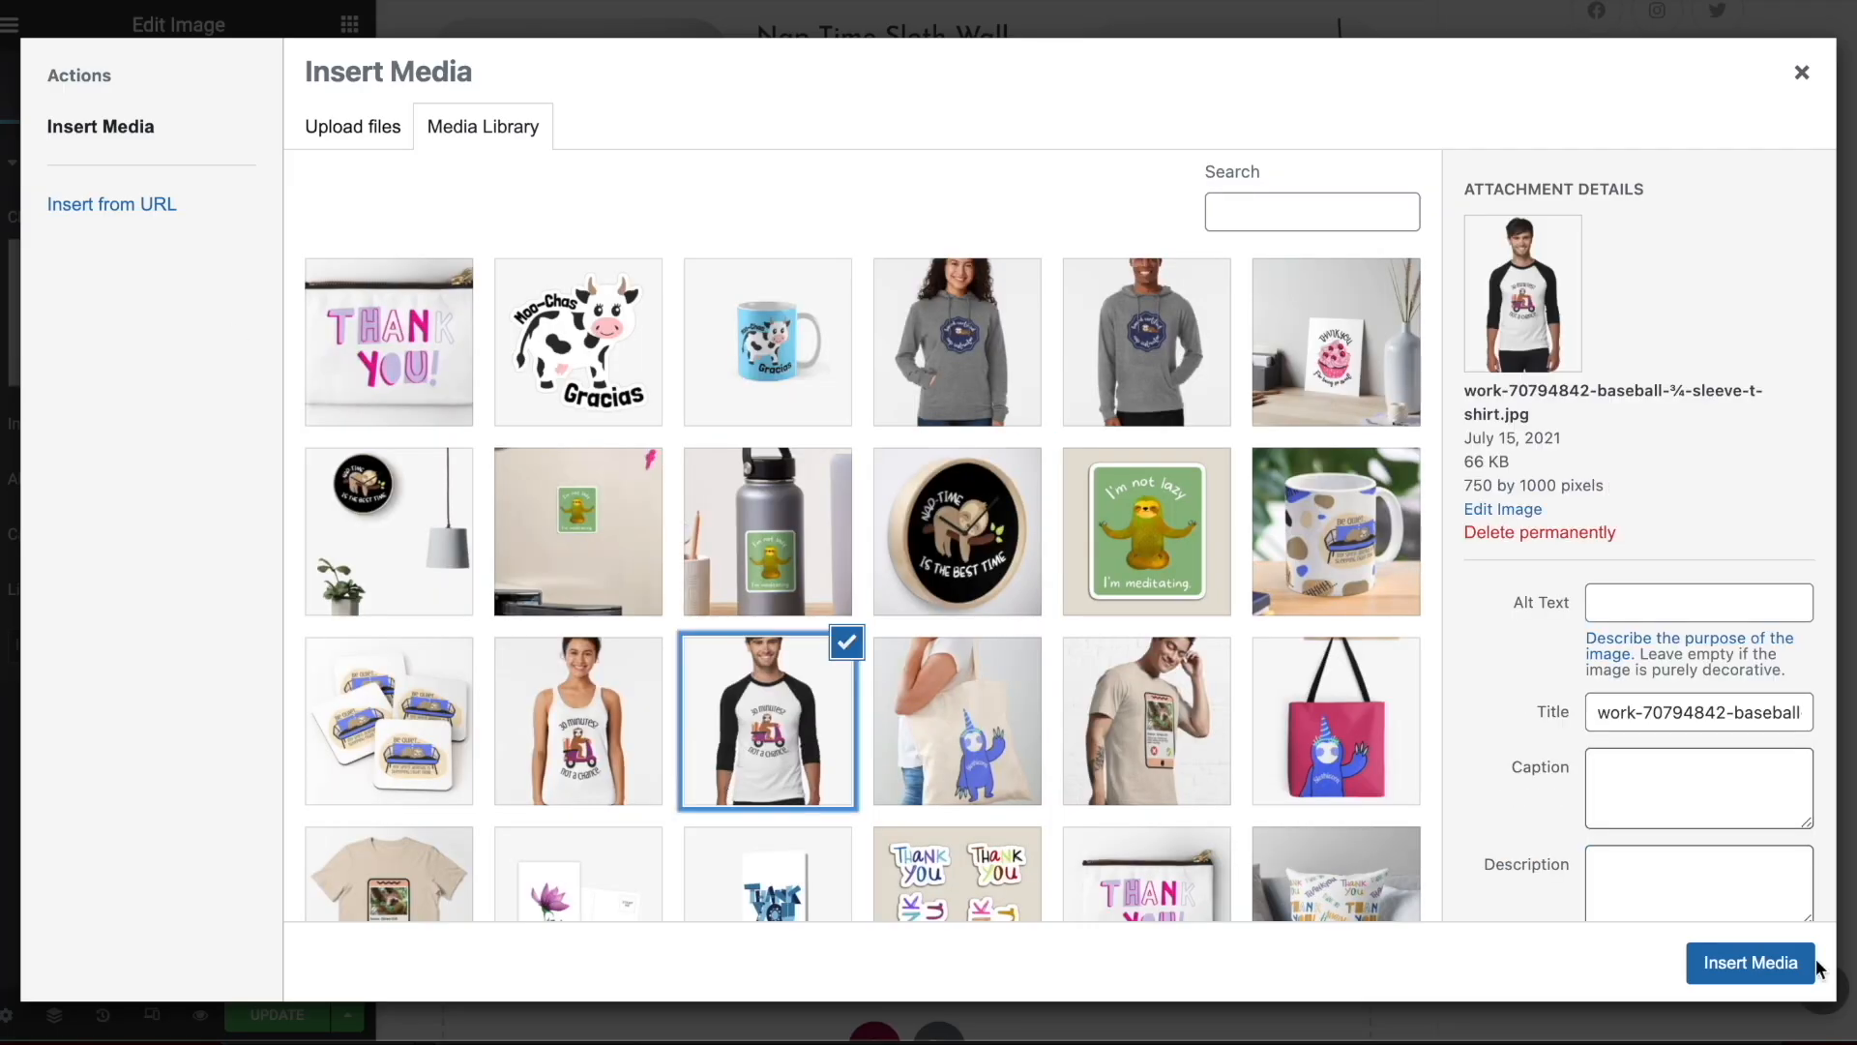
click(1753, 977)
Review the product sections, update the sloth gifts post and exit Elementor to the WordPress post editor
scroll(1047, 609, up, 10)
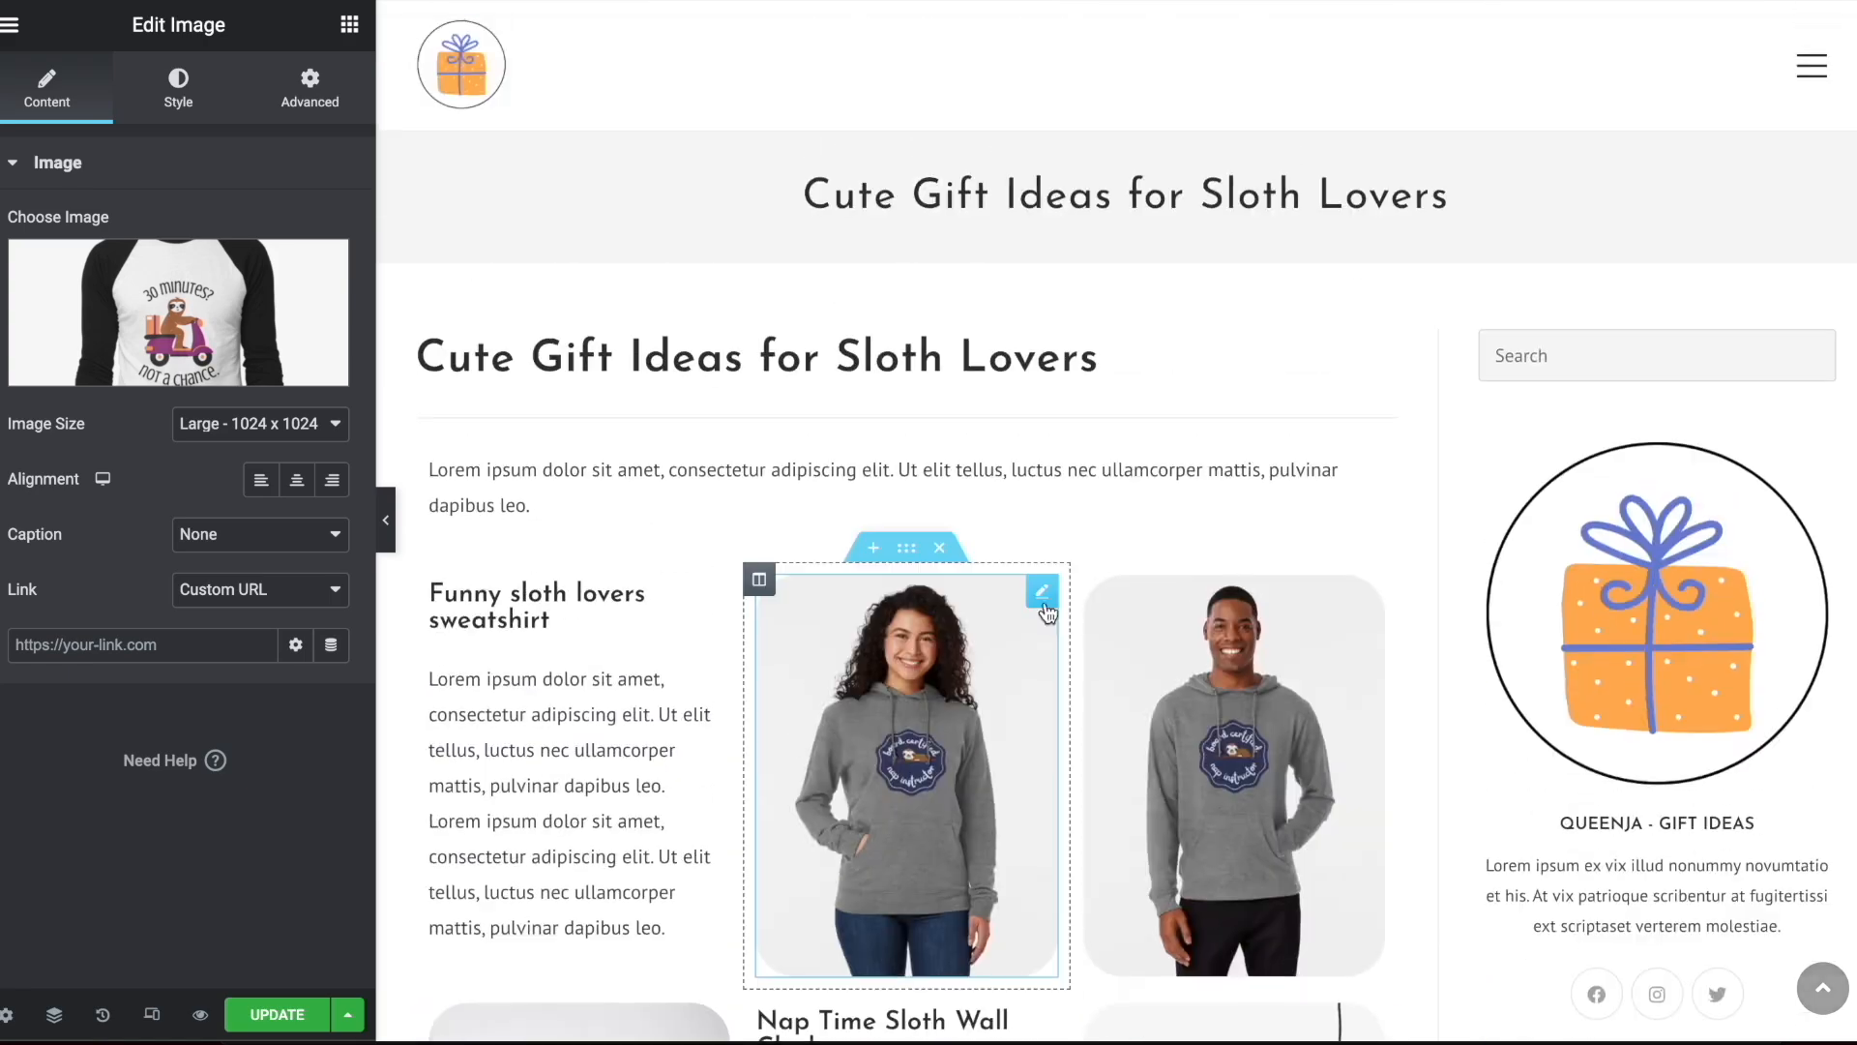
scroll(996, 381, down, 14)
scroll(996, 382, up, 9)
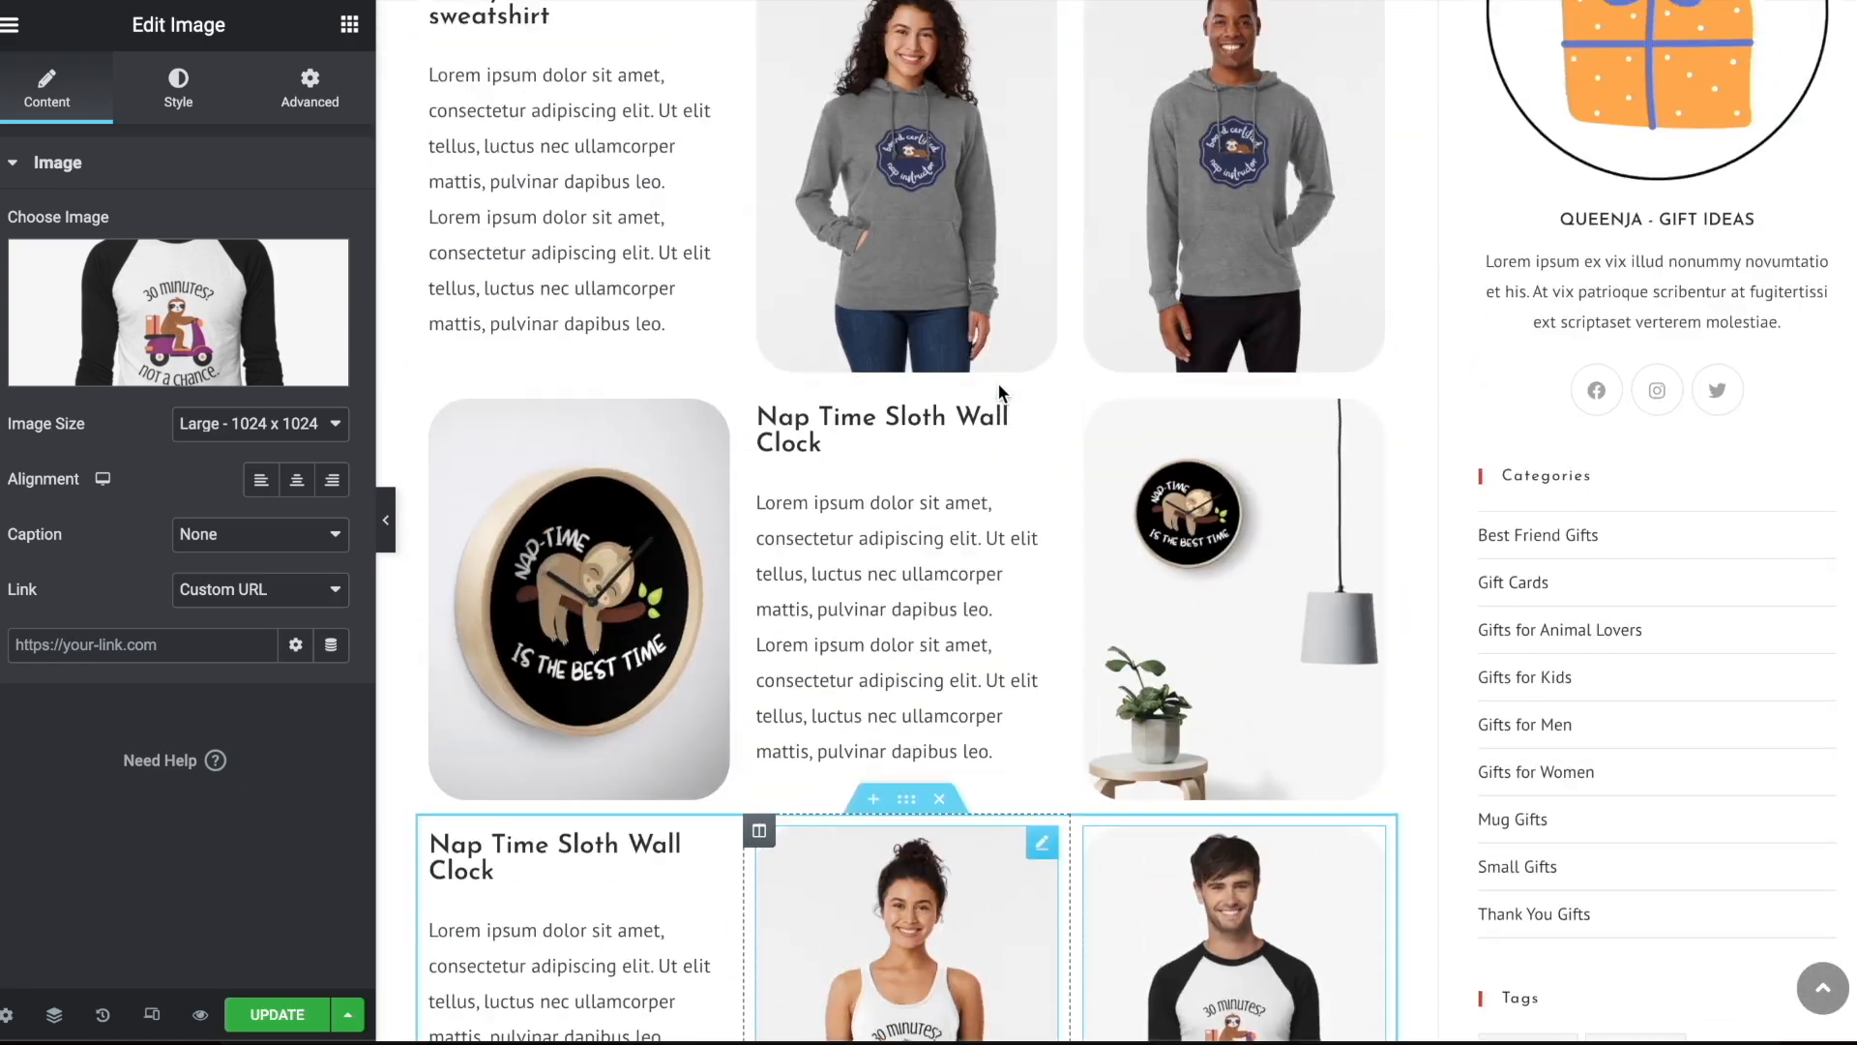
click(277, 1013)
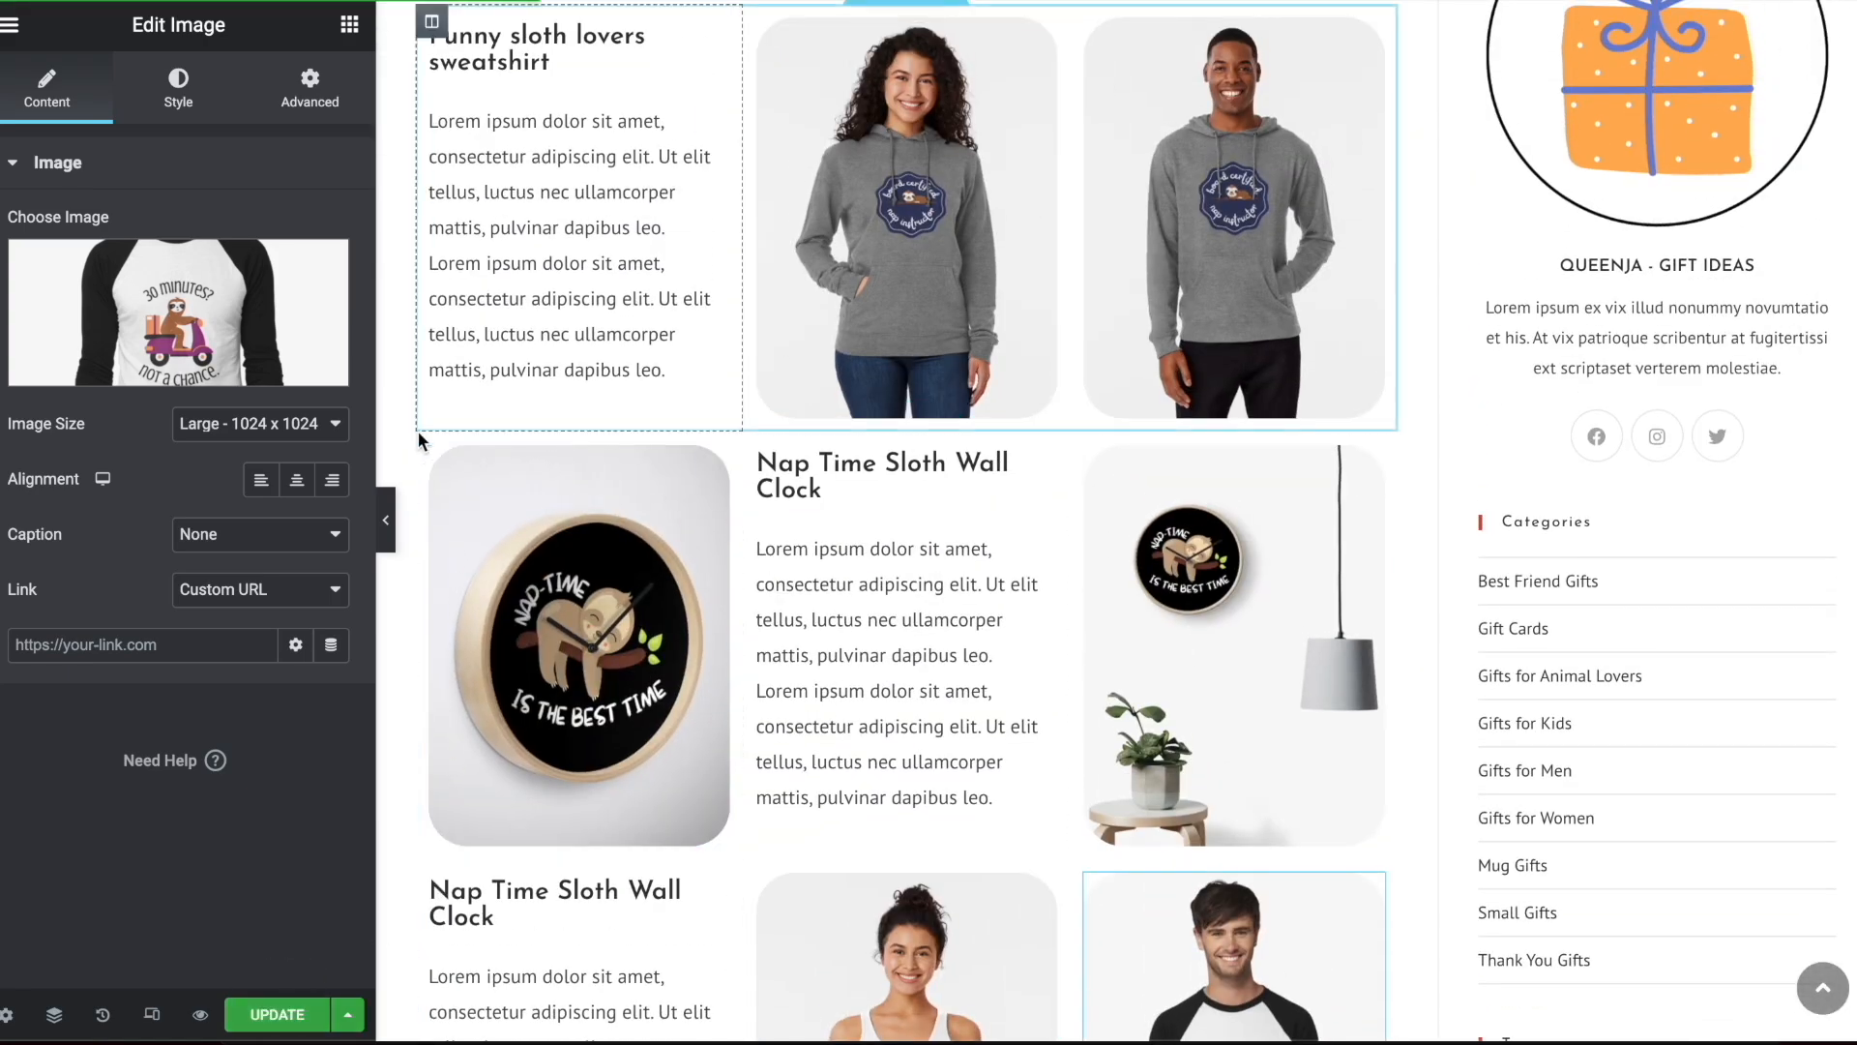
click(6, 1014)
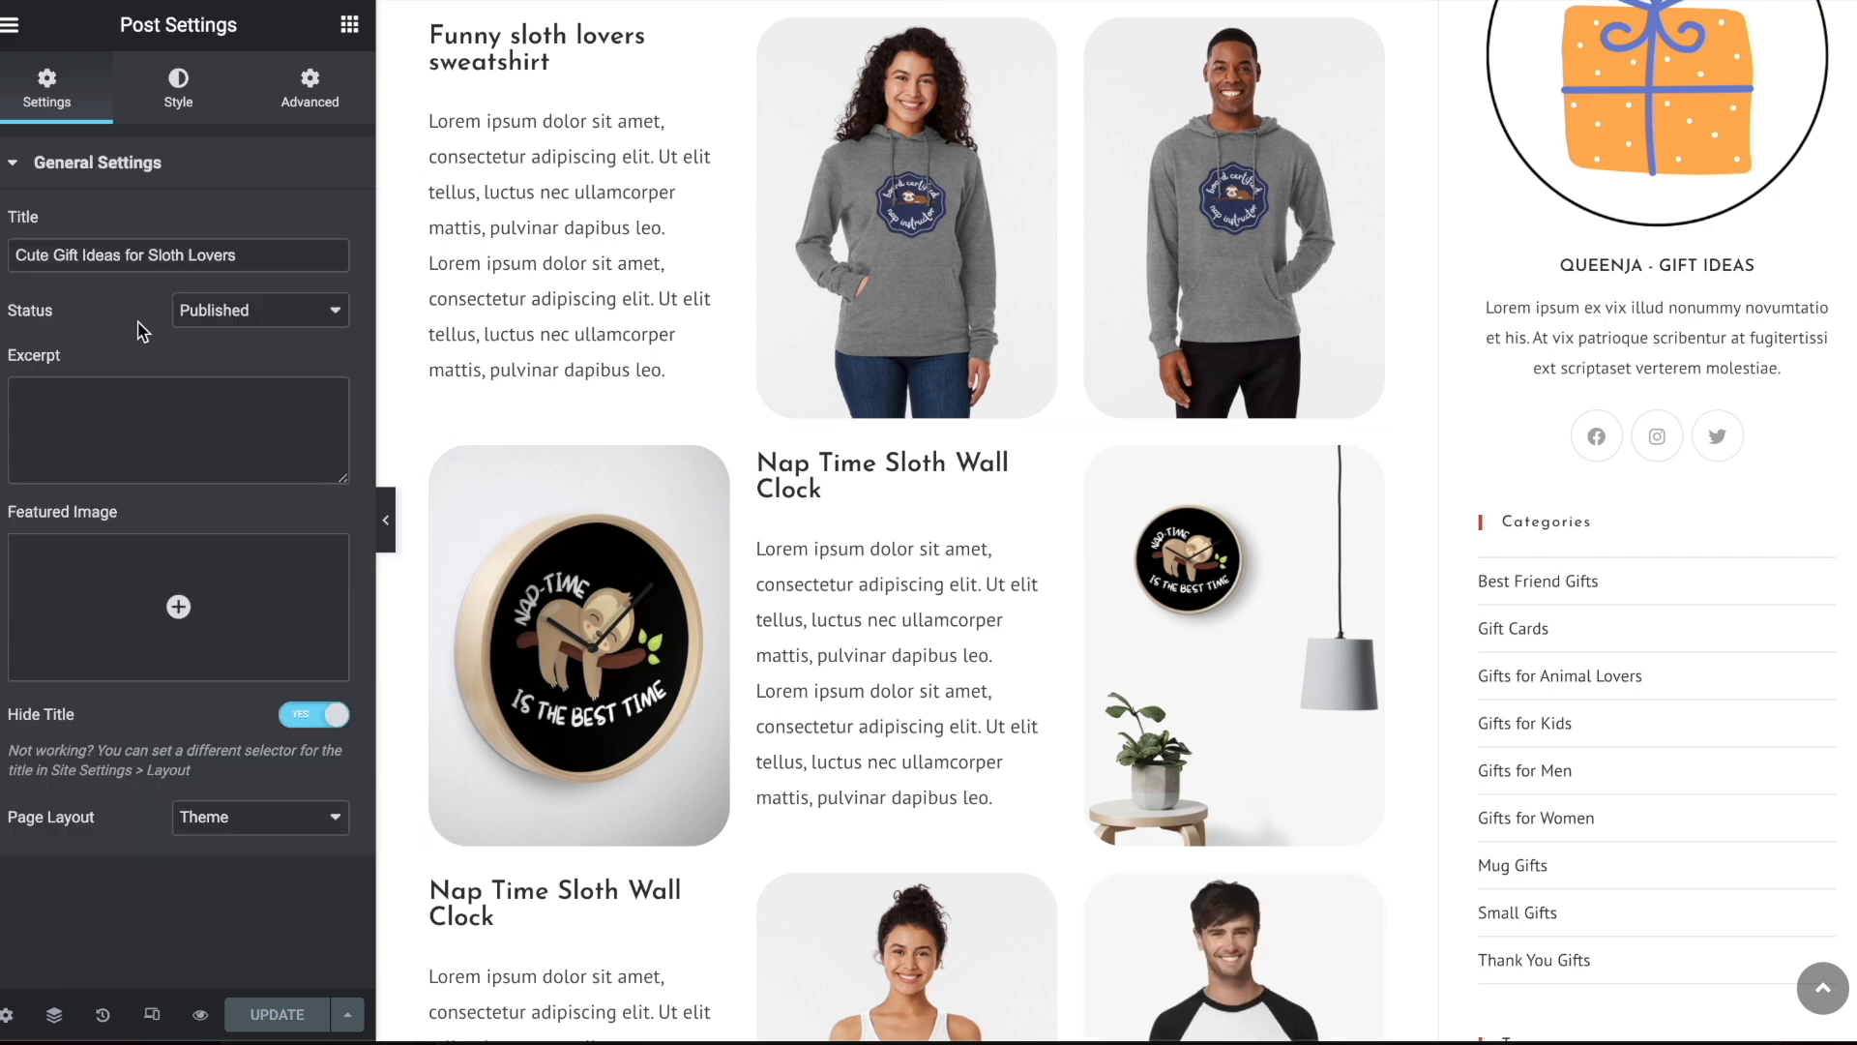
click(10, 24)
click(94, 485)
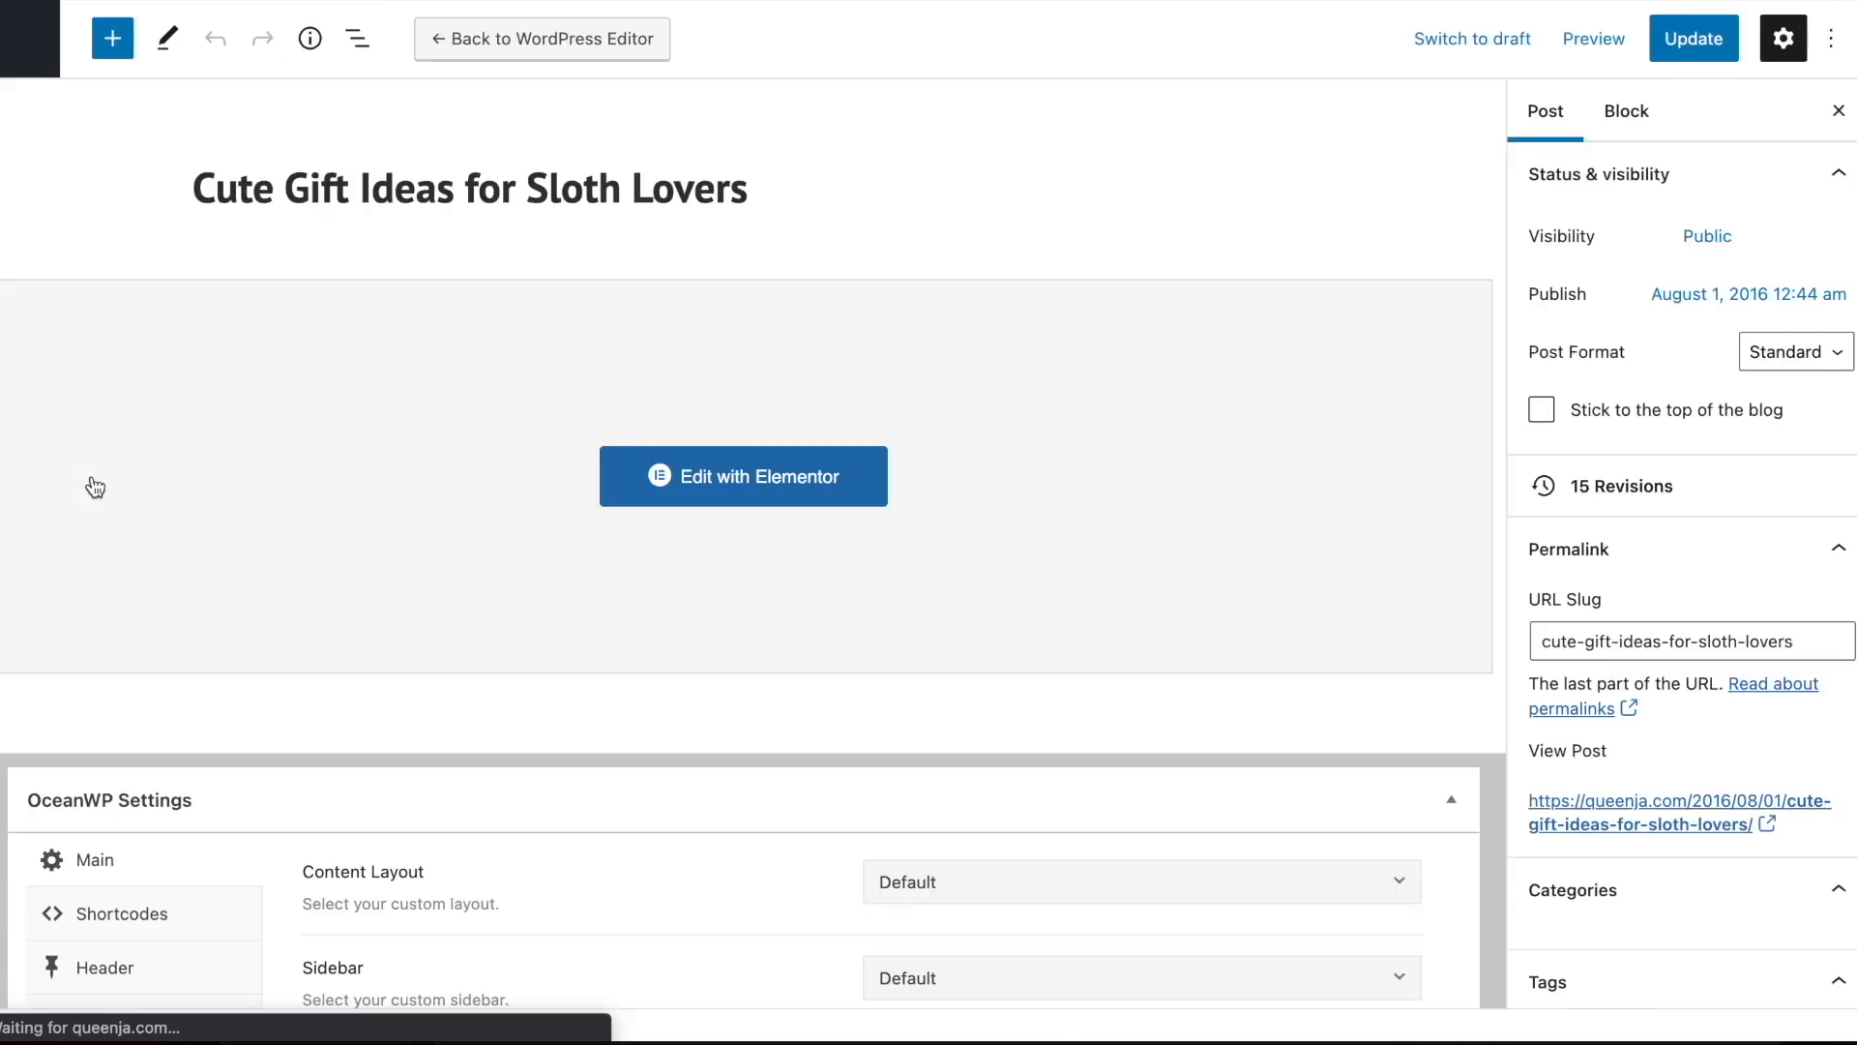
Open the featured image selection for the sloth gifts post and browse the media library
scroll(1697, 503, down, 5)
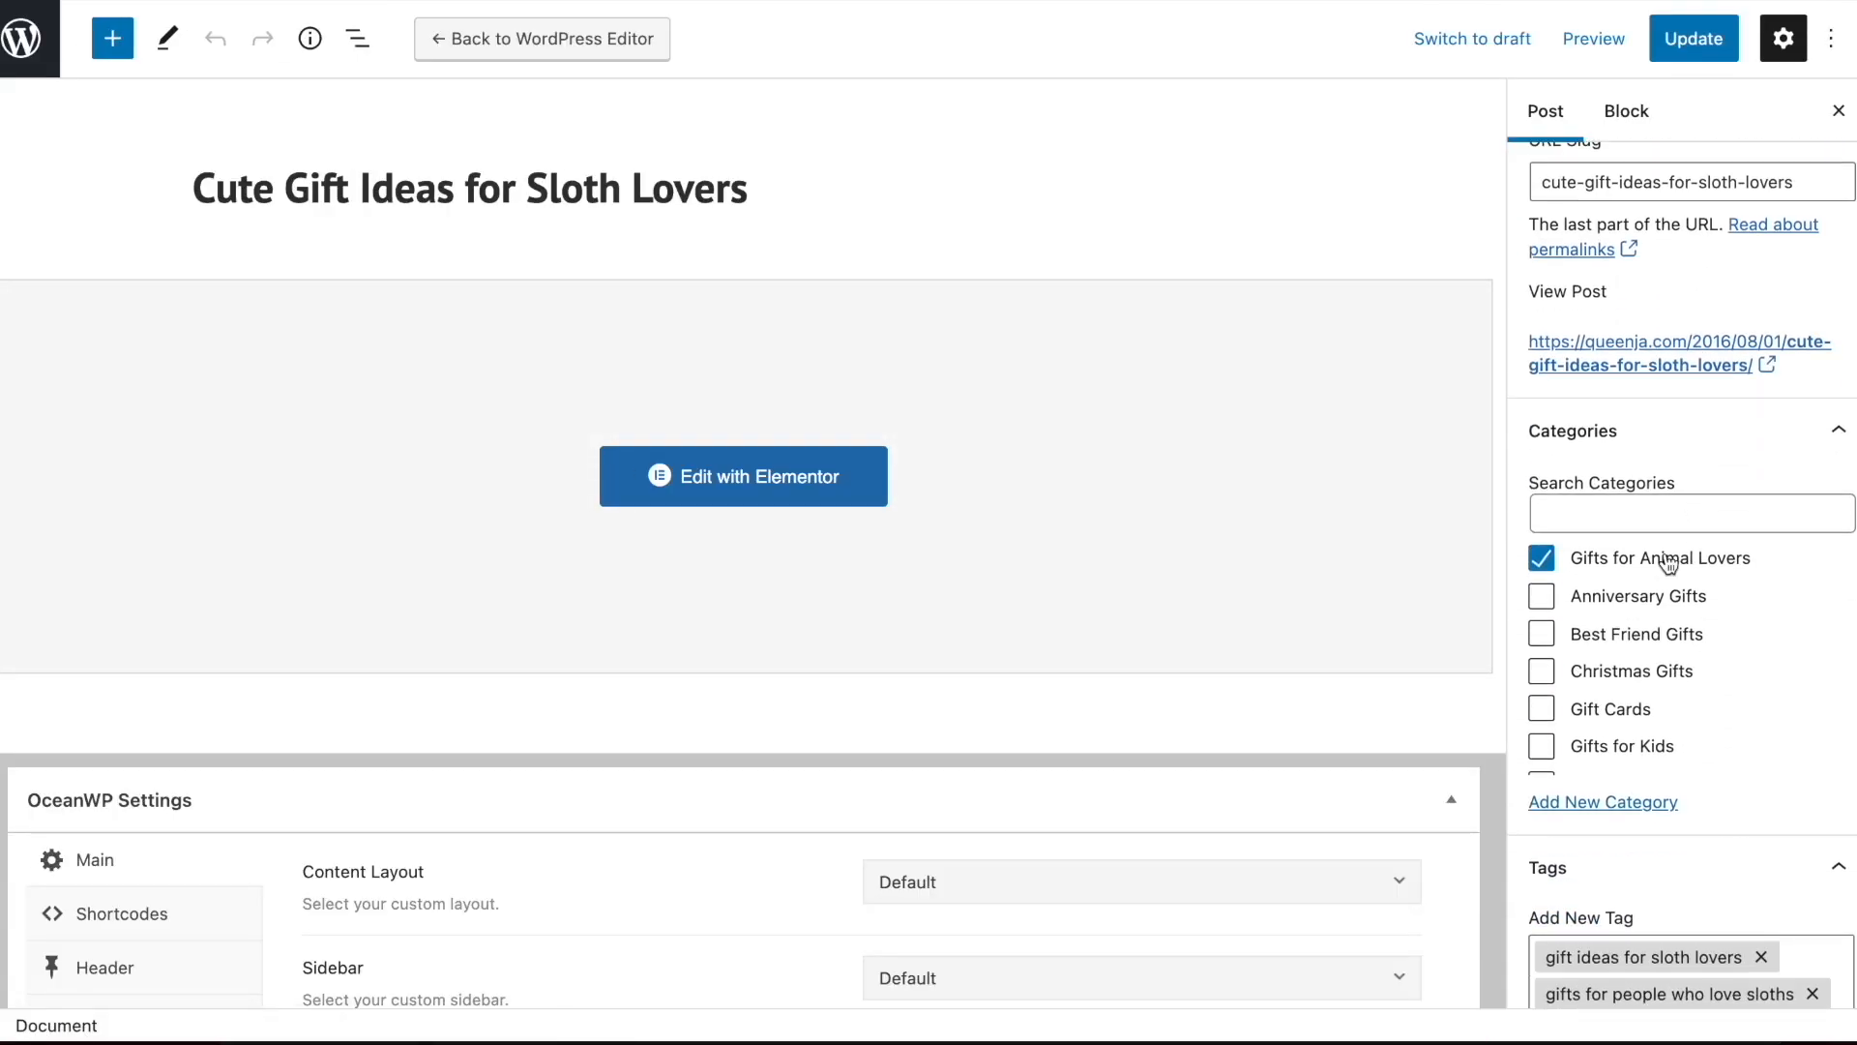
scroll(1632, 691, down, 8)
scroll(1632, 691, down, 5)
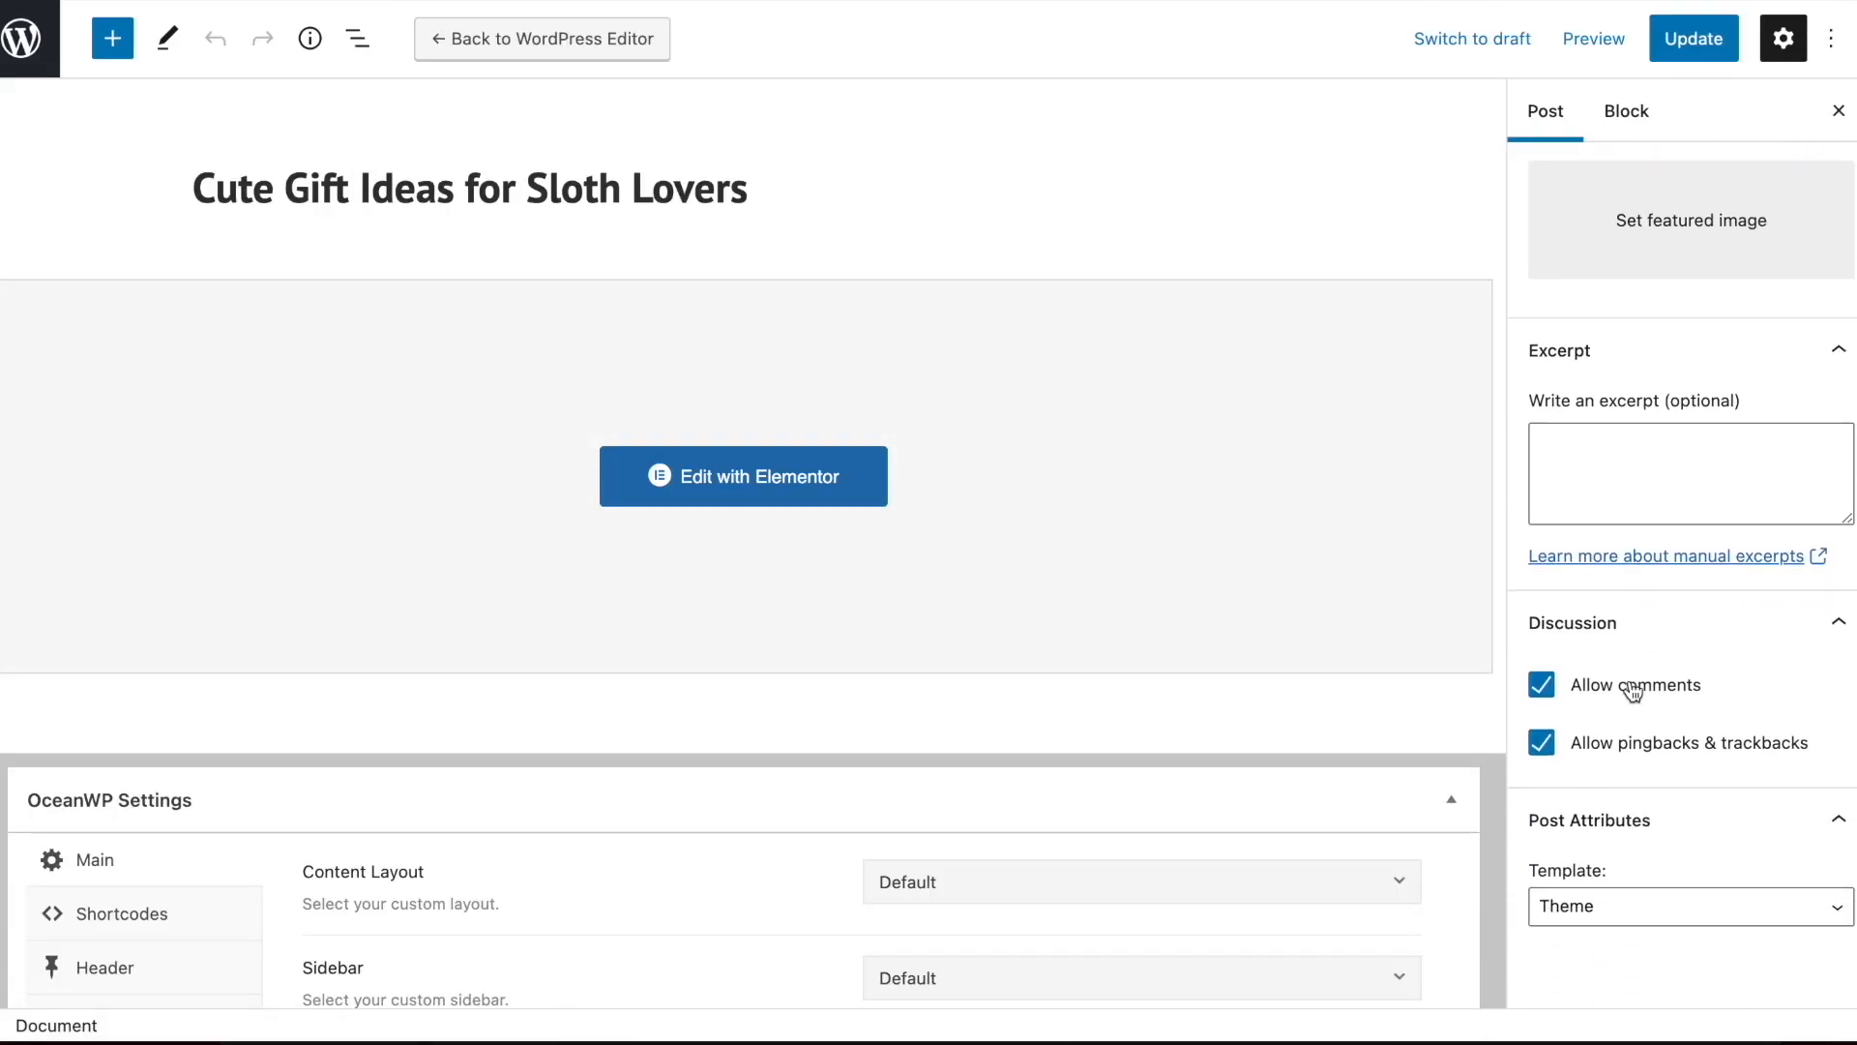
scroll(1633, 691, up, 12)
scroll(1633, 808, down, 5)
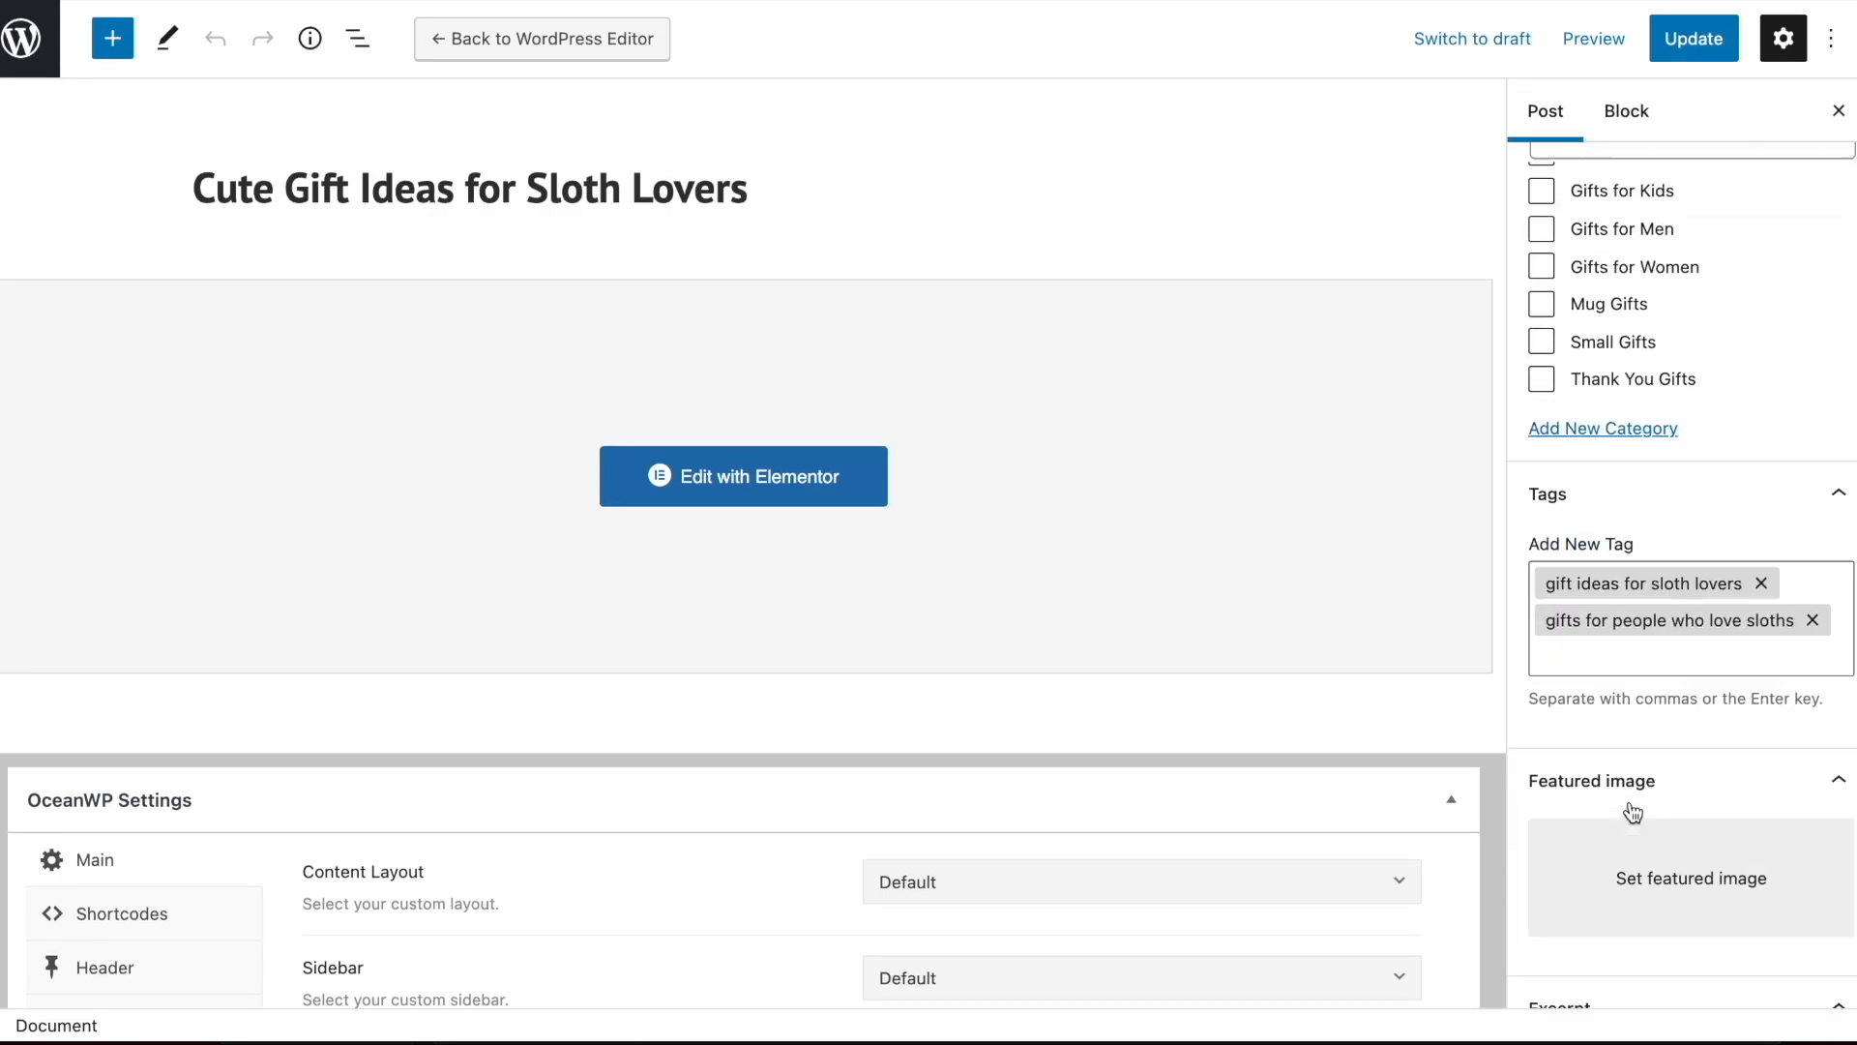
click(1621, 711)
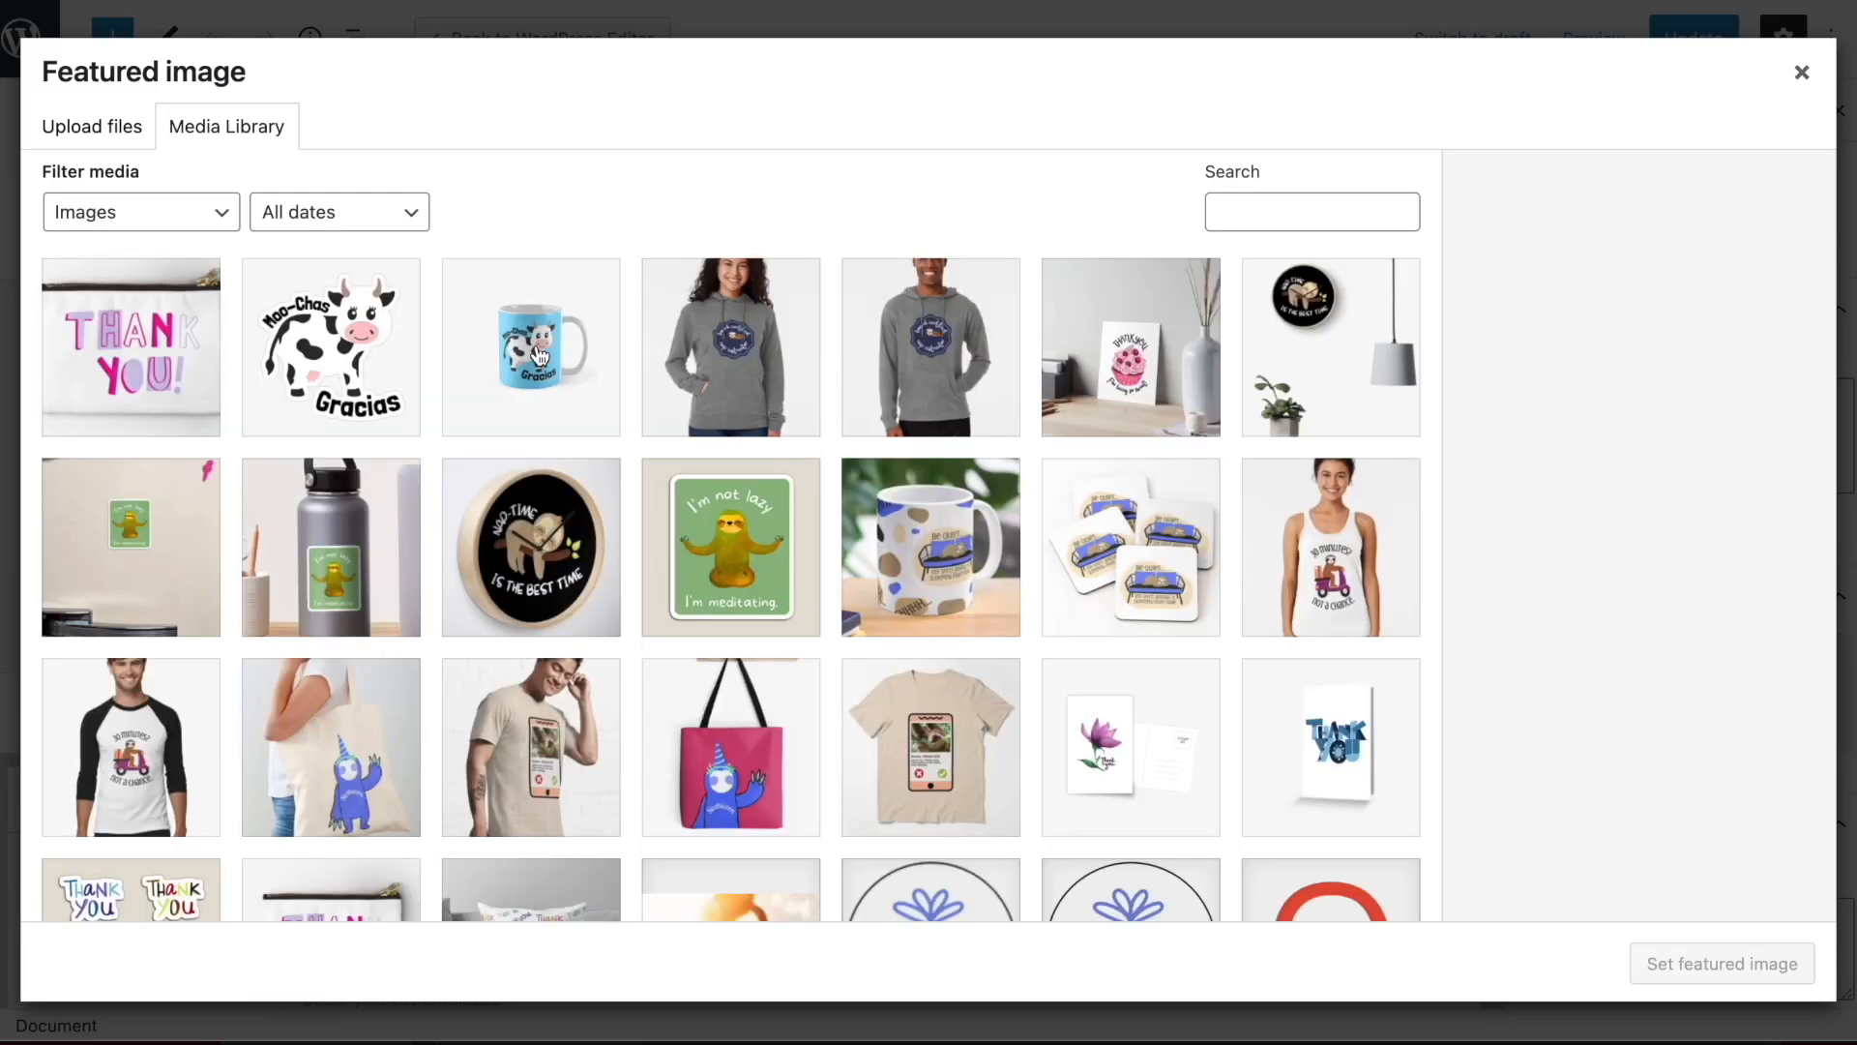
scroll(602, 607, down, 3)
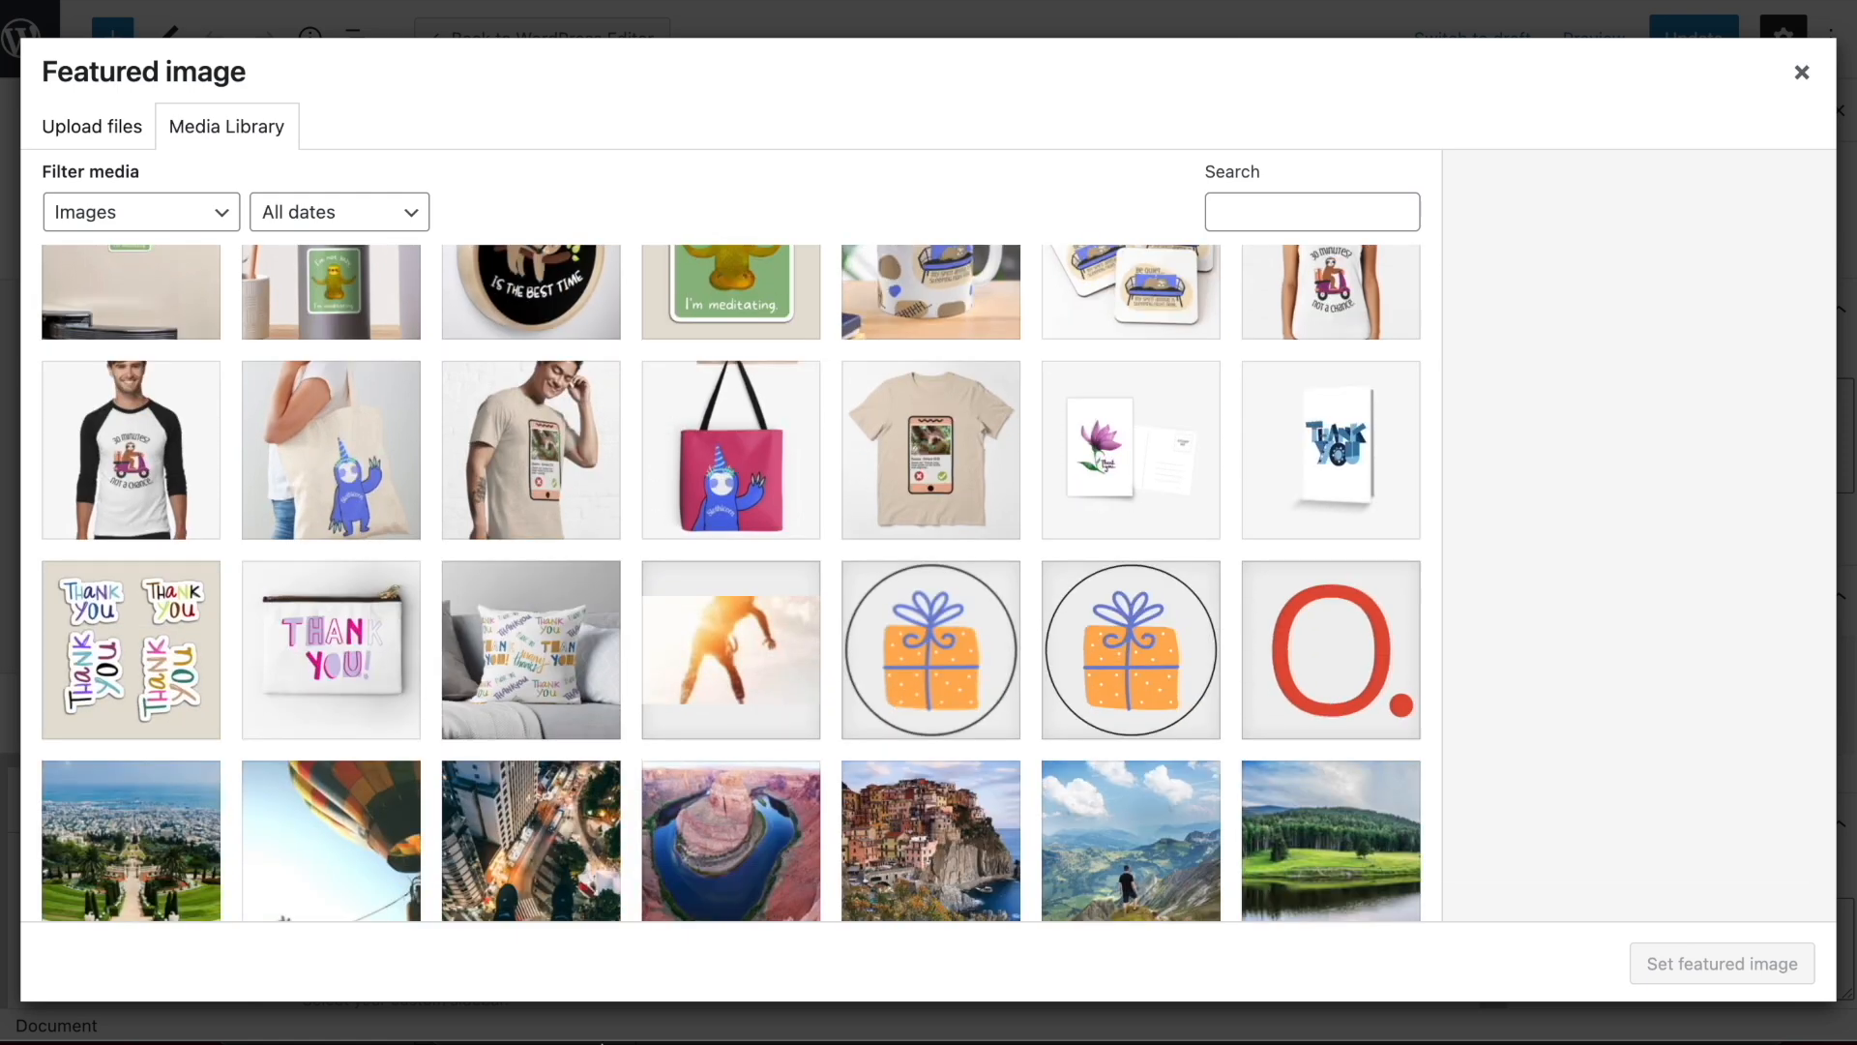
Switch to Finder, preview work-70794174-all-over-print-tote-bag.jpg from Downloads and capture a landscape area around the tote bag's sloth design
click(136, 968)
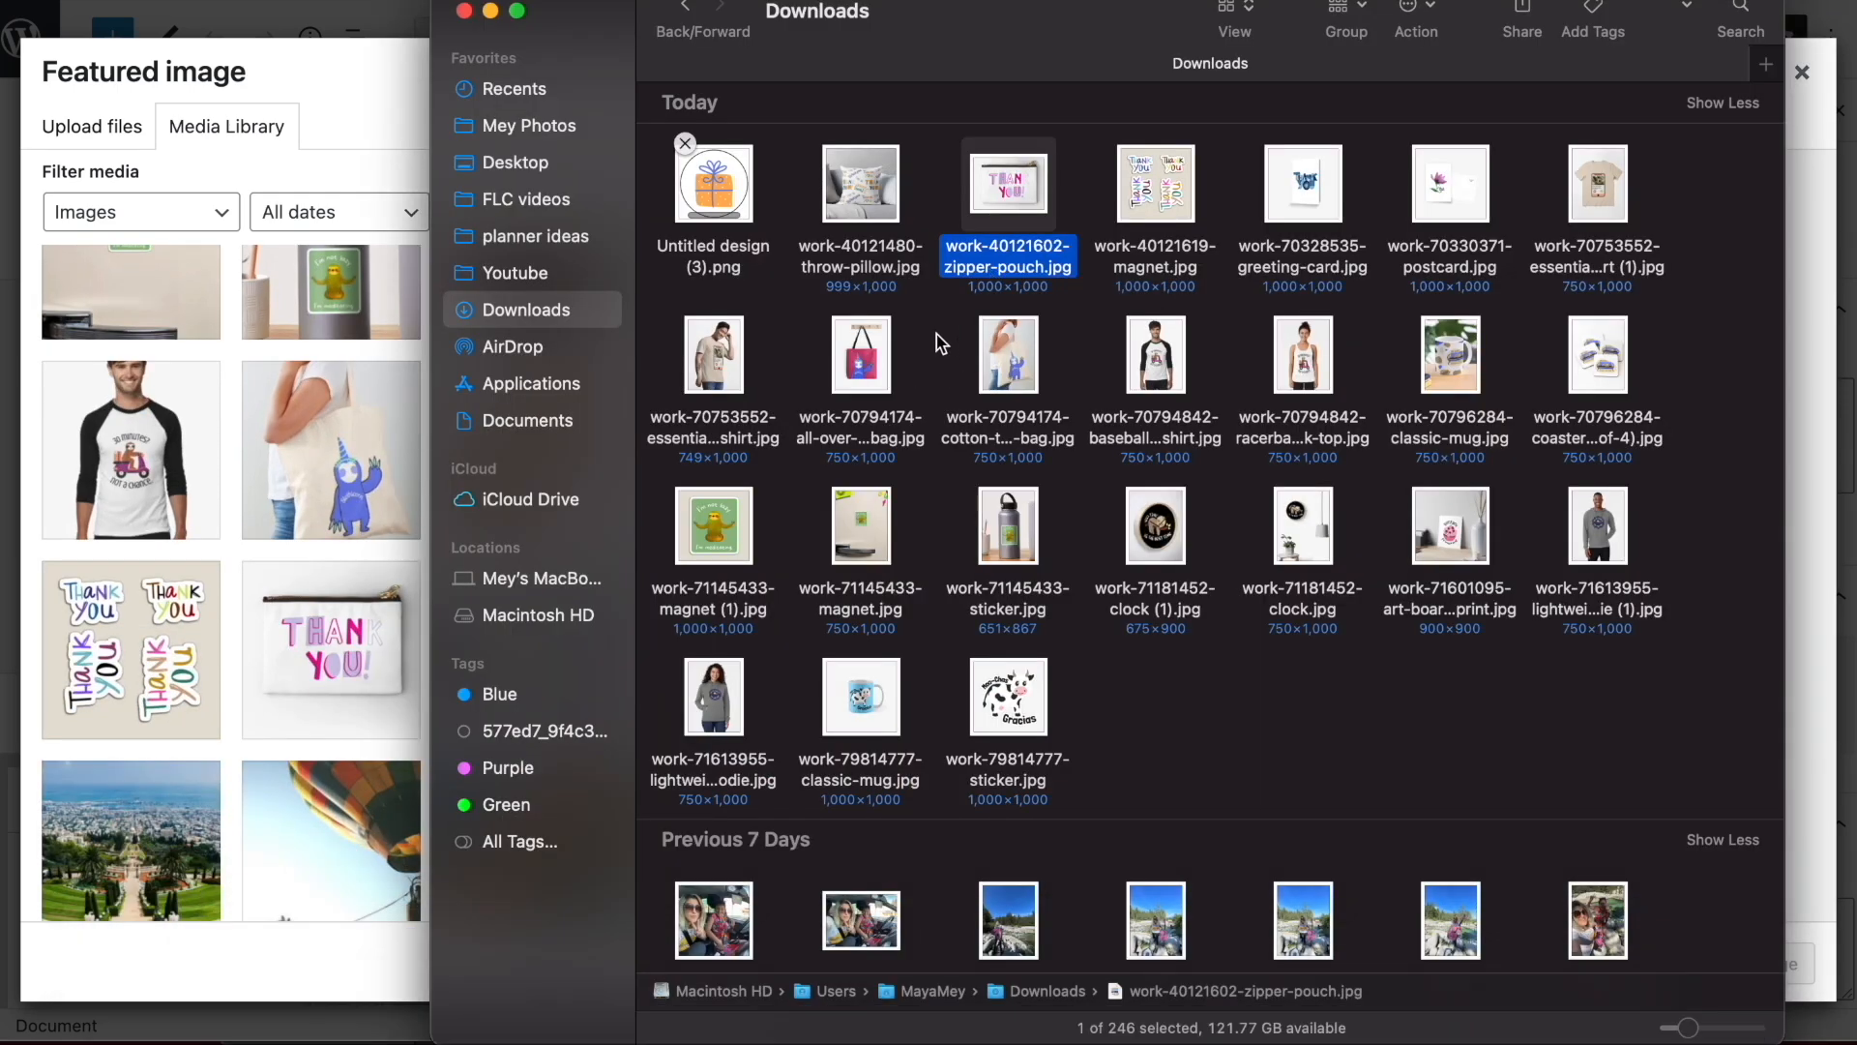
click(941, 344)
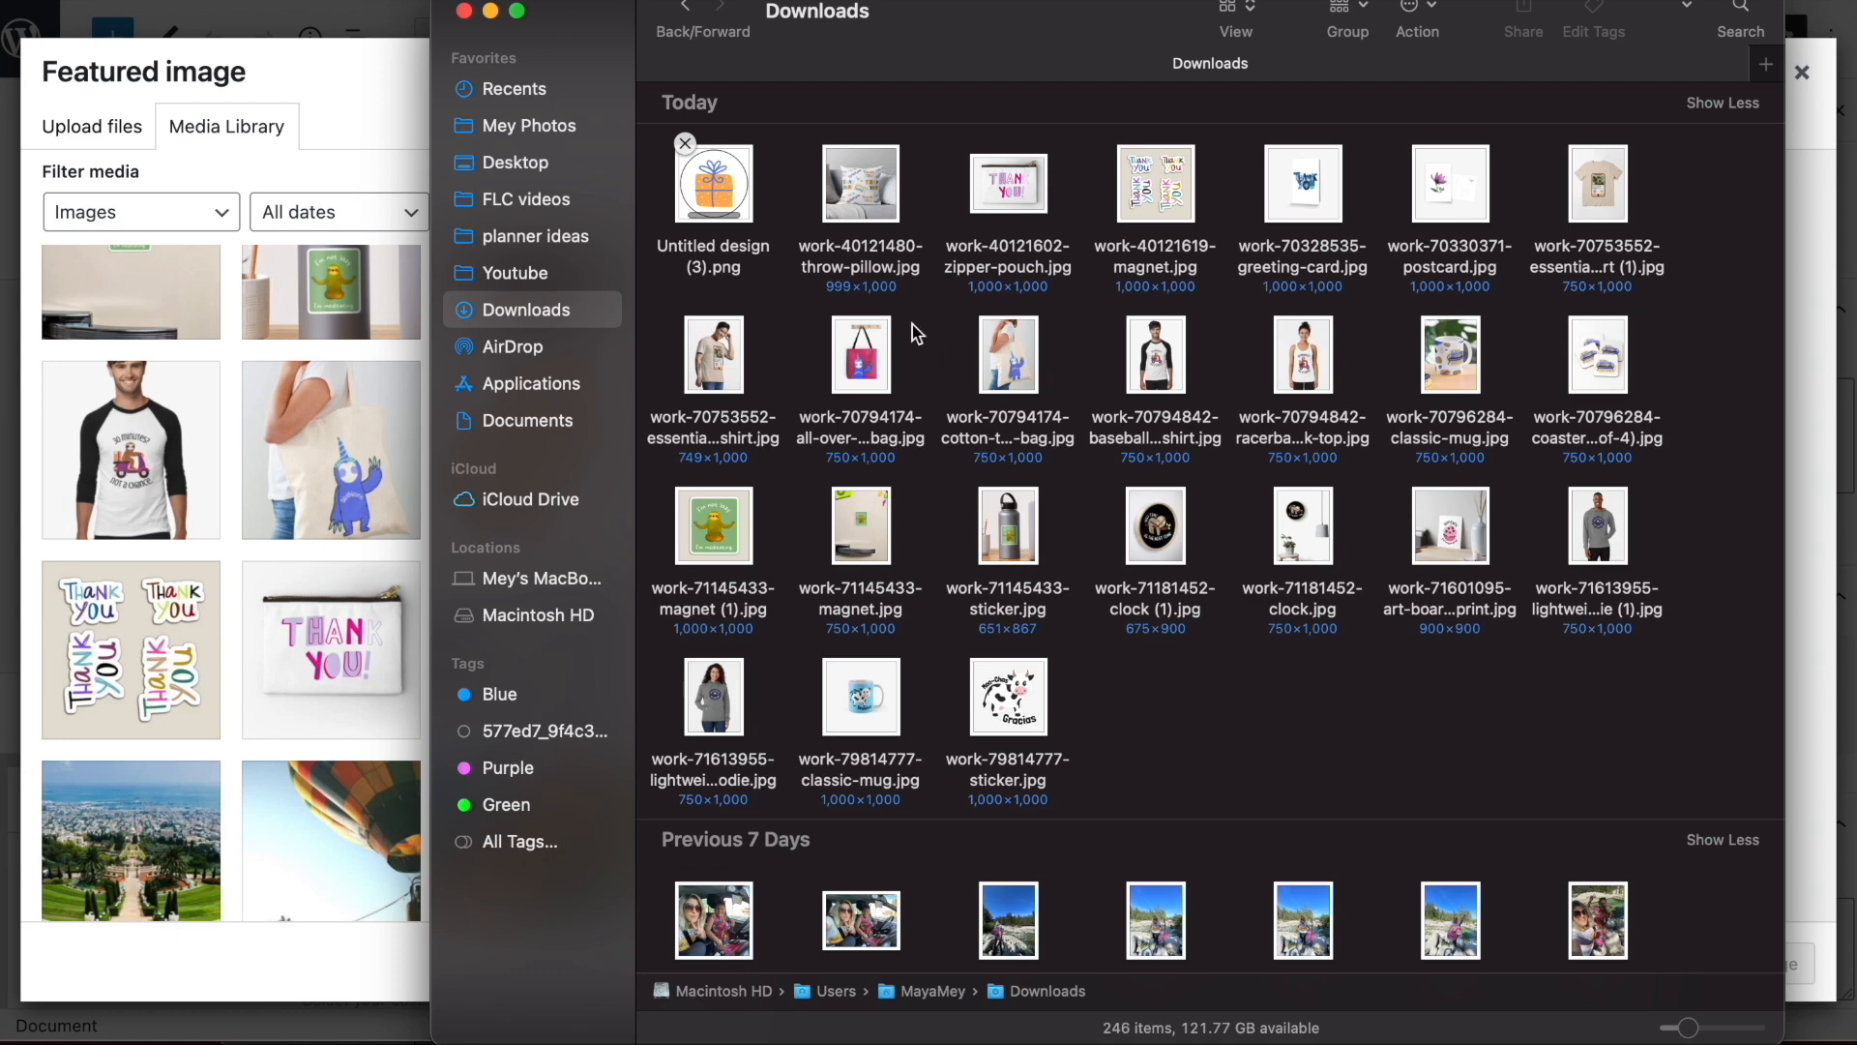
click(859, 372)
key(space)
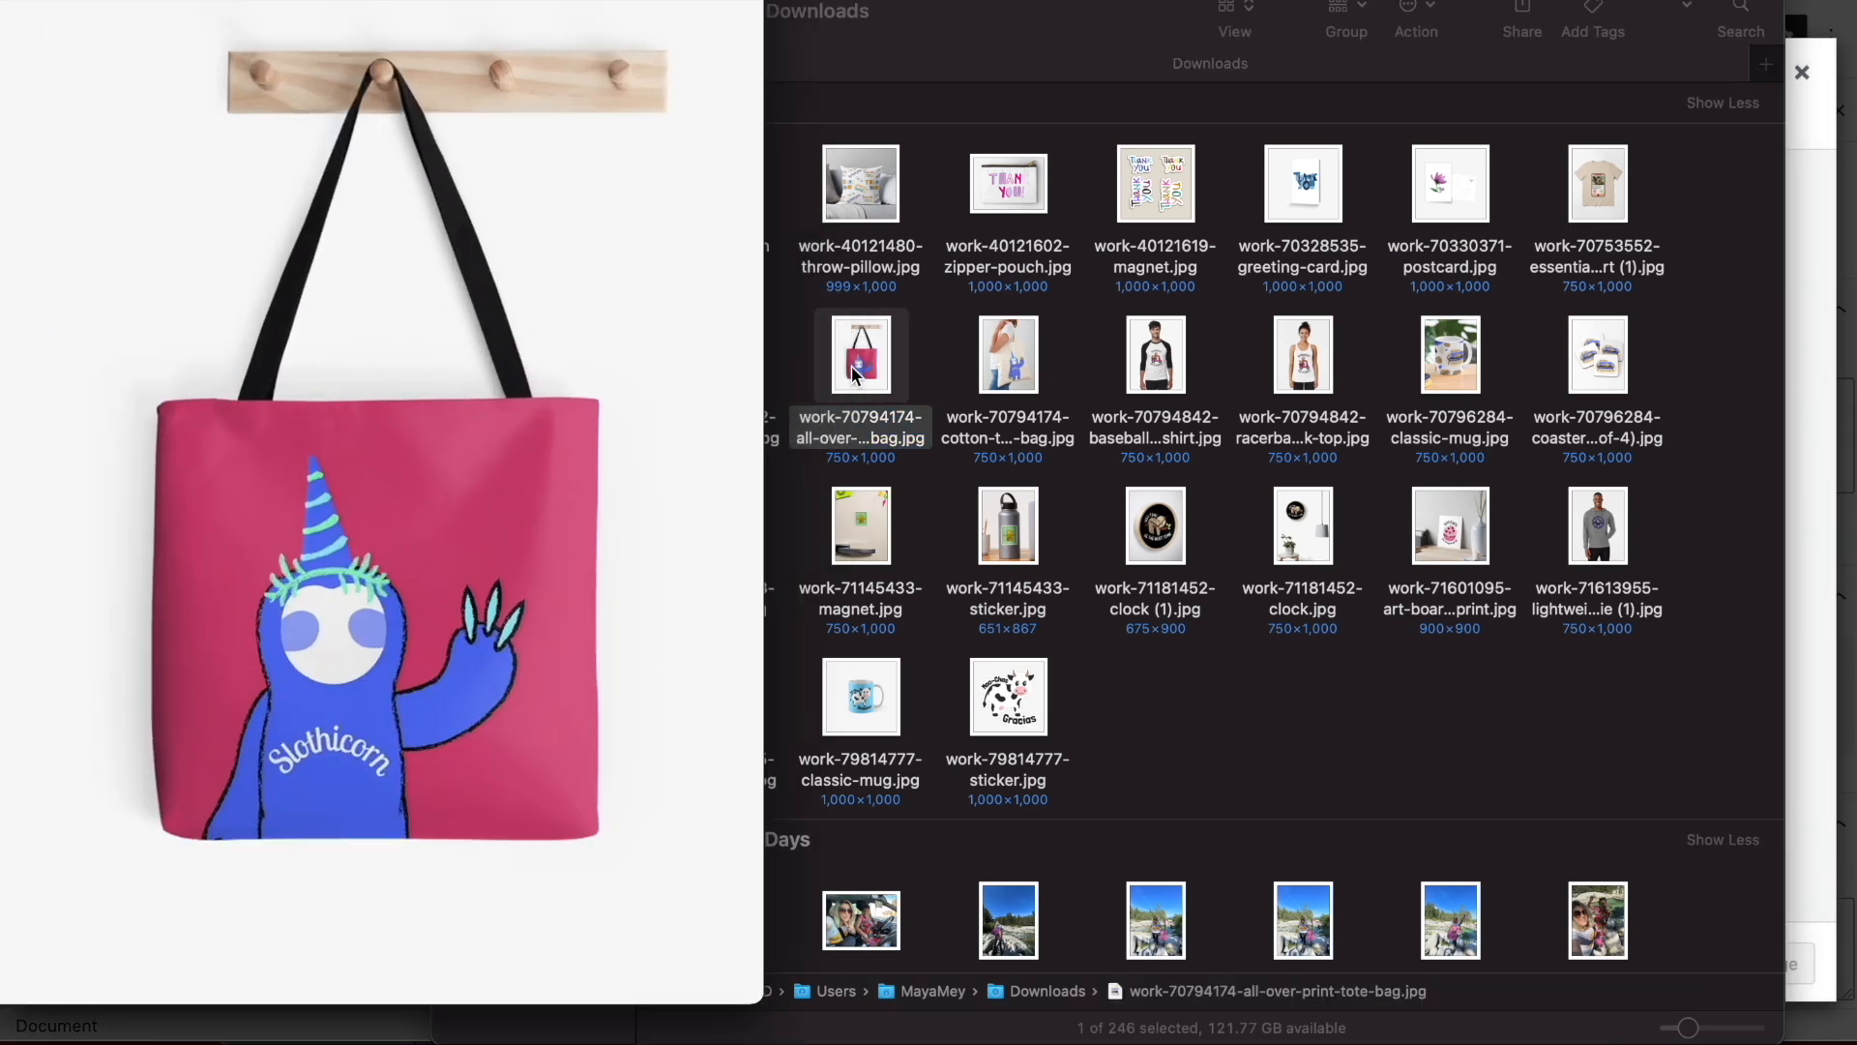
key(super+minus)
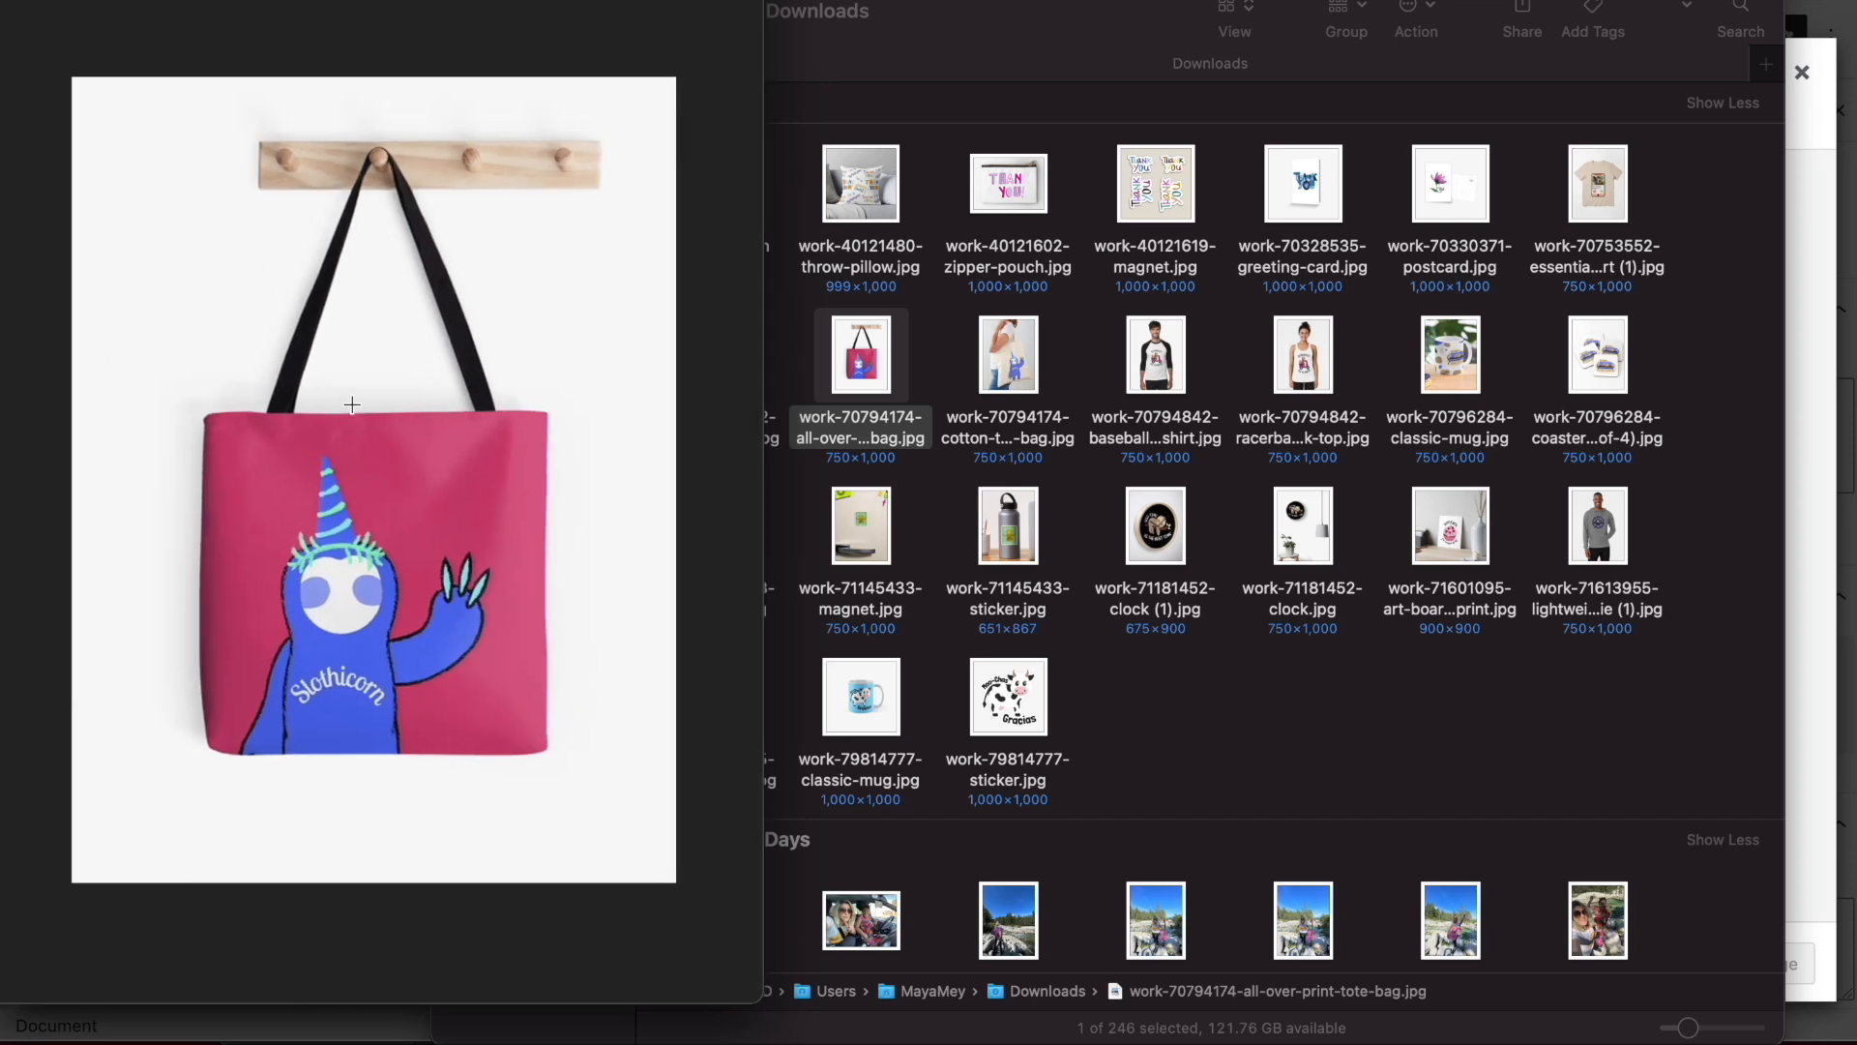
drag(50, 365, 824, 795)
click(708, 185)
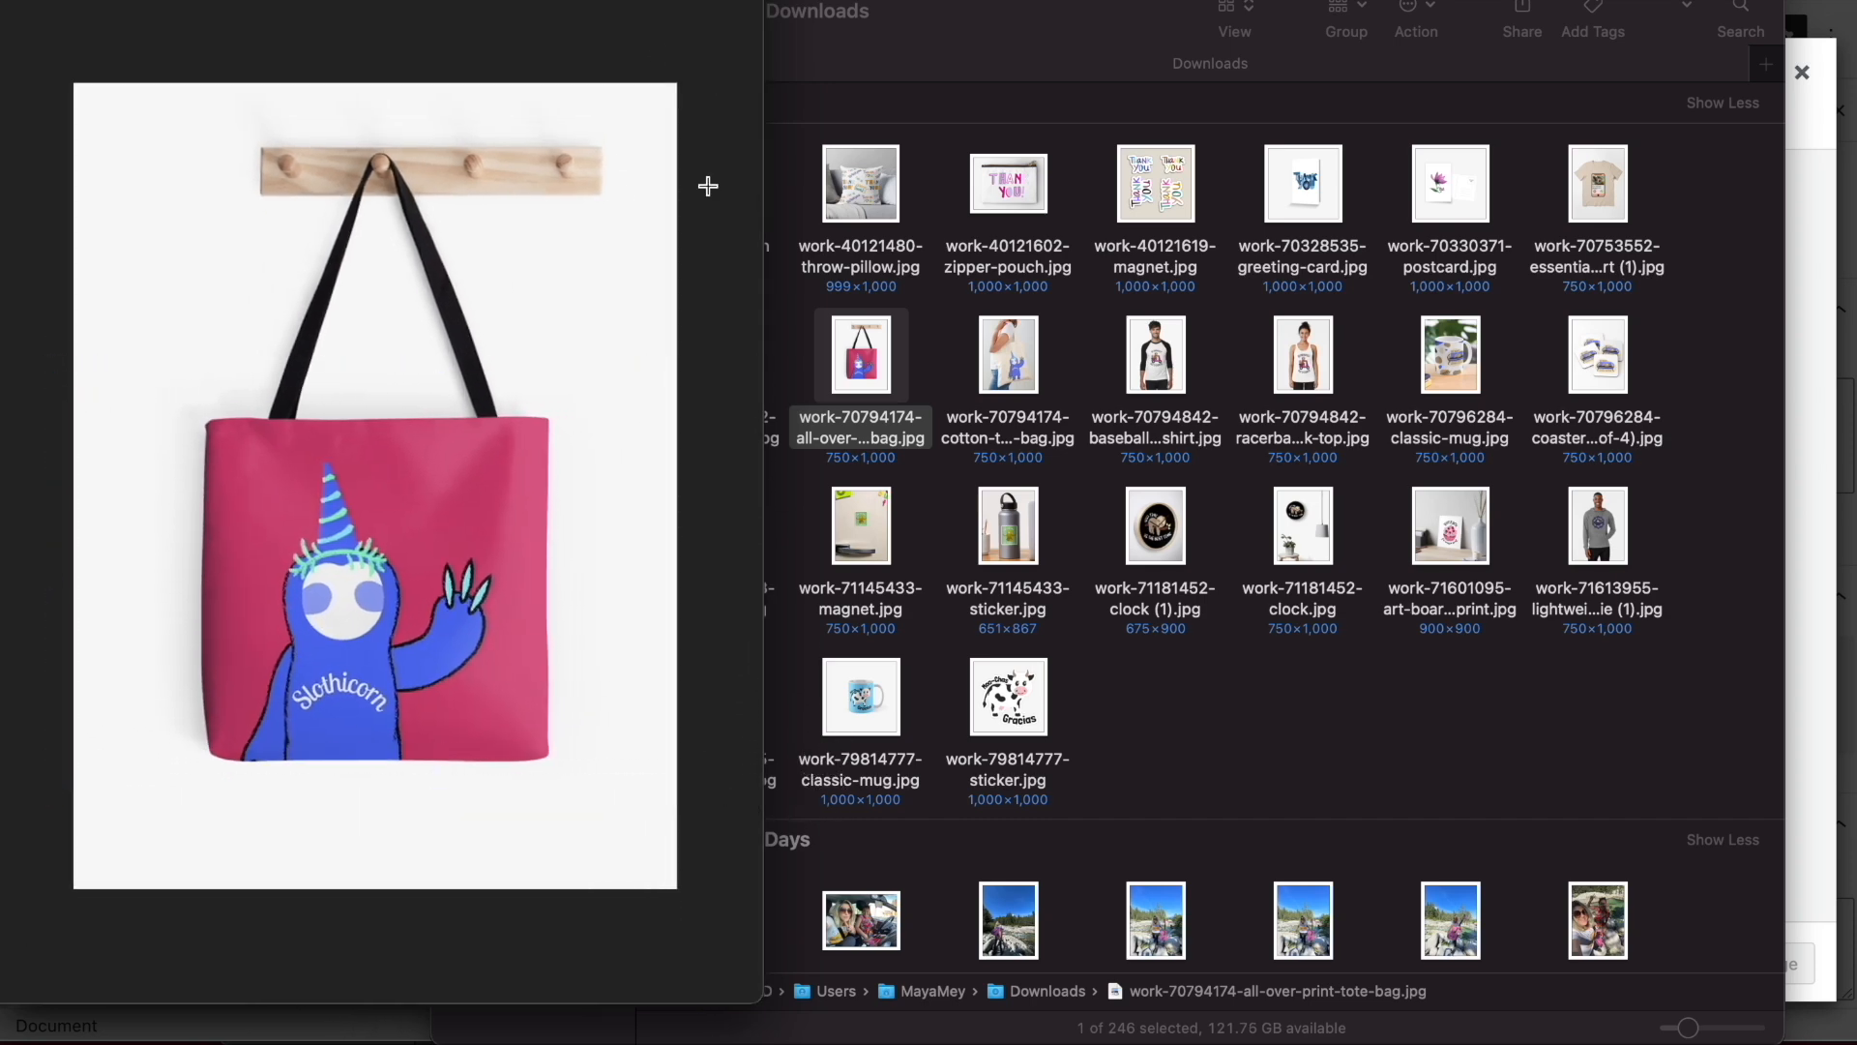
key(super+w)
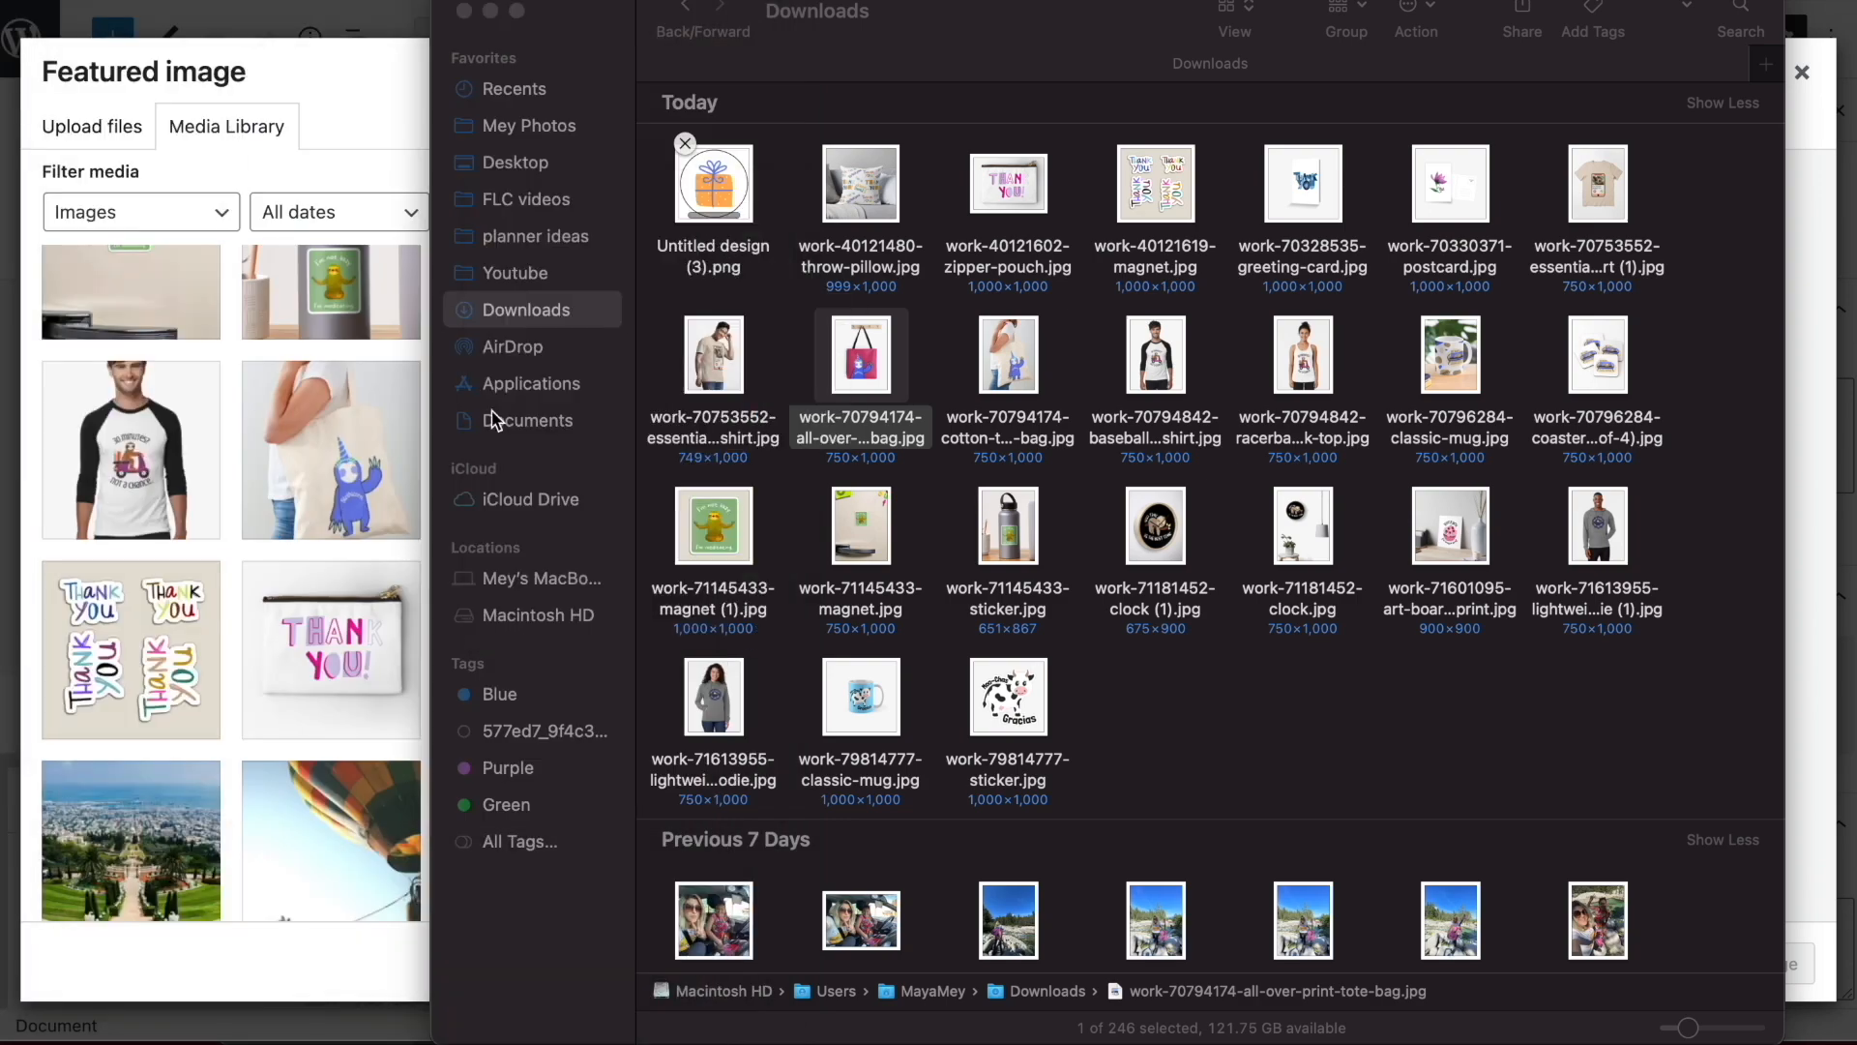
Set the sloth tote bag picture as the post's featured image and update the post
click(287, 488)
click(677, 460)
click(1765, 967)
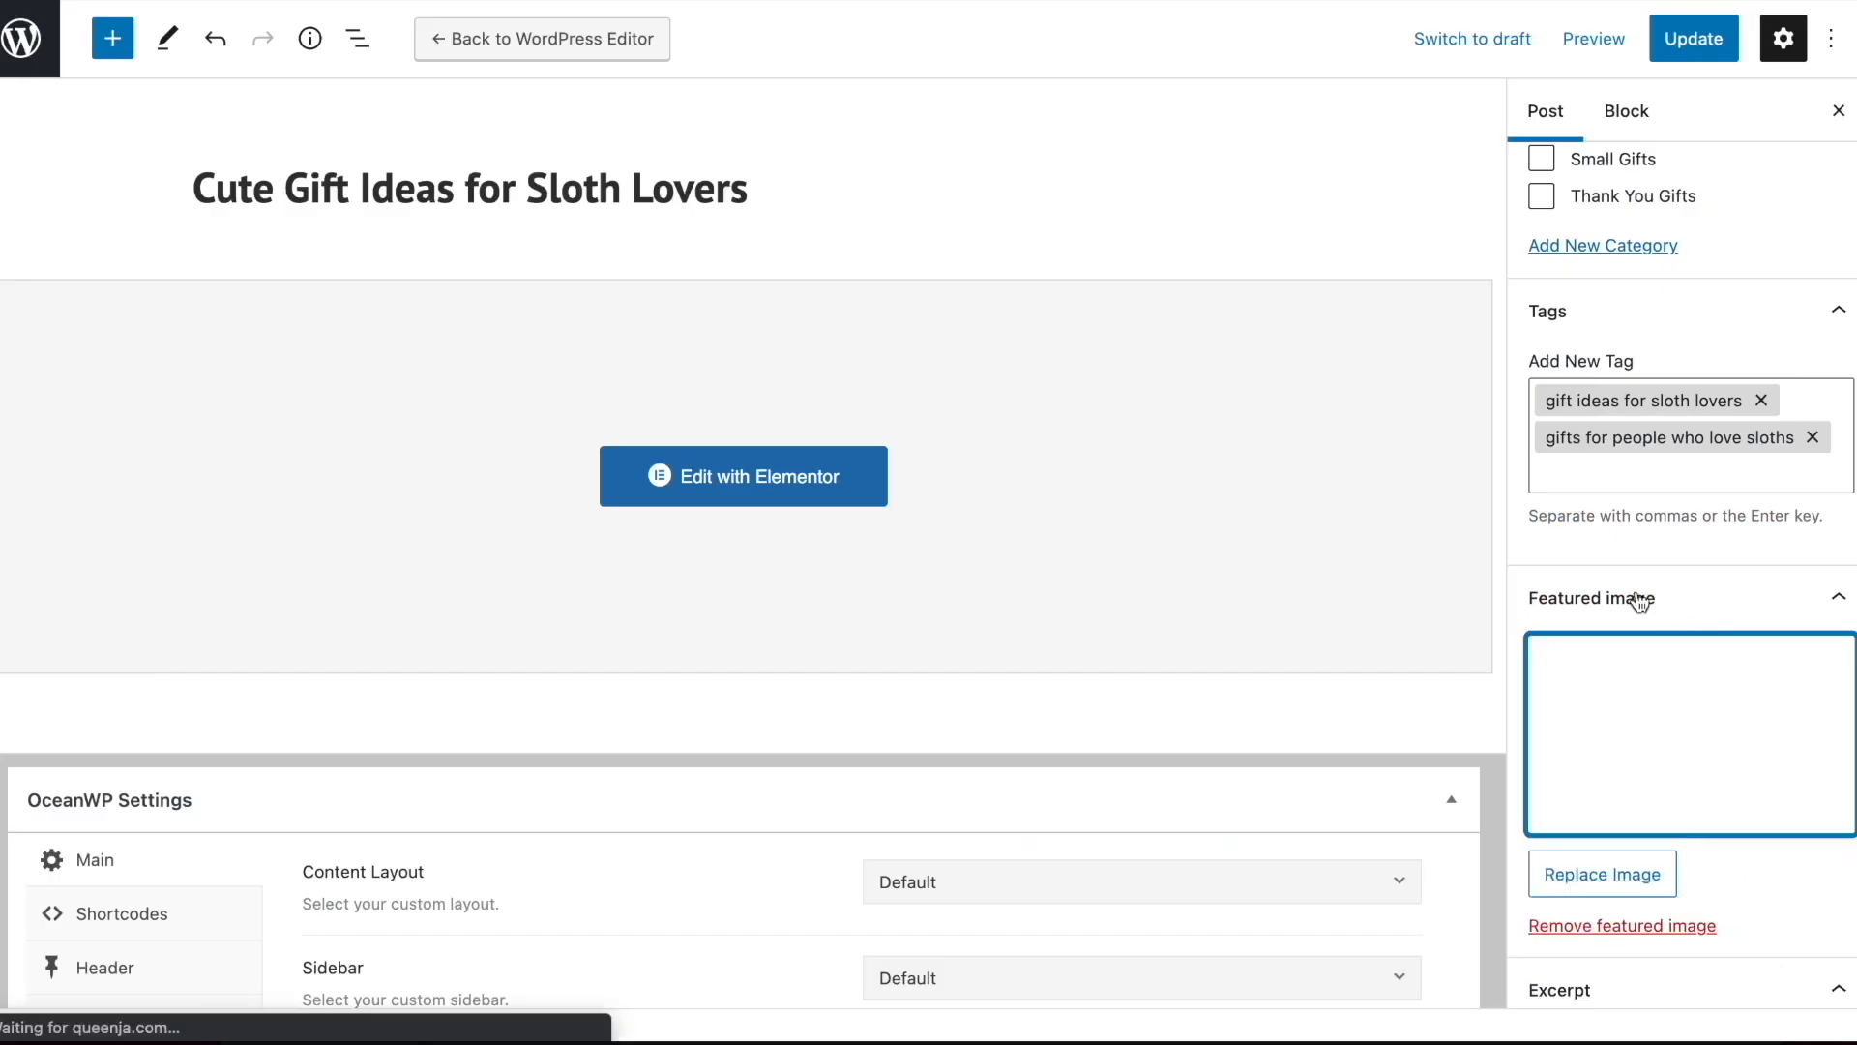
click(1702, 40)
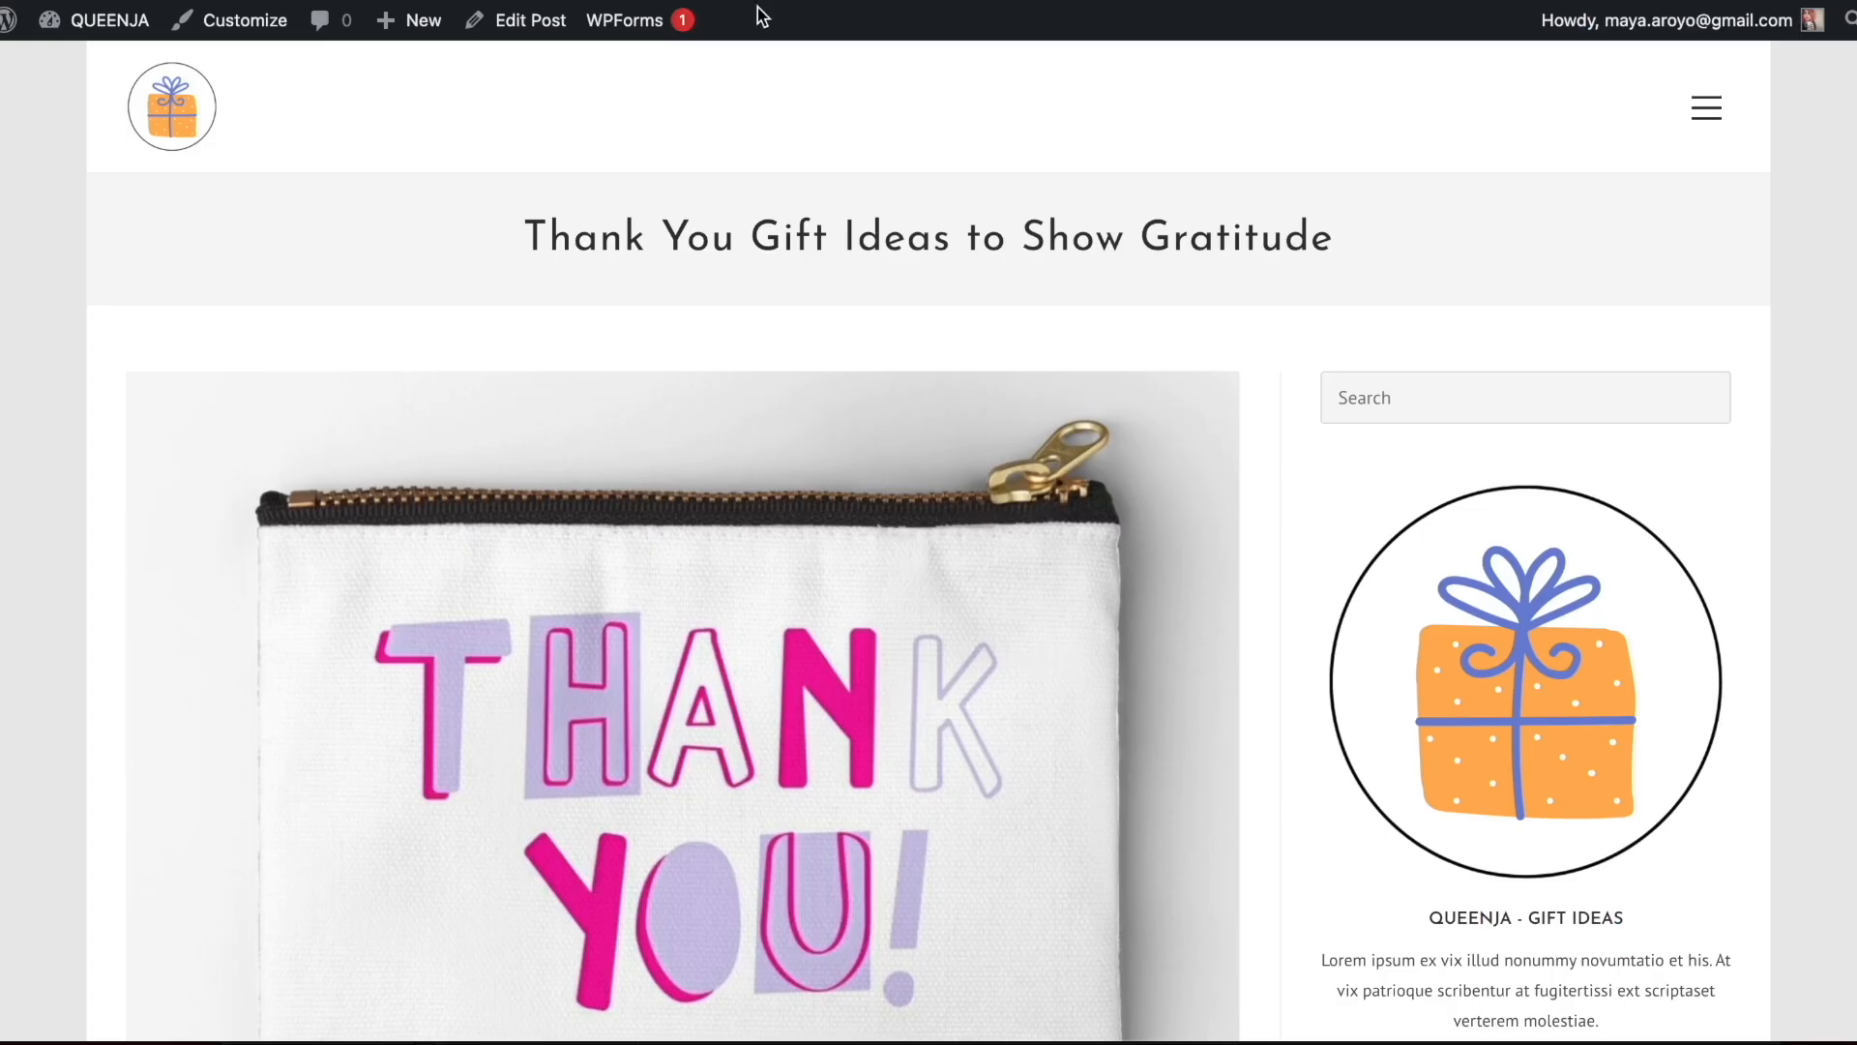
Go to the blog's home page, open the Thank You Gift Ideas to Show Gratitude post and review its product images
click(201, 119)
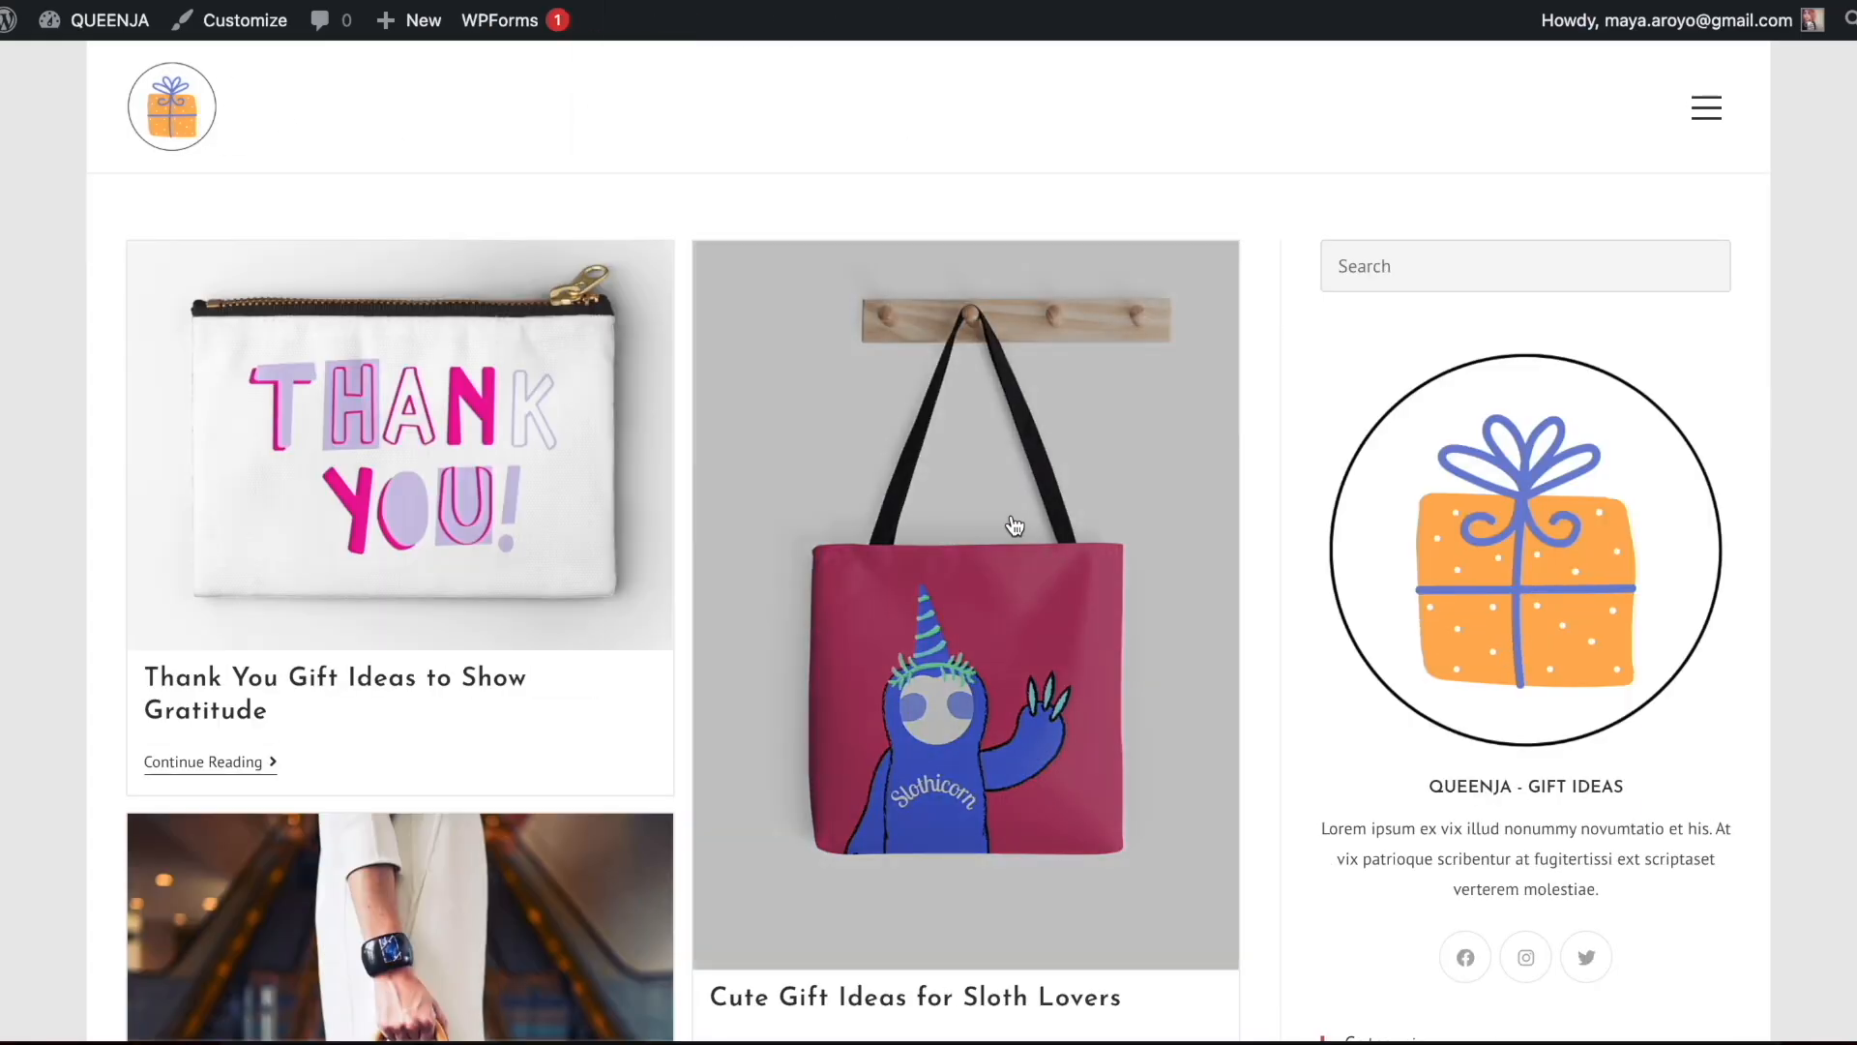
scroll(348, 319, down, 3)
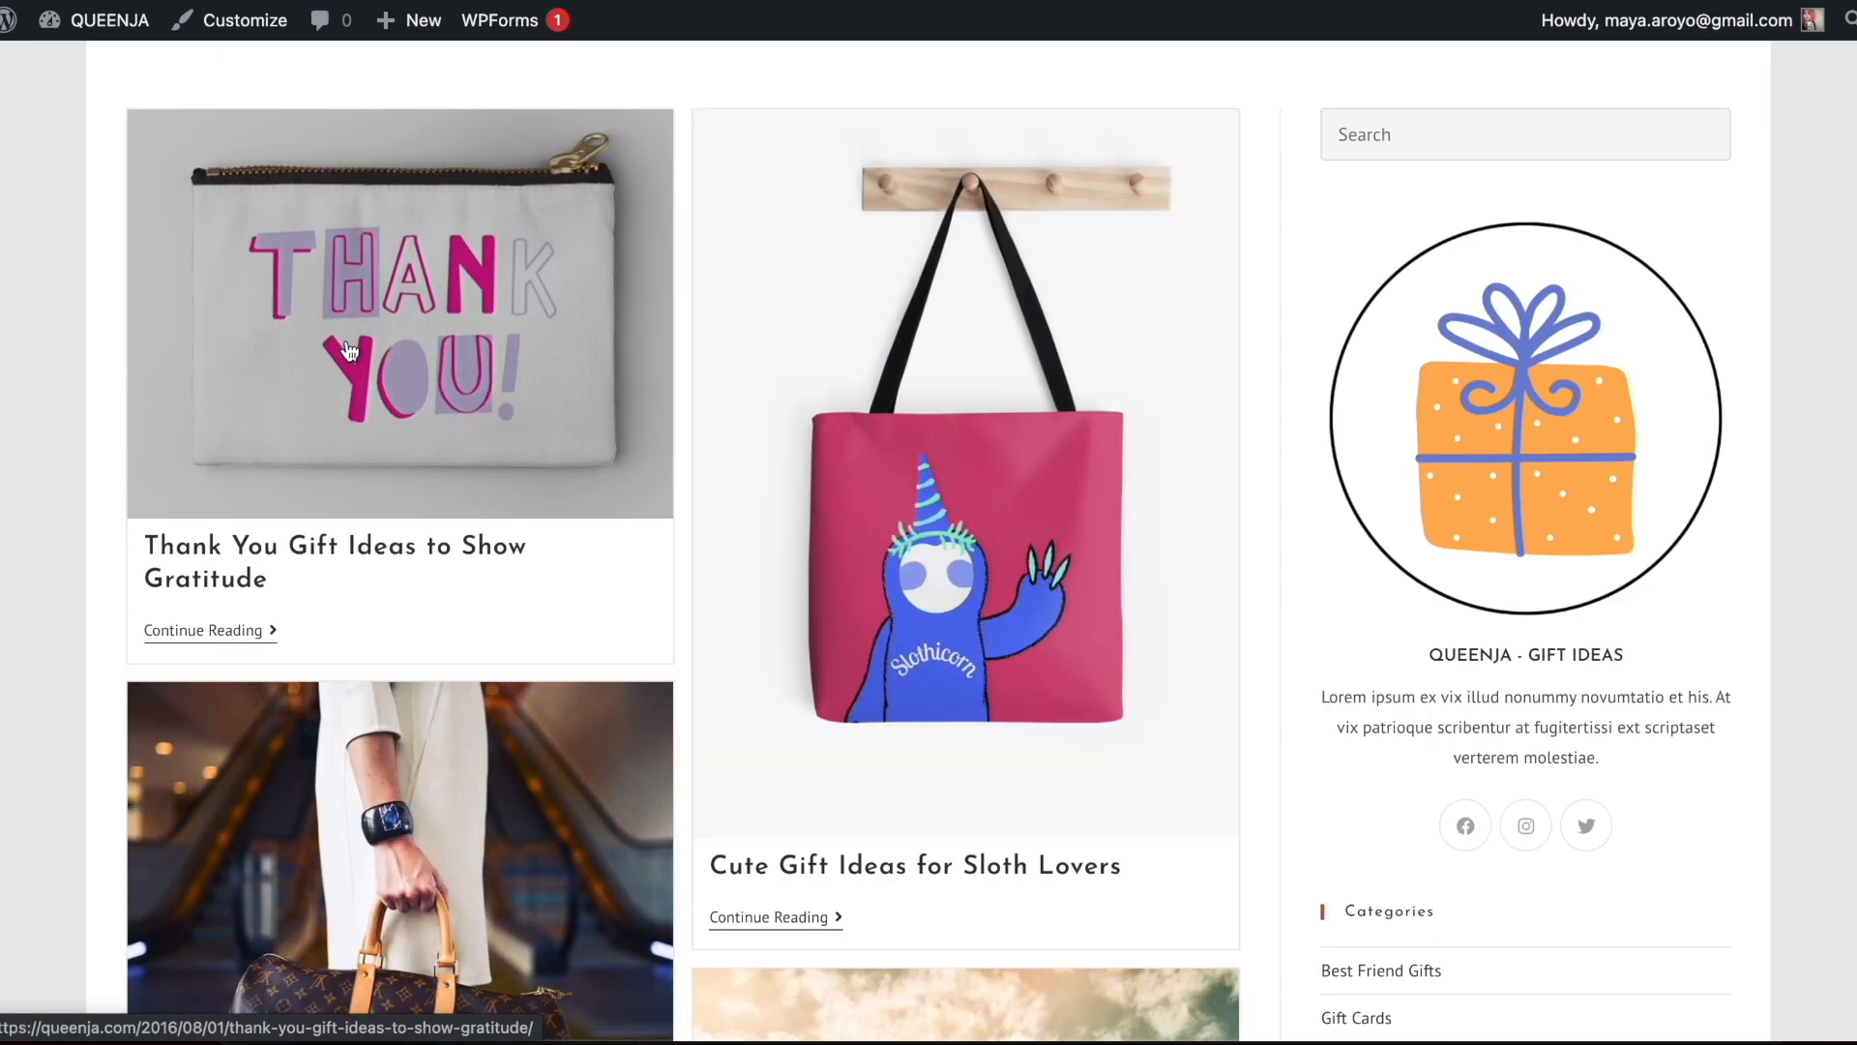
click(348, 268)
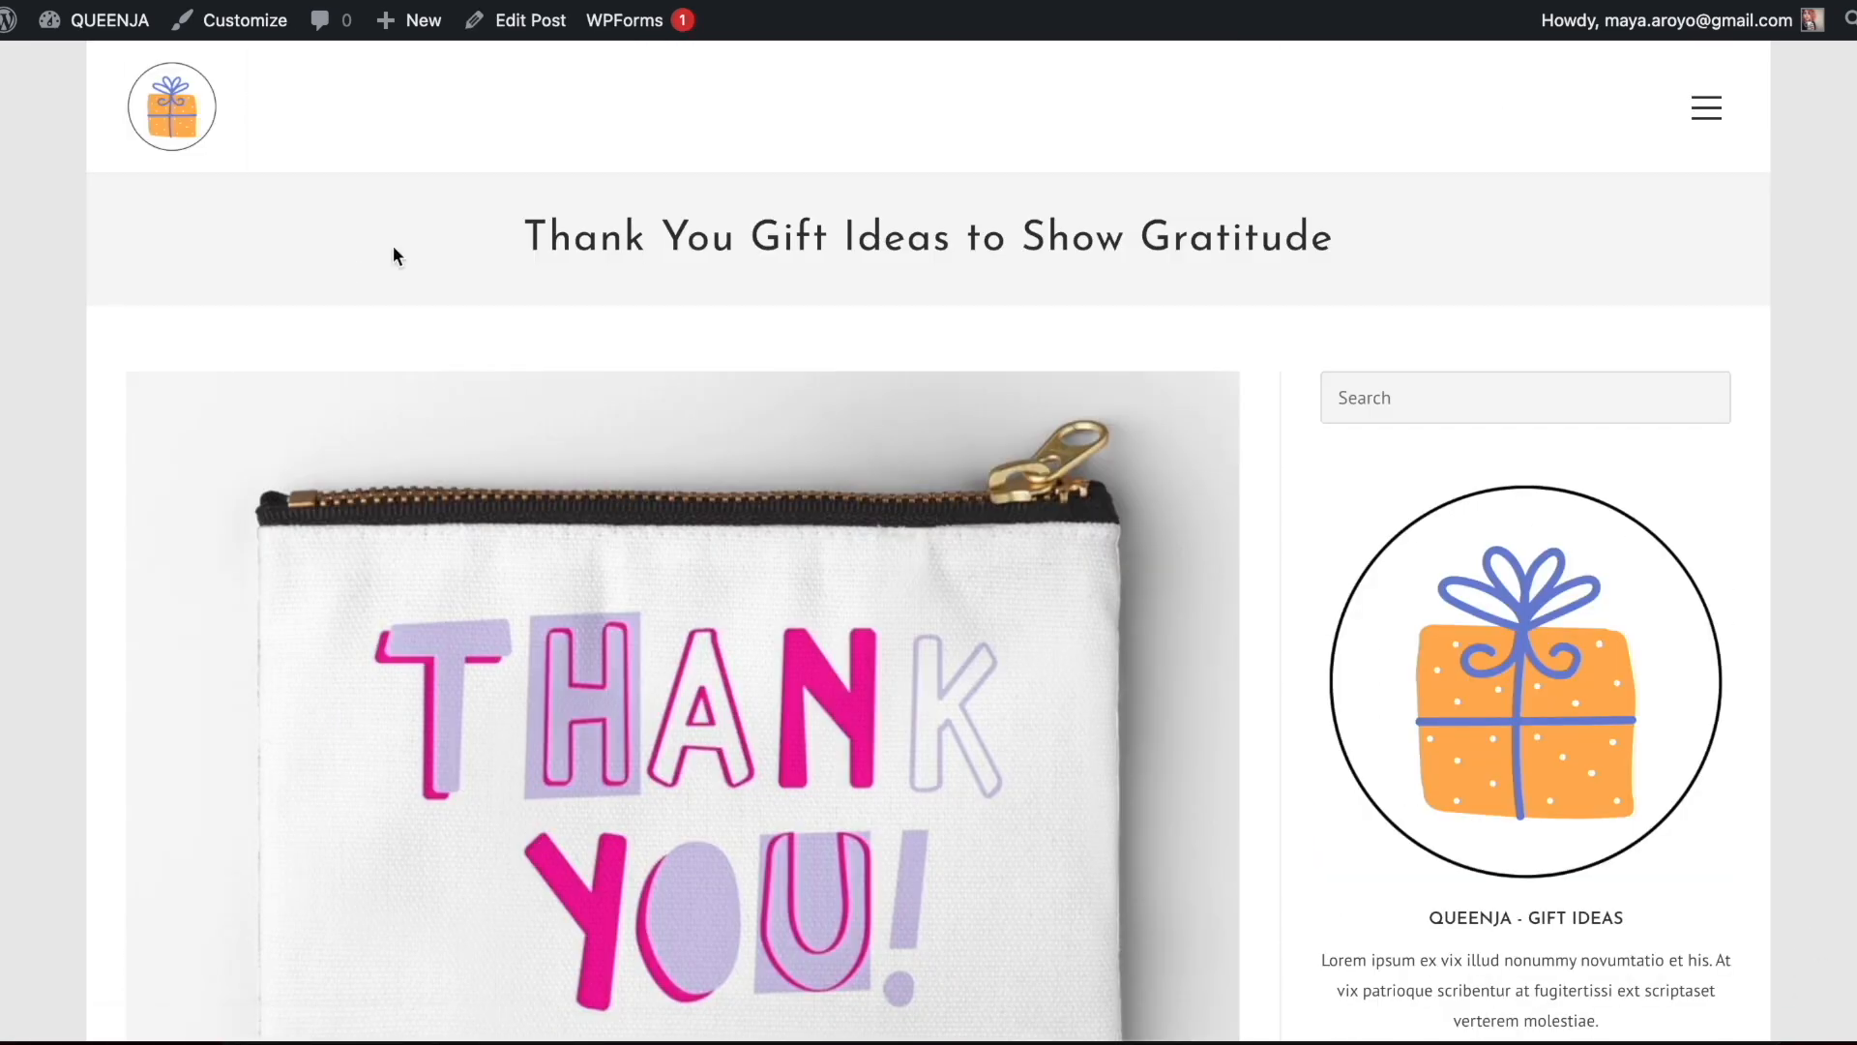
scroll(1040, 286, down, 15)
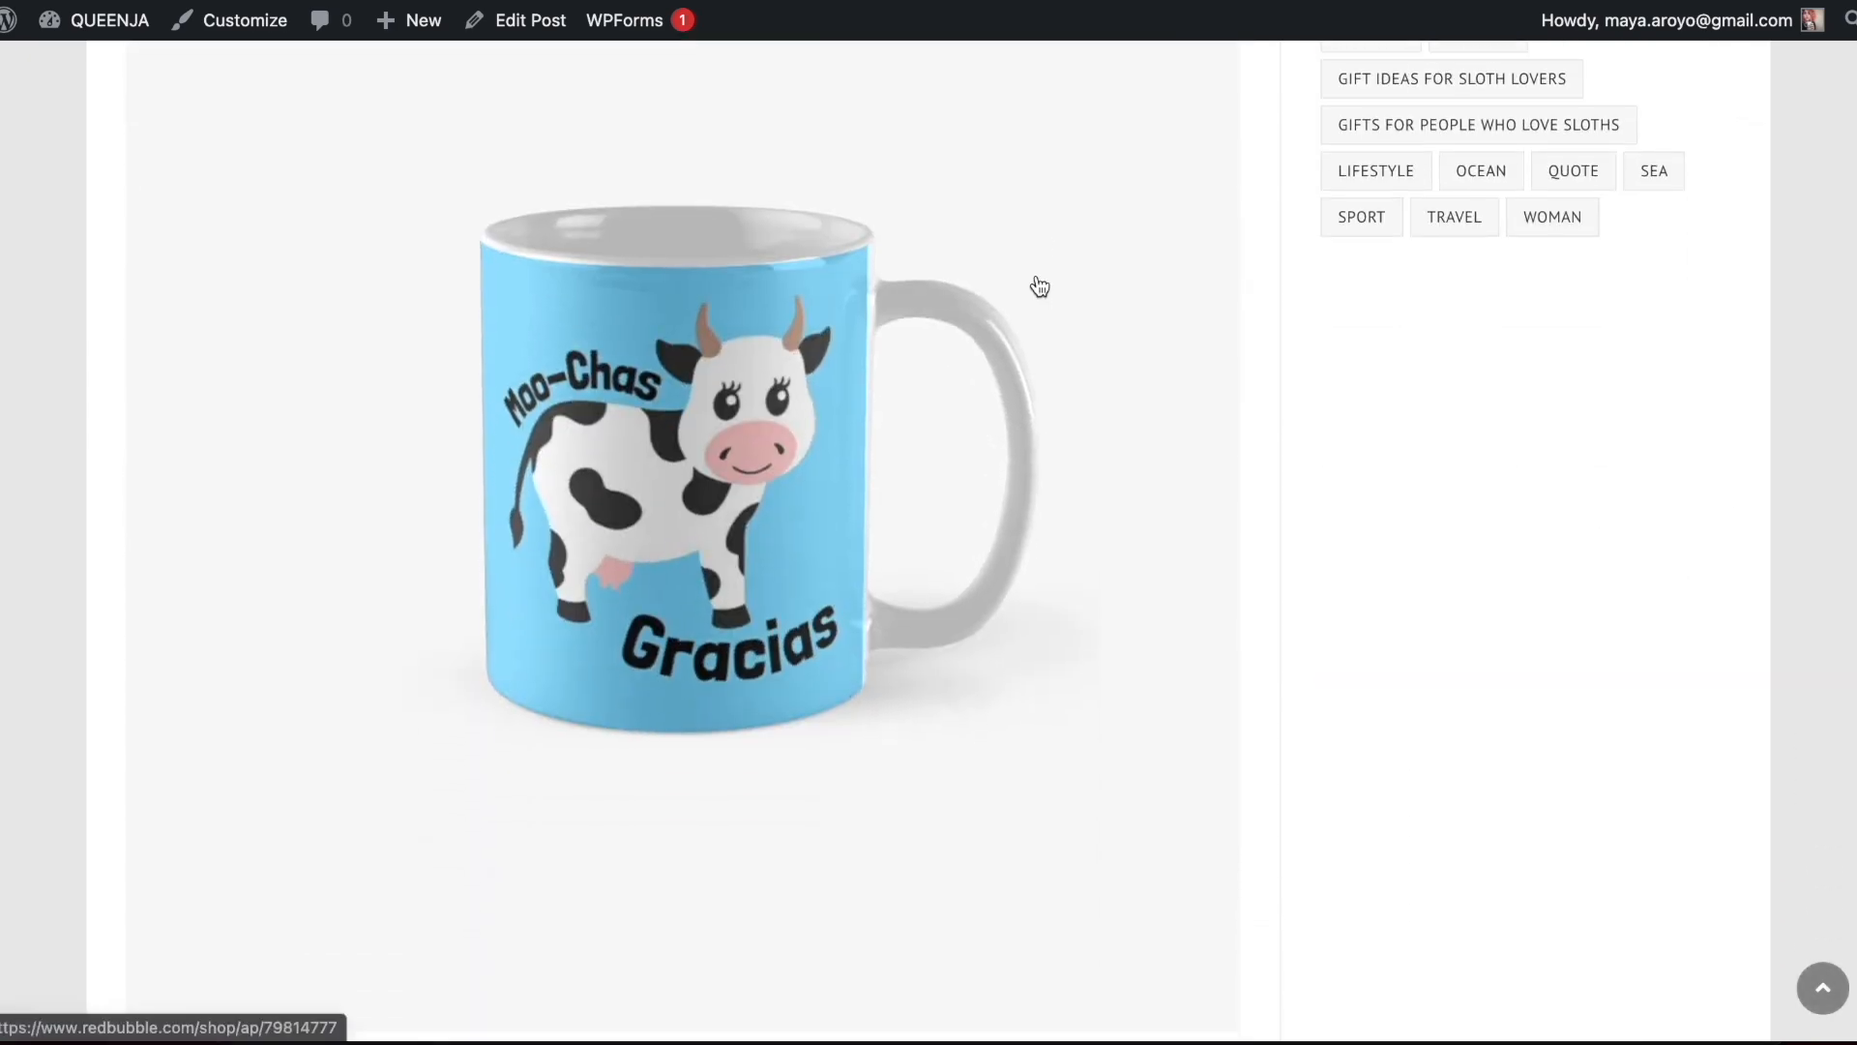
scroll(1040, 286, down, 15)
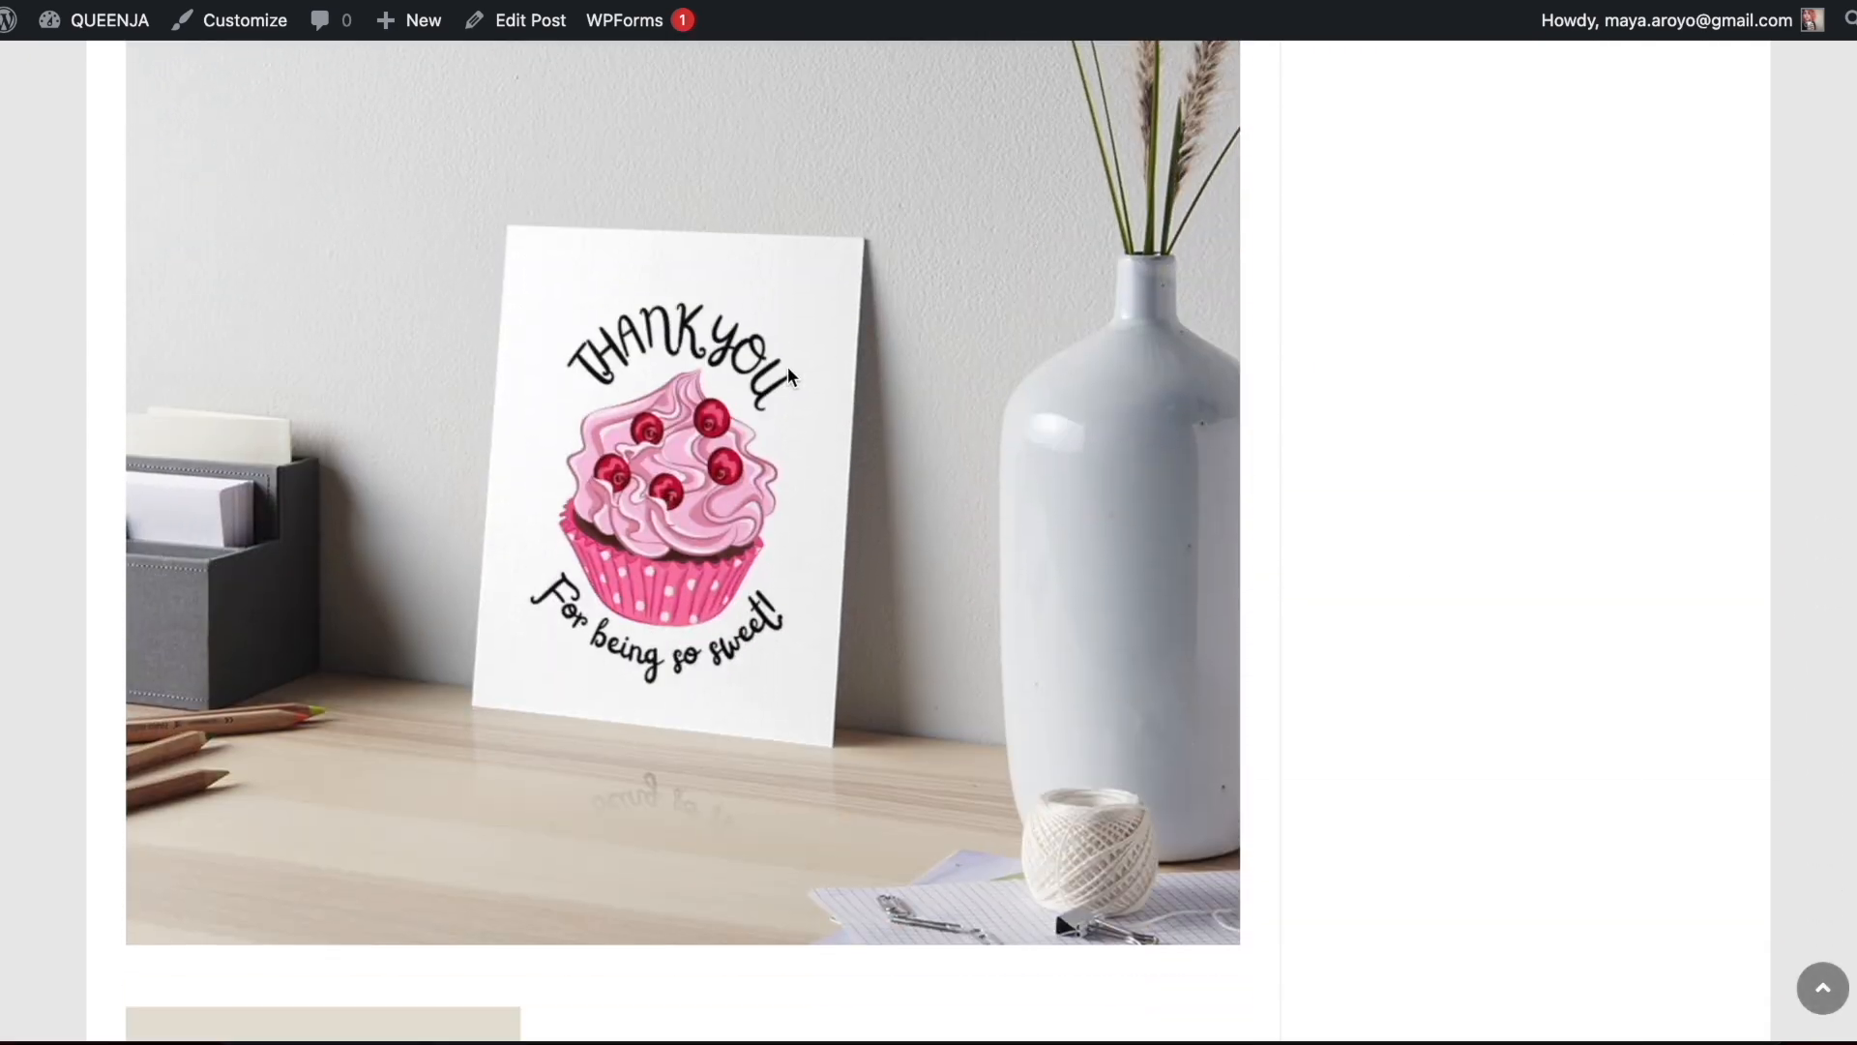
scroll(788, 368, up, 20)
Return to the home page, open the Cute Gift Ideas for Sloth Lovers post and review its product sections
click(165, 134)
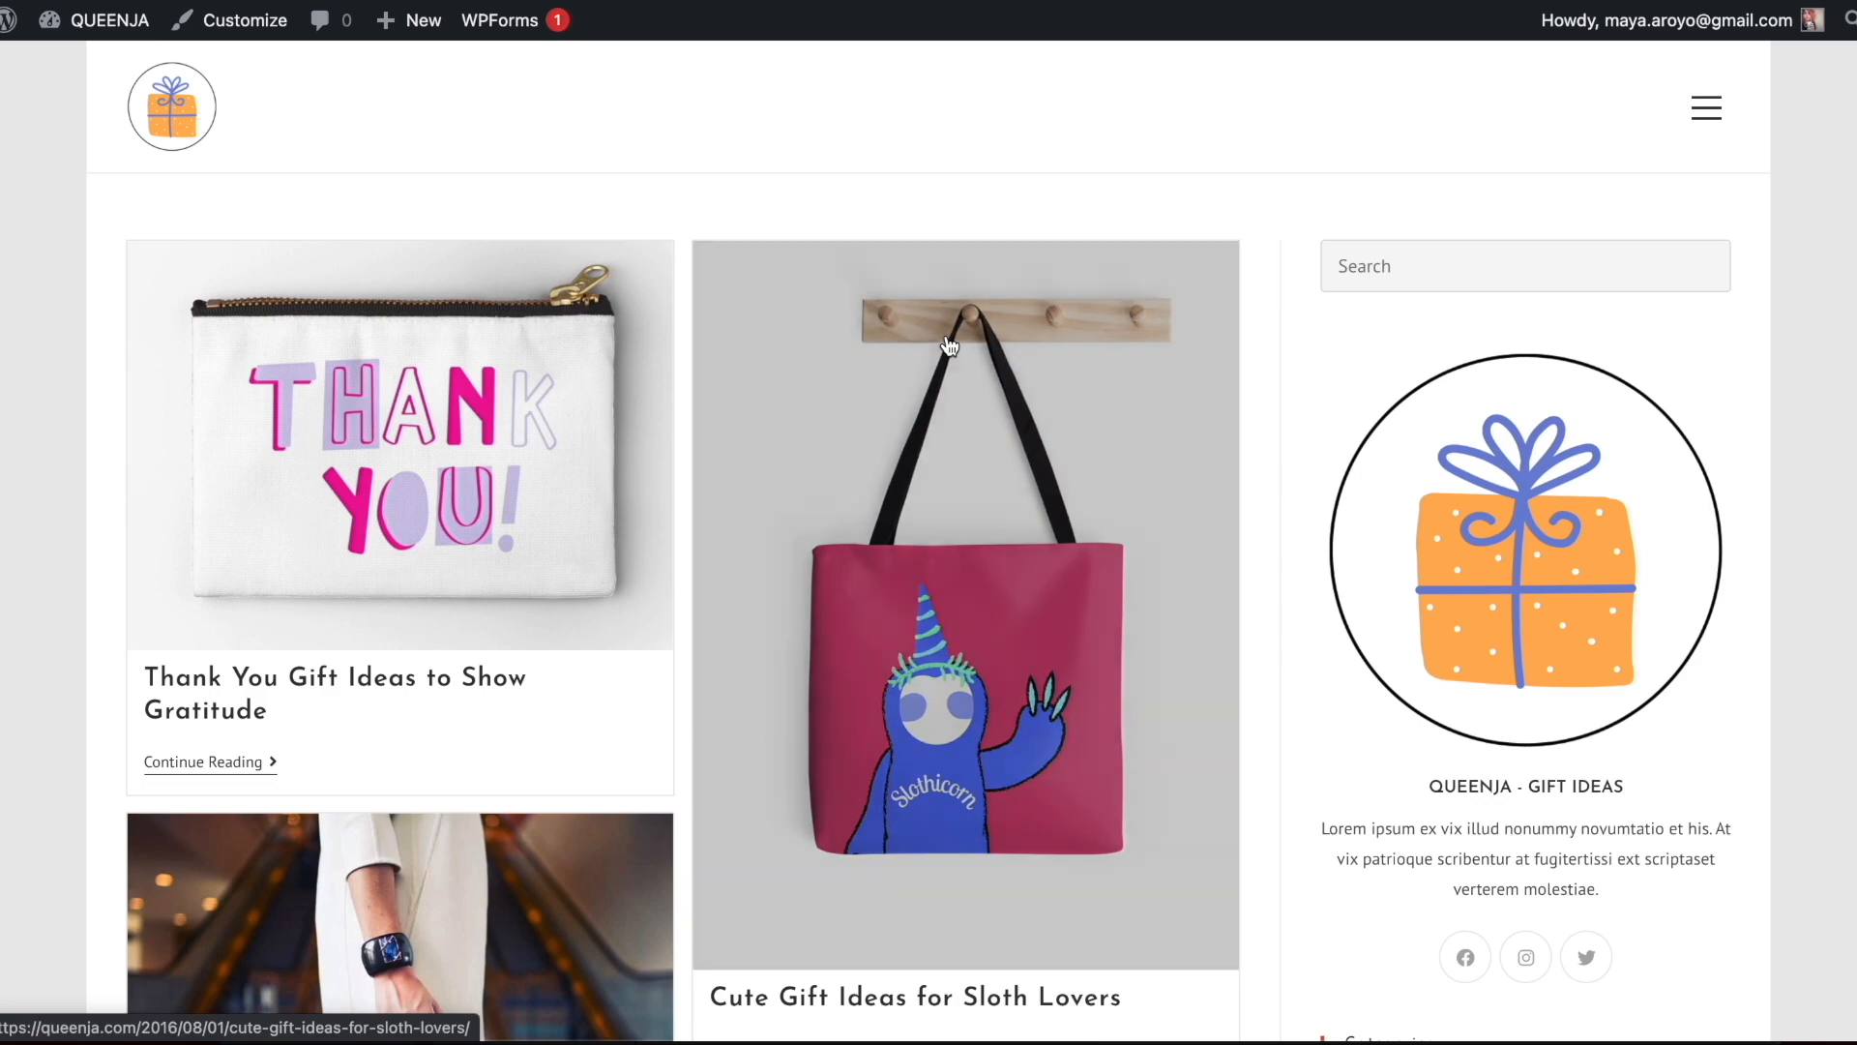
scroll(948, 345, down, 2)
click(949, 436)
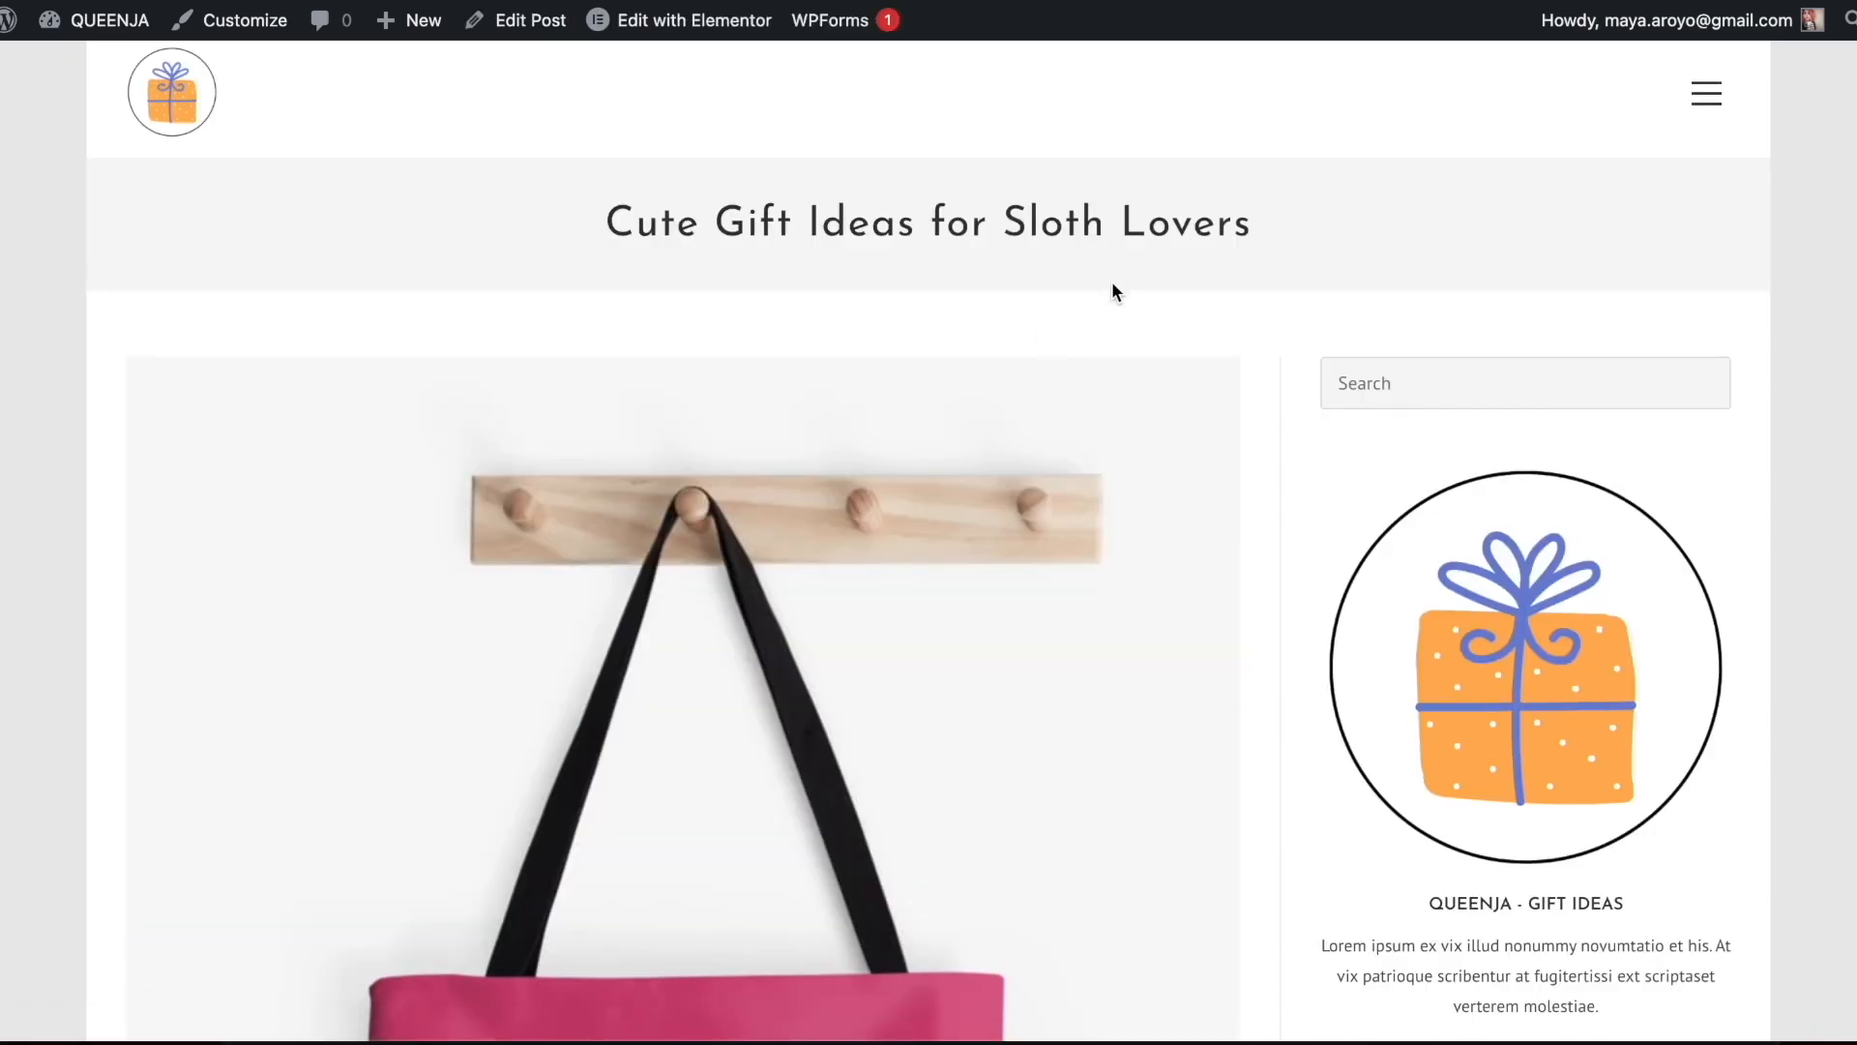
scroll(1111, 290, down, 15)
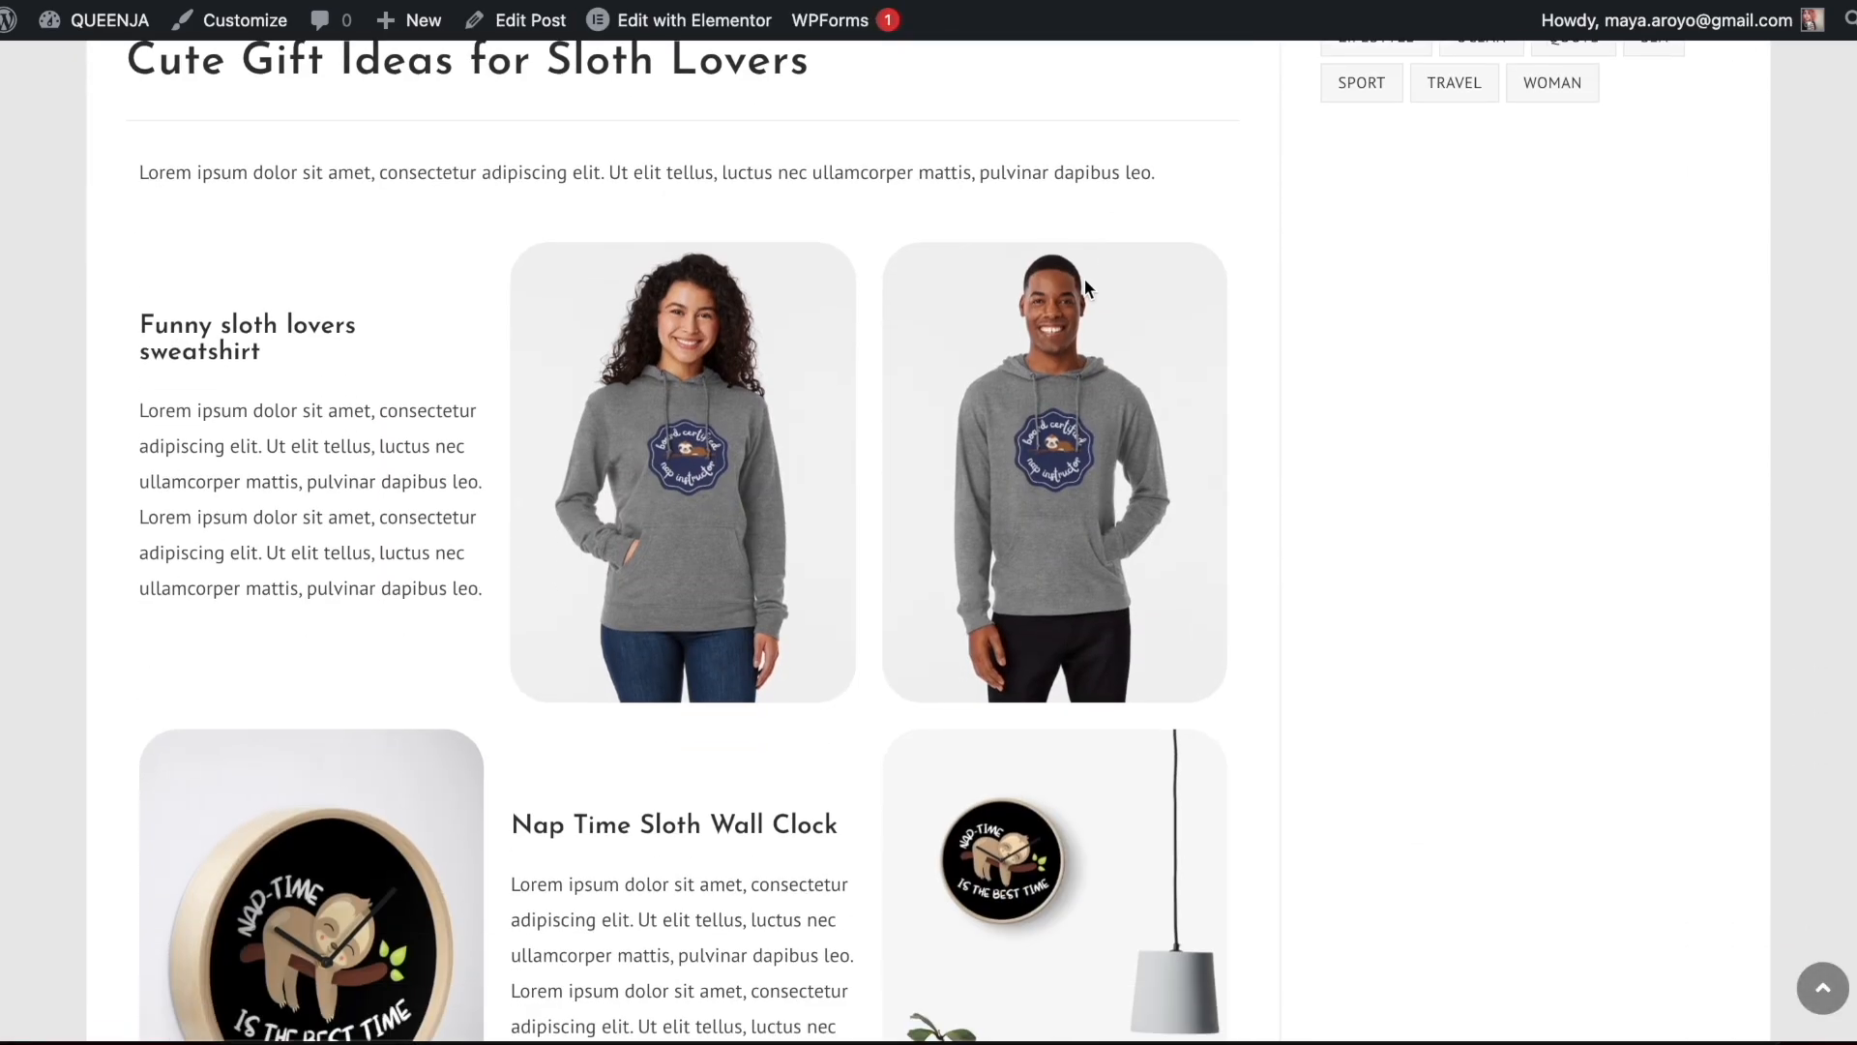
scroll(730, 433, down, 10)
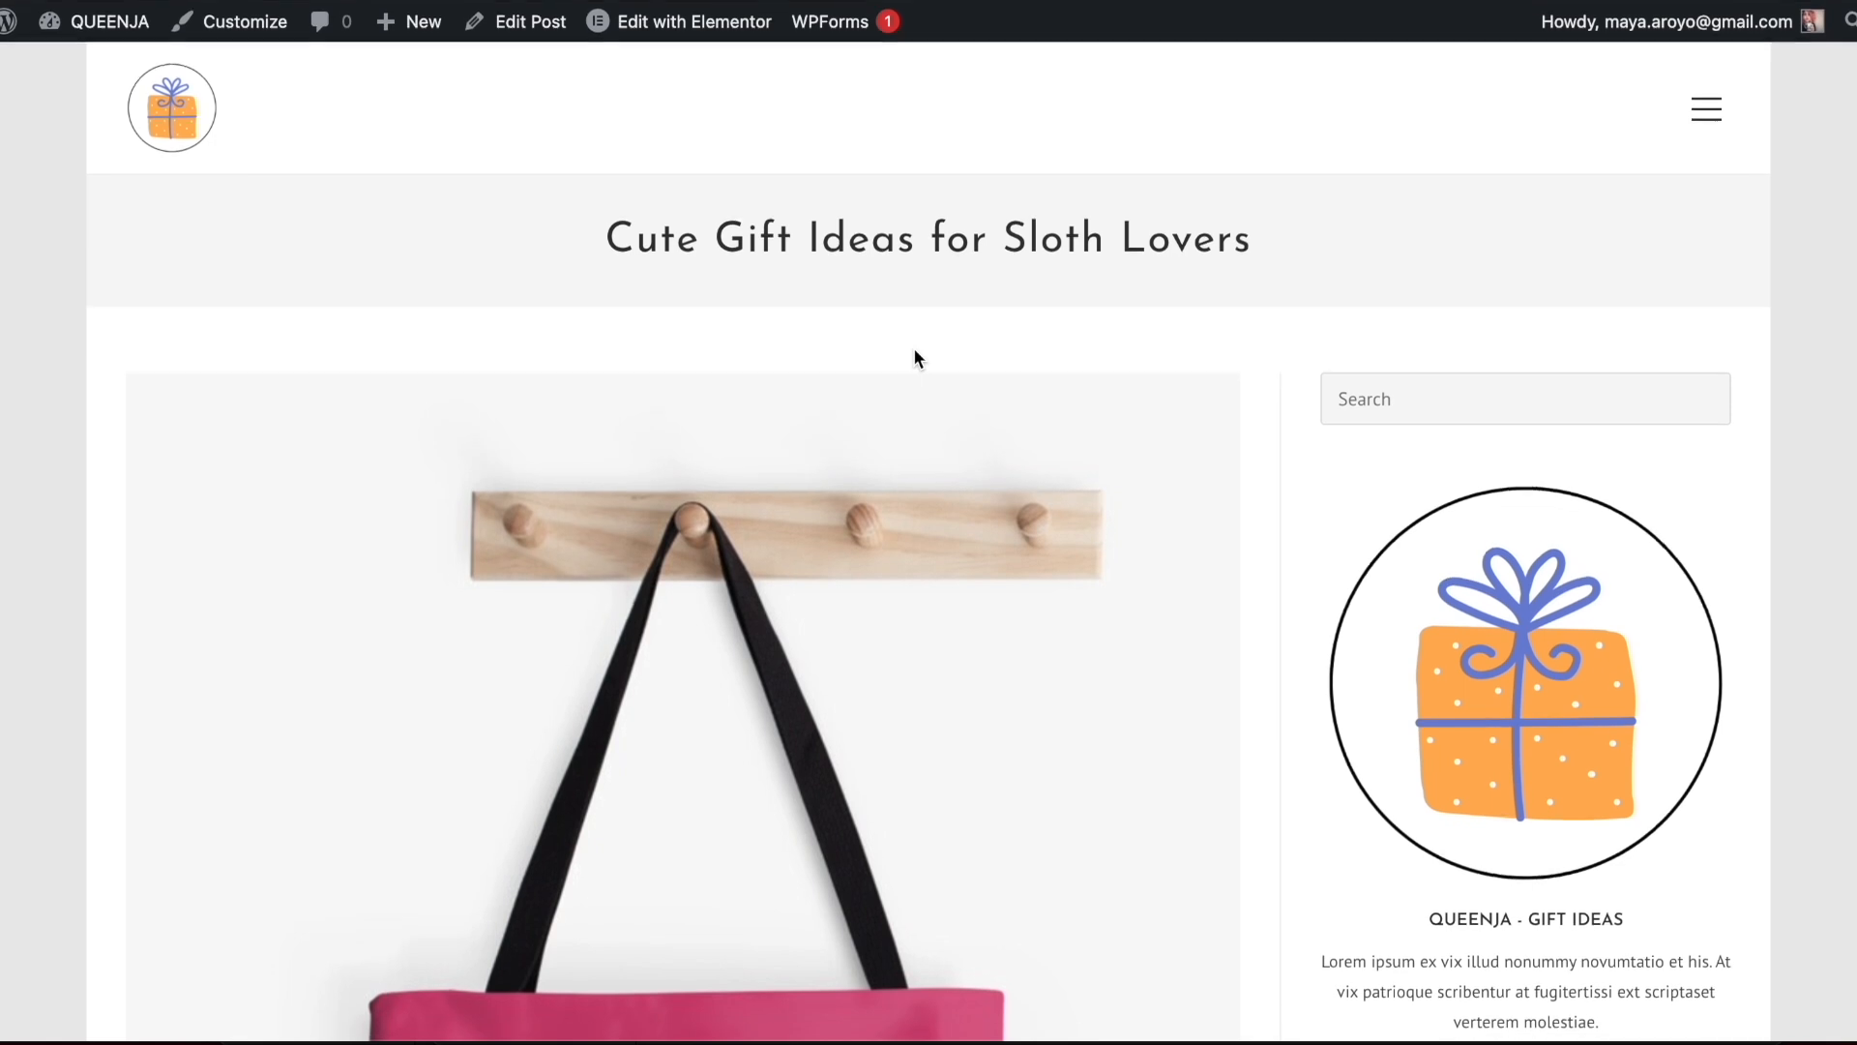
Go back to the home page and look over the post grid and the sidebar's categories and tags
click(191, 147)
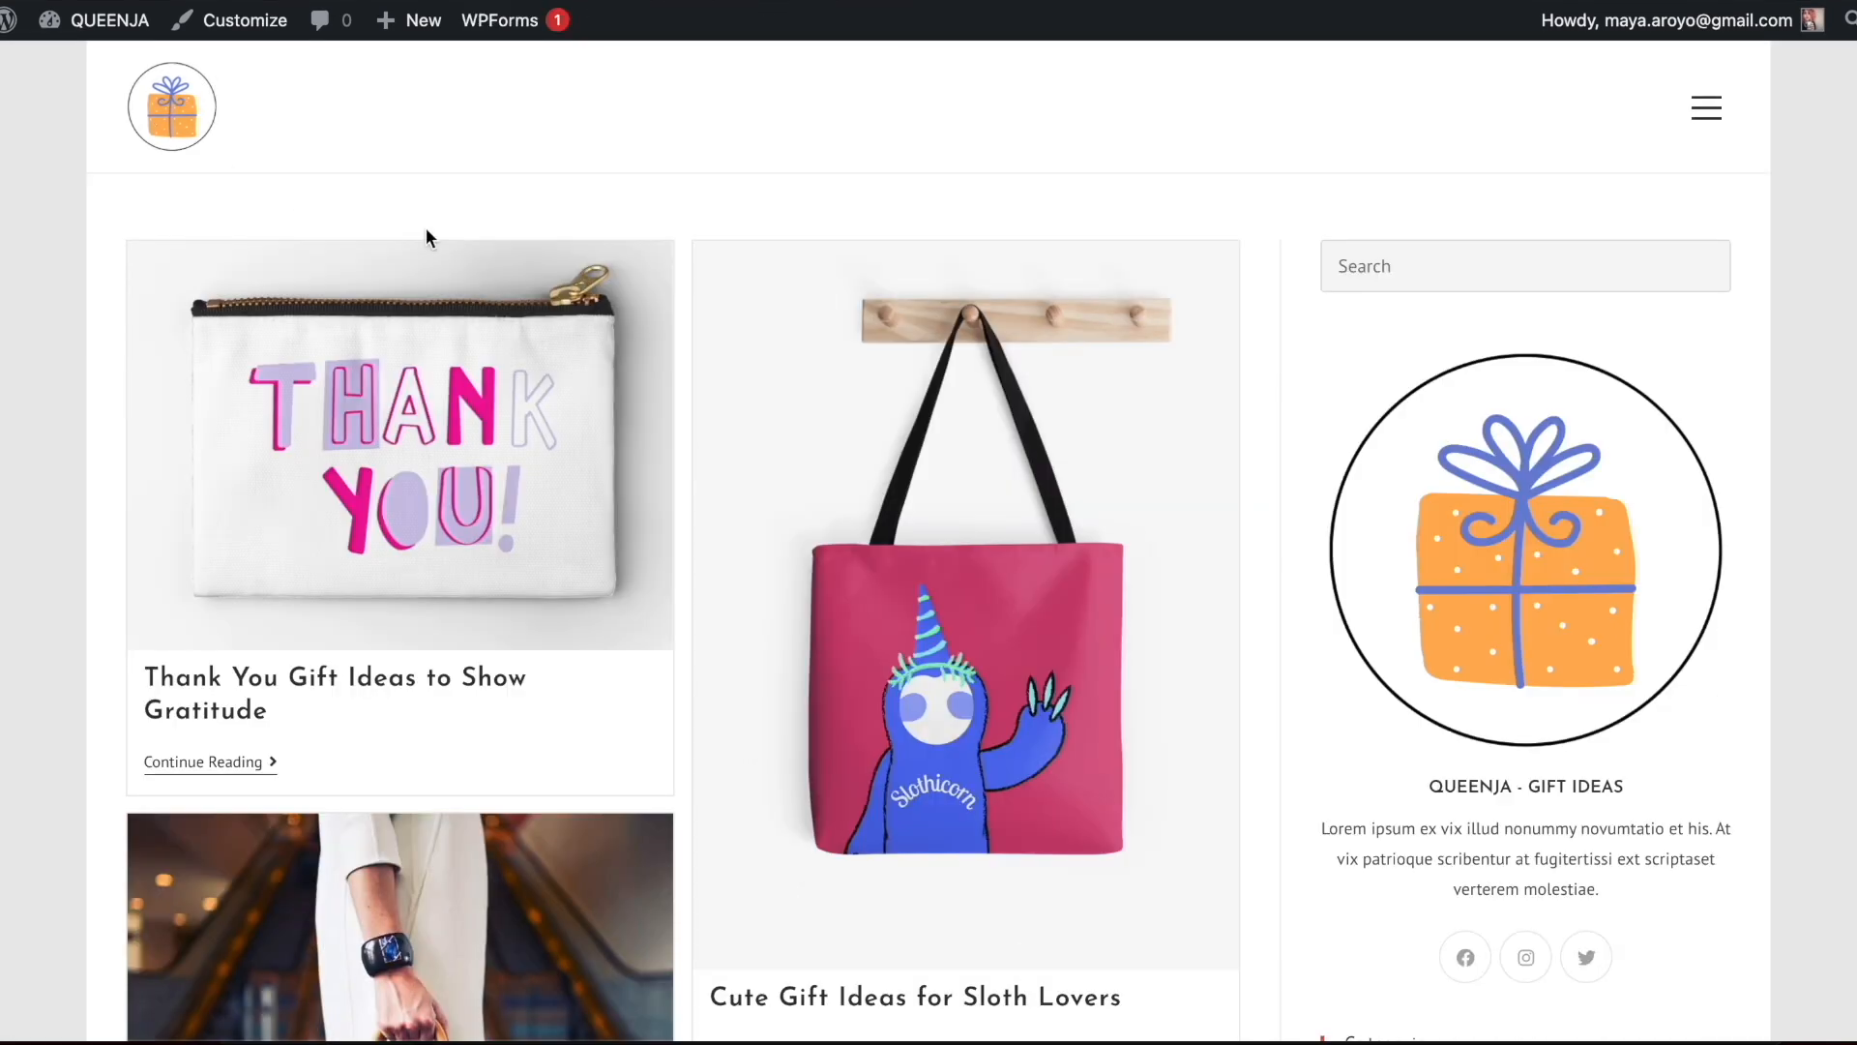
scroll(1343, 182, down, 8)
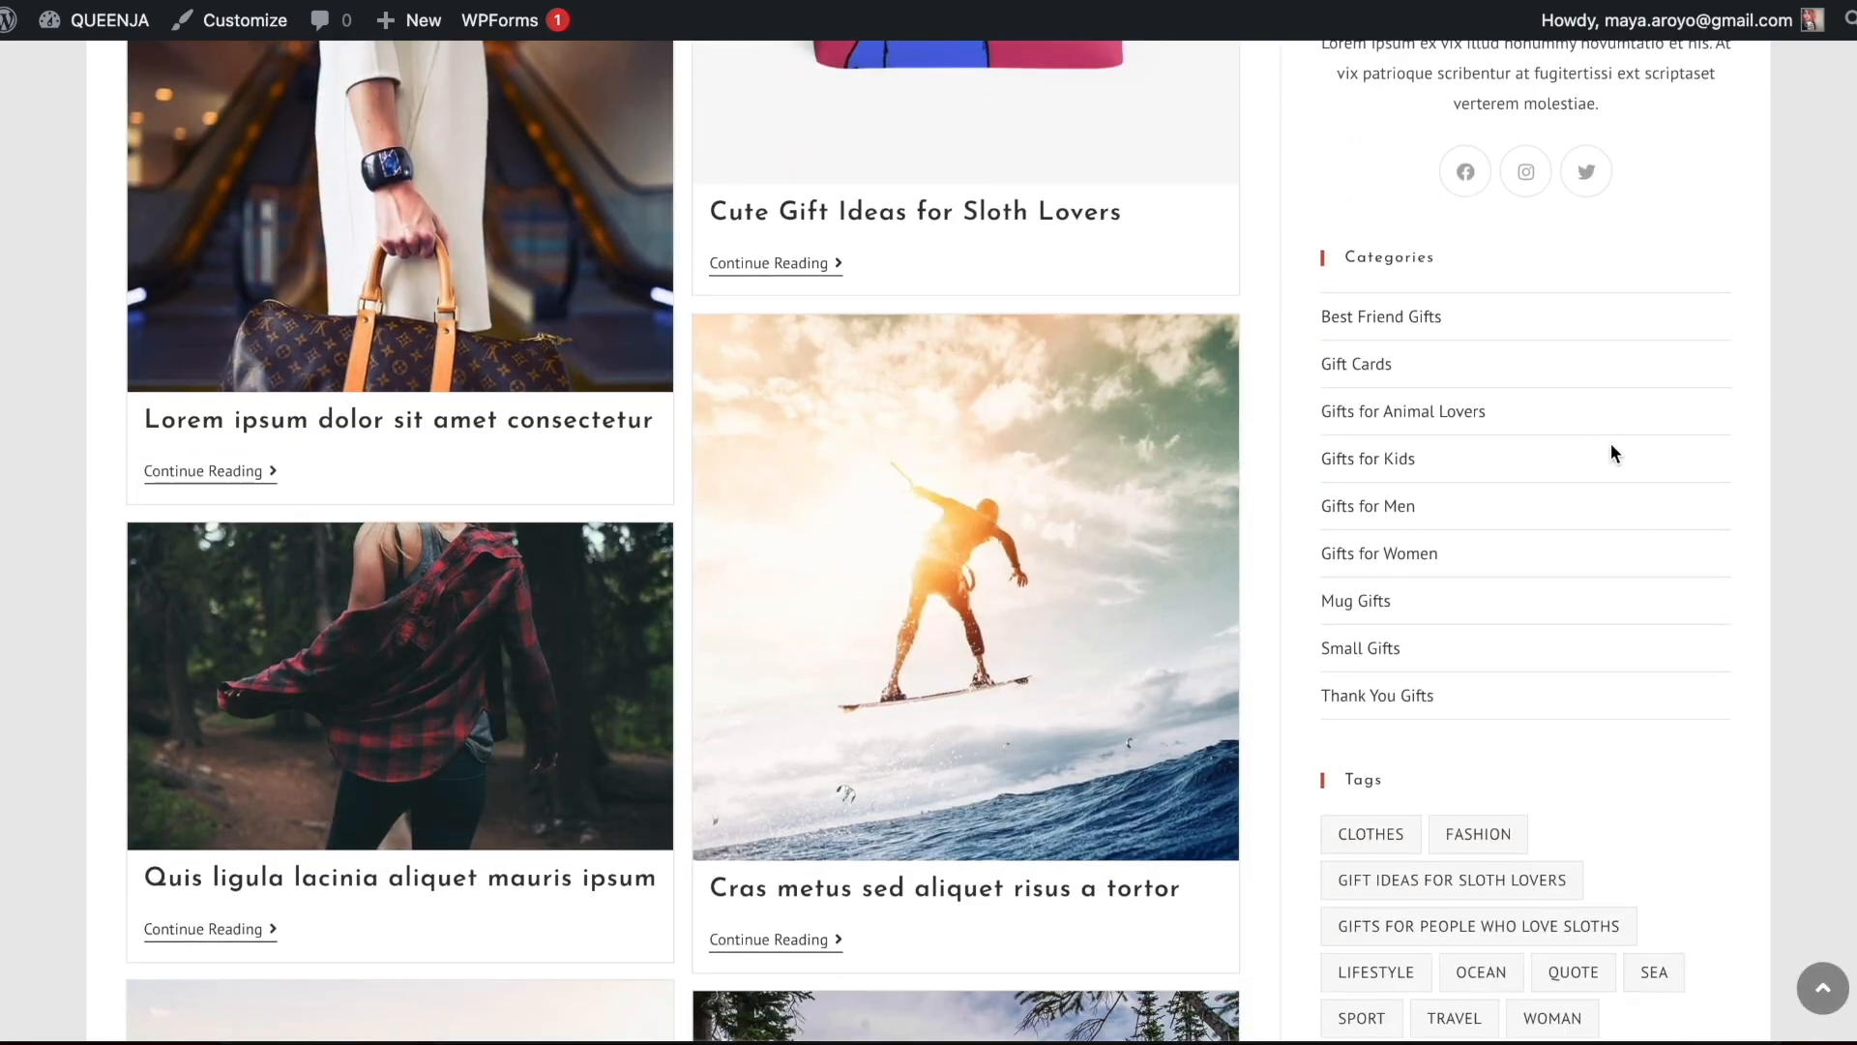
scroll(1610, 443, up, 10)
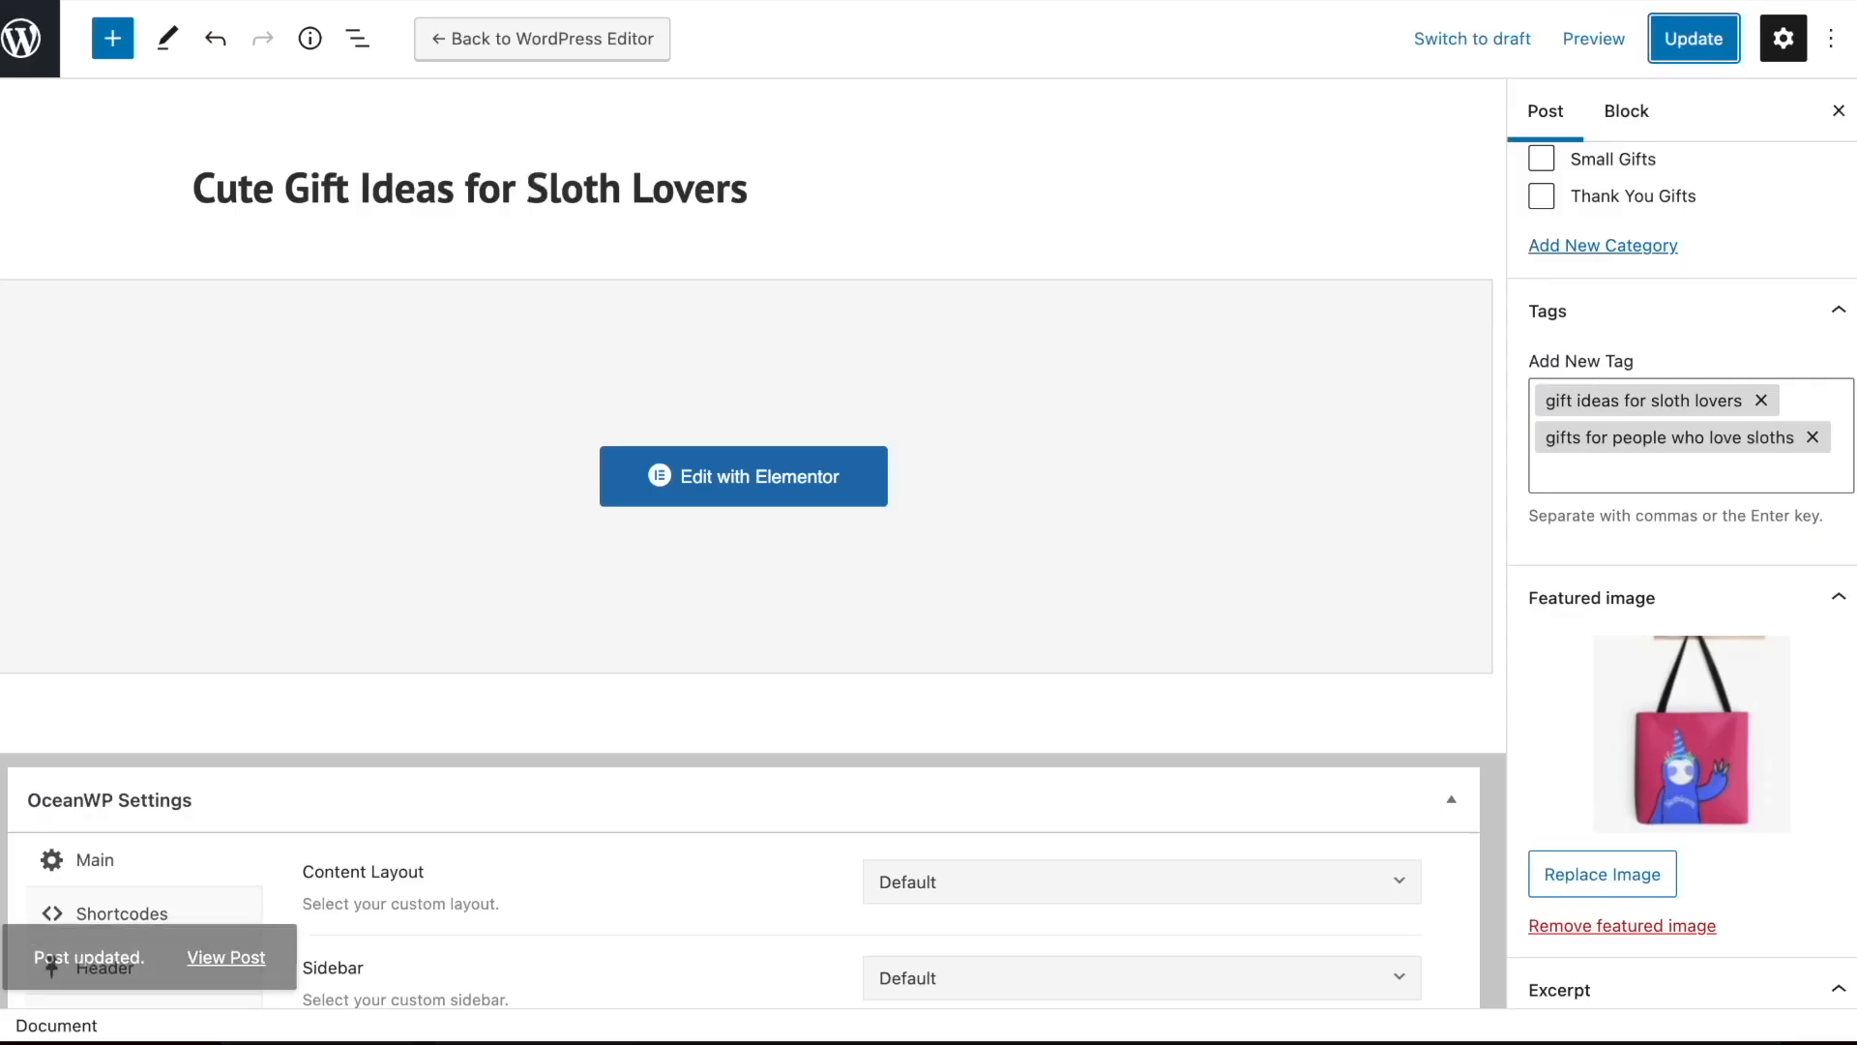
Examine the OceanWP settings in the sloth post's editor and check the posts and sidebar on the live home page
scroll(1089, 572, down, 5)
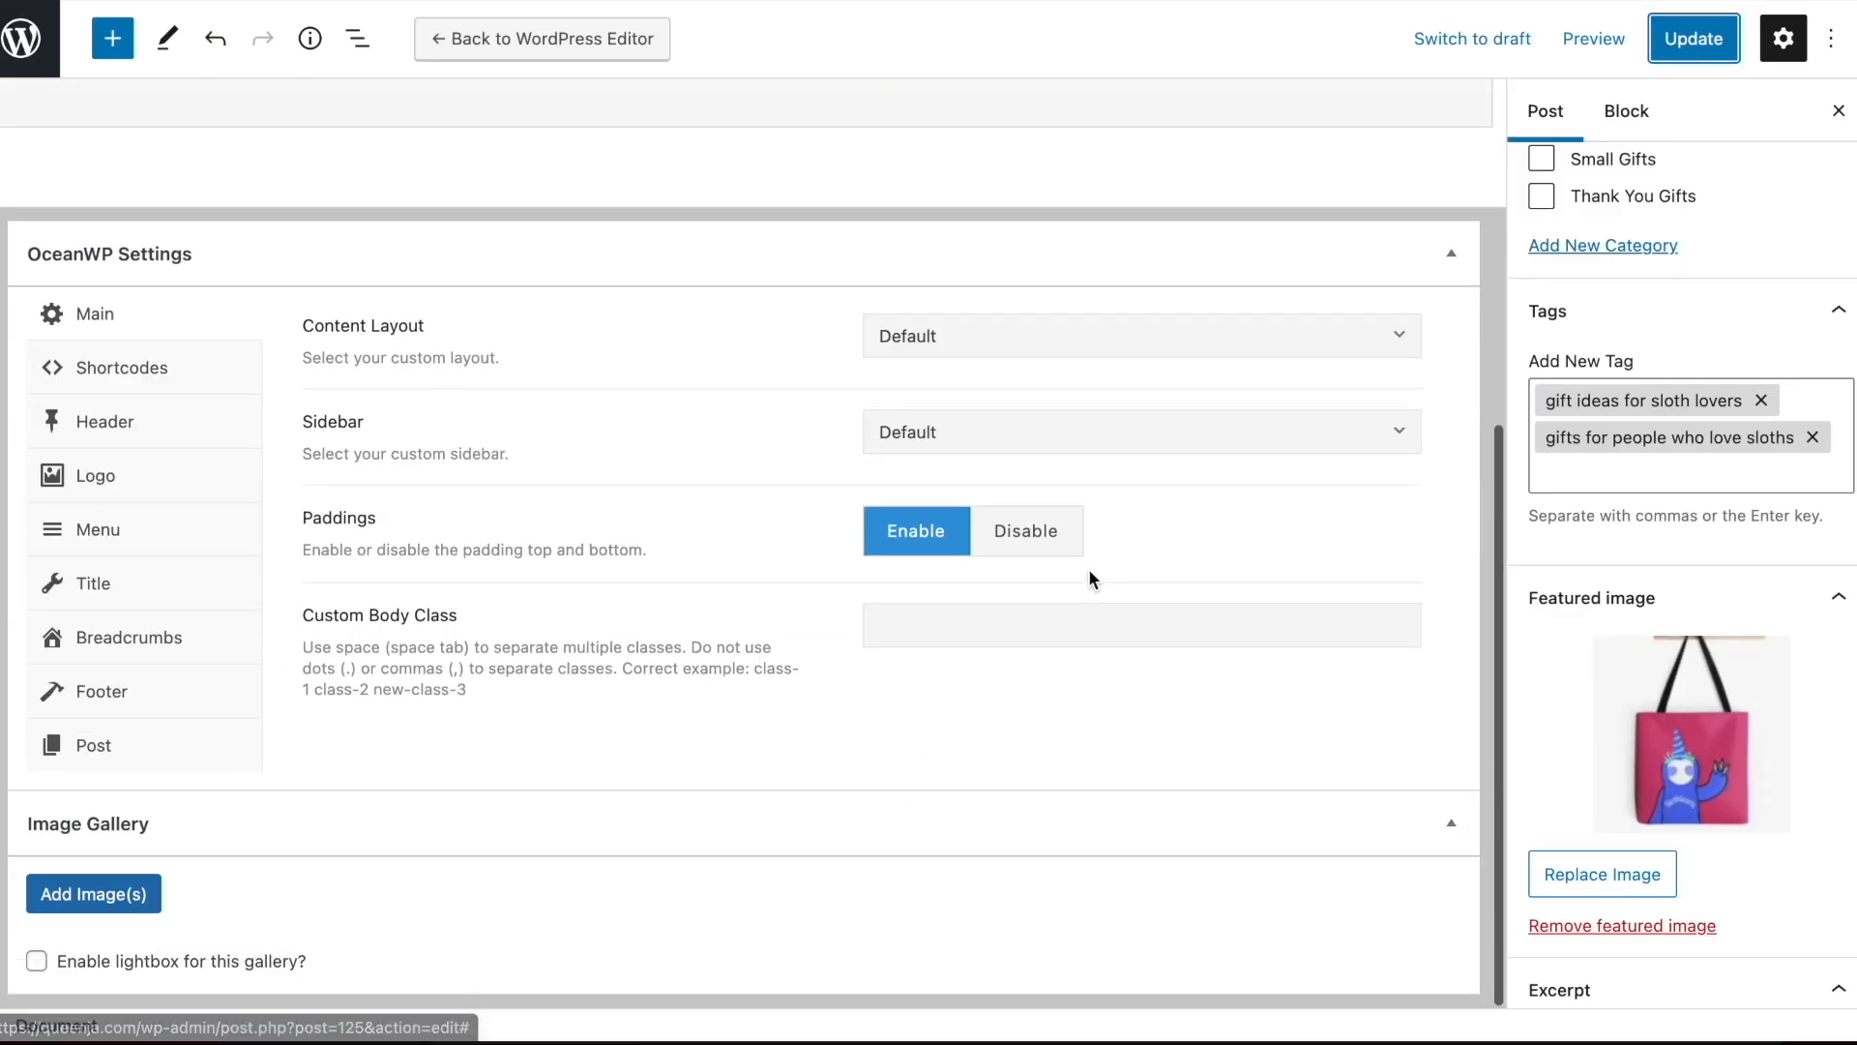
scroll(1090, 572, up, 5)
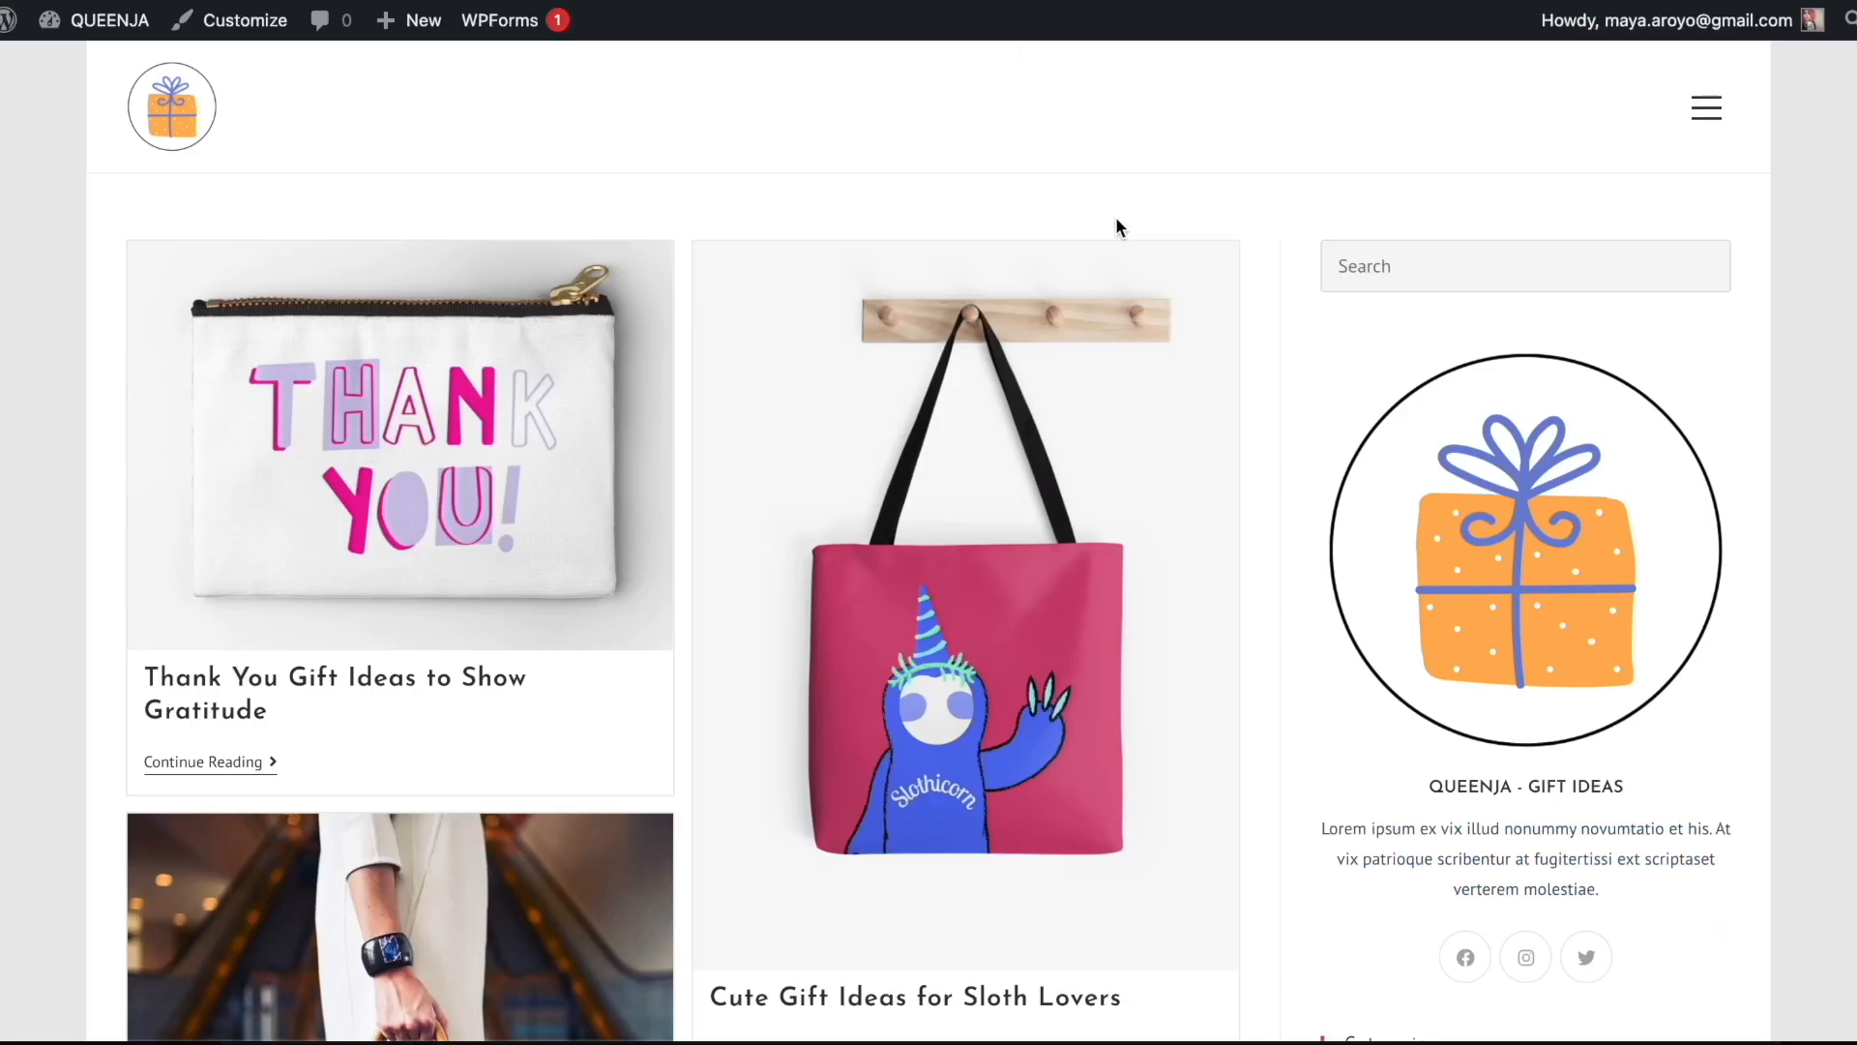
scroll(1821, 329, down, 5)
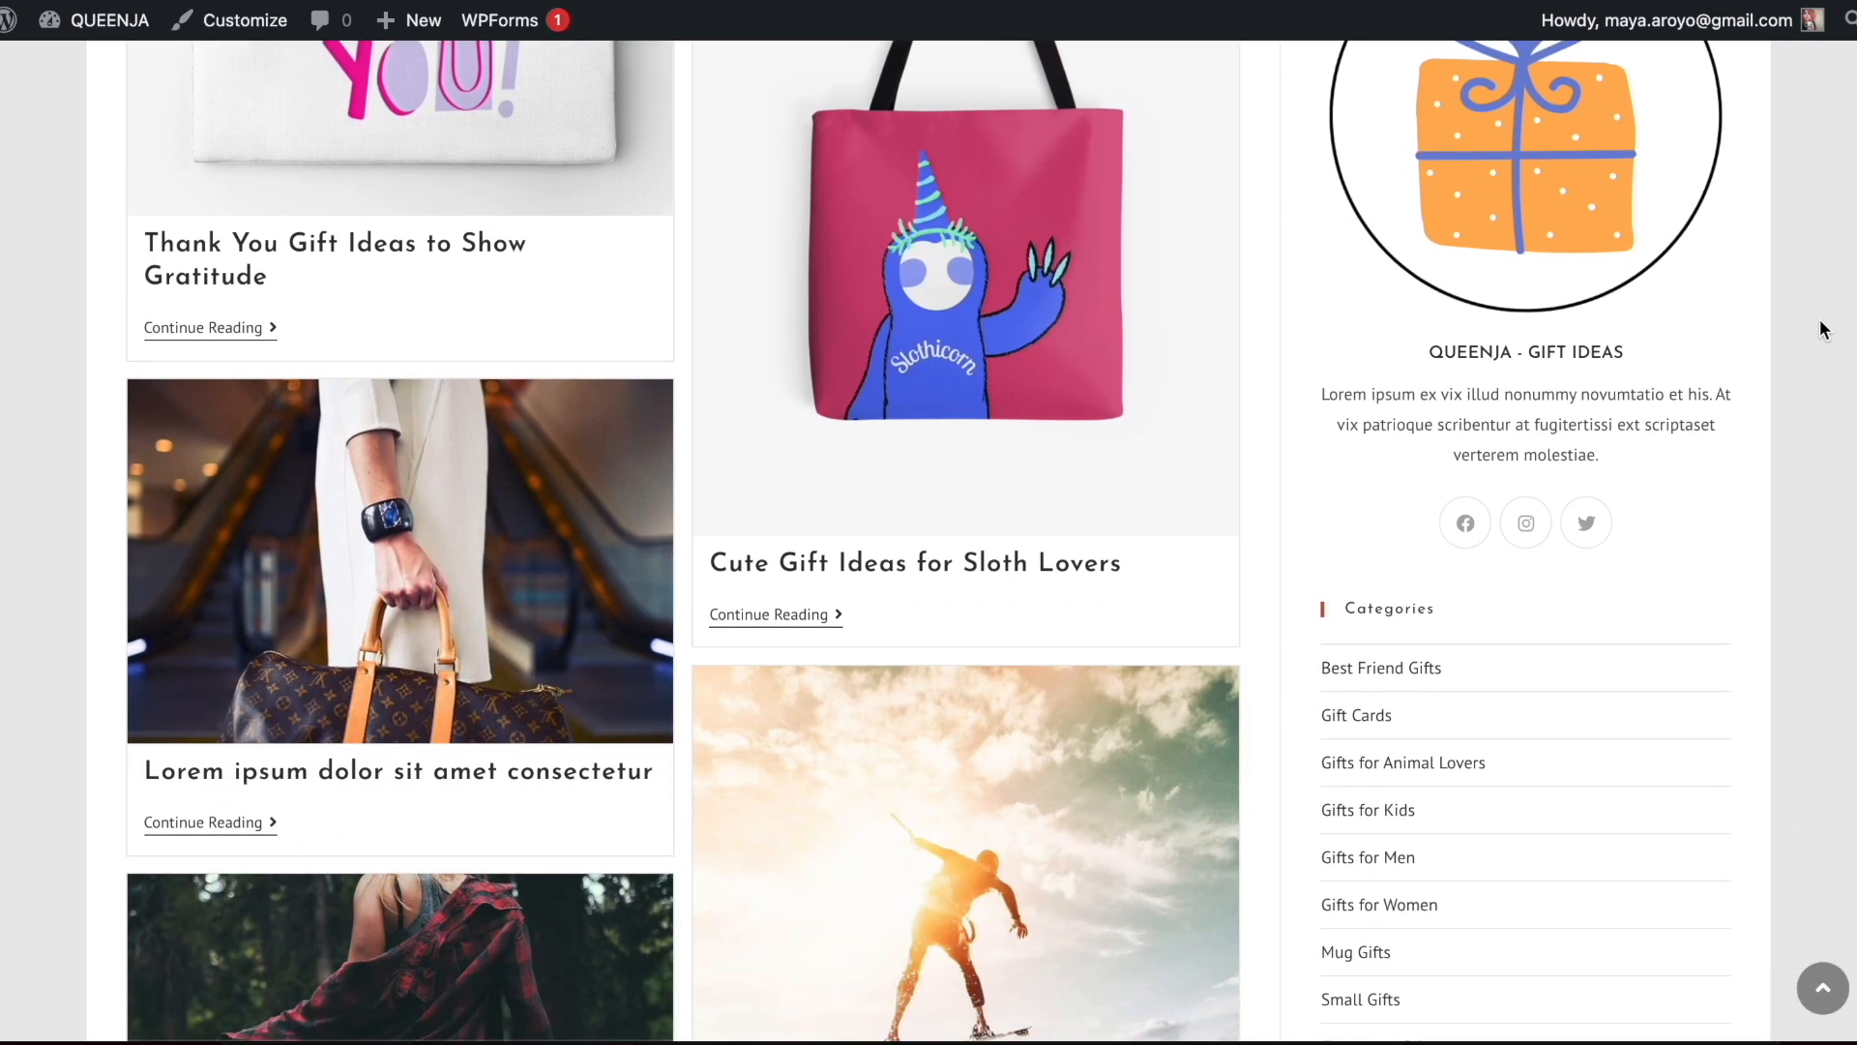
scroll(1820, 318, down, 10)
scroll(1784, 534, up, 15)
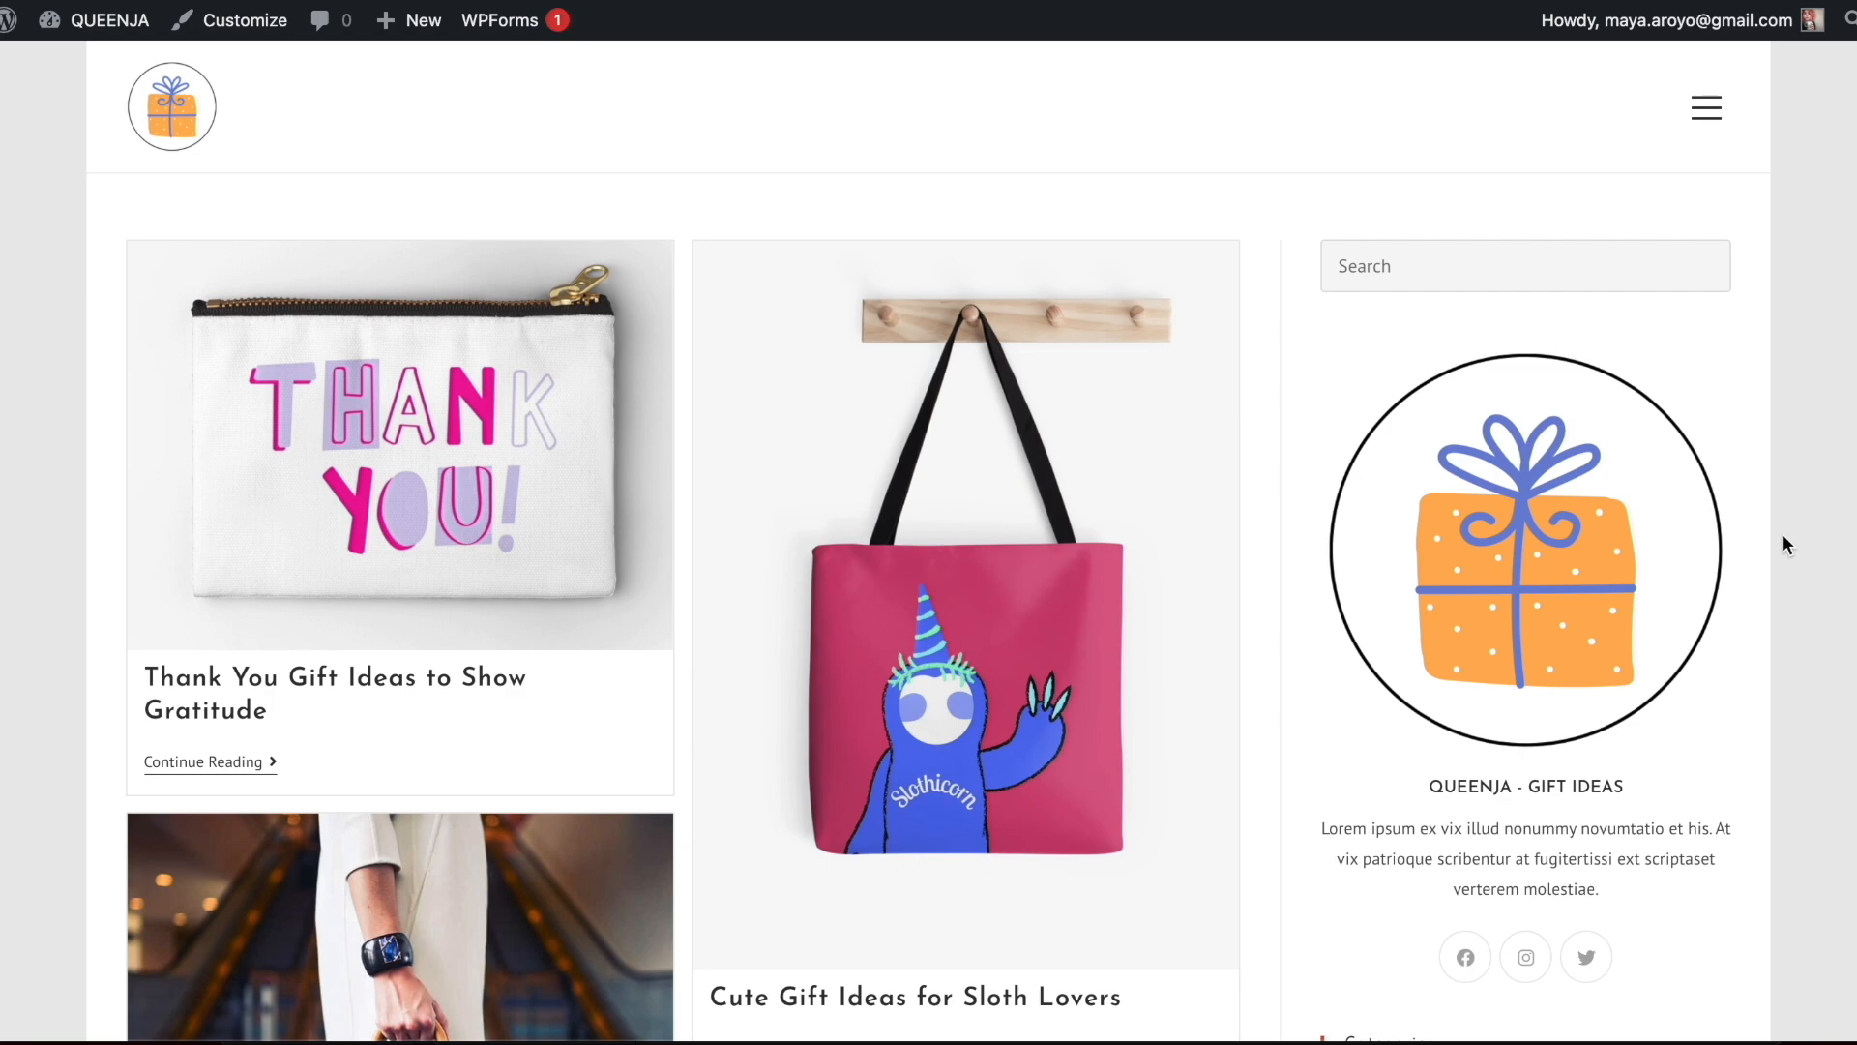
Browse the site menu to the Thank You Gifts category, open its Thank You Gift Ideas to Show Gratitude post and review the page
click(1723, 99)
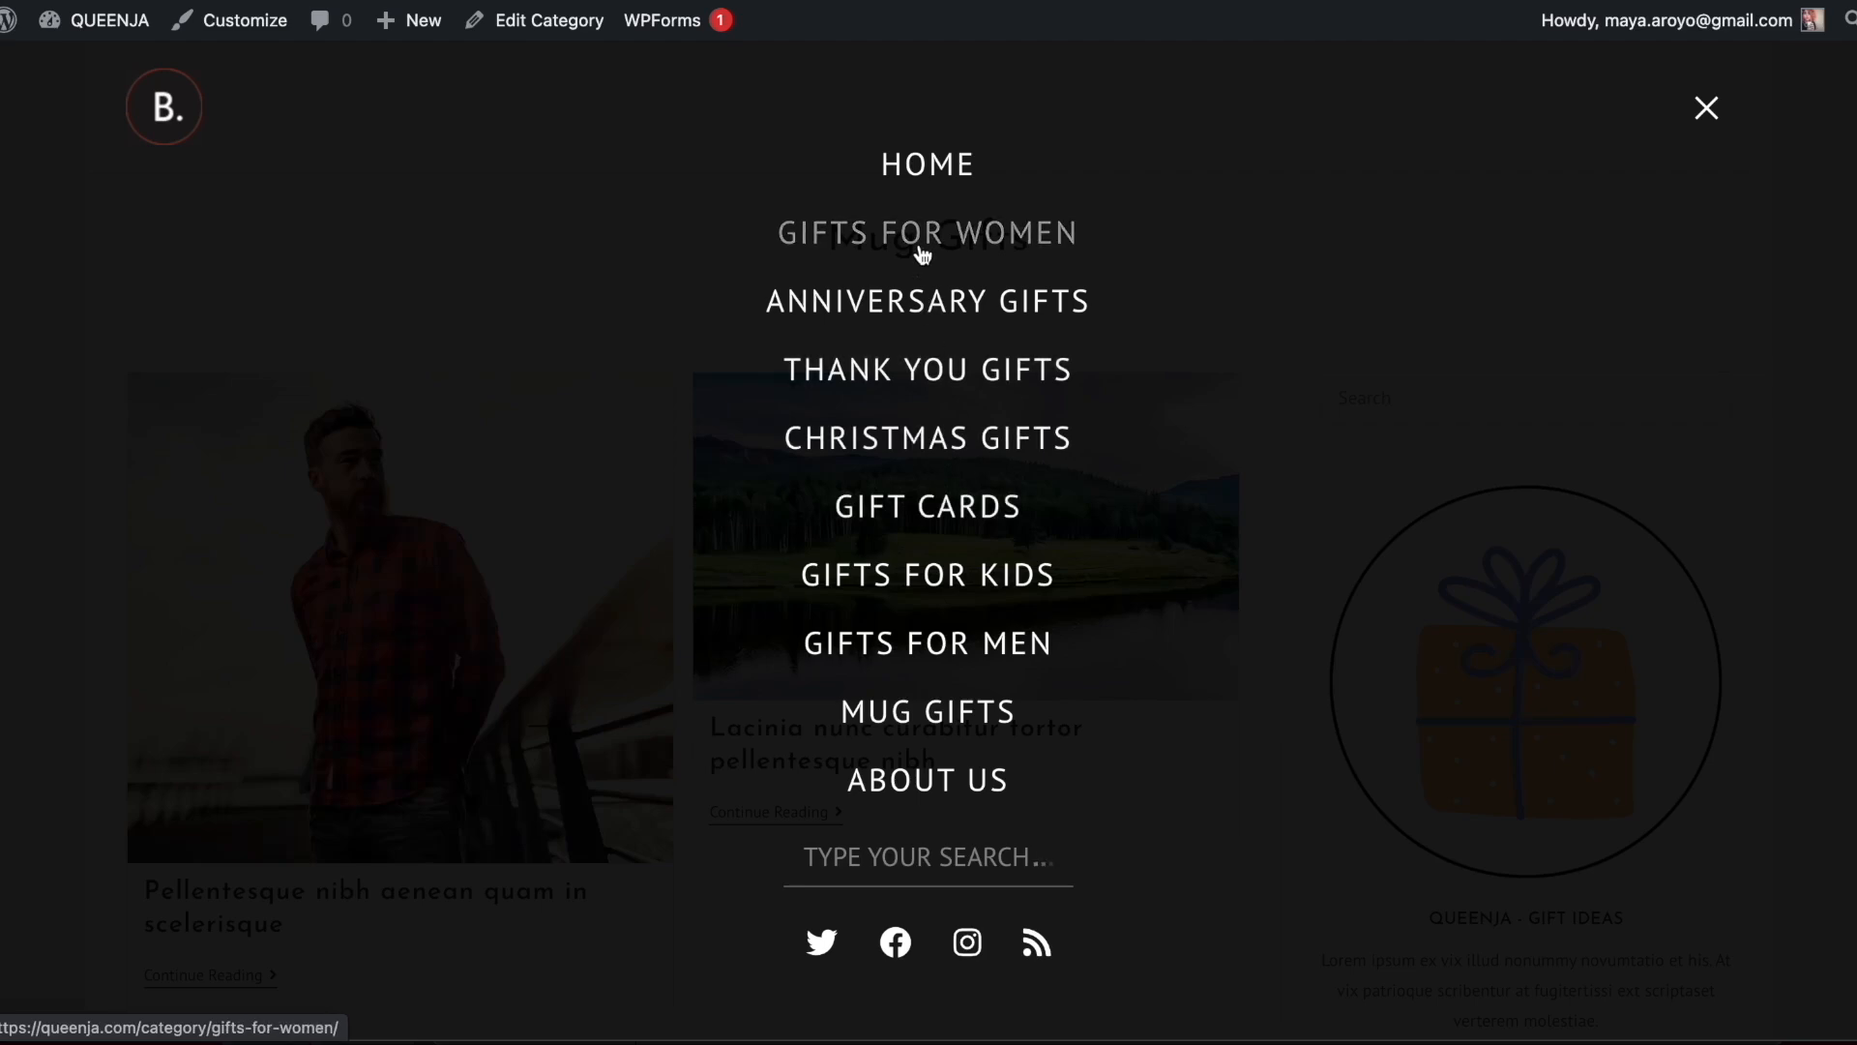
click(946, 379)
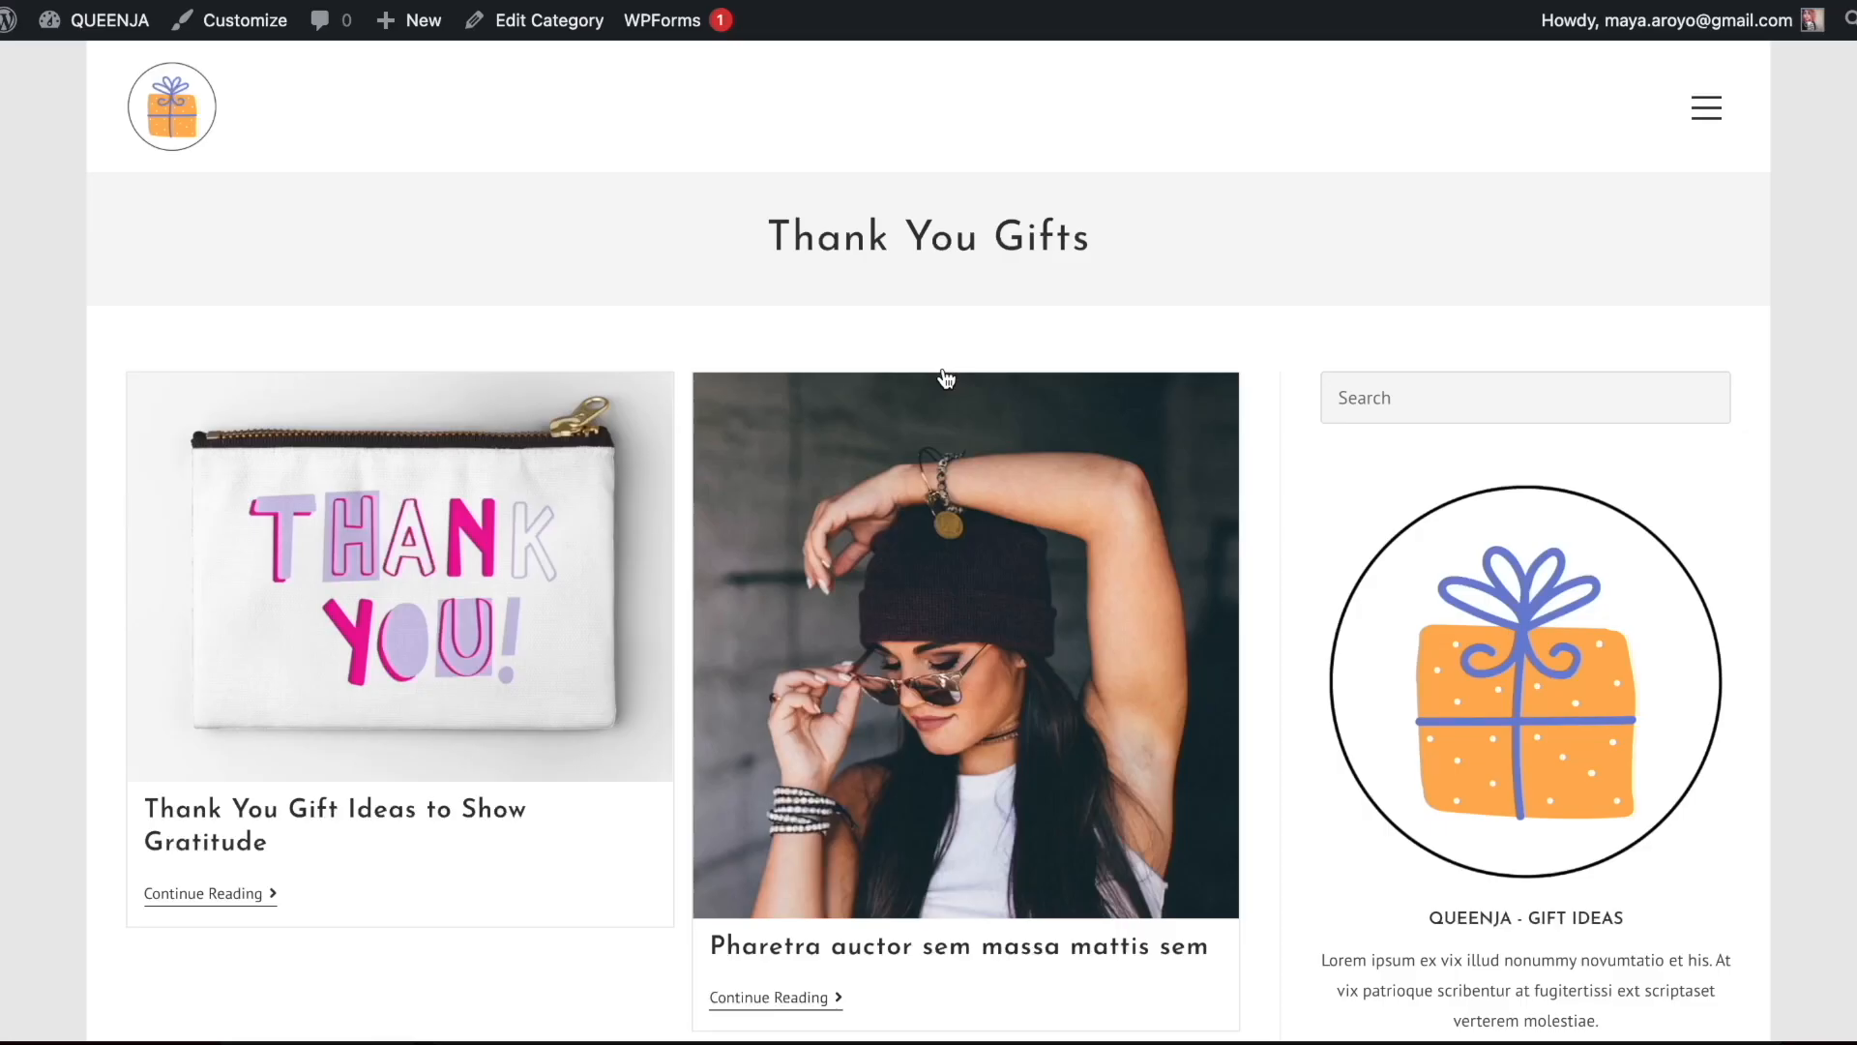
click(257, 497)
scroll(1546, 362, down, 2)
scroll(1546, 362, down, 20)
scroll(1545, 362, up, 20)
scroll(1546, 362, up, 5)
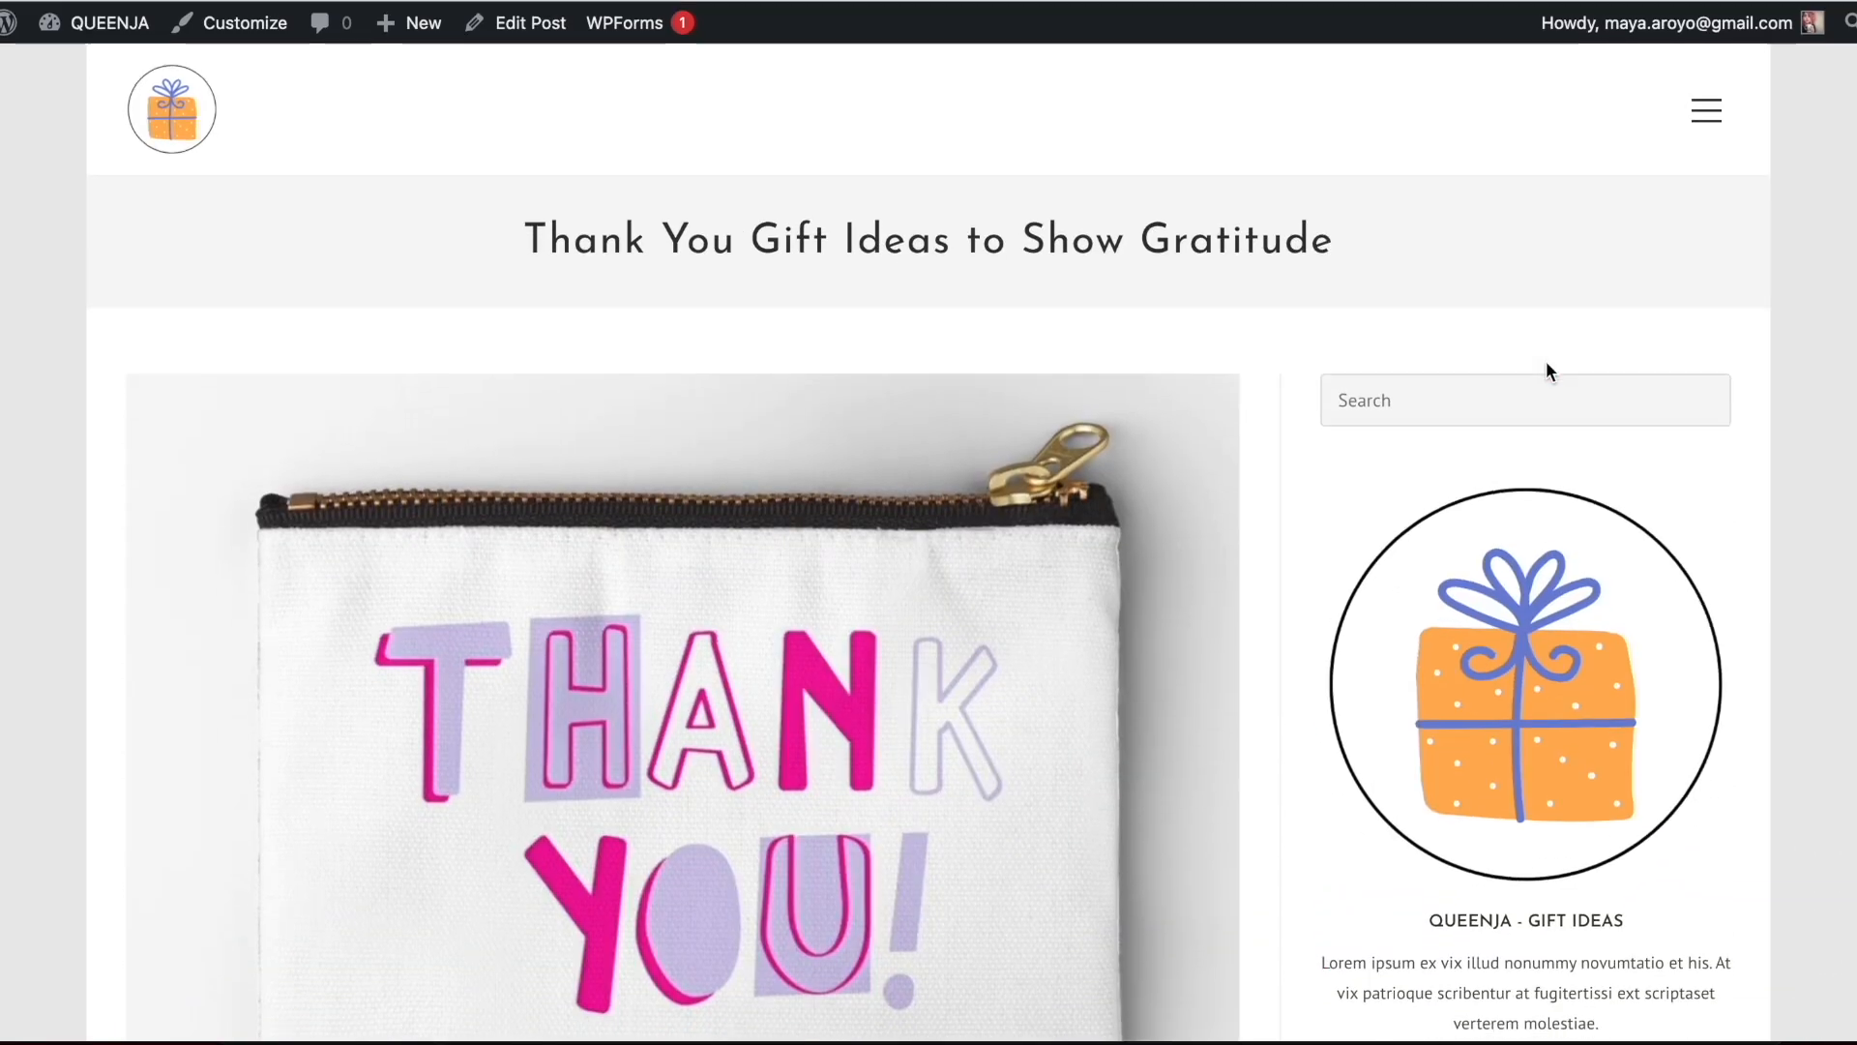
click(1709, 104)
click(1710, 106)
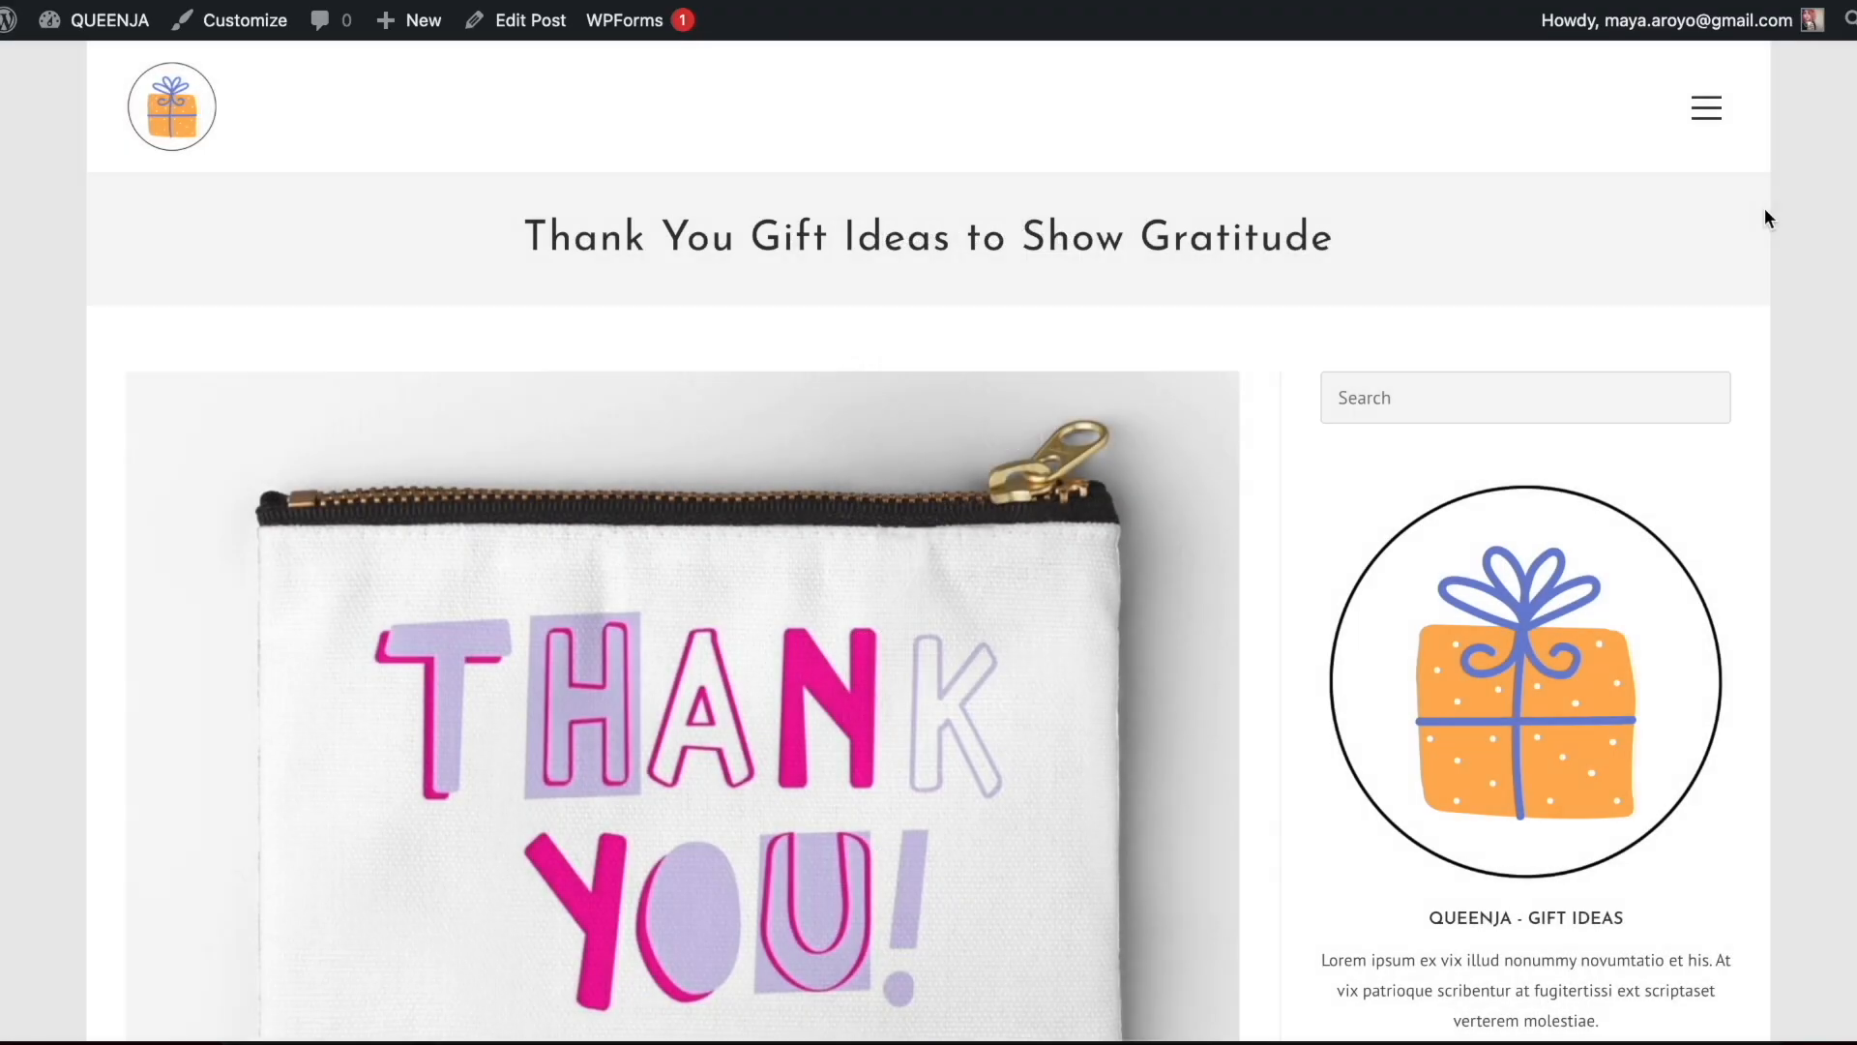